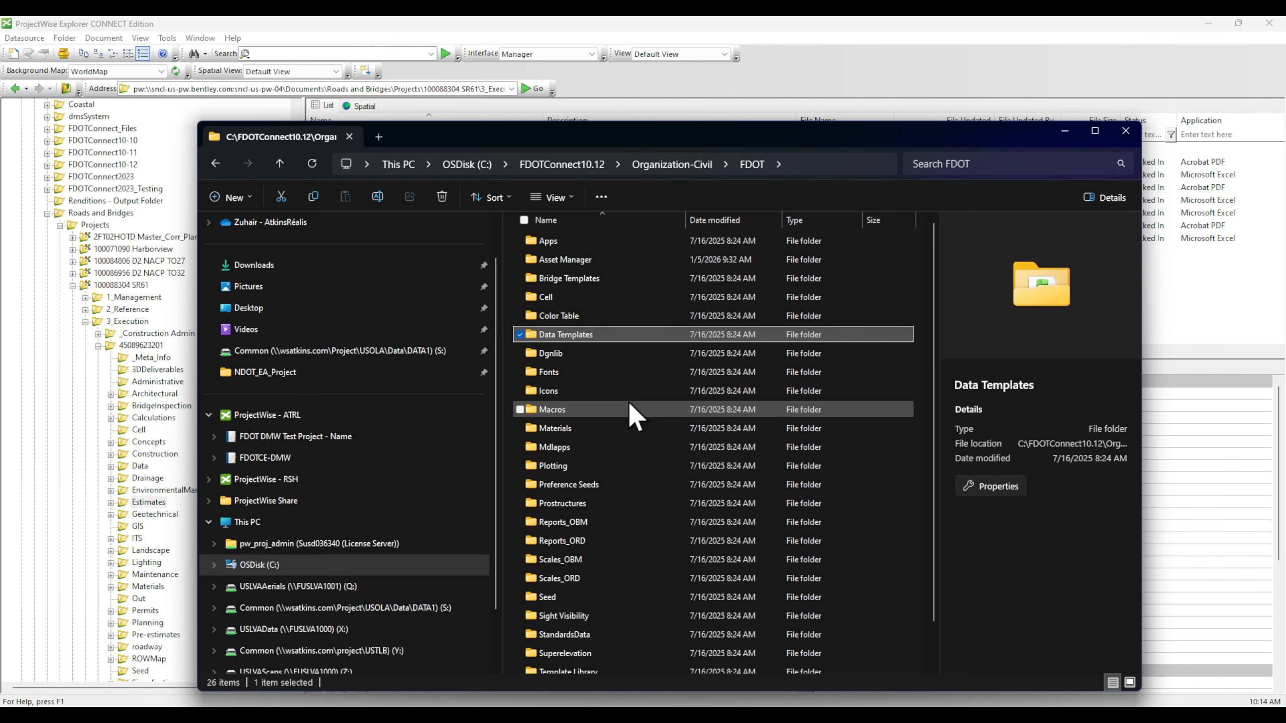
Step: Open the Asset Manager folder and review the EQRSignature.xlsx and FDOTProject.xlsm details
double_click(629, 258)
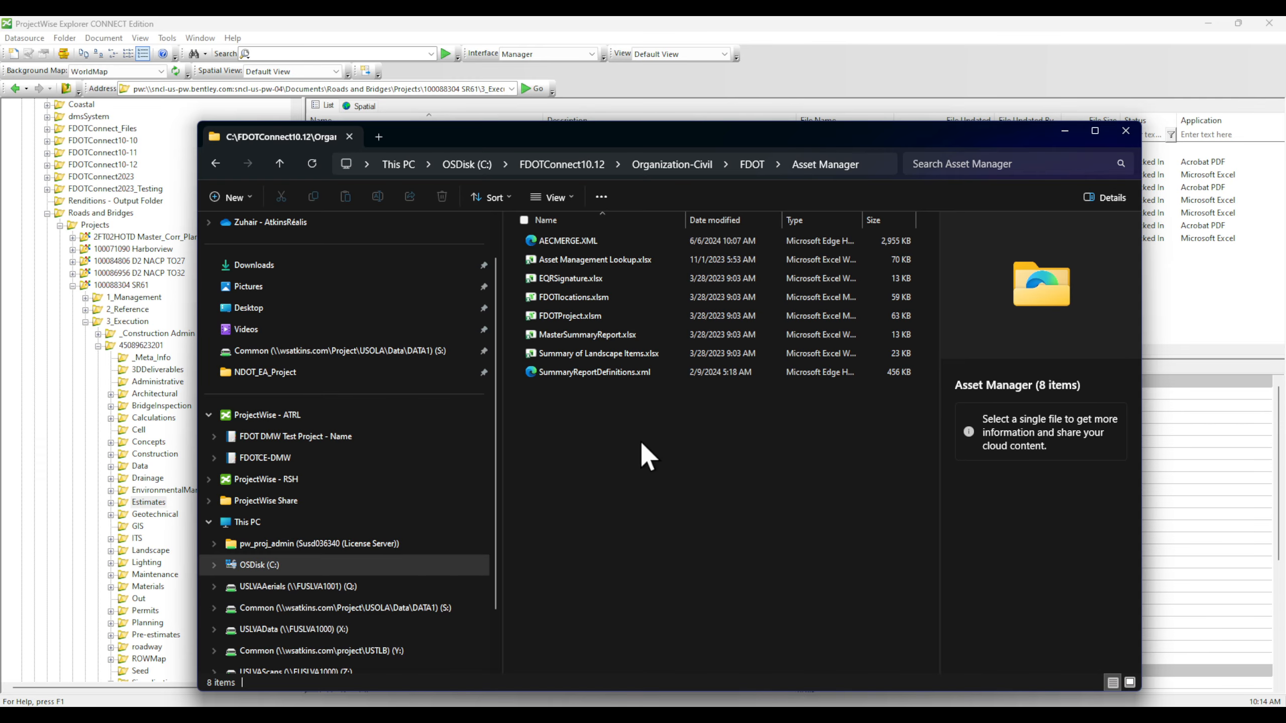
left_click(618, 278)
left_click(629, 316)
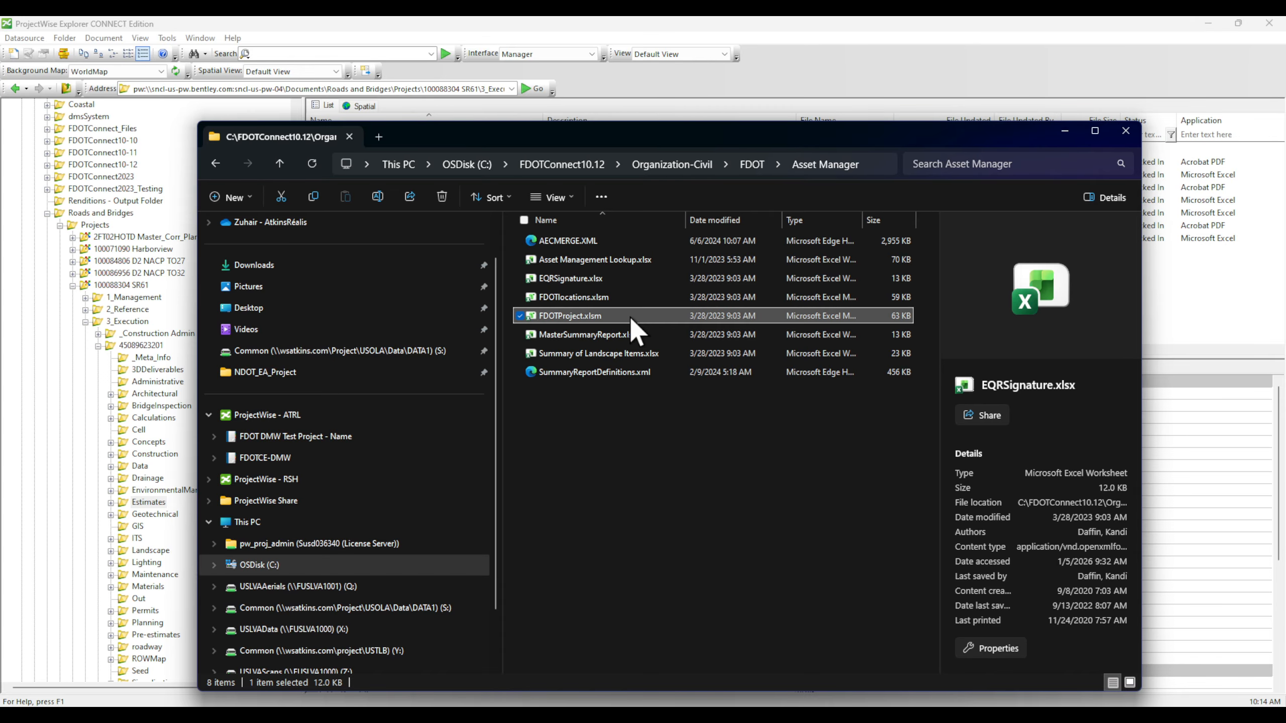
left_click(599, 280)
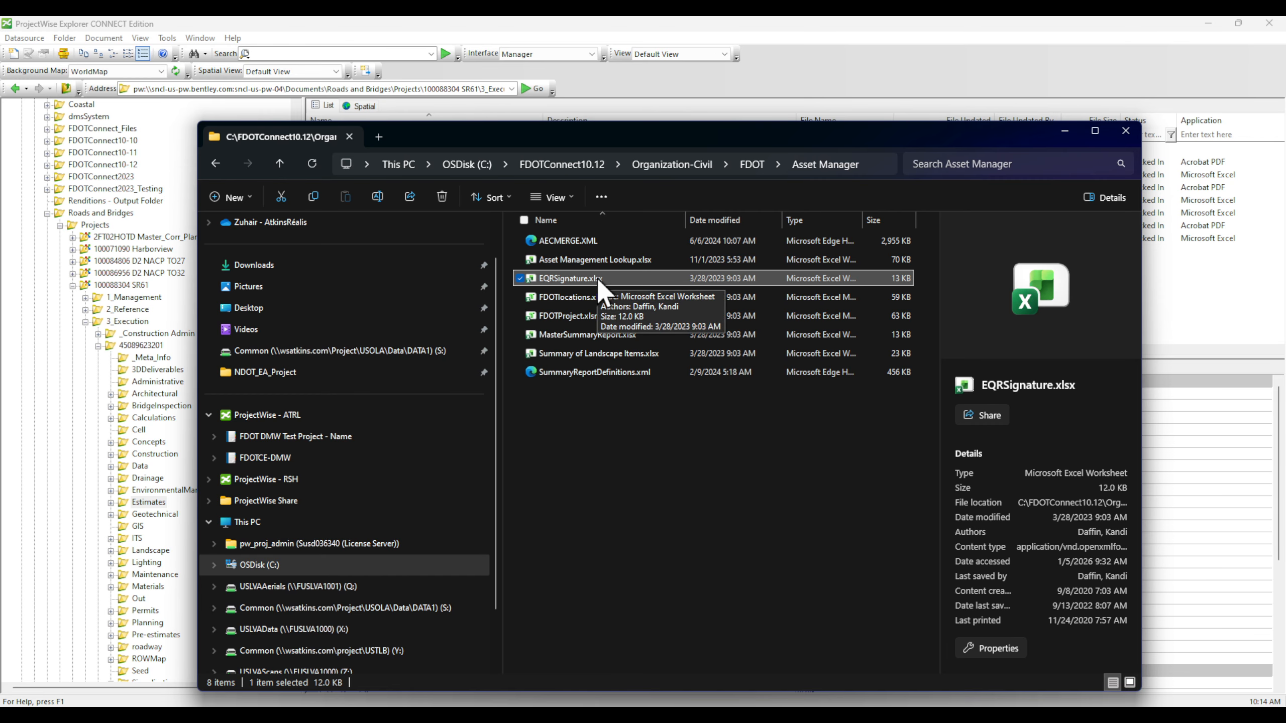
left_click(587, 317)
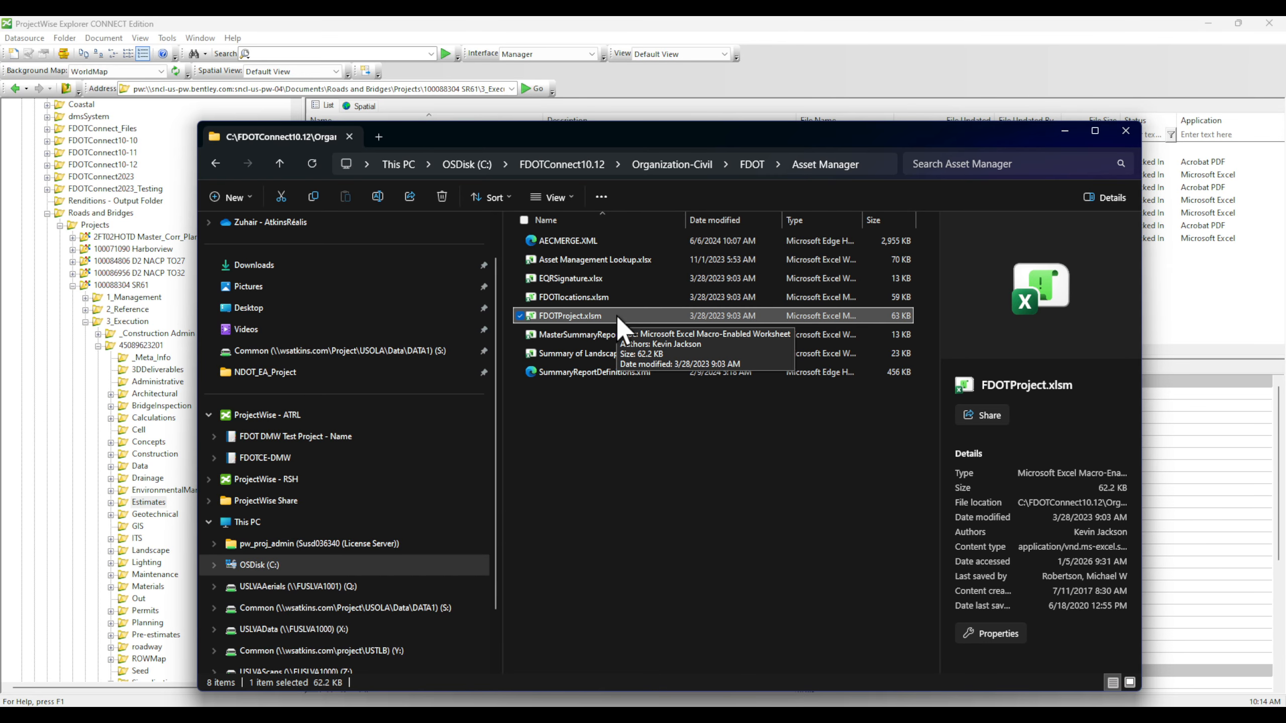
Step: Close File Explorer and return to ProjectWise Explorer
left_click(677, 499)
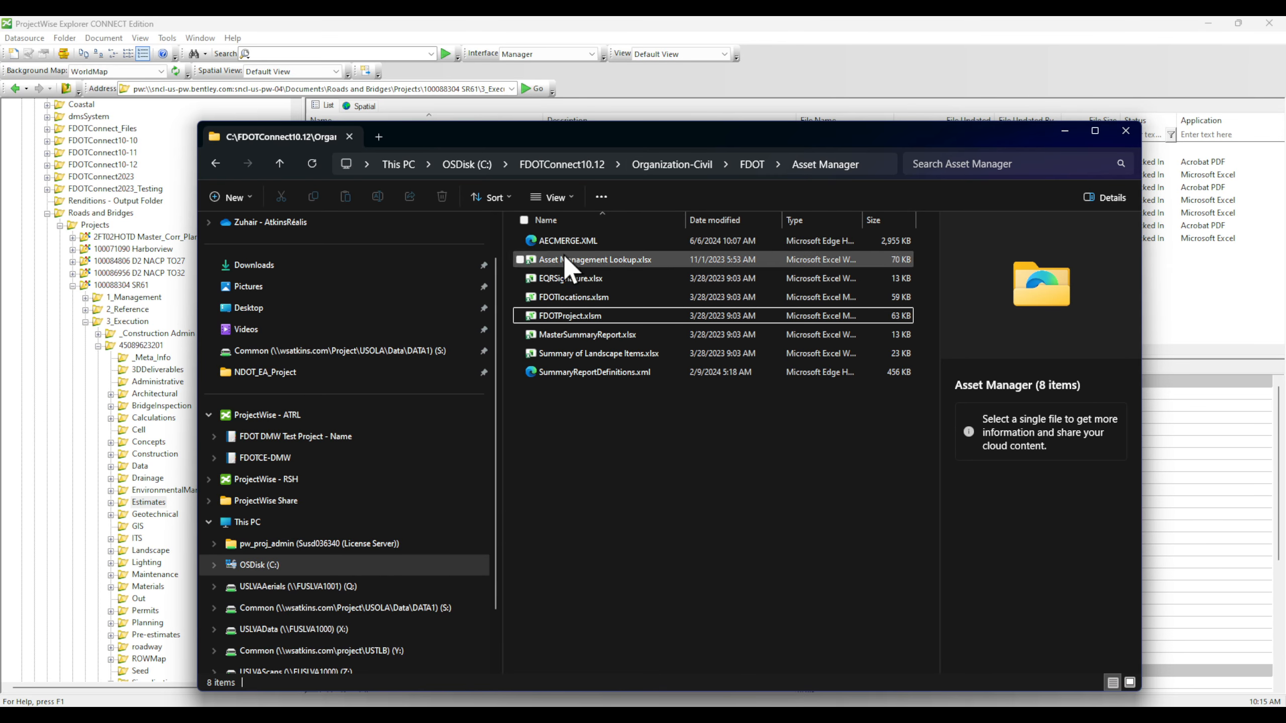
left_click(1125, 132)
left_click(454, 276)
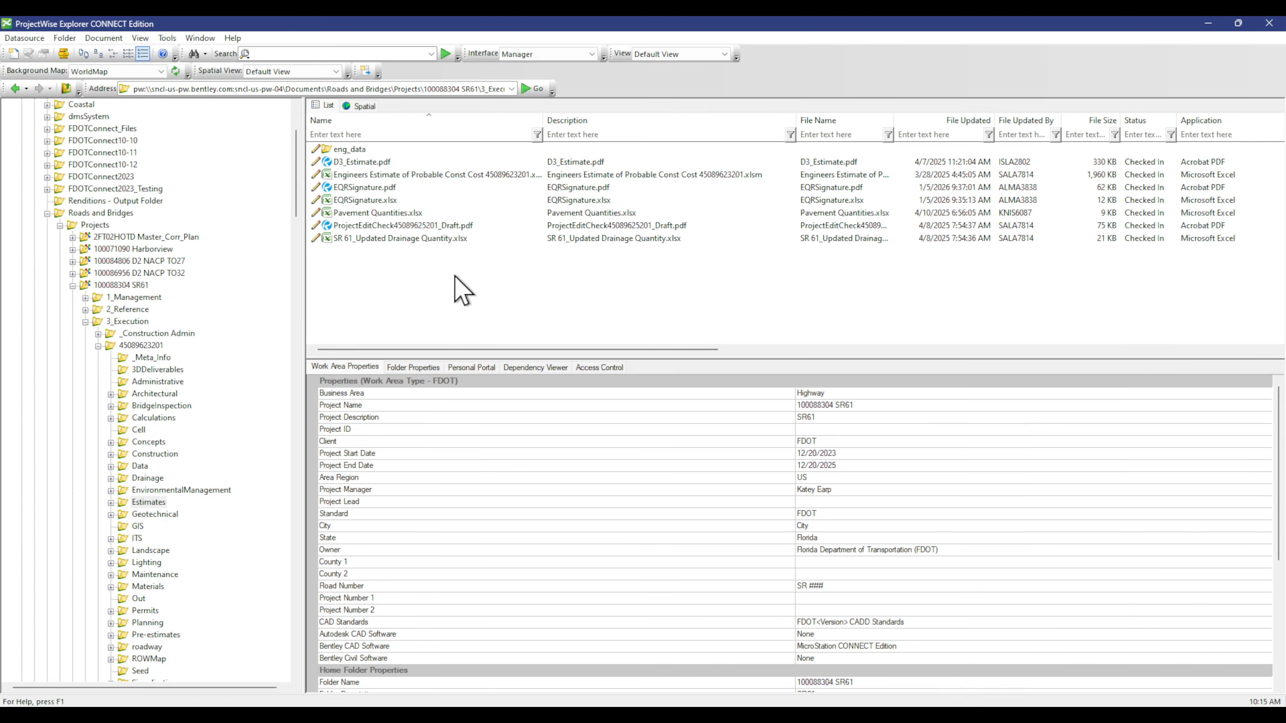
Step: Open EQRSignature.xlsx from the SR61 Estimates folder in Excel
double_click(374, 200)
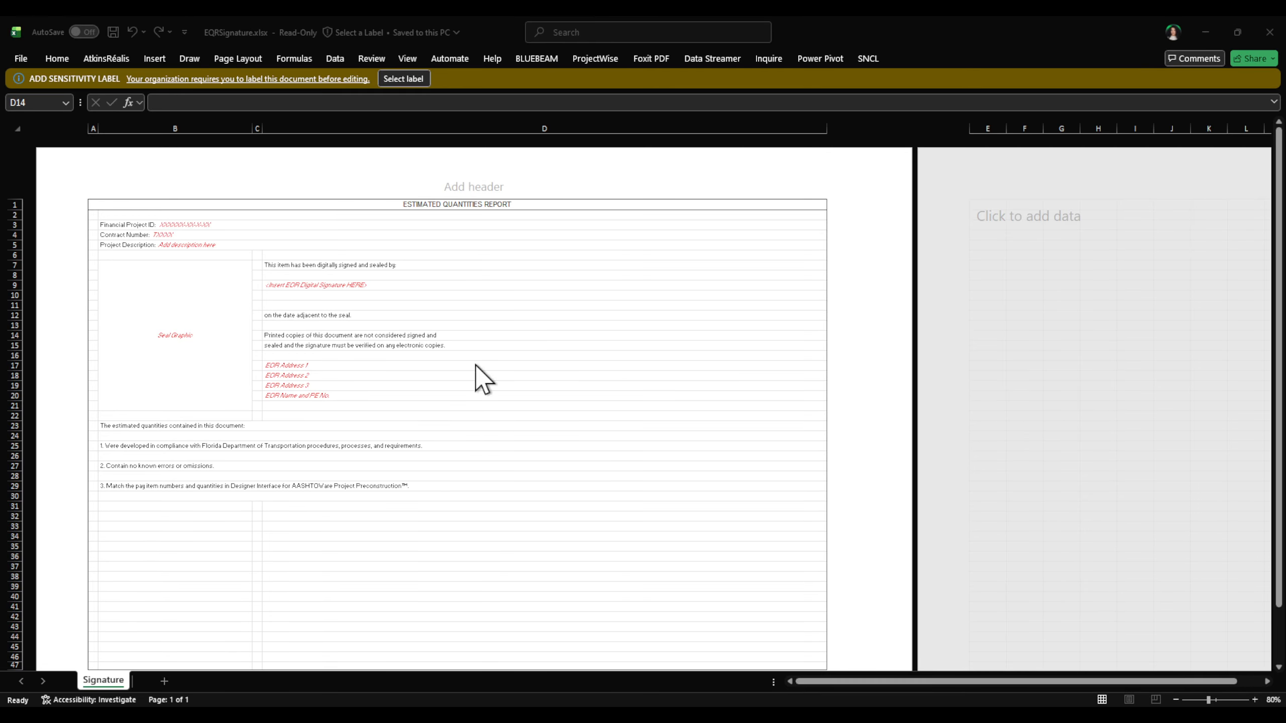
Step: Apply the Baseline sensitivity label to the EQRSignature workbook
left_click(409, 80)
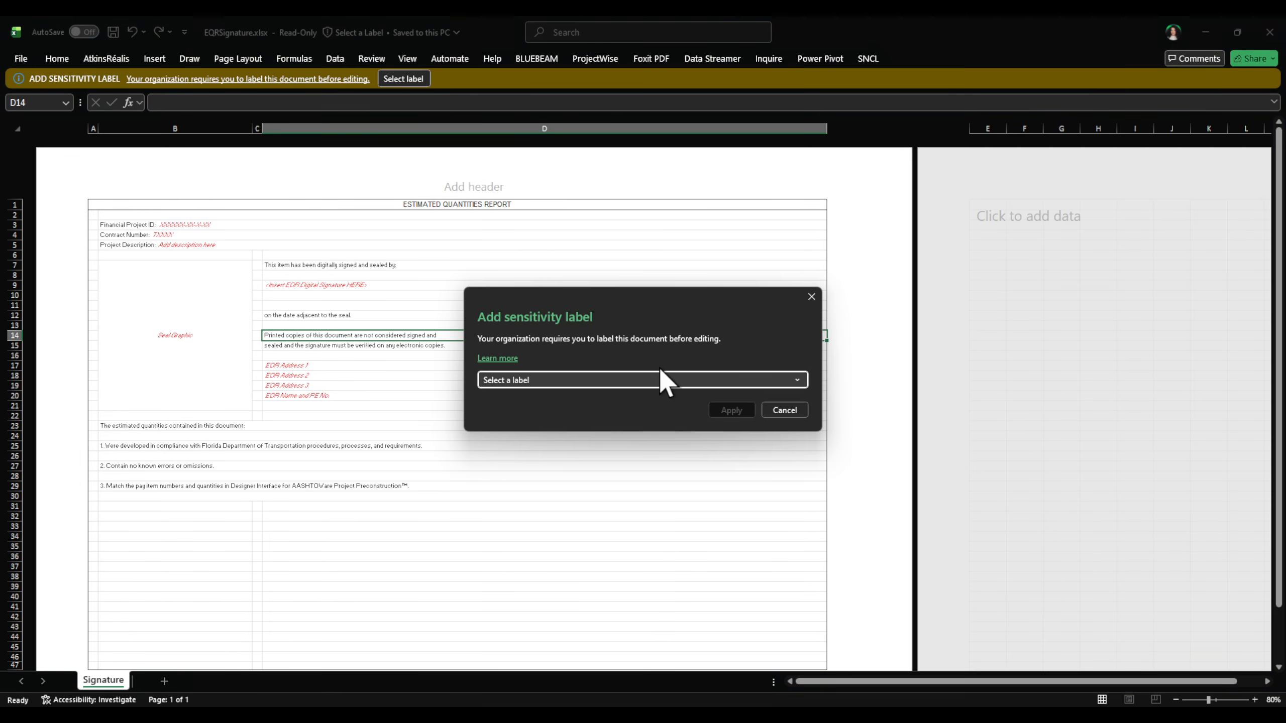
left_click(659, 380)
left_click(560, 402)
left_click(728, 410)
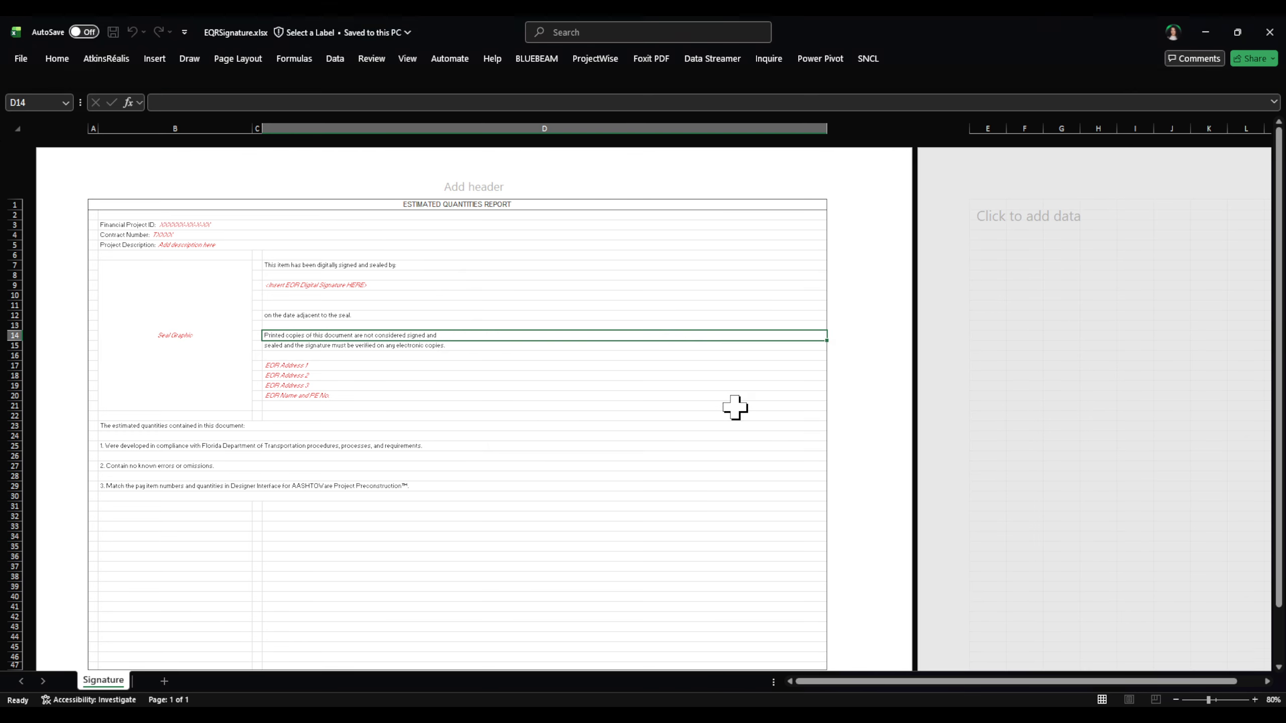
Step: Review the Financial Project ID, Contract Number, Project Description and signature placeholder cells
scroll(135, 347, "up", 5, "ctrl")
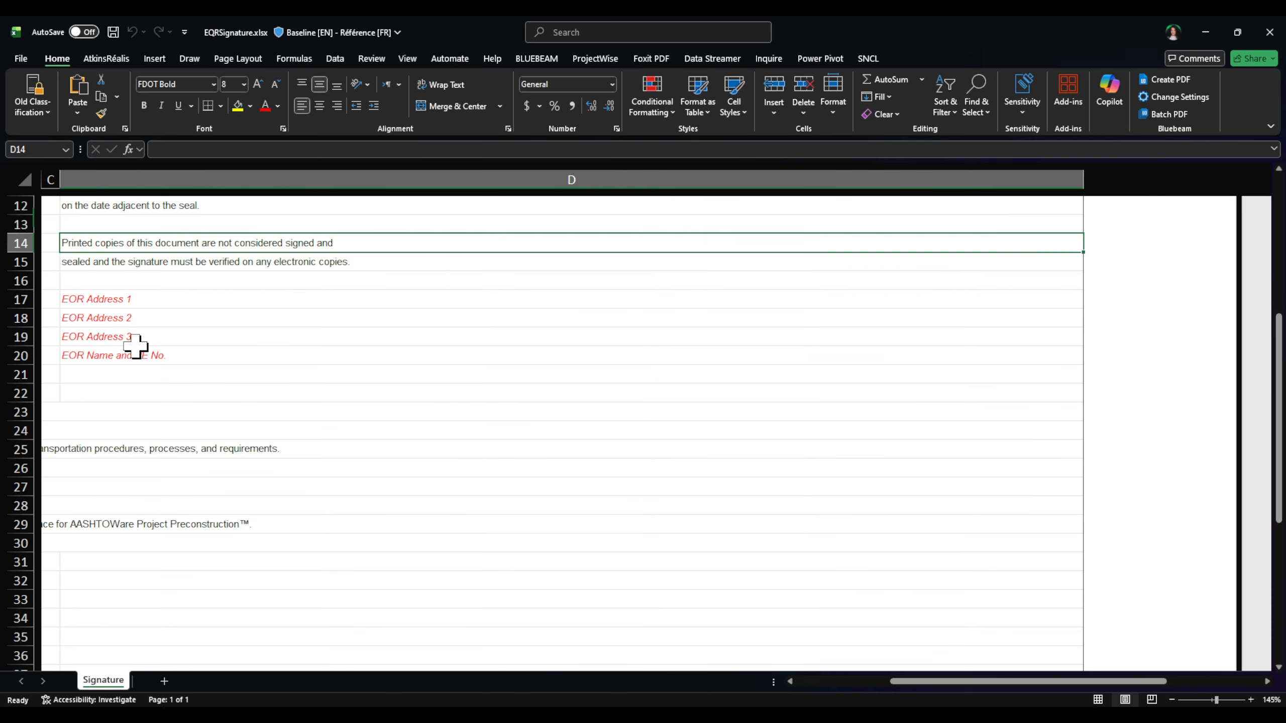
left_click_drag(914, 683, 811, 680)
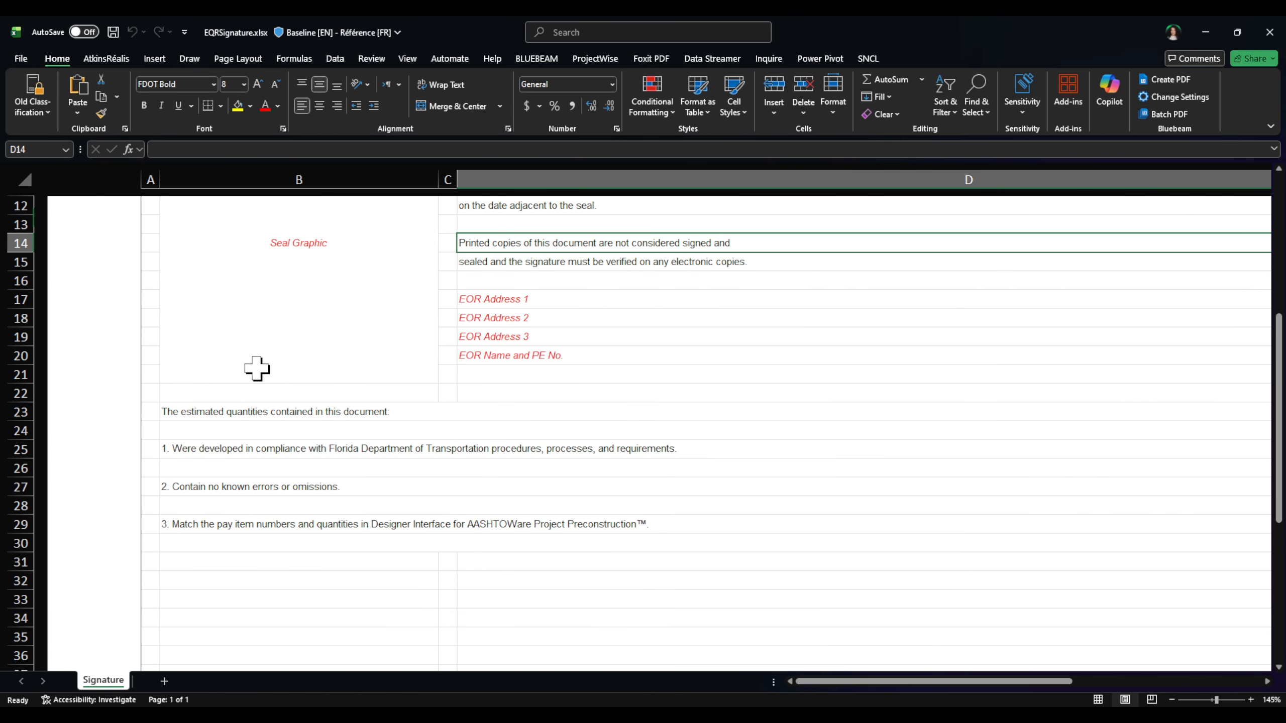
scroll(272, 299, "up", 5)
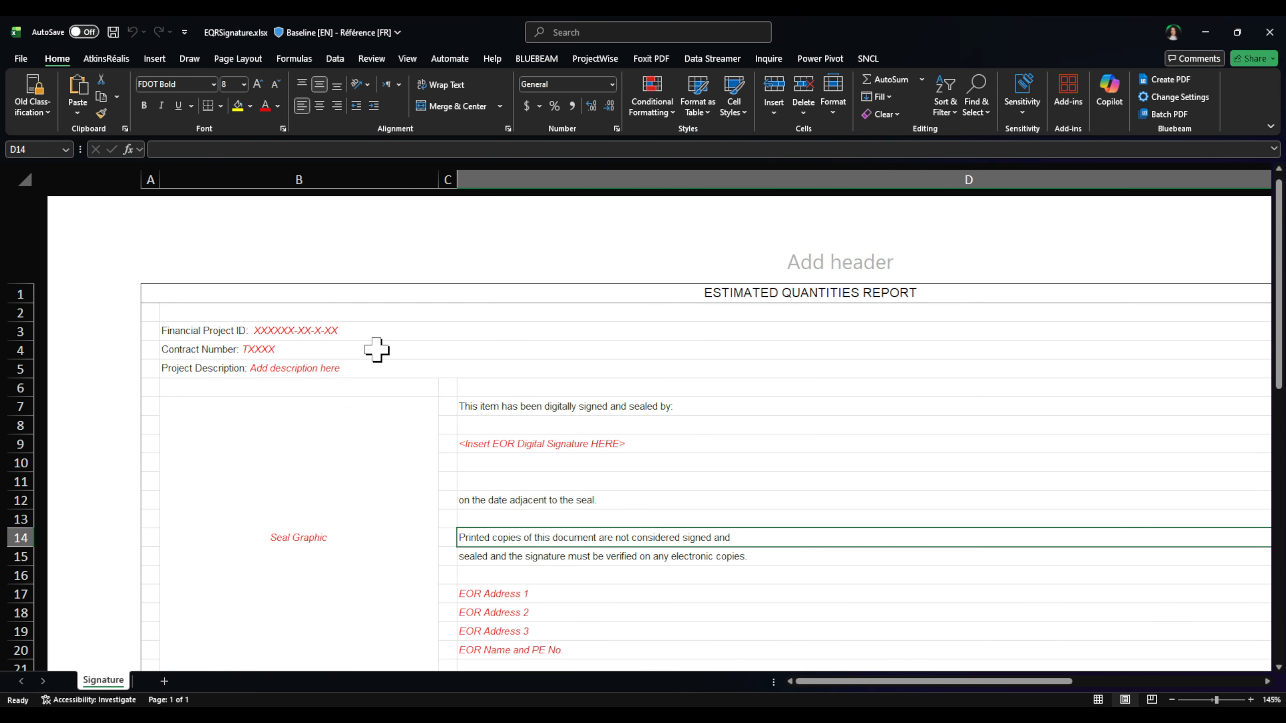
scroll(376, 349, "down", 1)
left_click(286, 267)
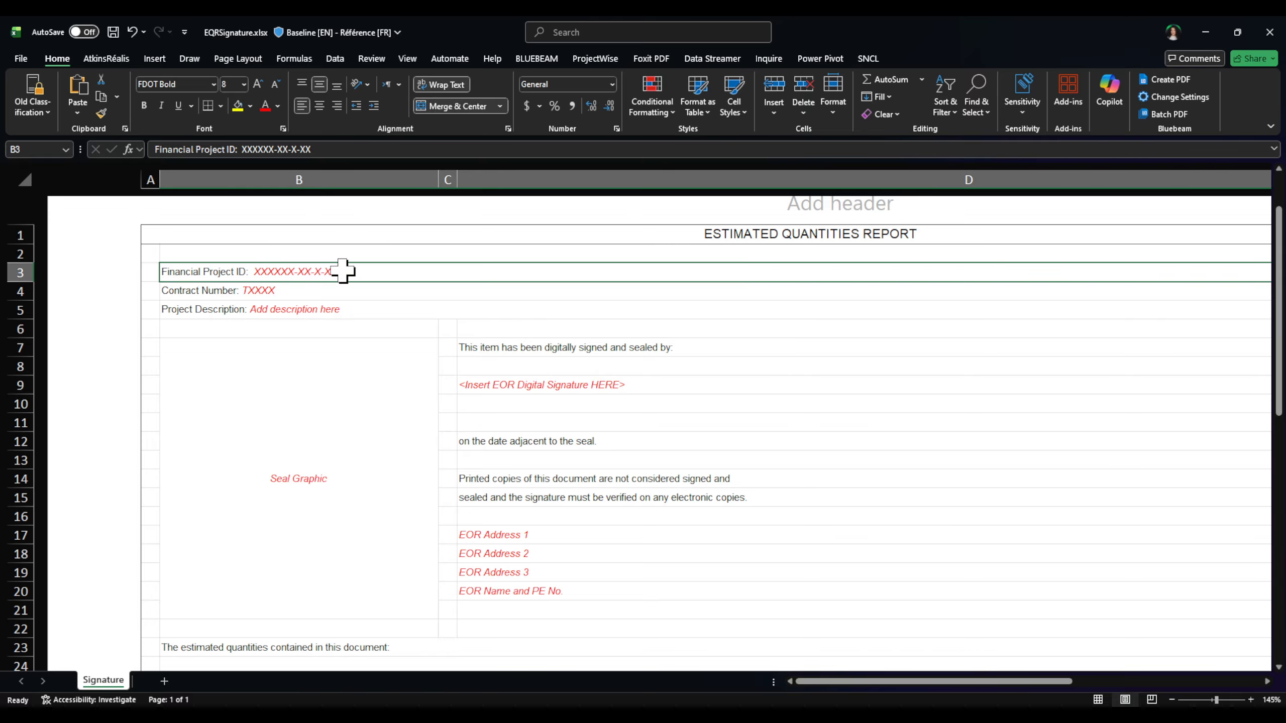
left_click(249, 289)
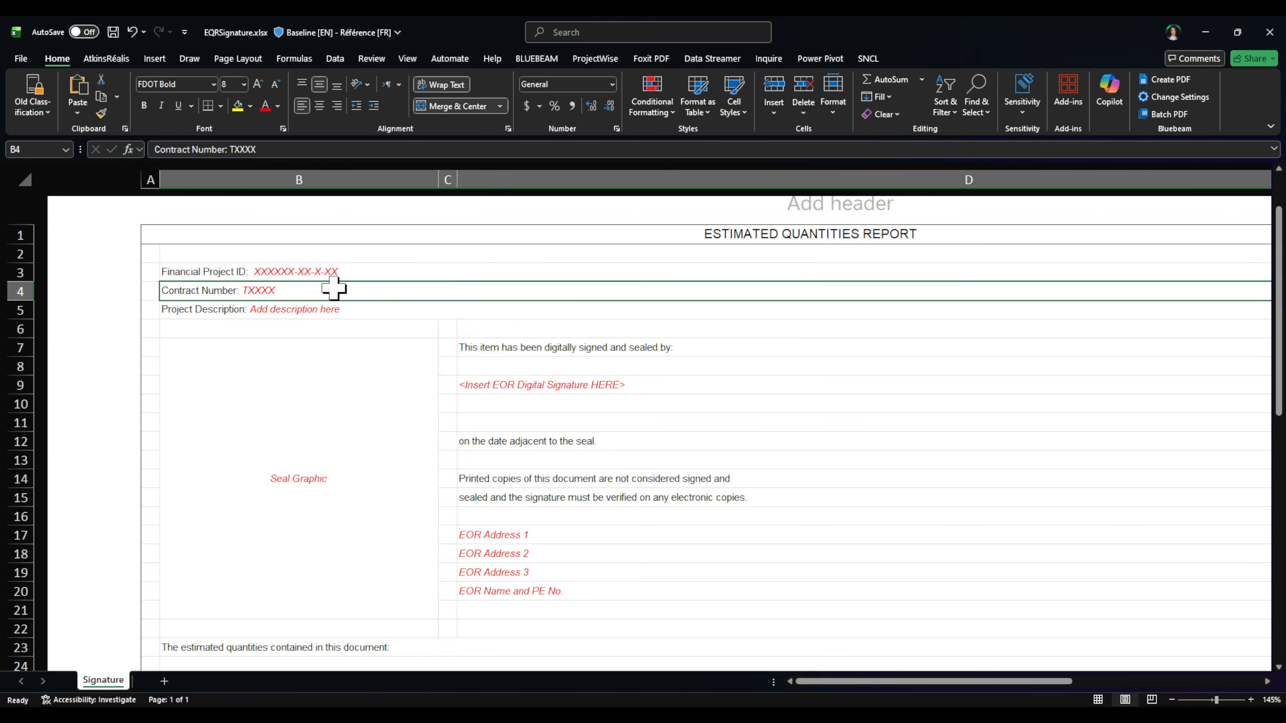
left_click(343, 305)
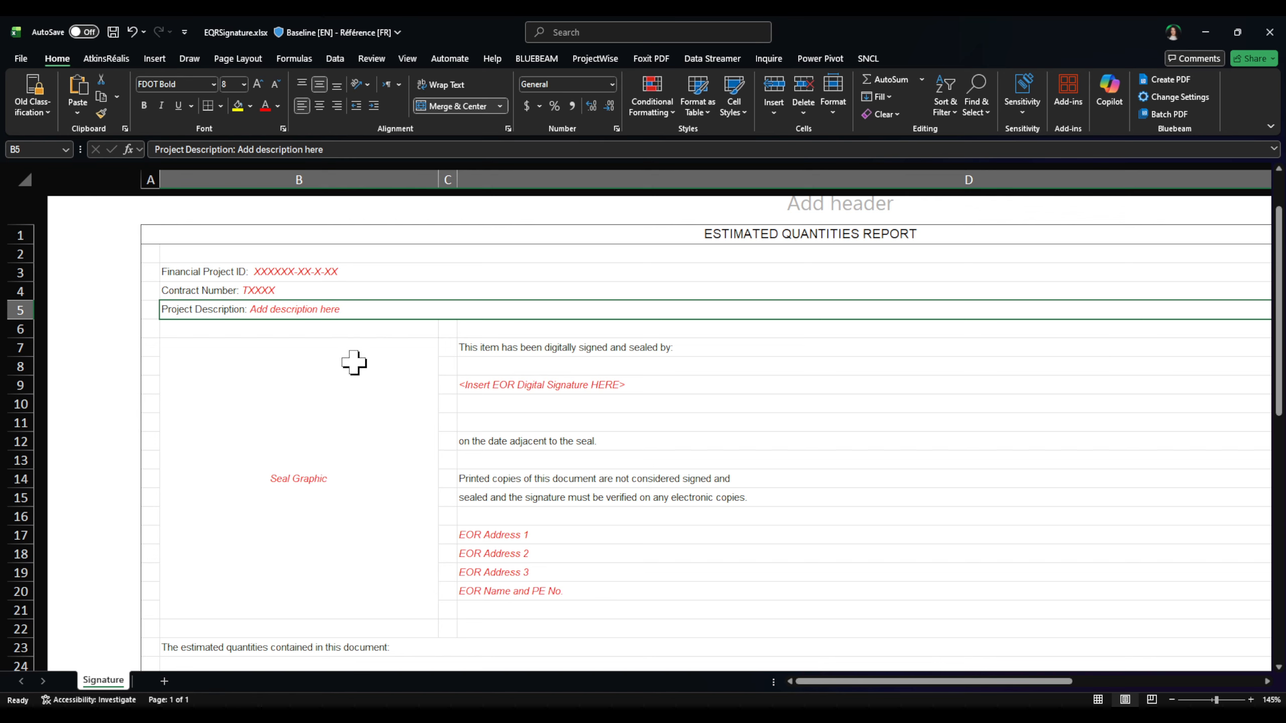
left_click(562, 385)
left_click(479, 368)
left_click(480, 397)
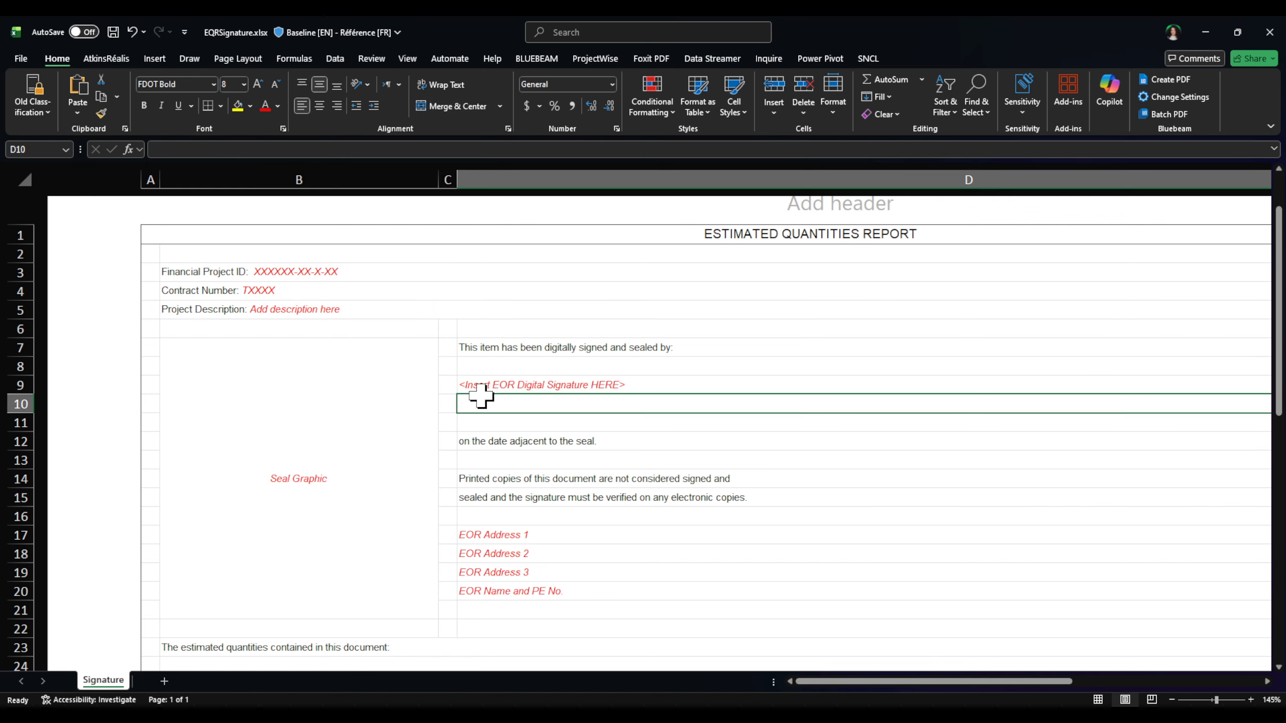
left_click(482, 422)
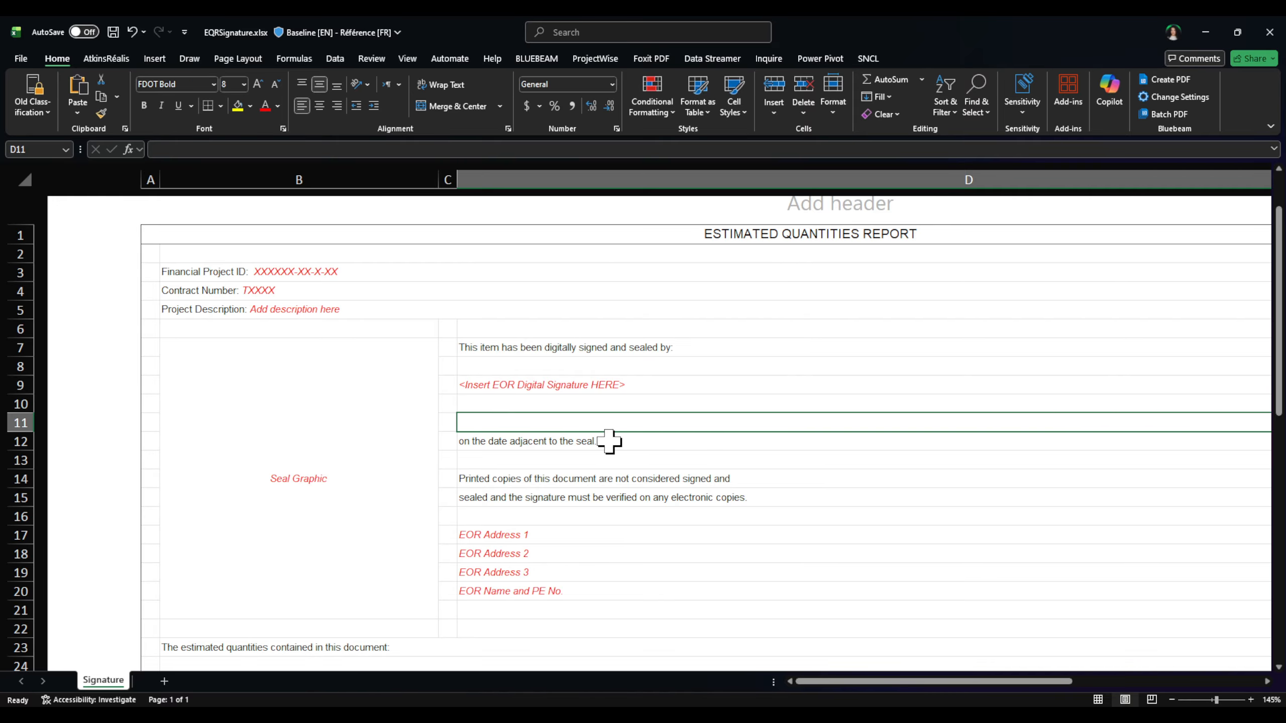
Step: Inspect the signature, EOR address and EOR name placeholders, then select the merged Seal Graphic cell B7
left_click(563, 387)
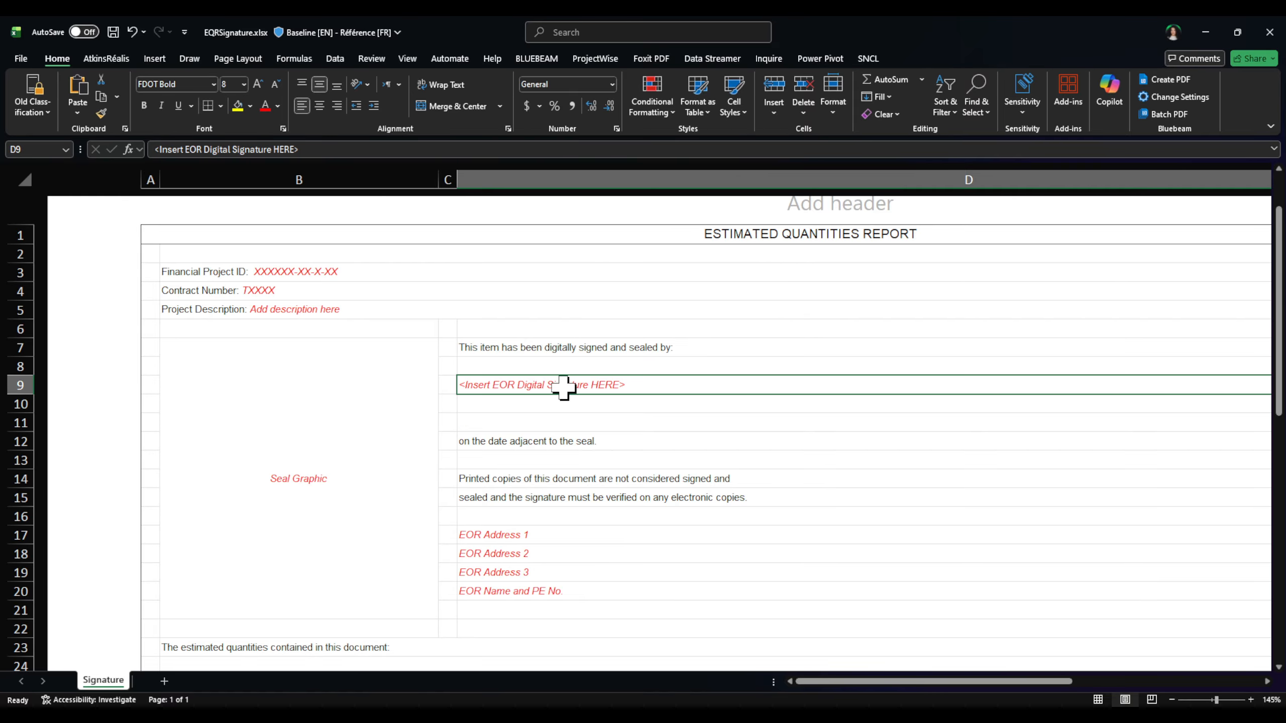
left_click(511, 516)
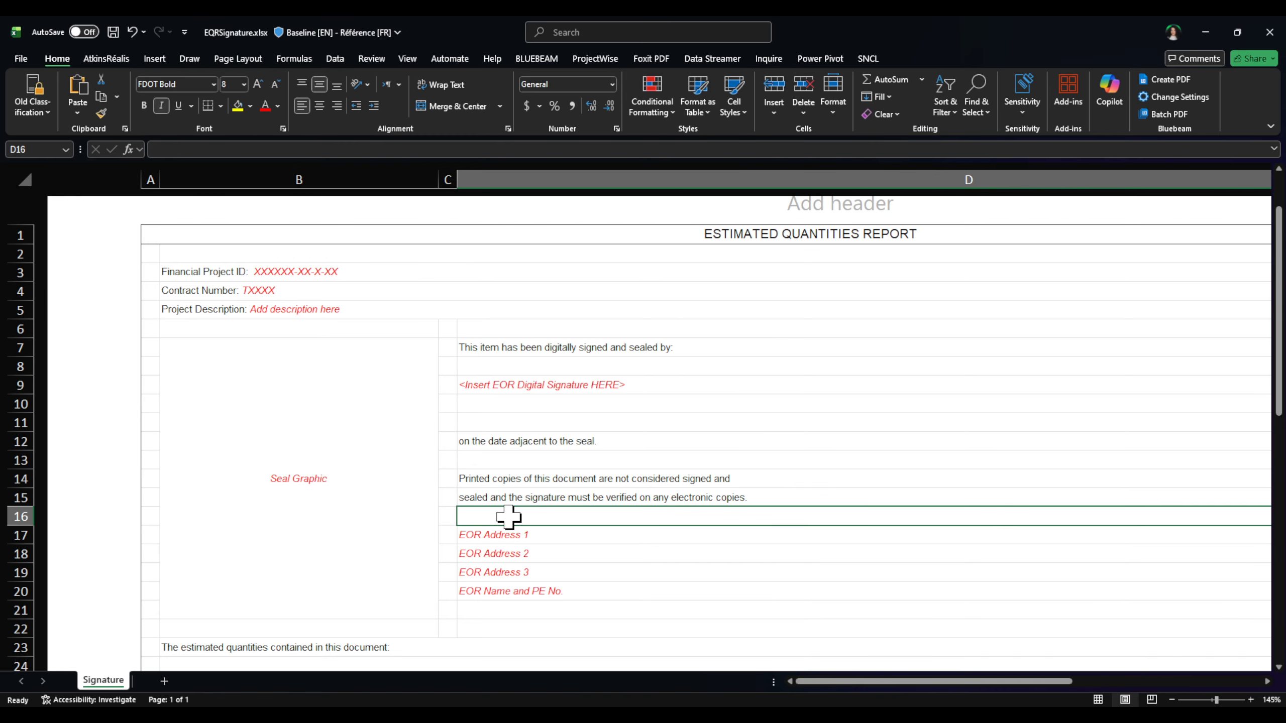
left_click(530, 536)
left_click(534, 572)
left_click(537, 590)
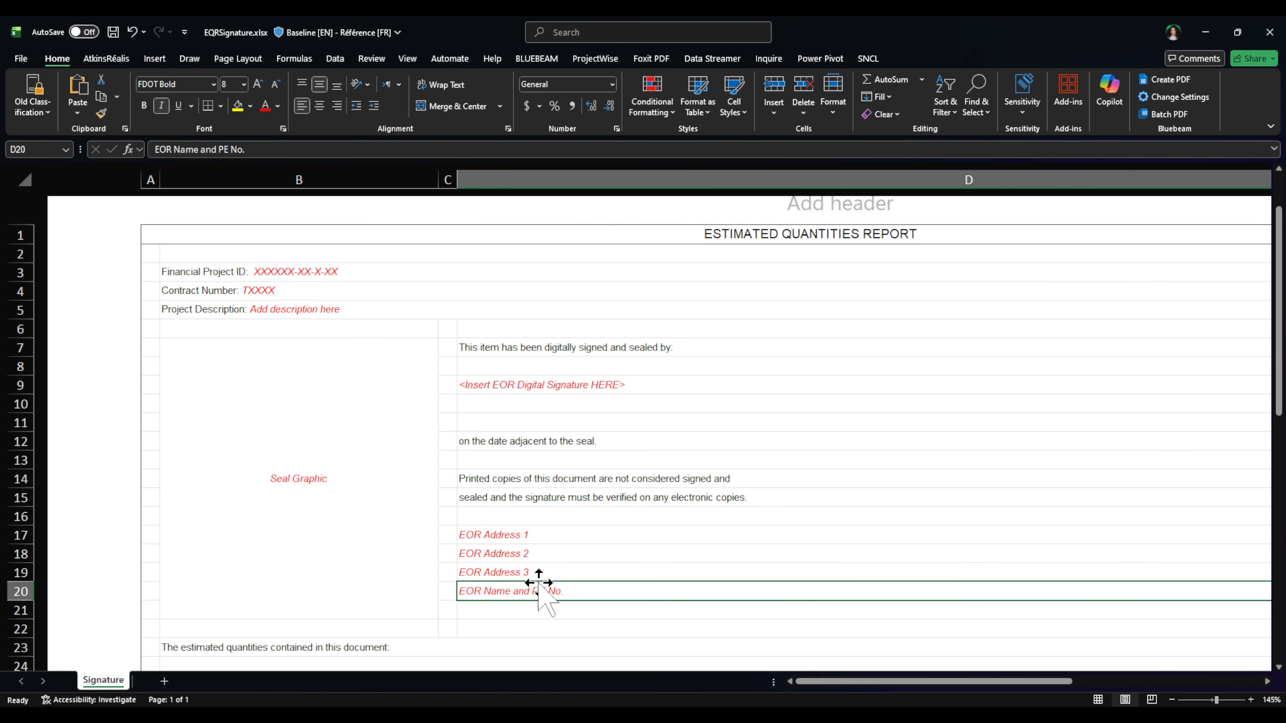
left_click(535, 538)
left_click(532, 555)
left_click(534, 593)
left_click(537, 381)
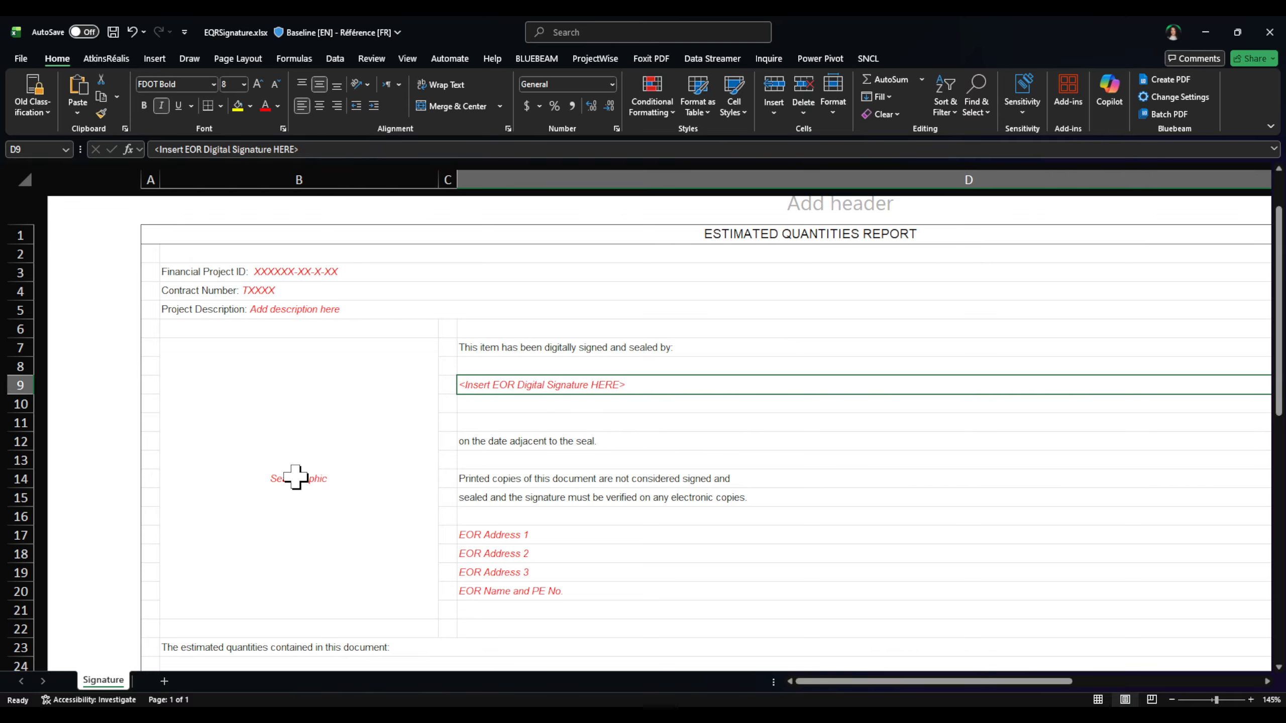
left_click(297, 478)
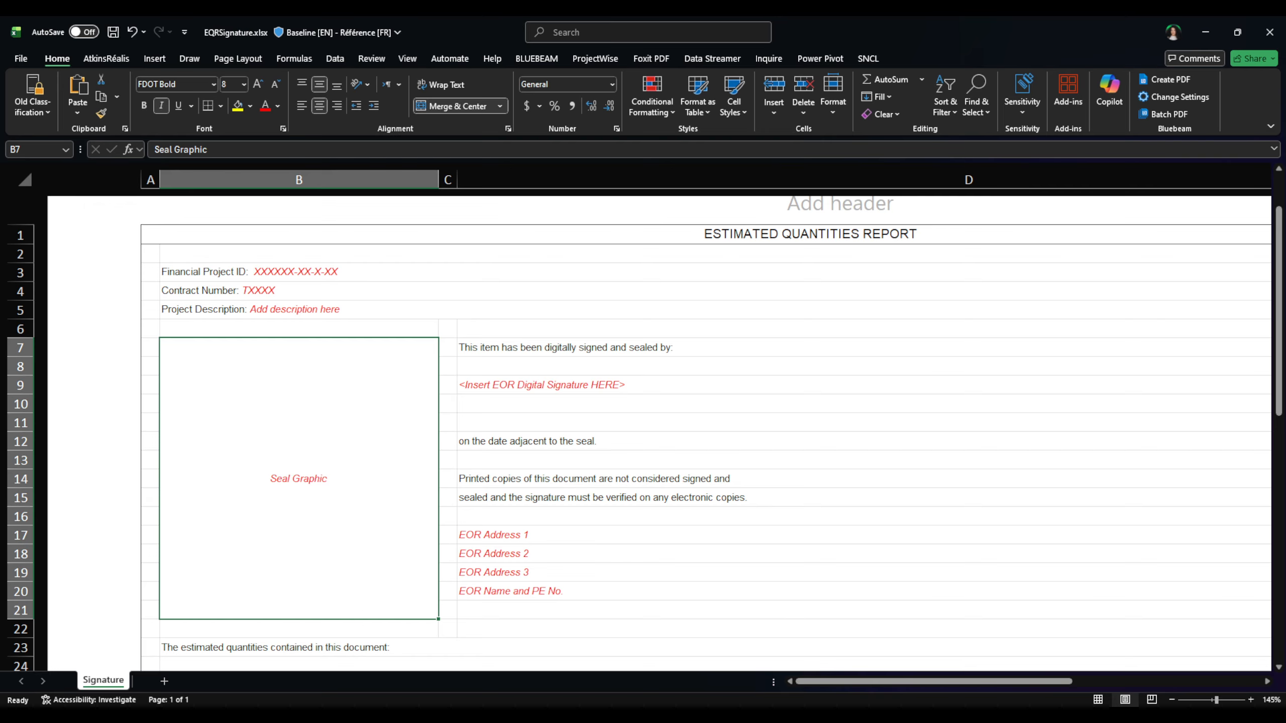
Step: Bring up the signed EQRSignature.pdf in Foxit and enlarge its window
key("alt+Tab")
left_click_drag(828, 38, 1284, 41)
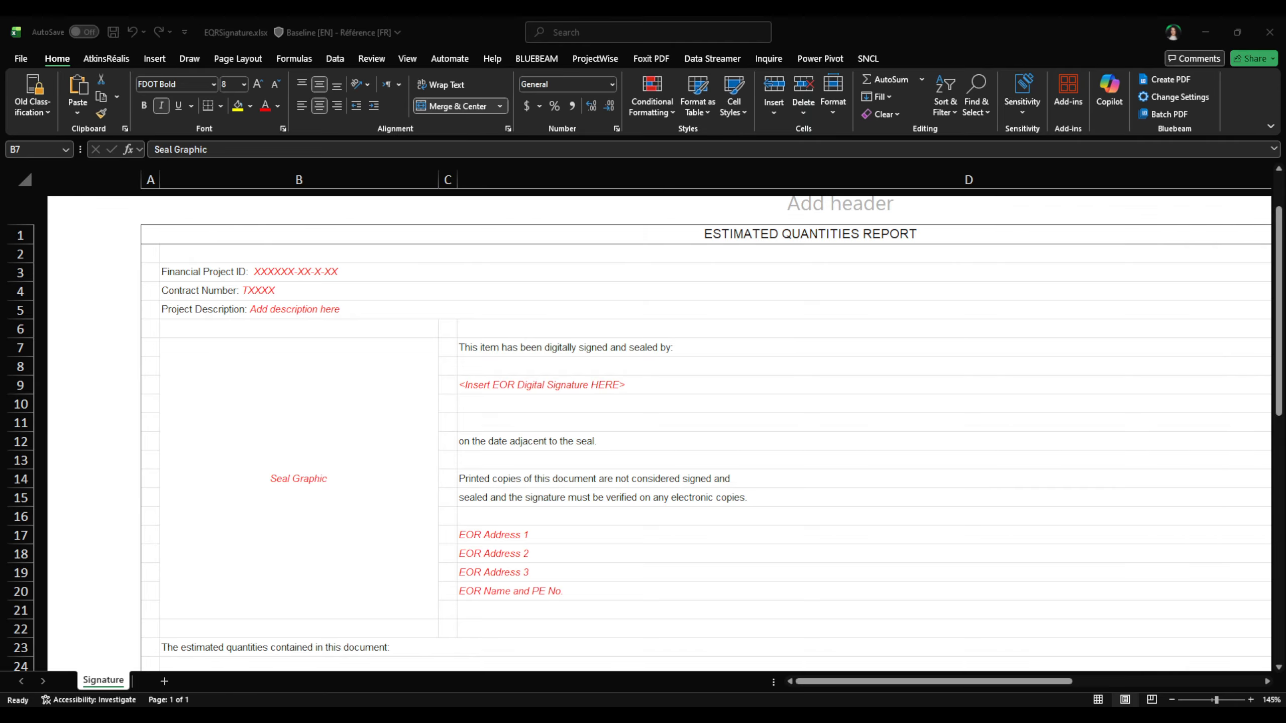
left_click(956, 140)
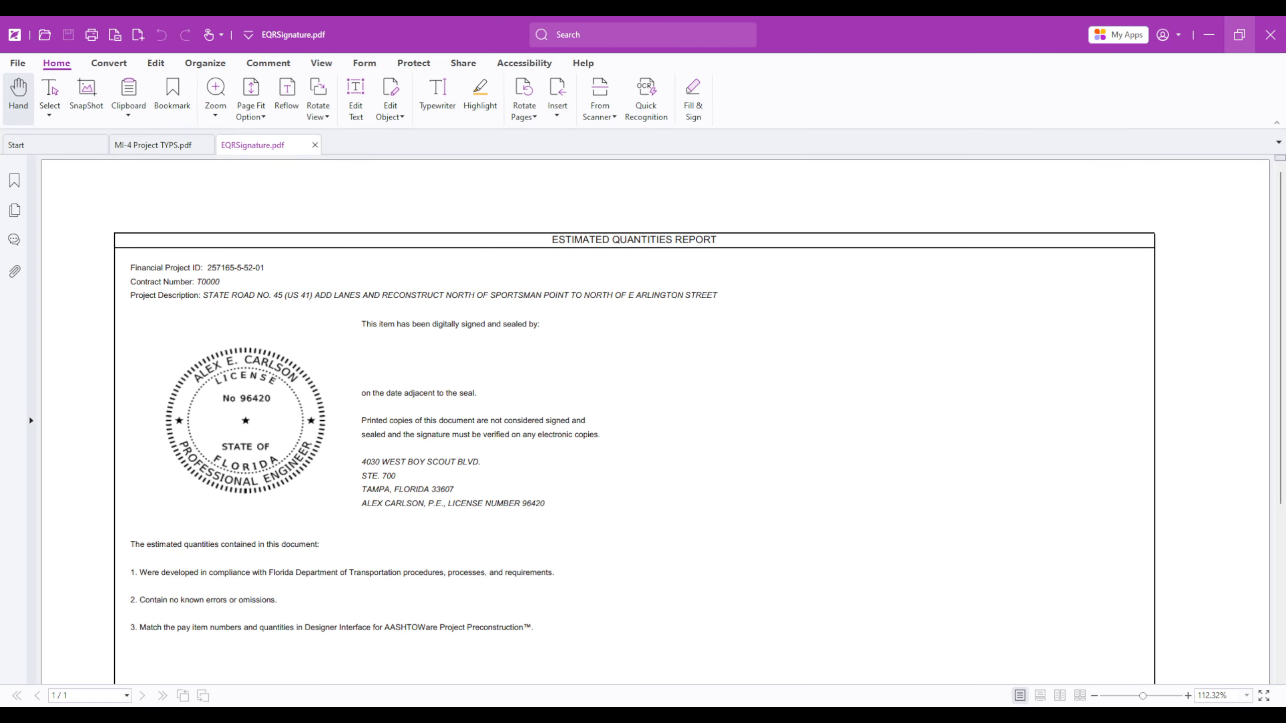
Step: Snip the engineer's seal from the PDF with Snipping Tool, then minimize Foxit
left_click(346, 715)
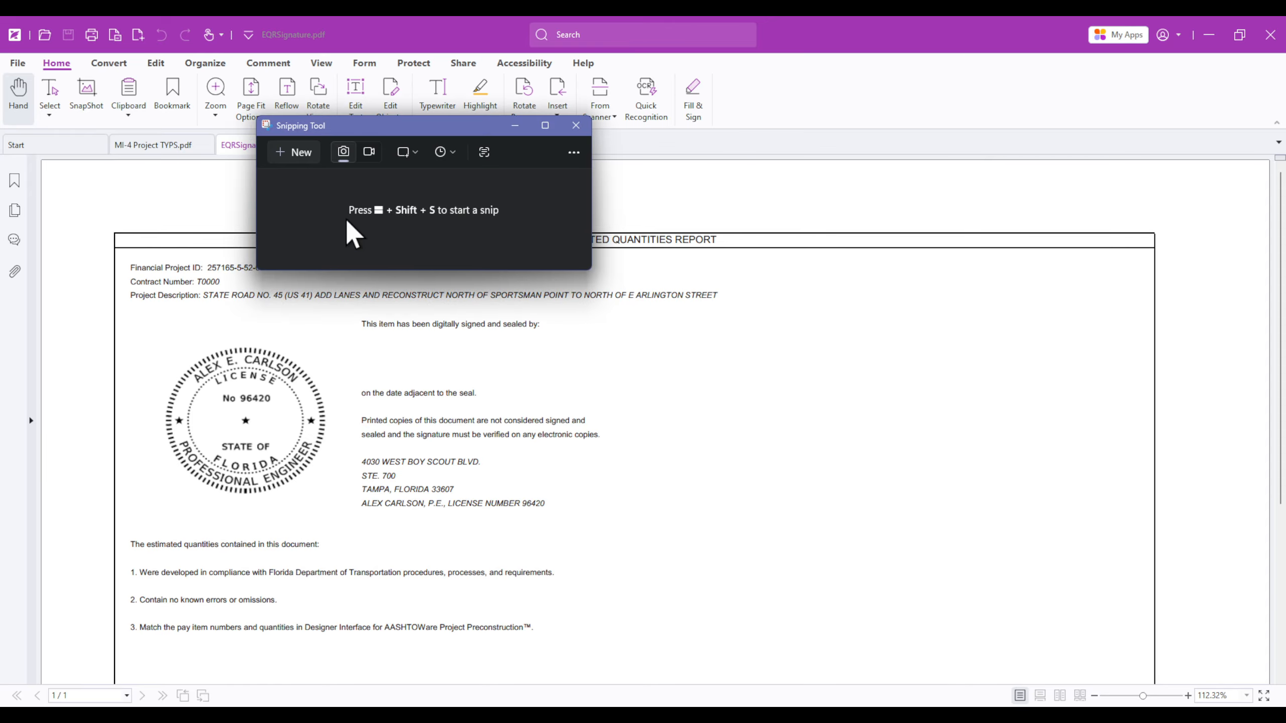
left_click(292, 153)
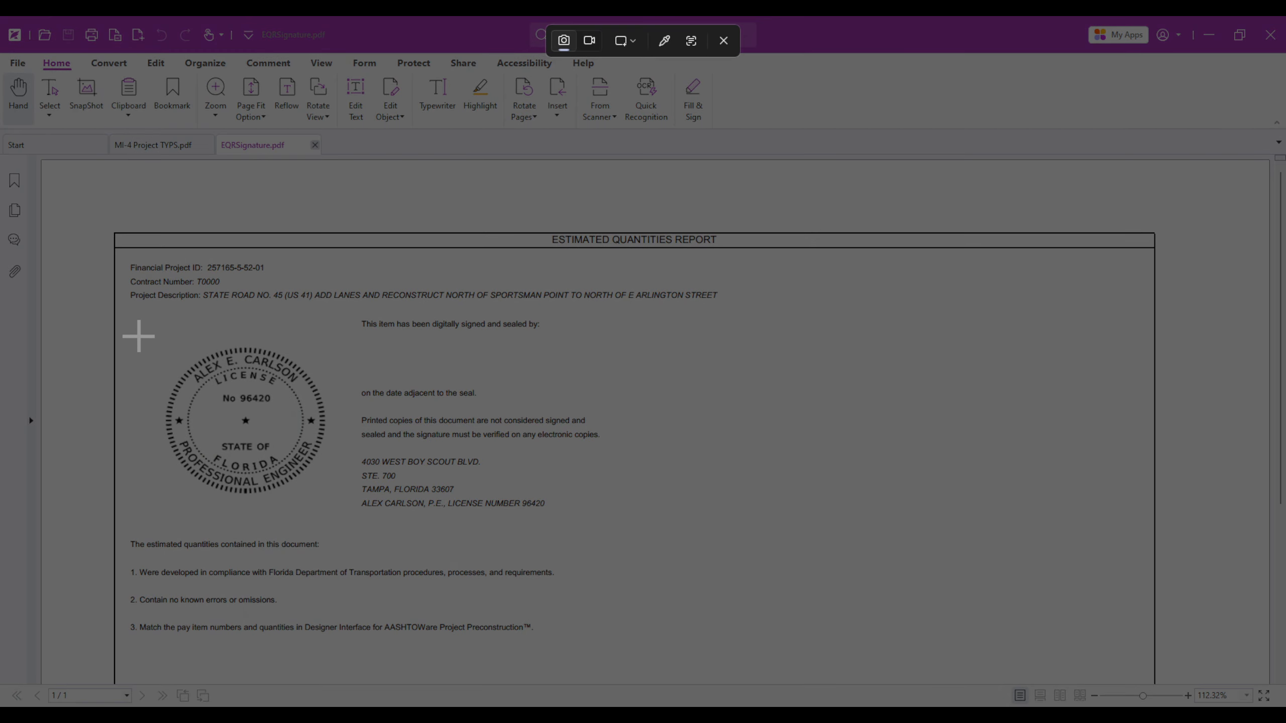
left_click_drag(135, 332, 345, 513)
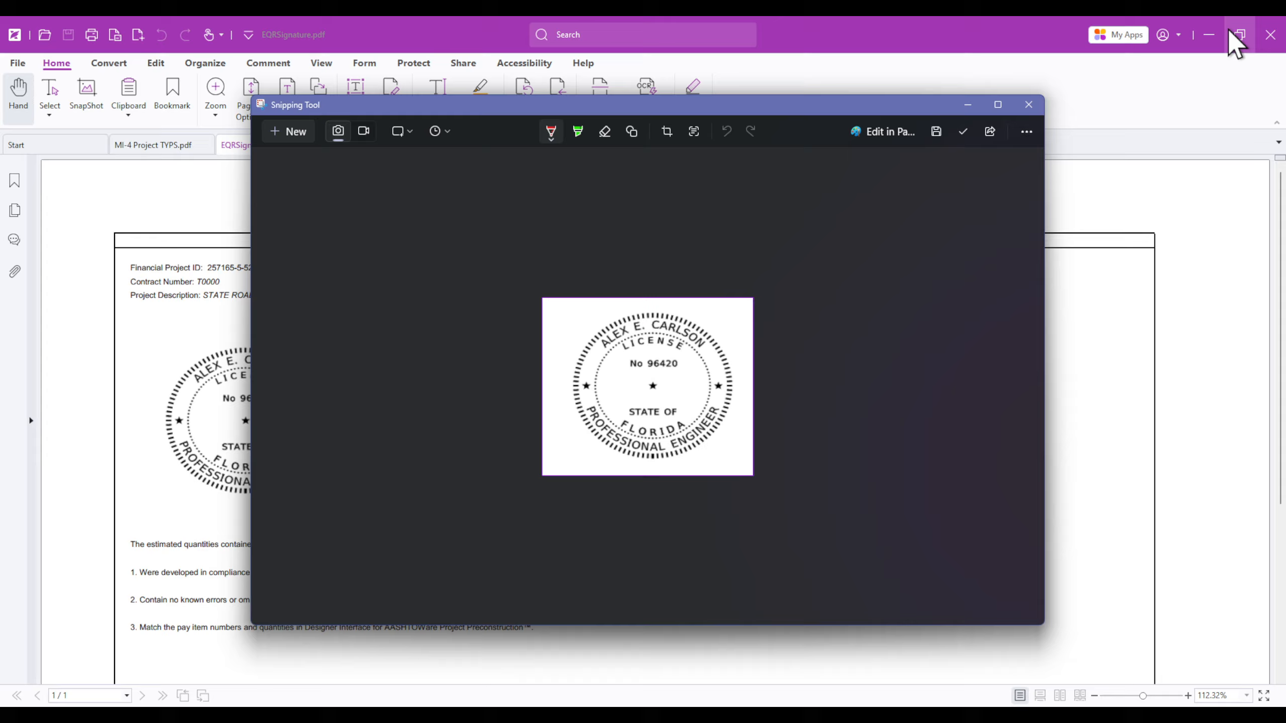
left_click(1209, 35)
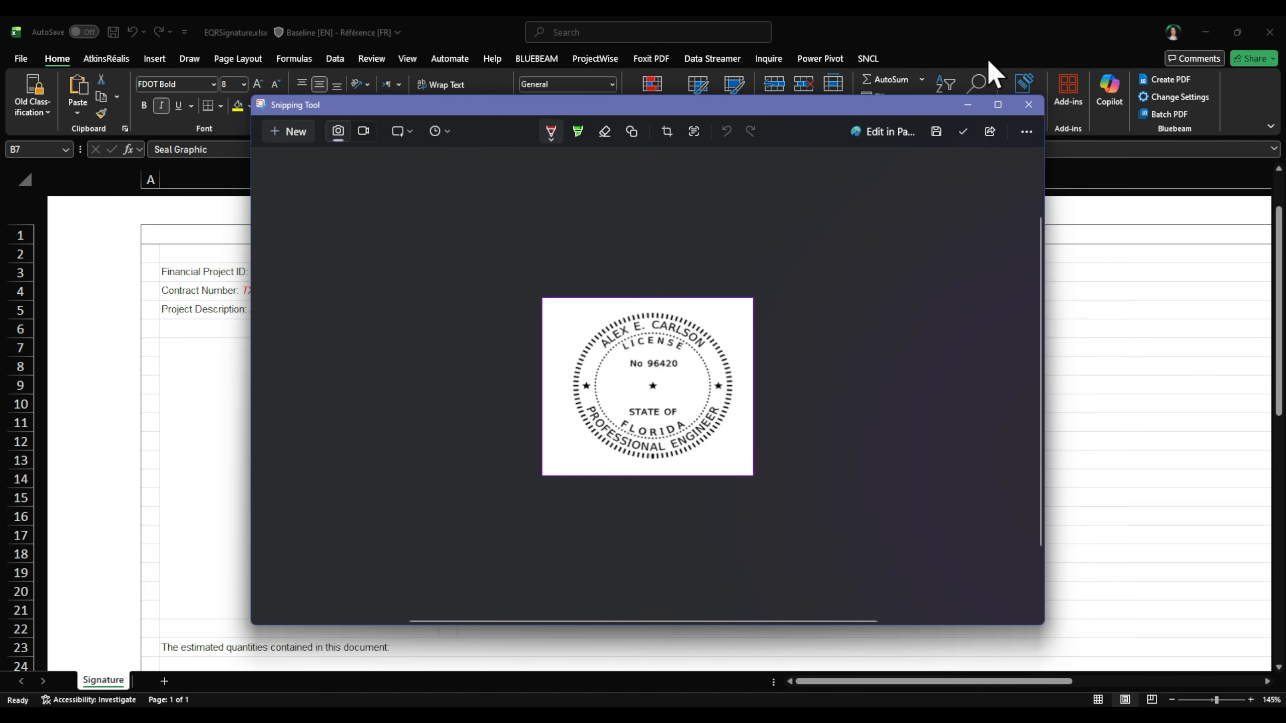
Step: Paste the PE seal image as a picture into merged cell B7
left_click(56, 308)
right_click(279, 458)
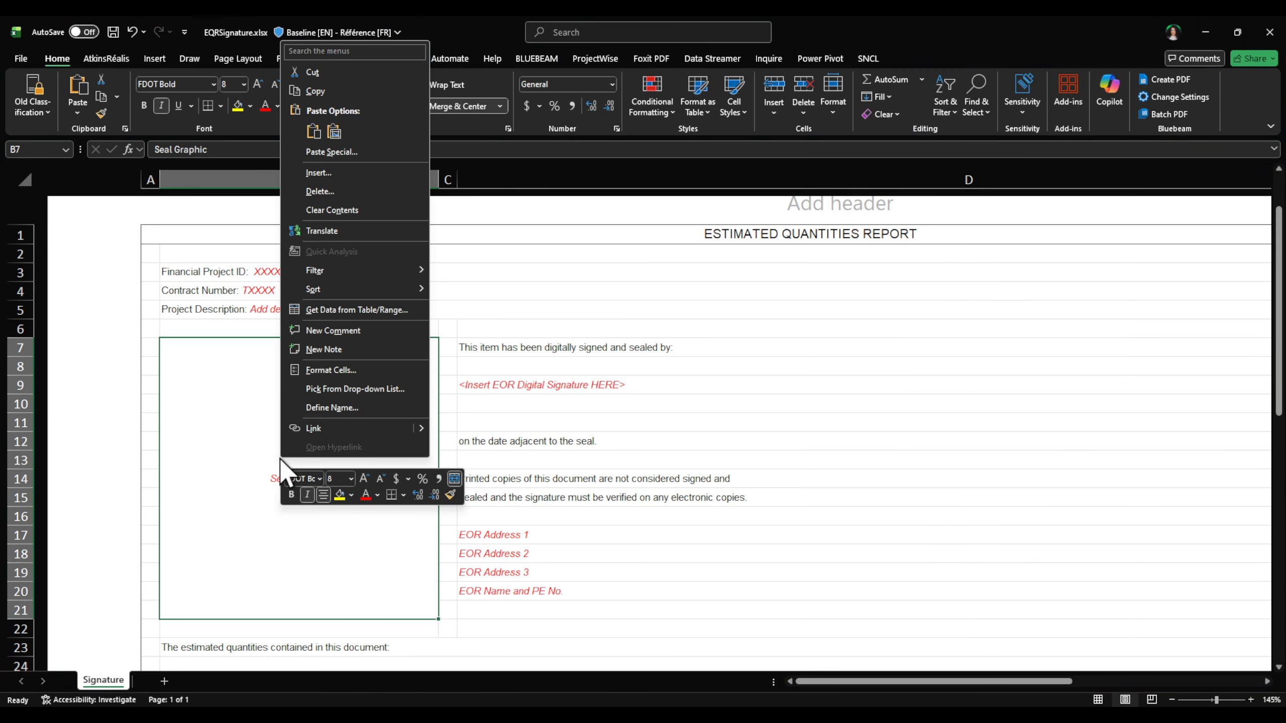
left_click(328, 129)
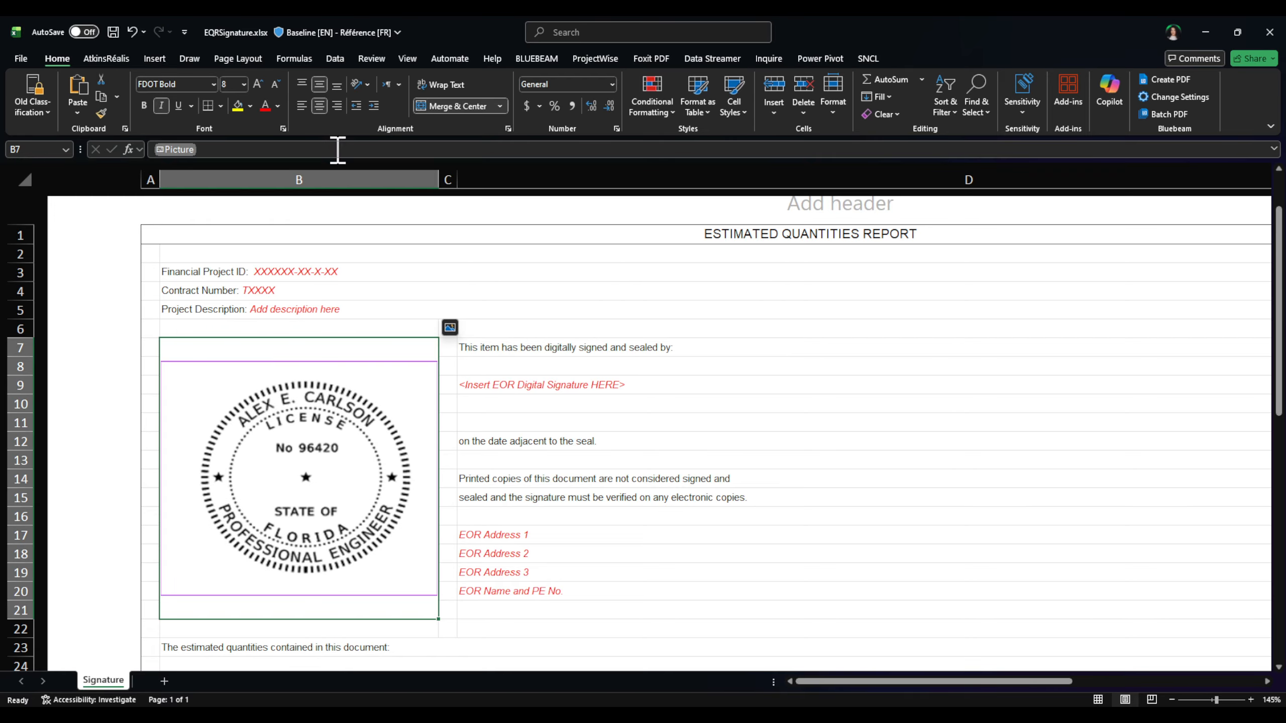
left_click(1000, 403)
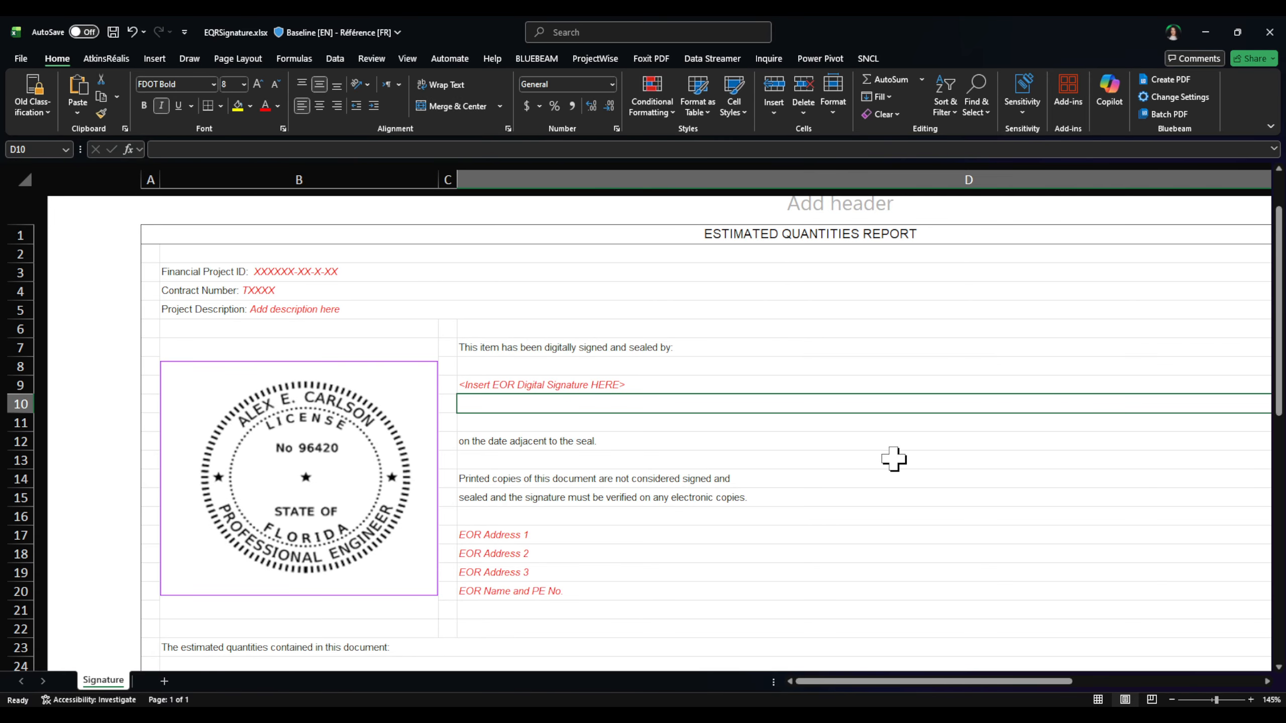
Step: Check the pasted seal and the EOR name and address cells, then go to the File backstage
left_click(804, 598)
scroll(873, 404, "down", 1)
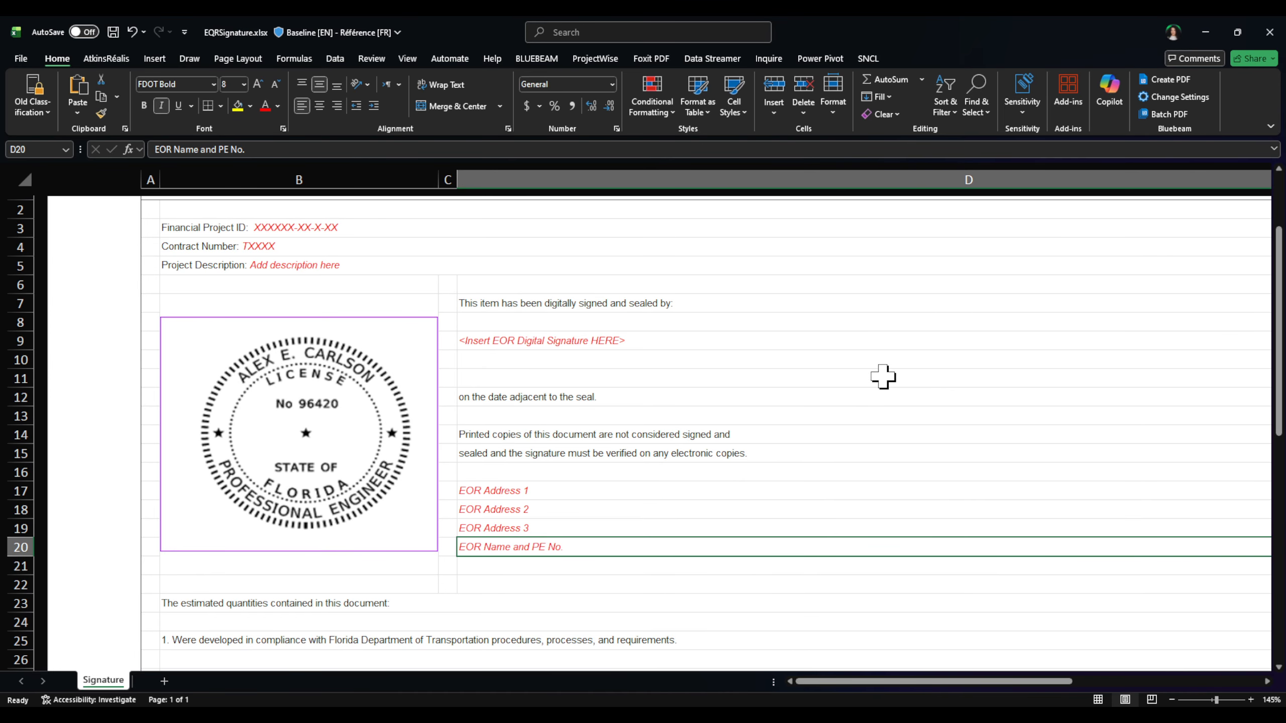
left_click(891, 375)
left_click(289, 392)
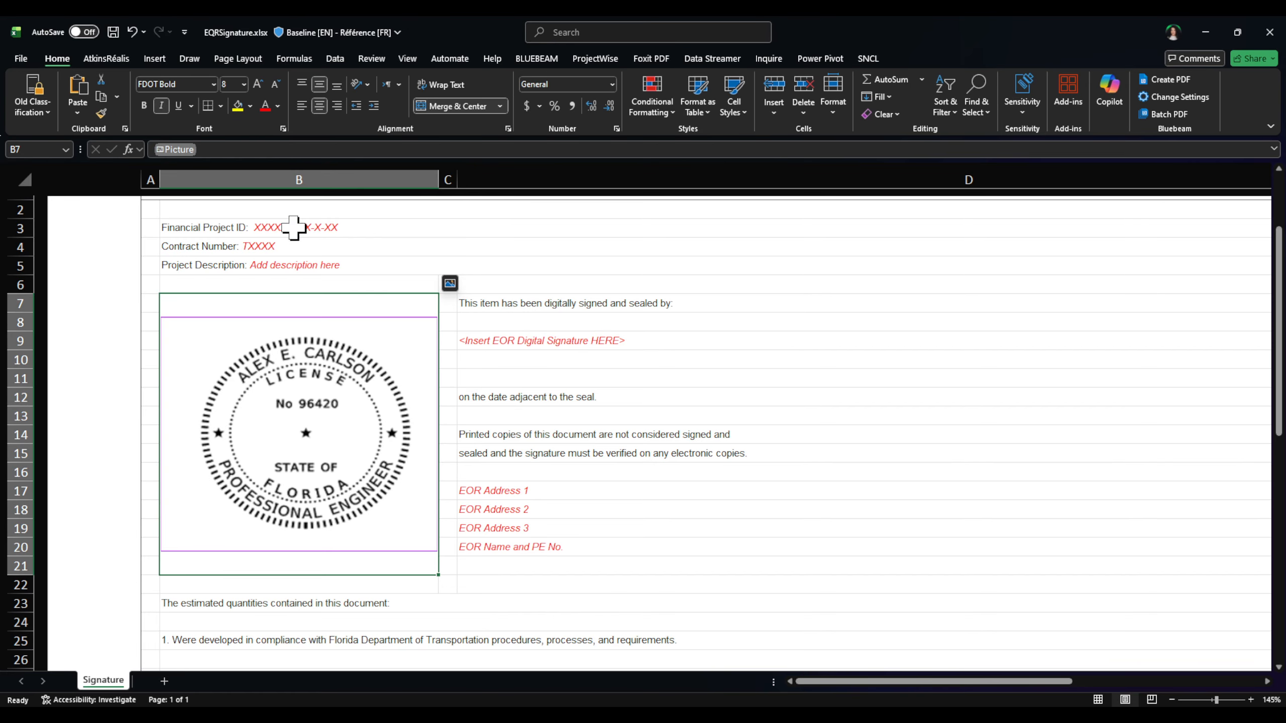
left_click(870, 509)
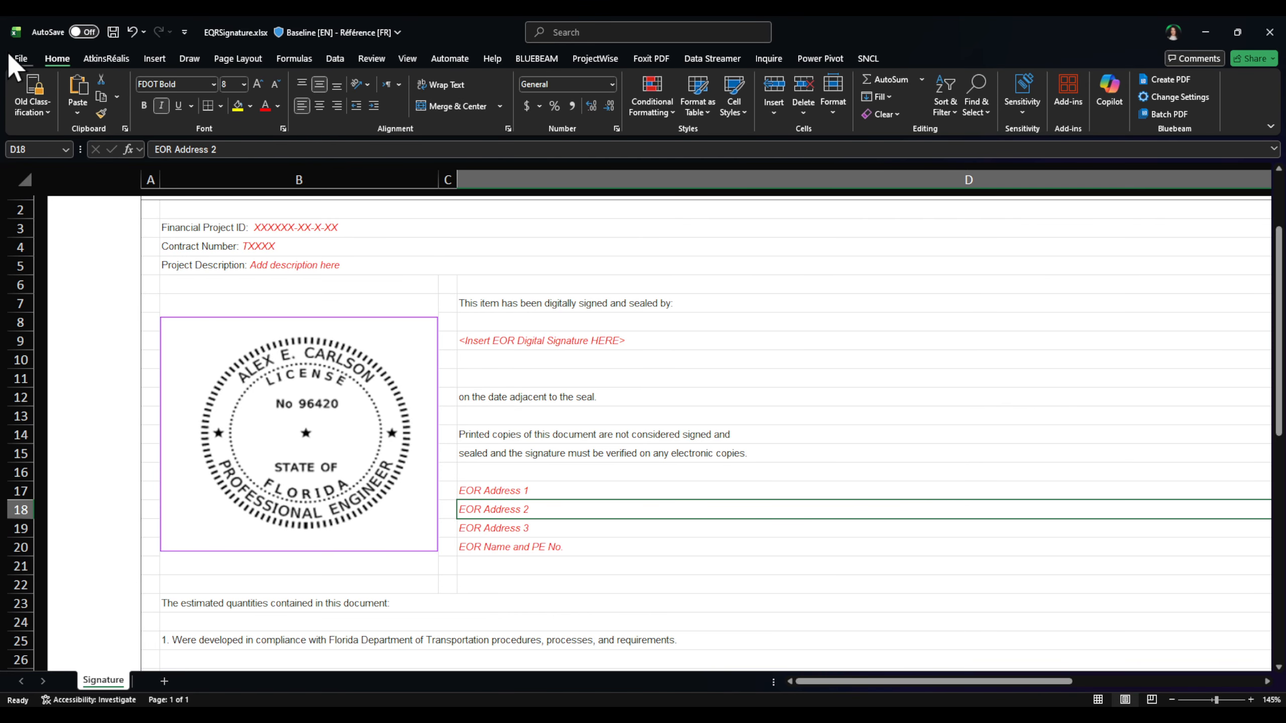
left_click(20, 59)
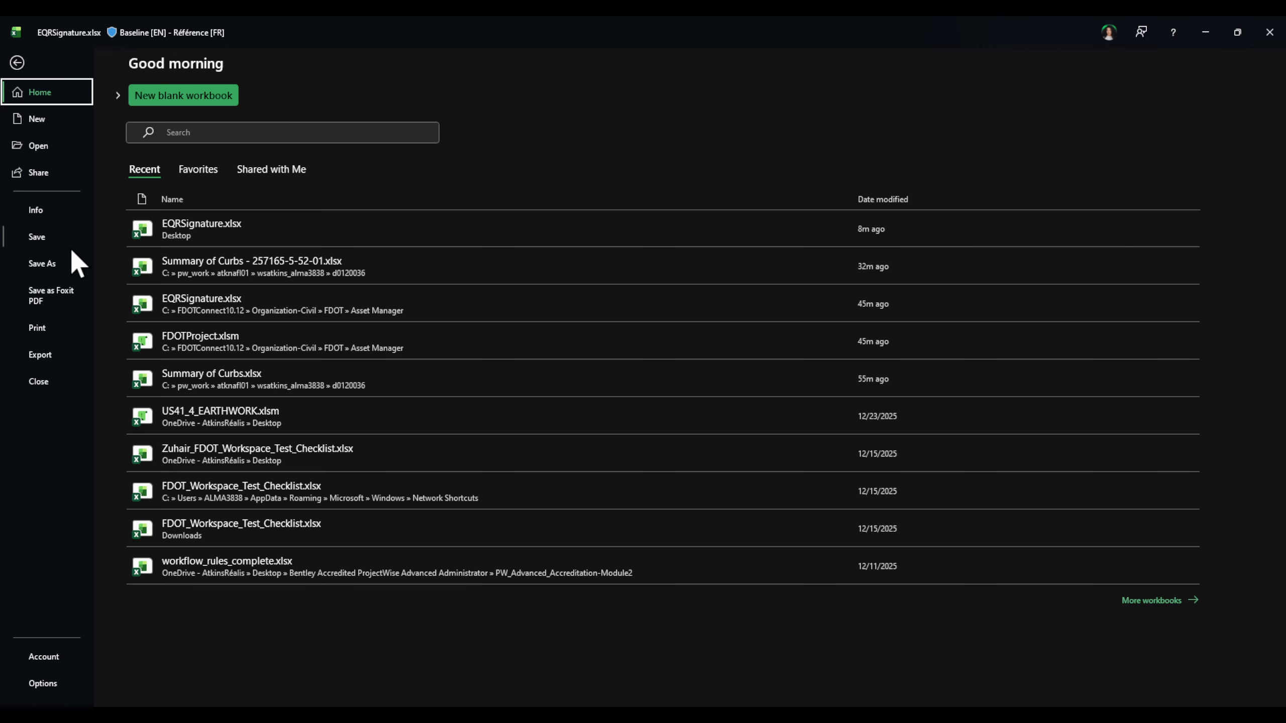
Step: Set Save As to This PC with PDF (*.pdf) as the file type, then leave the backstage
left_click(57, 267)
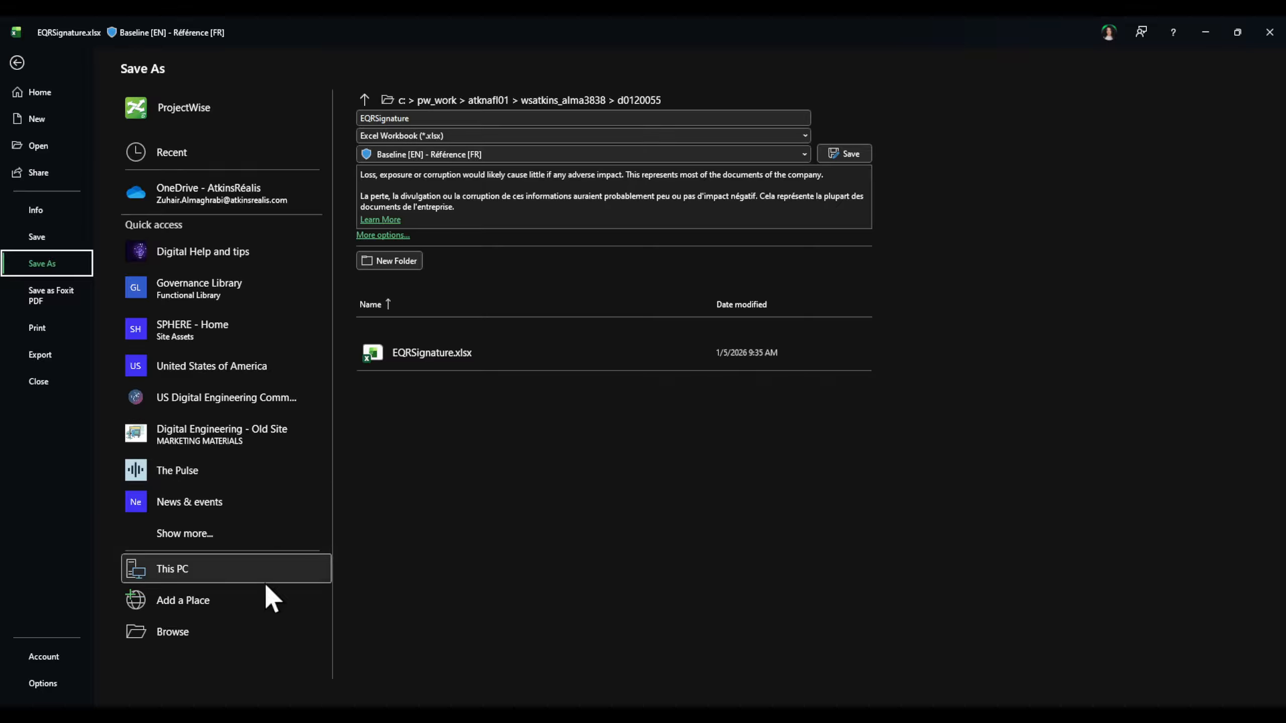
left_click(230, 570)
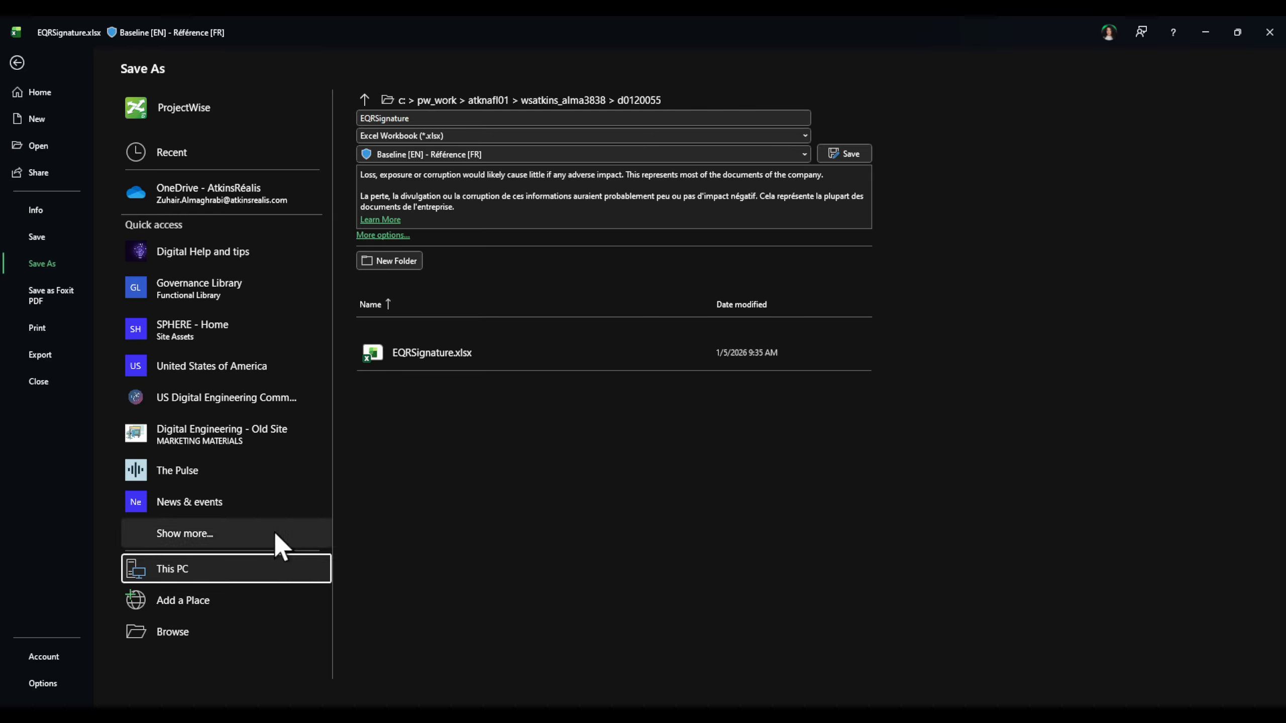
left_click(808, 137)
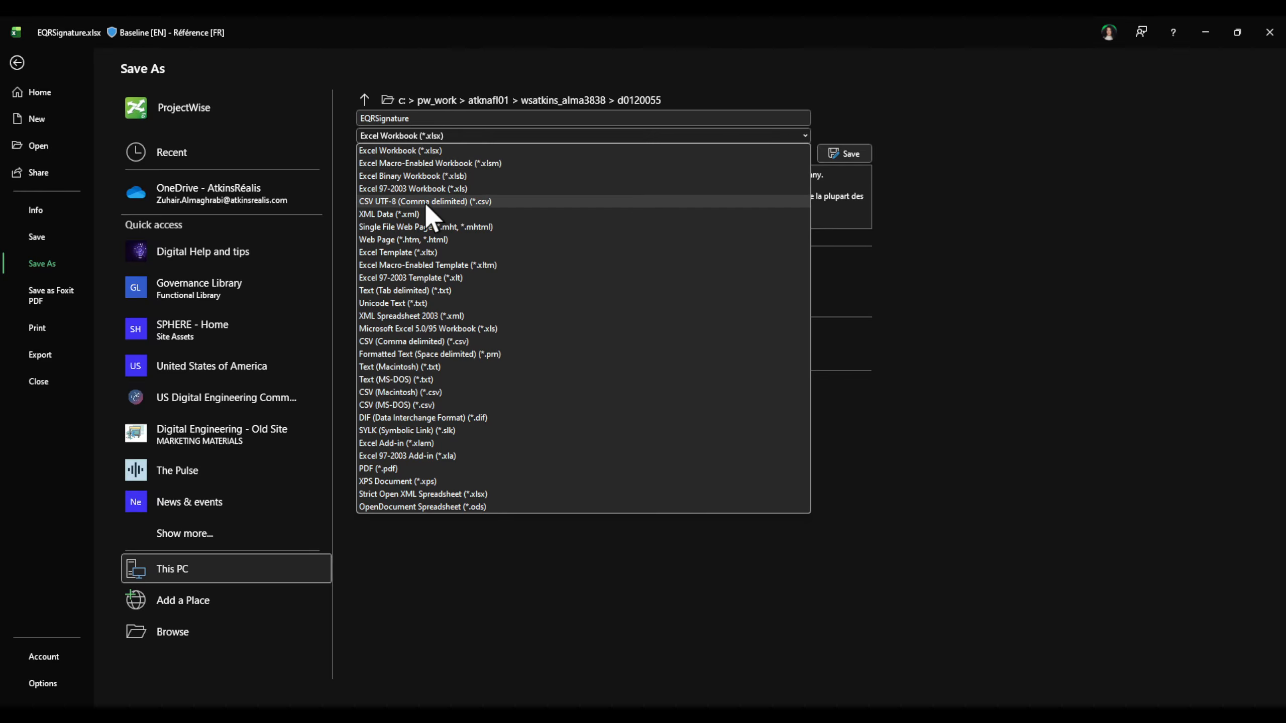
left_click(397, 468)
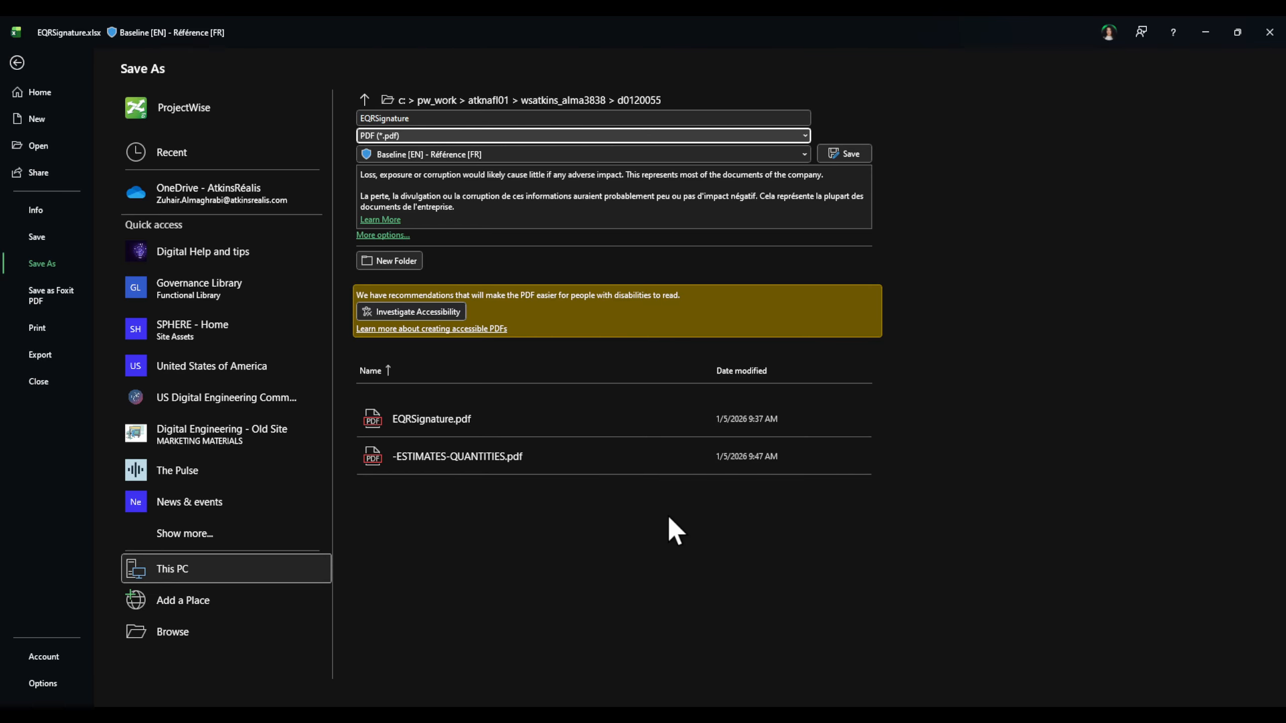
left_click(38, 93)
Step: Delete the seal picture, close the workbook with Don't Save, and close Snipping Tool
left_click(17, 62)
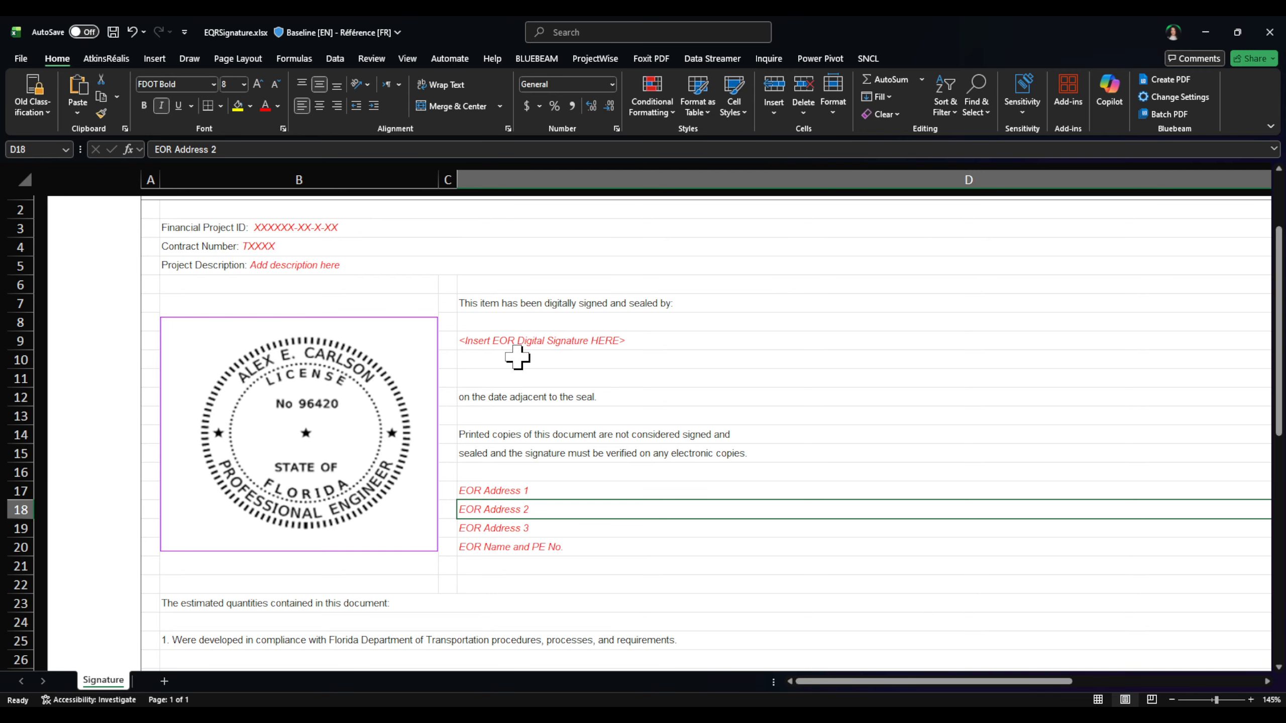
key("Delete")
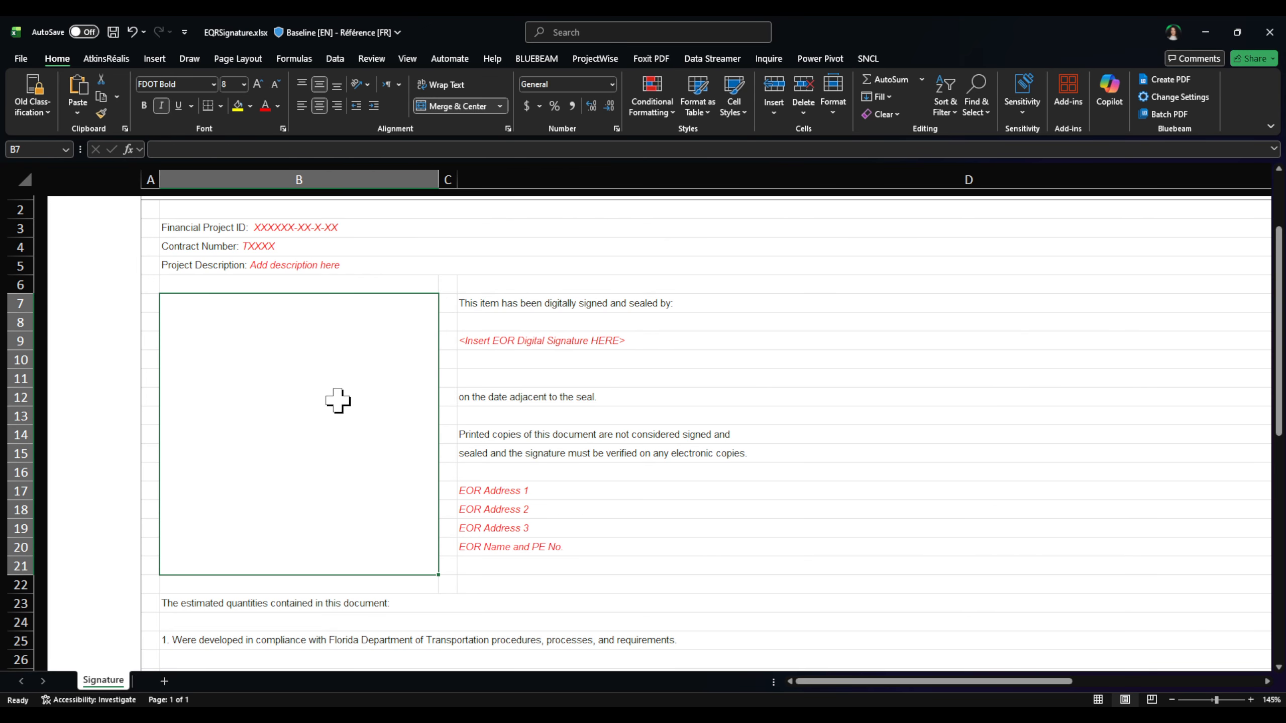
left_click(1263, 32)
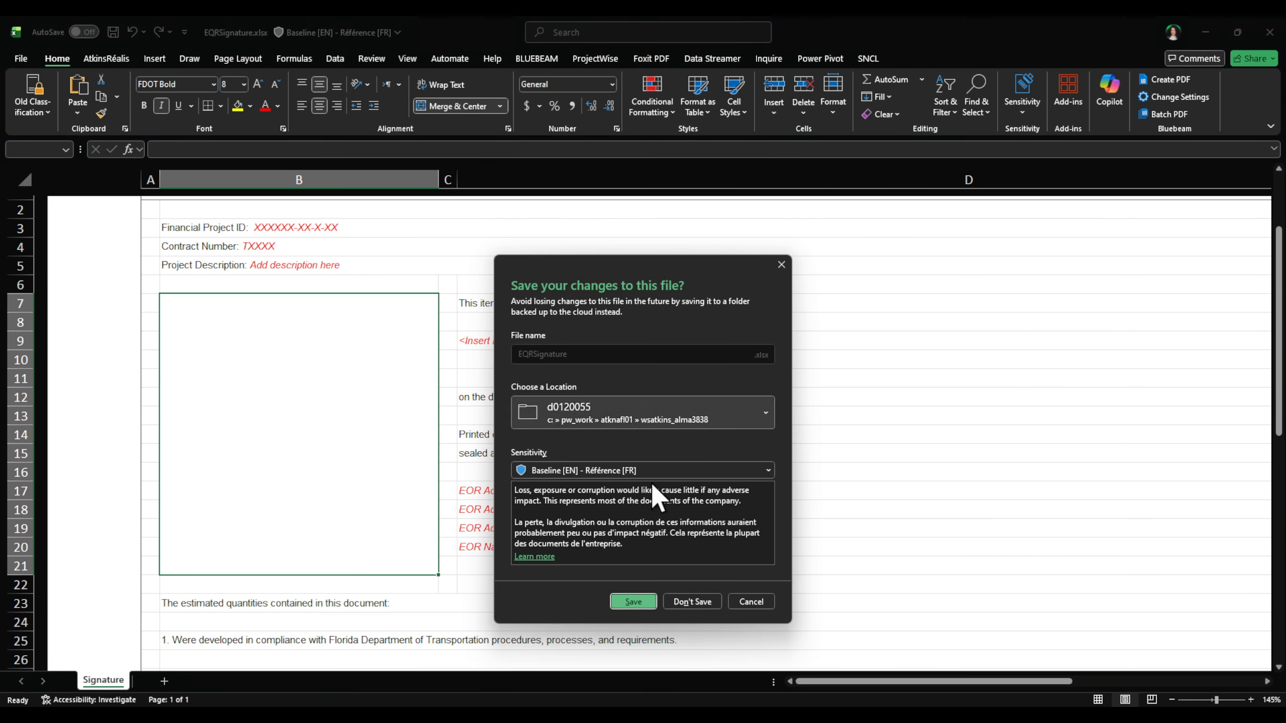
left_click(692, 600)
left_click(967, 104)
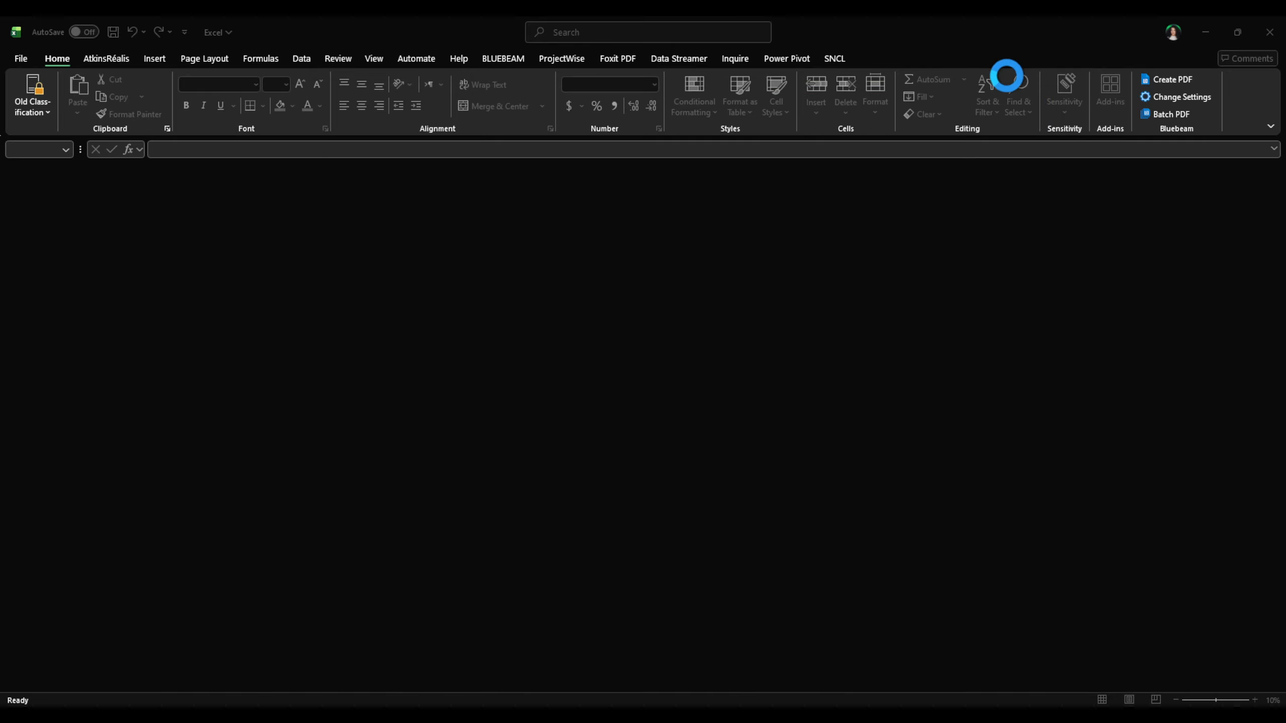
Step: Free EQRSignature.xlsx in ProjectWise, confirming both prompts with Yes
left_click(818, 716)
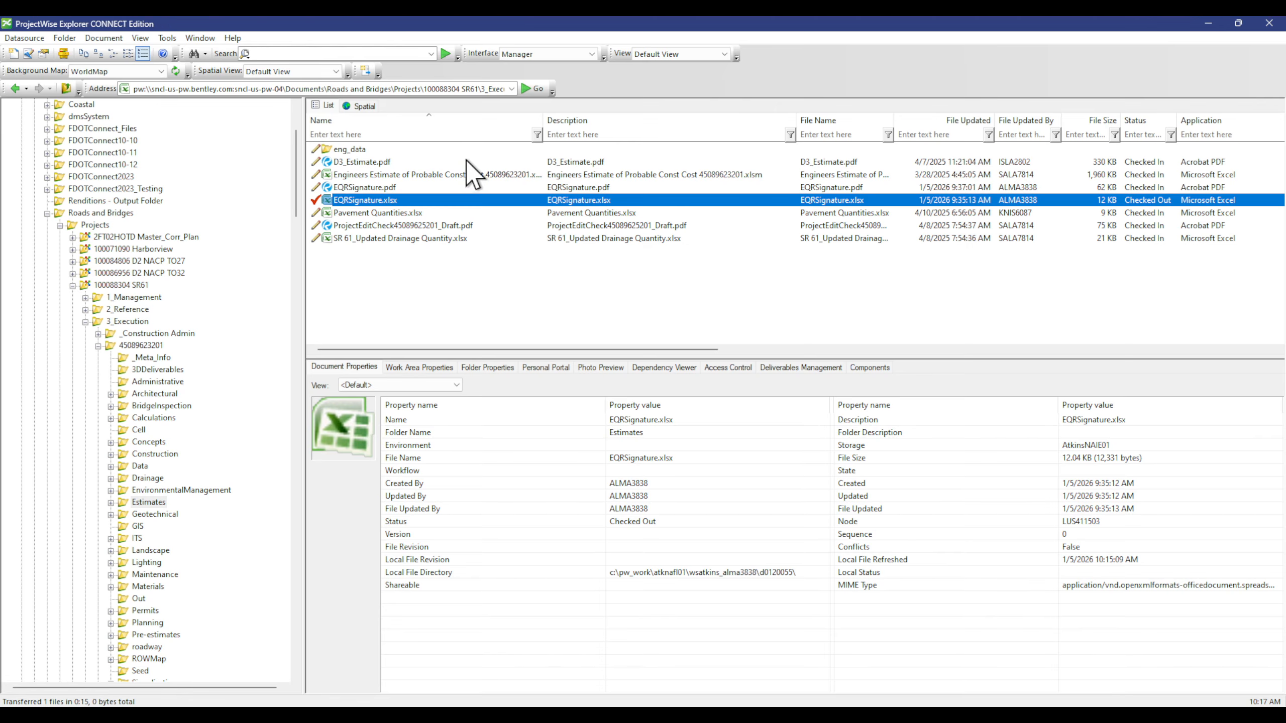
right_click(423, 200)
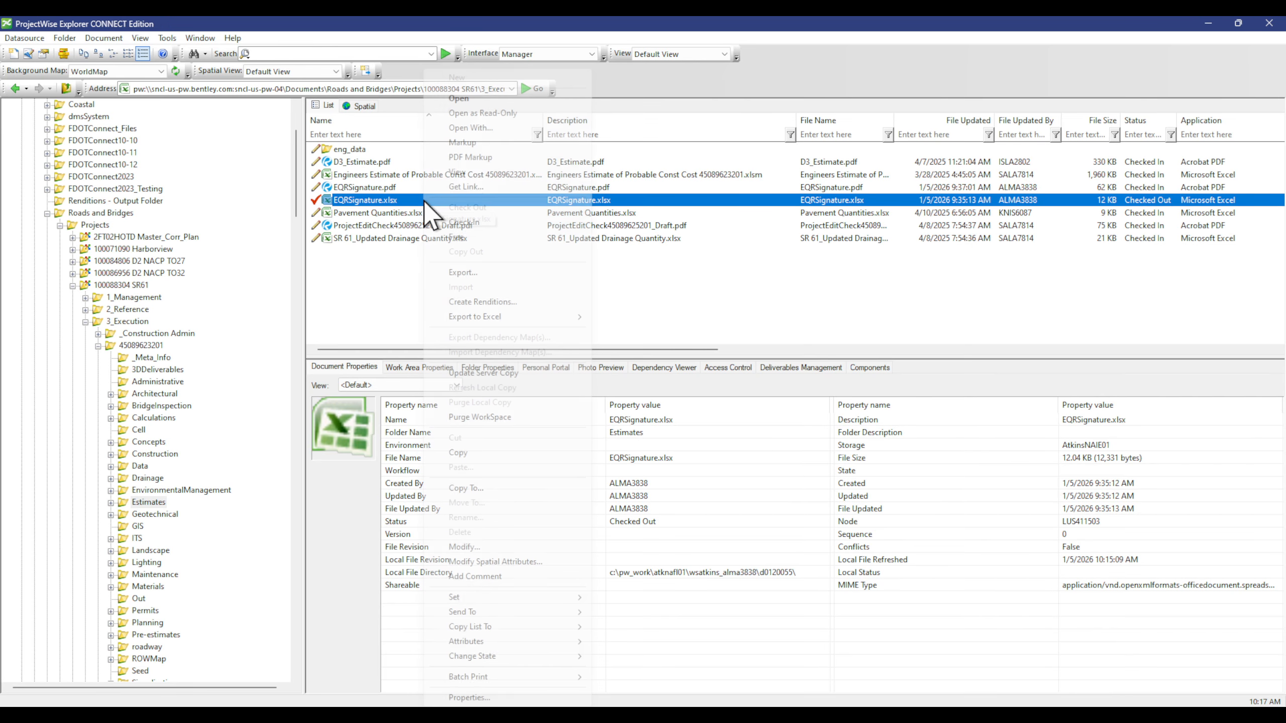
left_click(483, 238)
left_click(654, 415)
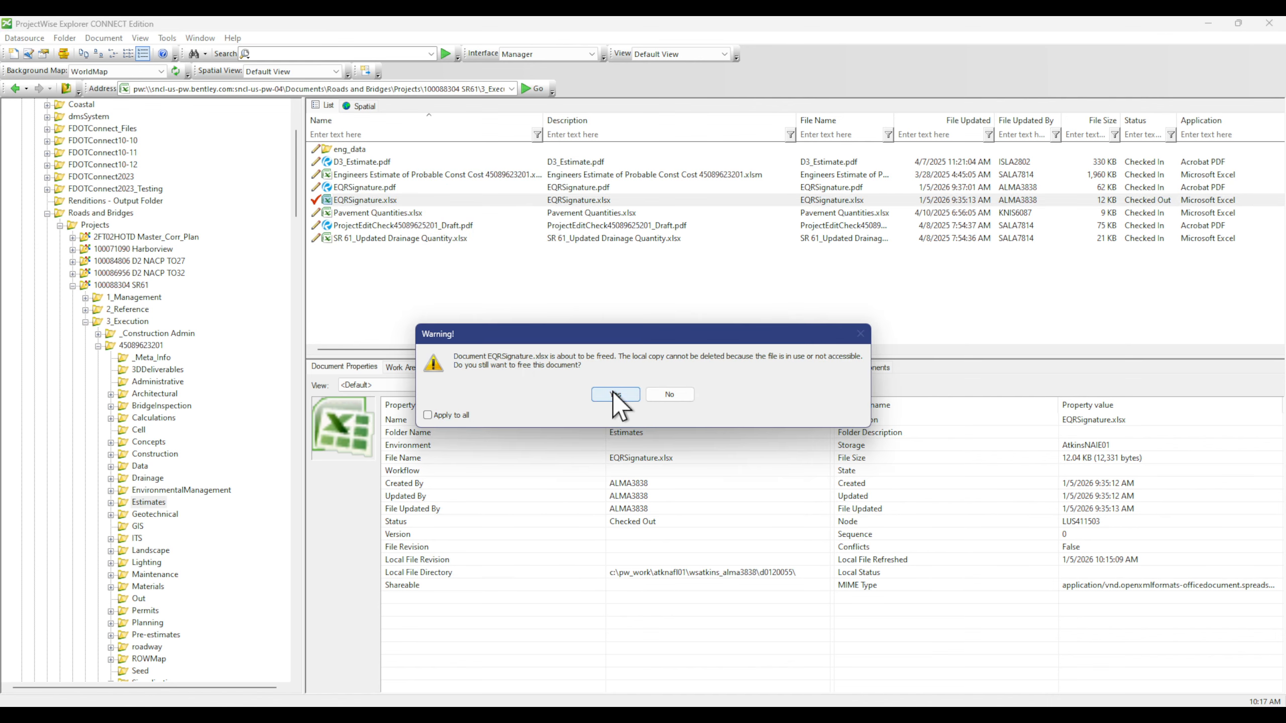
left_click(616, 395)
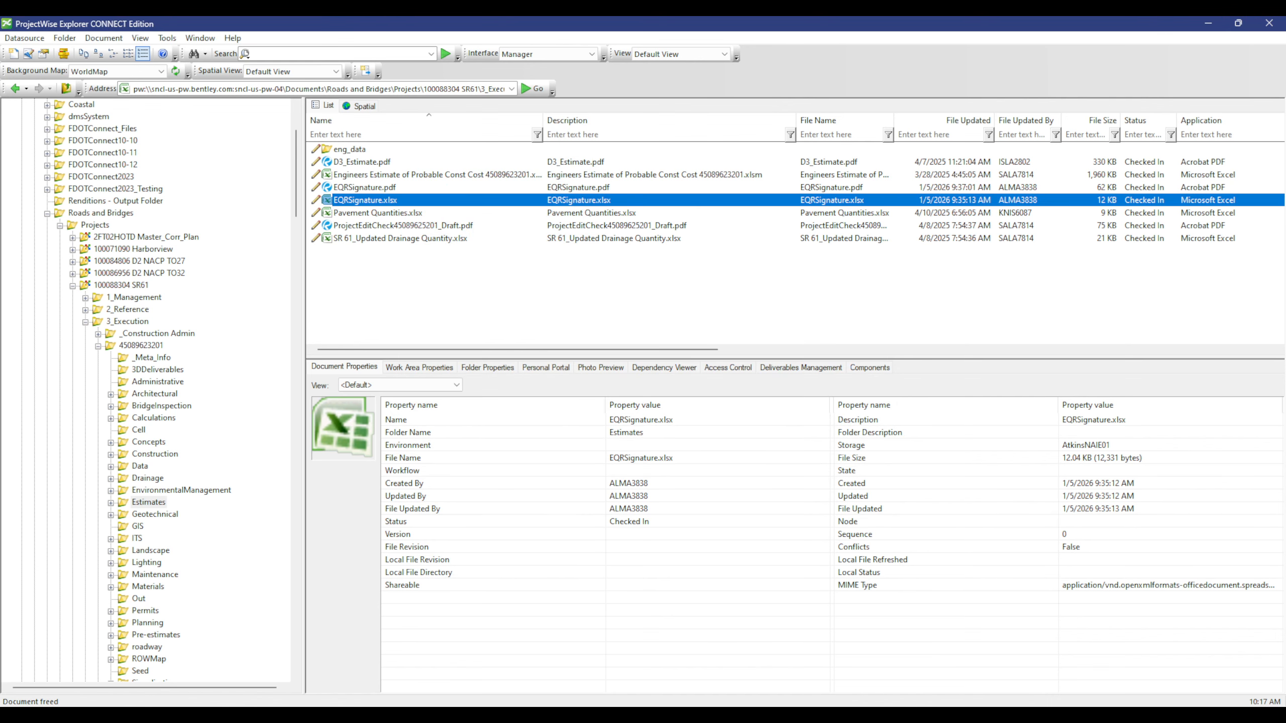
Step: Close the empty Excel window, choose Free in the Check In dialog, and select EQRSignature.xlsx
right_click(877, 717)
left_click(872, 692)
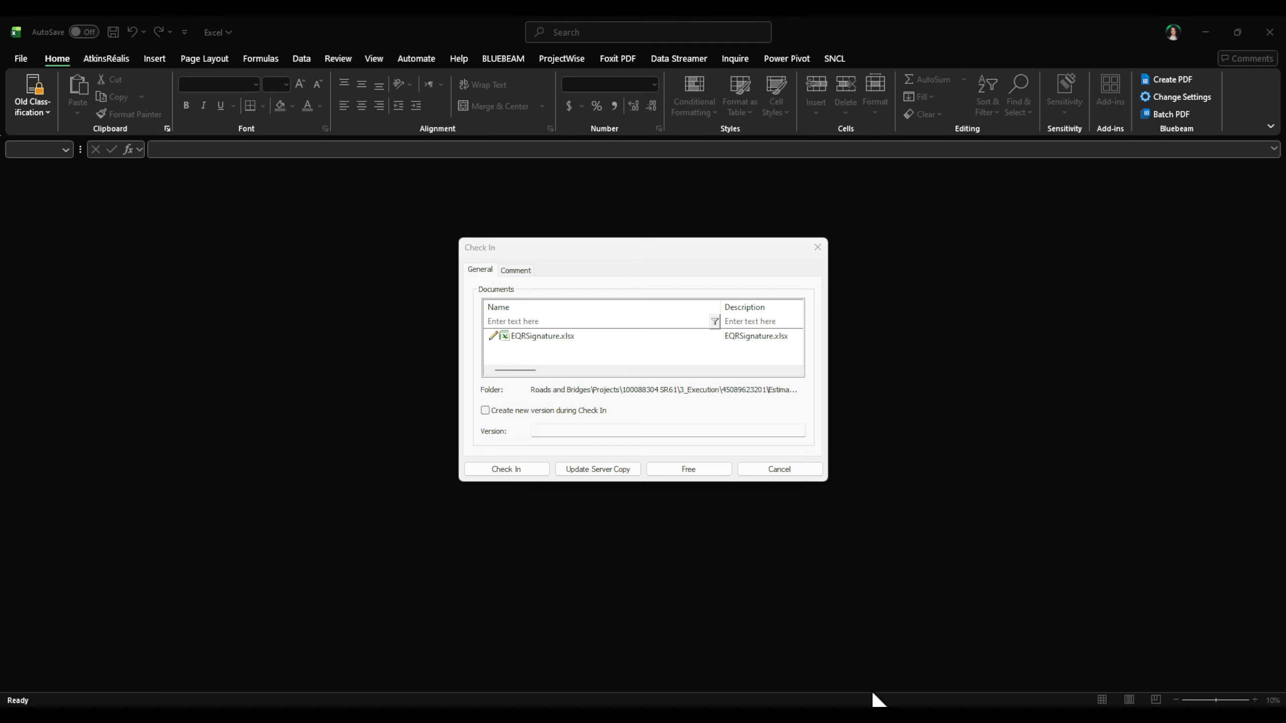
left_click(685, 469)
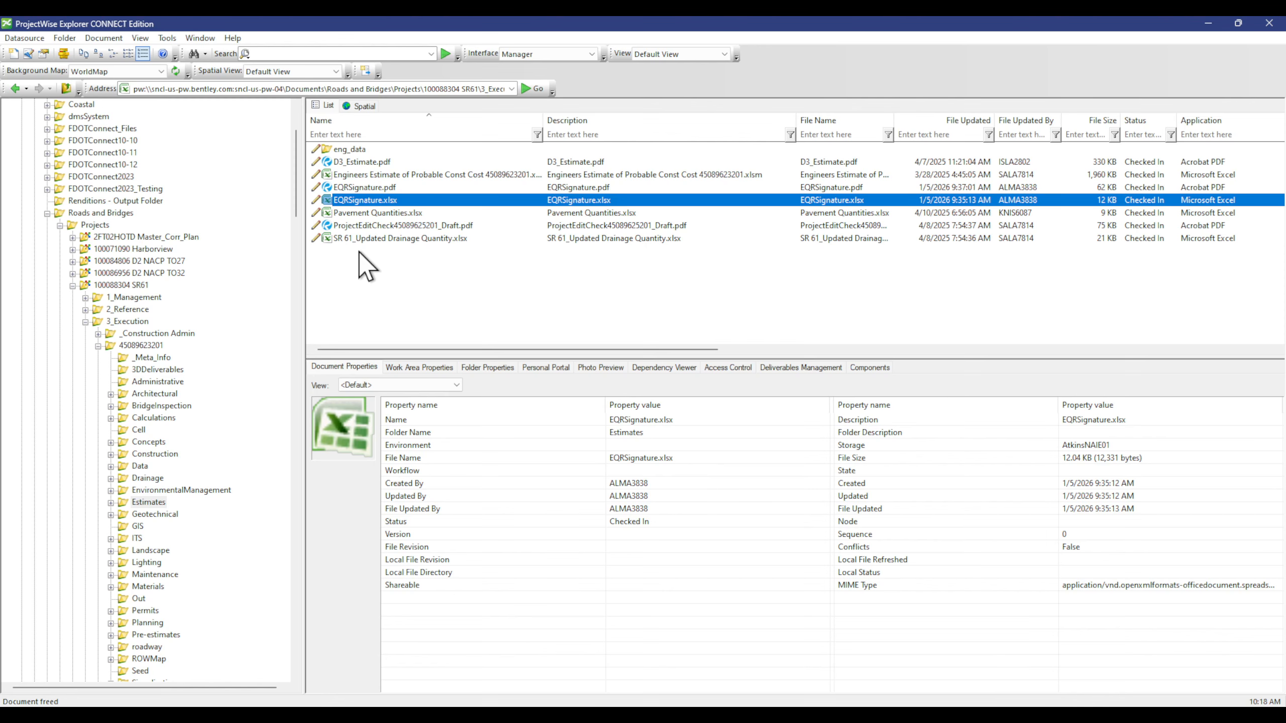
left_click(422, 201)
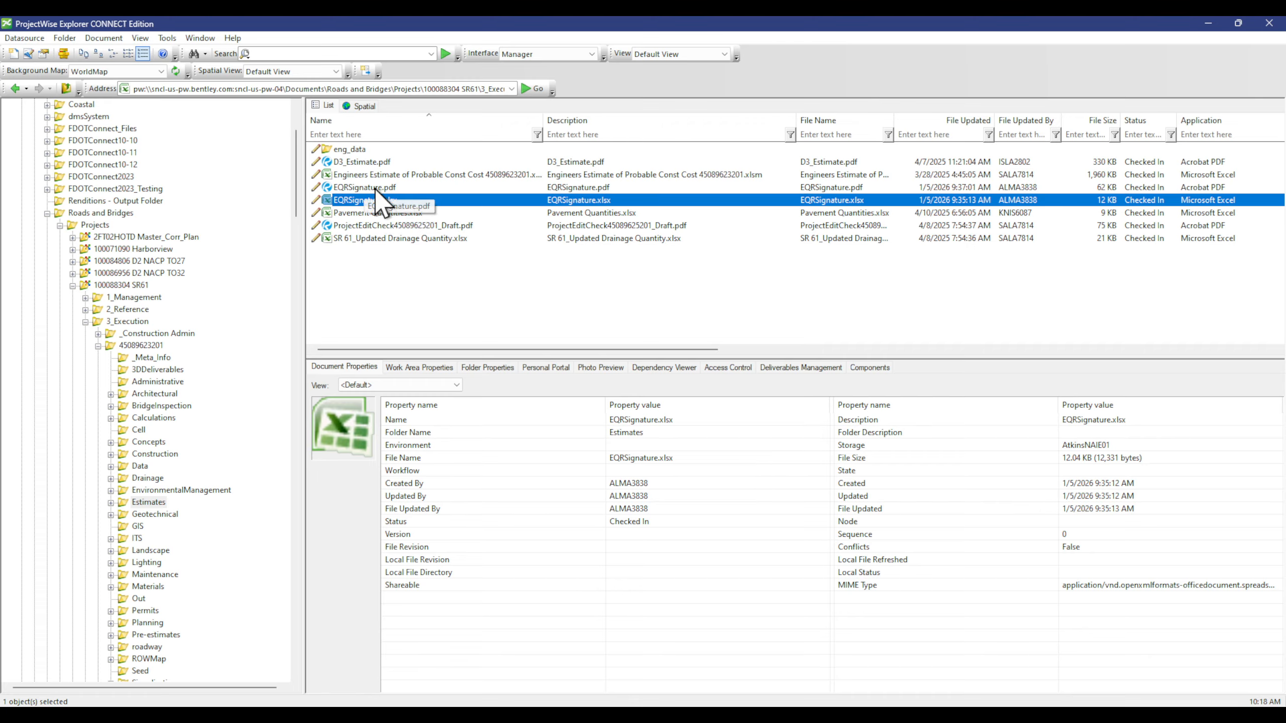
Step: Open EQRSignature.pdf in Foxit, scroll through the signed report, then minimize Foxit
left_click(332, 188)
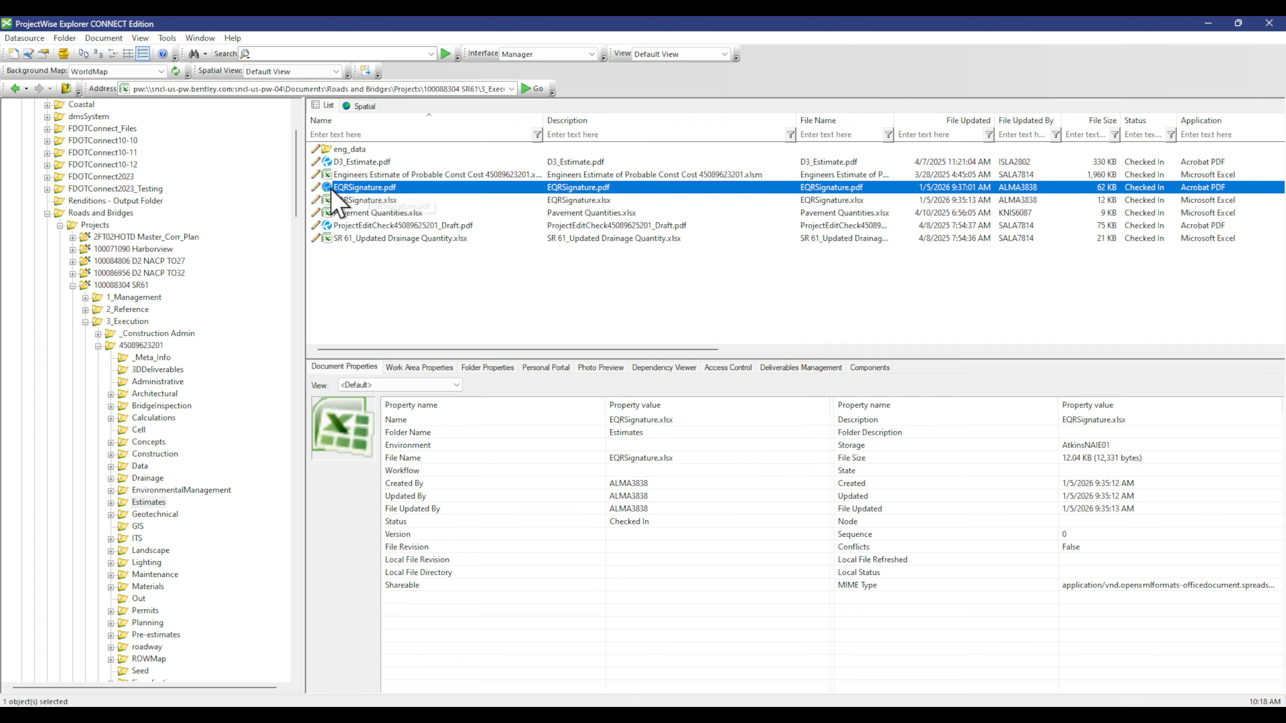
double_click(373, 187)
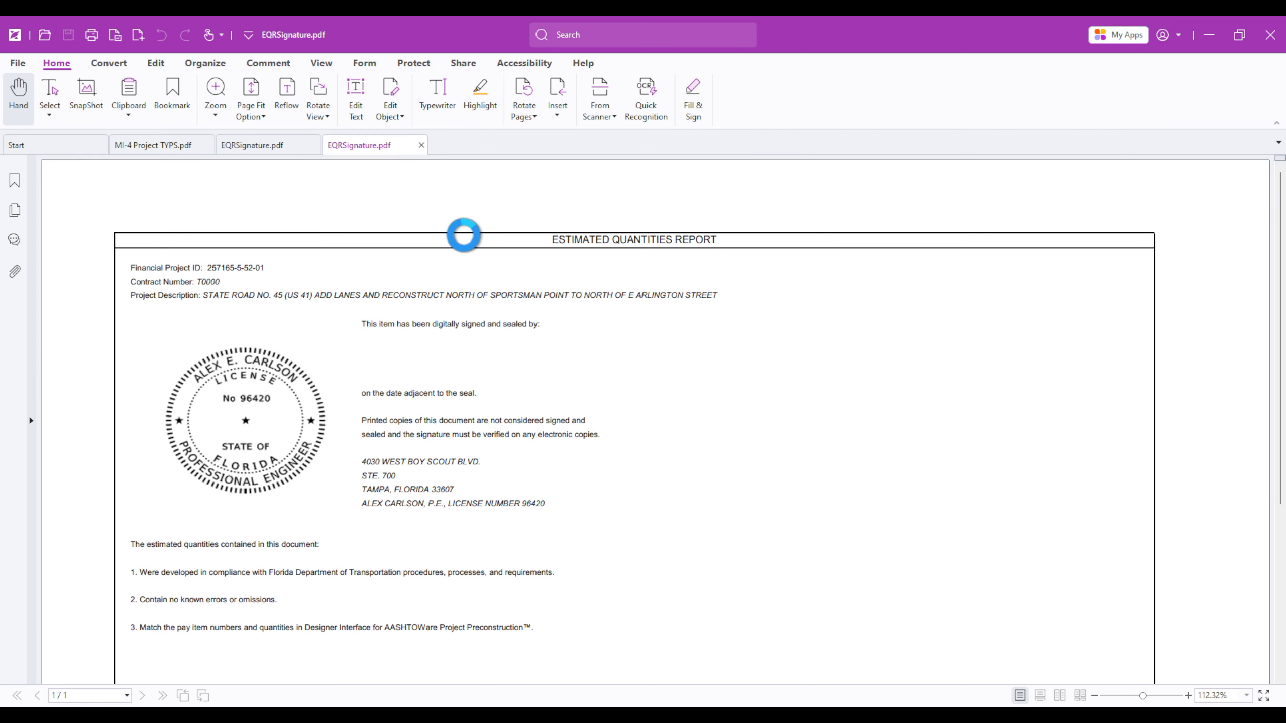
scroll(542, 420, "down", 3)
scroll(560, 429, "down", 3)
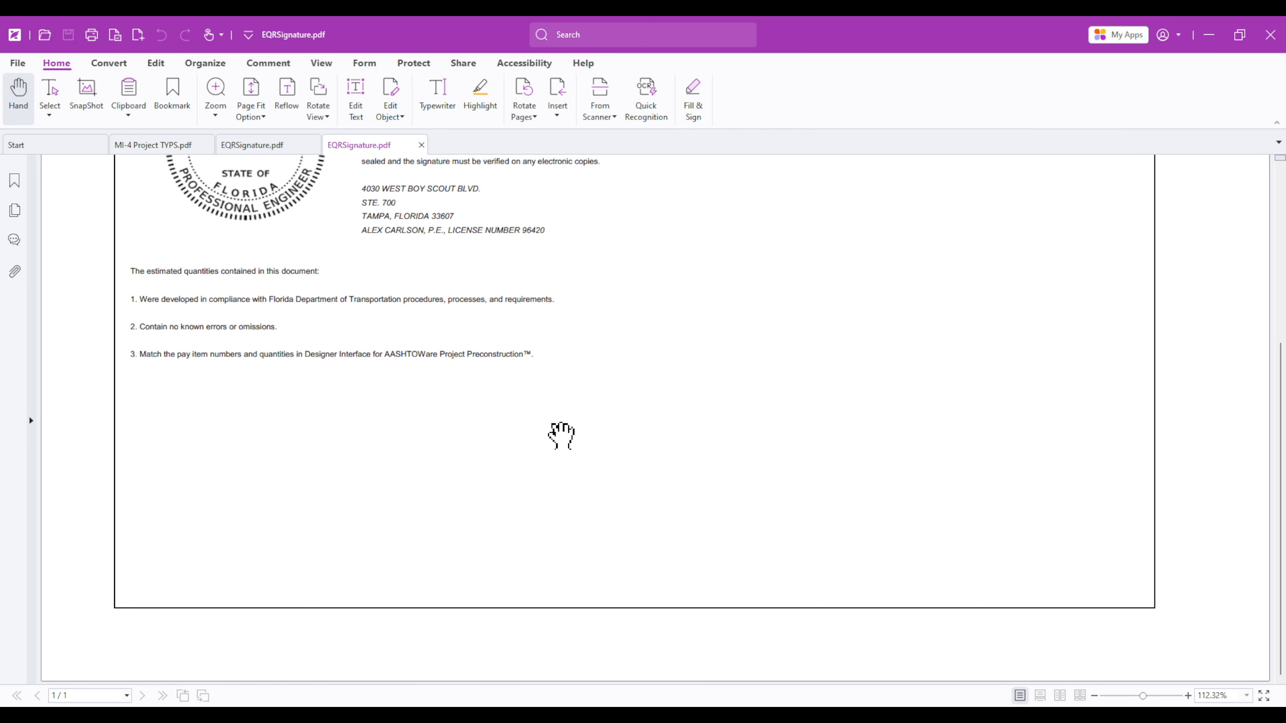
scroll(563, 436, "up", 6)
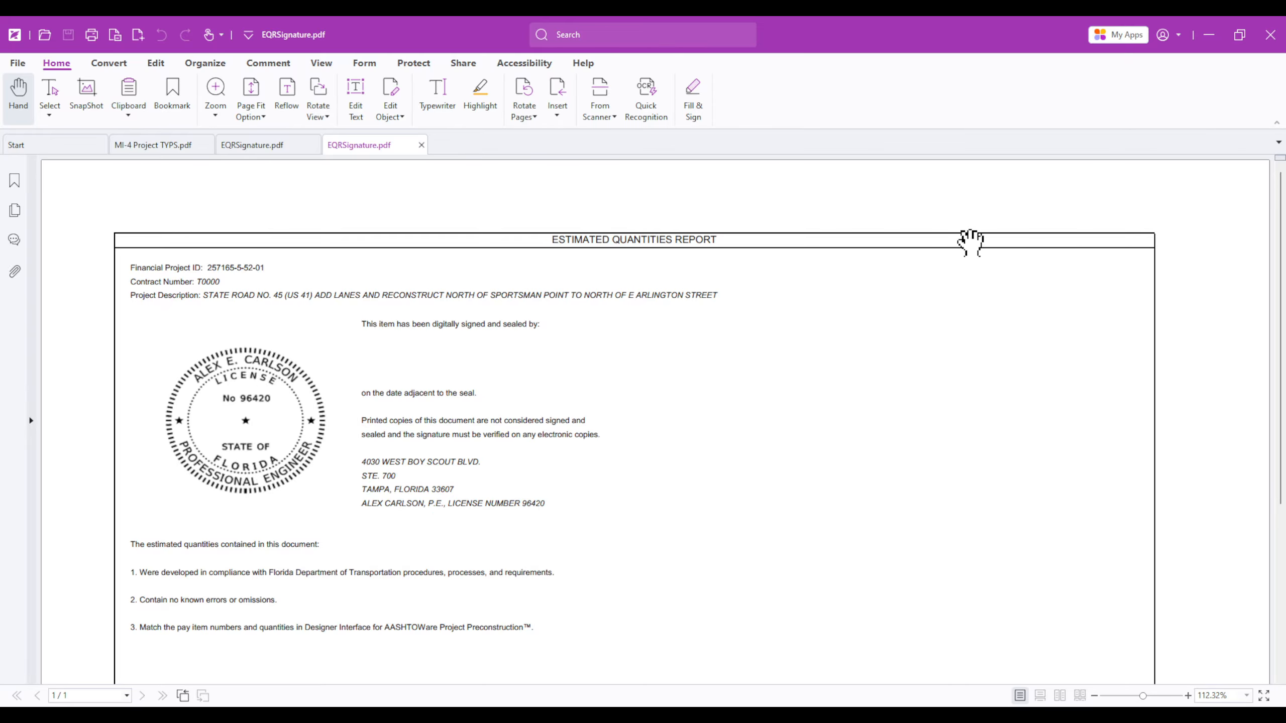
left_click(1210, 34)
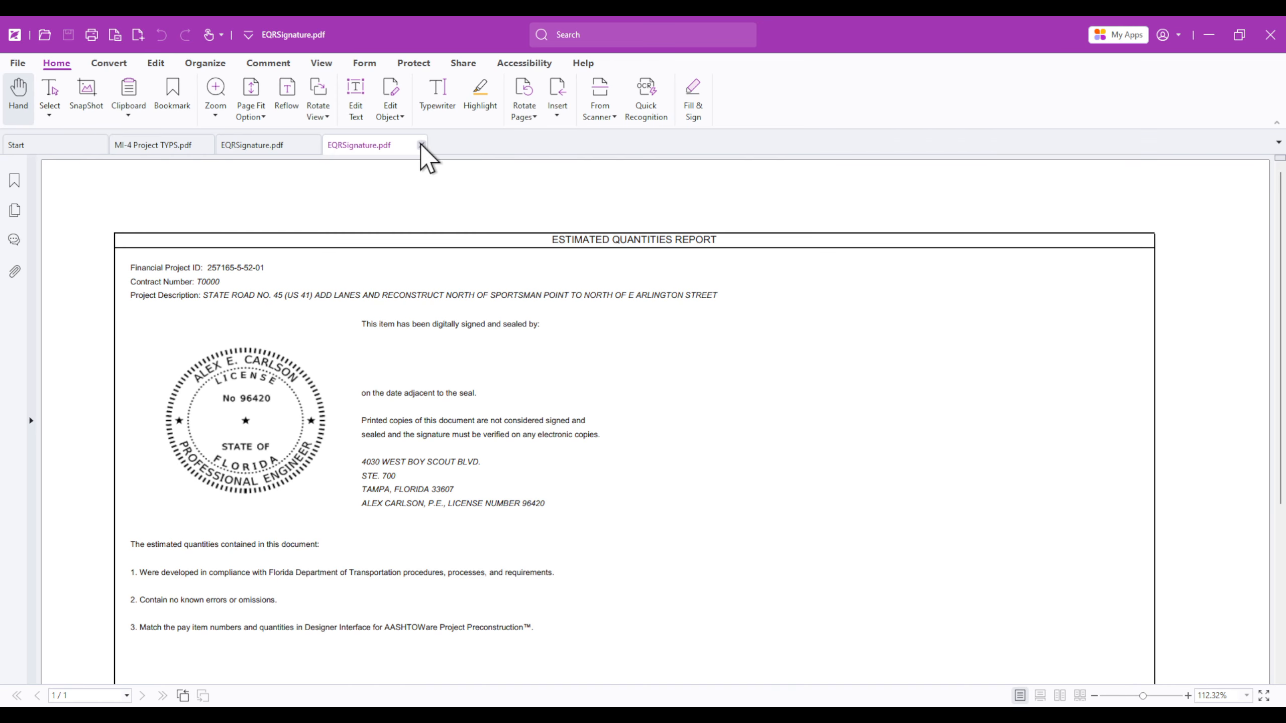
Step: Close the duplicate PDF tab and the Snipping Tool, then free EQRSignature.pdf without a new version
left_click(423, 144)
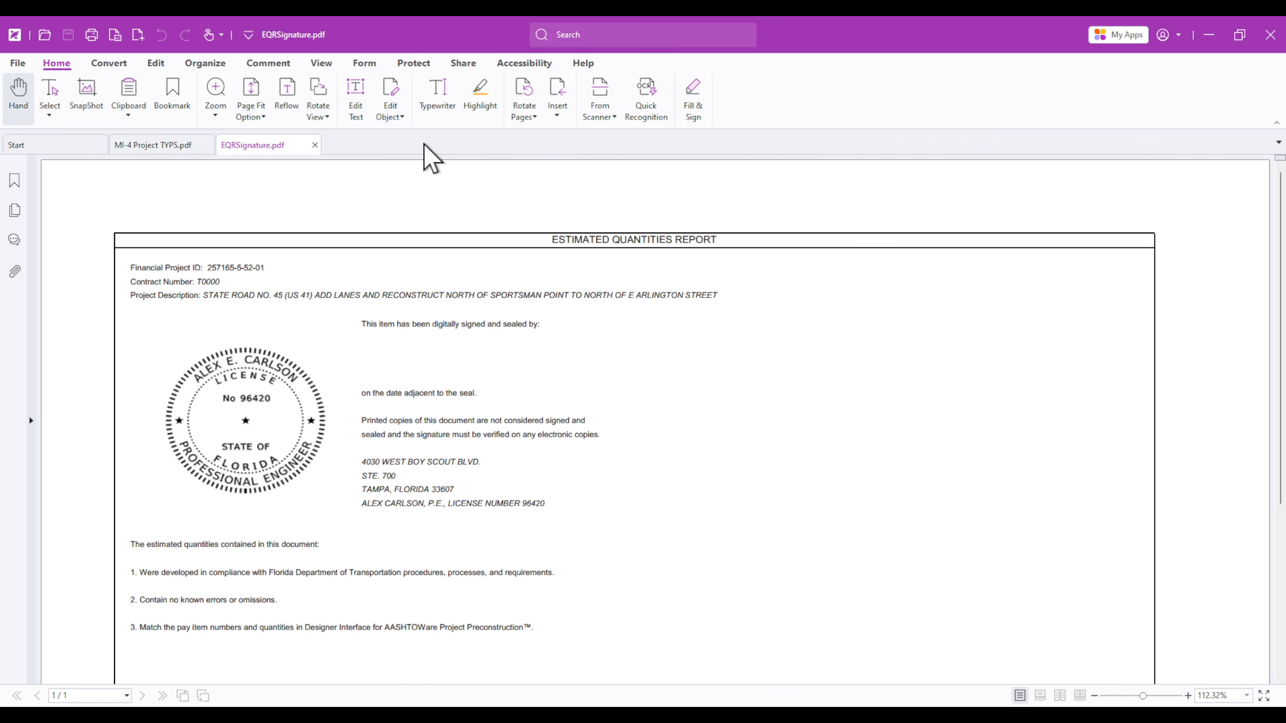
left_click(1209, 35)
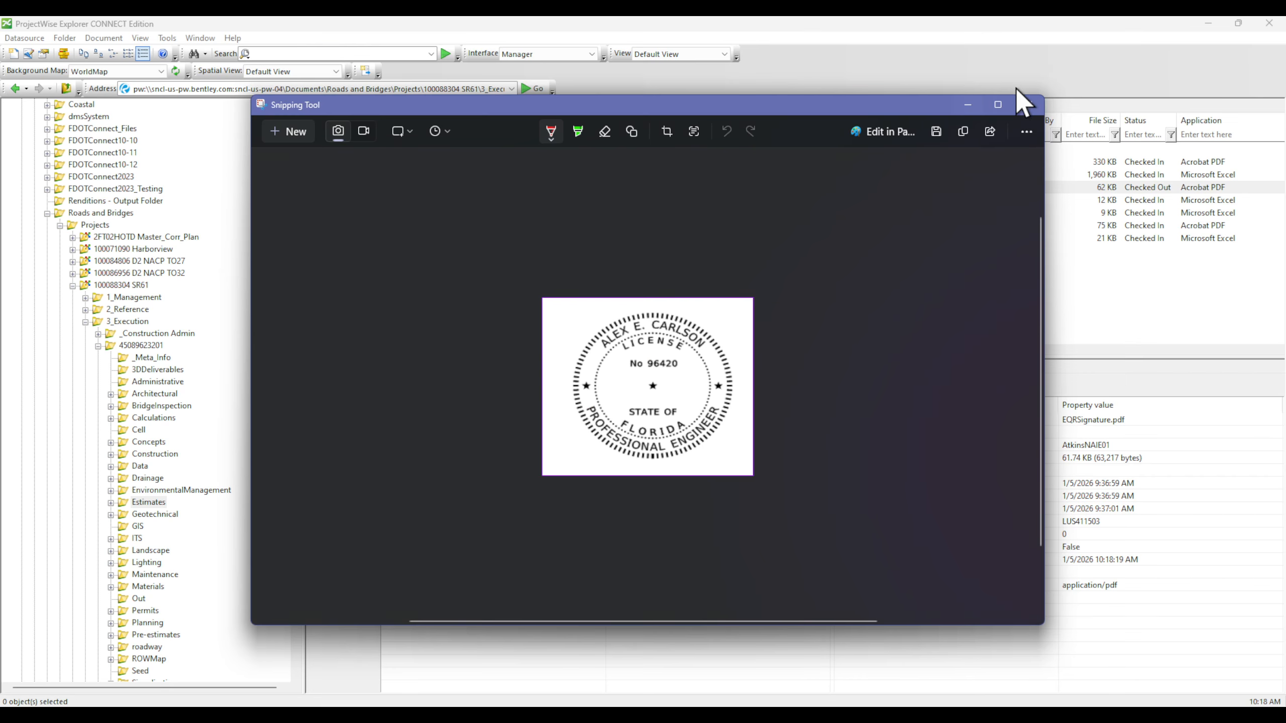
left_click(1028, 105)
left_click(638, 405)
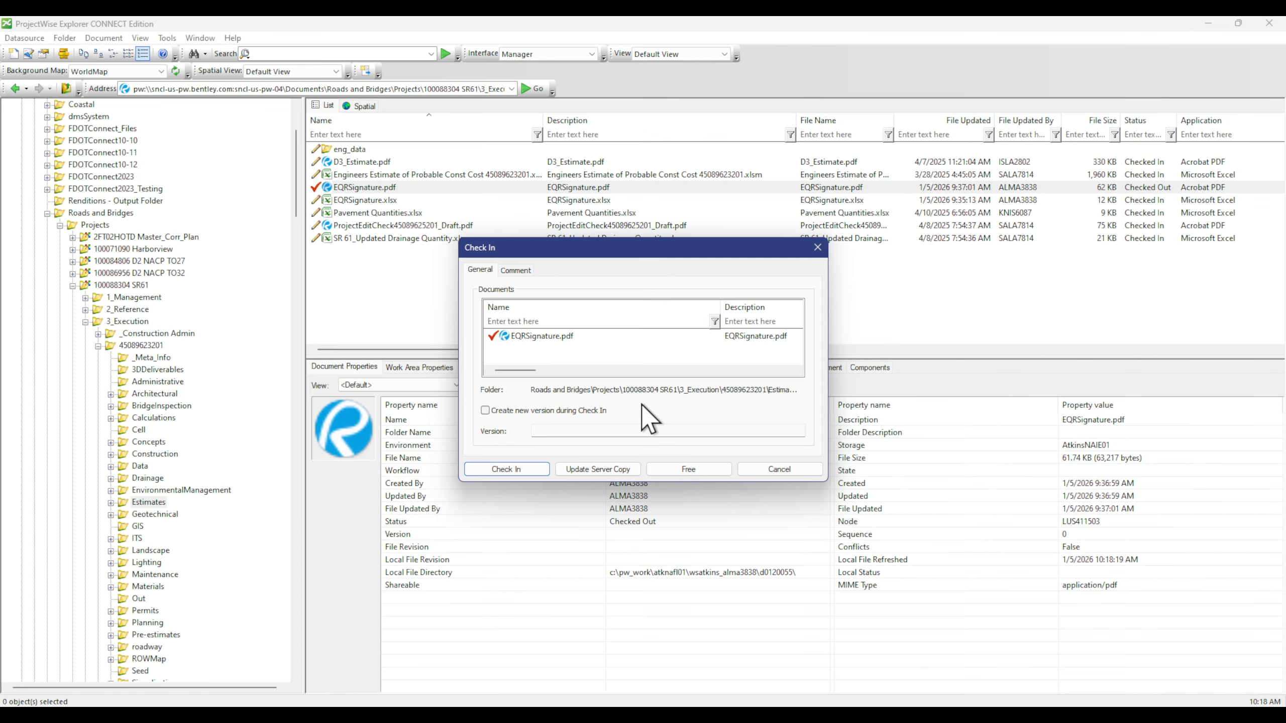
left_click(688, 470)
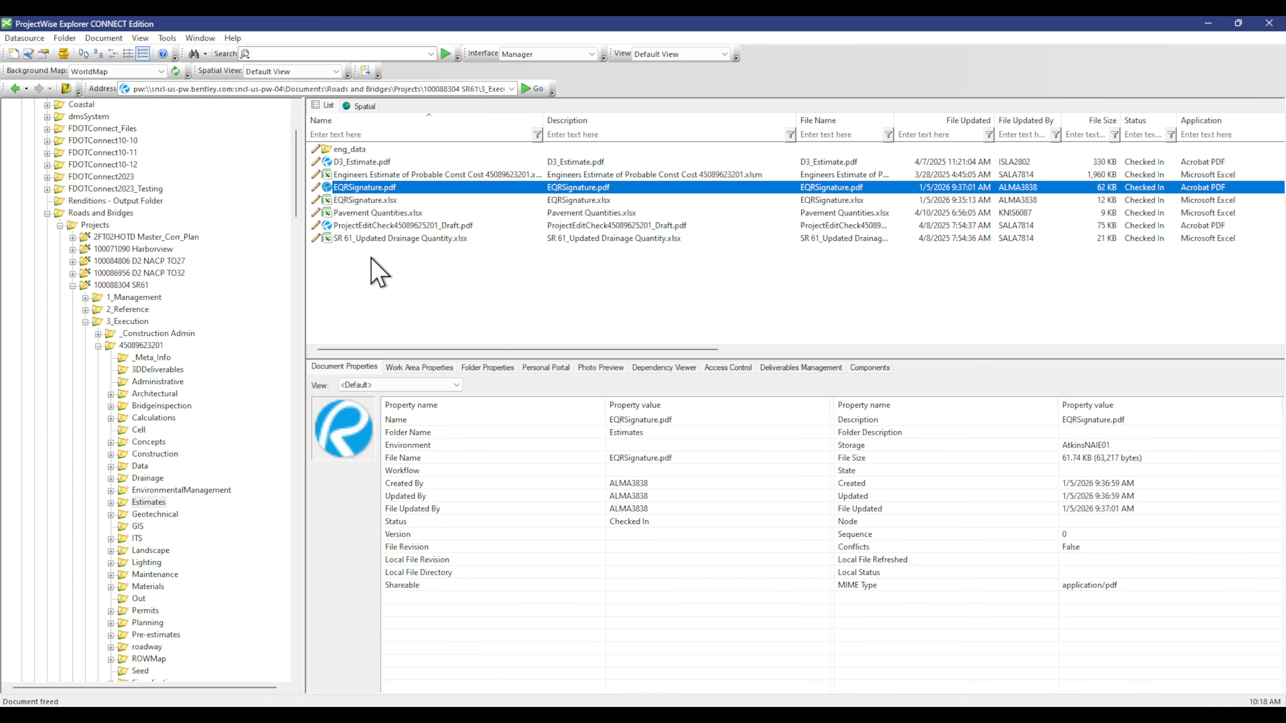
Step: Open FDOTProject.xlsm from the Symbology folder under Estimates
double_click(146, 502)
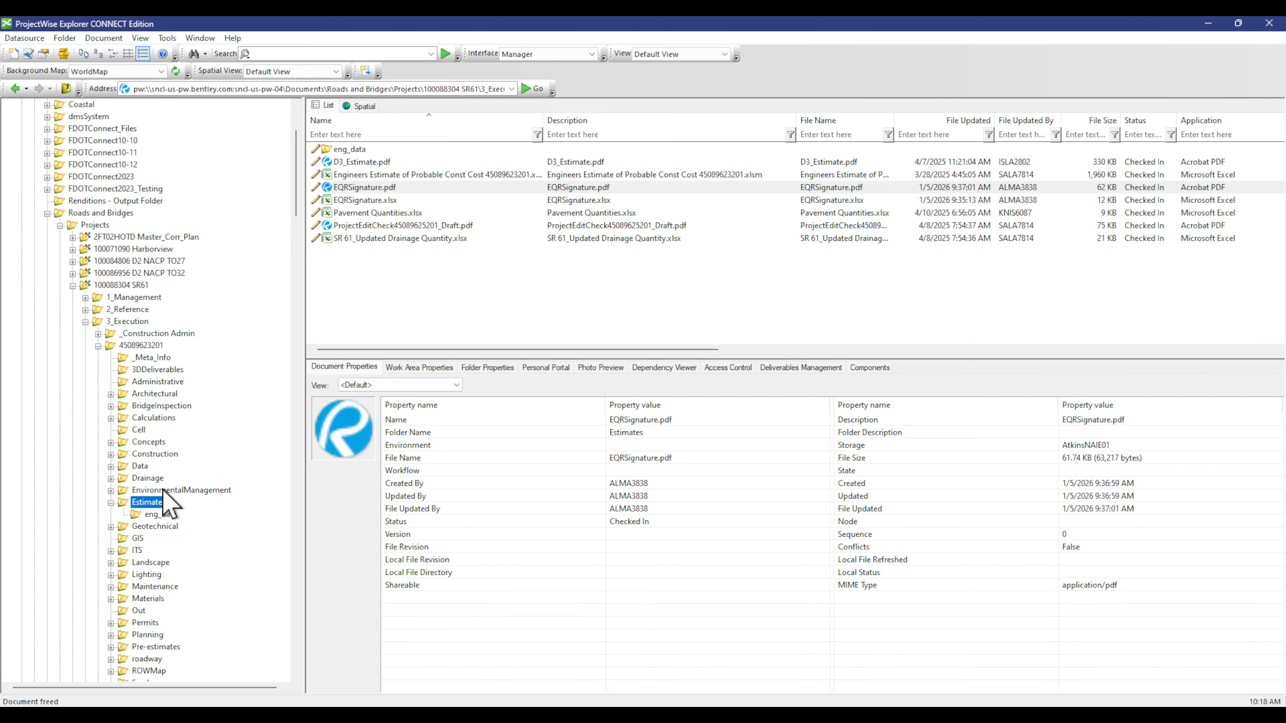
scroll(181, 356, "down", 5)
scroll(178, 406, "down", 2)
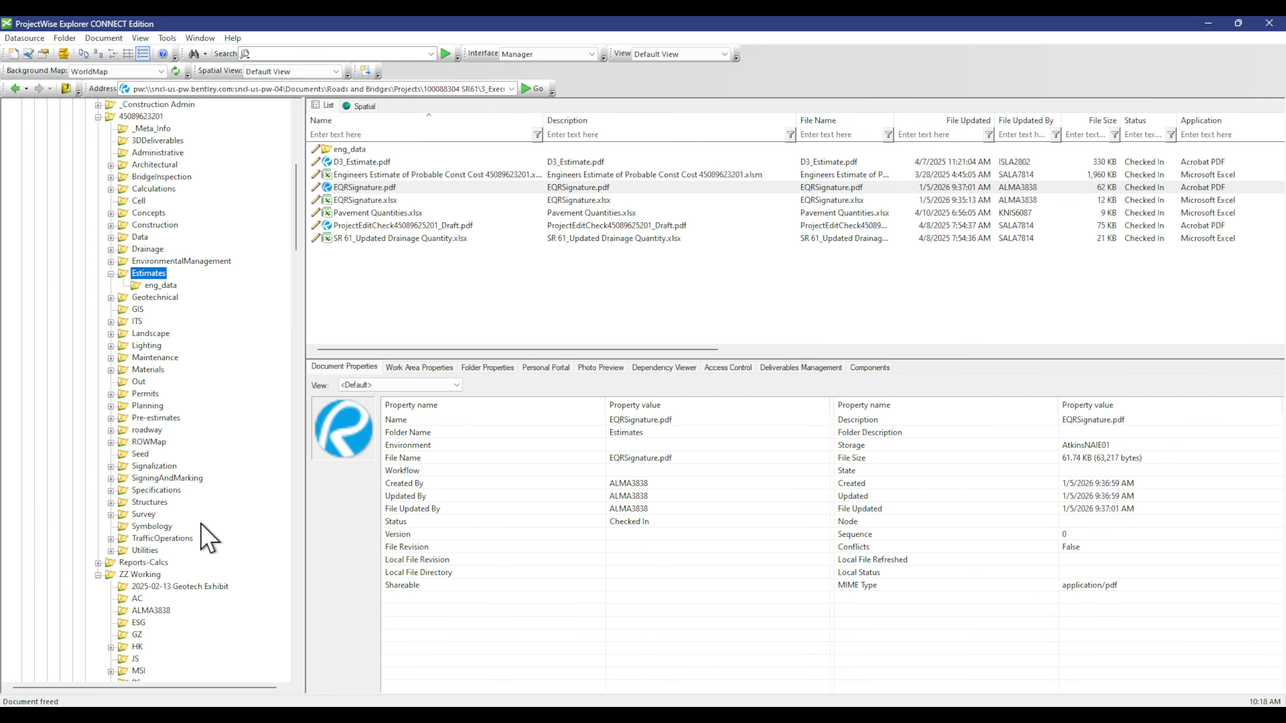
left_click(151, 526)
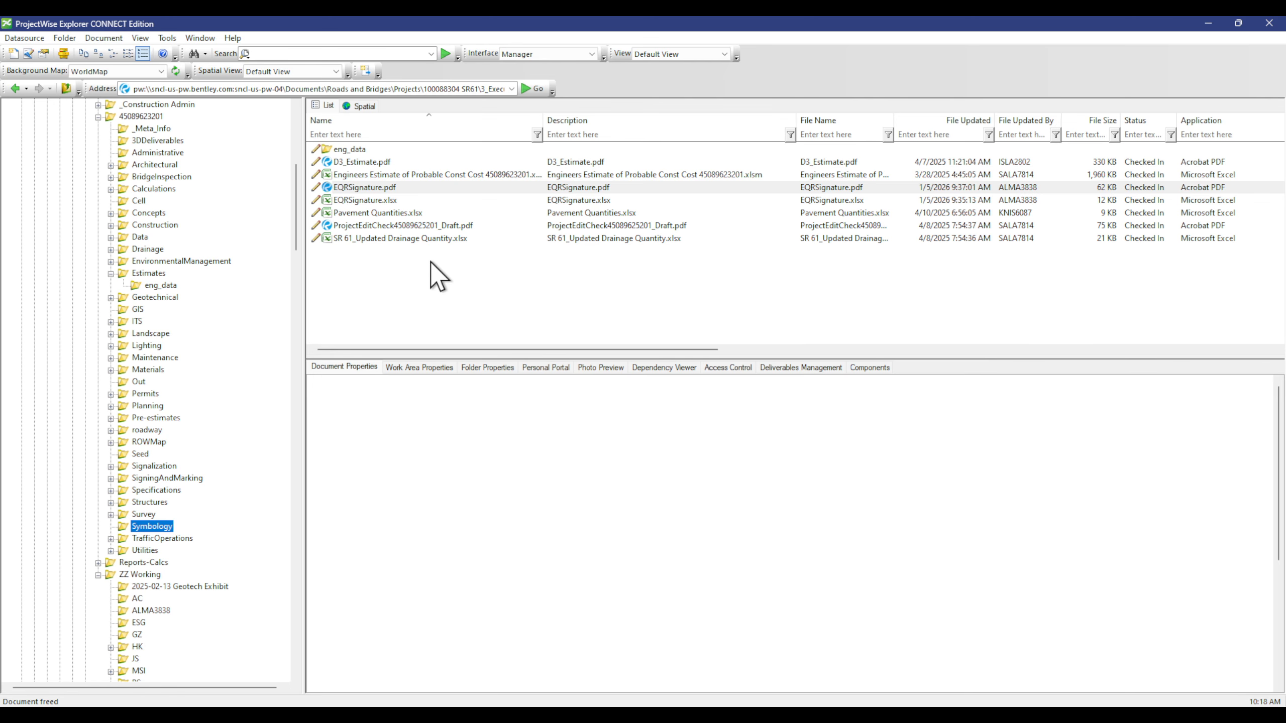
double_click(409, 148)
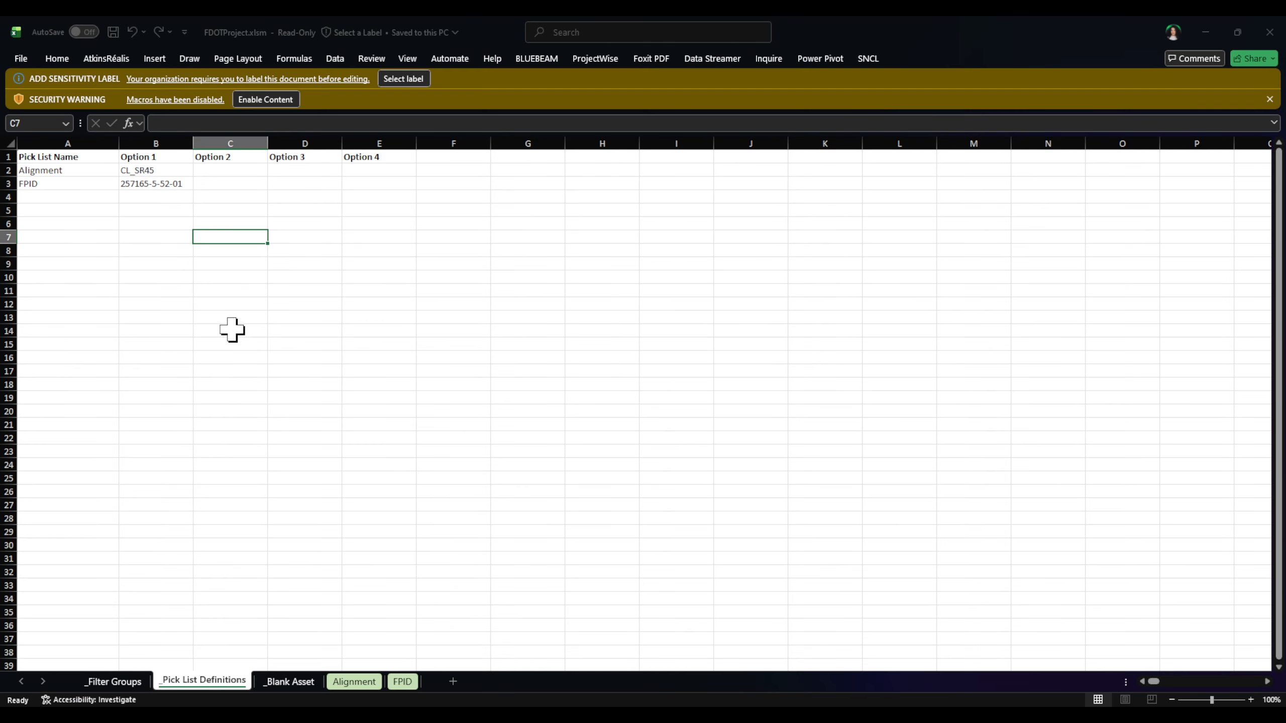
Step: Enable FDOTProject.xlsm's macros and apply the Baseline [EN] - Référence [FR] sensitivity label
left_click(264, 100)
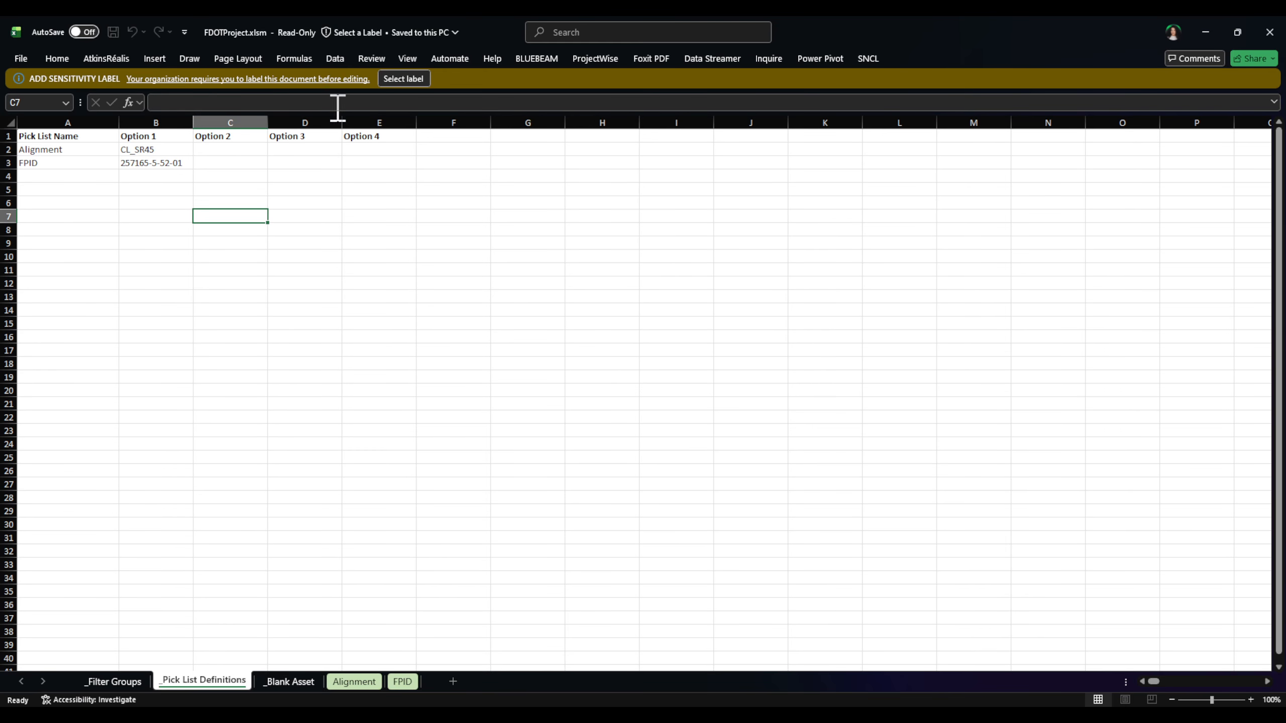
left_click(399, 79)
left_click(512, 381)
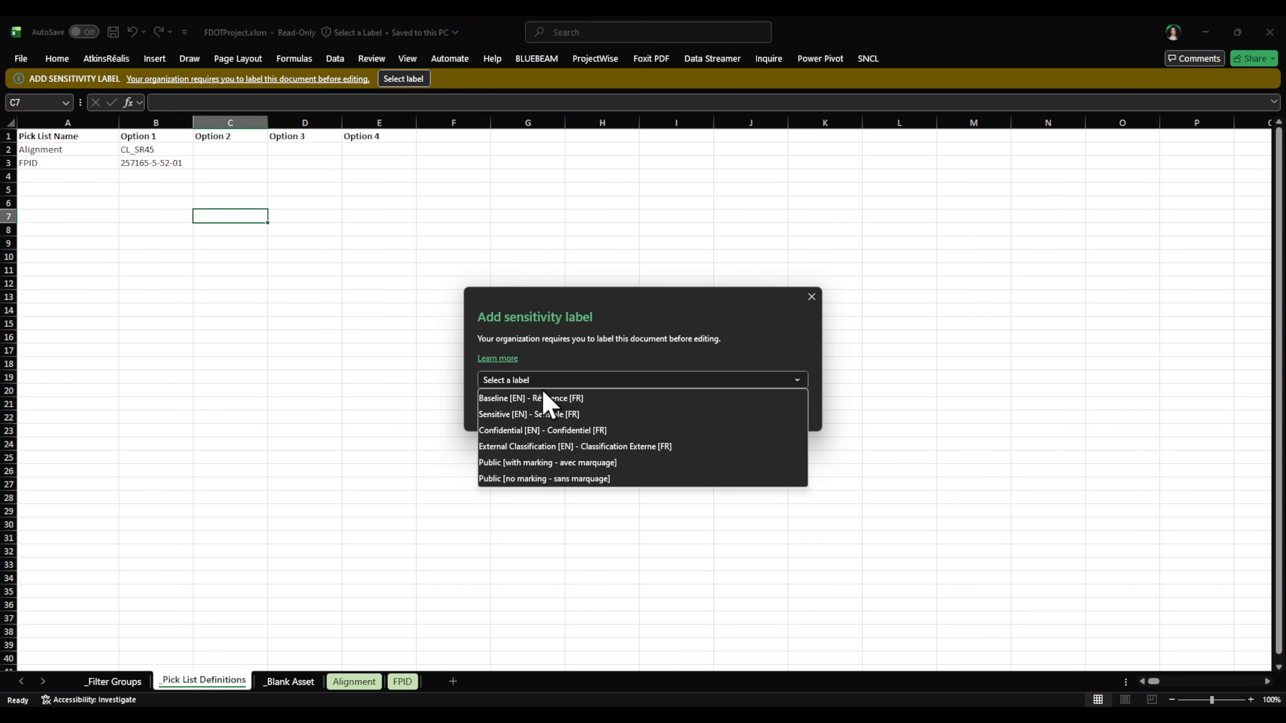
left_click(543, 398)
left_click(721, 414)
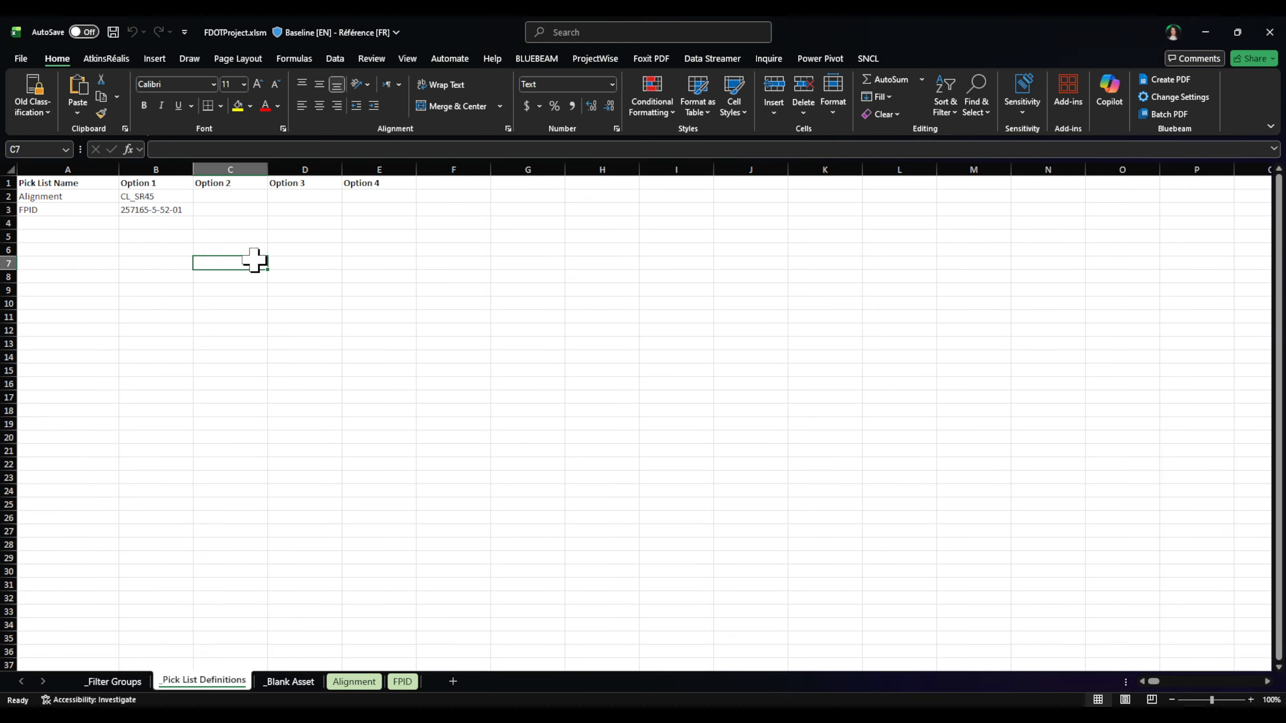
left_click(334, 354)
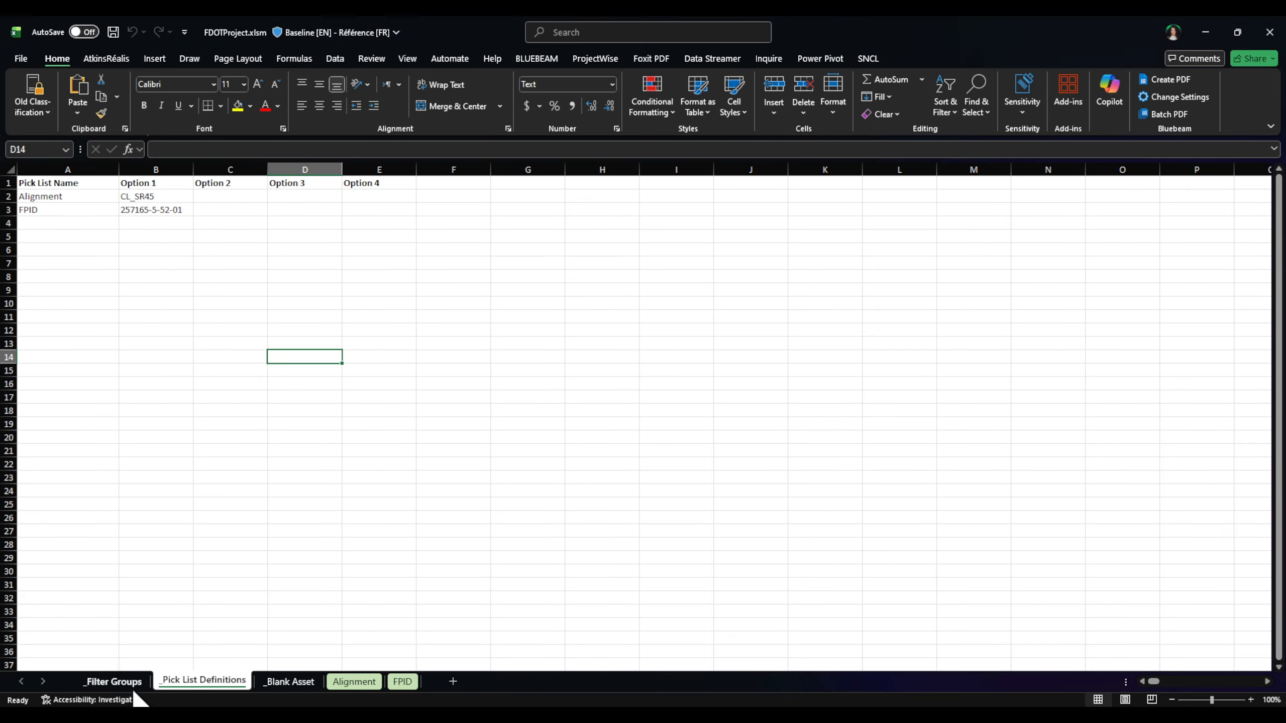
left_click(115, 680)
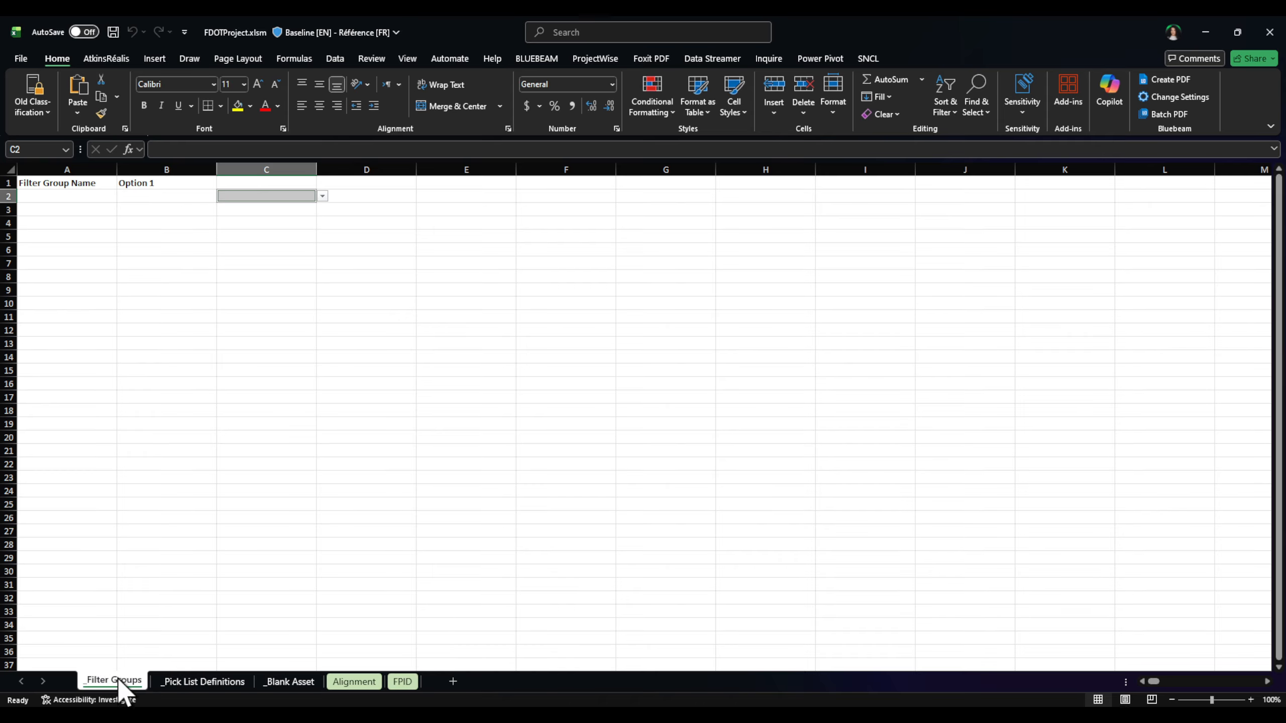
left_click(207, 679)
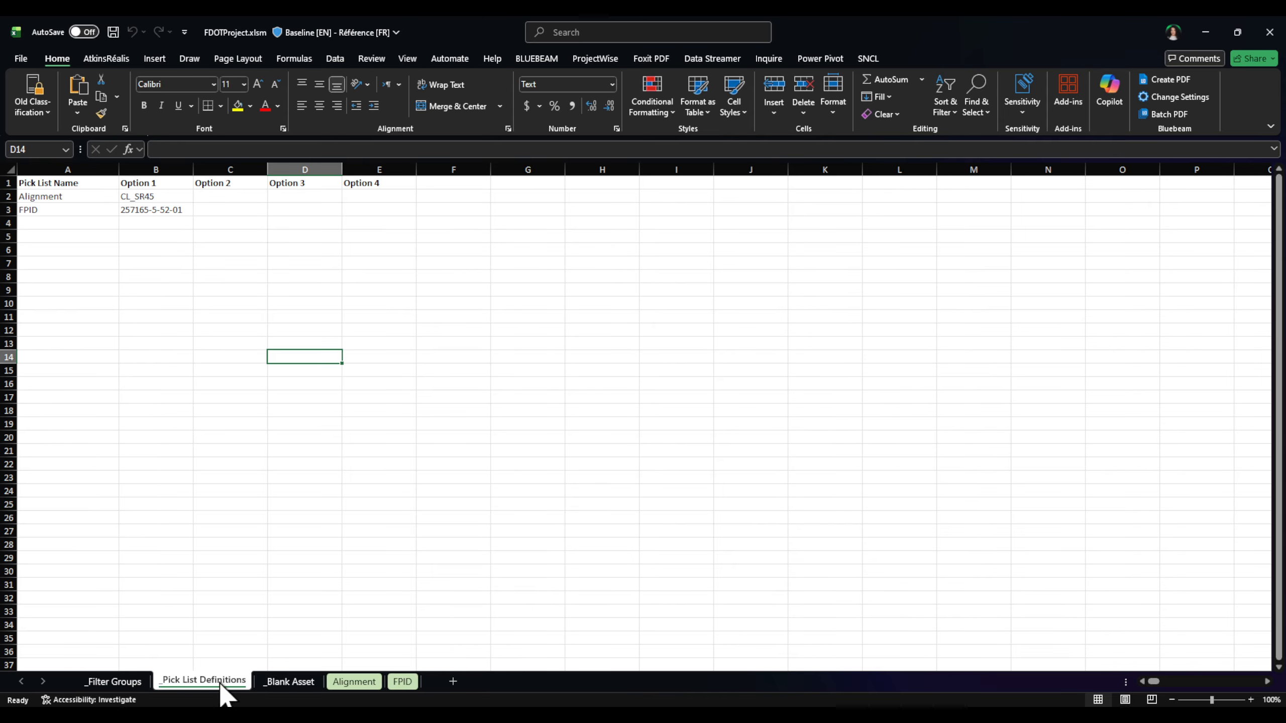
left_click(287, 681)
left_click(351, 683)
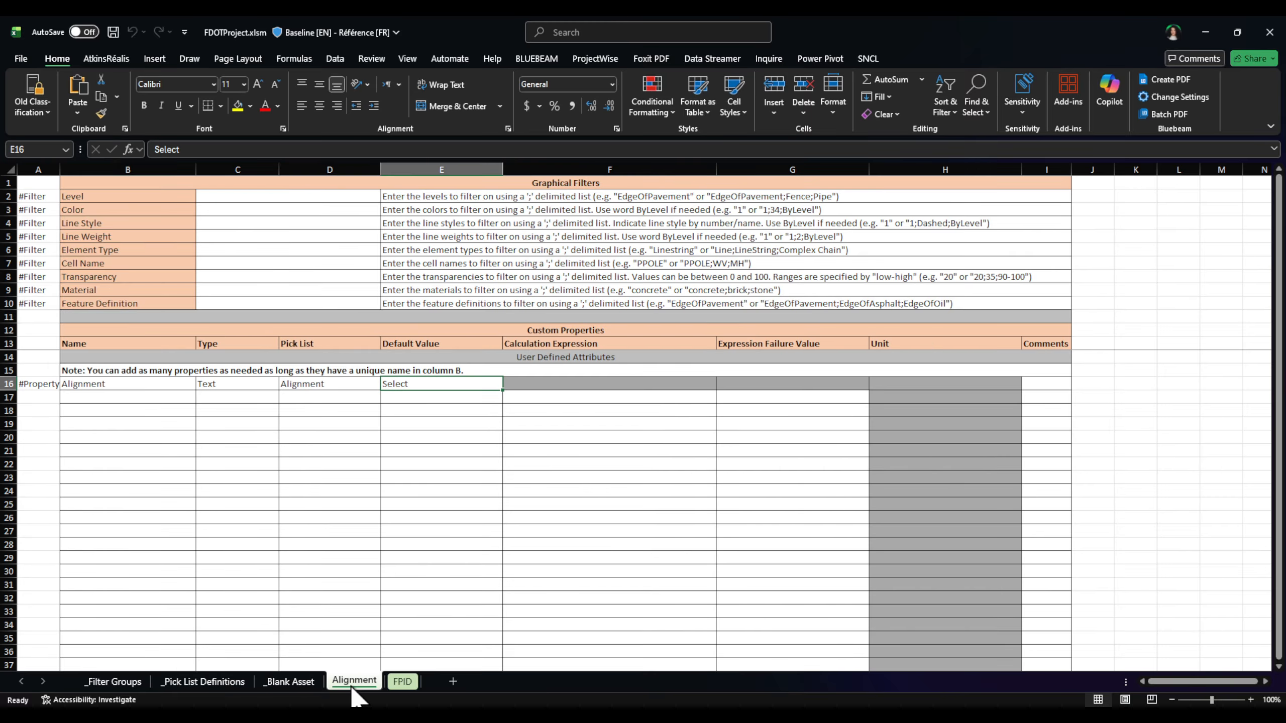
left_click(412, 682)
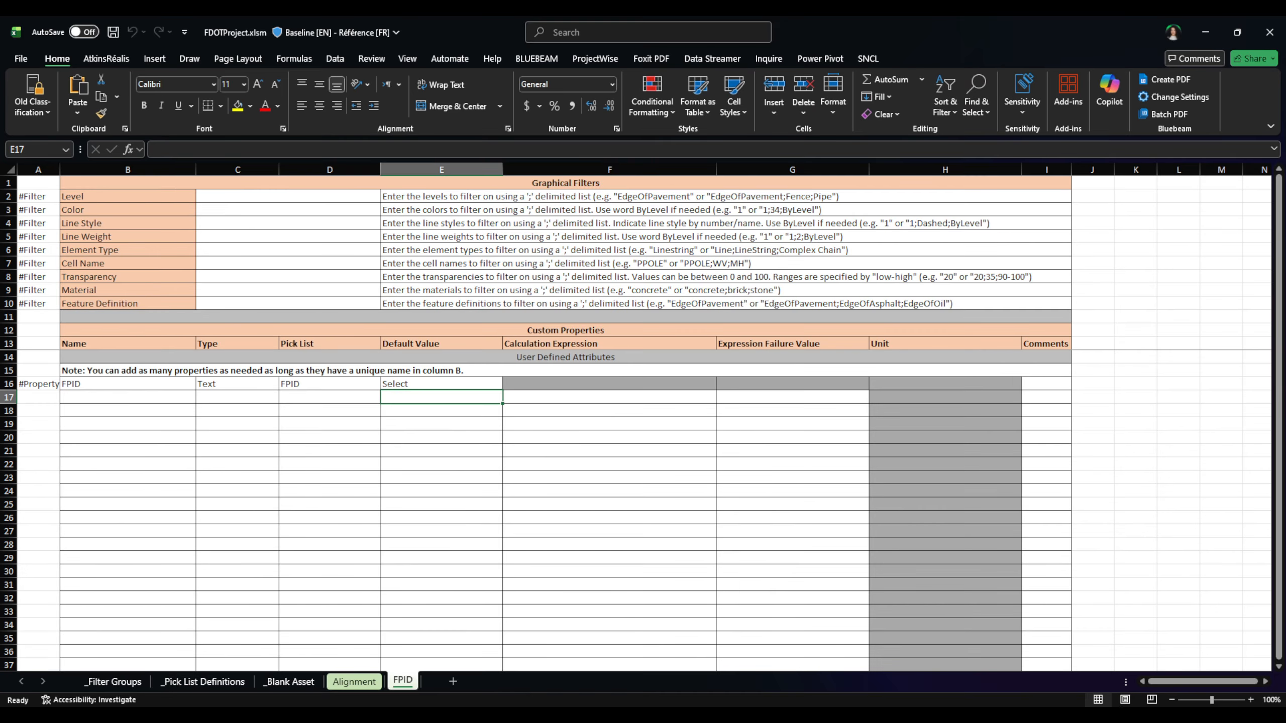
left_click(188, 681)
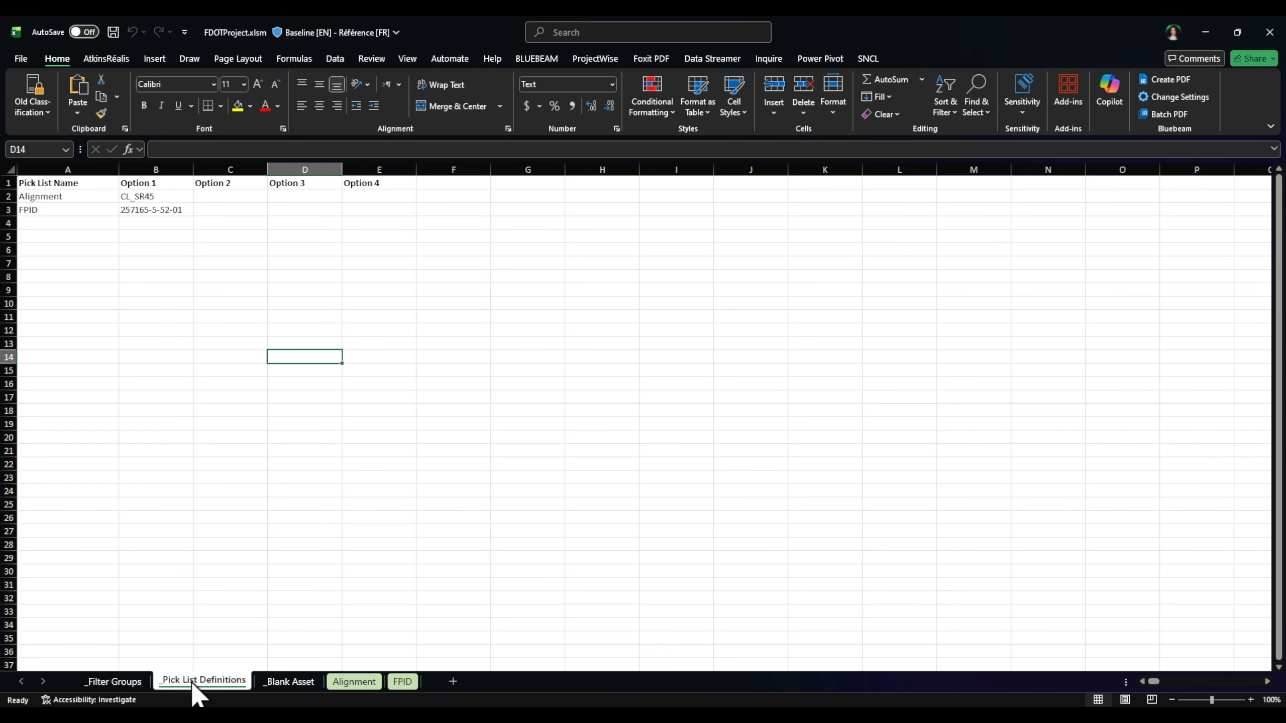
left_click(128, 238)
left_click(141, 196)
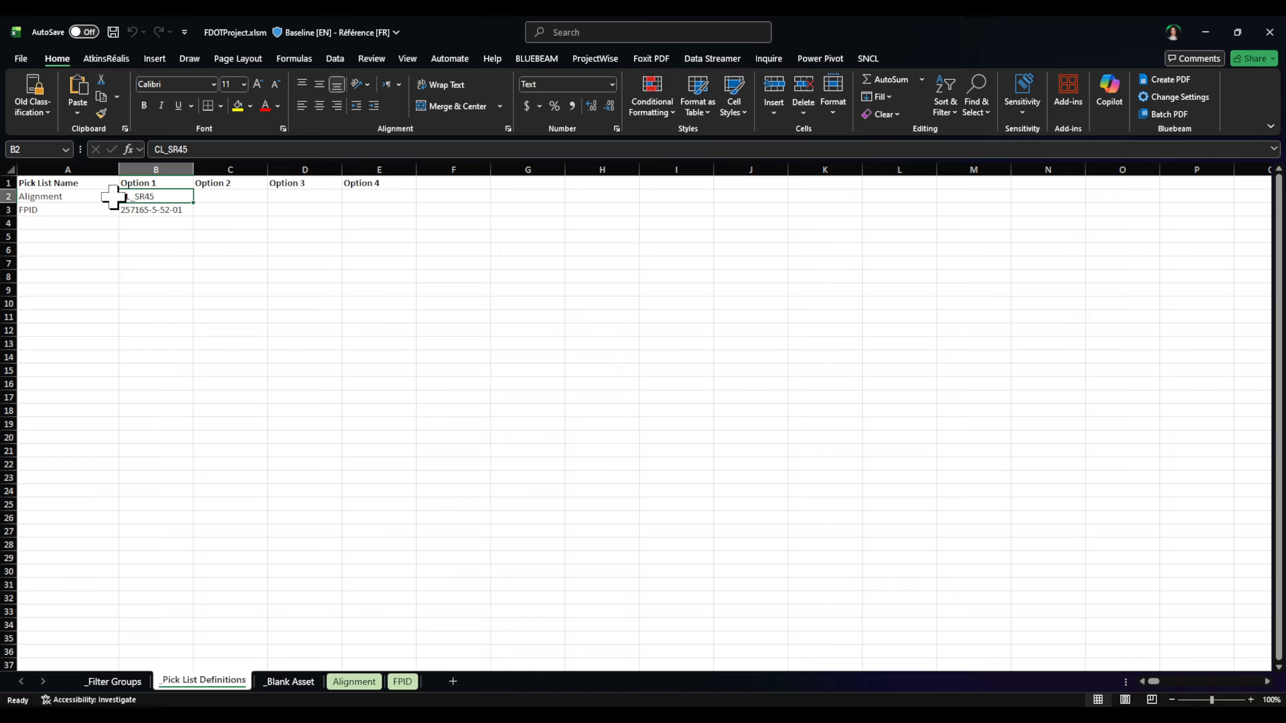
Step: Copy column E (Option 4) and paste its values into column F
left_click(137, 207)
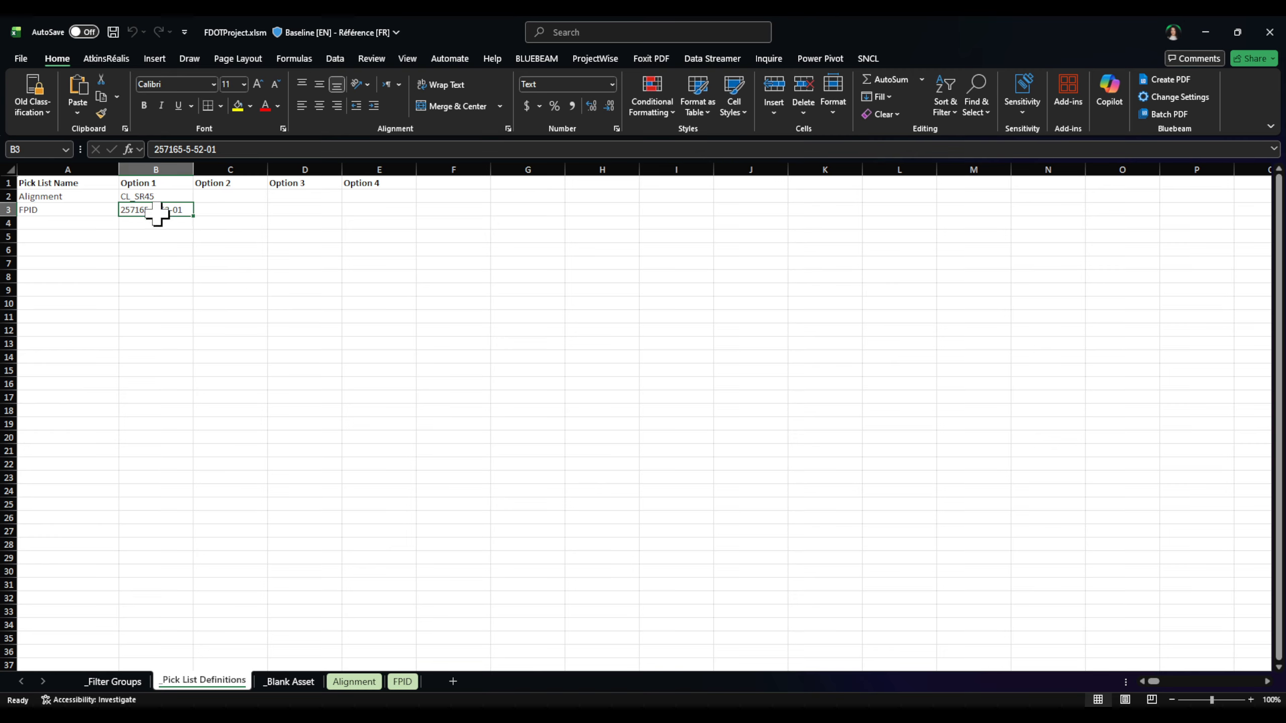
left_click(381, 182)
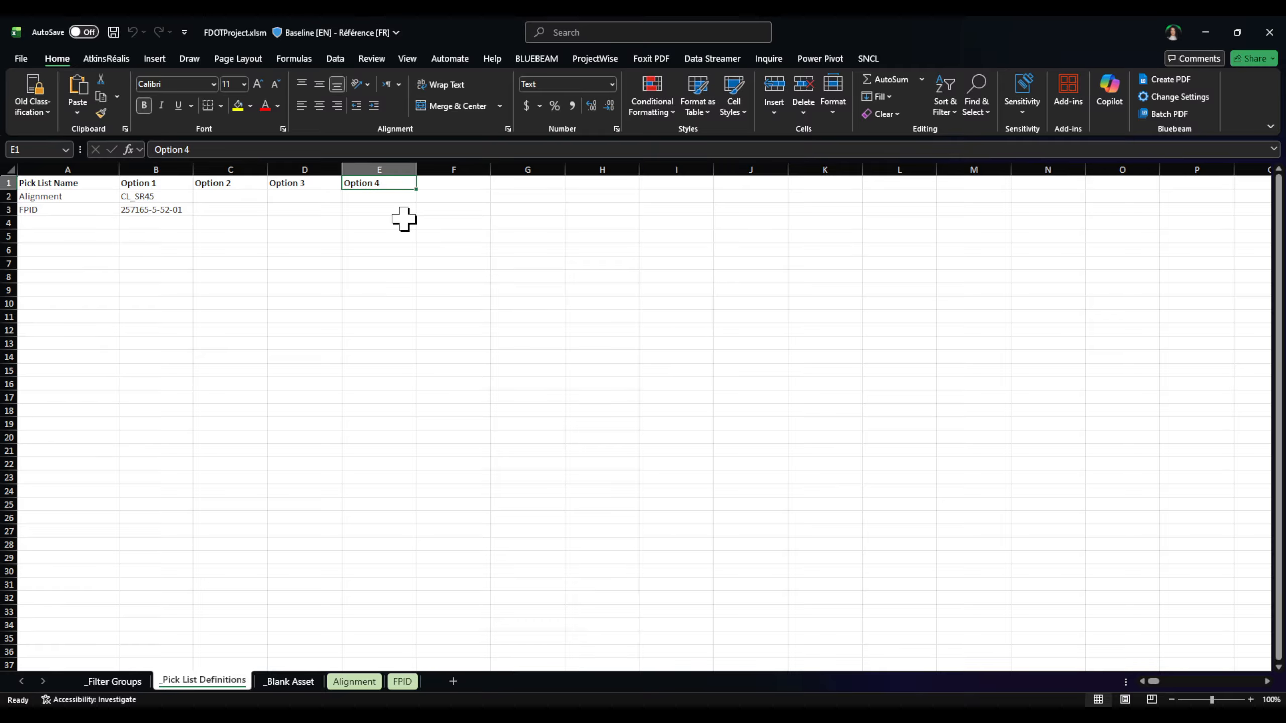
left_click(388, 168)
right_click(393, 169)
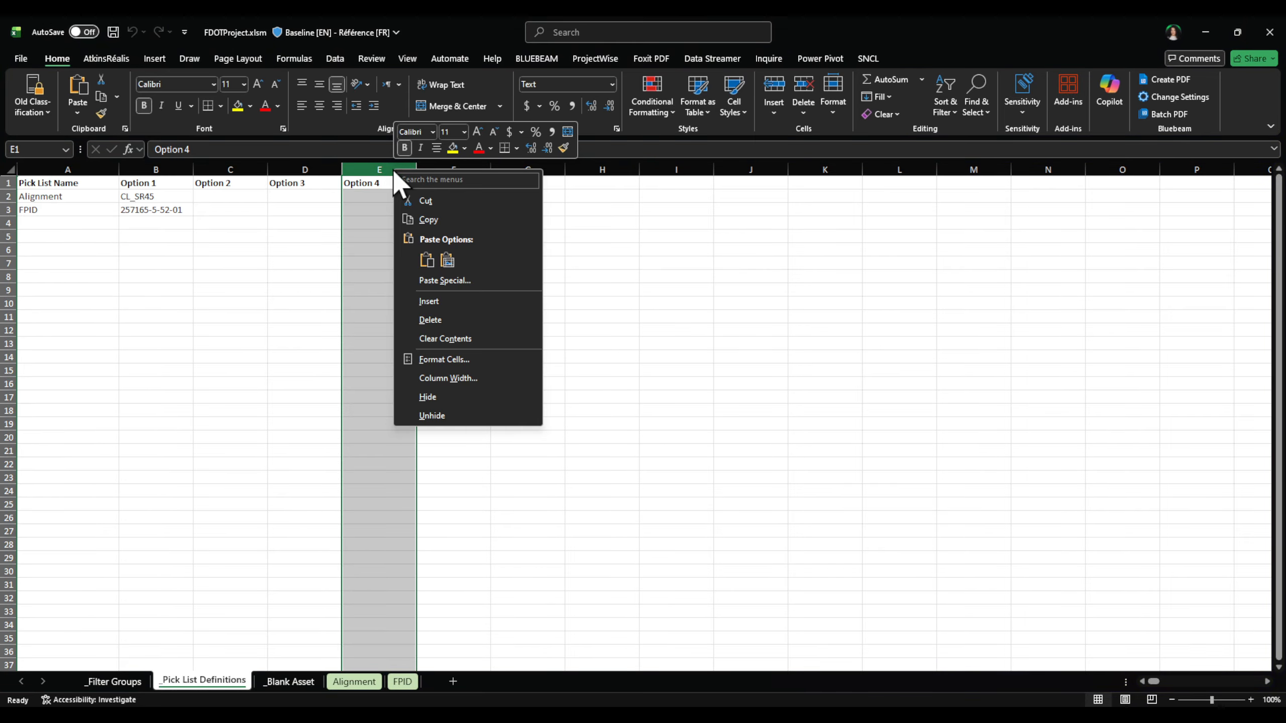
left_click(430, 219)
left_click(438, 168)
right_click(439, 169)
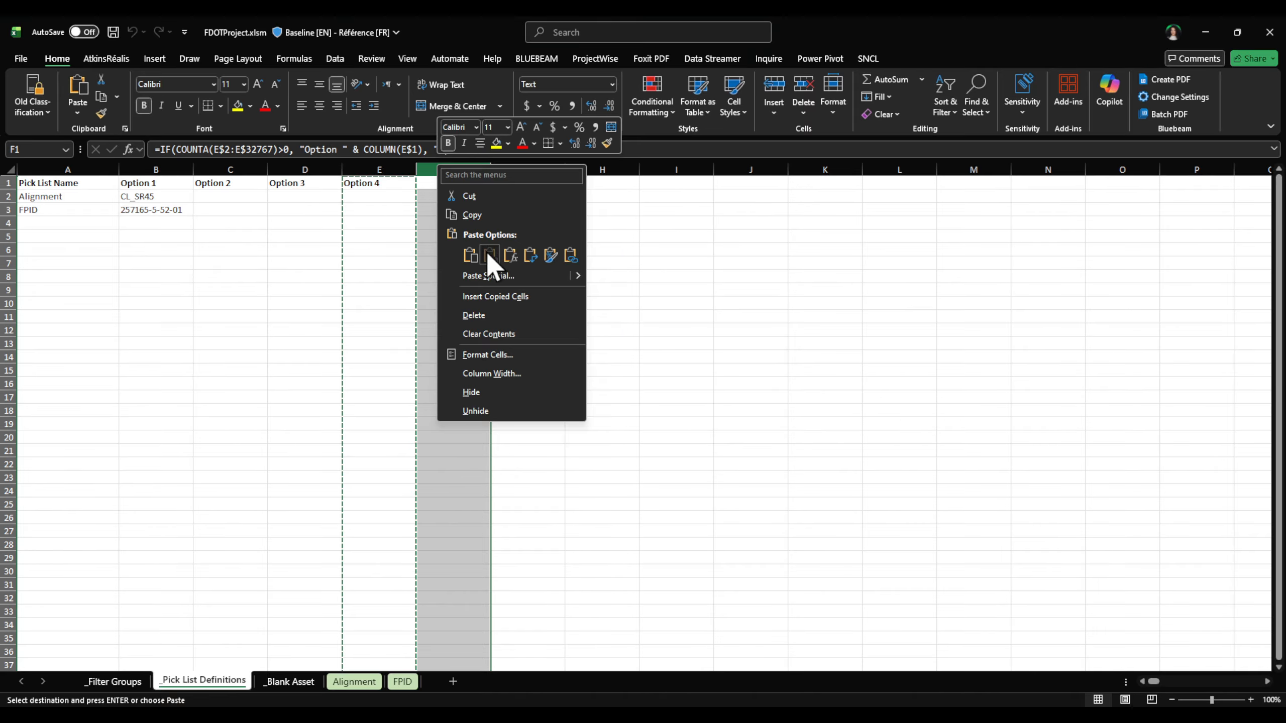
left_click(490, 254)
Step: Rename the F1 header to Option 5
left_click(451, 188)
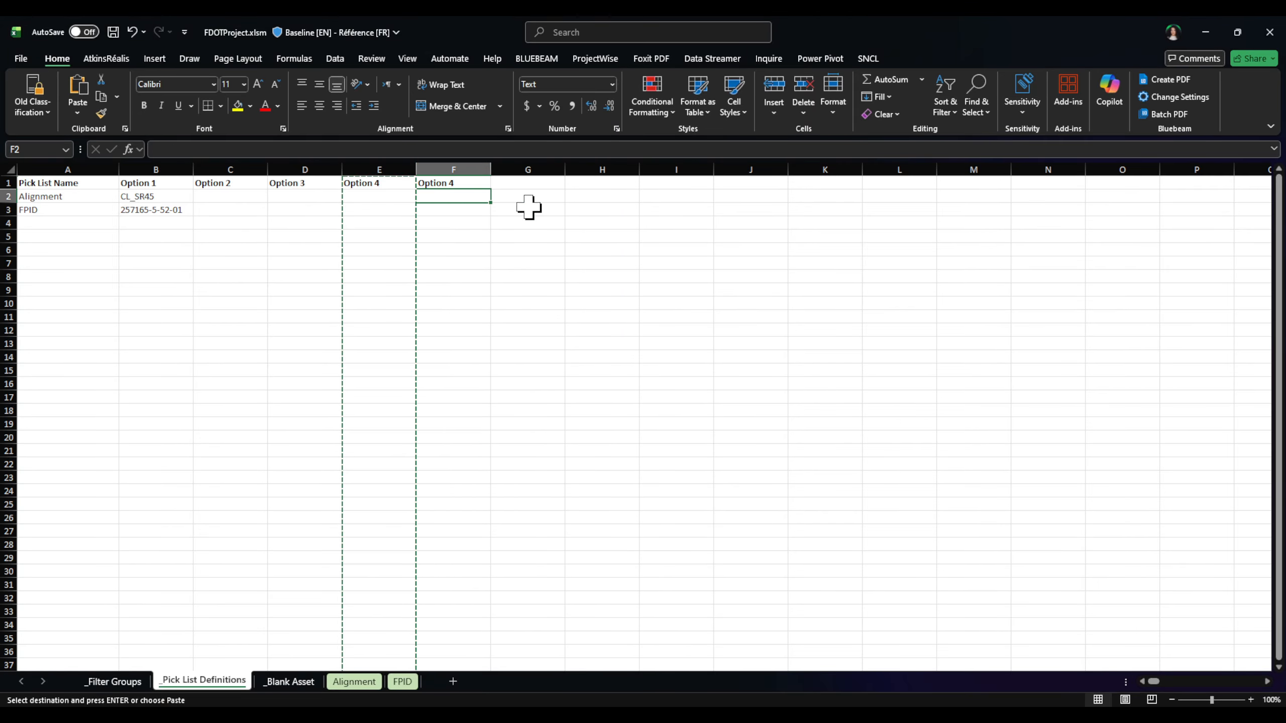
left_click(220, 148)
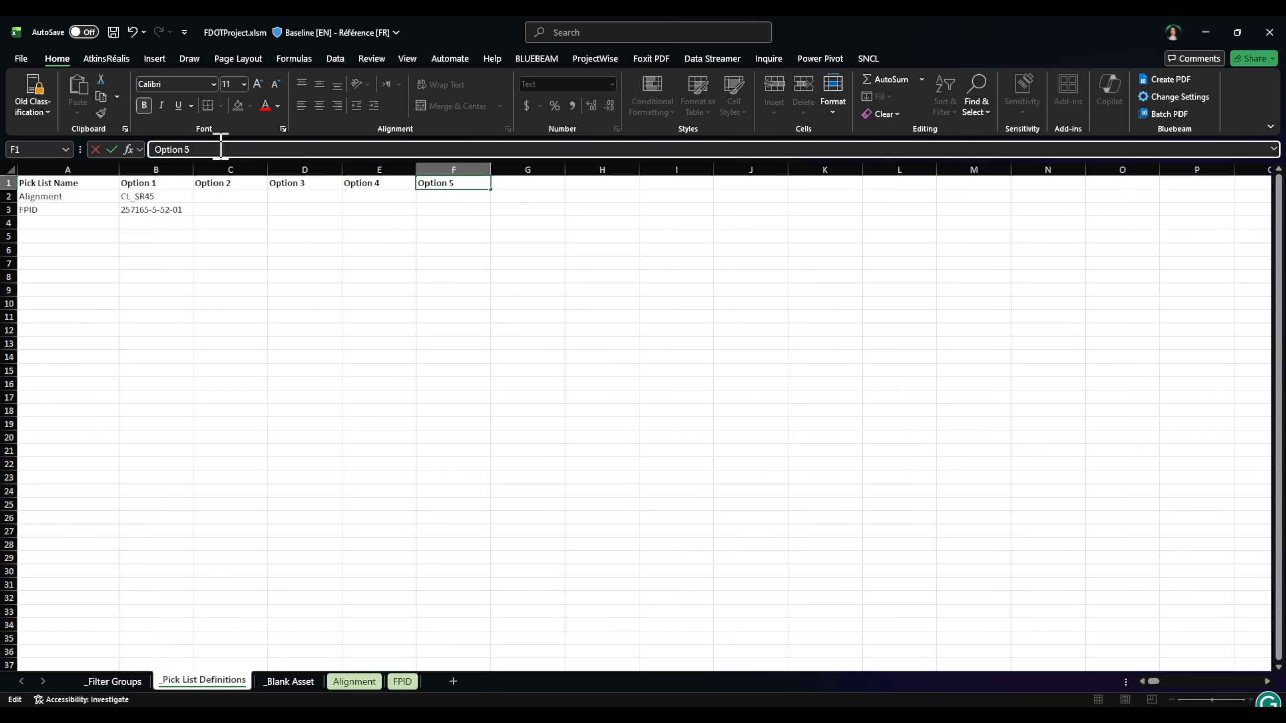
key("Return")
left_click(486, 235)
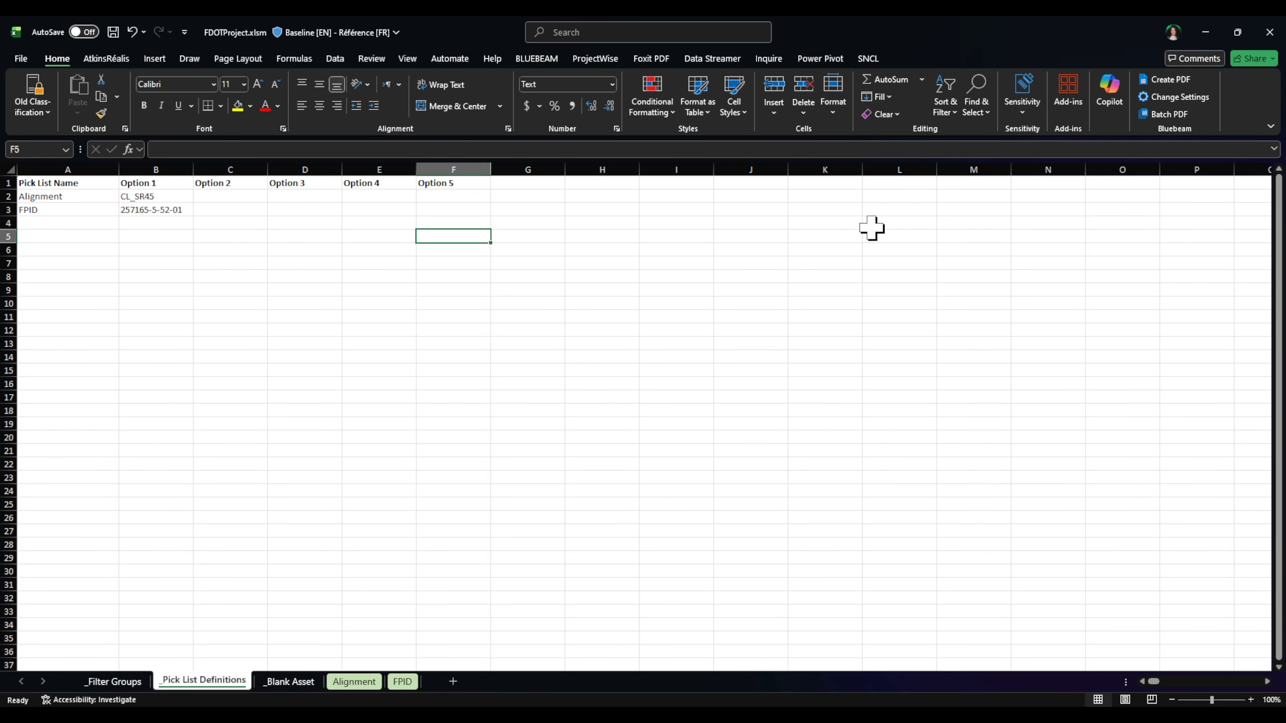
Step: Close FDOTProject.xlsm without saving and check it back in to ProjectWise
left_click(187, 234)
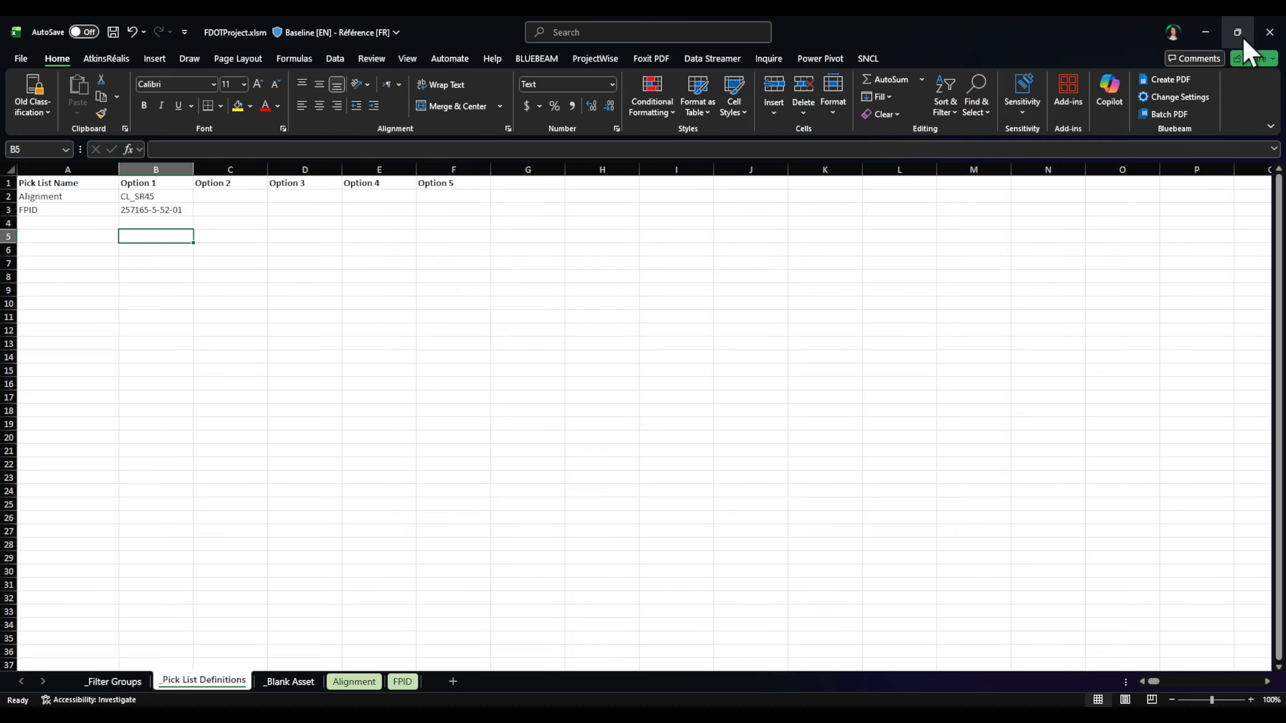
left_click(1269, 34)
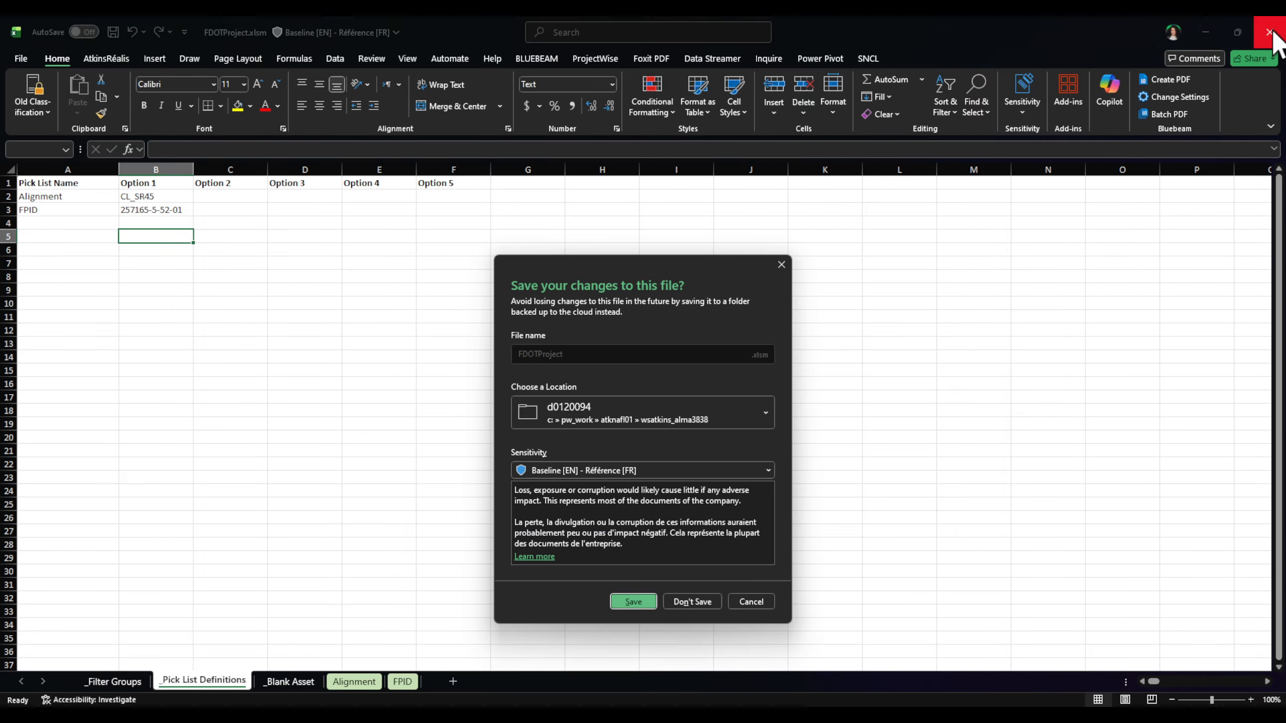
left_click(694, 603)
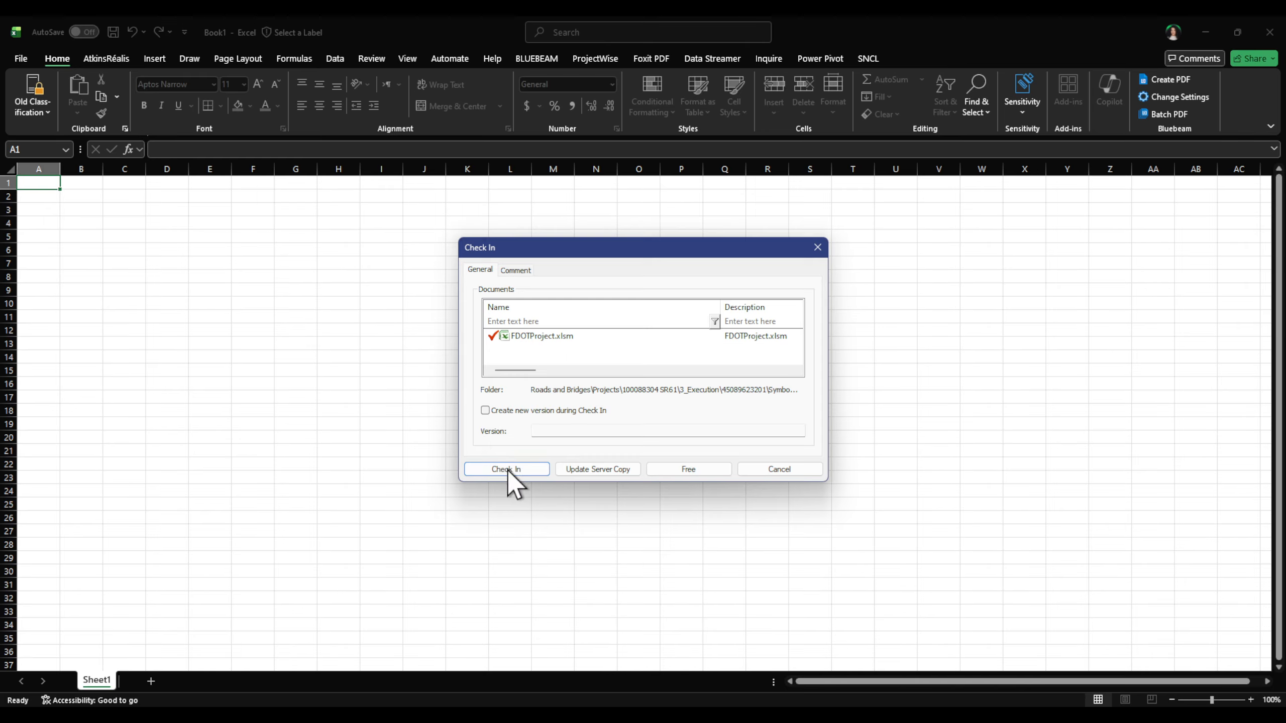
left_click(711, 473)
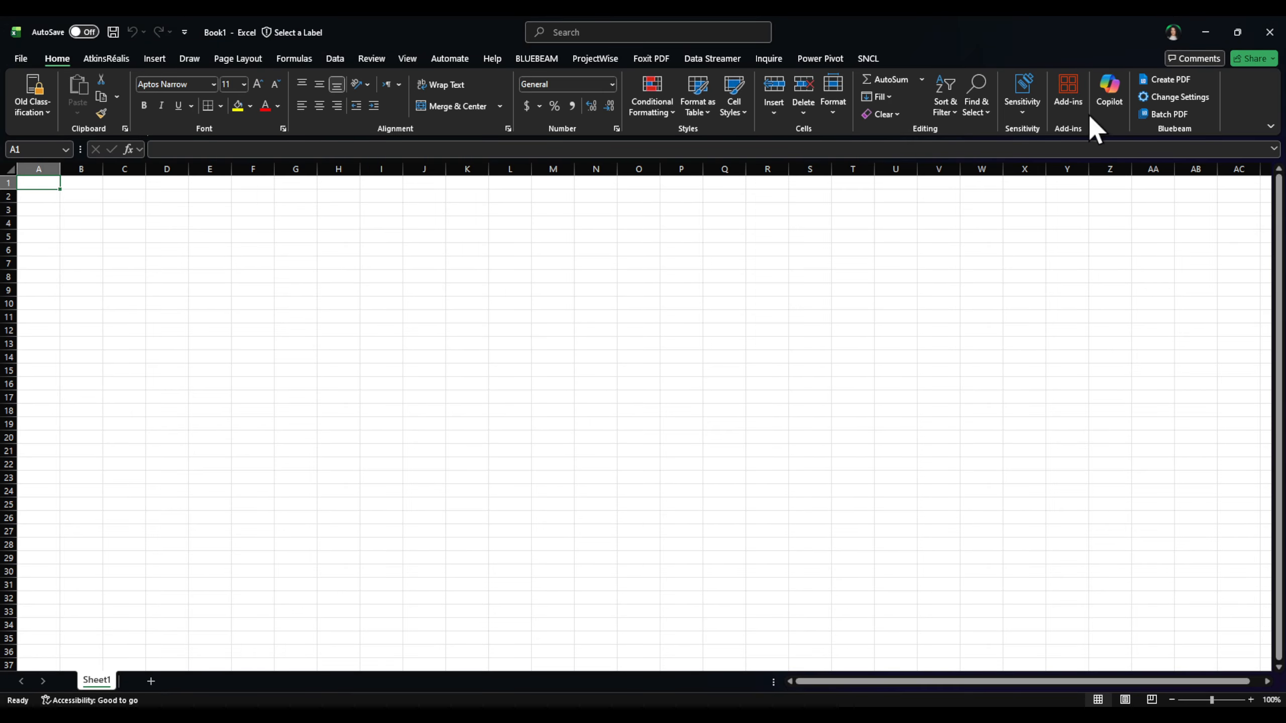
Step: Close the empty Book1 workbook without saving
left_click(1281, 37)
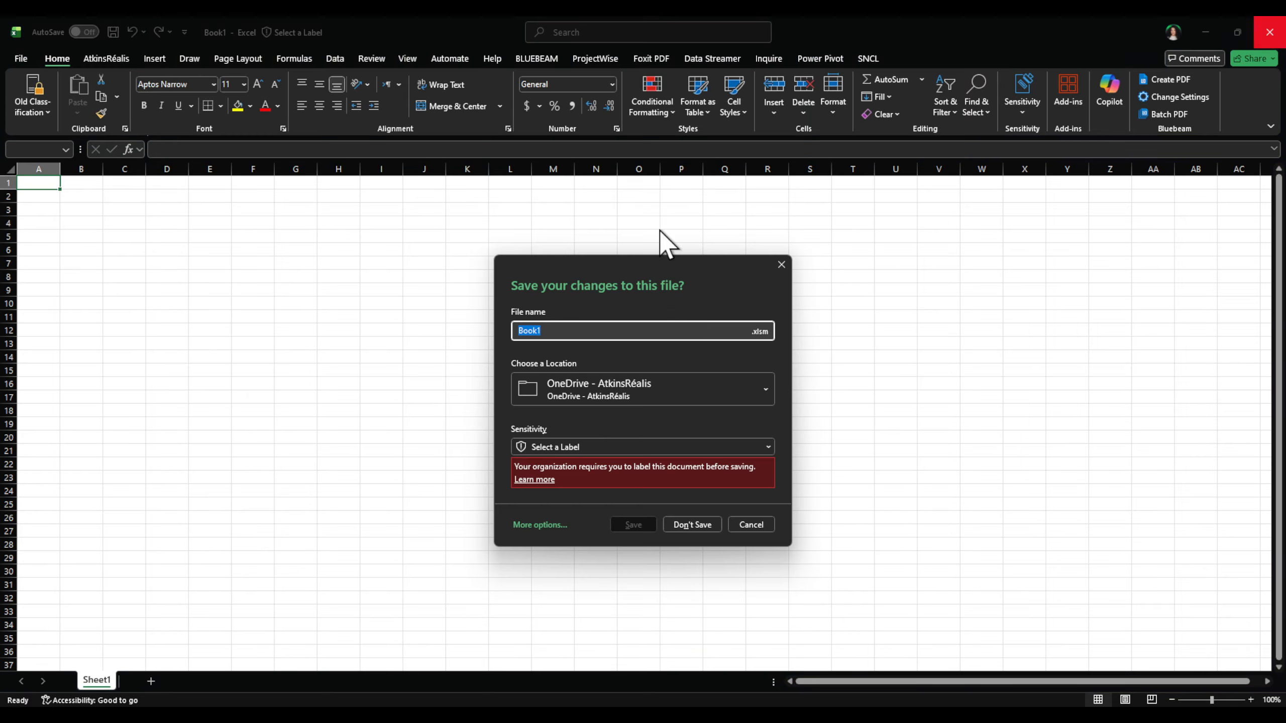
left_click(705, 527)
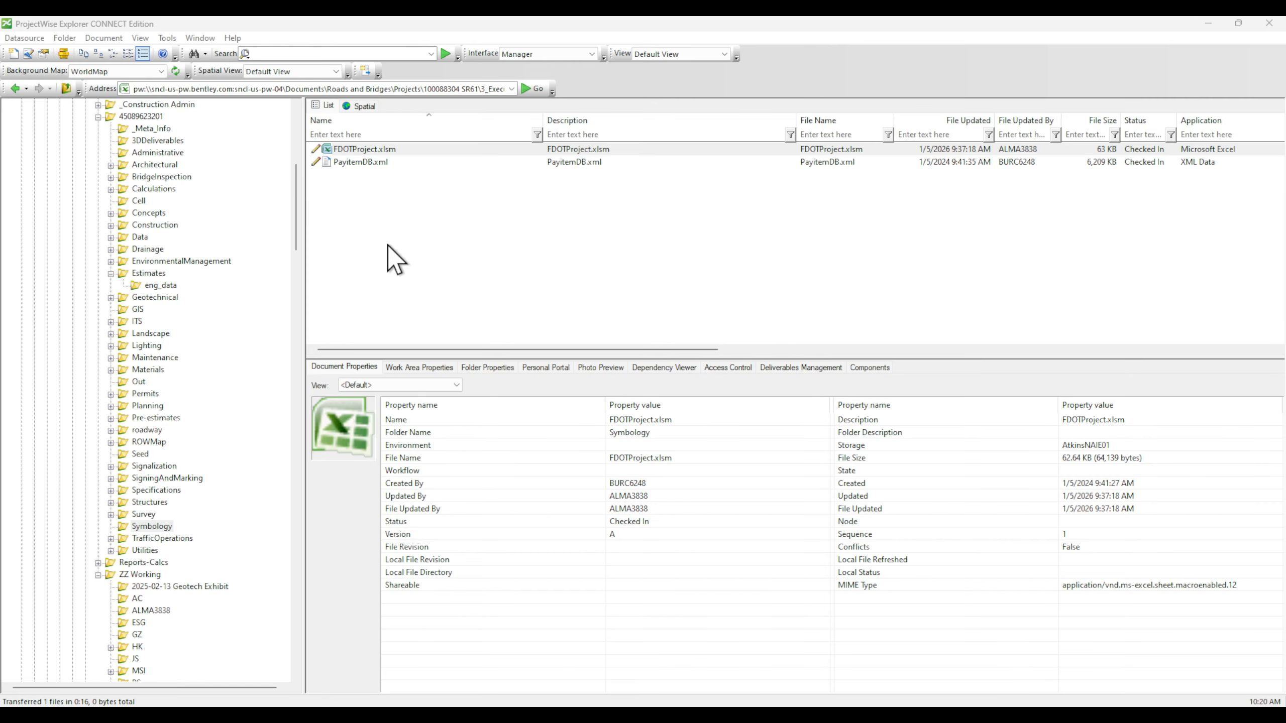
left_click(467, 224)
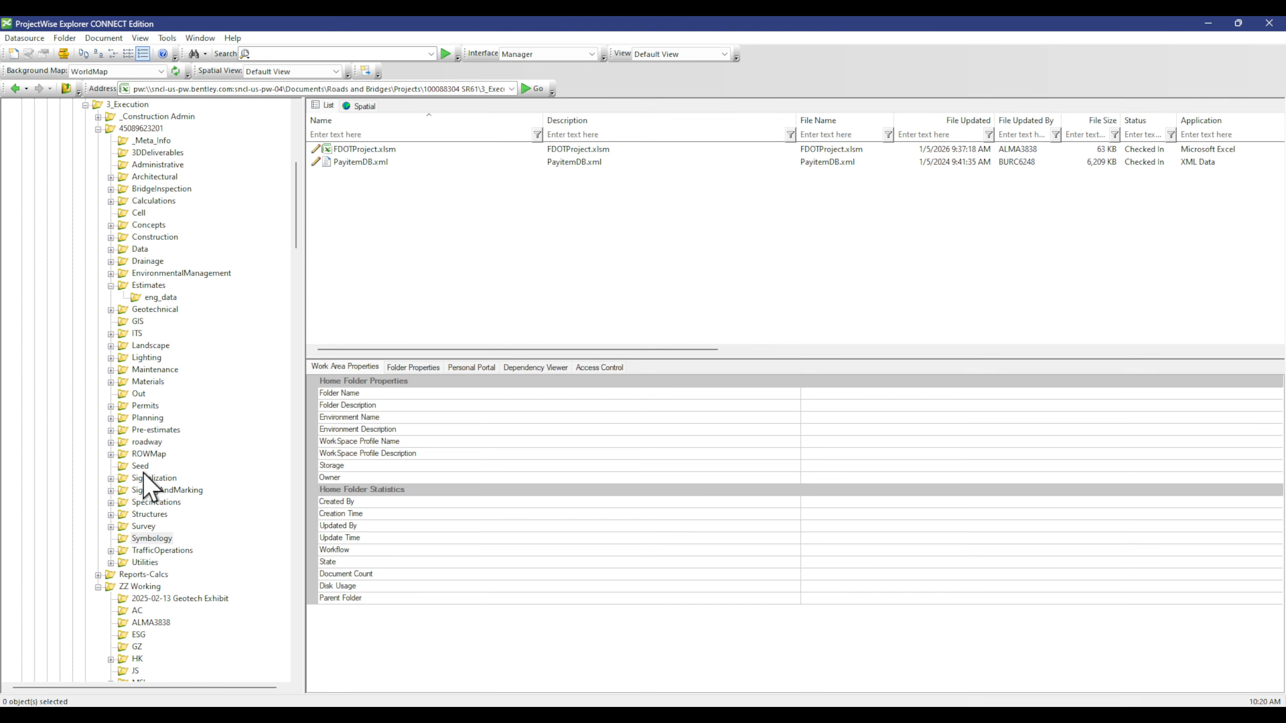
Step: Browse to the personal drawings folder under ZZ Working
scroll(143, 473, "up", 5)
scroll(186, 504, "up", 2)
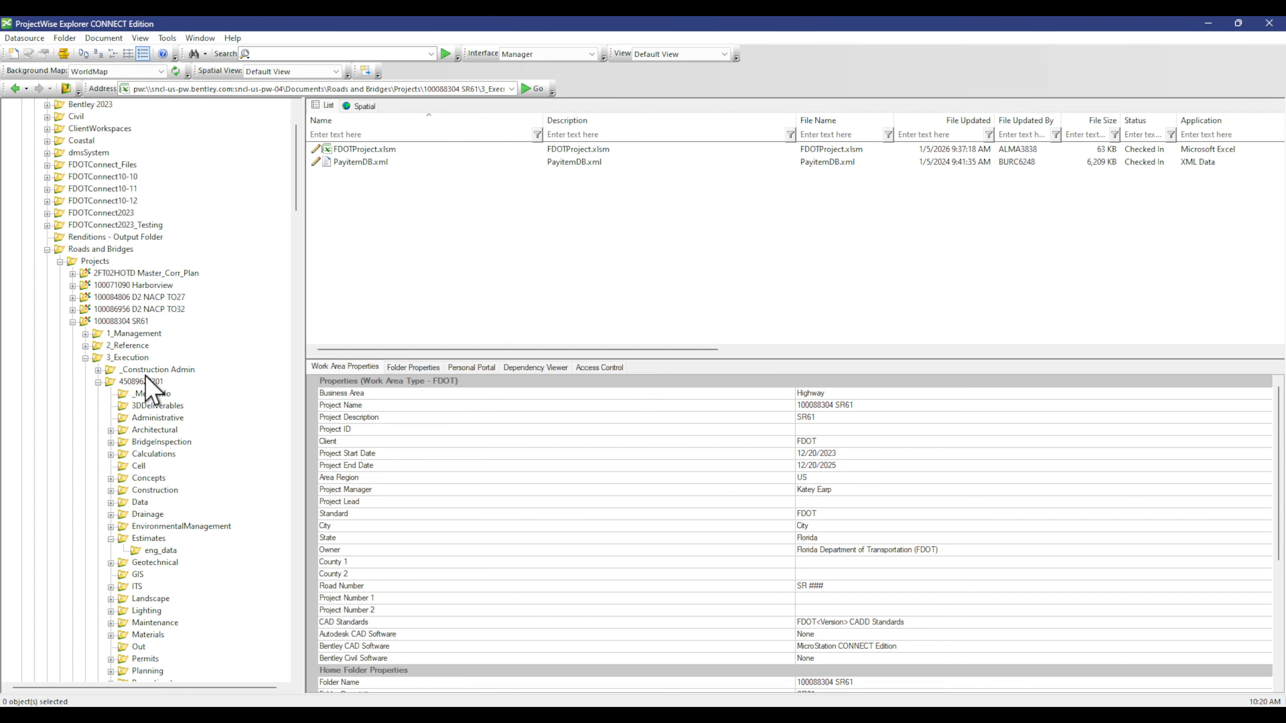
scroll(143, 471, "down", 10)
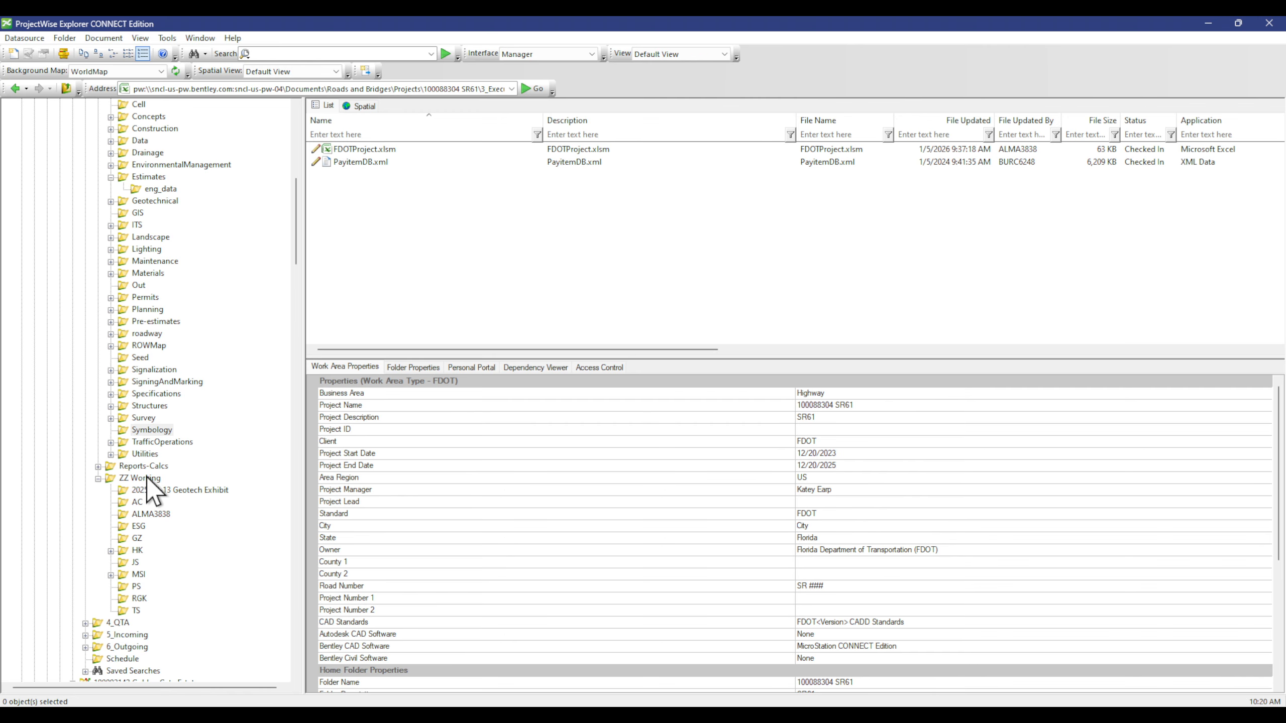
double_click(146, 478)
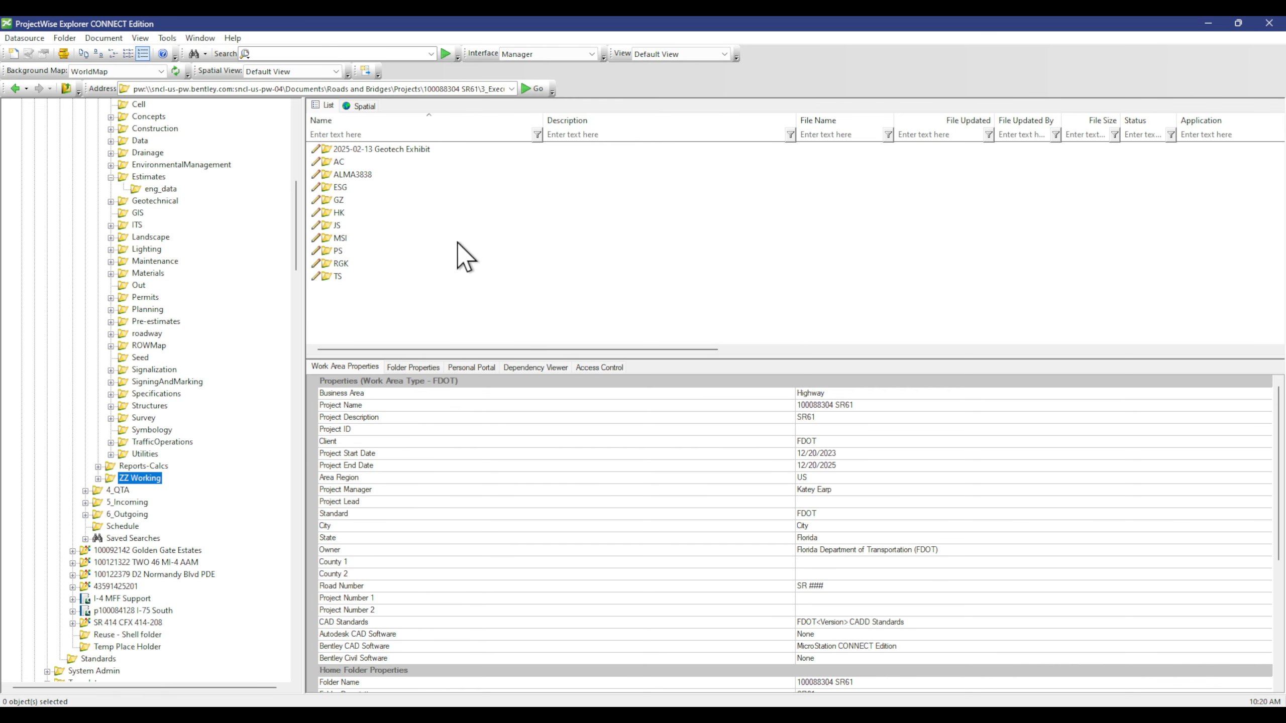
double_click(359, 175)
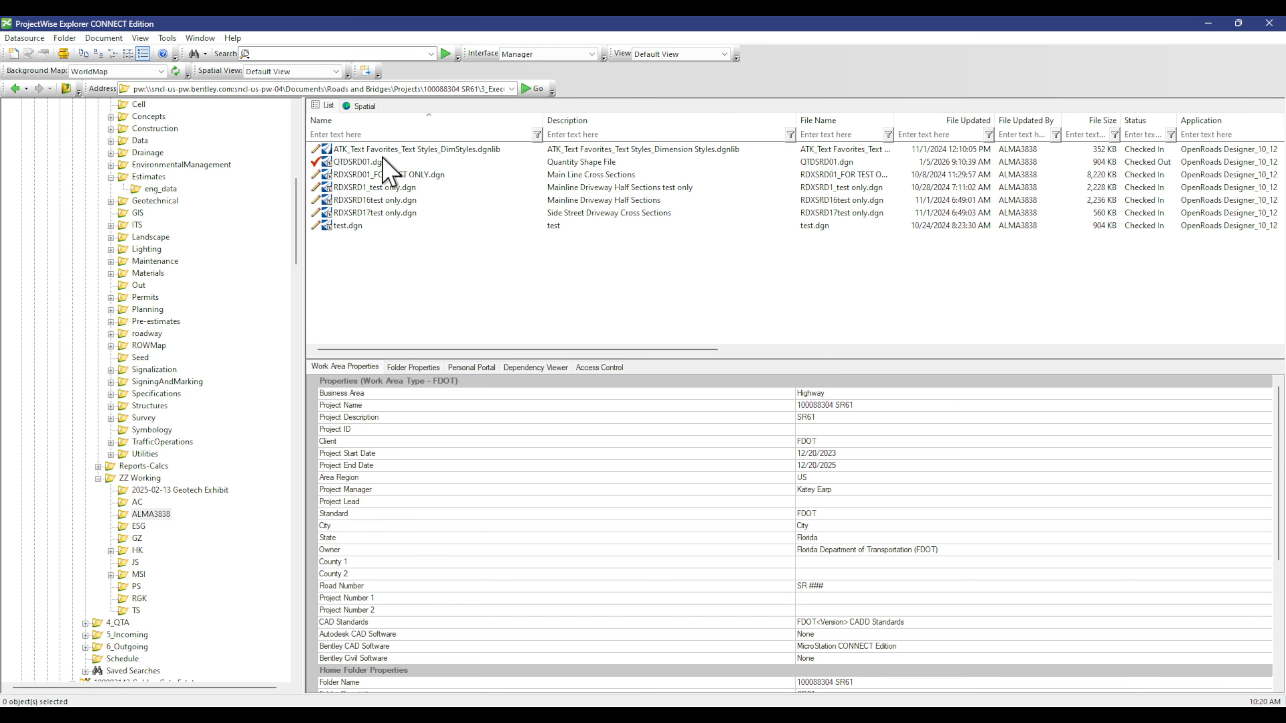
Step: Free the checked-out QTDSRD01.dgn, confirm, and open it in OpenRoads Designer
left_click(384, 161)
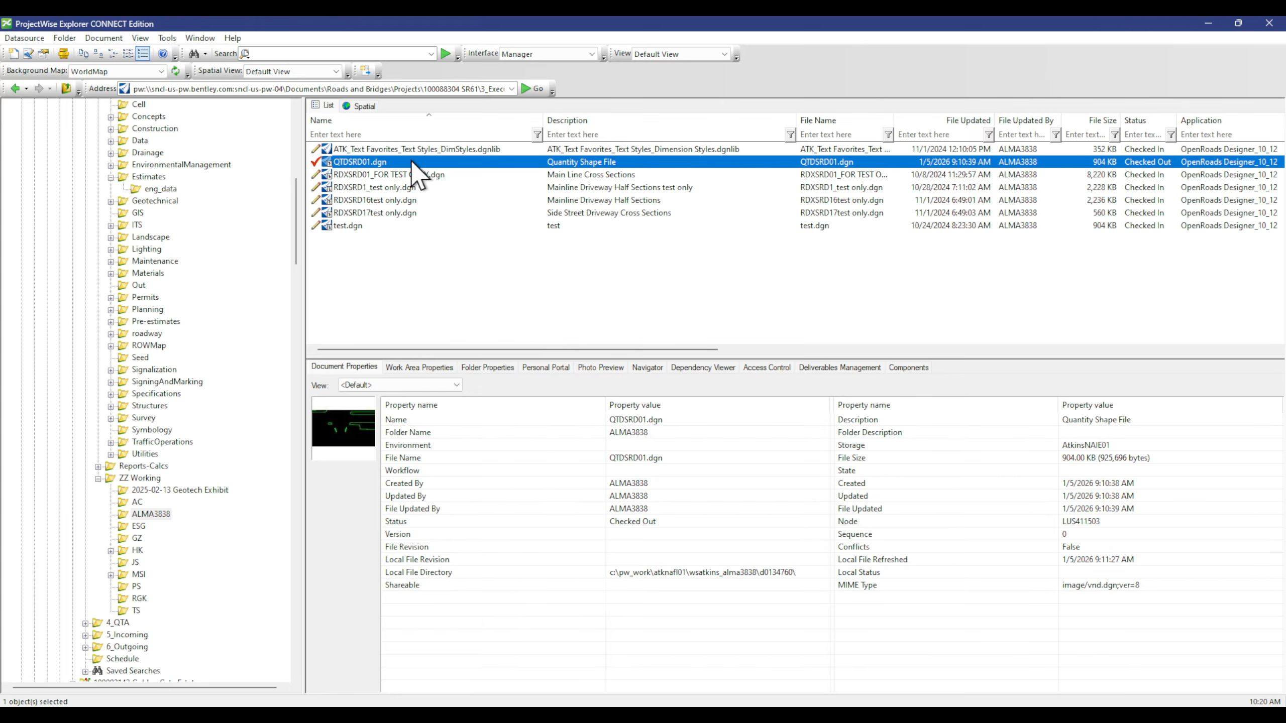
right_click(411, 160)
left_click(490, 237)
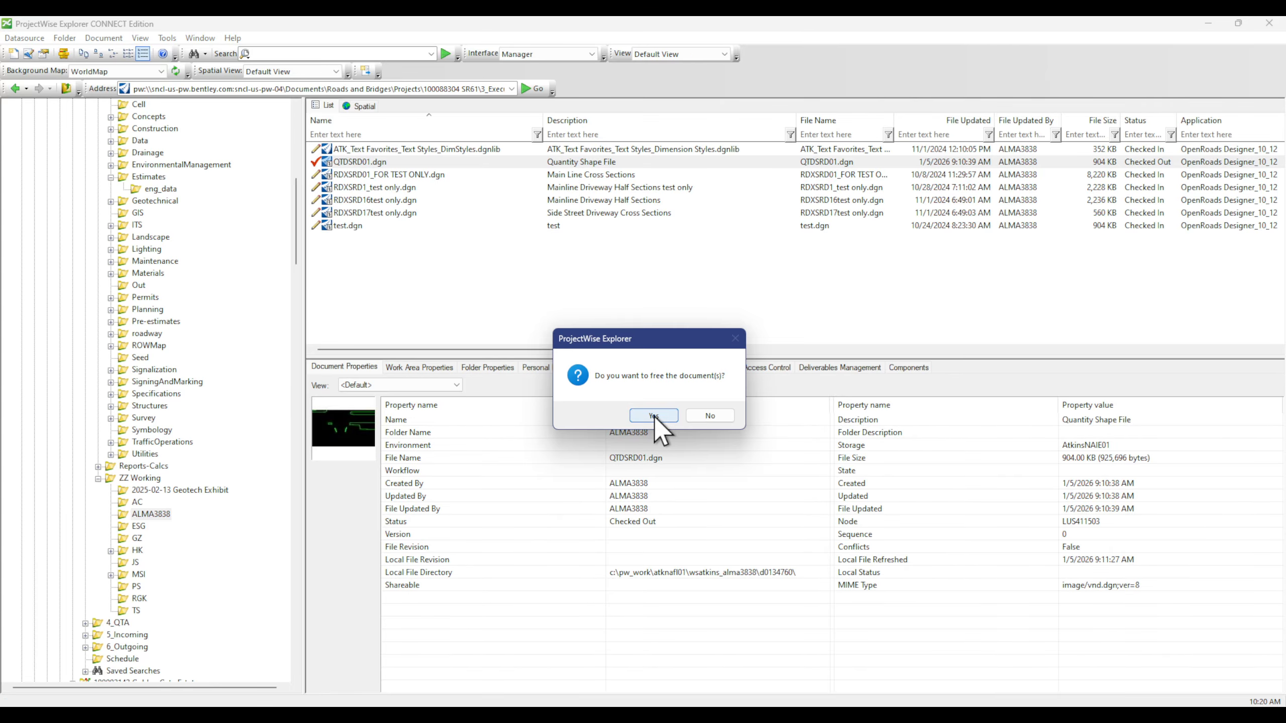
left_click(653, 416)
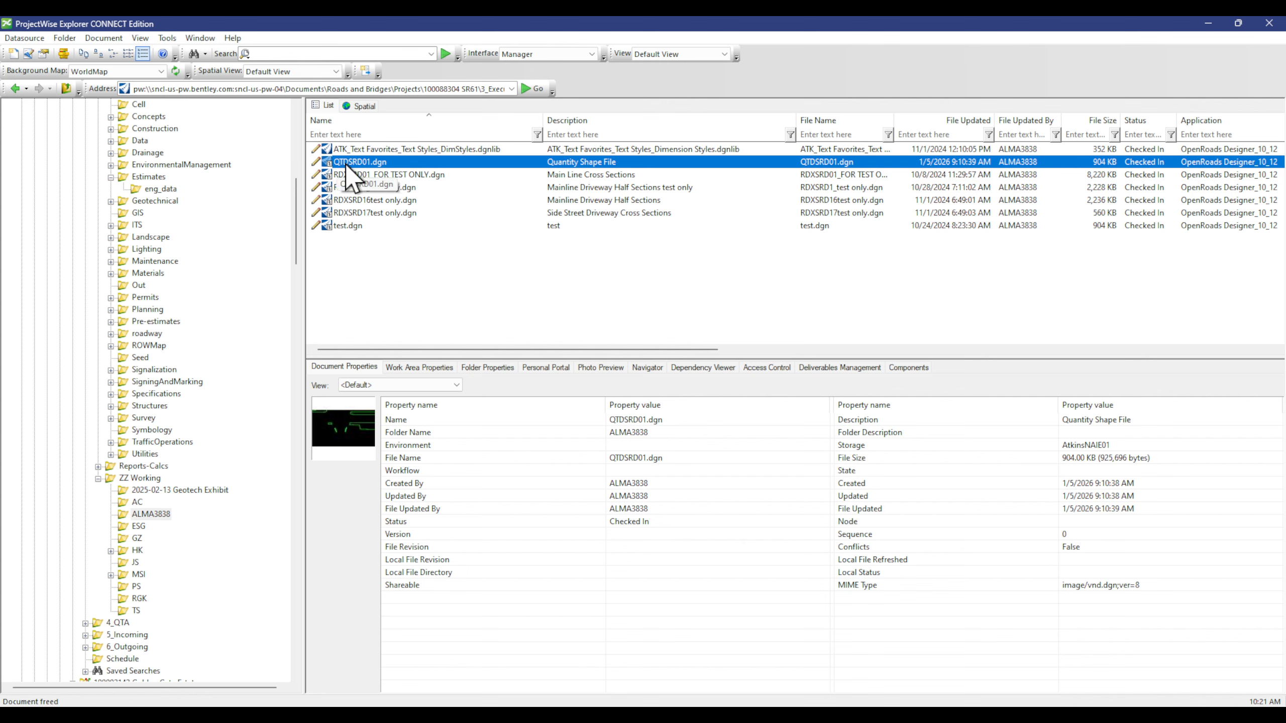
double_click(581, 162)
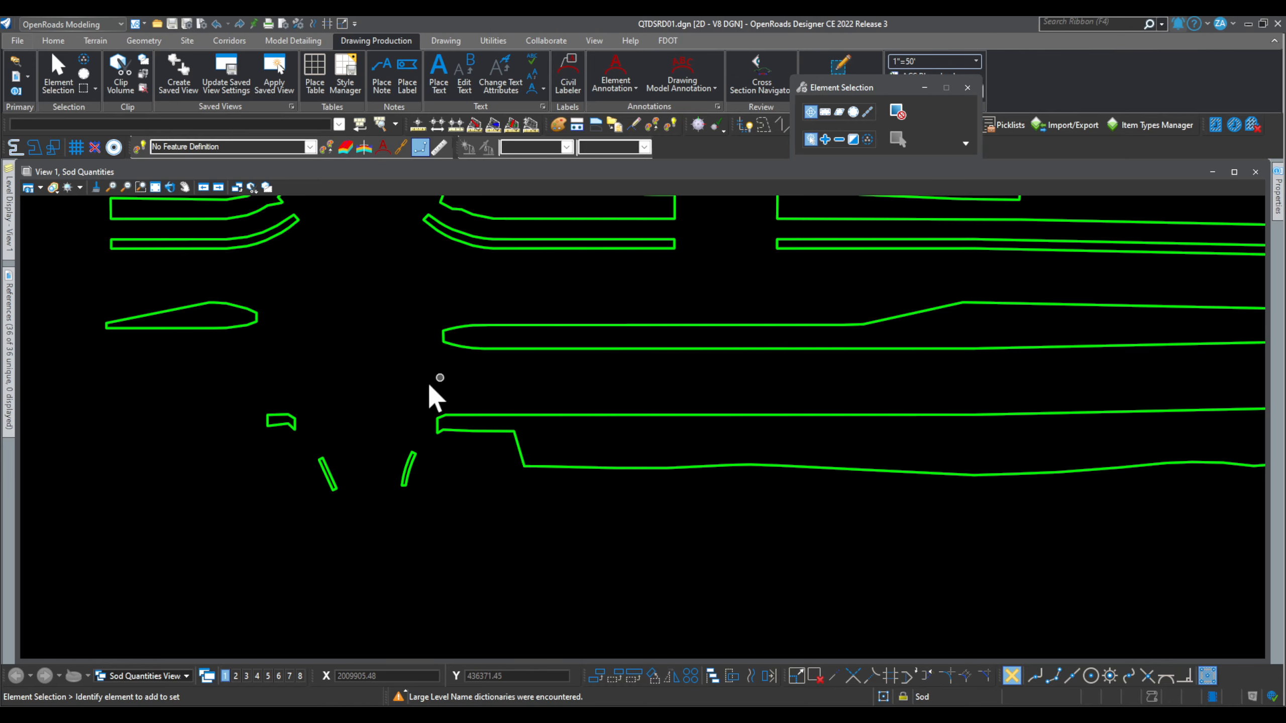
Step: Open the Models dialog from the Home tab to list QTDSRD01's quantity models
scroll(583, 605, "down", 3)
scroll(582, 445, "down", 2)
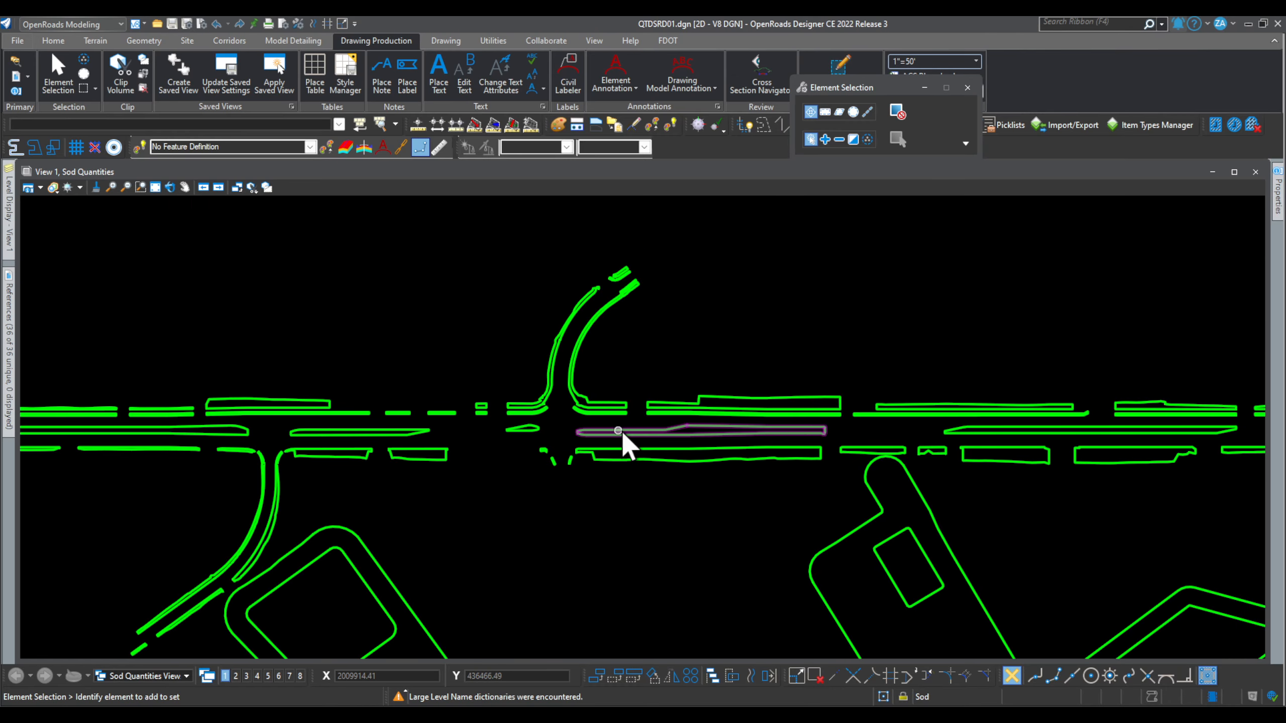
scroll(626, 439, "down", 4)
scroll(1220, 411, "up", 3)
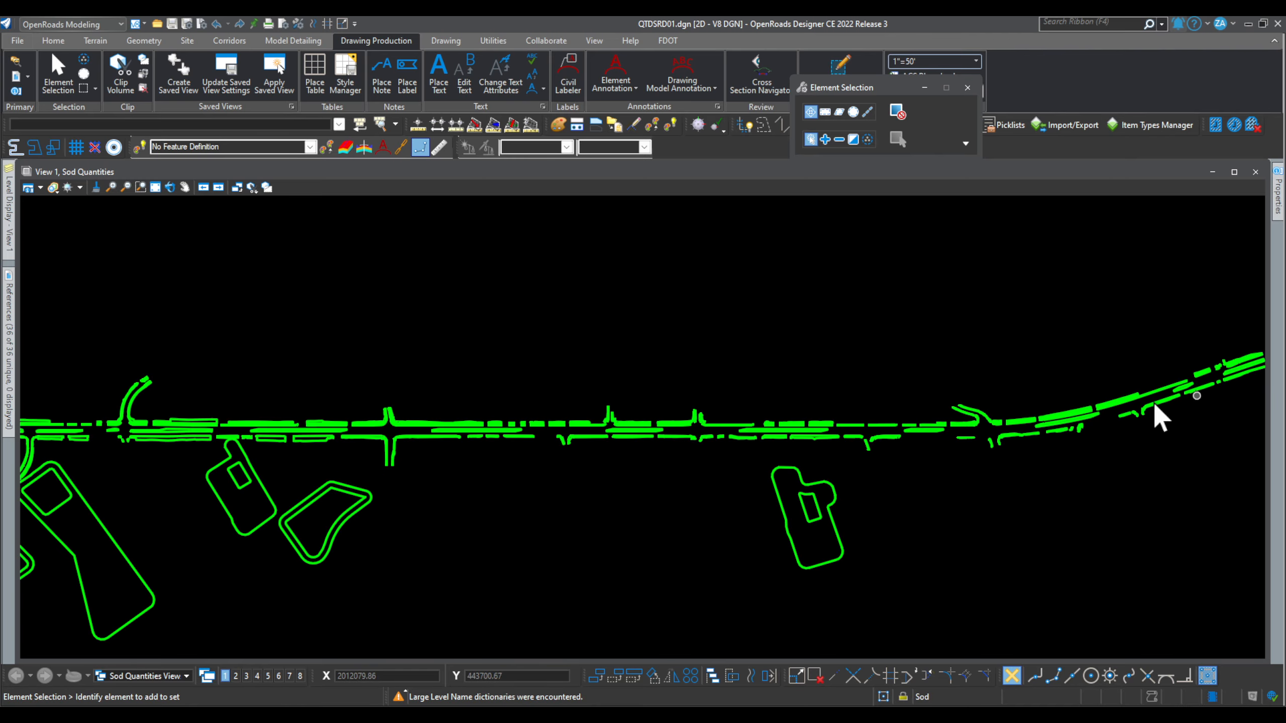
scroll(970, 489, "down", 3)
scroll(526, 481, "down", 2)
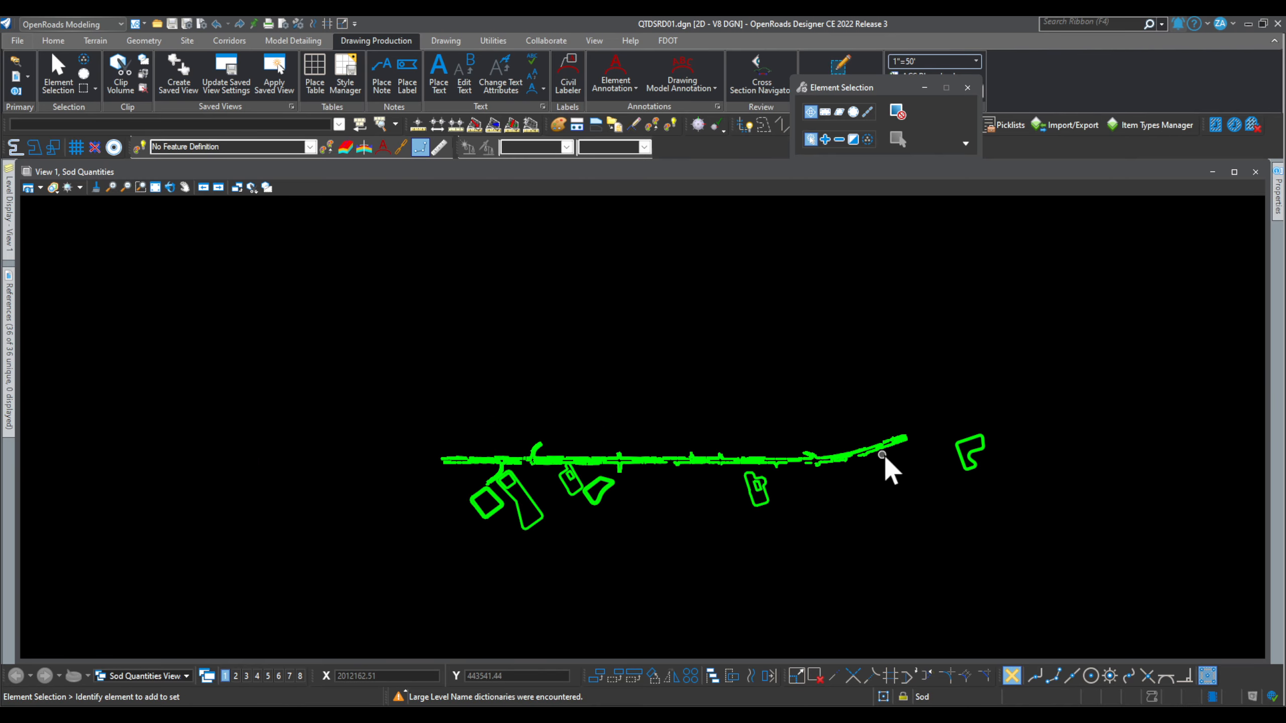
scroll(929, 456, "up", 4)
scroll(990, 460, "down", 3)
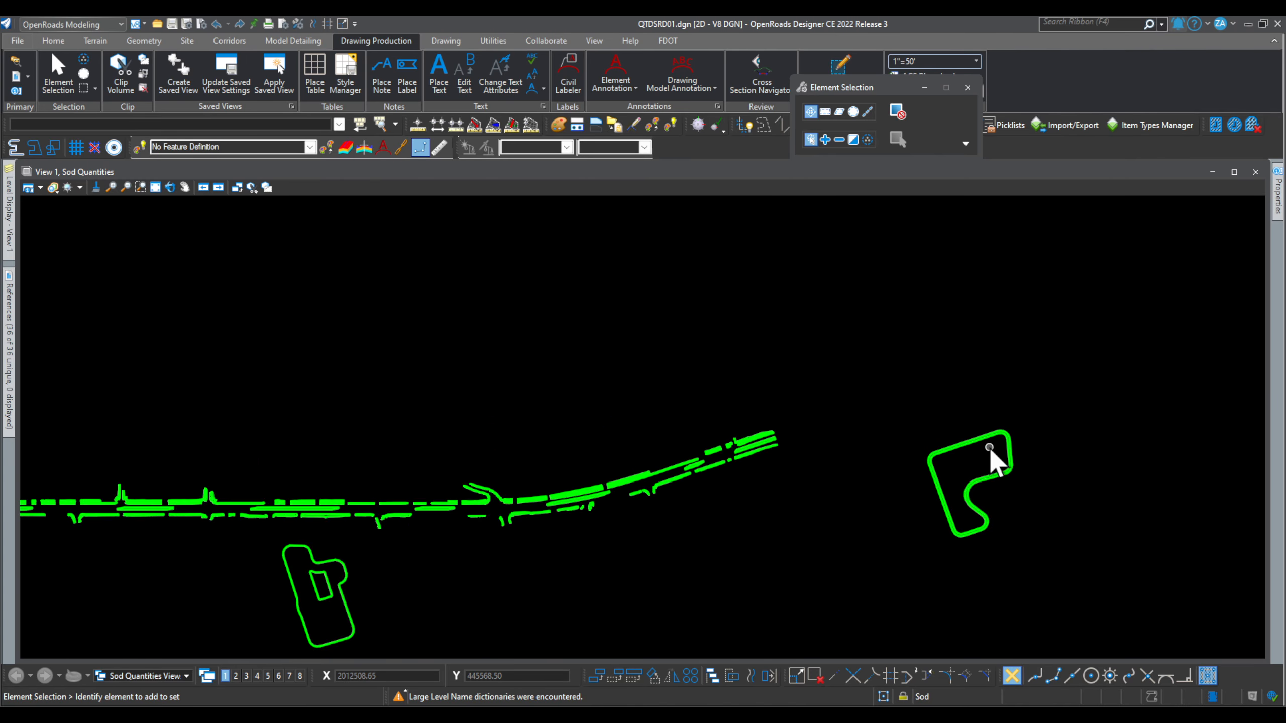
scroll(933, 460, "down", 3)
scroll(403, 465, "up", 3)
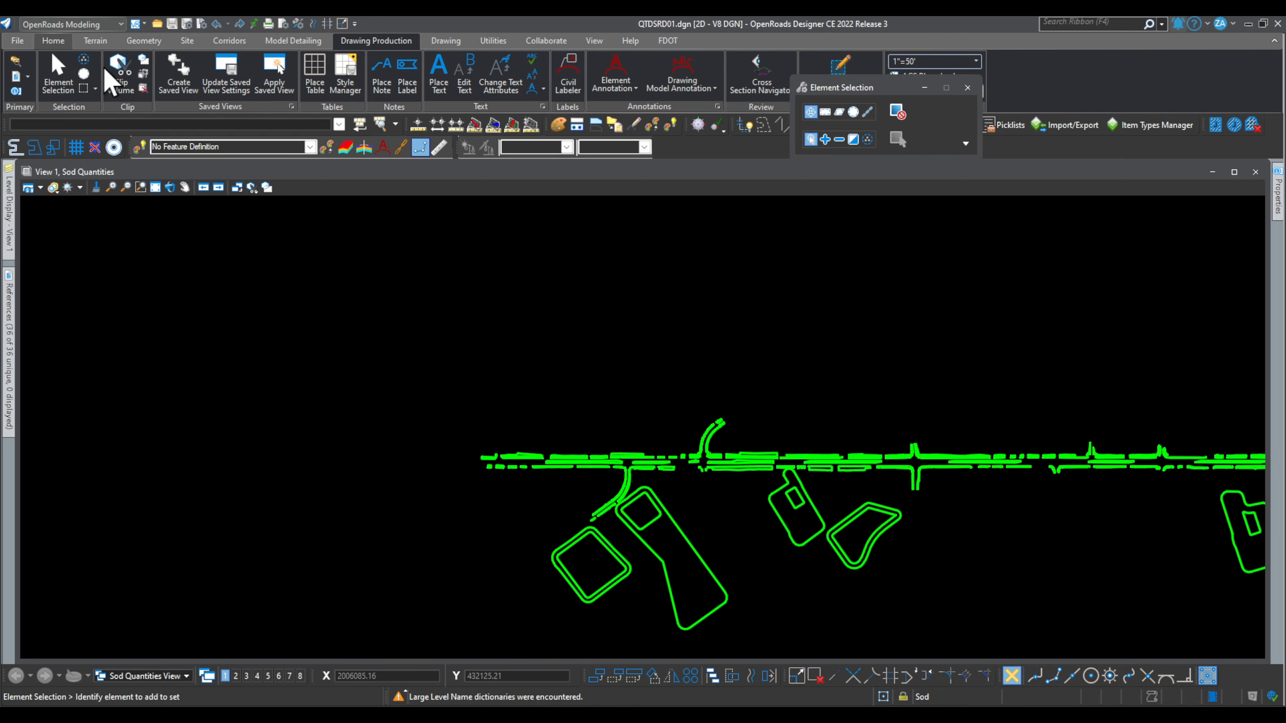
left_click(50, 44)
left_click(313, 59)
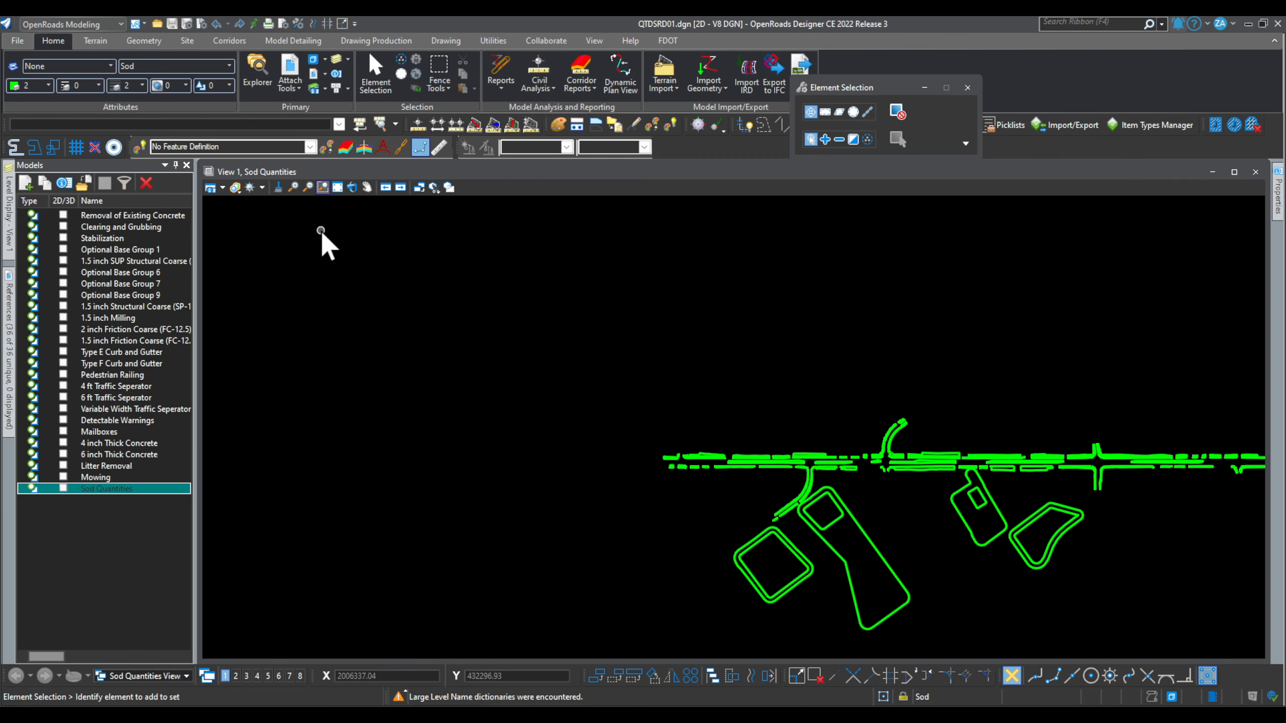
Step: Widen the Models list and activate Removal of Existing Concrete, Clearing and Grubbing, then Optional Base Group 6
scroll(507, 435, "down", 2)
scroll(1038, 466, "up", 3)
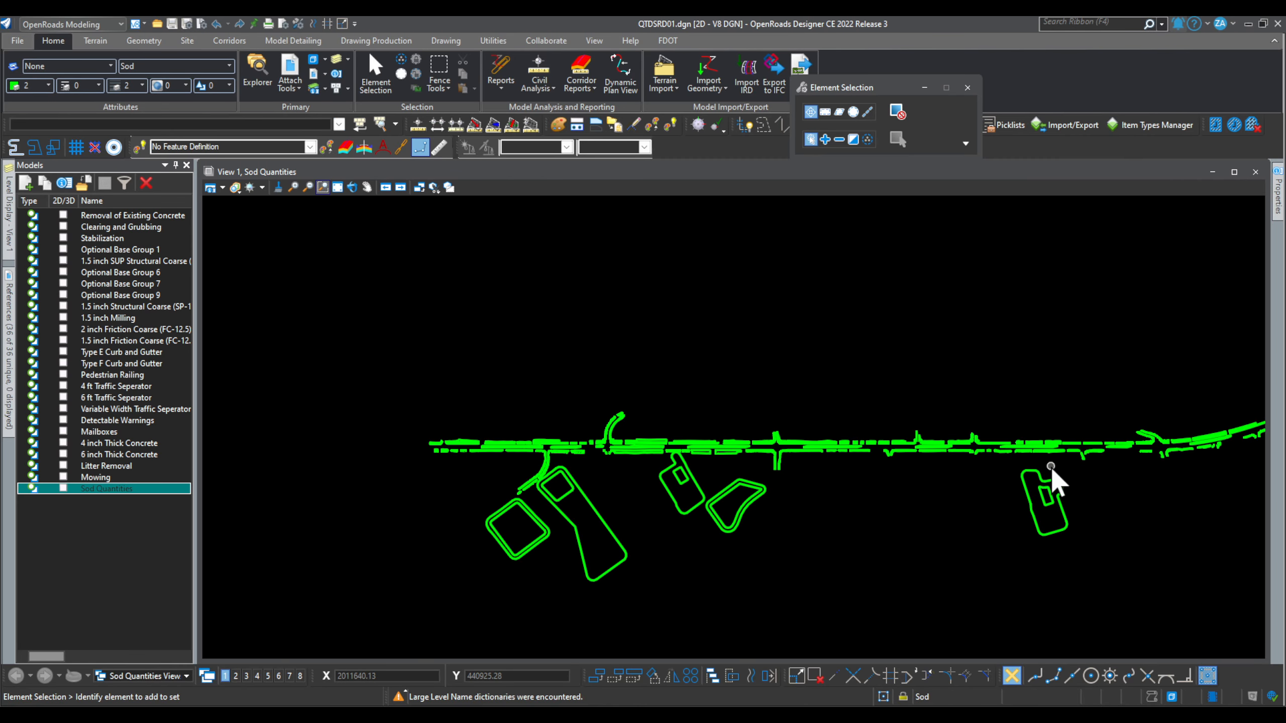
scroll(831, 491, "down", 2)
scroll(303, 465, "up", 3)
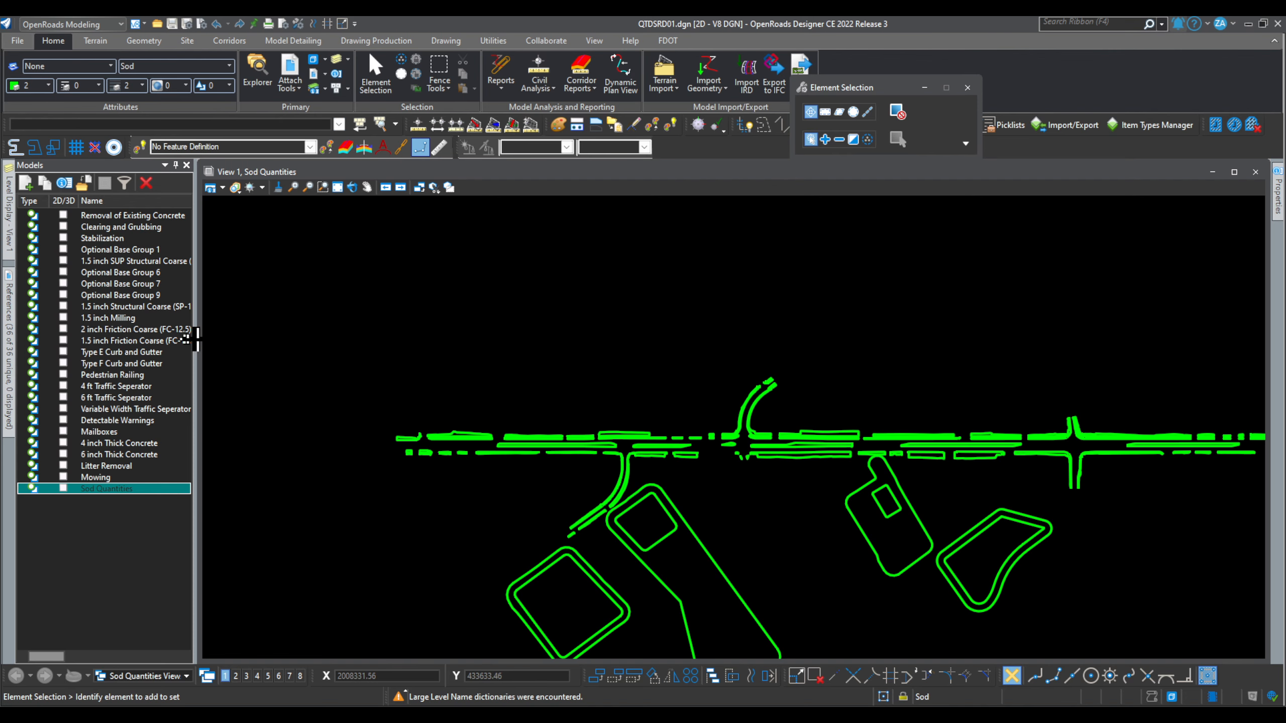
left_click_drag(195, 340, 241, 338)
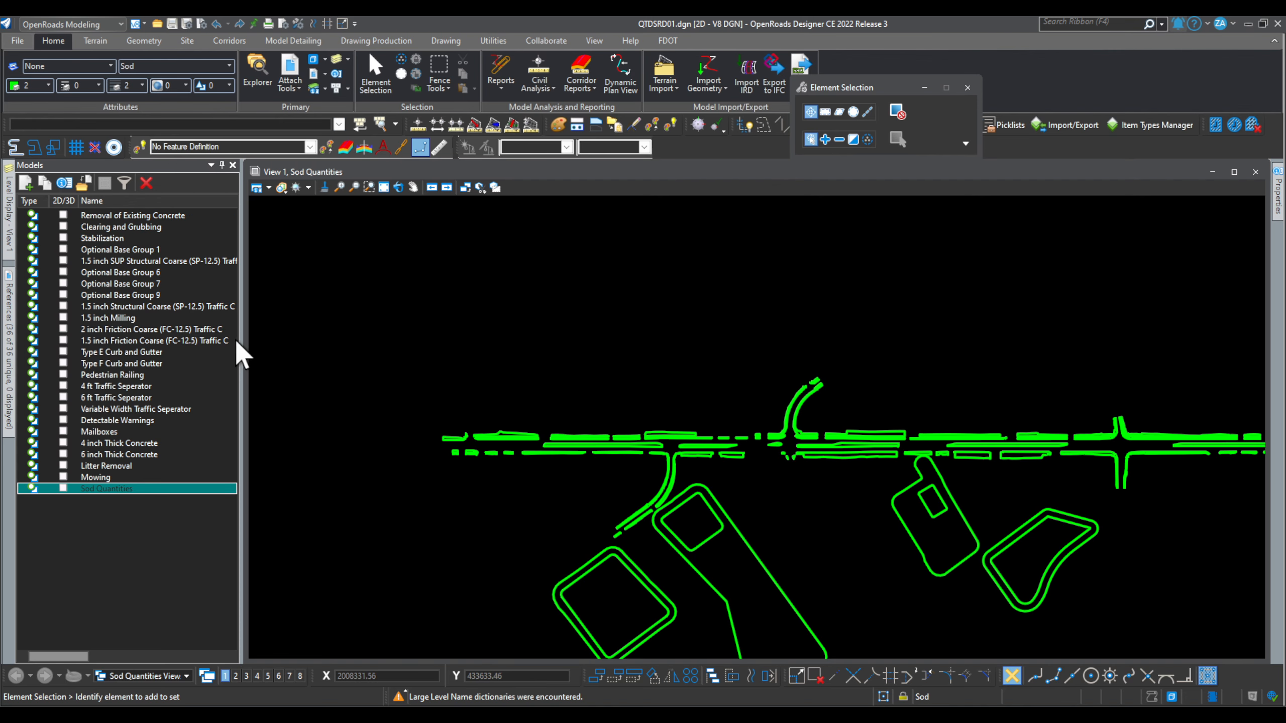
double_click(130, 216)
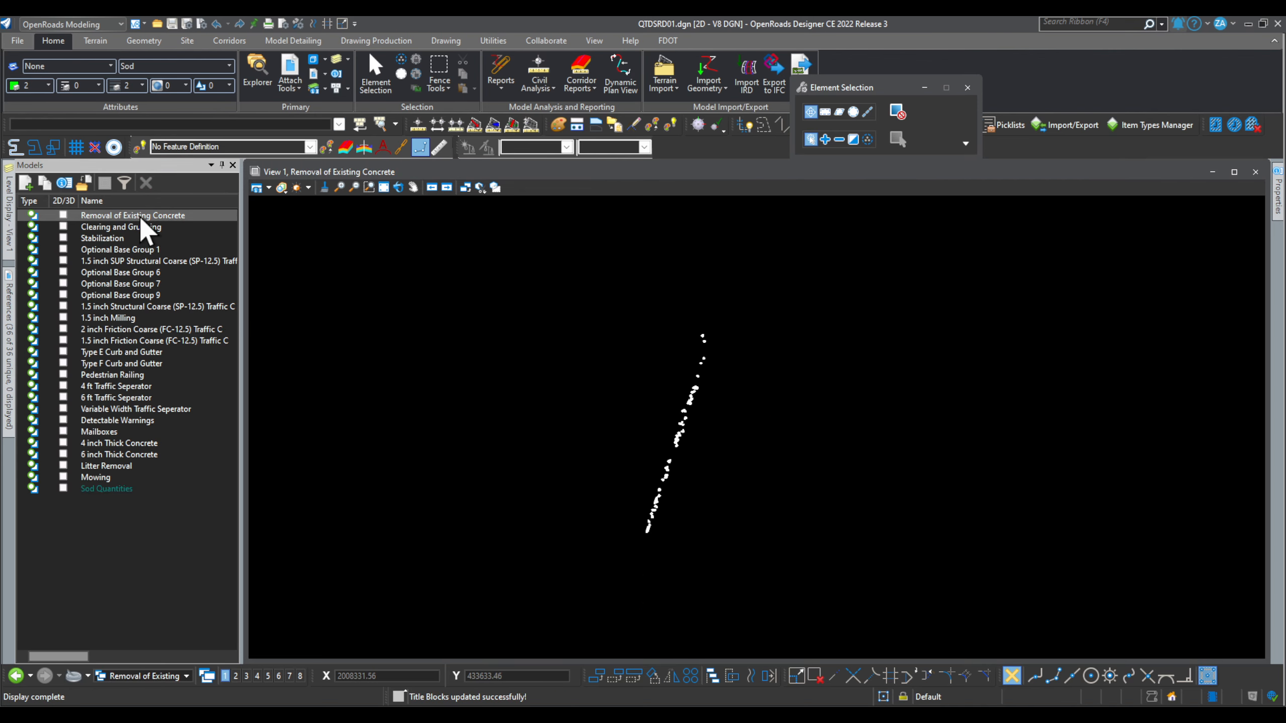
scroll(643, 506, "up", 4)
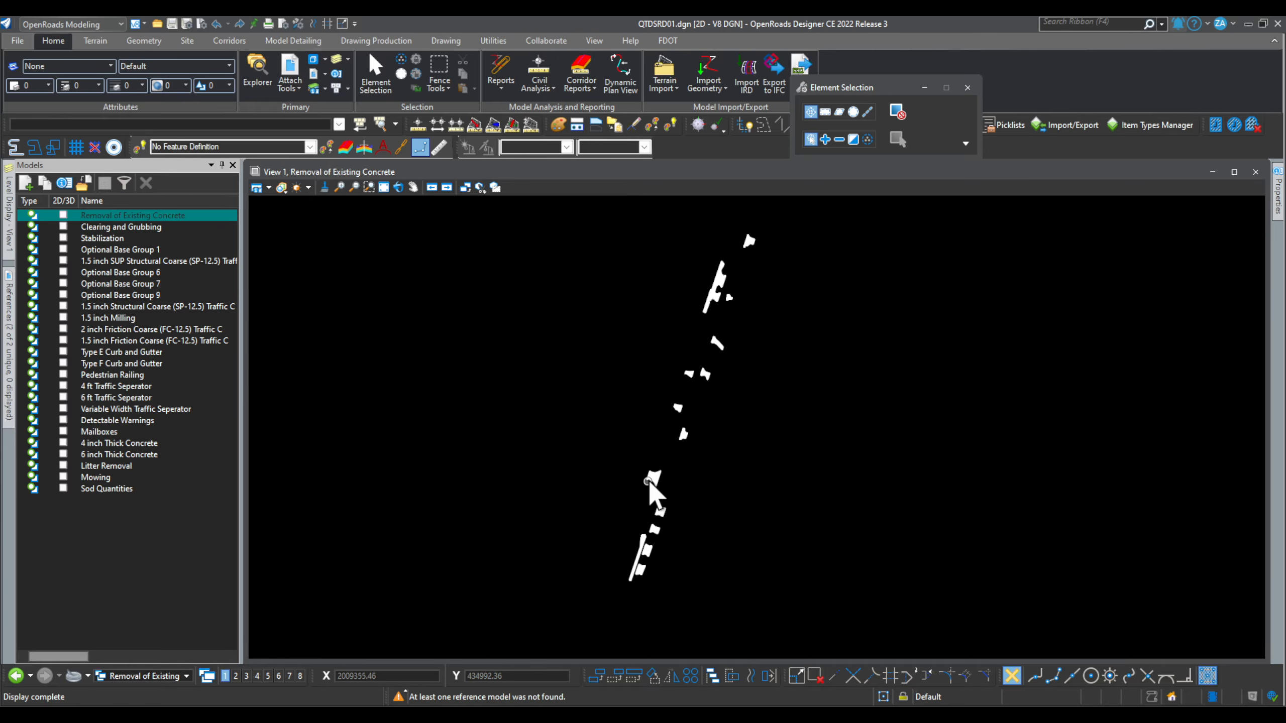
scroll(648, 480, "up", 5)
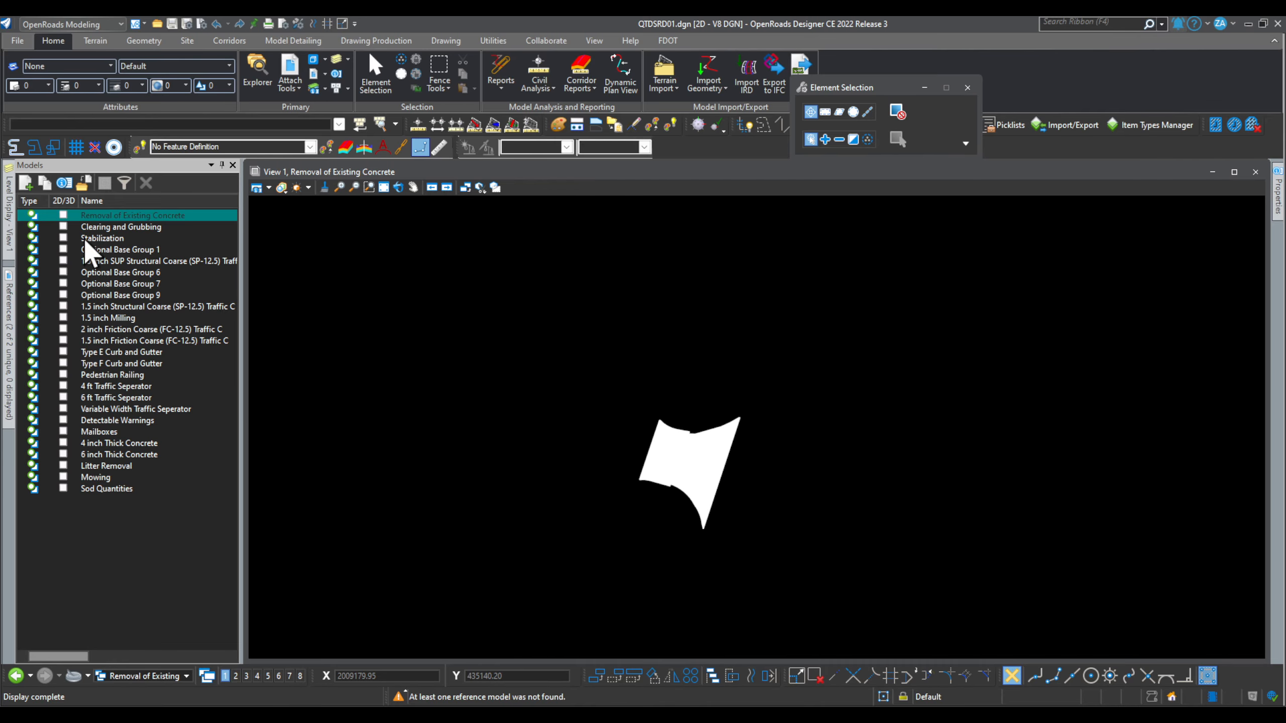
double_click(130, 226)
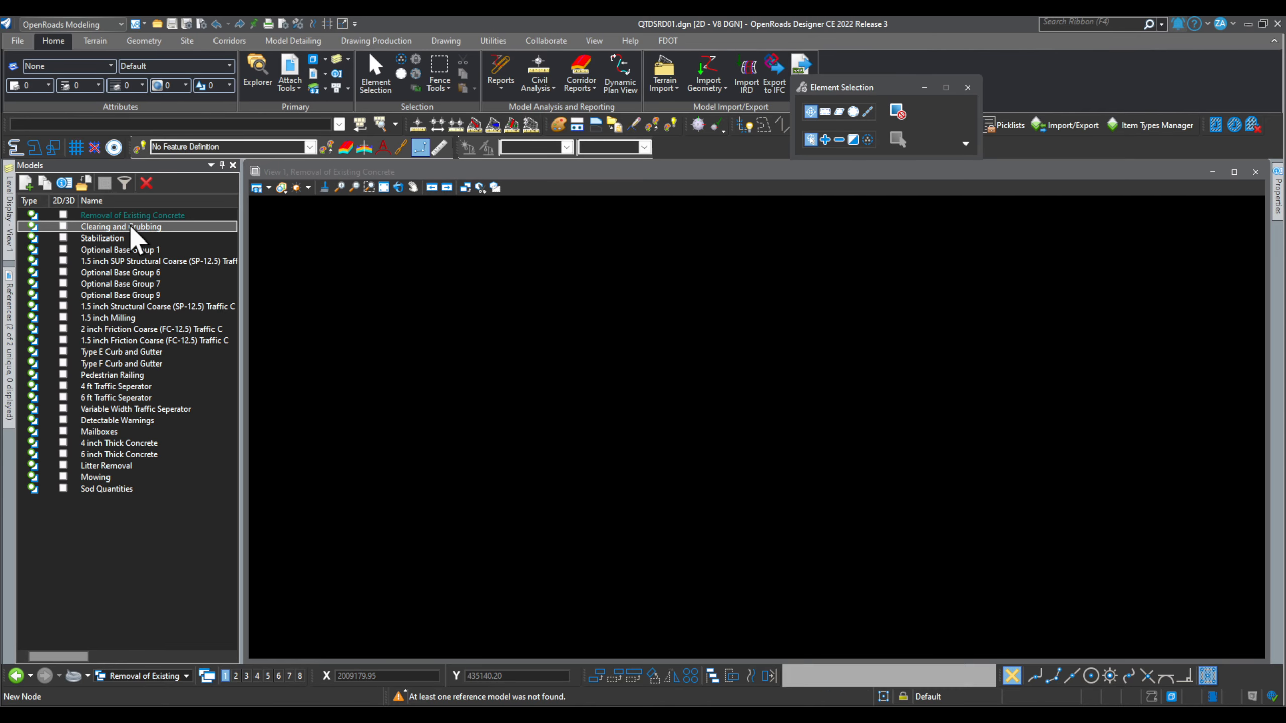
scroll(667, 533, "up", 4)
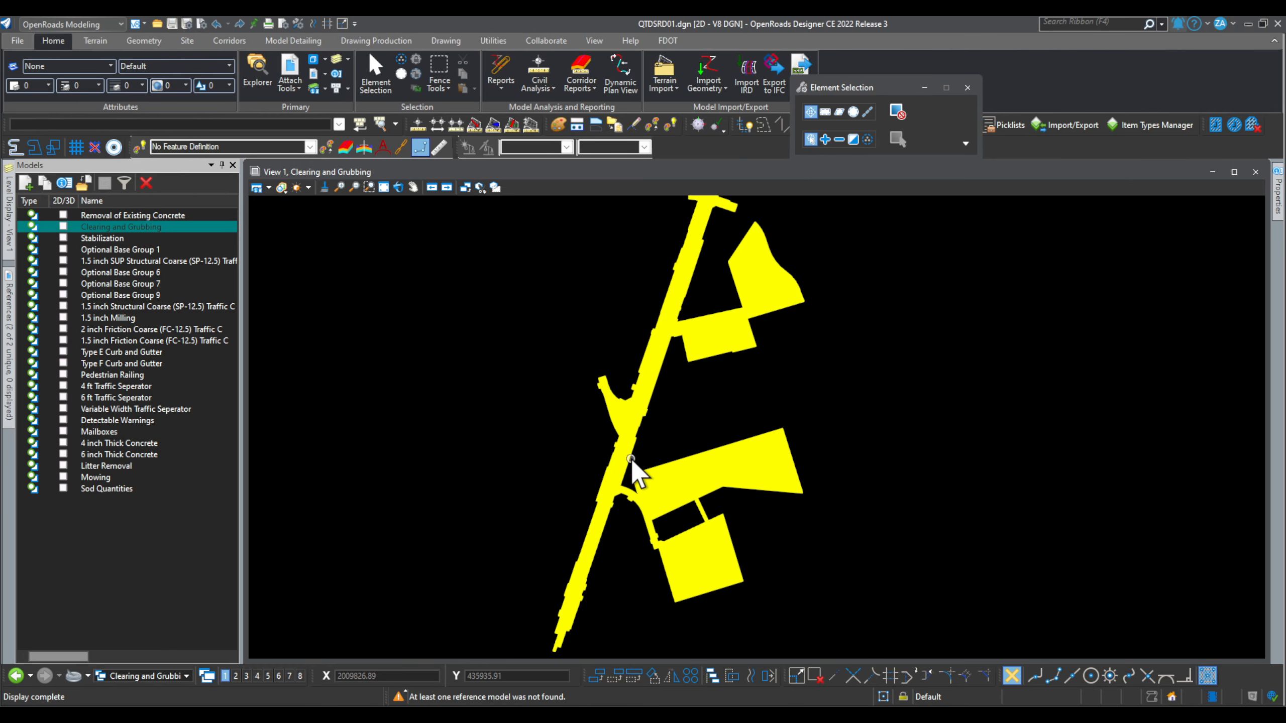
double_click(153, 272)
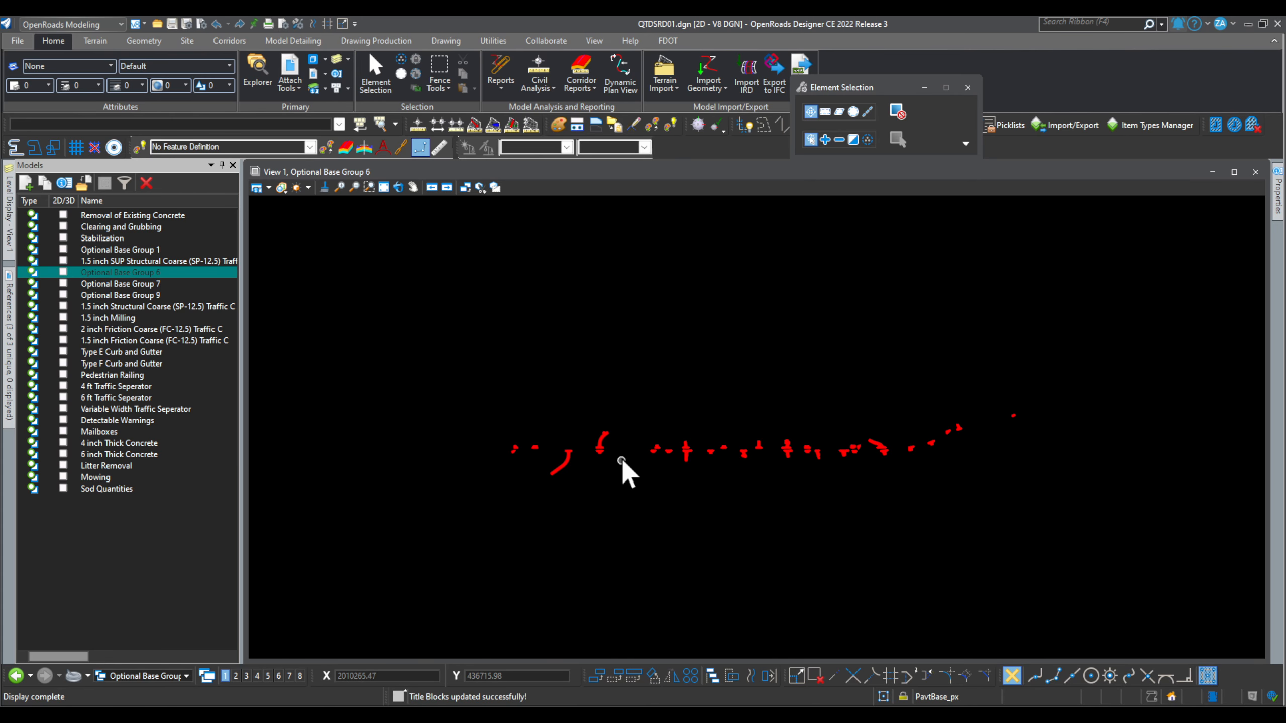
scroll(573, 431, "up", 5)
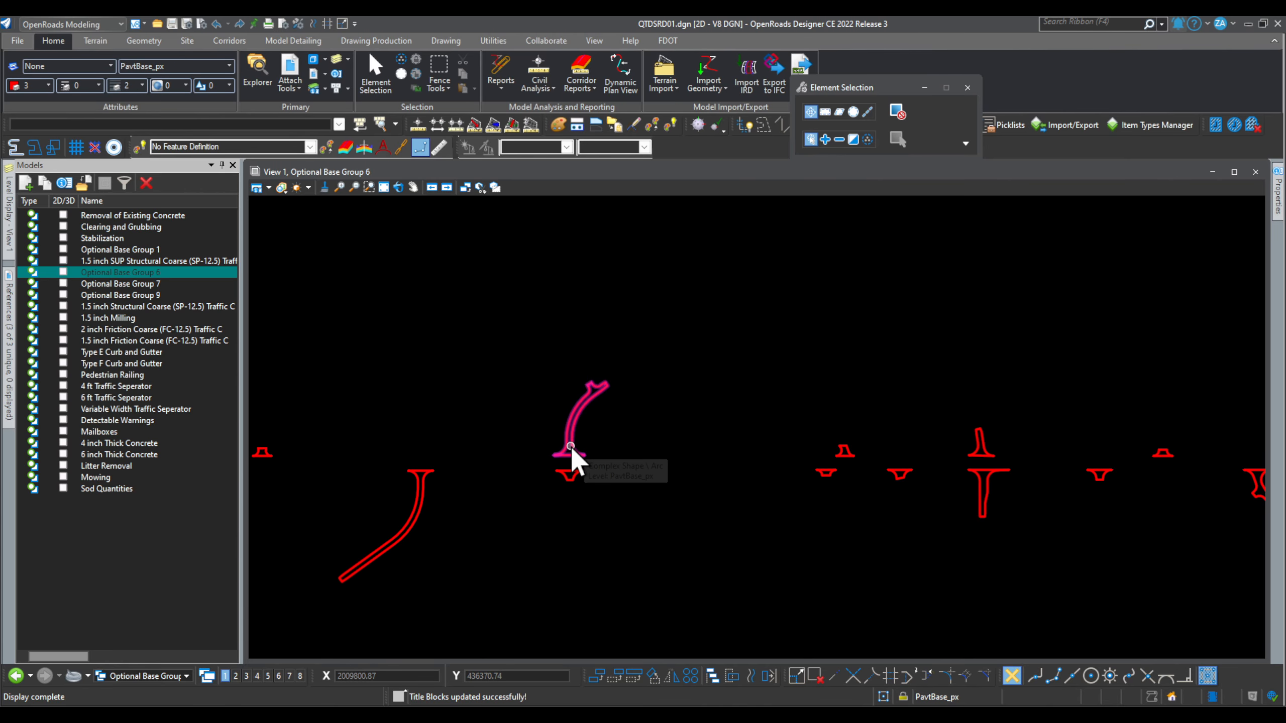
Step: Select the arc-shaped base shape, pin the Properties panel open, review it, then deselect
left_click(573, 448)
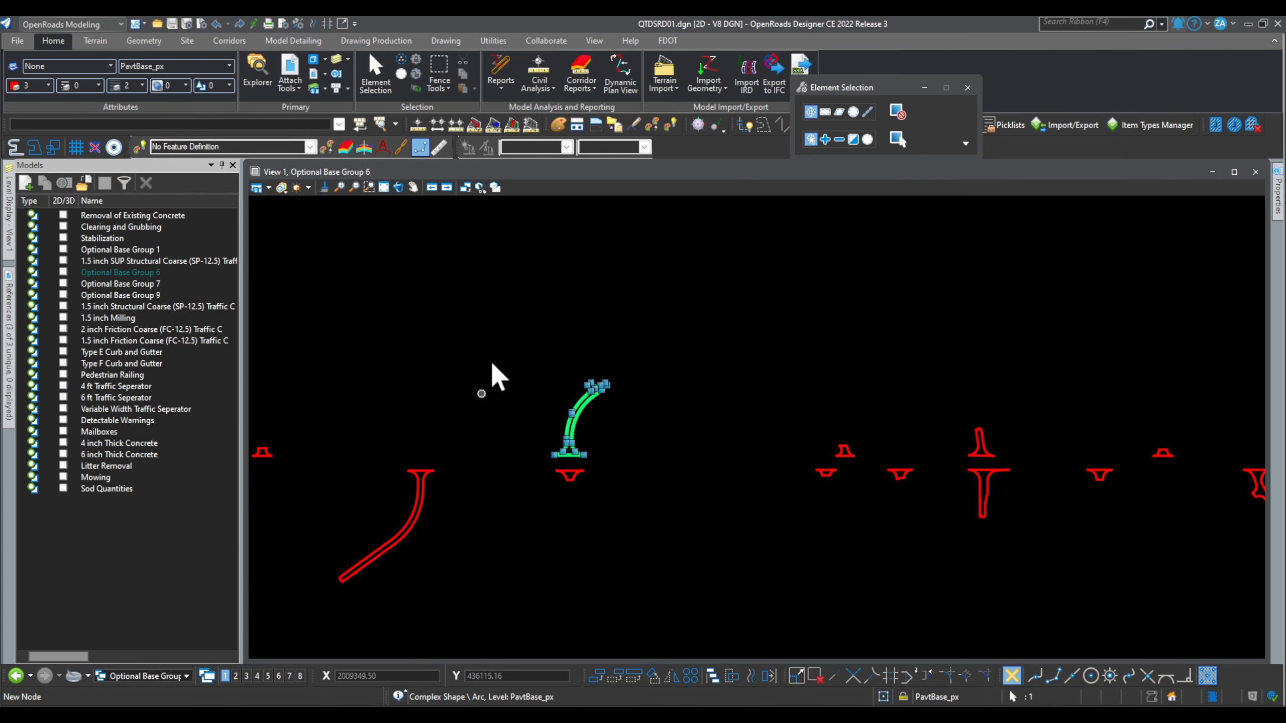
mouse_move(1277, 188)
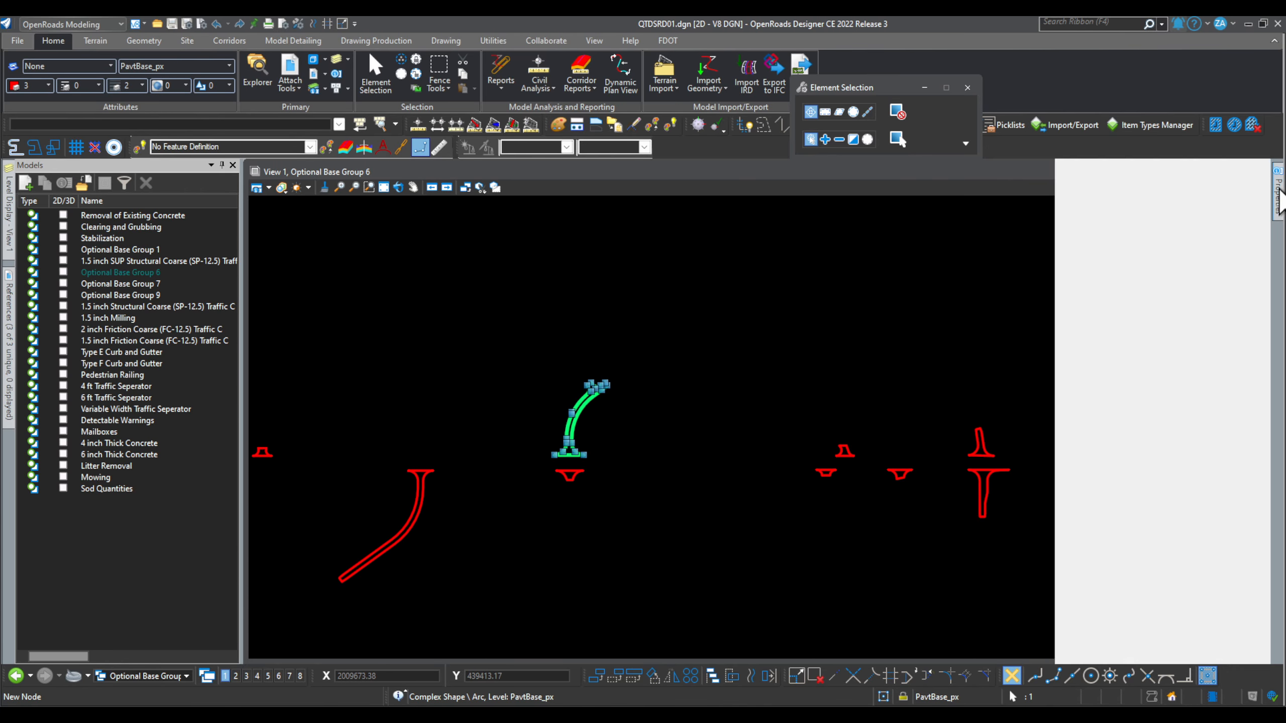
left_click(1252, 165)
left_click(1253, 167)
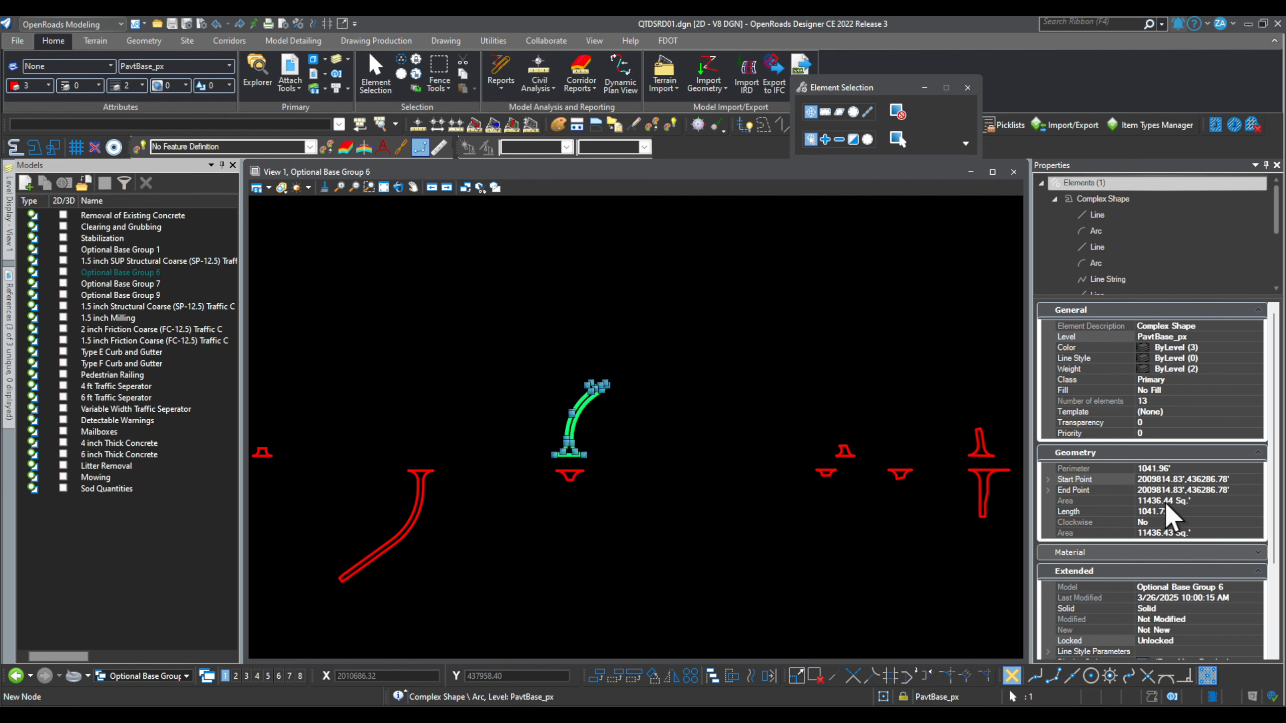
scroll(1173, 501, "down", 3)
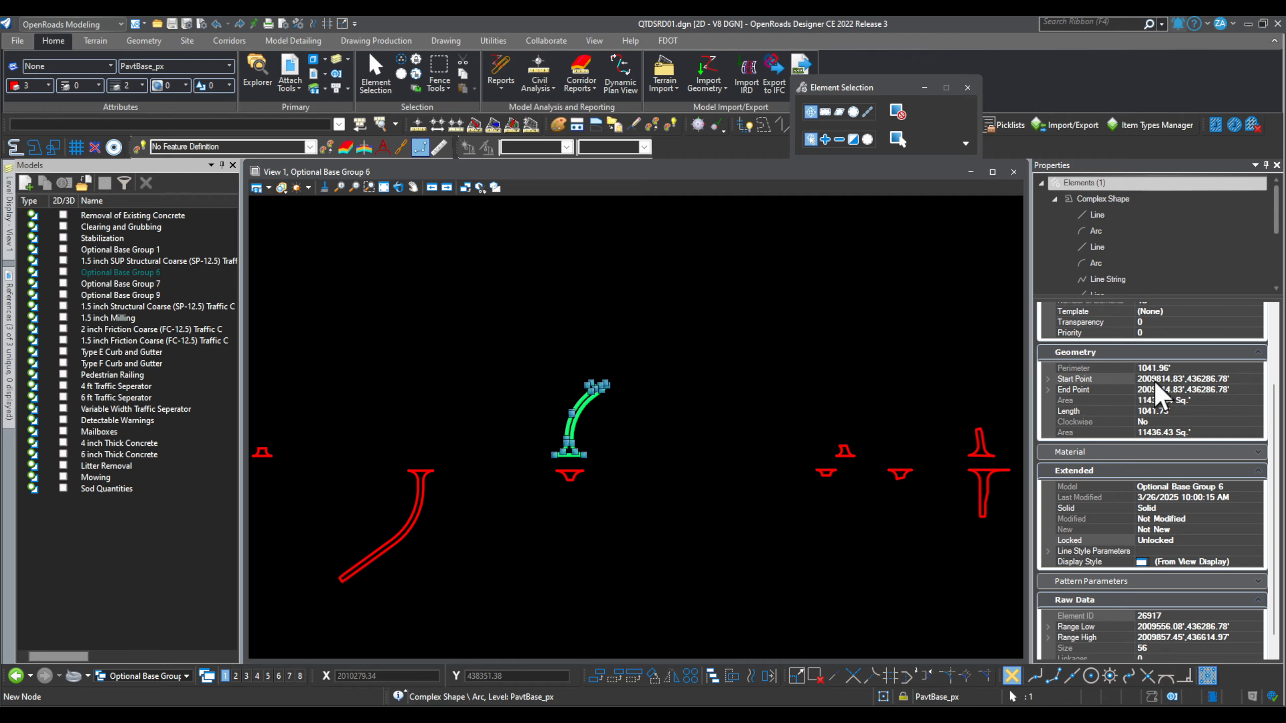
scroll(1154, 380, "down", 1)
left_click(607, 514)
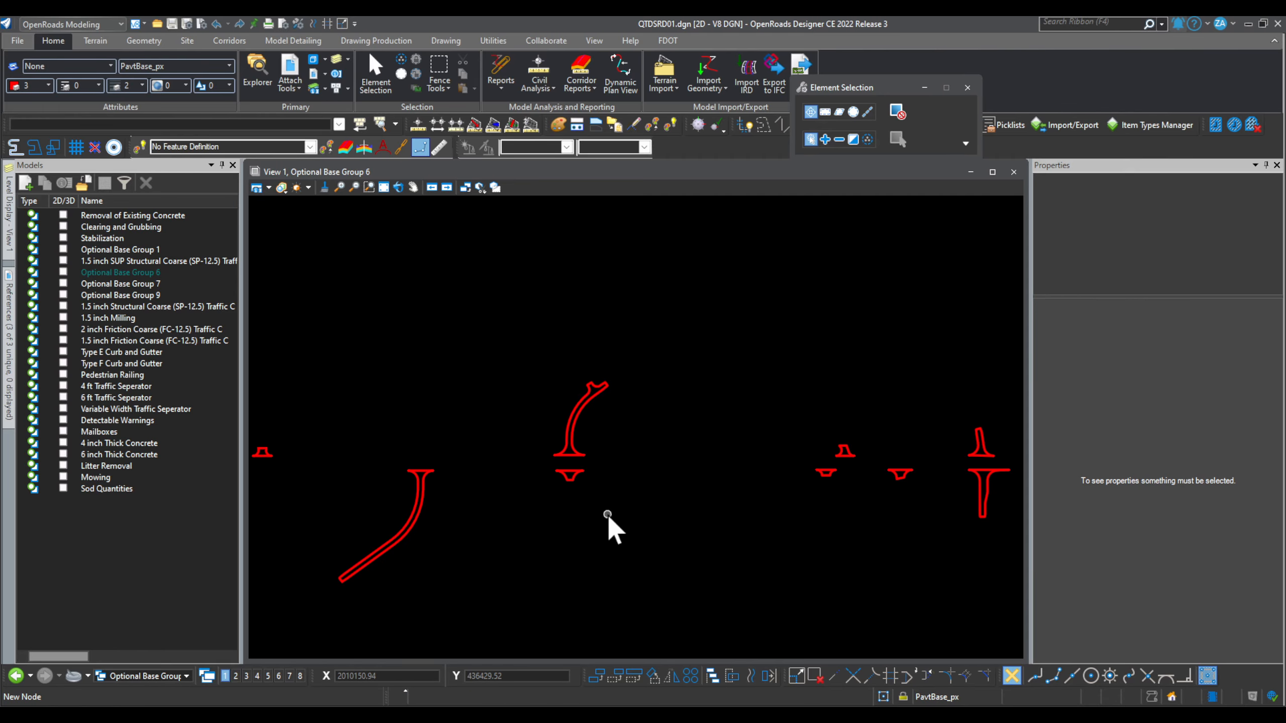
Step: Make the 1.5 inch Structural Coarse model active
left_click(122, 309)
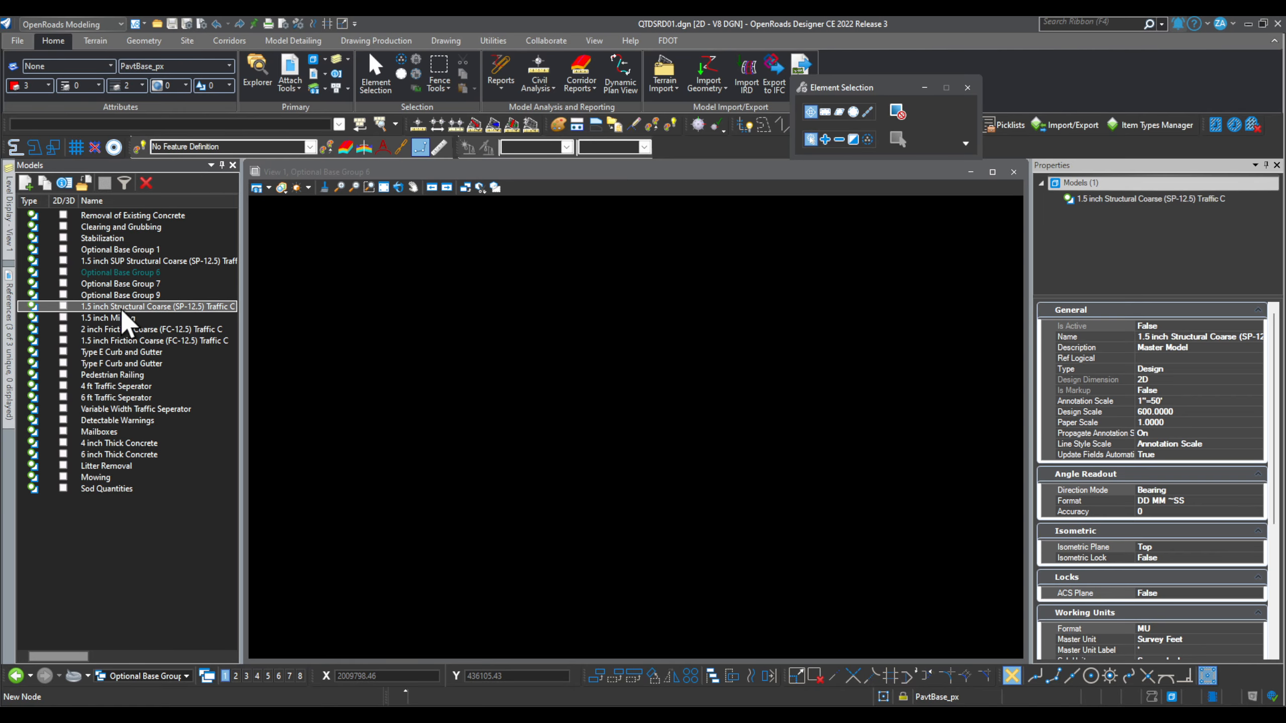
double_click(122, 309)
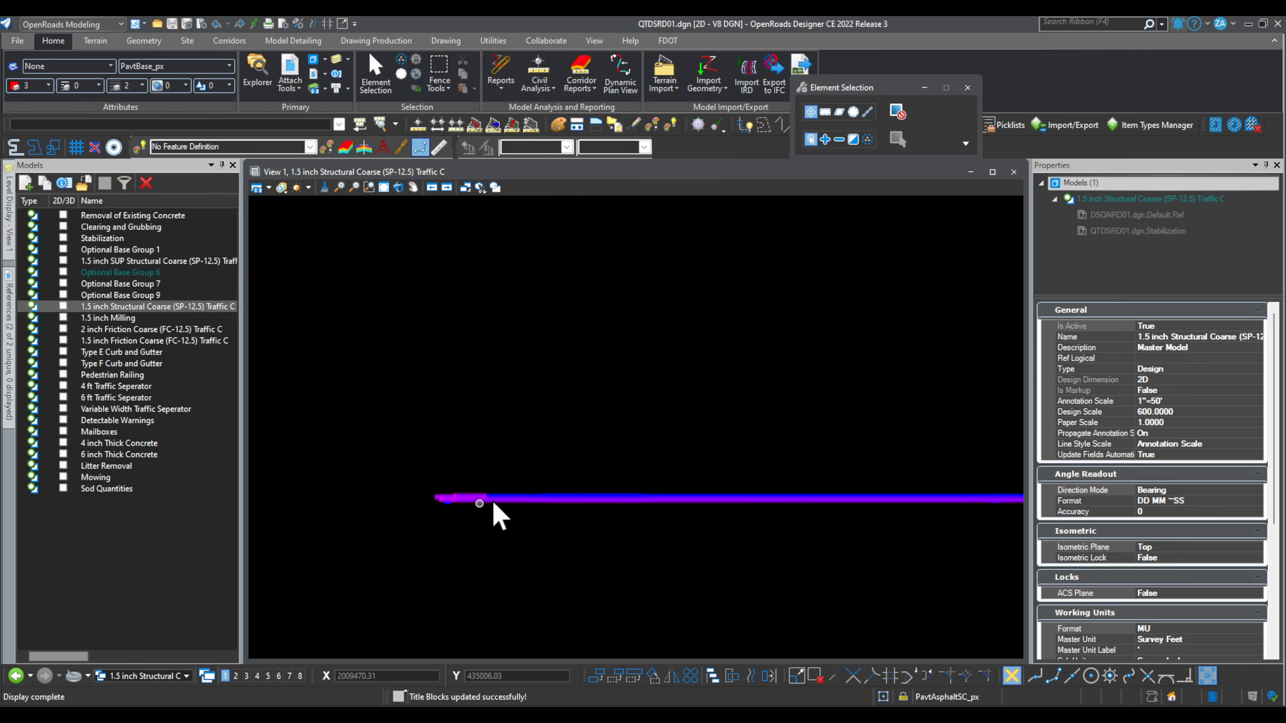
scroll(494, 501, "up", 7)
scroll(755, 489, "up", 1)
scroll(845, 466, "down", 6)
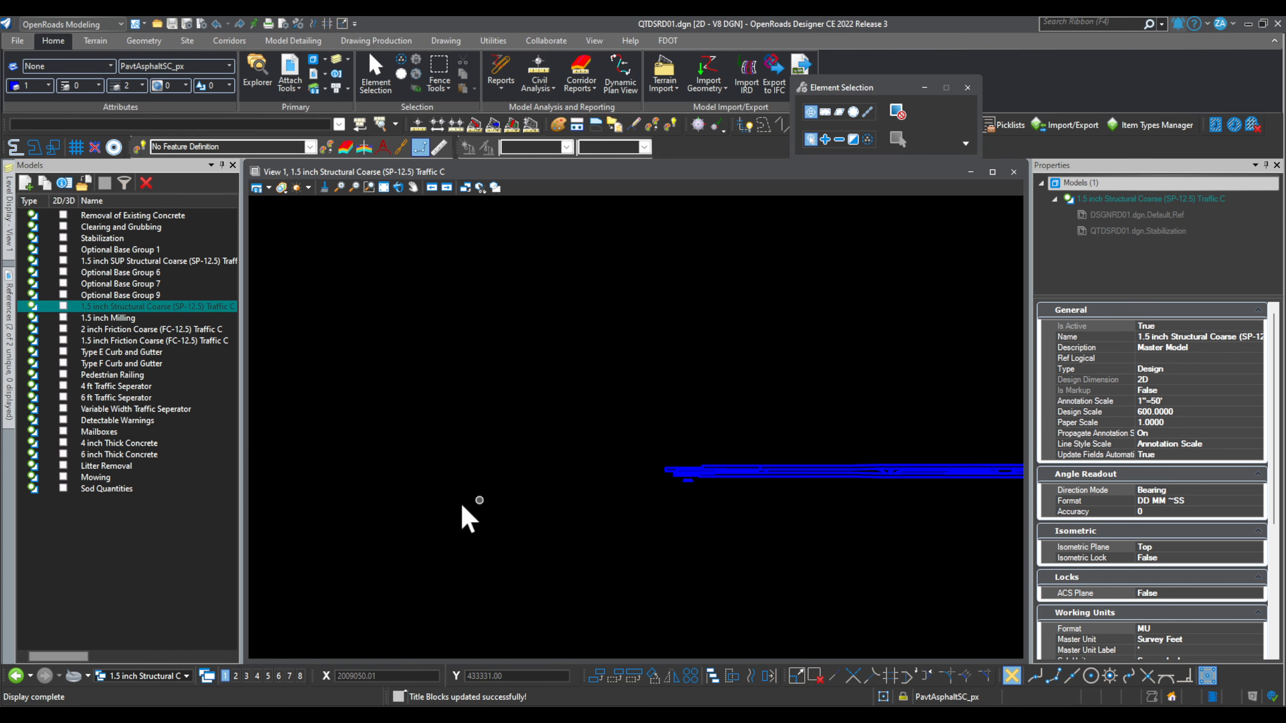
scroll(457, 502, "down", 4)
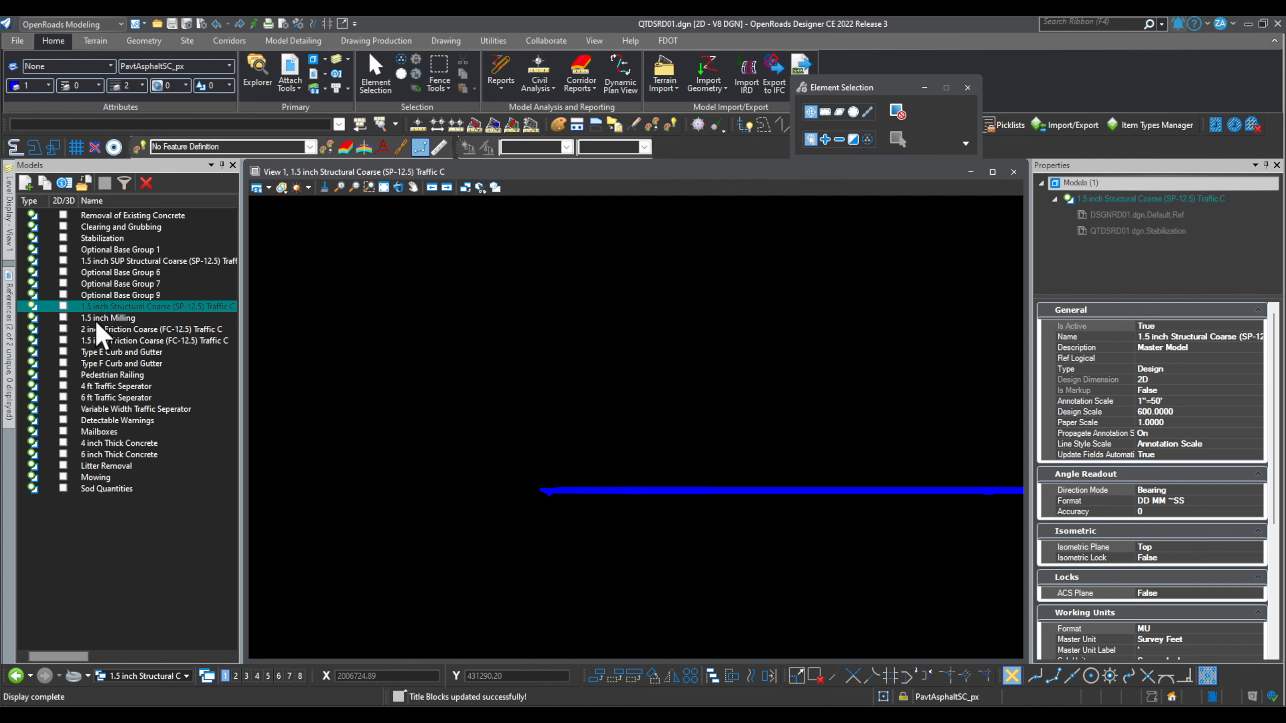
Step: Make the Type E Curb and Gutter model active and switch to ProjectWise Explorer
double_click(123, 351)
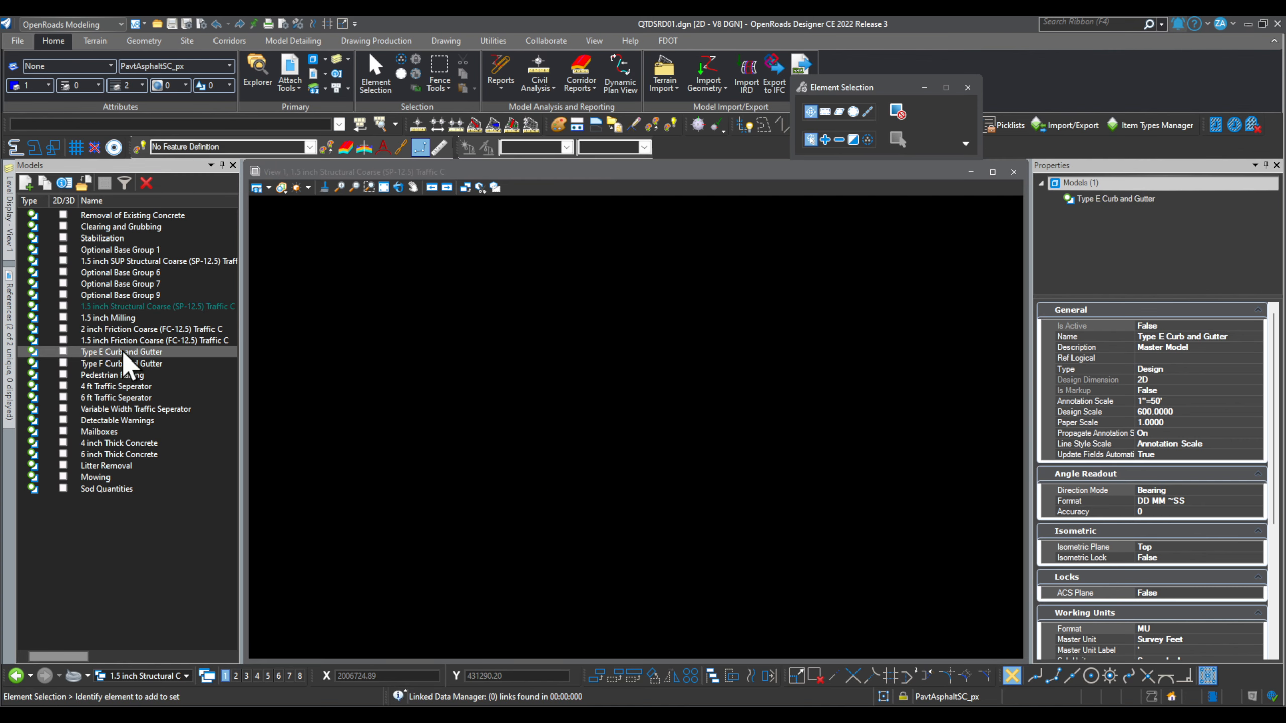
scroll(471, 476, "up", 15)
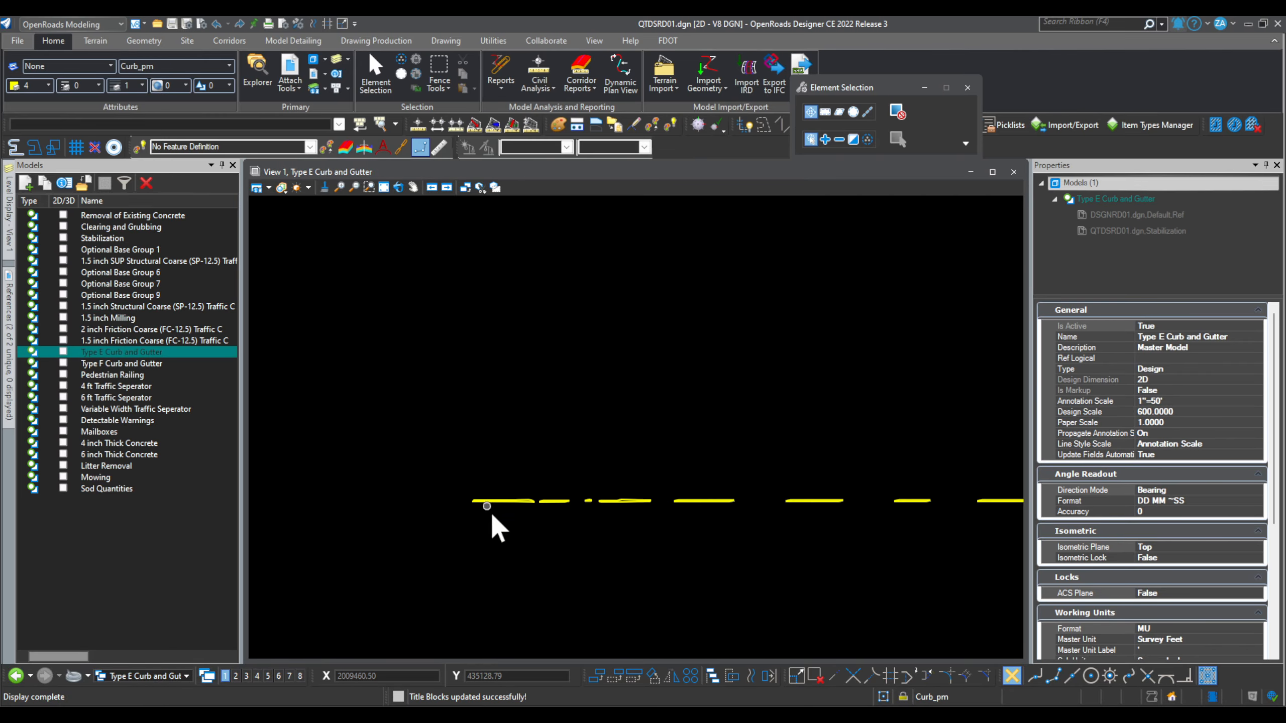
scroll(404, 494, "down", 5)
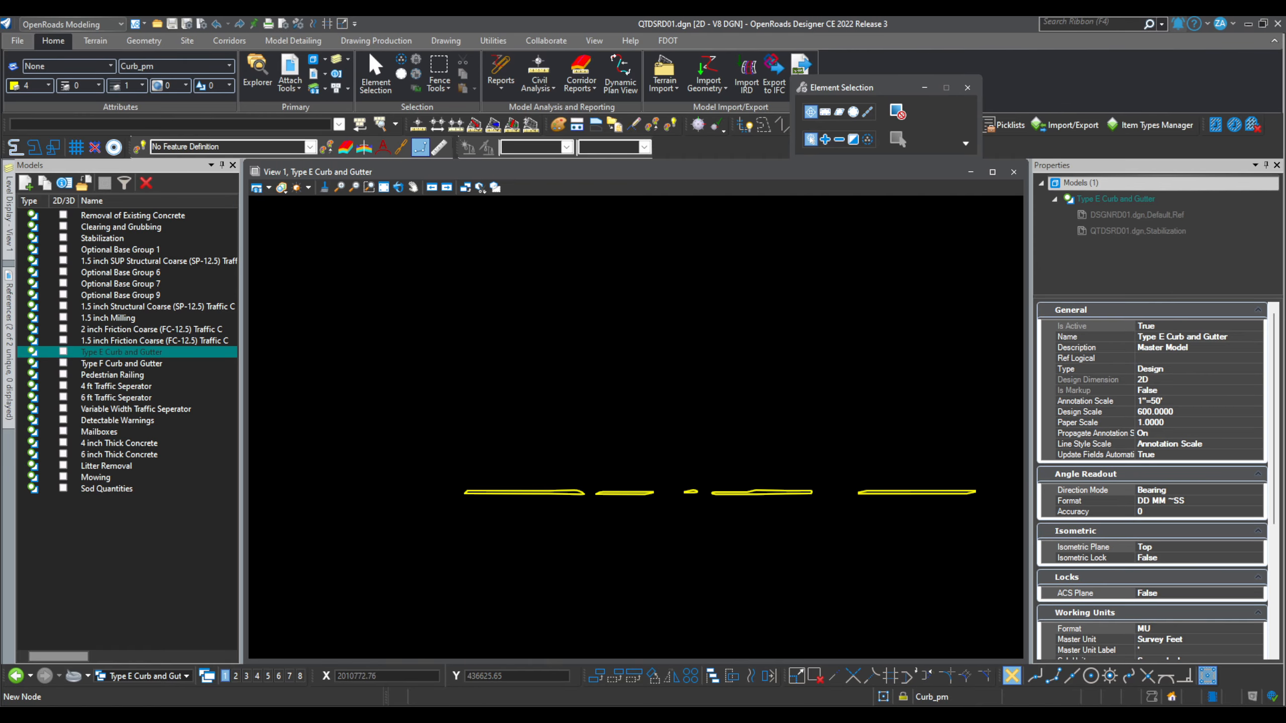
left_click(817, 719)
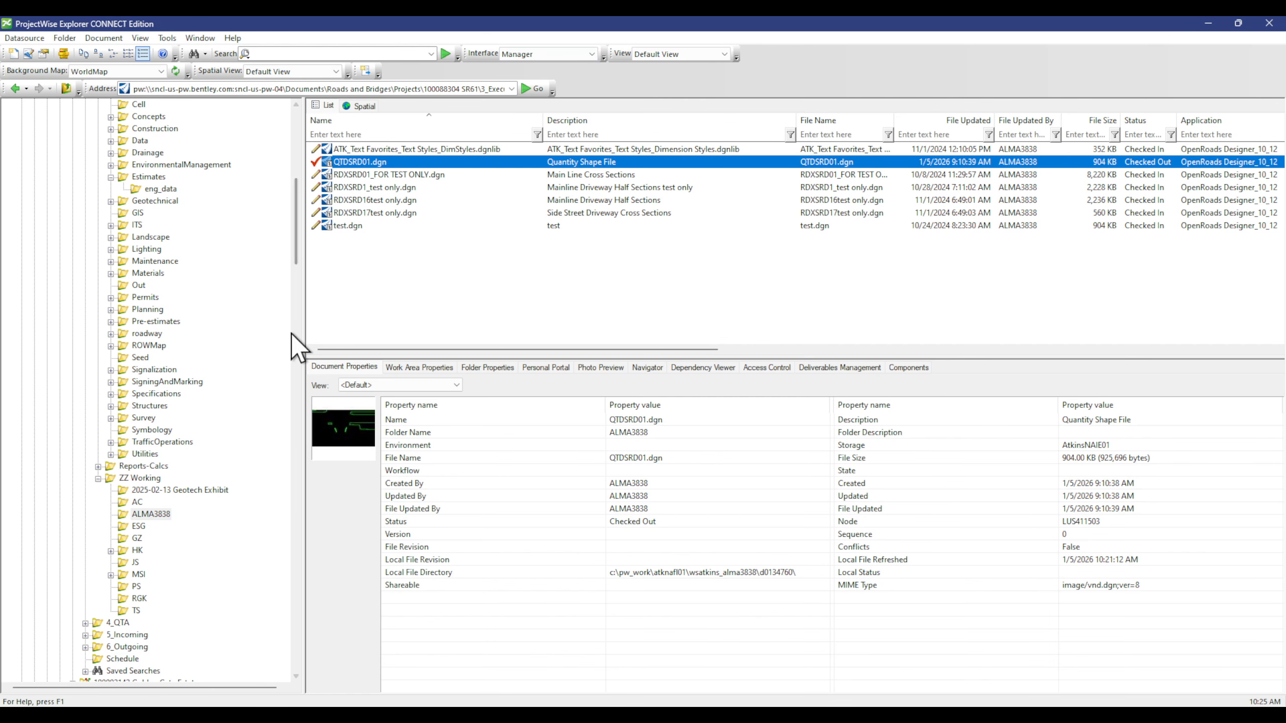
Step: Copy out EQRSignature.pdf from the Estimates folder
left_click_drag(297, 256, 297, 221)
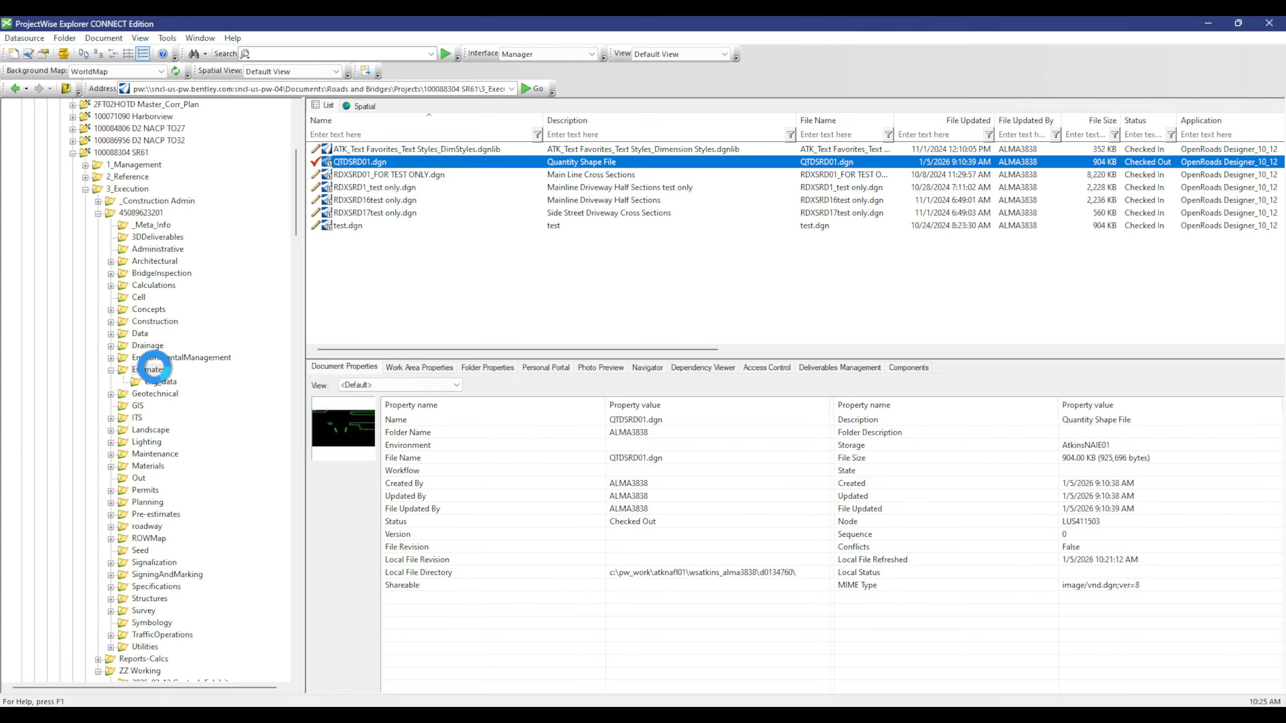
double_click(154, 369)
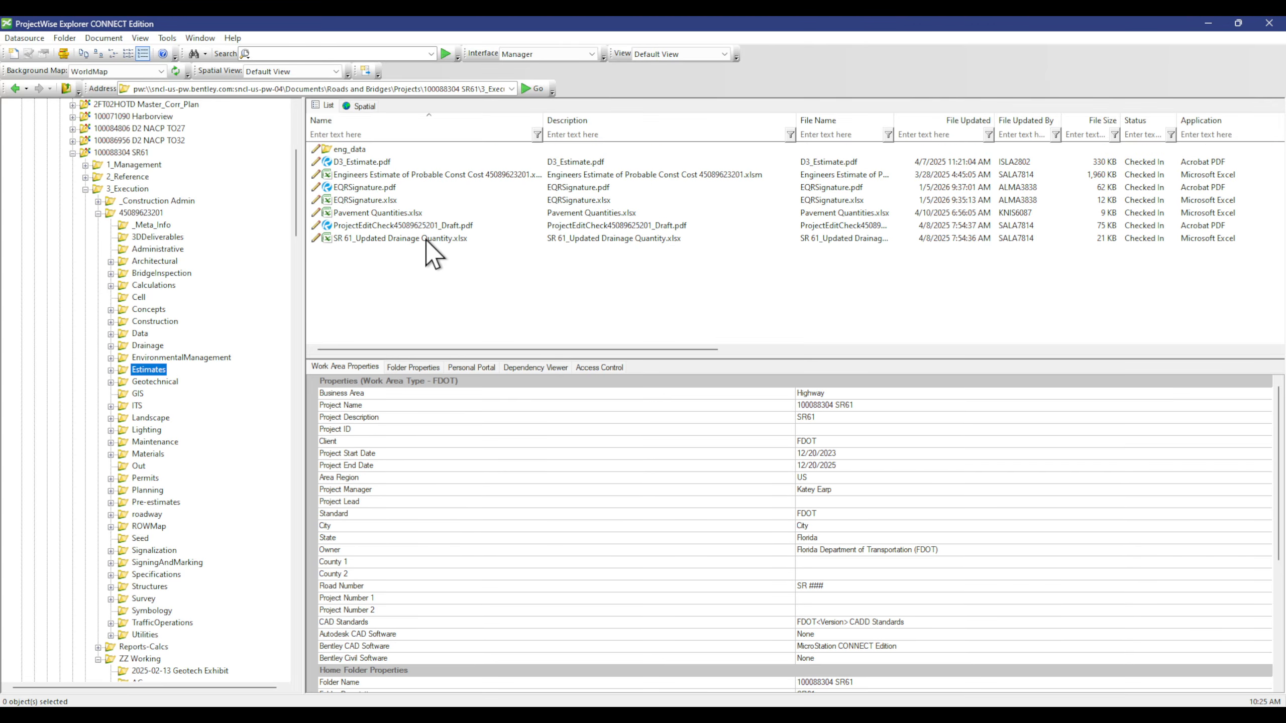
right_click(388, 189)
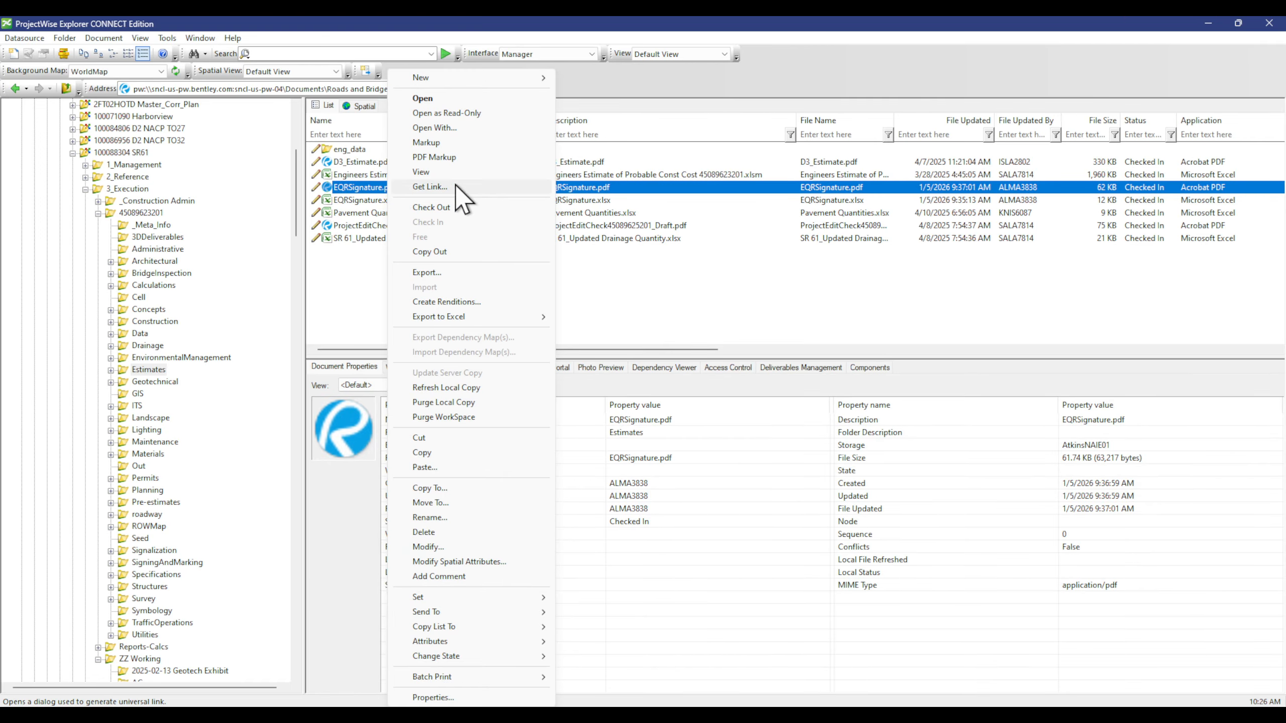
left_click(462, 252)
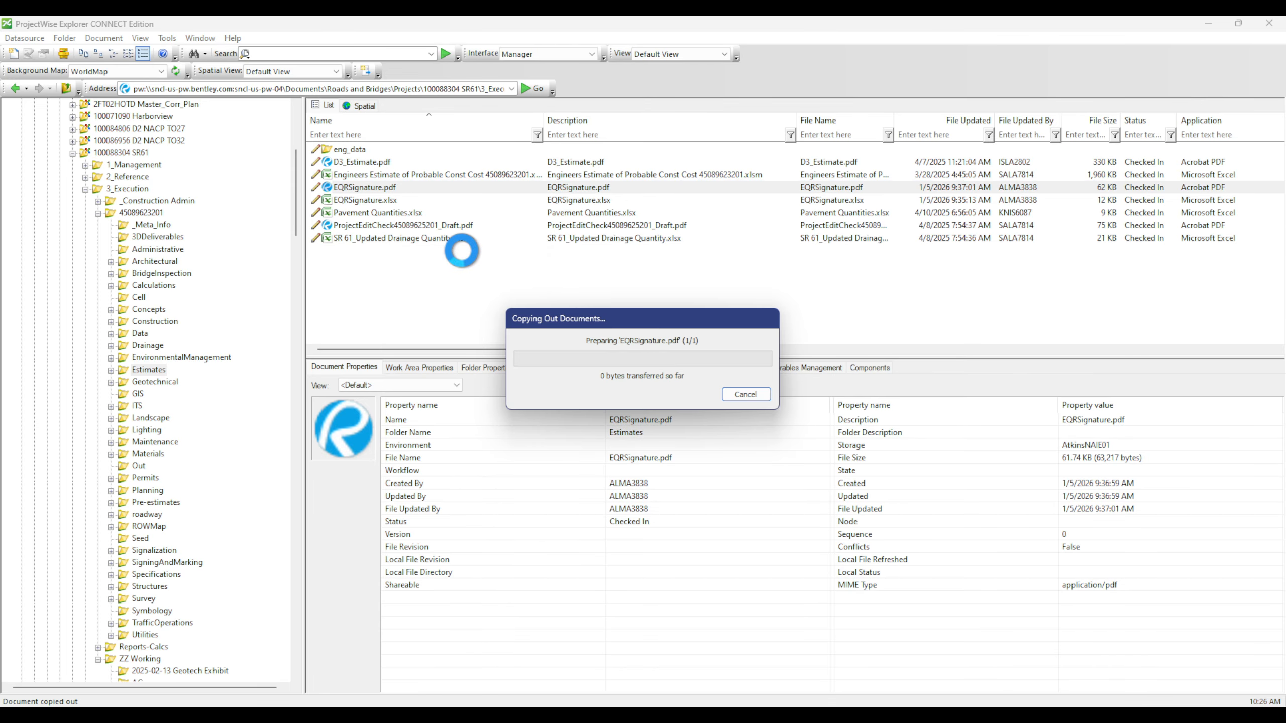
Step: Copy out FDOTProject.xlsm from the Symbology folder
left_click_drag(593, 349, 790, 349)
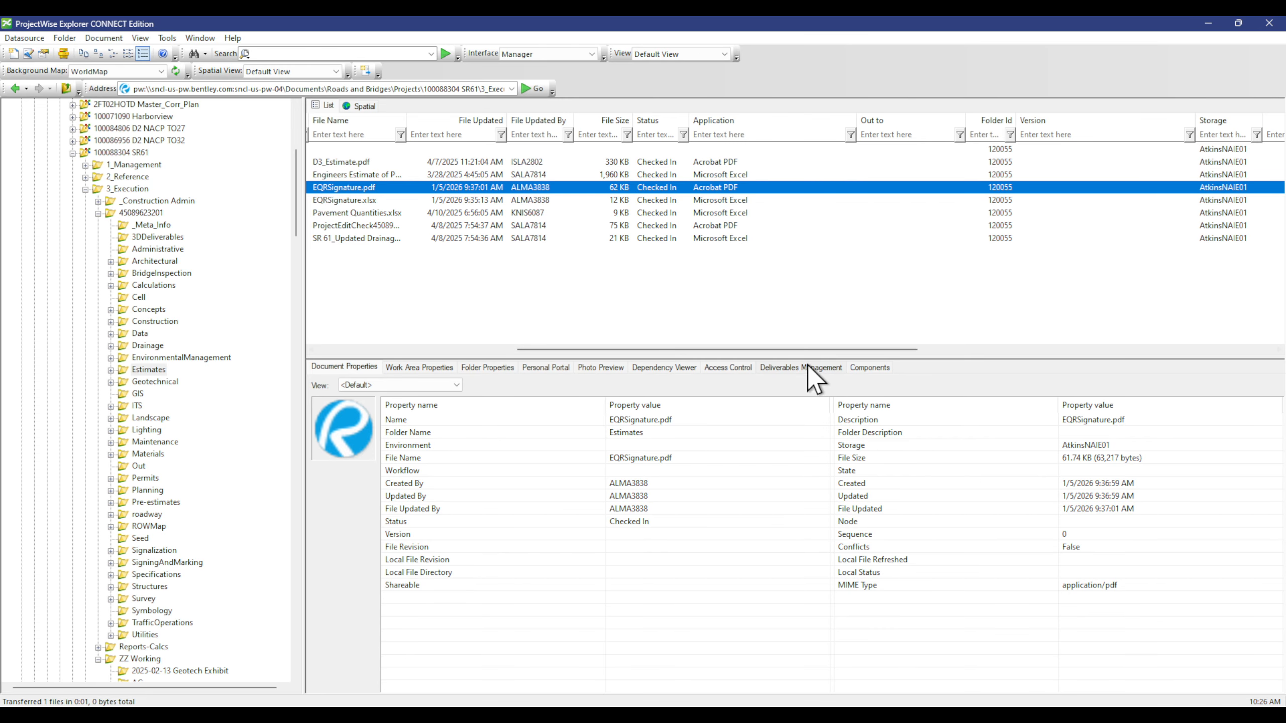
left_click_drag(797, 350, 134, 442)
scroll(169, 462, "down", 6)
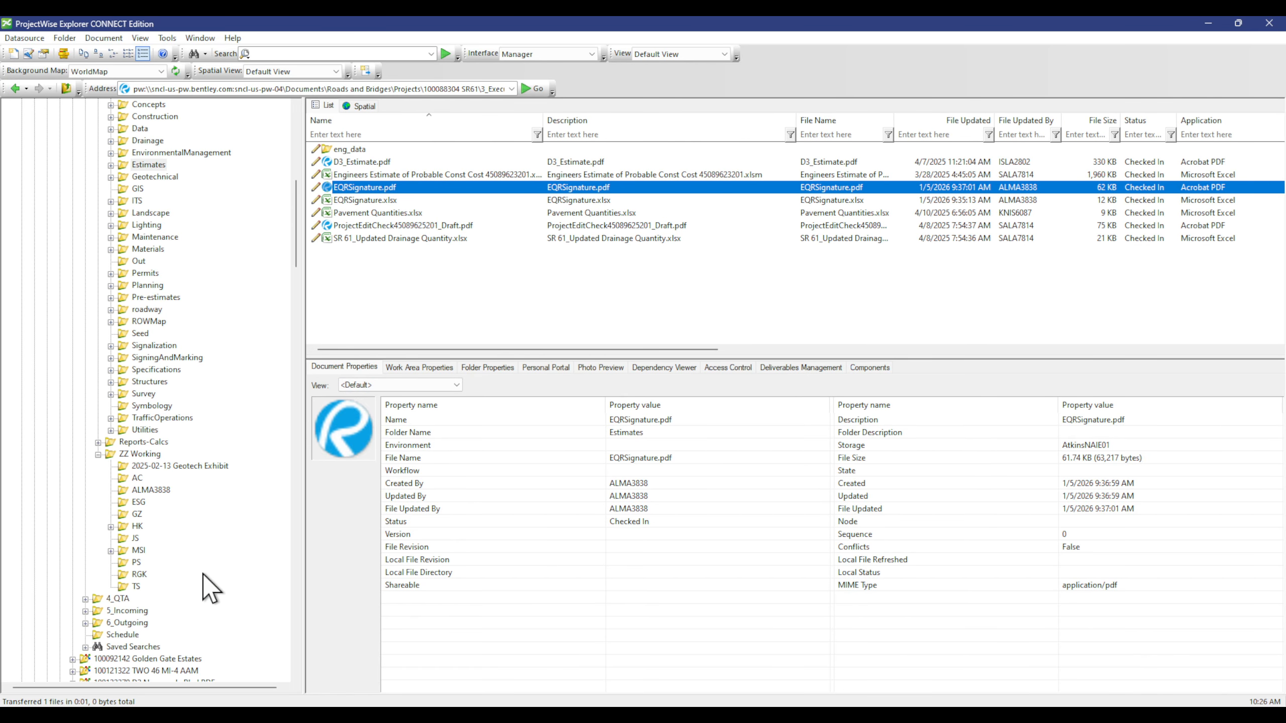
left_click(154, 404)
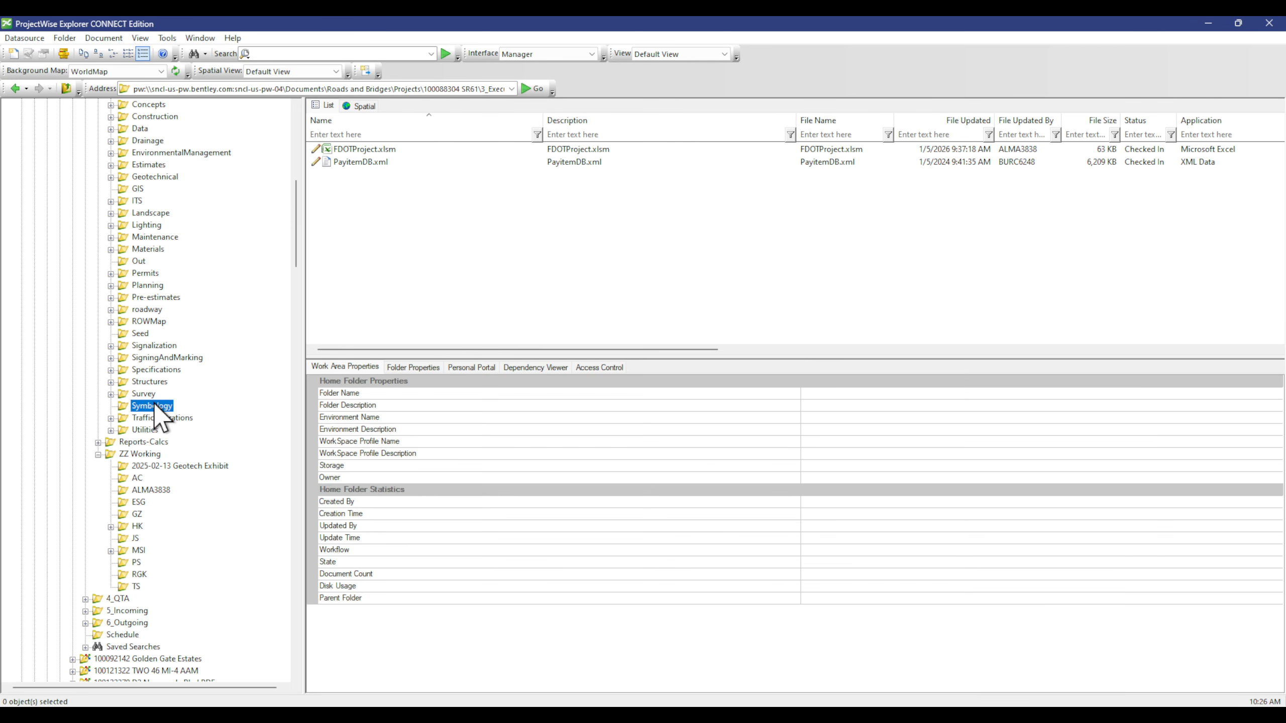
left_click(418, 149)
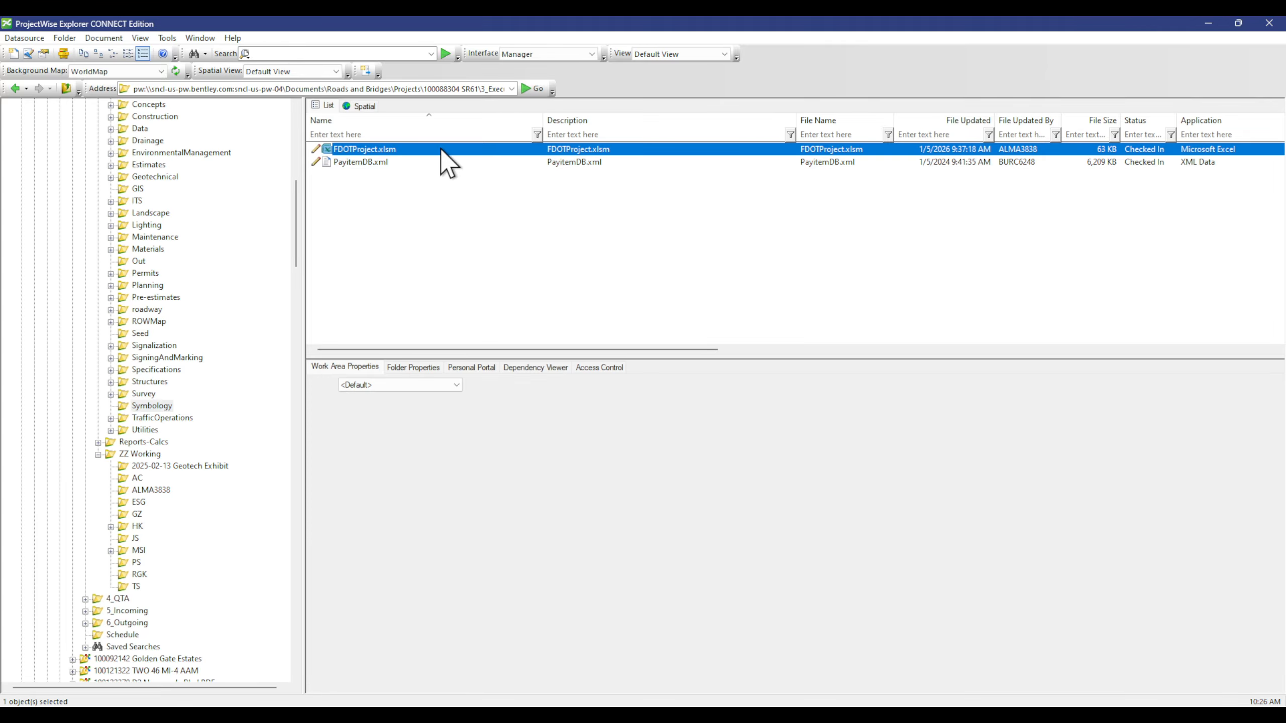
right_click(440, 149)
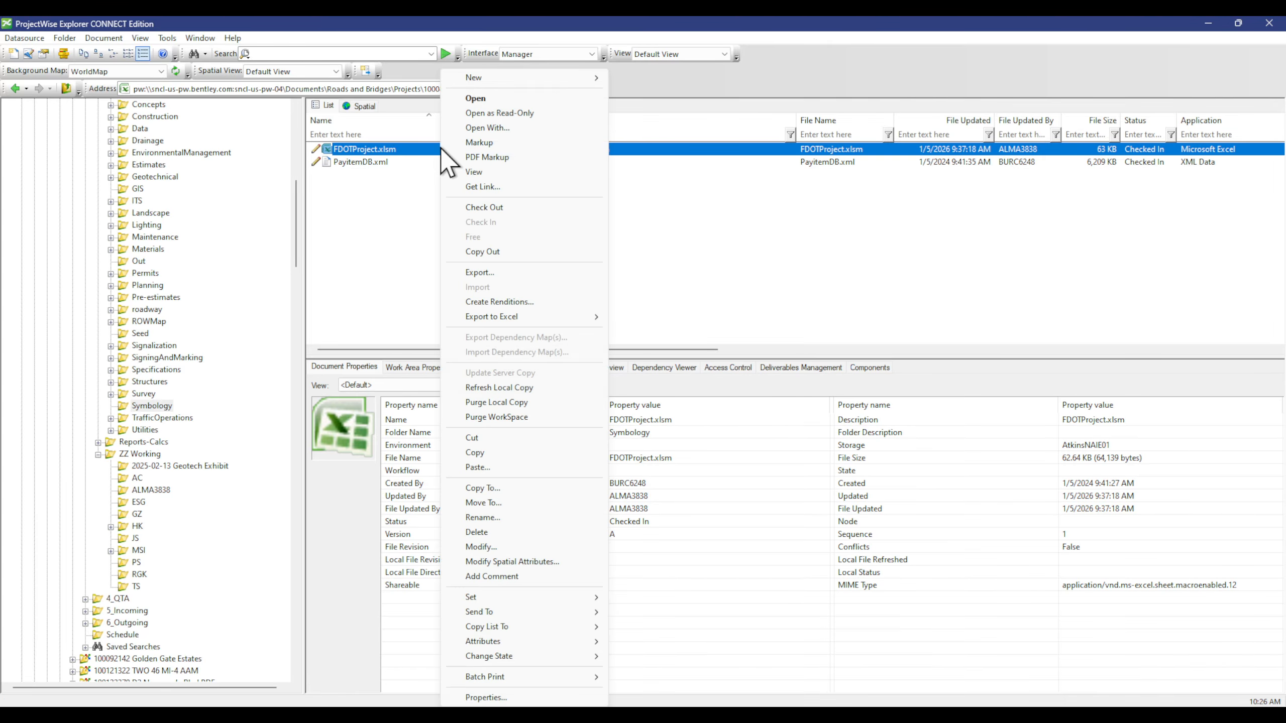
left_click(527, 251)
Step: Minimize ProjectWise Explorer to return to OpenRoads Designer
left_click_drag(694, 348, 1021, 349)
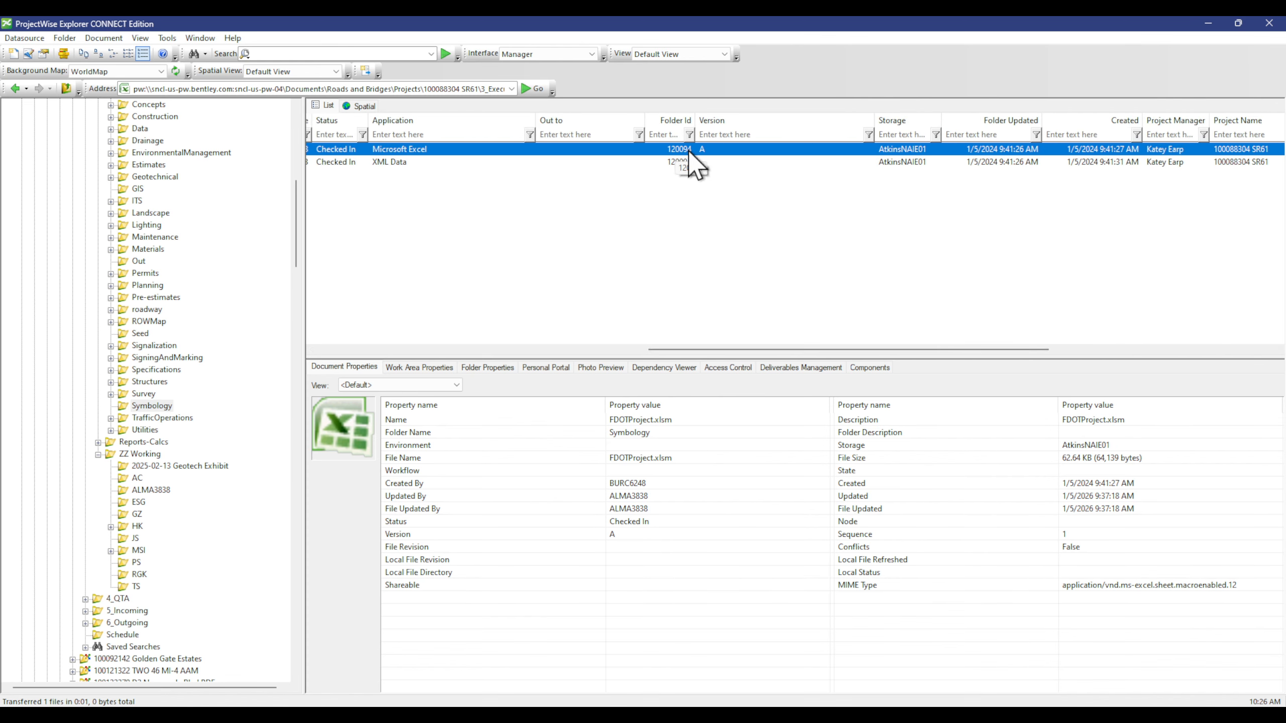
left_click_drag(727, 348, 481, 349)
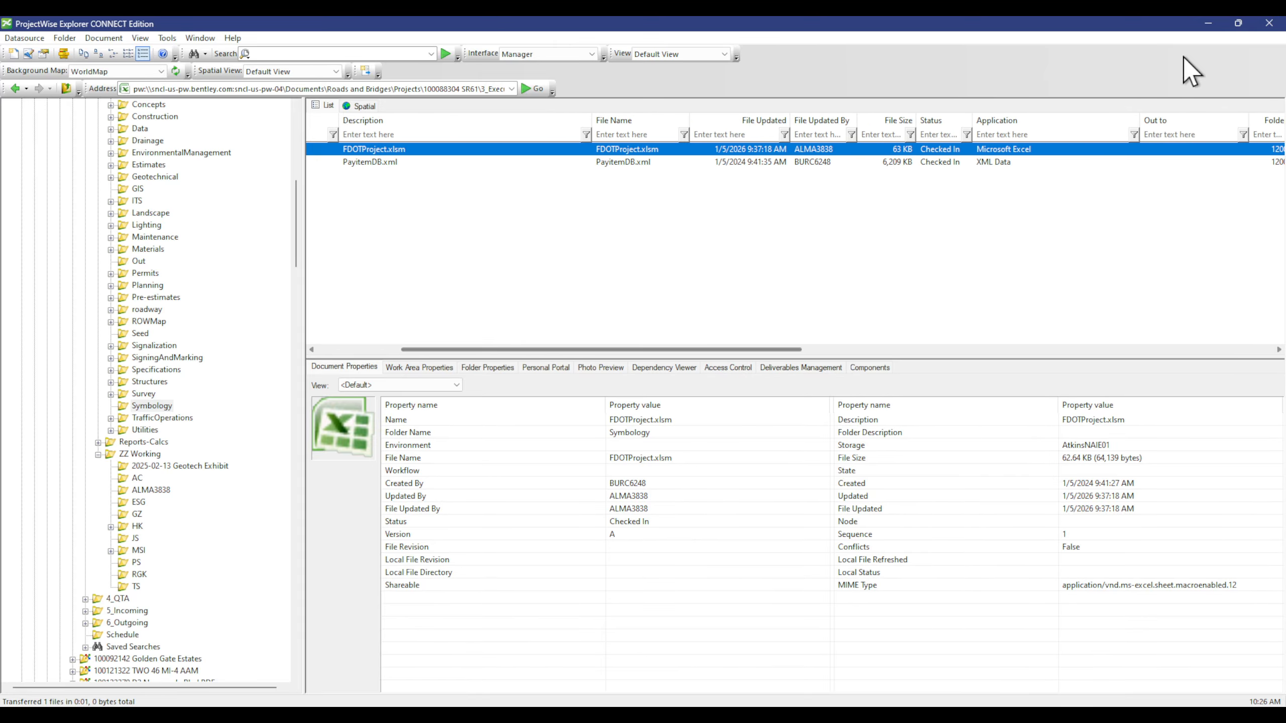
left_click(1208, 23)
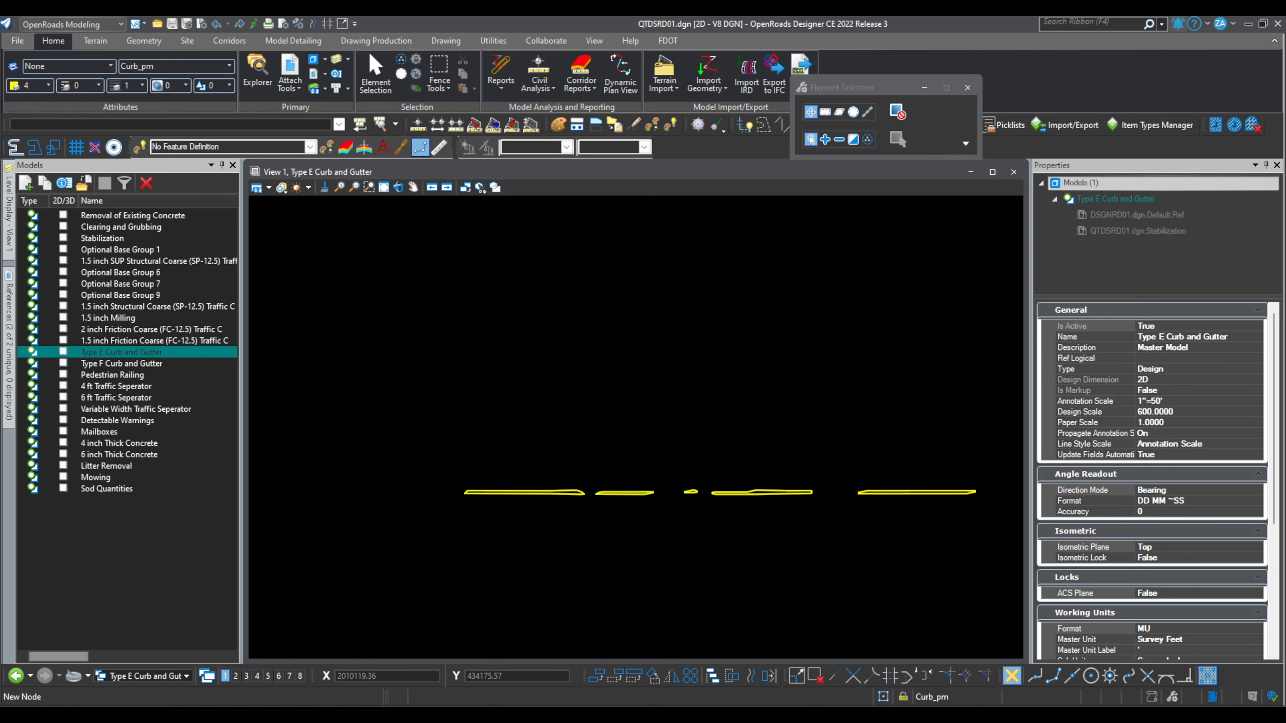
Step: Open File Explorer and browse to the C:\pw_work folder
key("super+e")
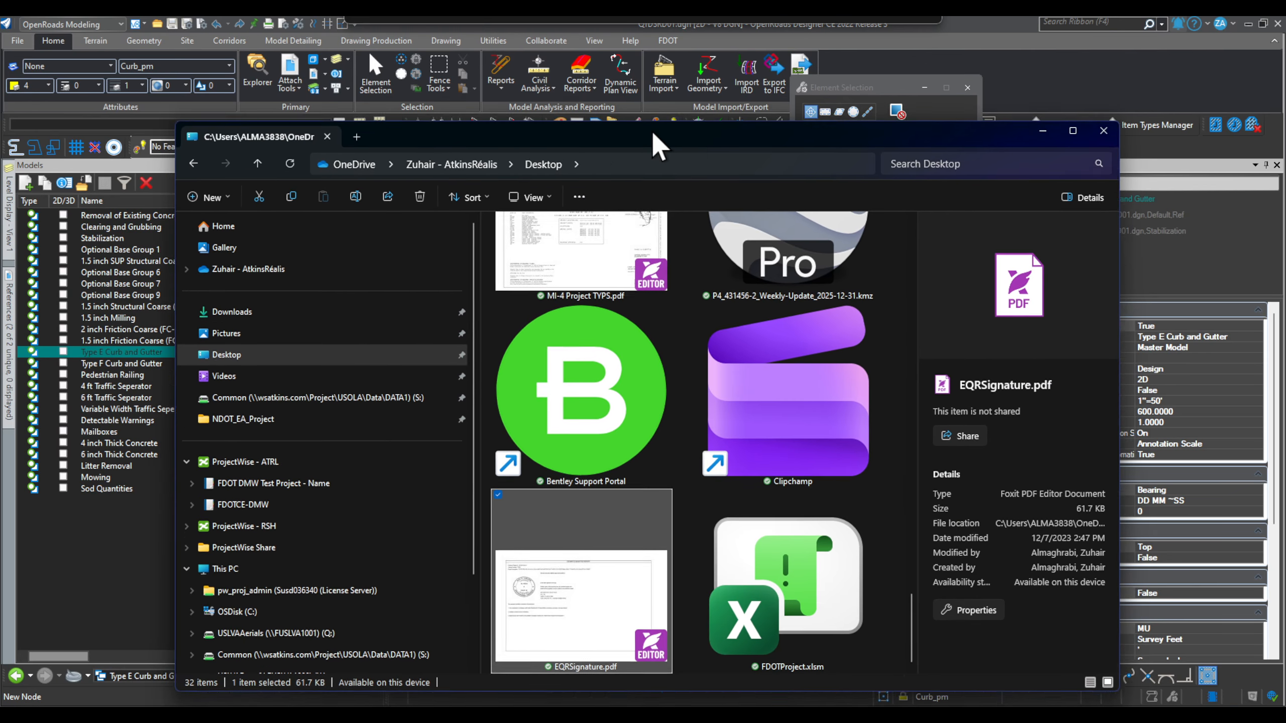
left_click(284, 600)
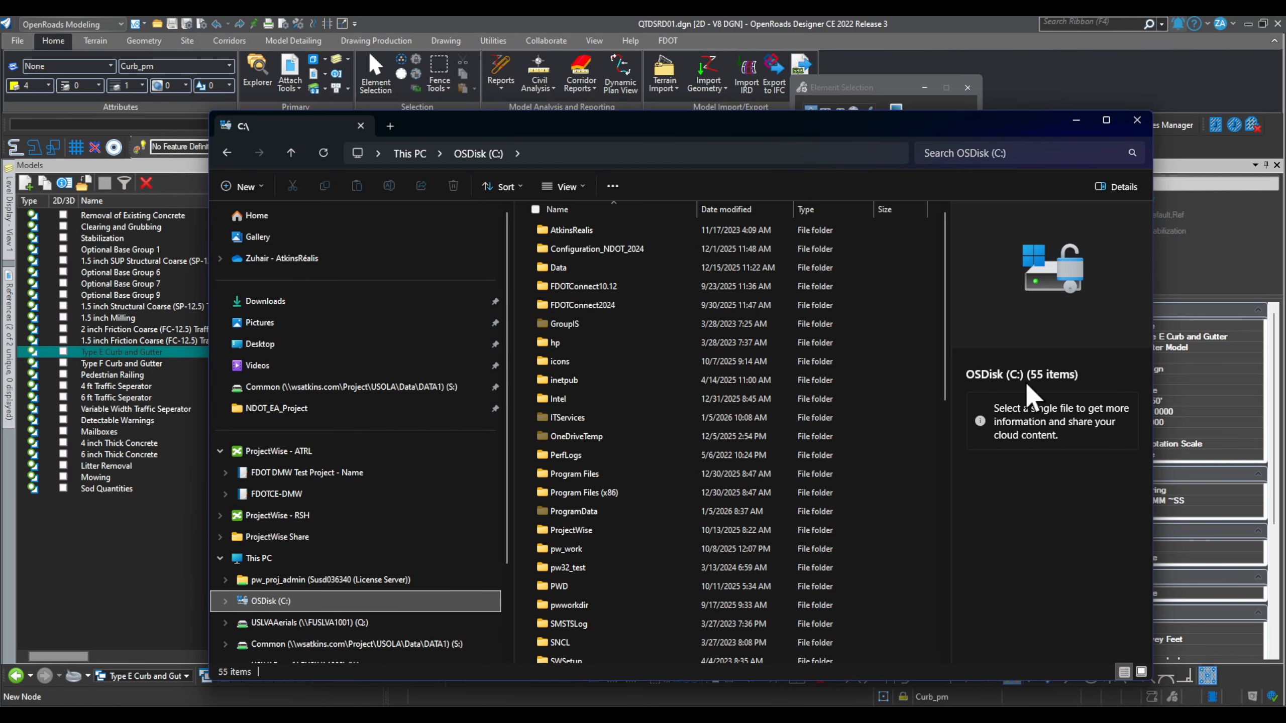
scroll(605, 527, "down", 1)
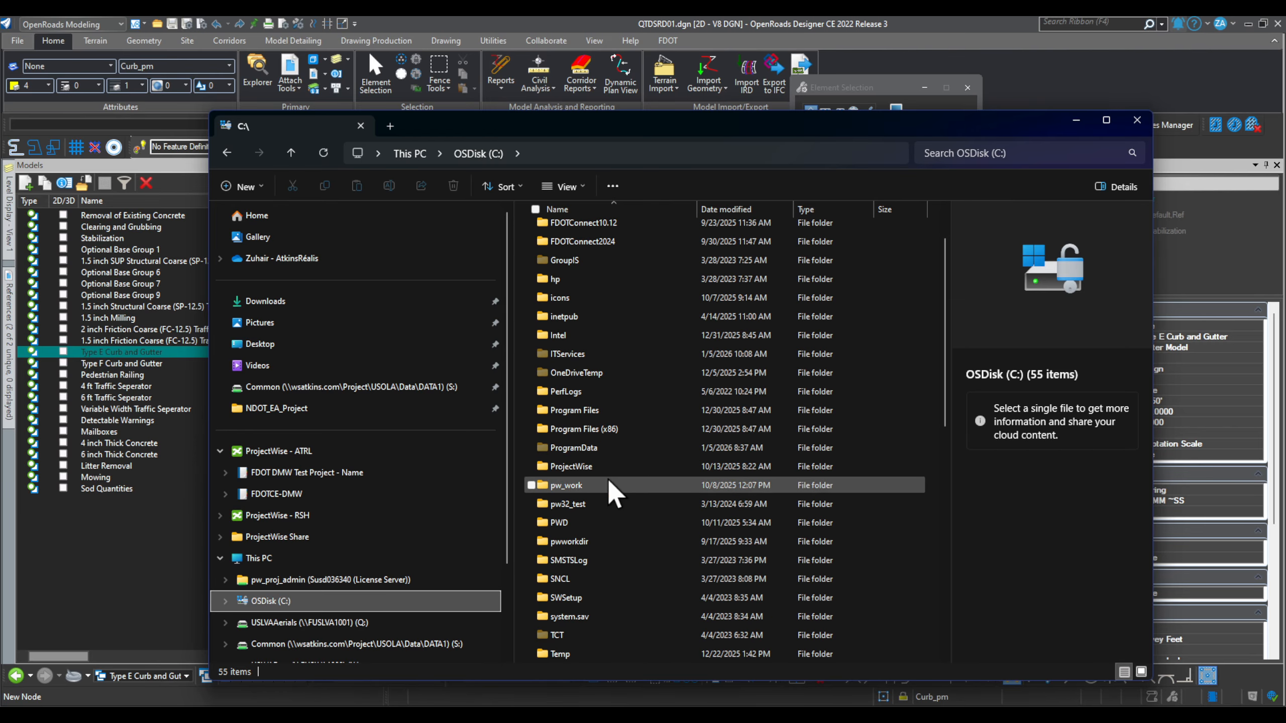
double_click(609, 487)
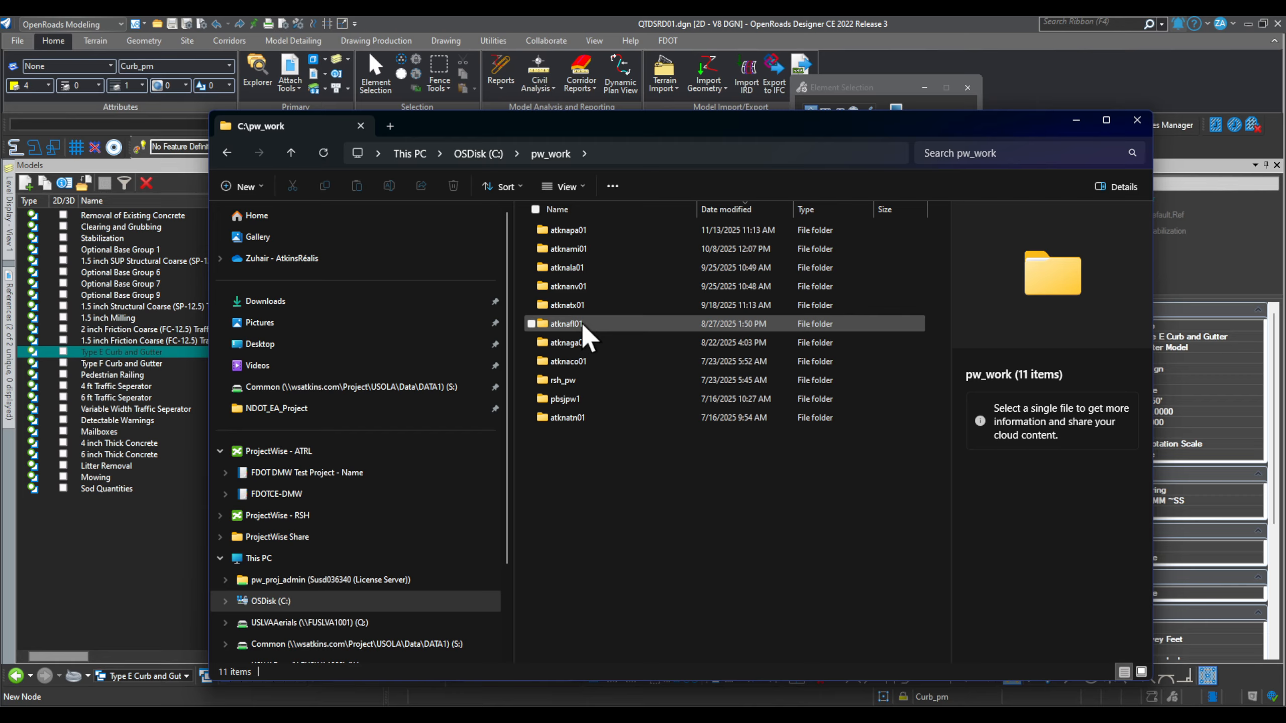
mouse_move(583, 335)
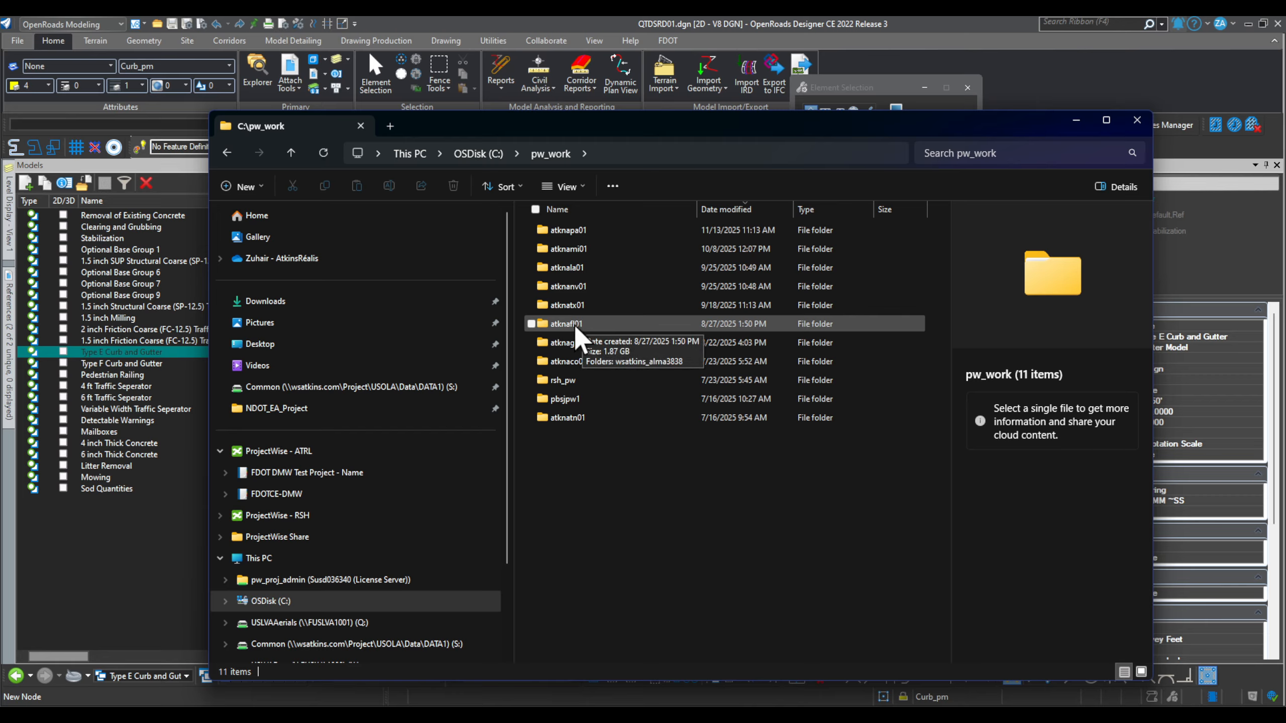
Step: Glance back at ProjectWise, then open the atknafl01\wsatkins_alma3838 working folder in File Explorer
key("alt+Tab")
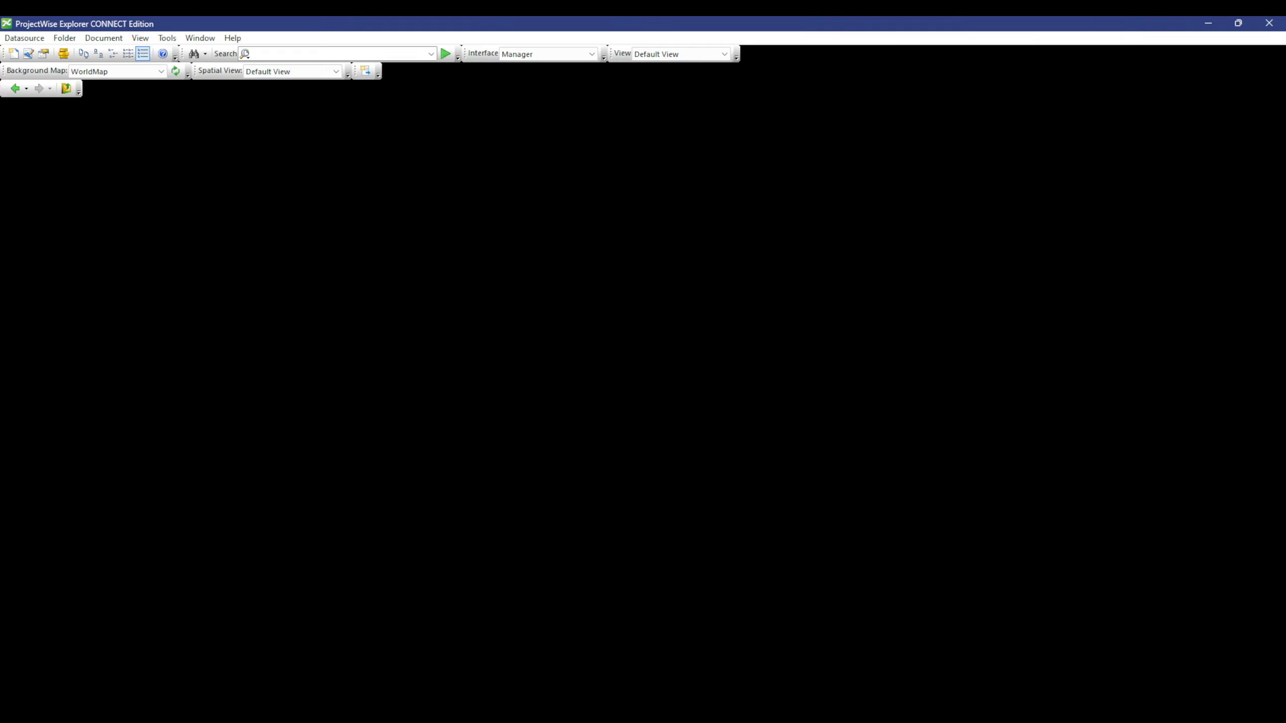
scroll(119, 456, "up", 3)
scroll(121, 467, "up", 10)
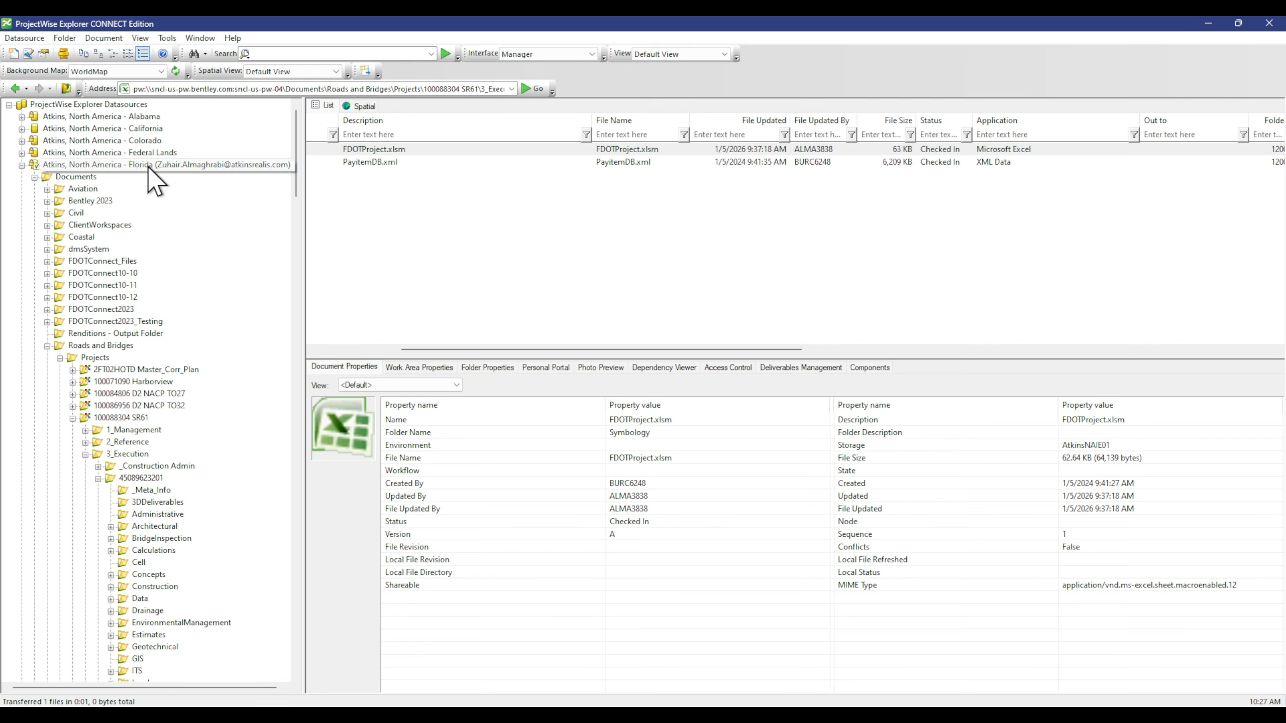
left_click(1208, 23)
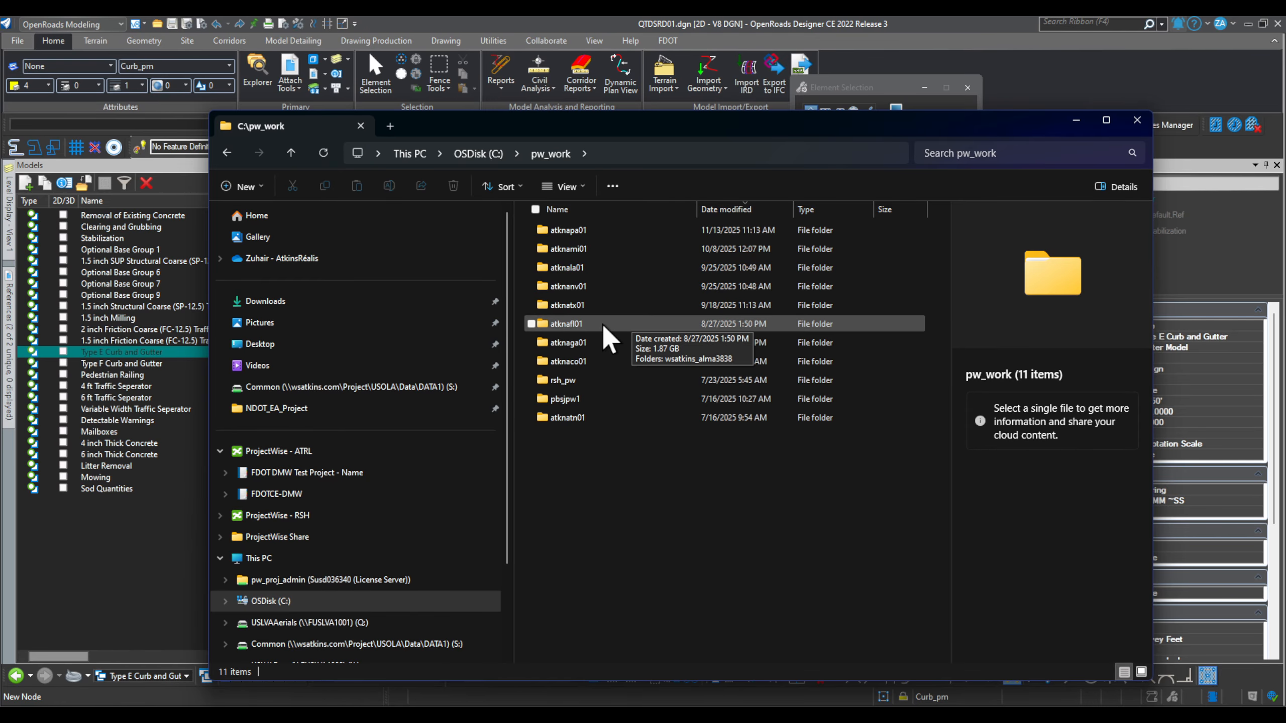
double_click(628, 324)
double_click(615, 234)
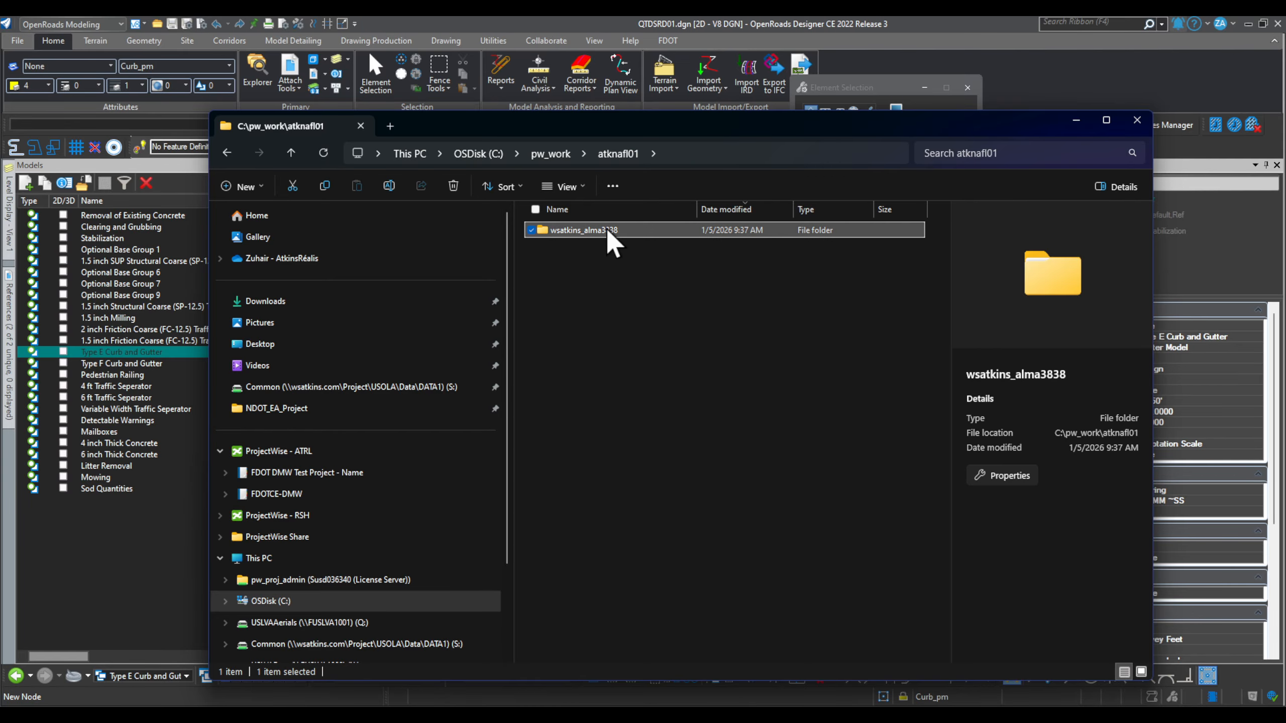
left_click_drag(894, 124, 651, 88)
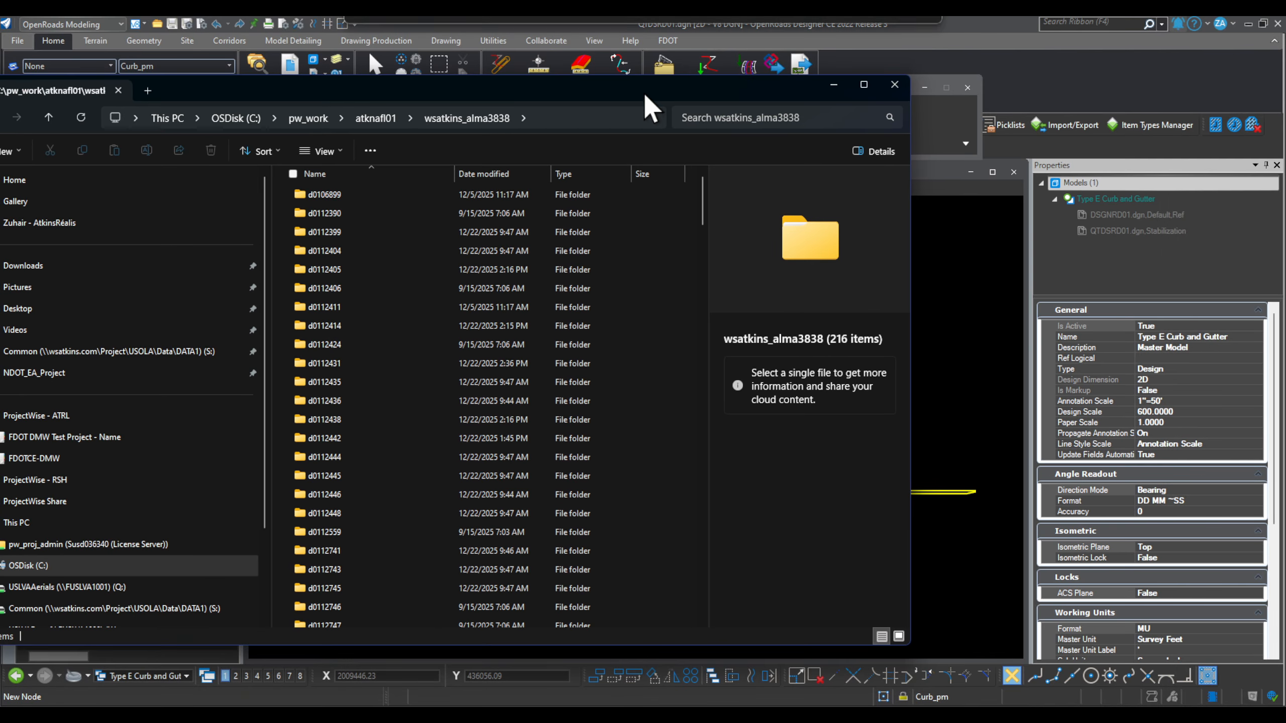
scroll(364, 557, "down", 8)
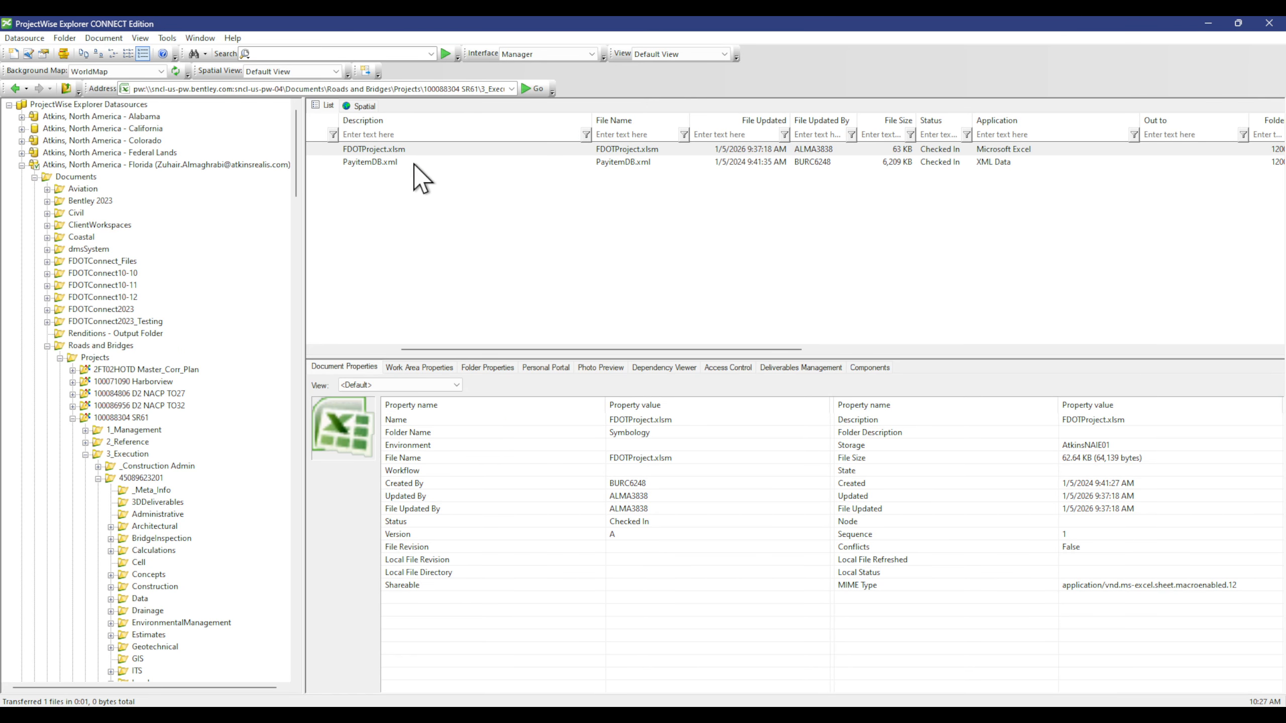
left_click_drag(597, 350, 717, 346)
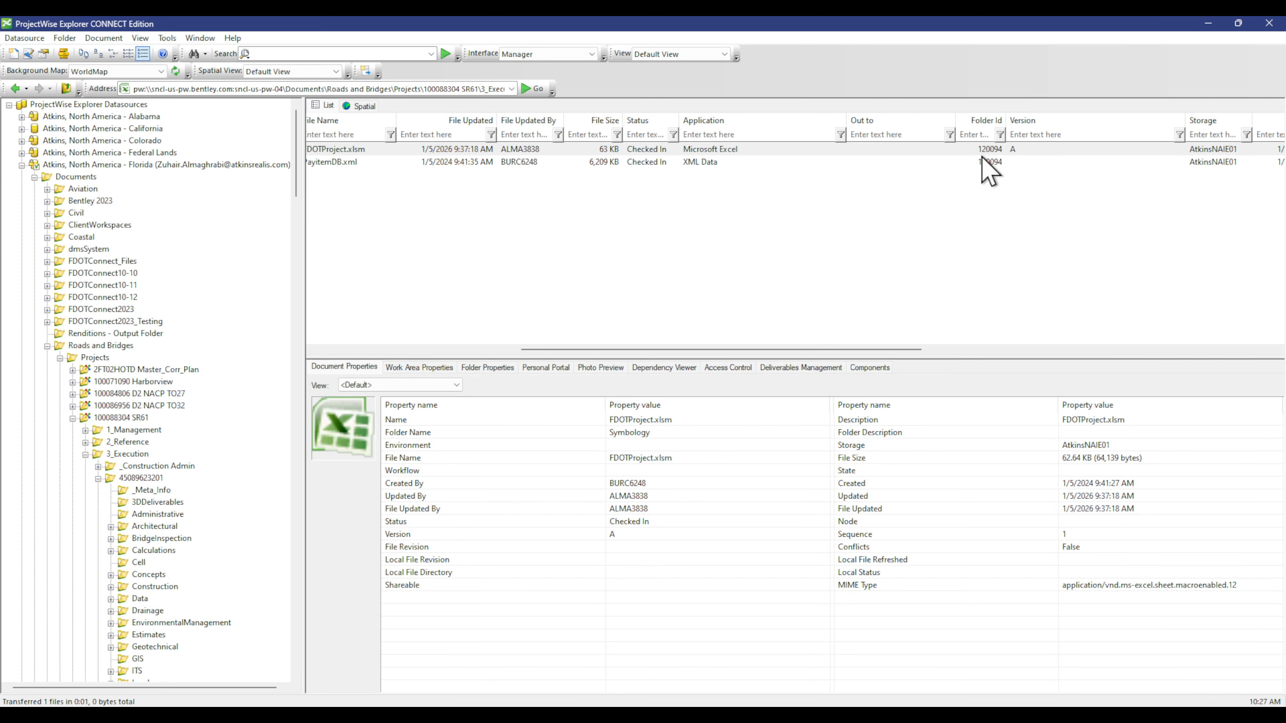
Step: Open folder d0120094 to check FDOTProject.xlsm and PayitemDB.xml, then return to ProjectWise Explorer
left_click(1209, 23)
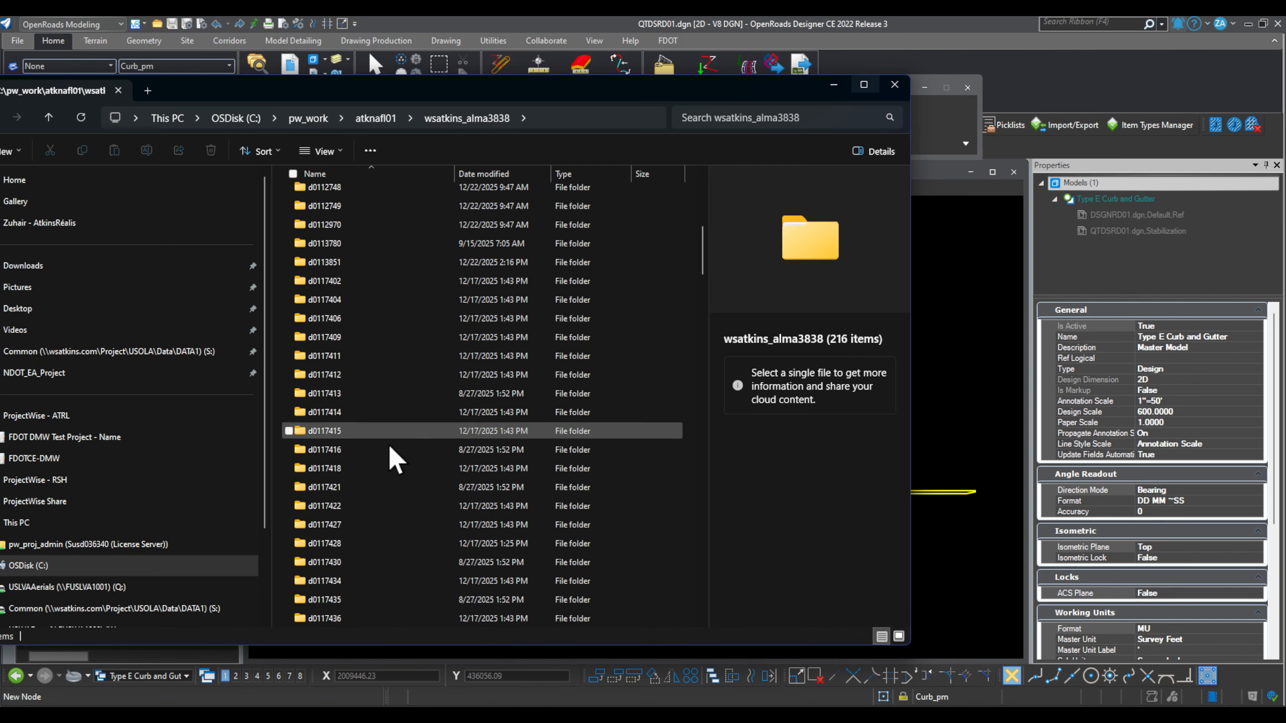
scroll(365, 532, "down", 8)
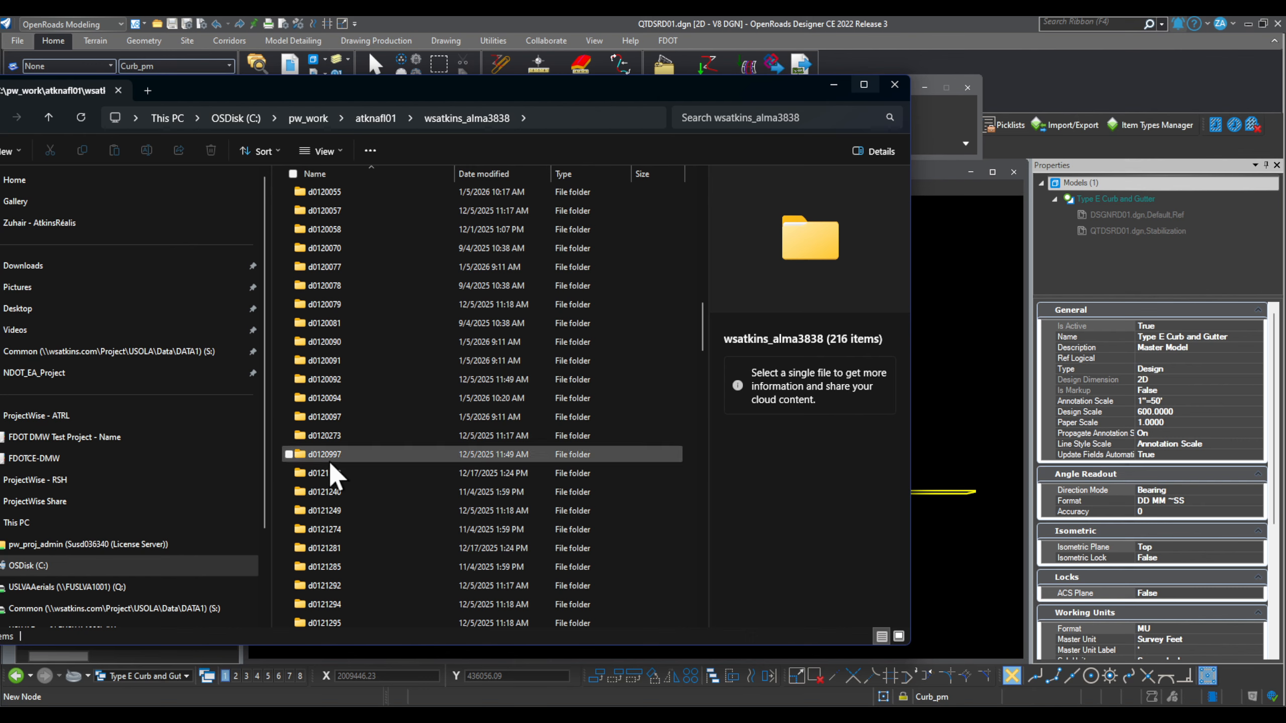
scroll(341, 410, "down", 1)
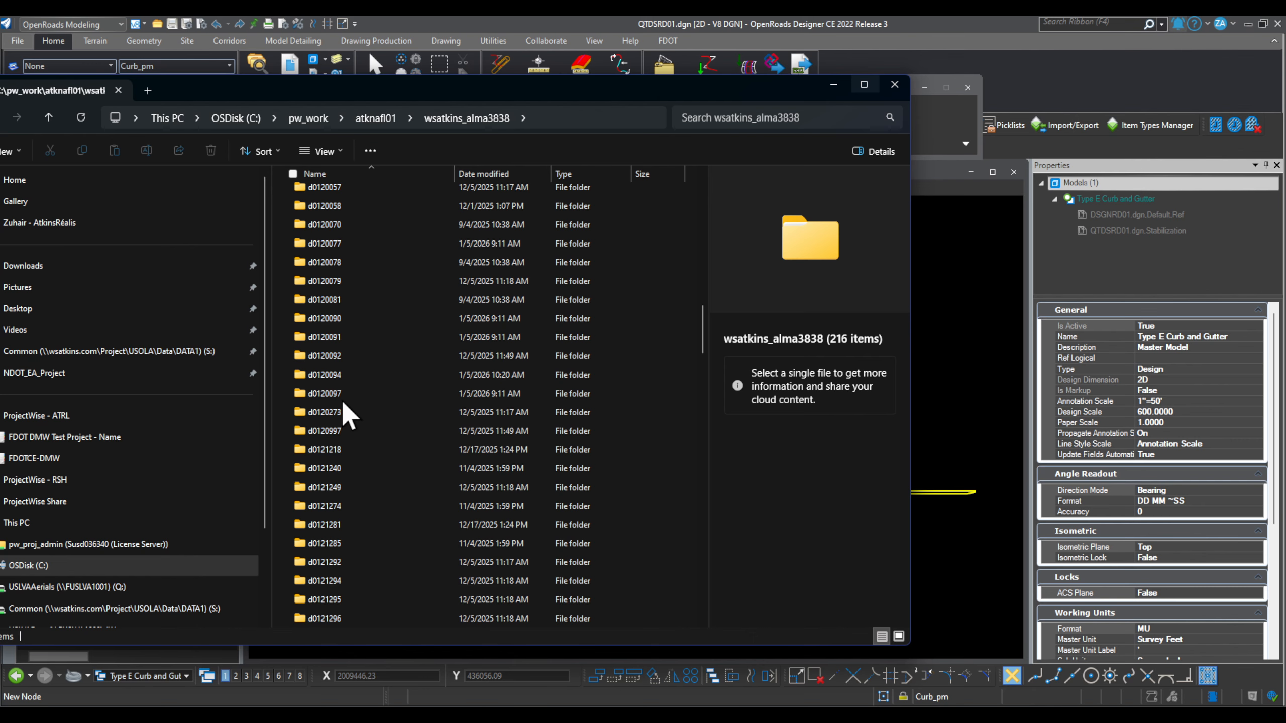
double_click(398, 373)
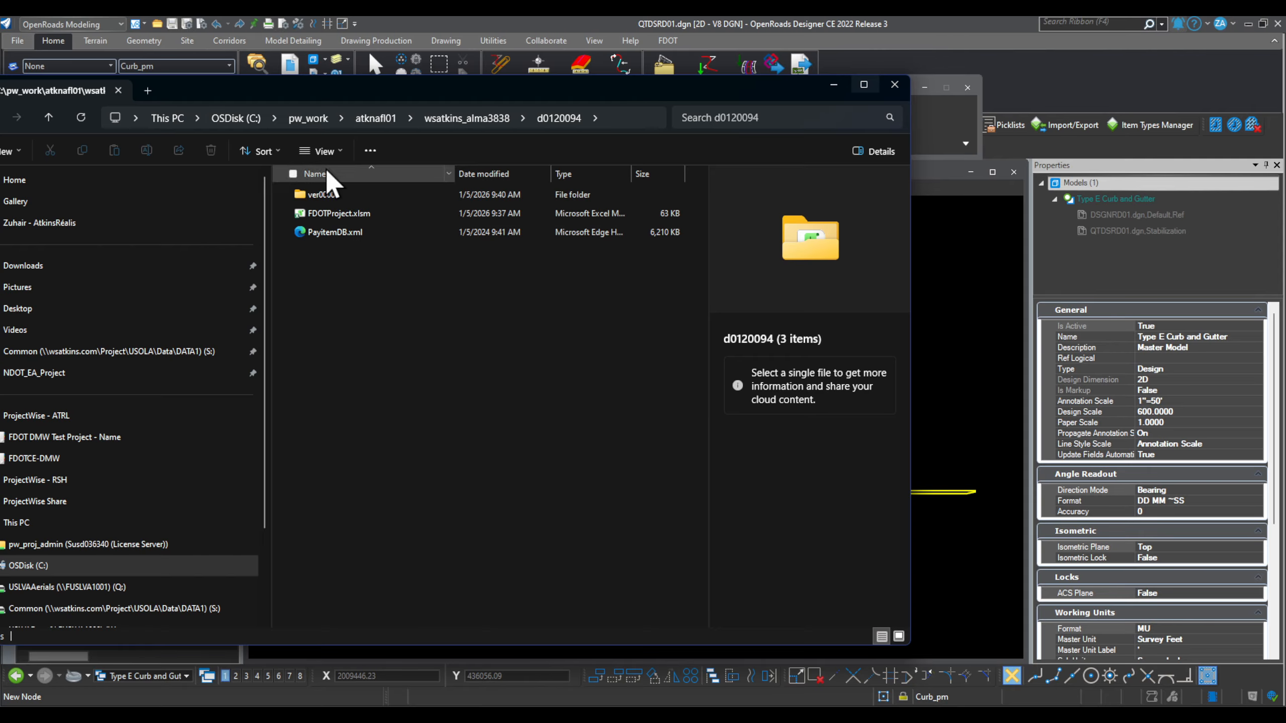
left_click_drag(350, 97, 540, 93)
left_click(237, 115)
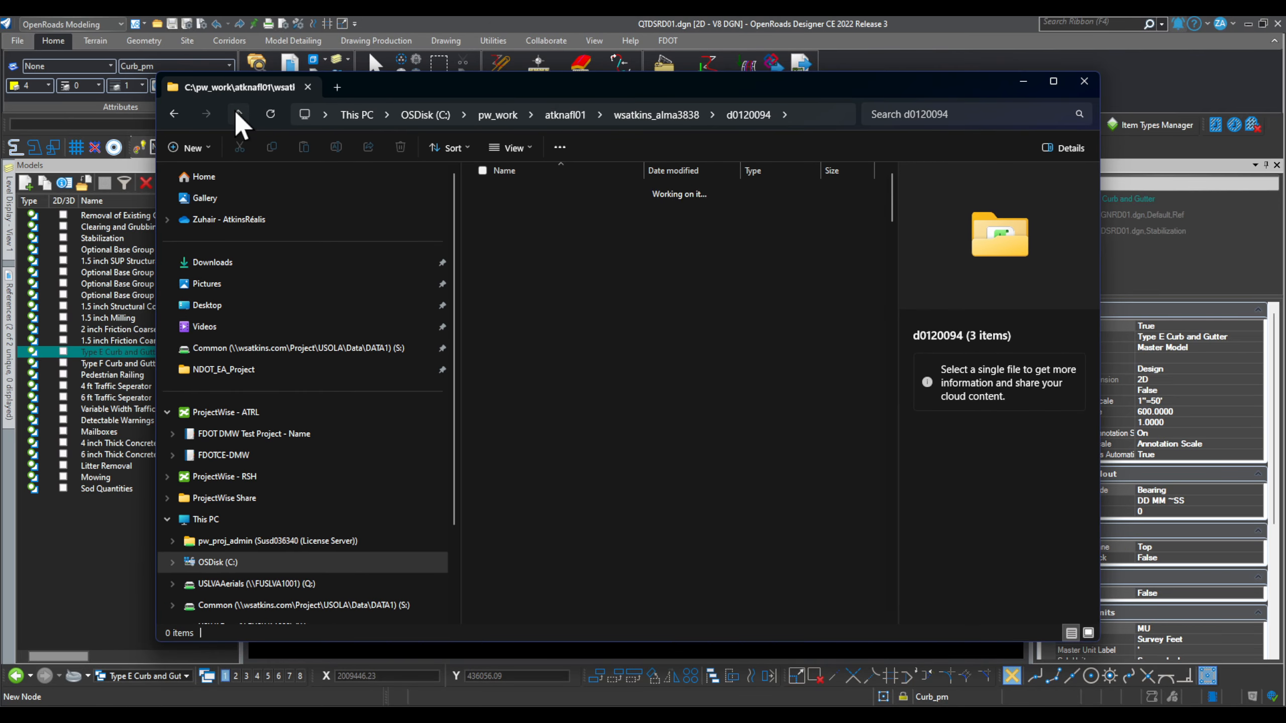
left_click(850, 713)
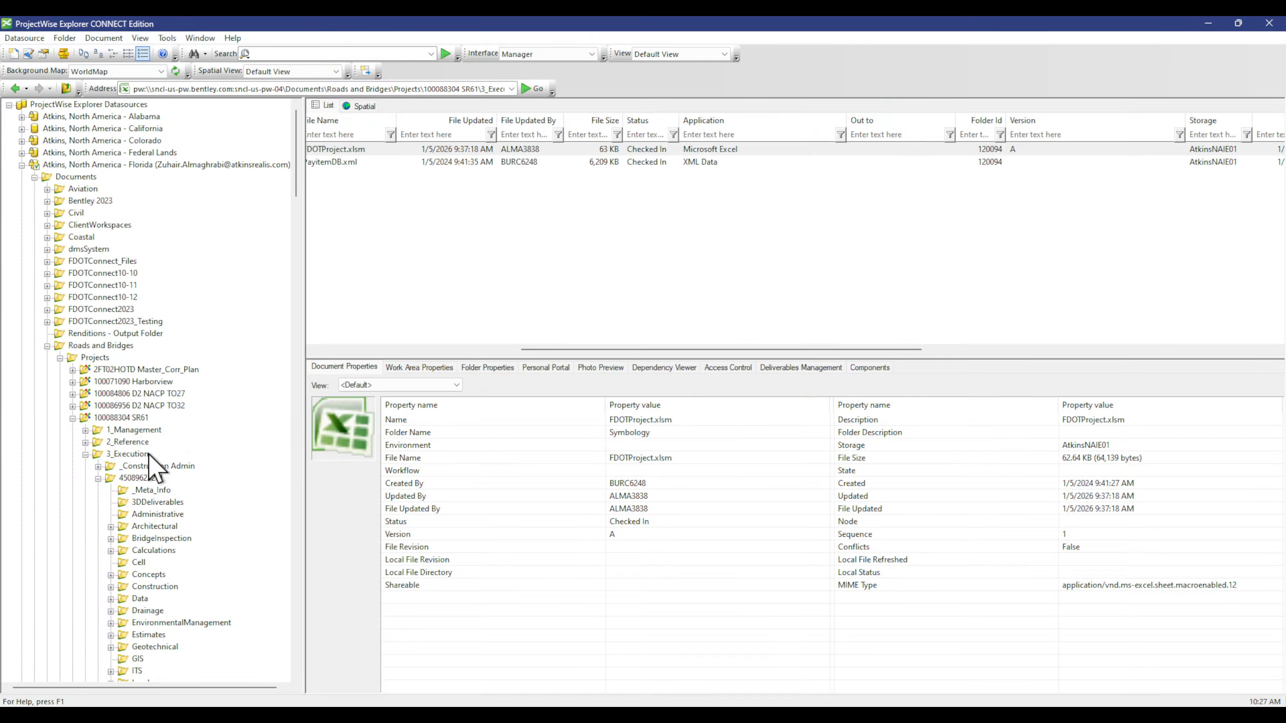
scroll(172, 595, "down", 2)
Step: Read the Estimates folder's Folder Id 120055 from EQRSignature.pdf in ProjectWise
left_click(150, 549)
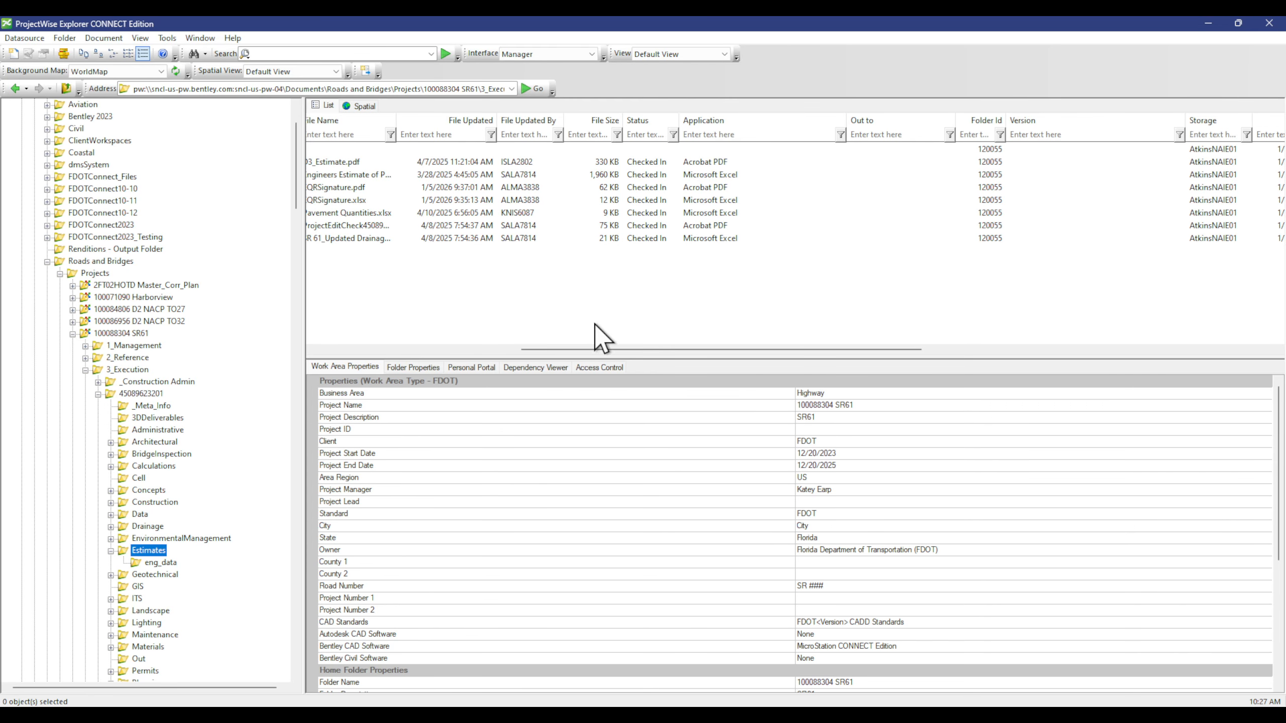
left_click_drag(602, 349, 370, 350)
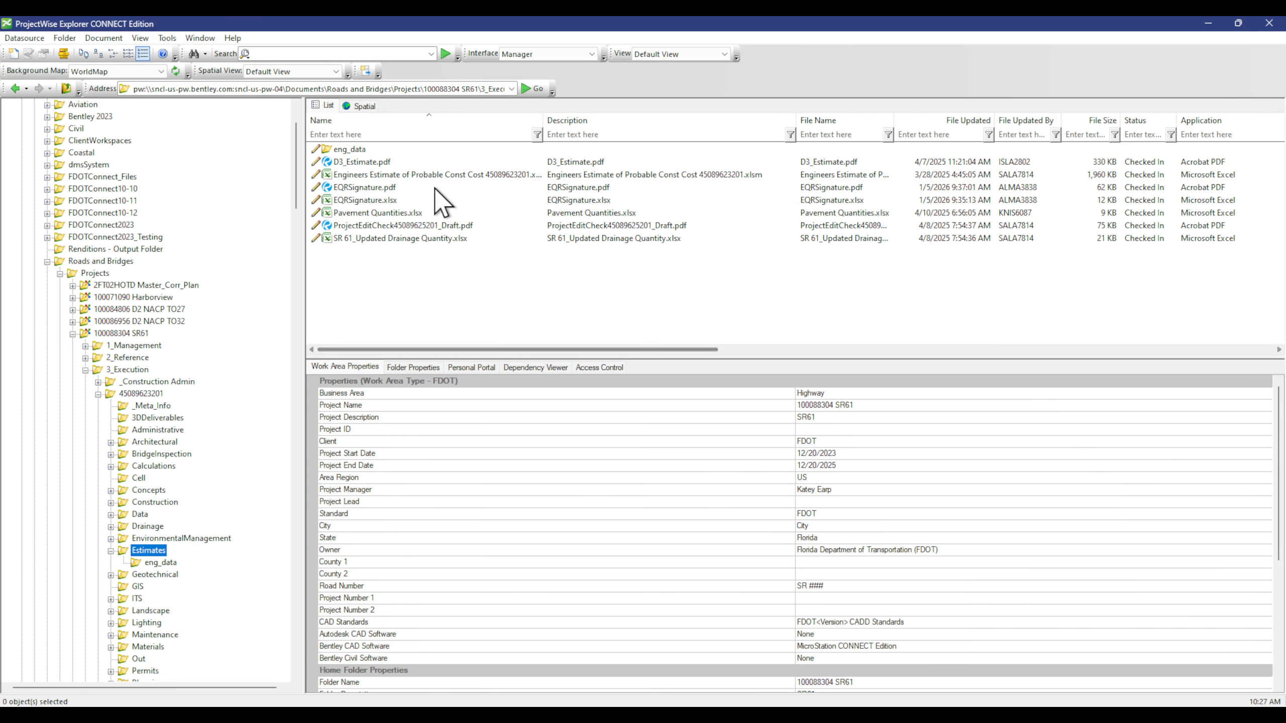
left_click(393, 186)
left_click_drag(599, 349, 943, 351)
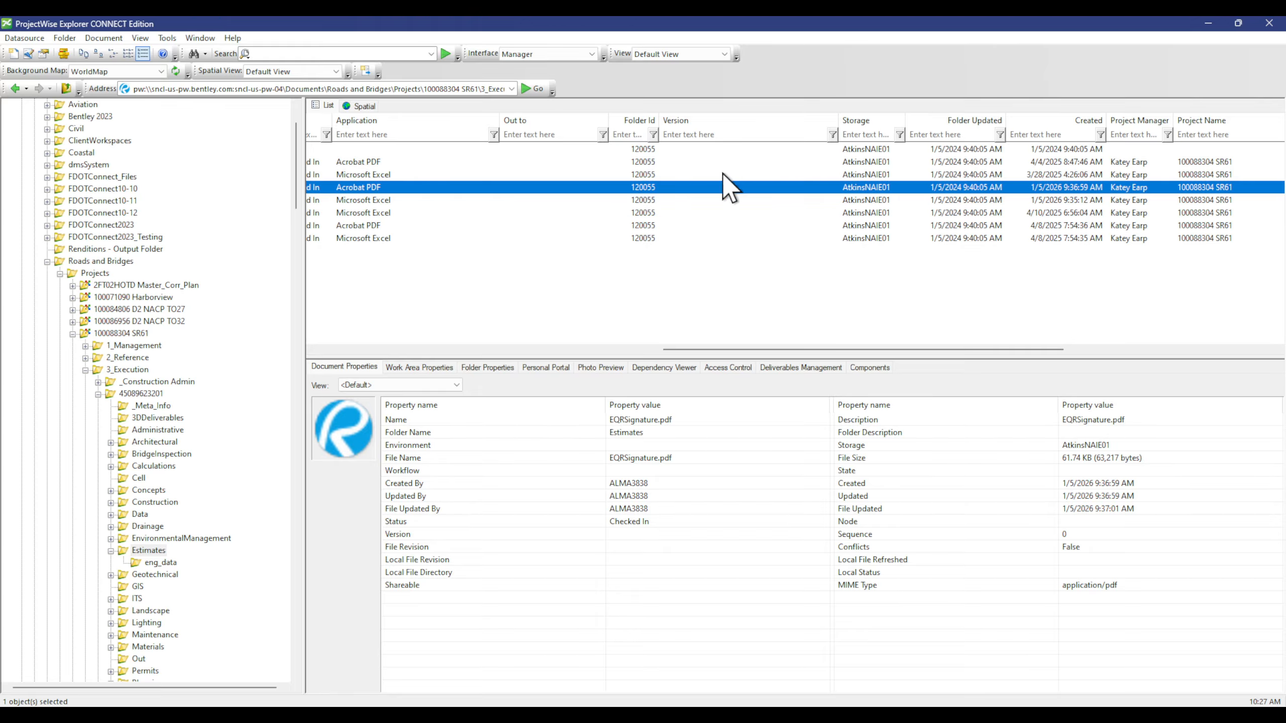
Step: Open the matching local folder d0120055, then close File Explorer
left_click(1209, 23)
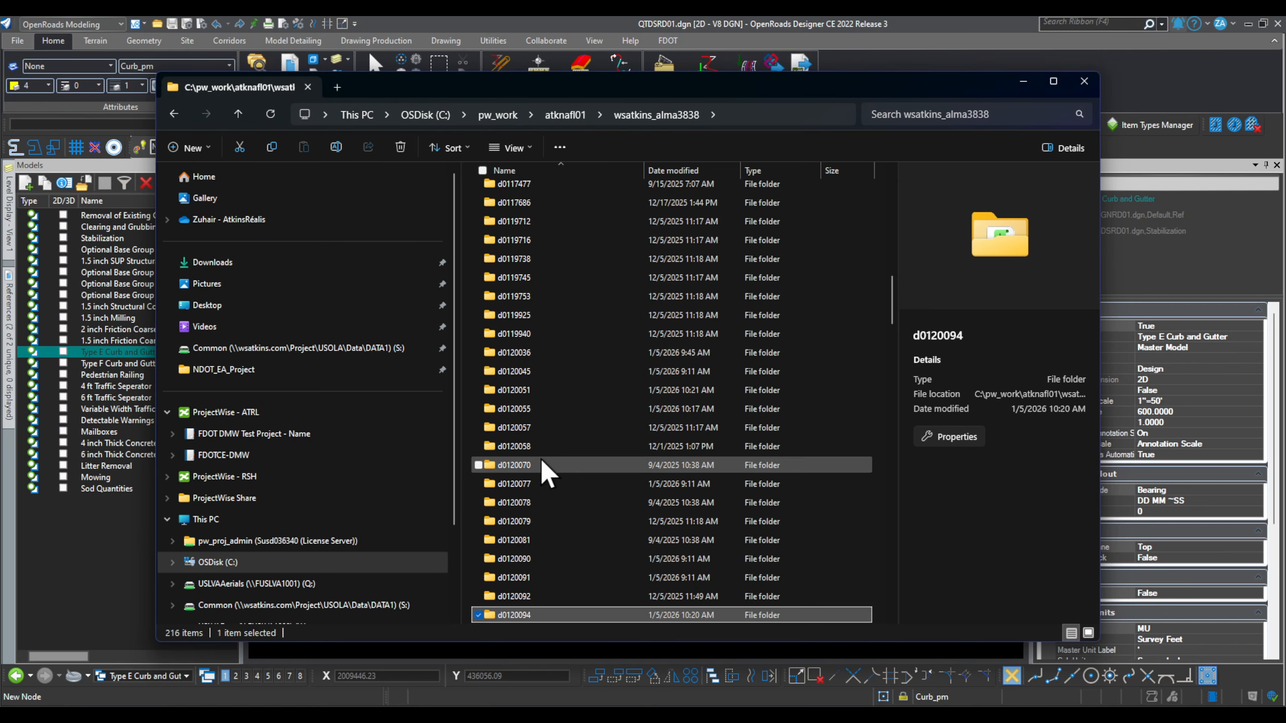
double_click(535, 409)
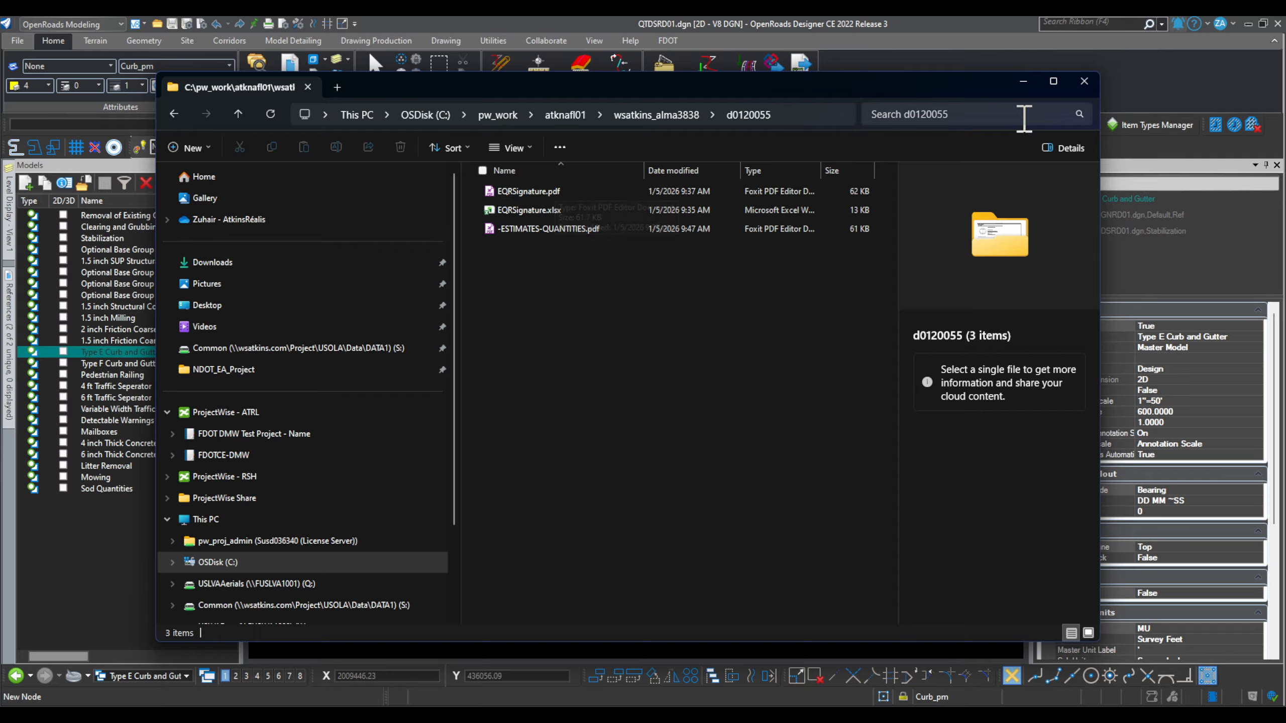
left_click(1084, 81)
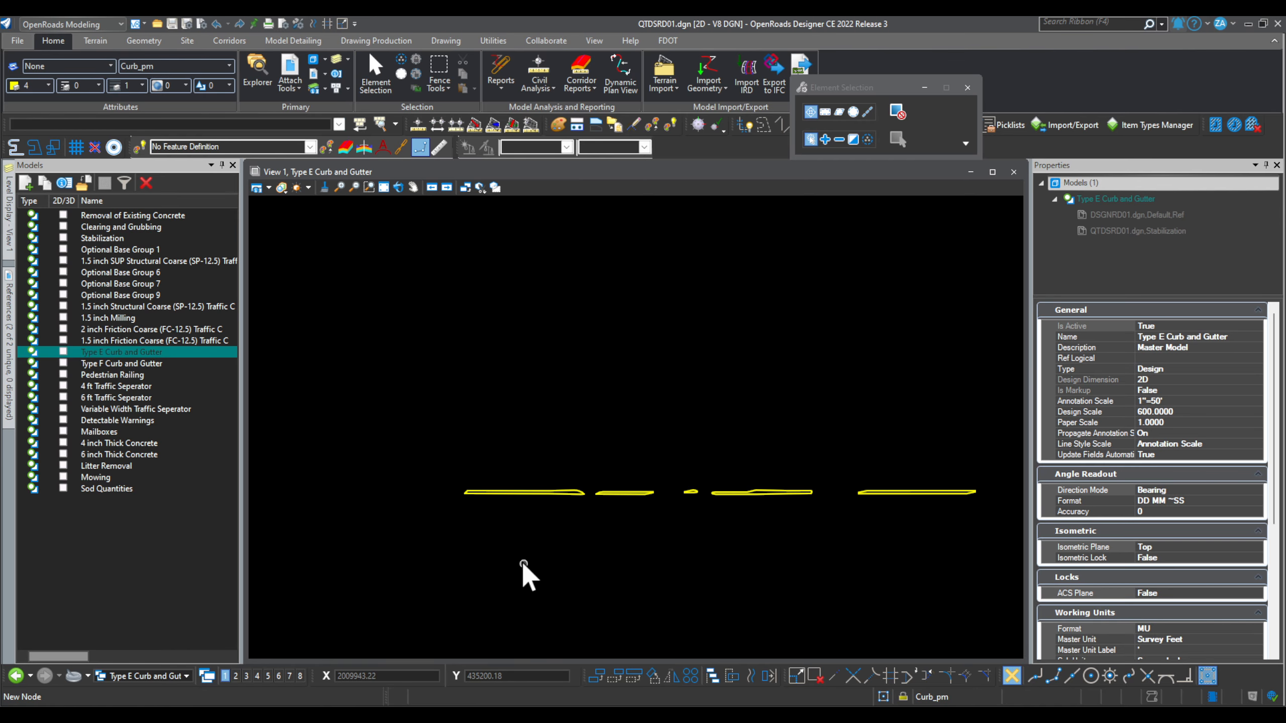
Step: Show the Utilities ribbon, undock and close the Item Types toolbar, and enter TO in the search box
left_click_drag(841, 87, 900, 209)
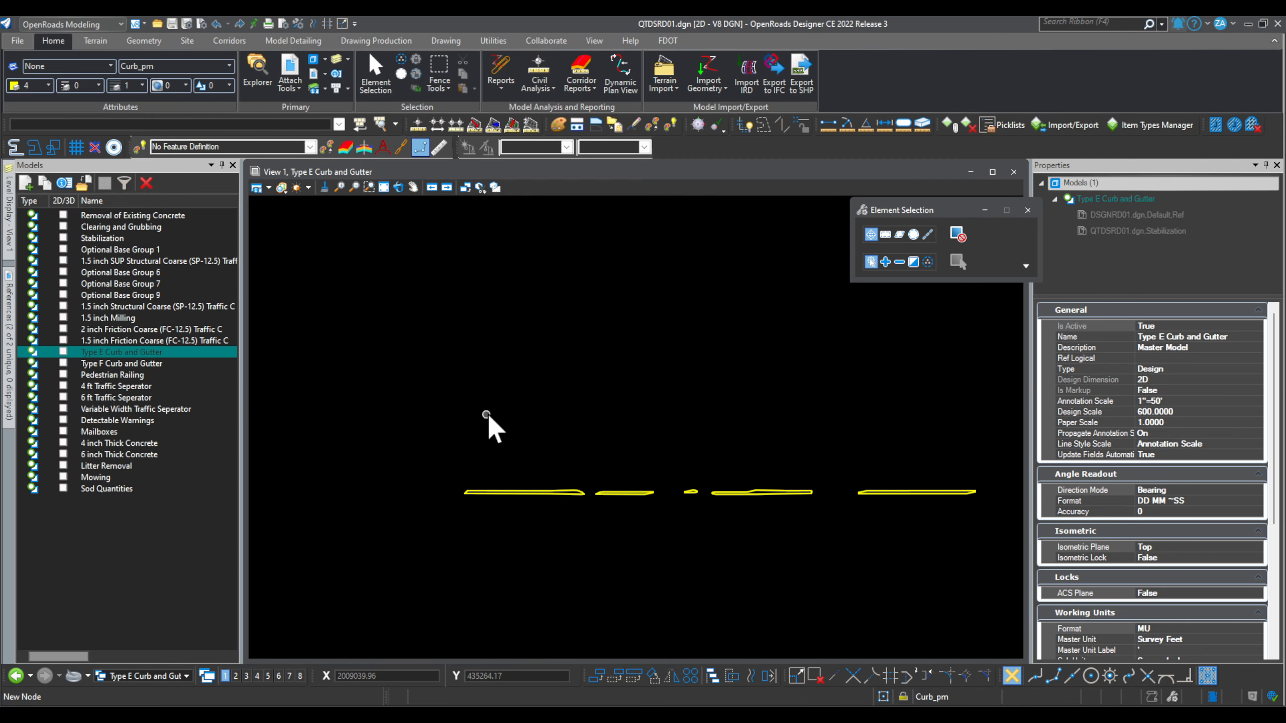
left_click(496, 43)
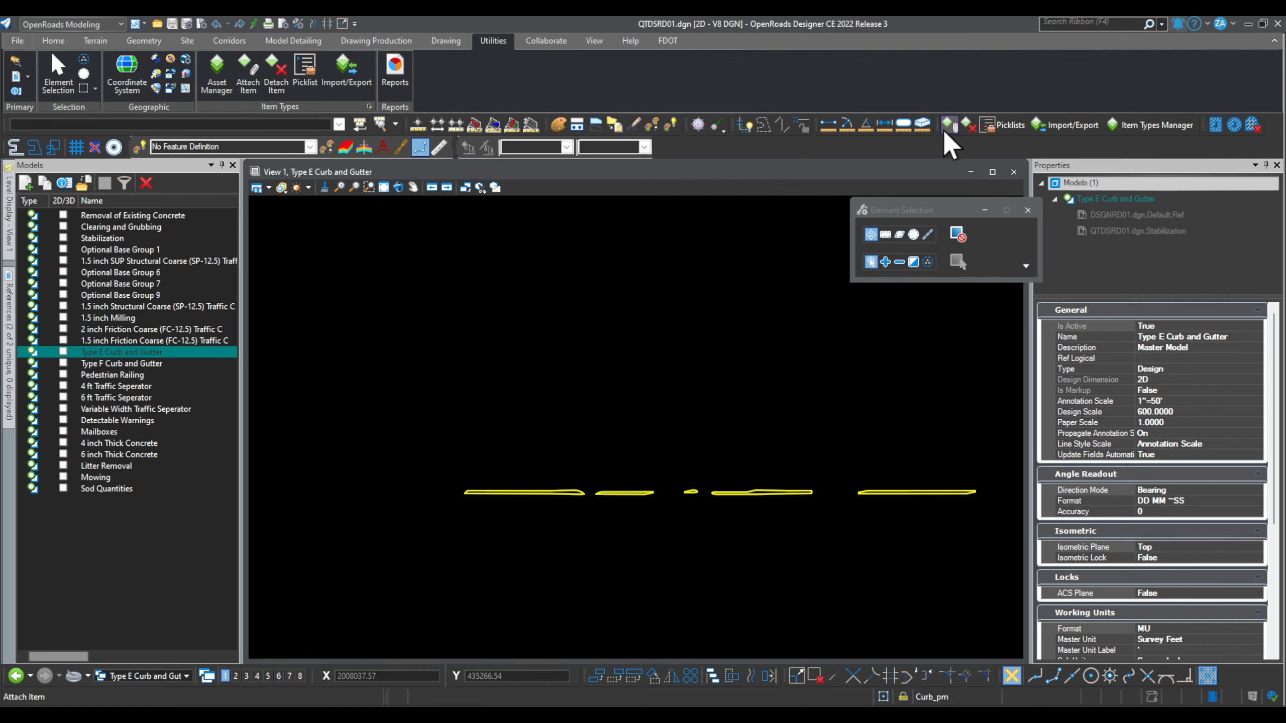
left_click_drag(939, 127, 373, 245)
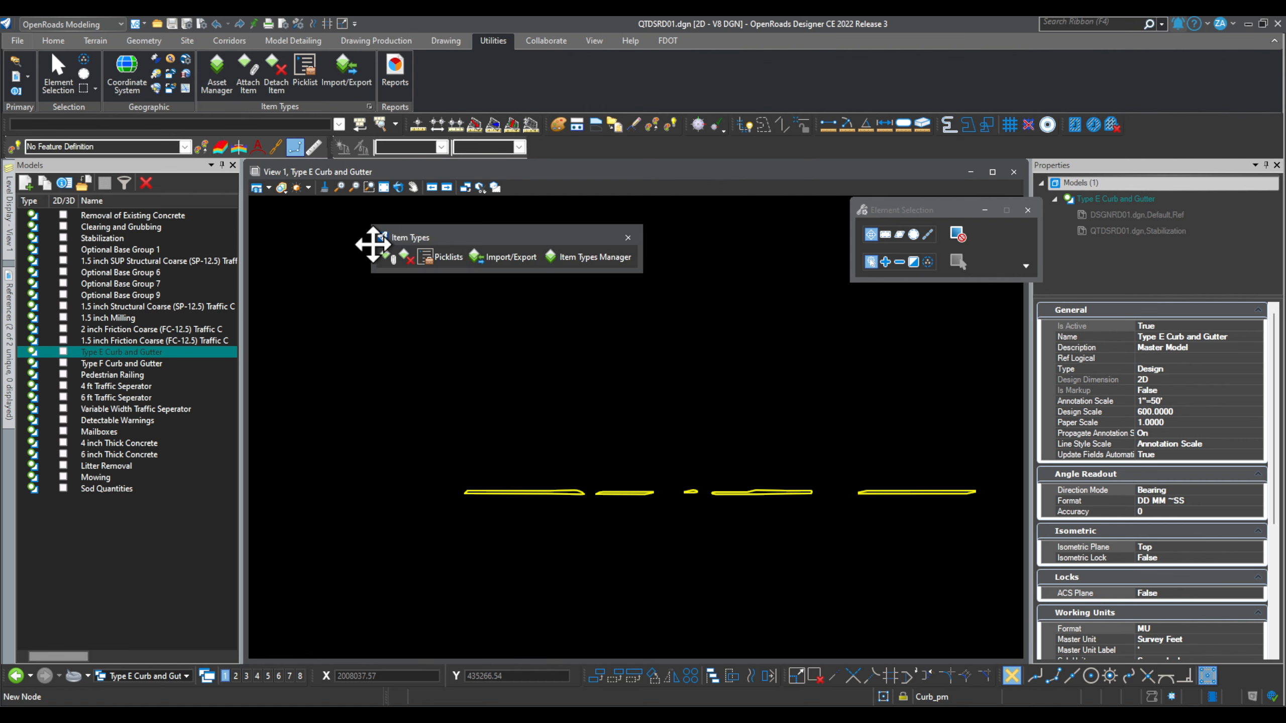
left_click_drag(468, 236, 507, 267)
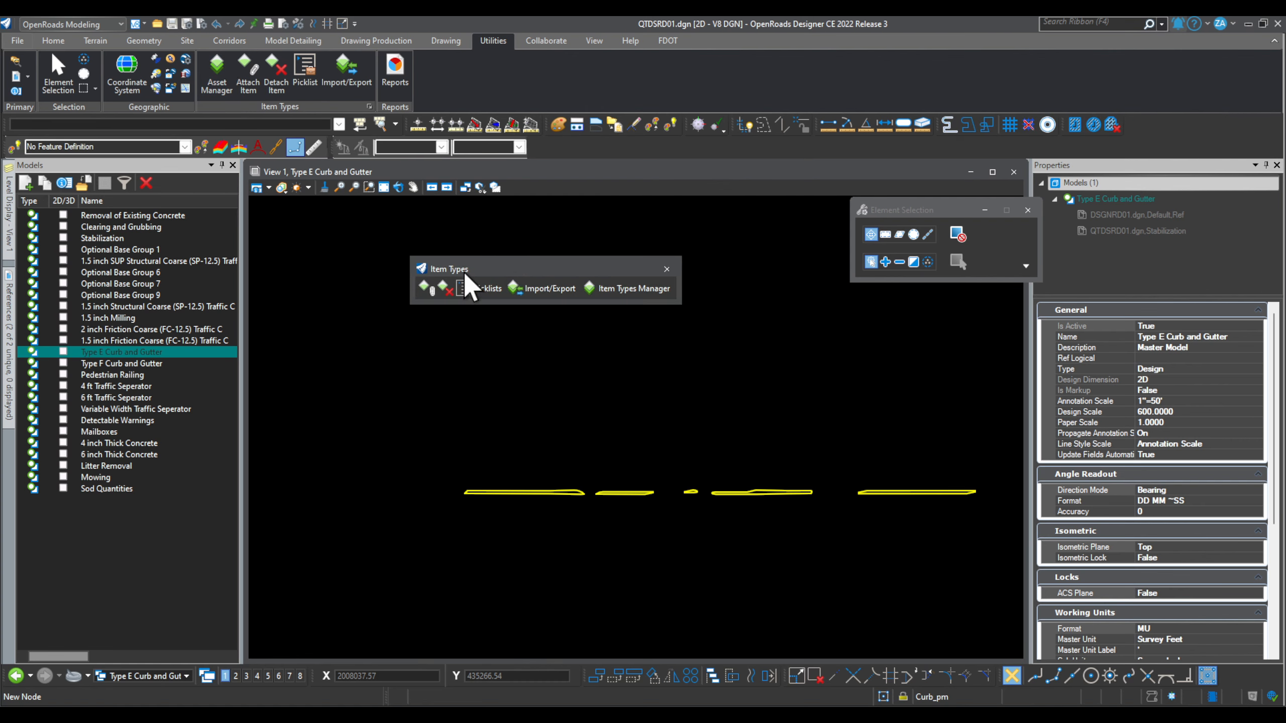
left_click(666, 269)
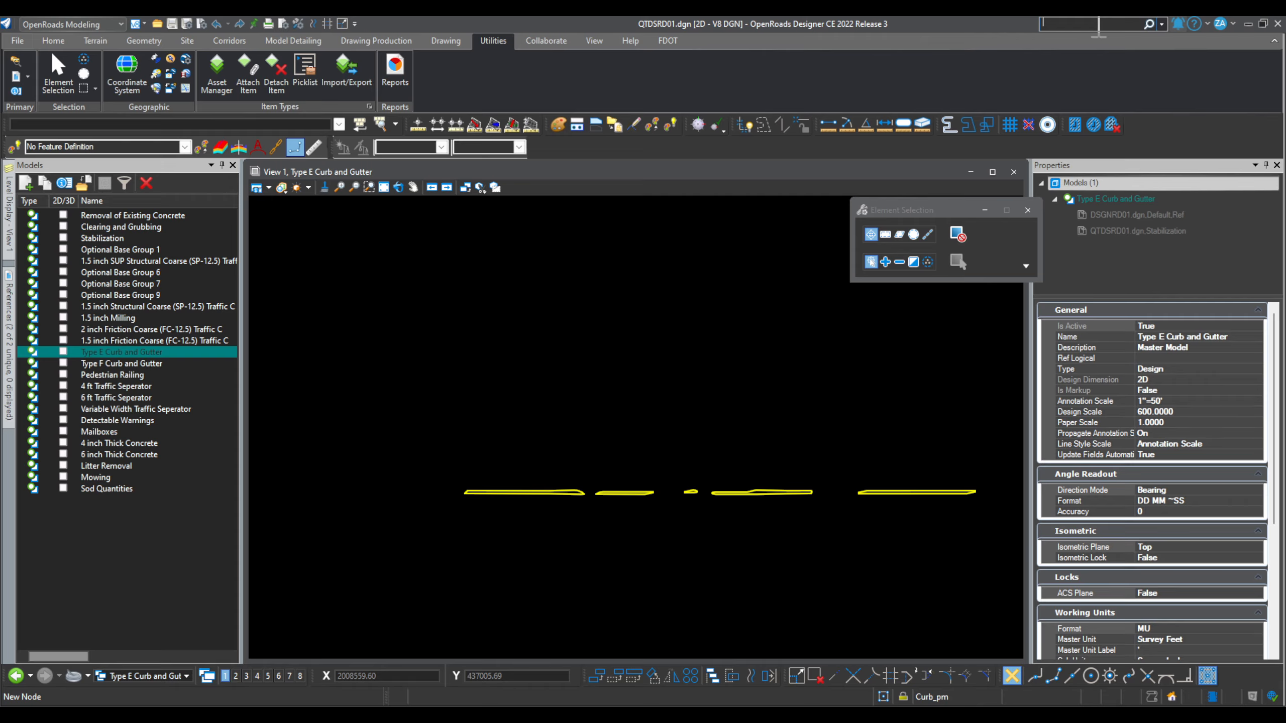
type("TO")
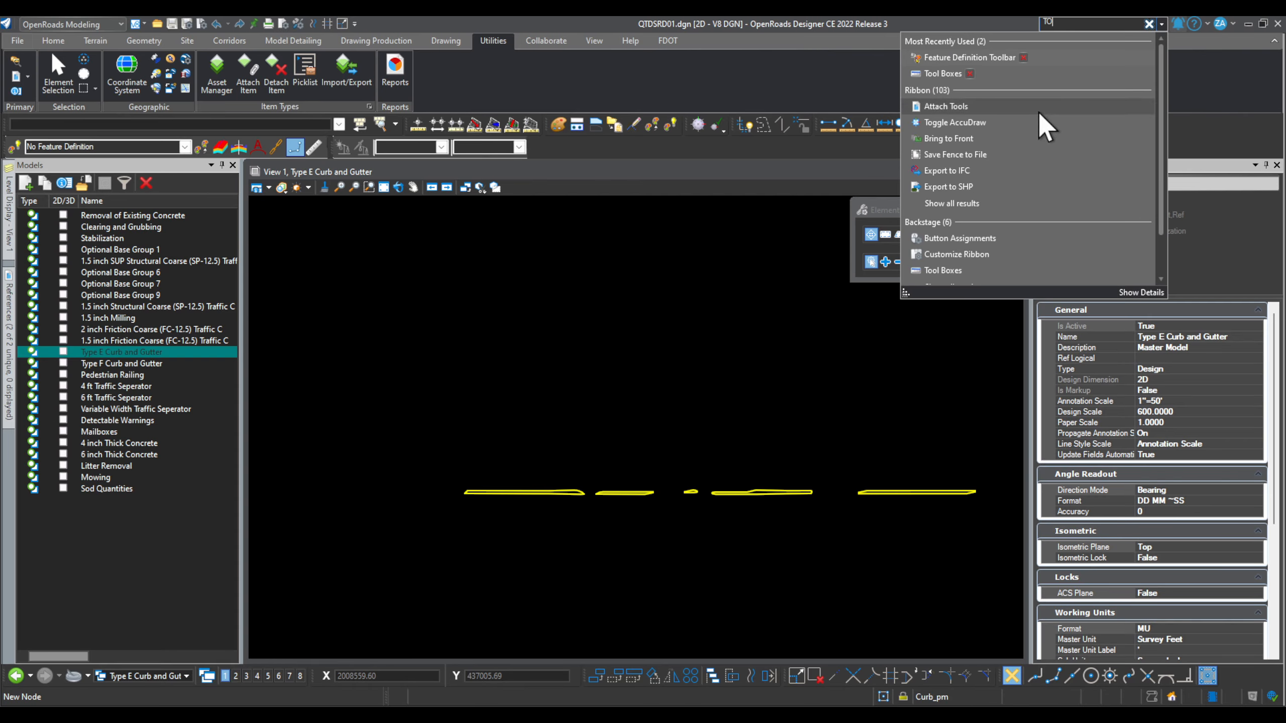
Step: In Tool Boxes, switch the list between Tasks, Main Tasks and all tool boxes
left_click(1024, 76)
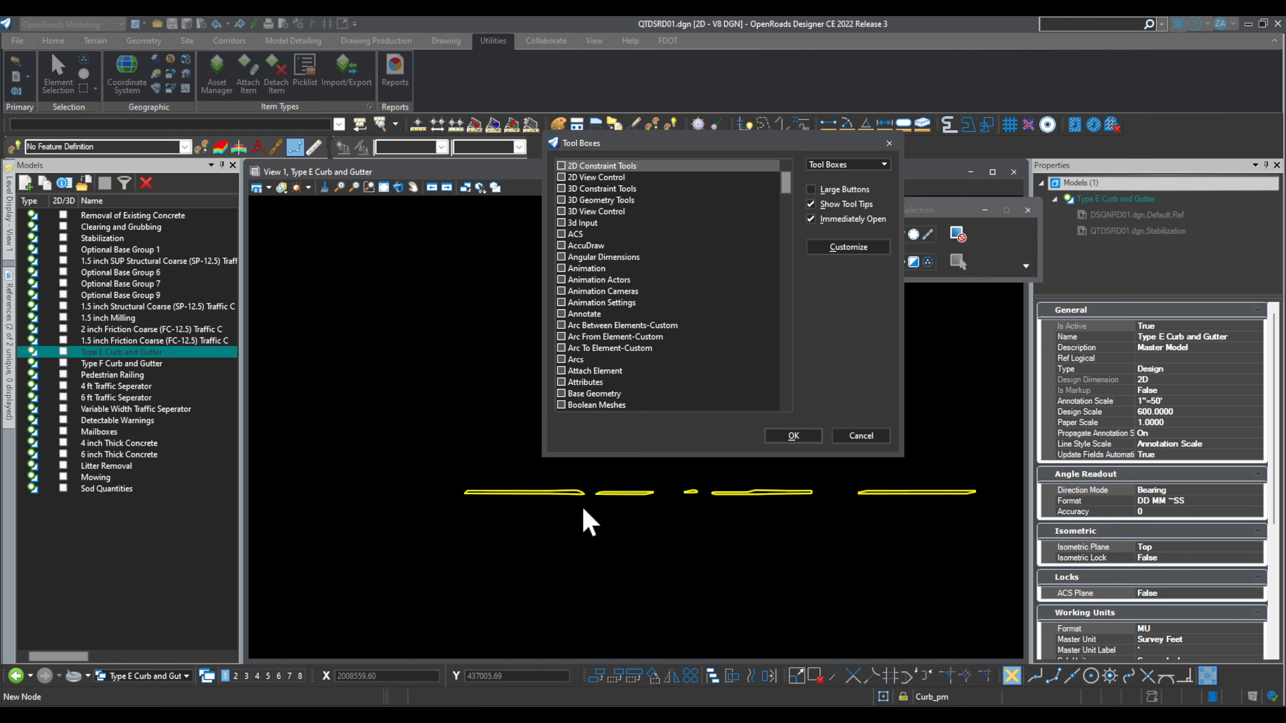
mouse_move(786, 180)
left_mouse_down()
mouse_move(807, 374)
mouse_move(794, 403)
mouse_move(813, 233)
mouse_move(805, 170)
left_mouse_up()
left_click(855, 165)
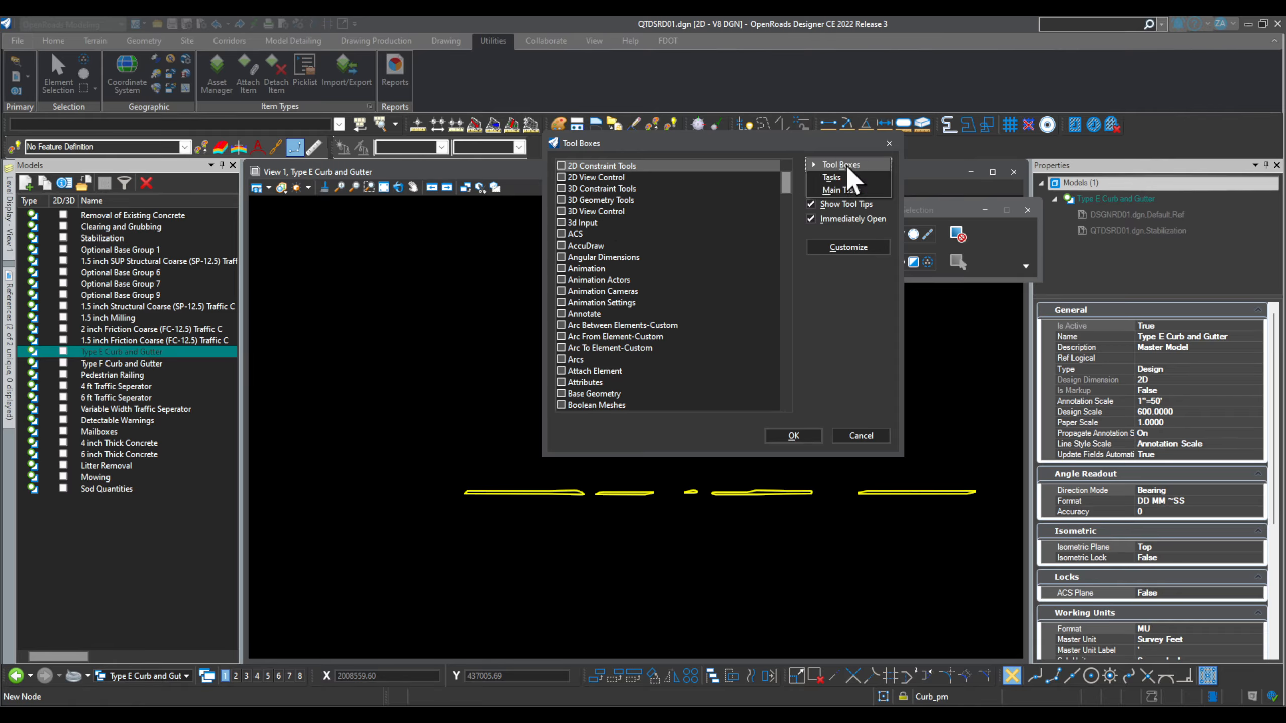
left_click(833, 178)
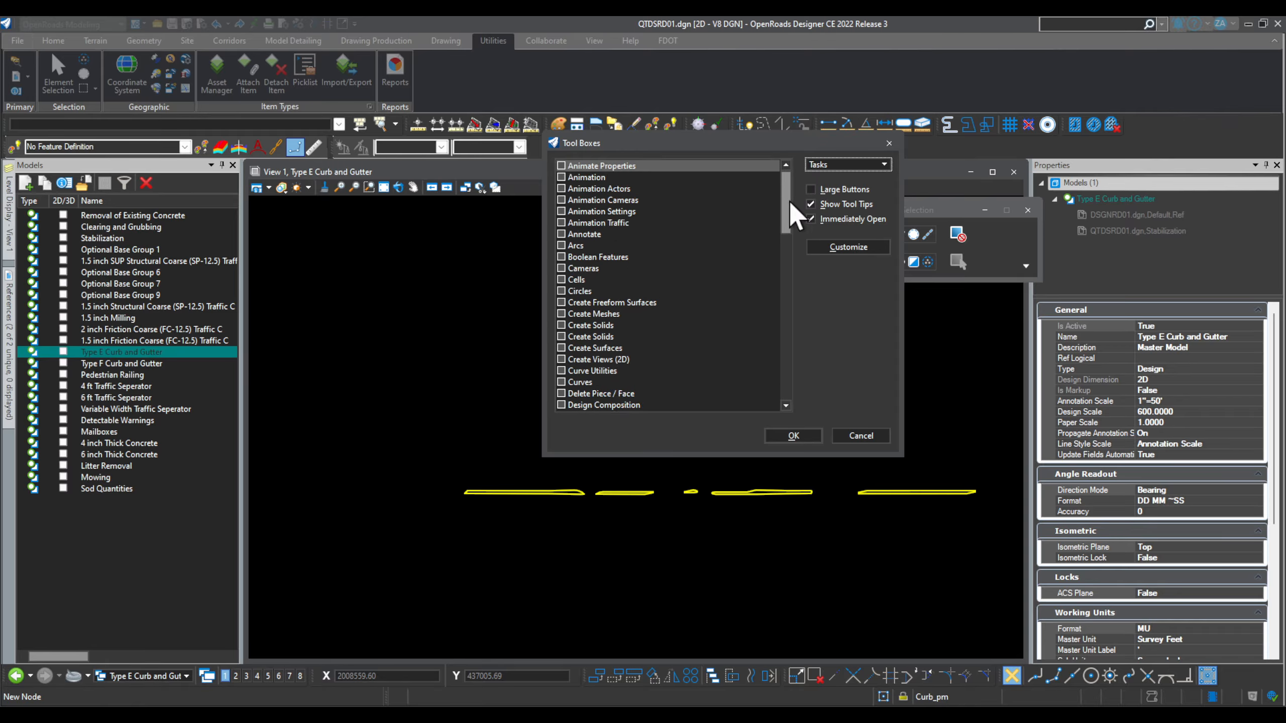
left_click_drag(790, 207, 823, 174)
left_click(856, 166)
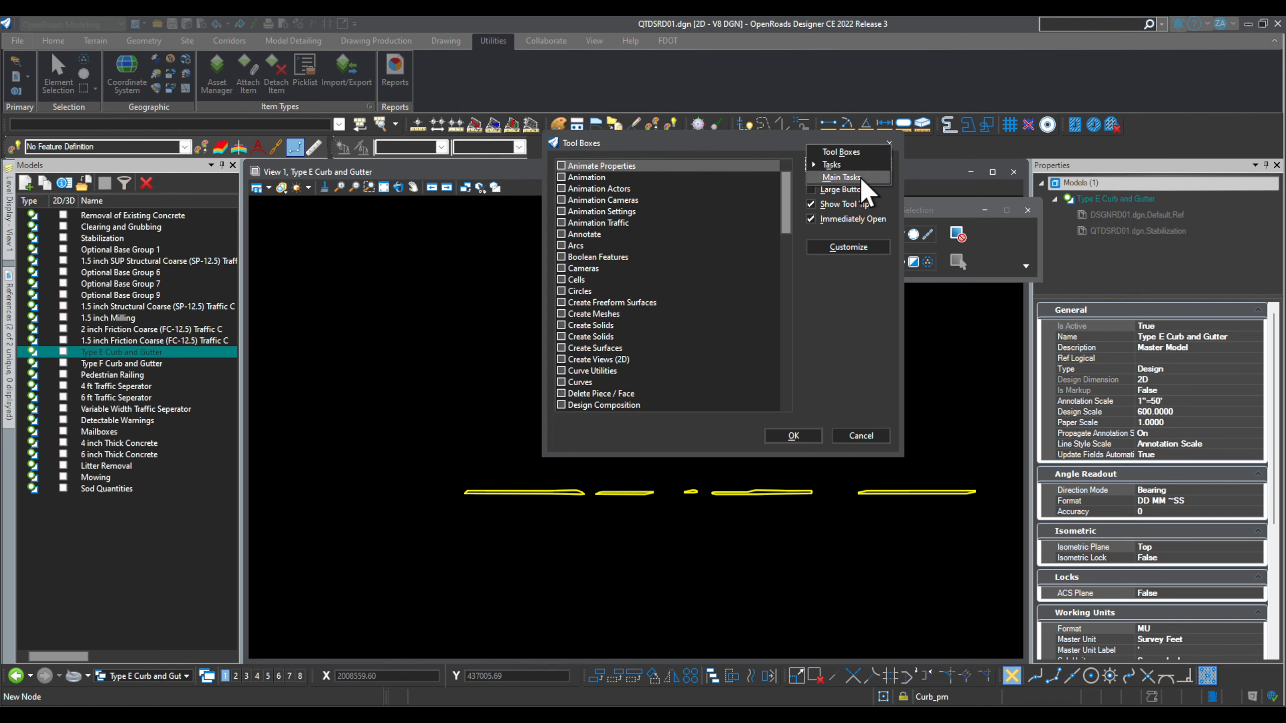
left_click(851, 189)
left_click_drag(790, 239, 789, 178)
left_click(855, 166)
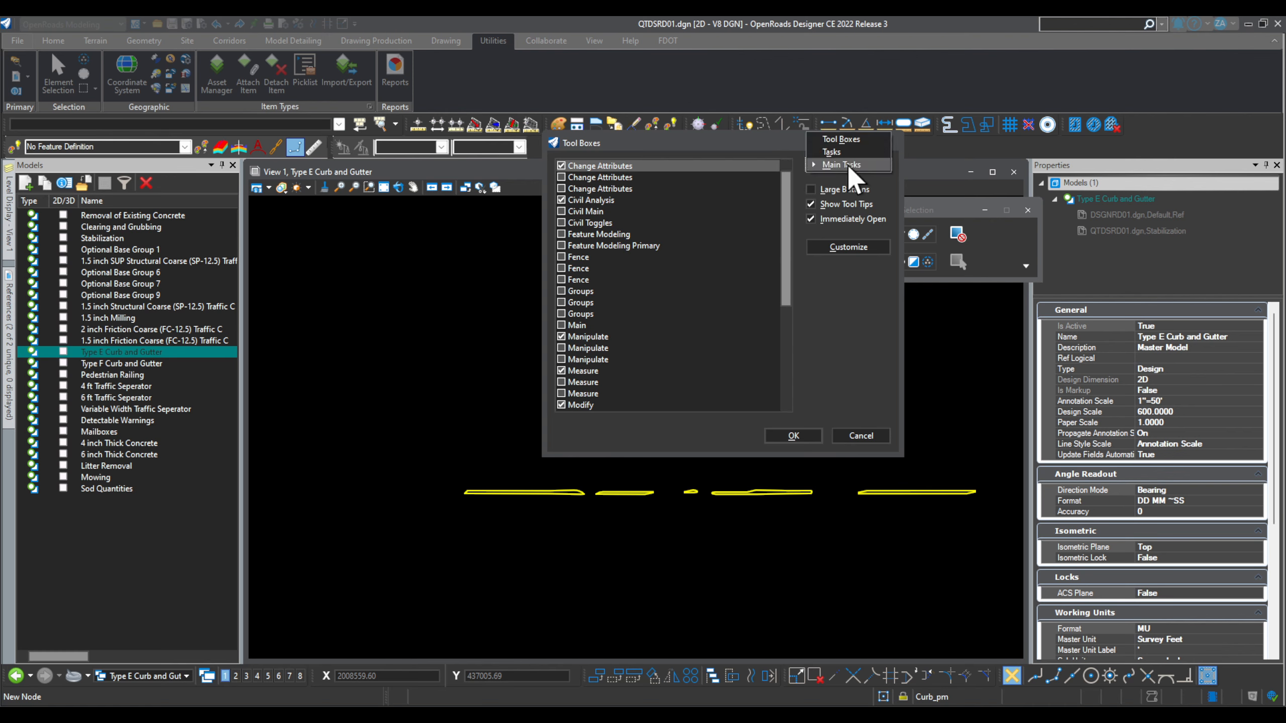
left_click(842, 138)
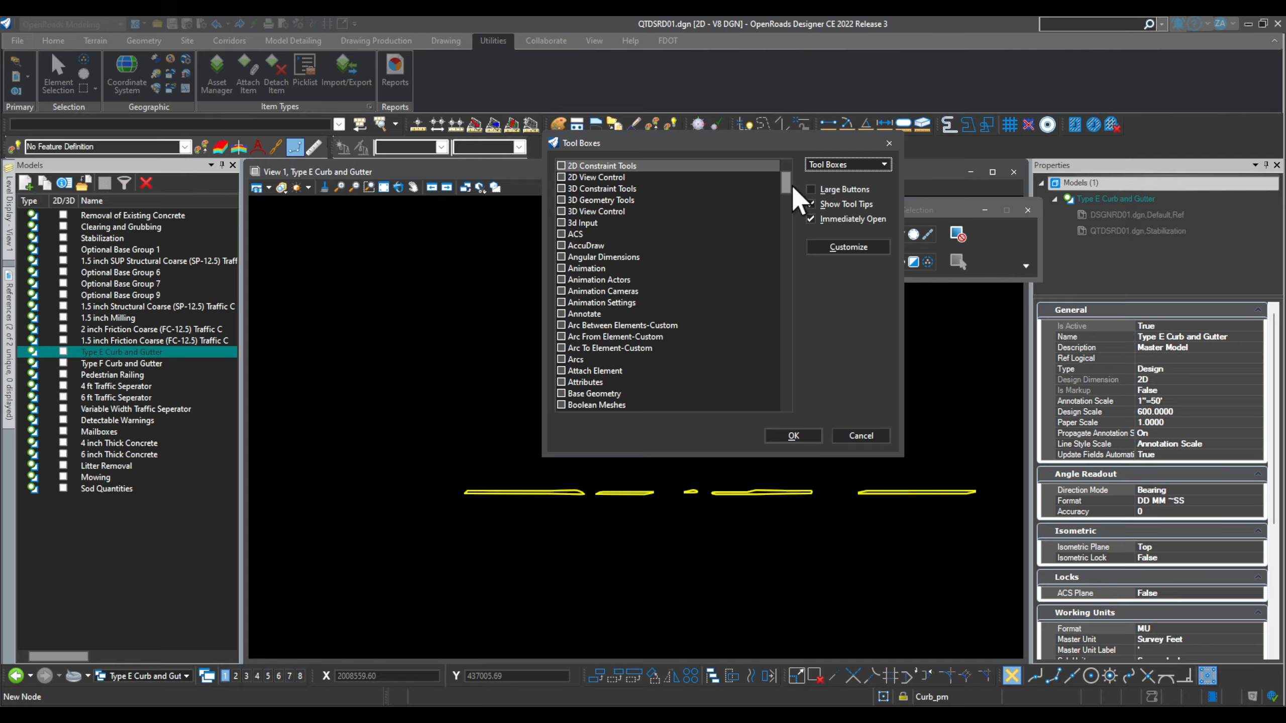
Step: Enable the Item Types and Item Types-Custom tool boxes and dock them with the other tools
scroll(699, 304, "down", 4)
scroll(673, 303, "down", 3)
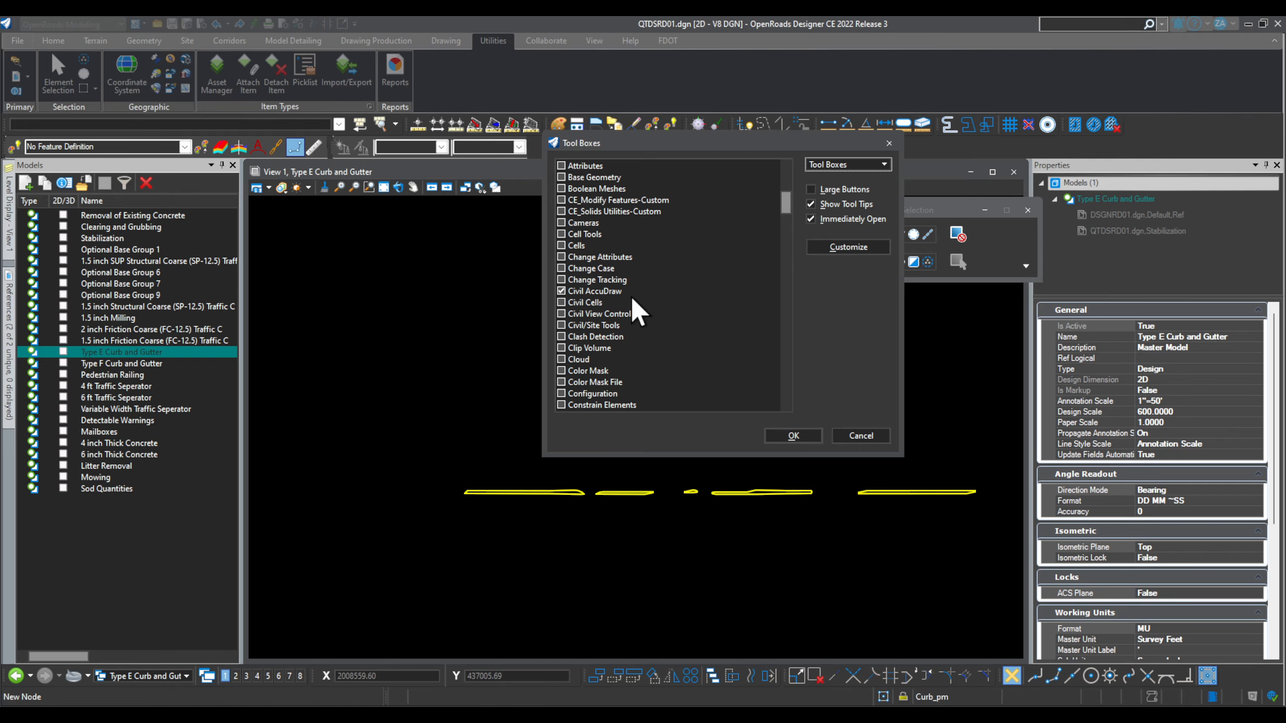
scroll(633, 300, "down", 10)
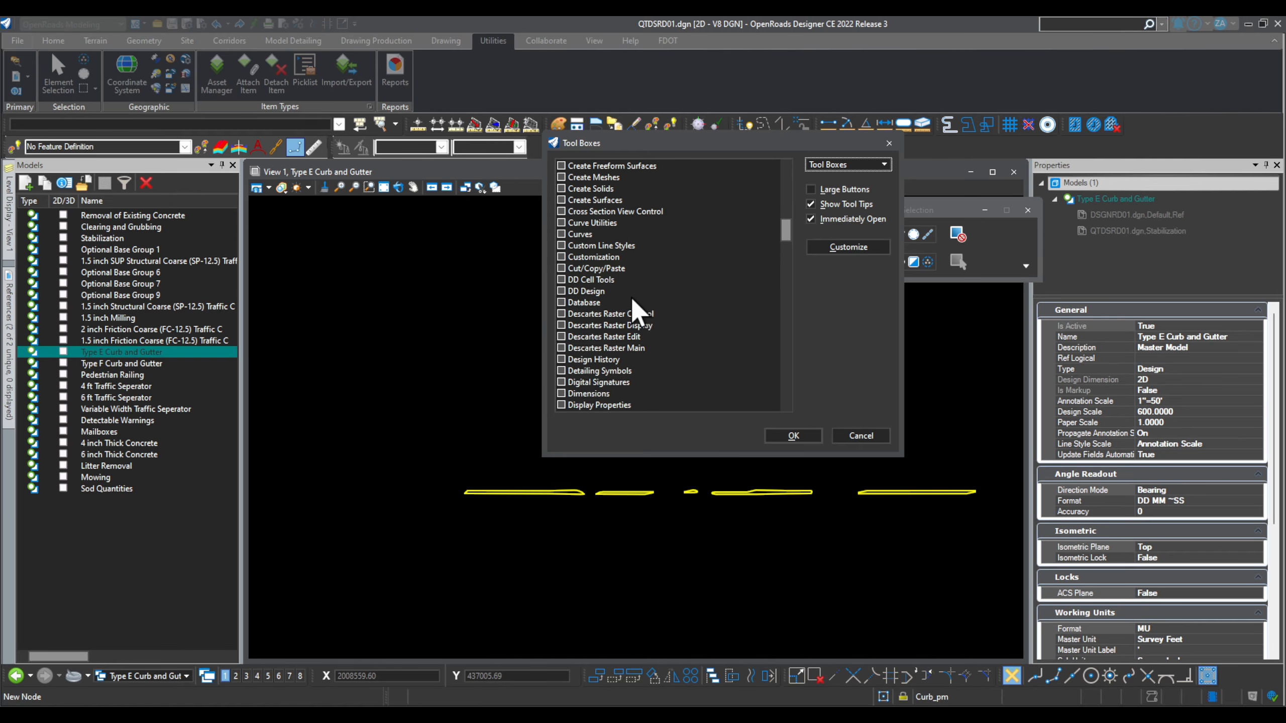
scroll(639, 312, "down", 5)
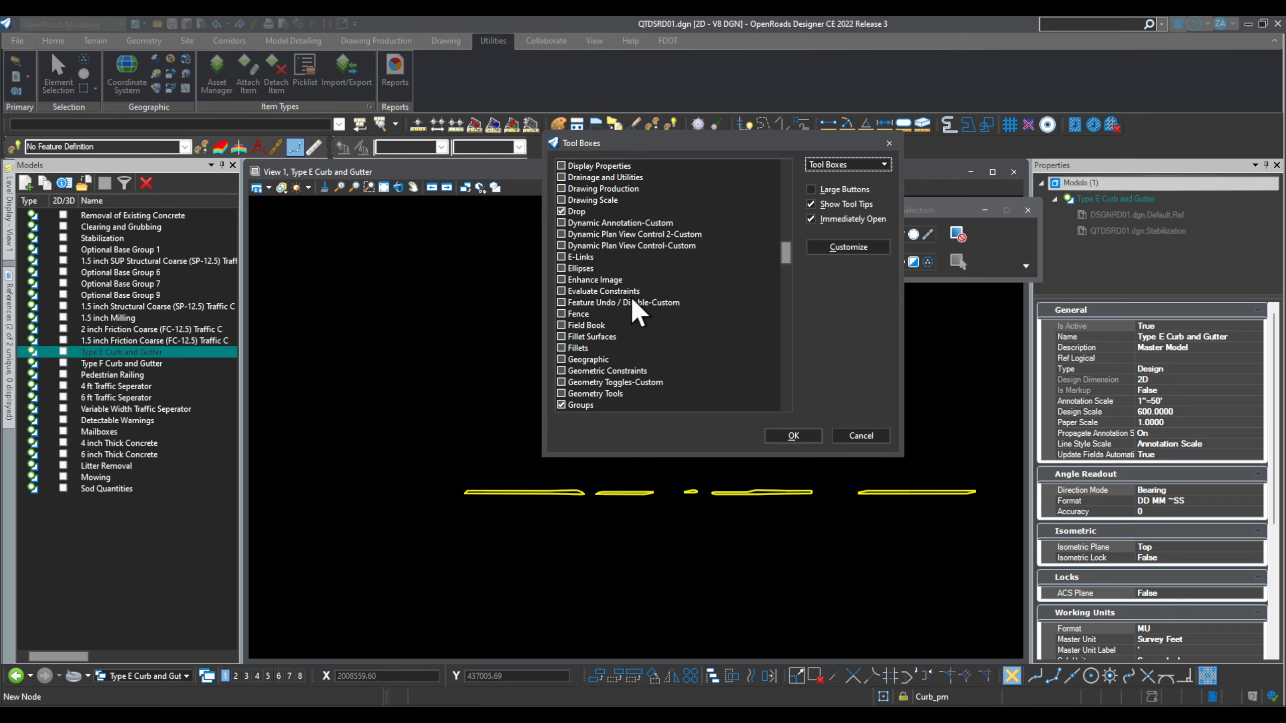
scroll(637, 312, "down", 2)
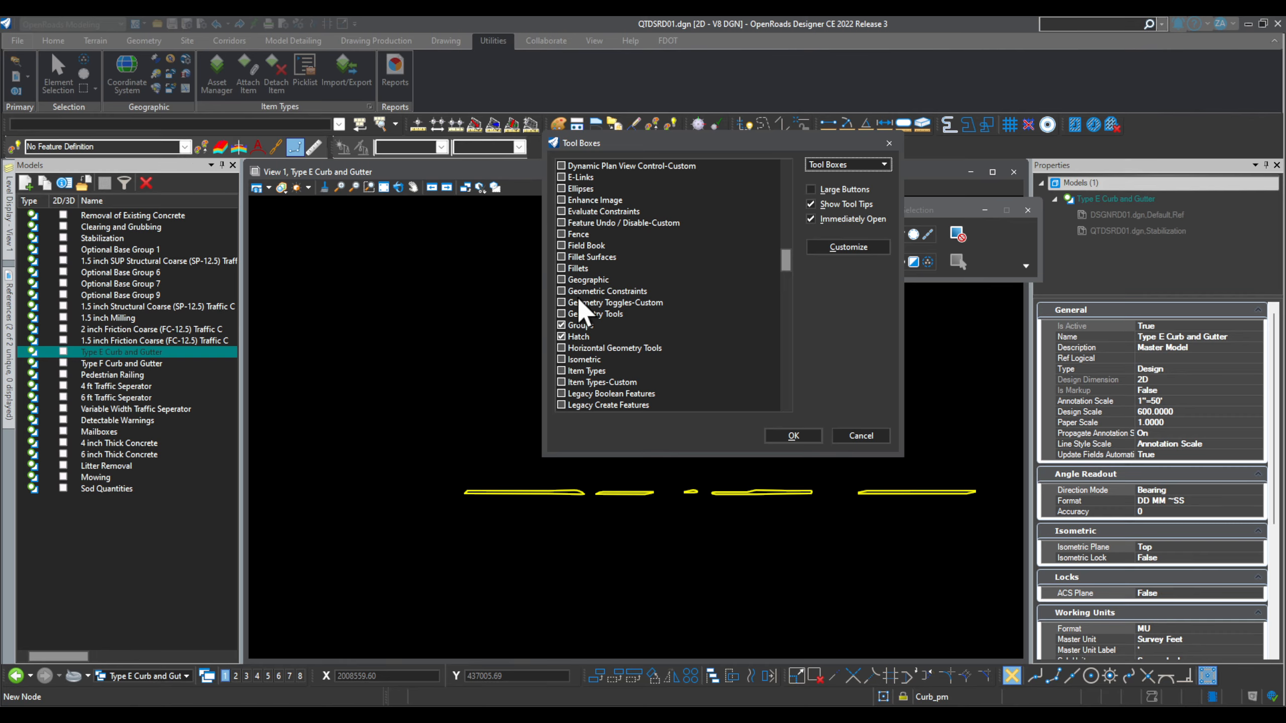
left_click(561, 371)
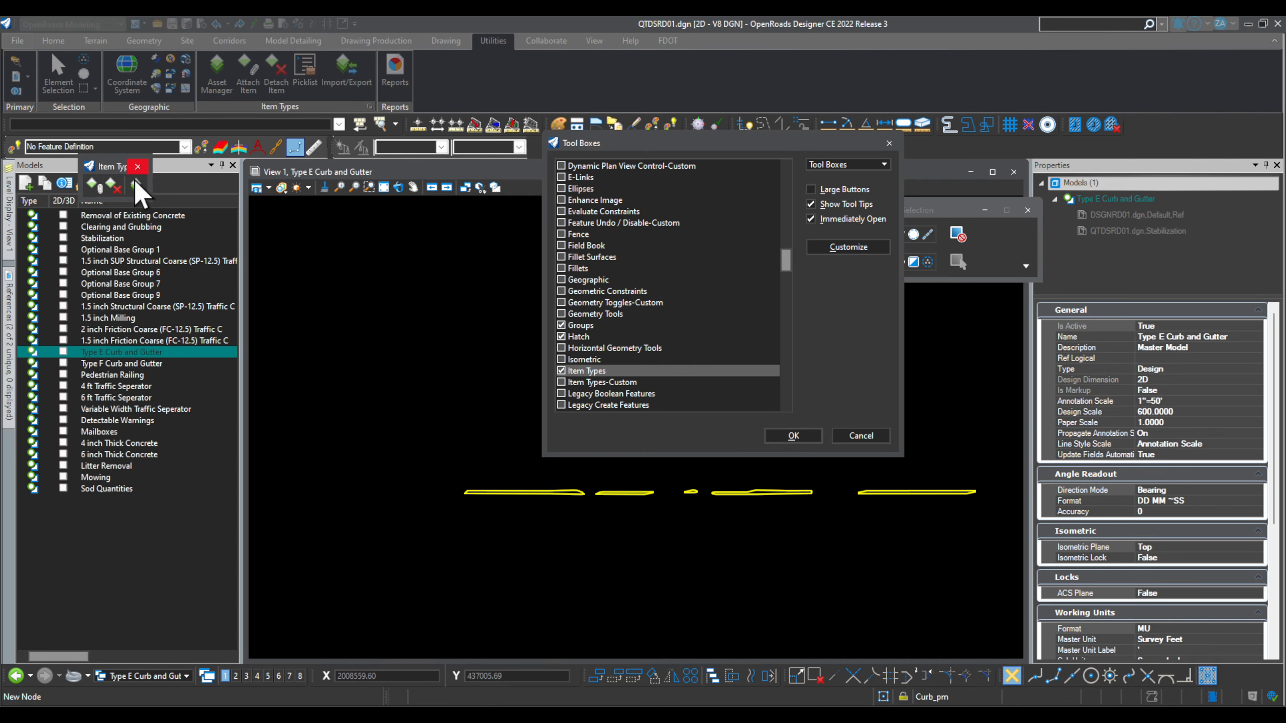
left_click(561, 382)
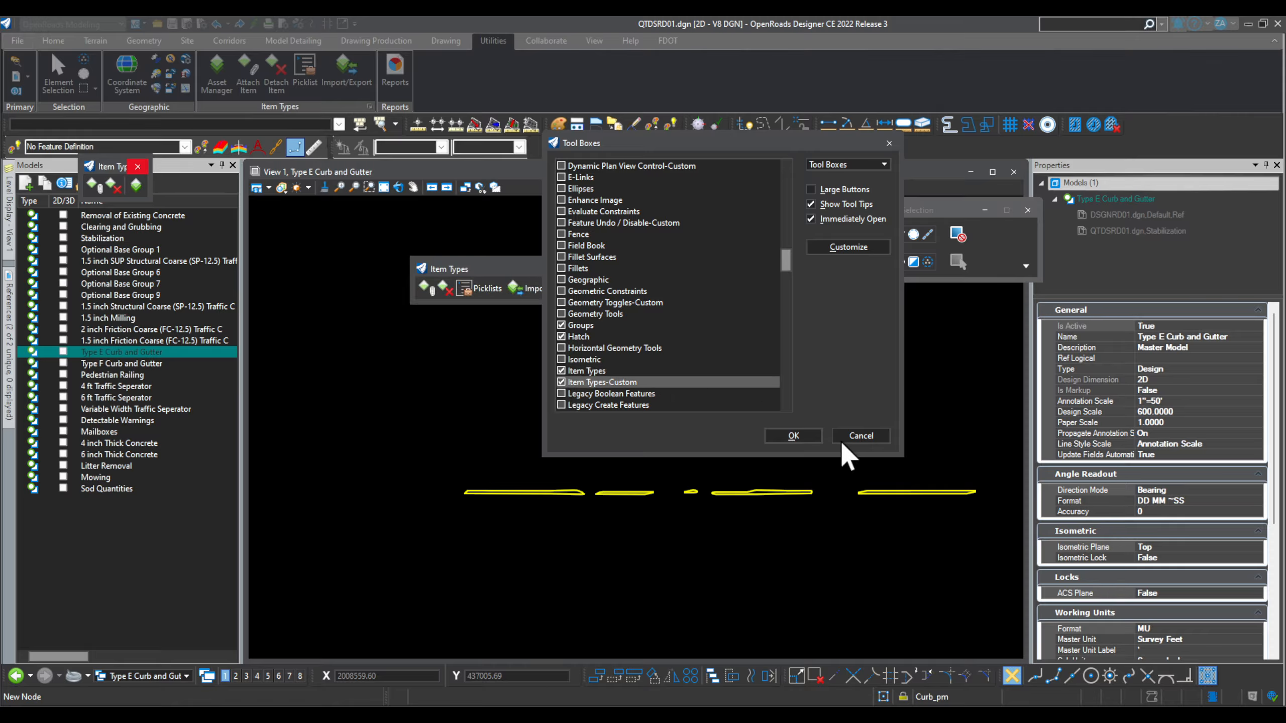
left_click(798, 437)
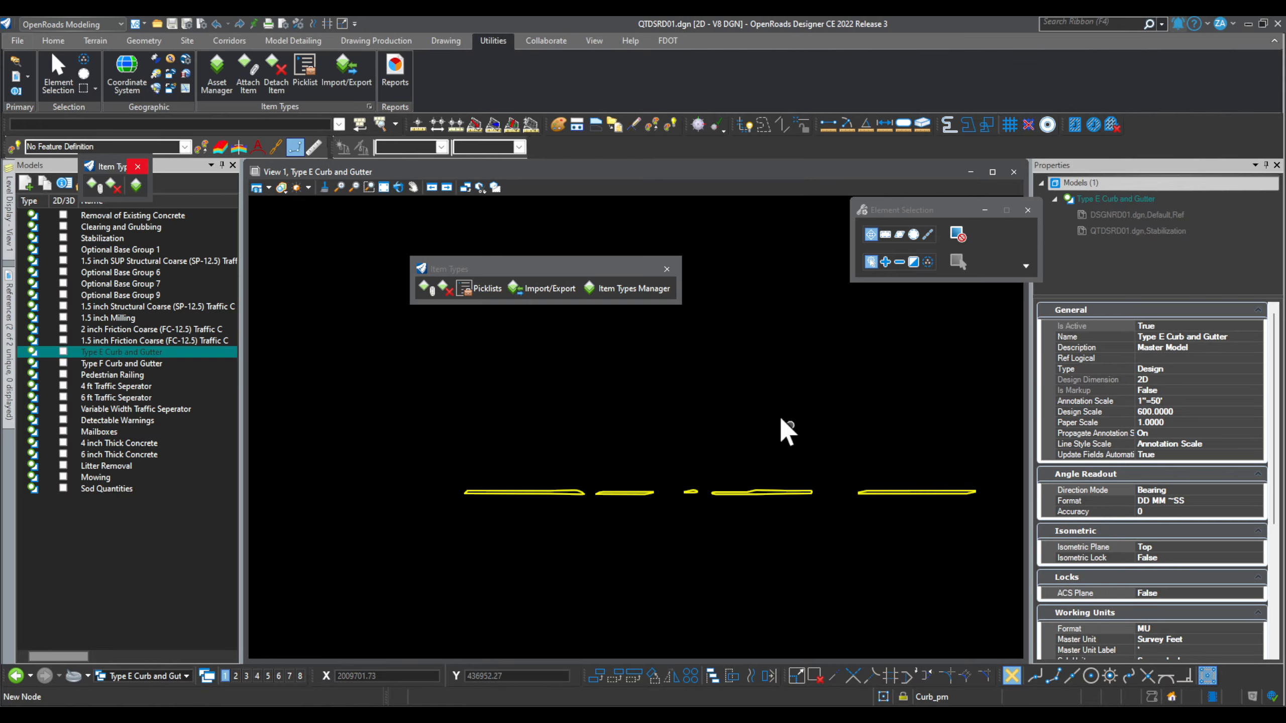
left_click(138, 166)
left_click_drag(489, 268, 635, 143)
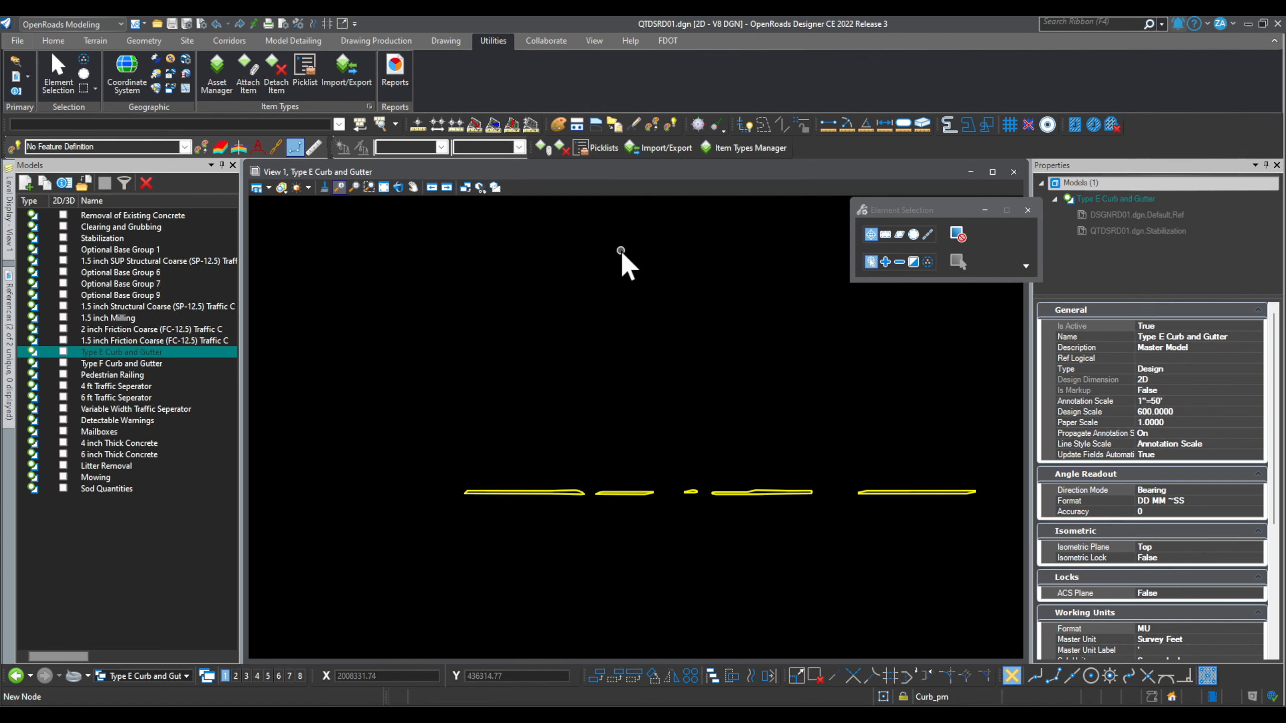
left_click(748, 149)
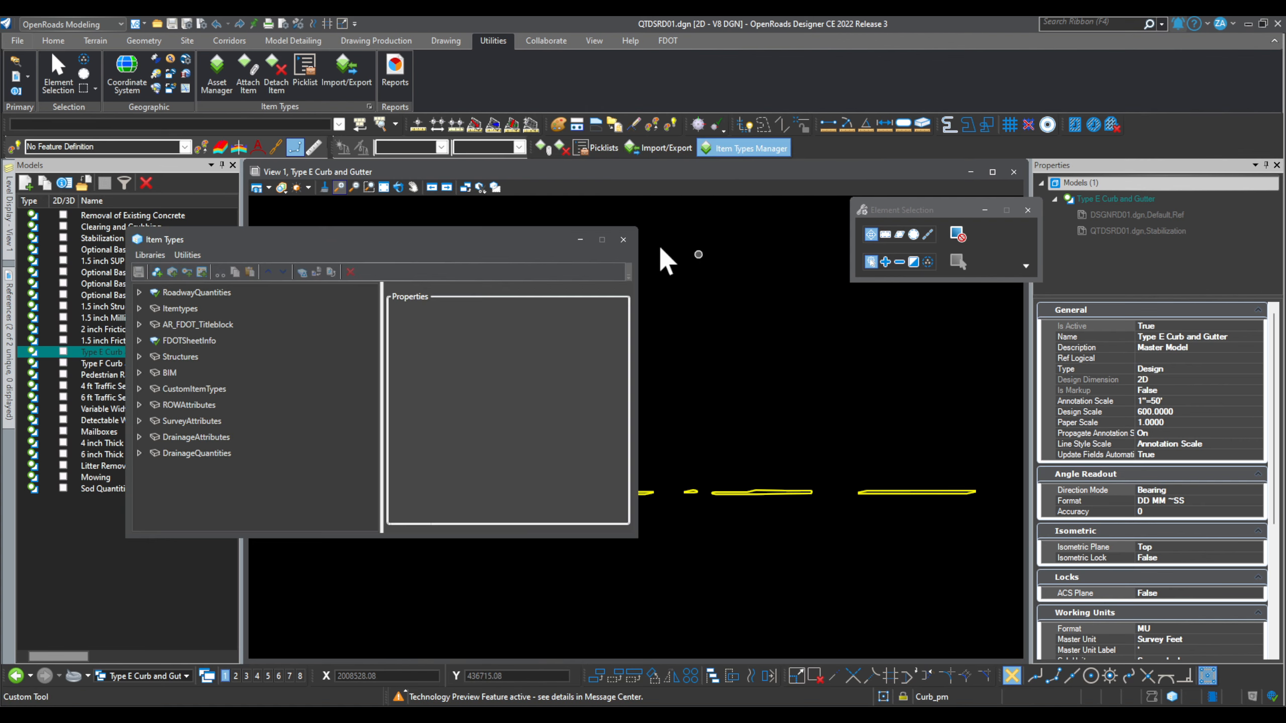
left_click_drag(482, 244, 536, 230)
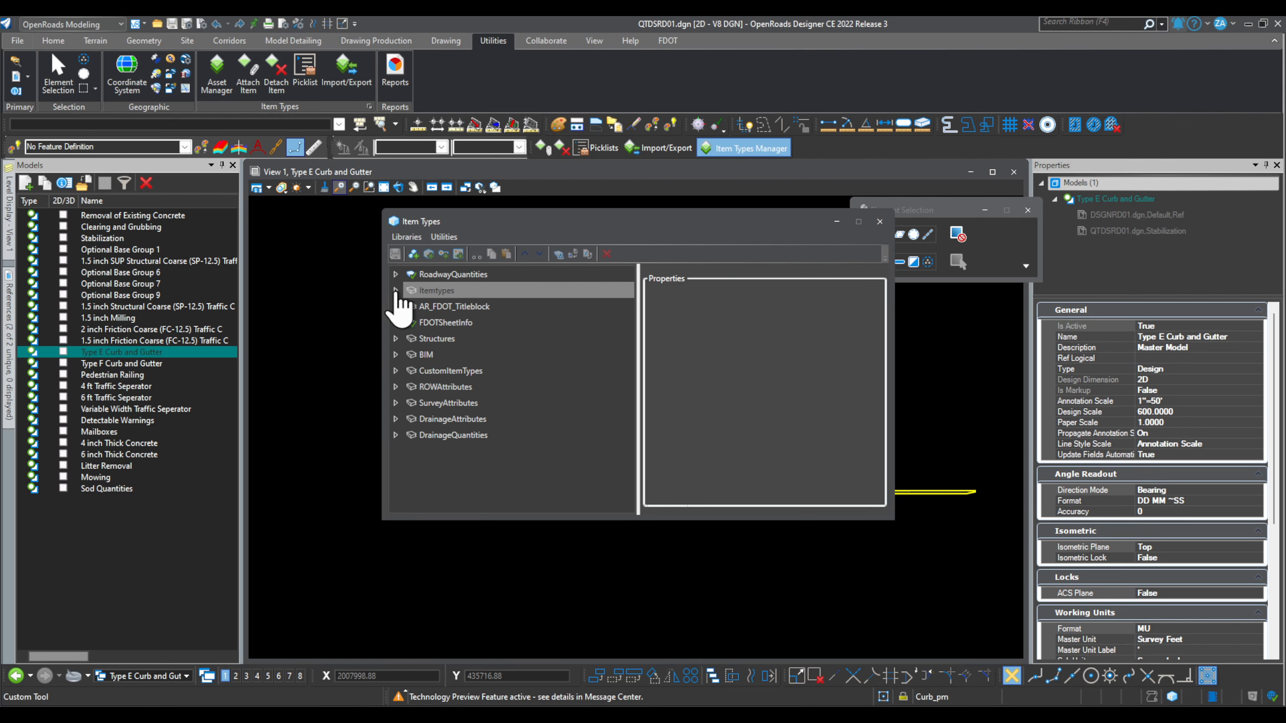
left_click(395, 274)
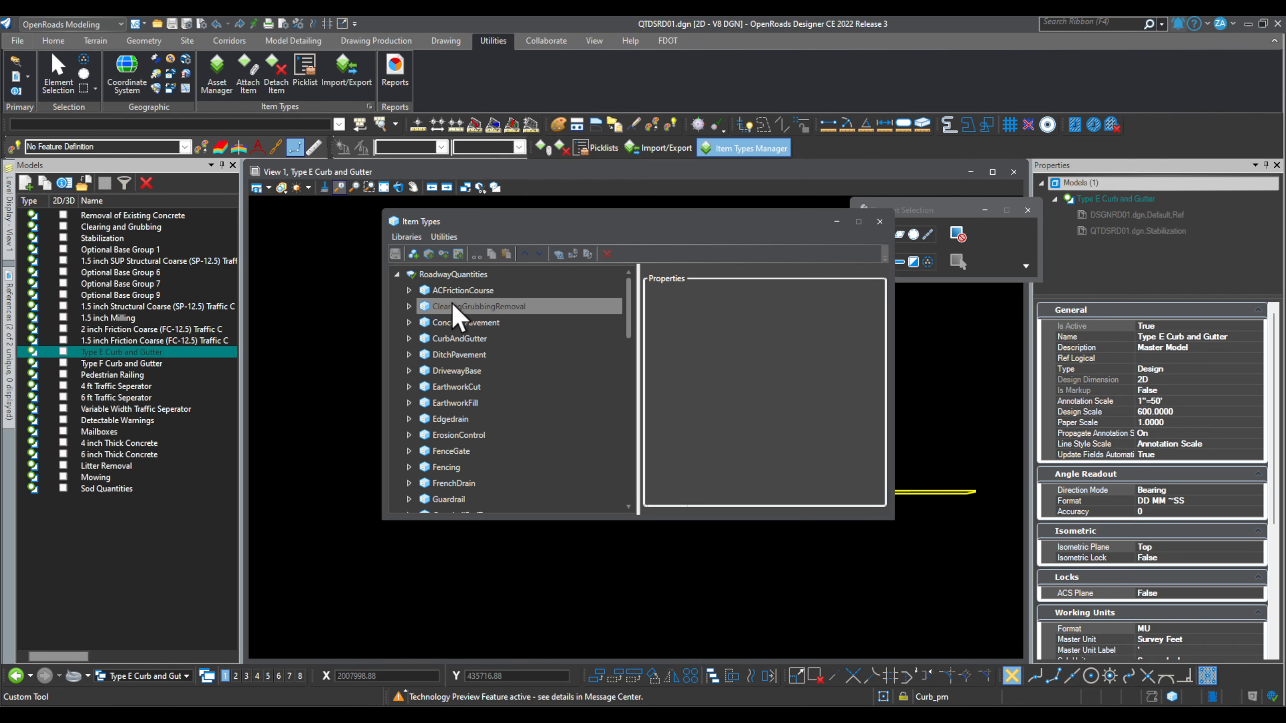
left_click(409, 290)
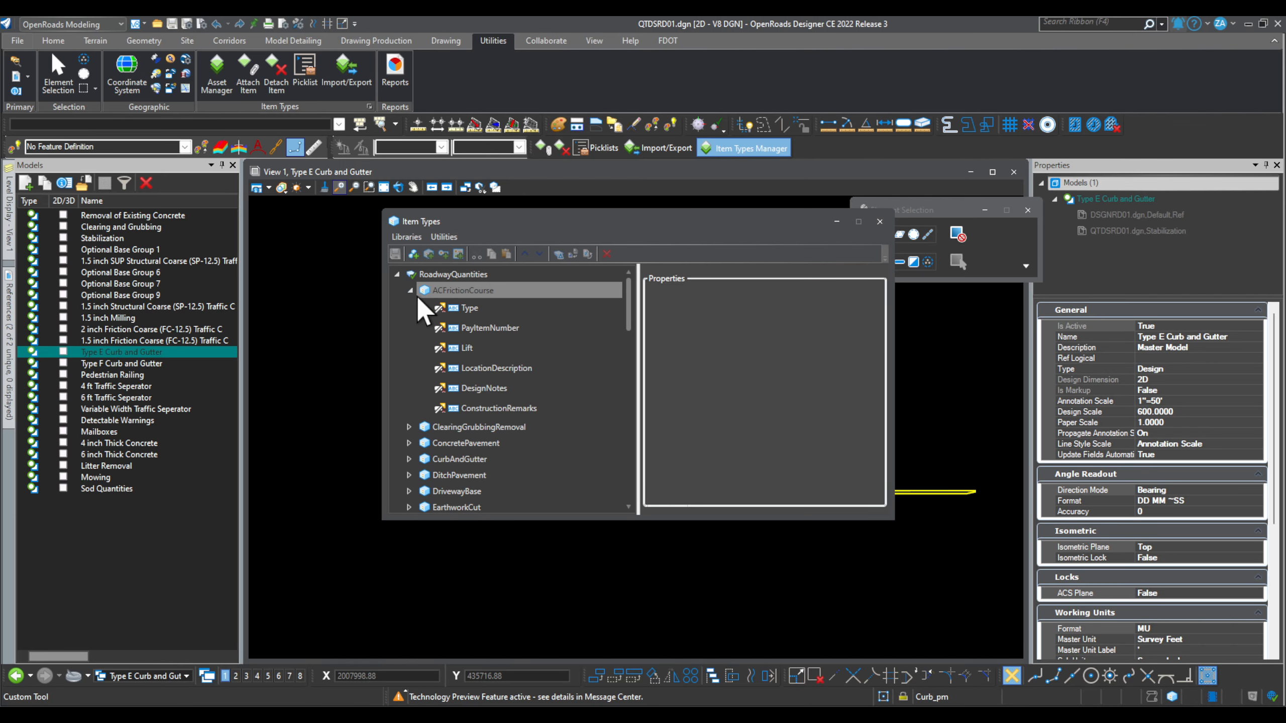
left_click(409, 290)
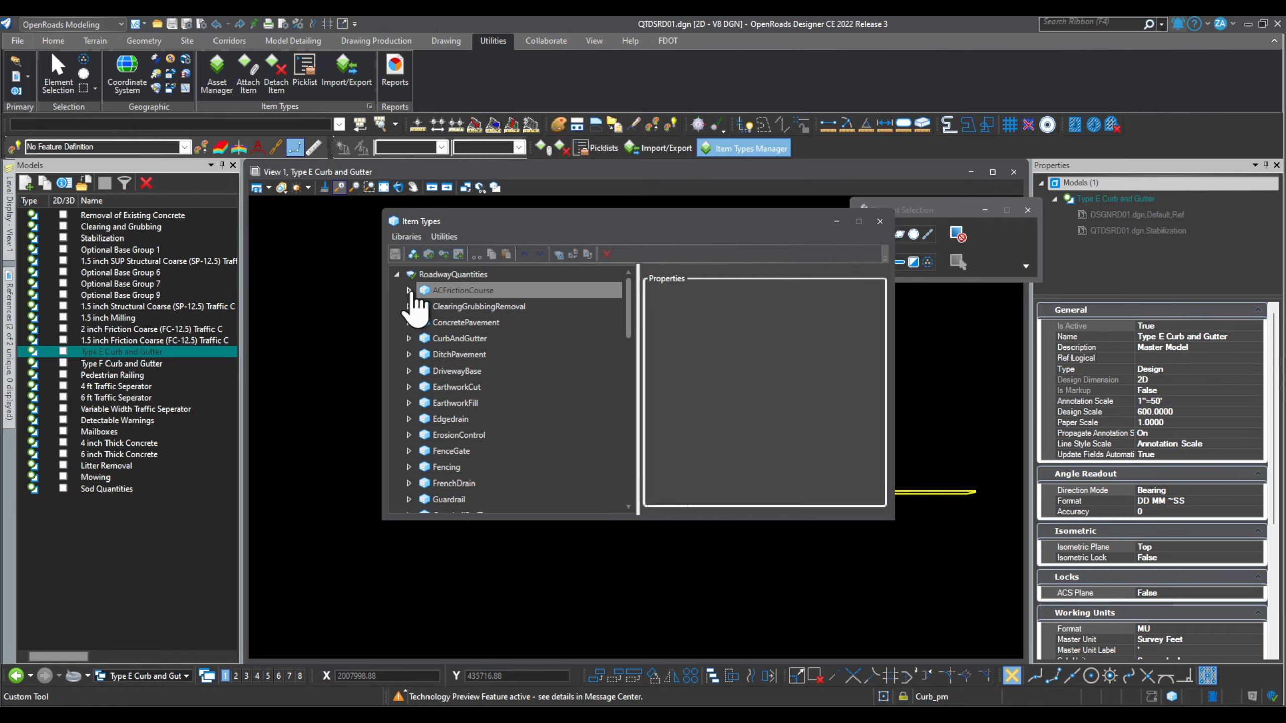
scroll(420, 358, "down", 12)
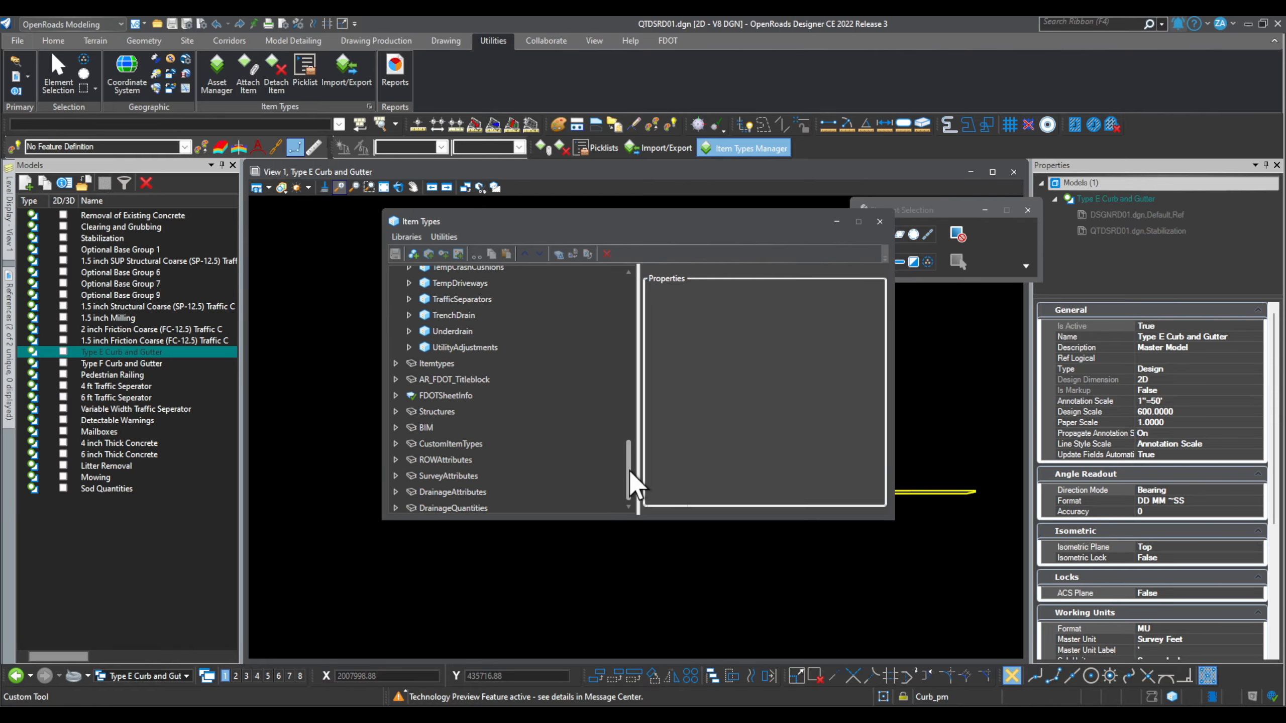
left_click_drag(630, 482, 630, 288)
left_click(397, 276)
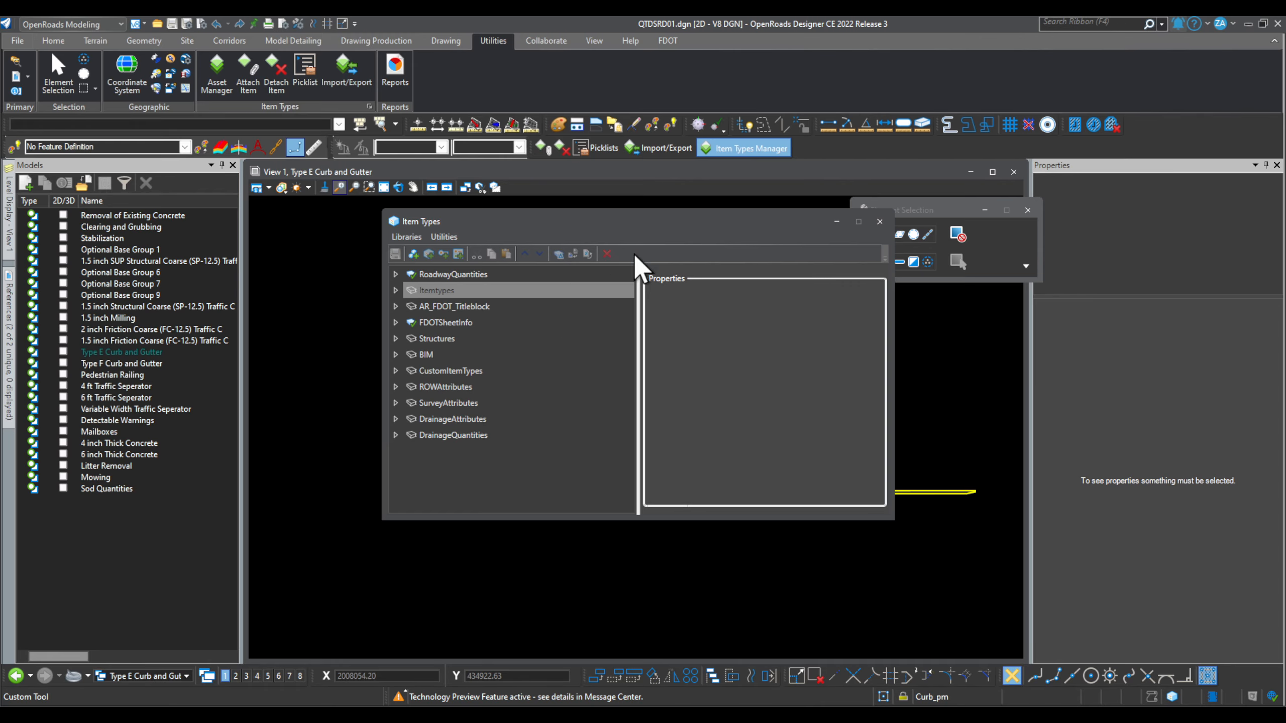
left_click_drag(569, 221, 612, 258)
left_click(922, 260)
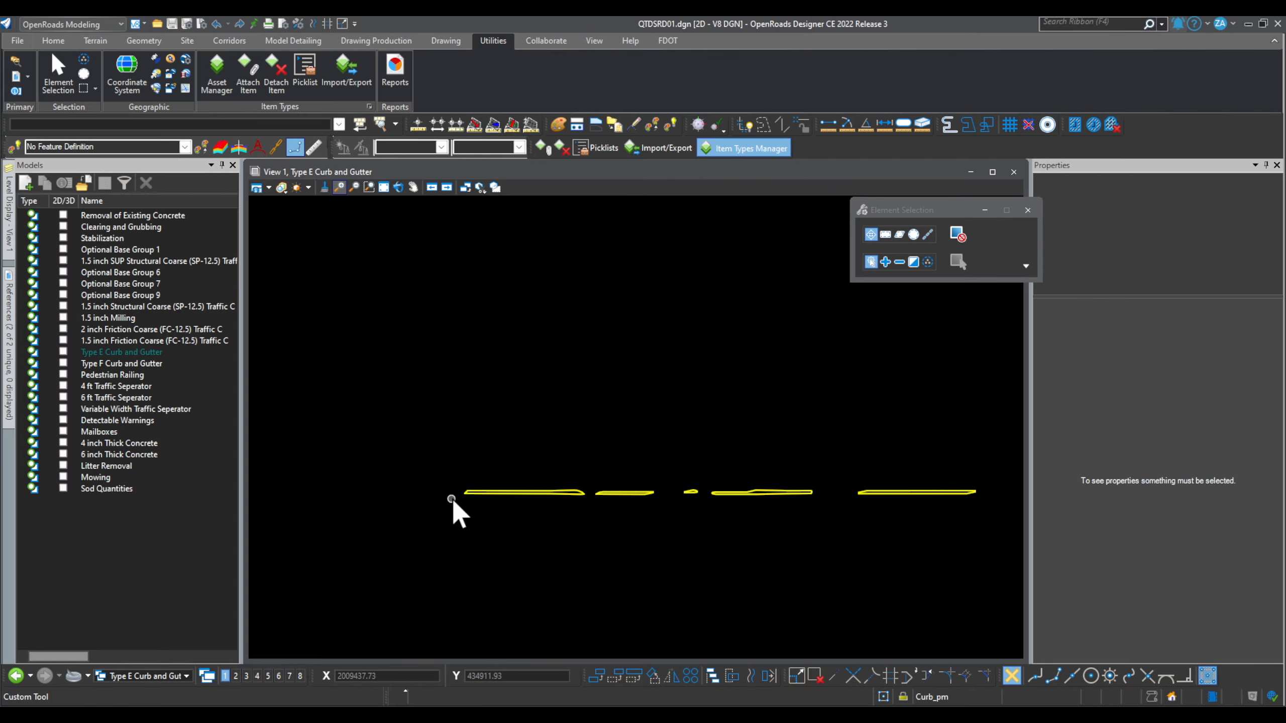
Step: Select the left Type E curb chain and open Asset Manager restricted to the Selection Set
scroll(456, 502, "up", 2)
scroll(494, 501, "up", 3)
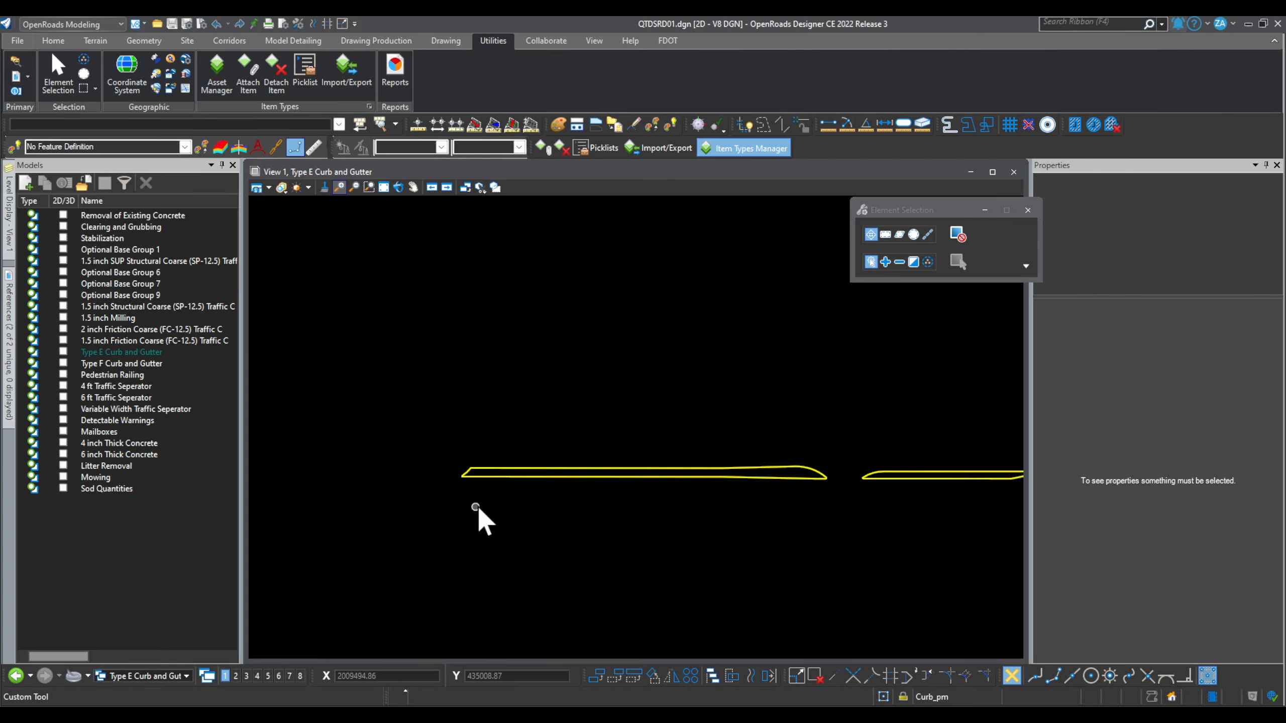
left_click(500, 475)
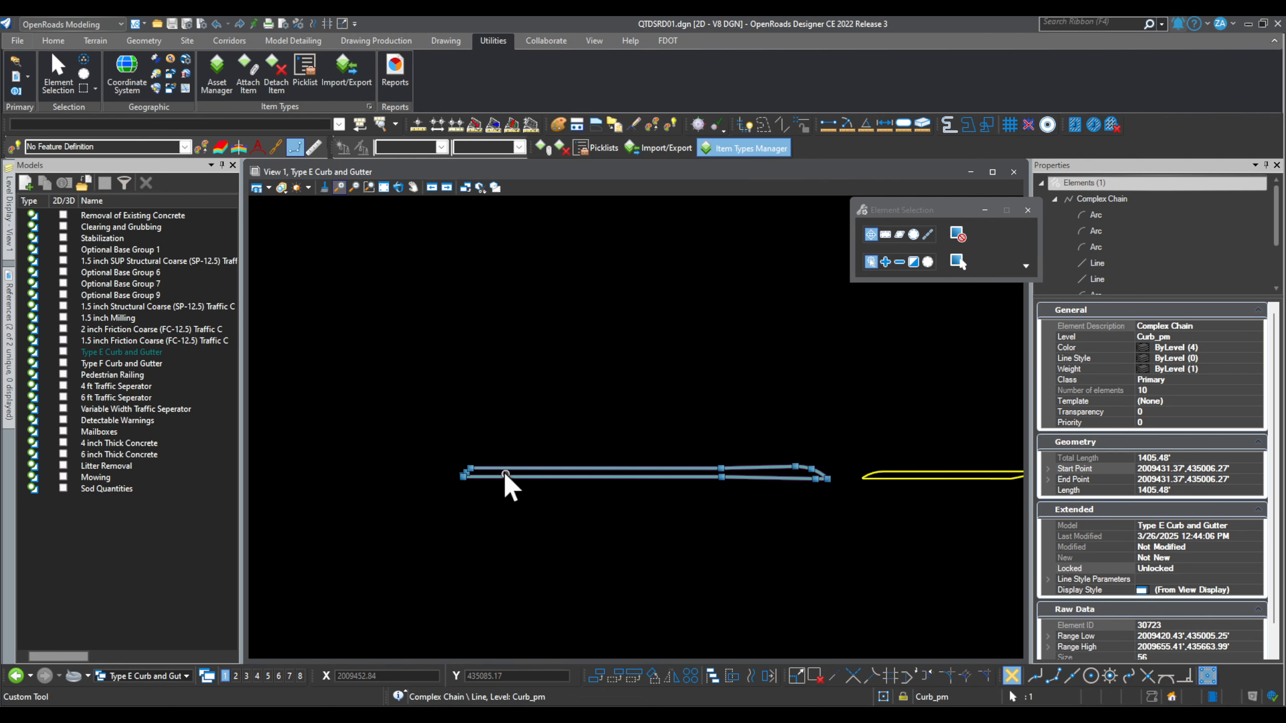
left_click(213, 76)
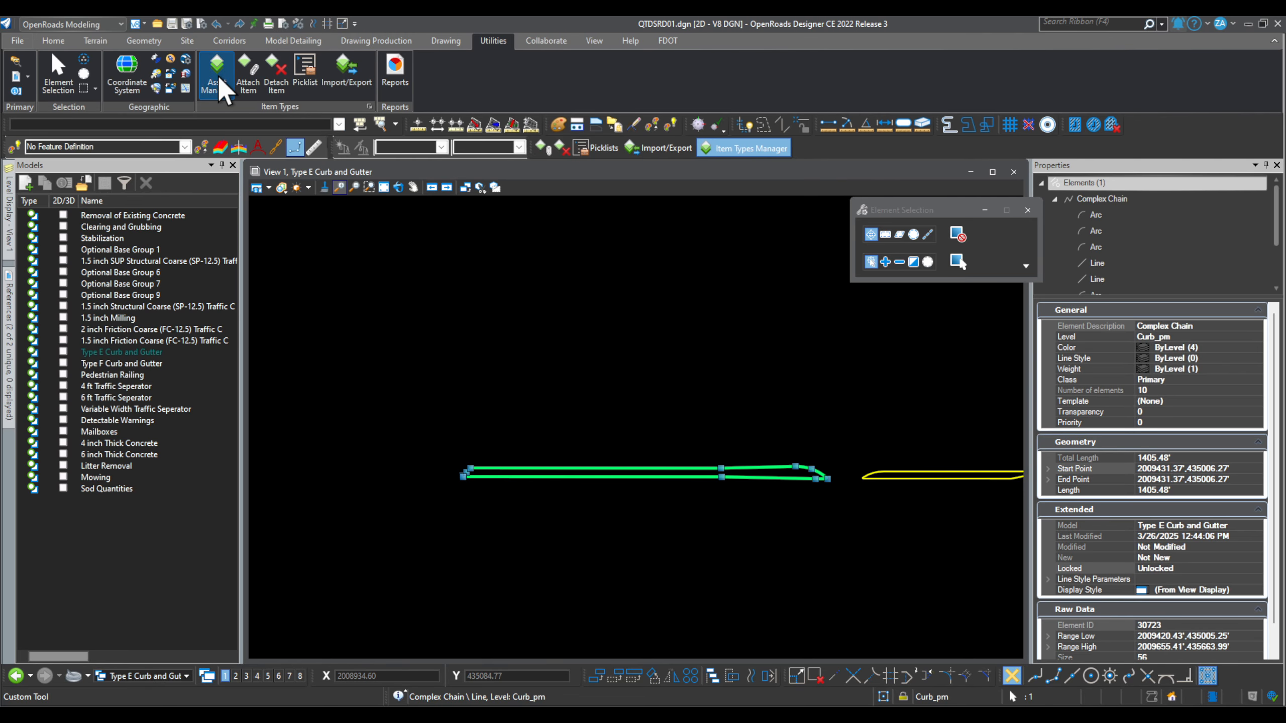
left_click_drag(761, 242, 338, 122)
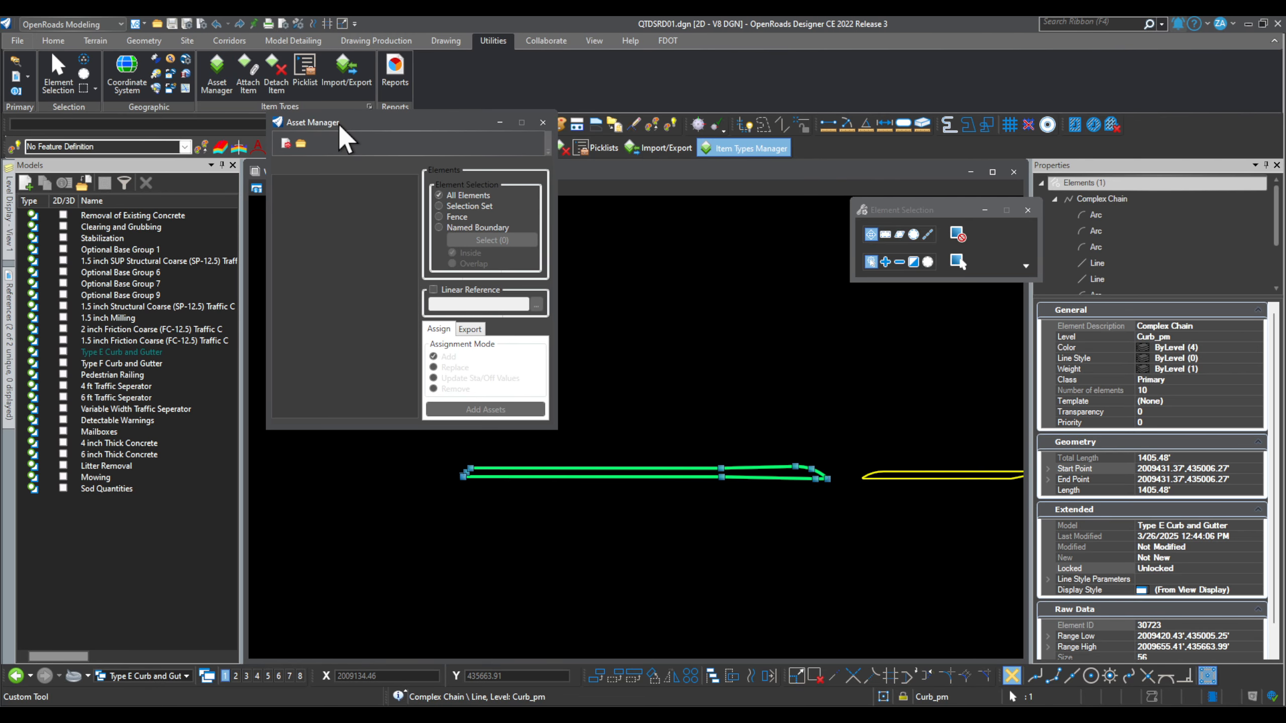
left_click(467, 206)
Step: Open the Asset Definition Excel File browser and widen it to show the d0120094 folder
left_click(301, 140)
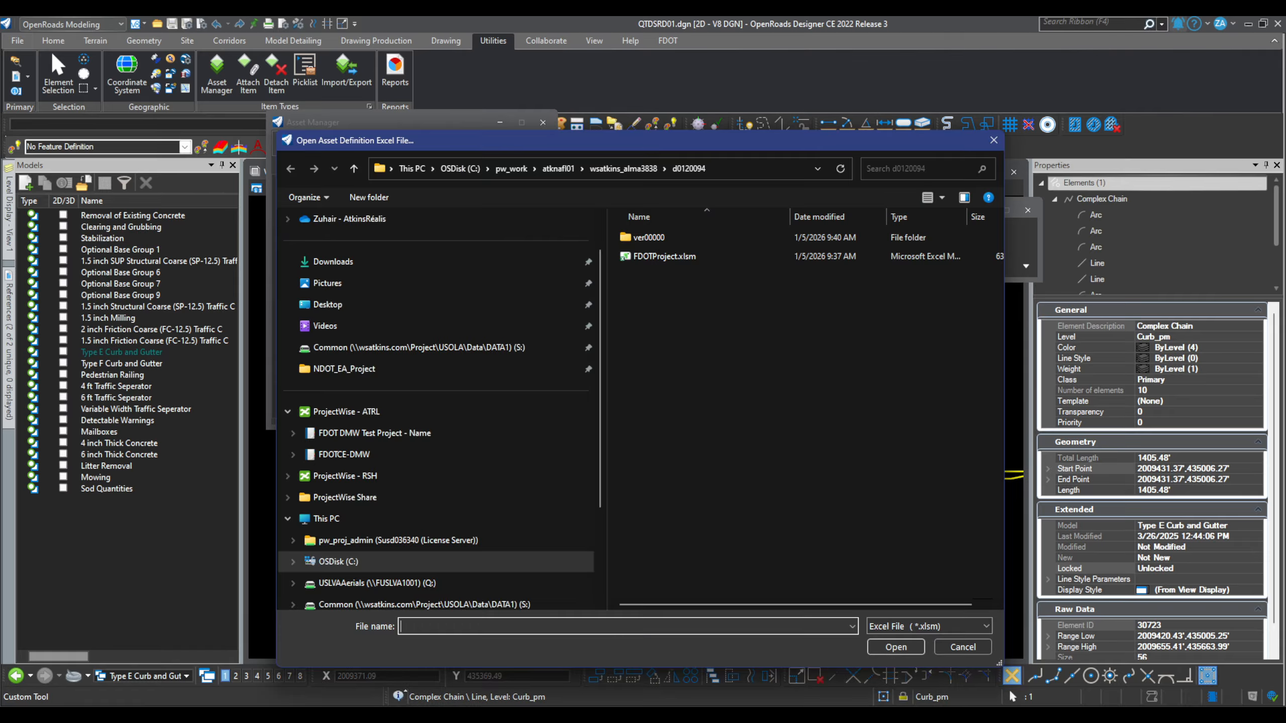
left_click_drag(756, 134, 714, 115)
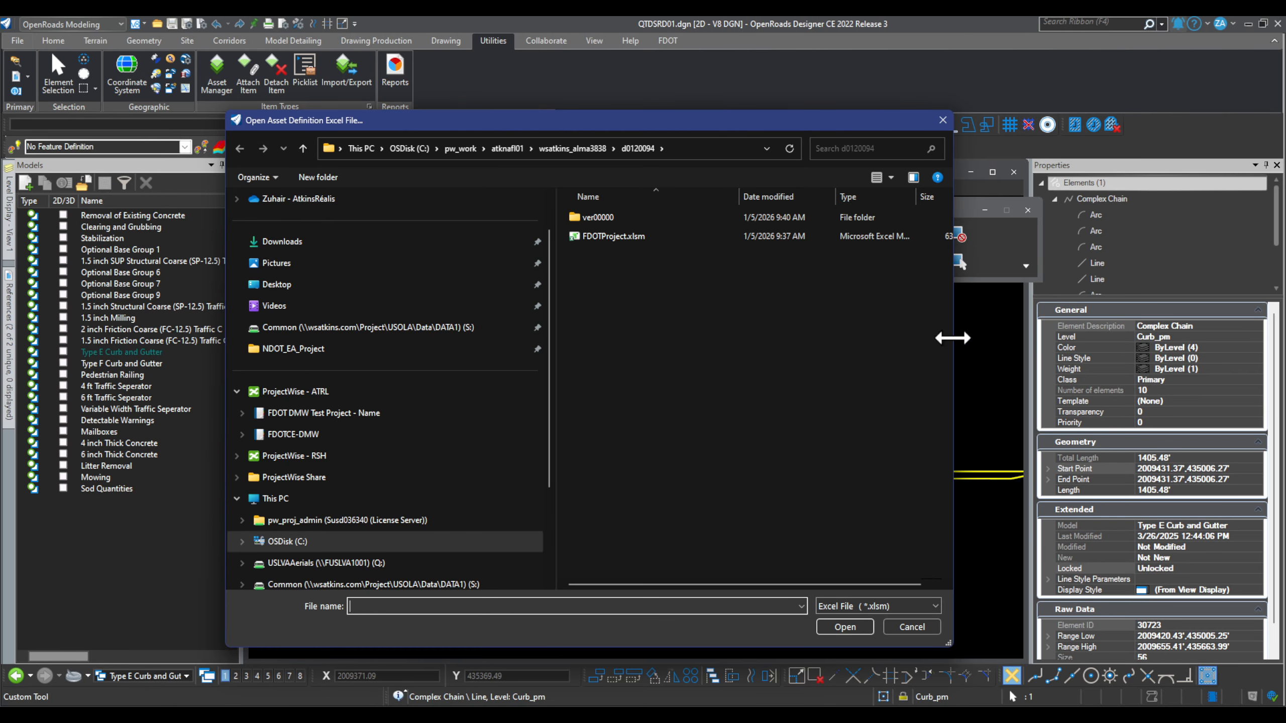
left_click_drag(952, 338, 1129, 338)
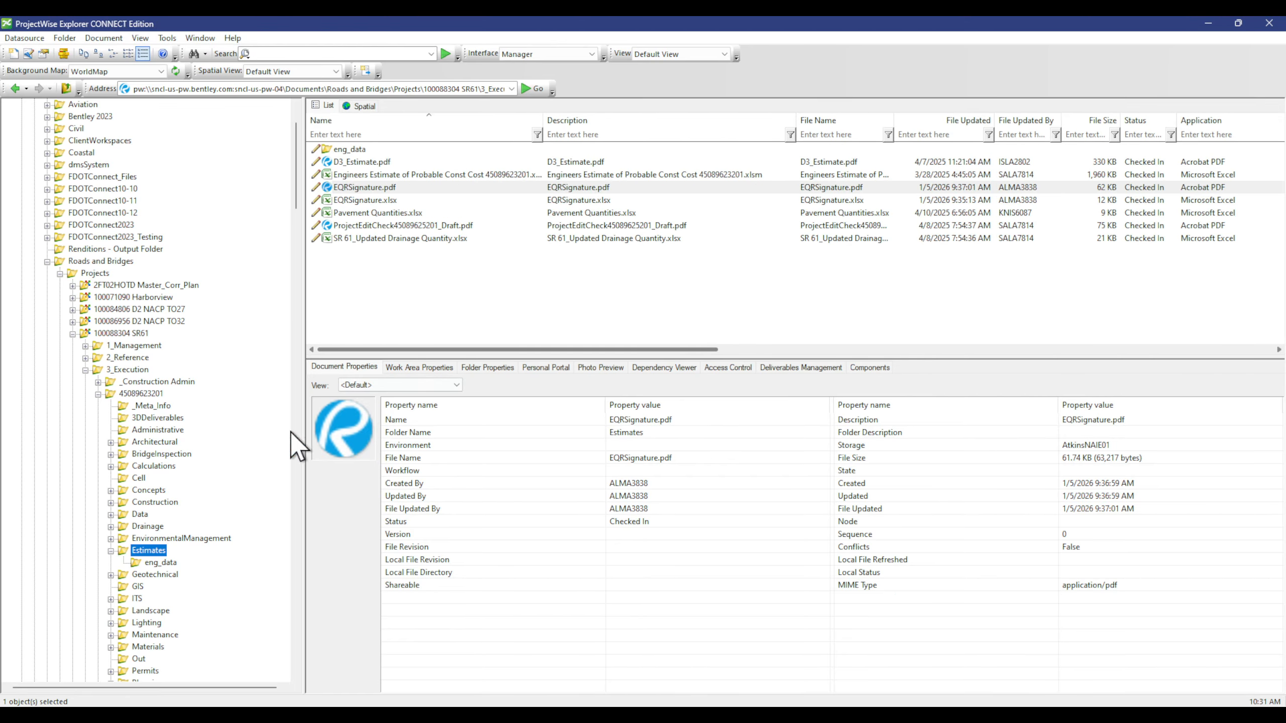
Step: Confirm the Symbology folder's Folder Id is 120094 in ProjectWise, then minimise ProjectWise
scroll(202, 628, "down", 8)
left_click(152, 526)
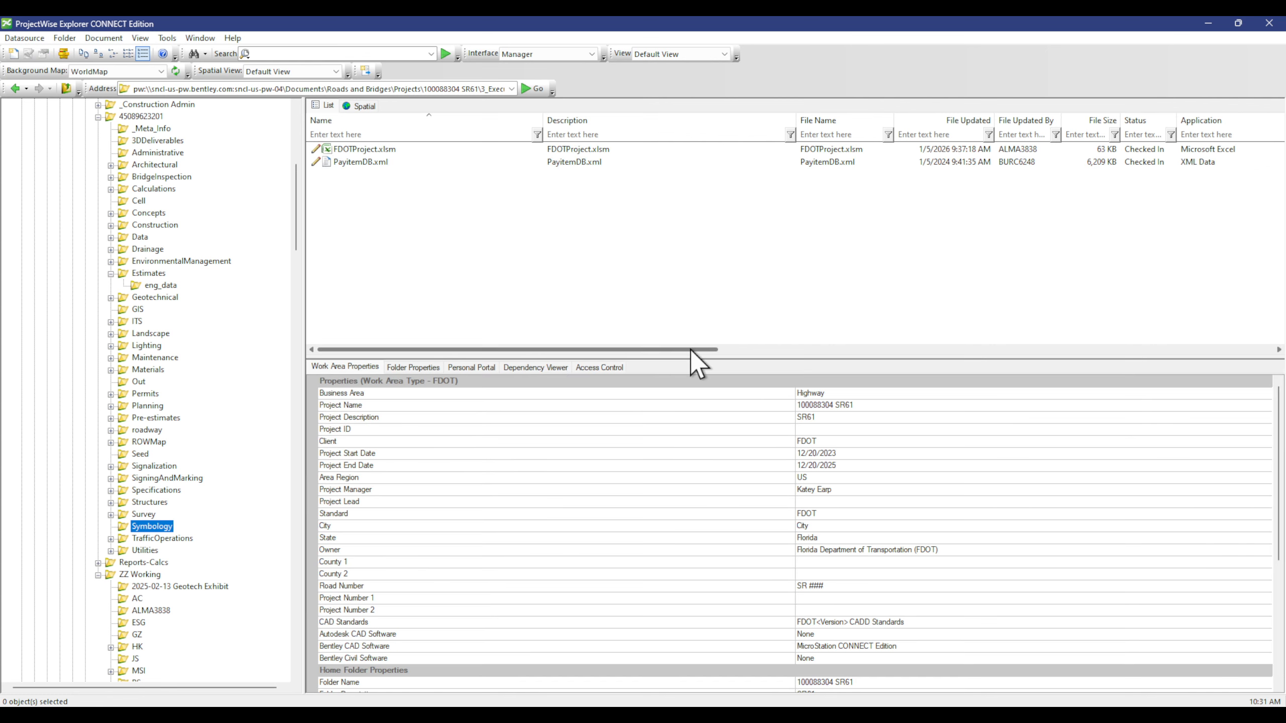
left_click_drag(690, 350, 841, 349)
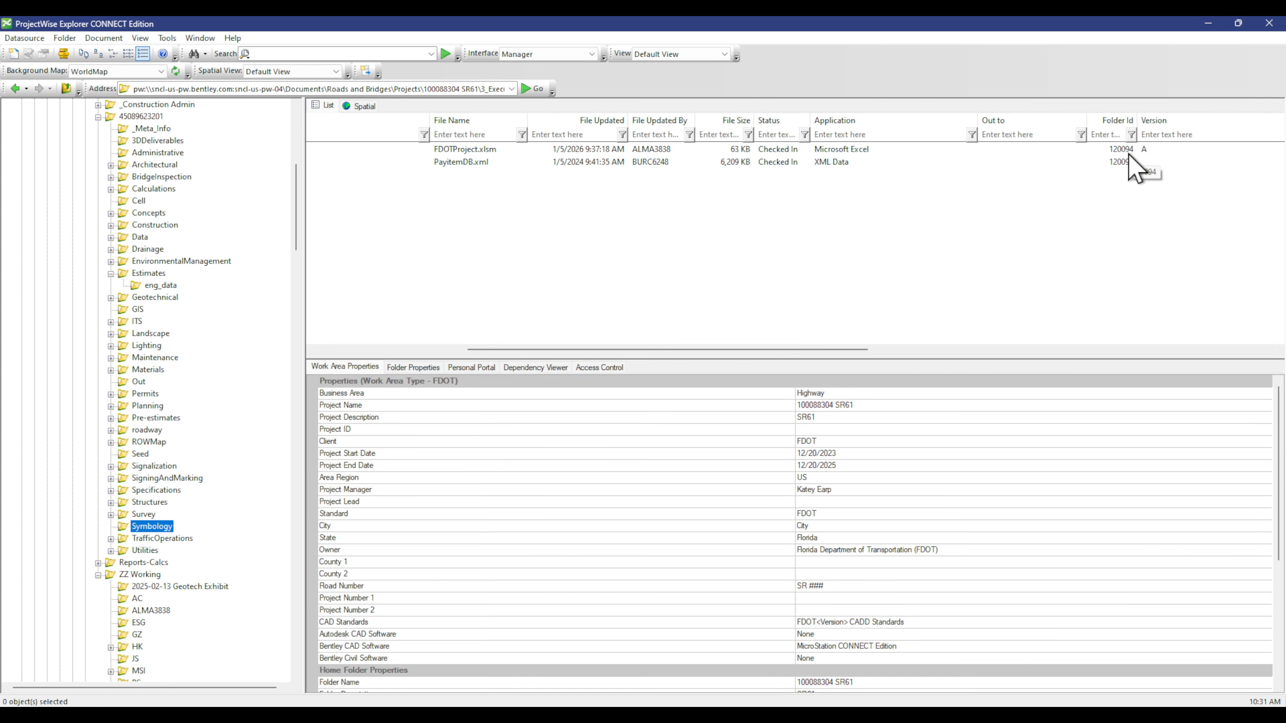
left_click(1208, 23)
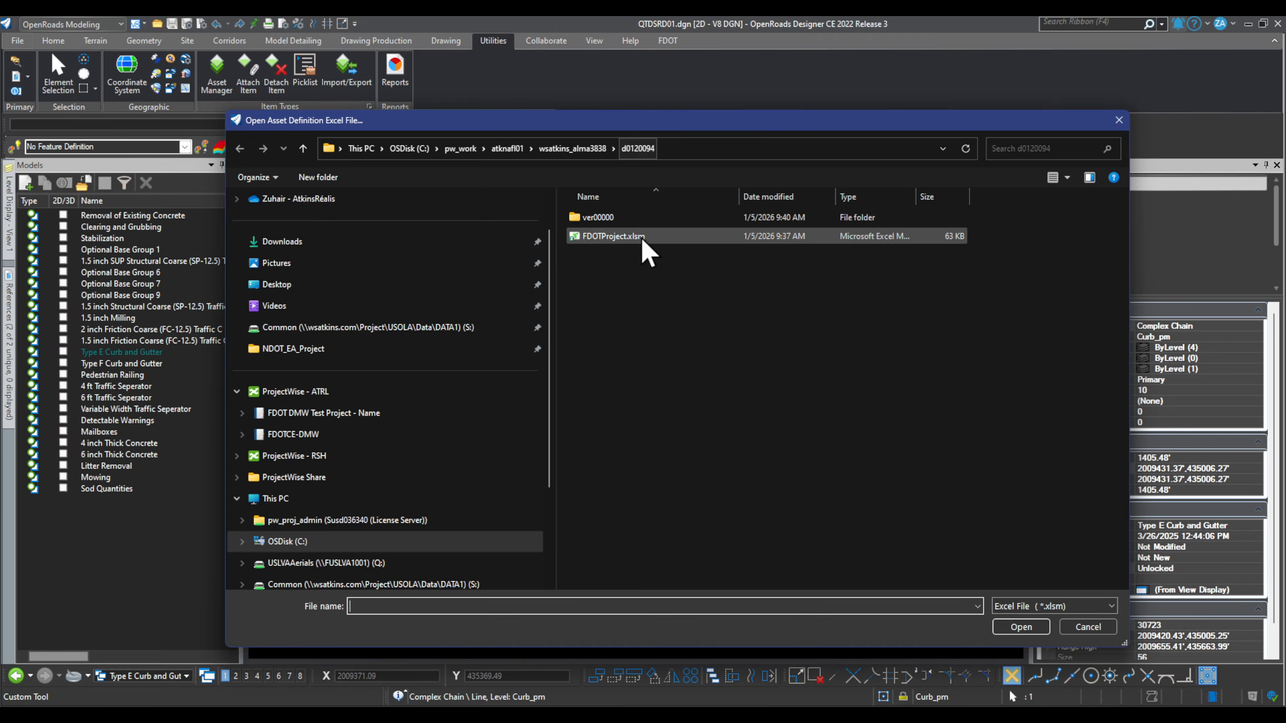
Step: Load FDOTProject.xlsm, check Alignment and FPID, and add them as assets to the curb chain
left_click(618, 237)
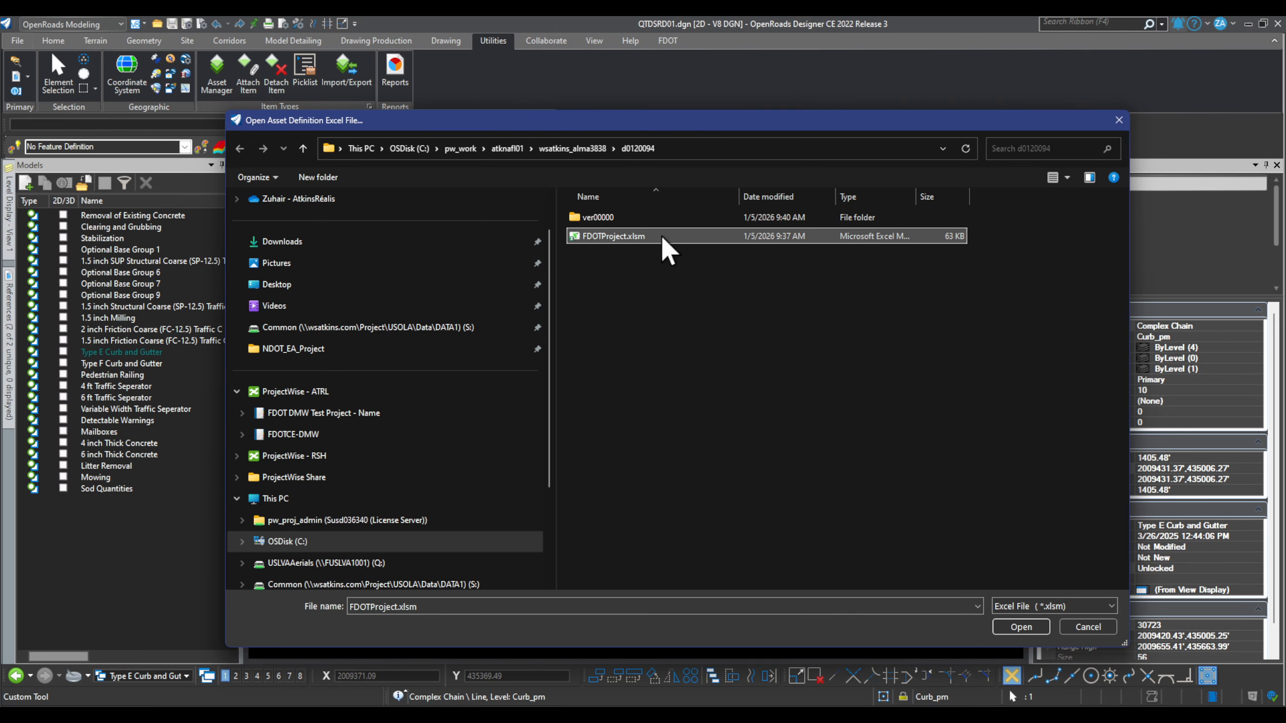
left_click(1019, 628)
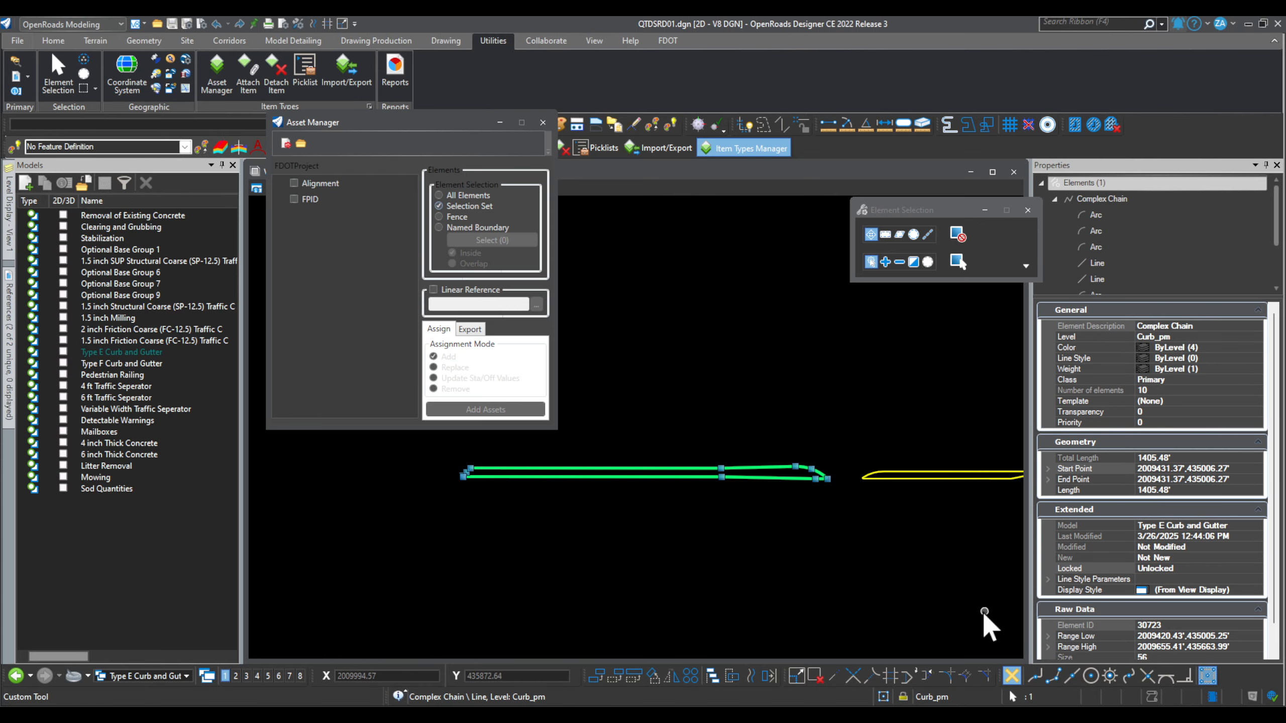
left_click(294, 183)
left_click(294, 198)
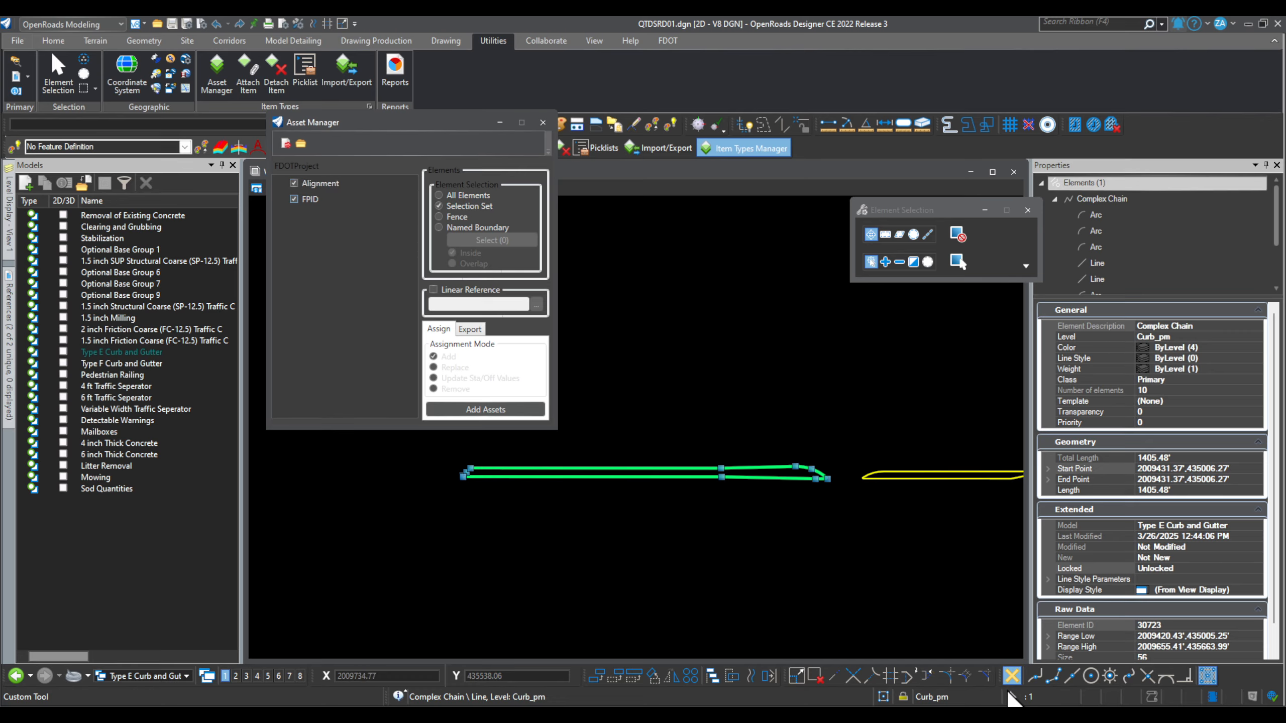
left_click(477, 409)
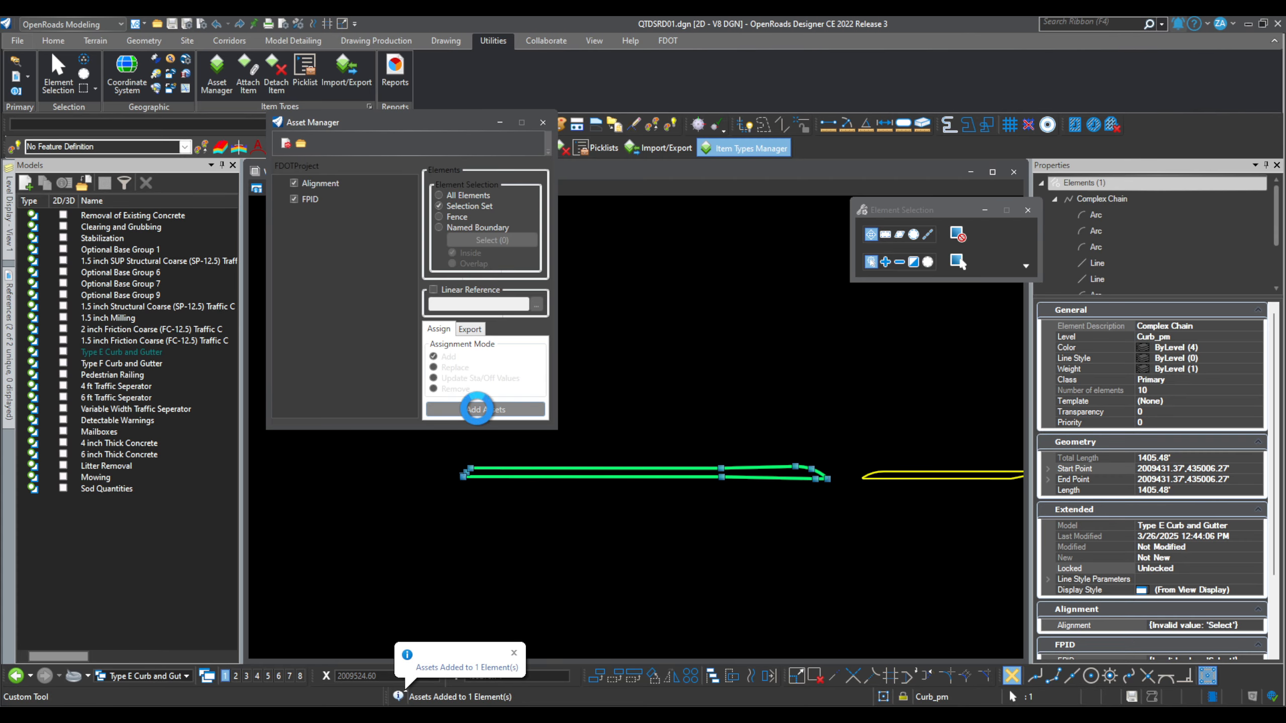
Step: Close Asset Manager and select the curb chain to edit its Alignment property
left_click(543, 123)
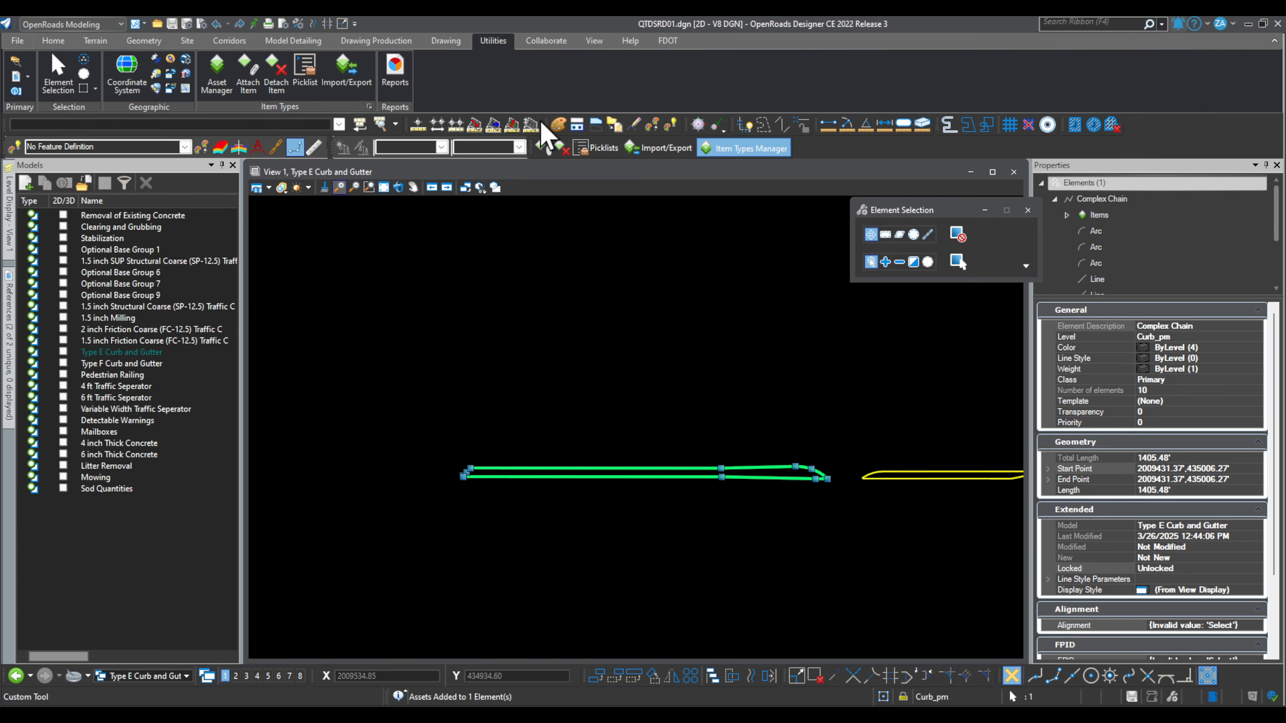
left_click(649, 476)
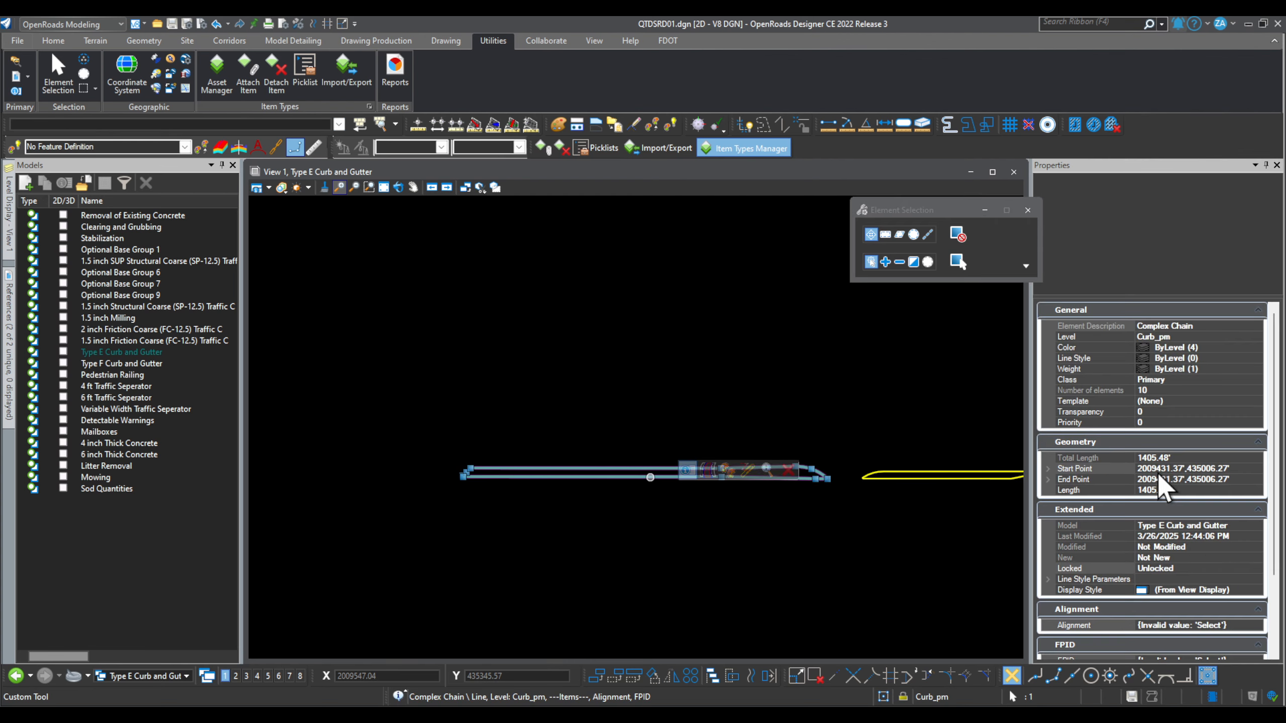
scroll(1223, 436, "down", 3)
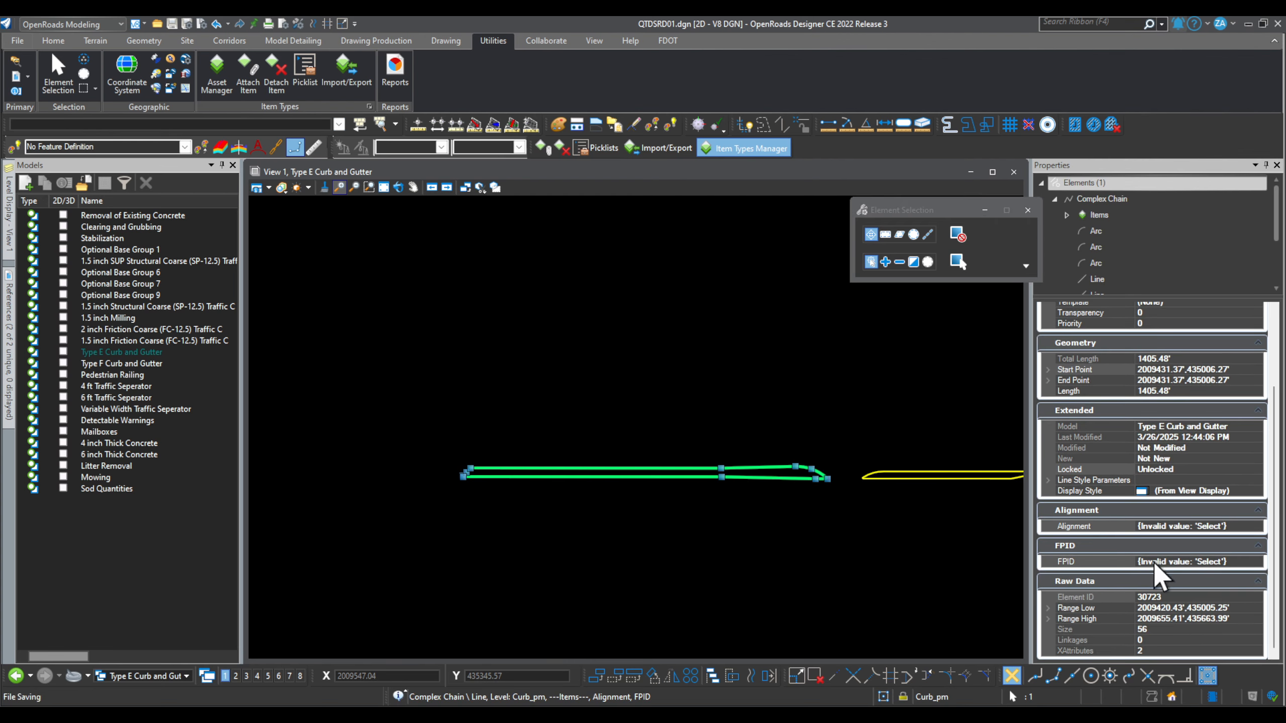
left_click(1244, 526)
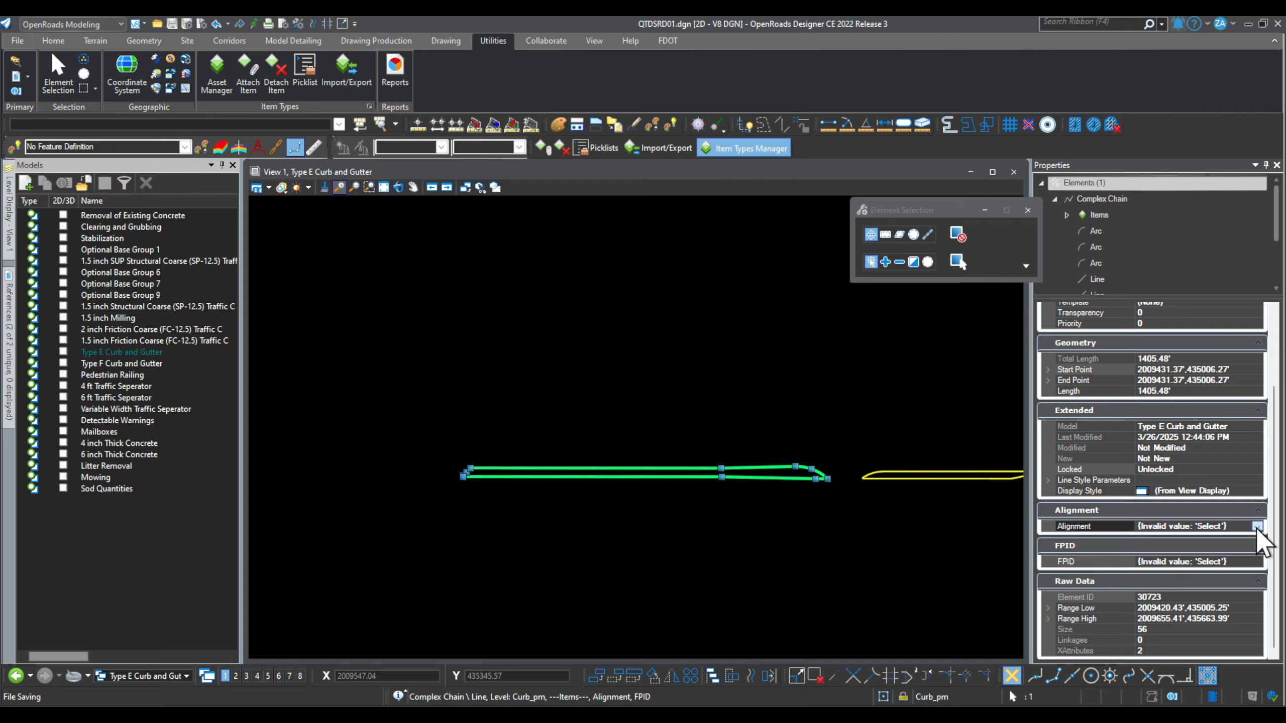
left_click(1257, 527)
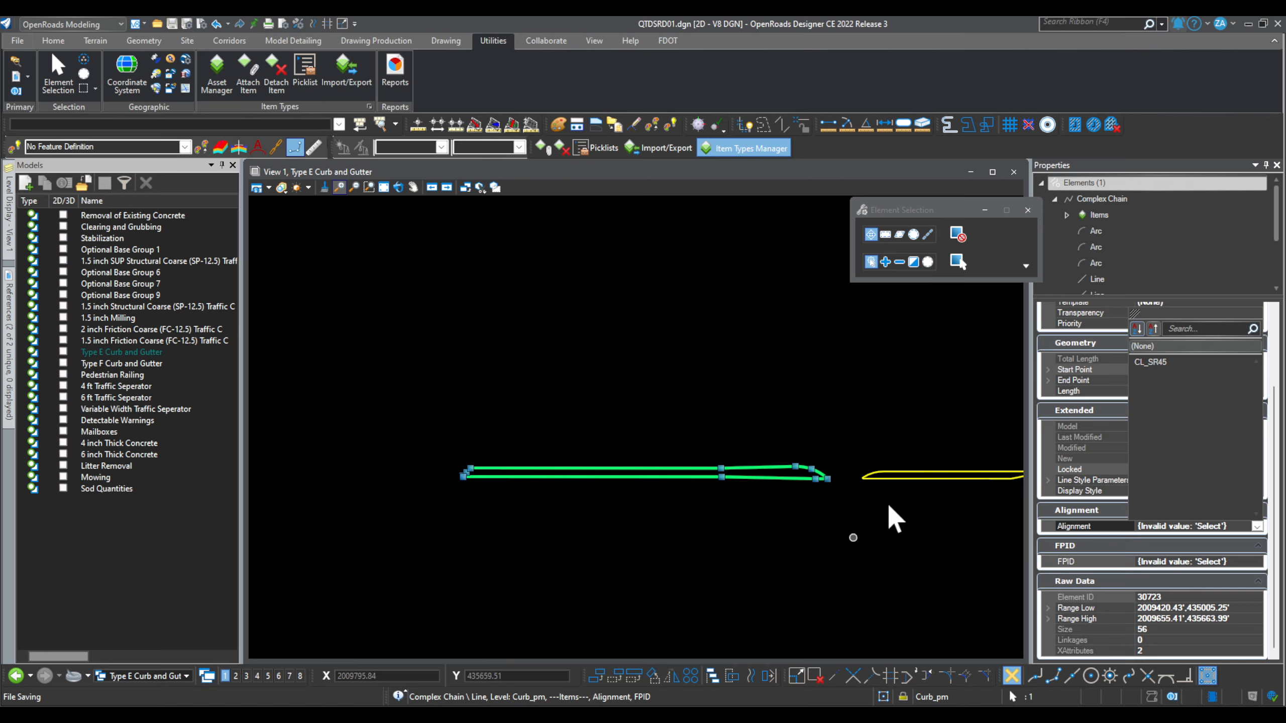
left_click(1172, 363)
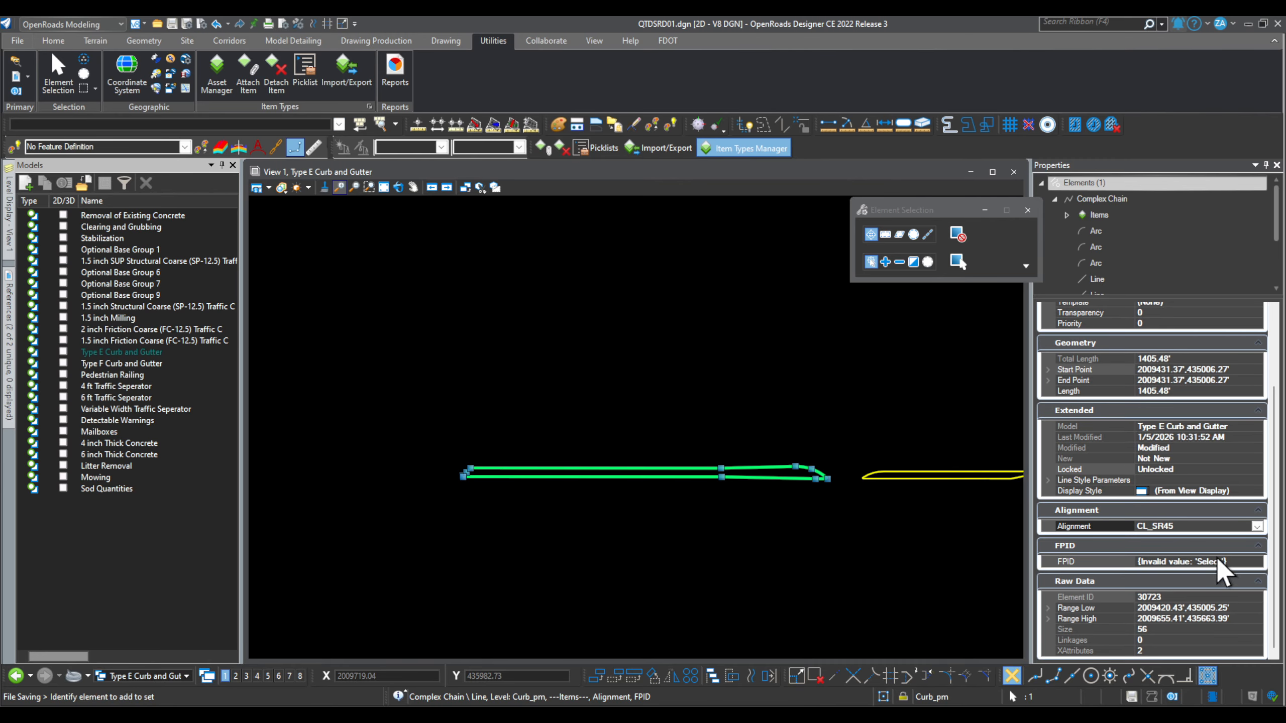
left_click(1258, 561)
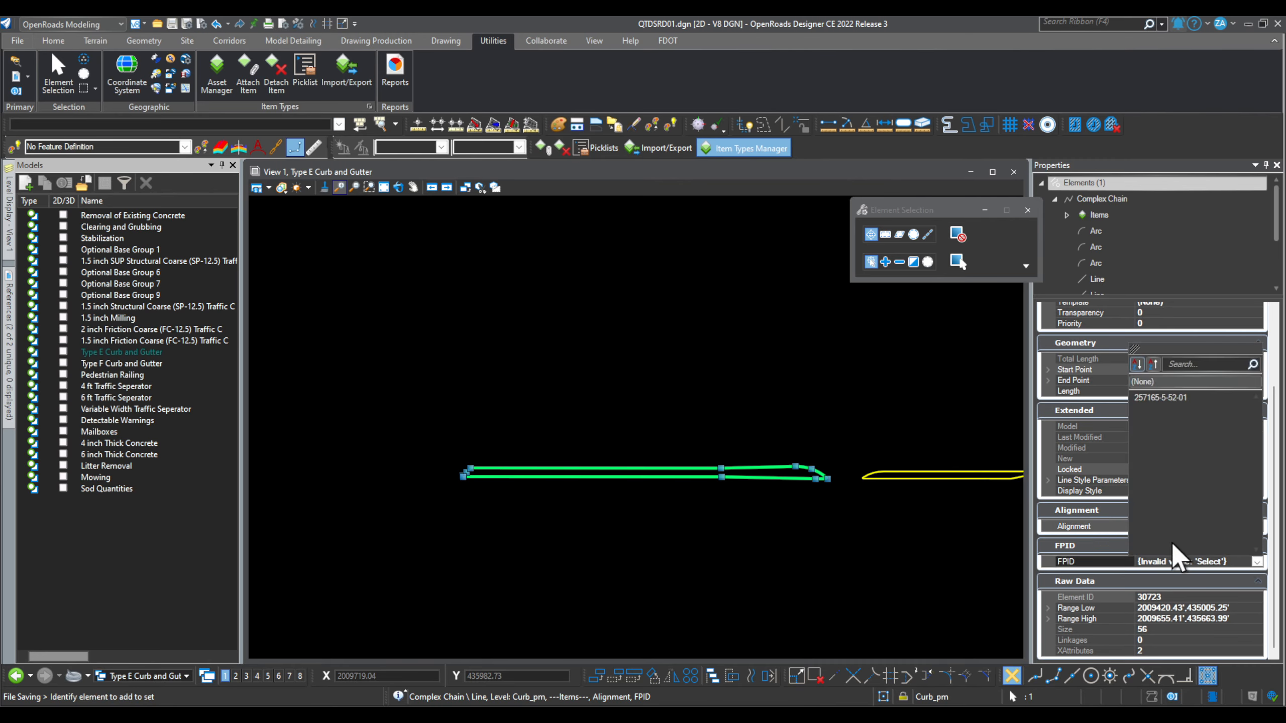
left_click(1170, 398)
key("ctrl+s")
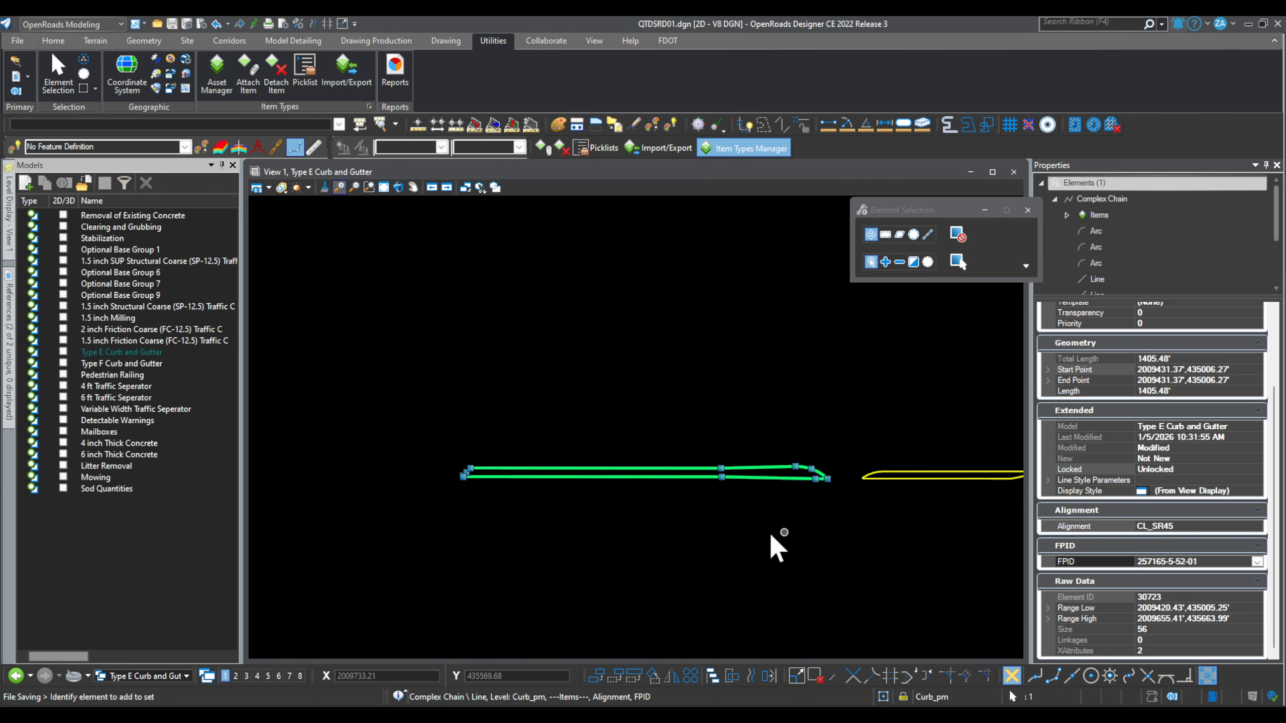
left_click(702, 531)
left_click(725, 475)
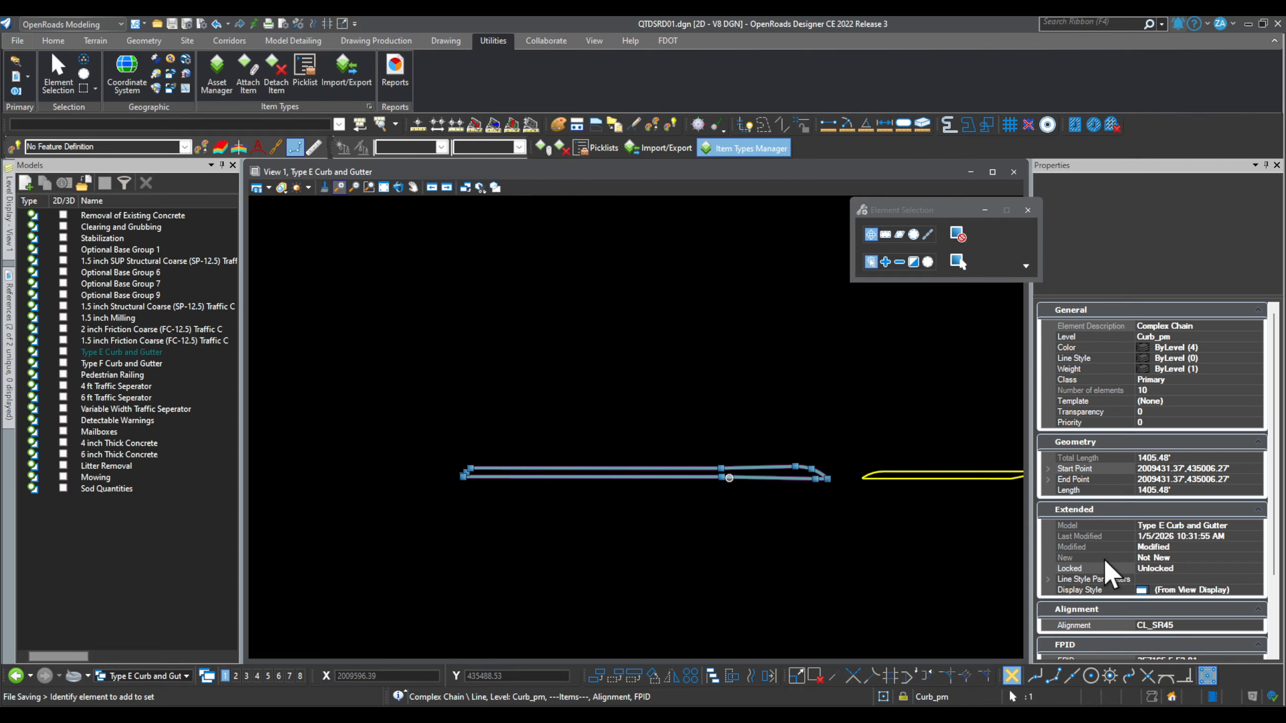
Step: Detach All item types from the curb chain, verify removal, and open Item Types Manager
left_click(562, 147)
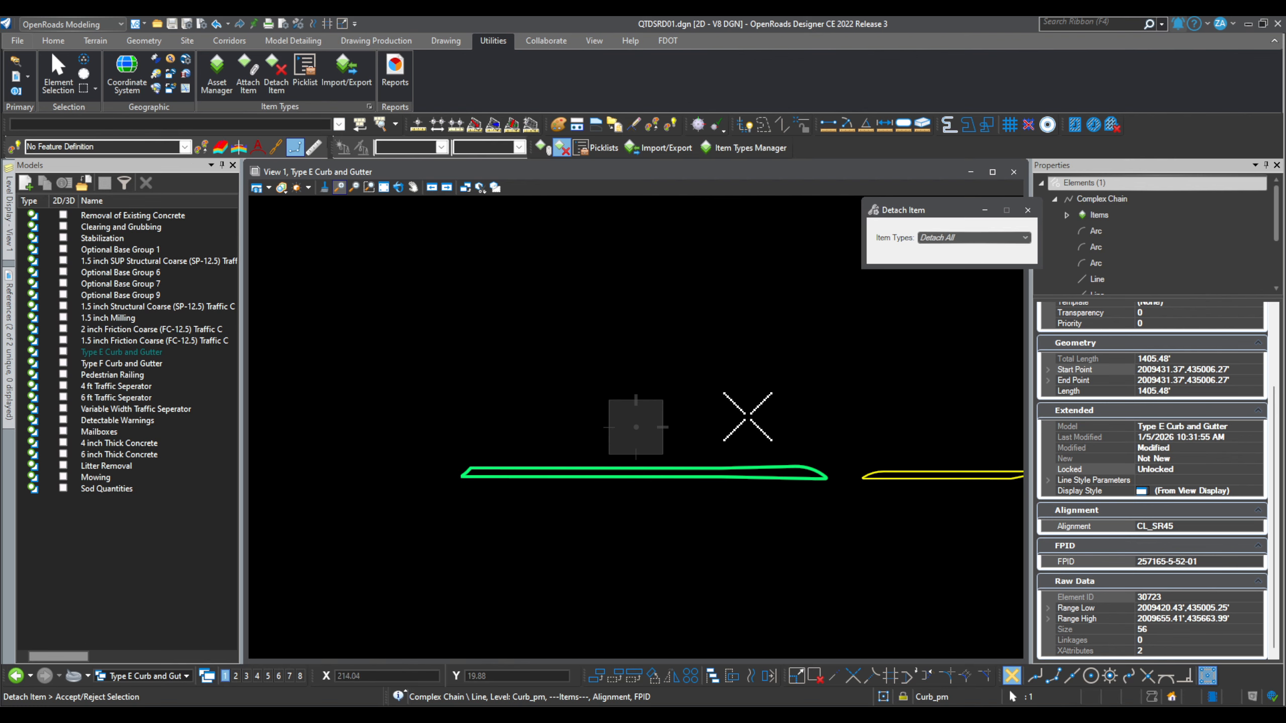
left_click(944, 238)
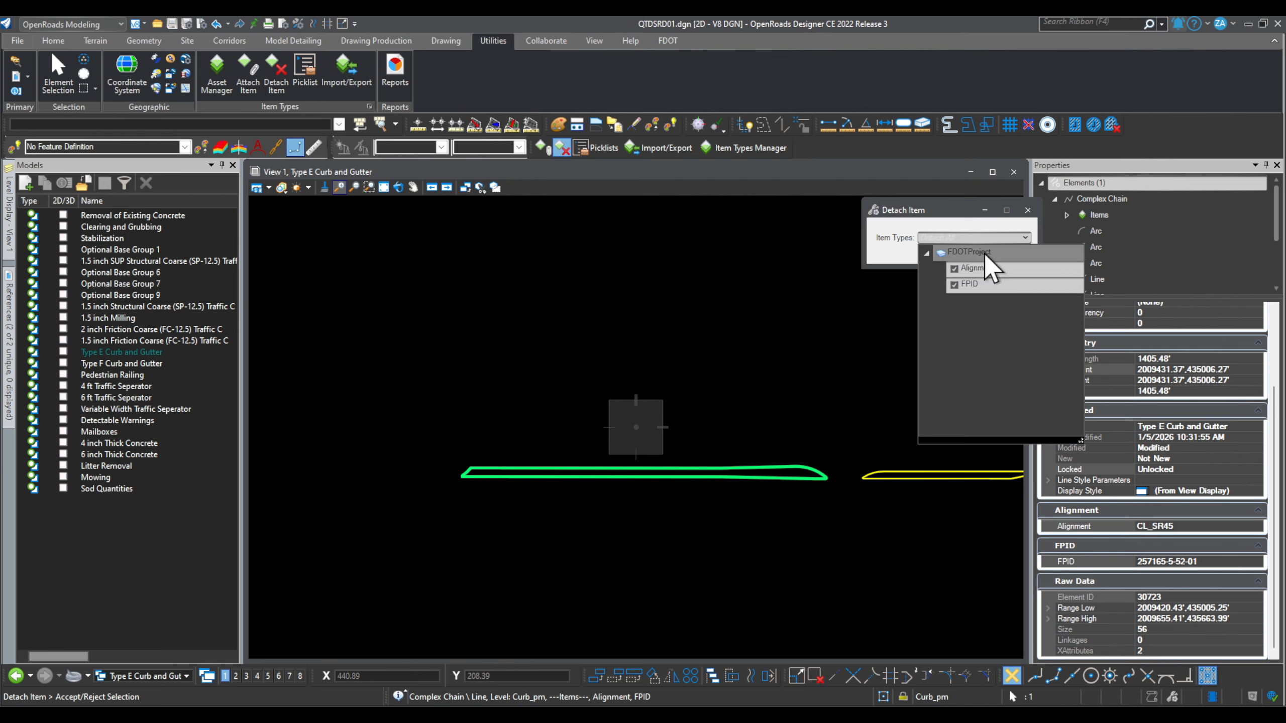
left_click(731, 387)
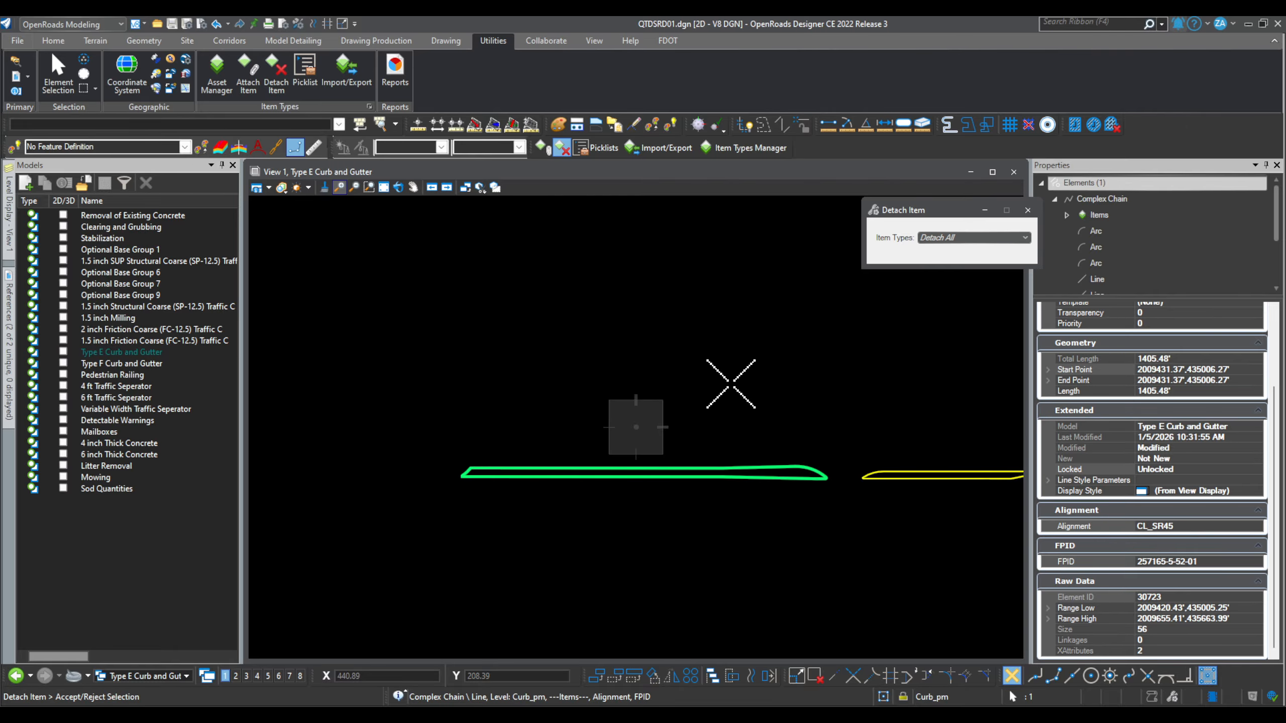
left_click(726, 395)
left_click(696, 471)
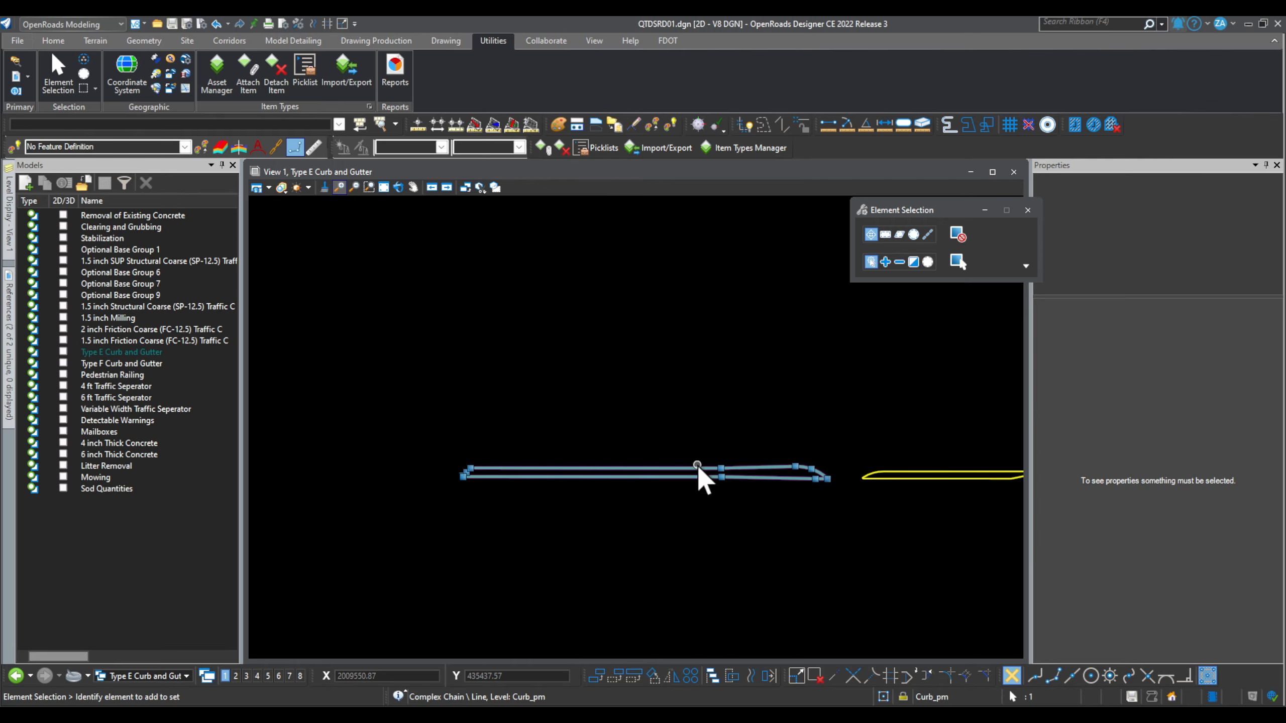
scroll(1133, 585, "up", 1)
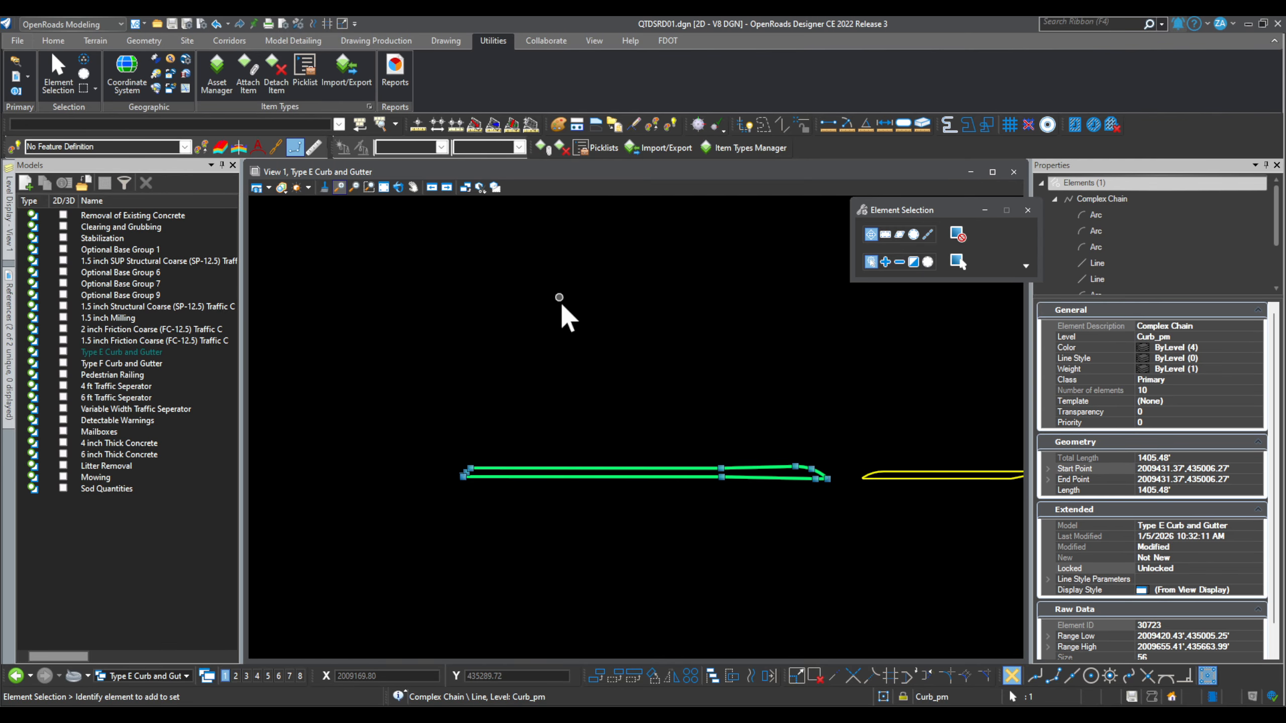
left_click(583, 288)
left_click(723, 149)
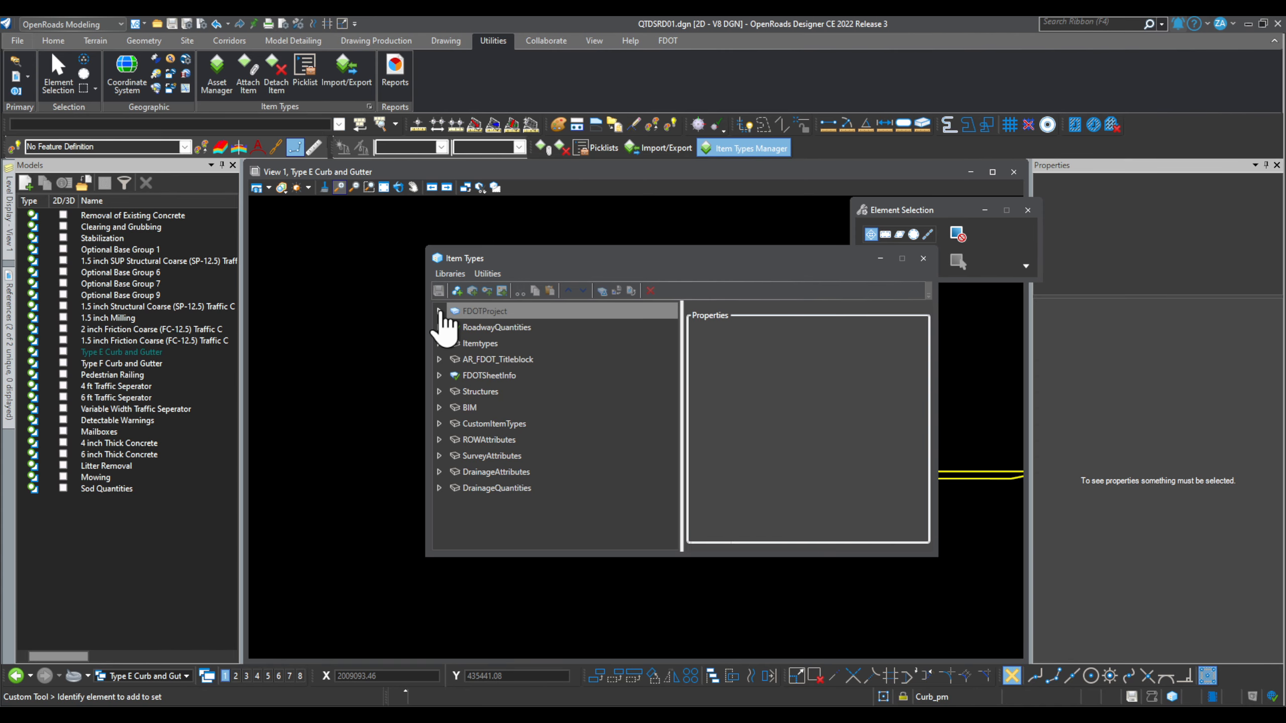
Step: Check that FDOTProject holds Alignment and FPID, close Item Types, and move Element Selection to the top-right
double_click(463, 312)
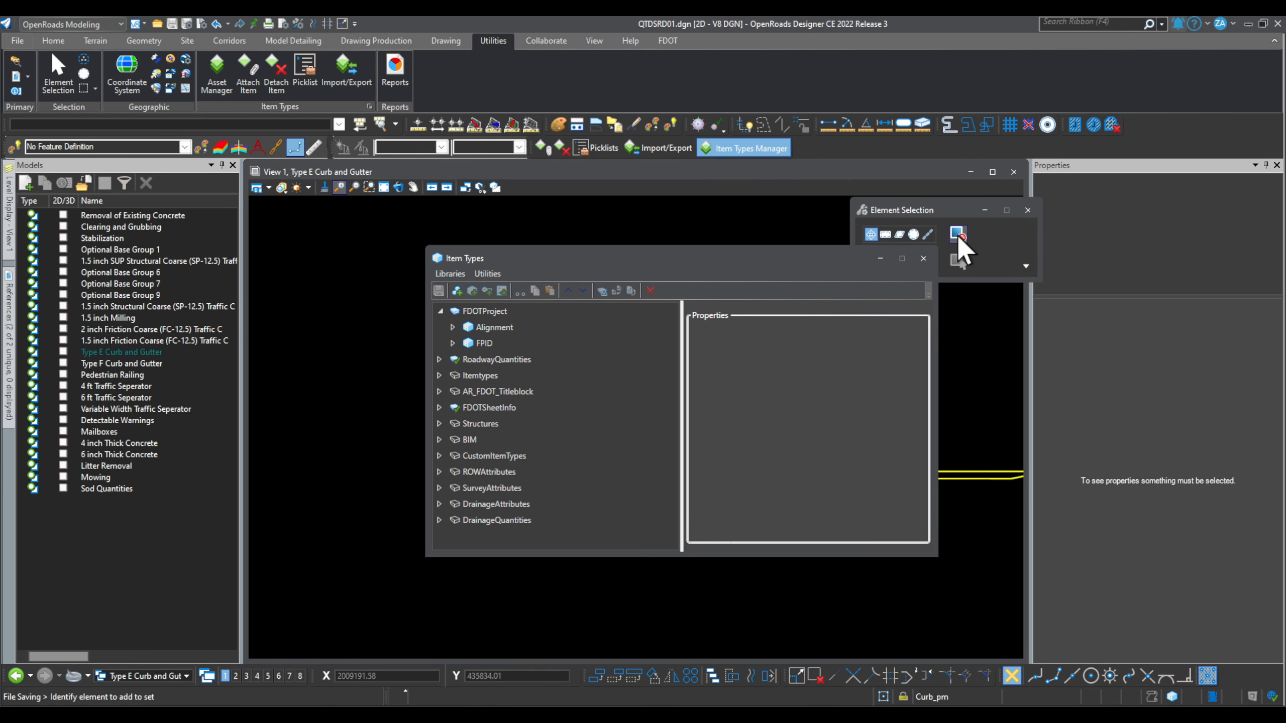
left_click(923, 259)
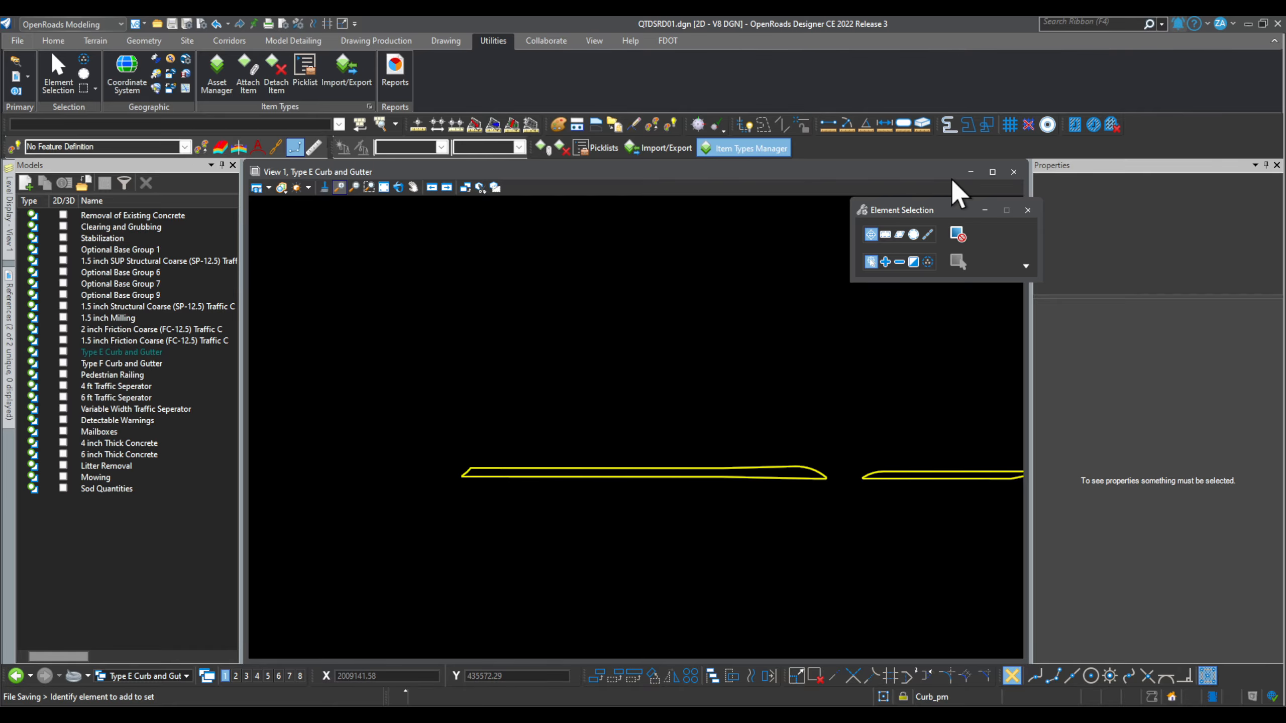
left_click_drag(906, 204, 1038, 40)
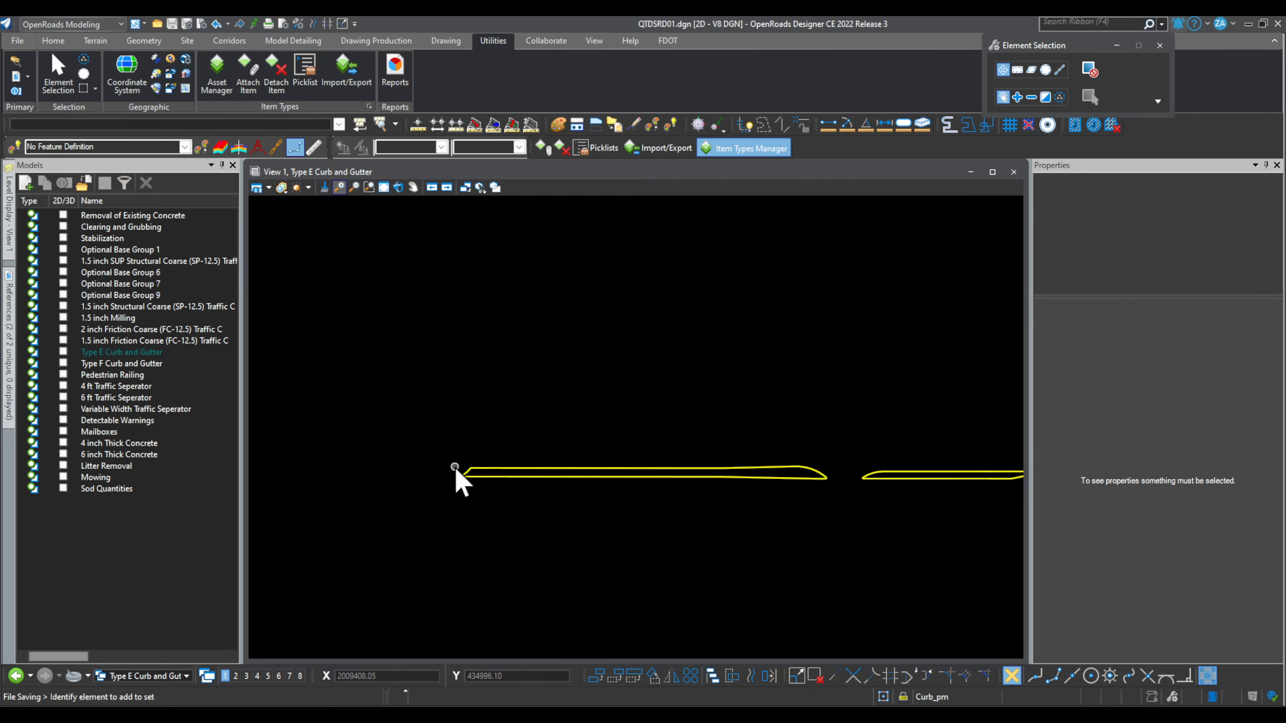
Step: Zoom out and show the Models list of attached references beside View 1's curb linework
scroll(447, 465, "down", 2)
scroll(480, 472, "down", 1)
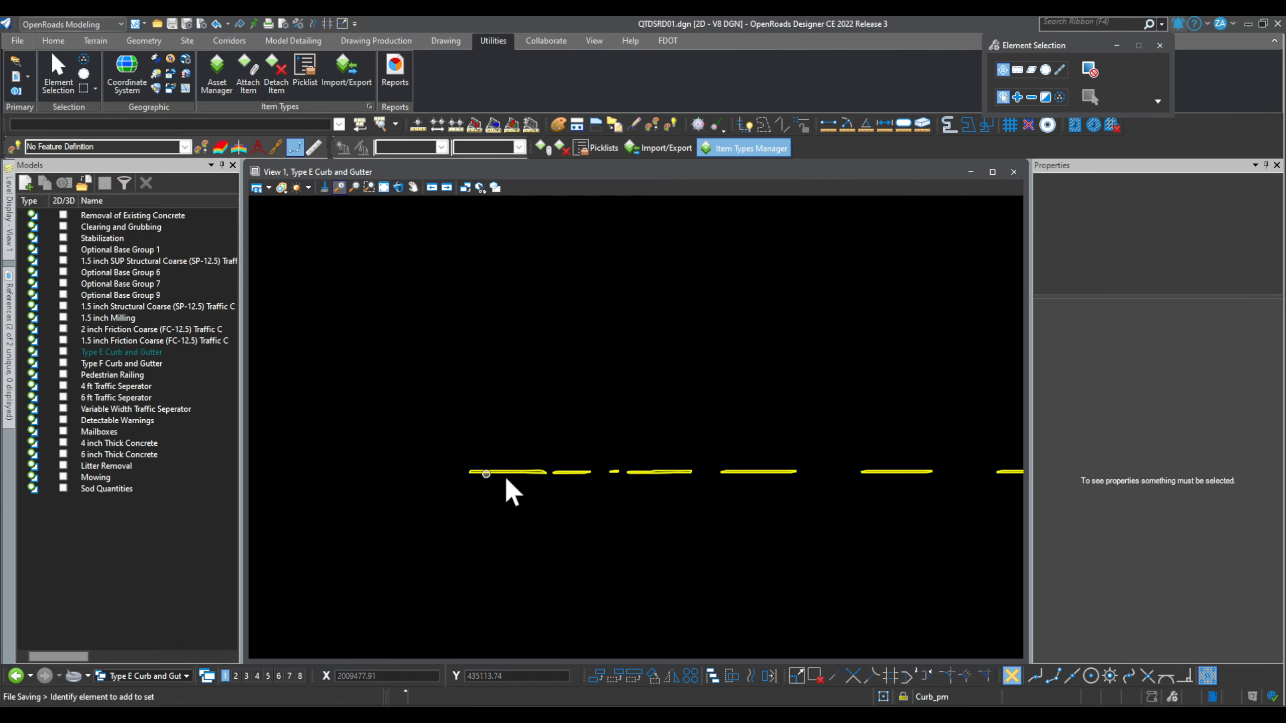
left_click(9, 297)
scroll(469, 482, "up", 3)
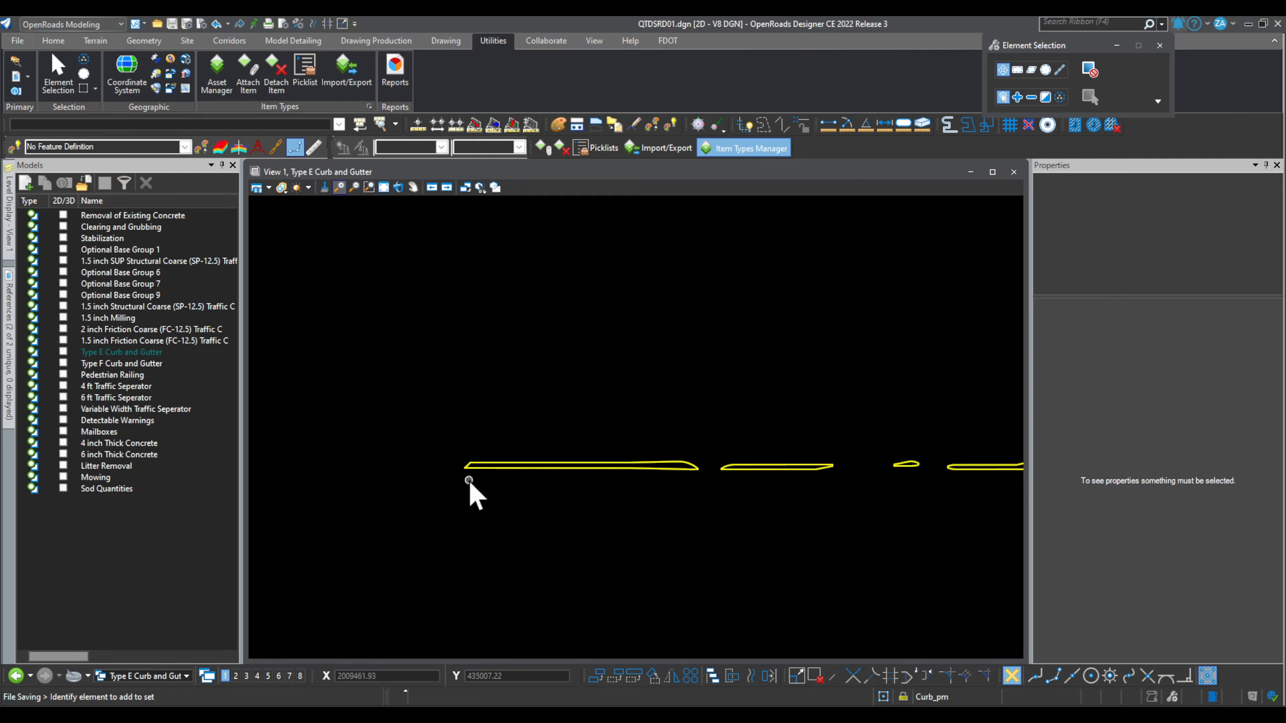
scroll(625, 515, "down", 2)
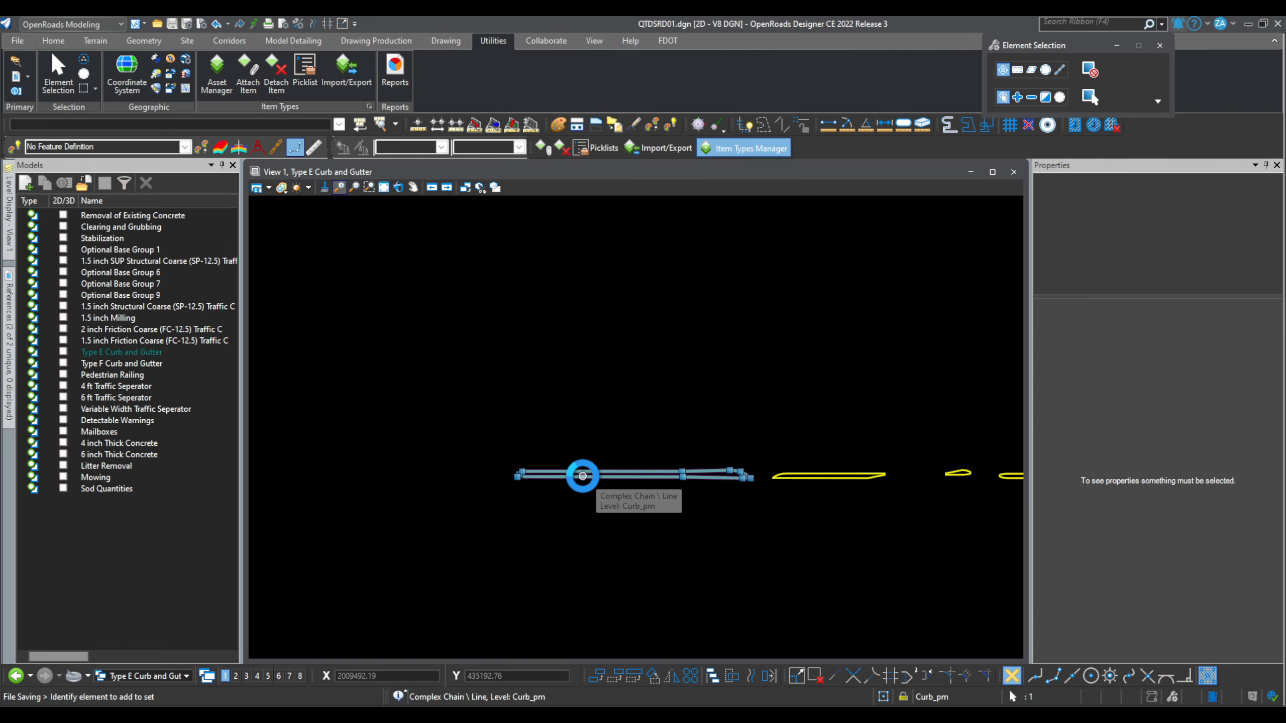
Step: Pick the left curb segment, then cancel the Attach Item operation
left_click(582, 475)
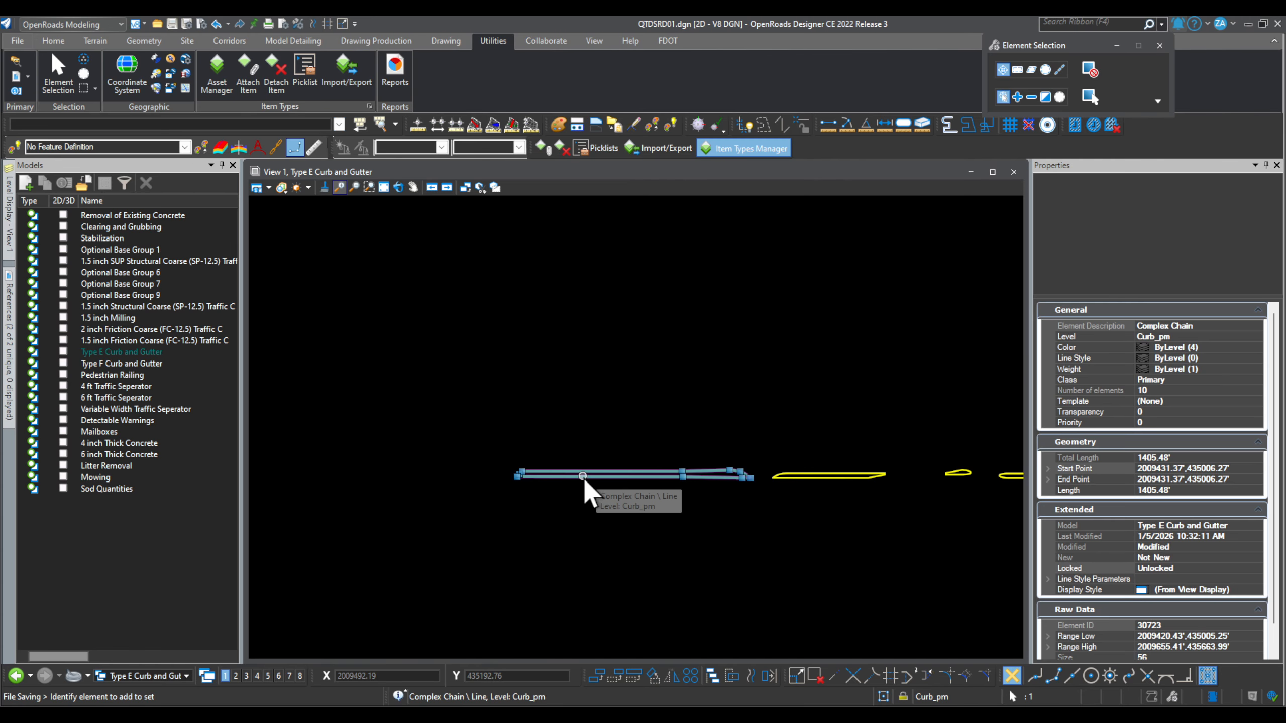
left_click(542, 146)
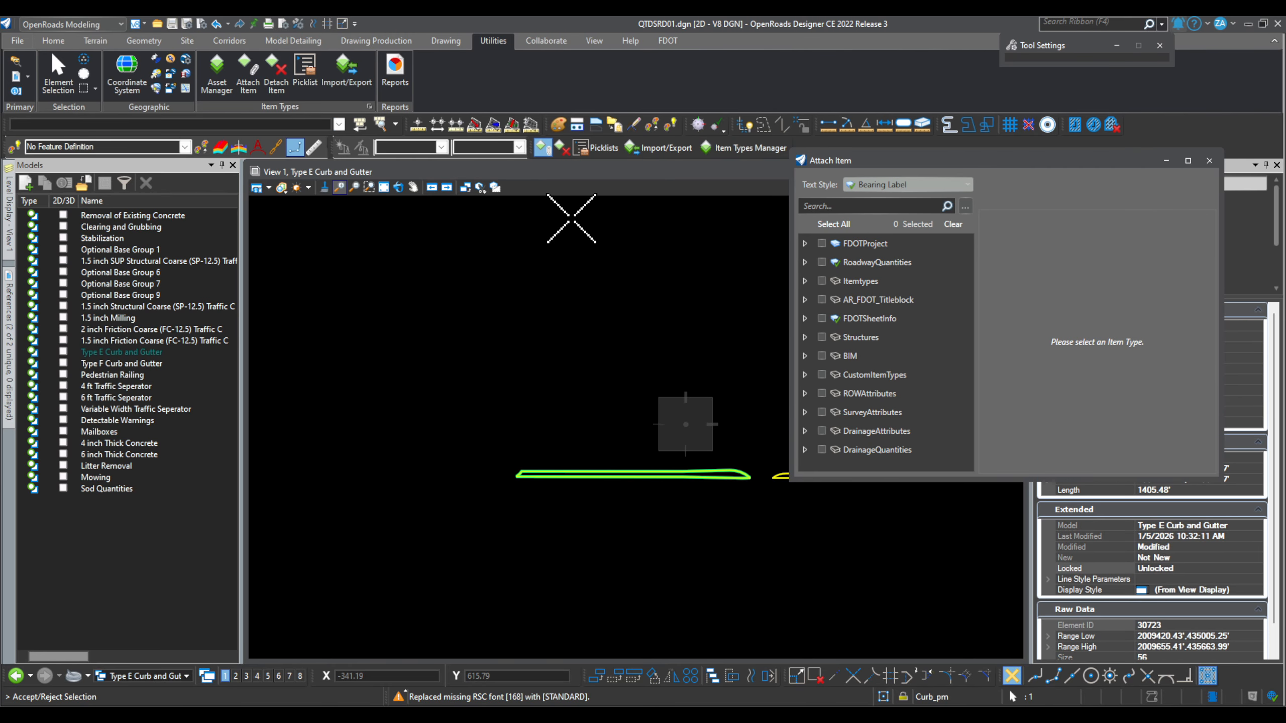
left_click(1209, 160)
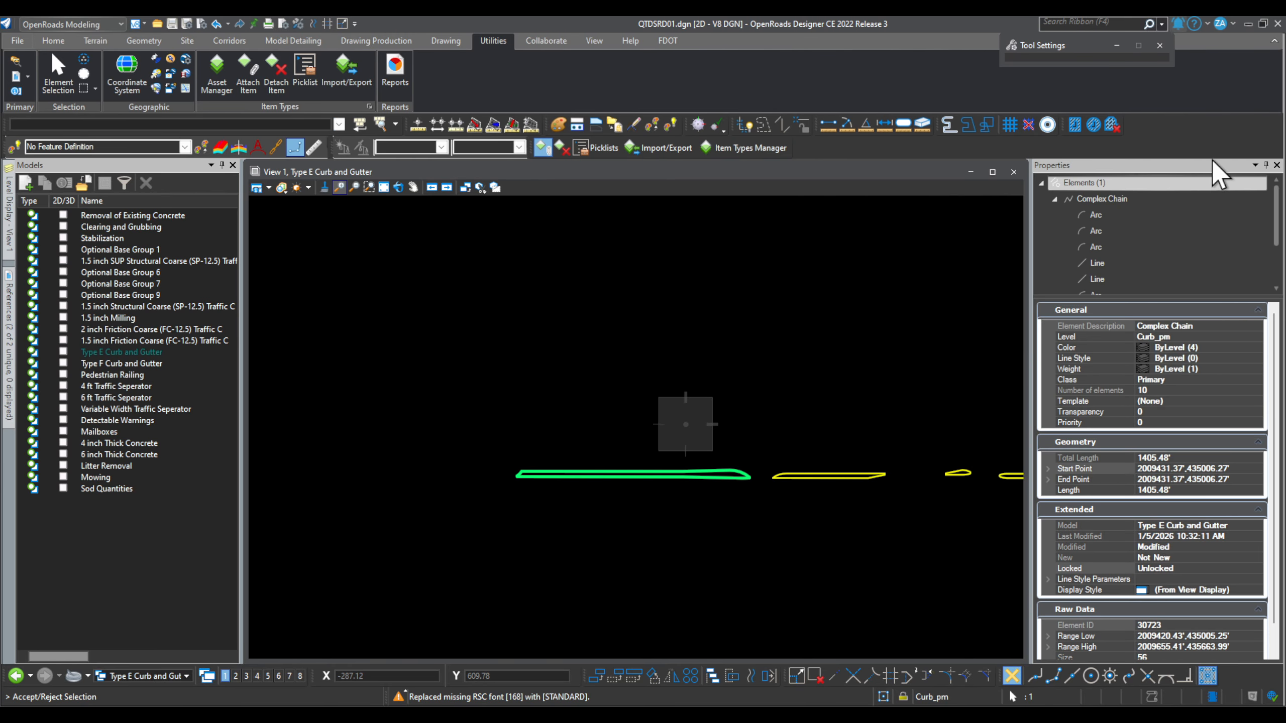
Step: Clear the selection, zoom out, and window-select all 21 Type E Curb and Gutter lines
left_click(56, 80)
left_click(458, 531)
scroll(457, 529, "down", 5)
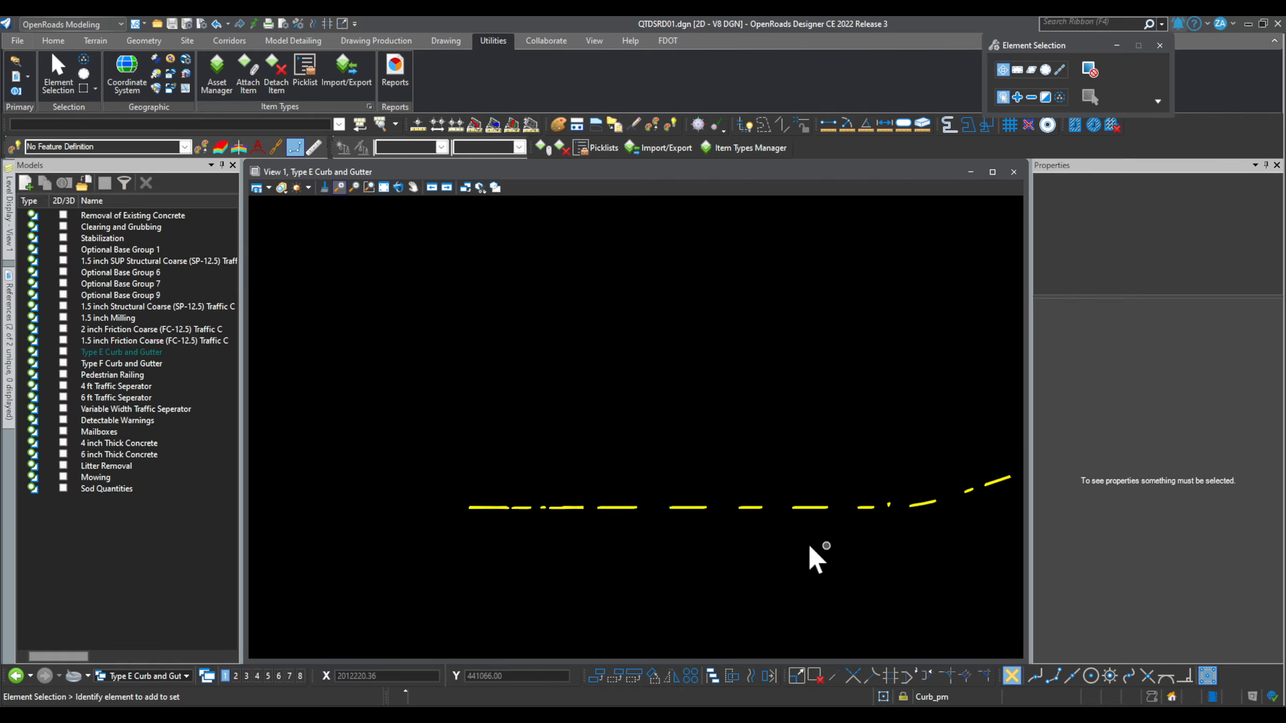
scroll(855, 537, "down", 2)
scroll(860, 538, "up", 2)
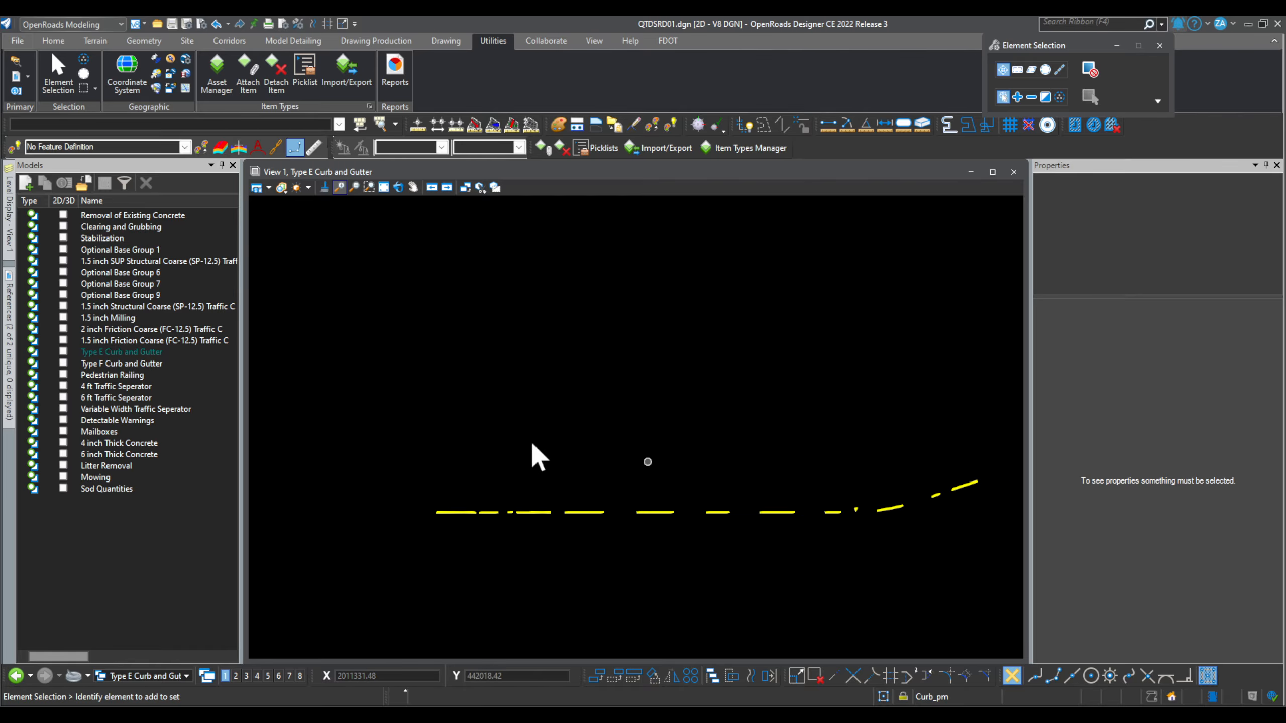
left_click_drag(332, 395, 1002, 550)
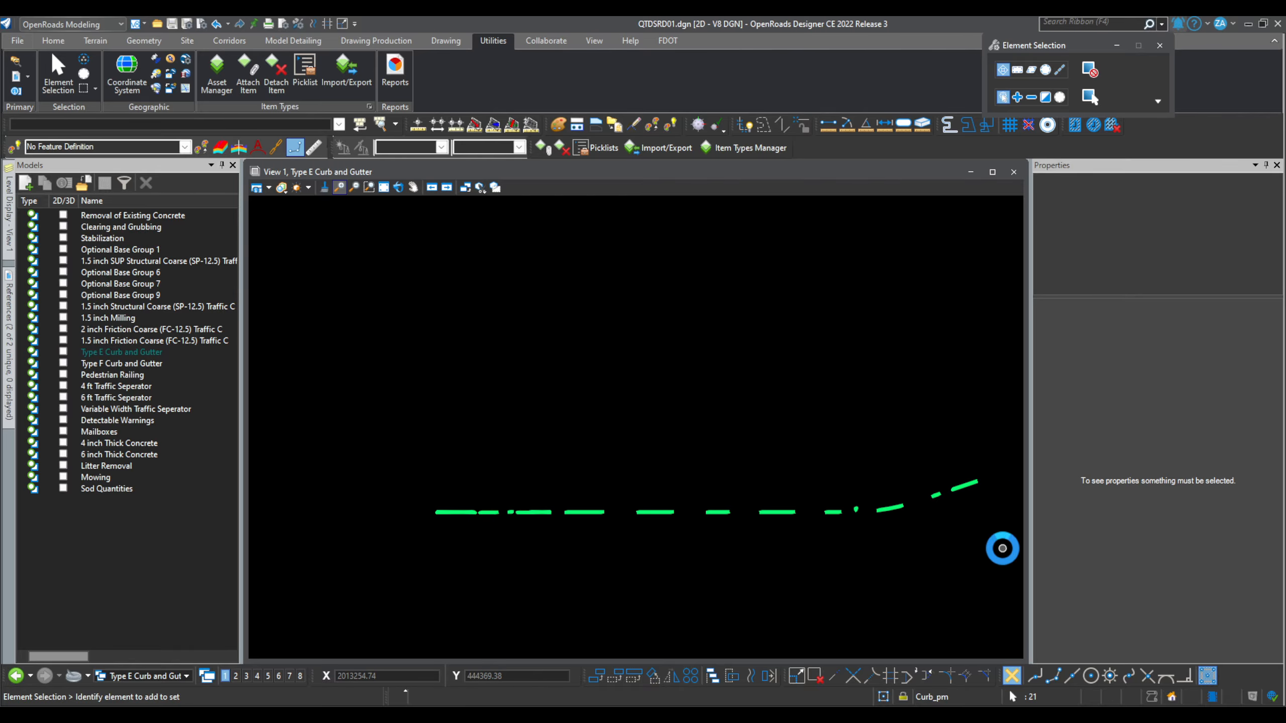
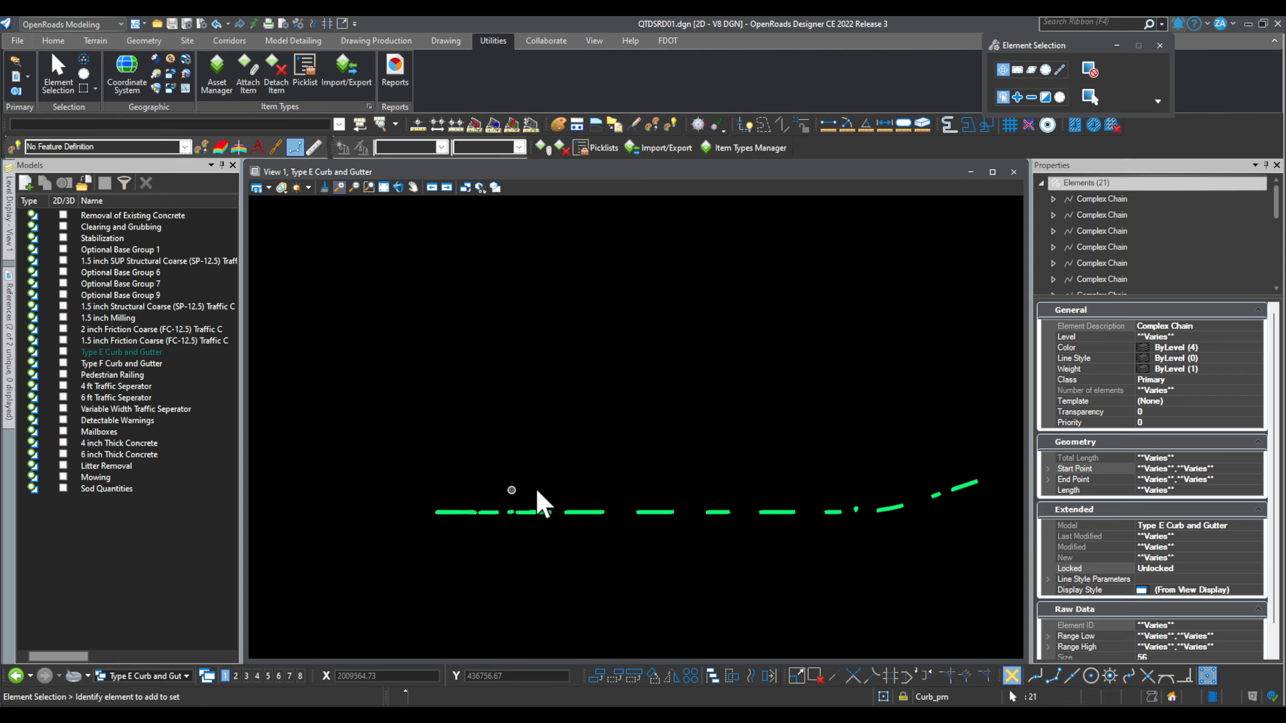
Step: Clear the earlier curb selection and pick a single curb chain to inspect its properties
scroll(899, 487, "up", 3)
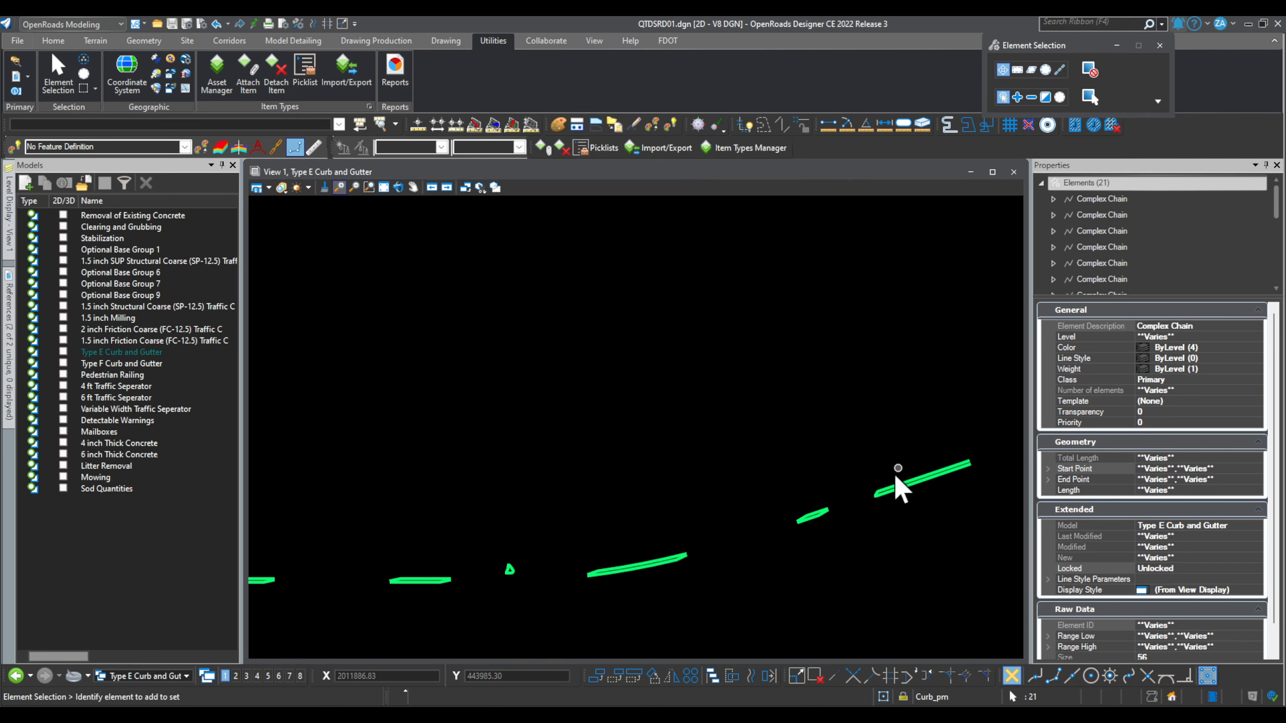
scroll(896, 479, "up", 4)
left_click(682, 495)
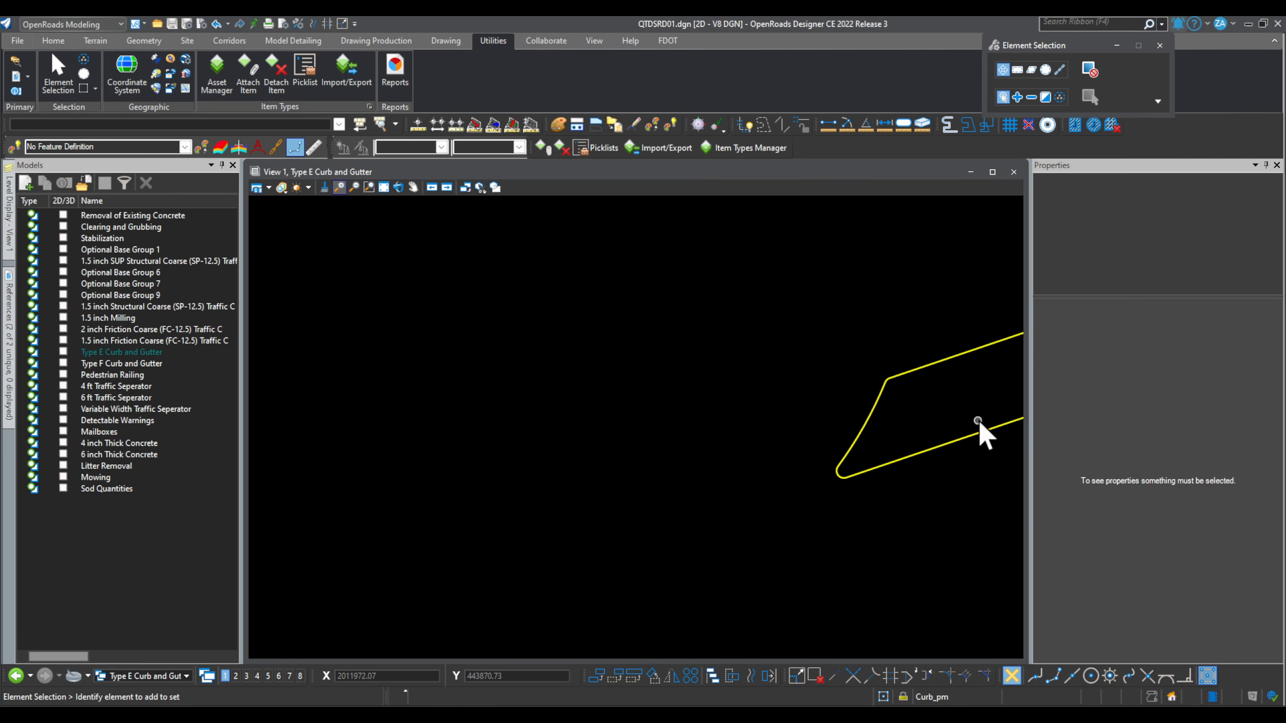
scroll(977, 418, "down", 5)
left_click(617, 537)
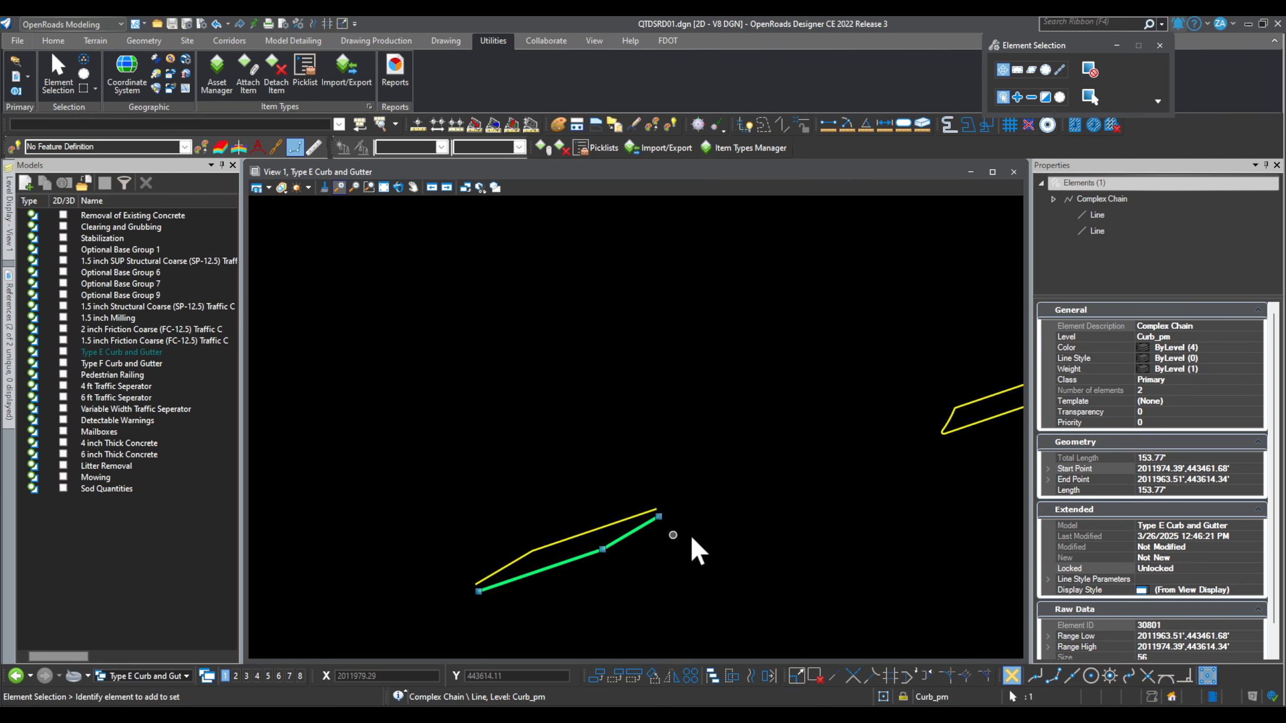
Step: Select the upper curb chain to check its length, then deselect everything
scroll(805, 479, "down", 6)
scroll(439, 565, "up", 4)
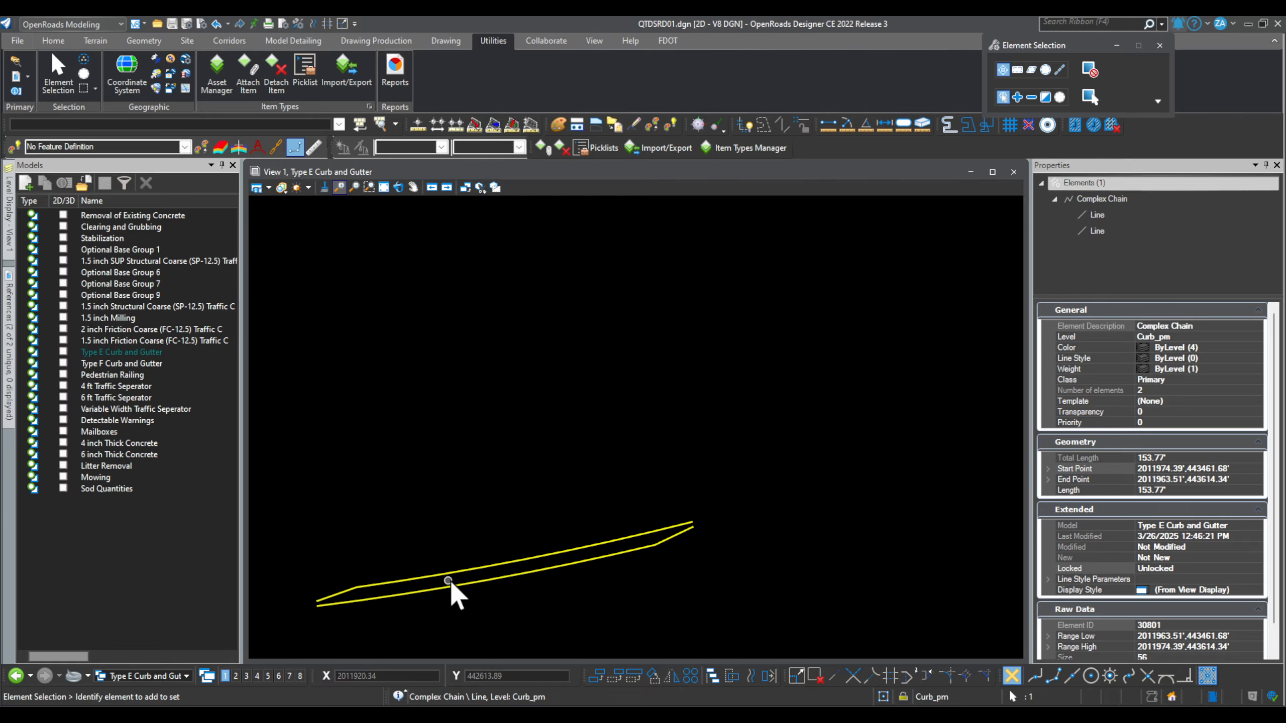
left_click(460, 575)
scroll(658, 520, "down", 4)
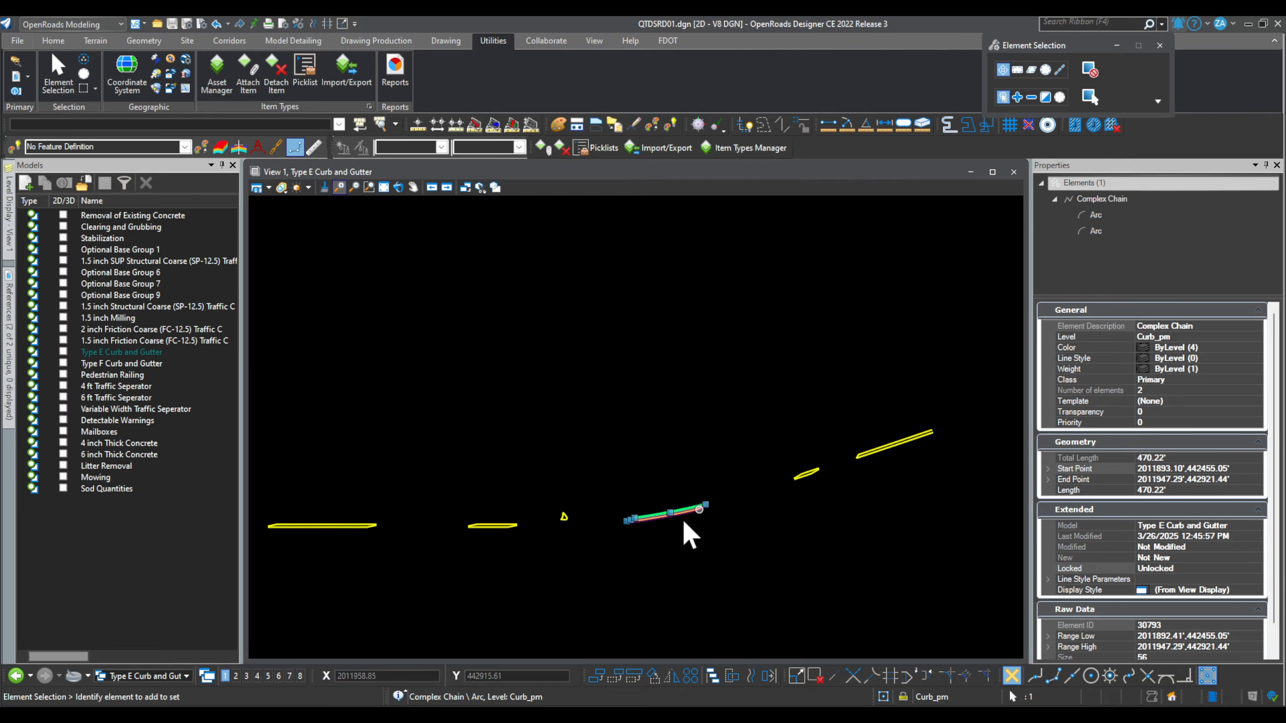
scroll(658, 532, "down", 4)
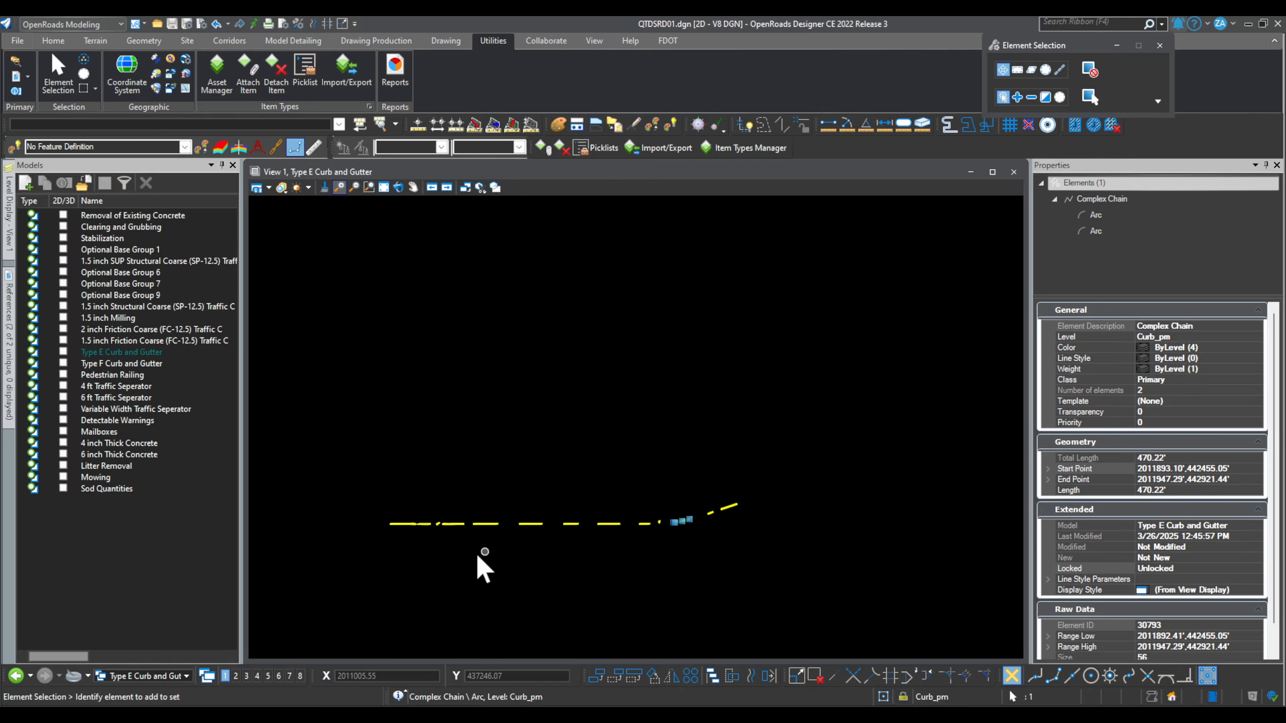
left_click(406, 547)
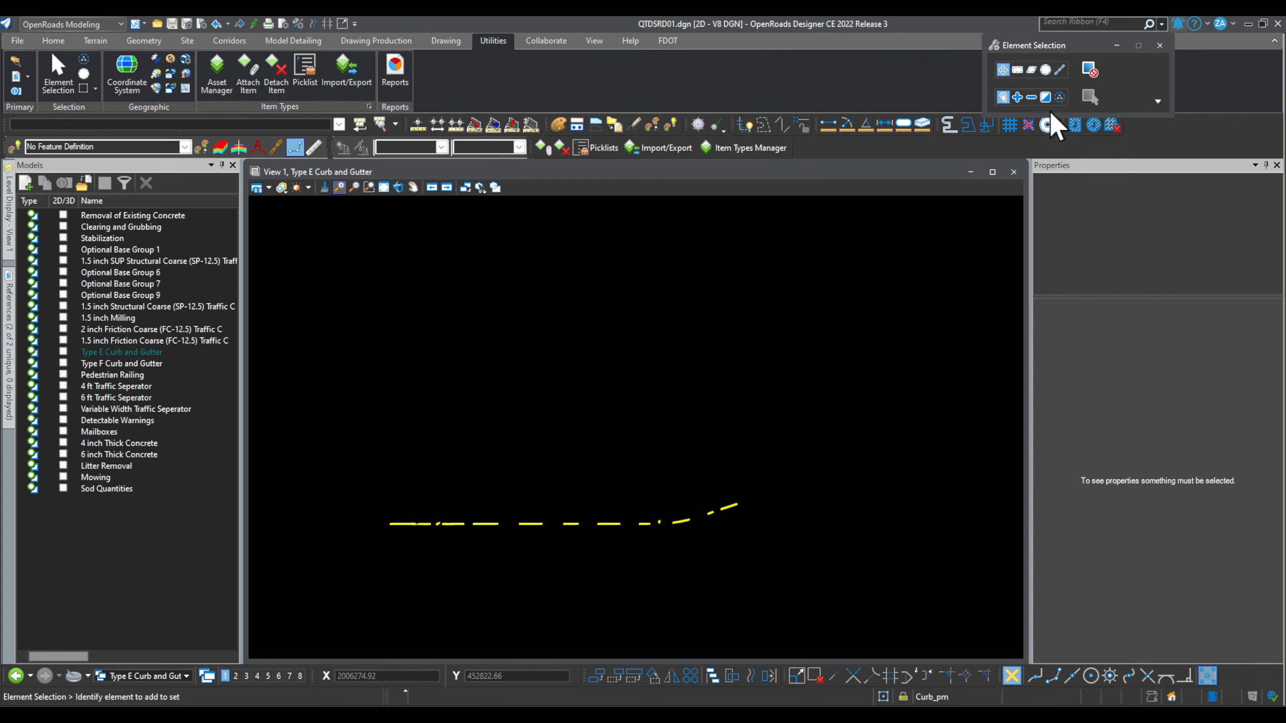
Step: Switch to add-to-selection and pick the first curb chains, including the small shape and long lower chain
left_click(1017, 97)
scroll(422, 552, "up", 5)
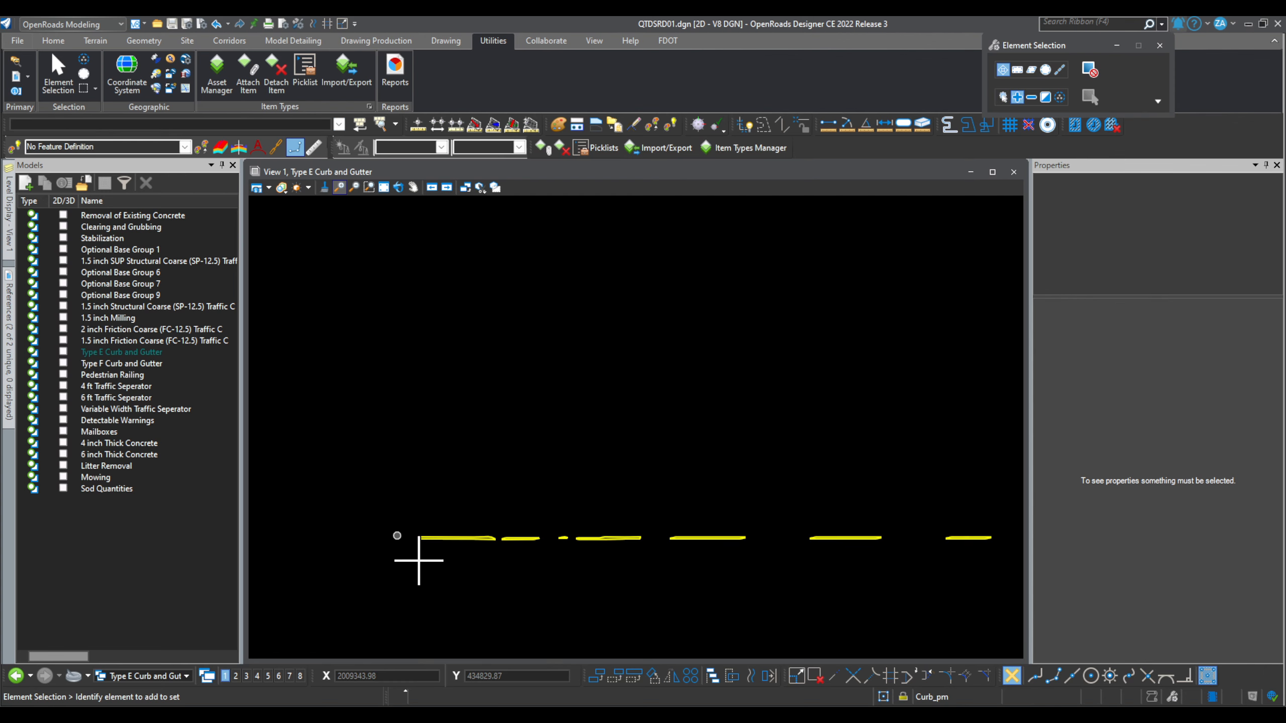
left_click(422, 555)
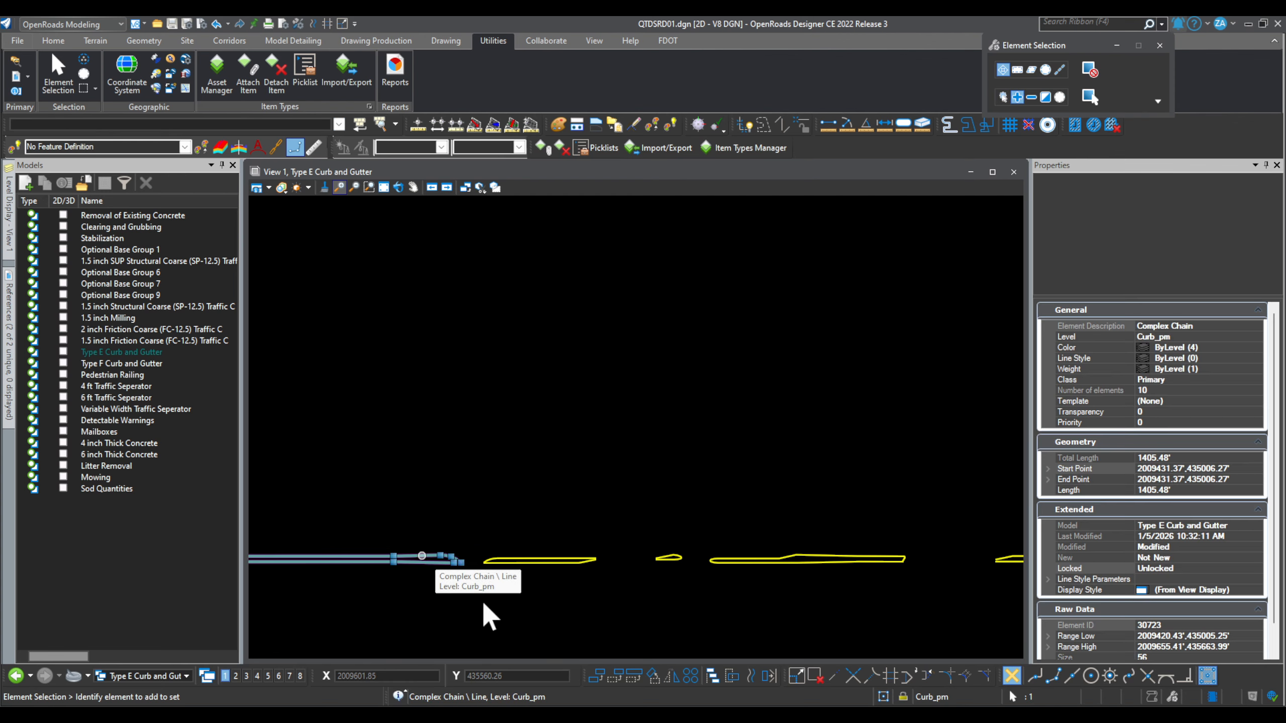
left_click(570, 564)
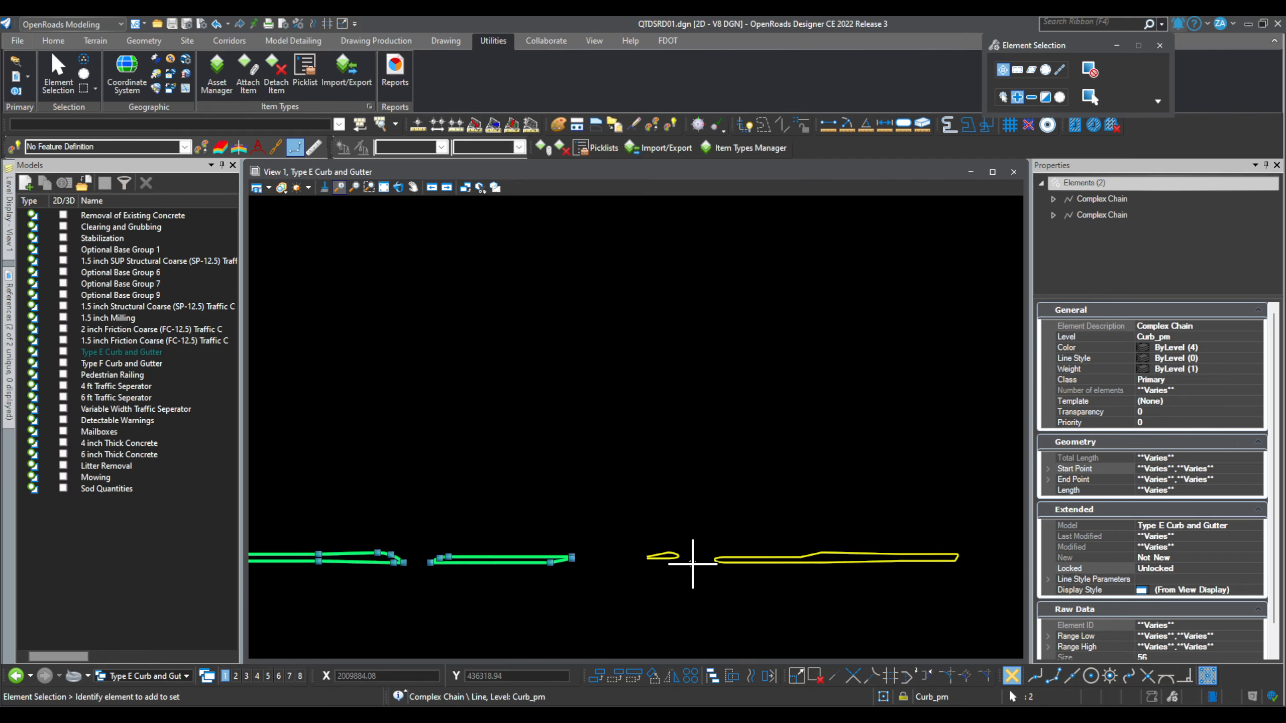
scroll(692, 559, "up", 3)
left_click(630, 532)
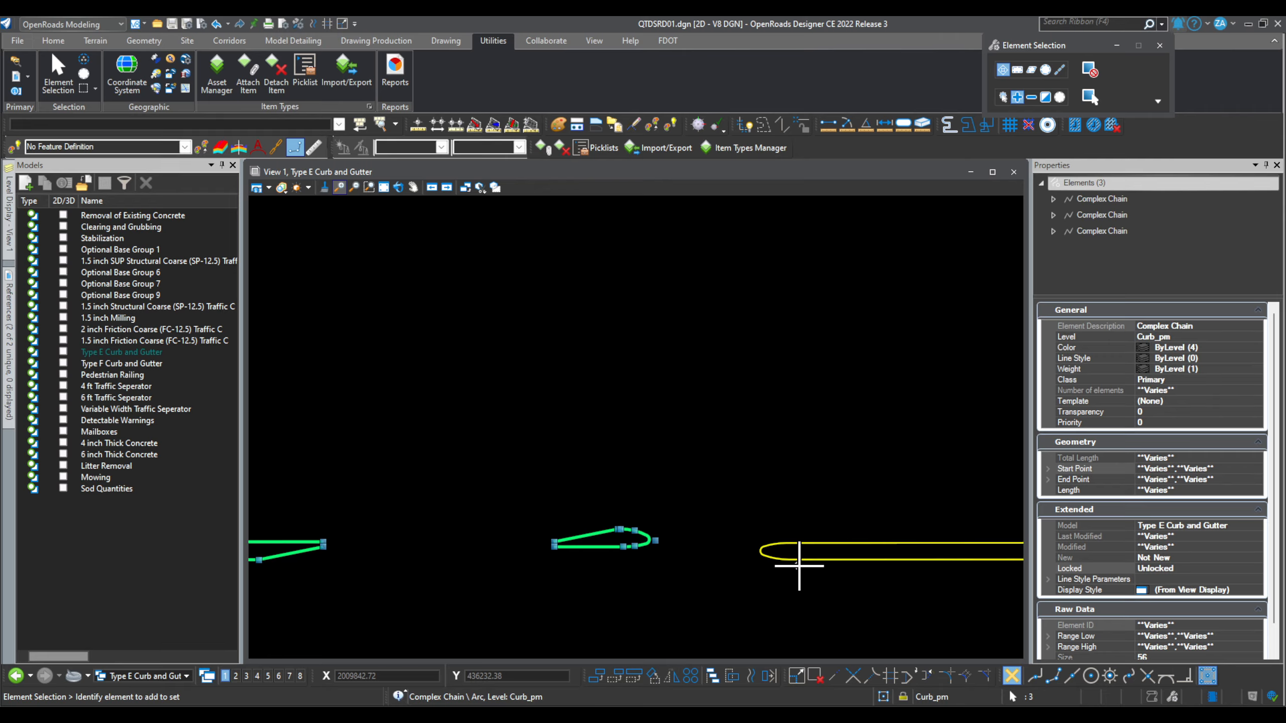
left_click(825, 556)
scroll(446, 561, "down", 3)
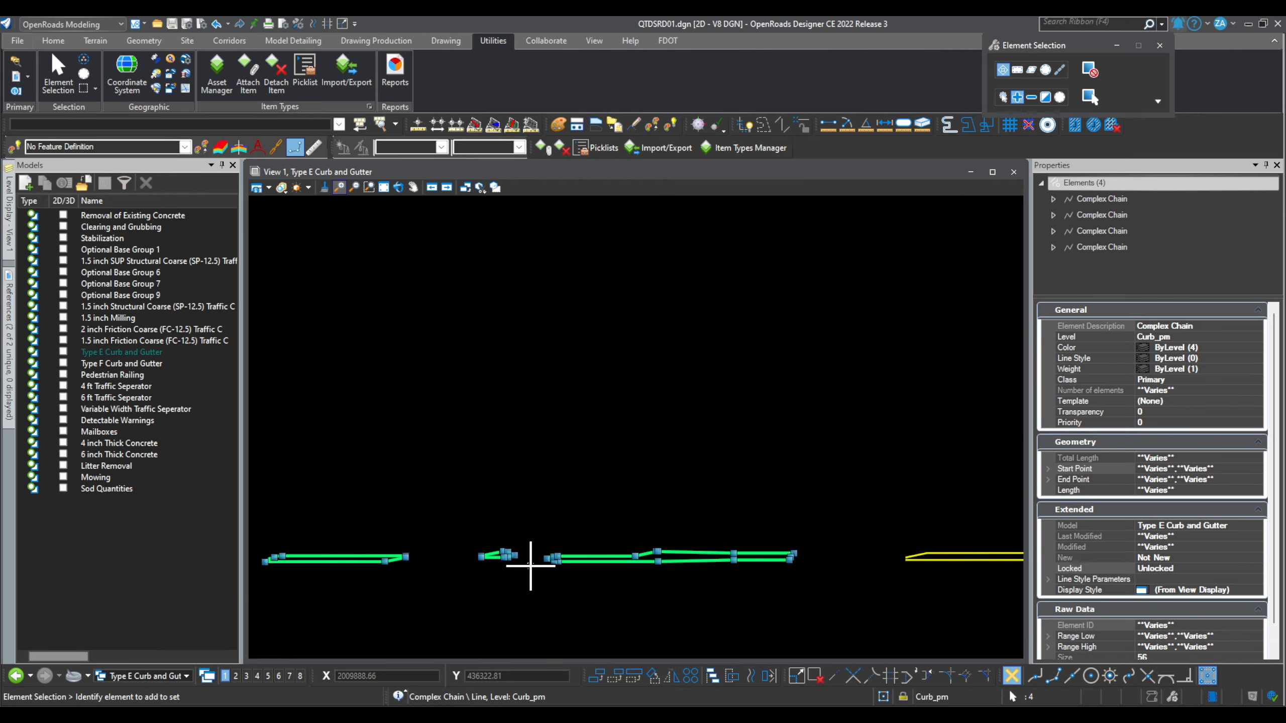
scroll(470, 551, "down", 3)
scroll(762, 551, "up", 4)
scroll(763, 551, "up", 2)
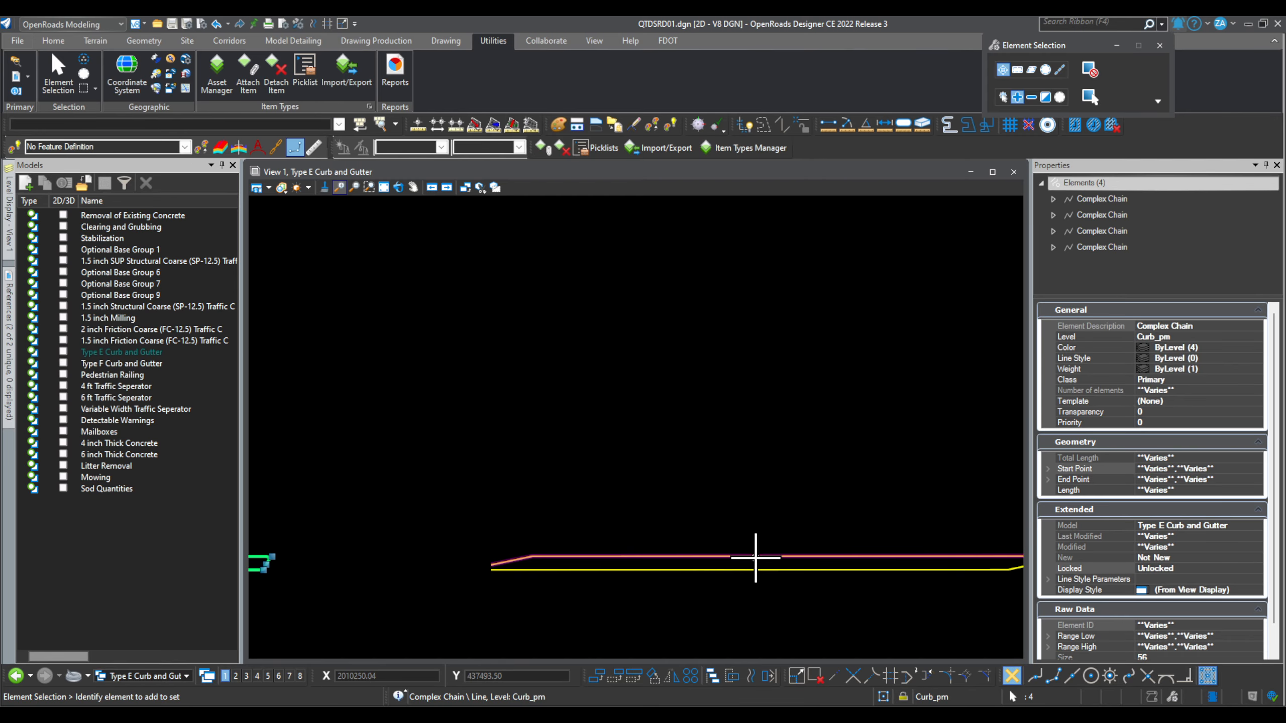
left_click(736, 567)
left_click(734, 569)
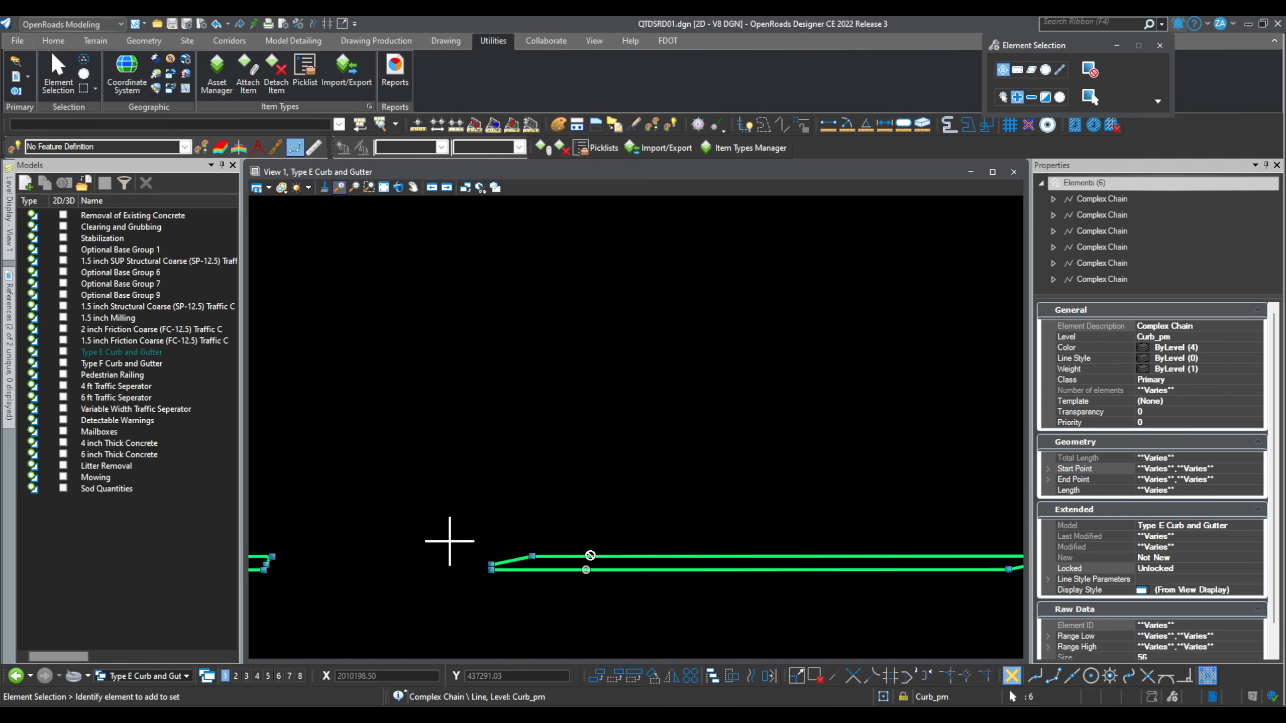
Step: Add the upper and lower curb chains further along the row to the selection
scroll(445, 540, "down", 4)
scroll(845, 549, "up", 3)
scroll(845, 549, "up", 2)
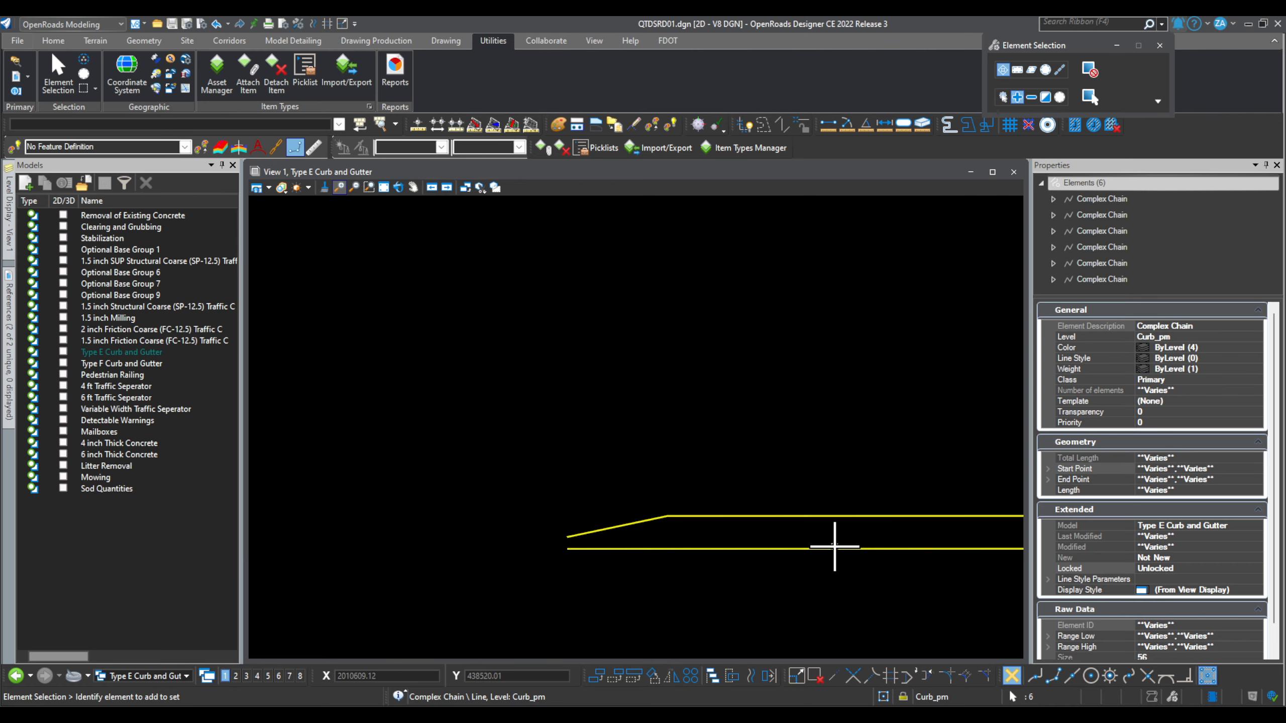
left_click(752, 517)
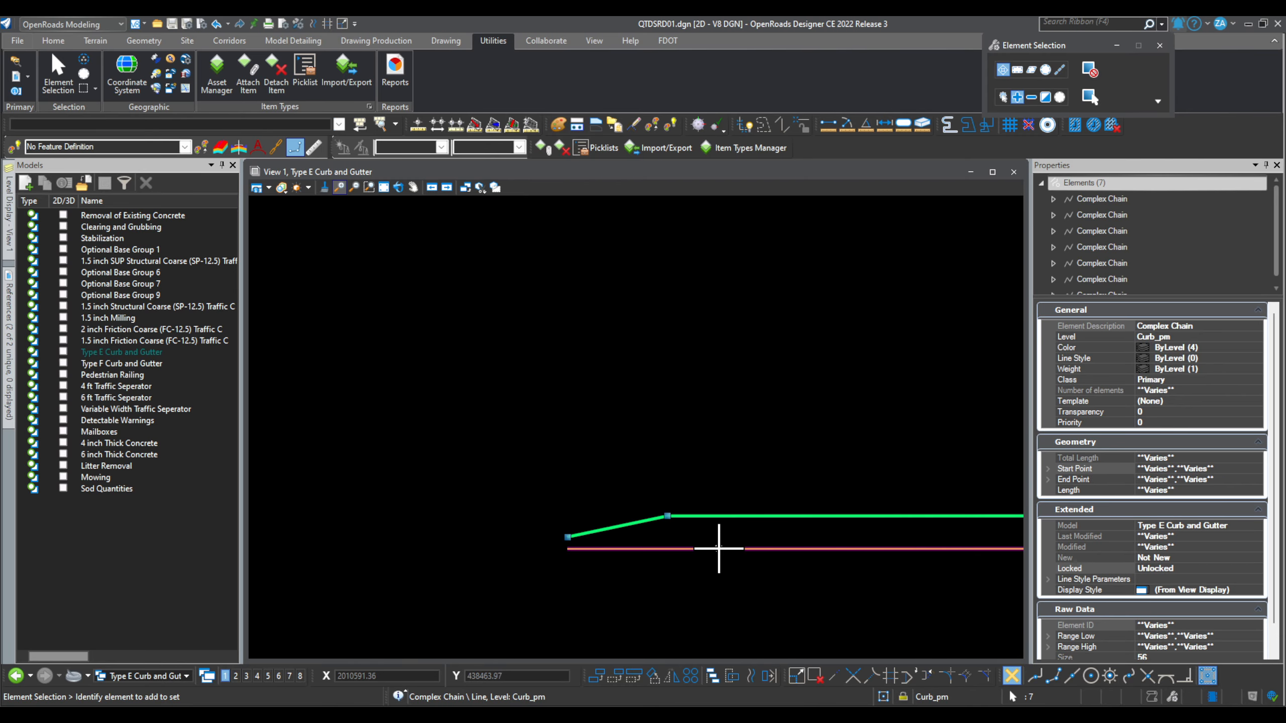
left_click(718, 549)
scroll(489, 537, "down", 3)
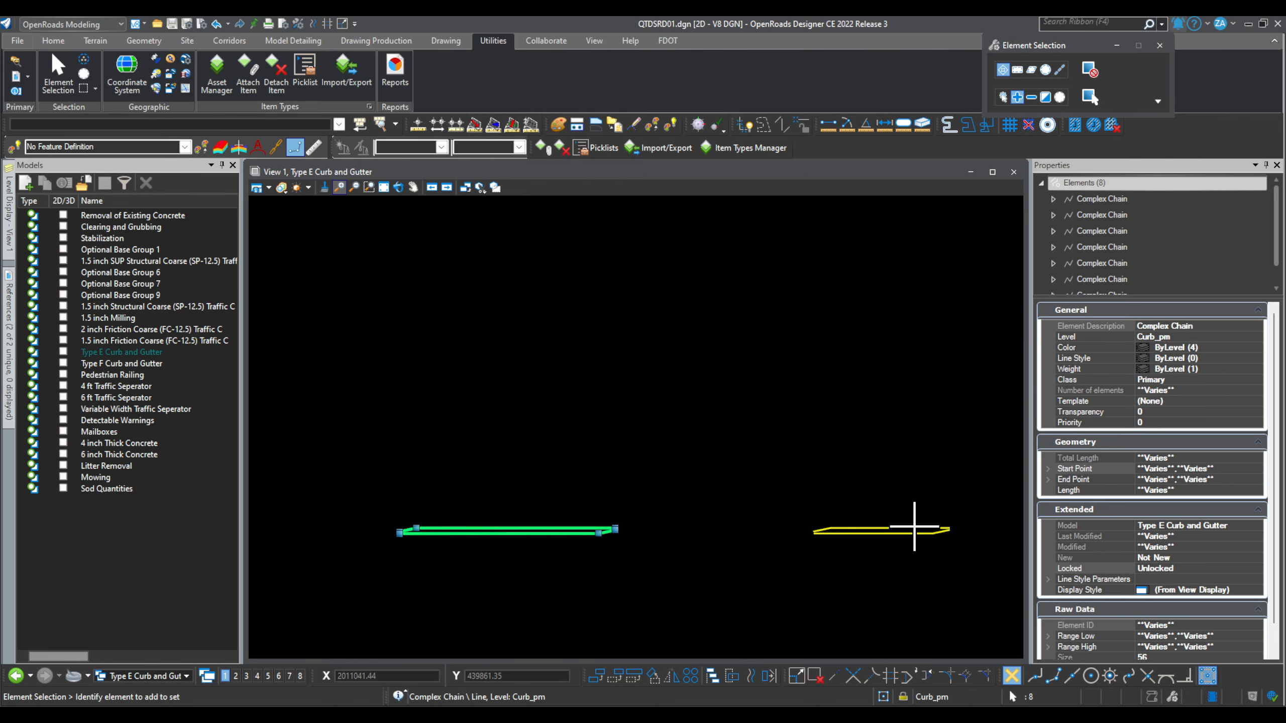
scroll(914, 527, "up", 2)
left_click(906, 530)
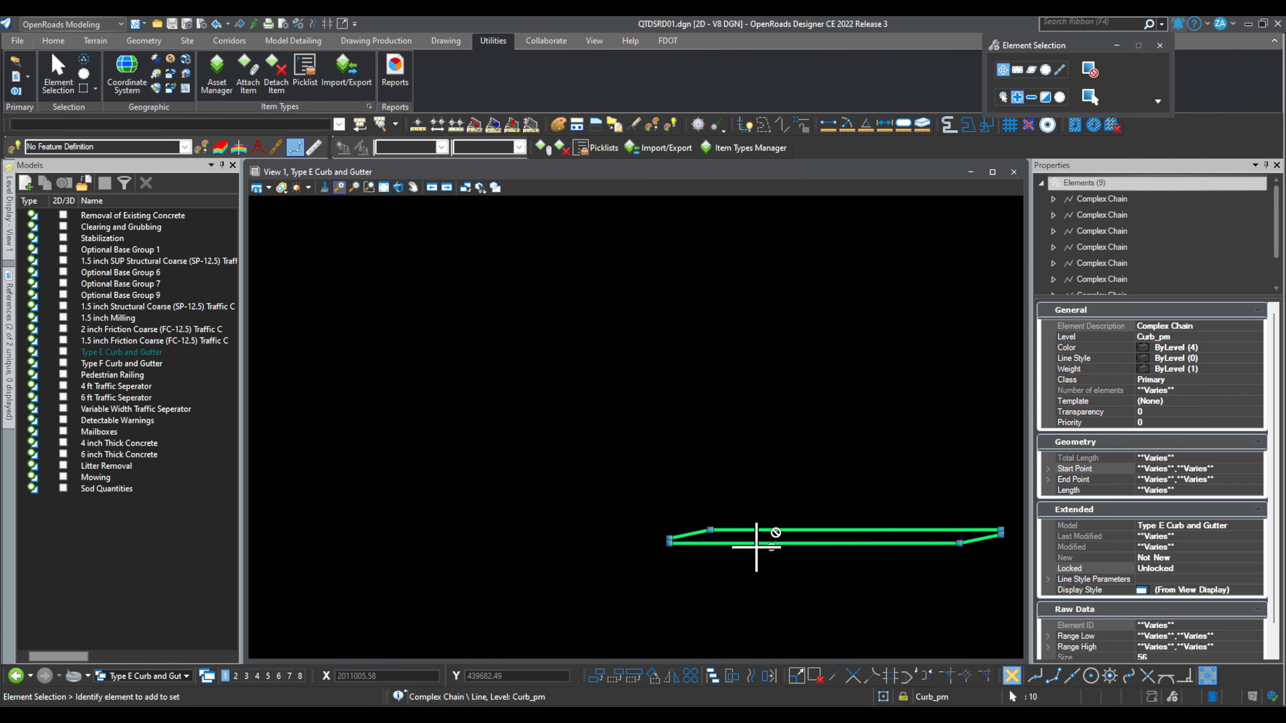
left_click(666, 557)
scroll(660, 534, "up", 4)
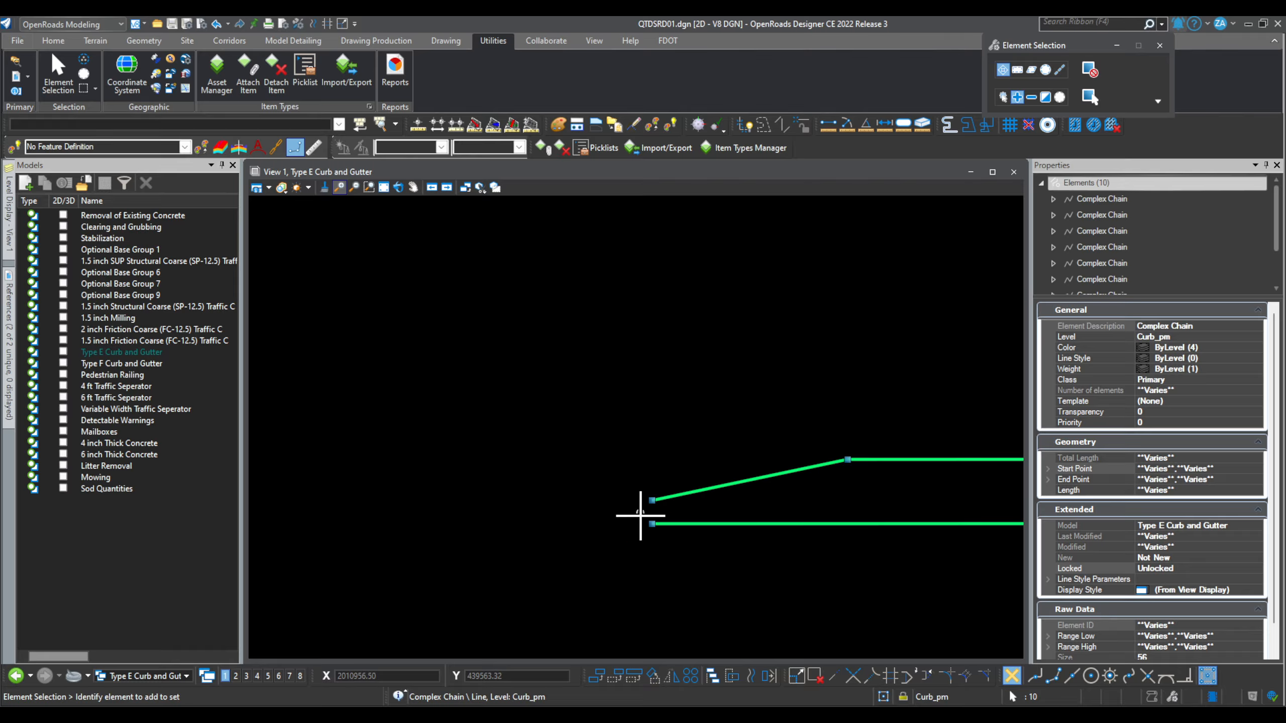
scroll(531, 549, "down", 4)
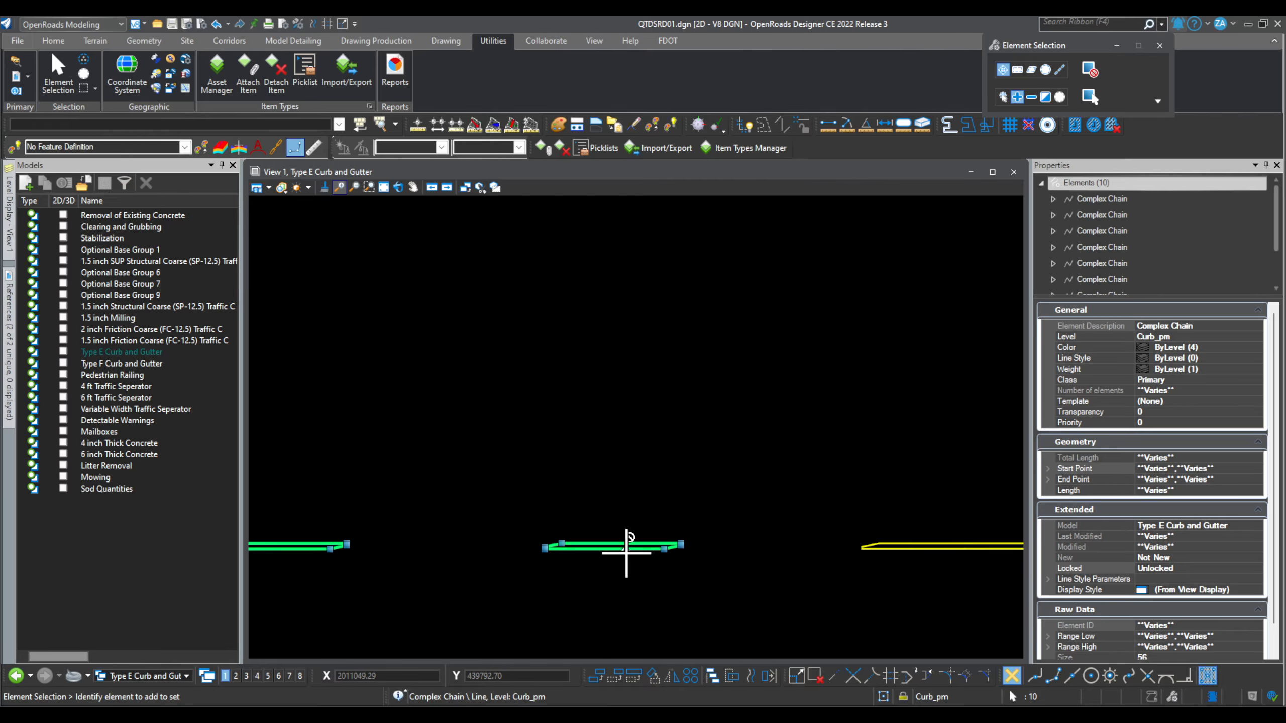
scroll(626, 553, "down", 2)
scroll(827, 548, "up", 4)
left_click(826, 549)
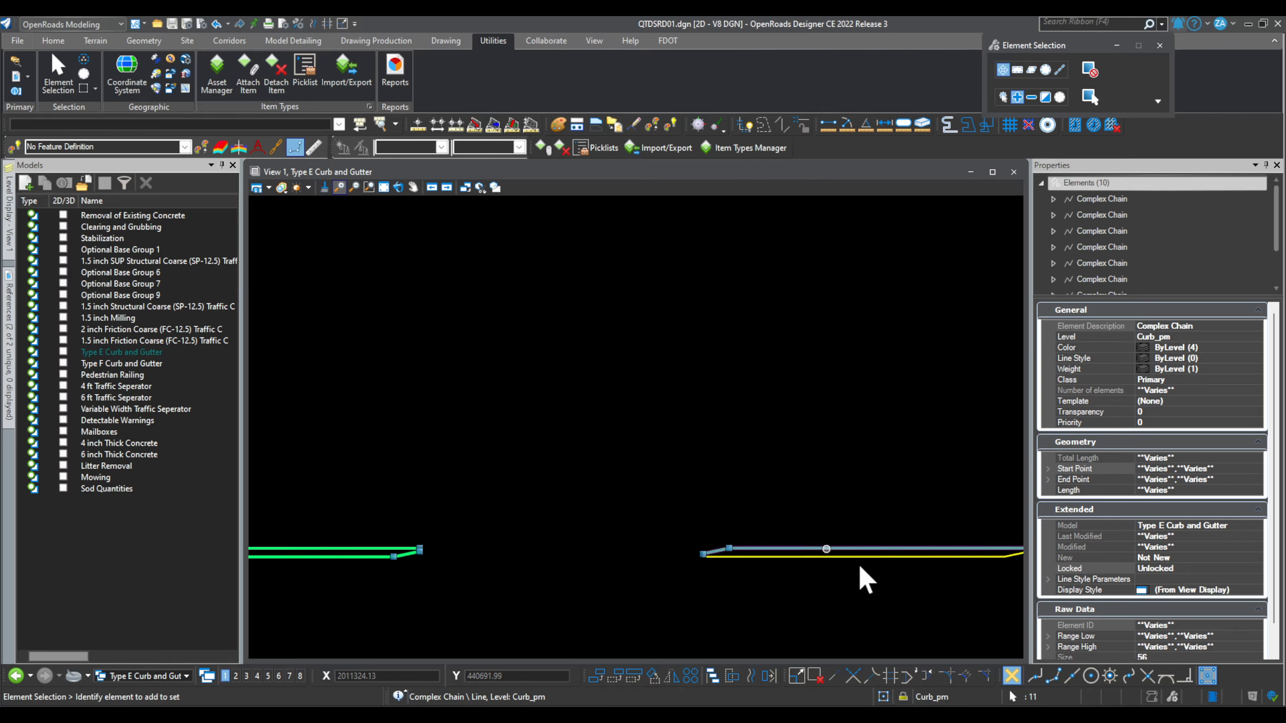
left_click(844, 557)
scroll(569, 542, "down", 4)
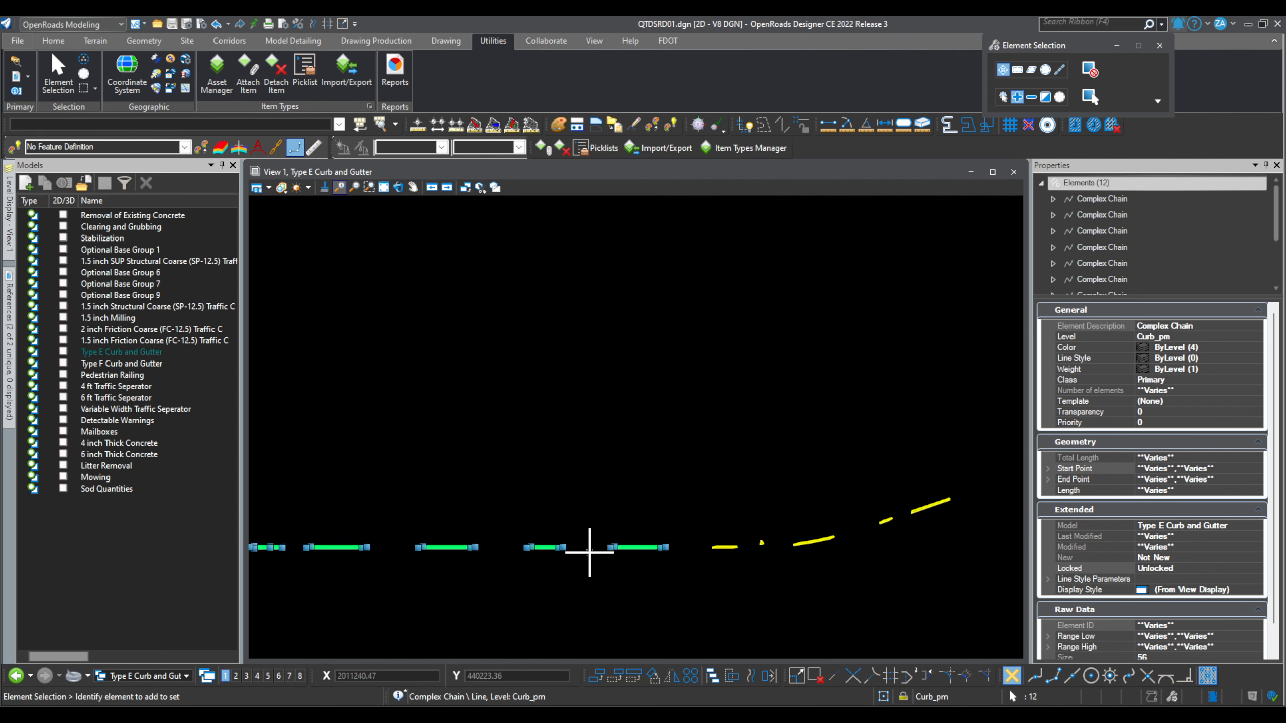
scroll(637, 540, "up", 5)
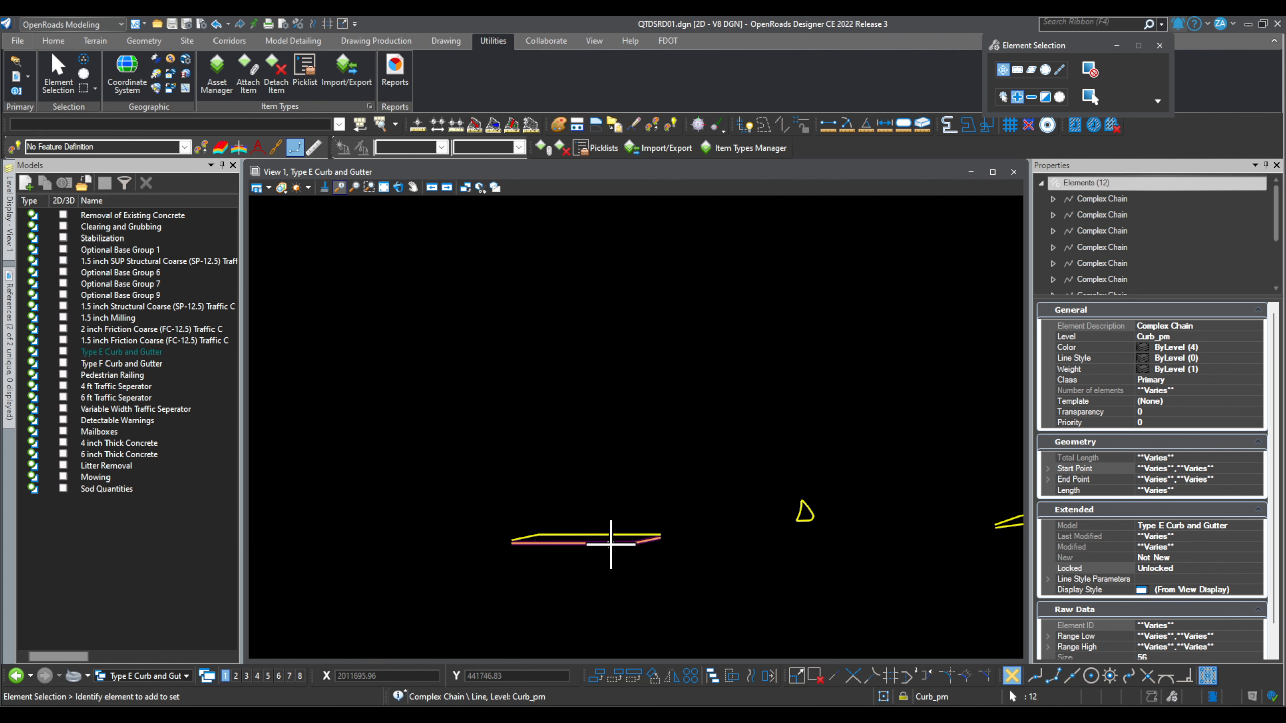
left_click(621, 534)
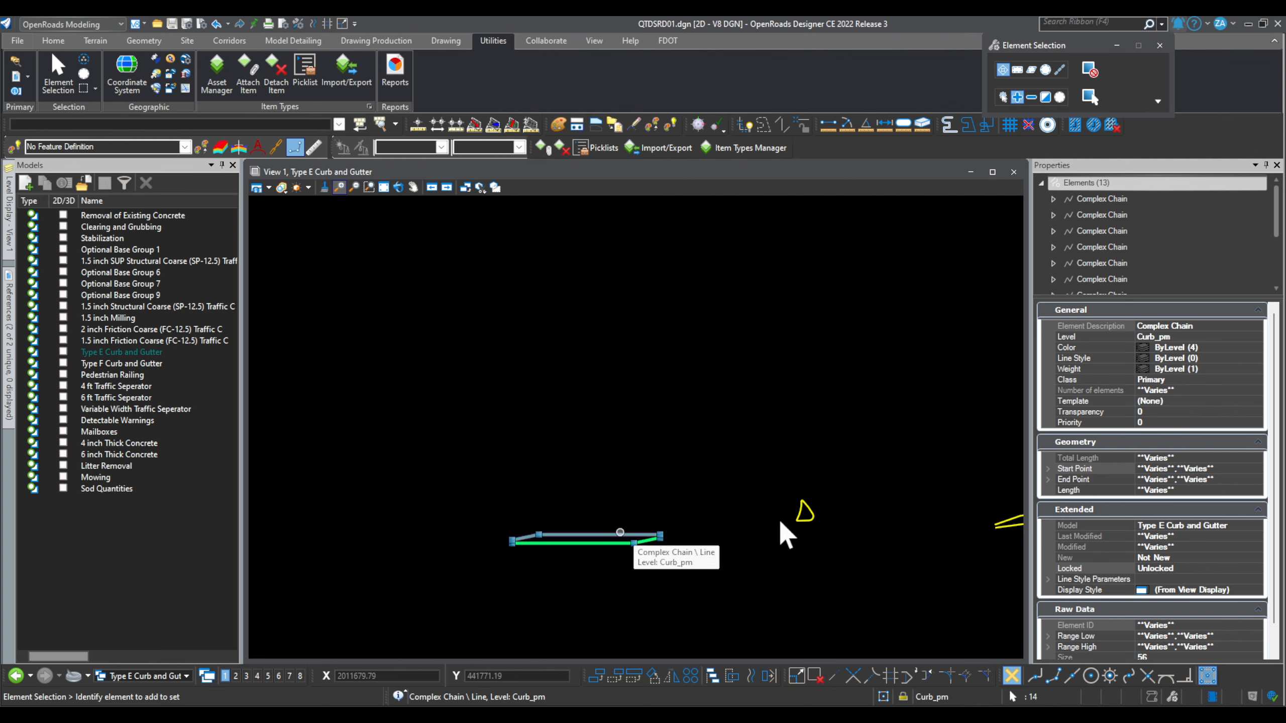
Step: Add the remaining triangular, sloping, angled and long curb chains until 20 elements are selected
scroll(810, 517, "up", 2)
left_click(849, 508)
scroll(557, 536, "down", 2)
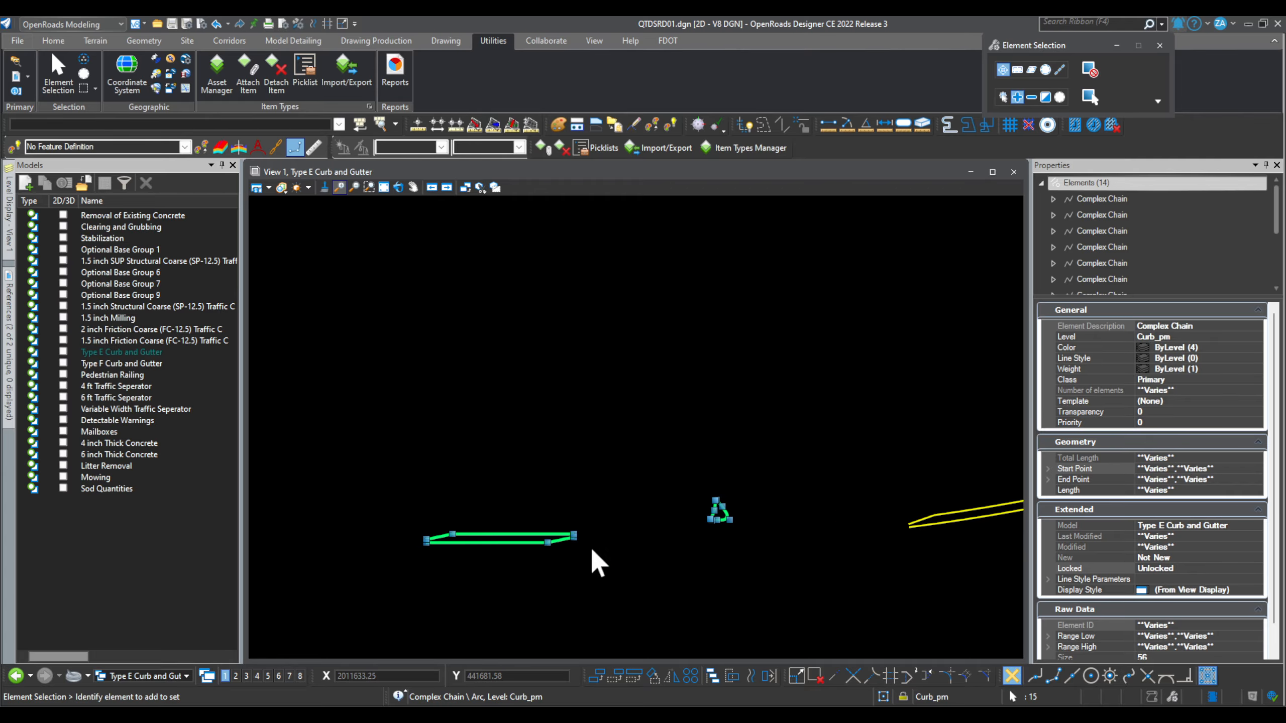
scroll(598, 547, "down", 3)
left_click(767, 520)
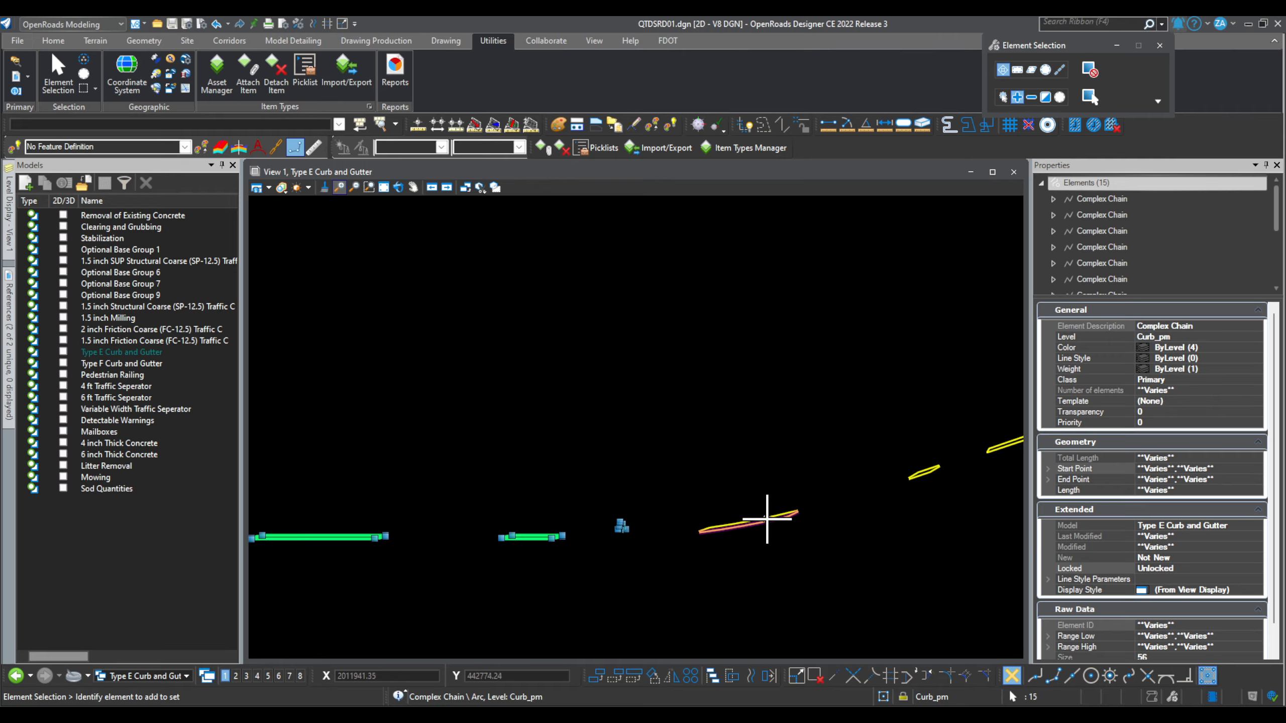
scroll(767, 519, "up", 2)
left_click(772, 517)
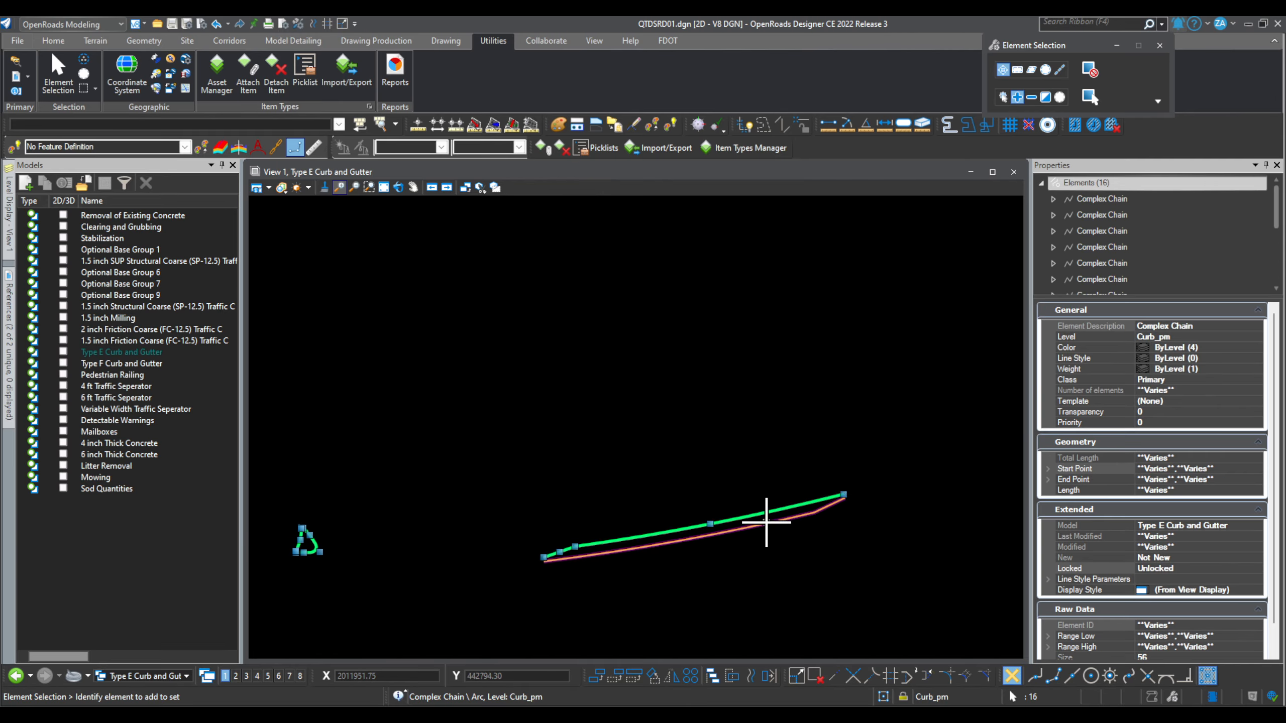
left_click(767, 523)
scroll(611, 540, "down", 3)
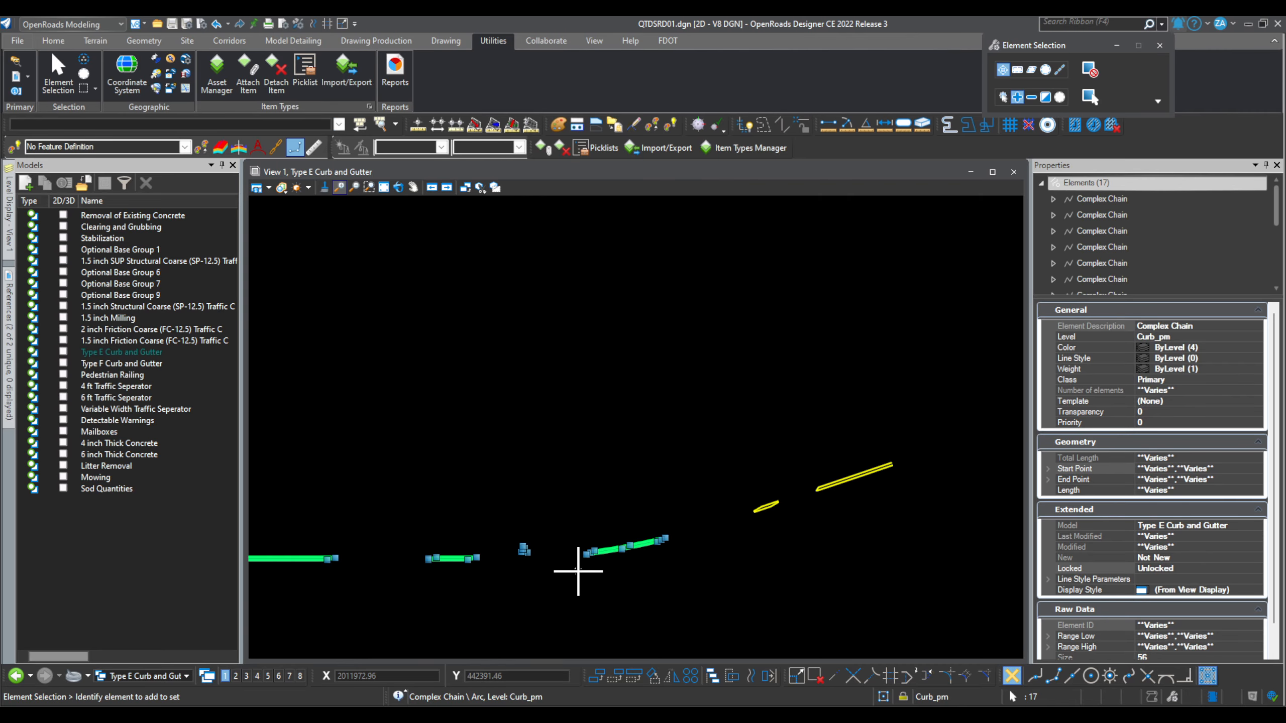
scroll(746, 520, "up", 3)
left_click(728, 518)
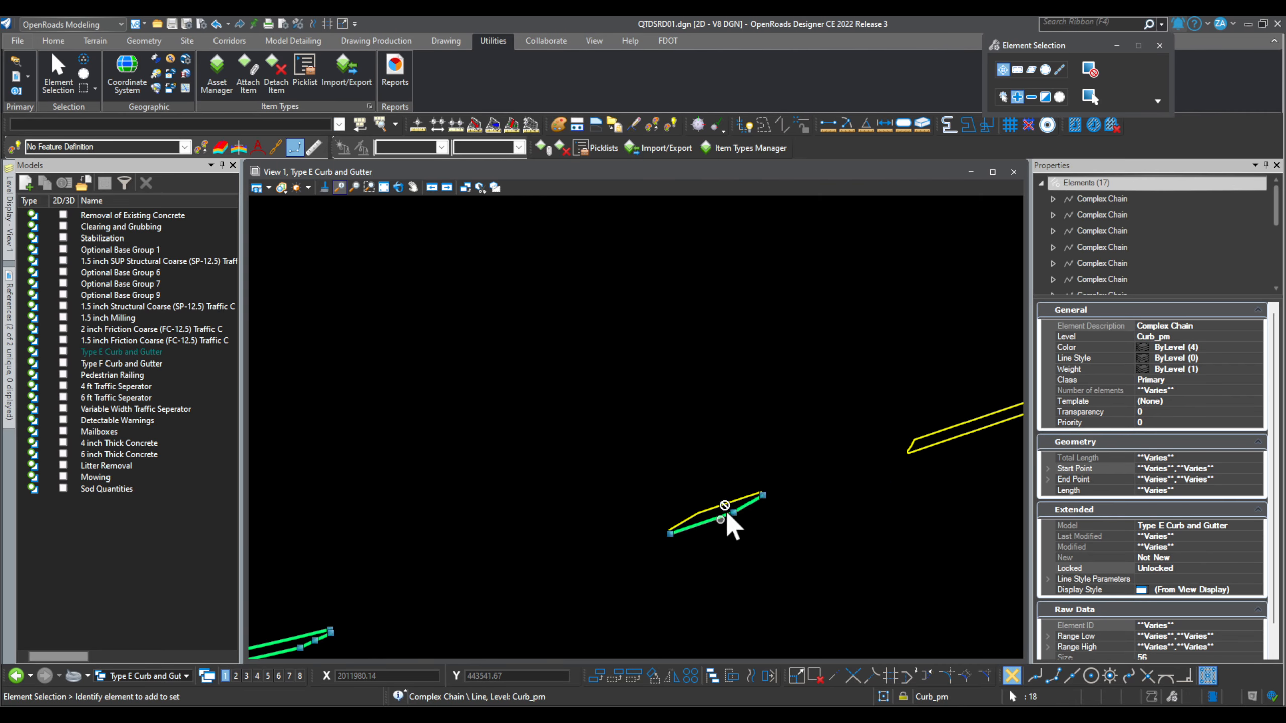
left_click(699, 511)
scroll(615, 538, "down", 1)
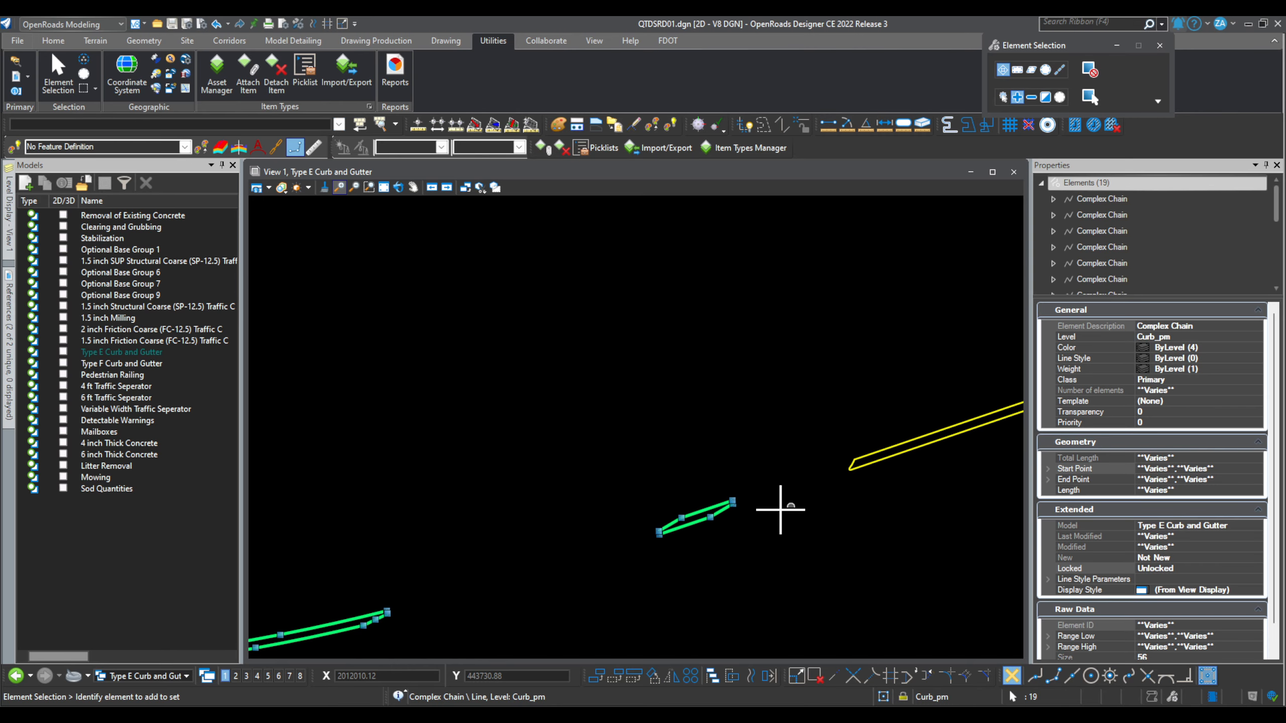
scroll(780, 510, "down", 2)
scroll(813, 506, "up", 3)
left_click(802, 484)
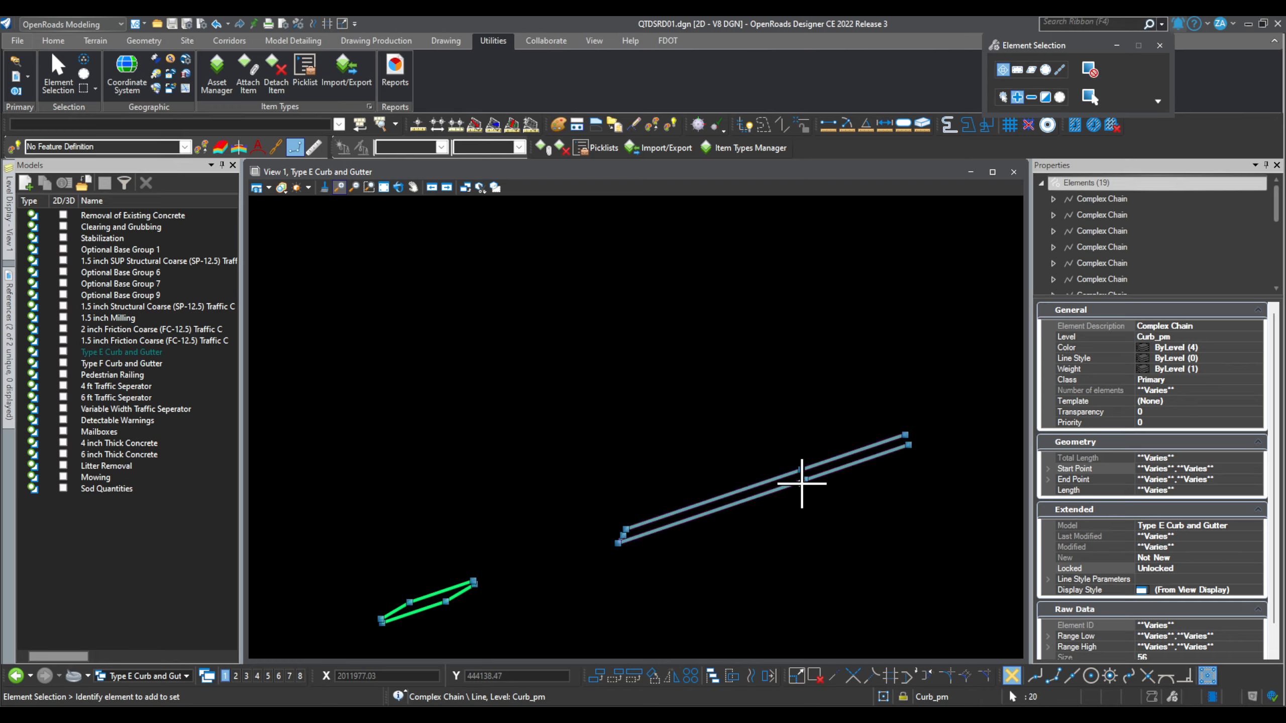
scroll(789, 493, "down", 3)
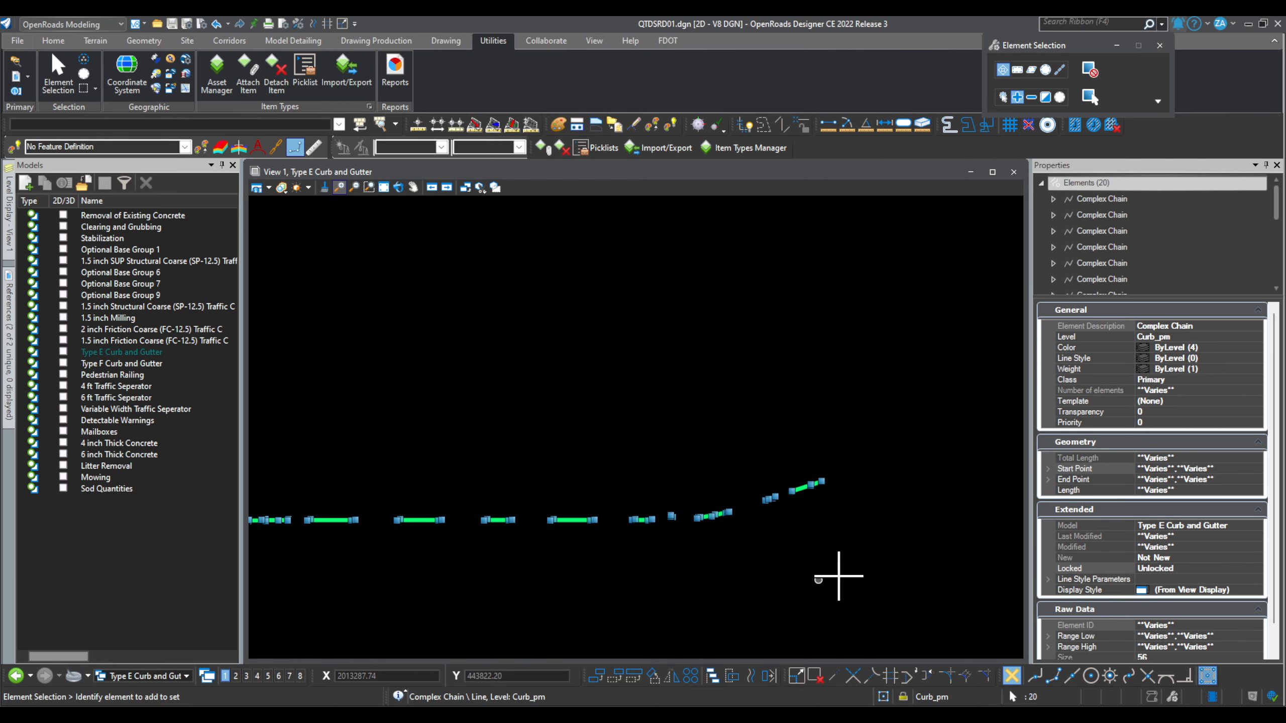
scroll(838, 577, "down", 2)
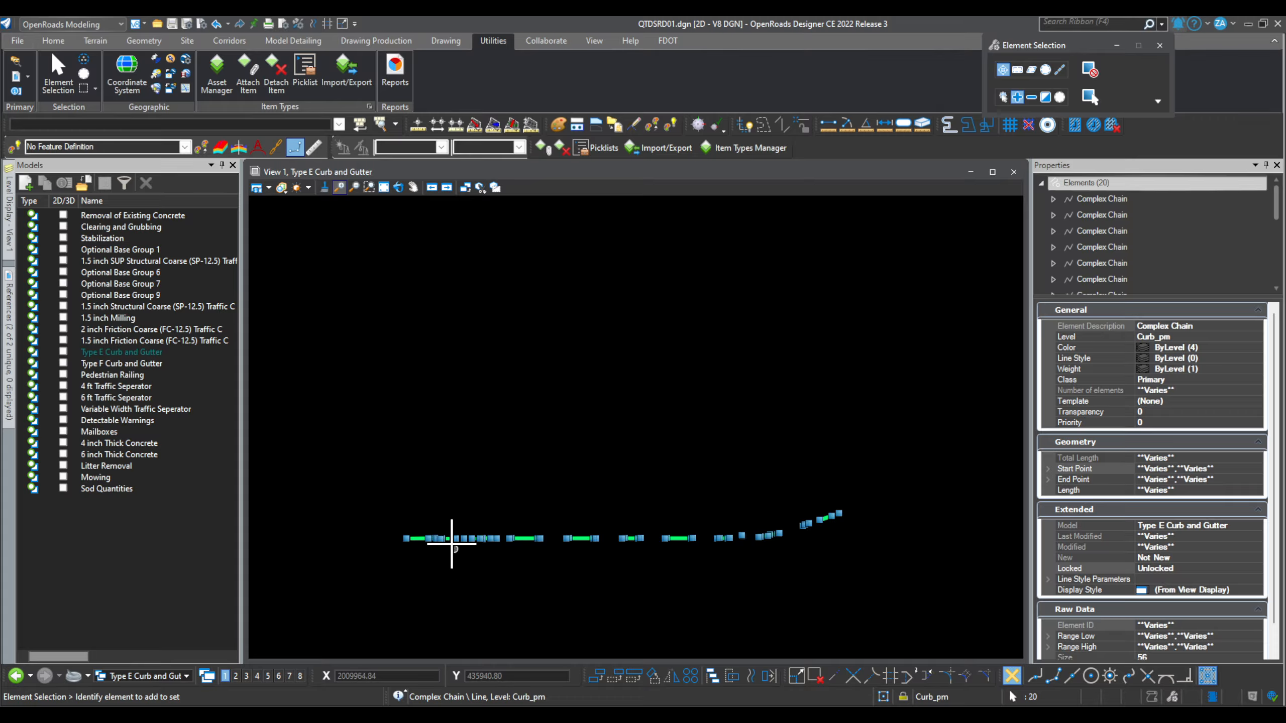
scroll(451, 543, "up", 6)
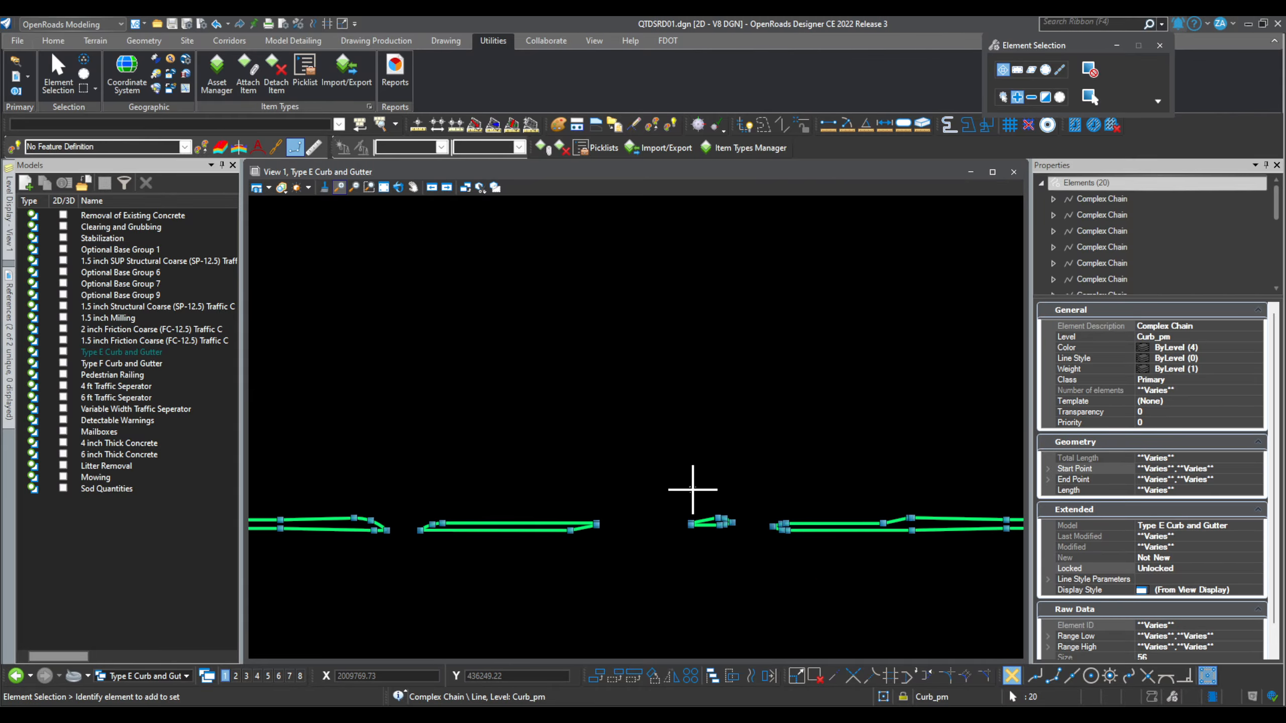
scroll(693, 489, "down", 4)
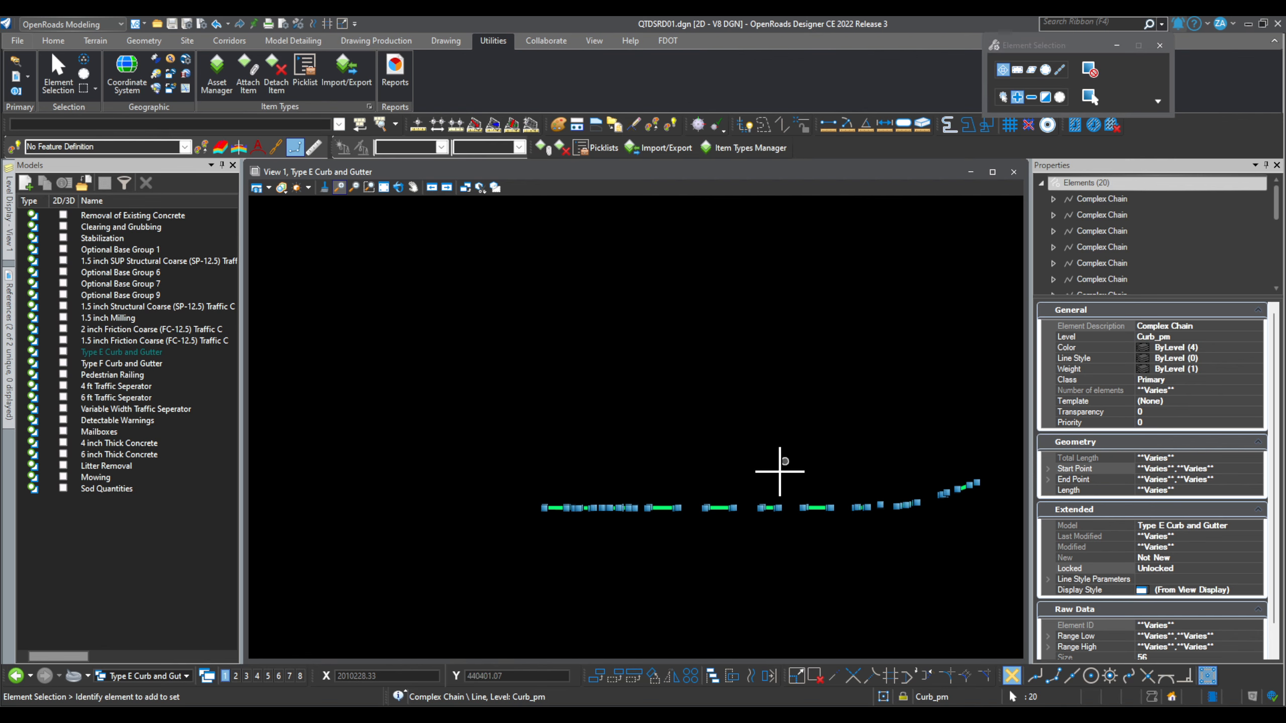
Step: Attach the FDOTProject and RoadwayQuantities > CurbAndGutter item types to all 20 selected chains
left_click(543, 147)
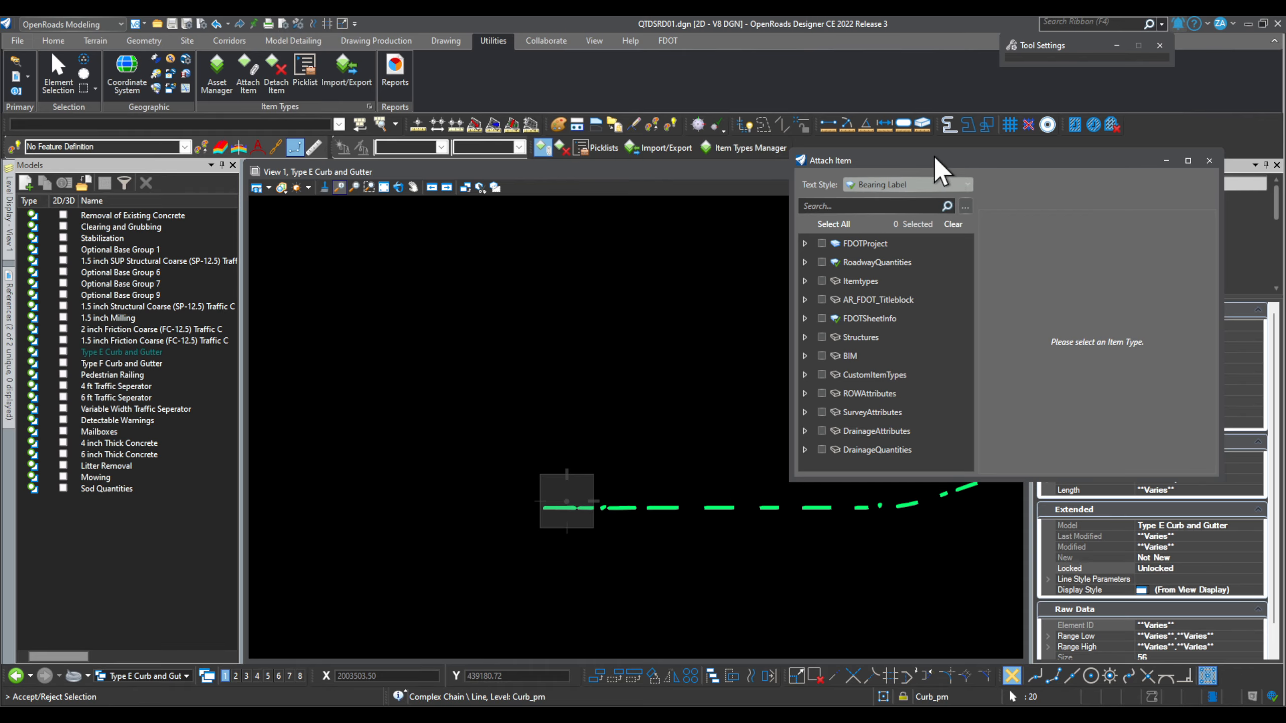
left_click_drag(935, 159, 622, 109)
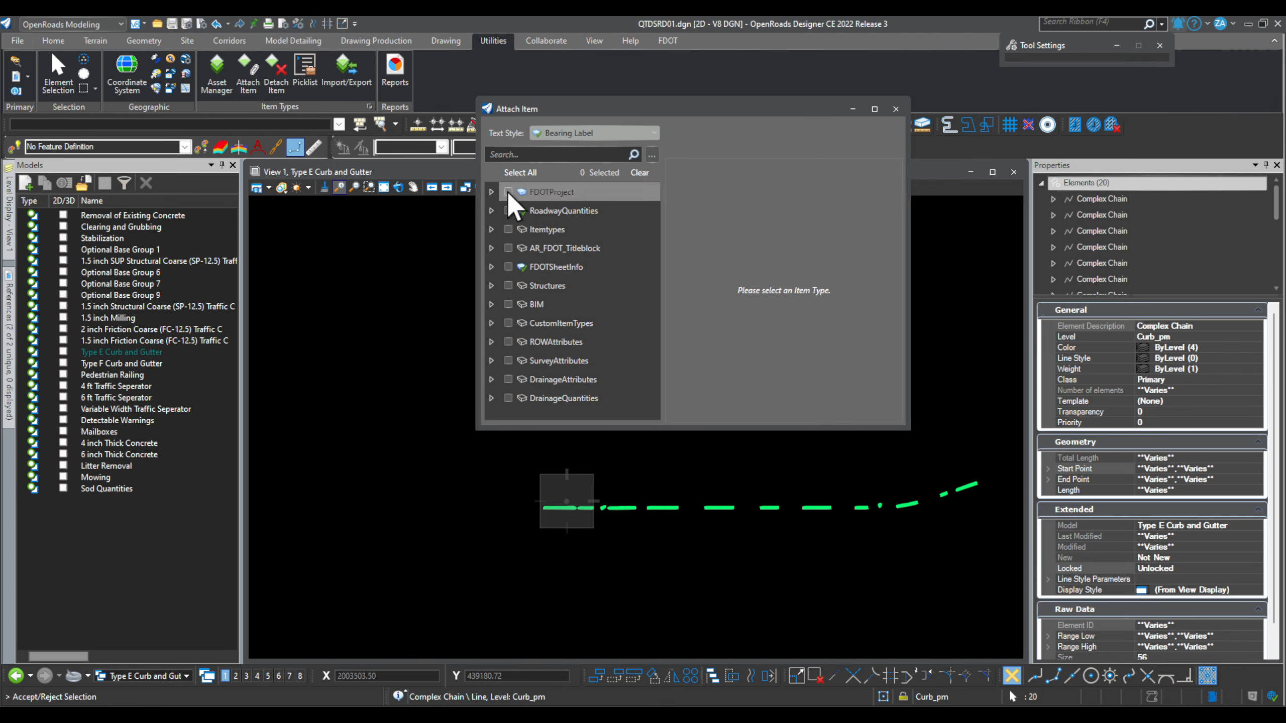
left_click(508, 191)
left_click(491, 192)
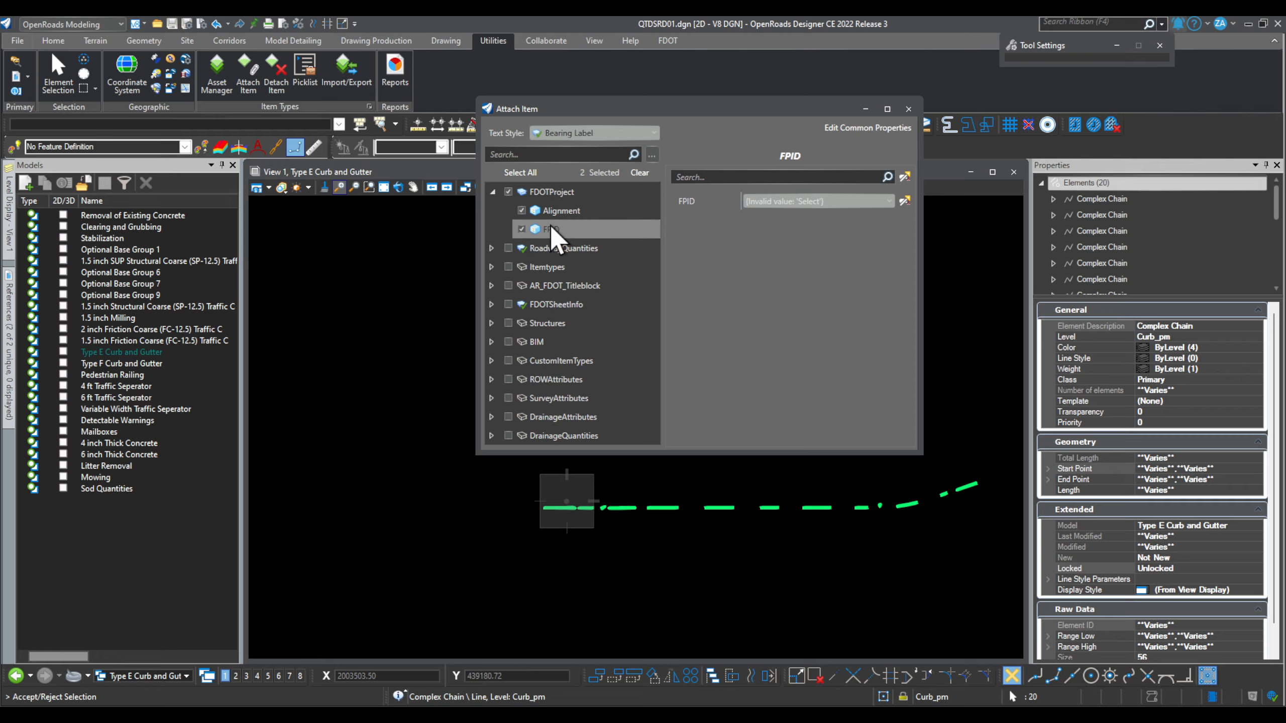
left_click(492, 191)
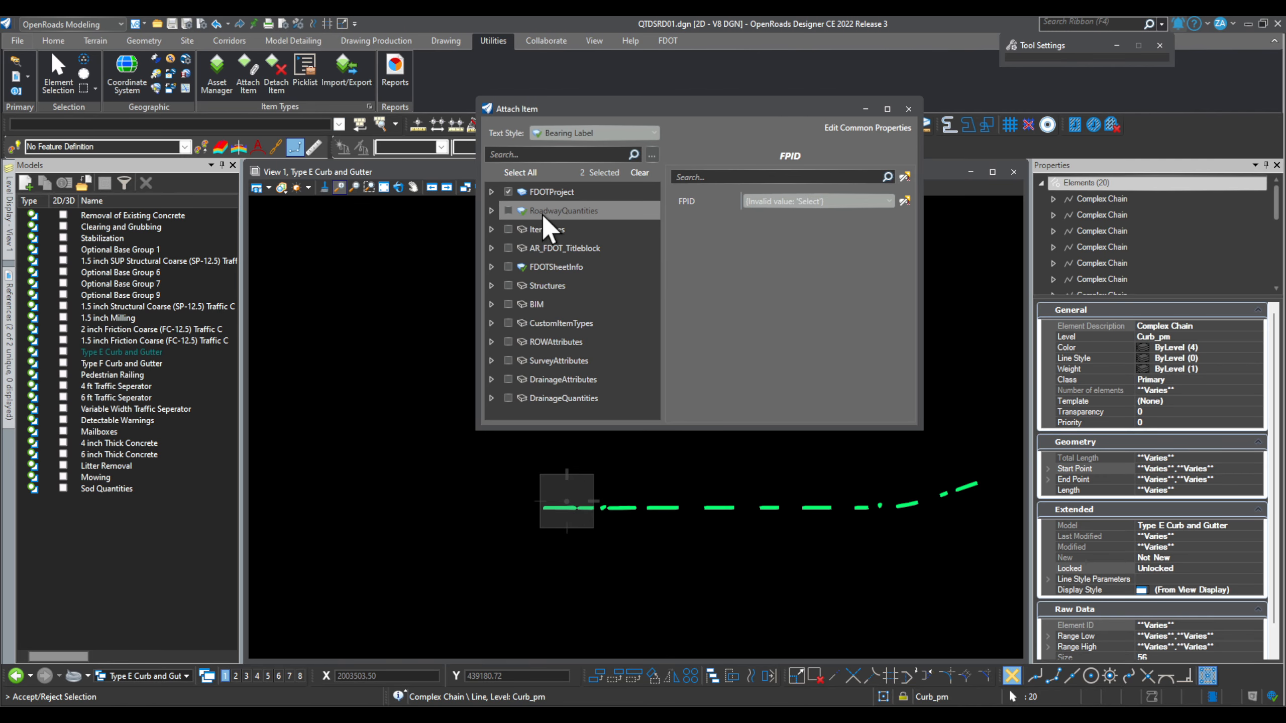
left_click(492, 211)
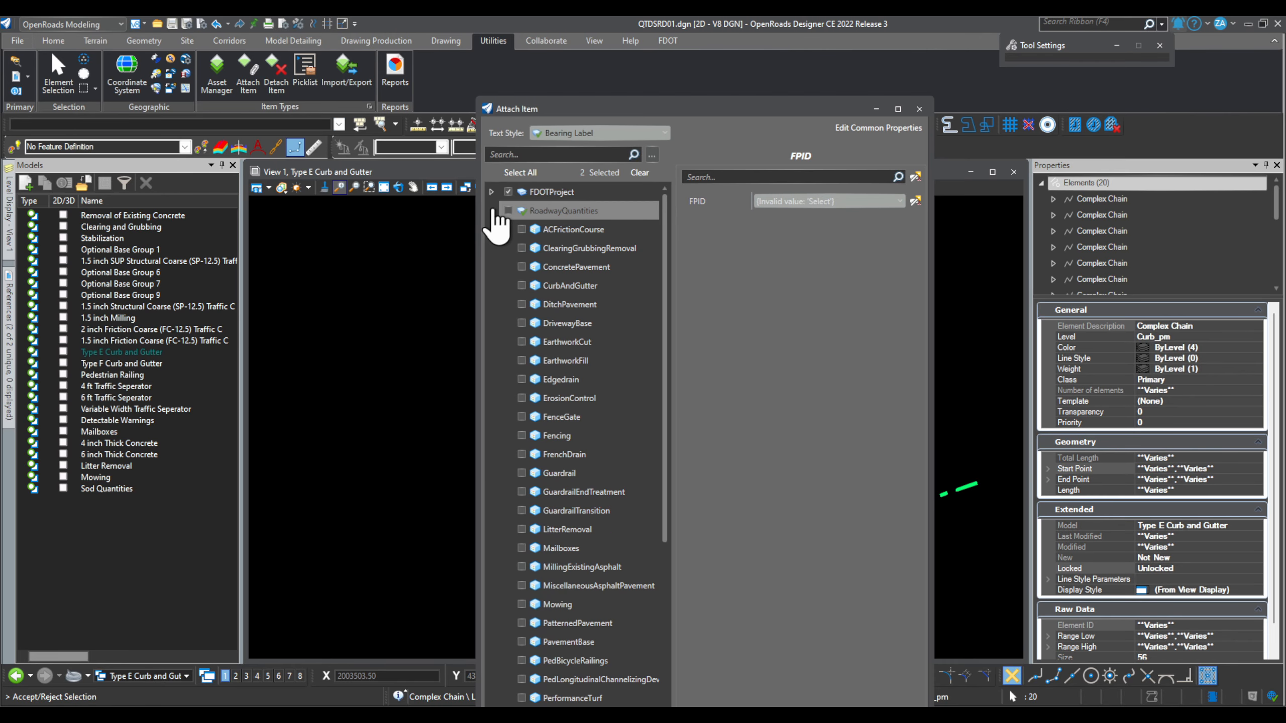
left_click(522, 285)
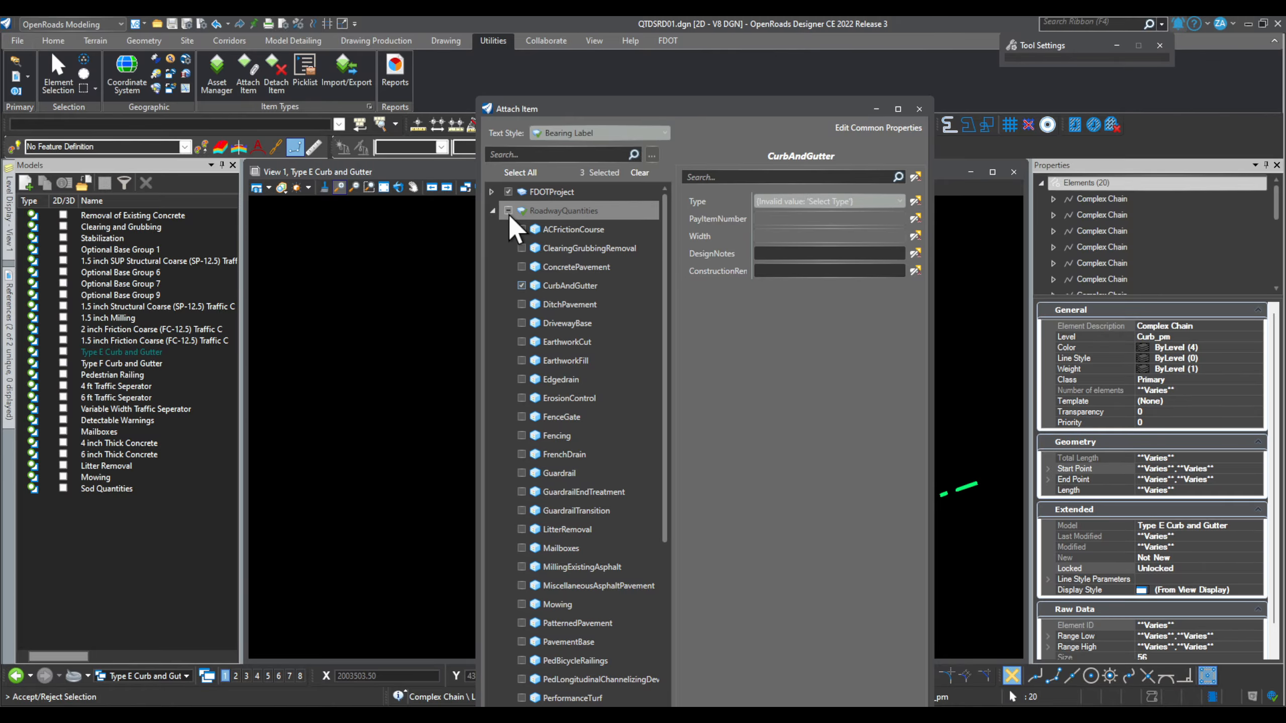
left_click(492, 212)
left_click_drag(696, 107, 837, 39)
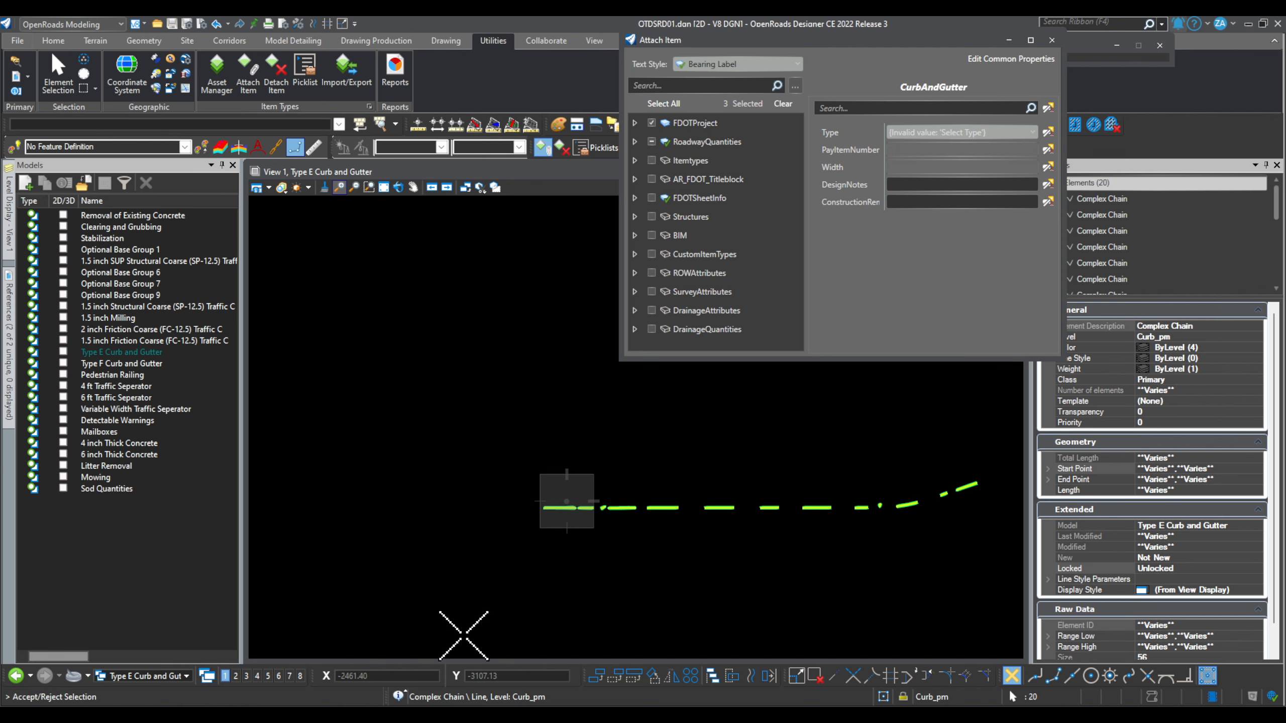
left_click(483, 424)
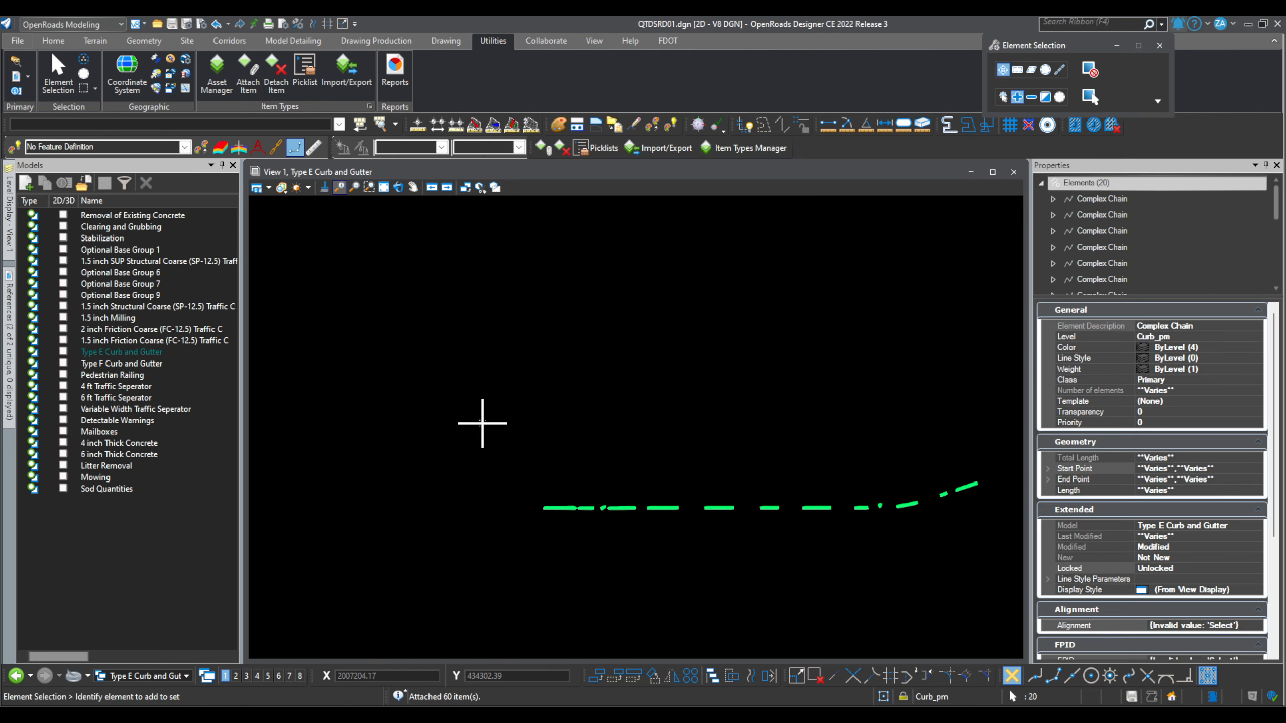
scroll(1200, 540, "down", 5)
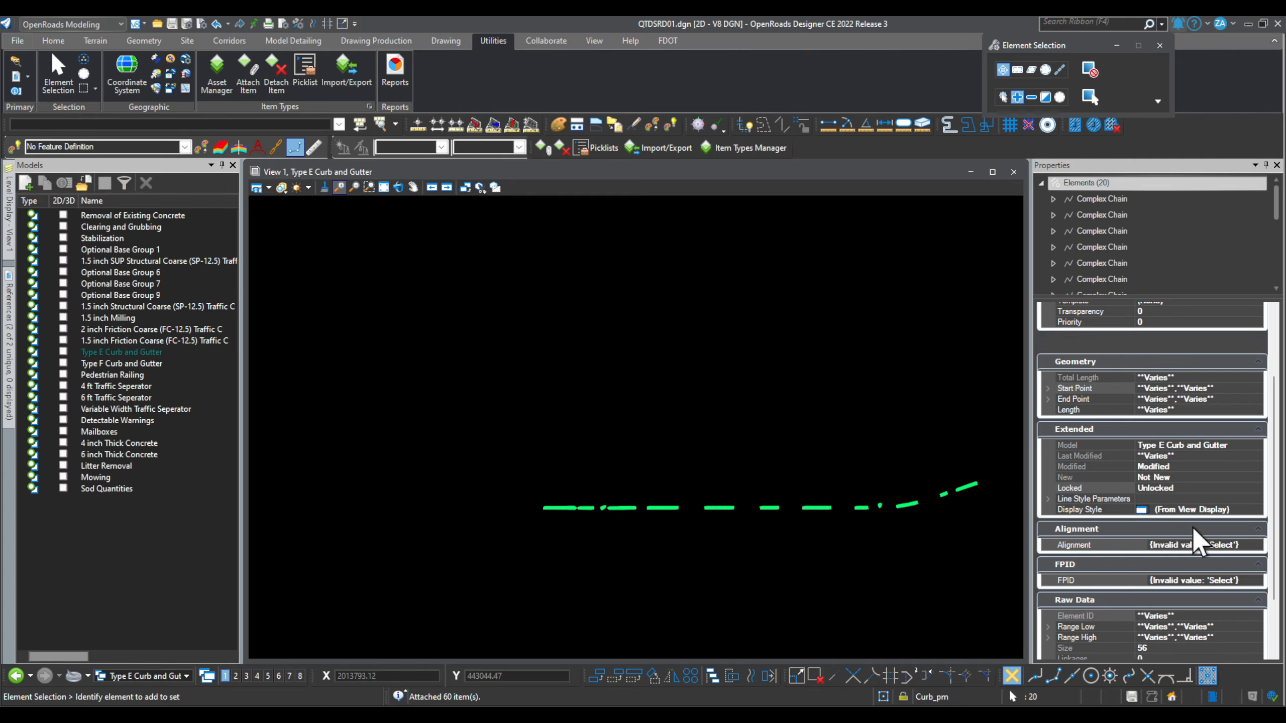
scroll(1241, 601, "down", 1)
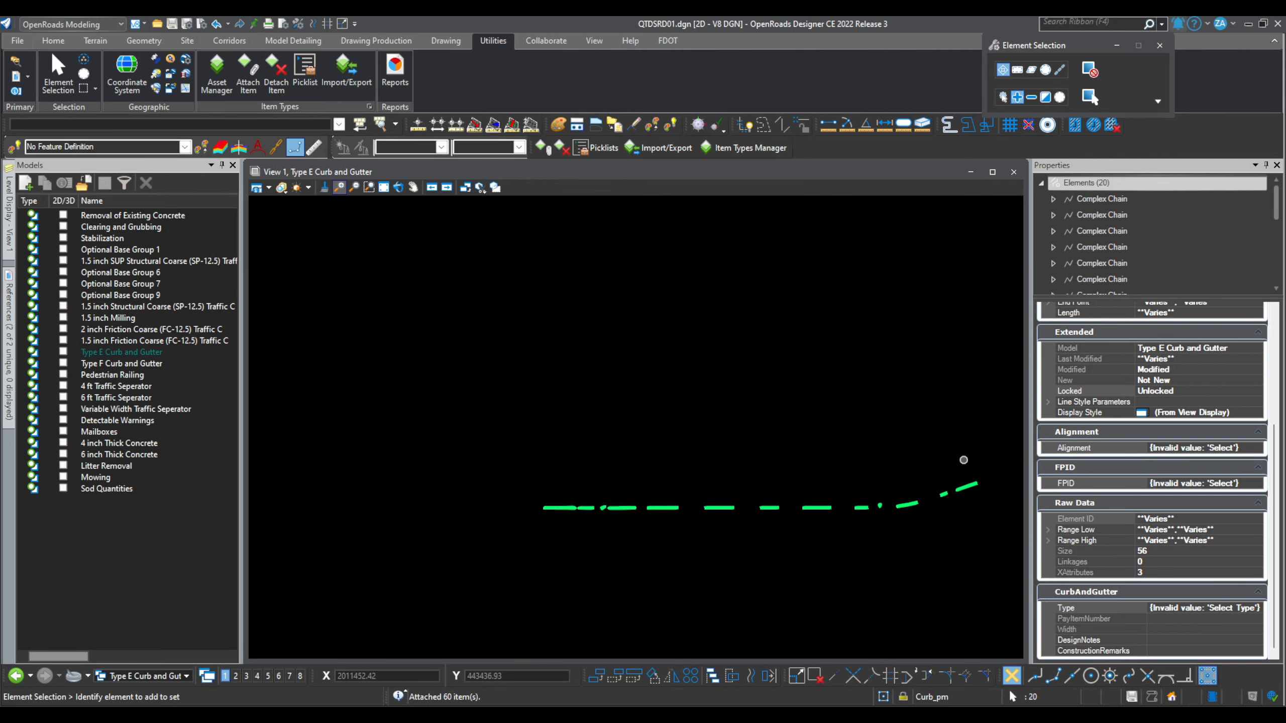
left_click(1258, 448)
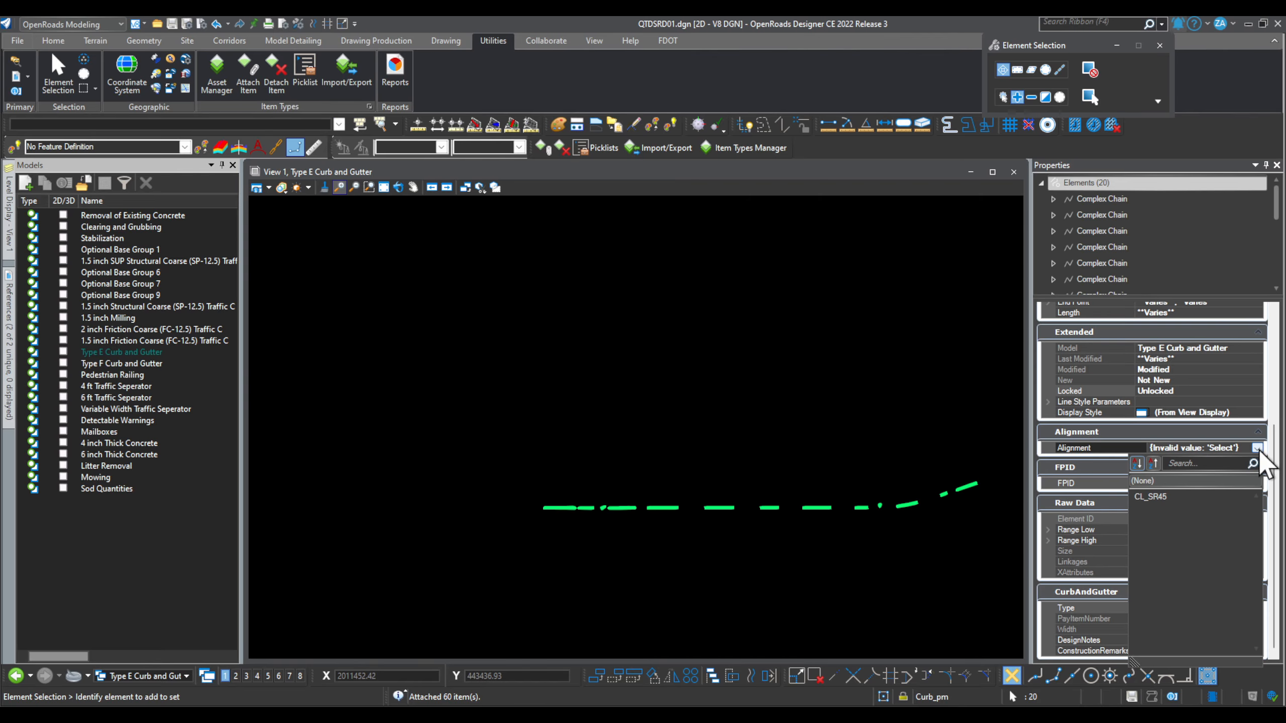
left_click(1160, 497)
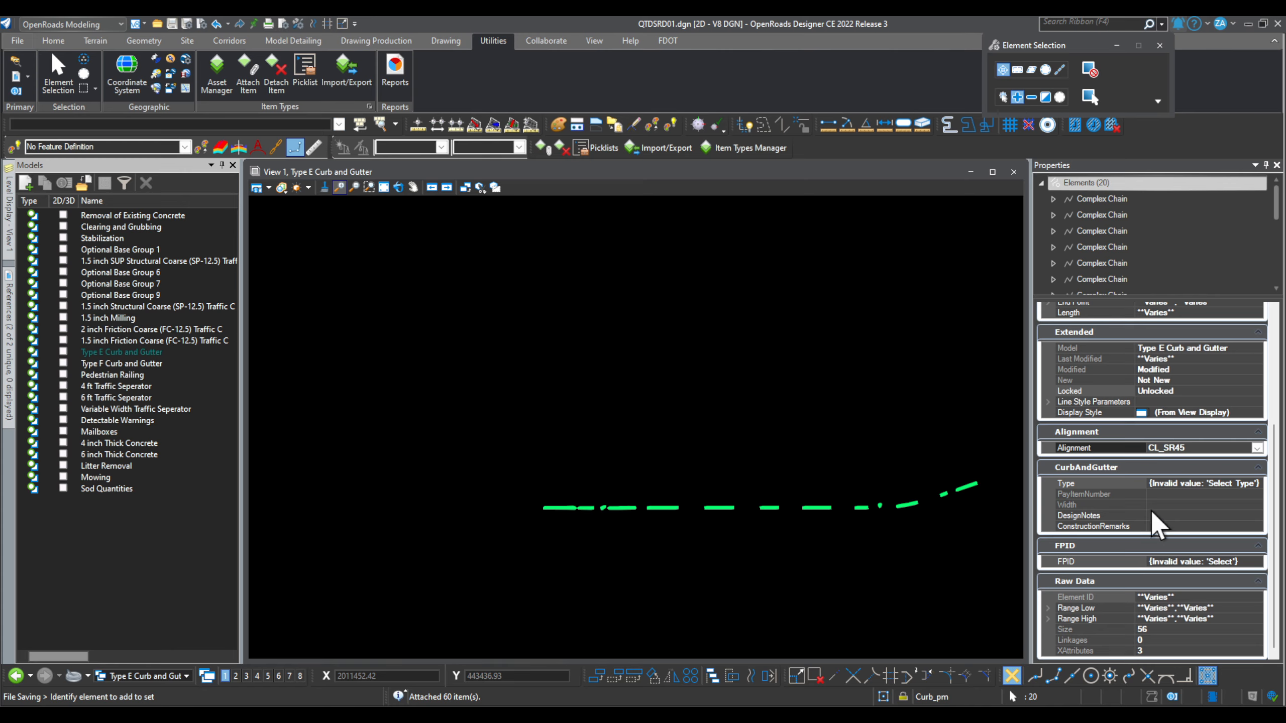
left_click(1257, 561)
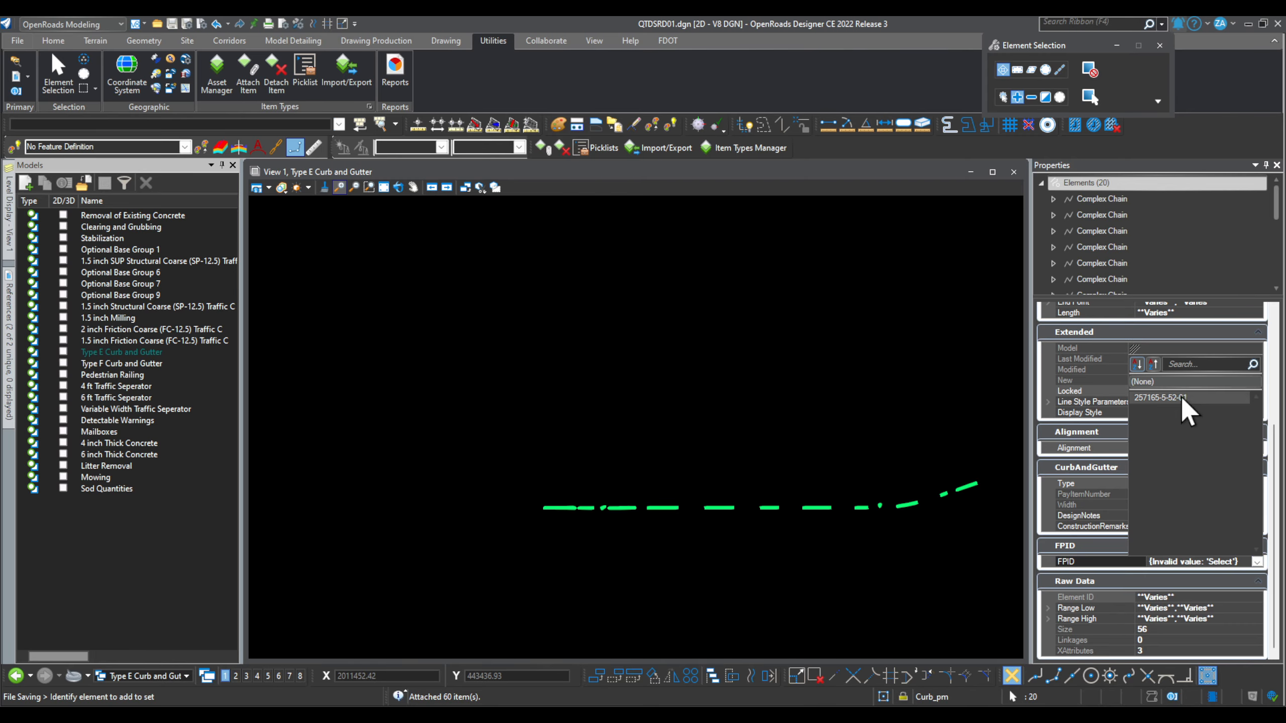
left_click(1165, 398)
Step: Set the CurbAndGutter Type to Type E and enter placeholder design notes
left_click(1212, 483)
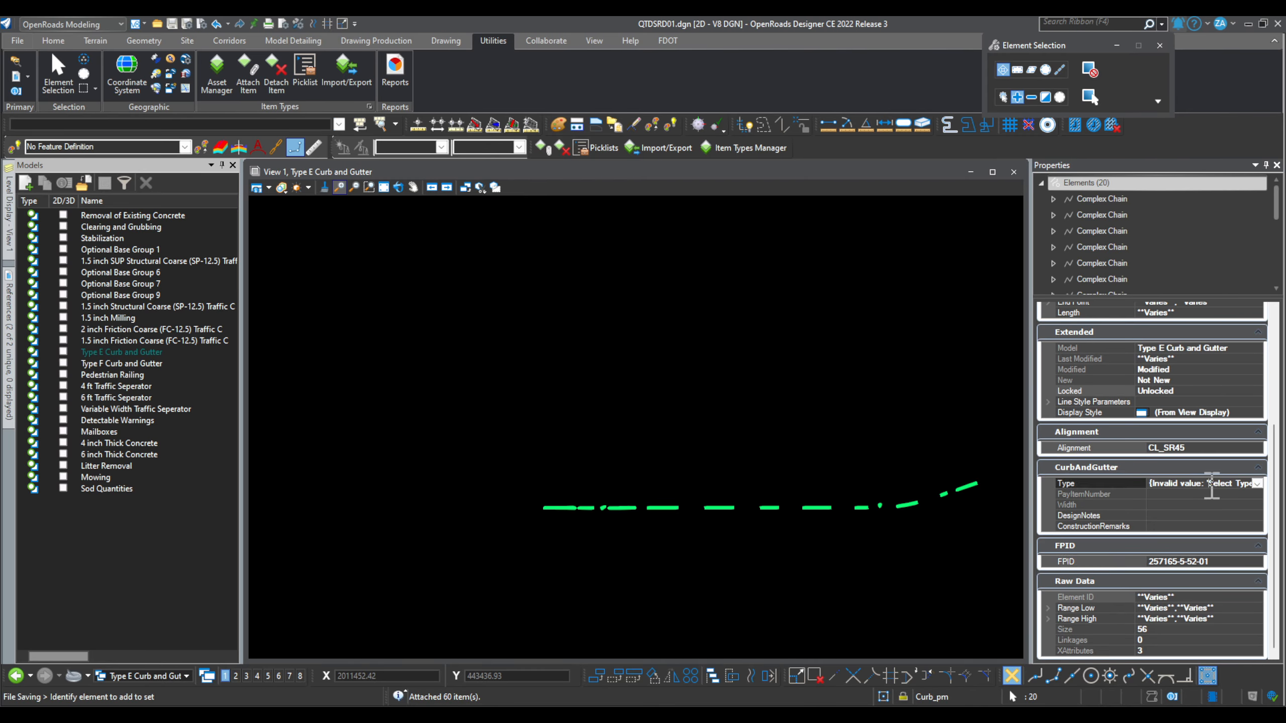
left_click(1255, 482)
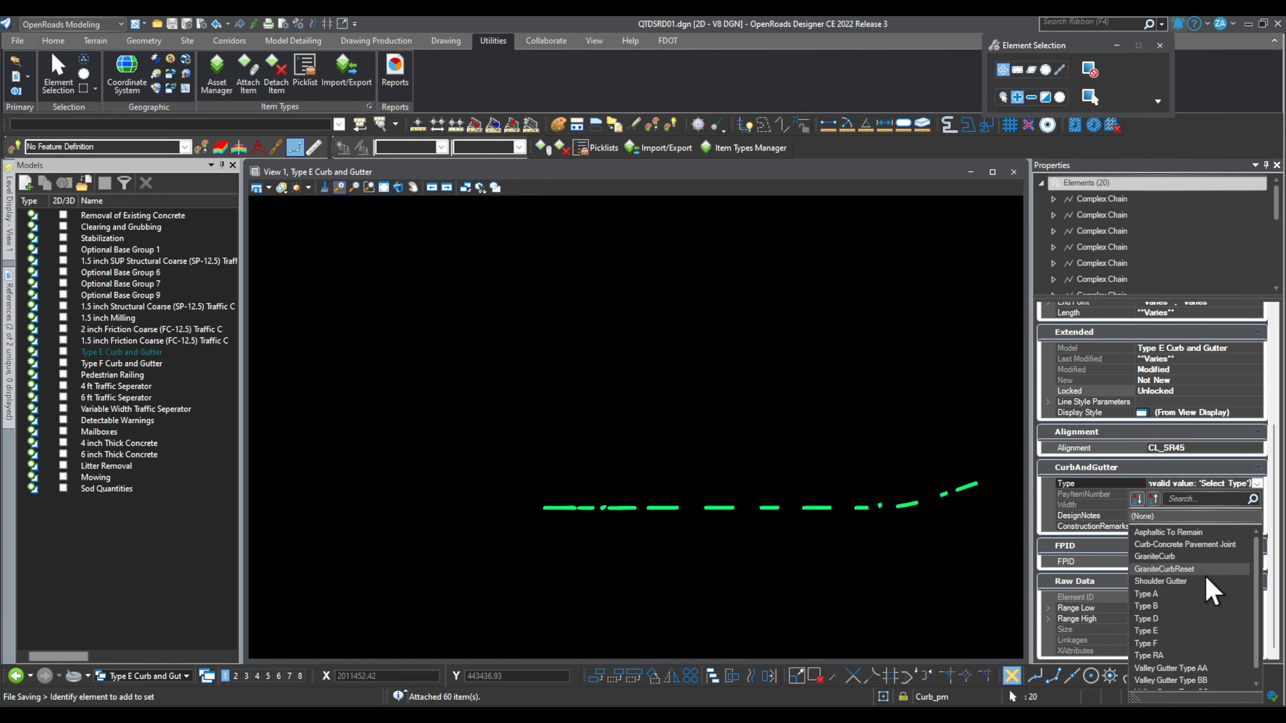
left_click(1174, 631)
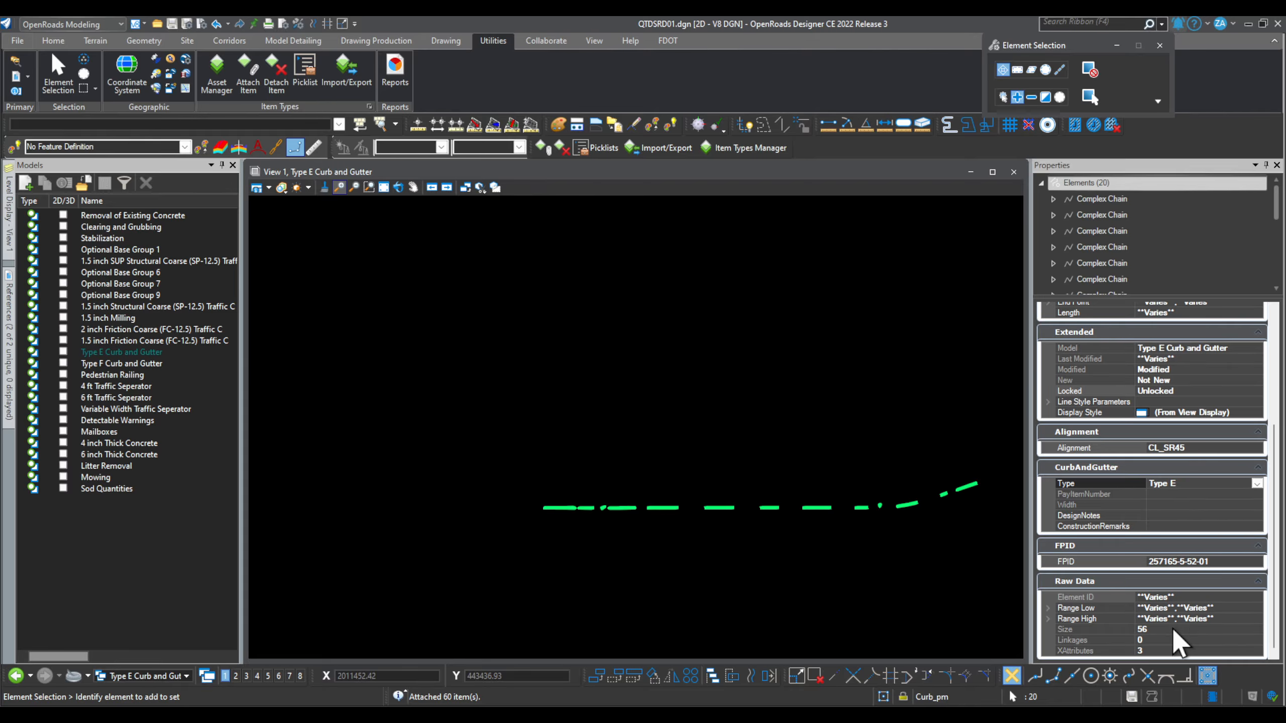
left_click(1173, 515)
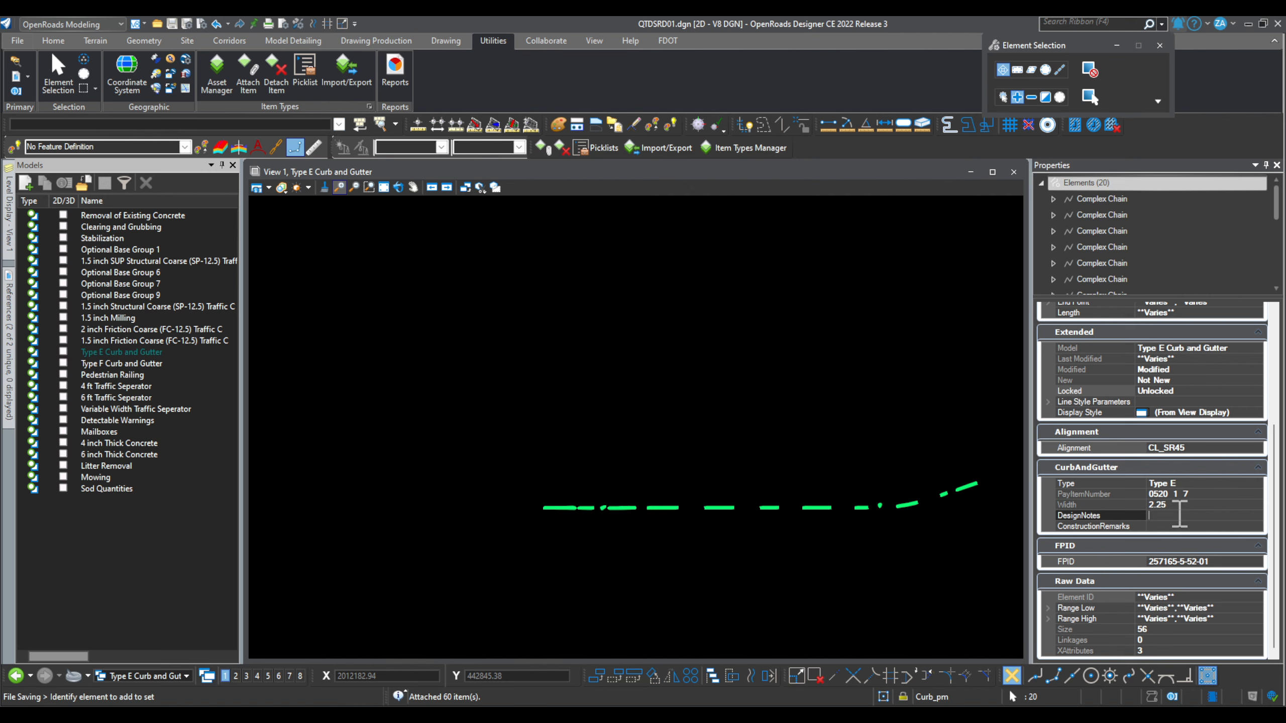
type("XXXXXXX")
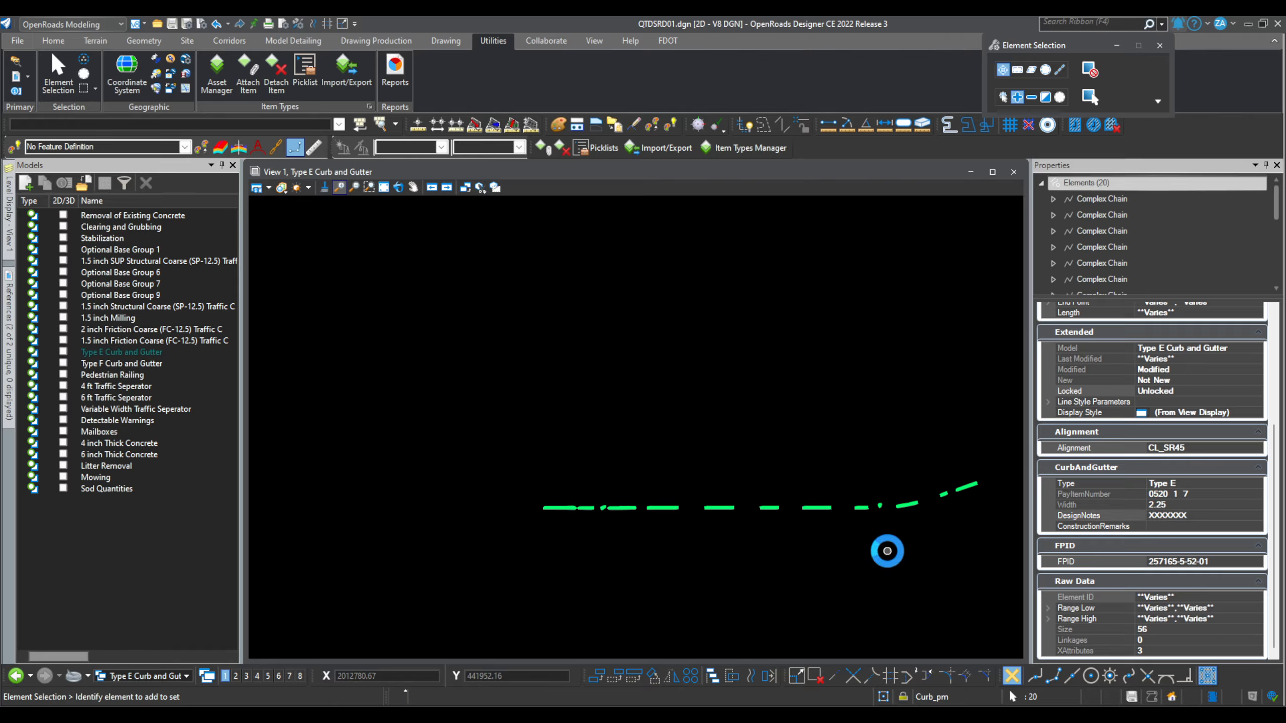
Step: Select the leftmost curb piece and start editing its construction remarks
left_click(1000, 97)
scroll(577, 469, "up", 3)
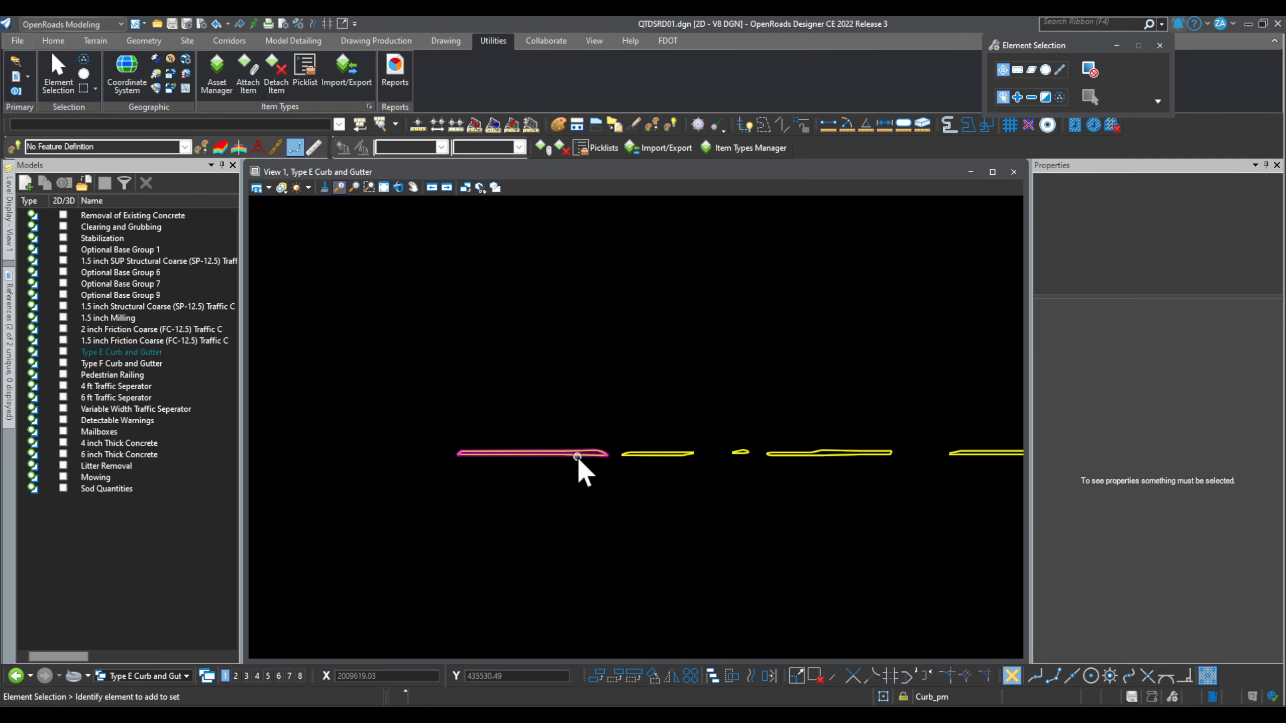
left_click(576, 455)
scroll(1187, 588, "down", 4)
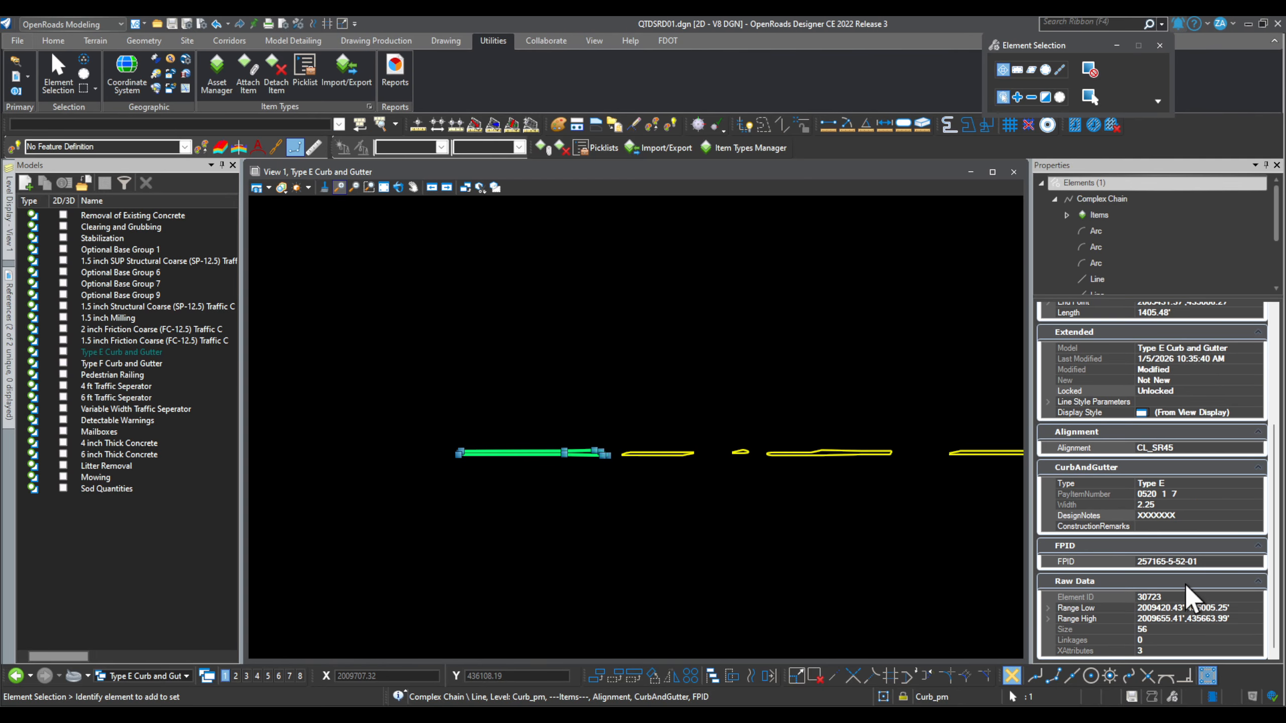
left_click(1184, 527)
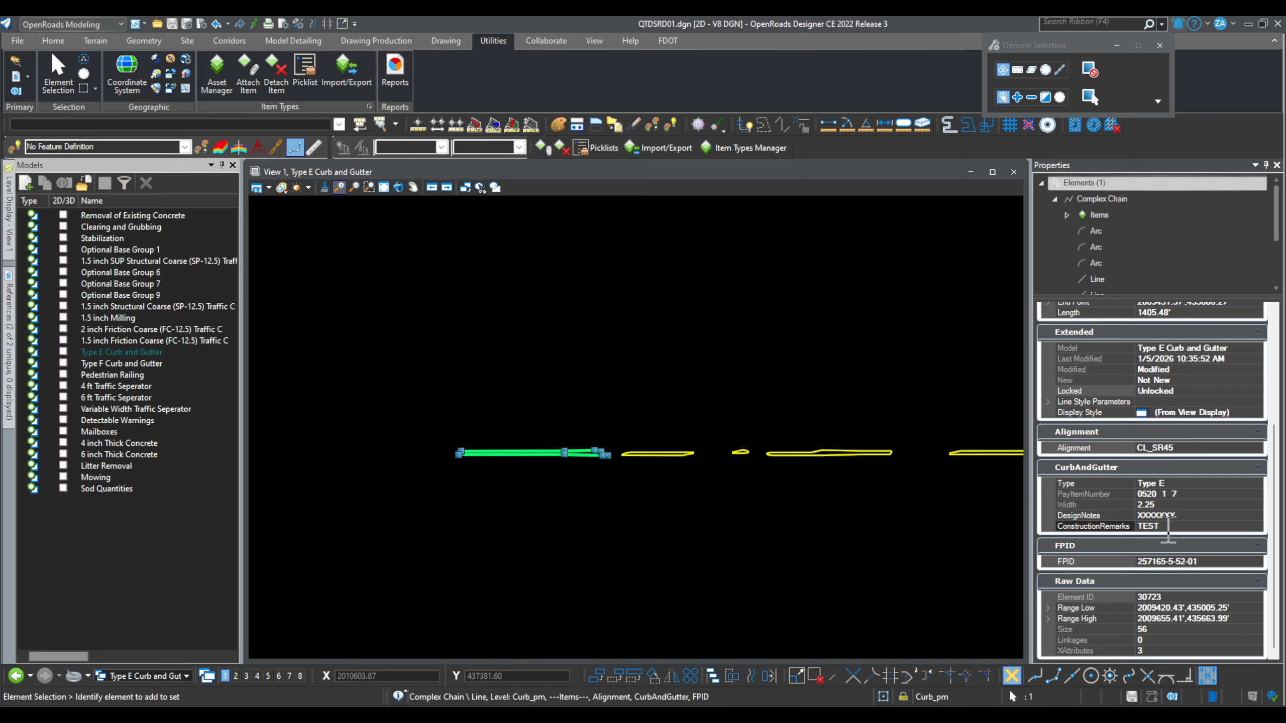
Step: Enter TEST as construction remarks on the longer curb piece, then clear the selection and zoom out
left_click(770, 452)
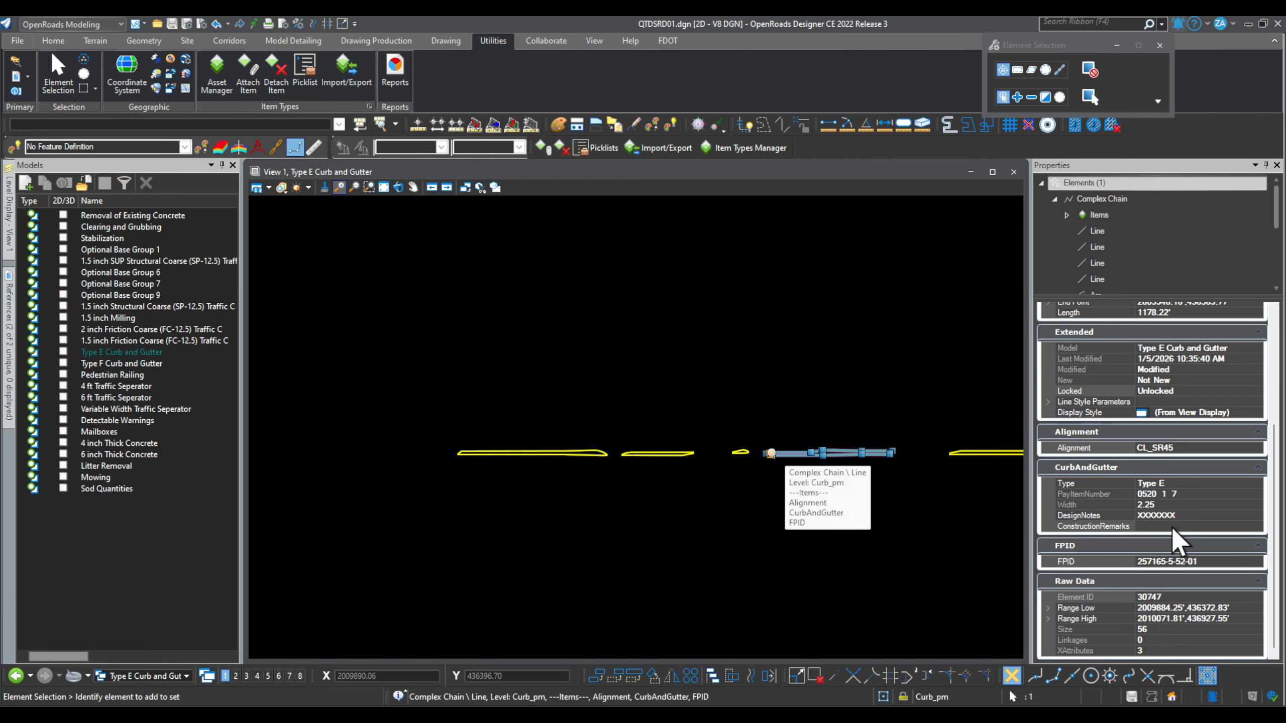
type("TEST 2")
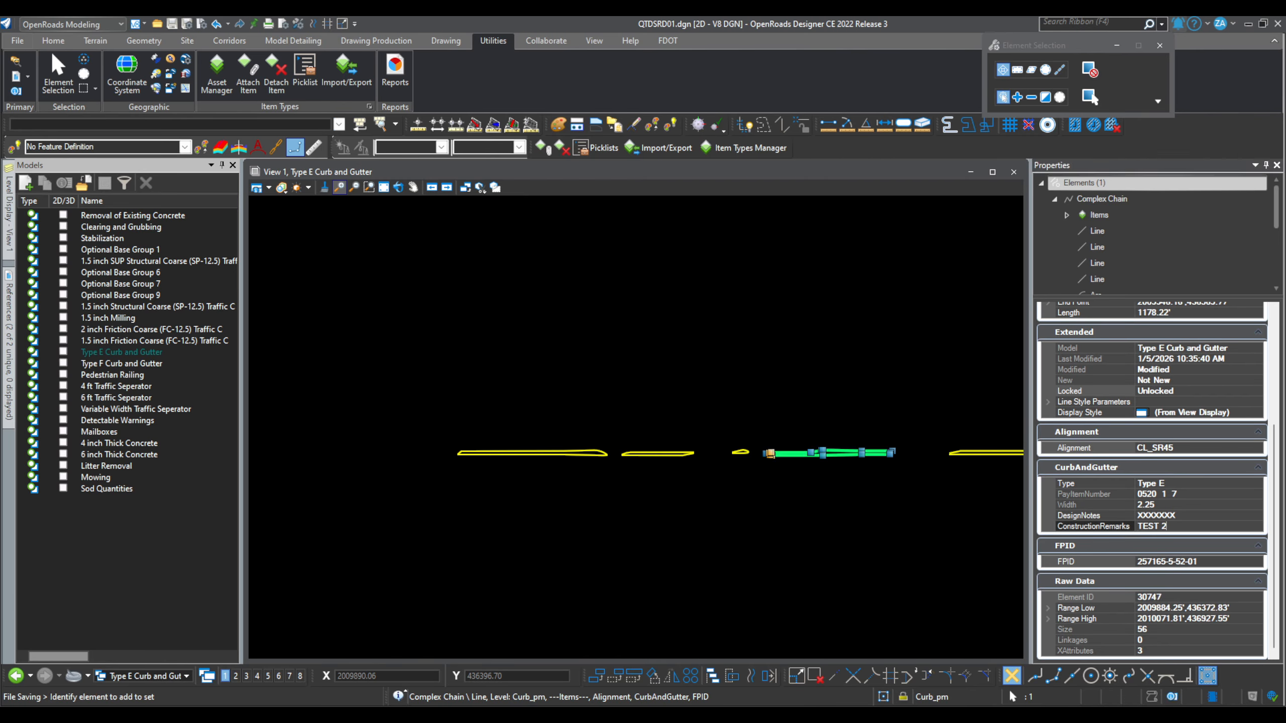
left_click(1170, 529)
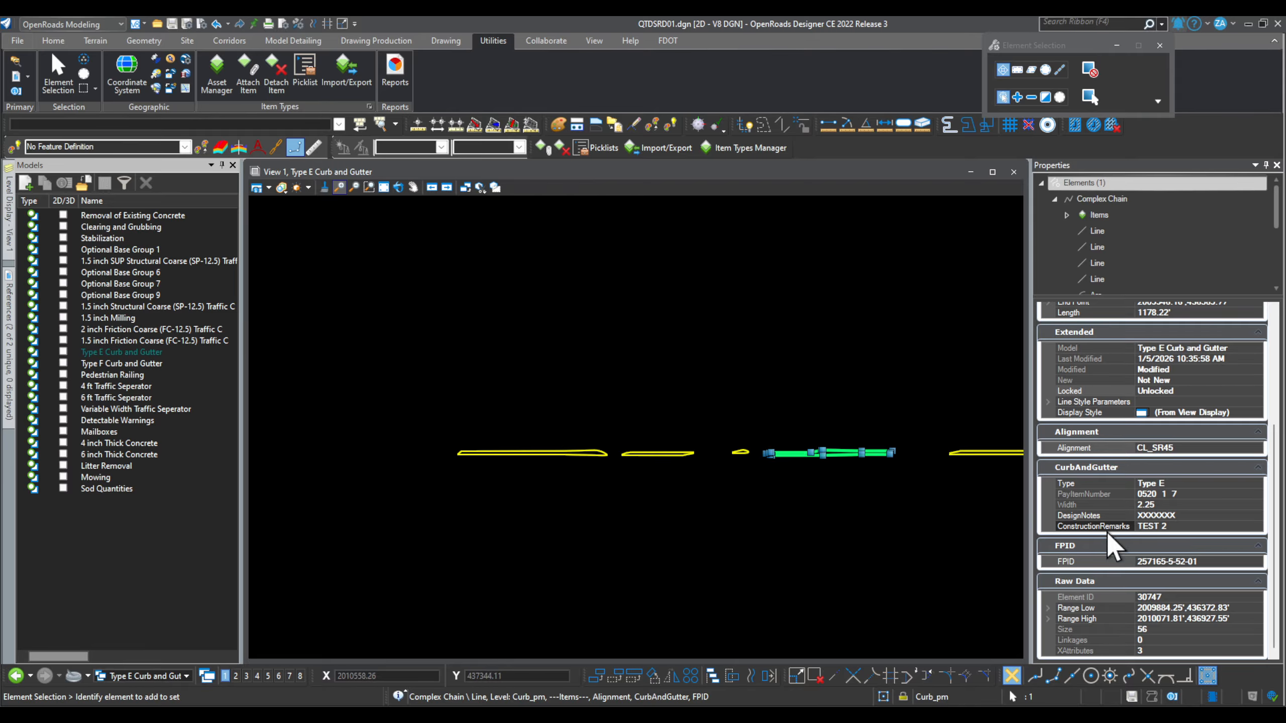
left_click(530, 510)
scroll(475, 449, "down", 5)
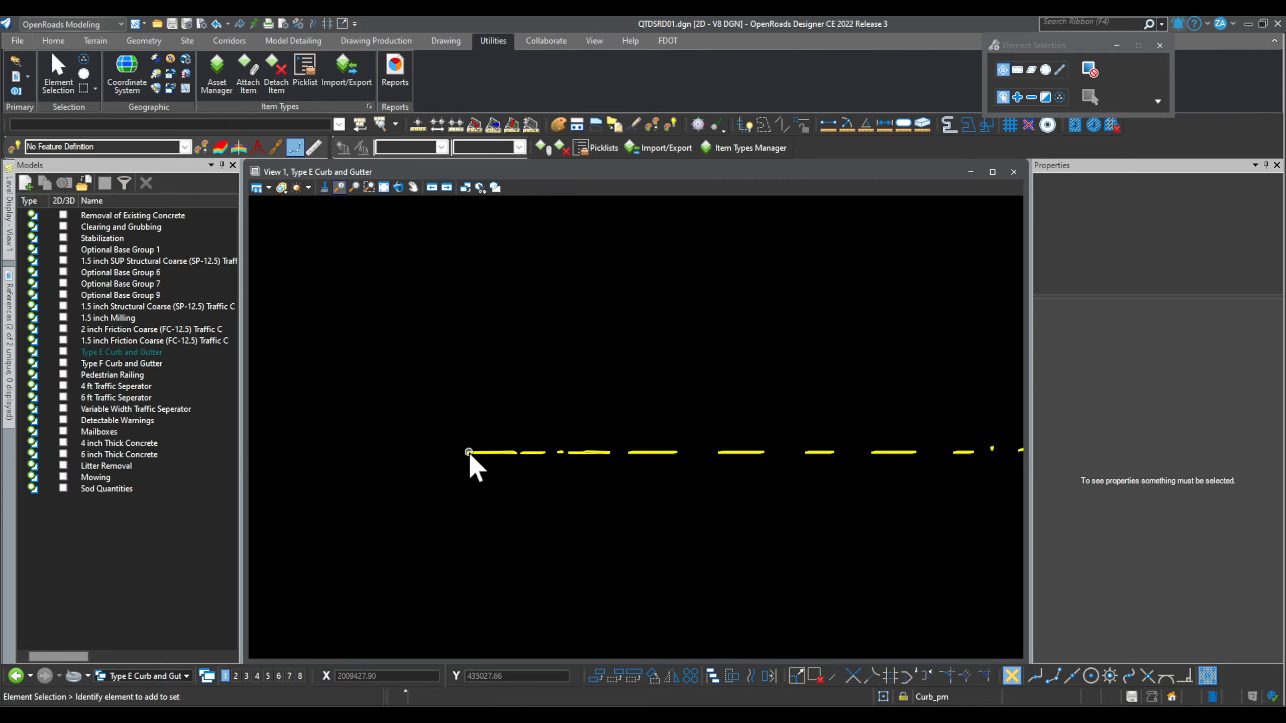
scroll(458, 448, "down", 3)
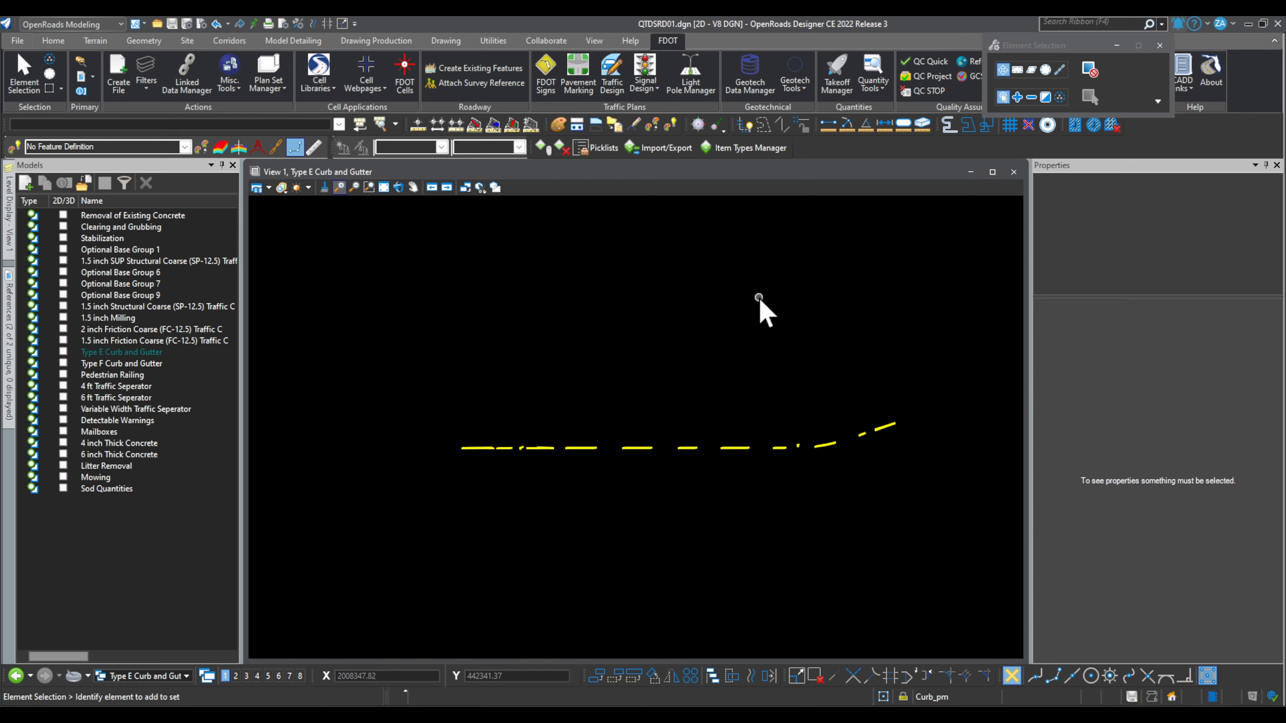
Step: Save the design file and launch the FDOT Takeoff Manager
key("ctrl+s")
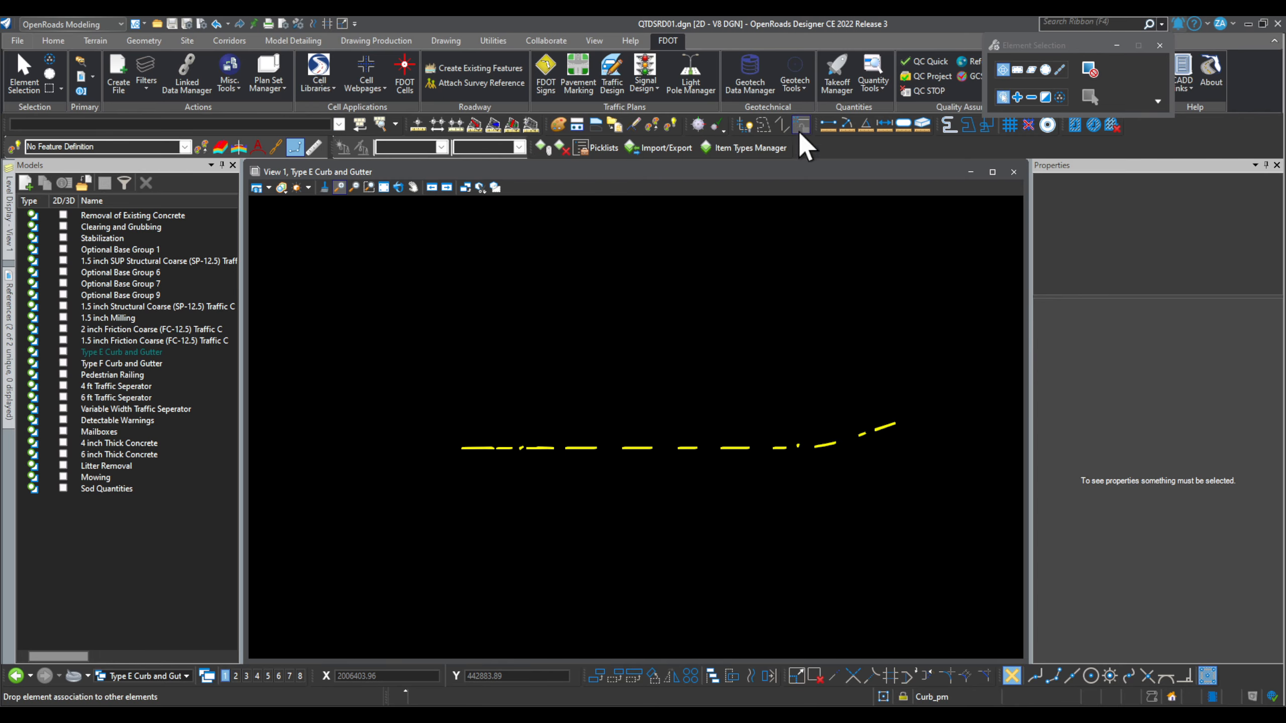
left_click(839, 80)
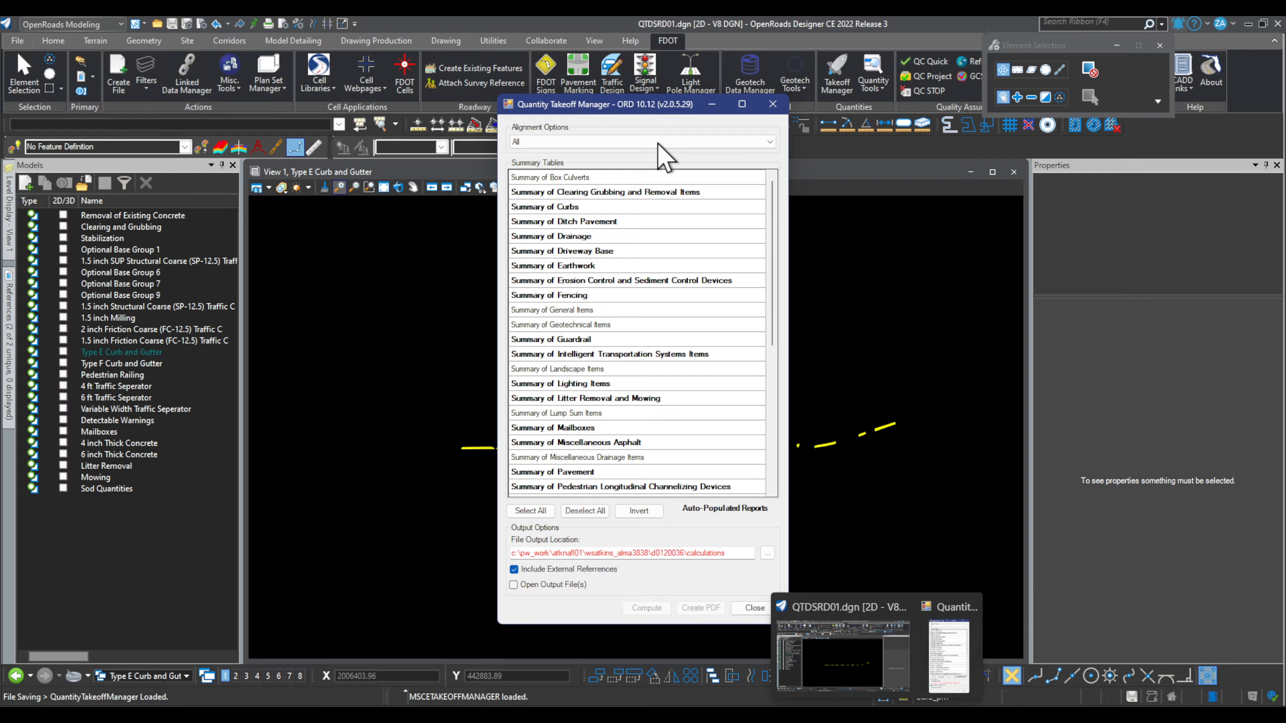
Step: Move the Quantity Takeoff Manager aside, scroll Summary Tables down to Summary of Walls, and open File Explorer
left_click_drag(647, 111, 557, 105)
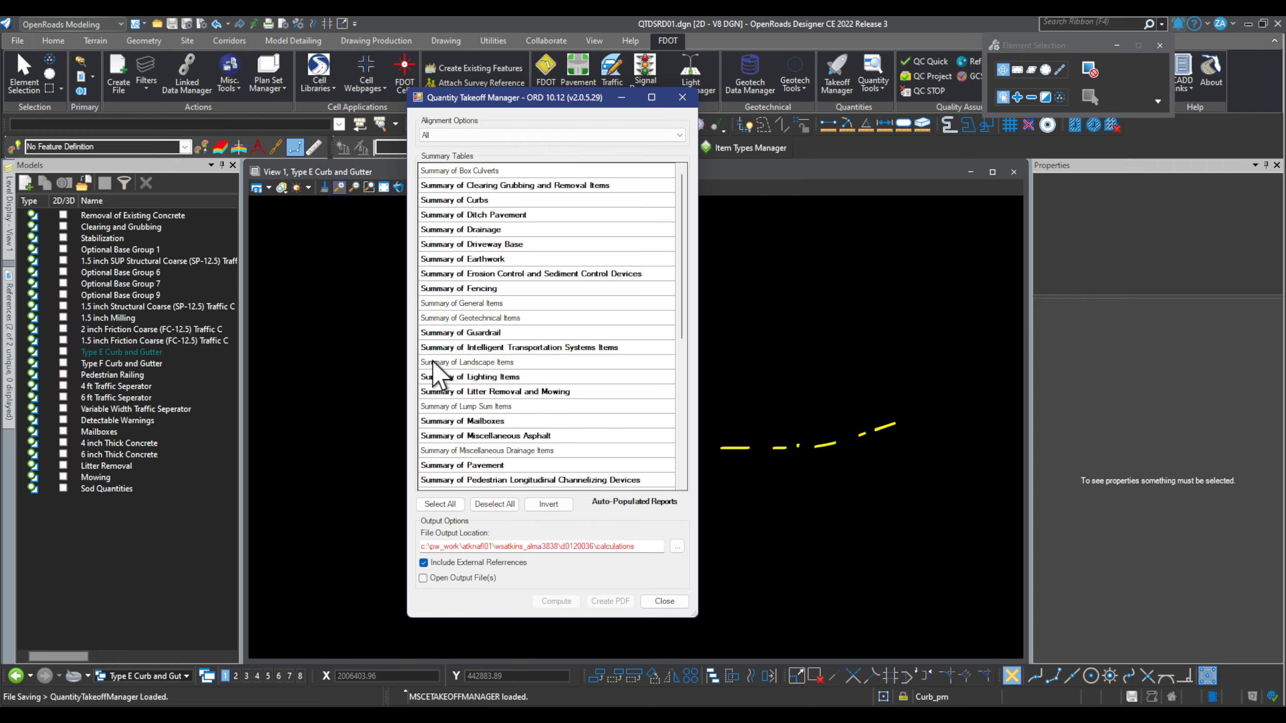
scroll(506, 404, "down", 2)
scroll(484, 343, "down", 5)
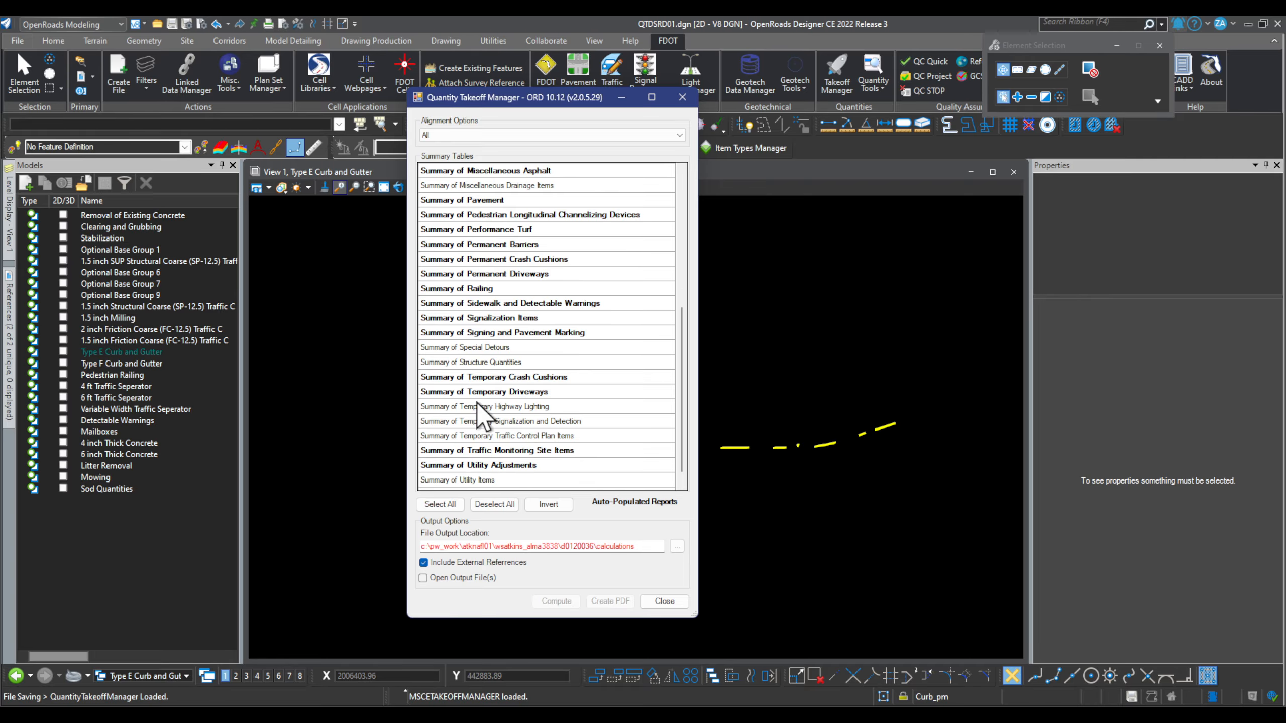
scroll(455, 426, "down", 1)
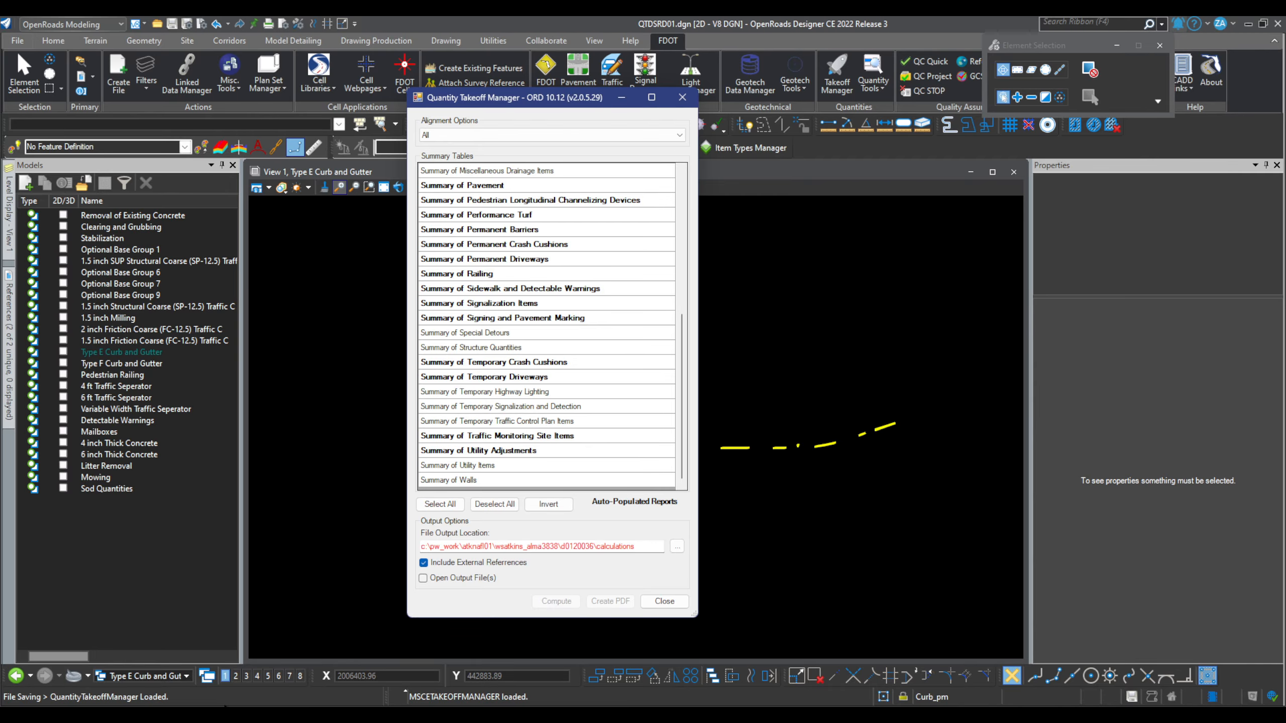
key("super+e")
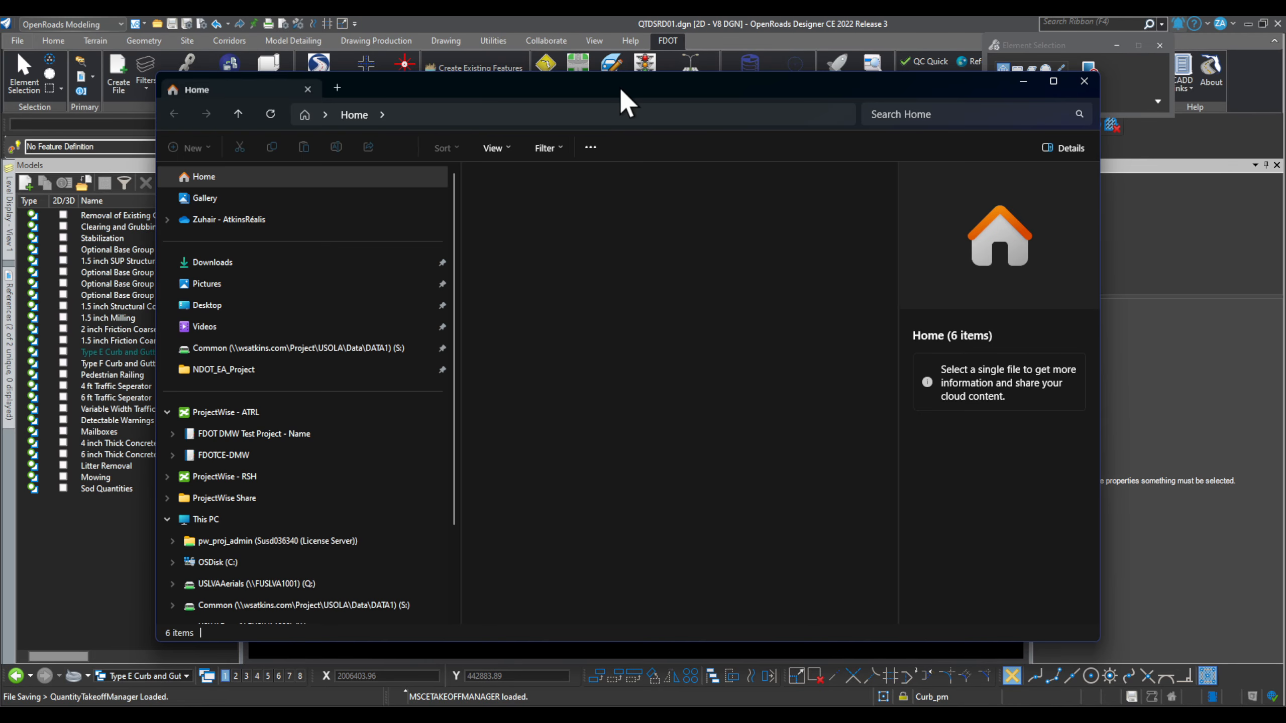
Step: Browse in File Explorer to C:\FDOTConnect10.12\Organization-Civil\FDOT\Data Templates
left_click_drag(639, 99, 809, 91)
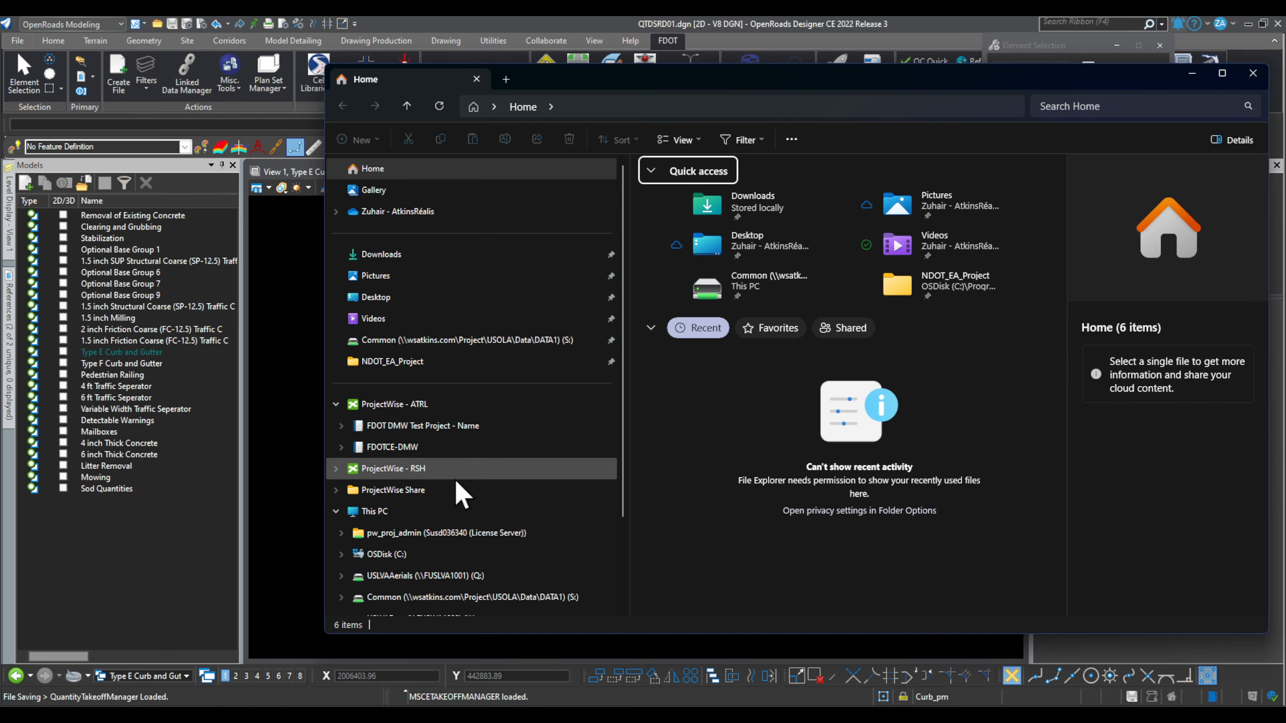
left_click(430, 554)
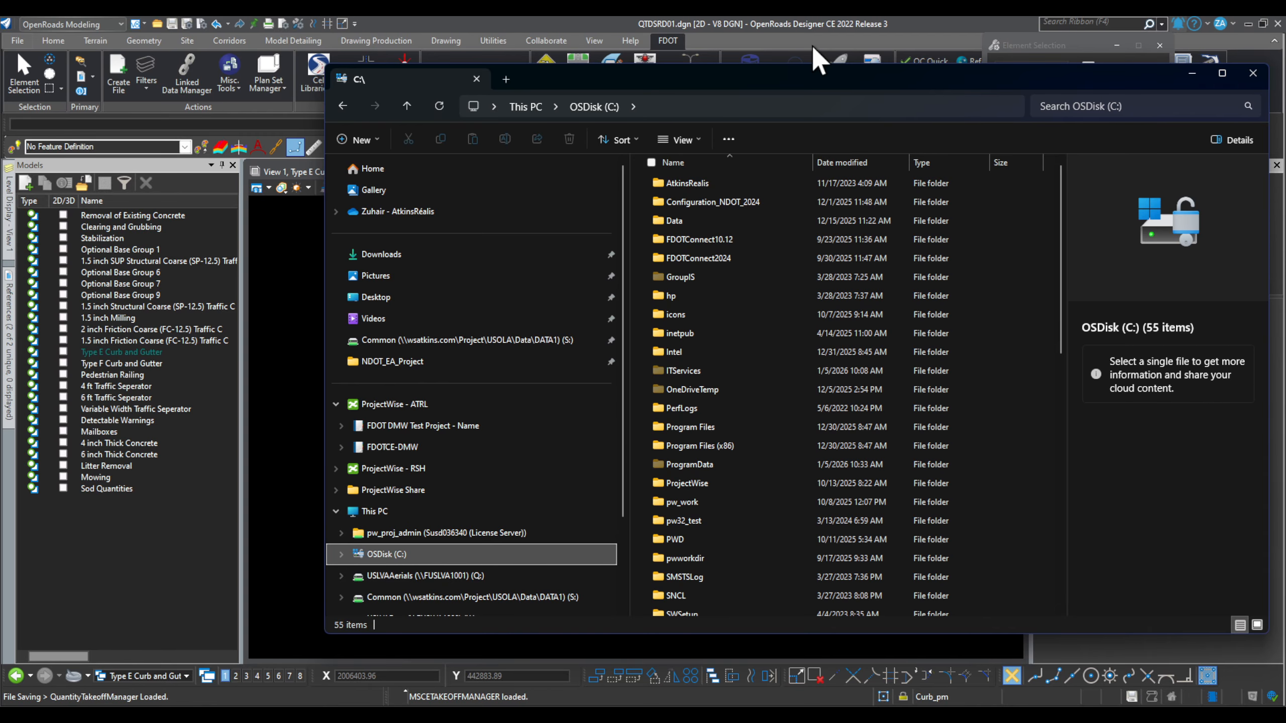
left_click_drag(837, 76, 696, 84)
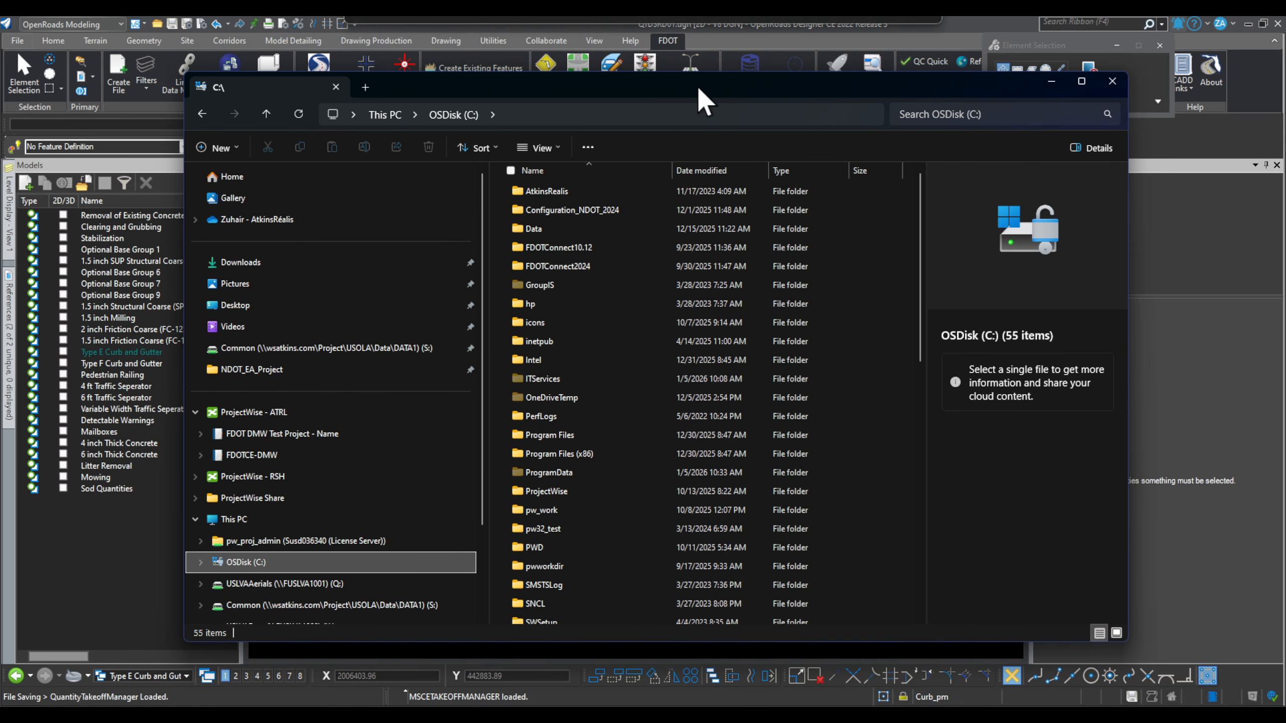
left_click(602, 246)
double_click(601, 246)
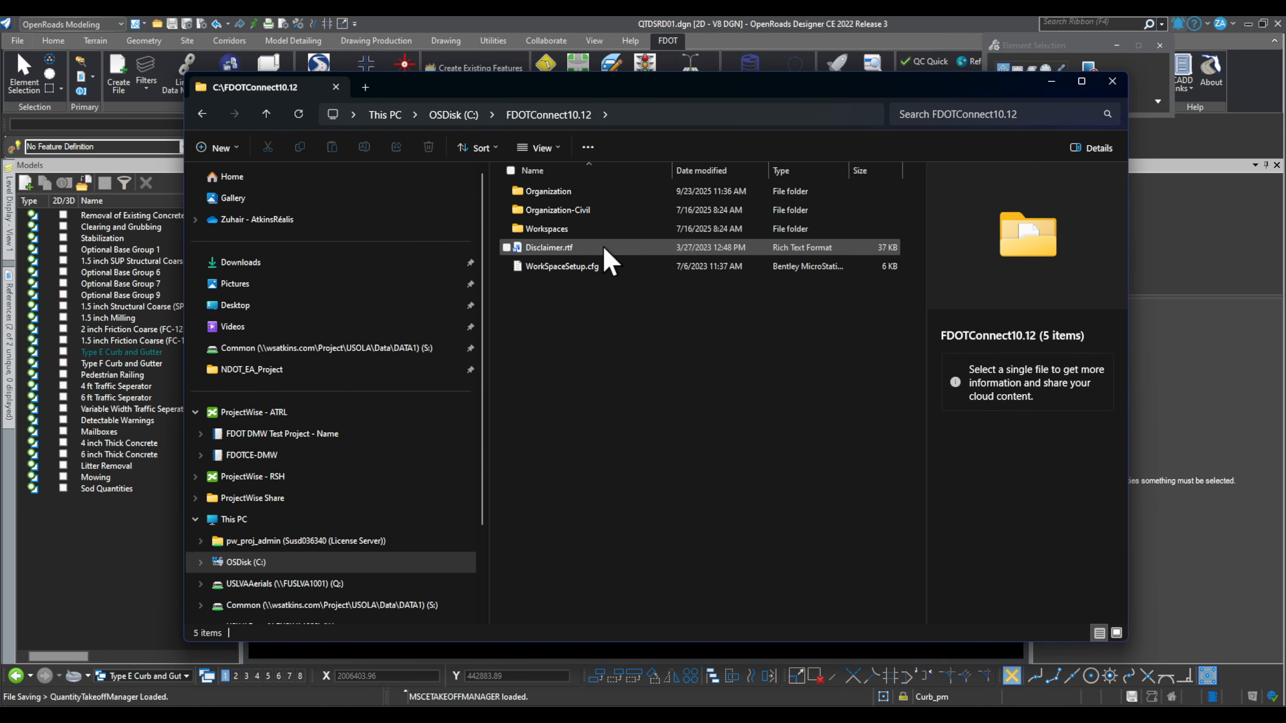
double_click(602, 206)
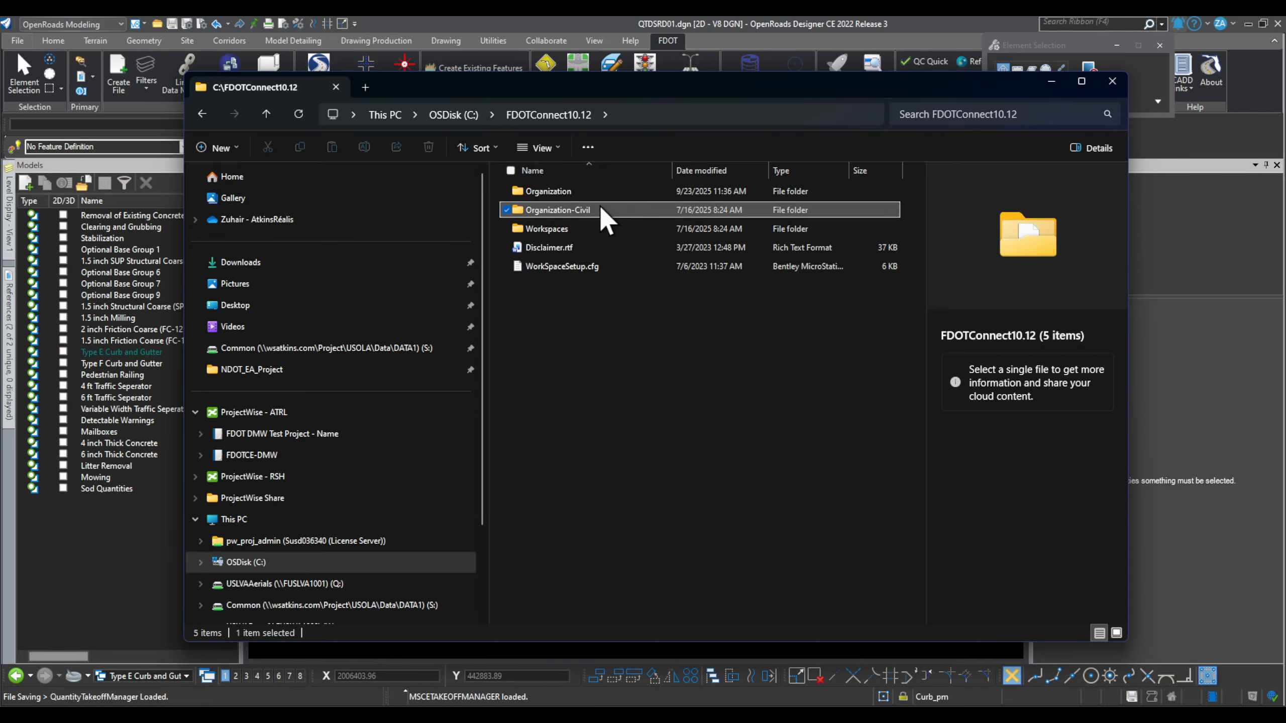
double_click(592, 192)
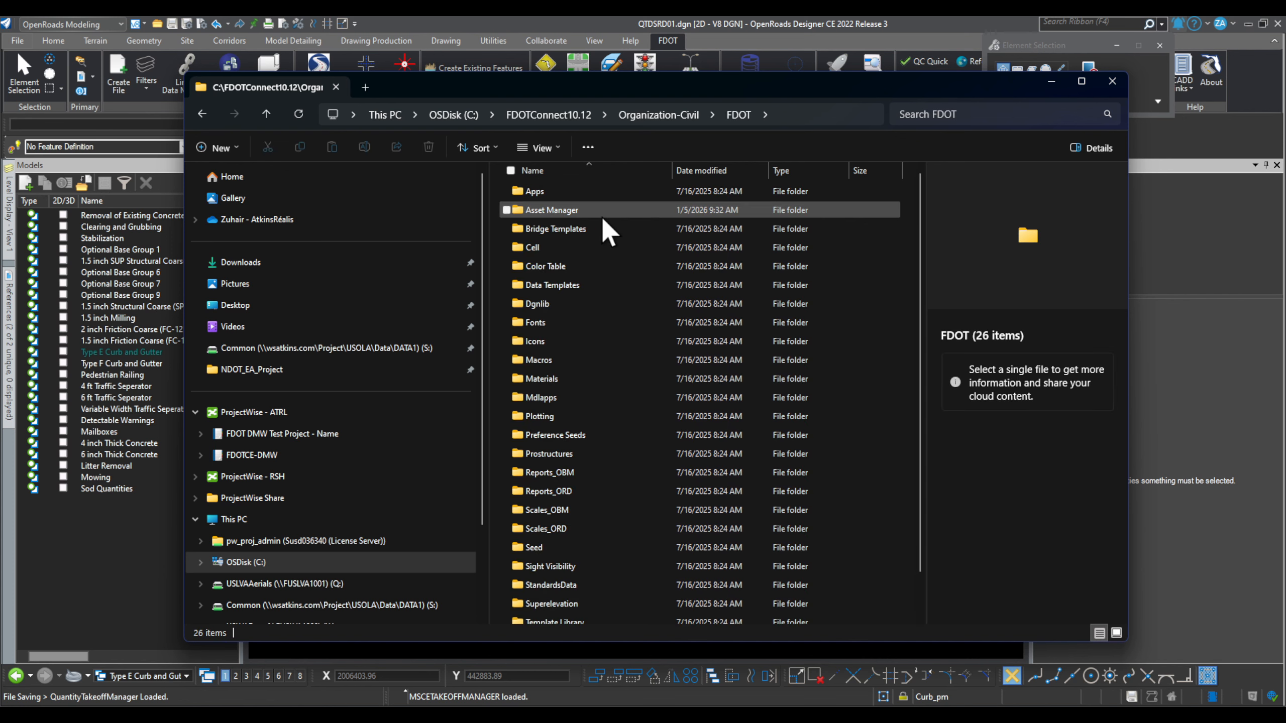
double_click(587, 285)
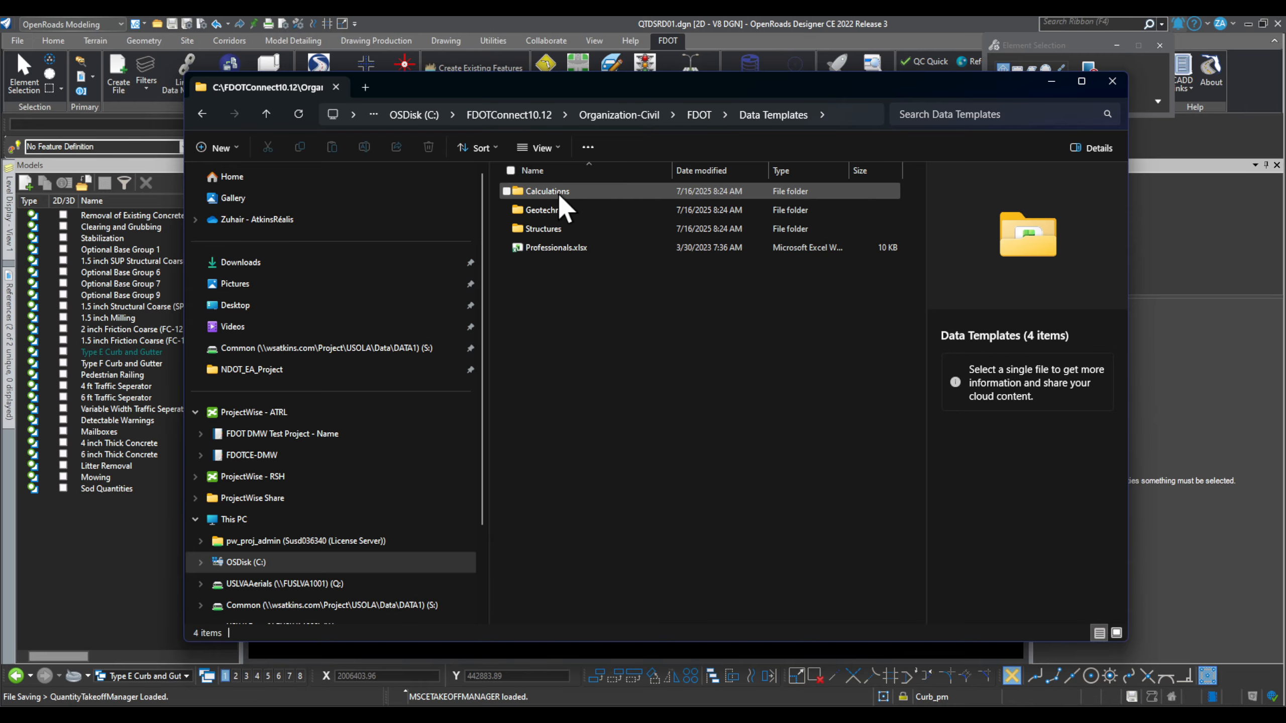
Step: Open Calculations\BlankTemplates, widen the Name column to read the templates, then close Explorer
double_click(579, 192)
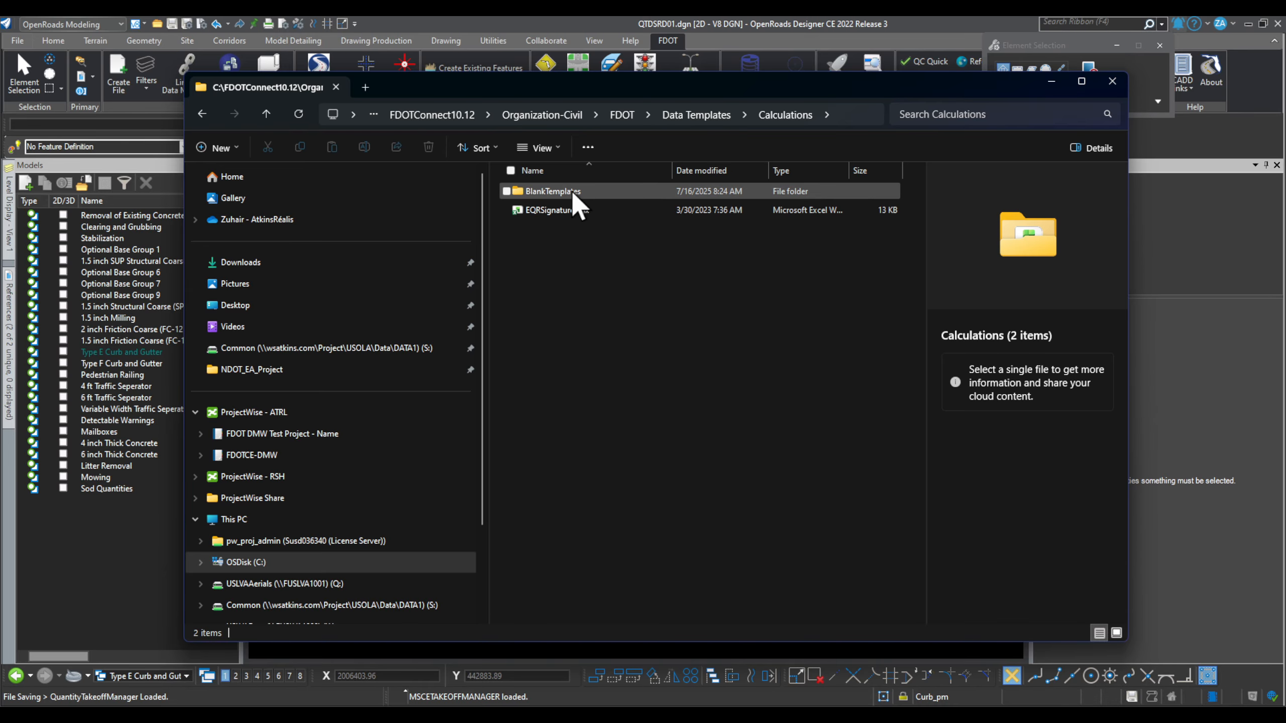
double_click(586, 192)
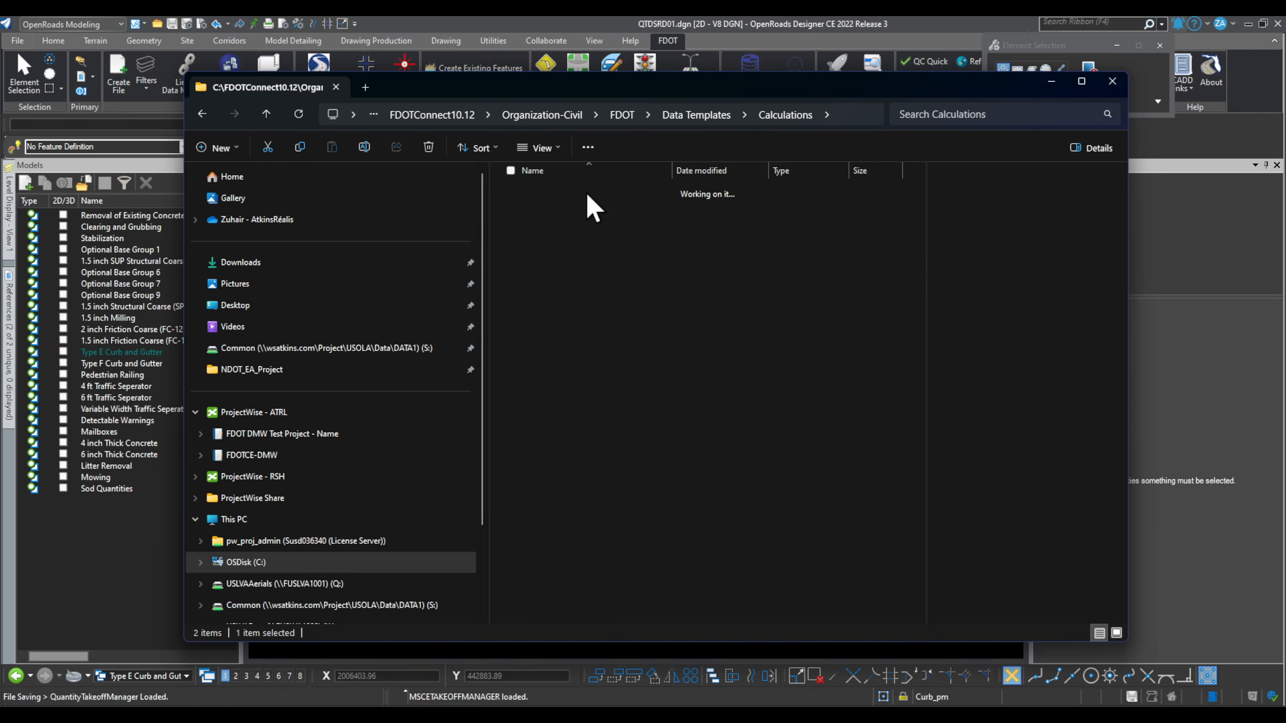
scroll(622, 238, "down", 6)
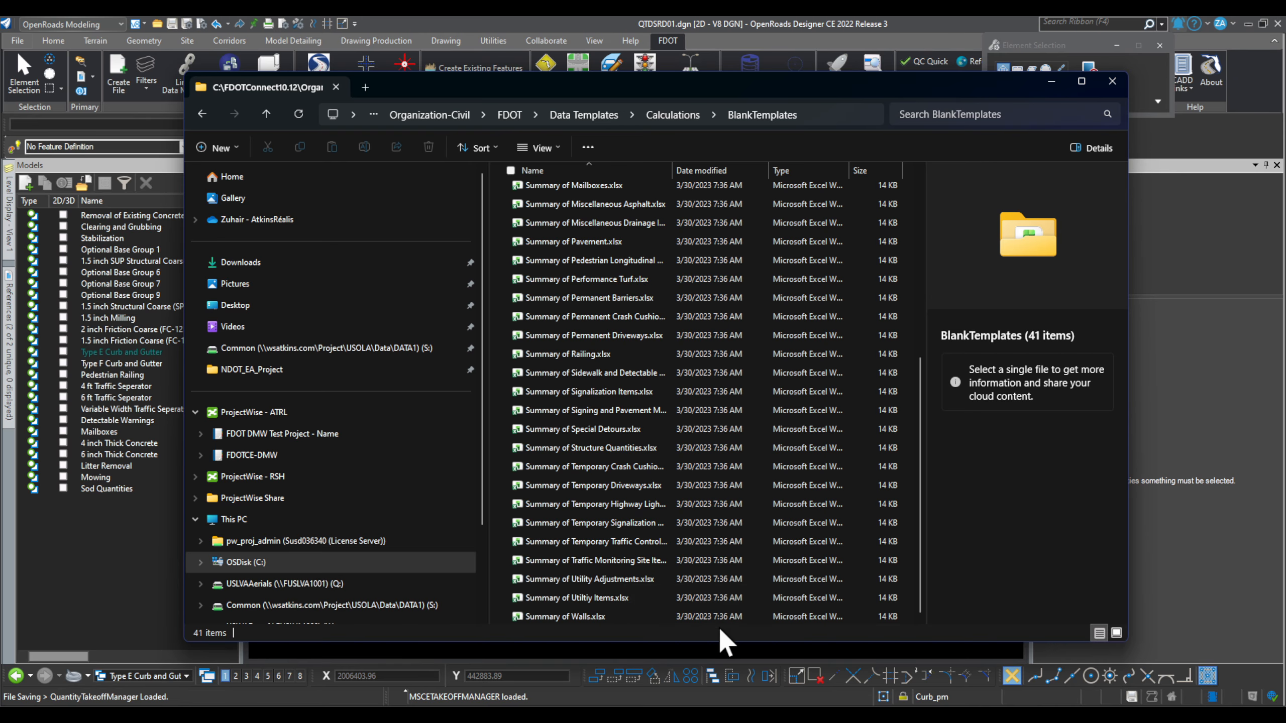
double_click(669, 168)
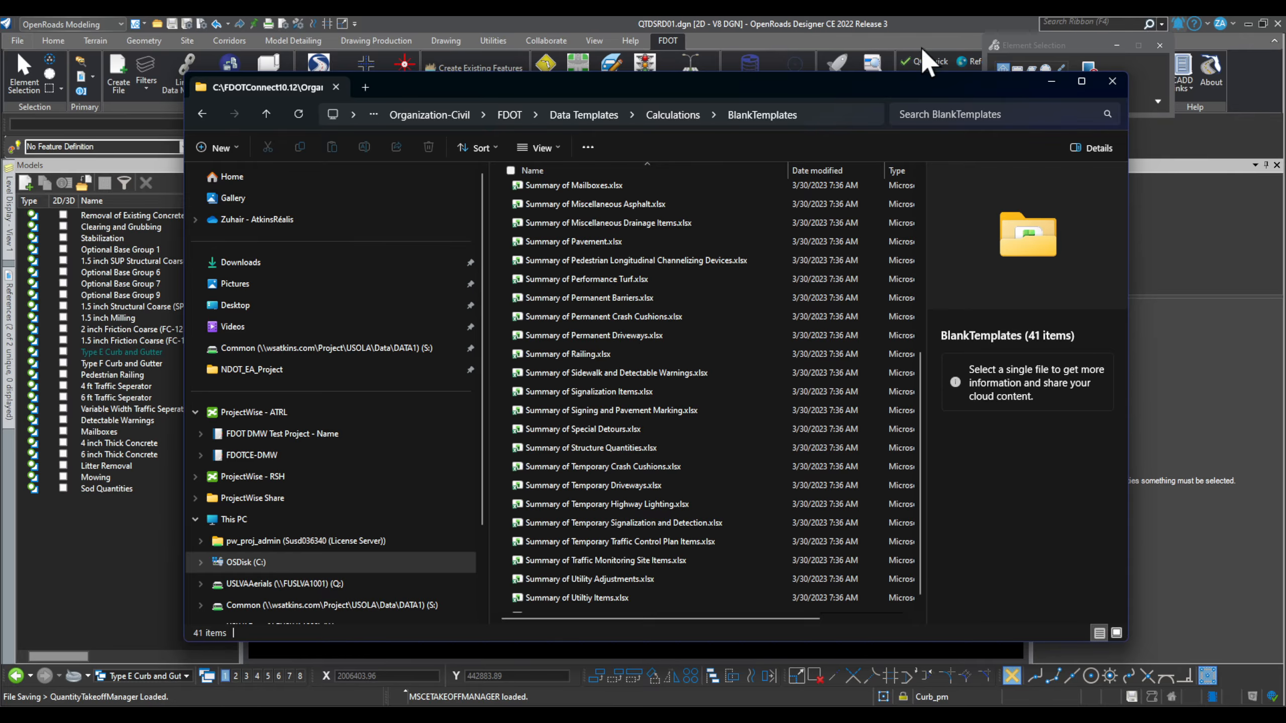
left_click(1112, 82)
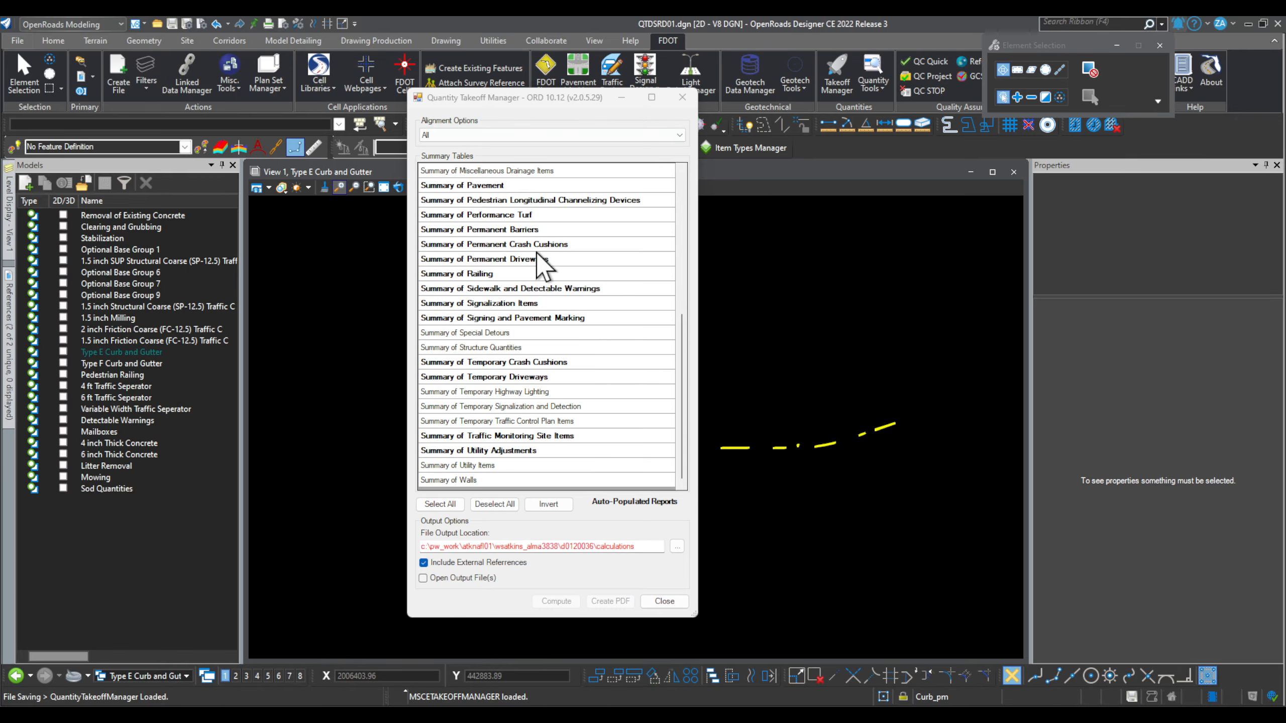
Step: Choose the Summary of Curbs table in the Quantity Takeoff Manager
scroll(537, 294, "up", 6)
scroll(569, 300, "up", 1)
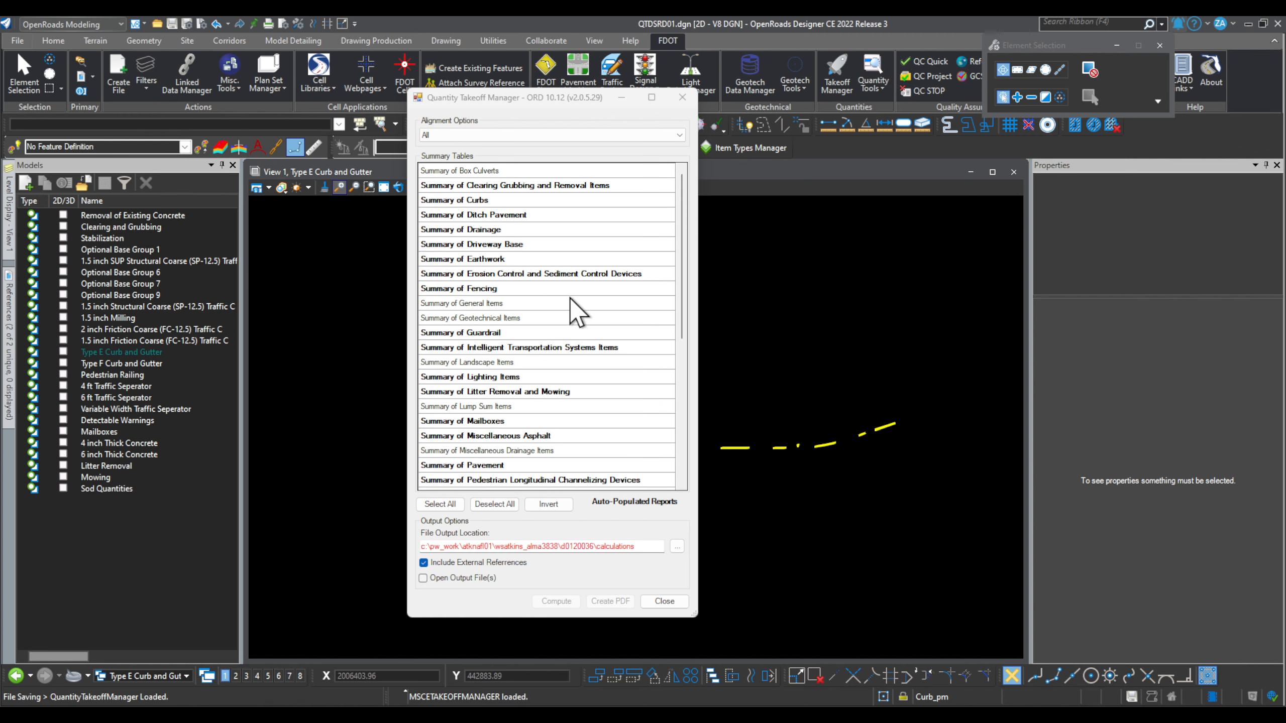
left_click(482, 201)
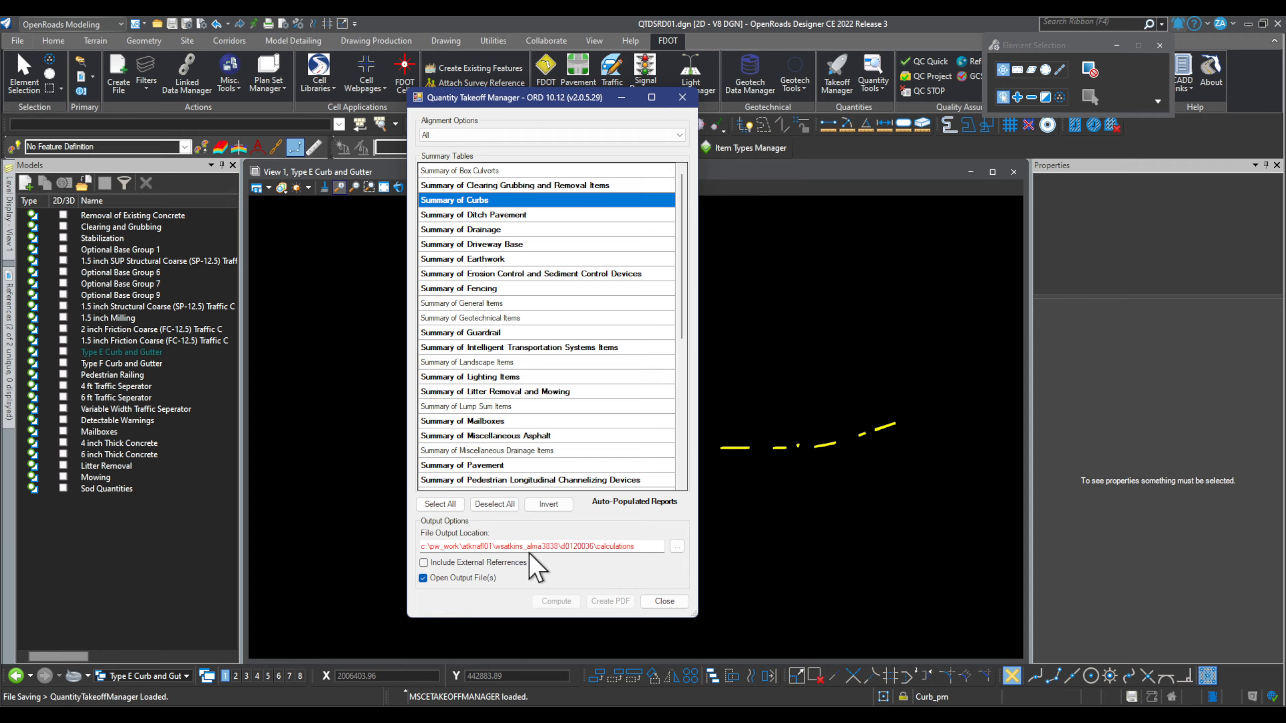
Step: Set C:\Temp as the output folder and compute the report, replacing existing reports
left_click(677, 547)
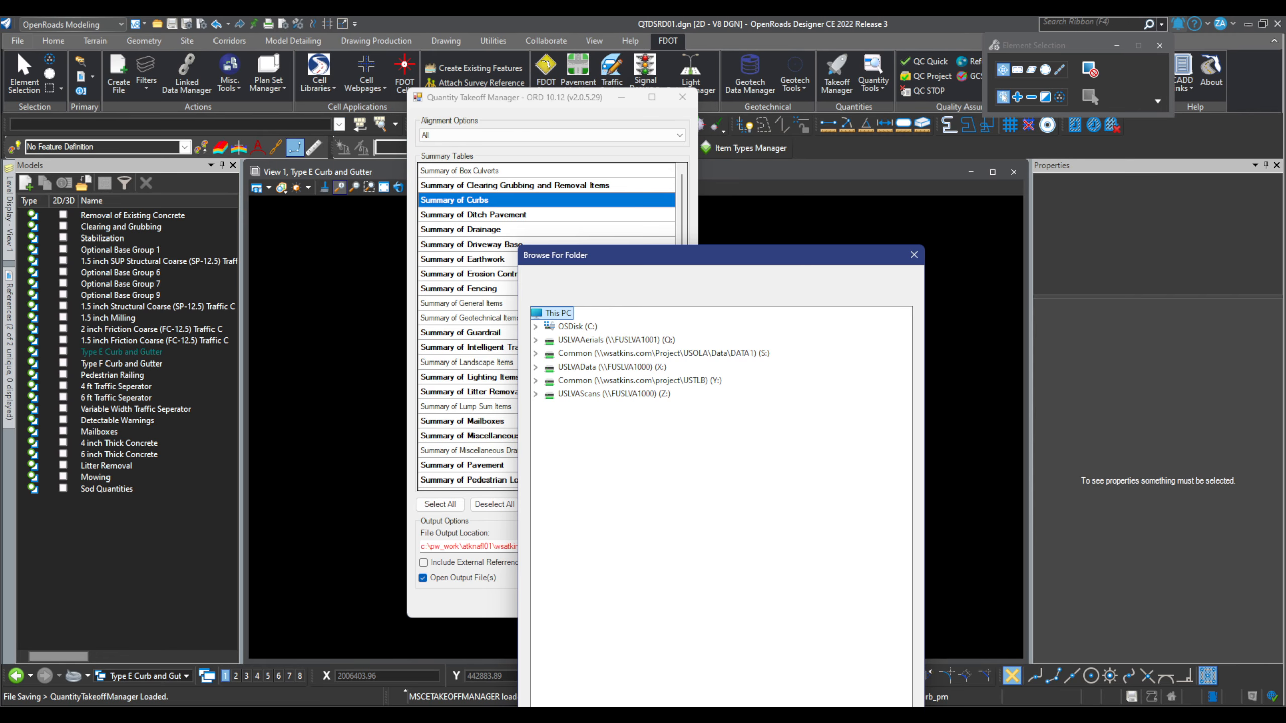
left_click(536, 327)
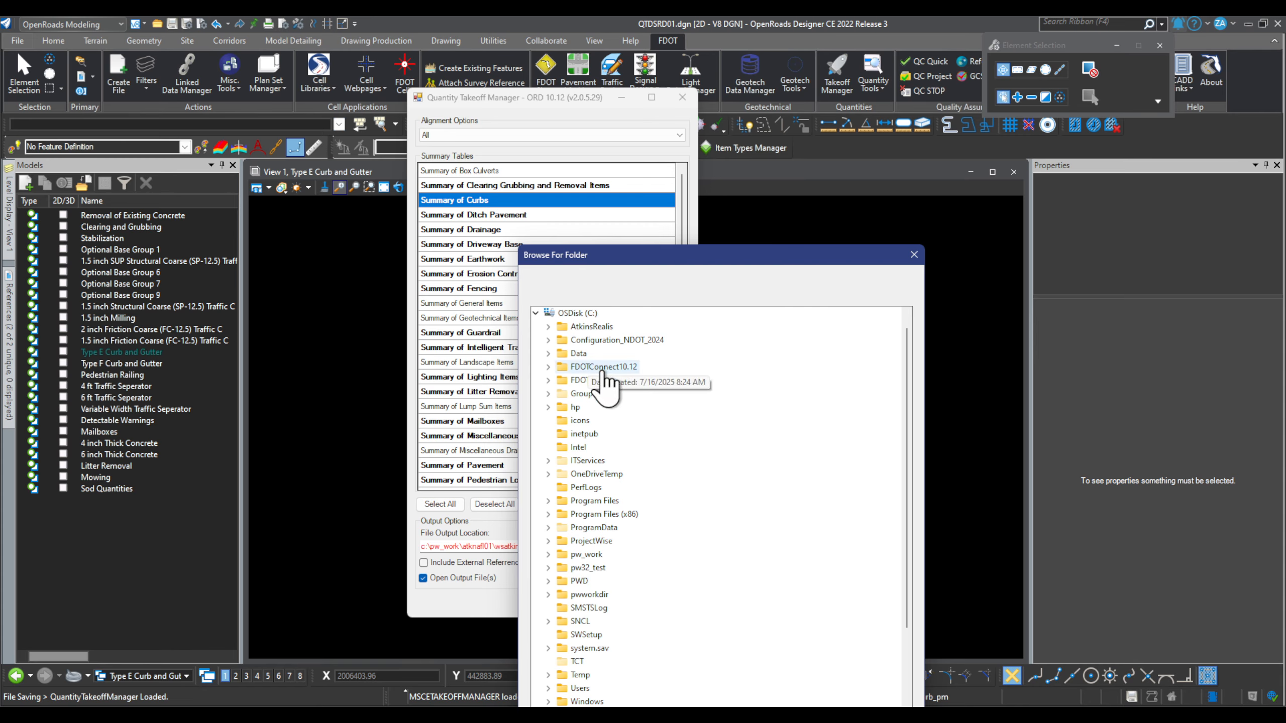
scroll(639, 416, "down", 4)
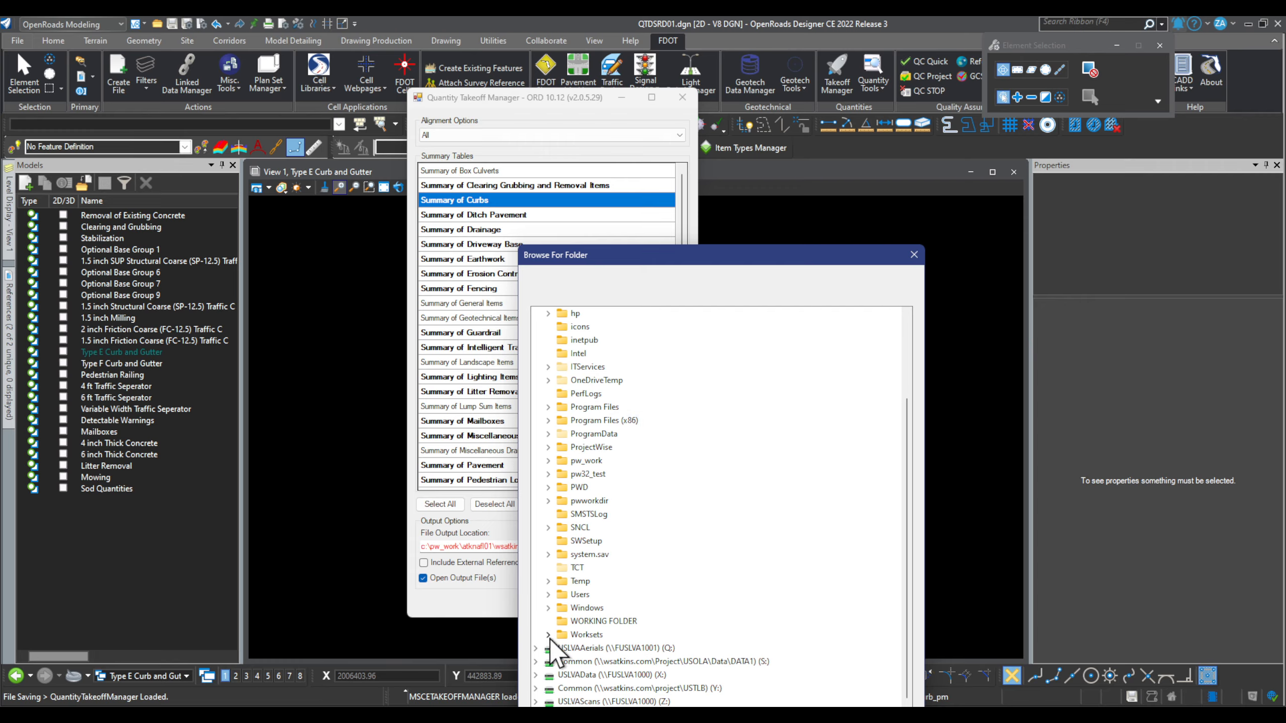
left_click(578, 581)
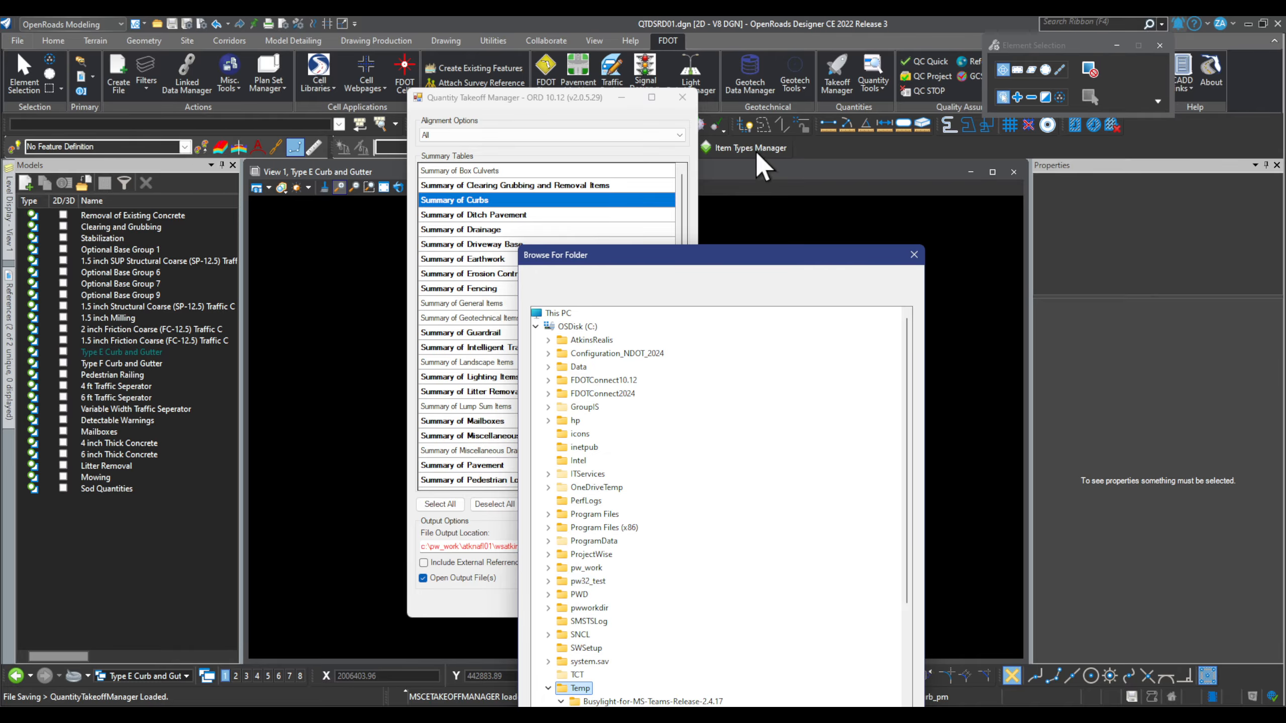
left_click_drag(727, 259, 840, 39)
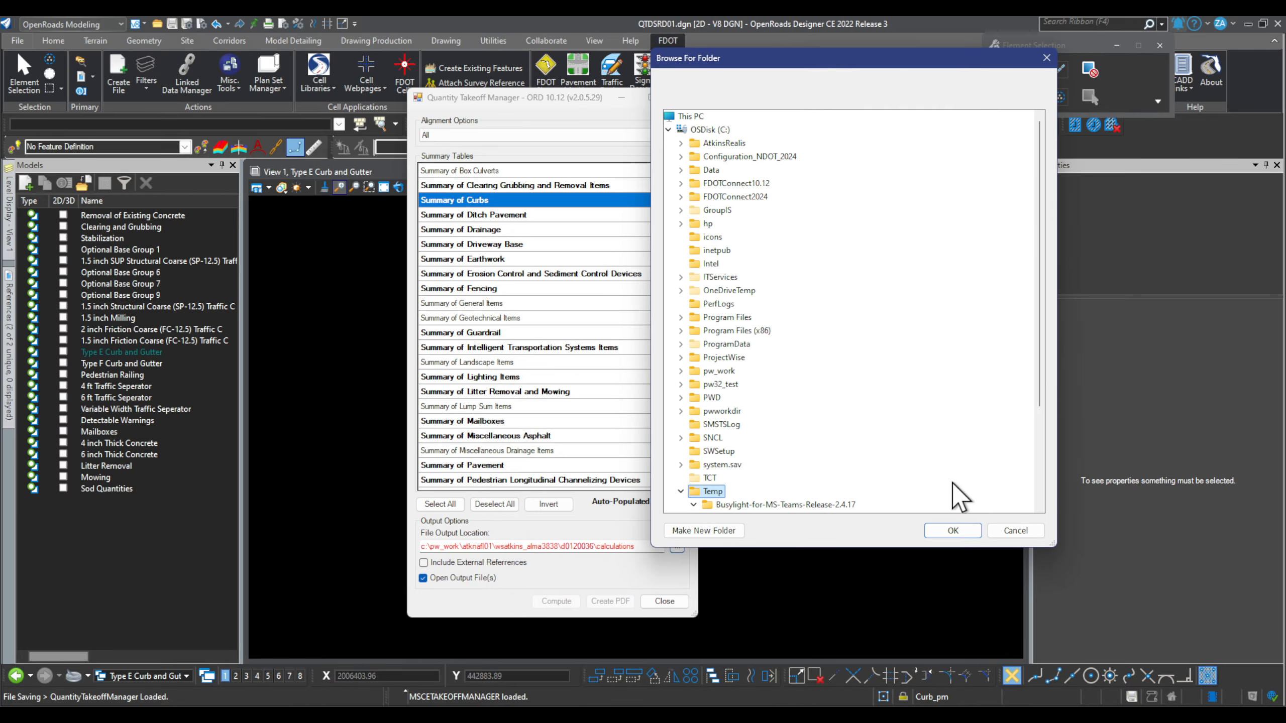
left_click(964, 527)
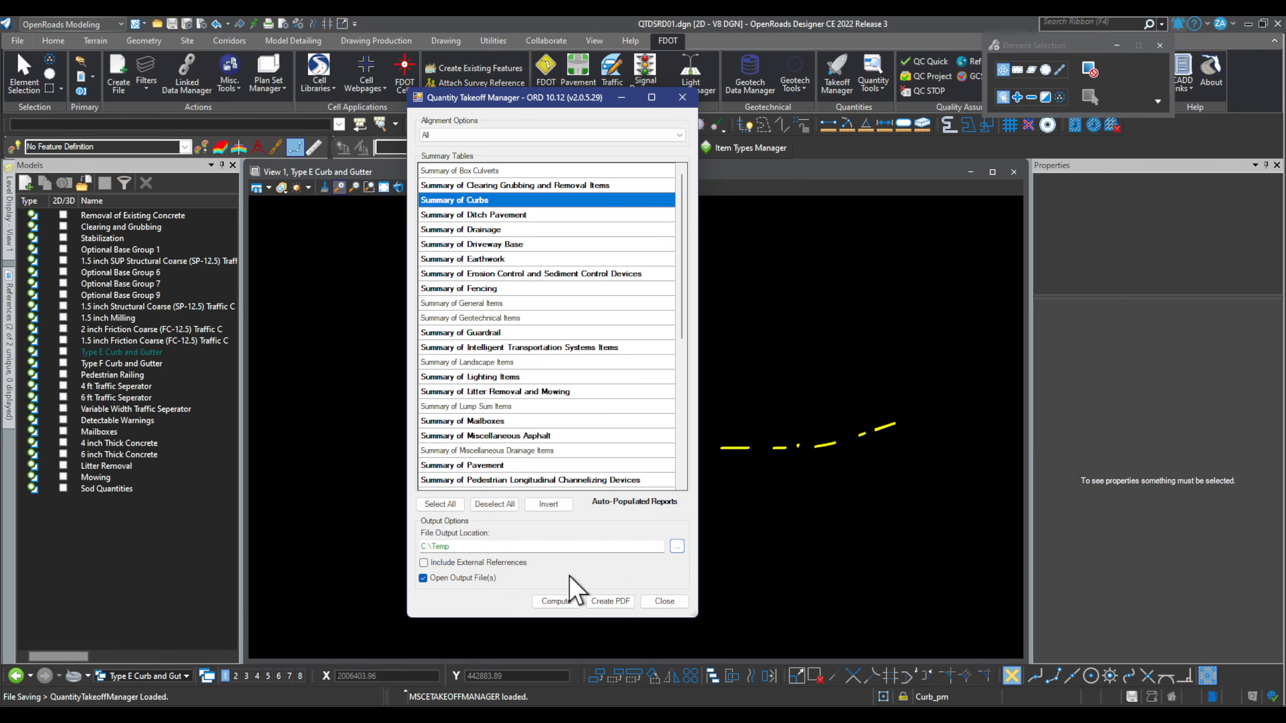
left_click(556, 602)
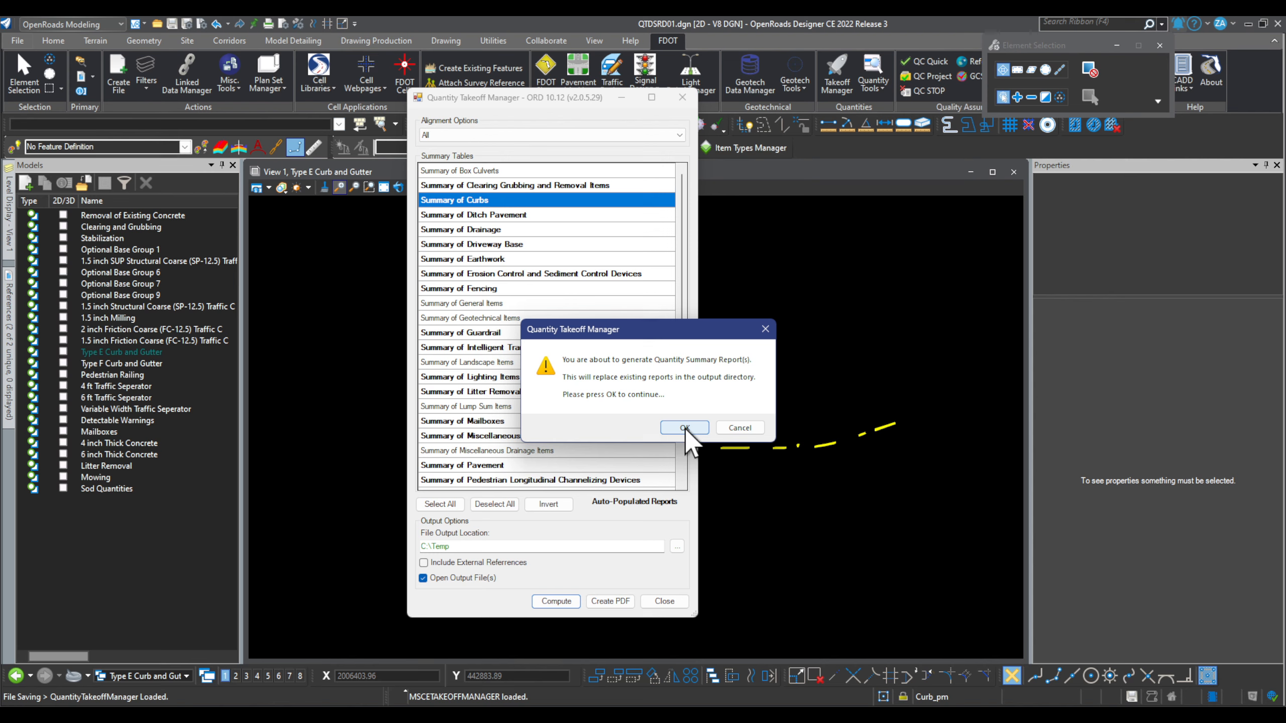
left_click(684, 428)
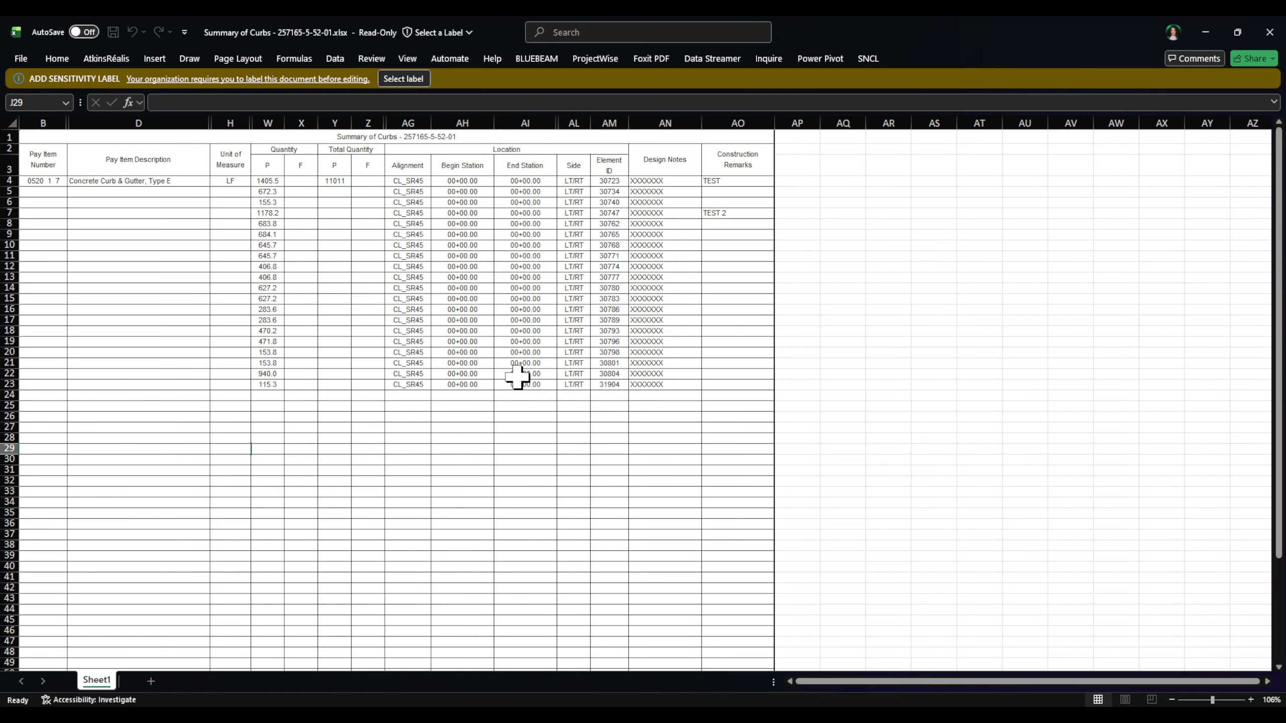
Step: Close the Summary of Curbs workbook window in Excel to bring up the save-changes prompt
left_click(1269, 32)
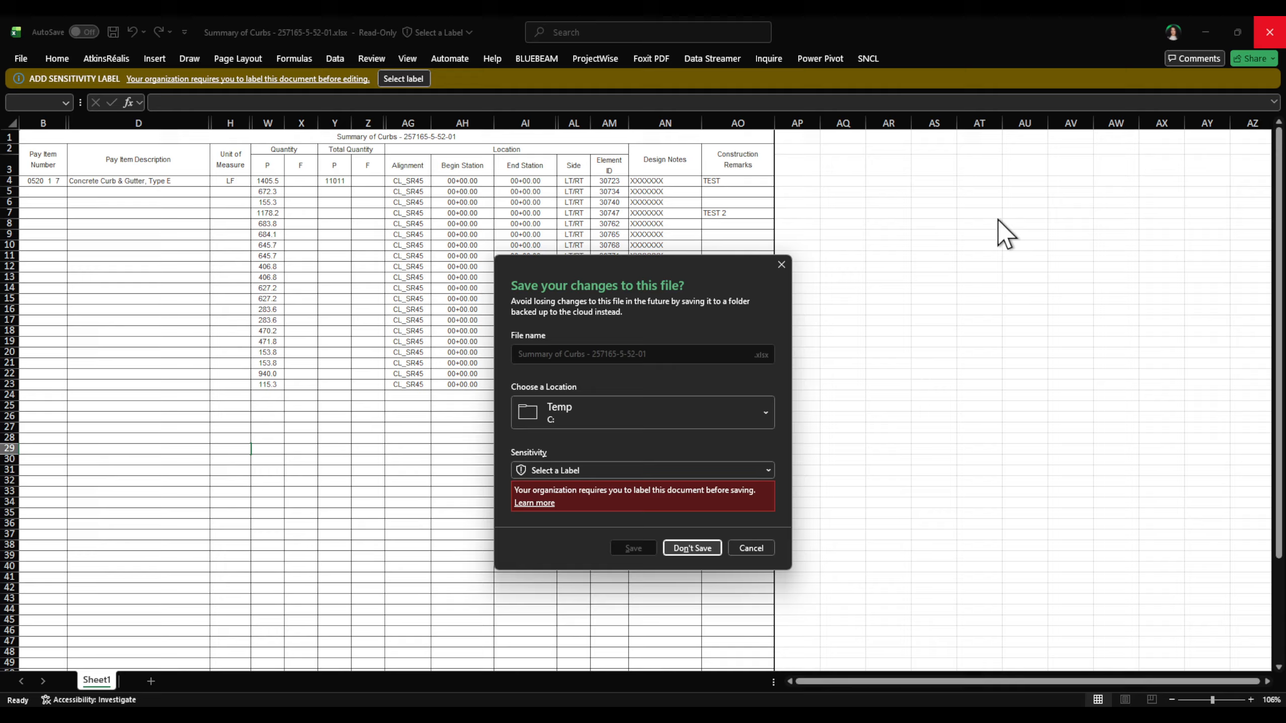
Step: Discard the report workbook, close Quantity Takeoff Manager, and make Type F Curb and Gutter active
left_click(695, 546)
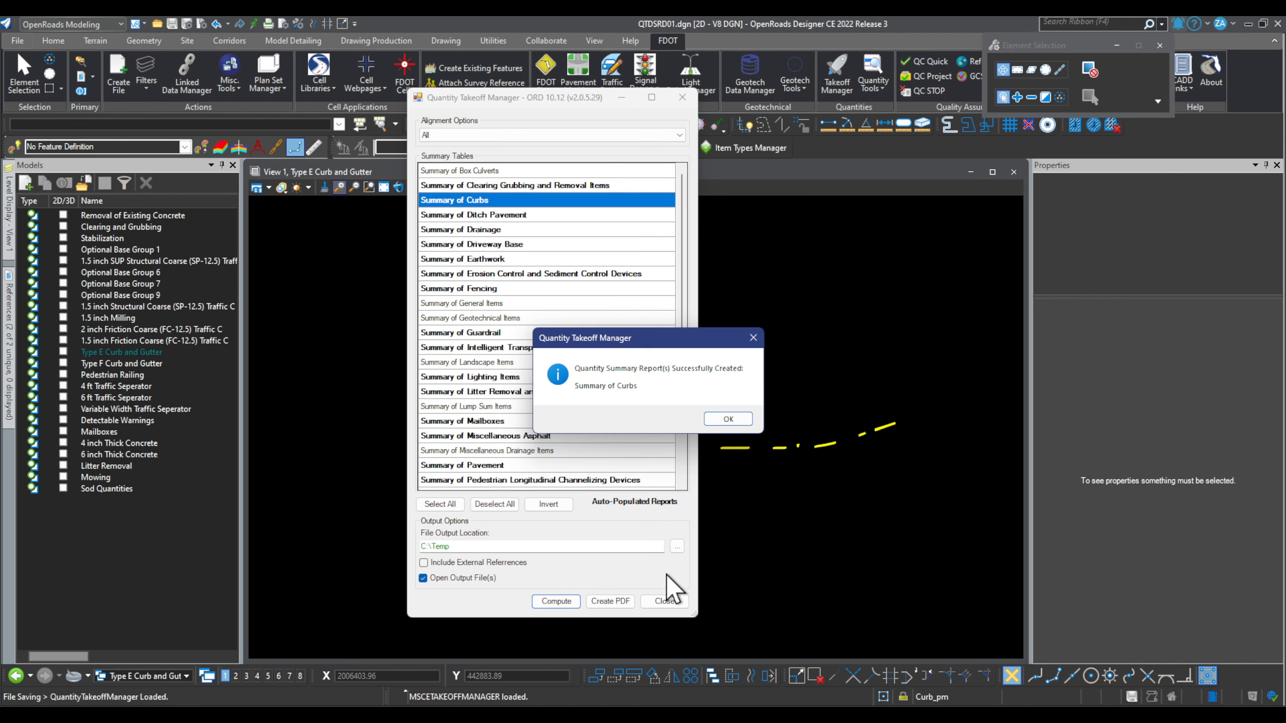
left_click(734, 420)
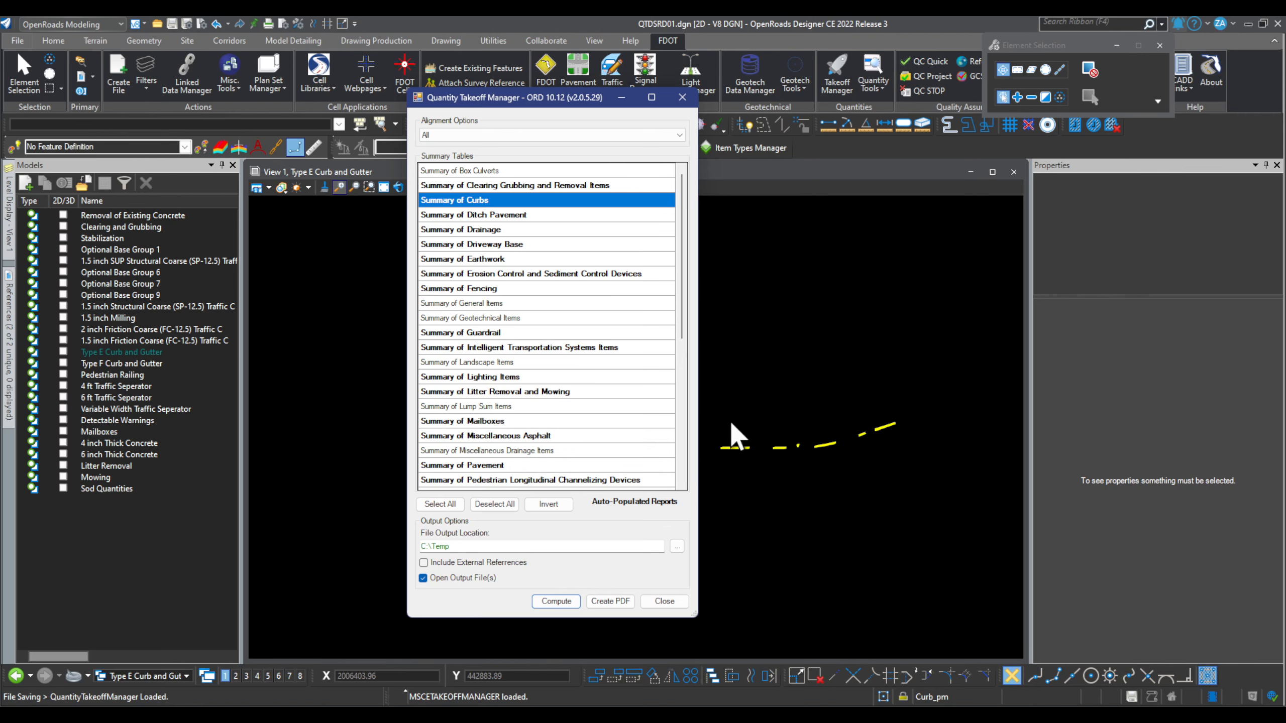
left_click(681, 96)
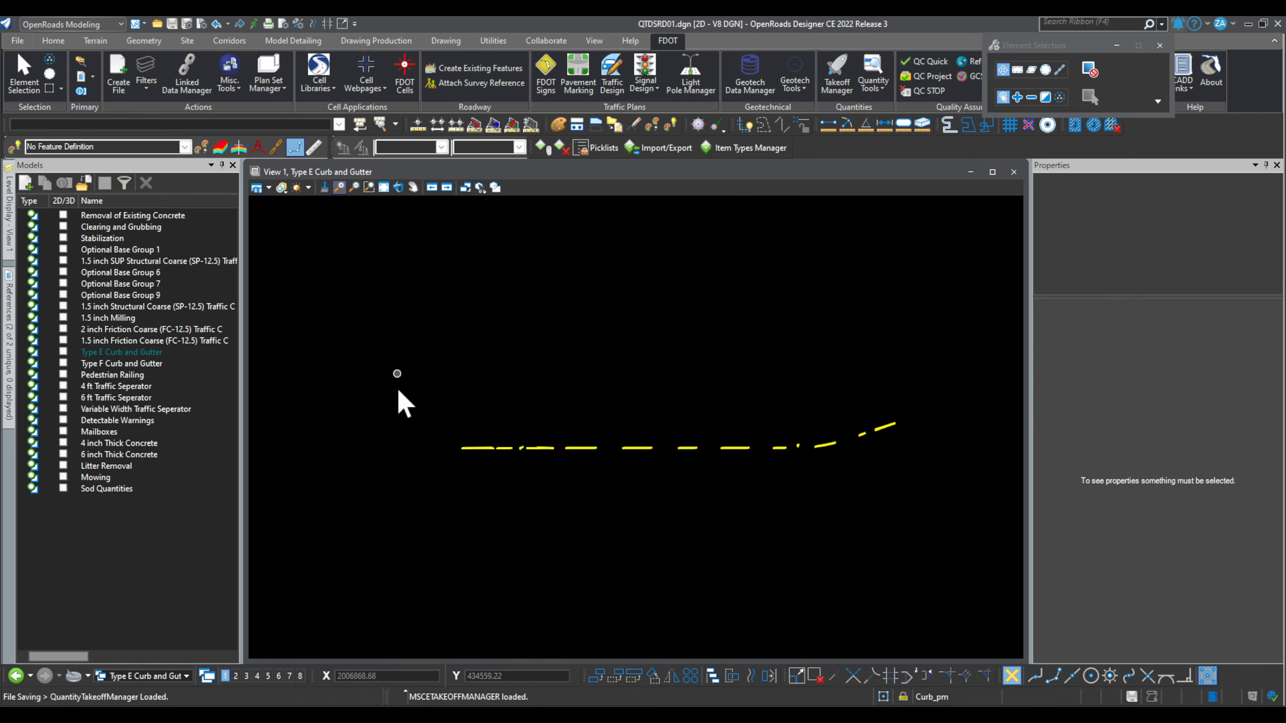
double_click(124, 363)
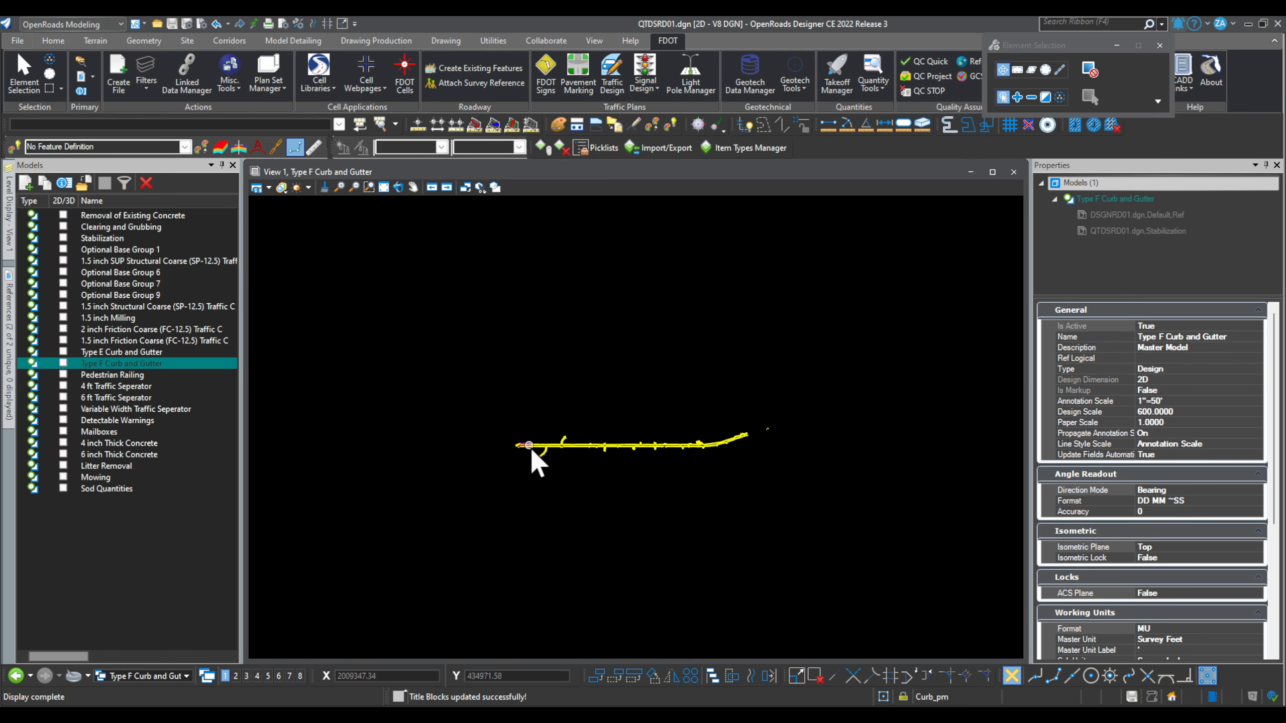
Step: Select the Type F curb chains and attach the RoadwayQuantities CurbAndGutter item type
scroll(541, 448, "up", 6)
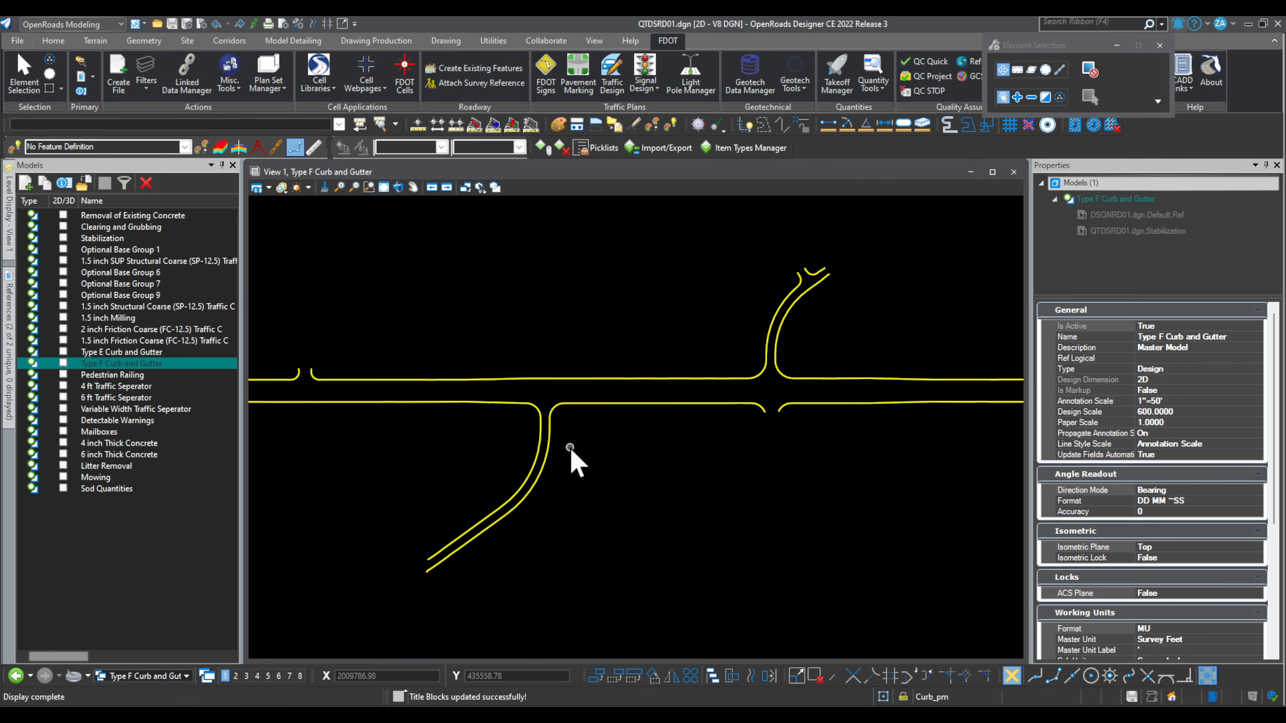
left_click(603, 398)
scroll(680, 442, "down", 5)
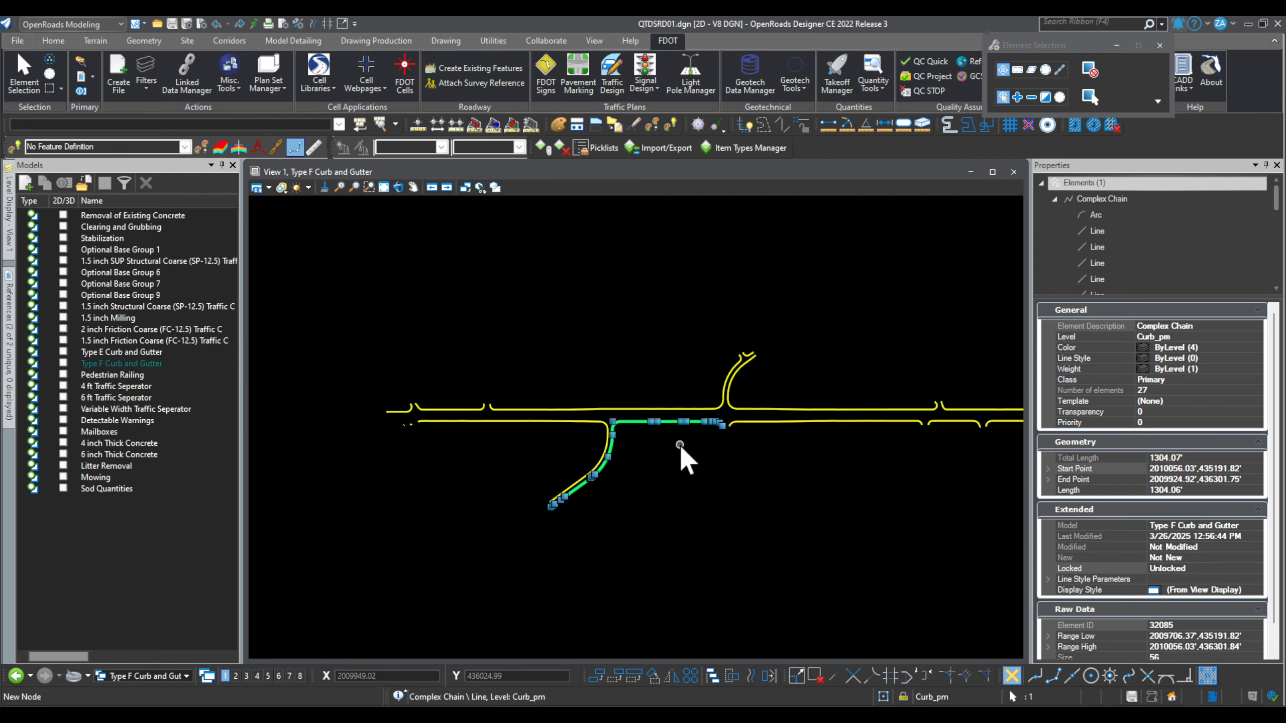
left_click(598, 424, "ctrl")
scroll(556, 424, "up", 4)
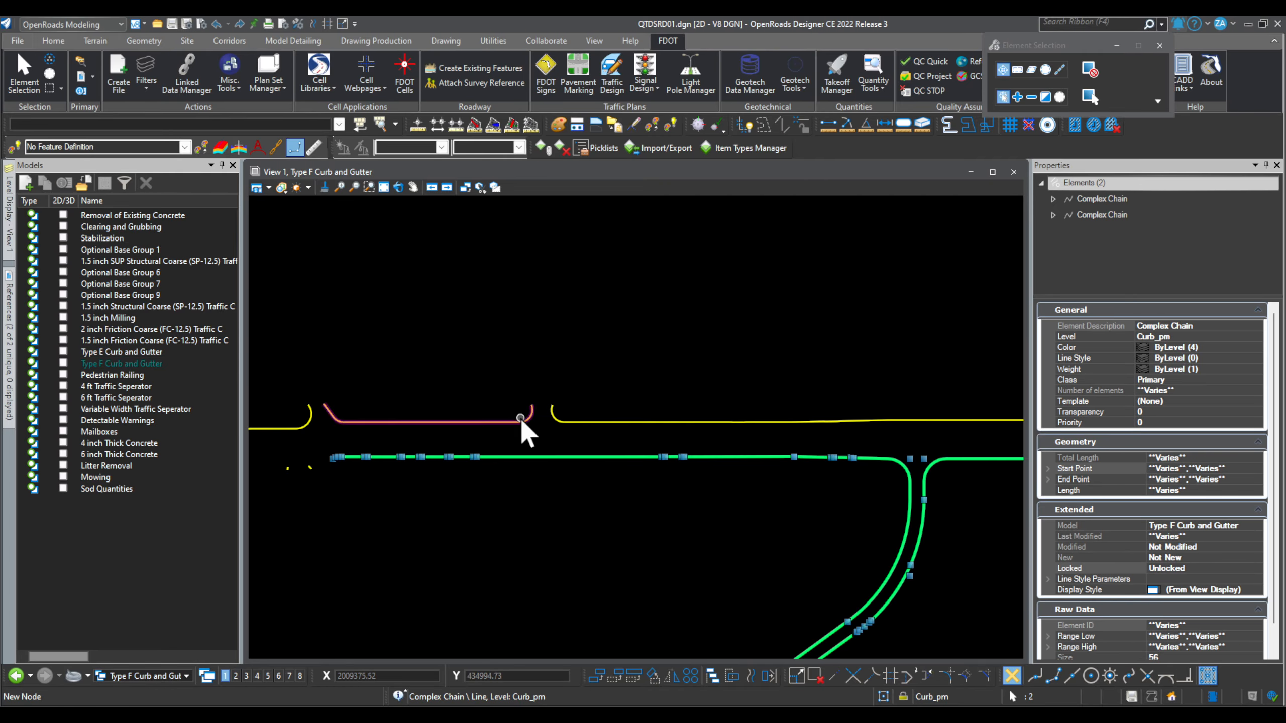
left_click(602, 424, "ctrl")
scroll(443, 426, "down", 4)
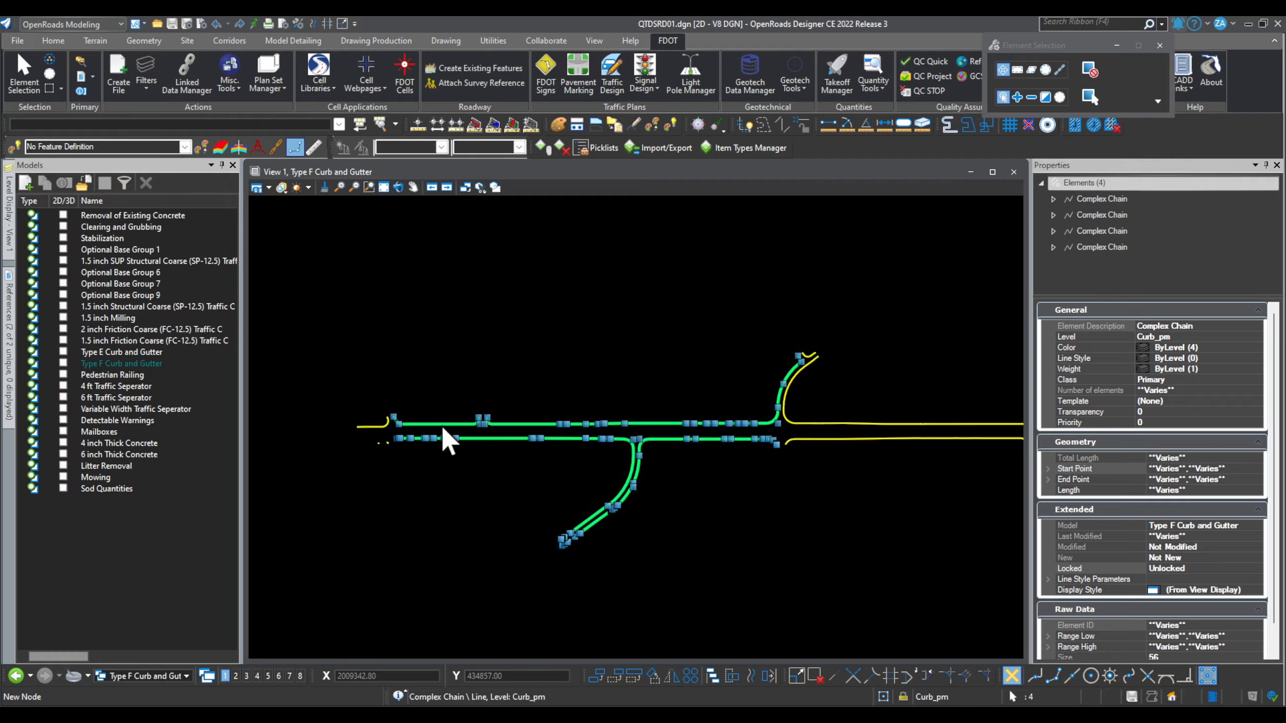
left_click(542, 146)
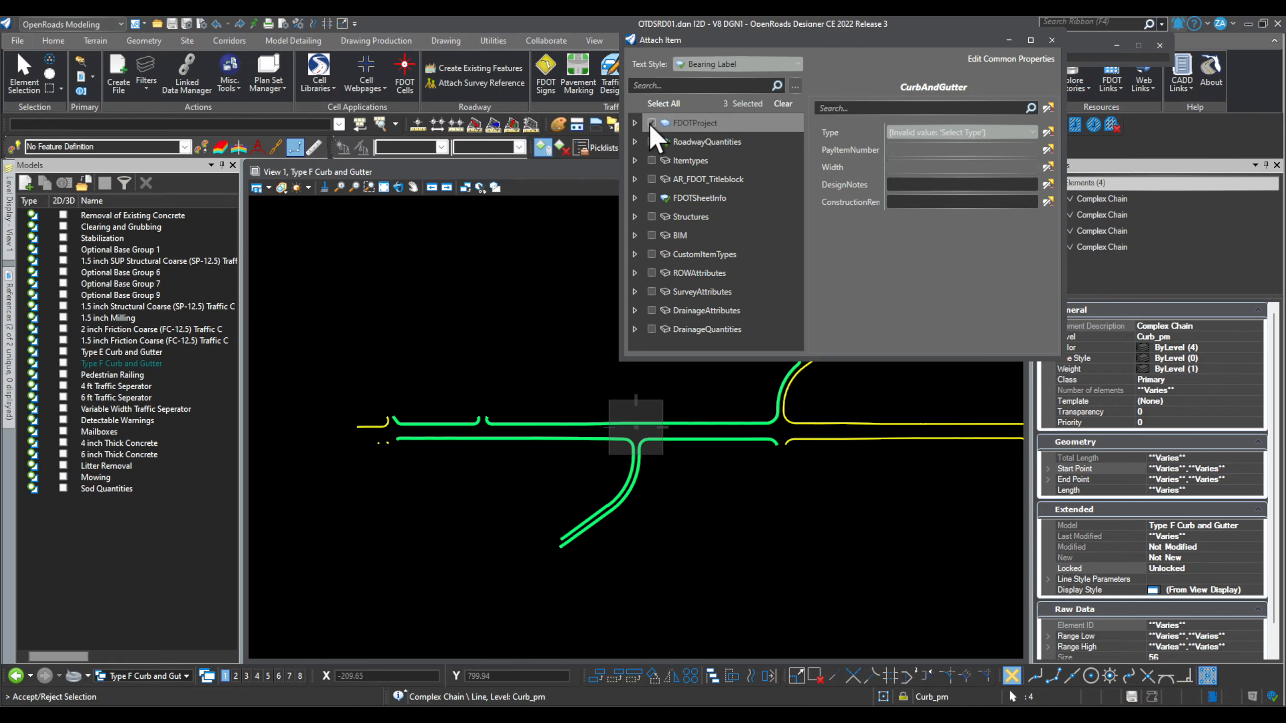
left_click(635, 141)
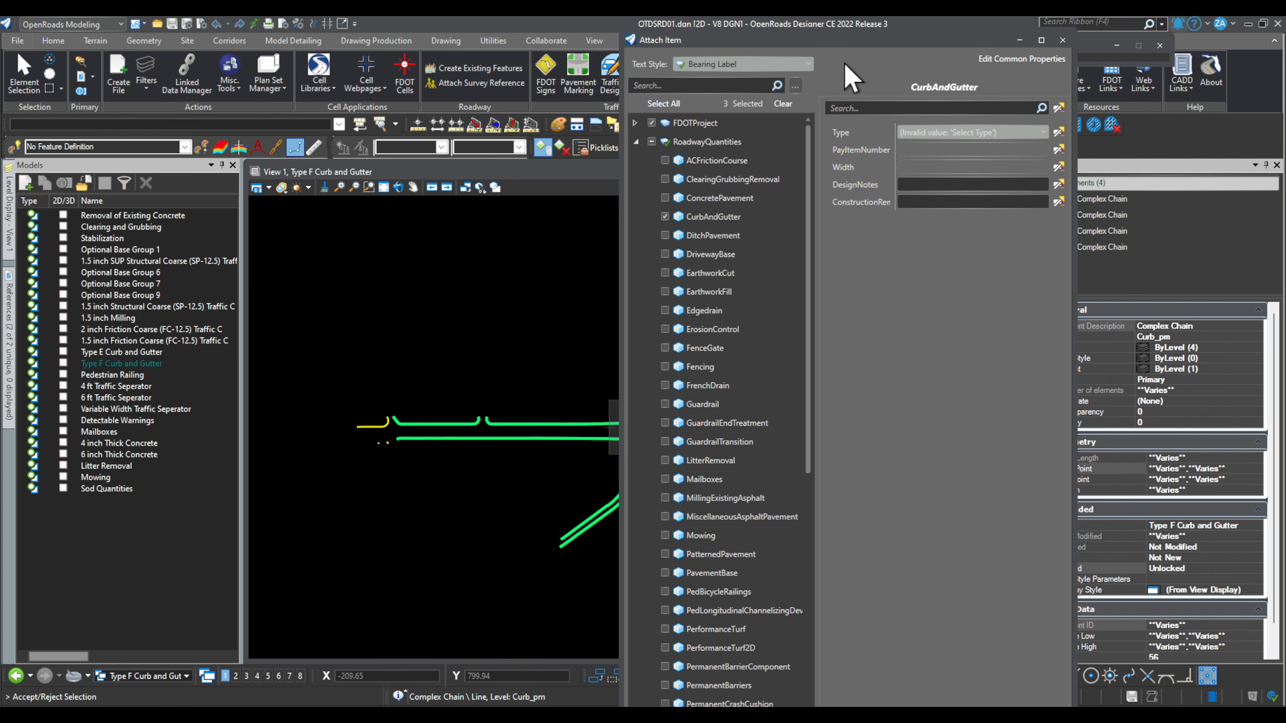
left_click(478, 383)
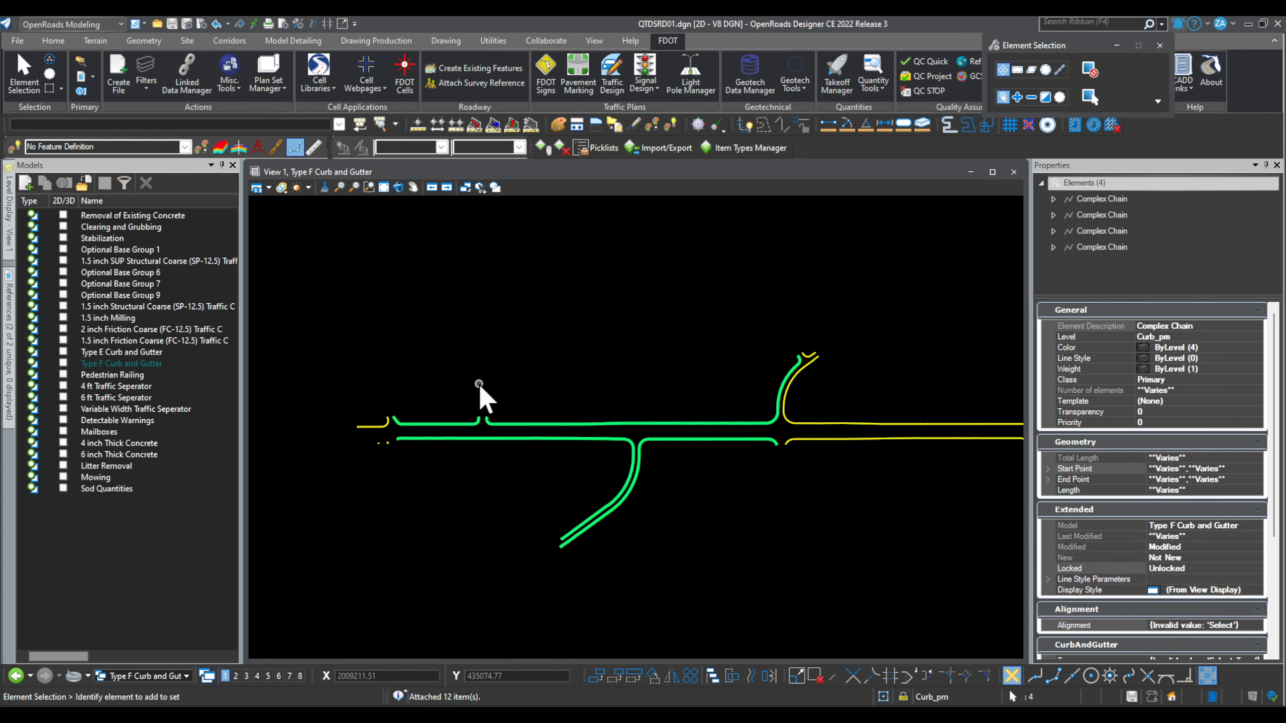
Step: Set the curbs' alignment to CL_SR45 and the CurbAndGutter type to Type F
scroll(1262, 545, "down", 5)
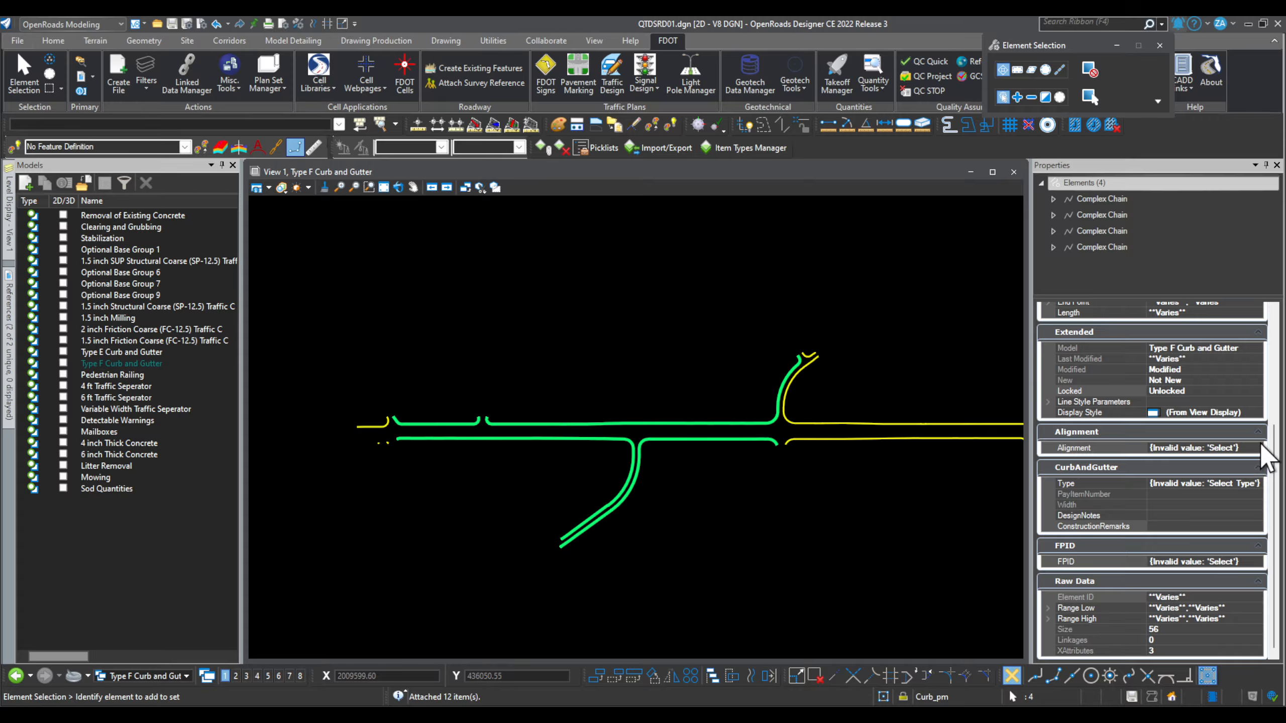
left_click(1260, 446)
left_click(1257, 447)
left_click(1155, 496)
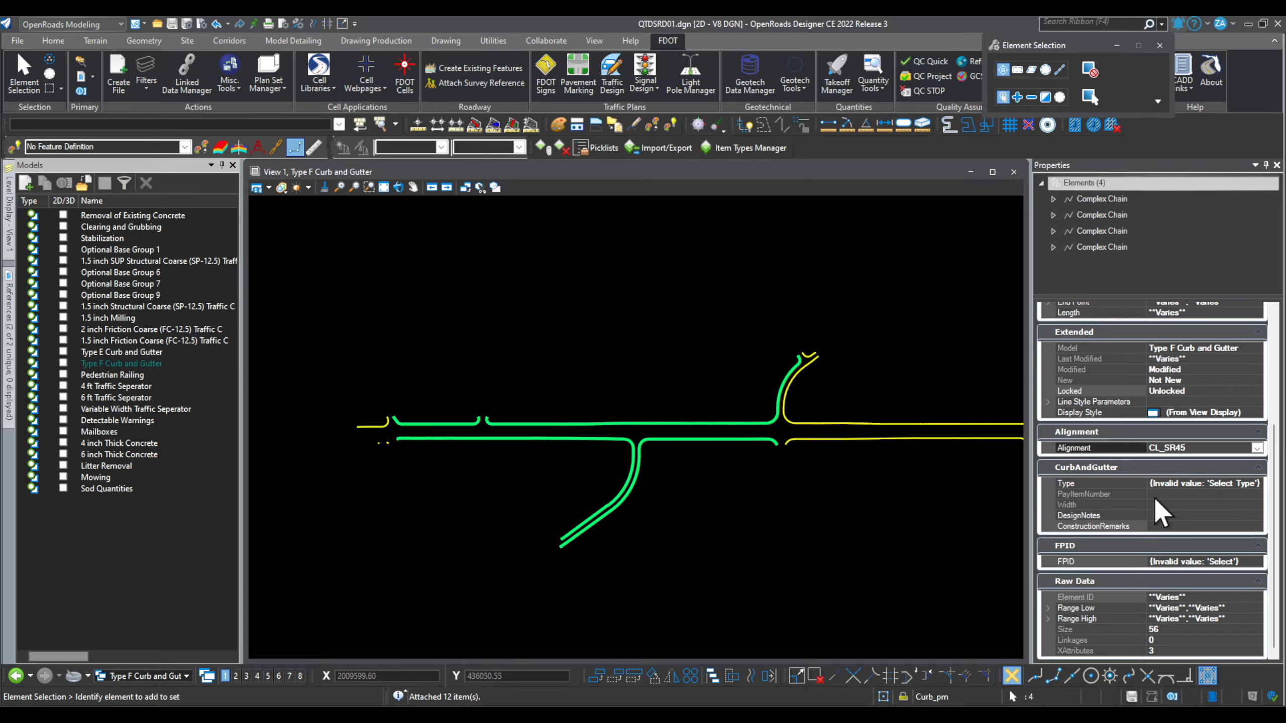
left_click(1260, 483)
left_click(1257, 484)
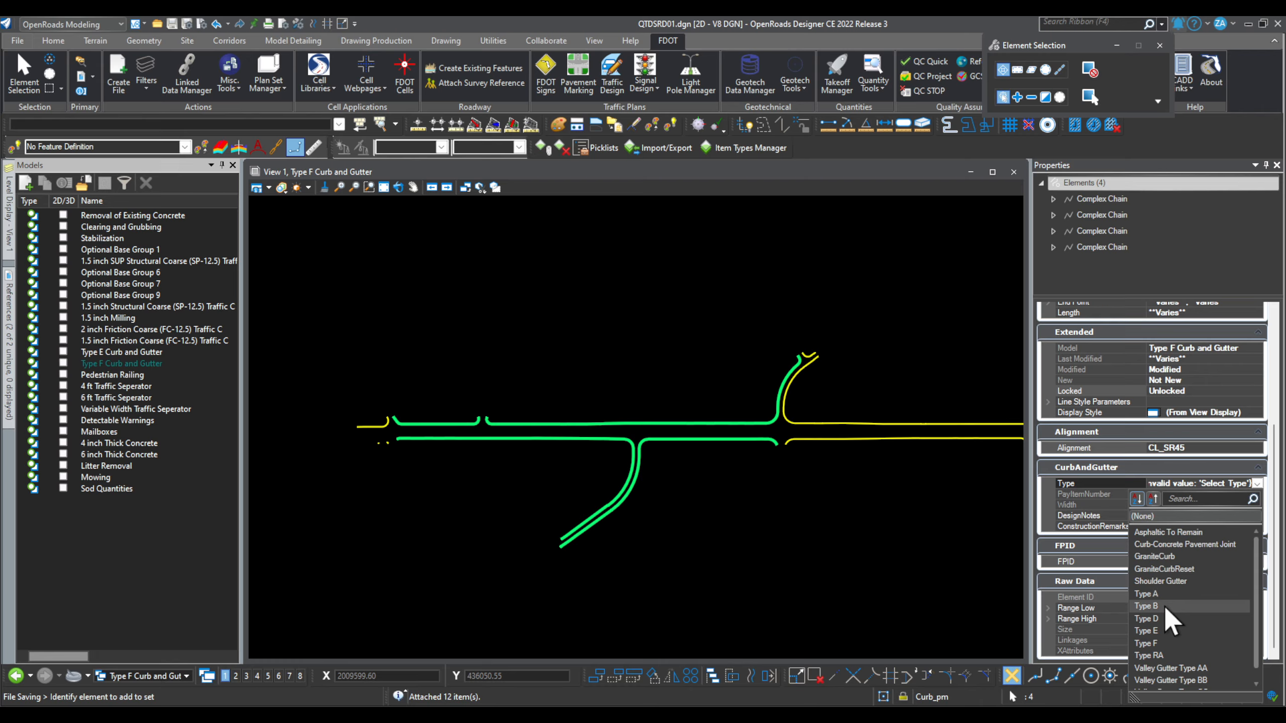
left_click(1164, 643)
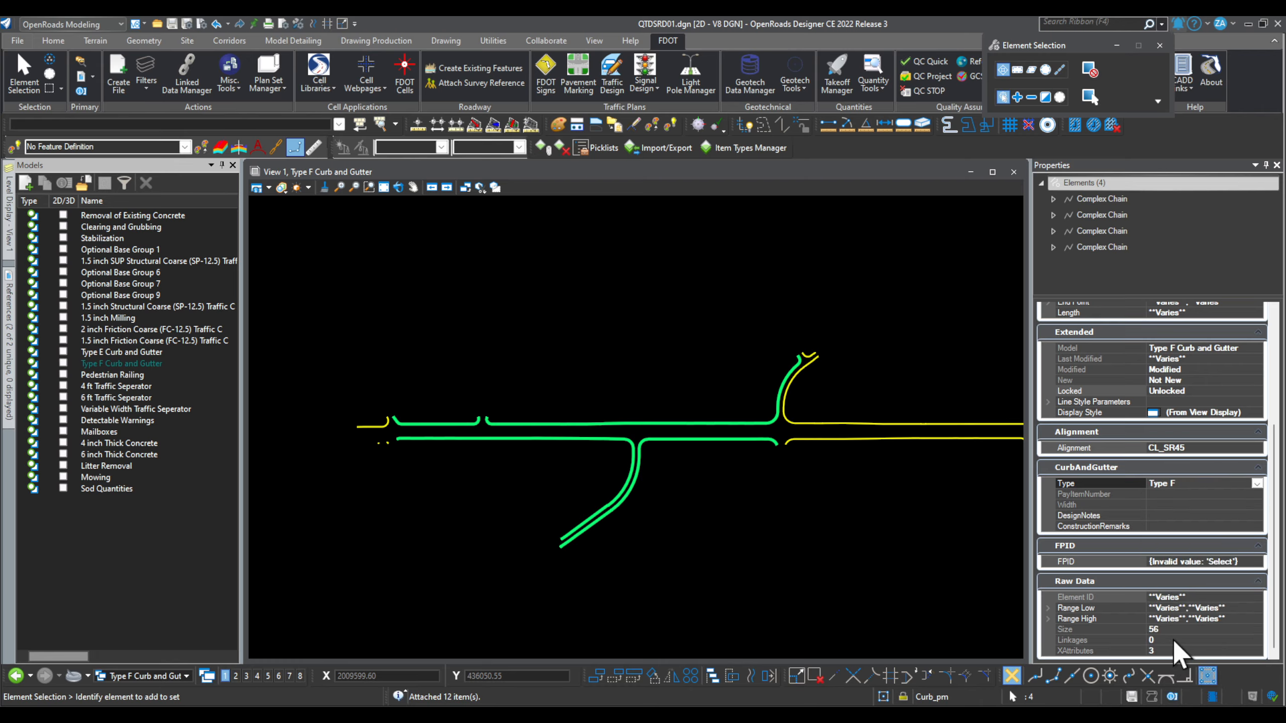
Step: Enter design notes NEW and construction remarks YES, leaving FPID unchanged
left_click(1178, 517)
type("NEW")
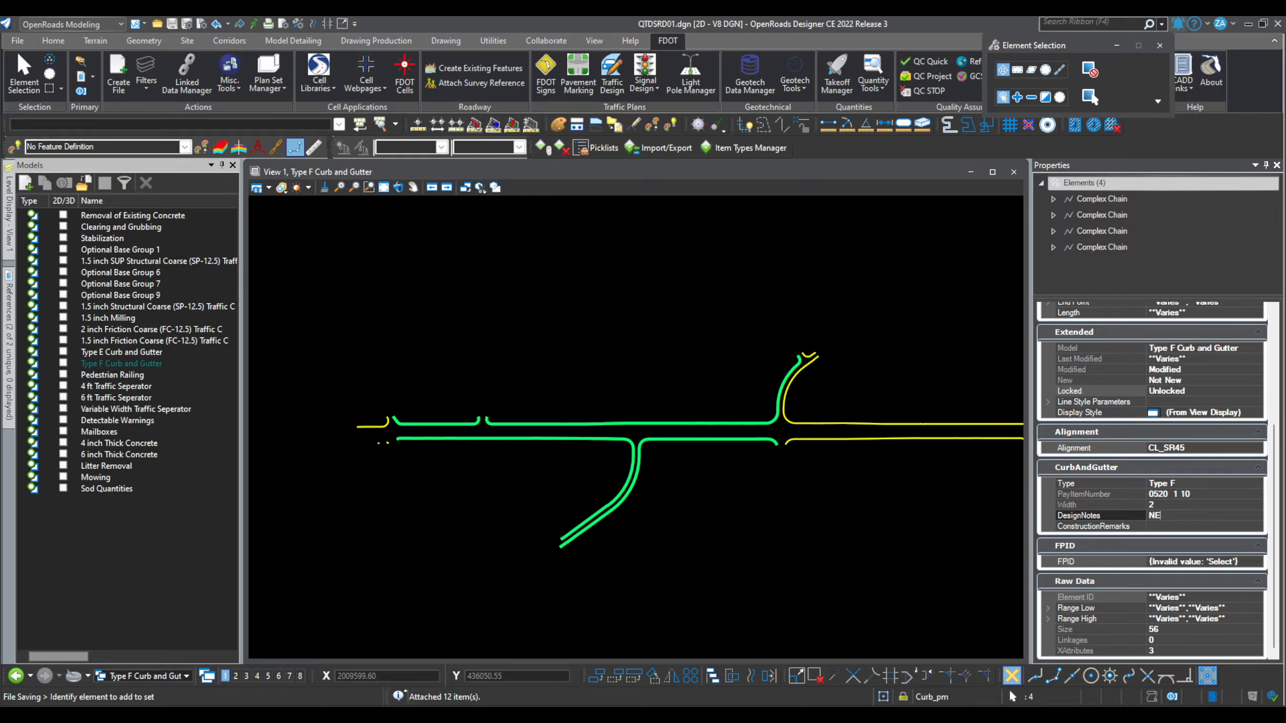
left_click(1173, 527)
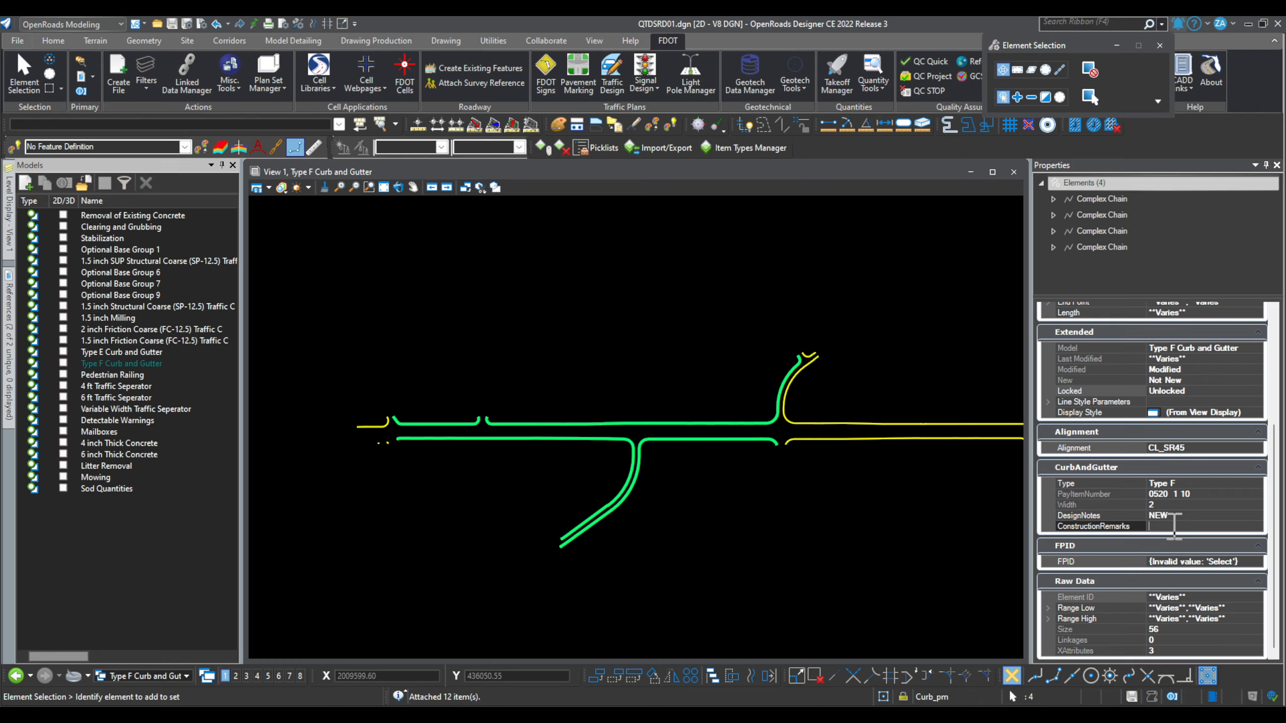
type("YE")
type("E")
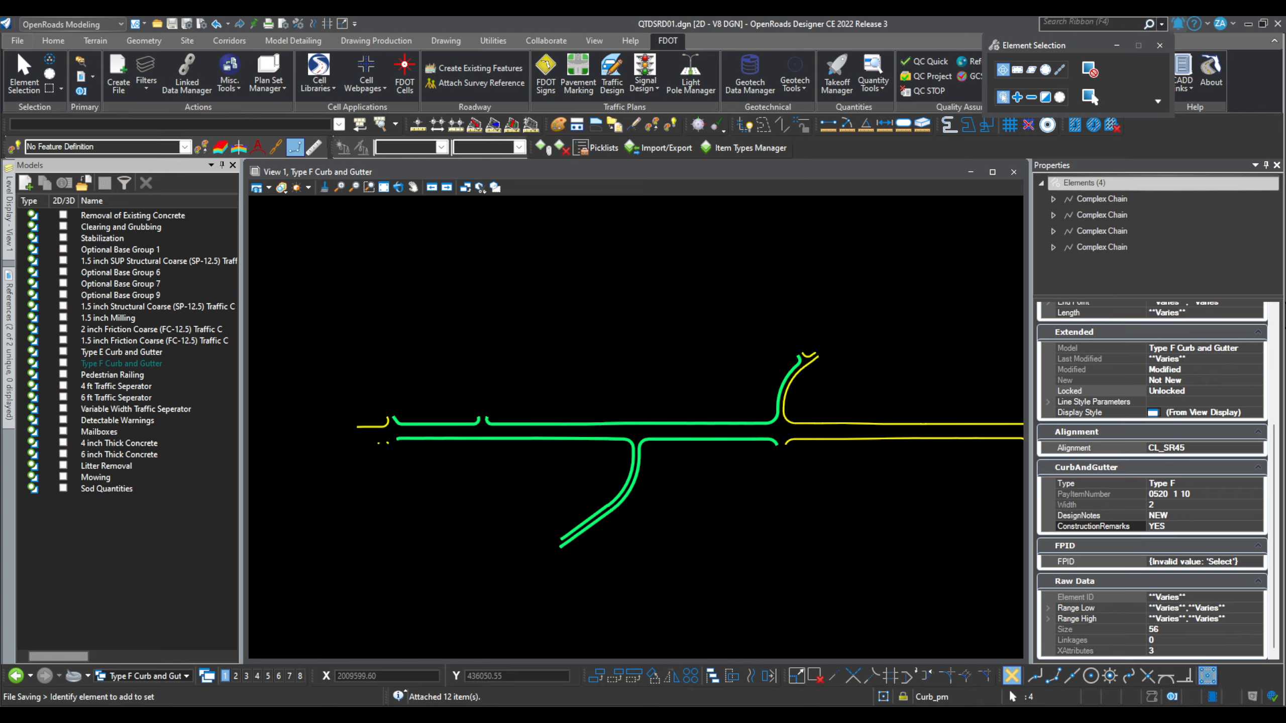
left_click(1254, 563)
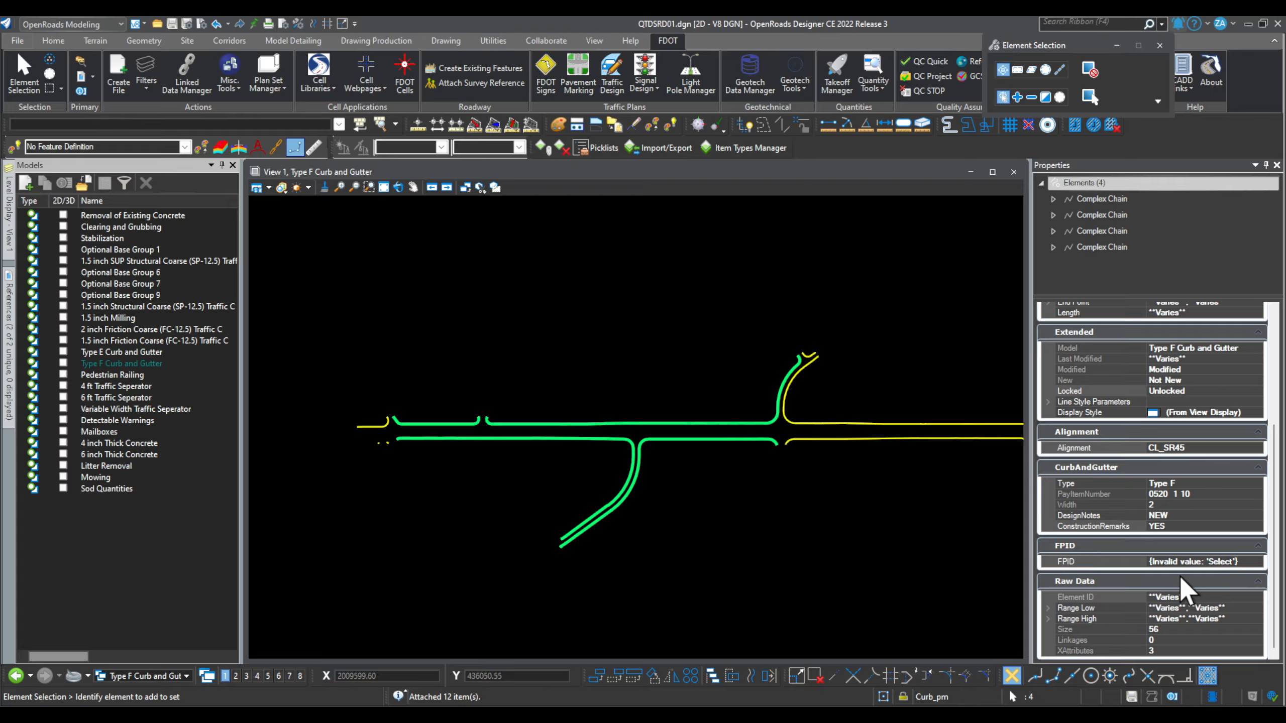
left_click(1258, 562)
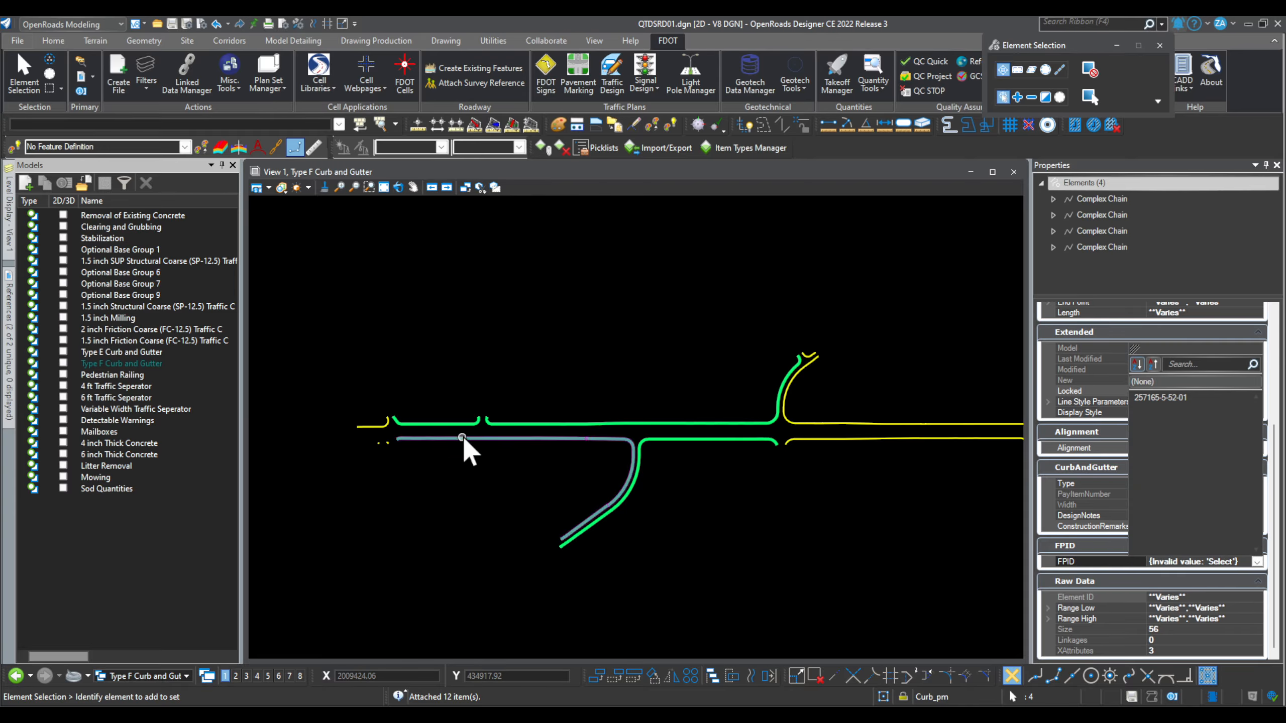
left_click(1257, 562)
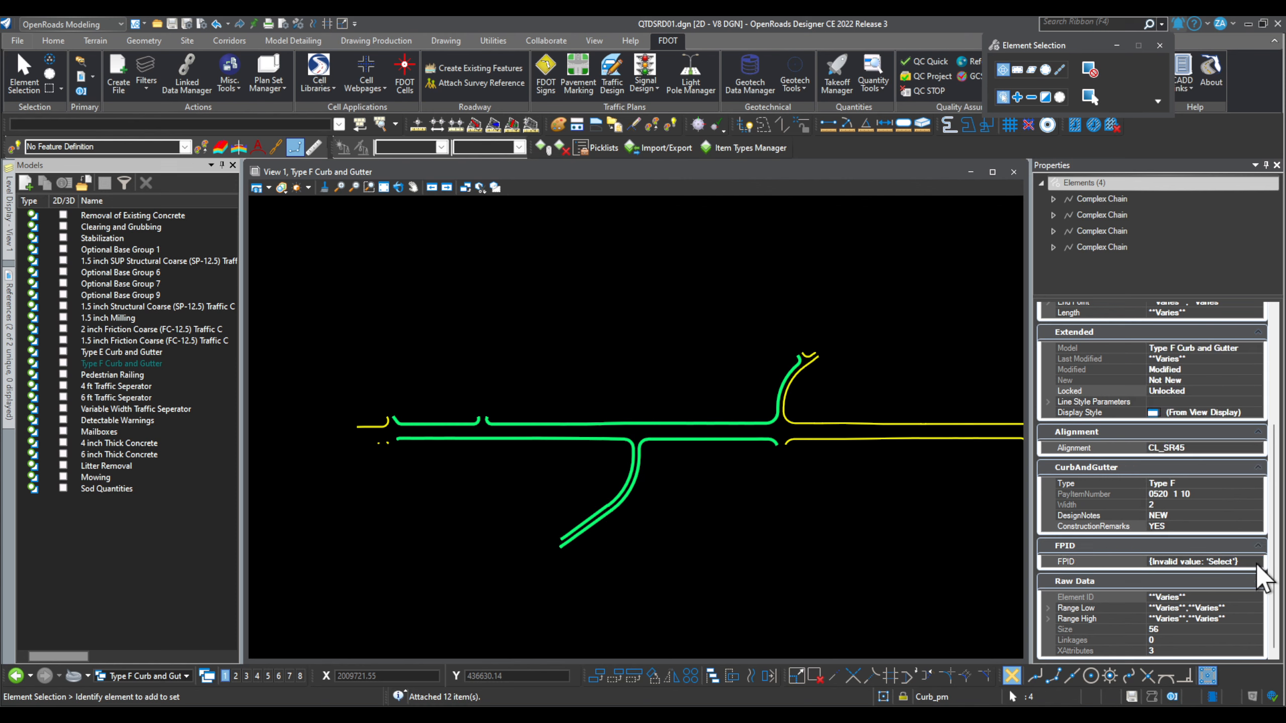
Step: Clear the selection, check the upper curb chain's data, then deselect it
scroll(1159, 523, "up", 3)
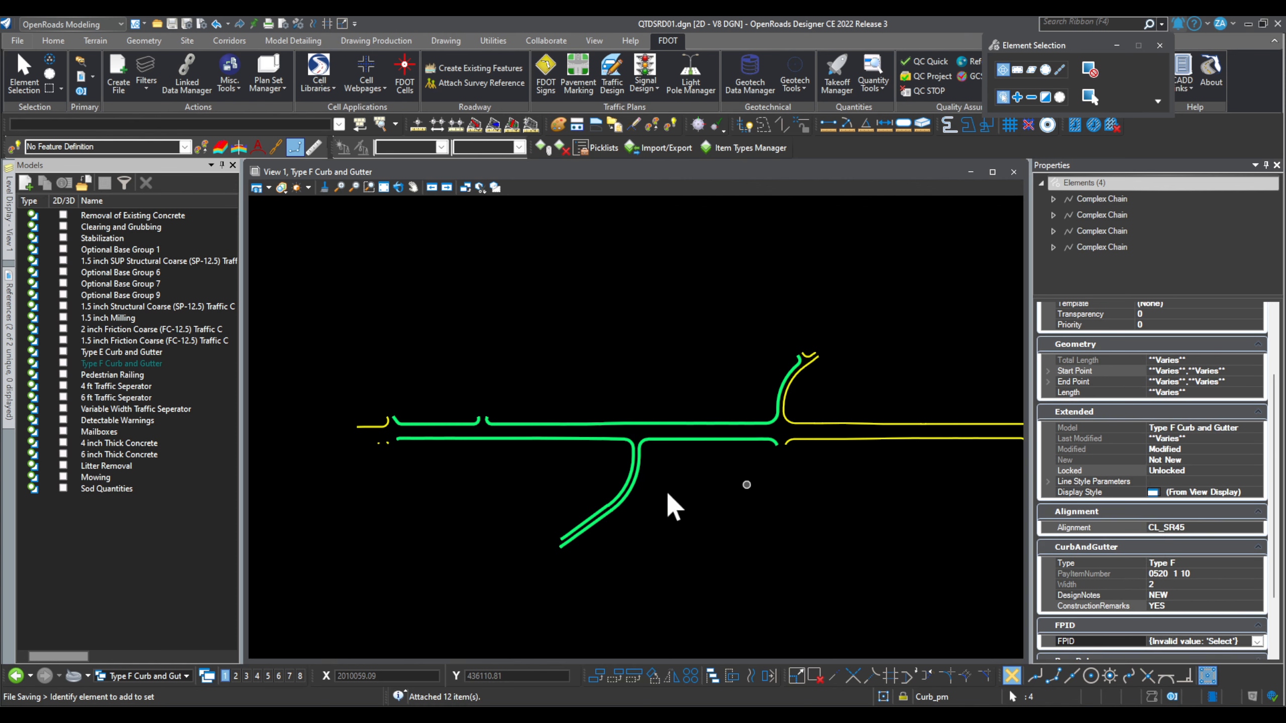
left_click(763, 497)
left_click(641, 424)
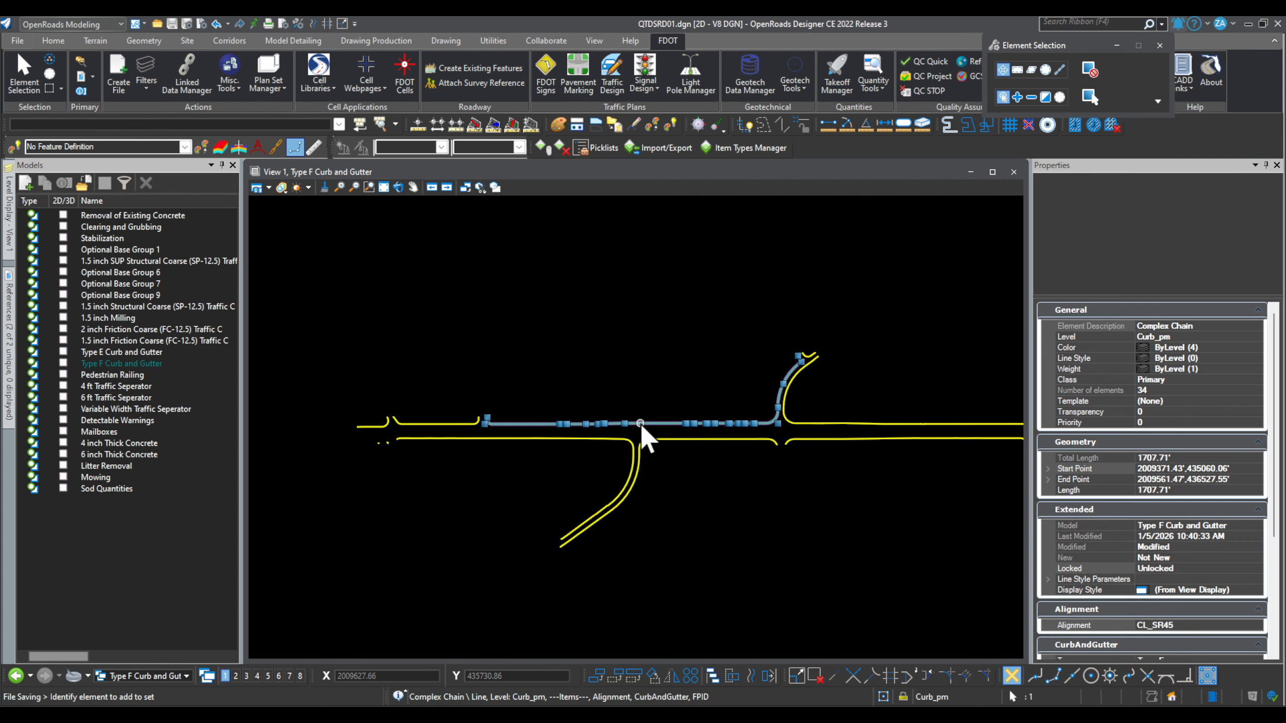
scroll(1173, 608, "down", 5)
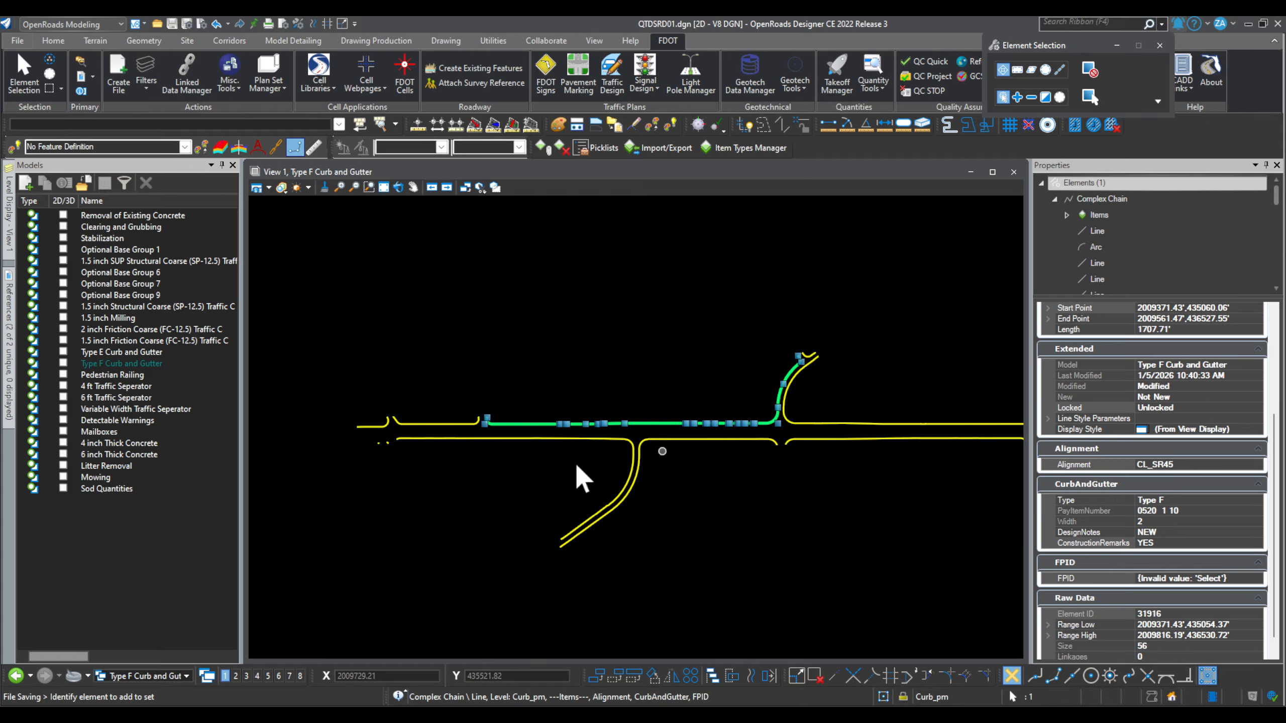
left_click(503, 492)
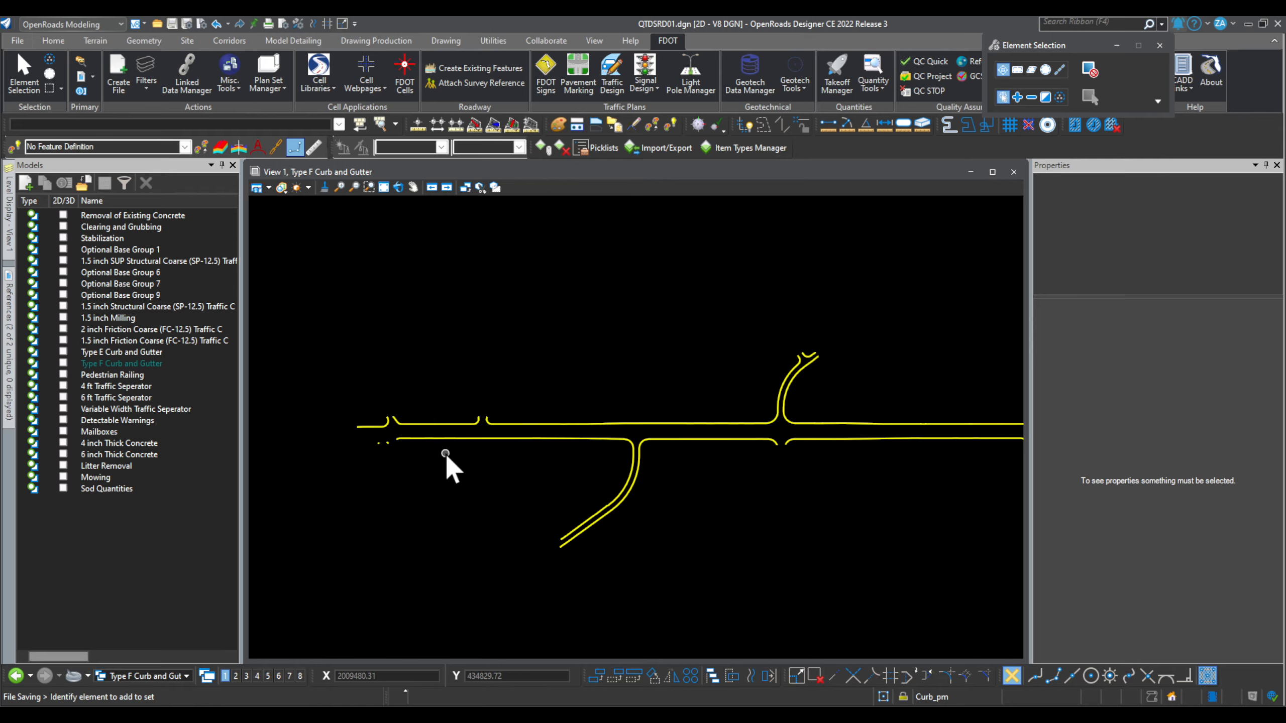
Step: Select the Summary of Curbs table, set output to C:\Temp, and compute the report
scroll(444, 451, "down", 1)
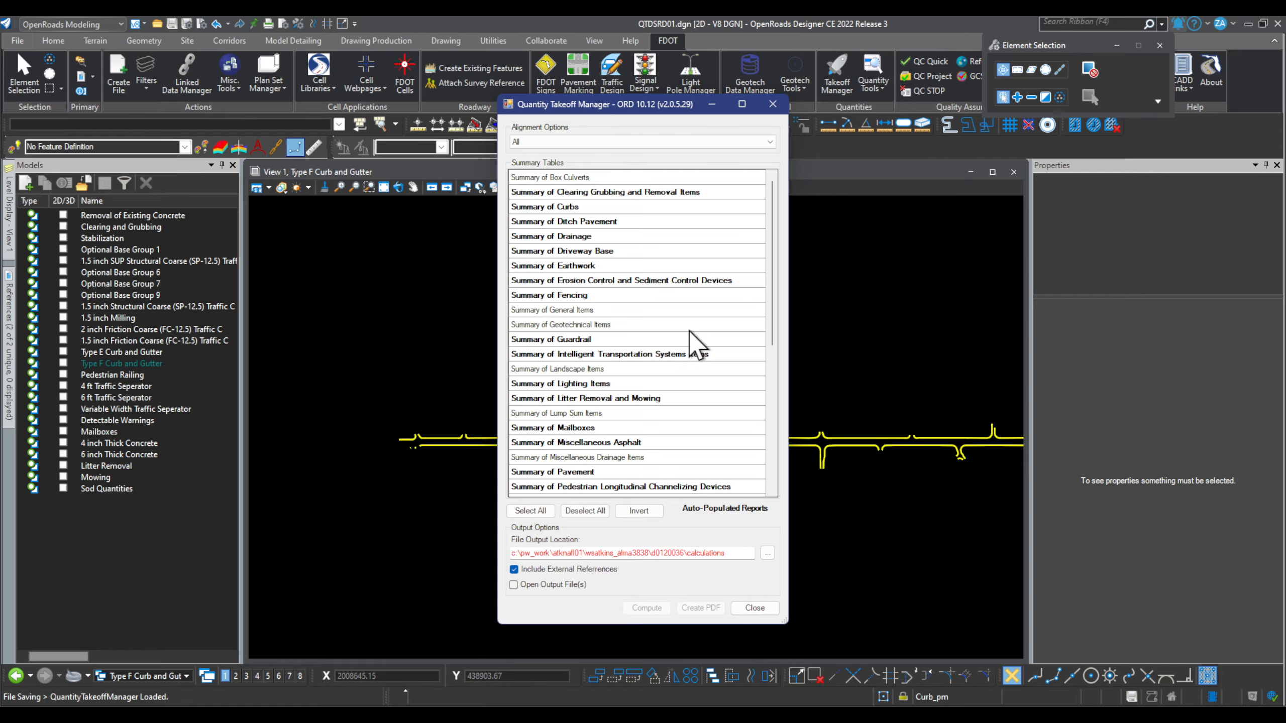
left_click(590, 208)
left_click(768, 553)
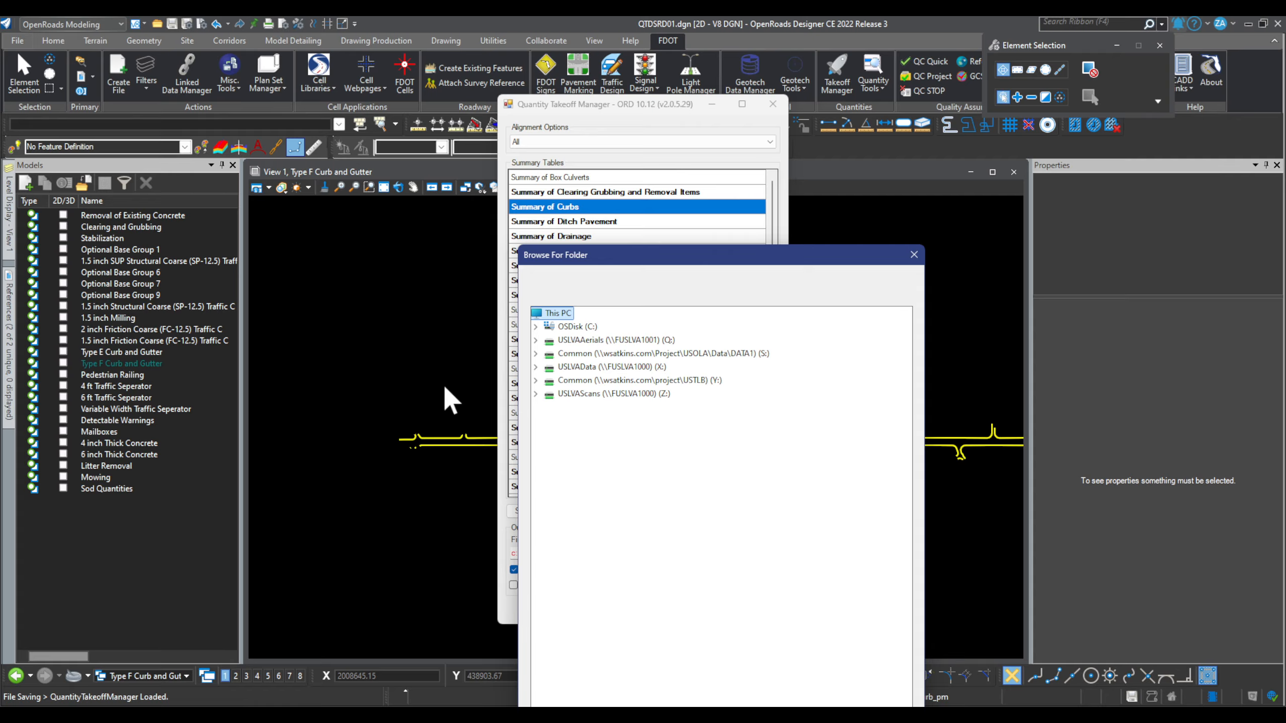
double_click(576, 327)
scroll(617, 531, "down", 3)
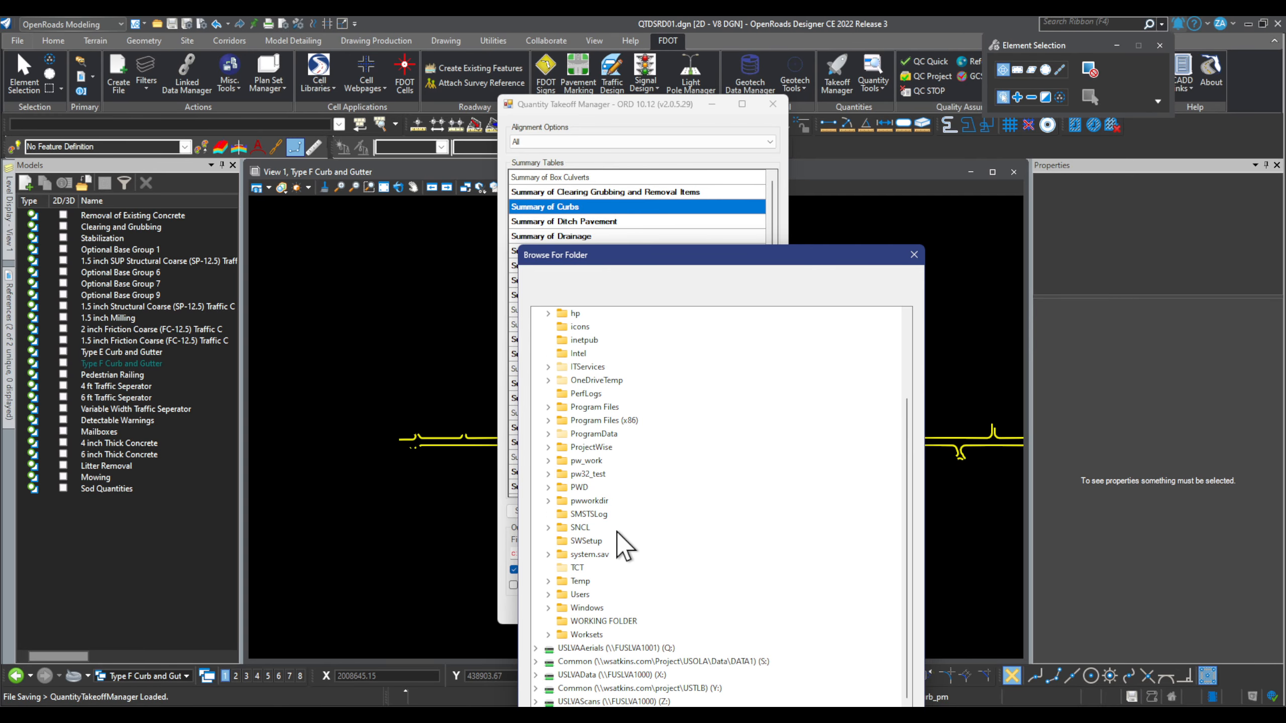
double_click(579, 581)
left_click_drag(738, 259, 1019, 31)
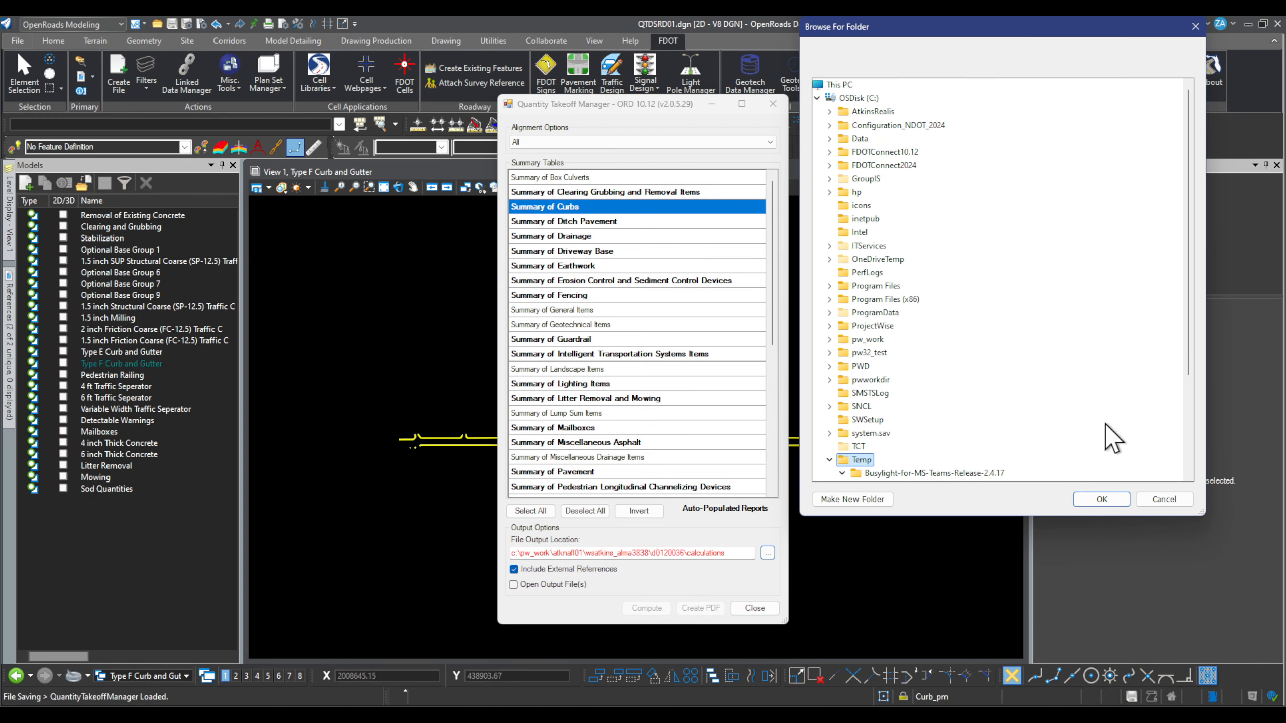
left_click(1098, 500)
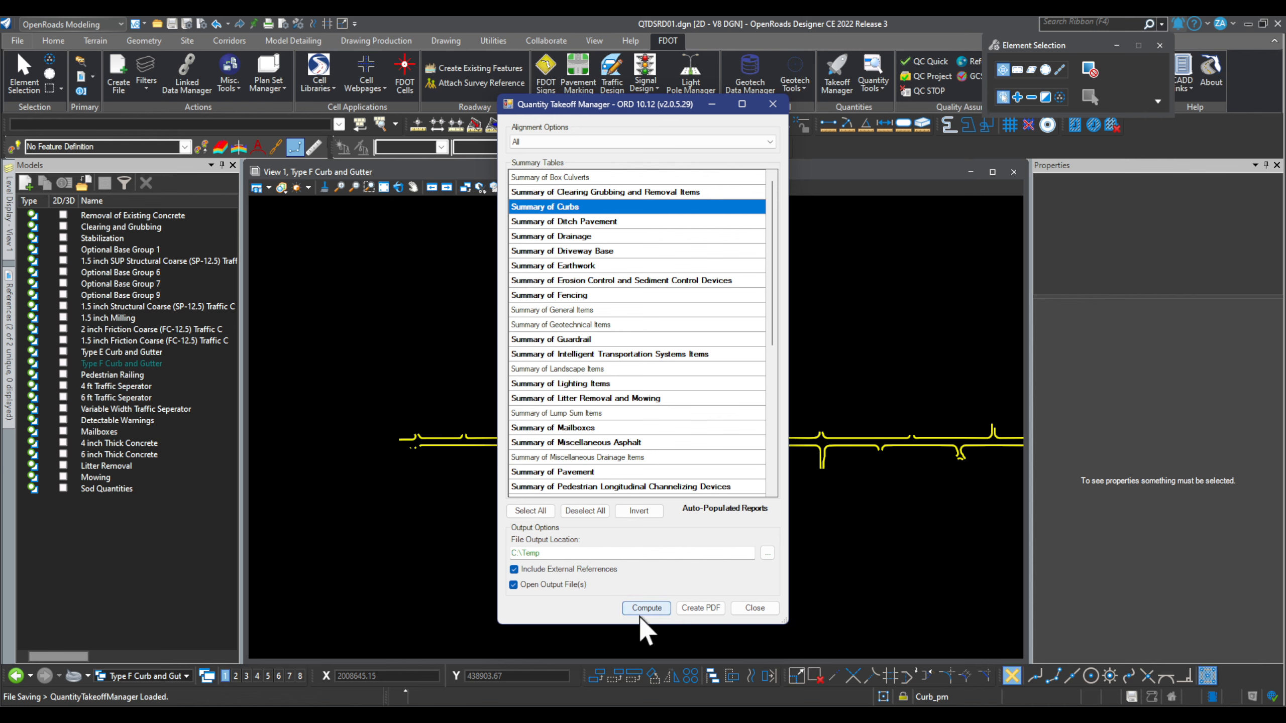
left_click(657, 609)
left_click(686, 427)
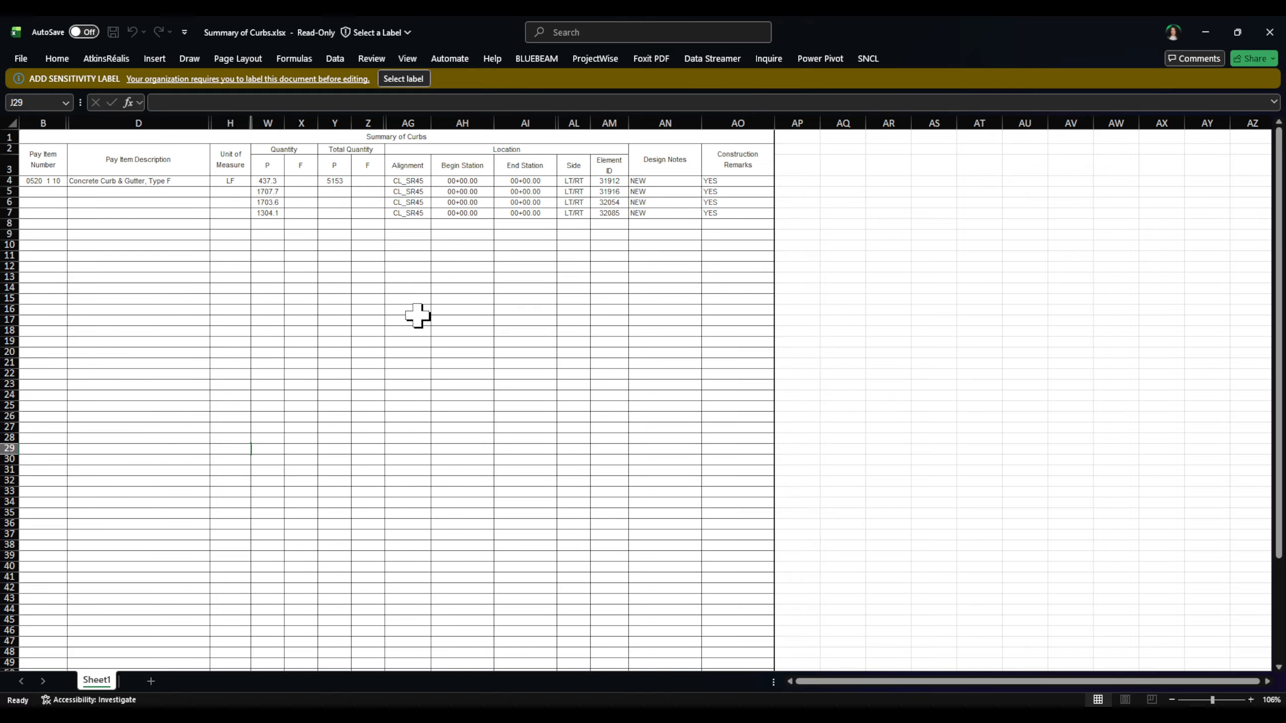
Step: Close Summary of Curbs.xlsx without saving and dismiss the Successfully Created message
left_click(1267, 34)
left_click(701, 547)
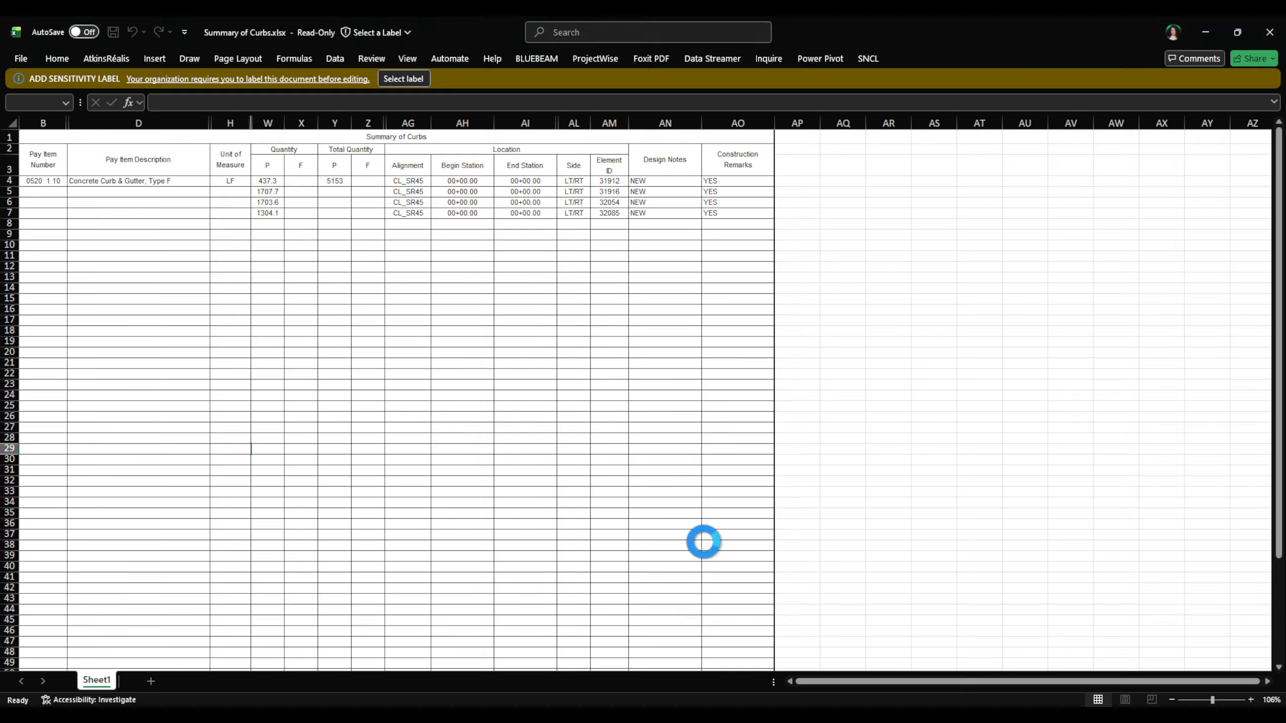
left_click(728, 419)
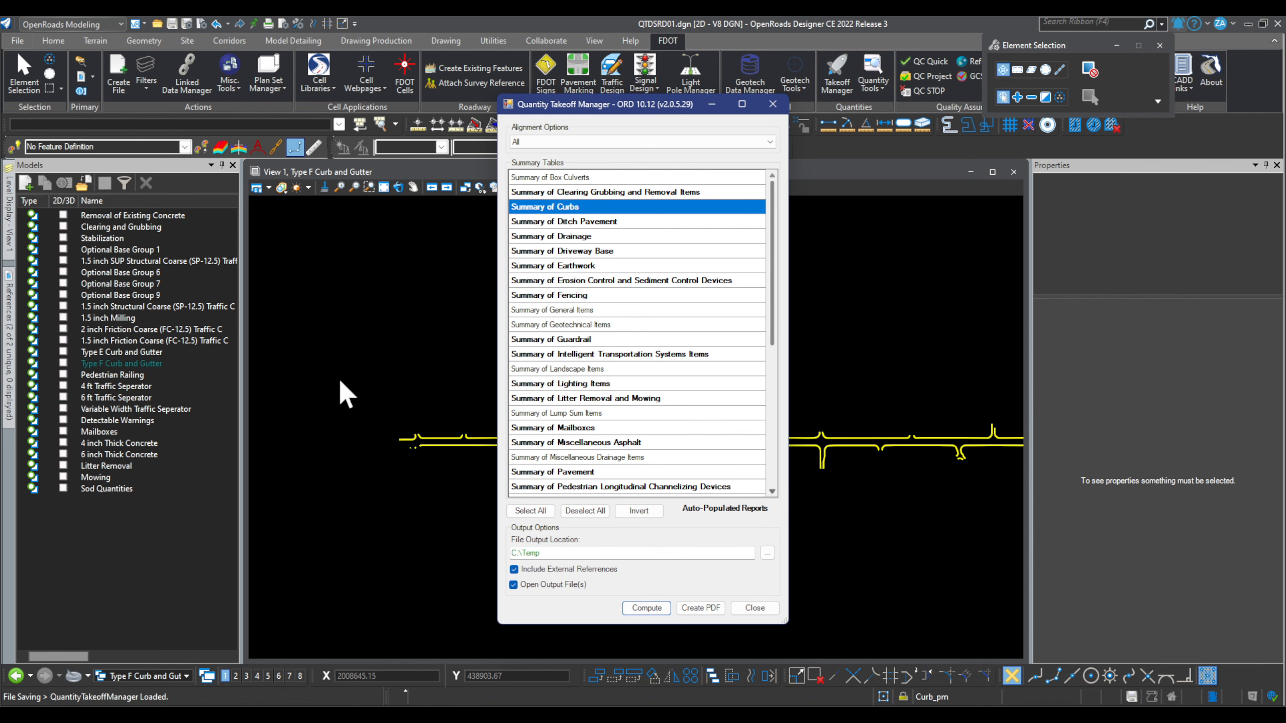
Step: Create a new Design From Seed model named SUNNRY OF CURBS
left_click(773, 104)
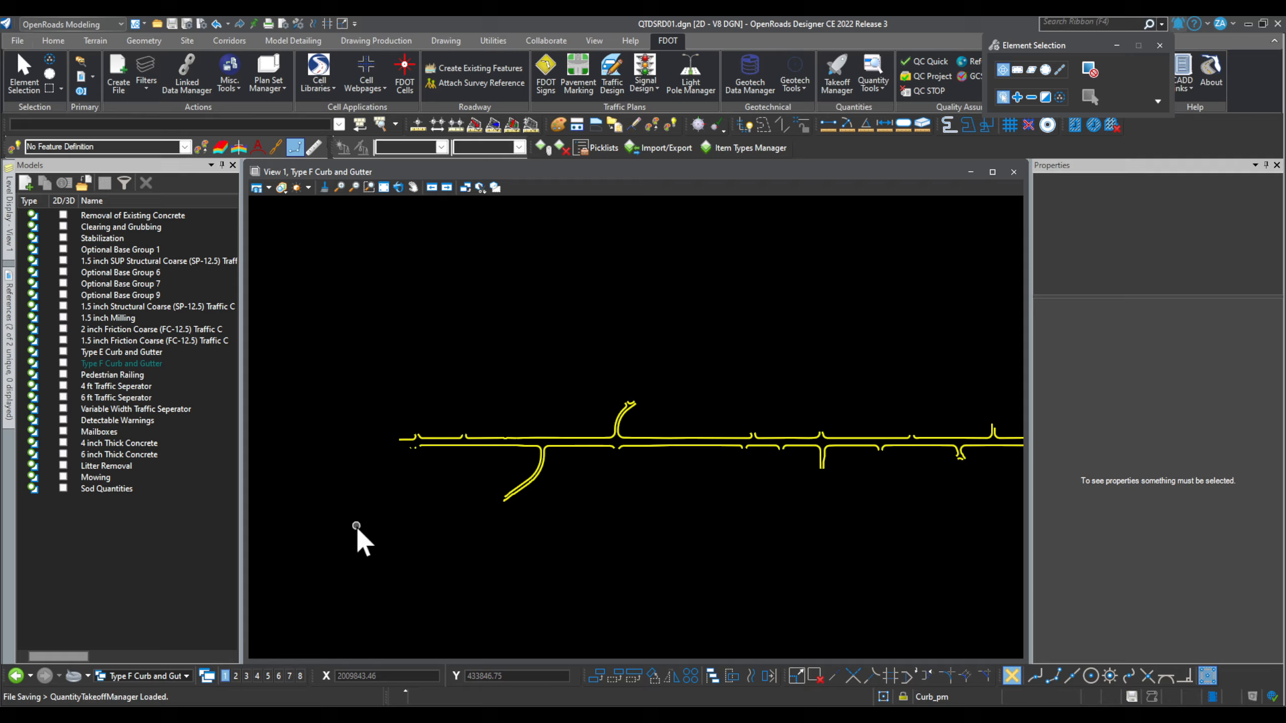
left_click(25, 183)
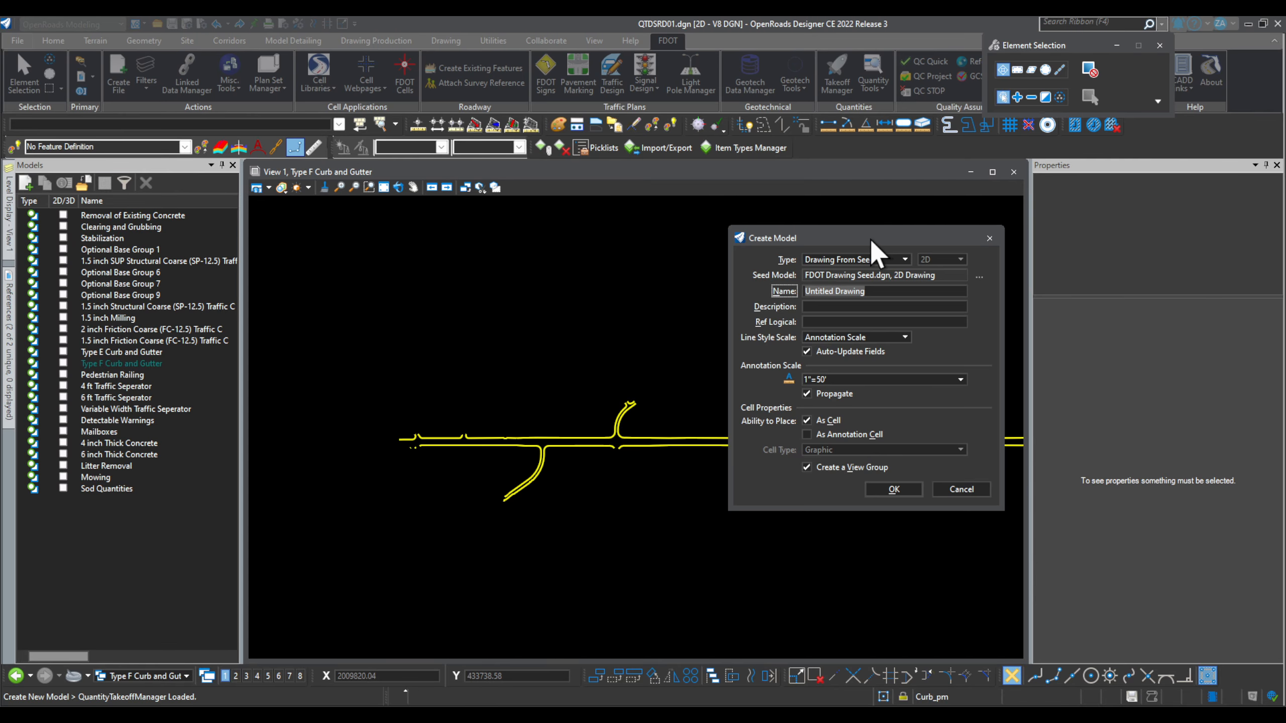
left_click_drag(872, 240, 423, 225)
left_click(451, 244)
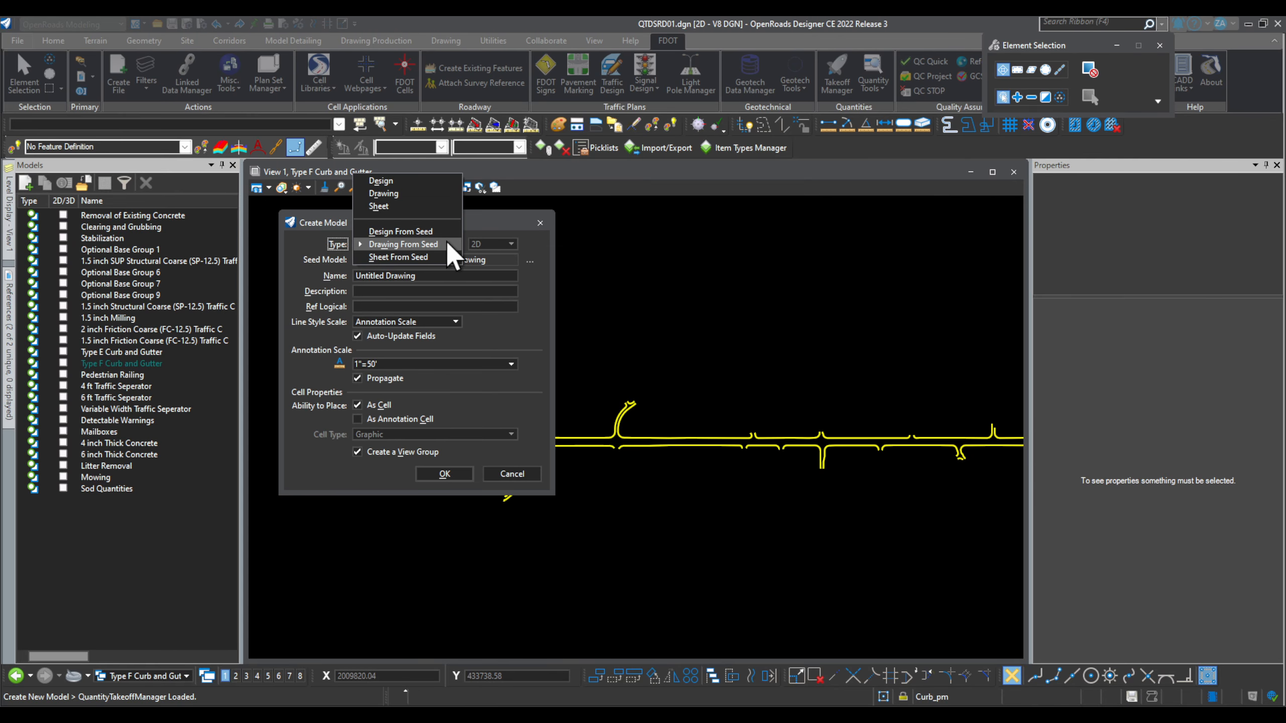
left_click(413, 231)
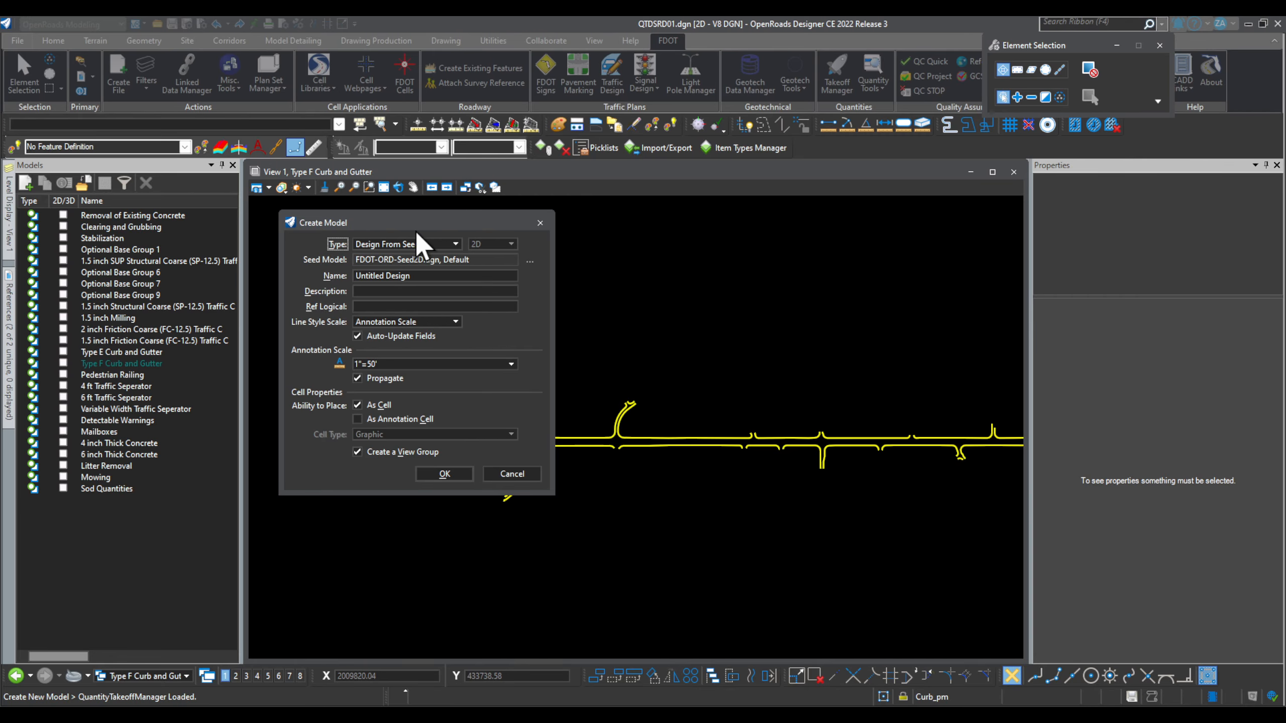
left_click(428, 277)
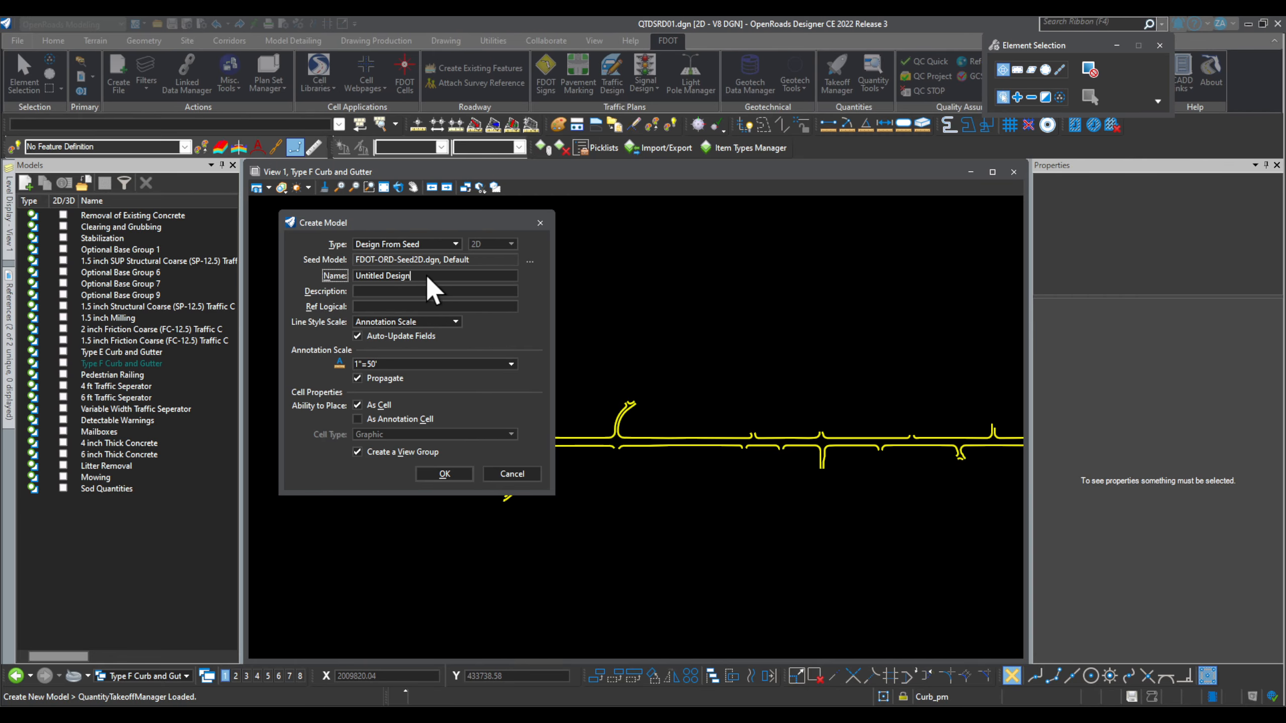
triple_click(388, 278)
type("su")
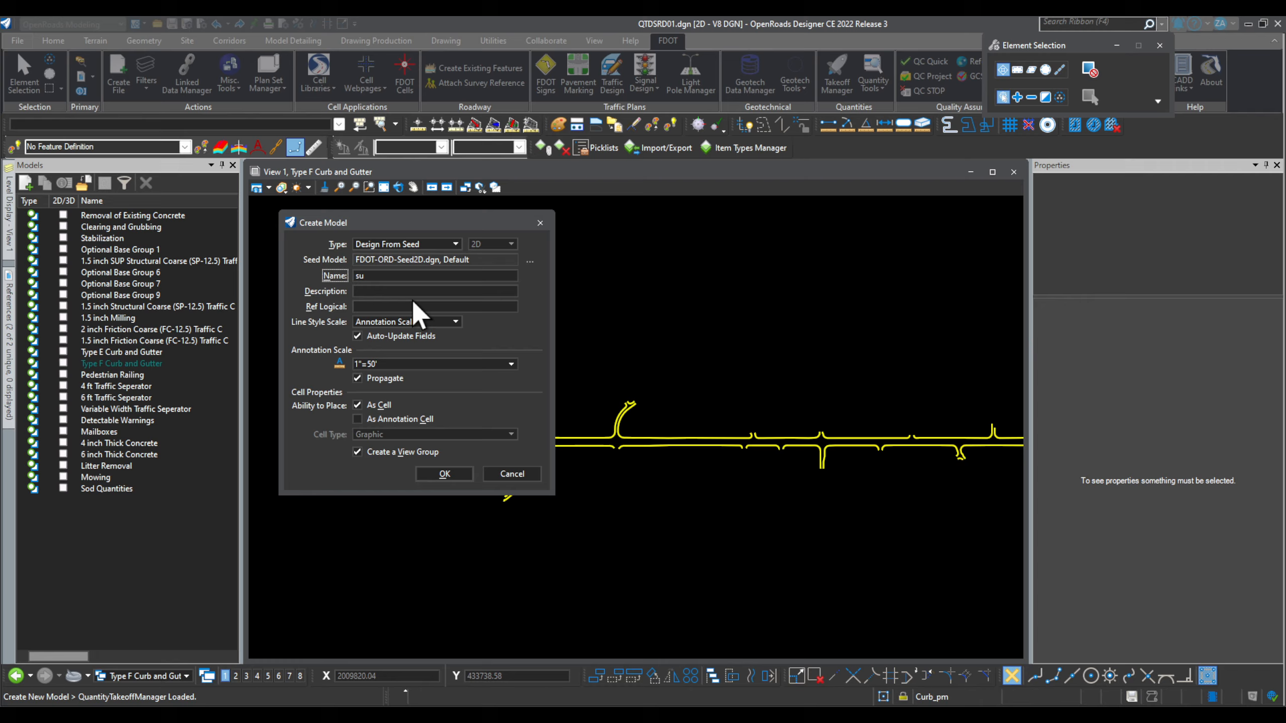
key("BackSpace")
type("SUNNRY OF CURBS")
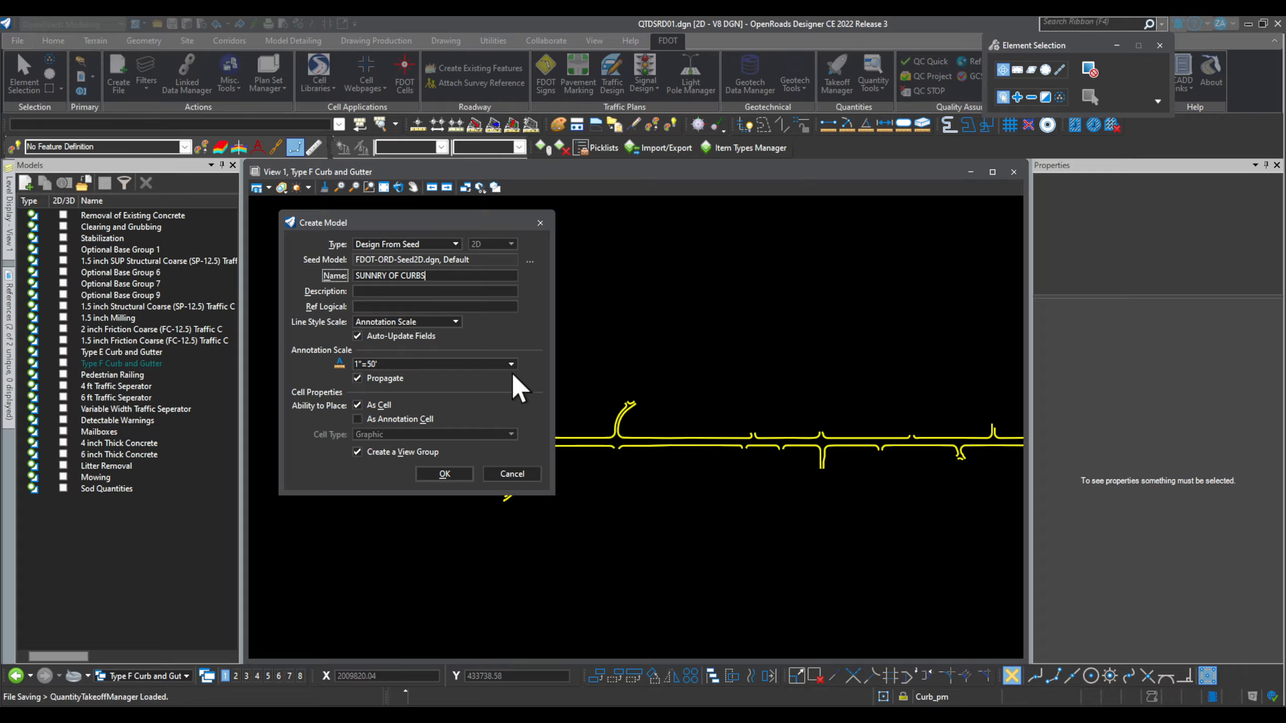
left_click(449, 478)
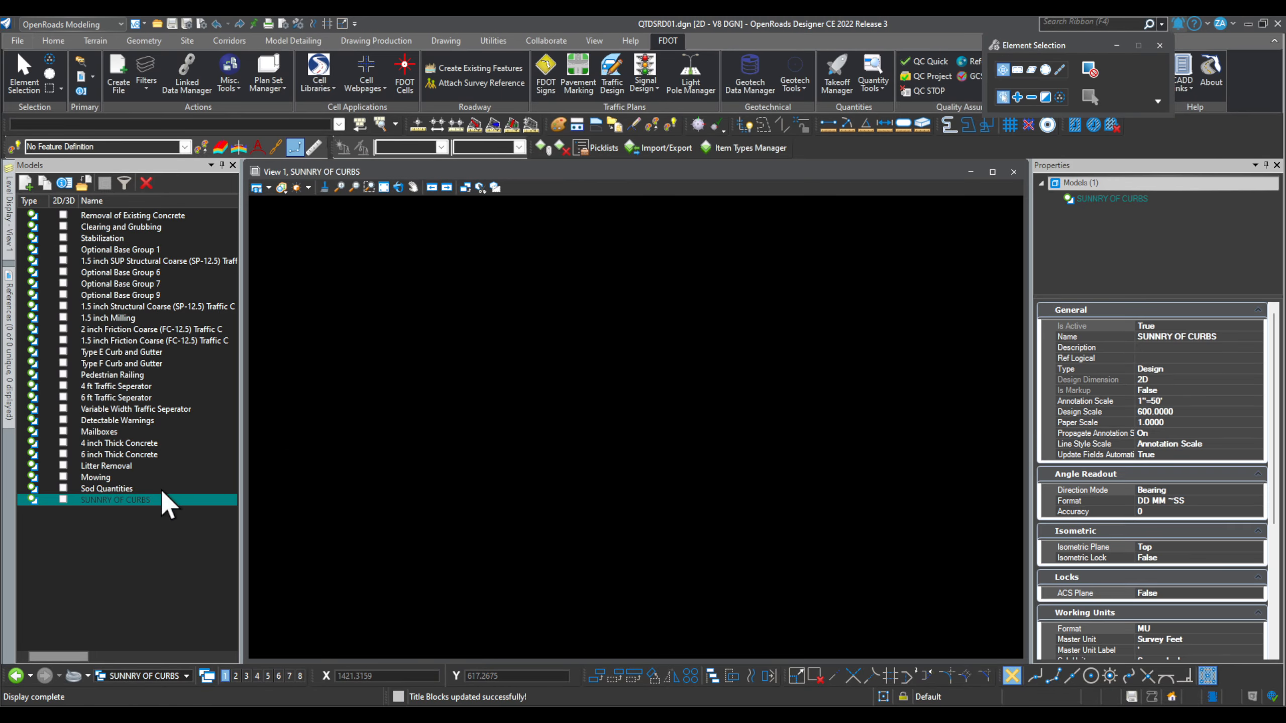
Step: Open the References window, float it over the view, and narrow it
left_click(6, 292)
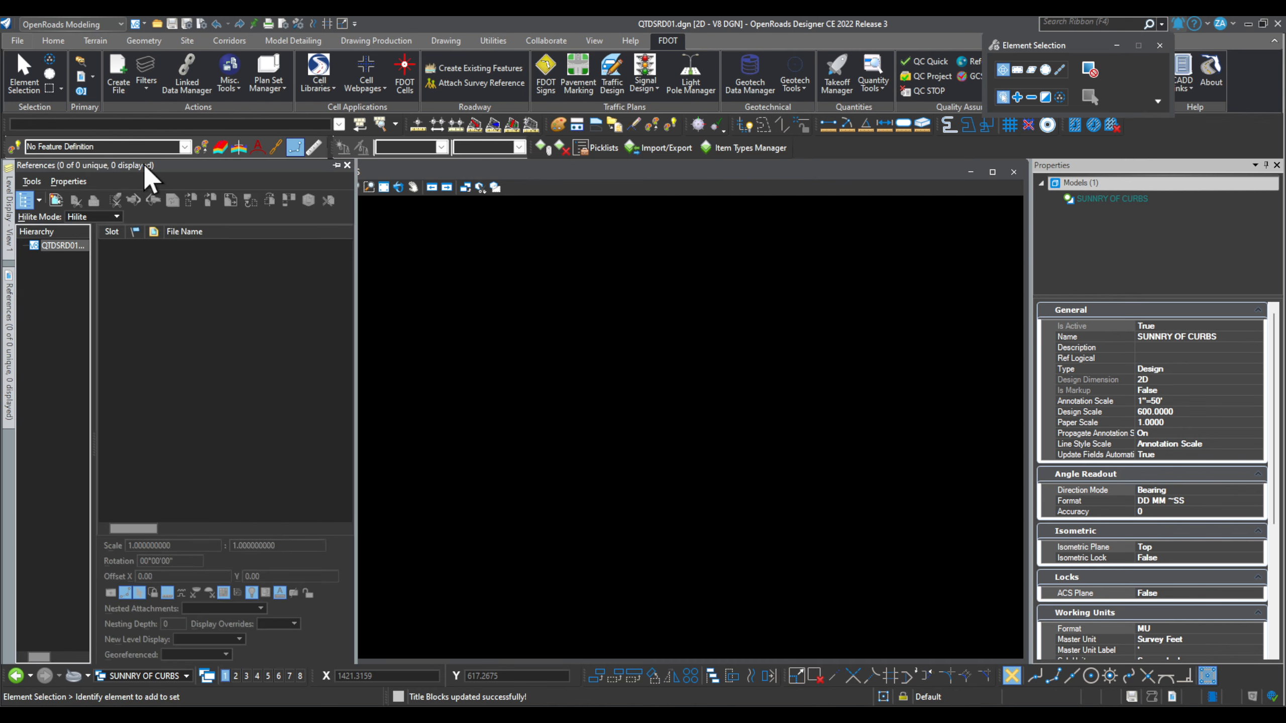
left_click(337, 166)
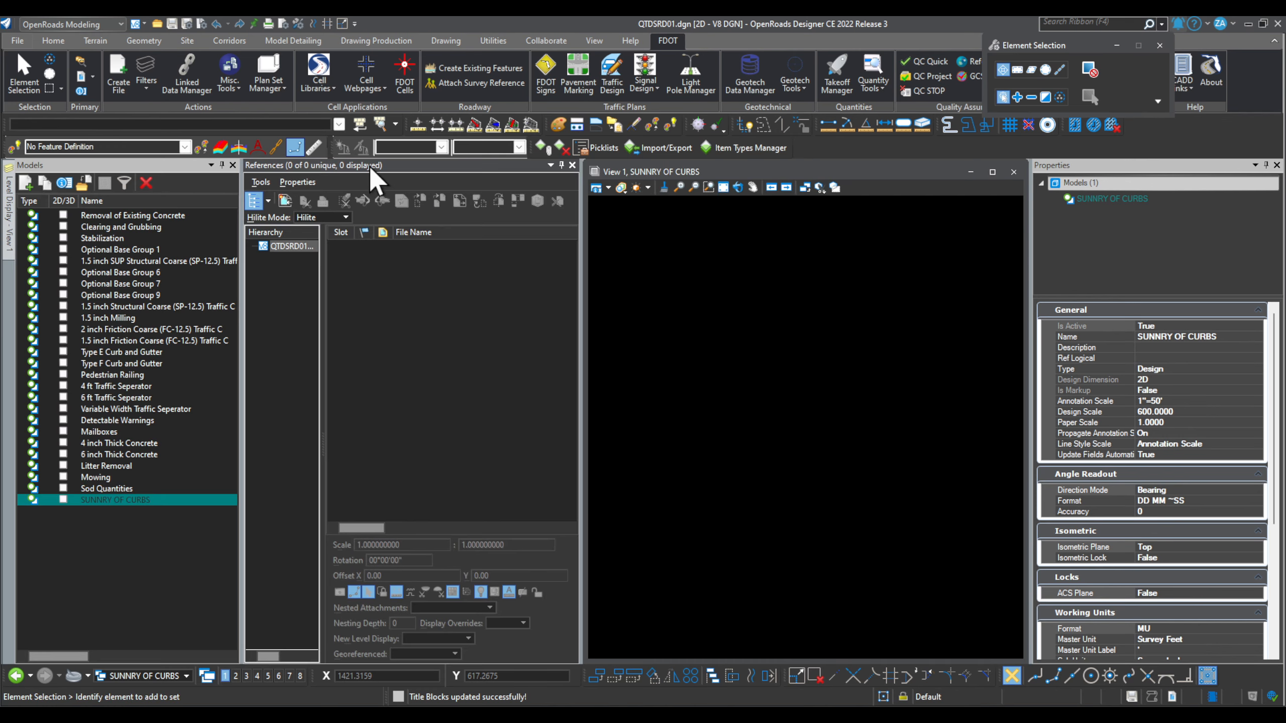
left_click_drag(370, 166, 540, 300)
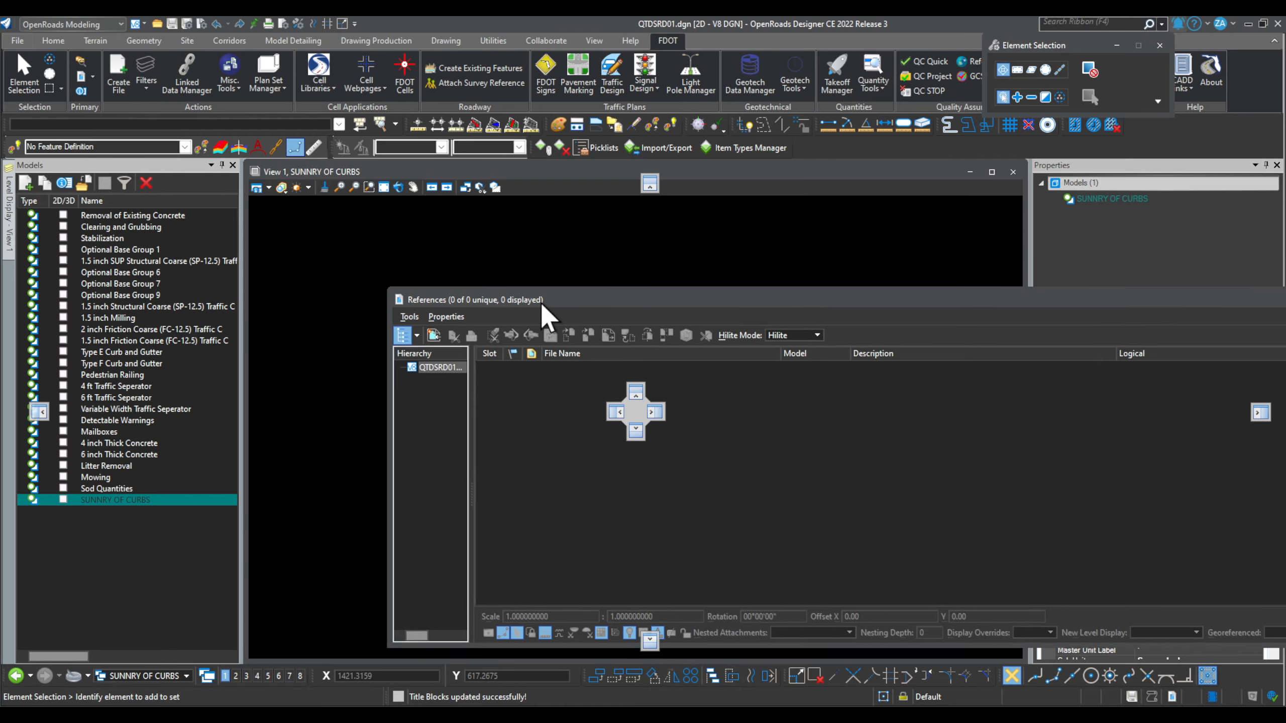
left_click(433, 340)
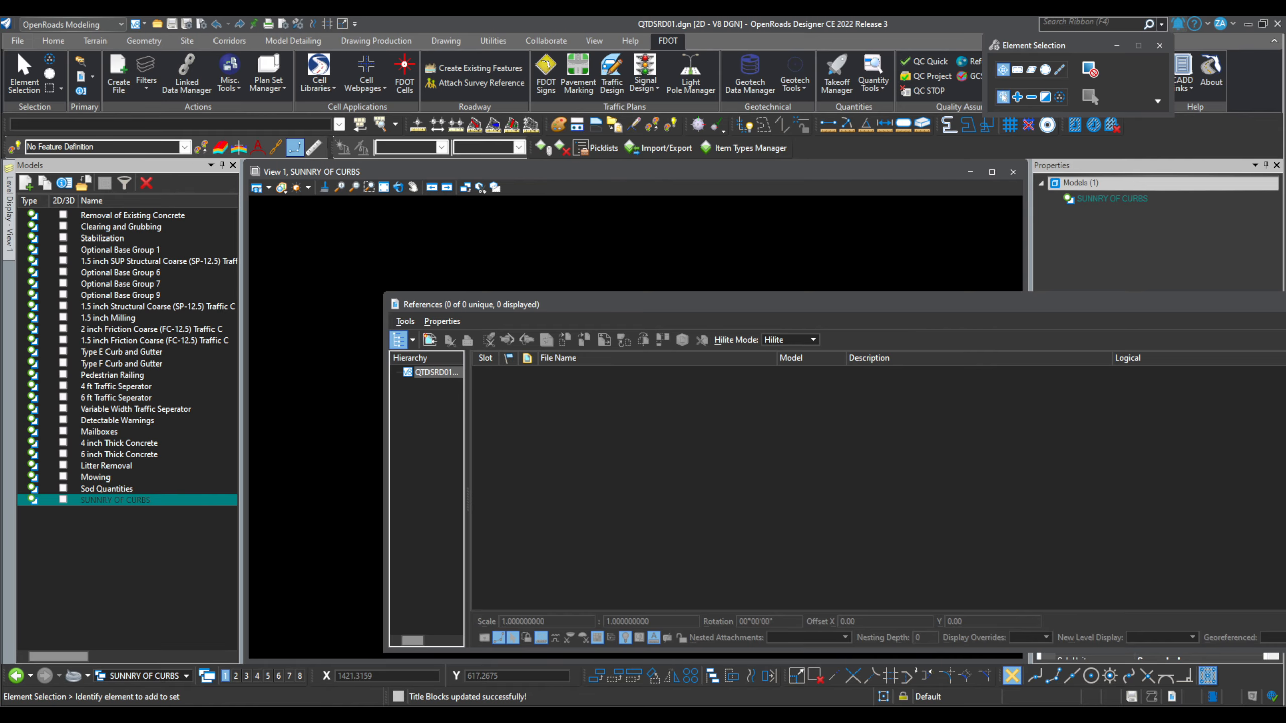
left_click_drag(1284, 400, 1083, 401)
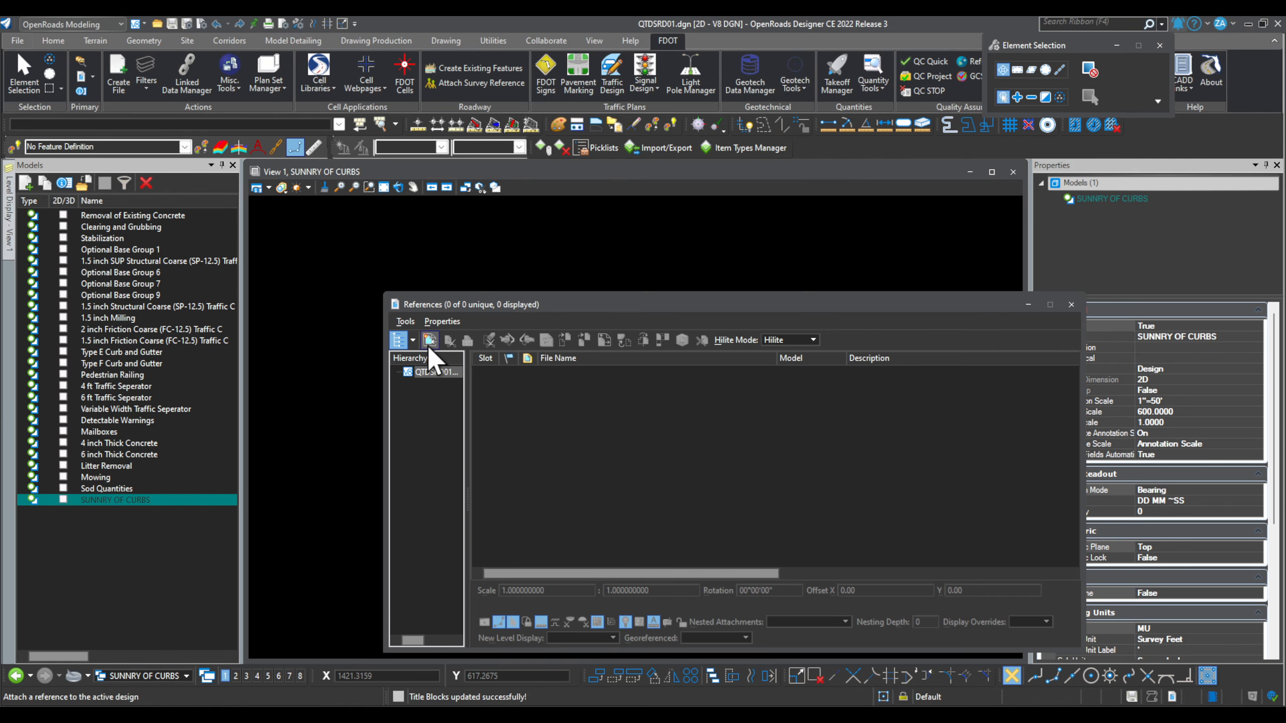
Step: Attach QTDSRD01.dgn's Type E Curb and Gutter model as a reference
left_click(429, 340)
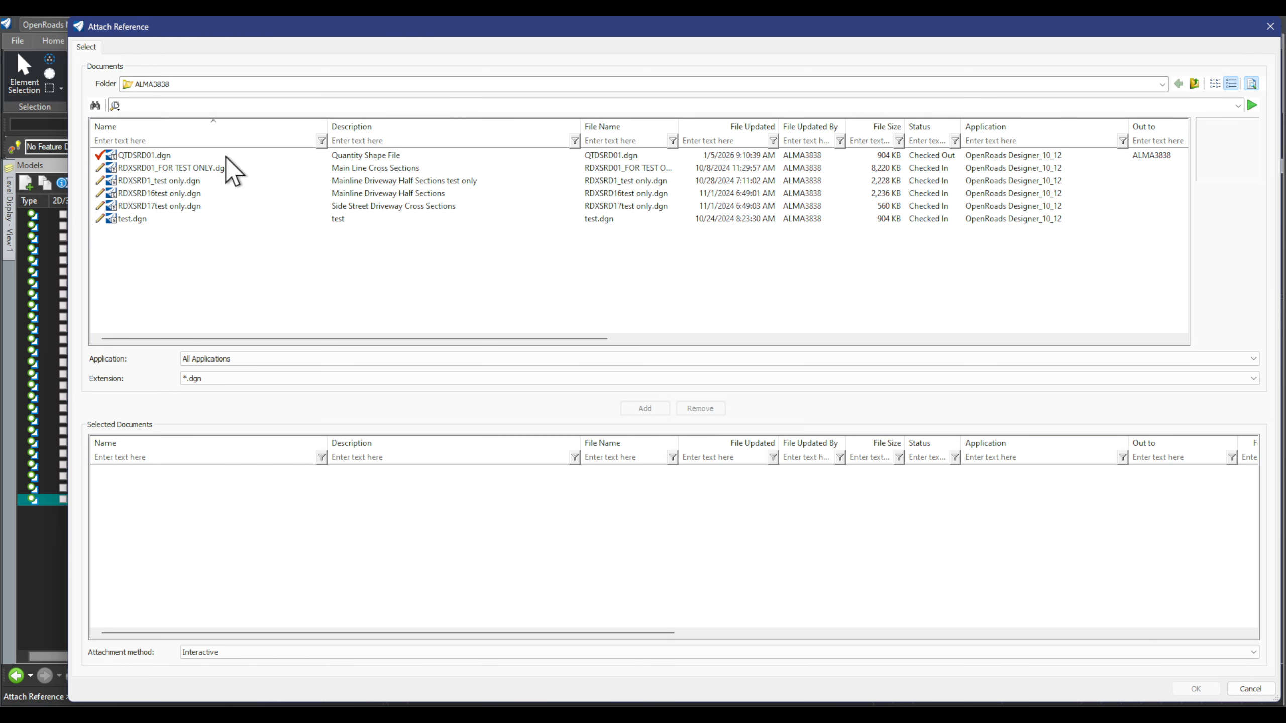
left_click(175, 155)
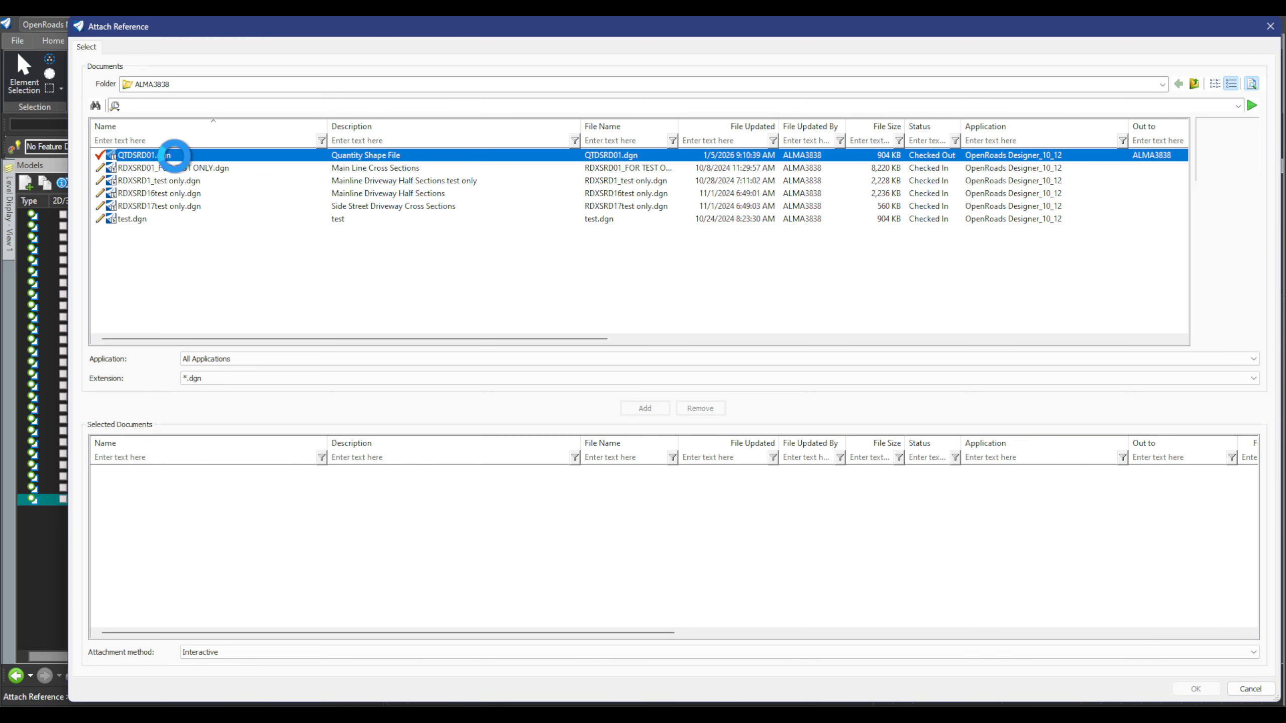
left_click(645, 409)
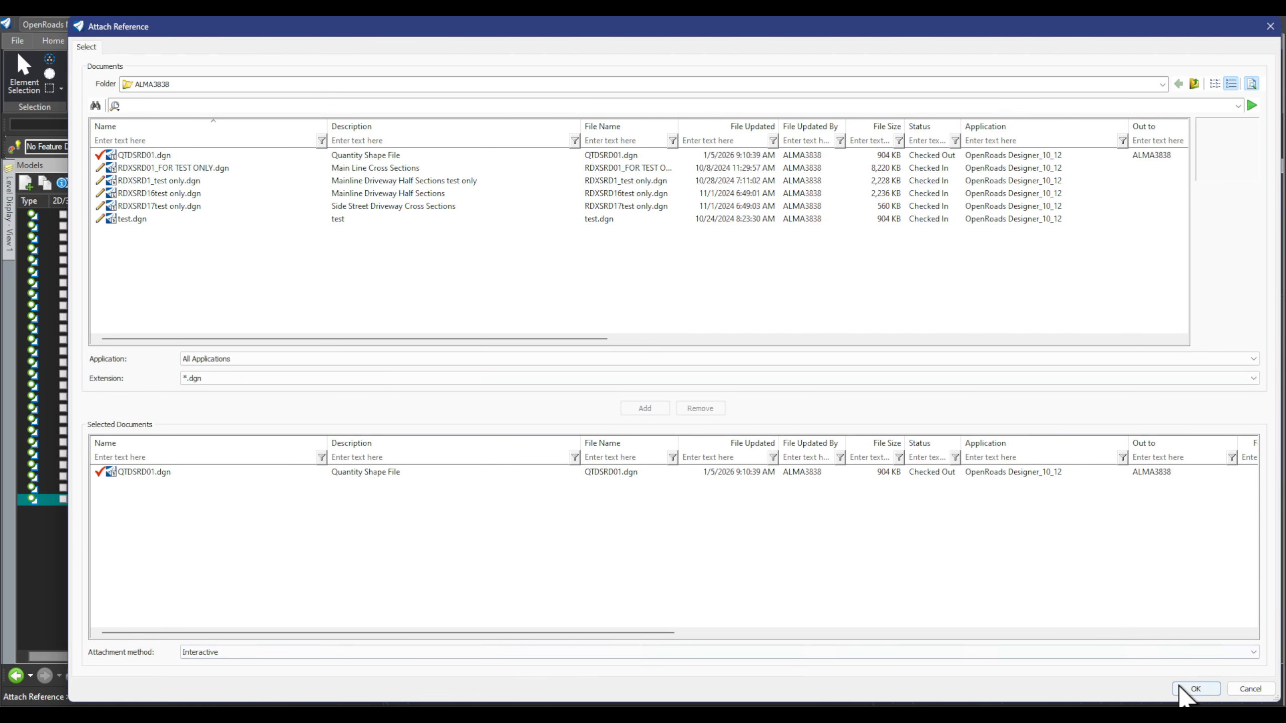
left_click(1195, 689)
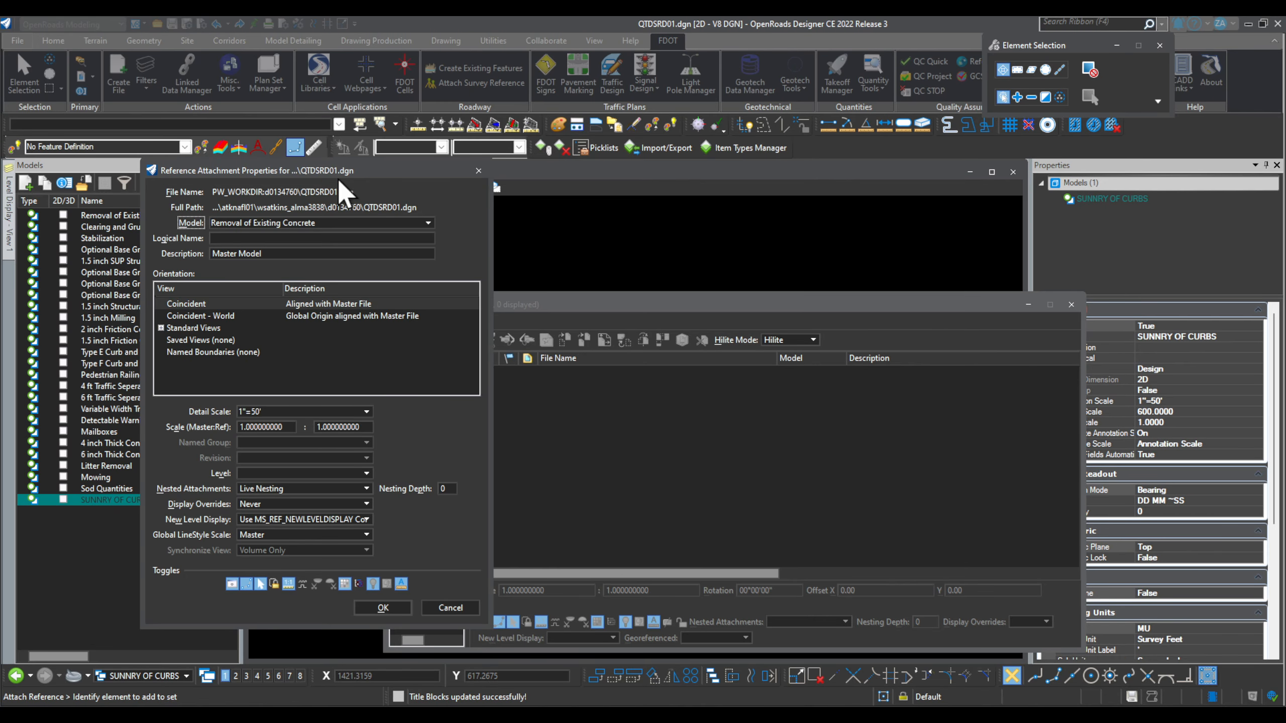
left_click_drag(355, 170, 723, 147)
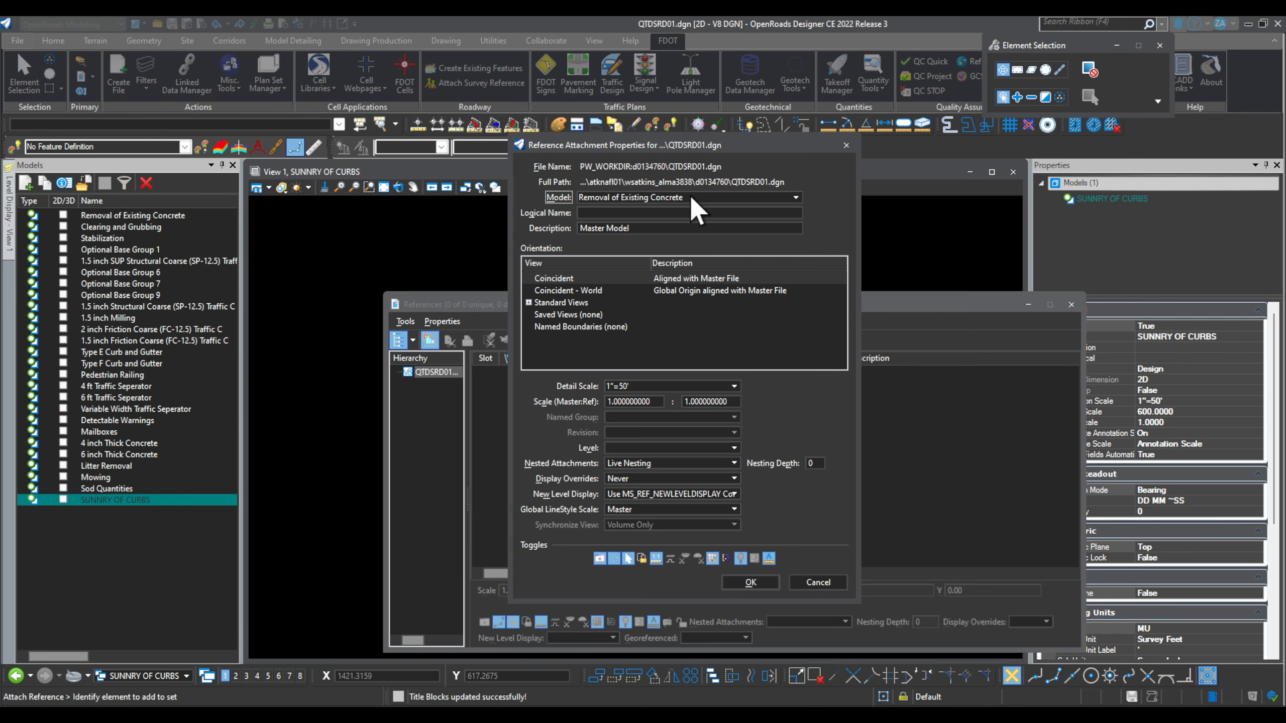
left_click(718, 196)
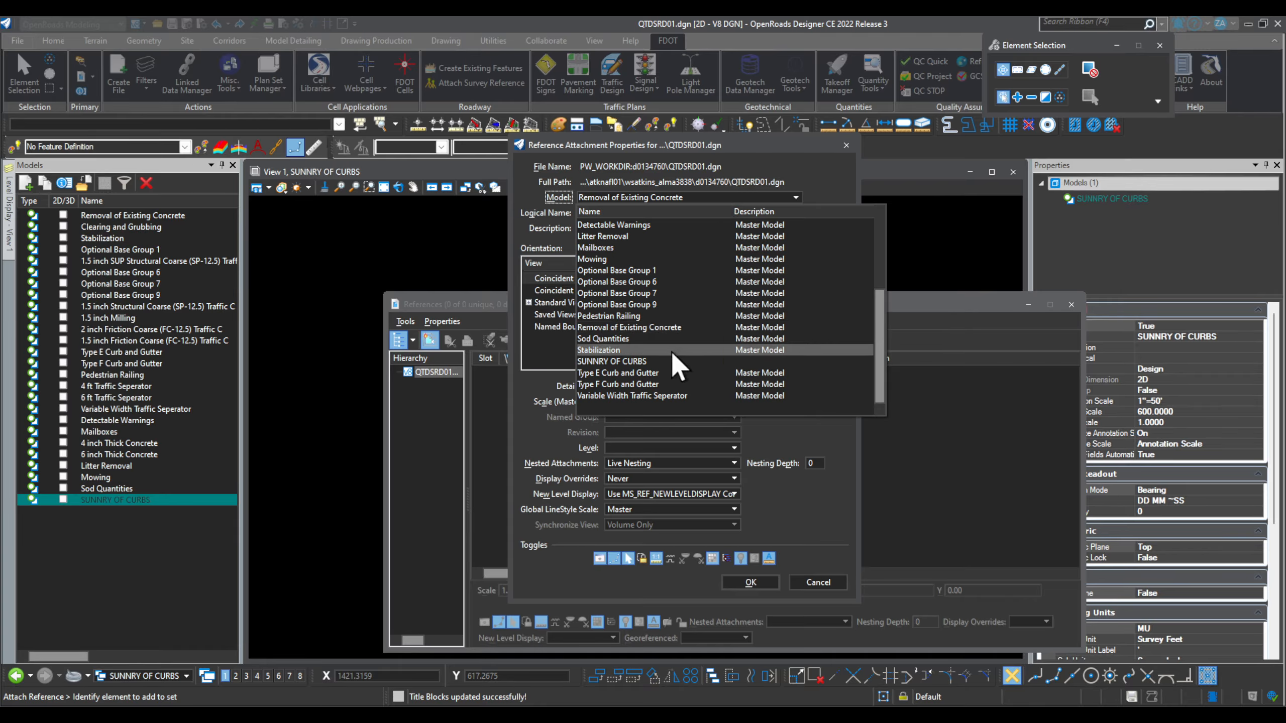
left_click(627, 373)
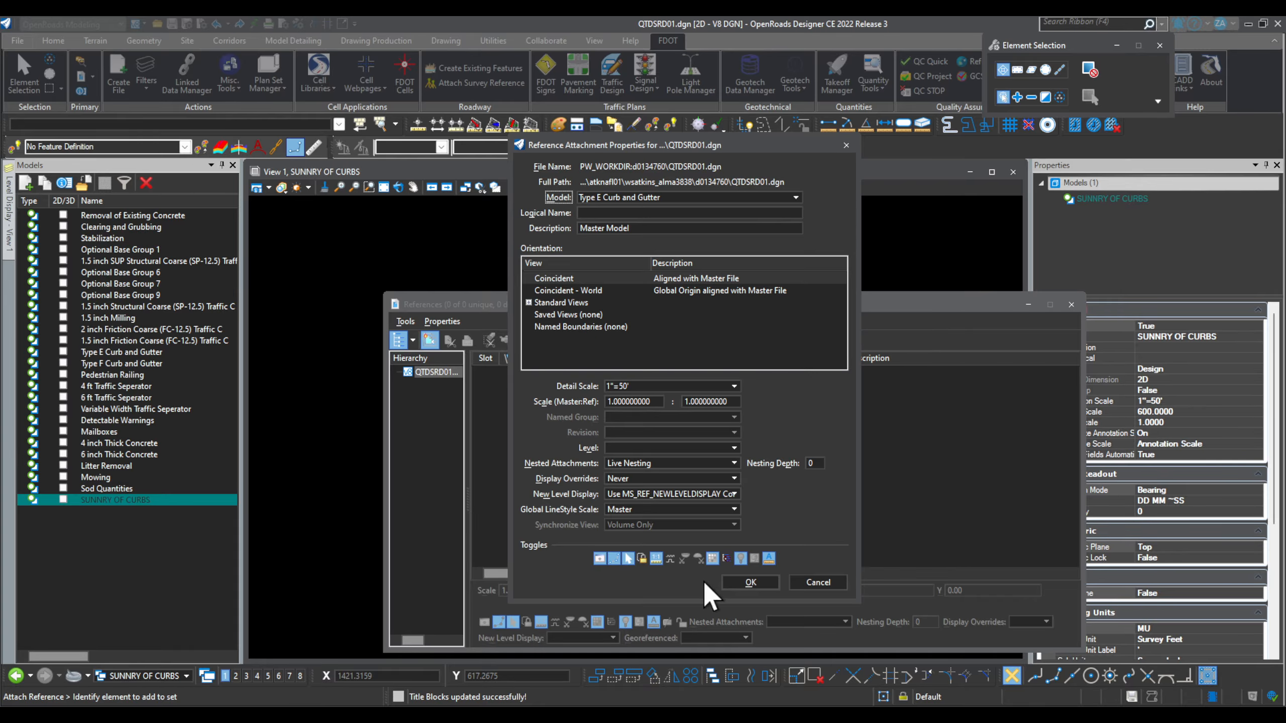
left_click(751, 582)
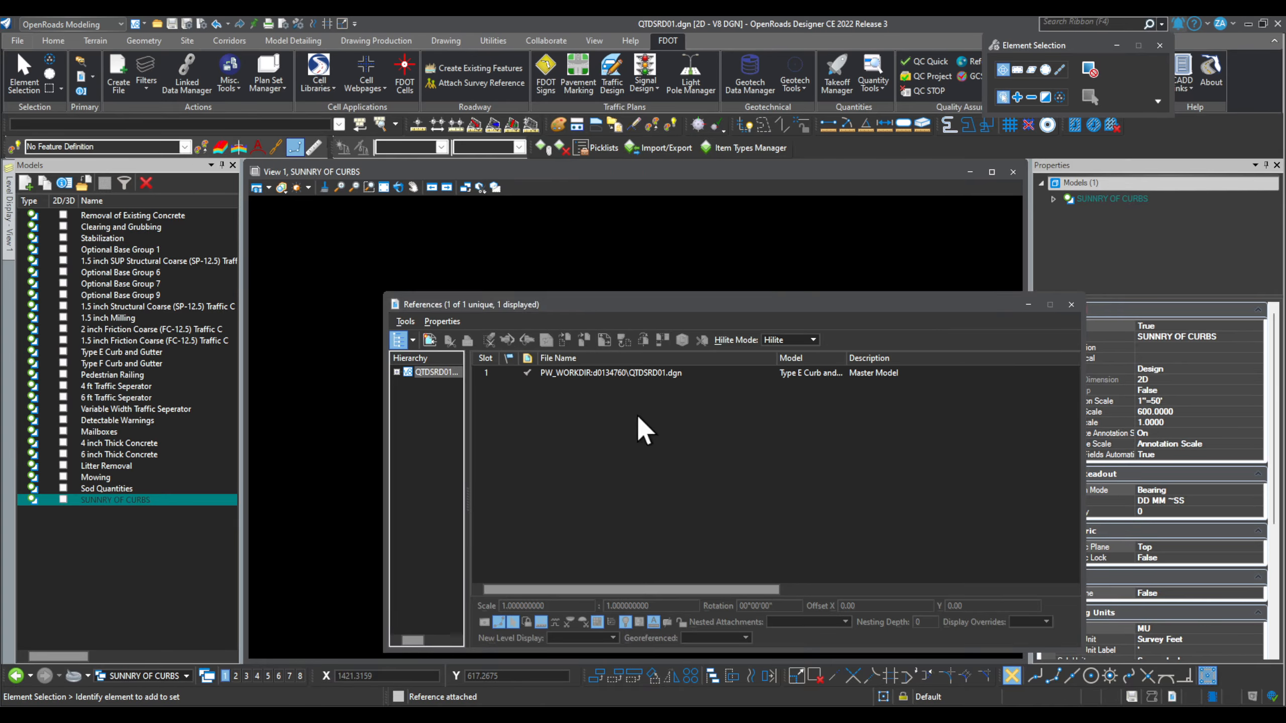
Step: Attach QTDSRD01.dgn's Type F Curb and Gutter model as a second reference
left_click(430, 340)
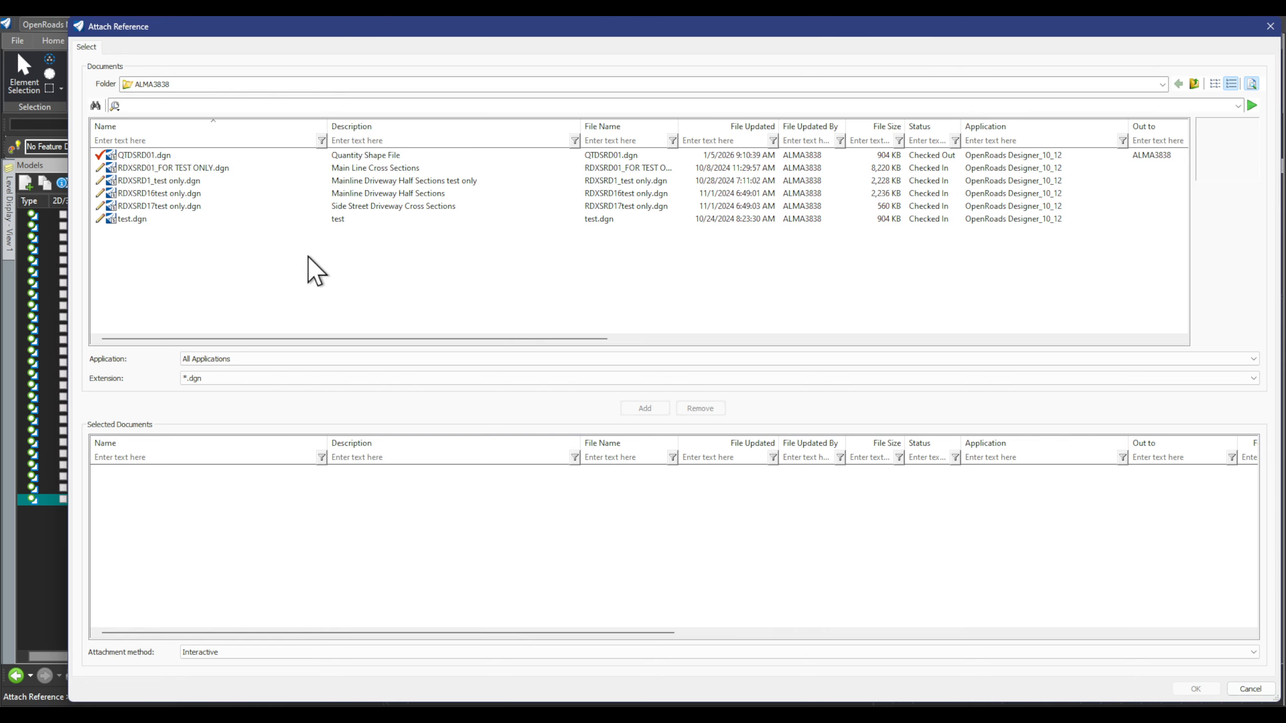
left_click(179, 158)
left_click(650, 410)
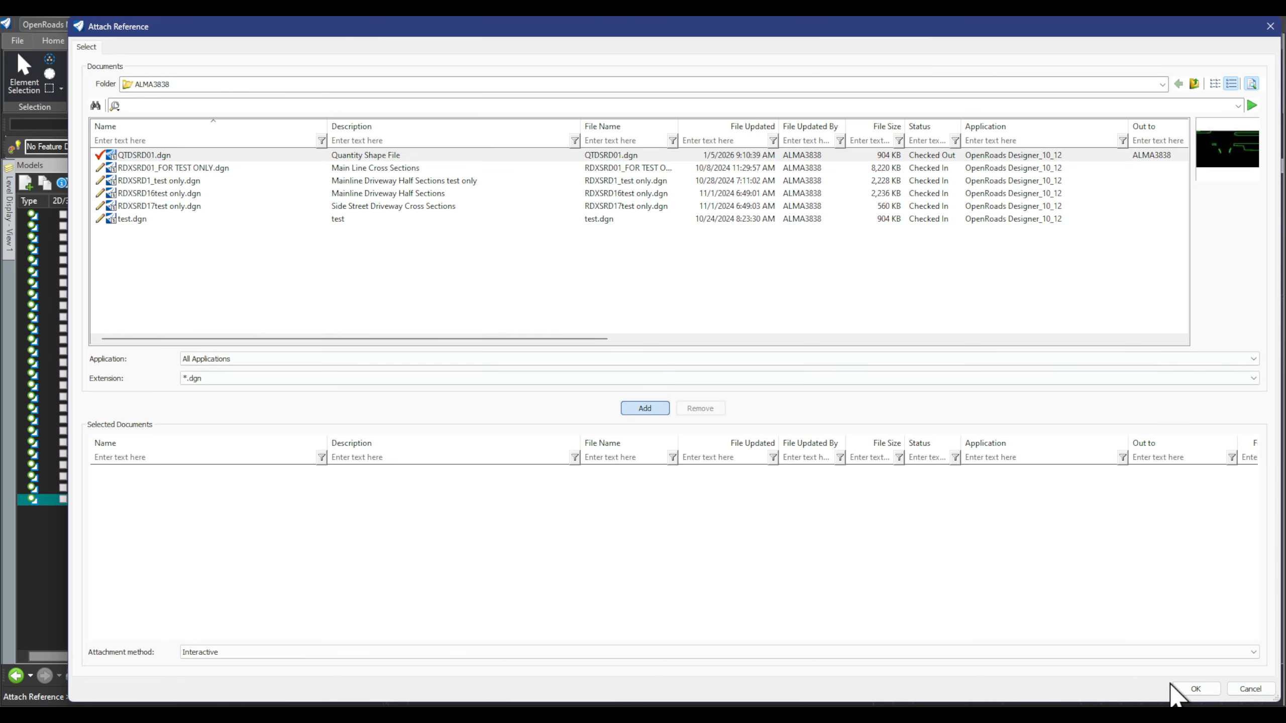
left_click(1195, 689)
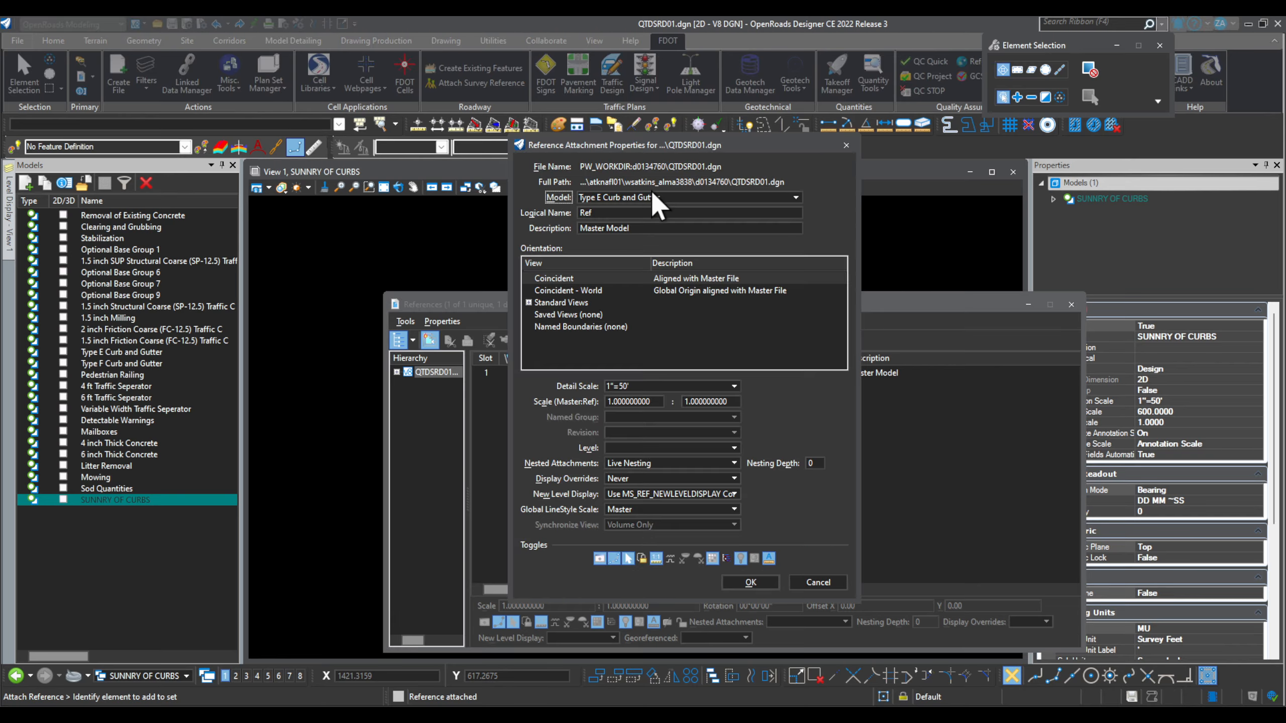
left_click(658, 197)
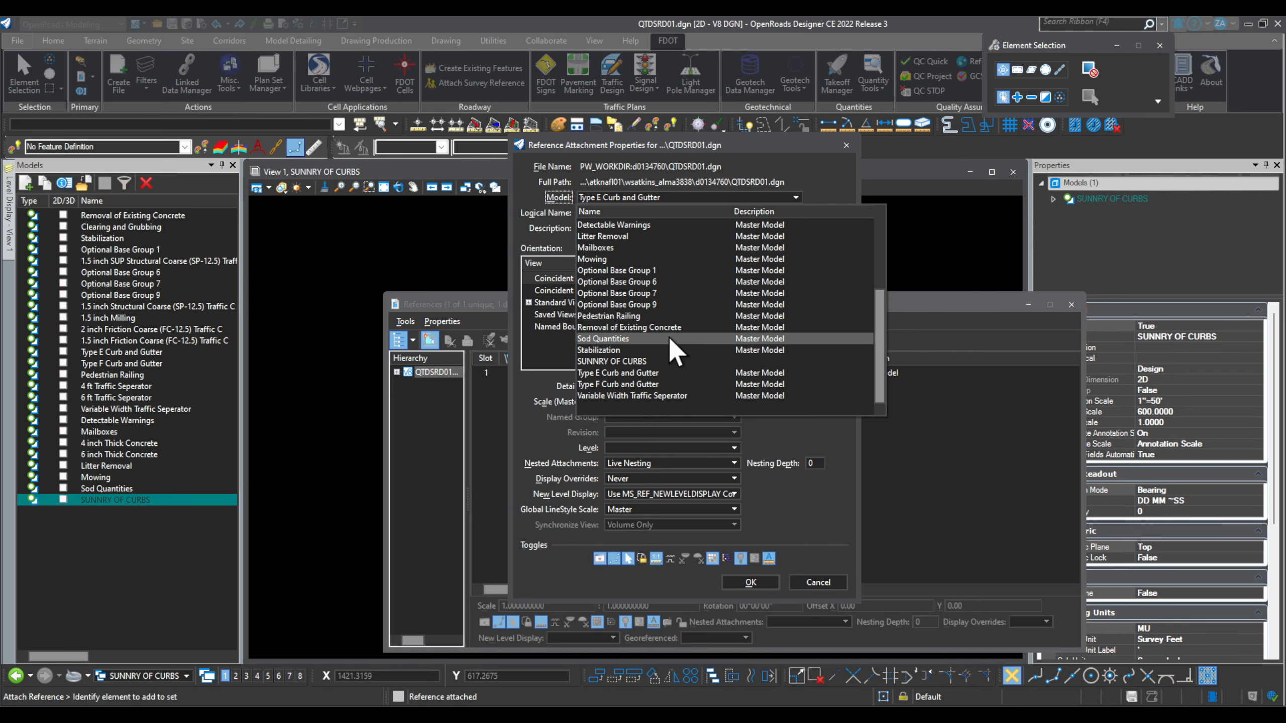
left_click(653, 384)
left_click(750, 582)
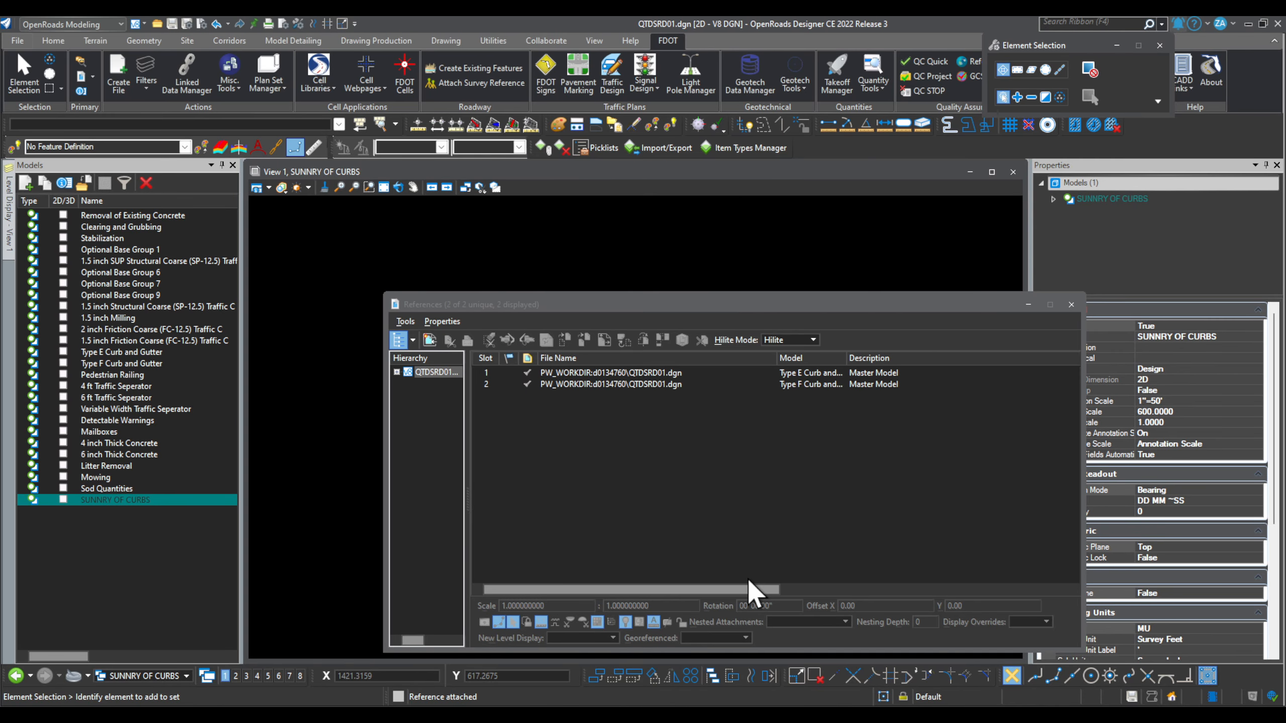
Step: Fit the curb geometry in view and highlight each of the two references
left_click_drag(886, 304, 977, 456)
left_click(384, 186)
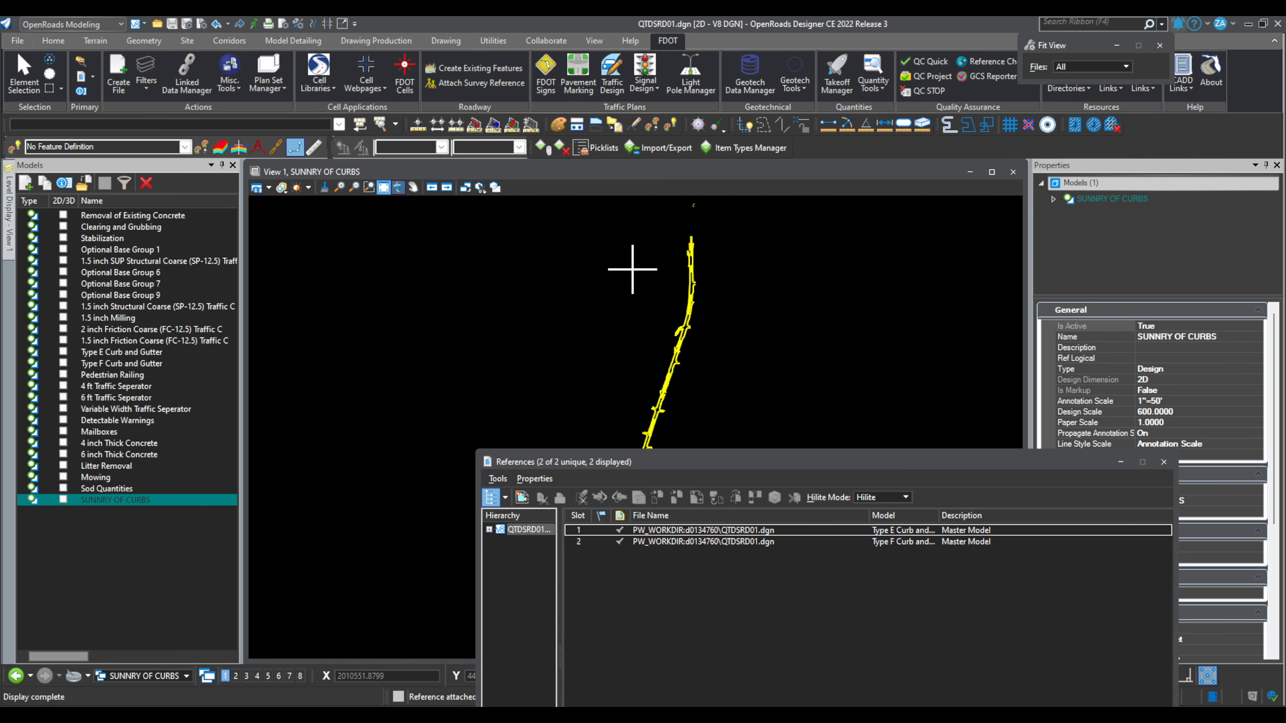
scroll(485, 243, "down", 2)
scroll(503, 252, "down", 4)
scroll(552, 349, "up", 4)
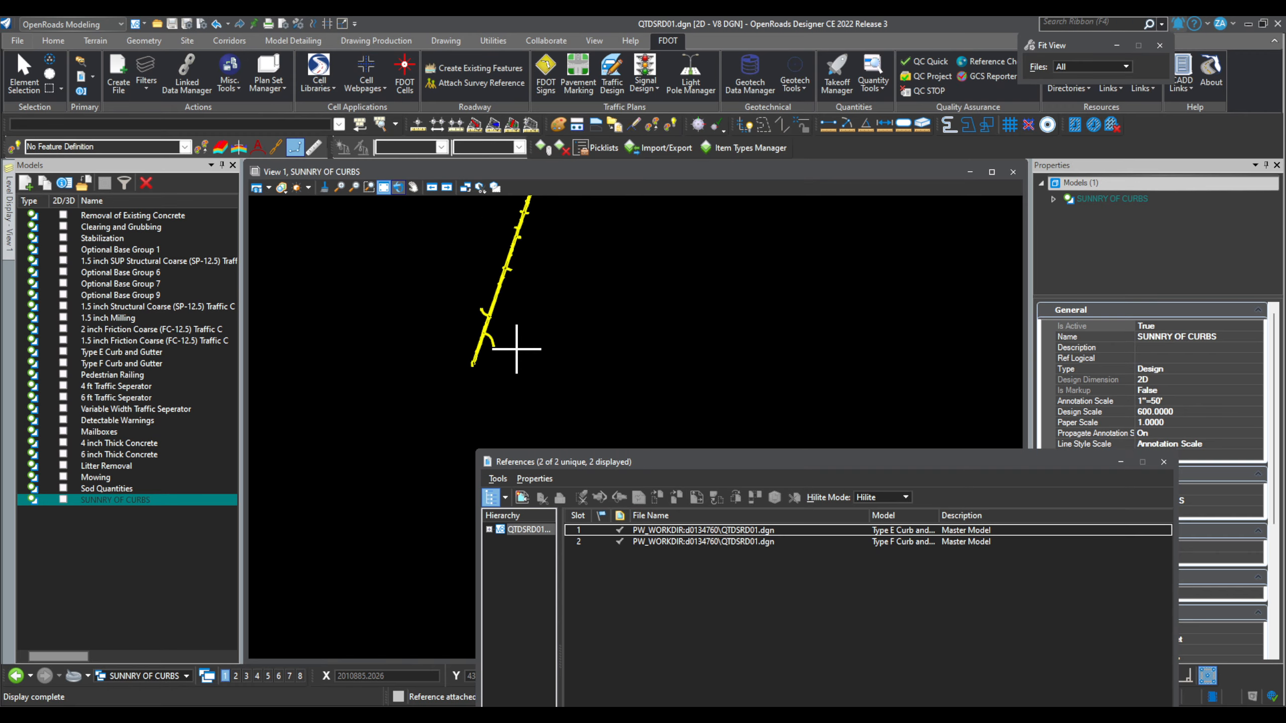
left_click(658, 531)
scroll(486, 350, "up", 3)
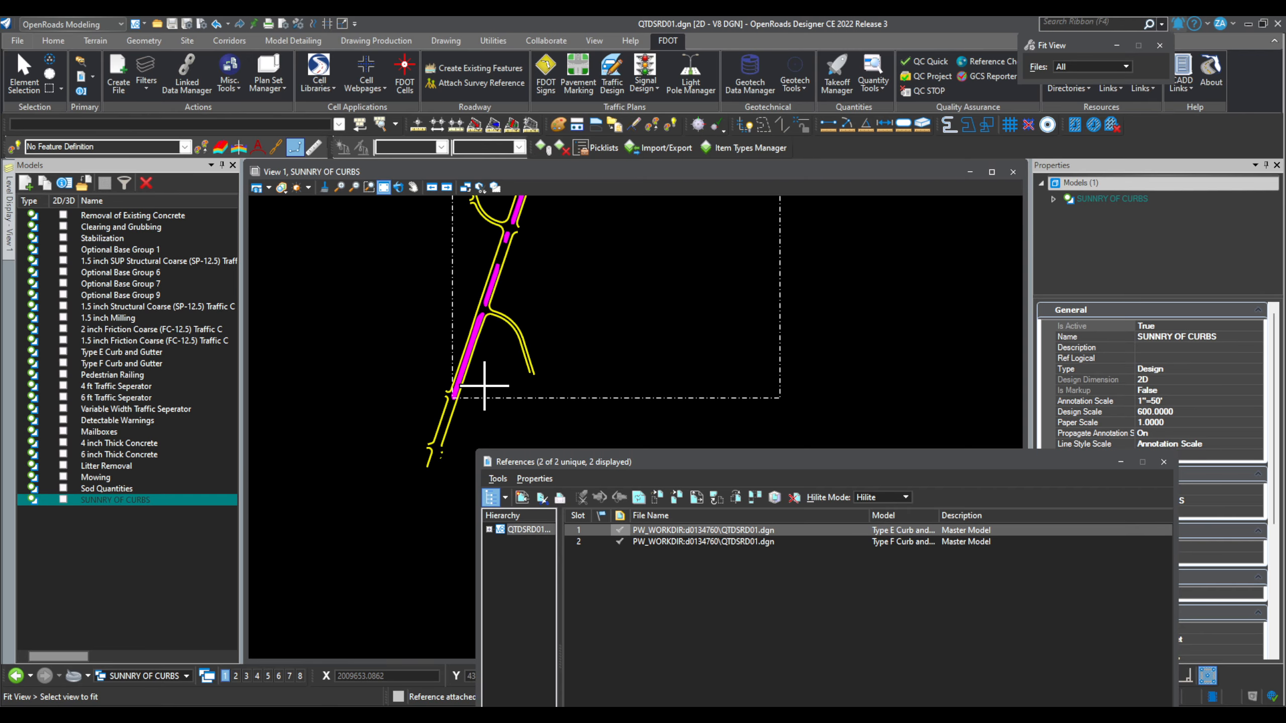
scroll(484, 386, "up", 4)
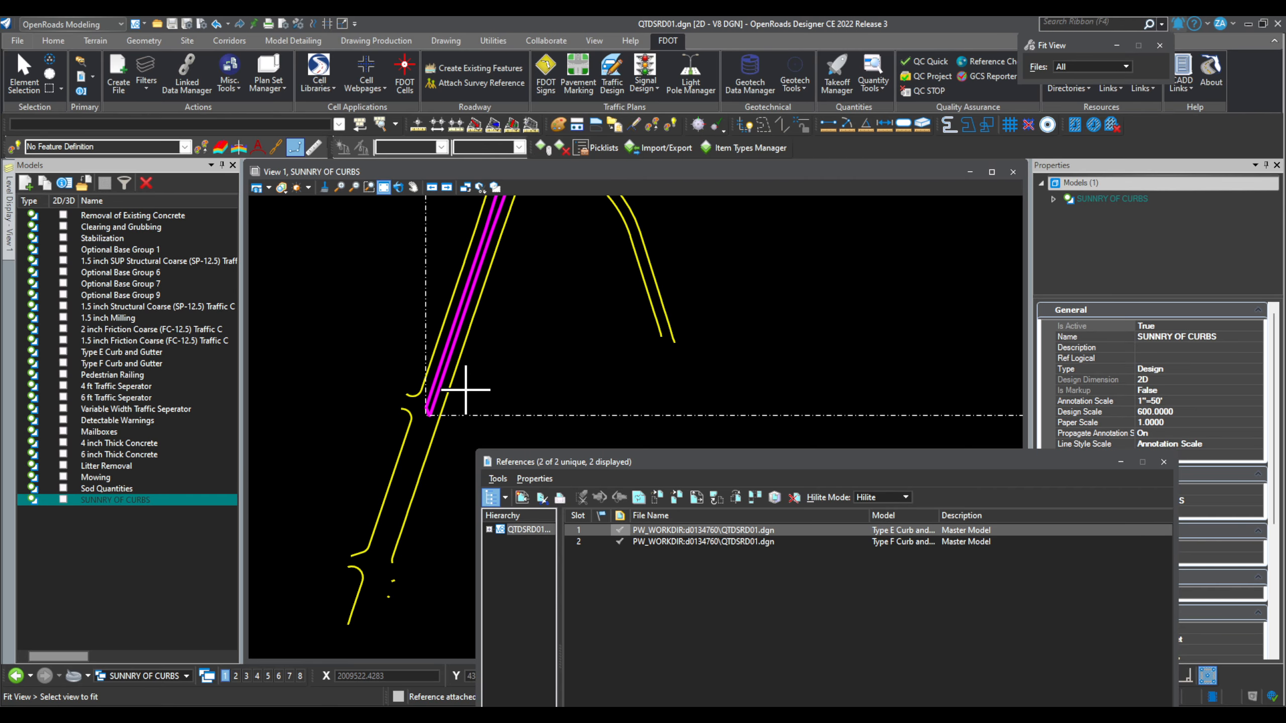
left_click(679, 542)
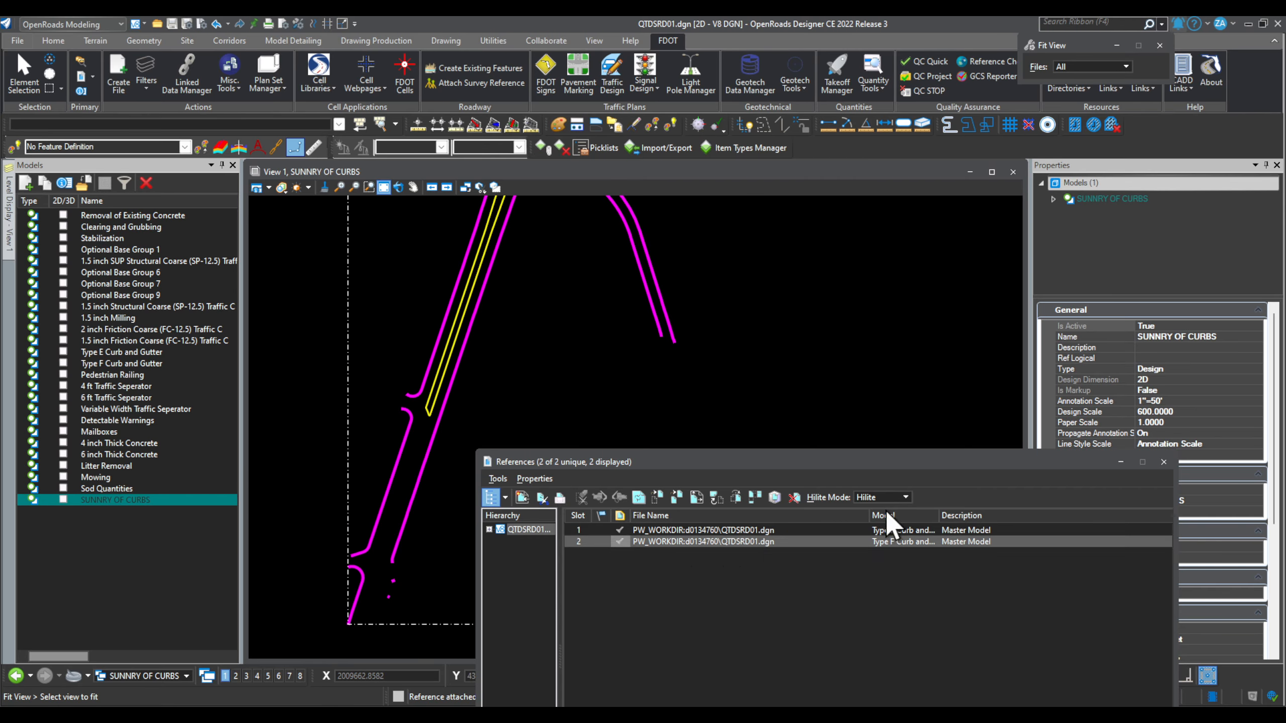
Step: Close the references list and open the Quantity Takeoff Manager
left_click(1164, 462)
left_click(36, 64)
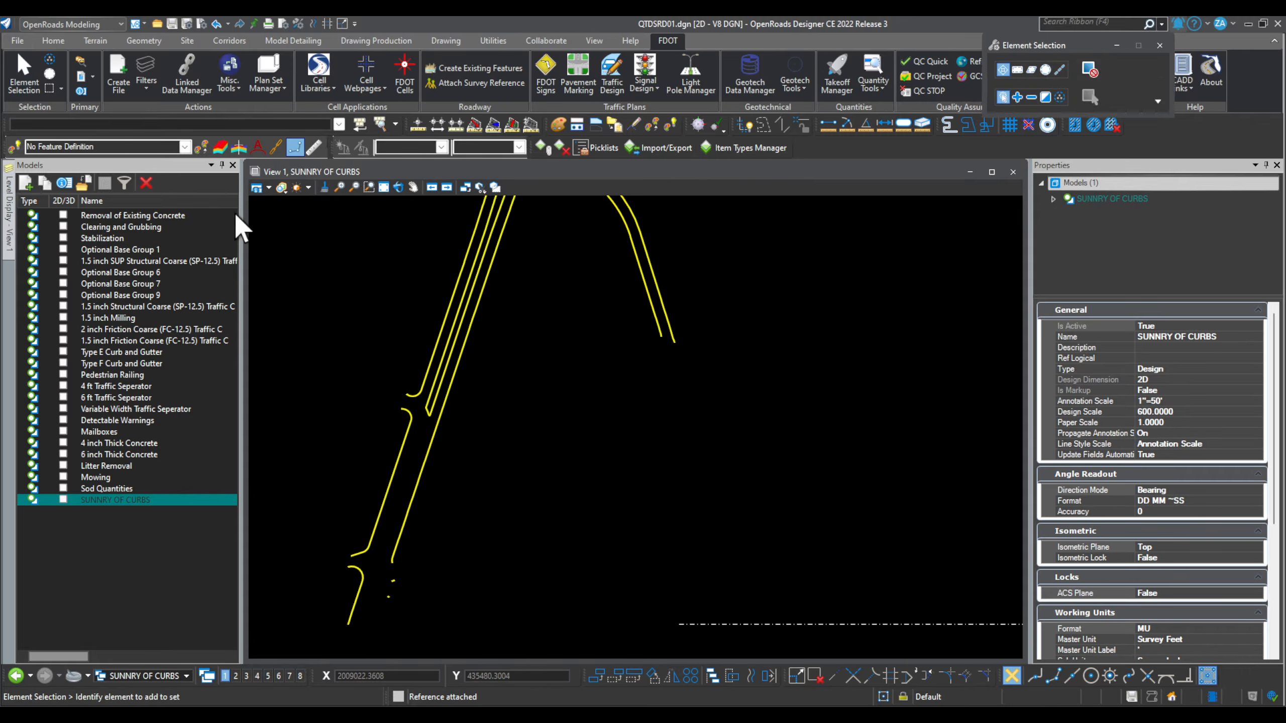
left_click(842, 75)
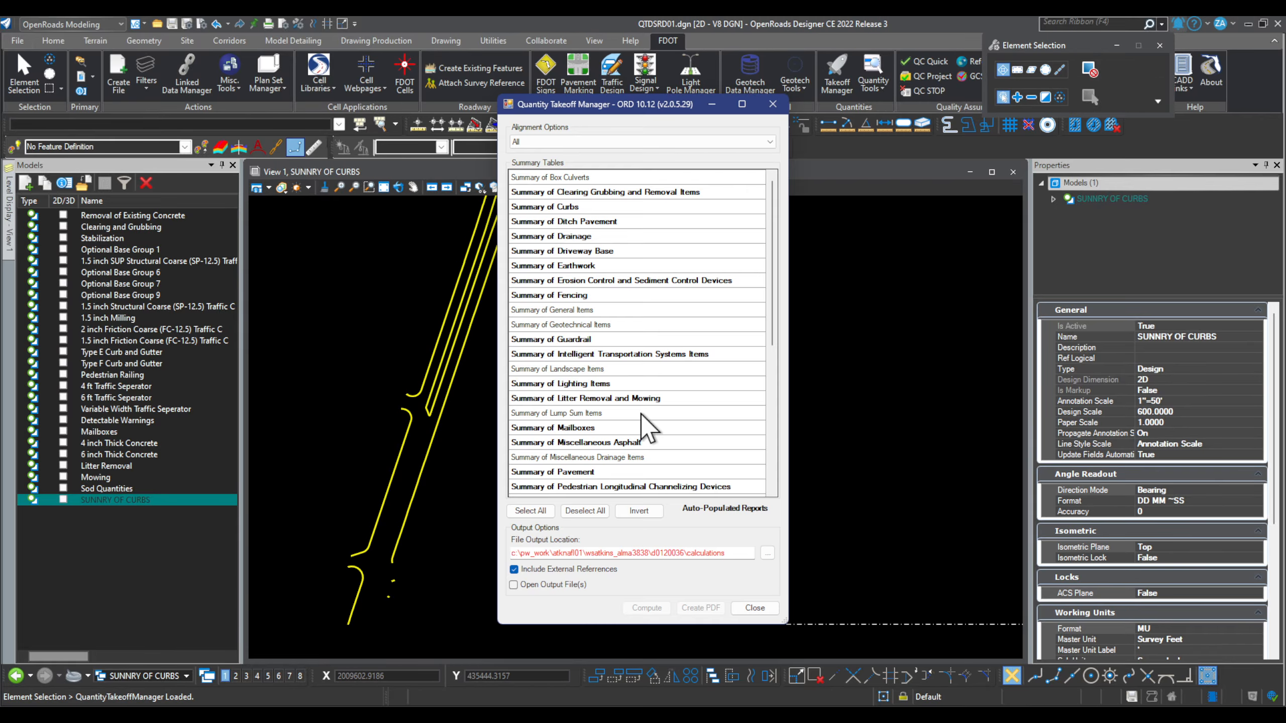
Step: Compute the Summary of Curbs report with output to C:\Temp and acknowledge the message
left_click(586, 207)
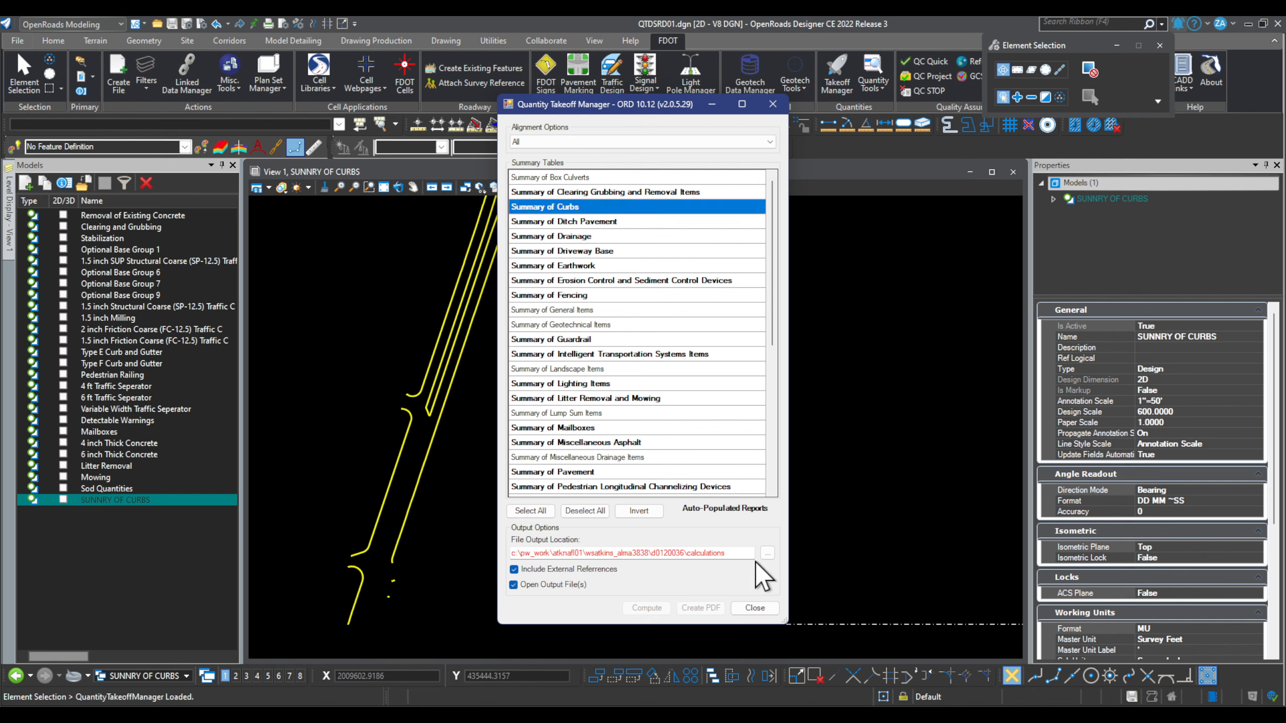
left_click(775, 554)
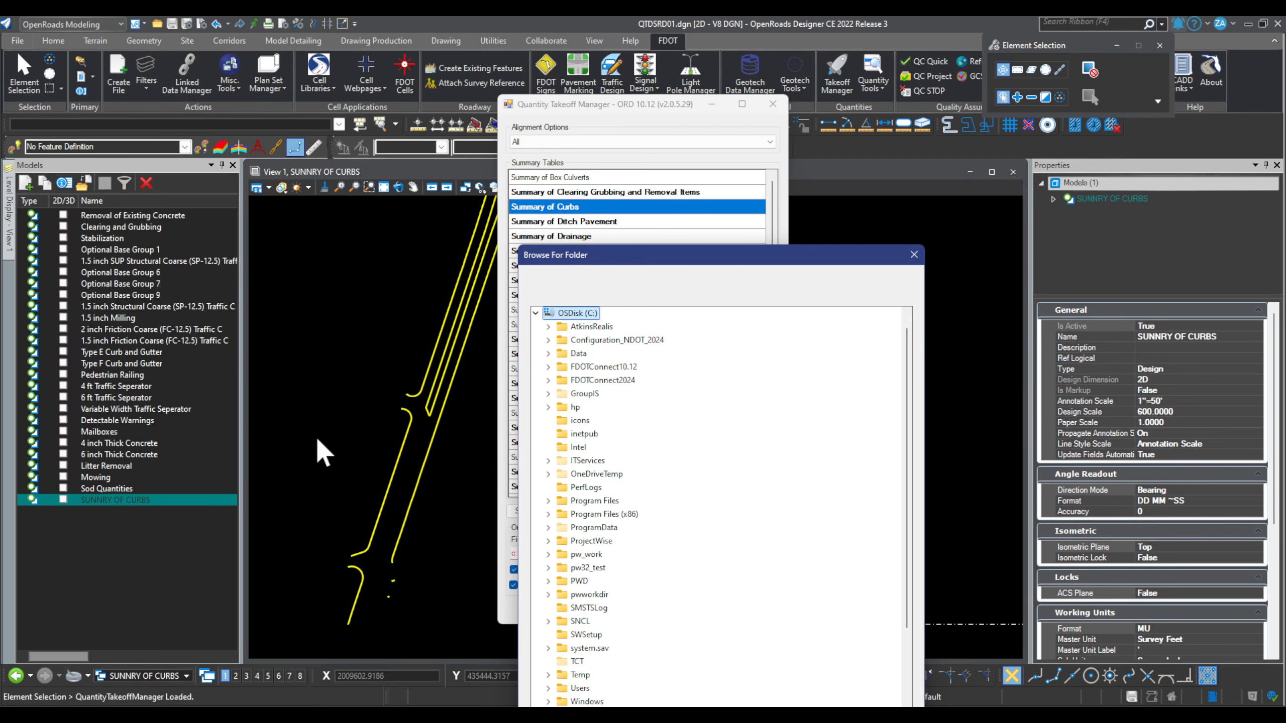
left_click_drag(805, 268, 886, 129)
scroll(648, 448, "down", 3)
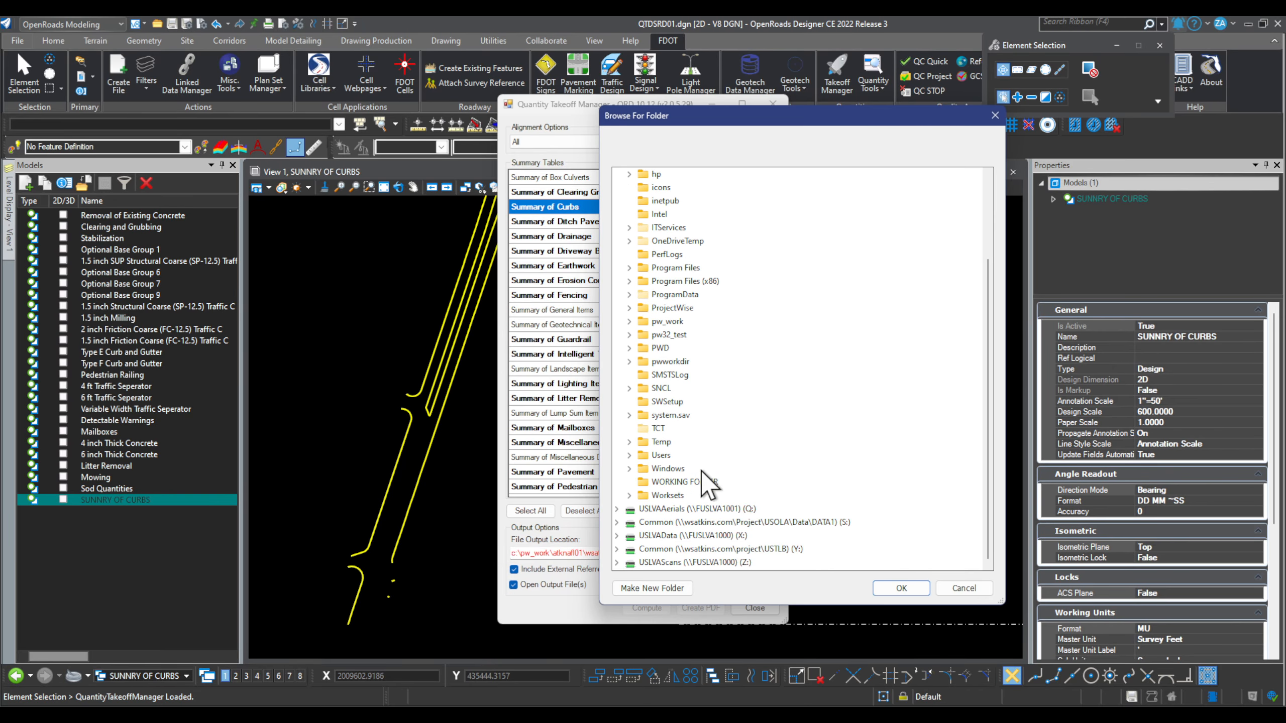
left_click(645, 441)
left_click(901, 589)
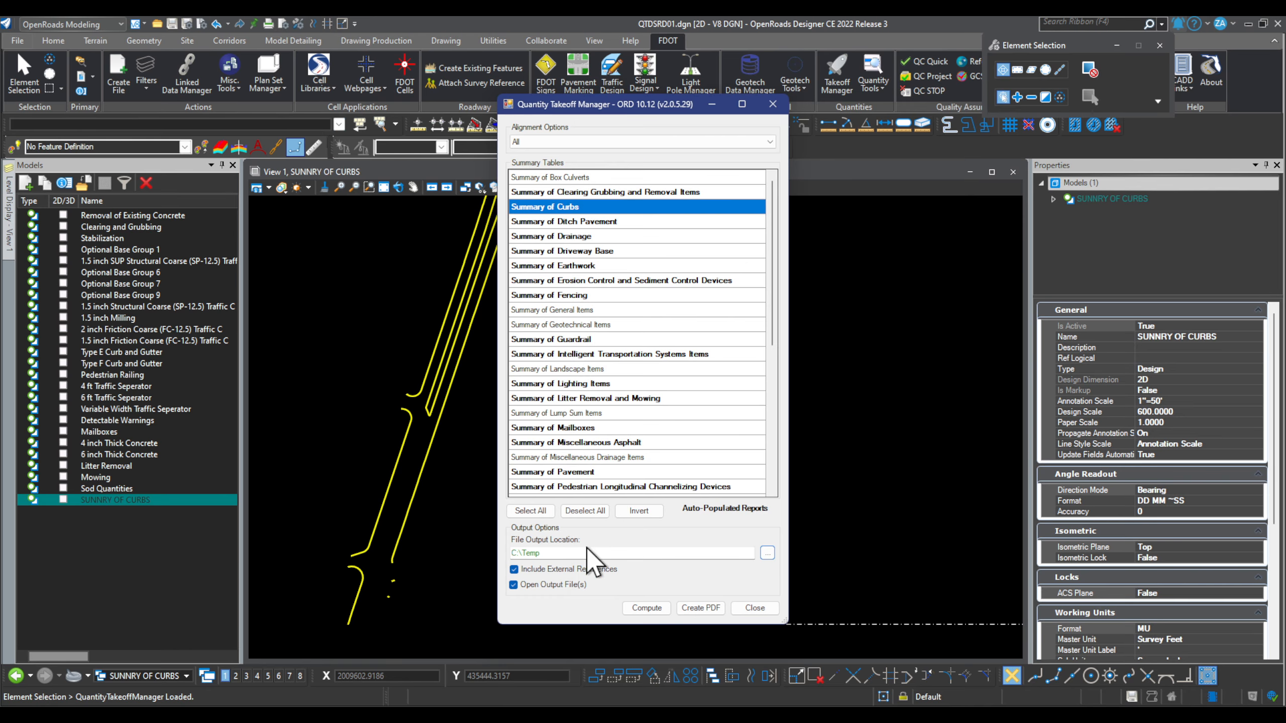
left_click(647, 608)
left_click(685, 428)
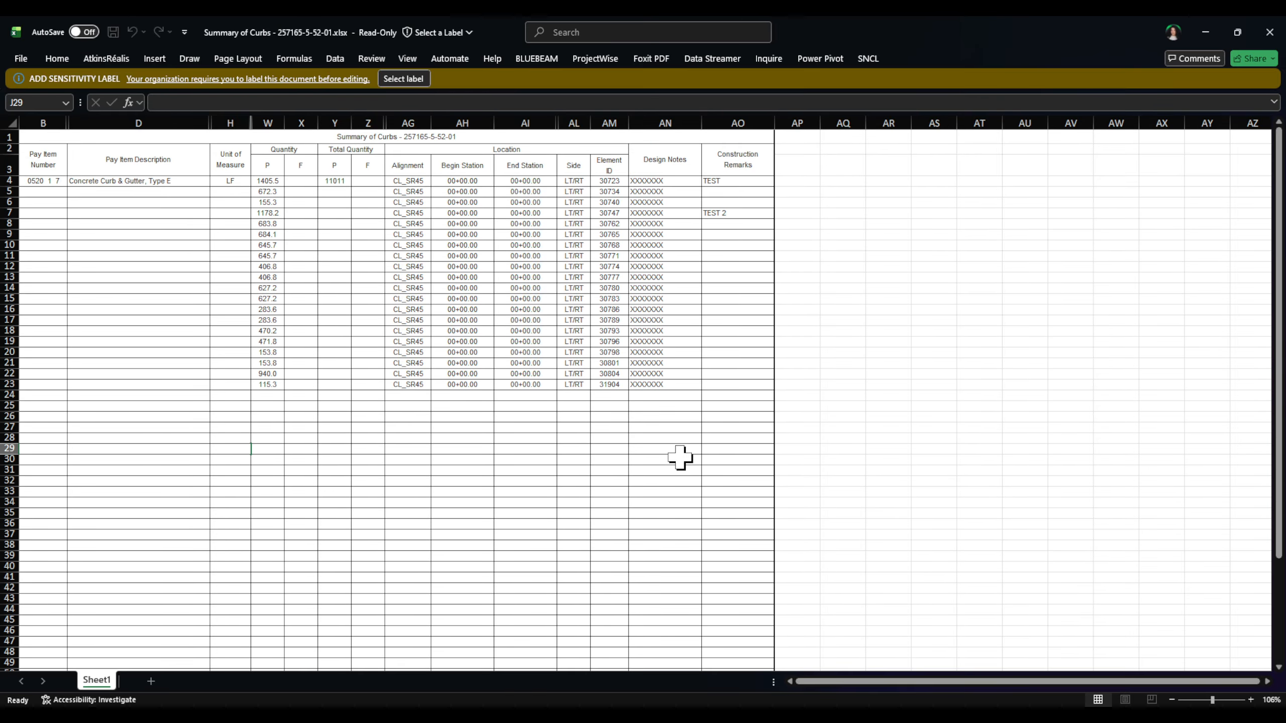
Step: Restore the workbook window and apply the Baseline sensitivity label to it
left_click_drag(1033, 40, 883, 187)
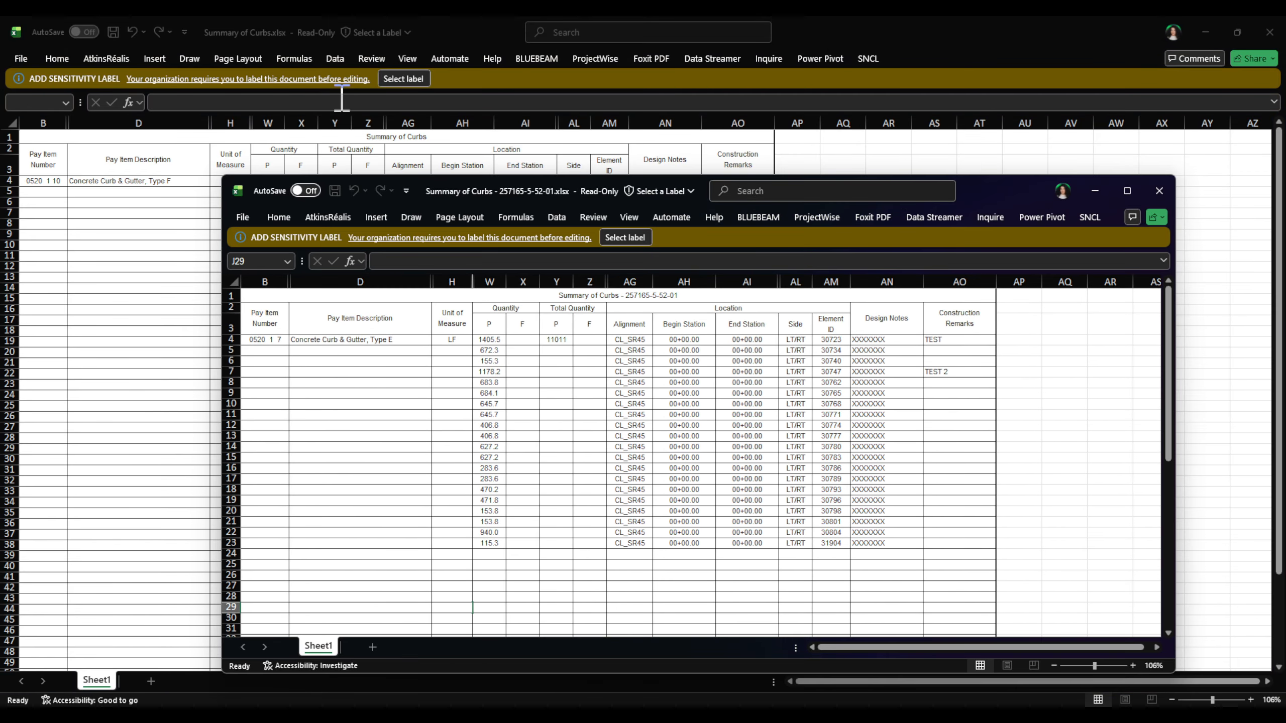
left_click(633, 238)
left_click(612, 444)
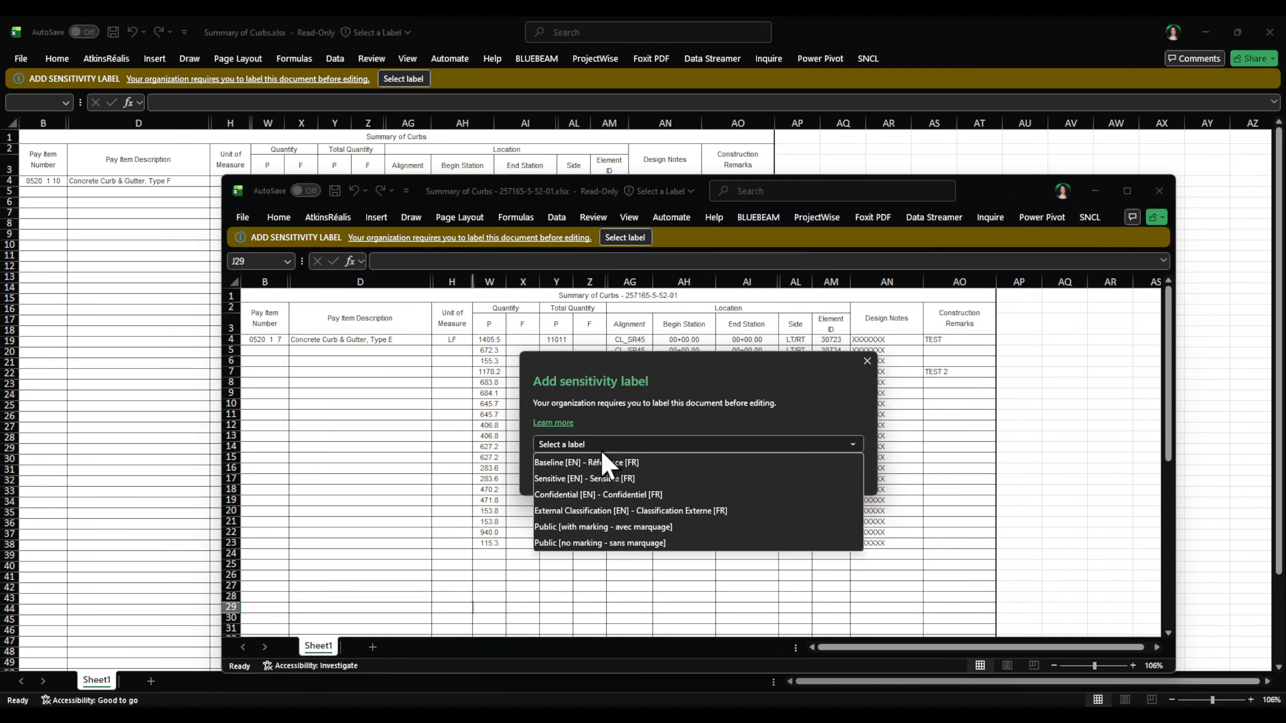
left_click(594, 462)
left_click(788, 474)
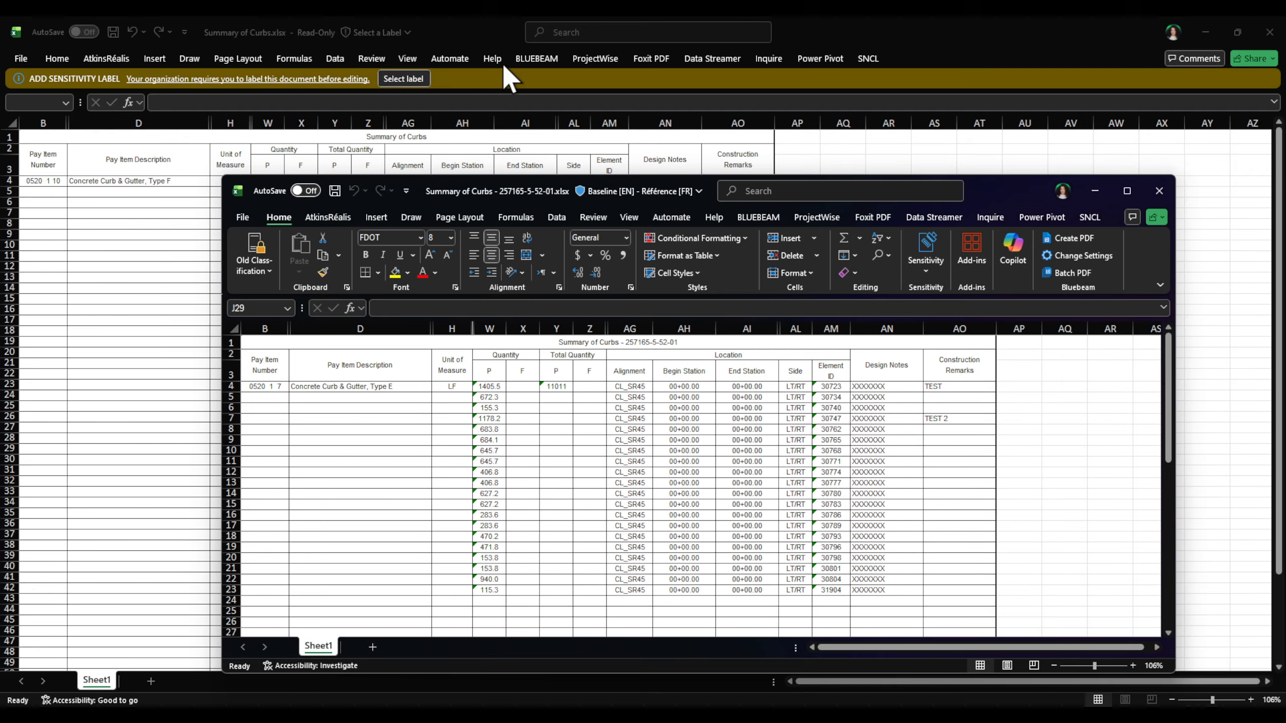
Step: Apply the Baseline sensitivity label to Summary of Curbs.xlsx as well
left_click(501, 60)
left_click(404, 79)
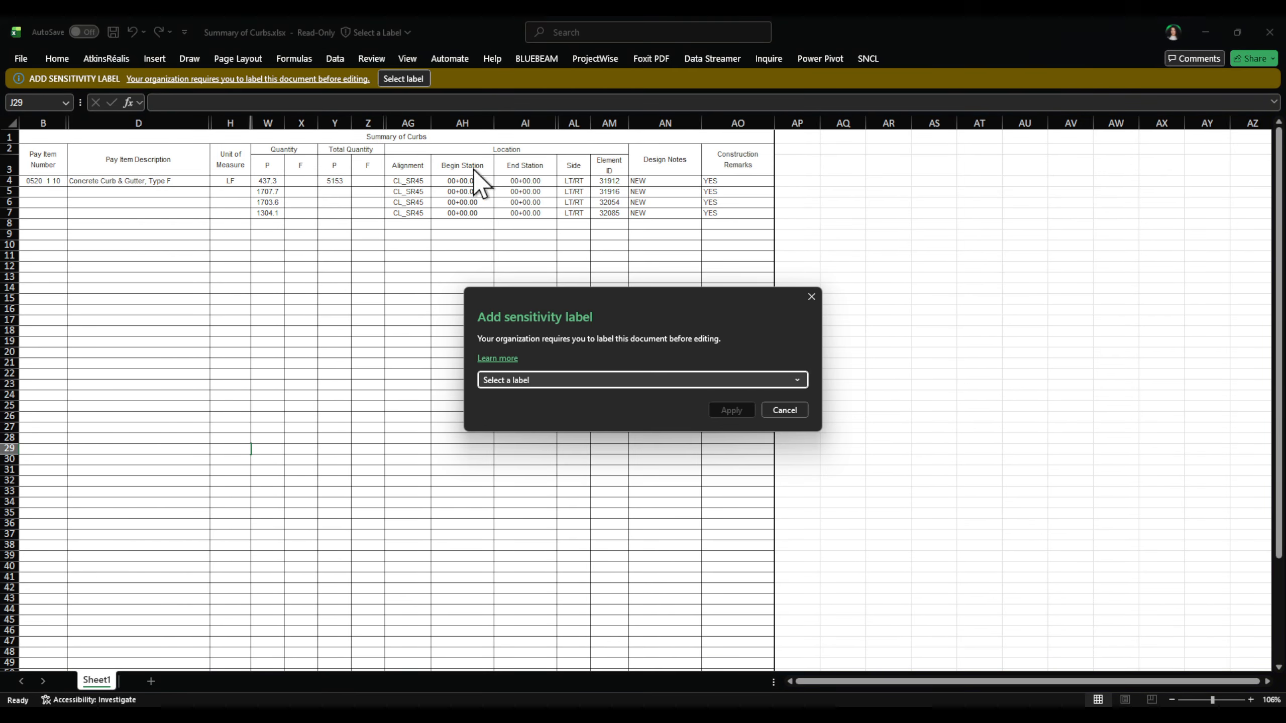
left_click(550, 378)
left_click(552, 394)
left_click(731, 410)
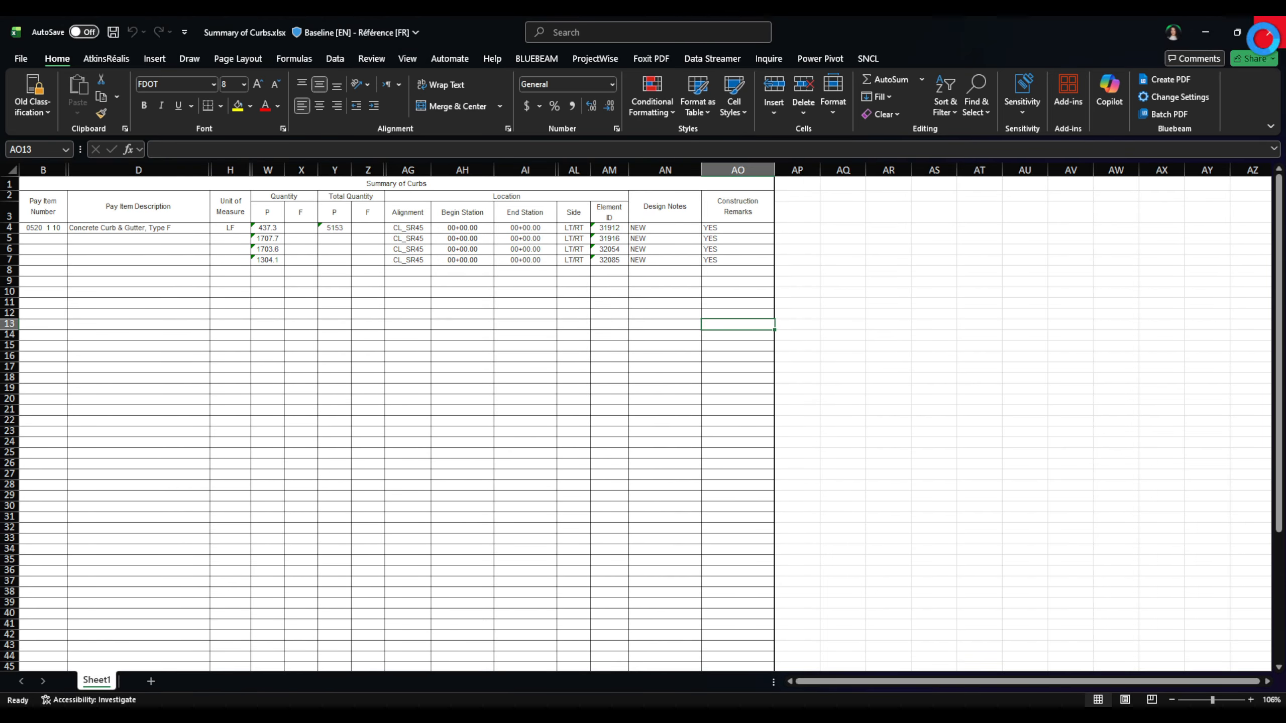
Step: Close both curb summary workbooks without saving
left_click(1269, 32)
left_click(694, 602)
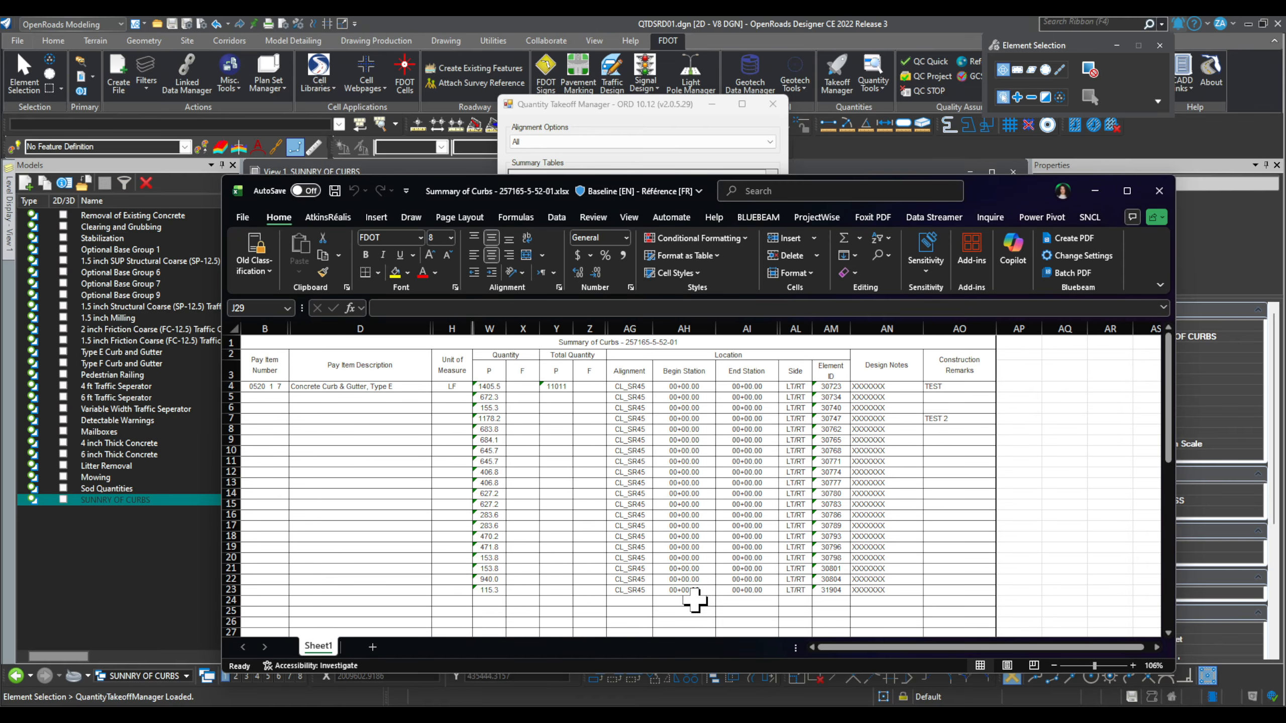
left_click(1158, 189)
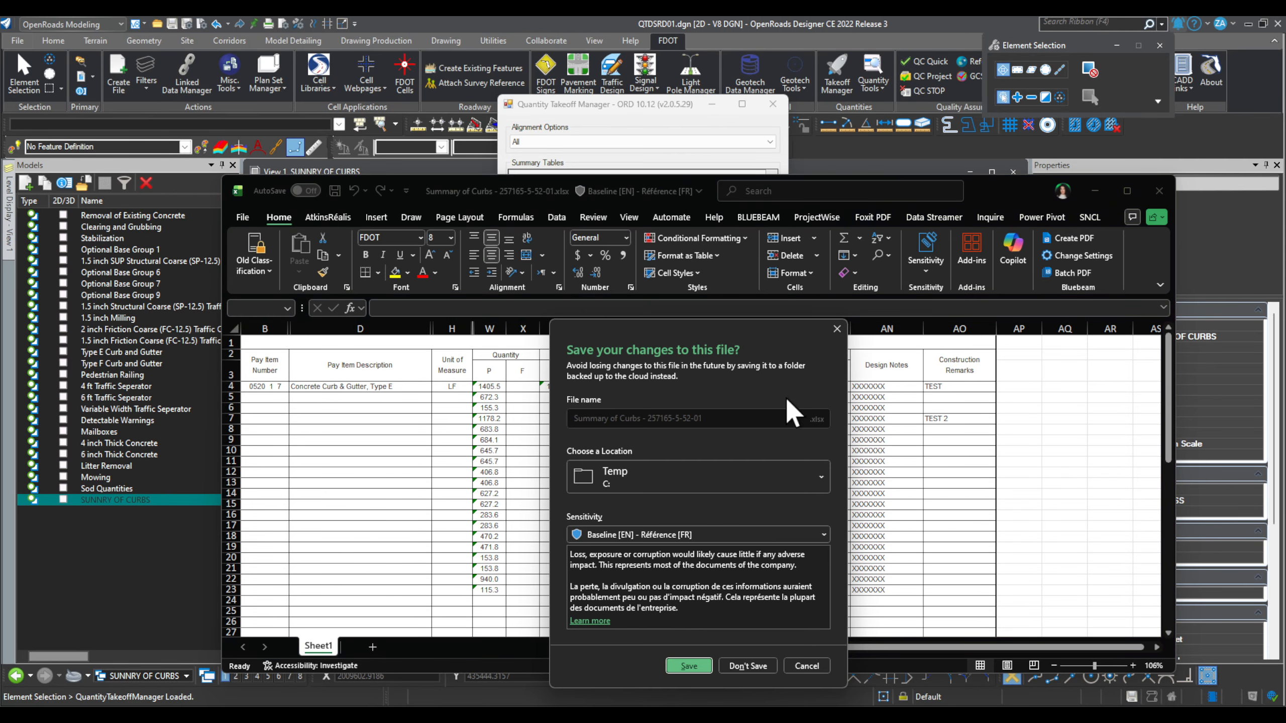
left_click(740, 663)
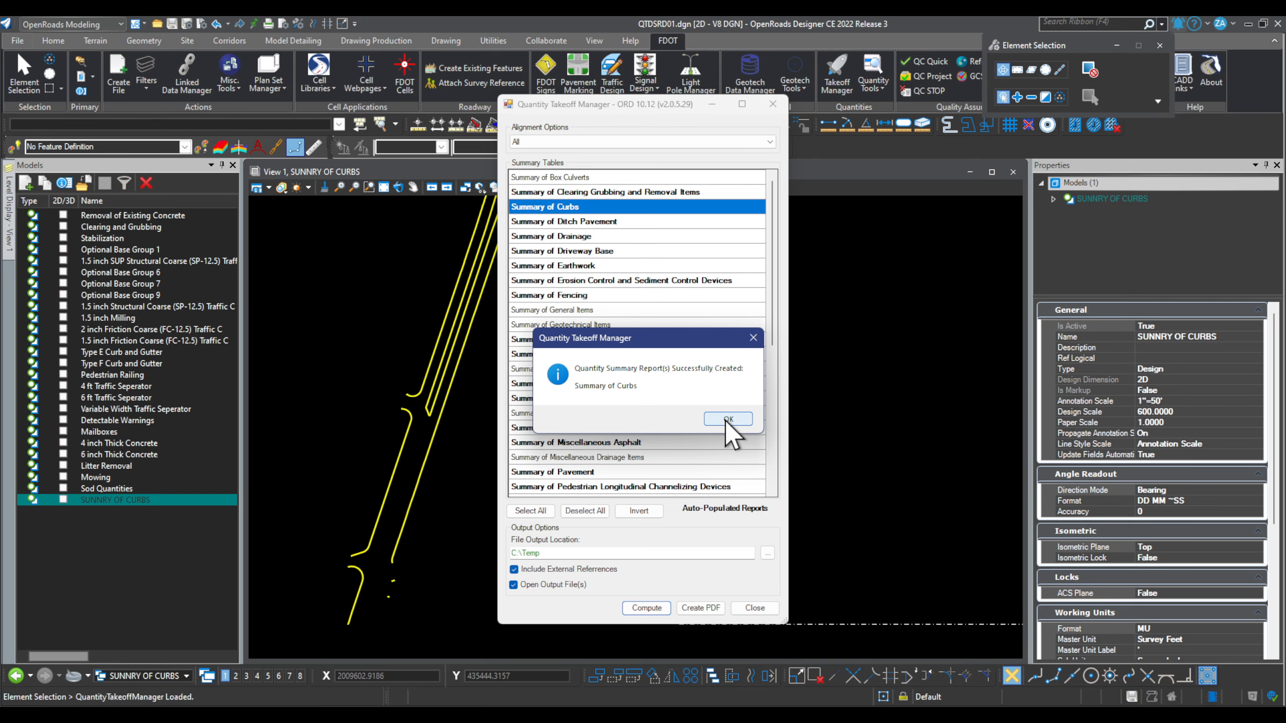
Step: Recompute the Summary of Curbs report and arrange both workbooks side by side
left_click(728, 419)
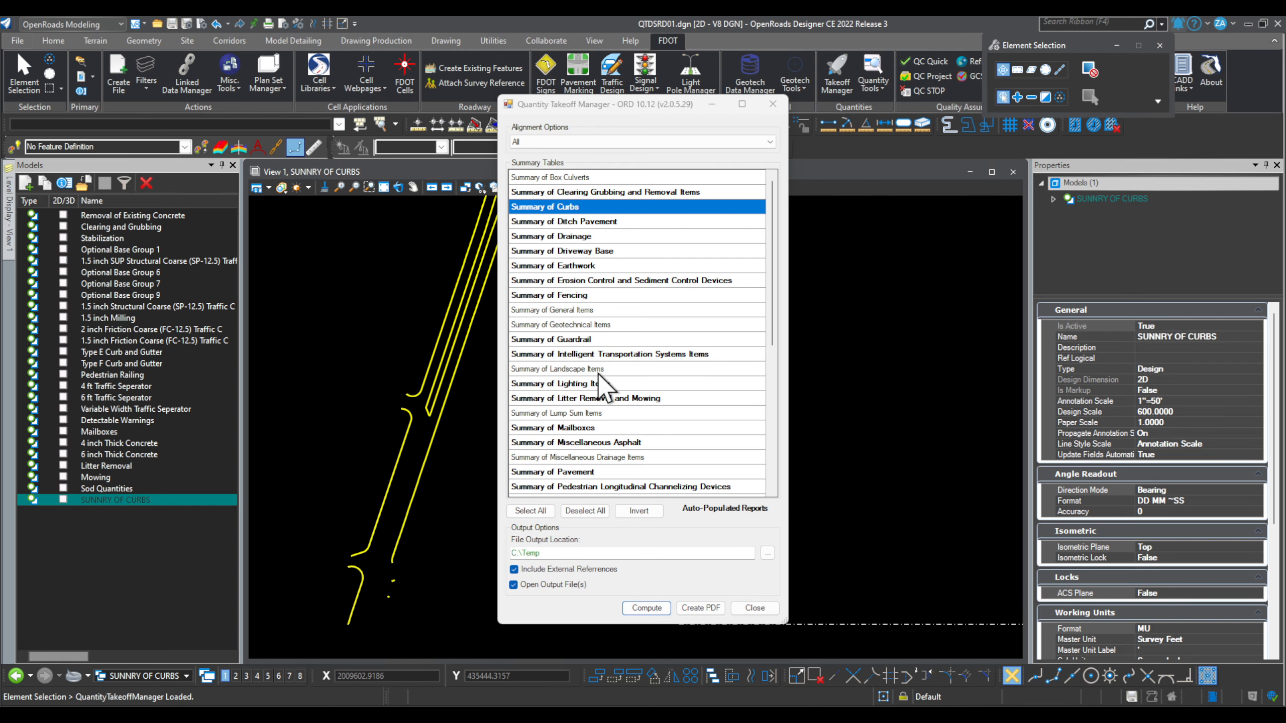
left_click(647, 608)
left_click(686, 428)
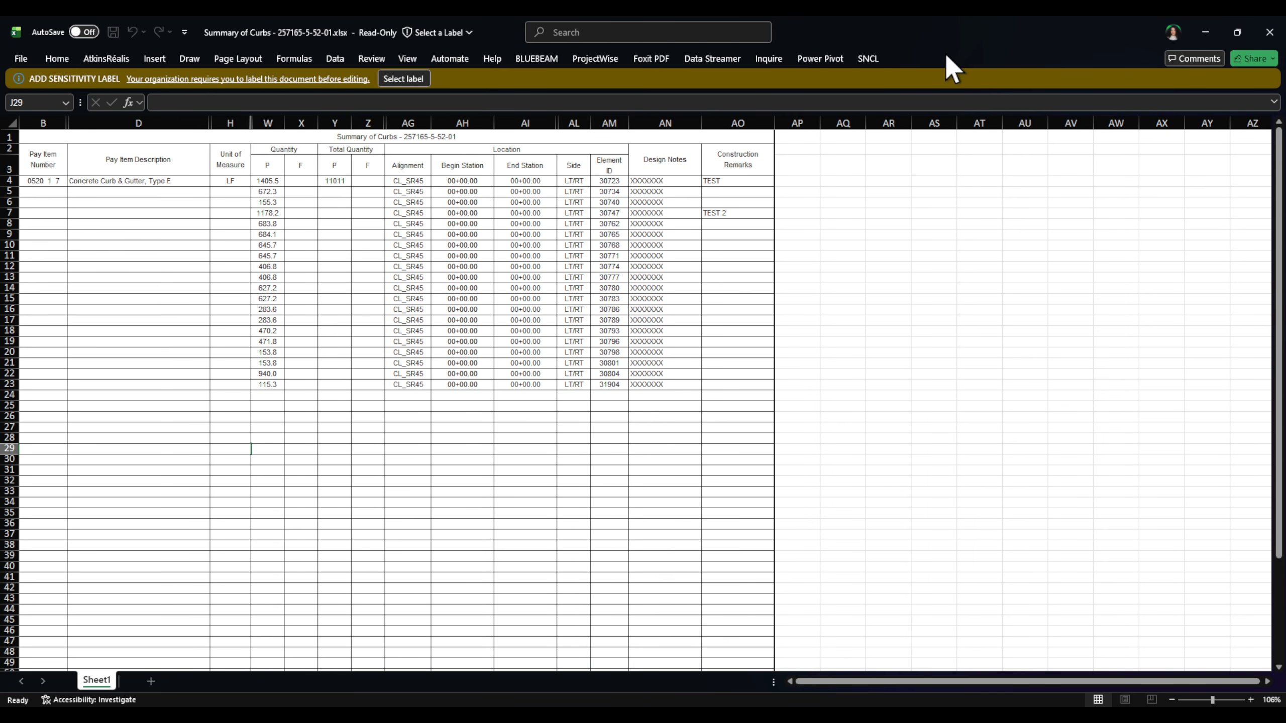
left_click_drag(946, 57, 838, 228)
left_click_drag(1013, 30, 887, 330)
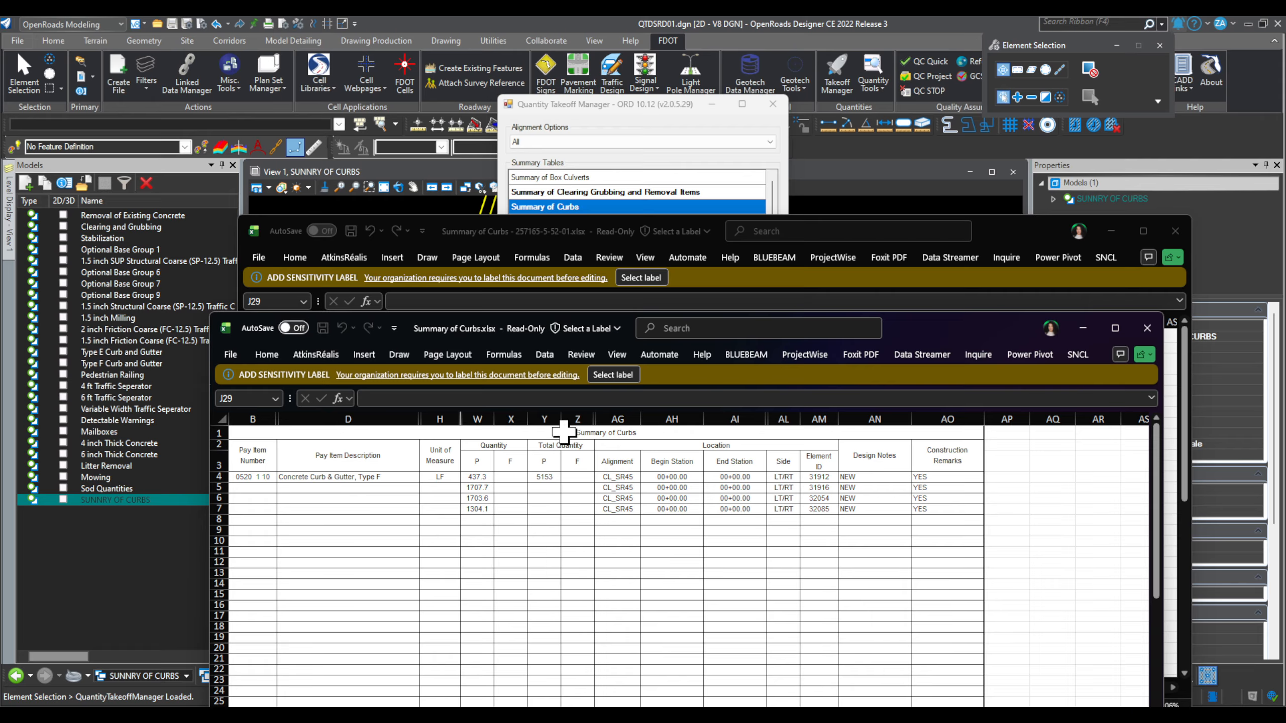
Step: Close both workbooks without saving, dismiss the message, and close Quantity Takeoff Manager
left_click(1147, 335)
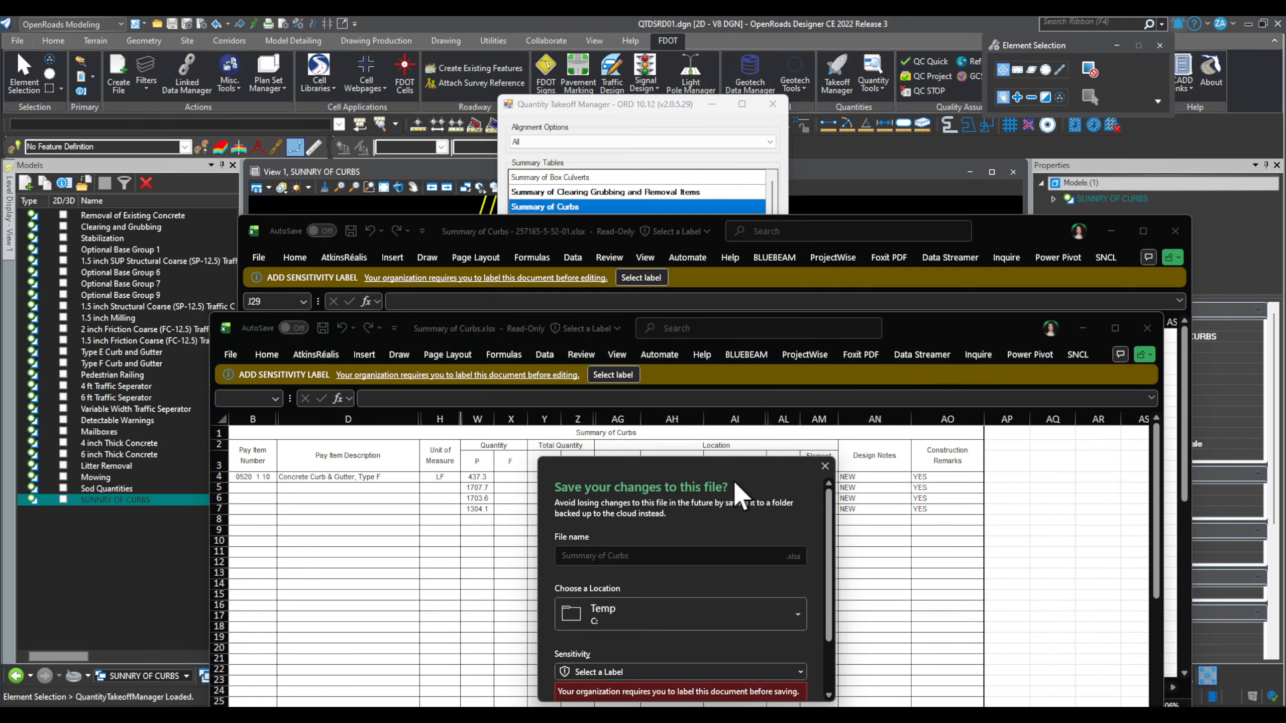
left_click_drag(753, 465, 756, 135)
scroll(777, 304, "down", 3)
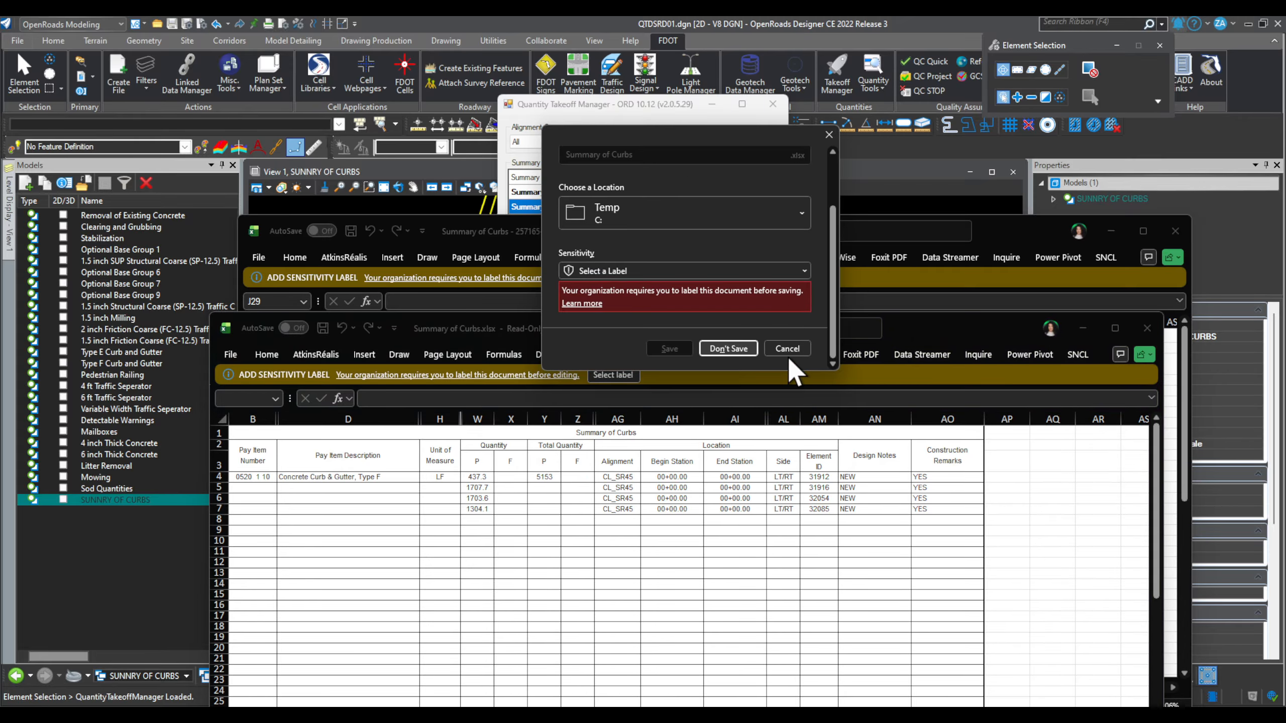
left_click(787, 349)
left_click(1174, 231)
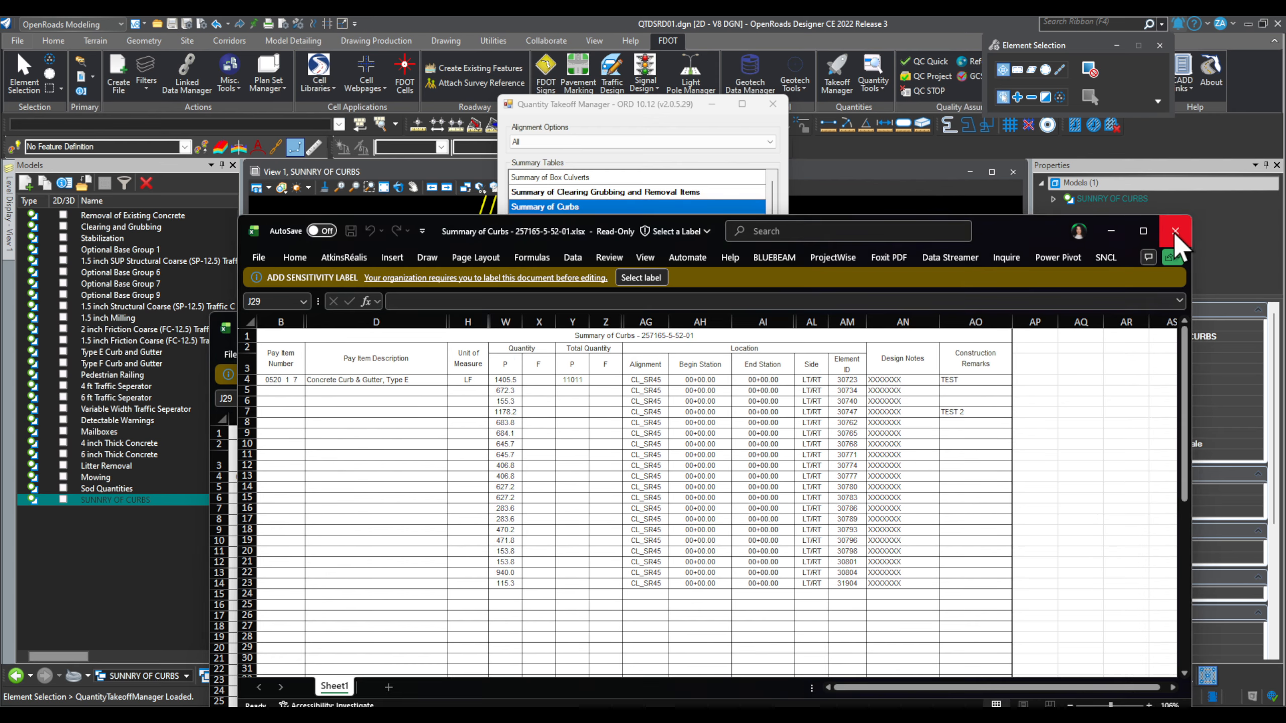
left_click(748, 651)
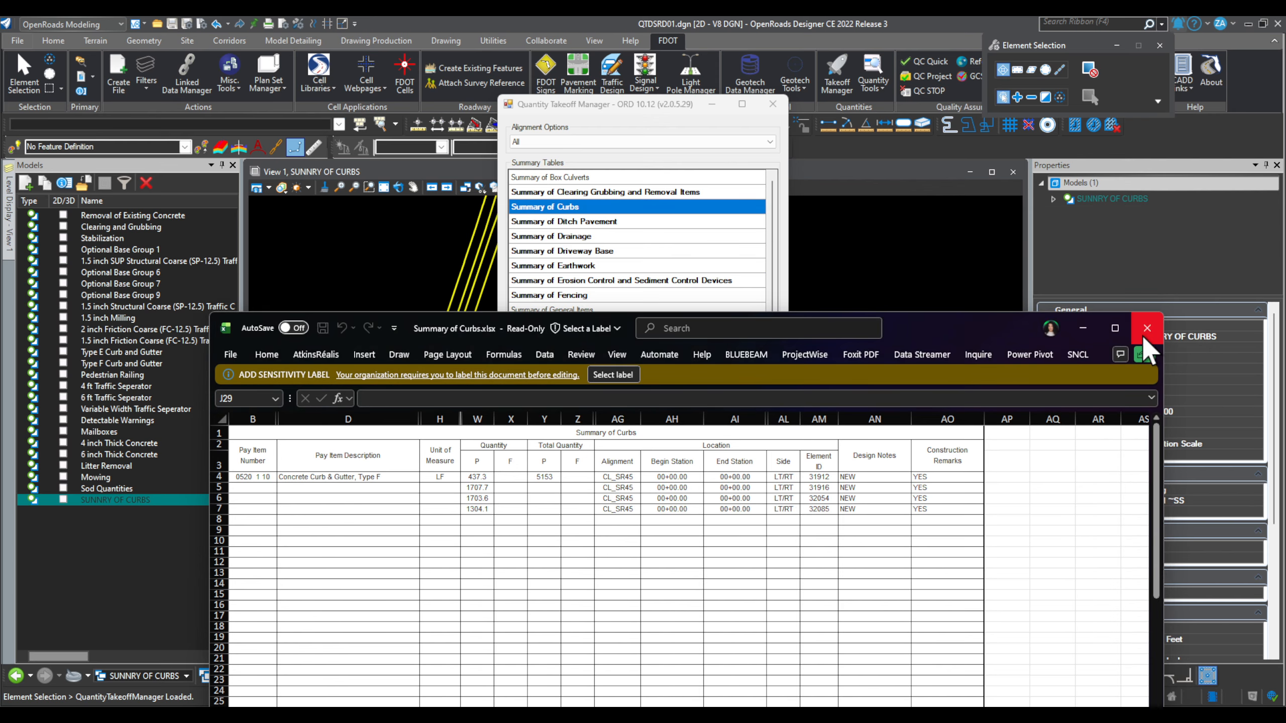
left_click(1146, 333)
scroll(725, 534, "down", 3)
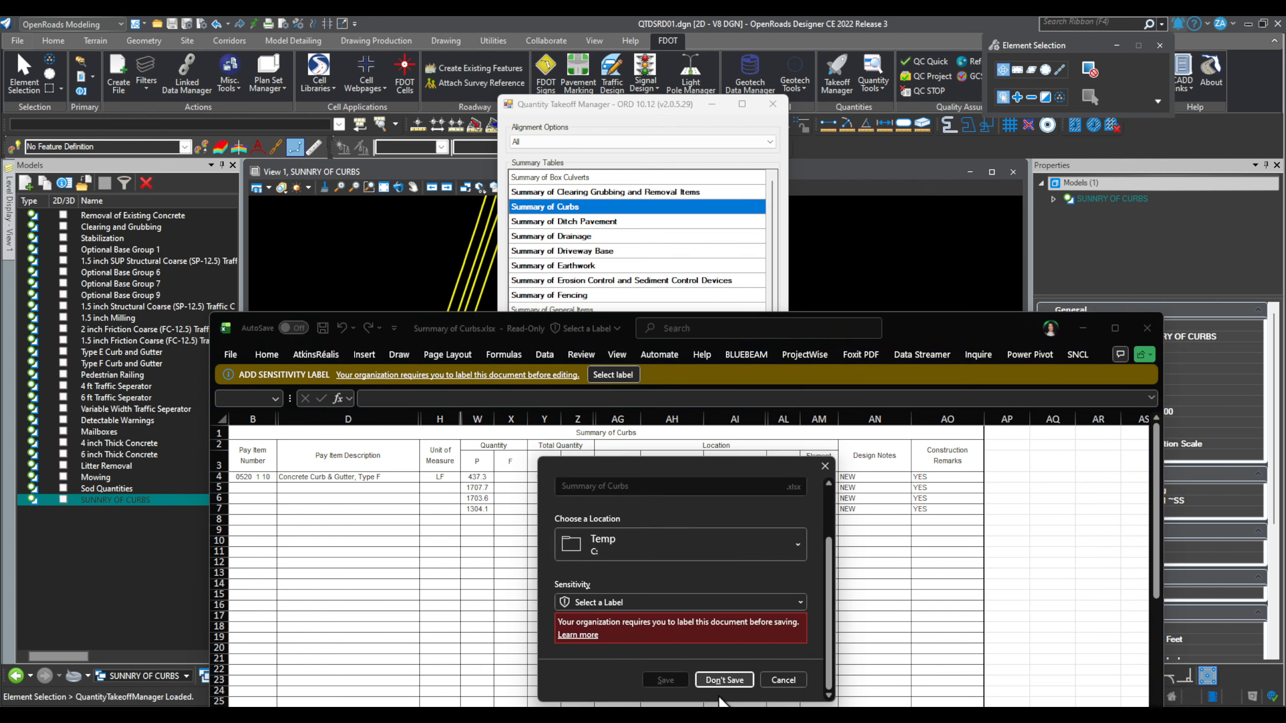
left_click(724, 679)
left_click(727, 419)
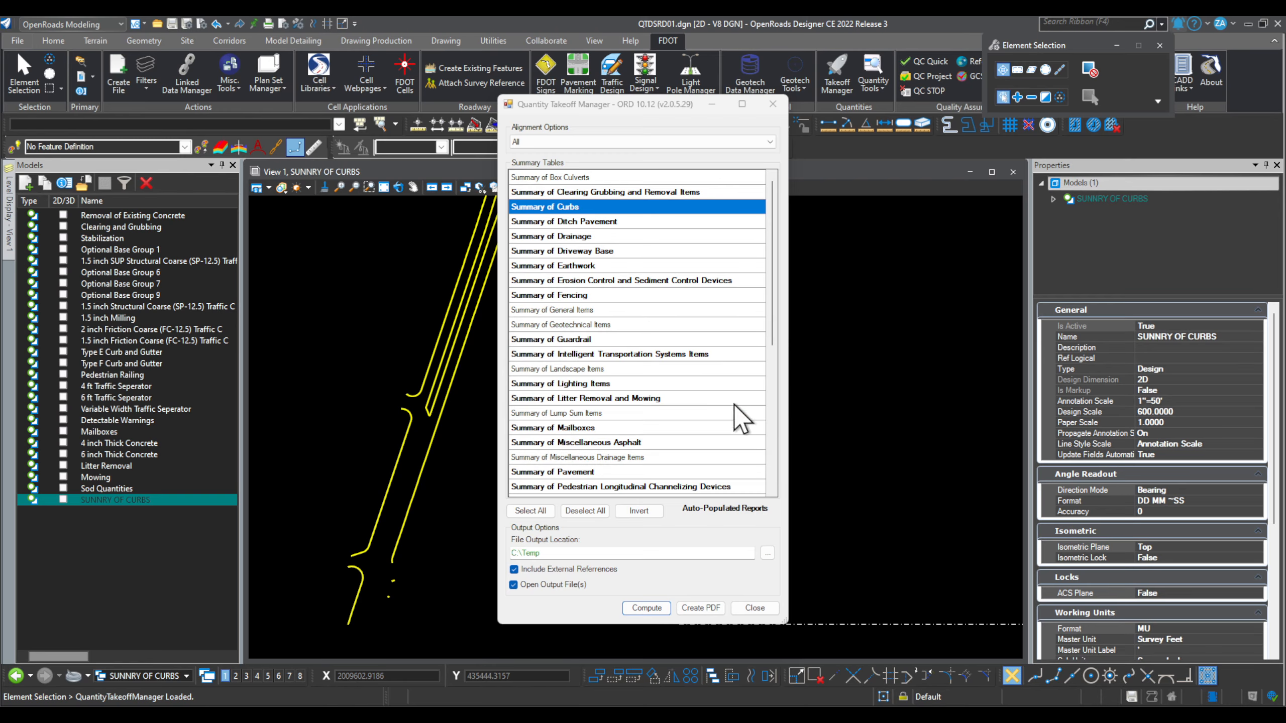
left_click(772, 104)
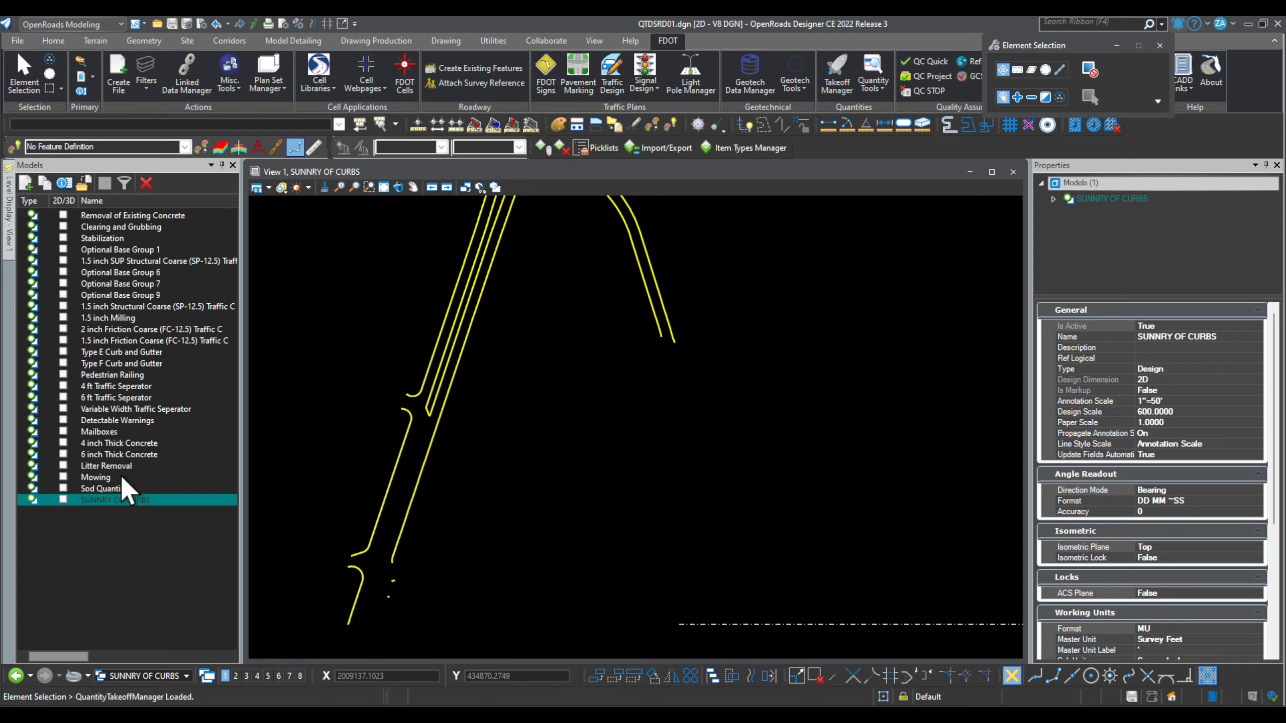
Step: Make Type F Curb and Gutter the active model and detach CurbAndGutter items from all its curbs
double_click(120, 360)
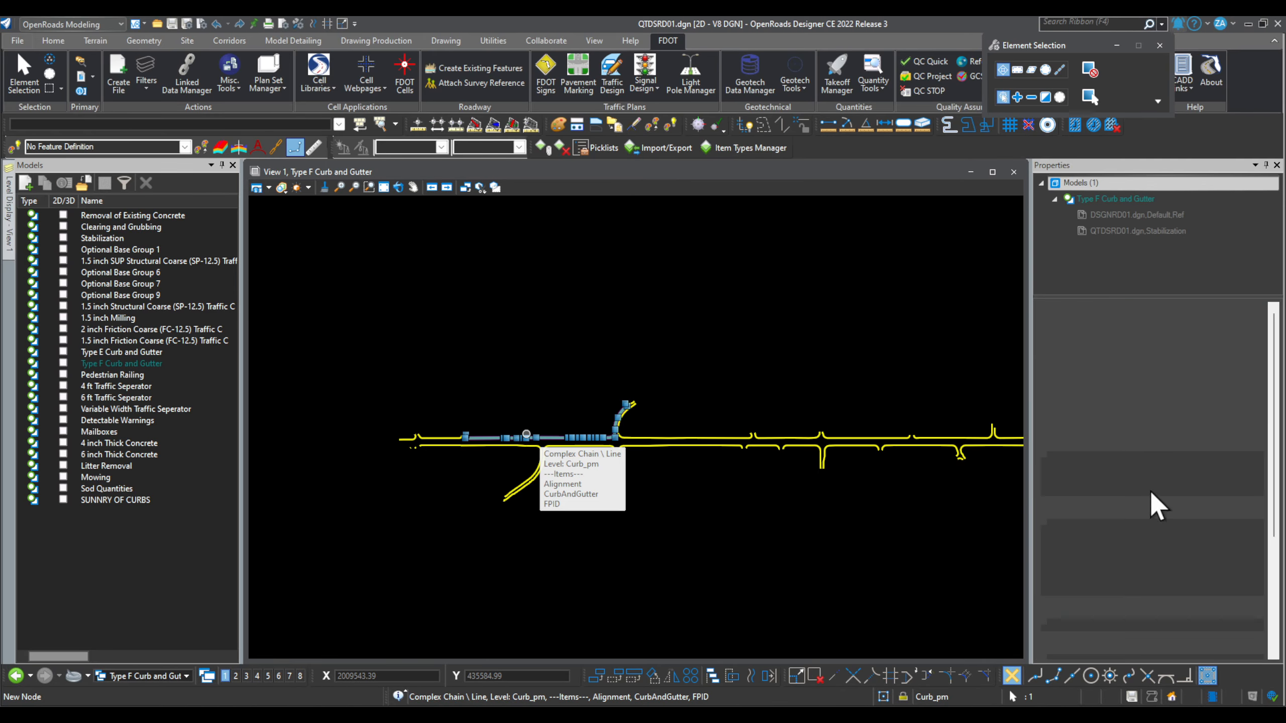
scroll(1151, 490, "down", 5)
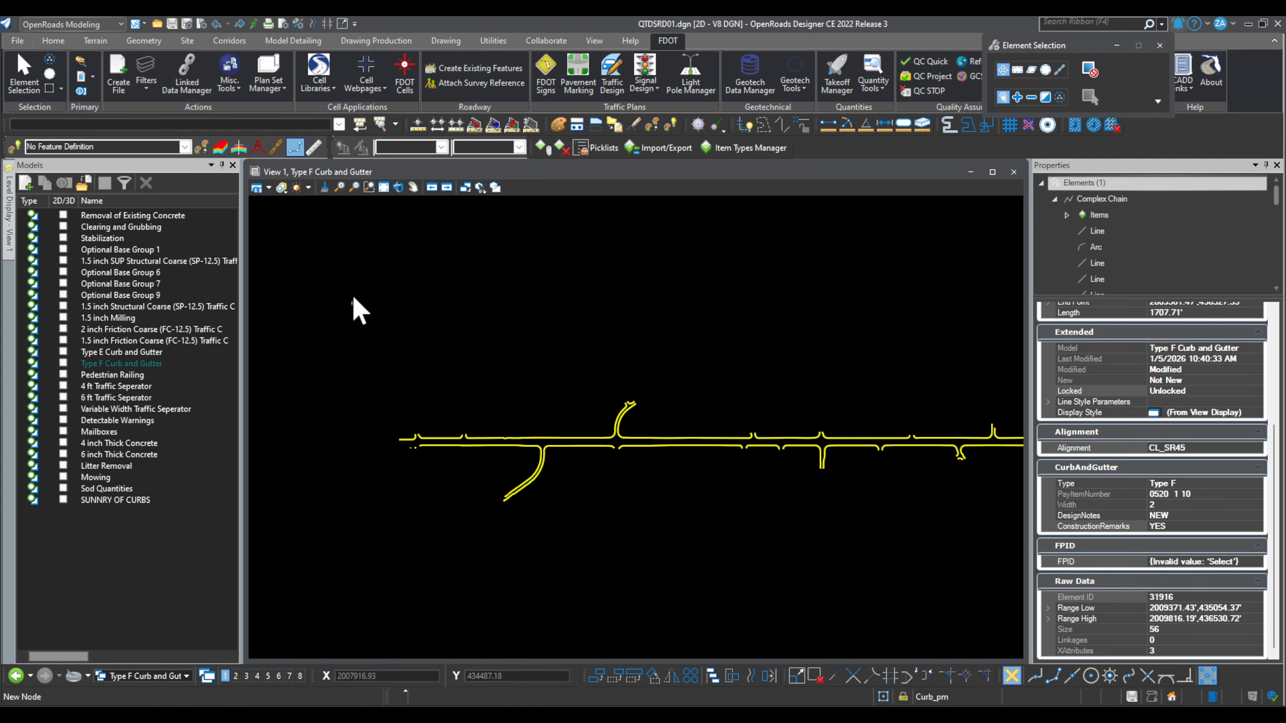
left_click_drag(325, 257, 995, 627)
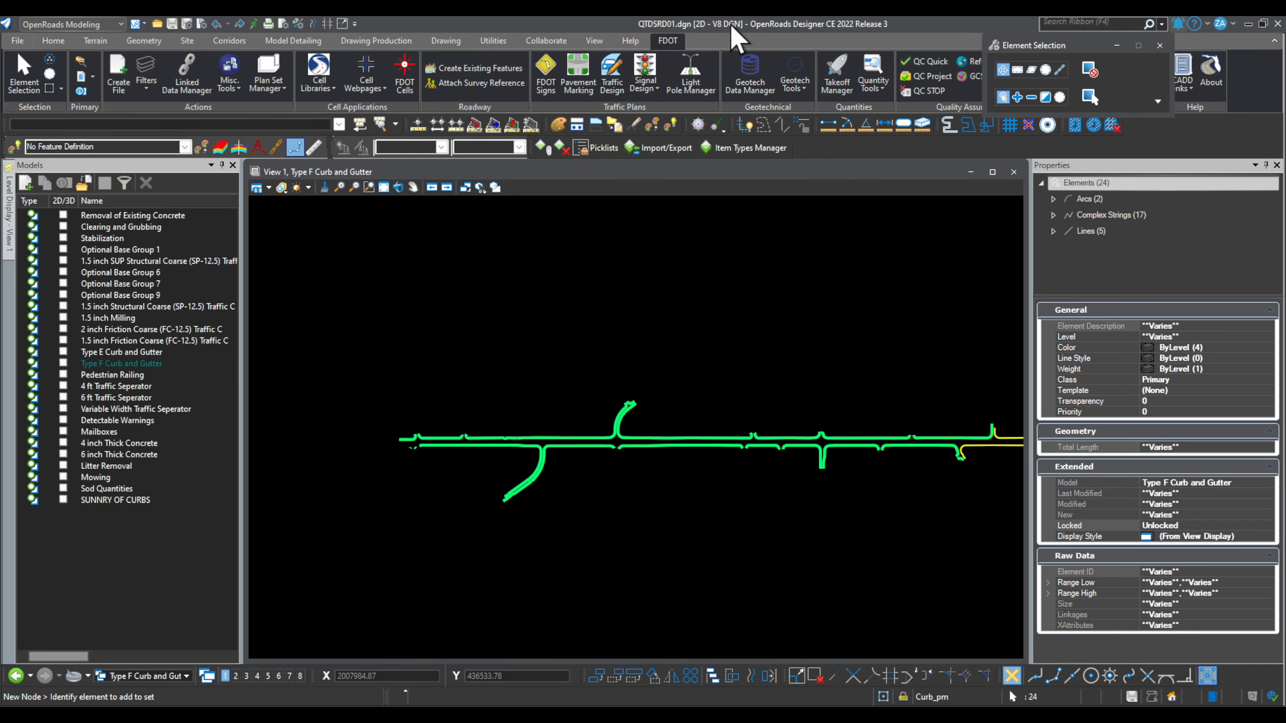
left_click(562, 147)
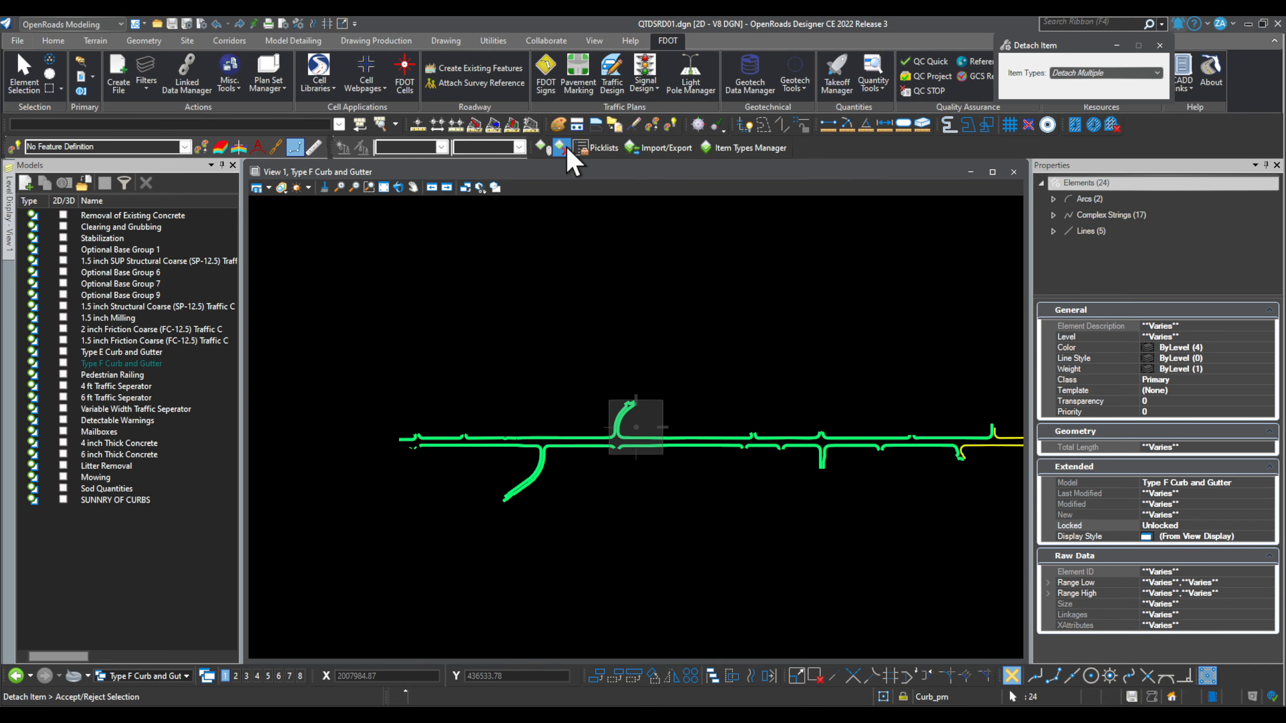
left_click_drag(1059, 46, 769, 205)
left_click(820, 232)
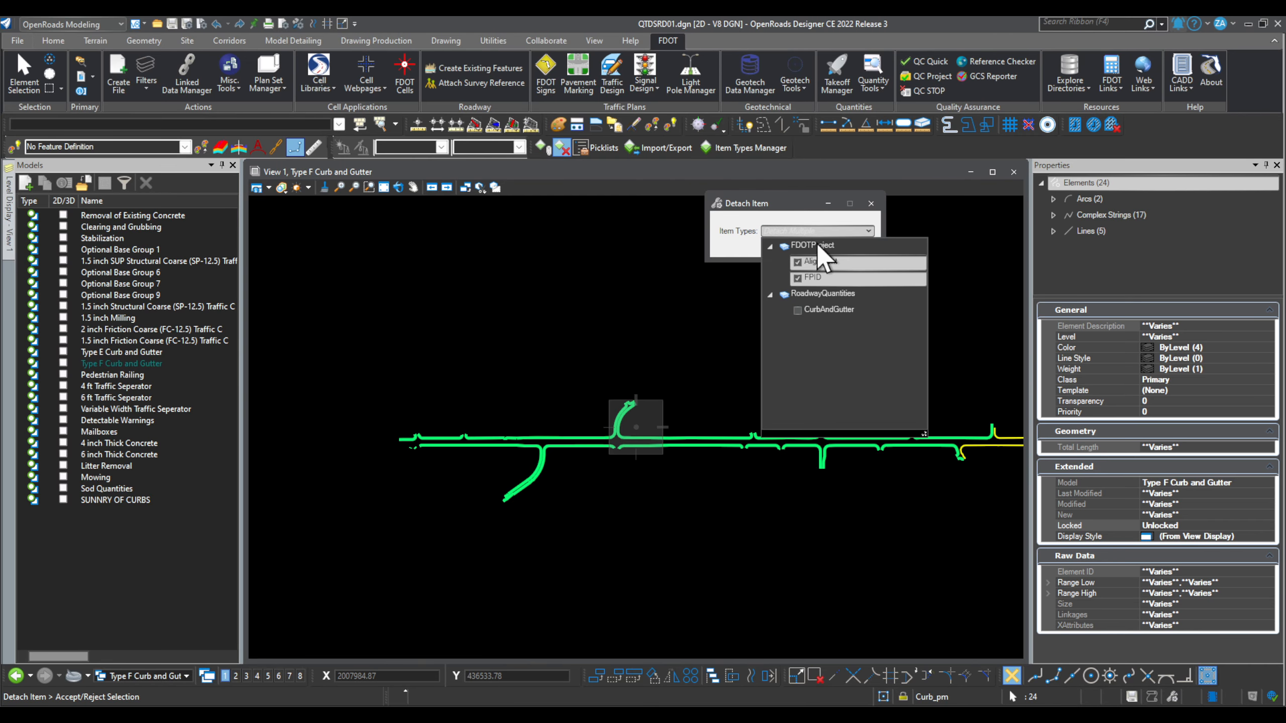
left_click(799, 310)
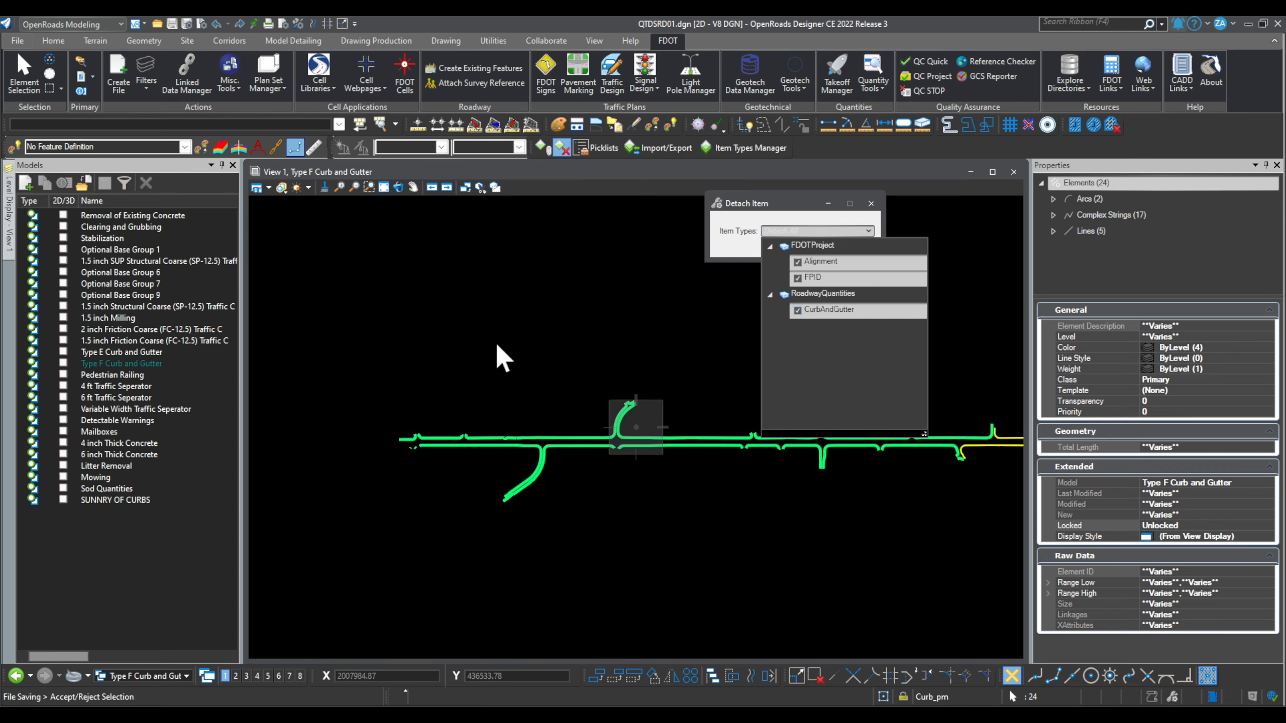
left_click(508, 353)
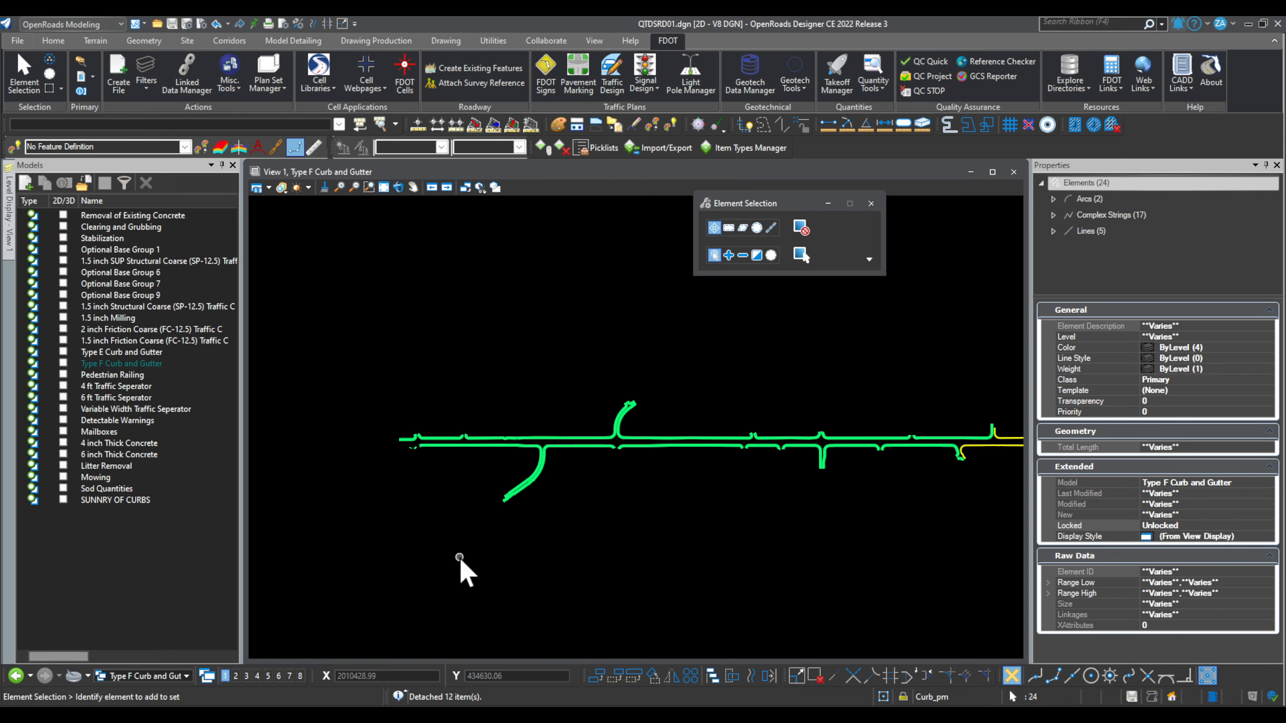
Step: Select five curb chains to receive new CurbAndGutter items
left_click(490, 445)
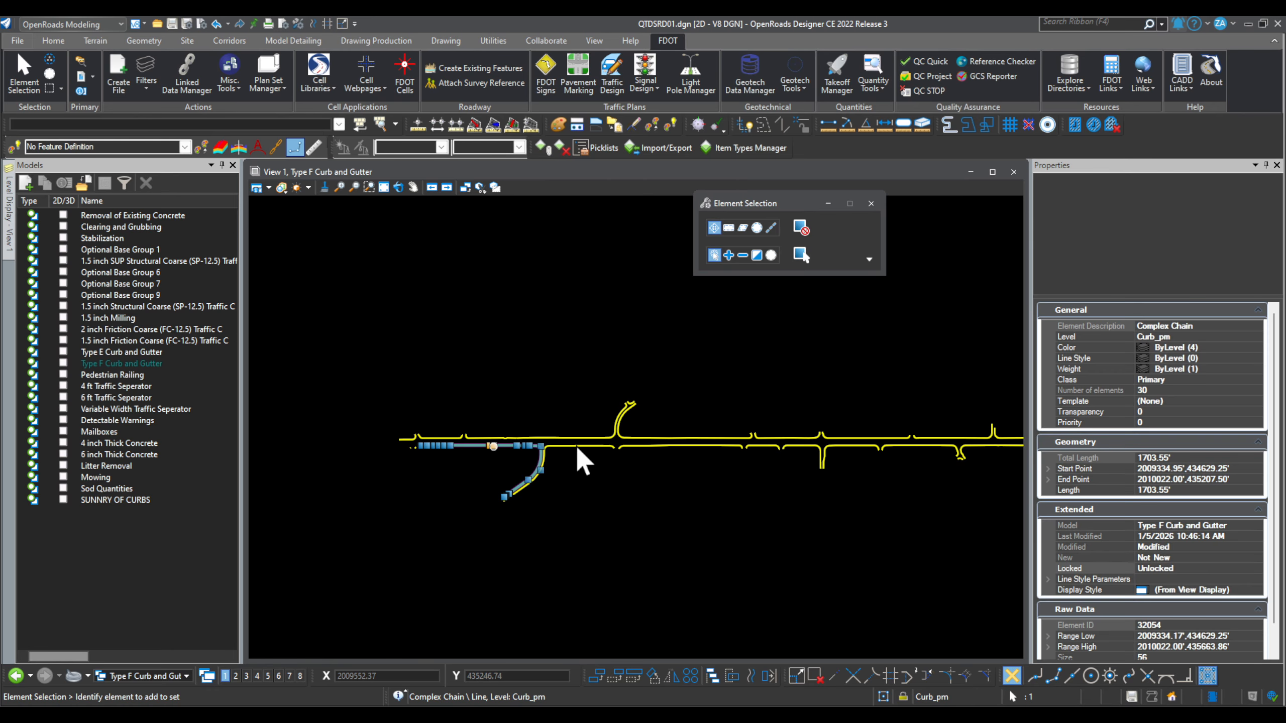
left_click(621, 447)
left_click(630, 436)
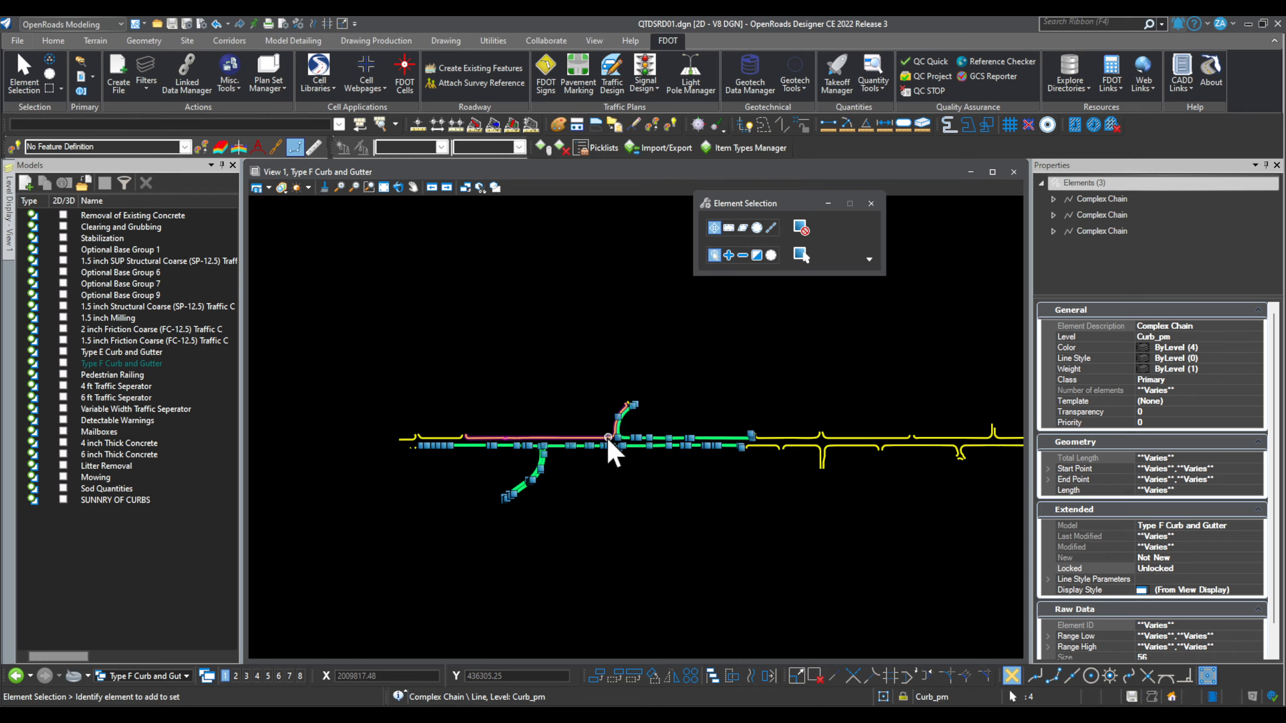
left_click(604, 436)
left_click(605, 436)
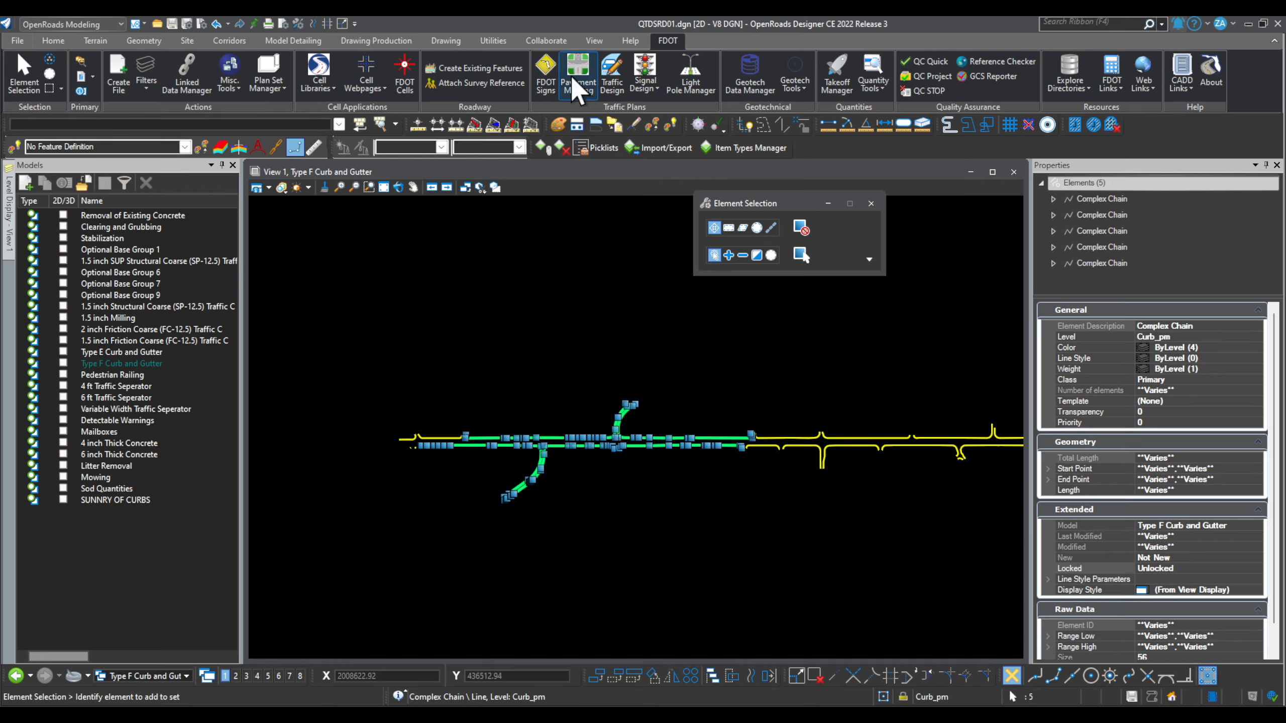
left_click(543, 147)
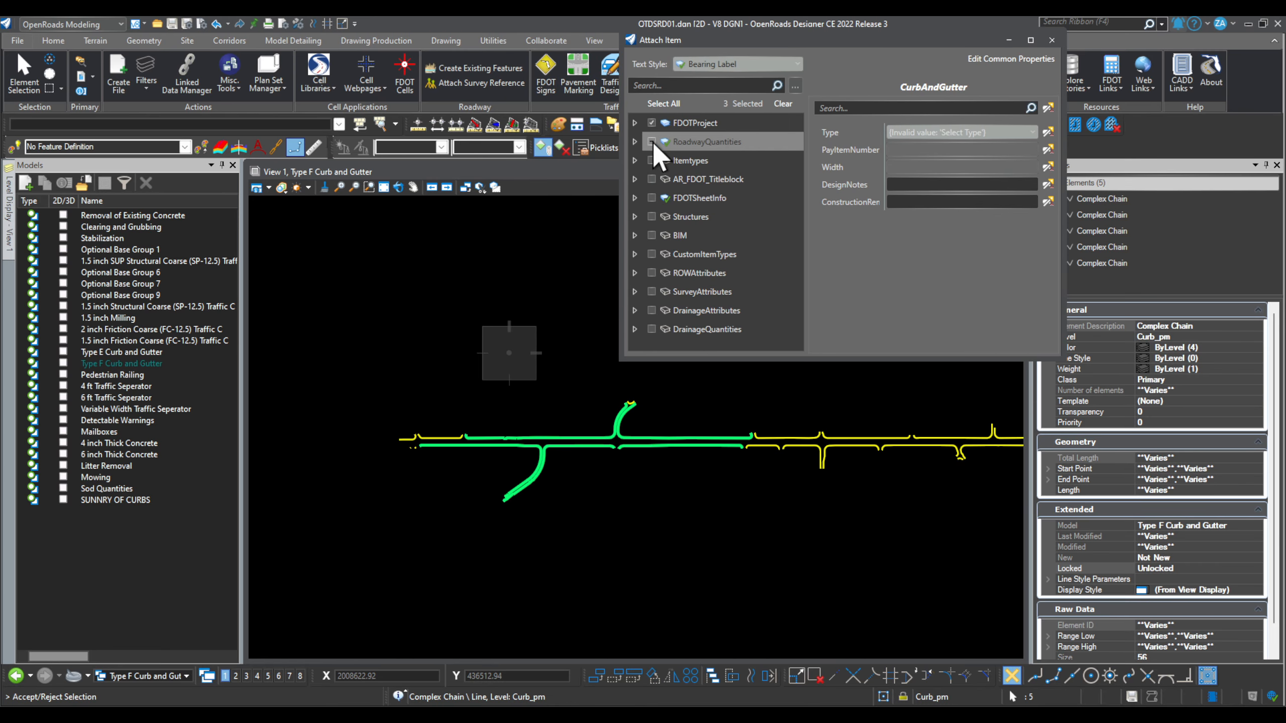
Step: Attach a RoadwayQuantities CurbAndGutter item to the chains with alignment CL_SR45
left_click(636, 142)
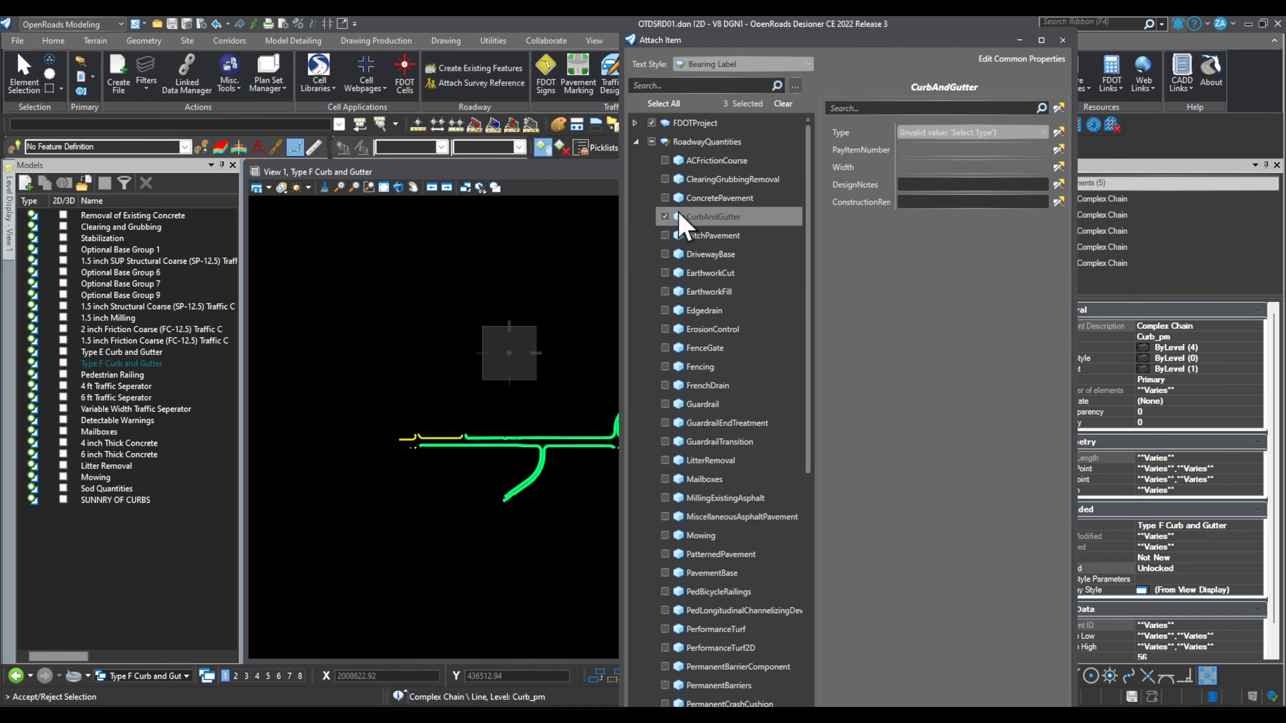
left_click(374, 346)
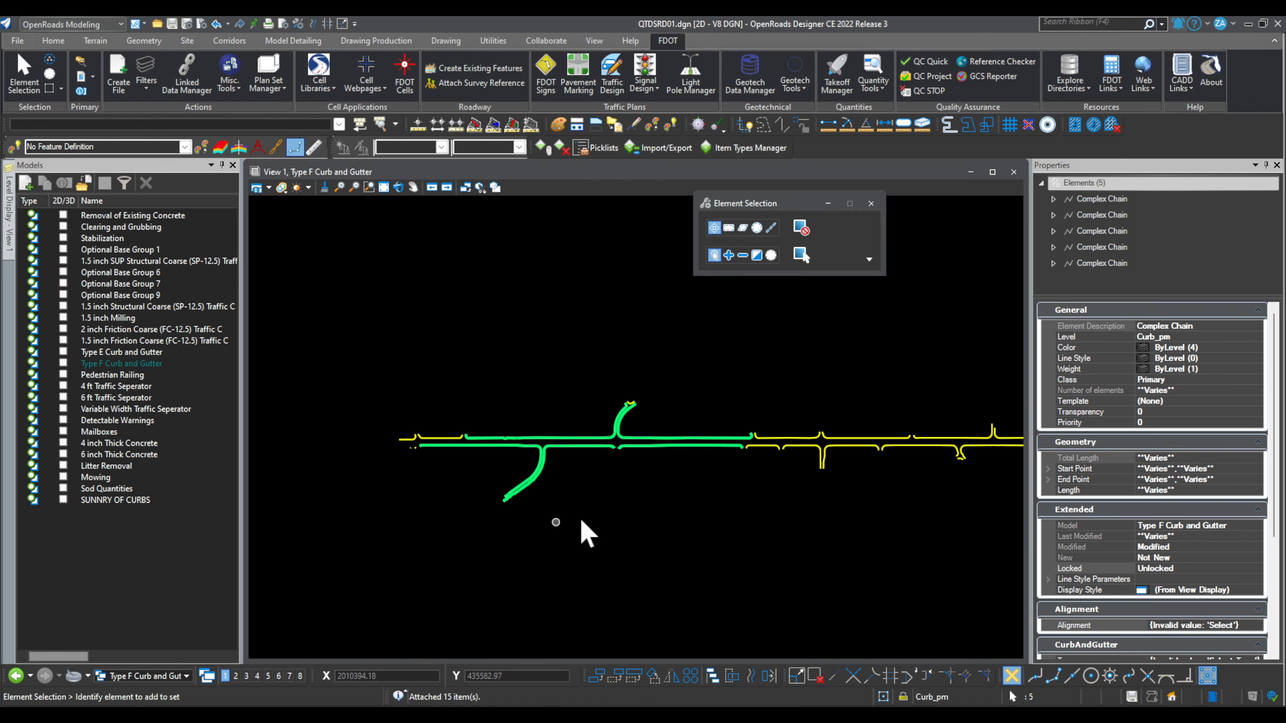
scroll(1137, 592, "down", 3)
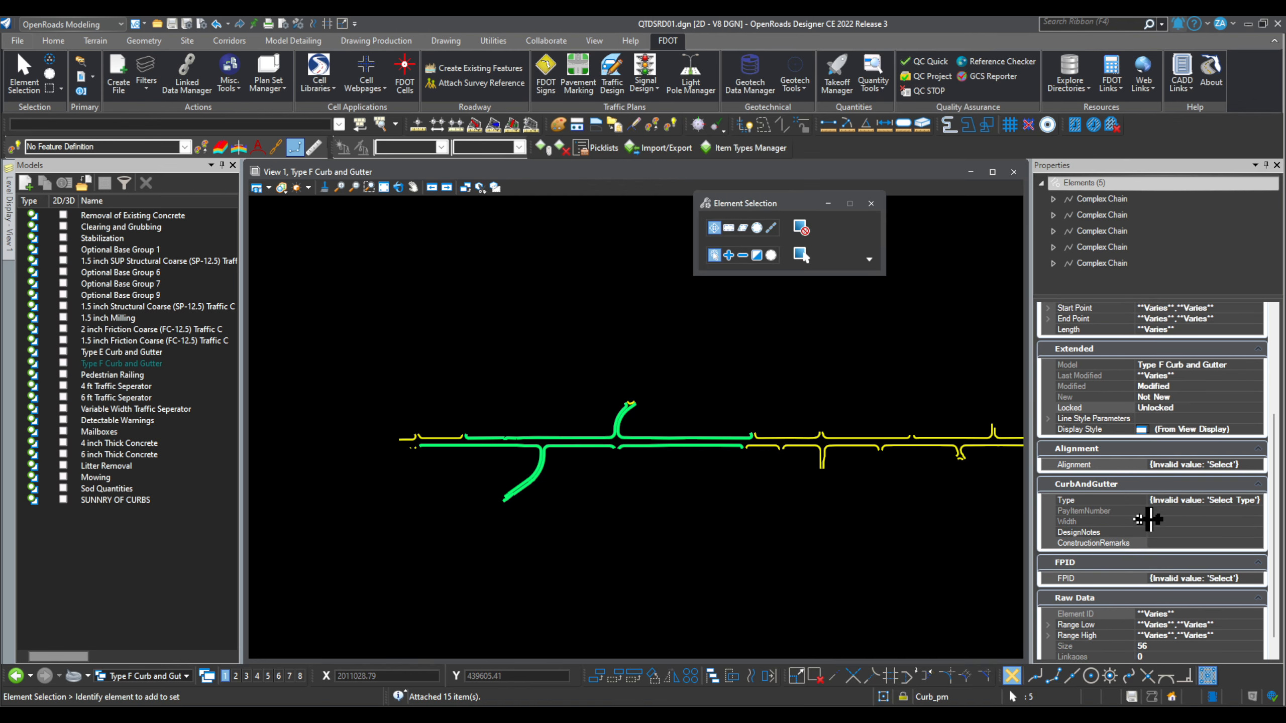
left_click(1239, 464)
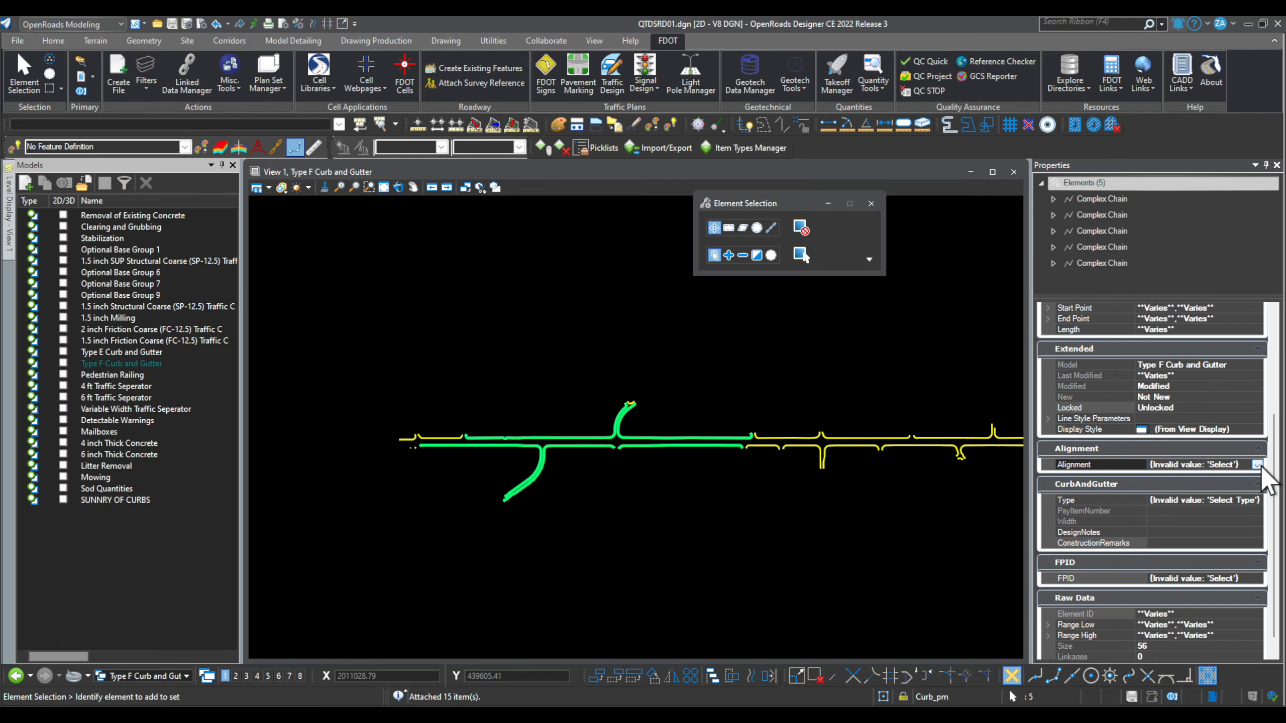
left_click(1257, 465)
left_click(1152, 513)
left_click(1249, 501)
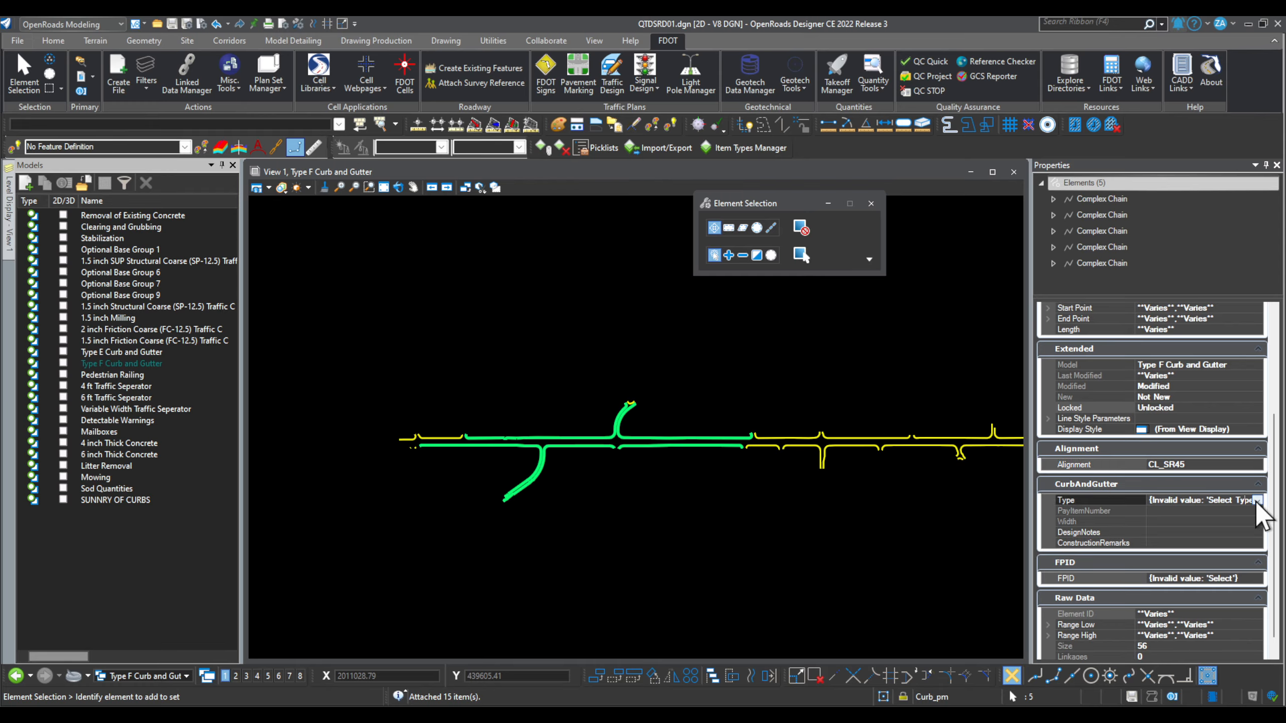
left_click(1257, 500)
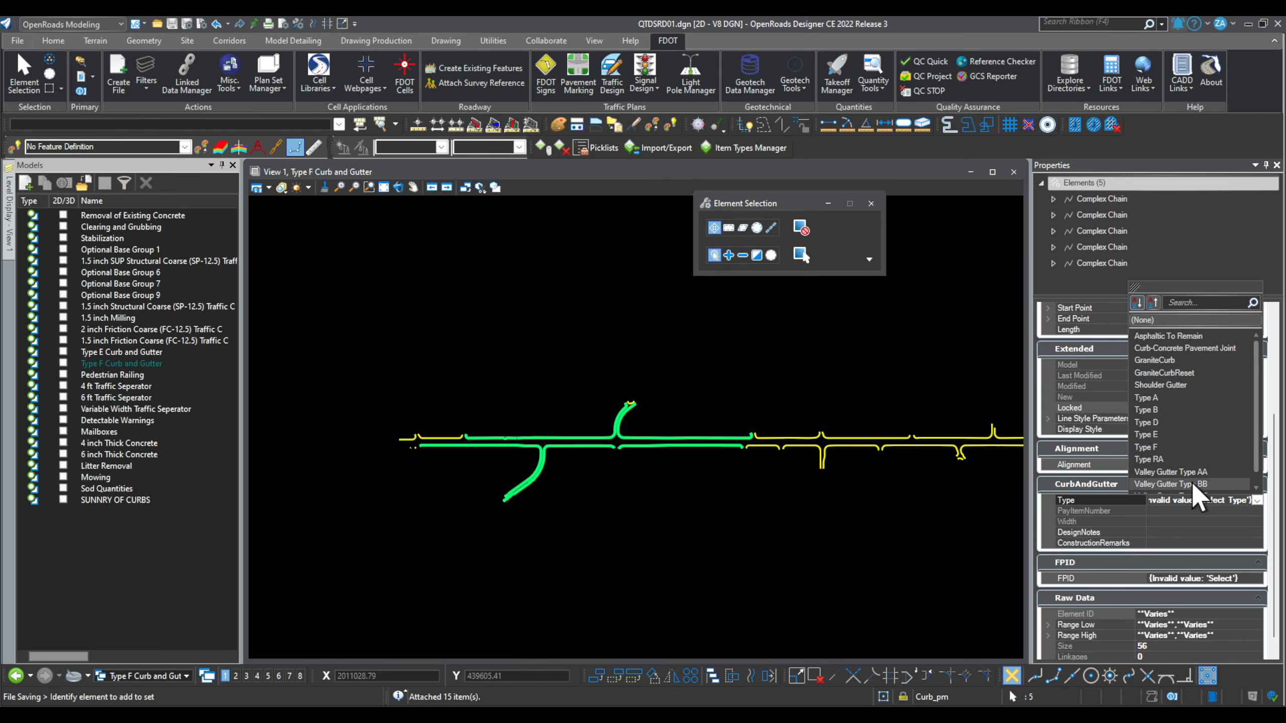
left_click(1169, 435)
left_click(1256, 500)
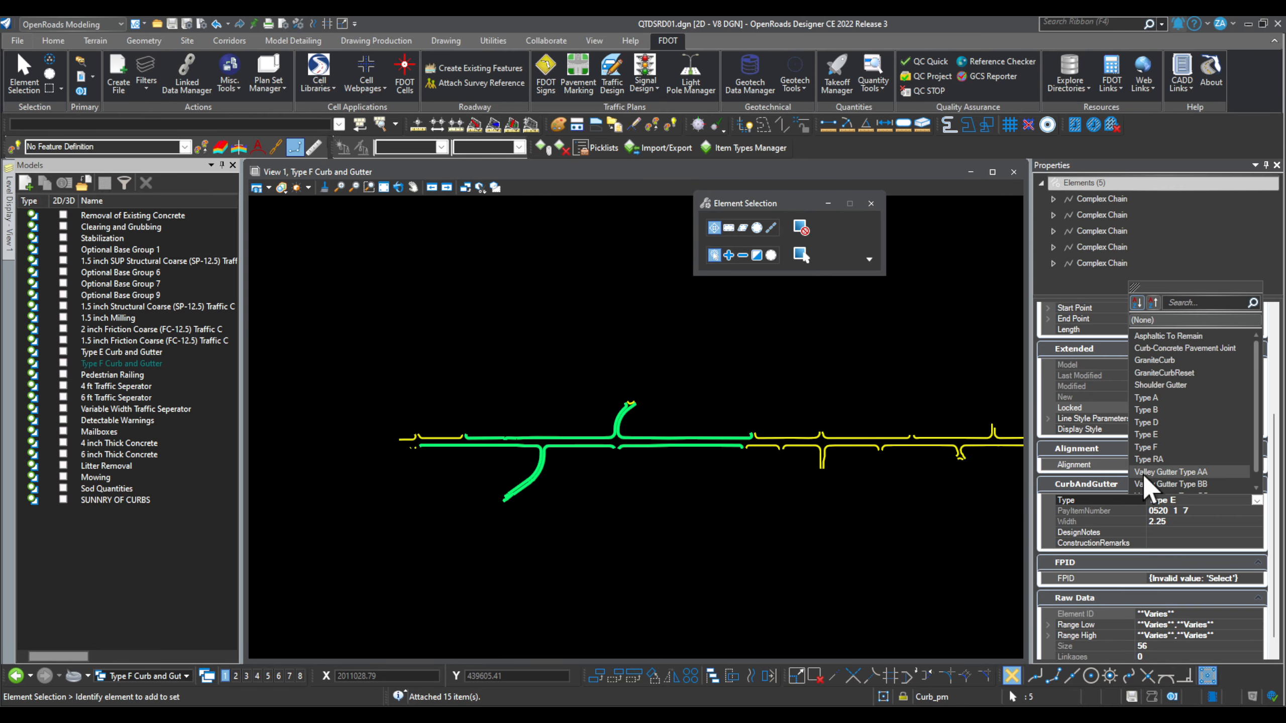
left_click(1169, 448)
left_click(1179, 532)
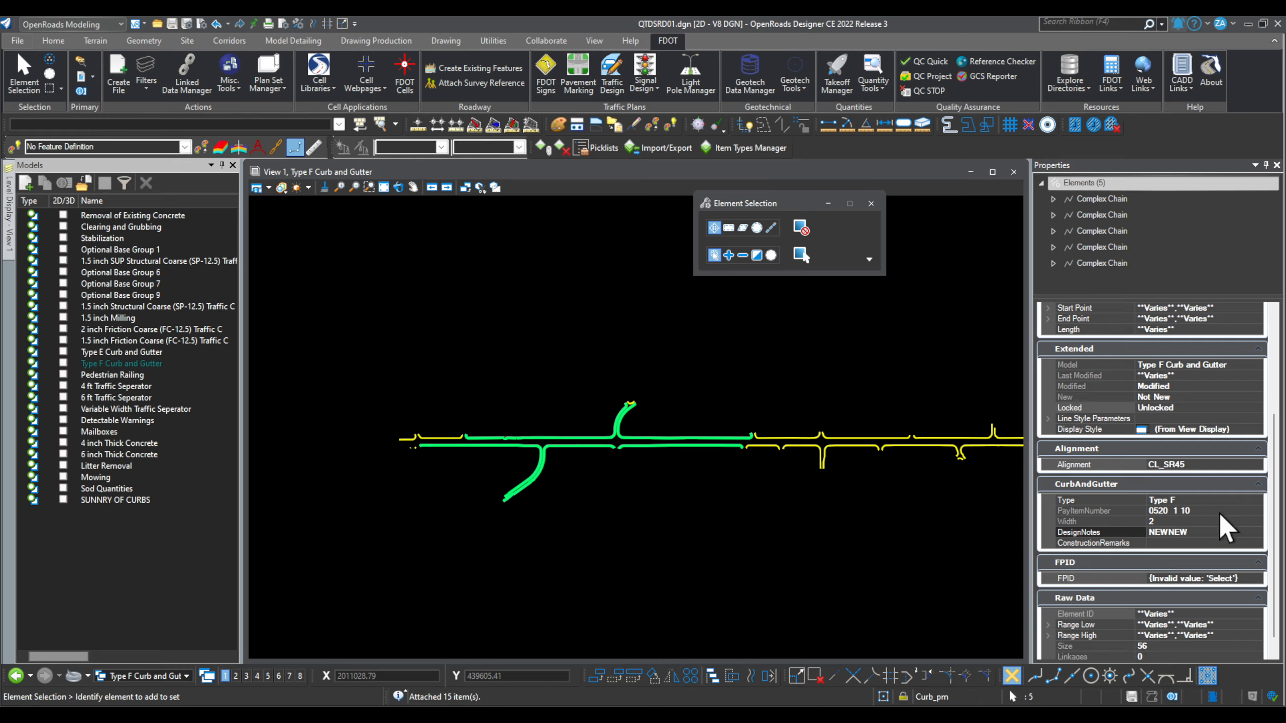
left_click(1257, 580)
left_click(1257, 578)
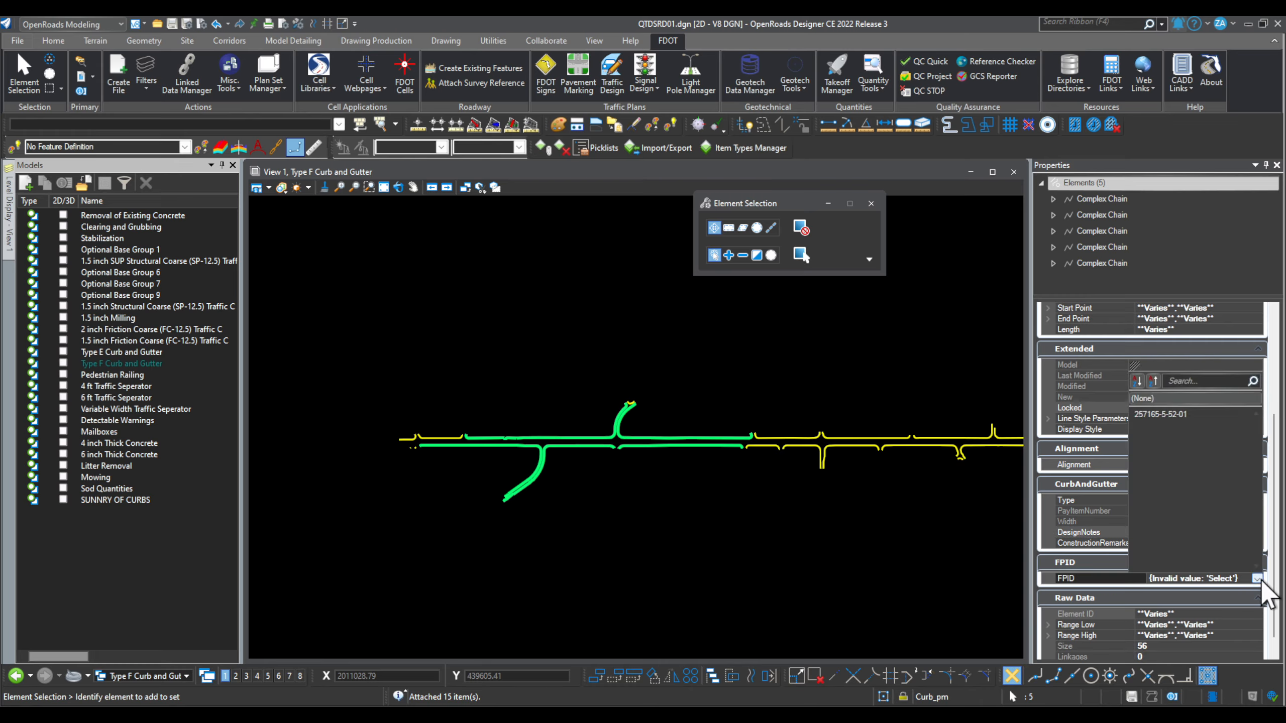
left_click(1174, 445)
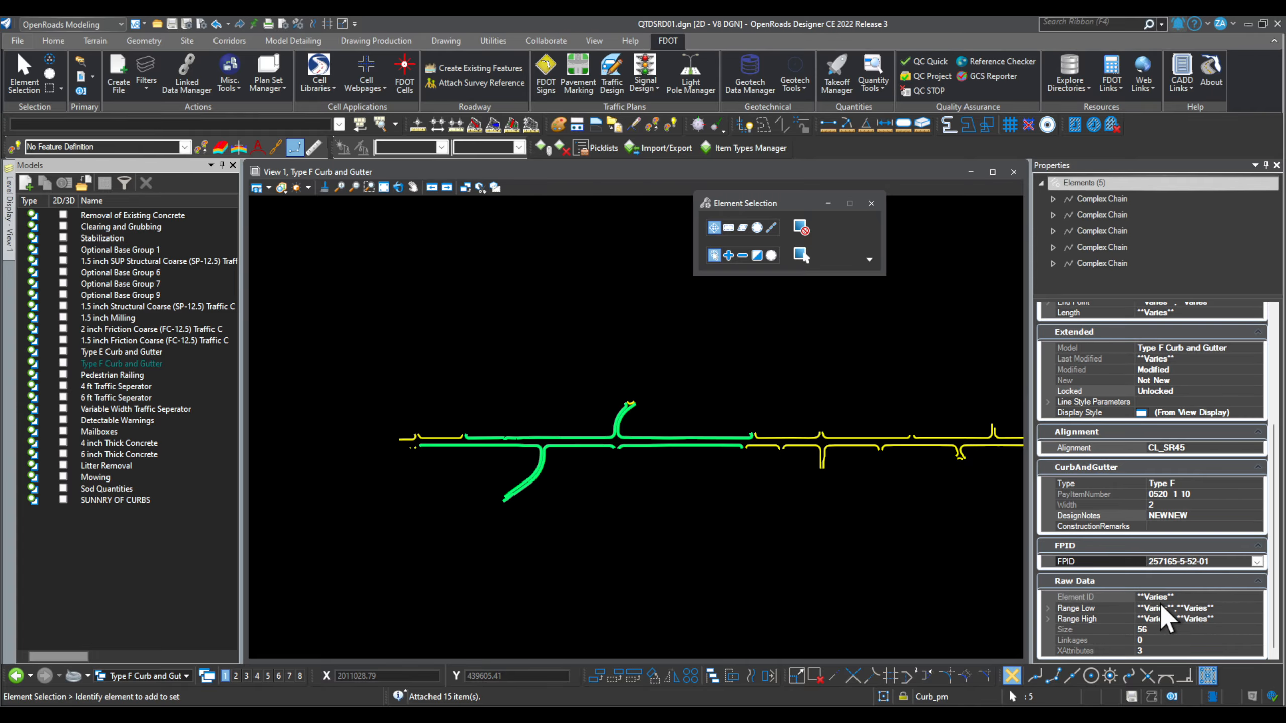
scroll(1171, 612, "up", 4)
left_click(632, 535)
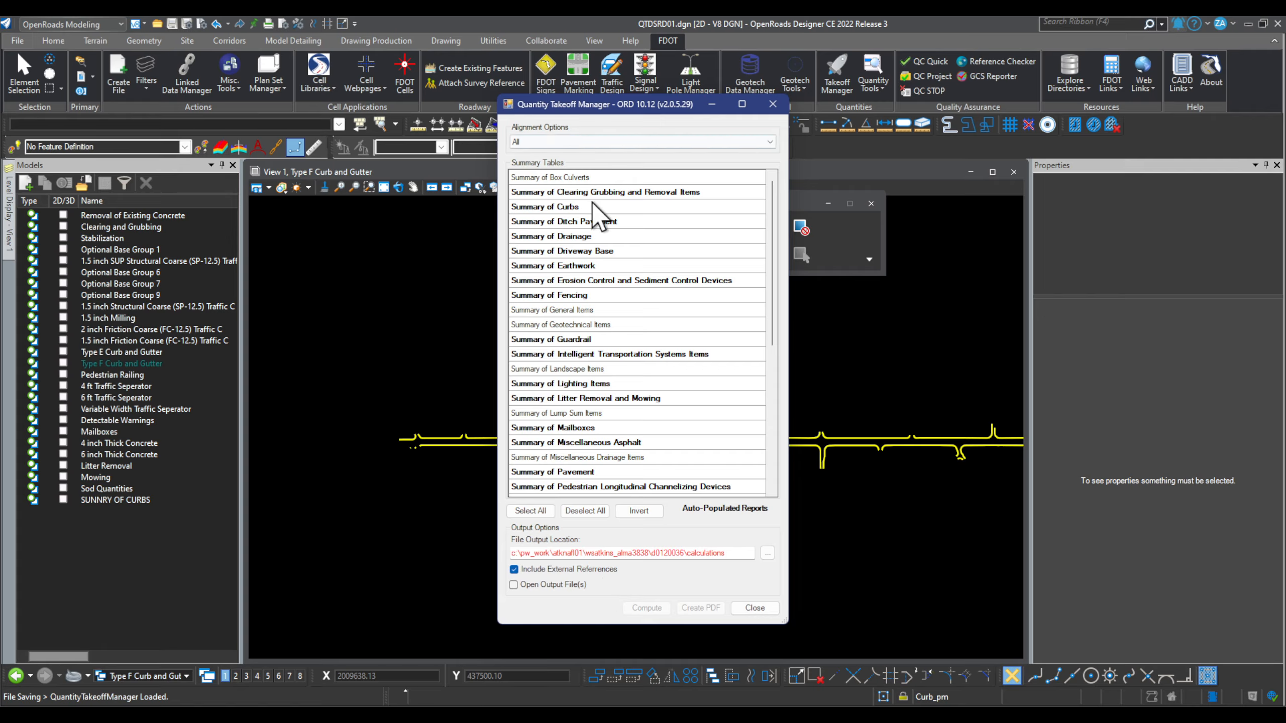
Step: Switch to the SUNNRY OF CURBS model and choose the Summary of Curbs report, opening output files
left_click(592, 205)
left_click(532, 584)
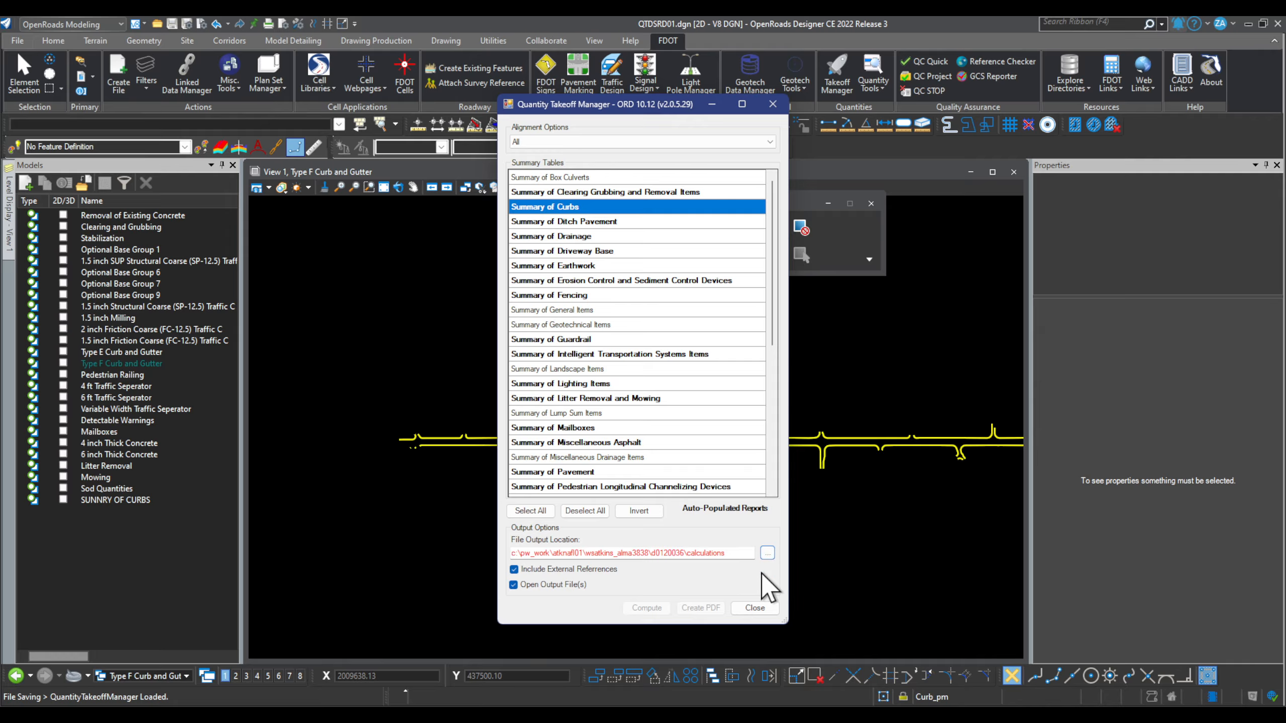
left_click(754, 608)
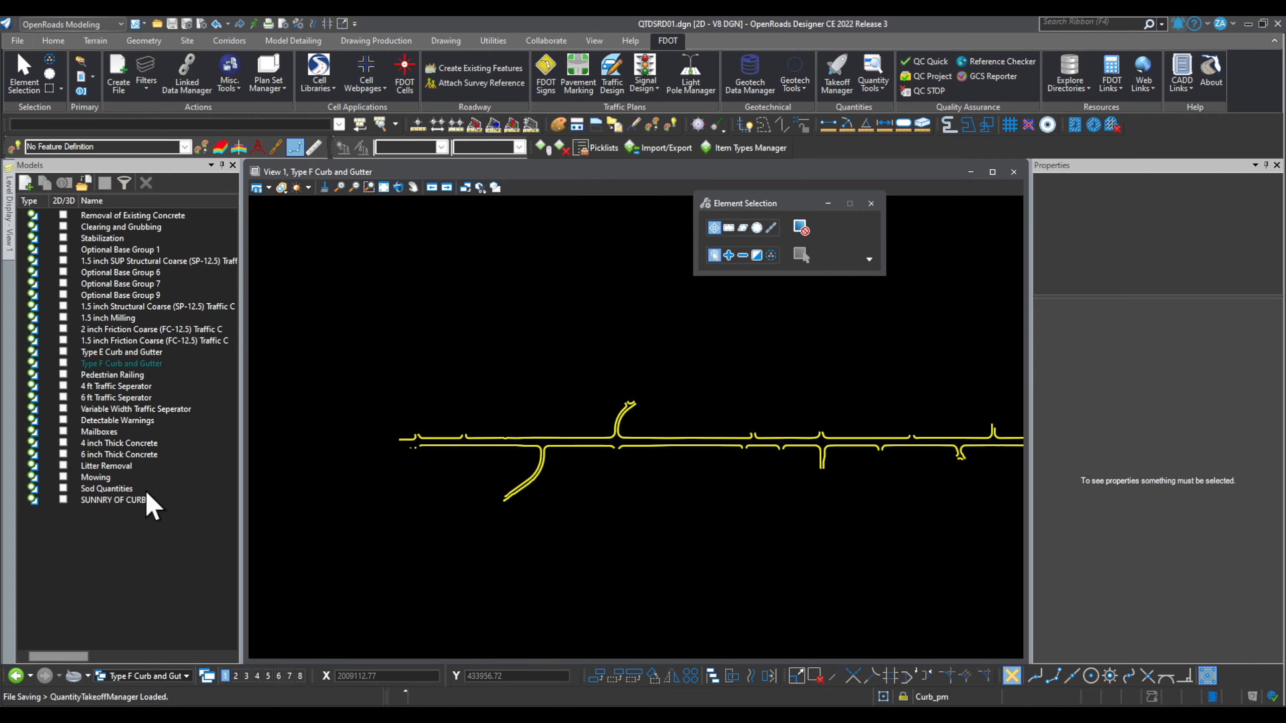
double_click(117, 500)
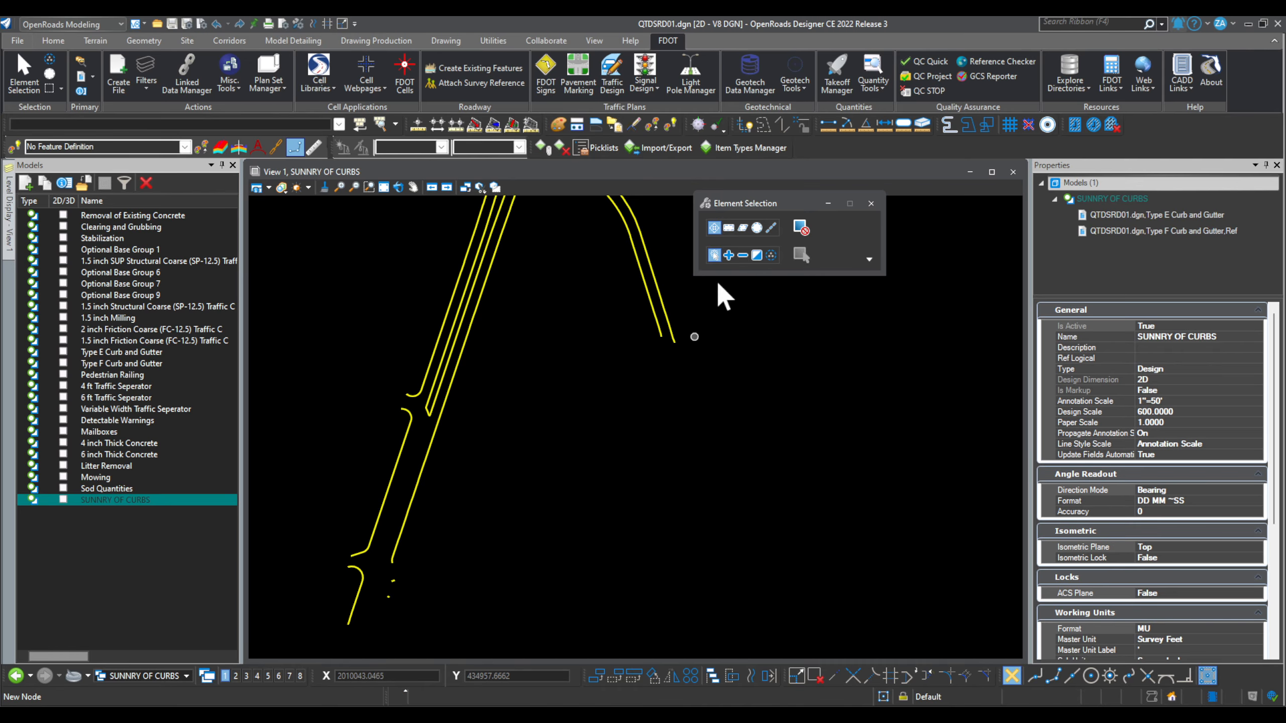
left_click(836, 80)
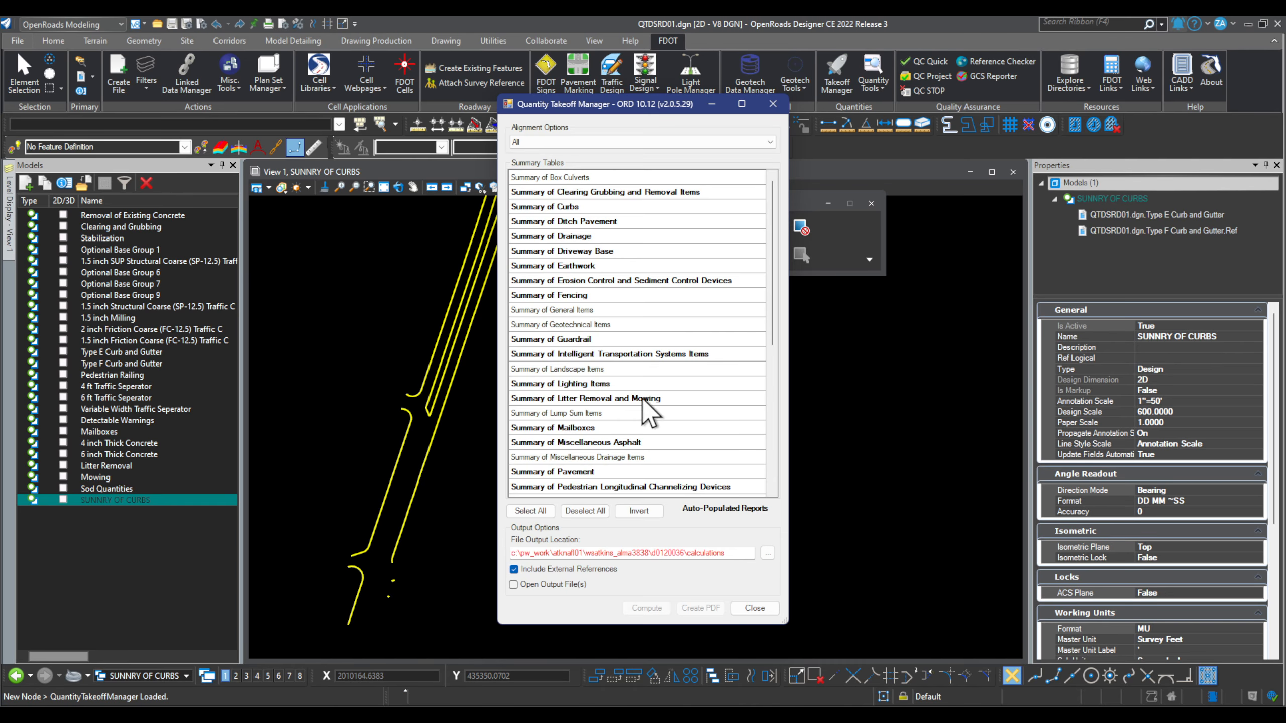
left_click(597, 207)
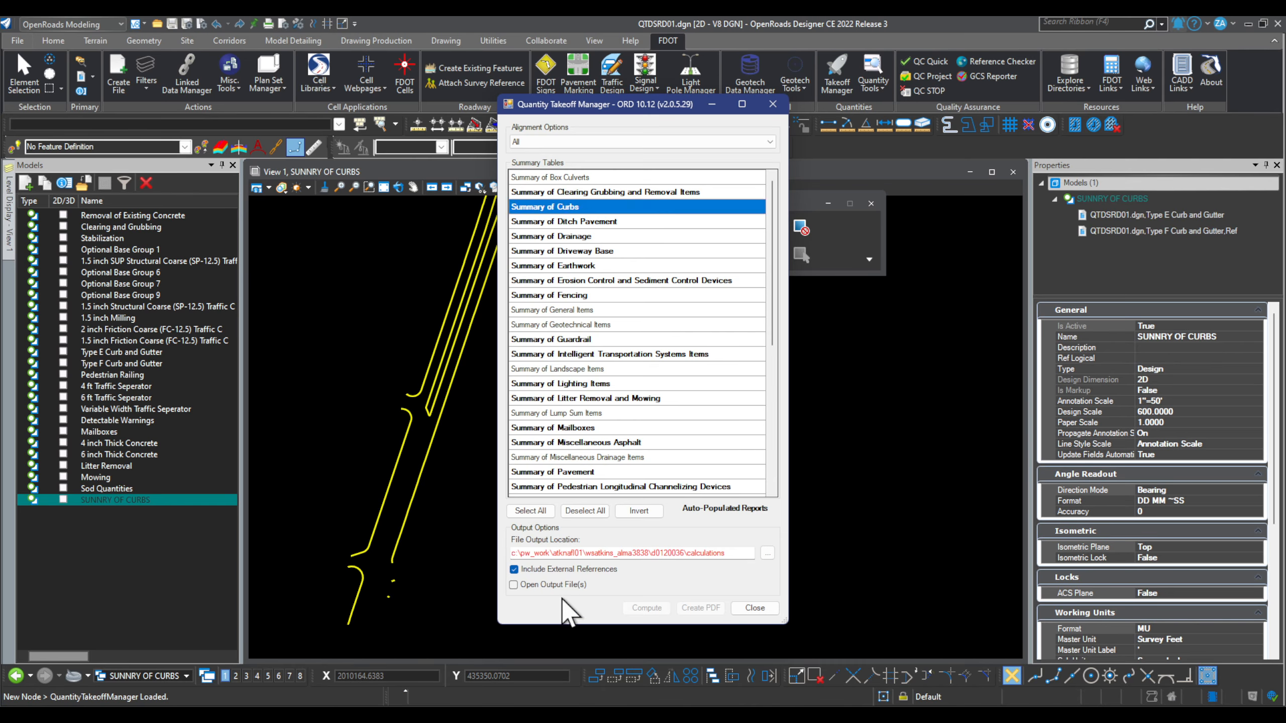
left_click(549, 584)
Step: Set the report output folder to C:\Temp and compute the Summary of Curbs
left_click(767, 553)
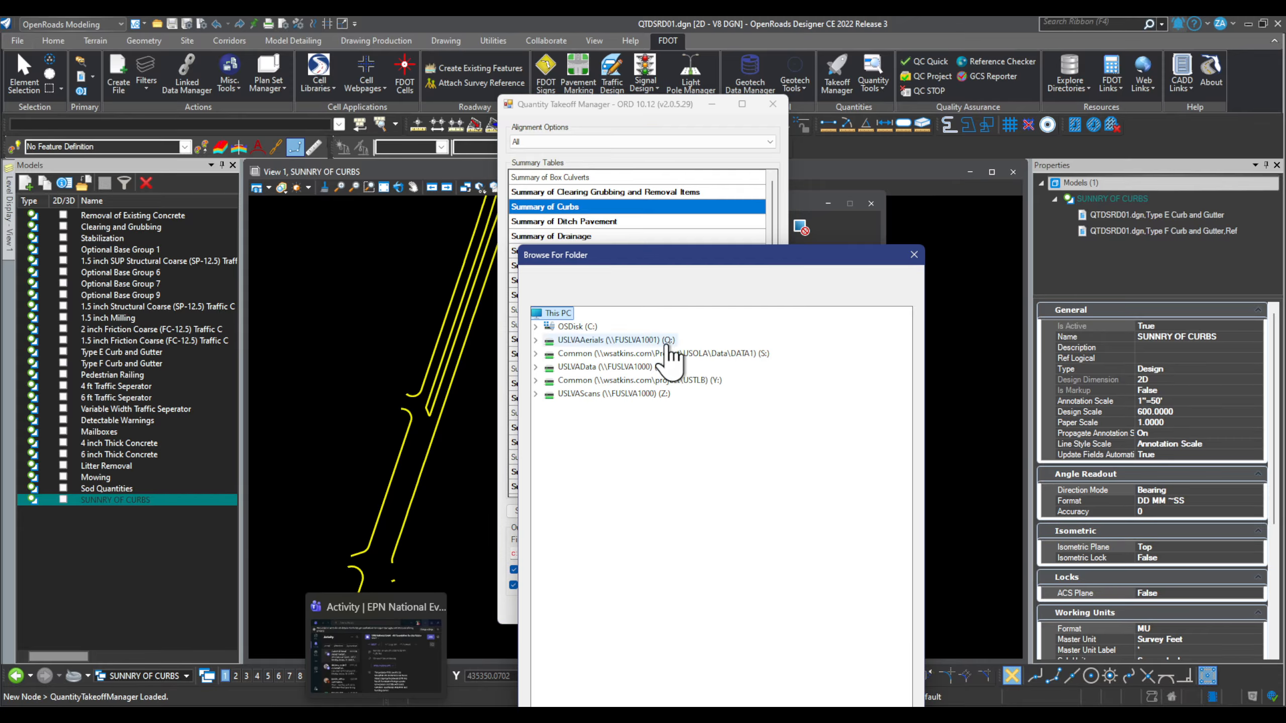
left_click(535, 327)
scroll(625, 456, "down", 5)
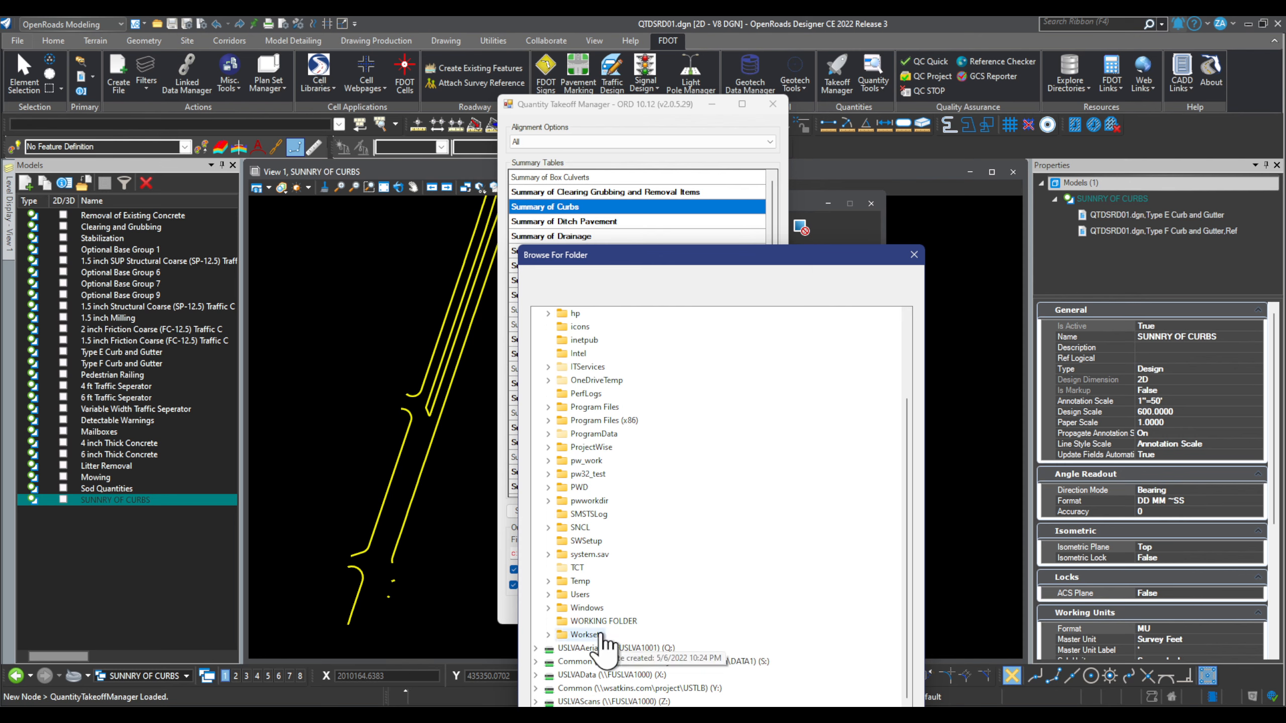
left_click(581, 583)
left_click_drag(738, 250, 958, 47)
left_click(1040, 524)
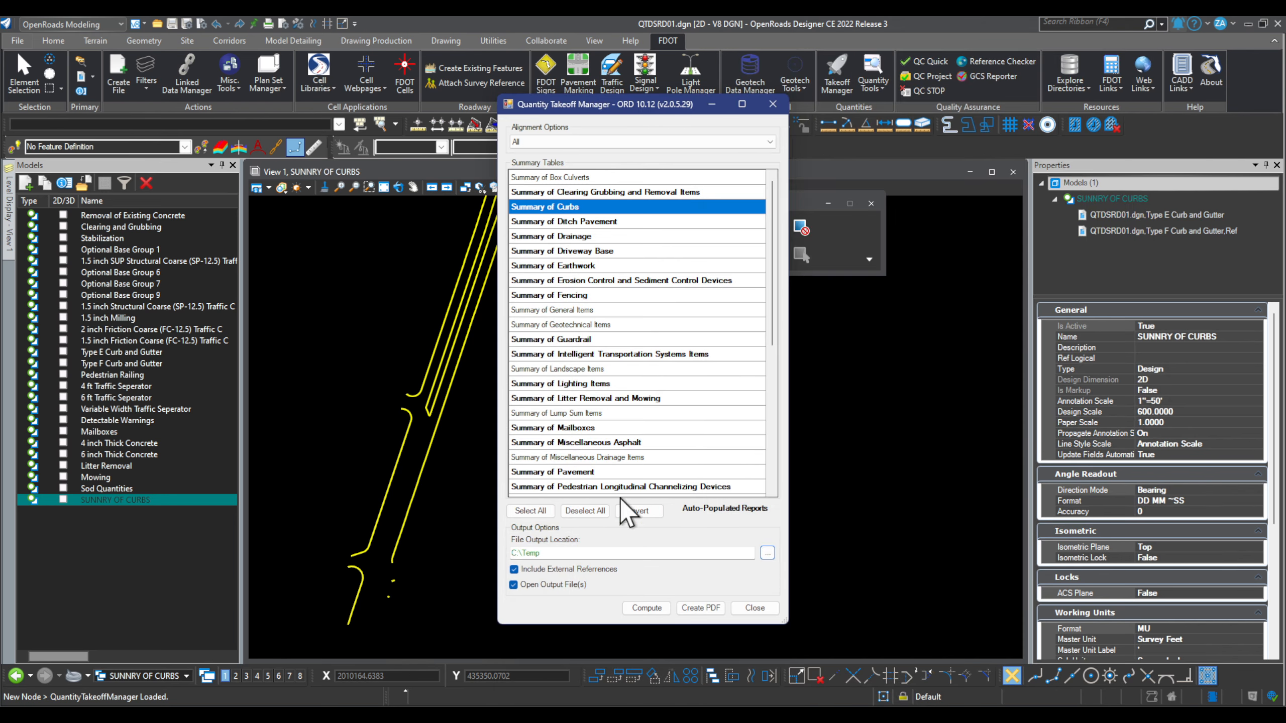
left_click(647, 608)
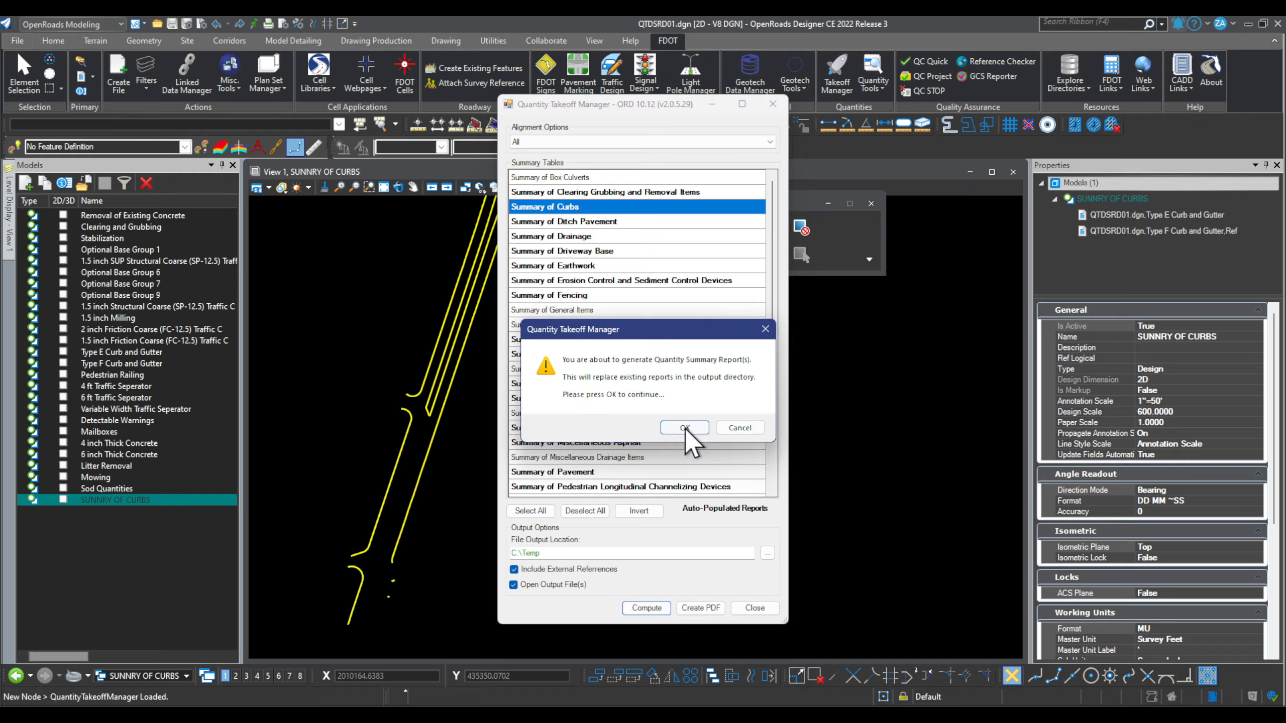
left_click(686, 428)
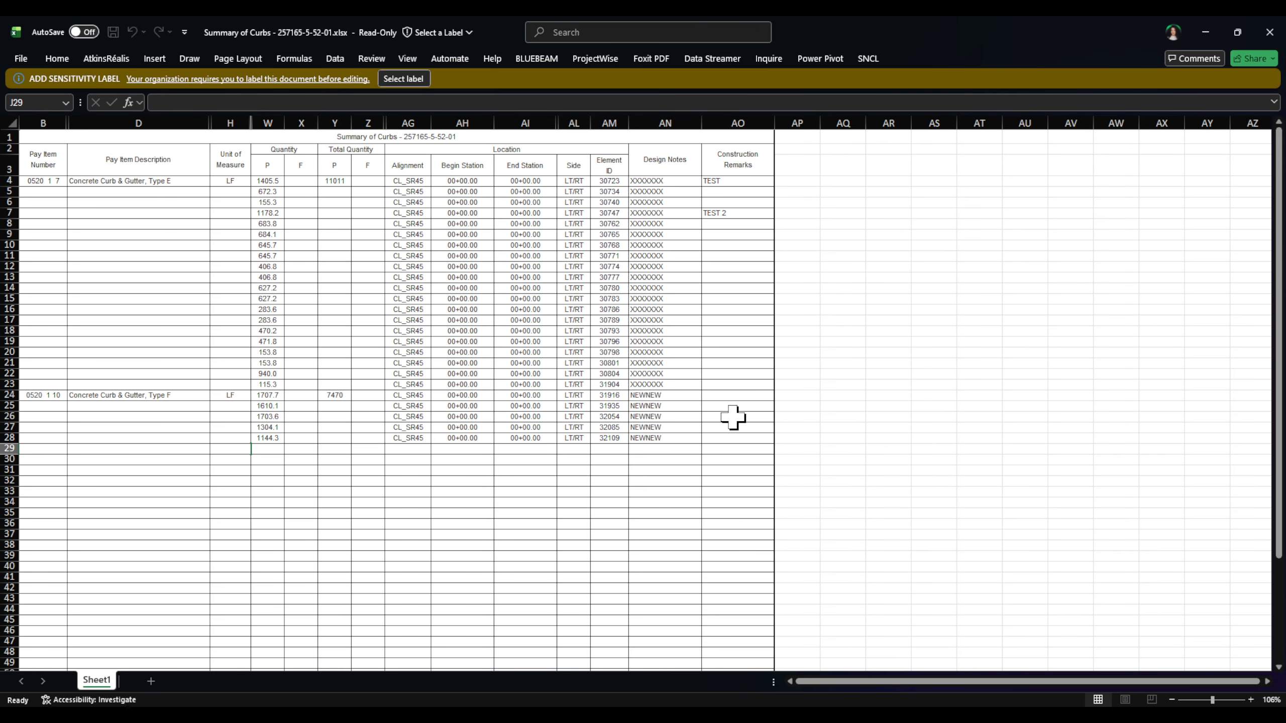
Step: Resize the Excel report window to review the rows, then close it without saving
left_click_drag(978, 19, 899, 115)
left_click_drag(897, 583, 891, 707)
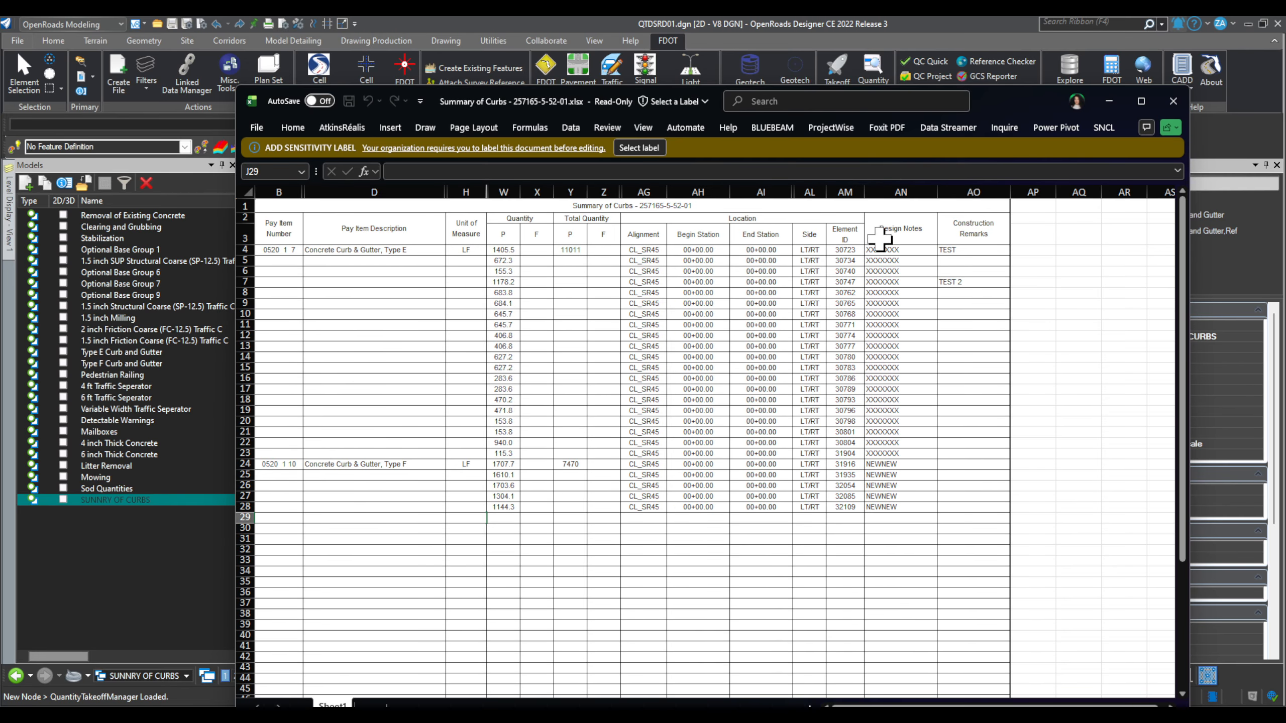
left_click(1173, 103)
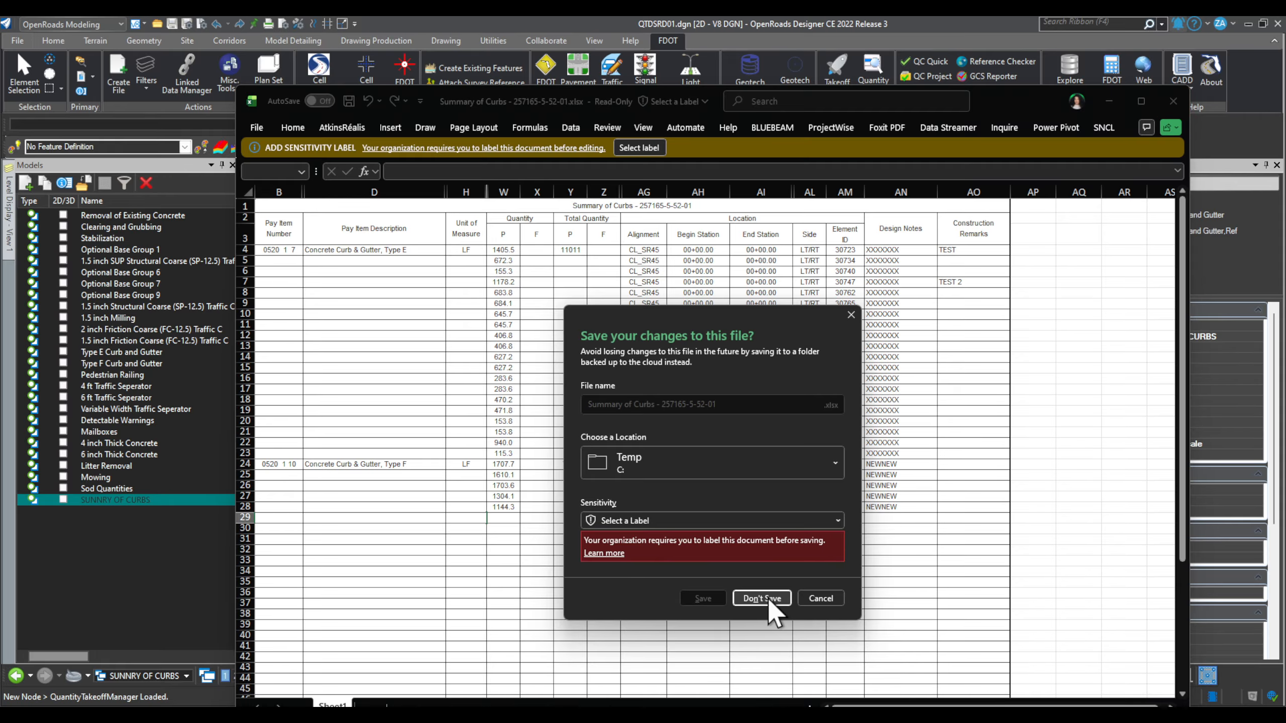
left_click(770, 601)
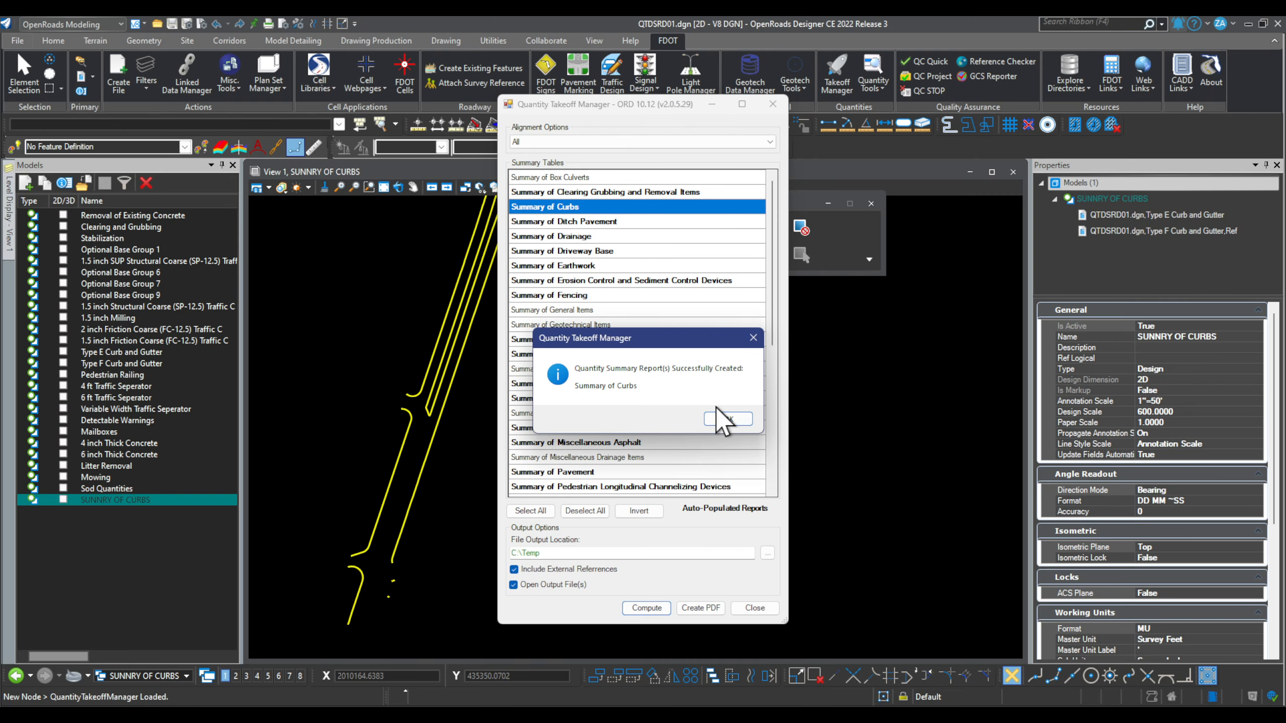
left_click(723, 416)
Step: Close Quantity Takeoff Manager and show the references attached to SUNNRY OF CURBS
left_click(773, 104)
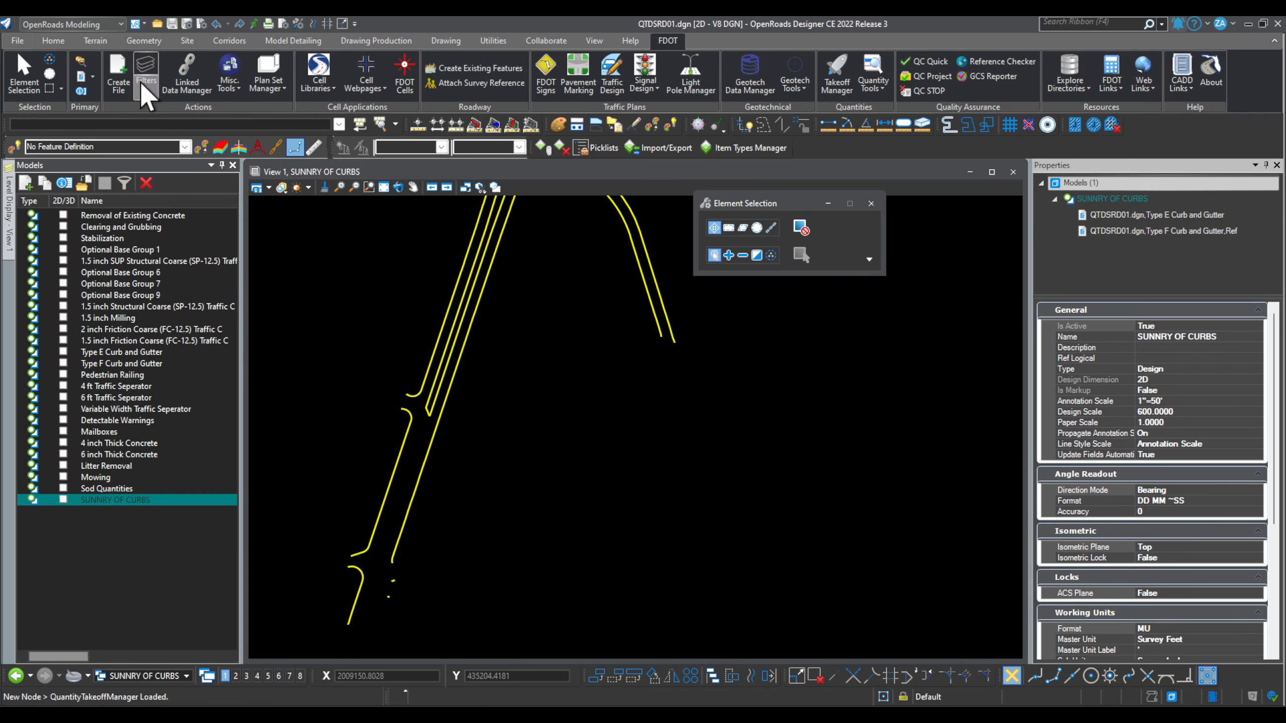
left_click(81, 77)
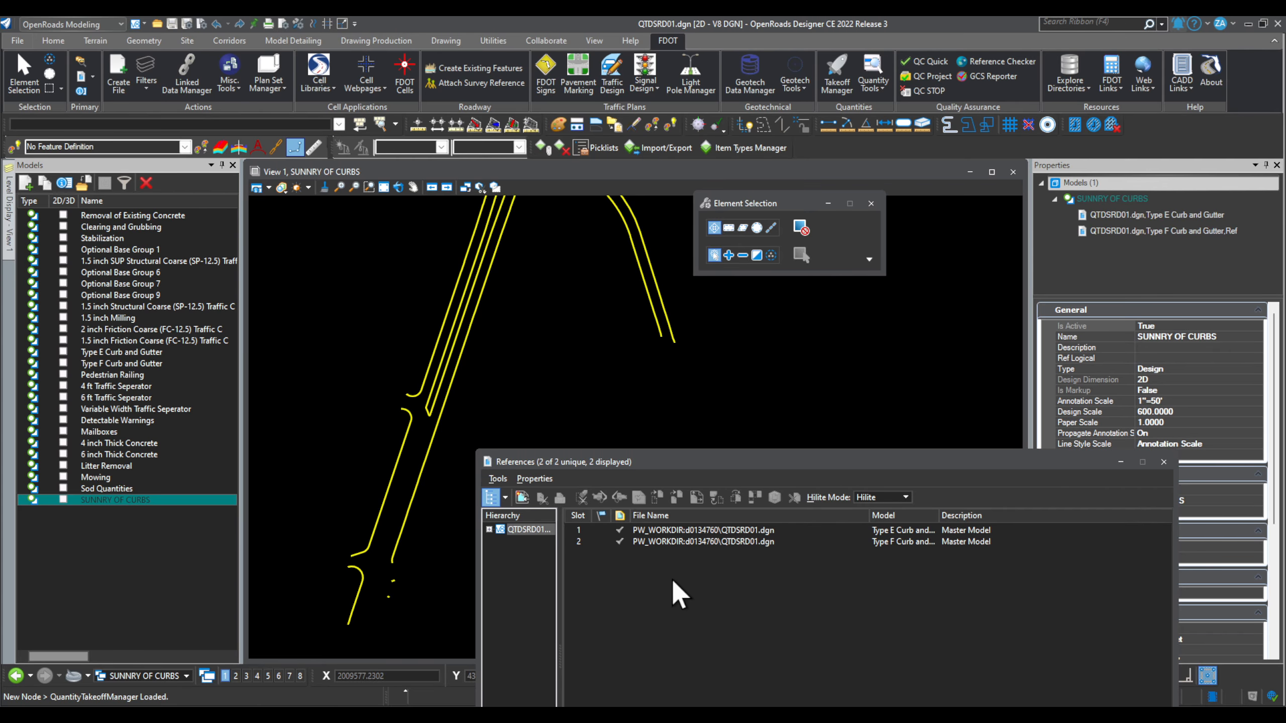
left_click(1163, 462)
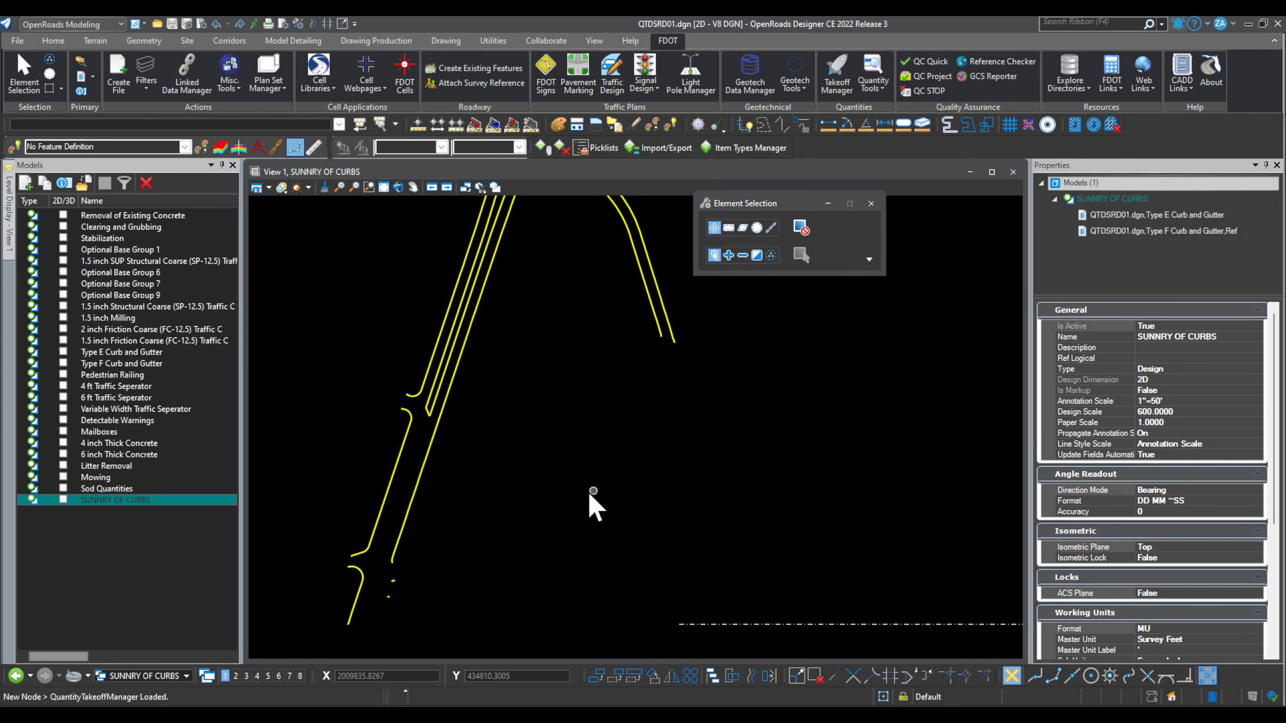
scroll(492, 400, "down", 2)
scroll(330, 511, "down", 2)
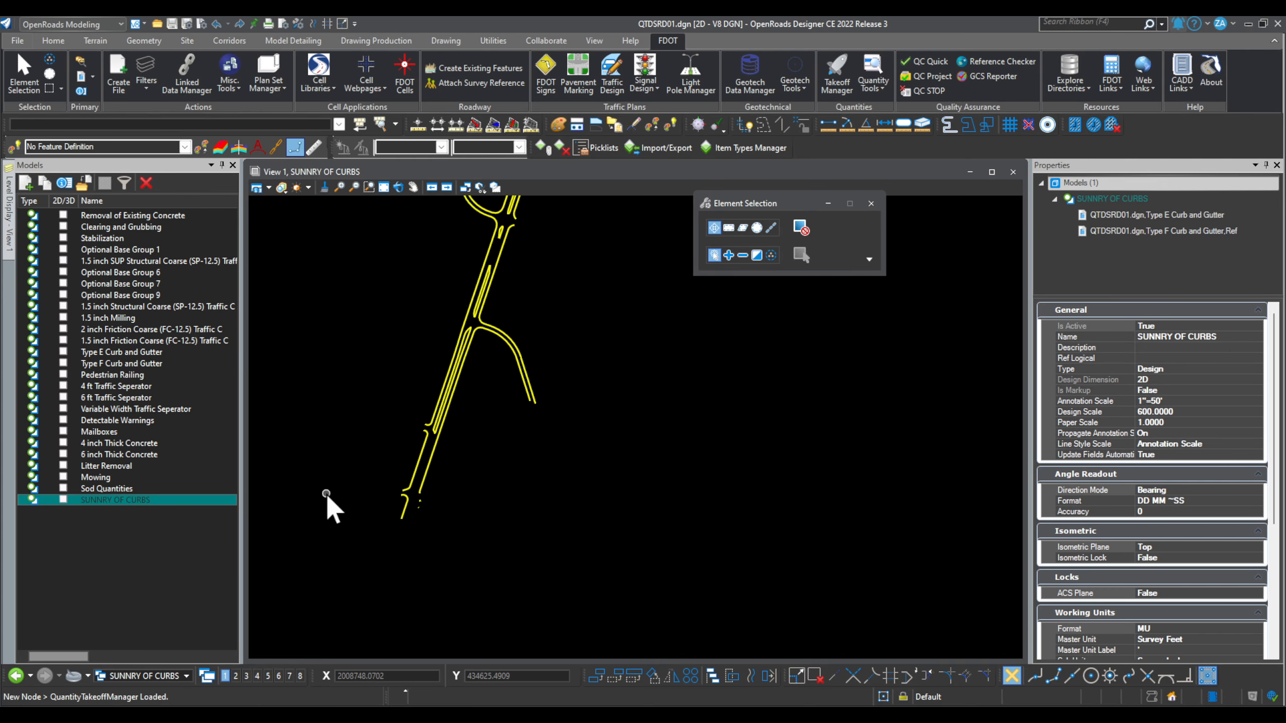
scroll(621, 446, "down", 2)
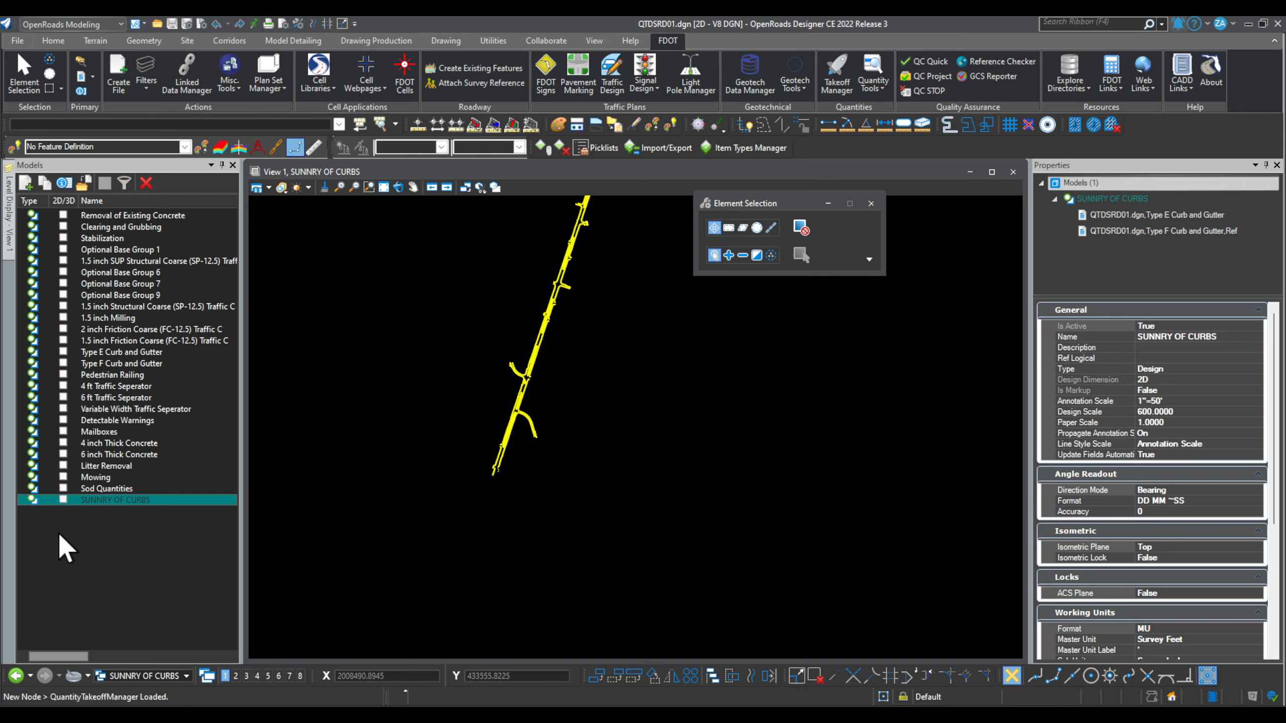
left_click(113, 502)
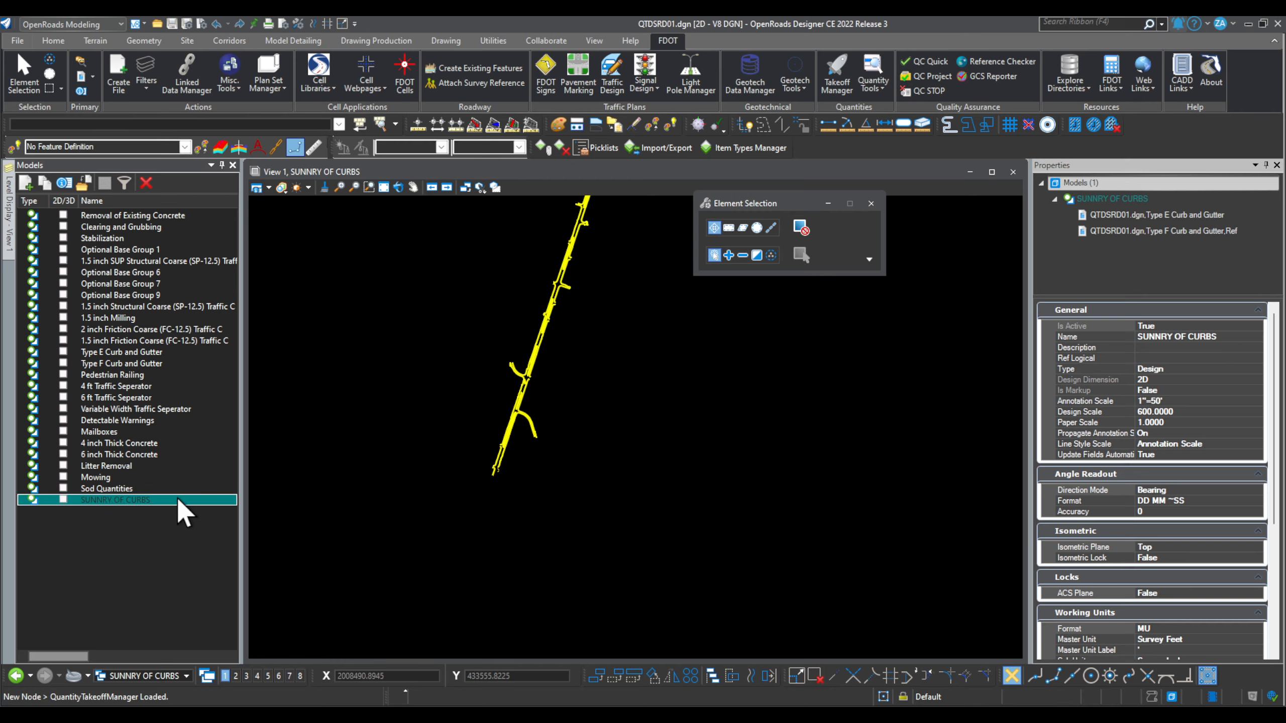
left_click(80, 73)
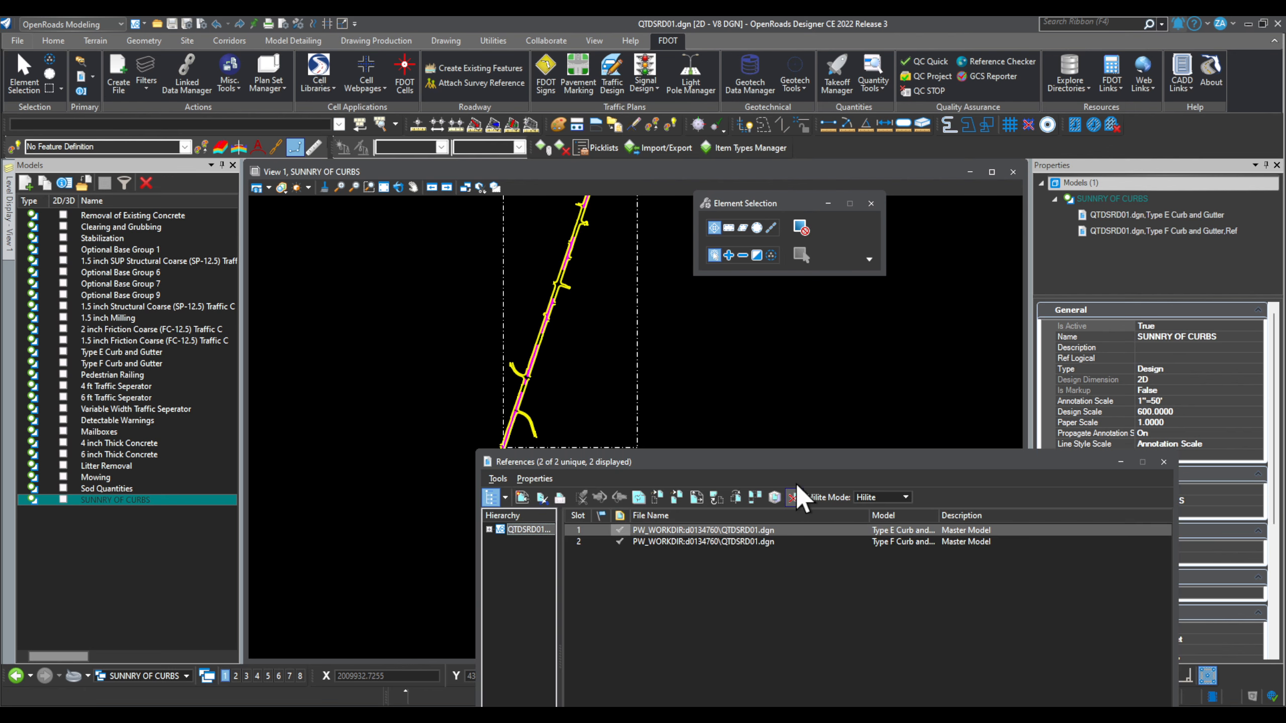
Step: Merge the Type E curb reference into the SUNNRY OF CURBS model
left_click_drag(813, 469, 853, 295)
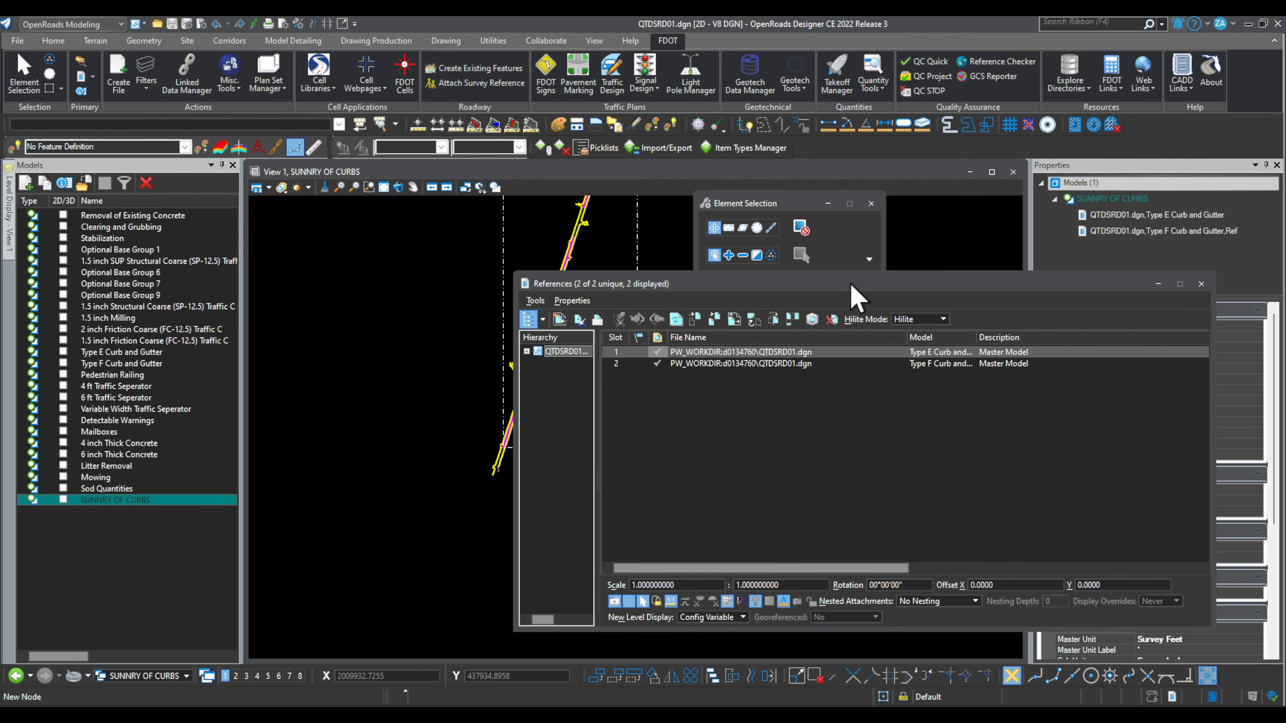
right_click(837, 360)
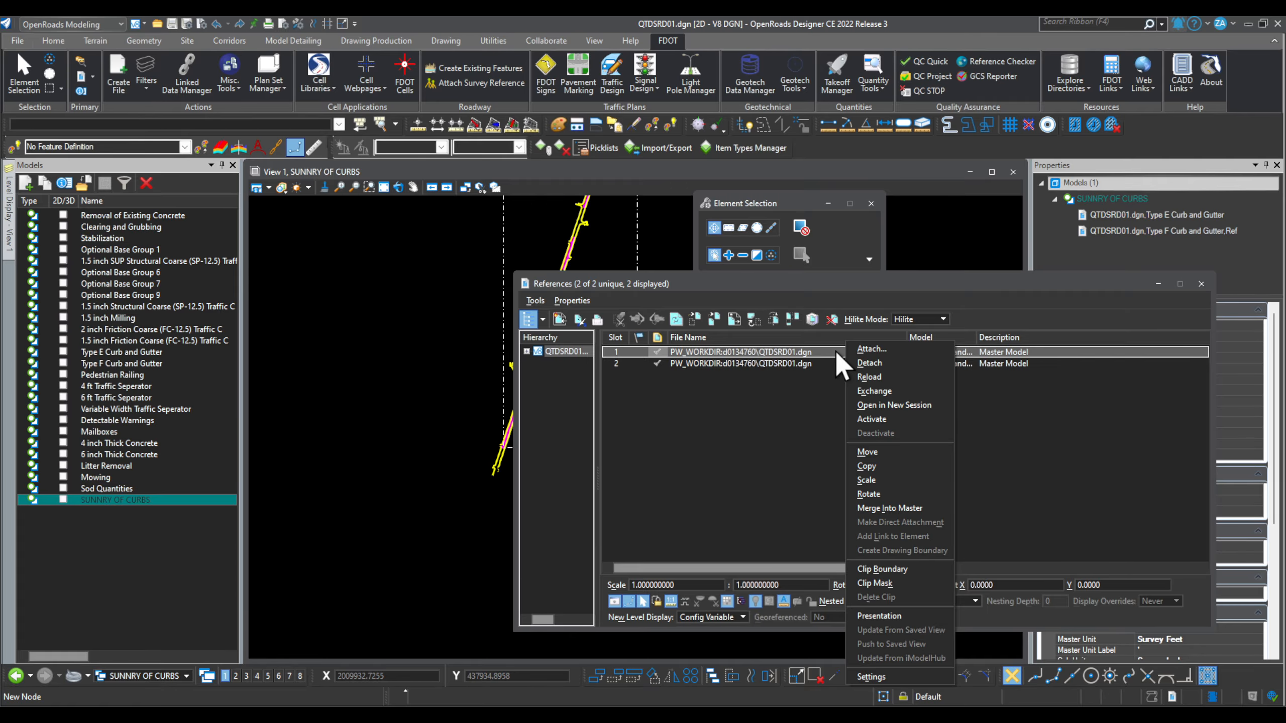
left_click(915, 508)
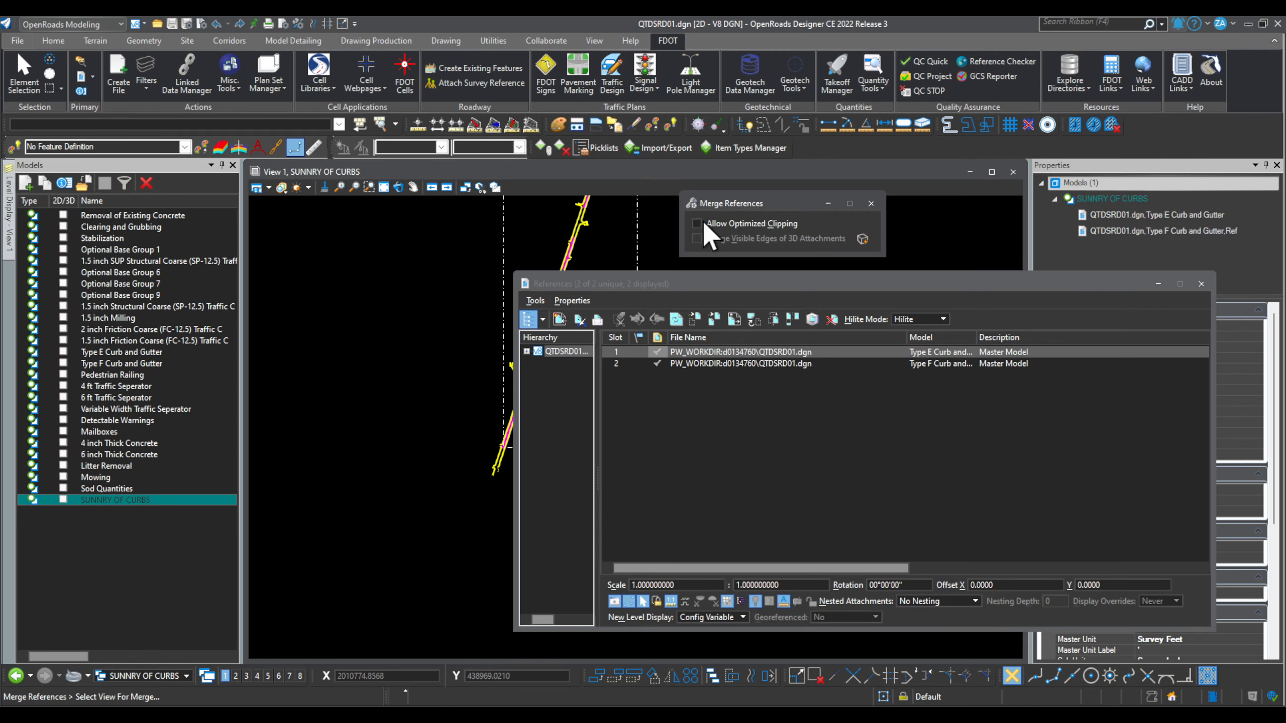
left_click(378, 413)
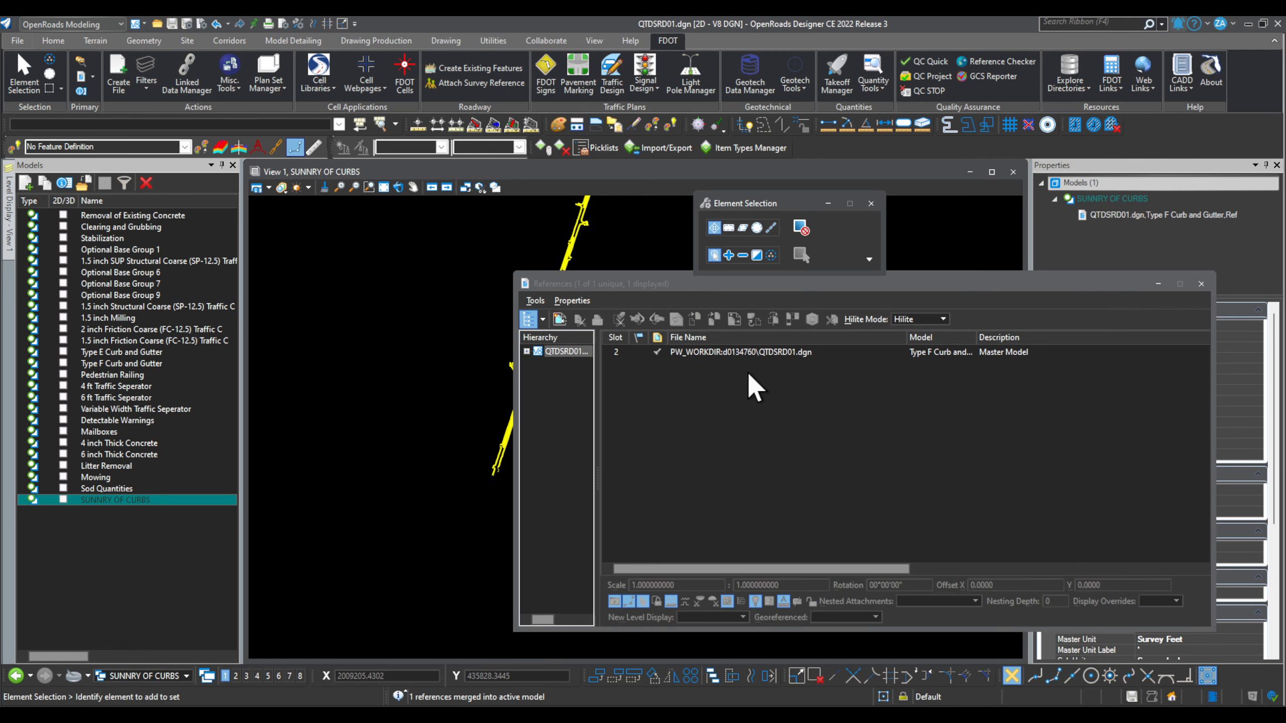
Step: Merge the Type F curb reference into the model and close the References list
left_click(747, 352)
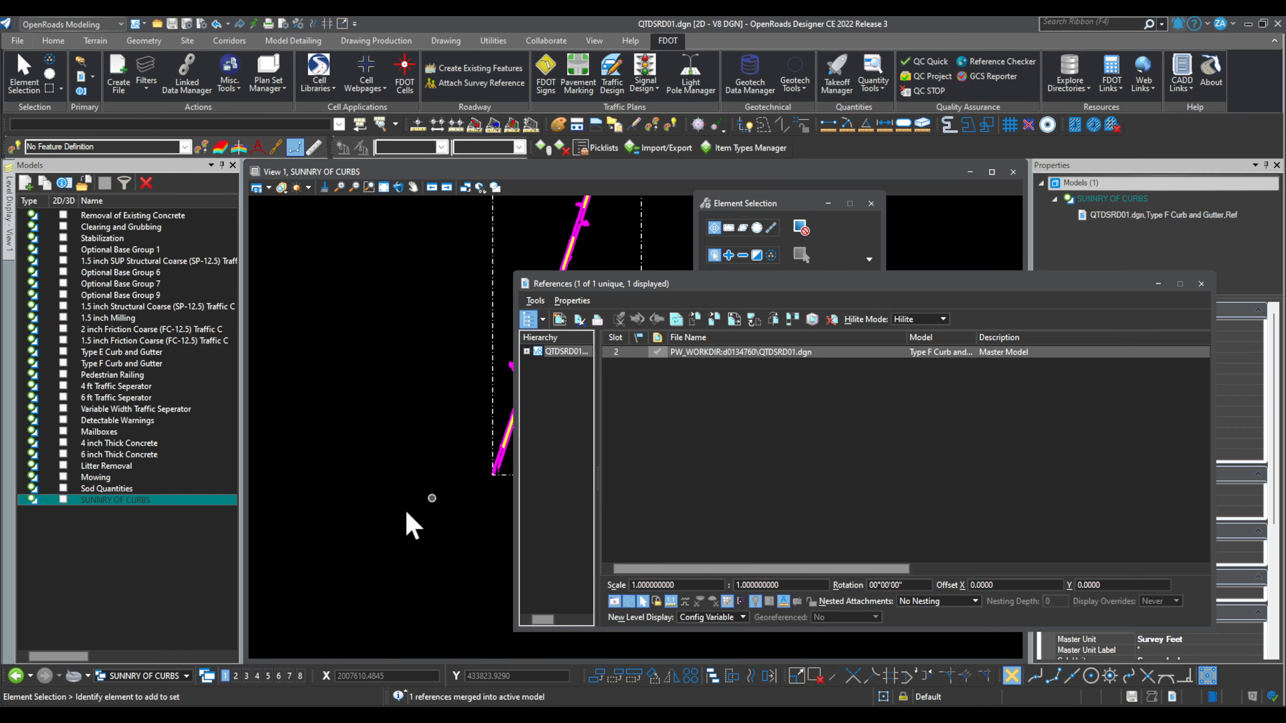
right_click(770, 355)
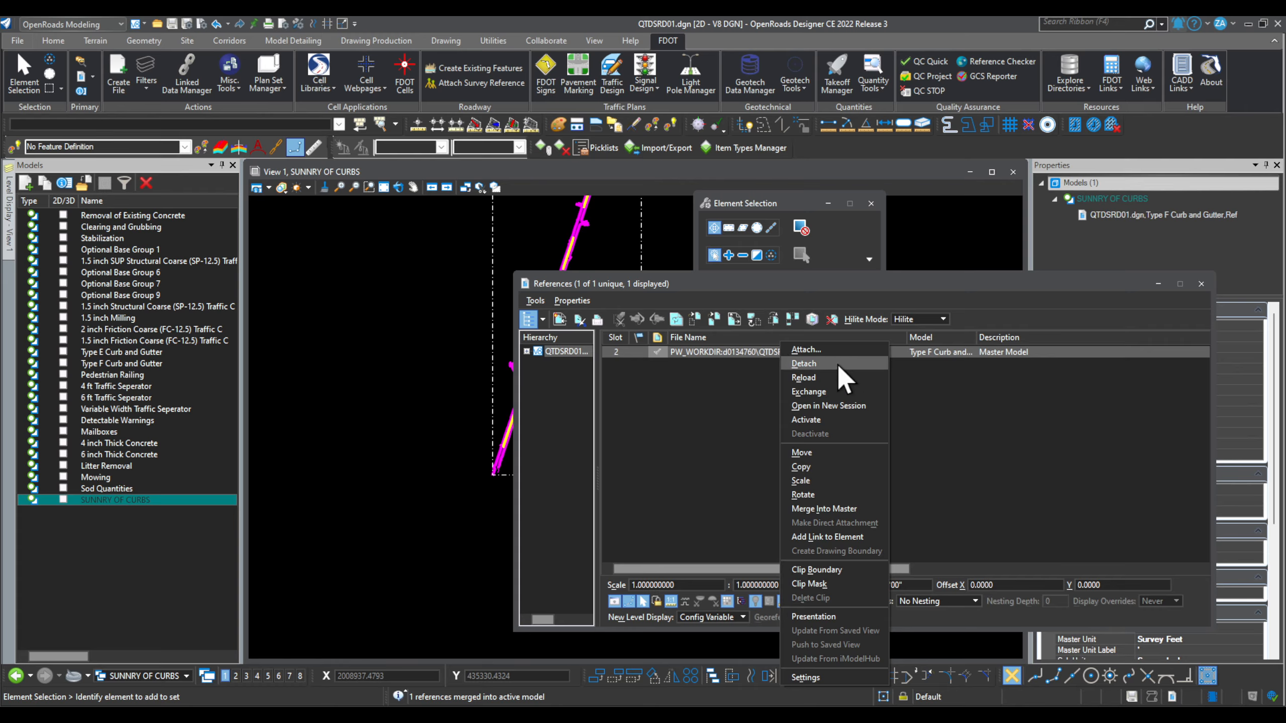
left_click(853, 508)
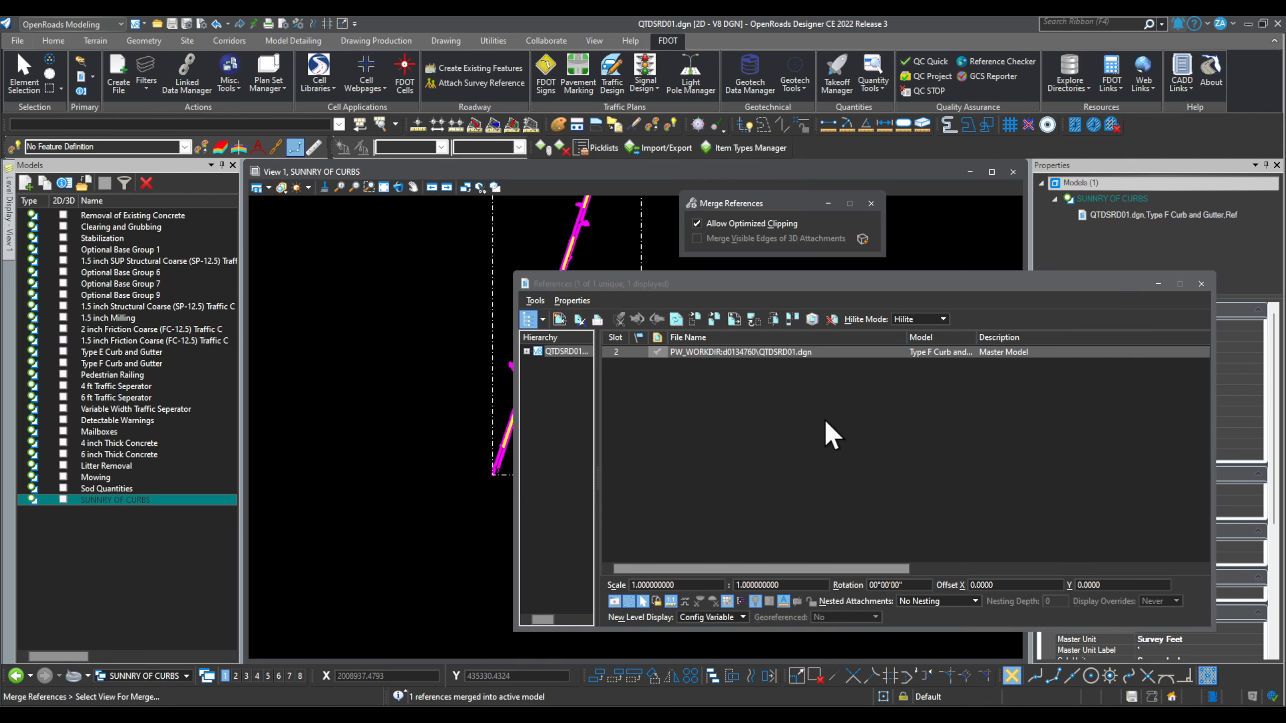
left_click(393, 439)
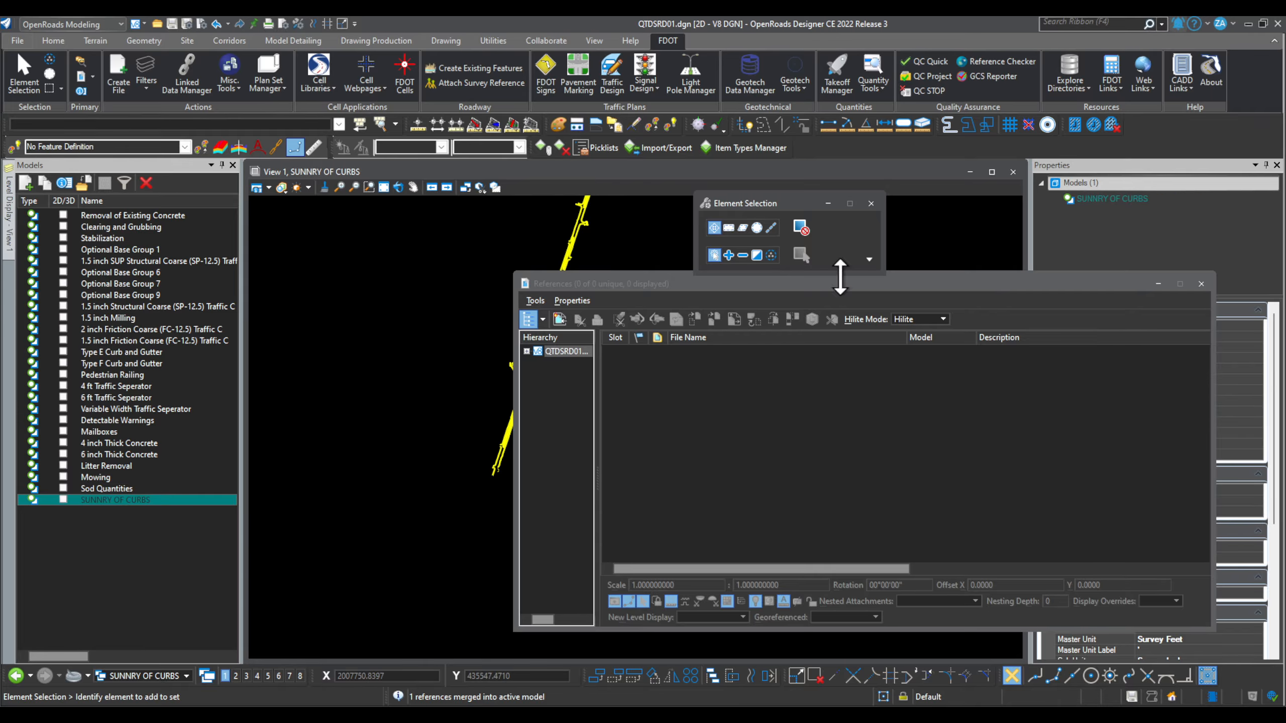
left_click_drag(840, 278, 992, 336)
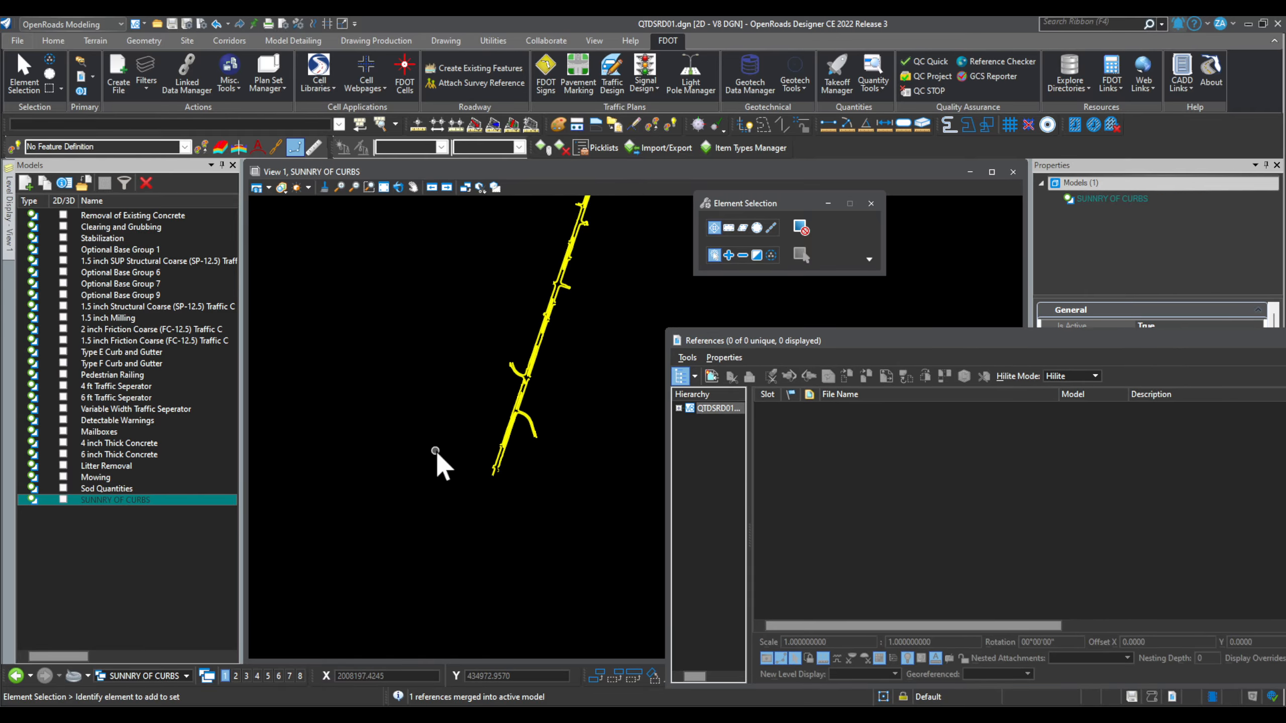
scroll(438, 453, "up", 3)
left_click(577, 435)
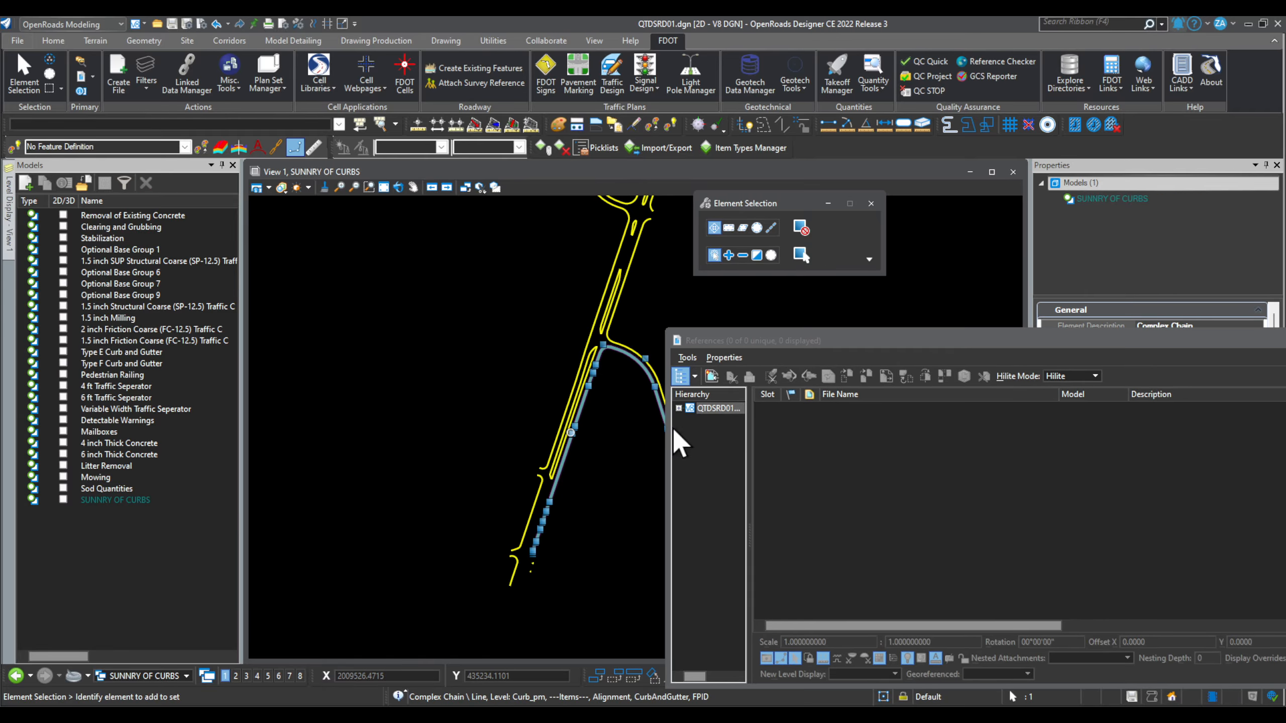
left_click_drag(1068, 341, 539, 385)
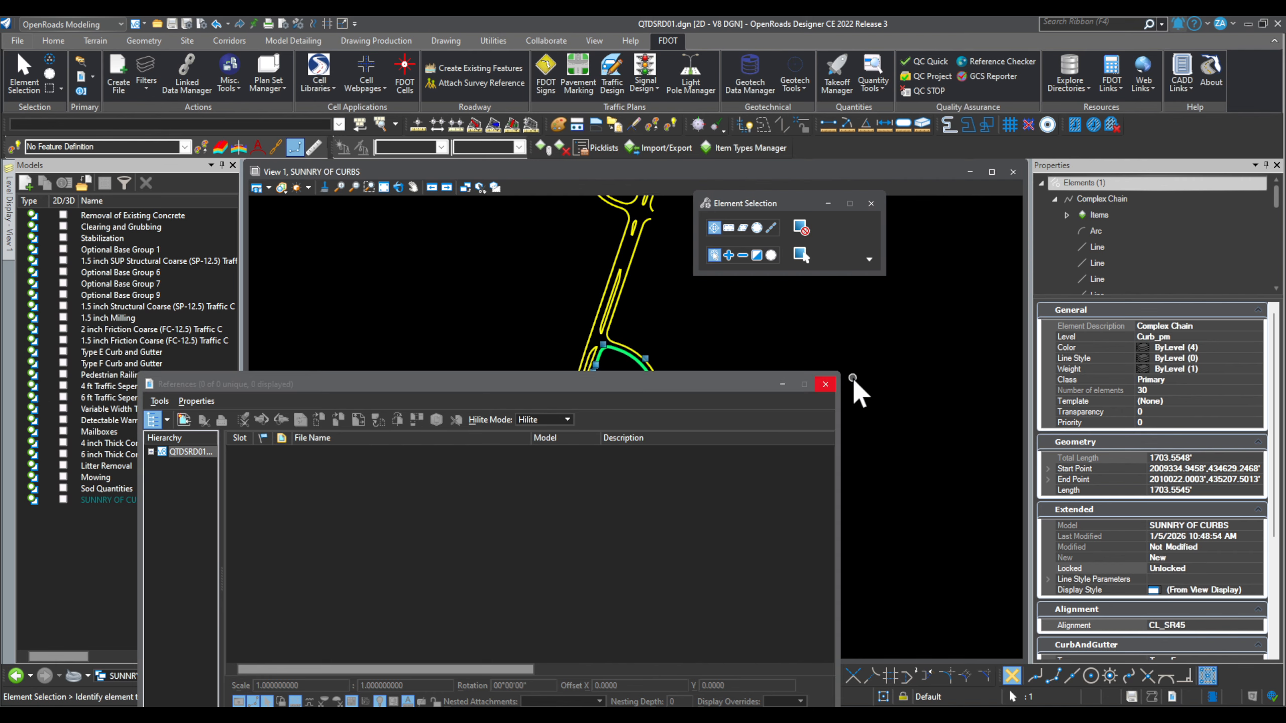
left_click(825, 385)
Step: Select a merged CurbAndGutter chain and a small curb piece to check their properties
left_click(610, 534)
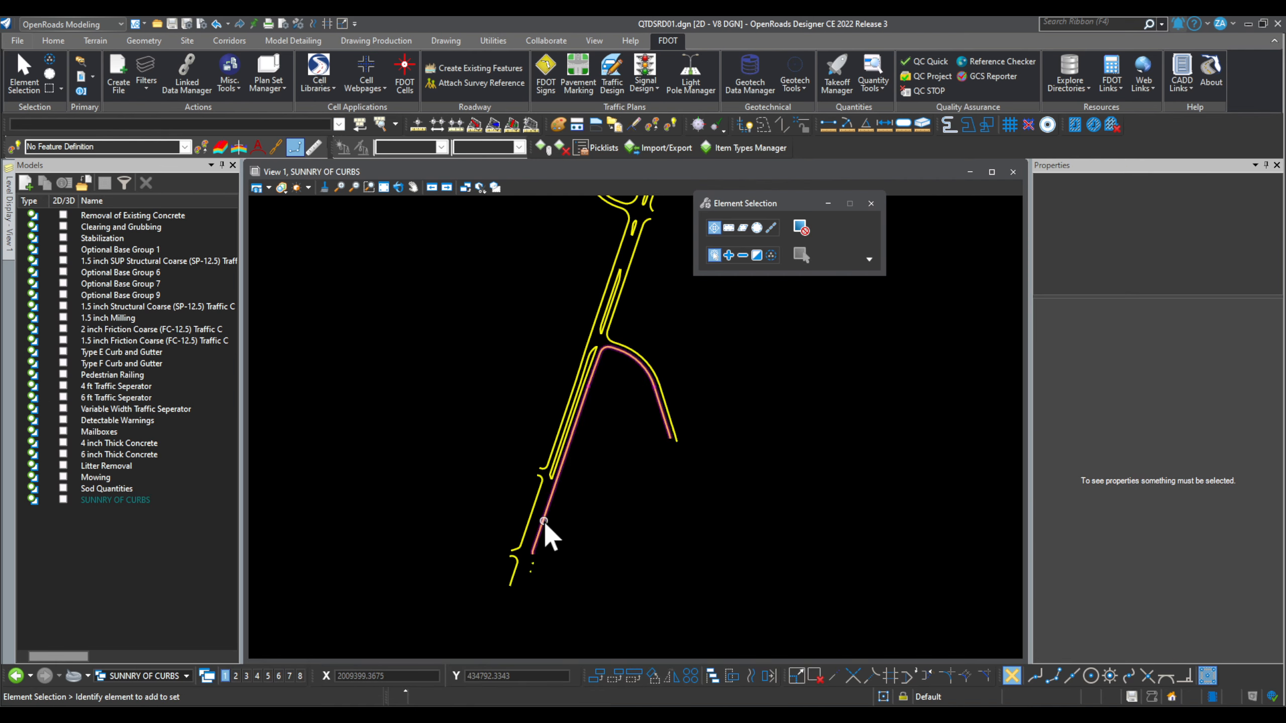
scroll(544, 530, "down", 2)
scroll(574, 445, "up", 4)
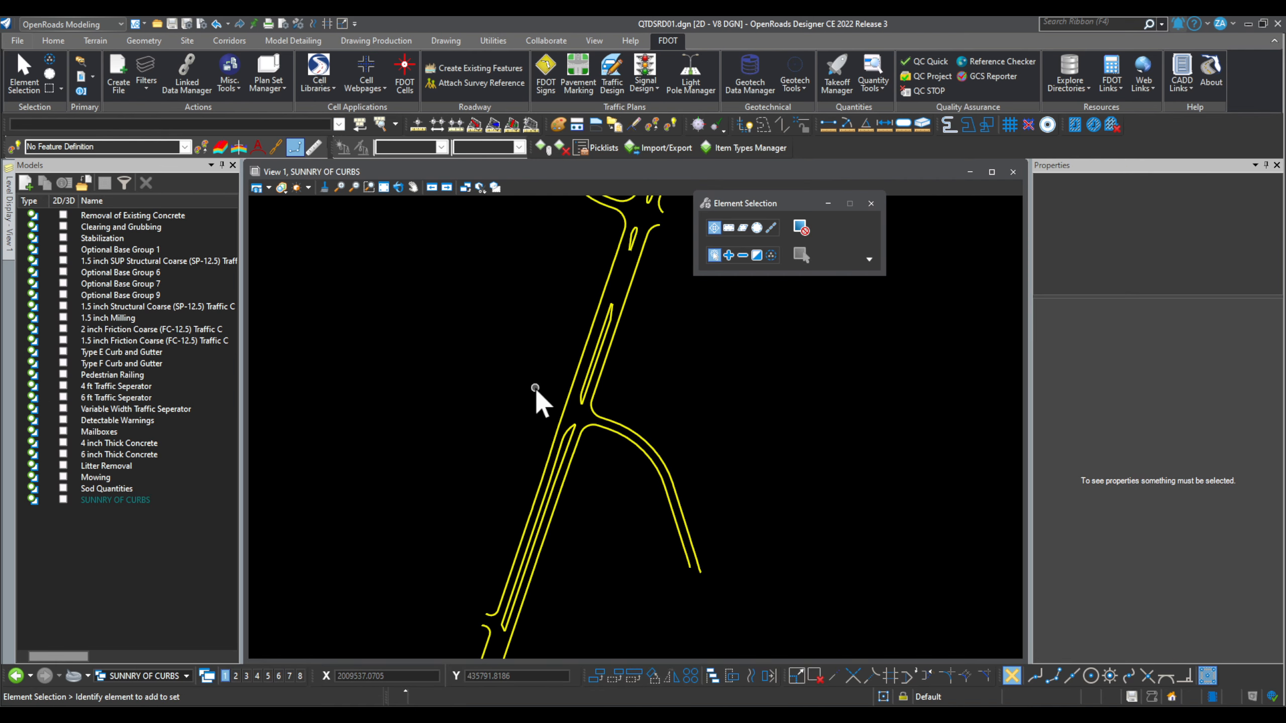
scroll(547, 438, "down", 2)
scroll(592, 275, "up", 3)
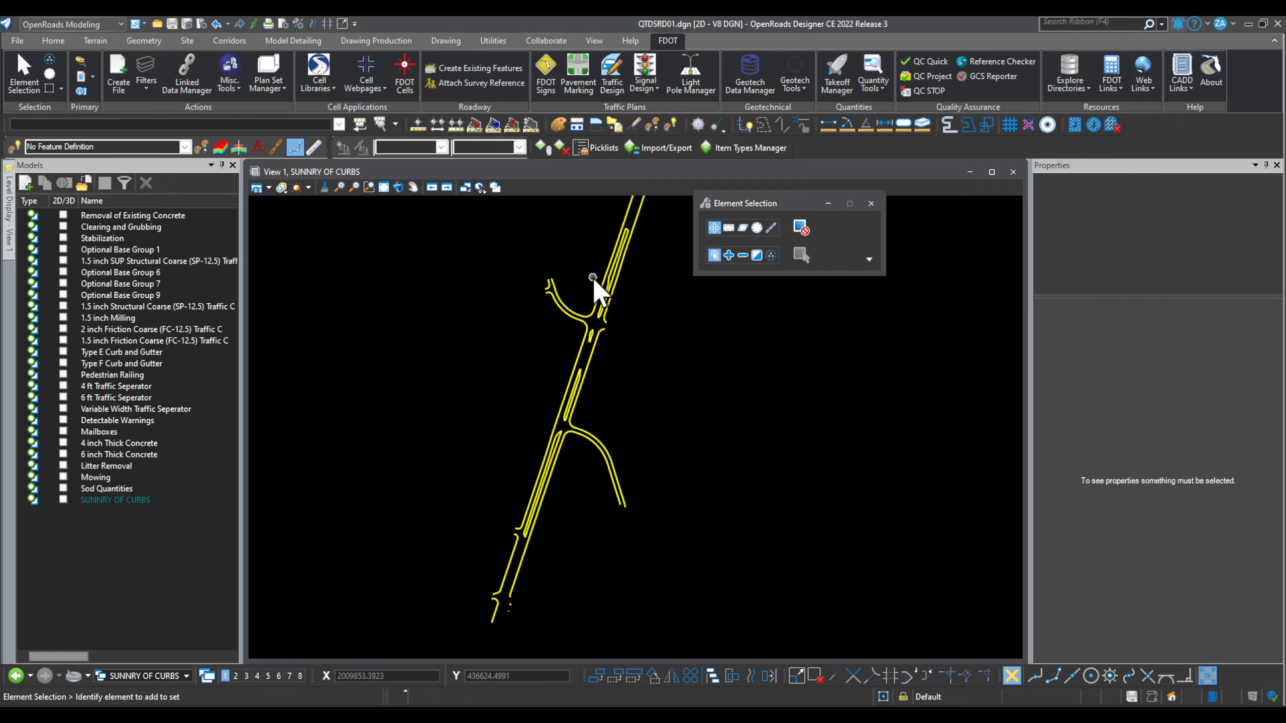
left_click(600, 302)
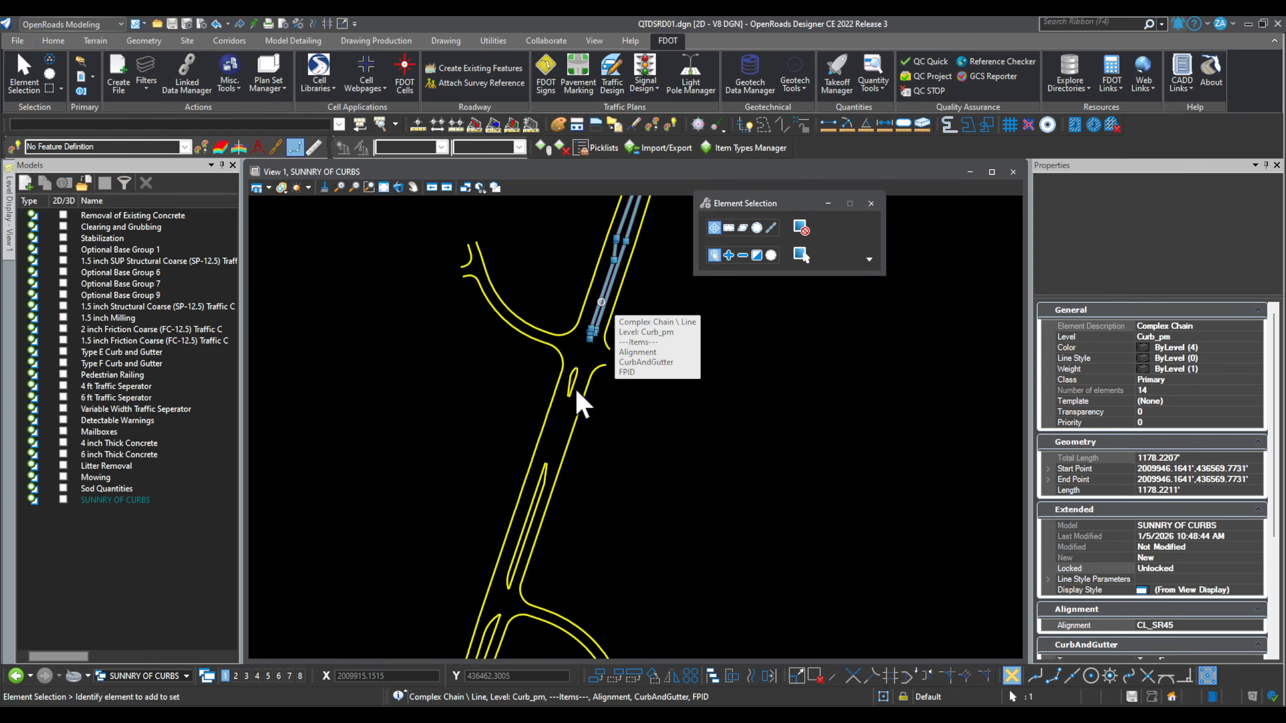
left_click(569, 383, "ctrl")
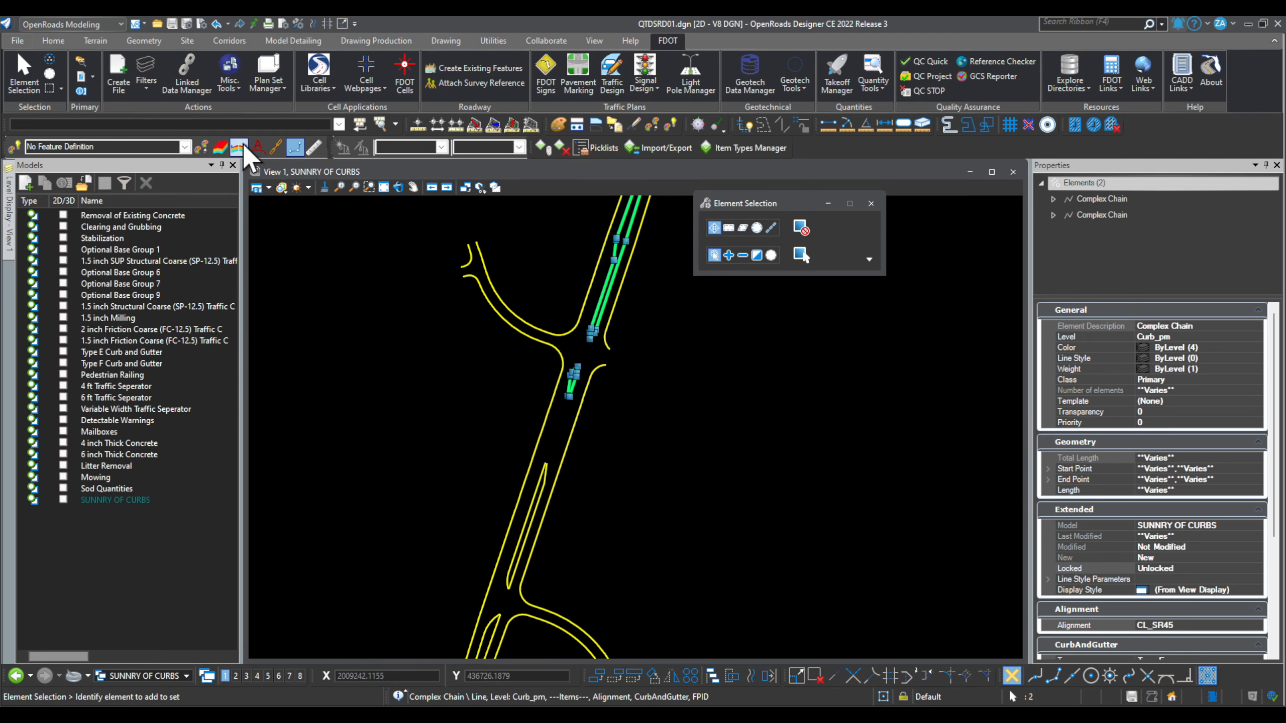
Step: Review the Level list on the Home tab without changes, then clear the selection
left_click(54, 43)
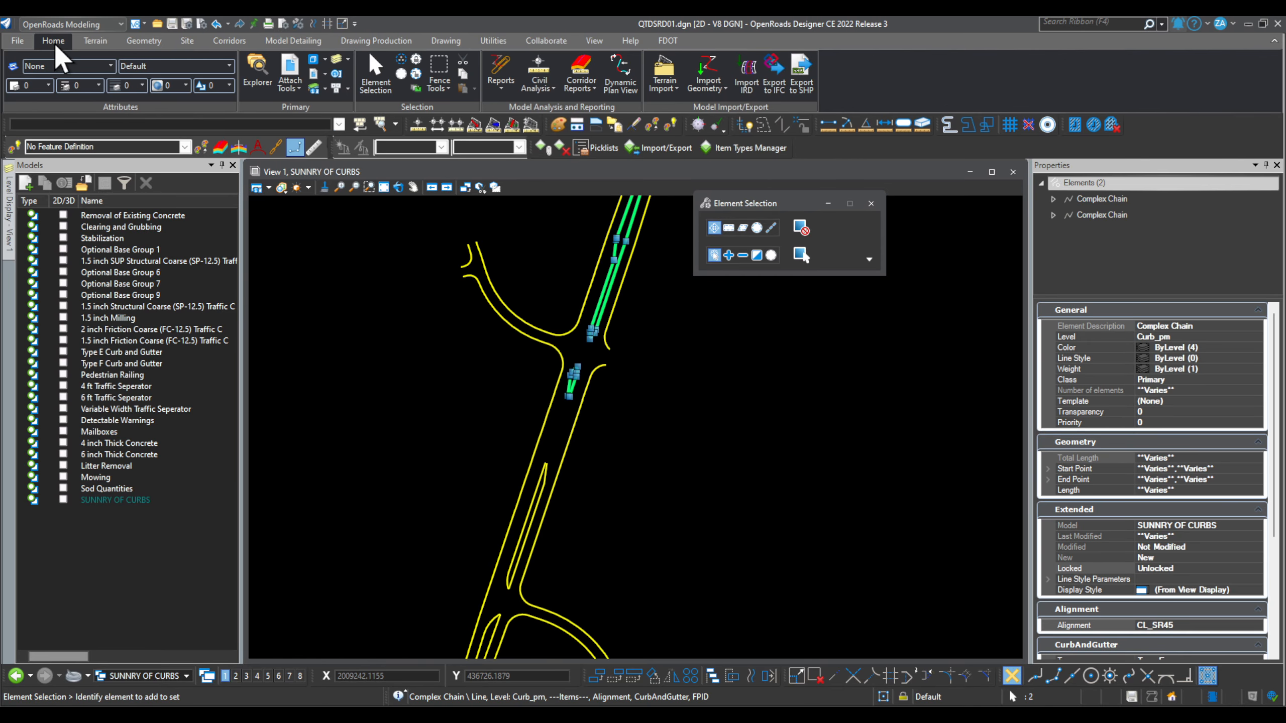
left_click(167, 70)
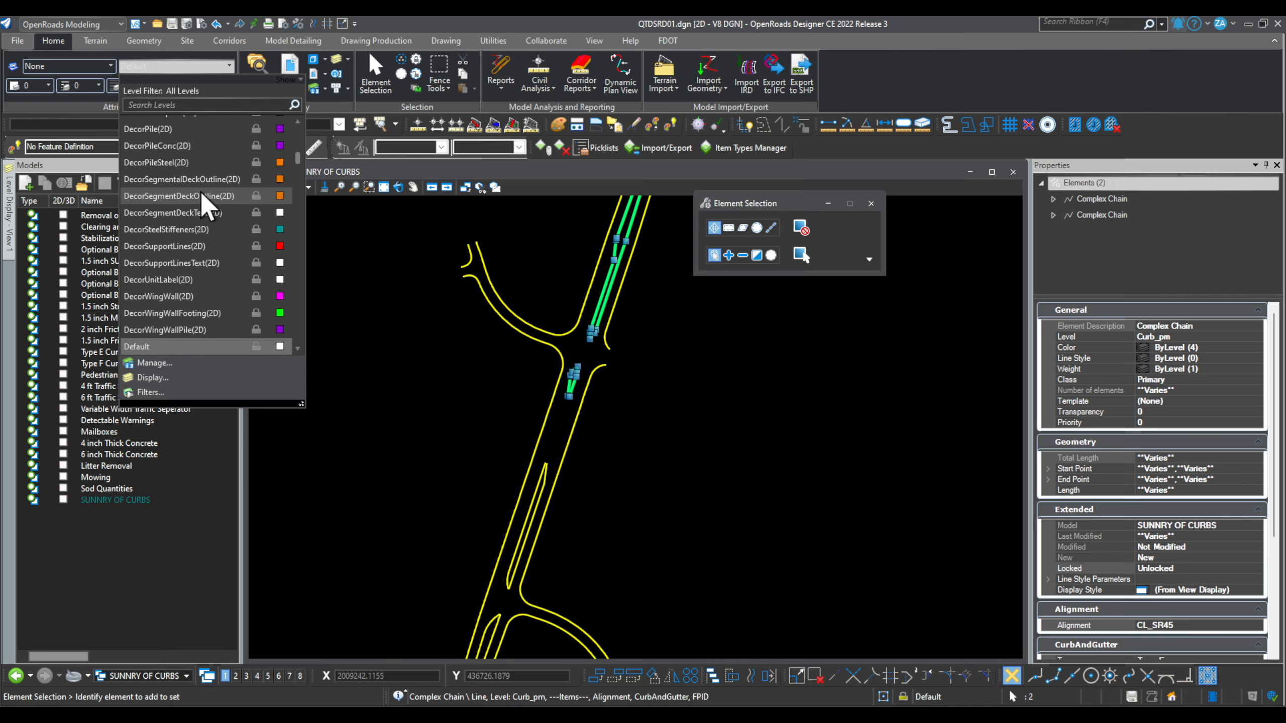
left_click(657, 408)
left_click(481, 360)
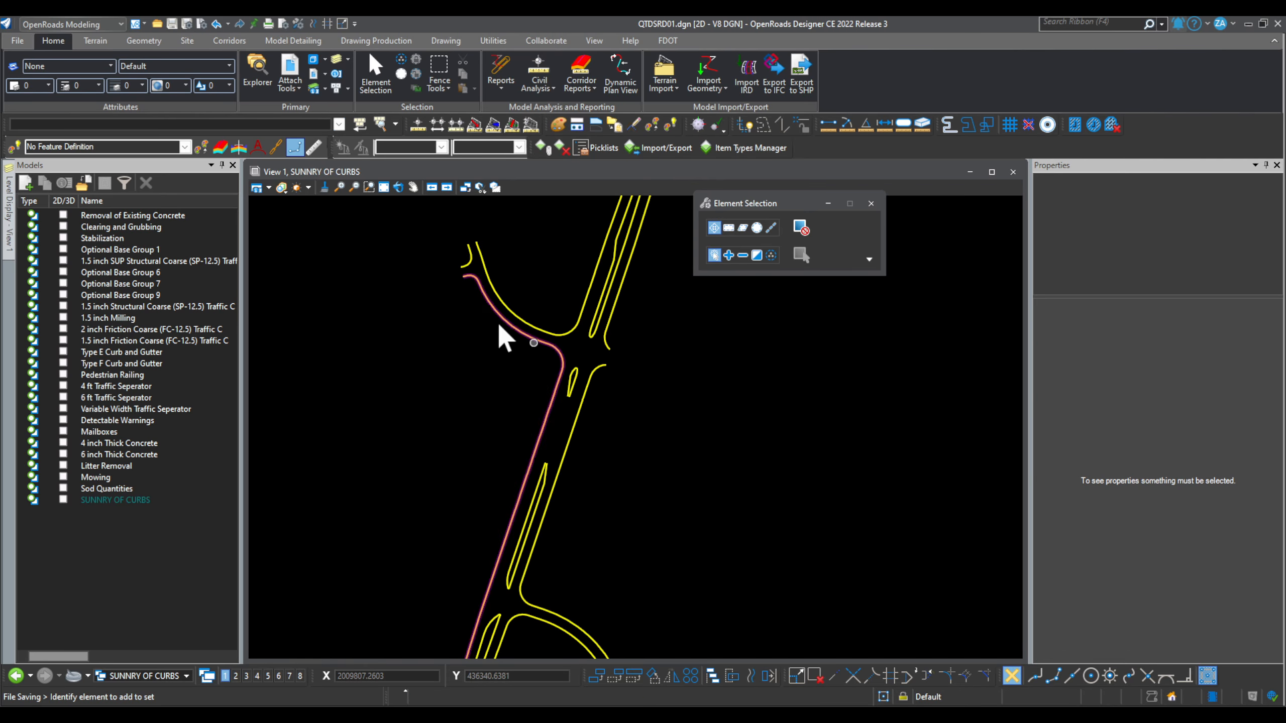
scroll(527, 418, "down", 3)
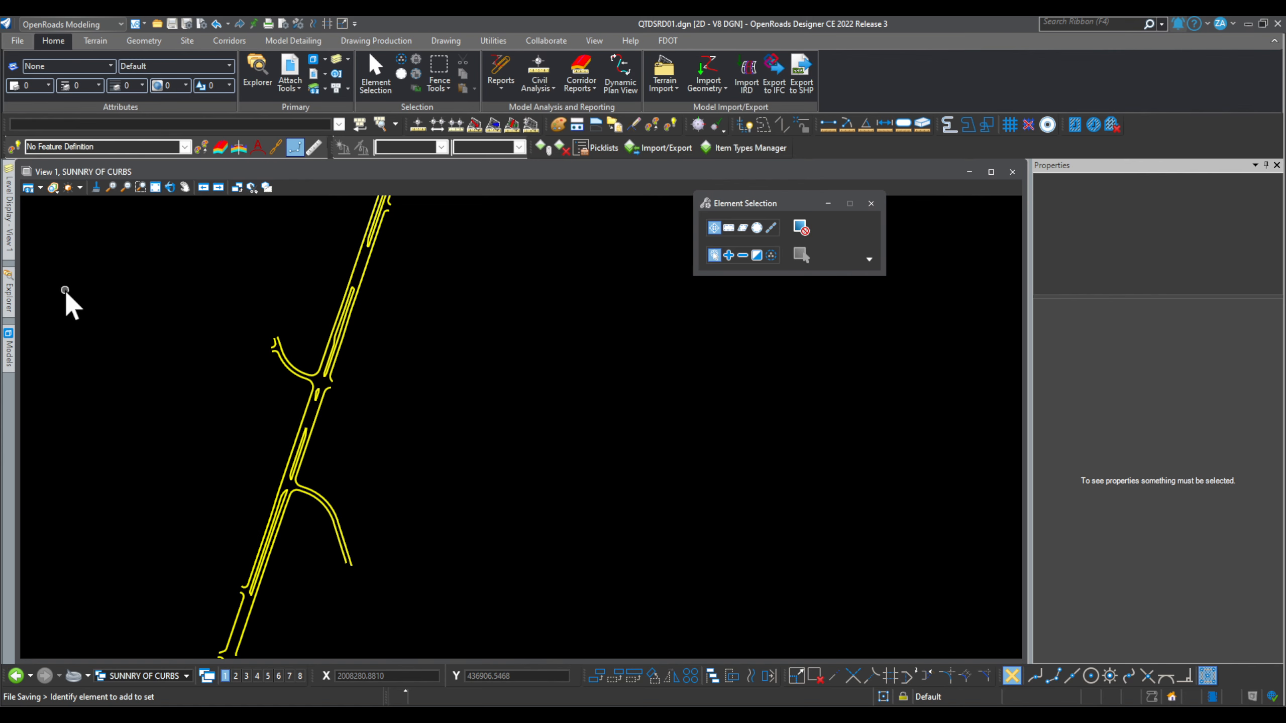
Step: Browse the design file's models and items by class in the Explorer panel
left_click(10, 332)
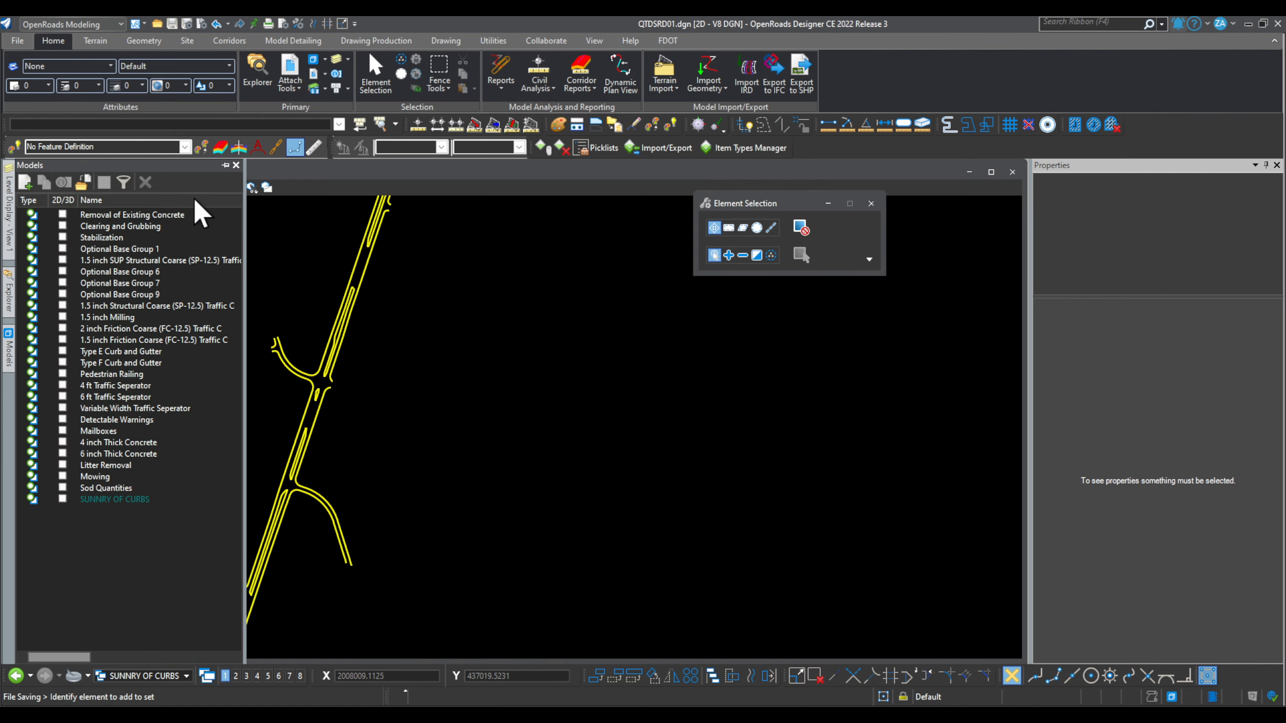
left_click(9, 291)
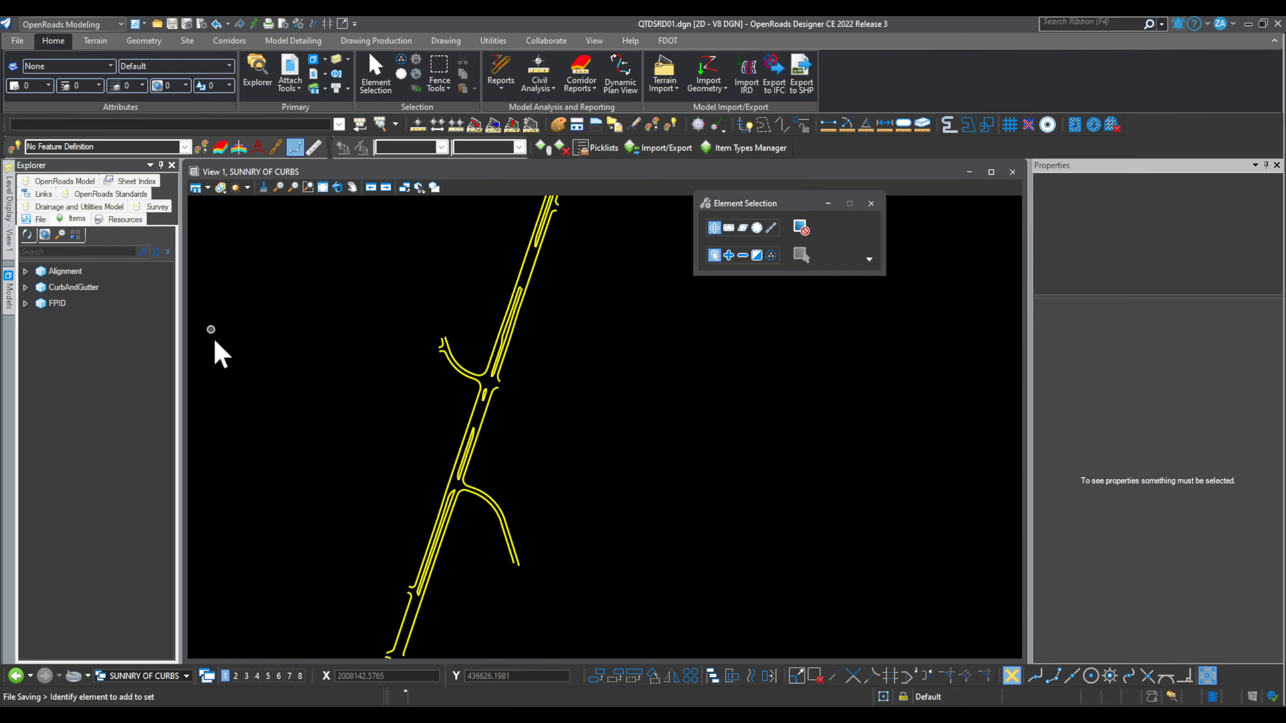
scroll(536, 407, "down", 2)
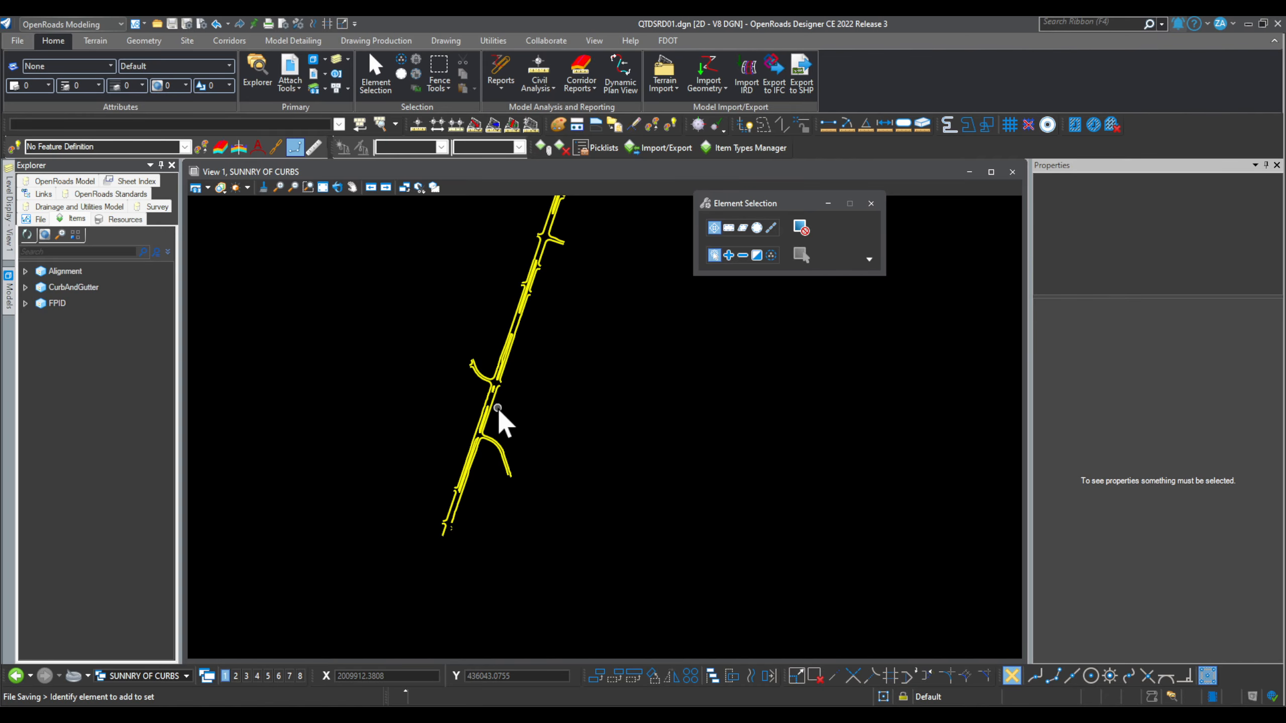
scroll(499, 420, "up", 2)
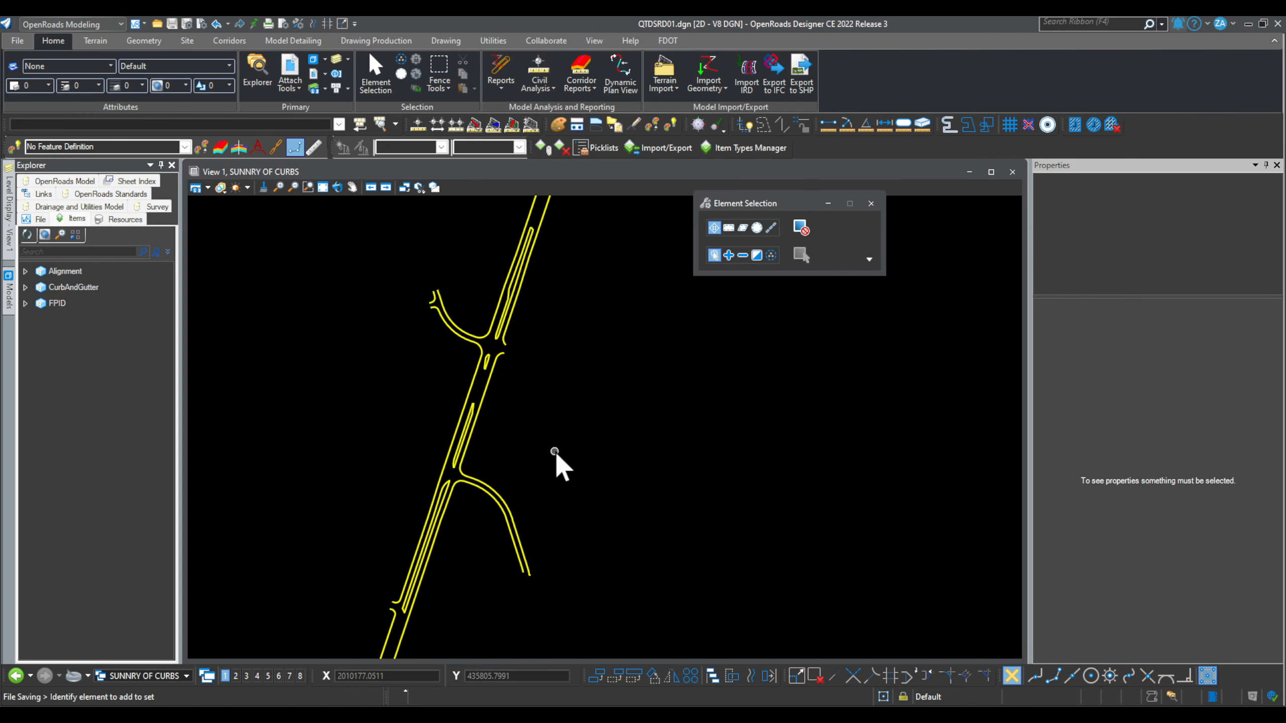
left_click_drag(741, 205, 881, 194)
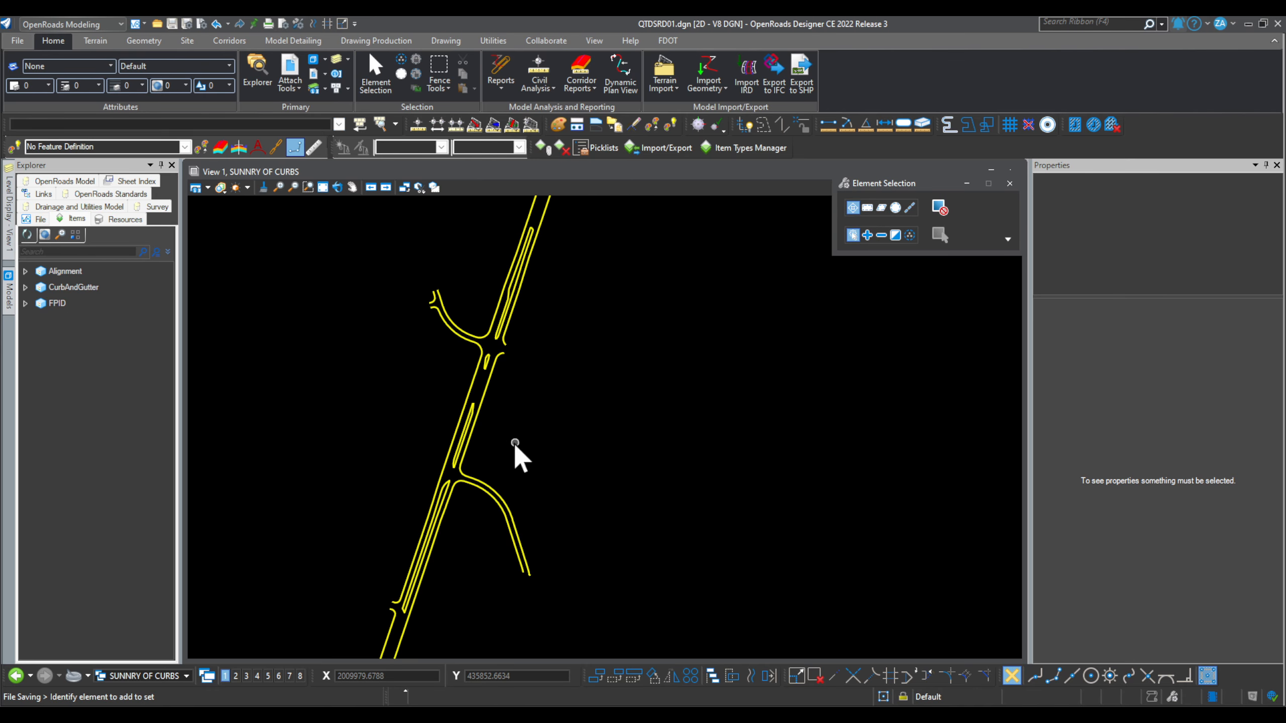
scroll(456, 436, "up", 2)
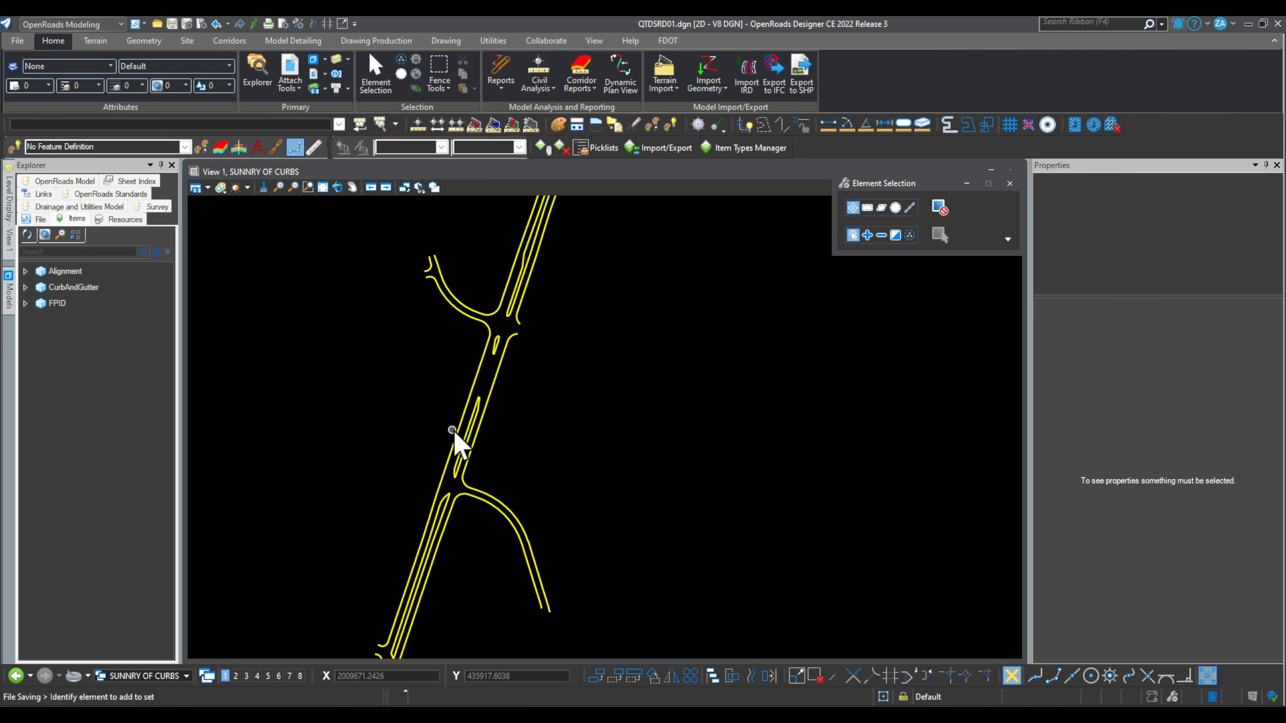
left_click(9, 289)
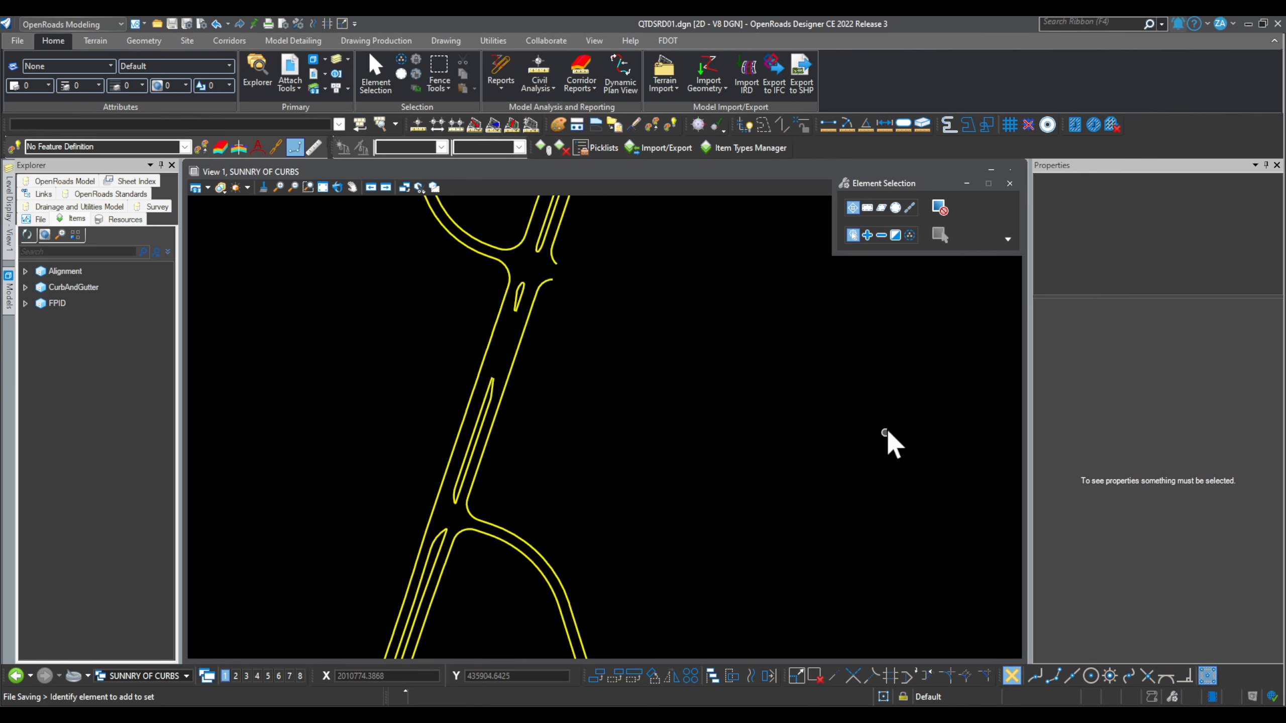
scroll(486, 428, "down", 2)
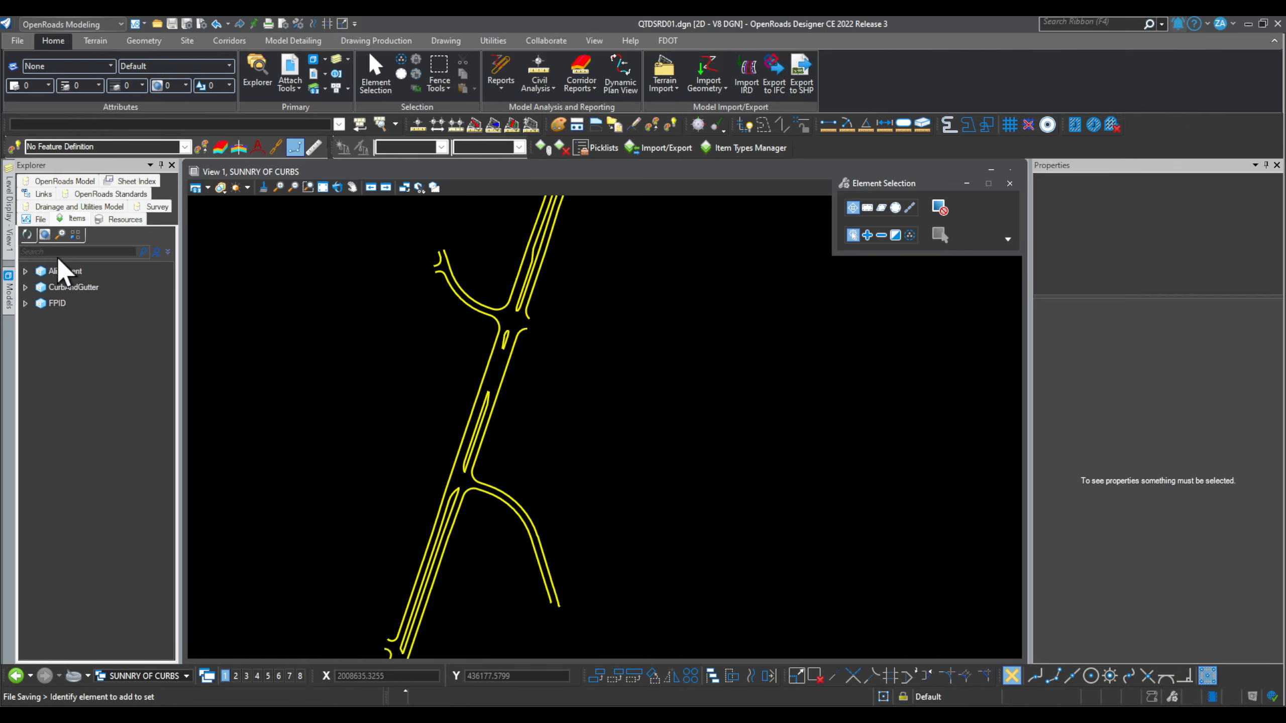
left_click(74, 223)
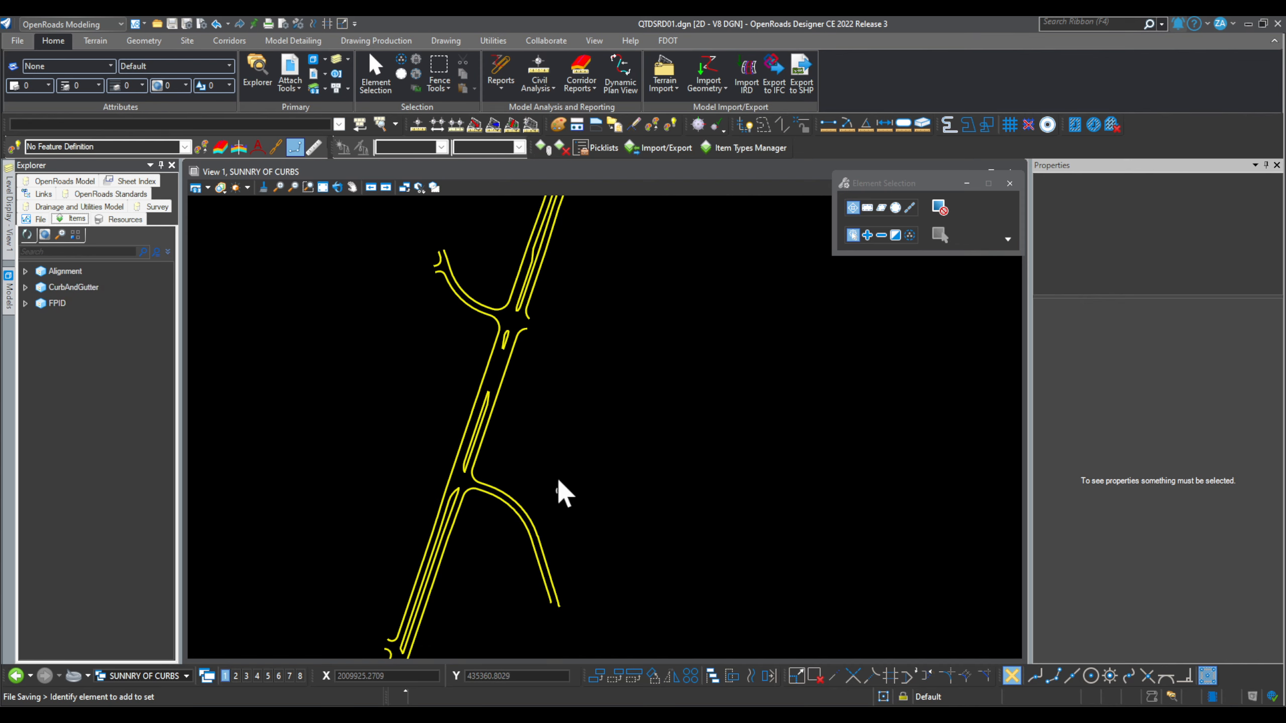
Step: Expand CurbAndGutter, widen the pane, and inspect the first two curb items
left_click(25, 288)
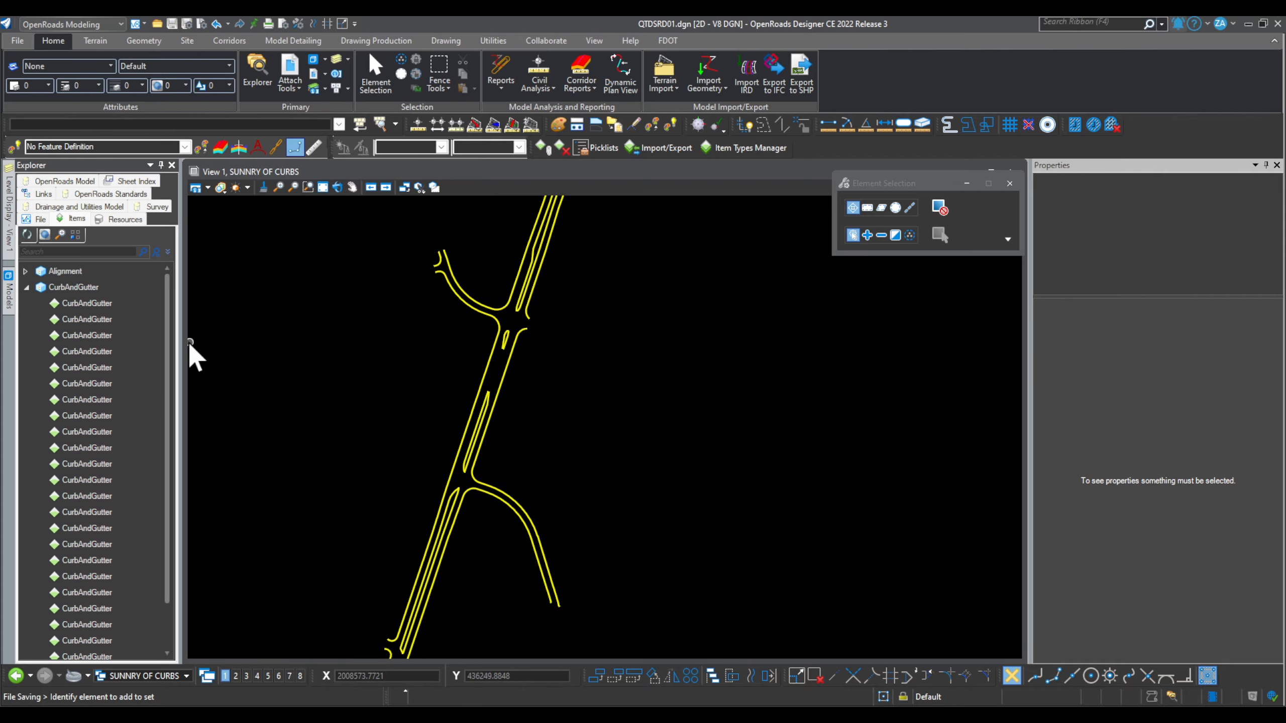
left_click_drag(178, 336, 420, 342)
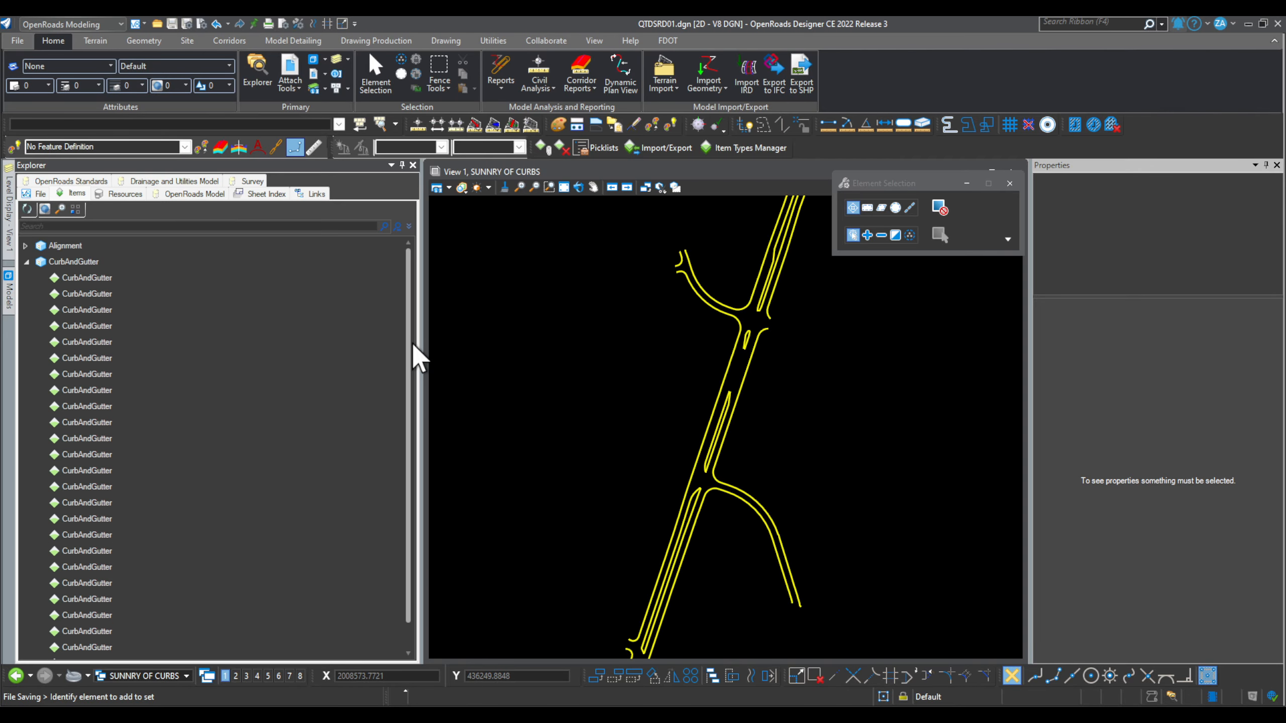
scroll(125, 509, "down", 1)
scroll(155, 590, "up", 1)
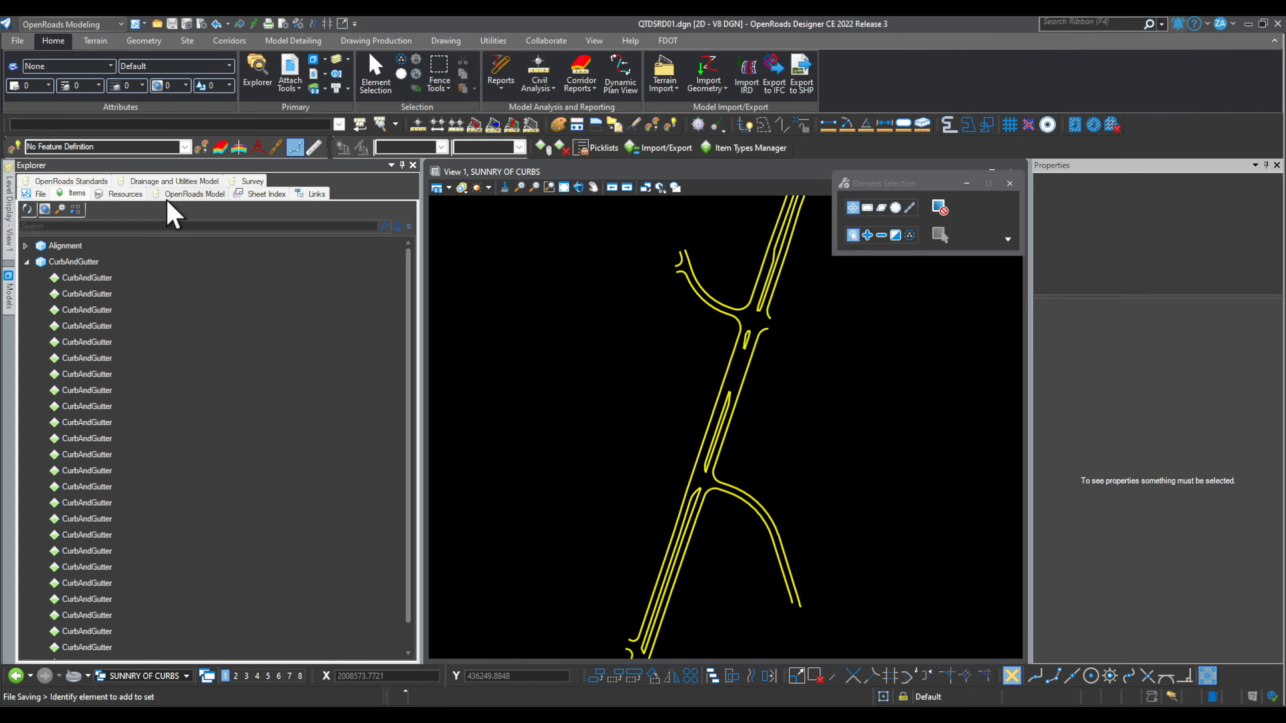
left_click(142, 328)
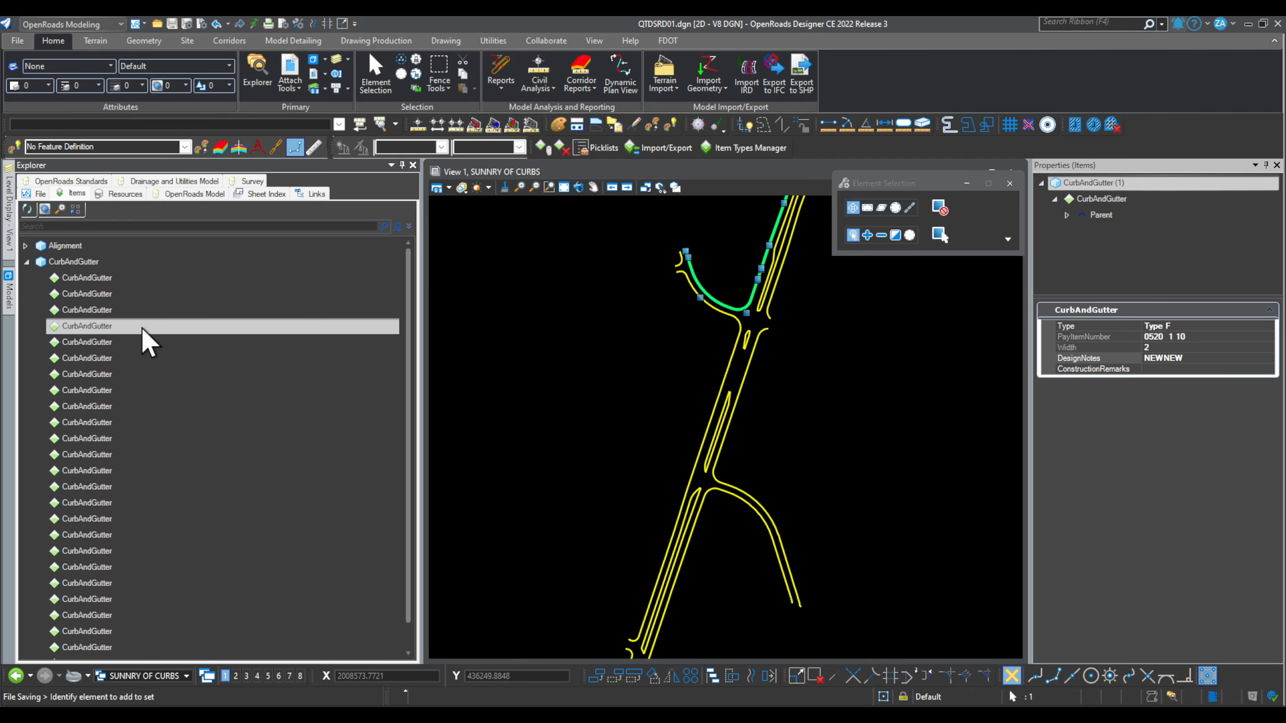
left_click(118, 279)
left_click(126, 294)
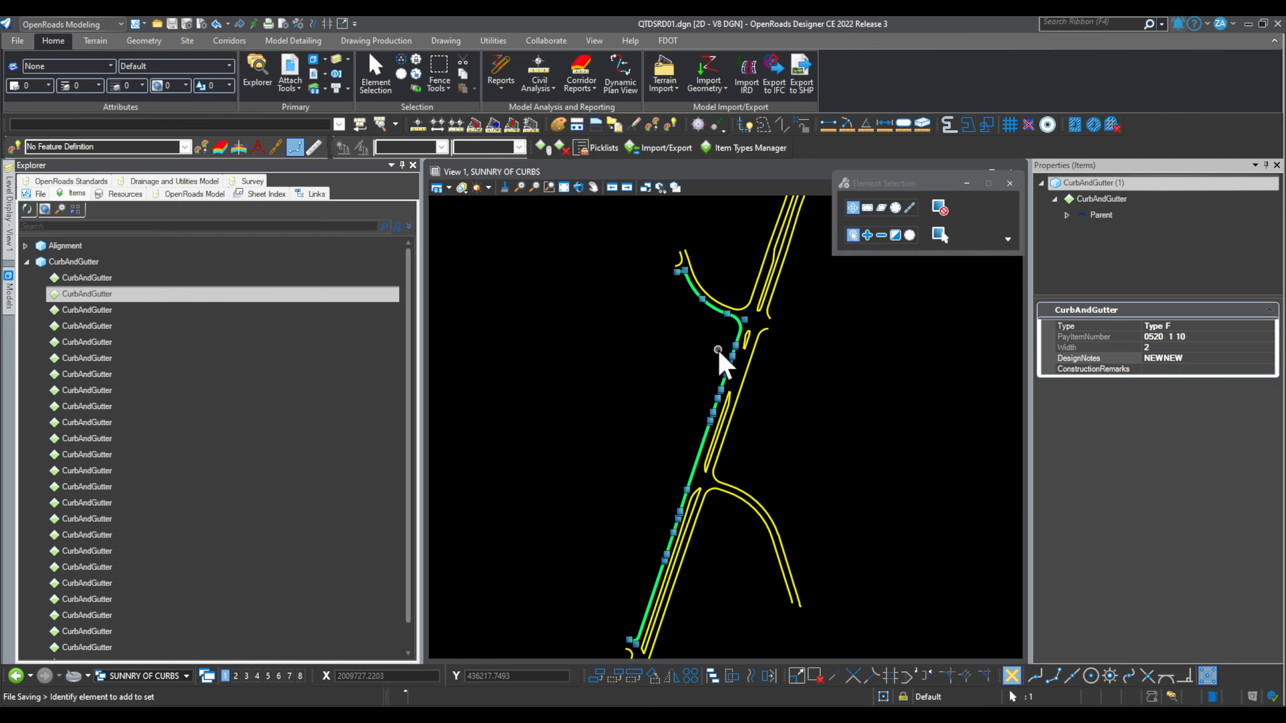
Step: Step through the CurbAndGutter items and multi-select the first four curbs
key("Down")
key("Down")
key("Down")
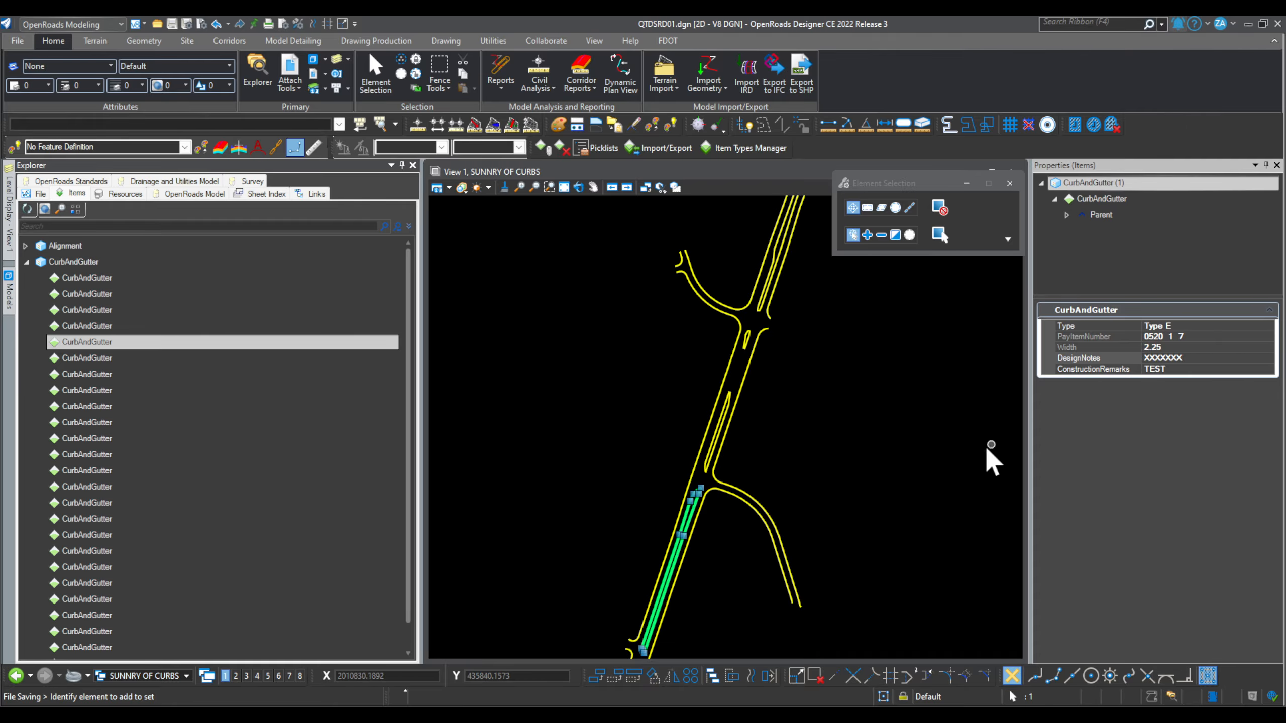
key("Up")
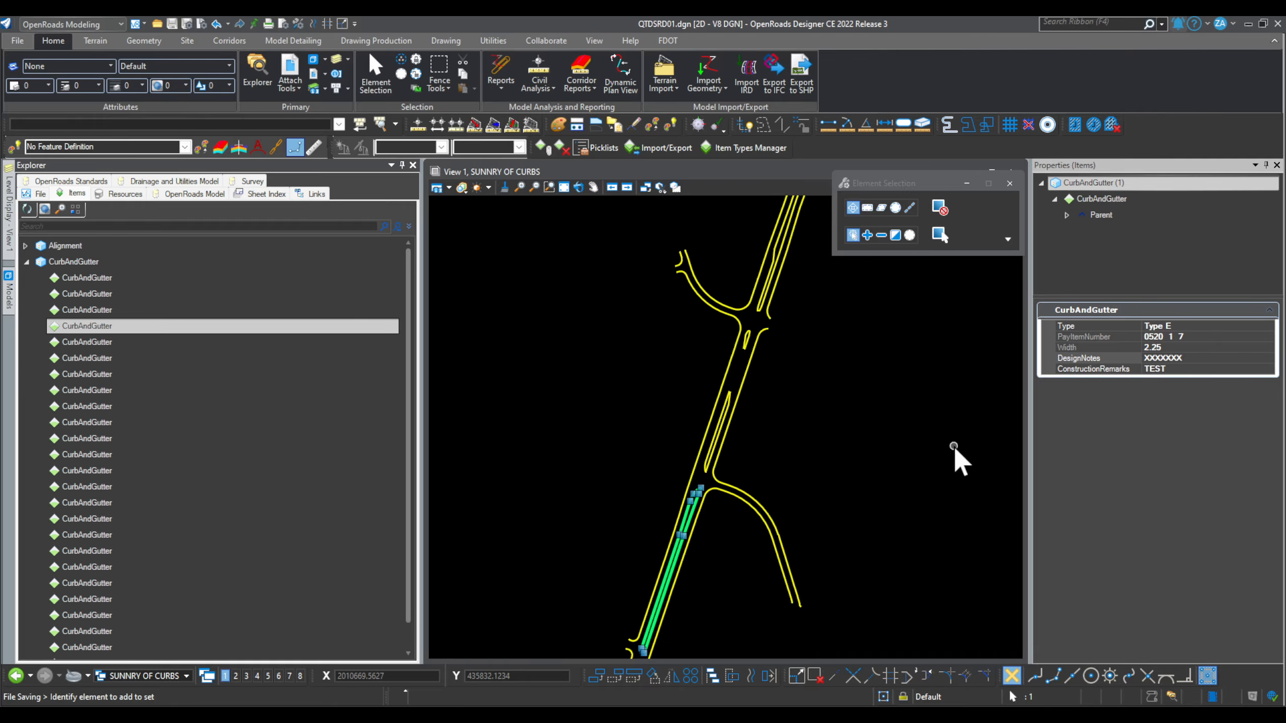
key("Up")
key("Up")
key("Up")
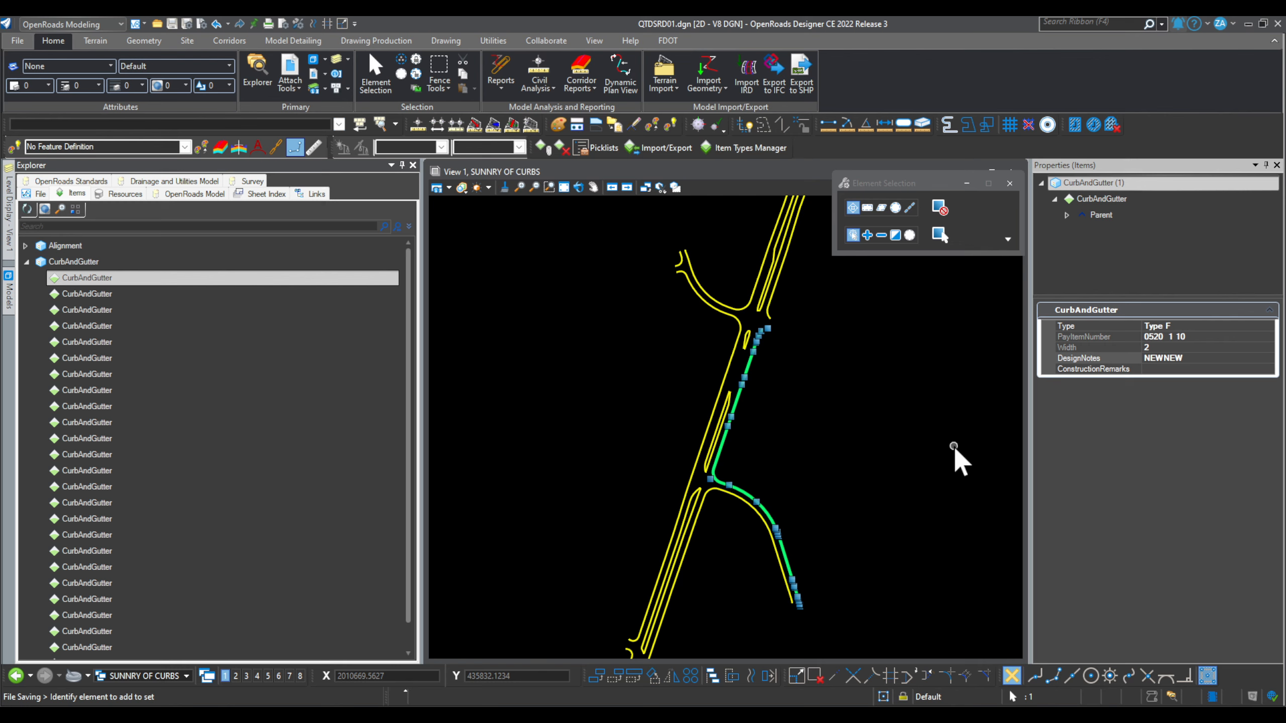
key("shift+Down")
key("shift+Down")
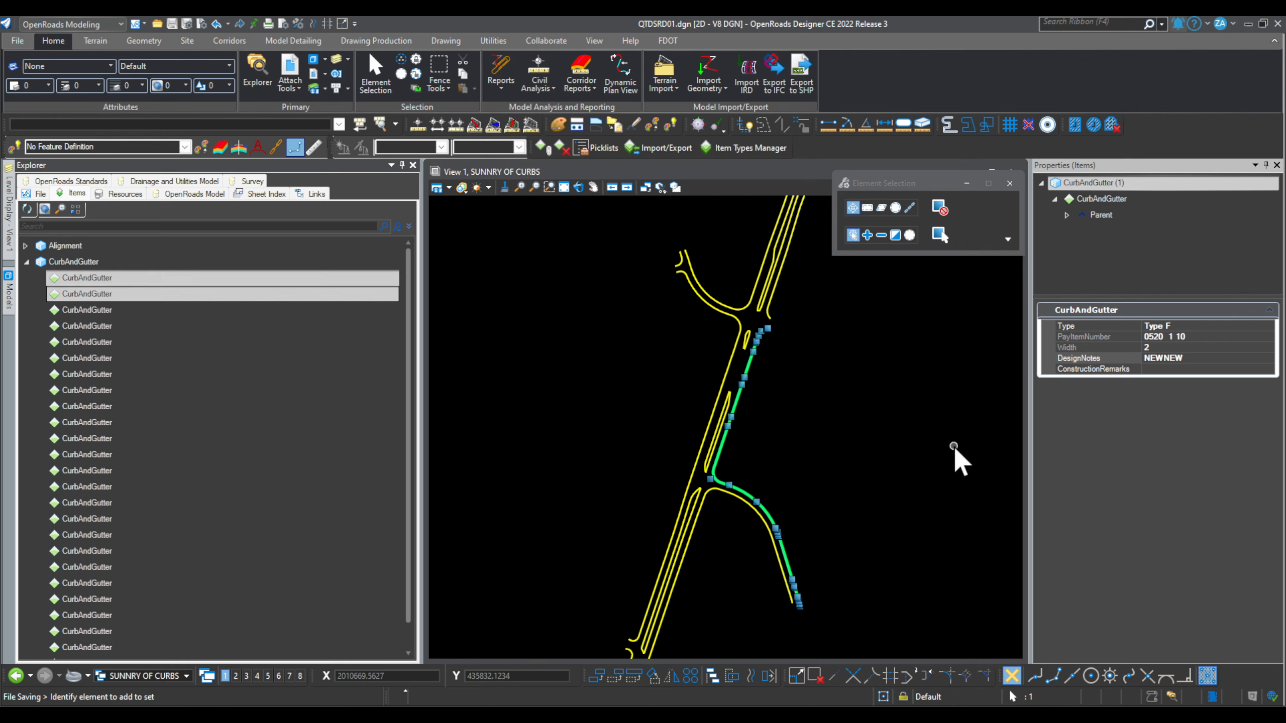
key("shift+Down")
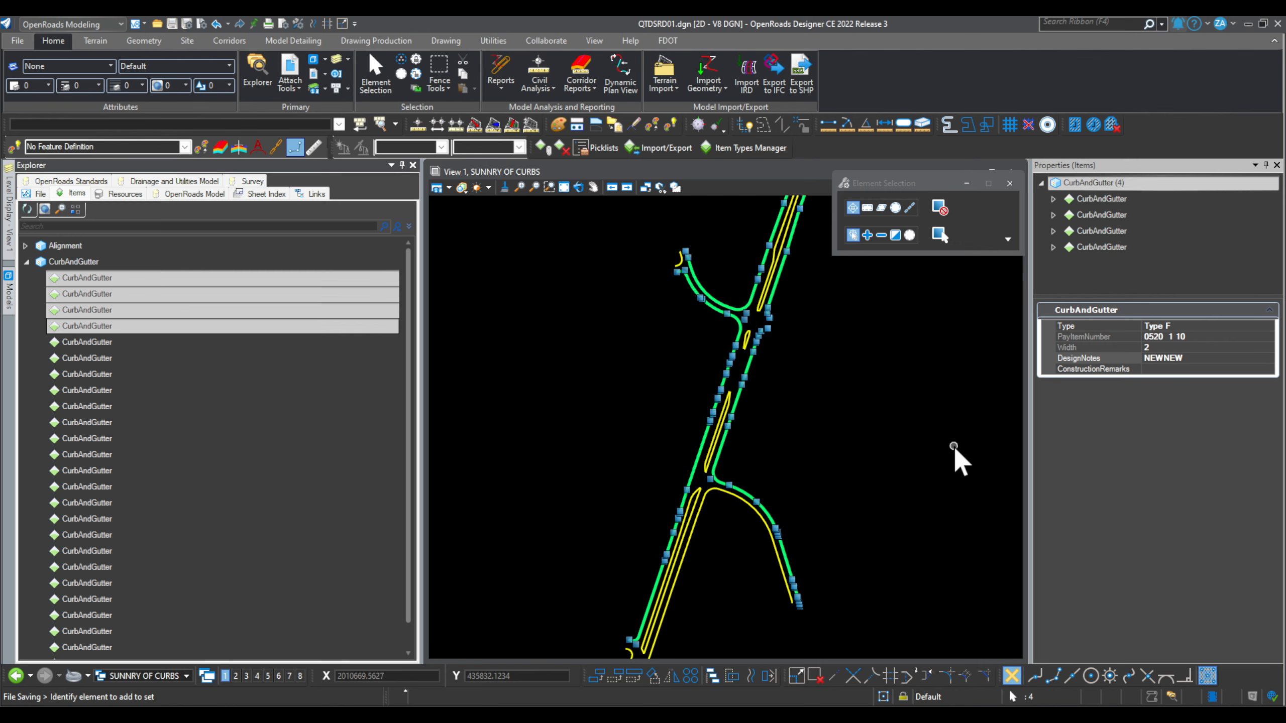
key("shift+Down")
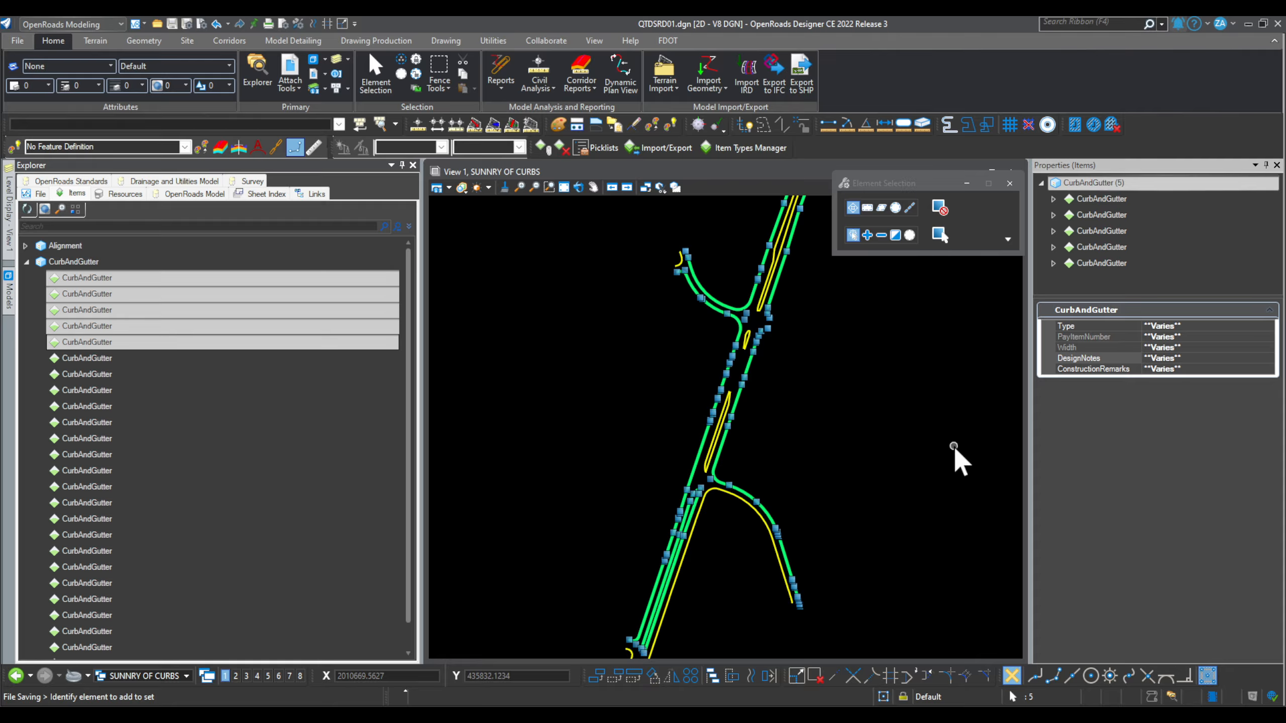
key("shift+Up")
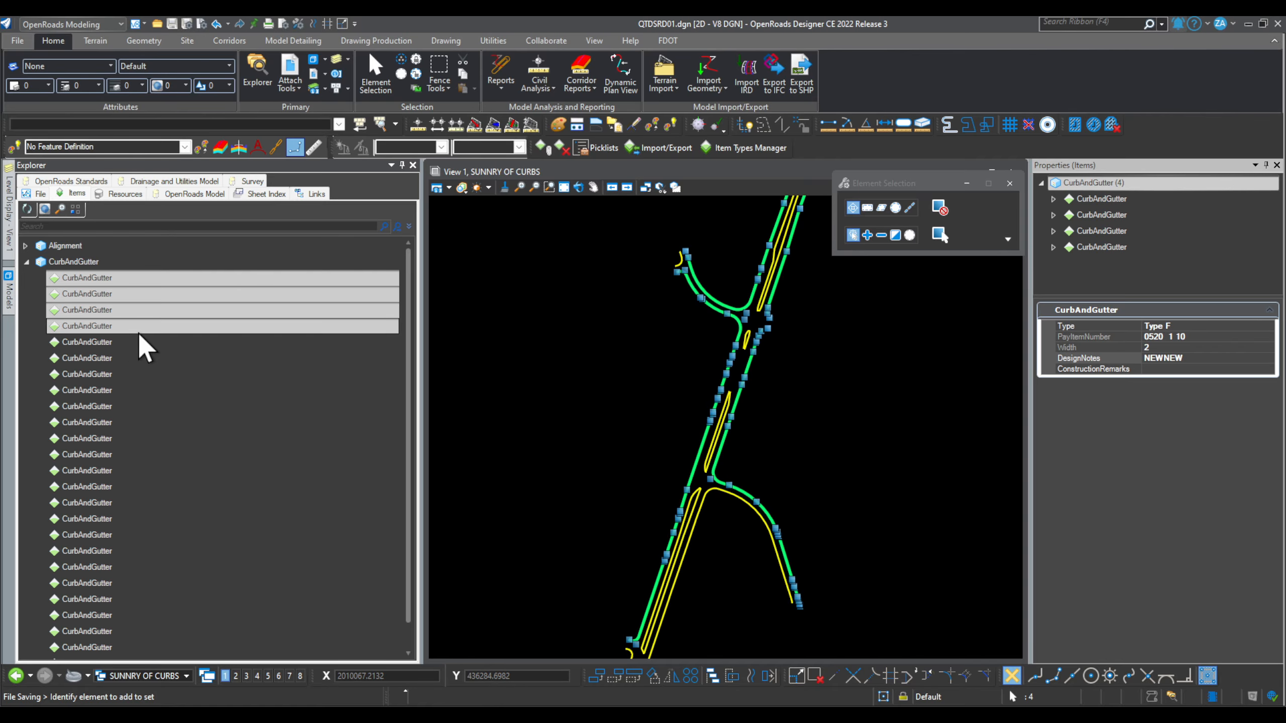
Step: Inspect the fourth, fifth and sixth CurbAndGutter items, noting the Type E curb
left_click(114, 343)
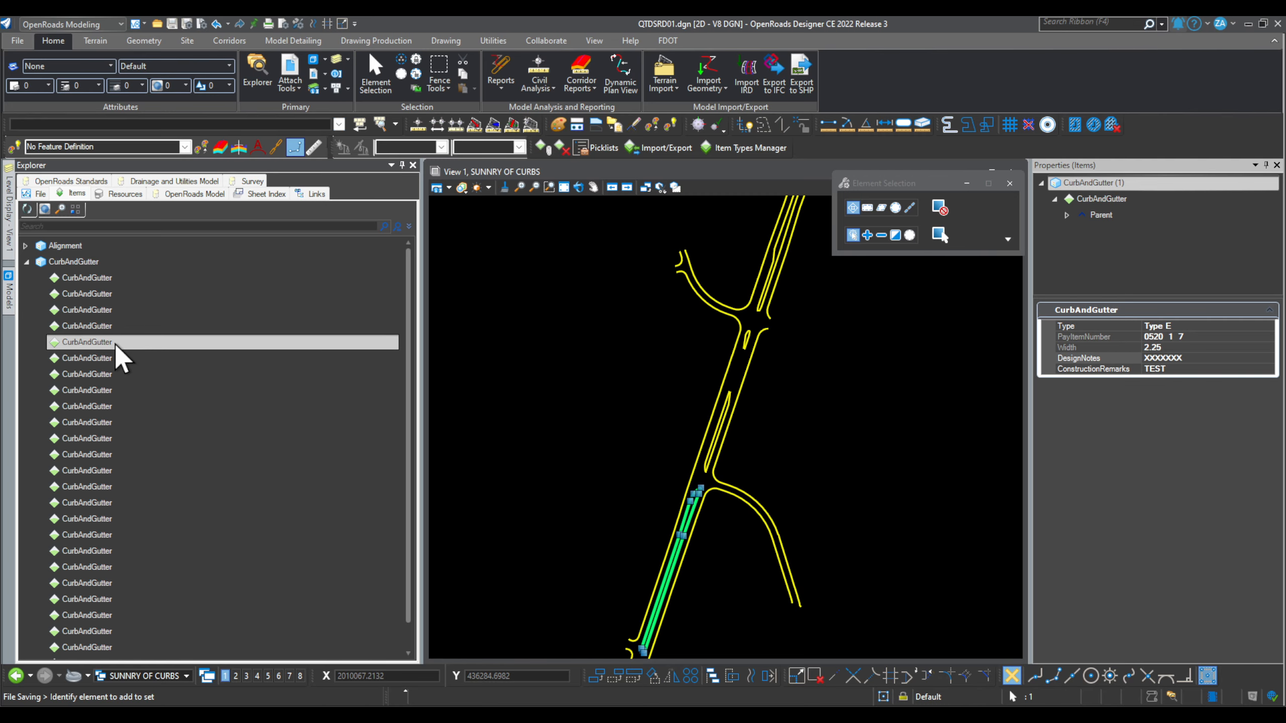
key("Down")
key("Down")
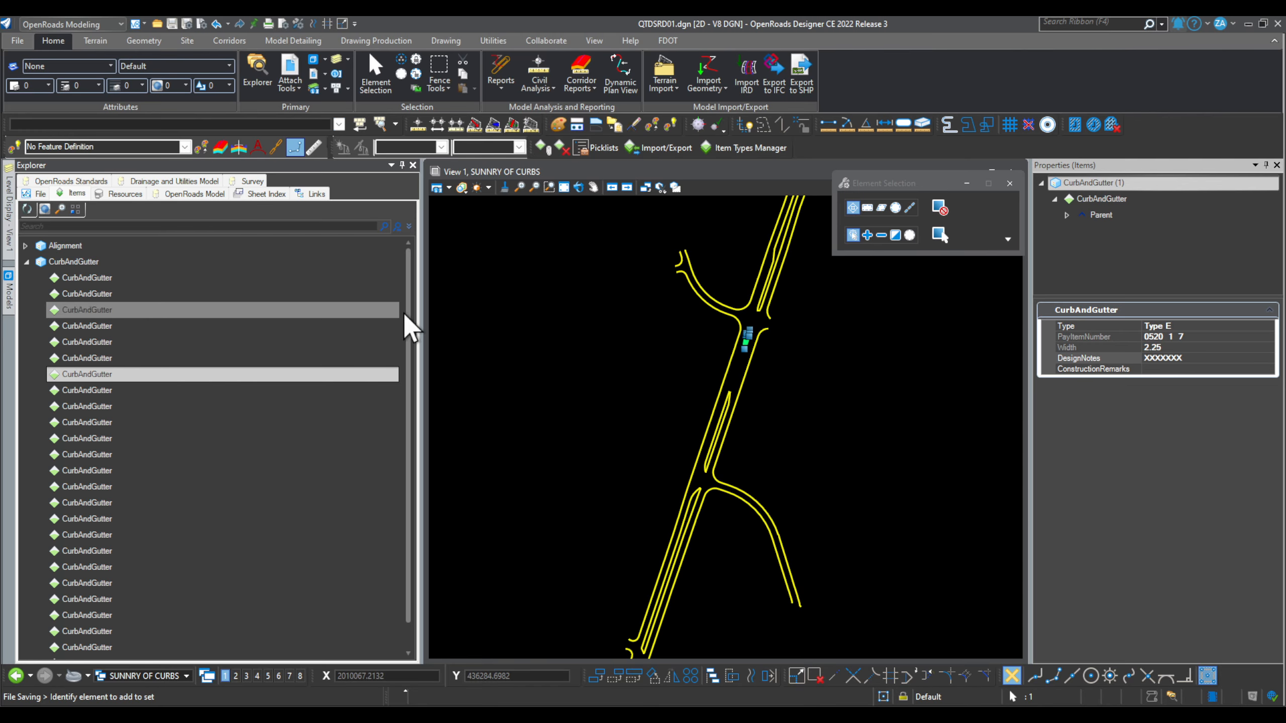
scroll(760, 347, "up", 5)
scroll(703, 410, "down", 5)
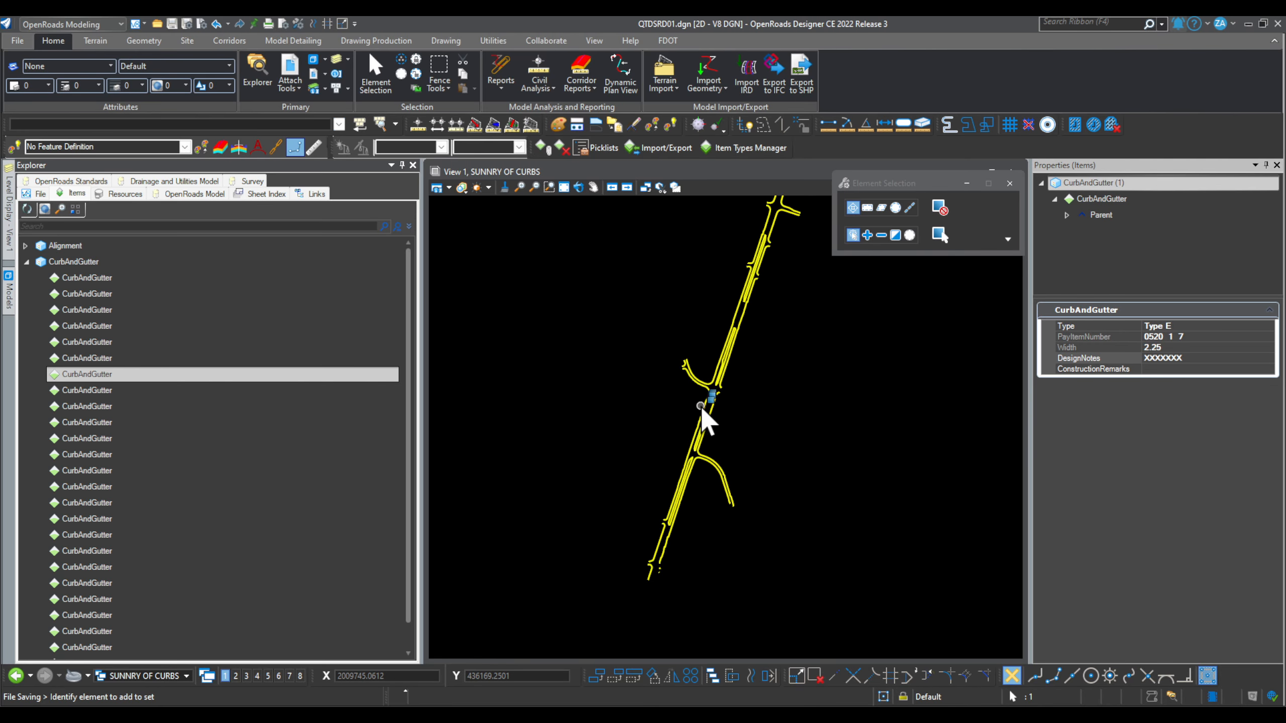
left_click(108, 329)
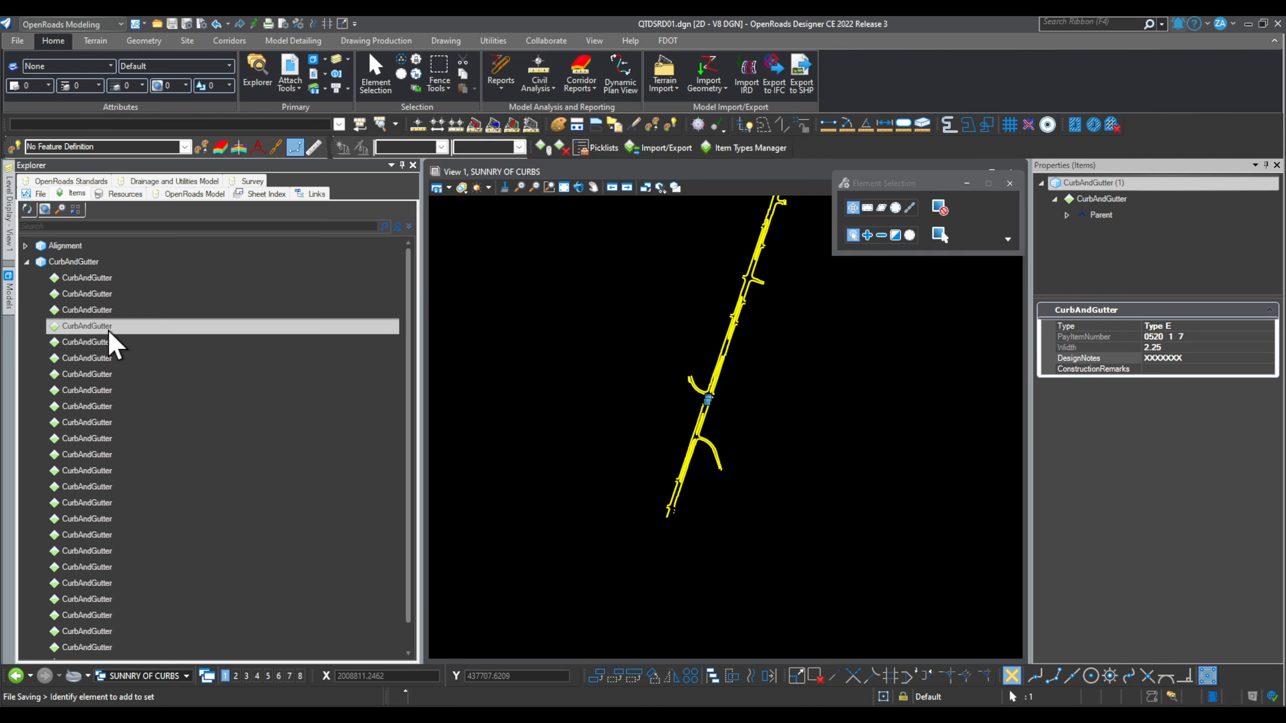
left_click(111, 341)
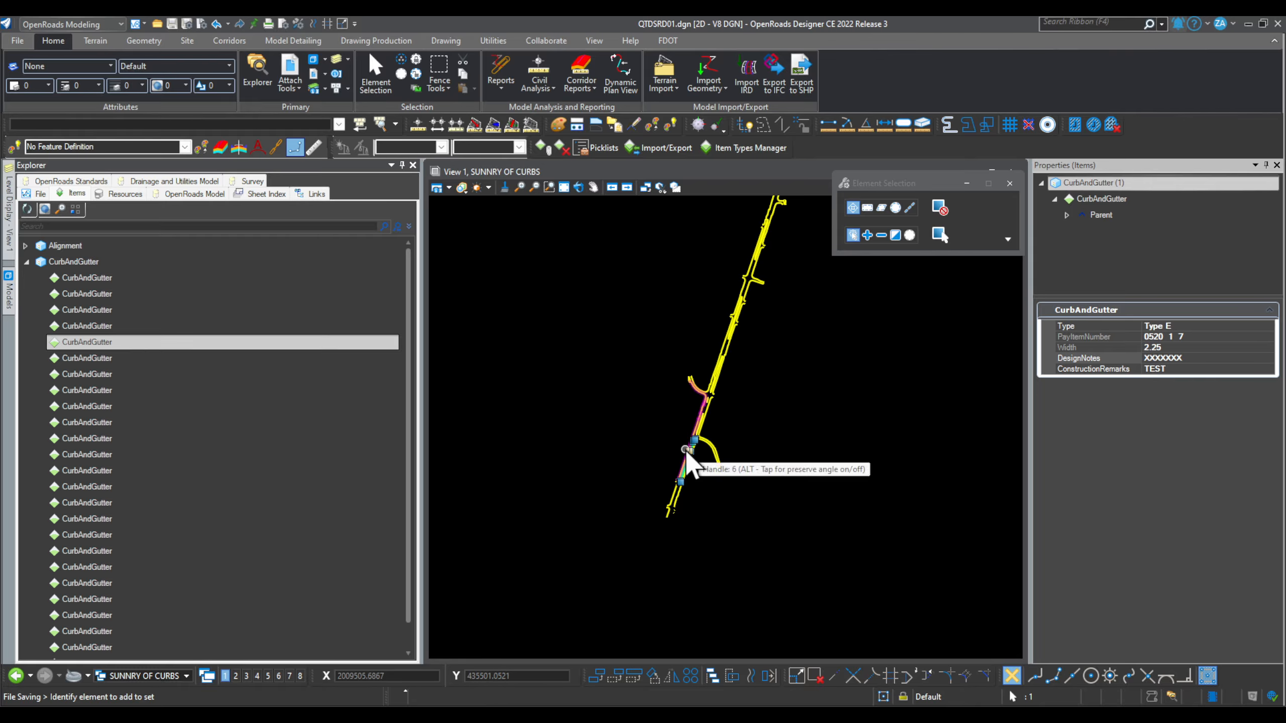
Step: Extend the Explorer selection down through the following CurbAndGutter rows
key("shift+Down")
key("shift+Down")
key("shift+Down")
key("shift+Down")
key("shift+Down")
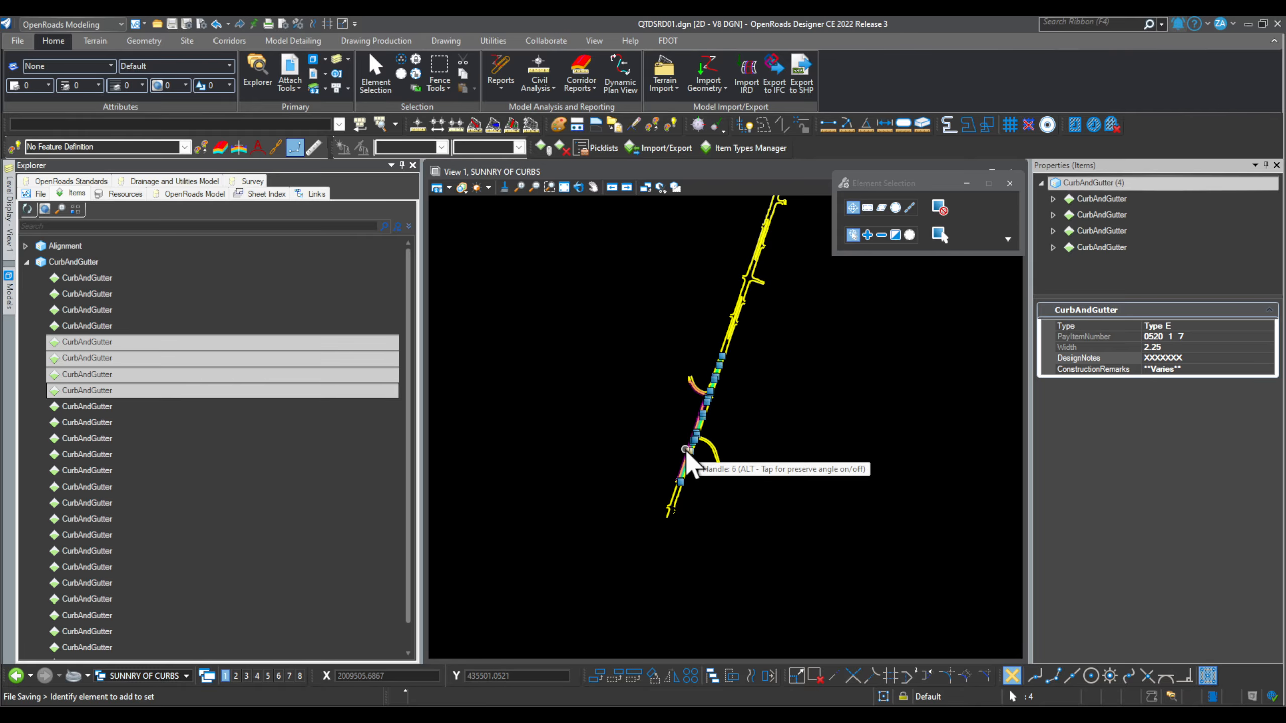
key("shift+Down")
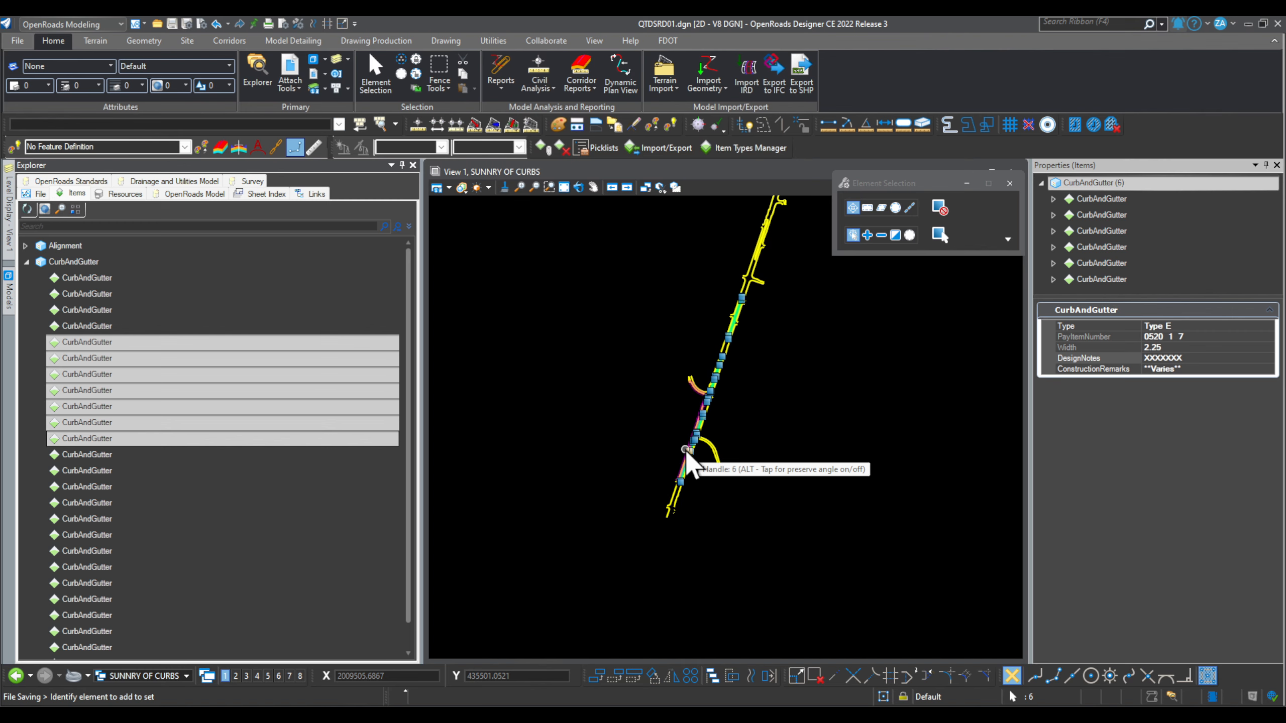
key("shift+Down")
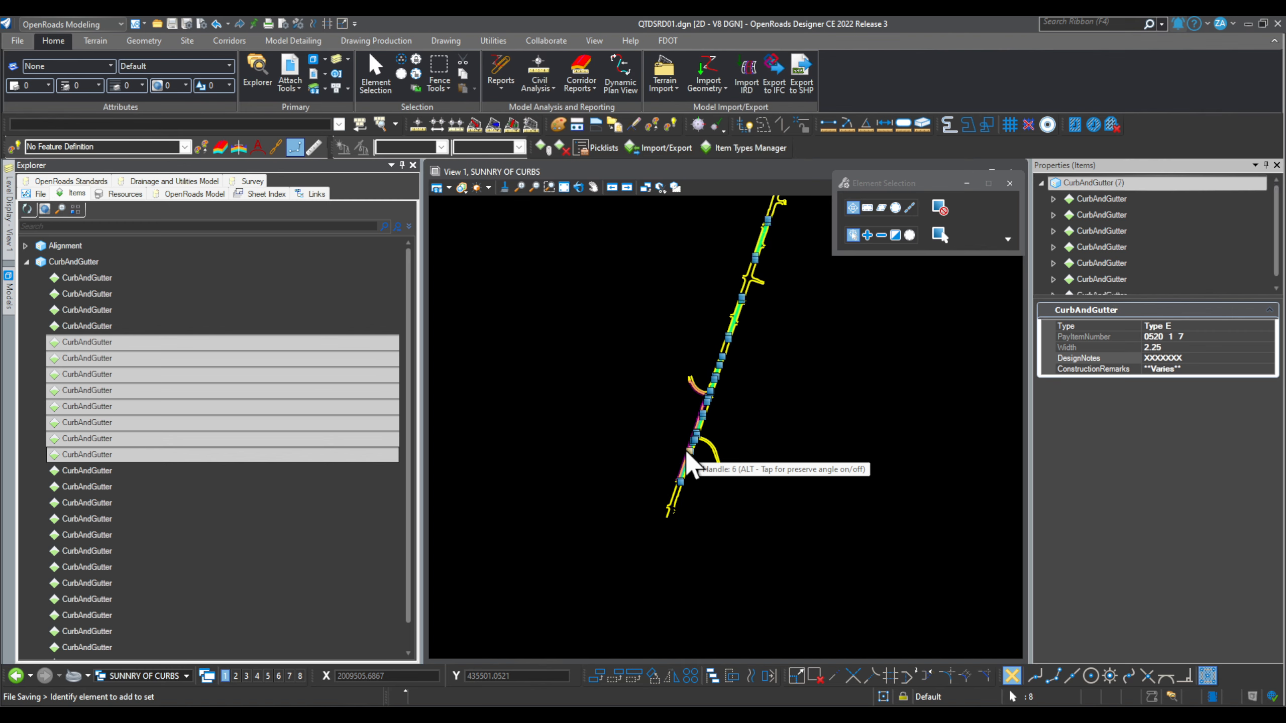
key("shift+Down")
key("shift+Down")
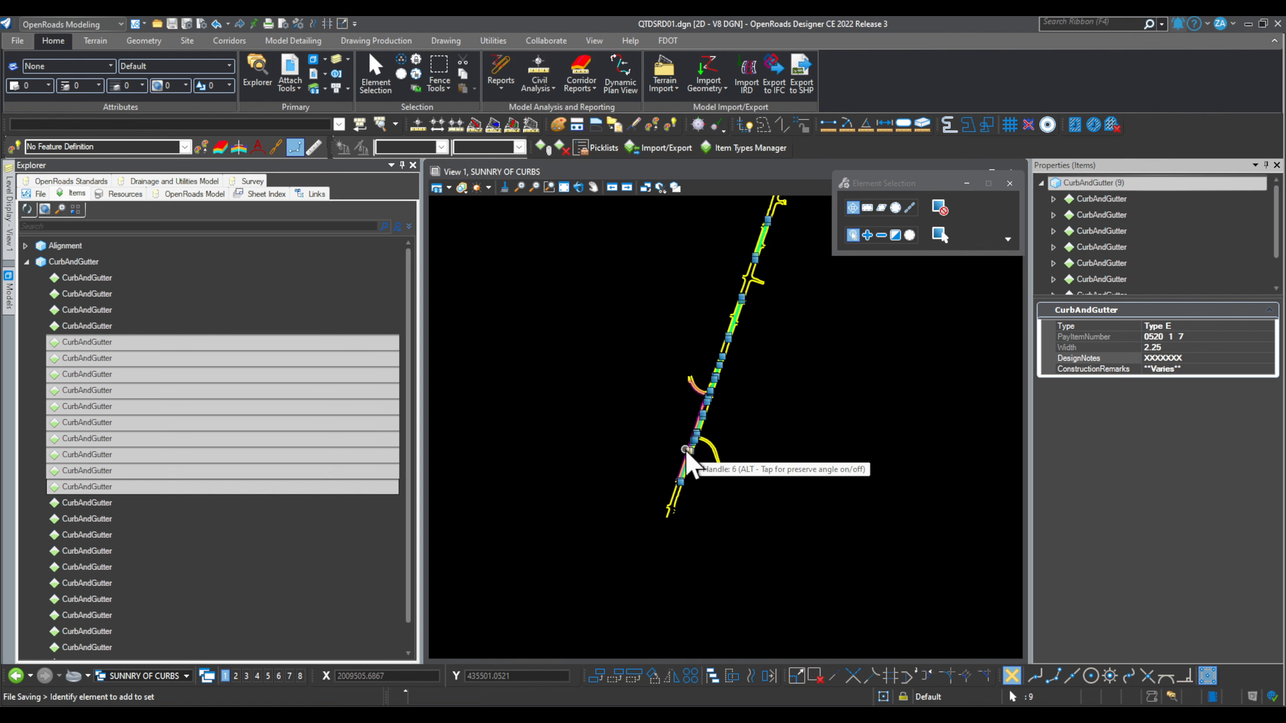
key("shift+Down")
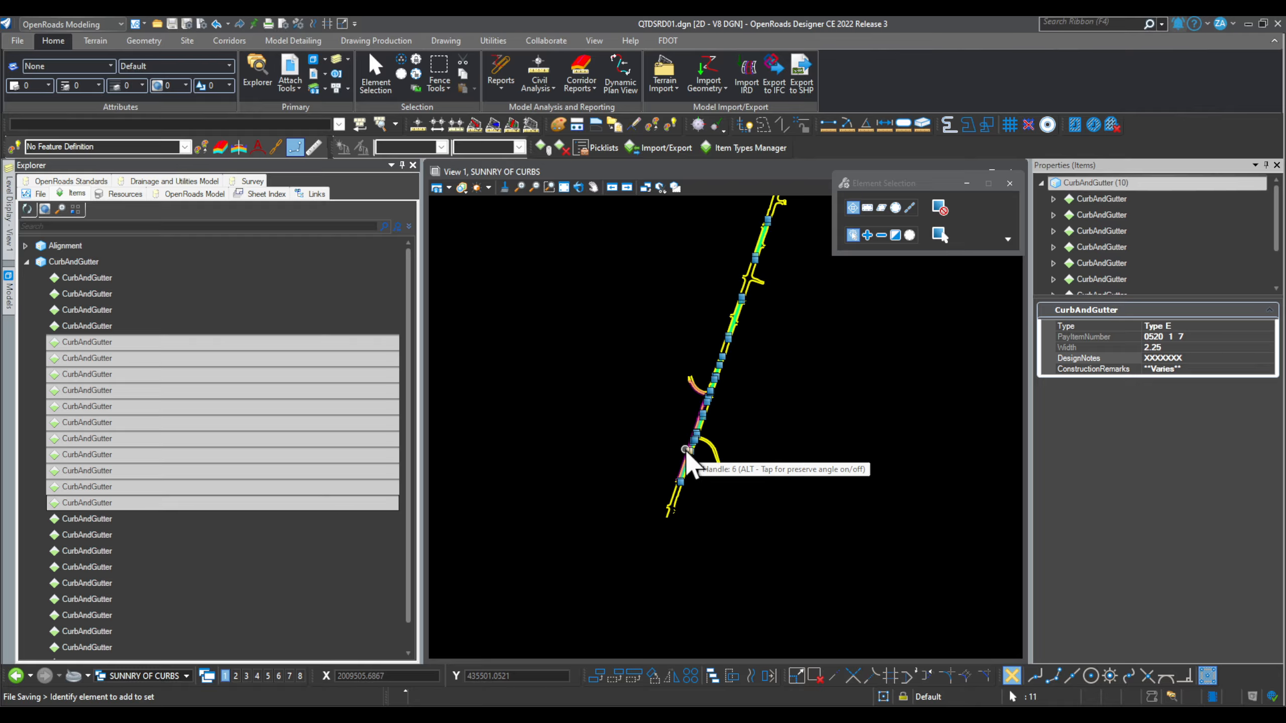
key("shift+Down")
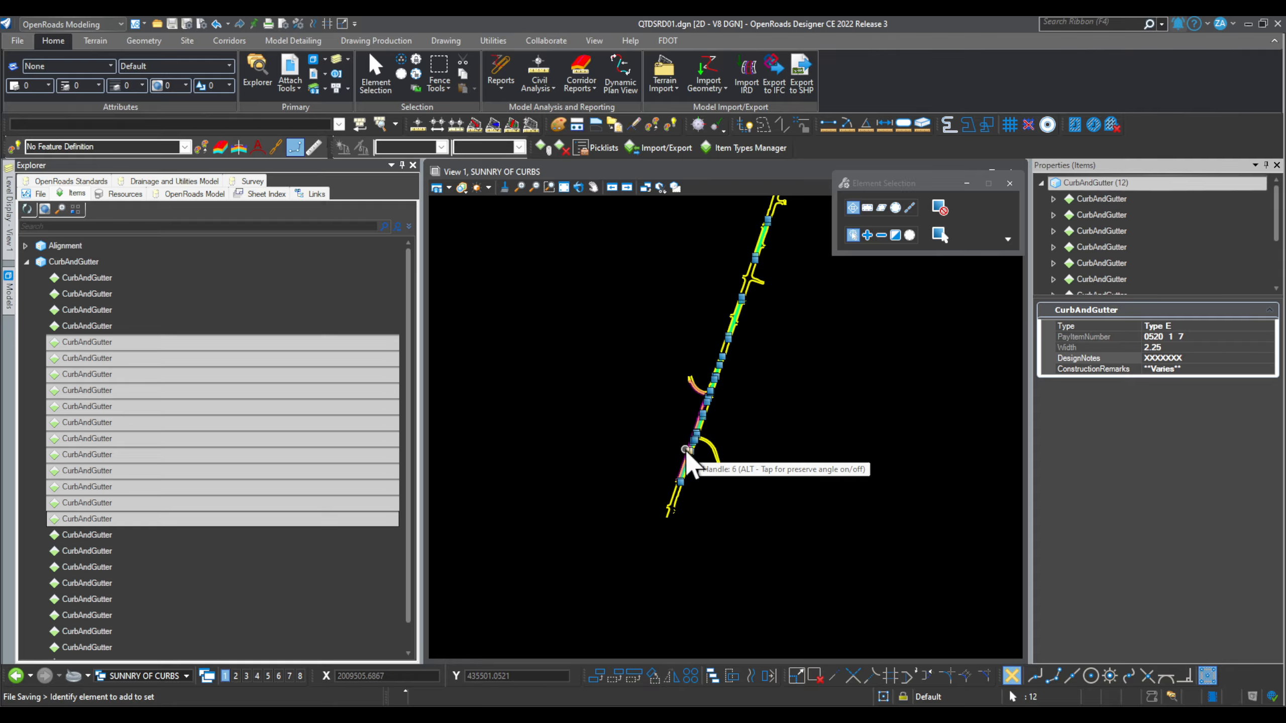
key("shift+Down")
key("shift+Down")
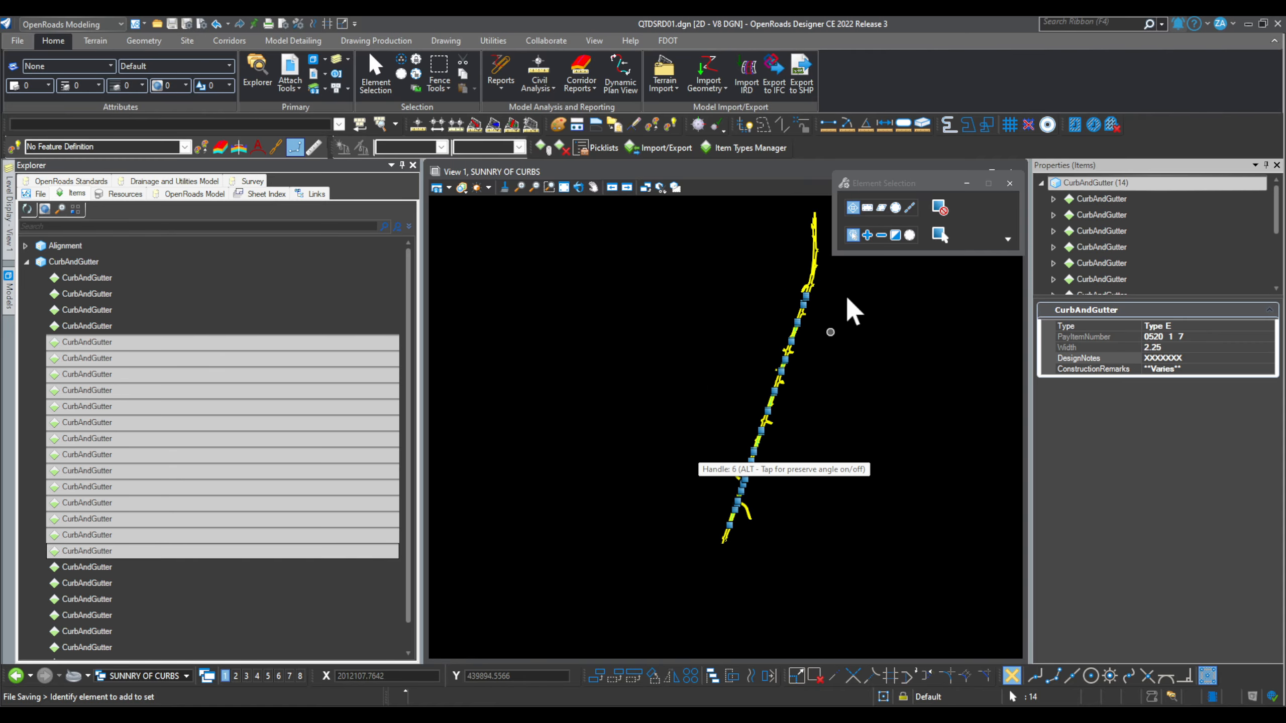
Step: Add six curb pieces from the plan view, reaching 20 Type E items with width 2.25
scroll(848, 299, "up", 5)
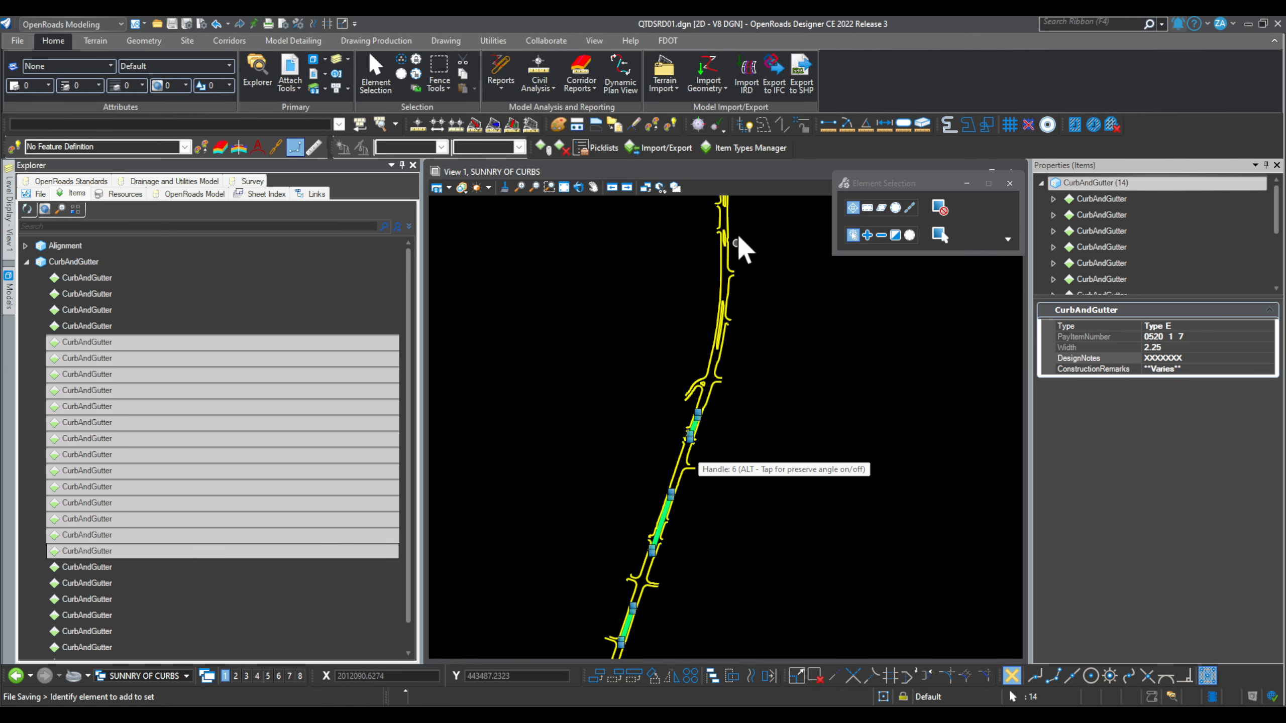
scroll(736, 243, "up", 3)
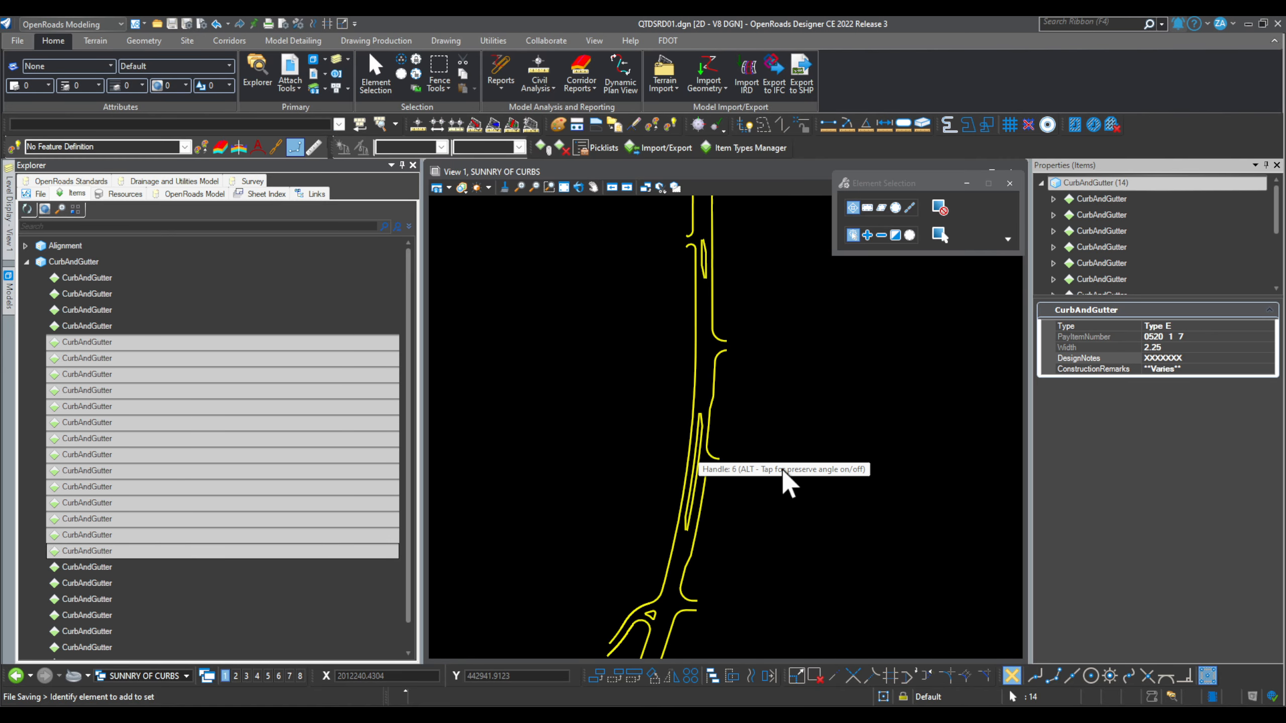
left_click(885, 409)
left_click(885, 408)
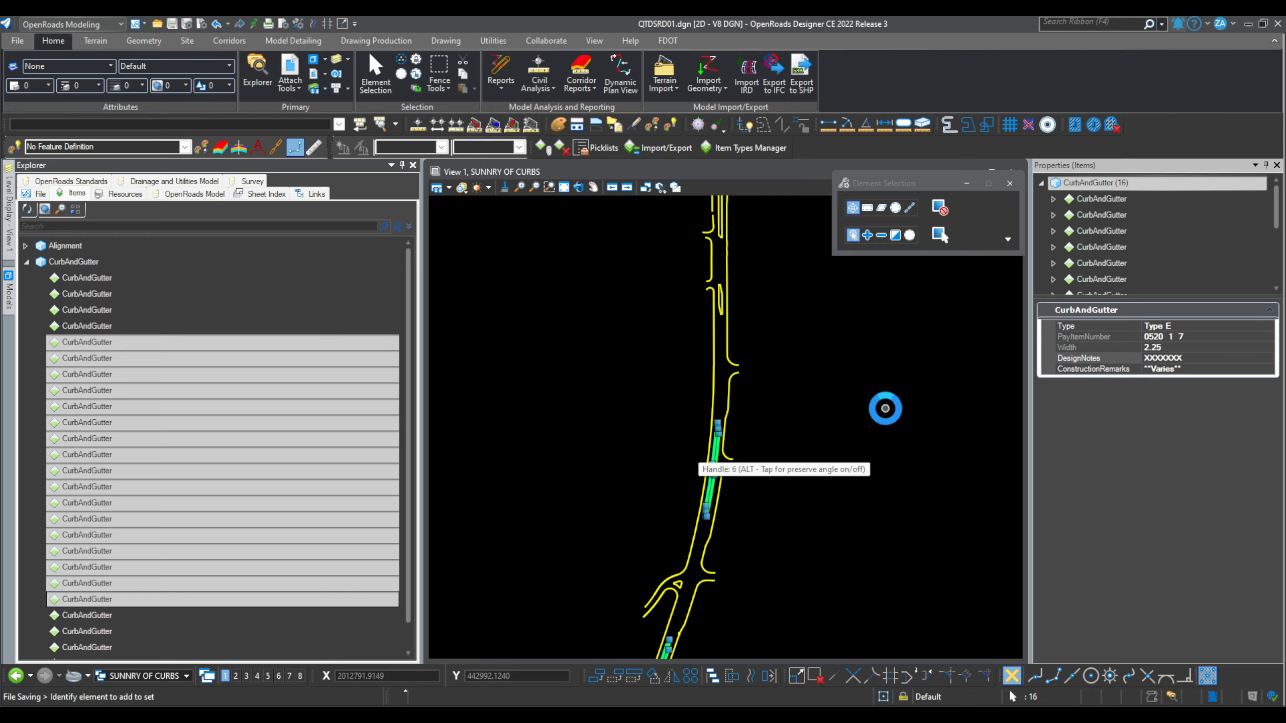
left_click(885, 408)
left_click(885, 408)
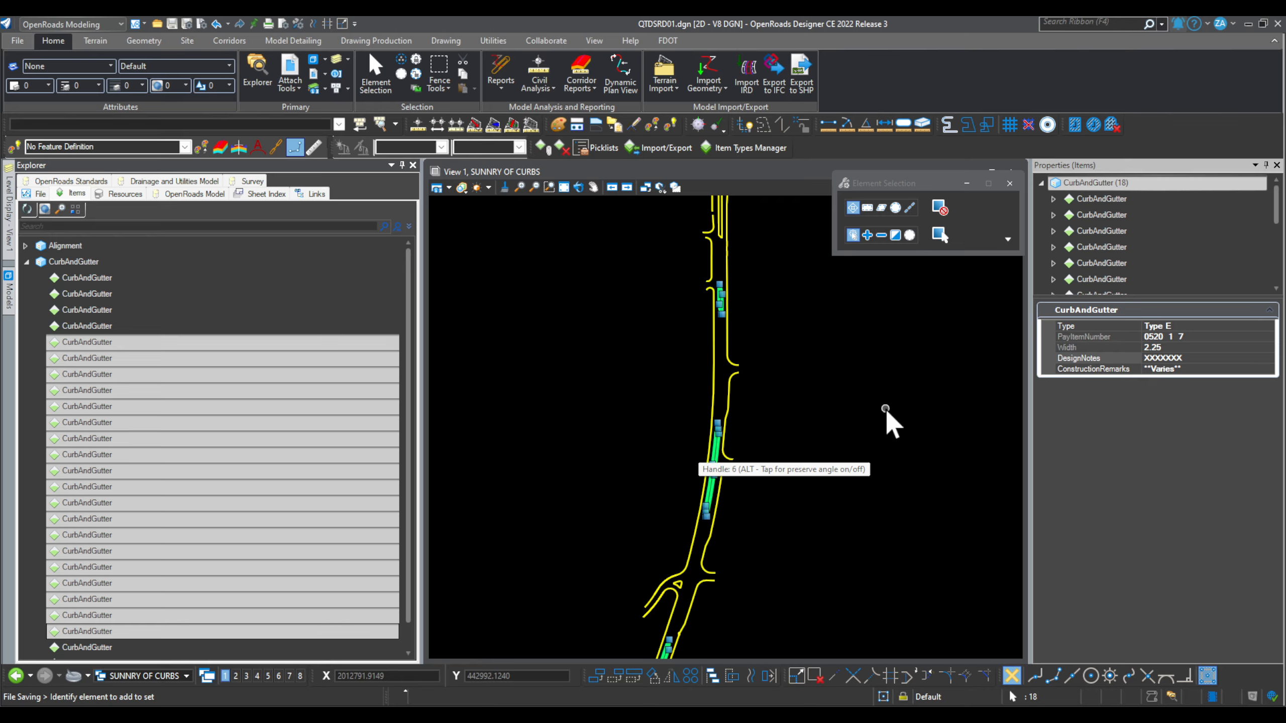
left_click(885, 408)
left_click(885, 409)
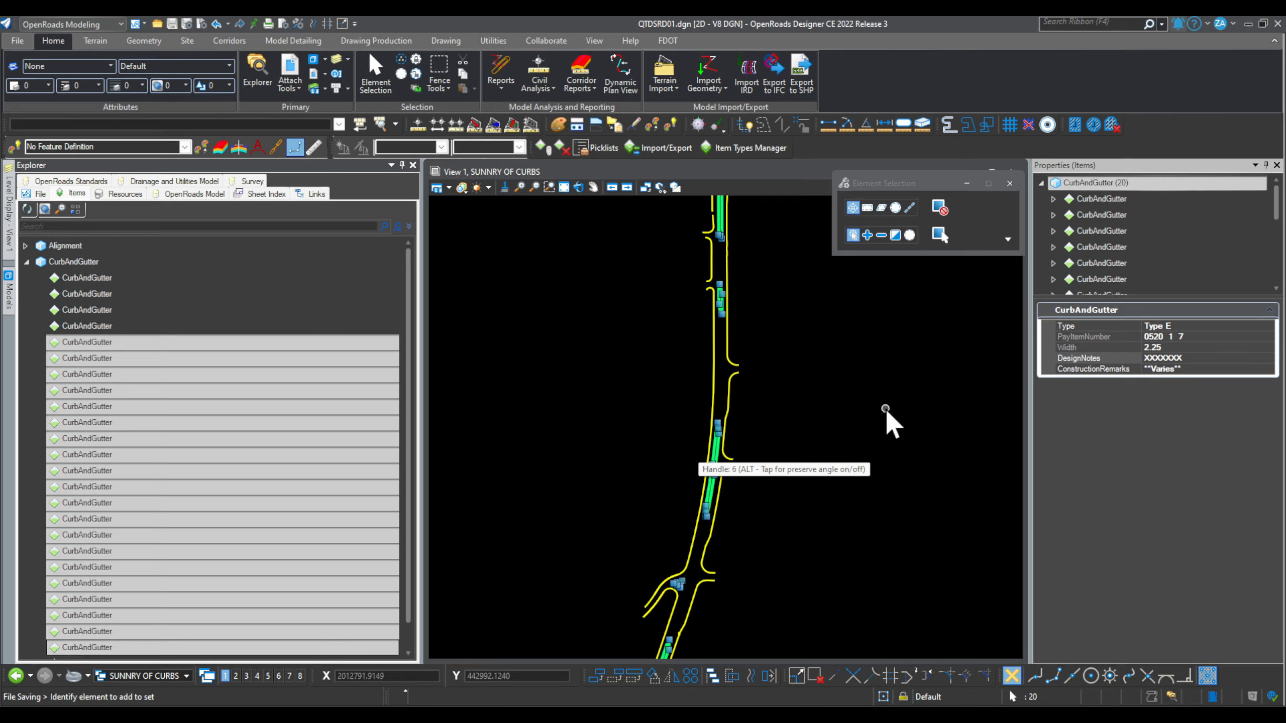
scroll(871, 411, "down", 3)
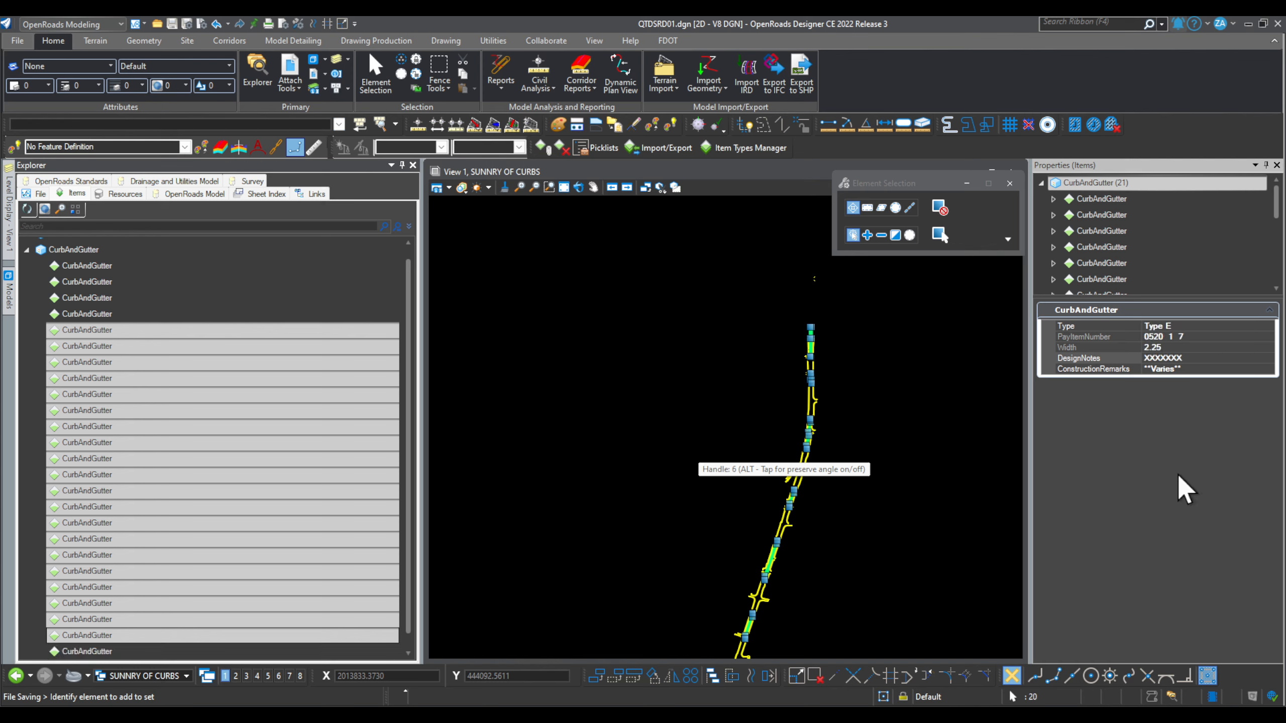
Step: Isolate the selected CurbAndGutter curbs and inspect the upper curb chain's properties
right_click(173, 369)
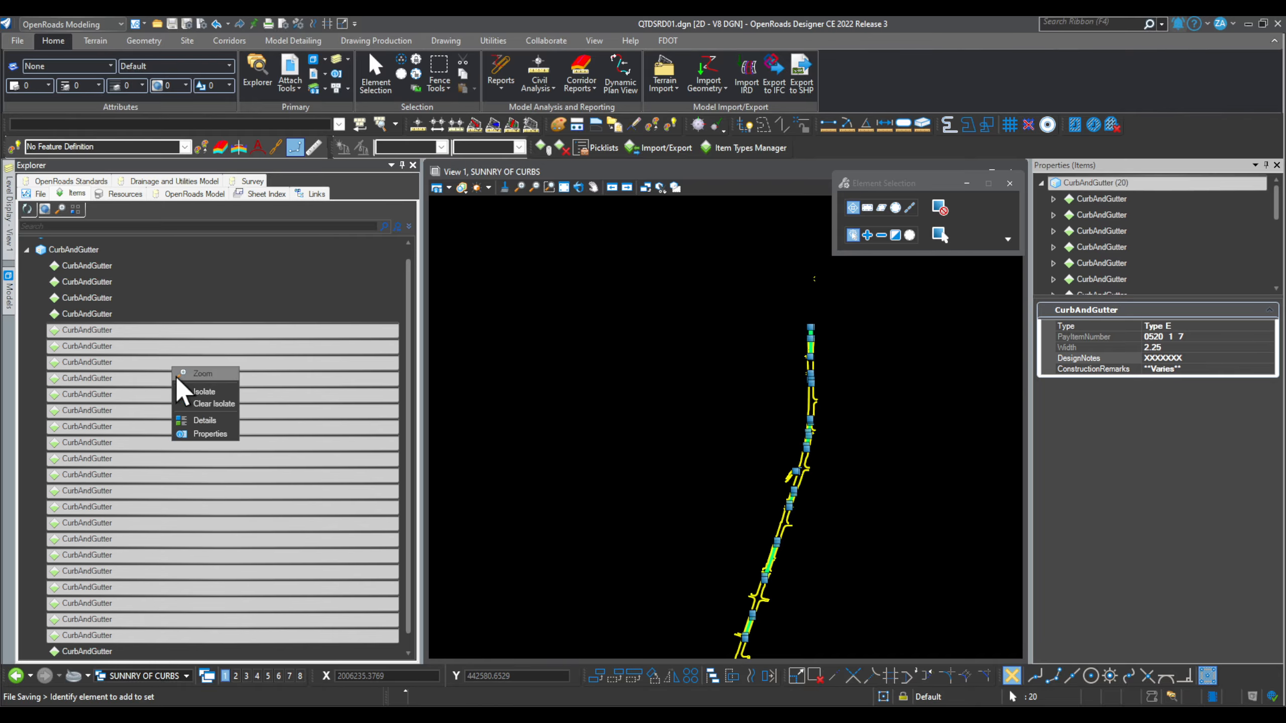
left_click(230, 395)
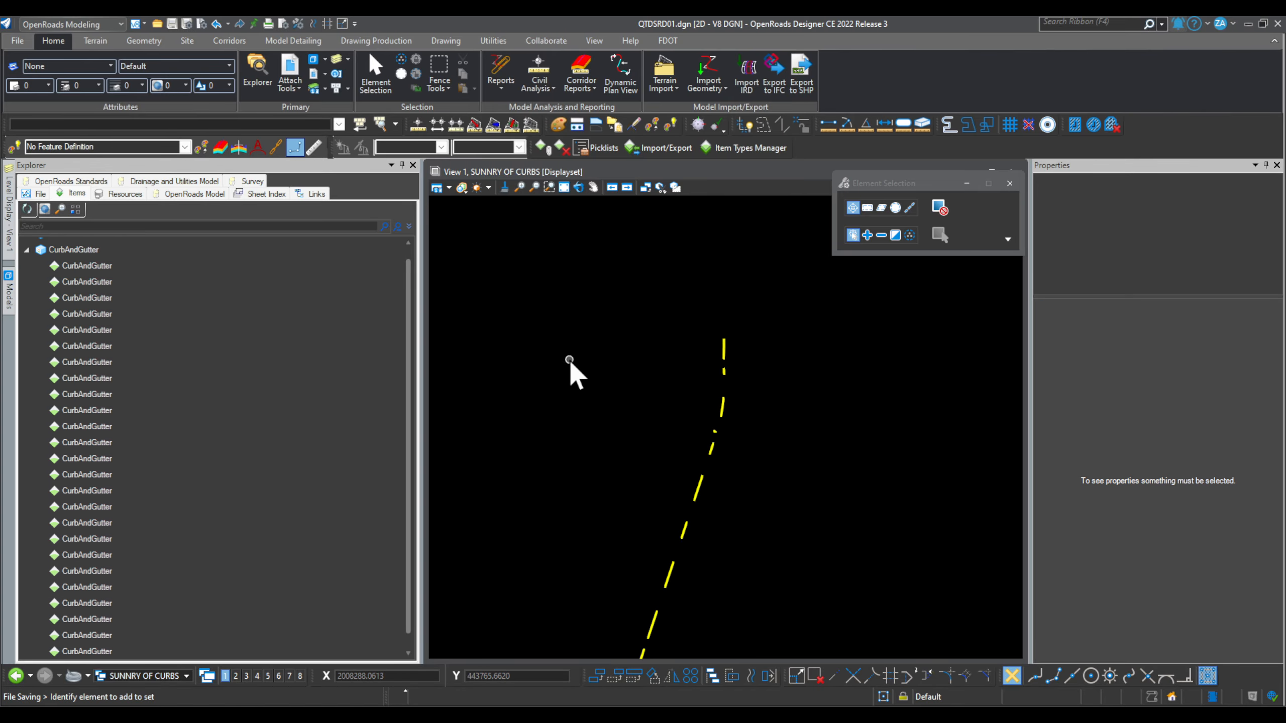
scroll(713, 501, "down", 2)
scroll(712, 502, "up", 6)
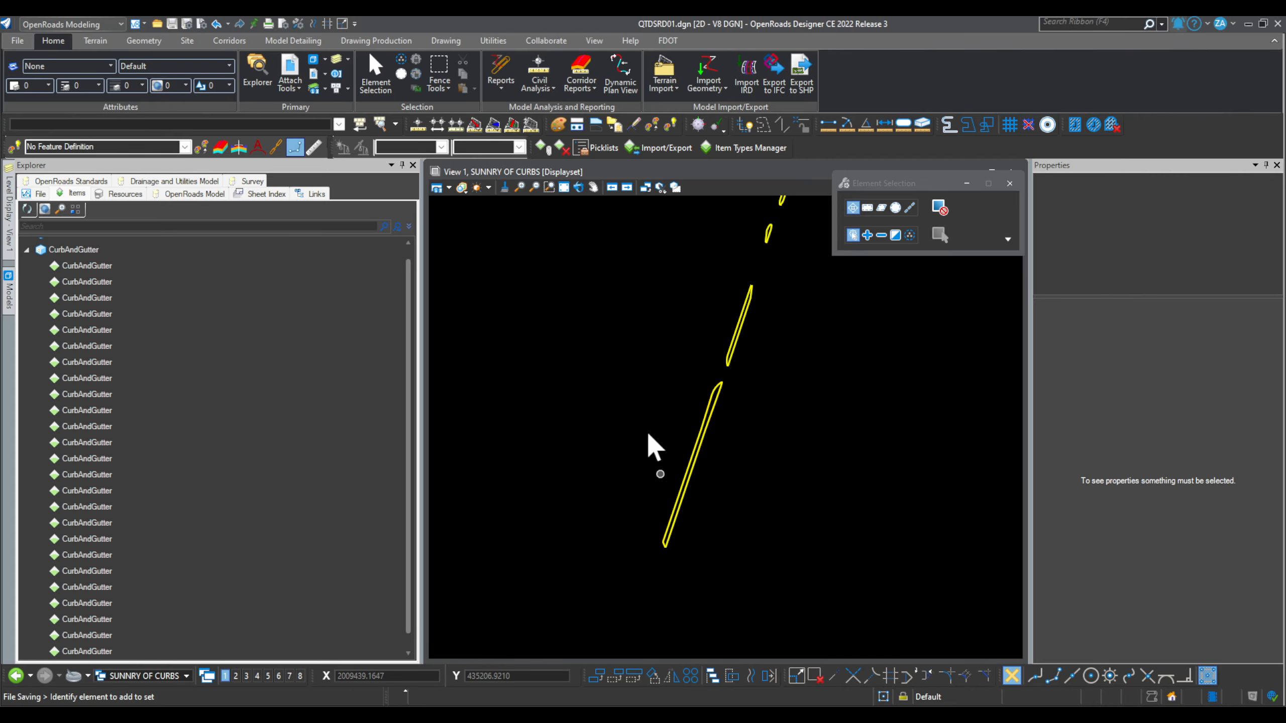
scroll(758, 346, "up", 4)
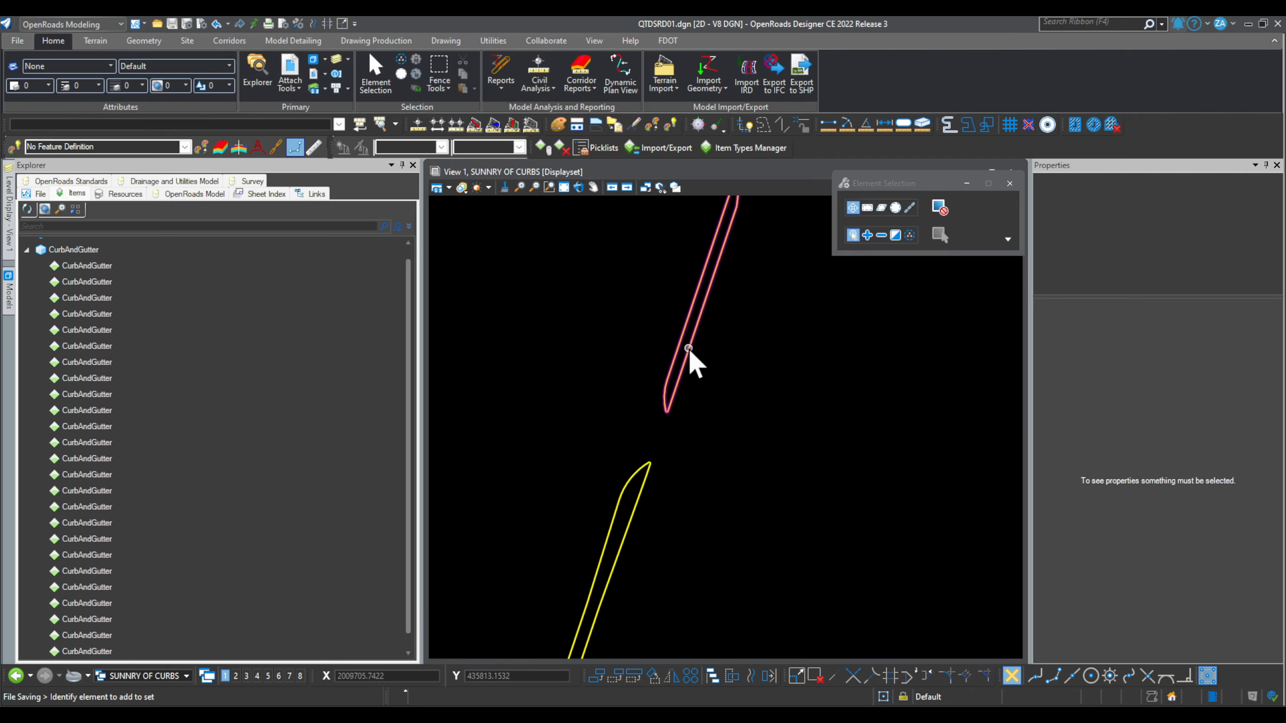
left_click(688, 349)
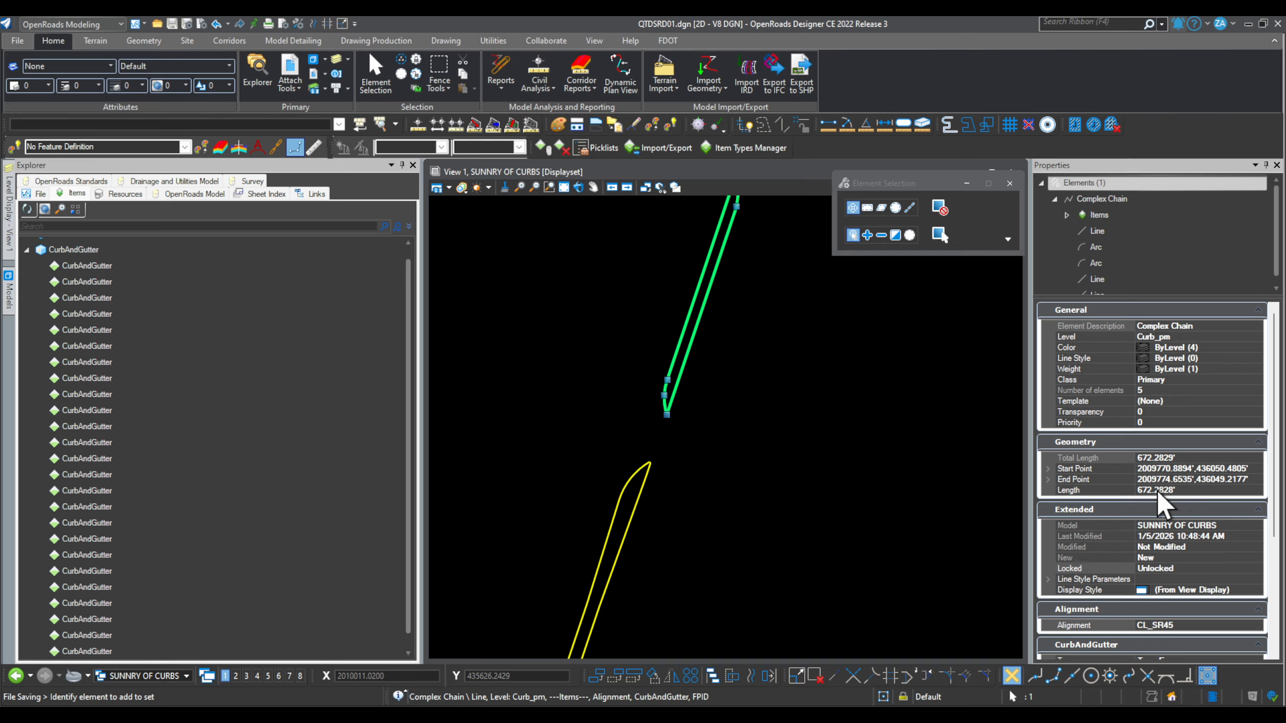
scroll(1161, 490, "down", 5)
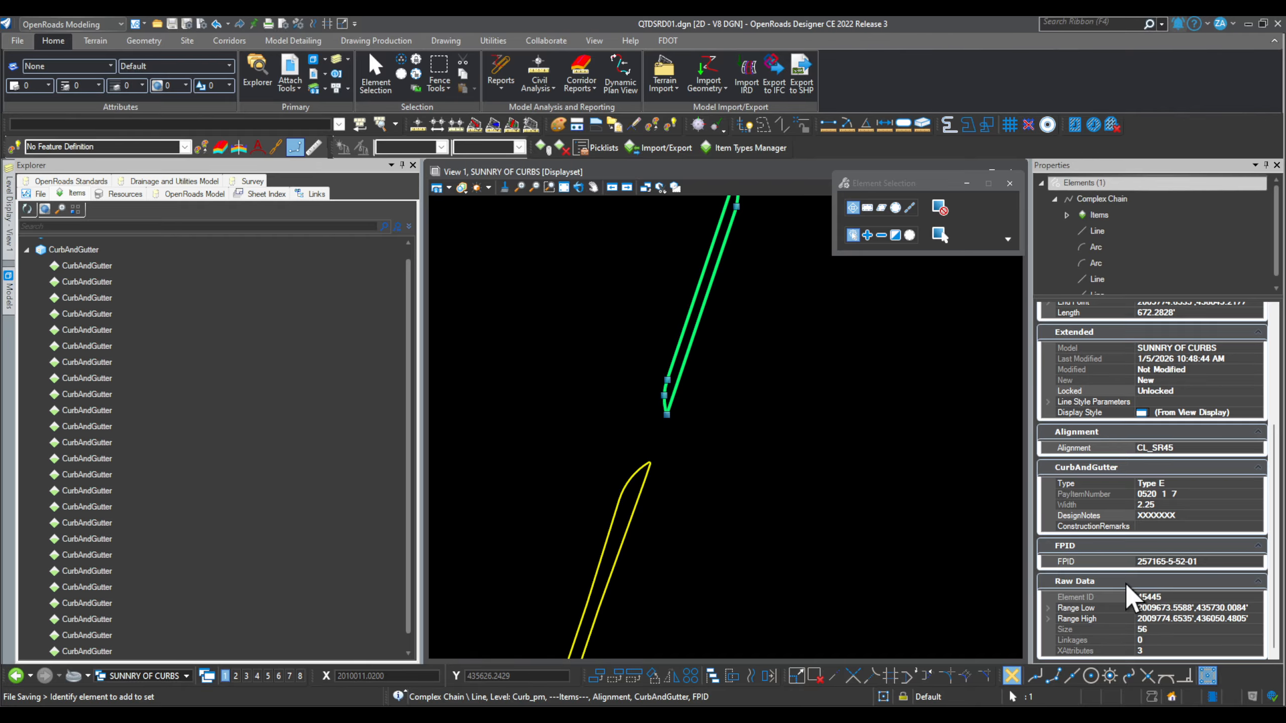
scroll(1124, 583, "up", 5)
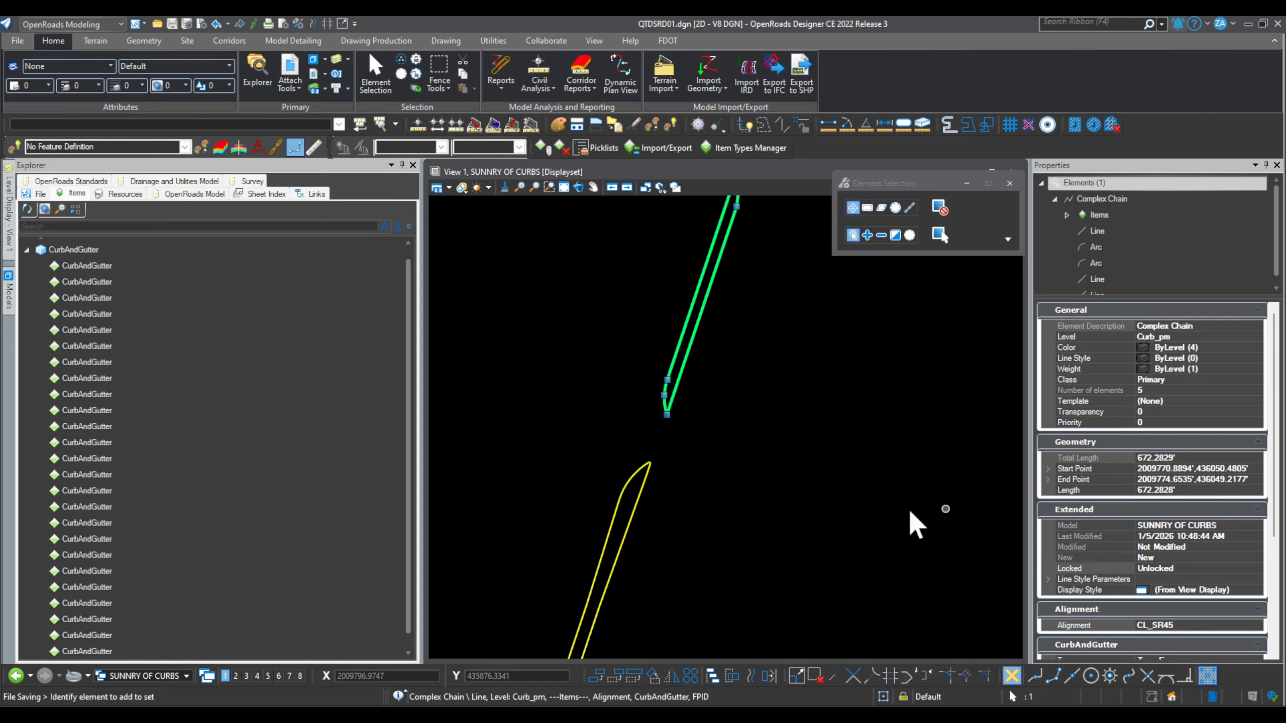
scroll(666, 588, "down", 3)
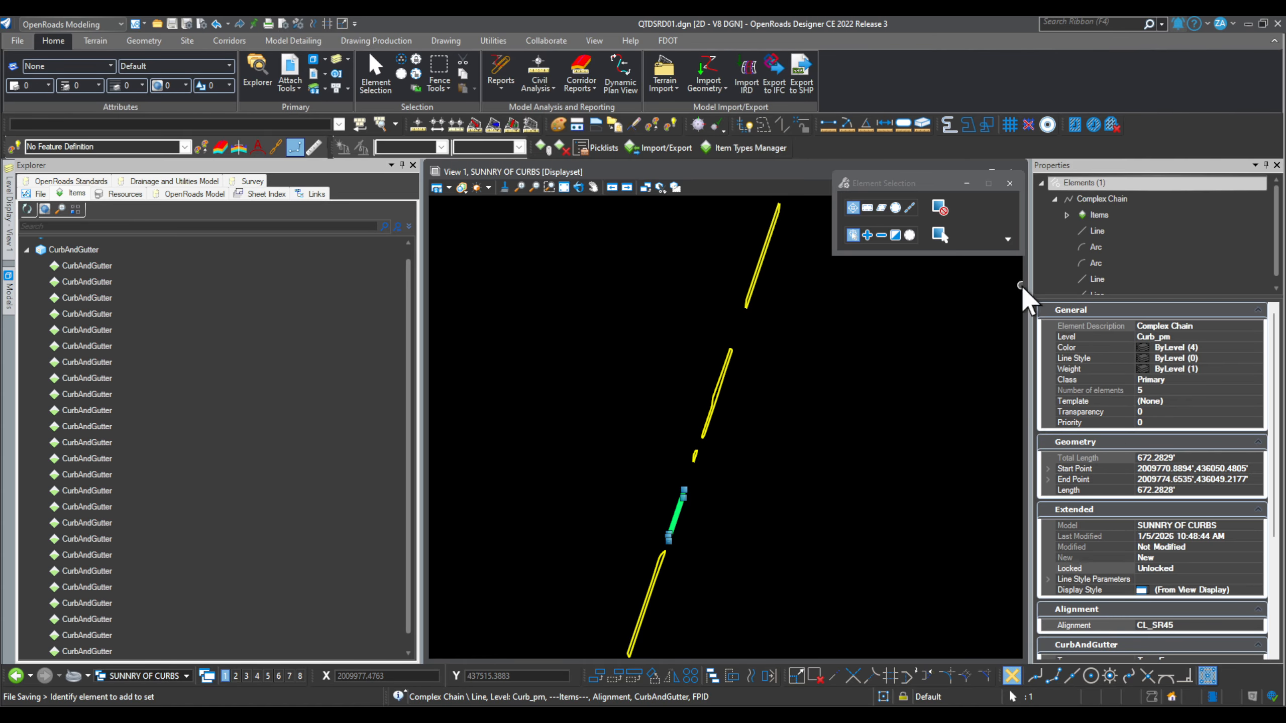
scroll(560, 540, "down", 2)
Step: Clear the isolation to show all curbs, then select the second CurbAndGutter item (Type F, width 2)
left_click(128, 379)
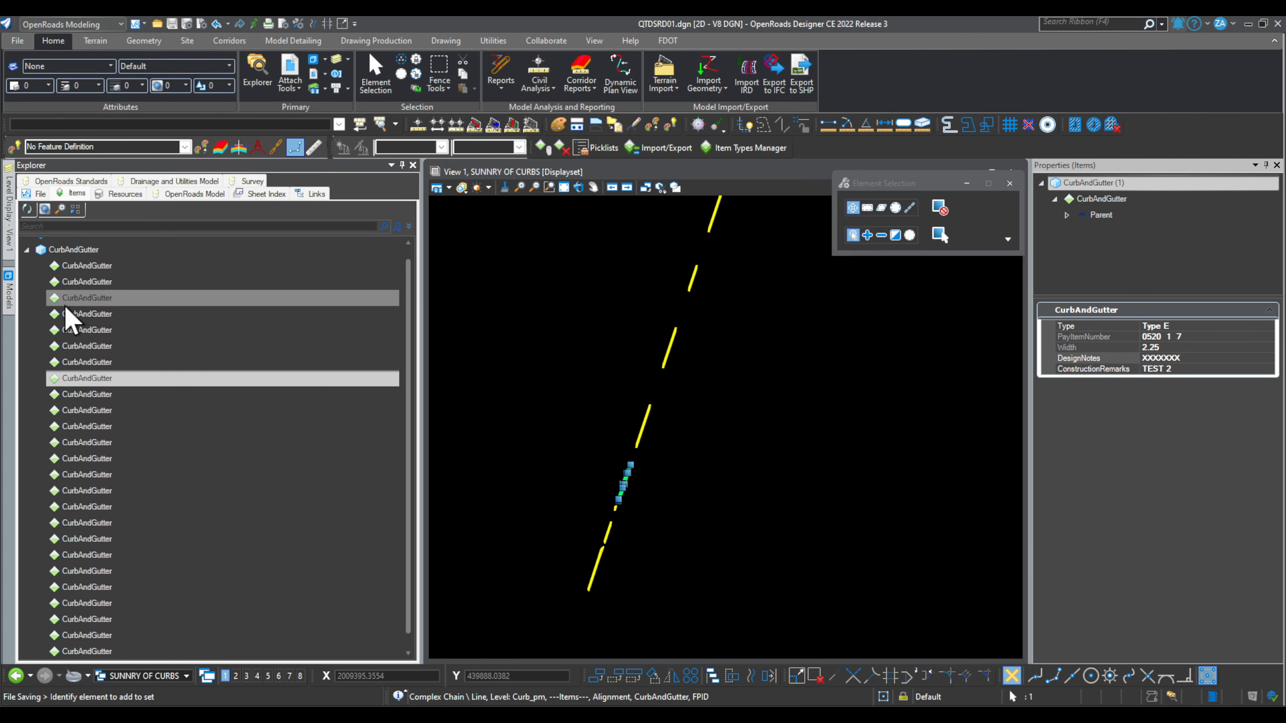
right_click(125, 379)
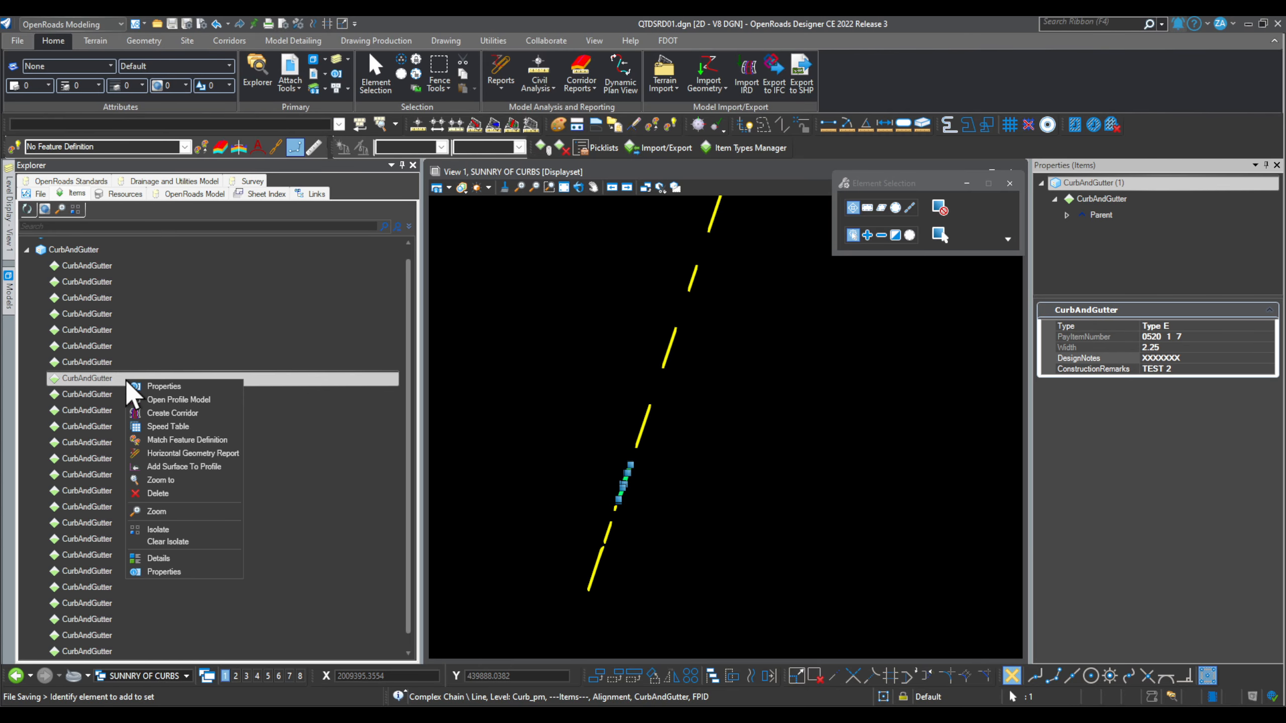
left_click(188, 543)
left_click(811, 474)
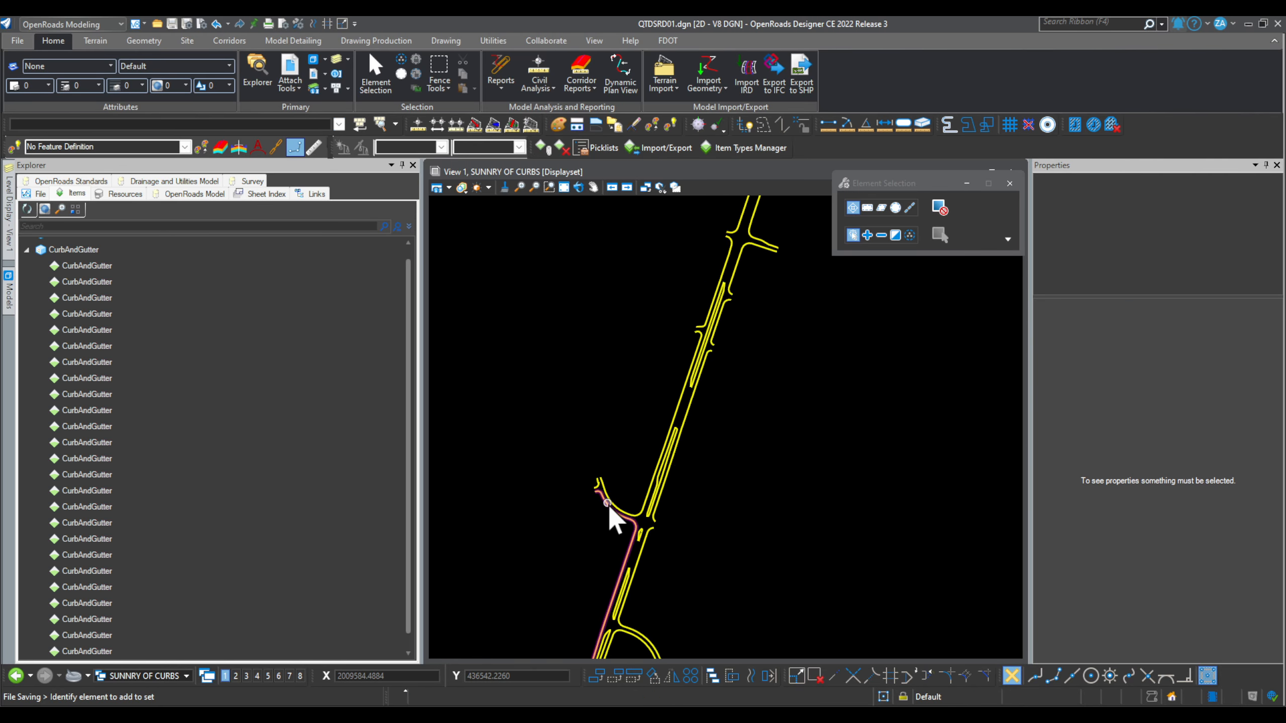
scroll(612, 474, "down", 3)
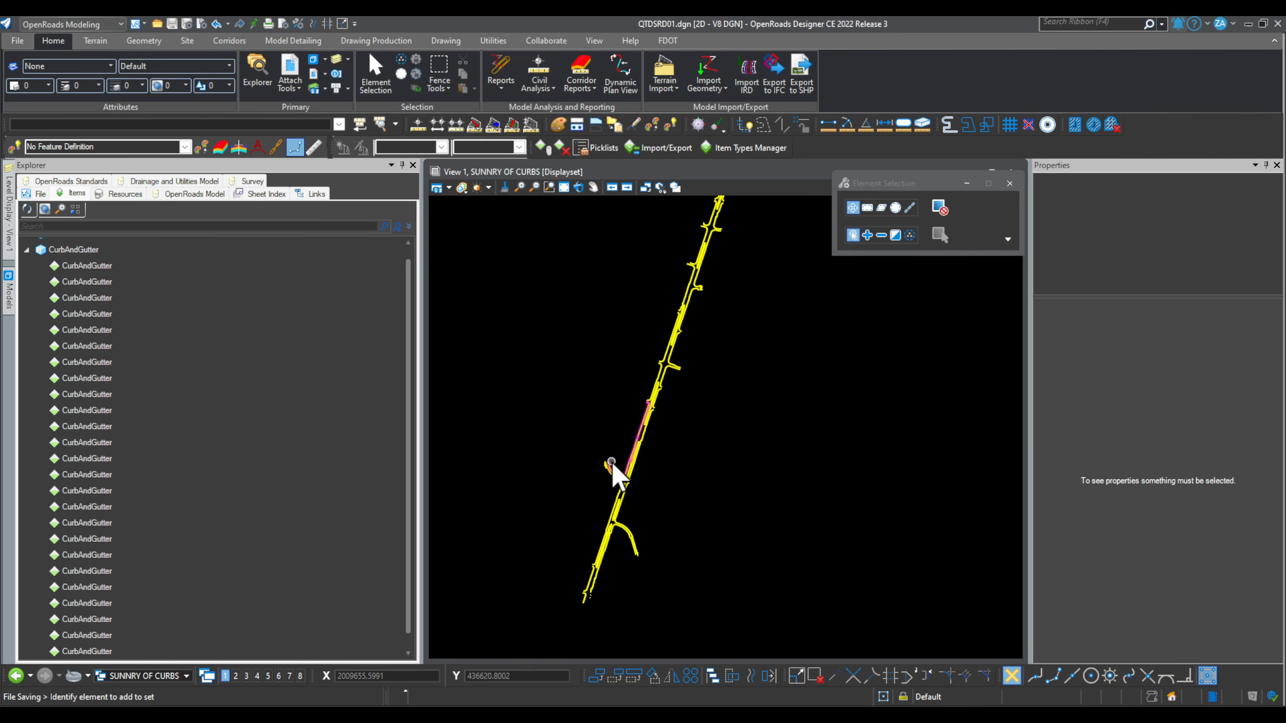
left_click(82, 279)
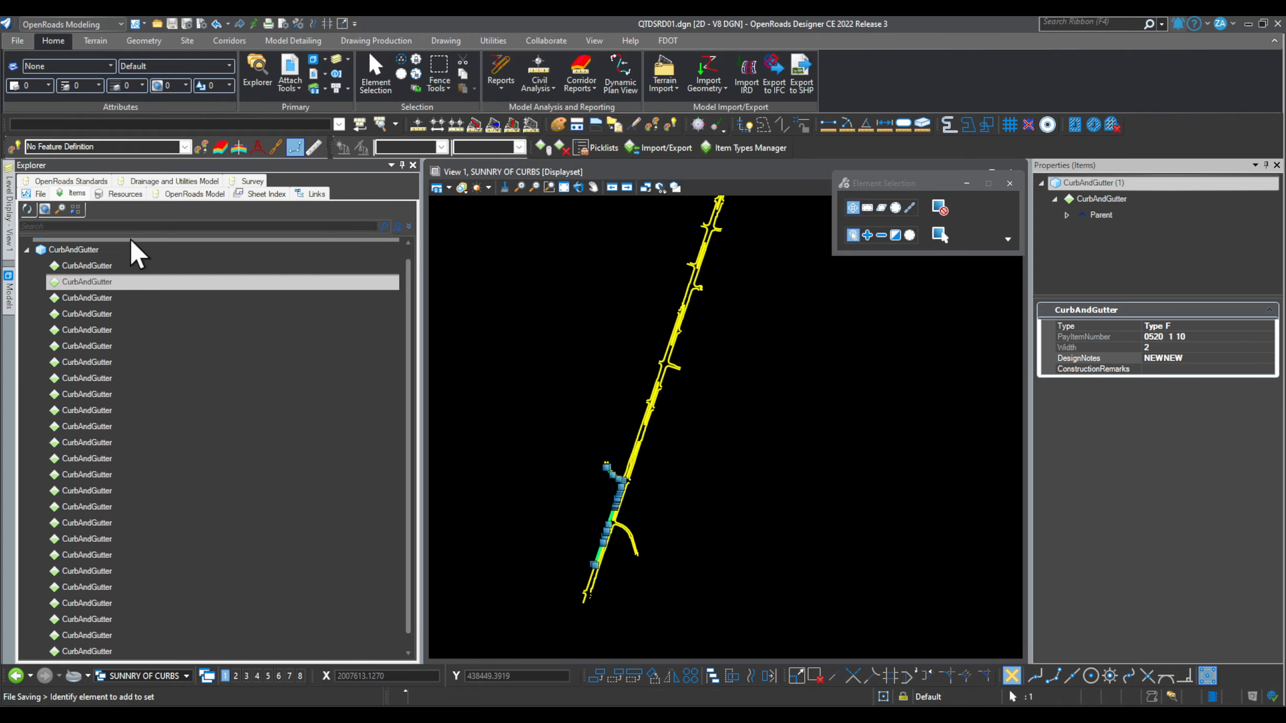
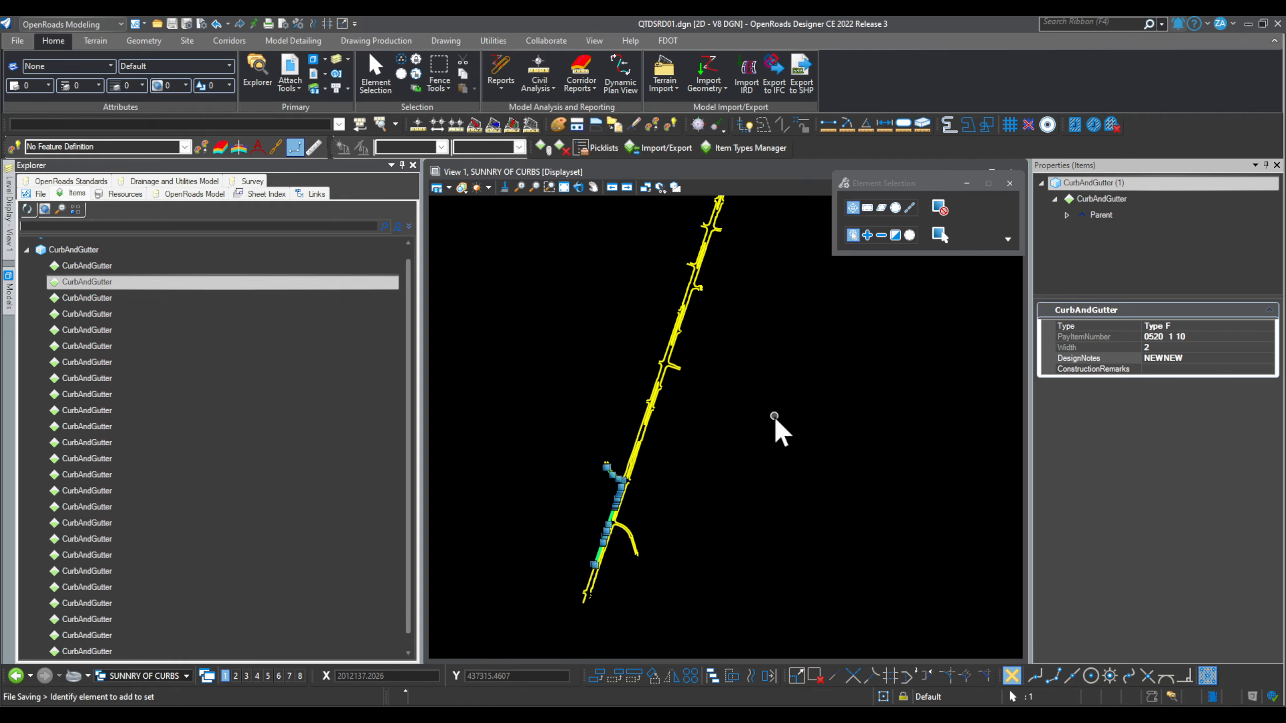
Step: Deselect the curb elements and set the Explorer panel to auto-hide
left_click(722, 469)
scroll(637, 483, "up", 3)
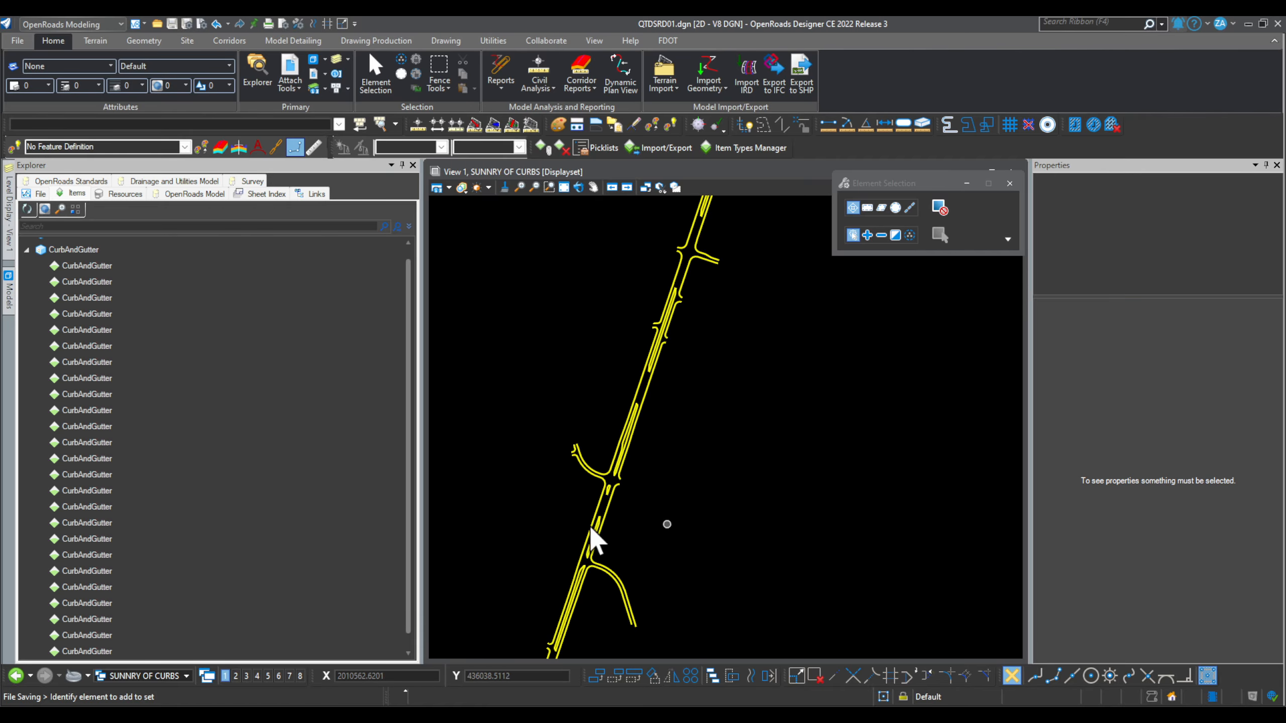
scroll(677, 444, "down", 2)
scroll(676, 444, "down", 1)
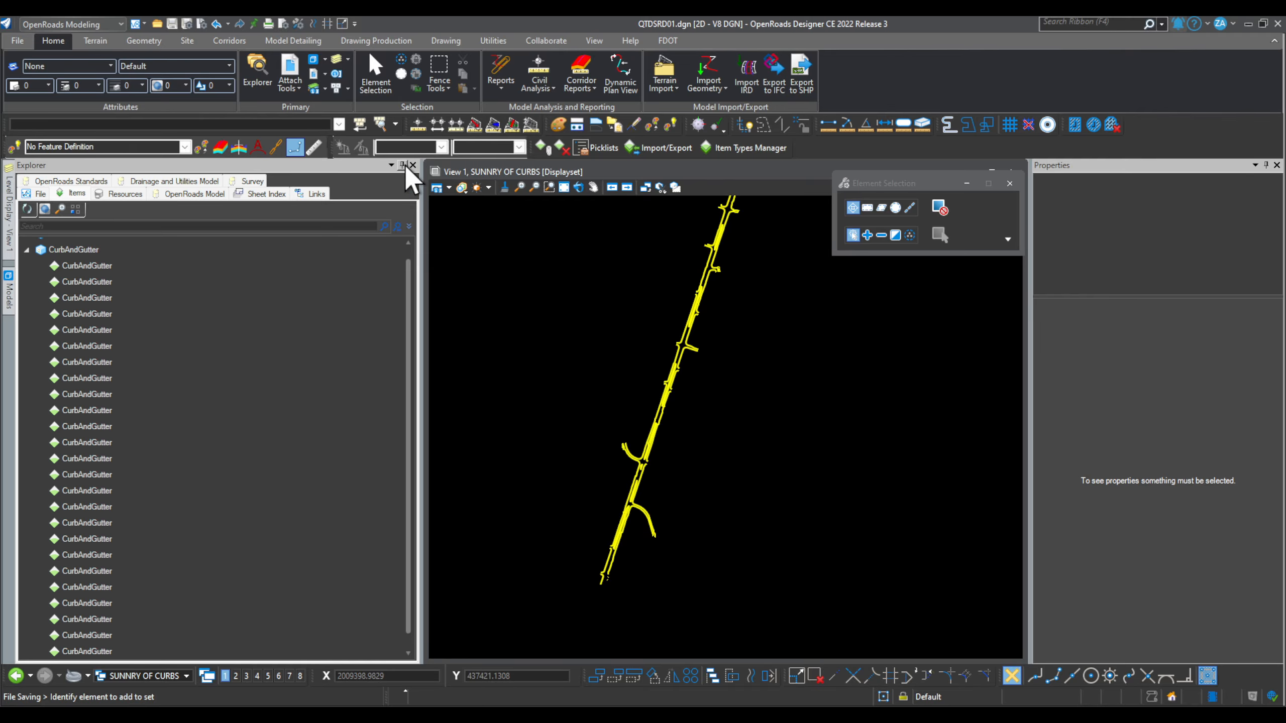
left_click(403, 166)
Step: Review the settings of the Mowing, Litter Removal, Optional Base Group 1 and SUNNRY OF CURBS models
mouse_move(7, 290)
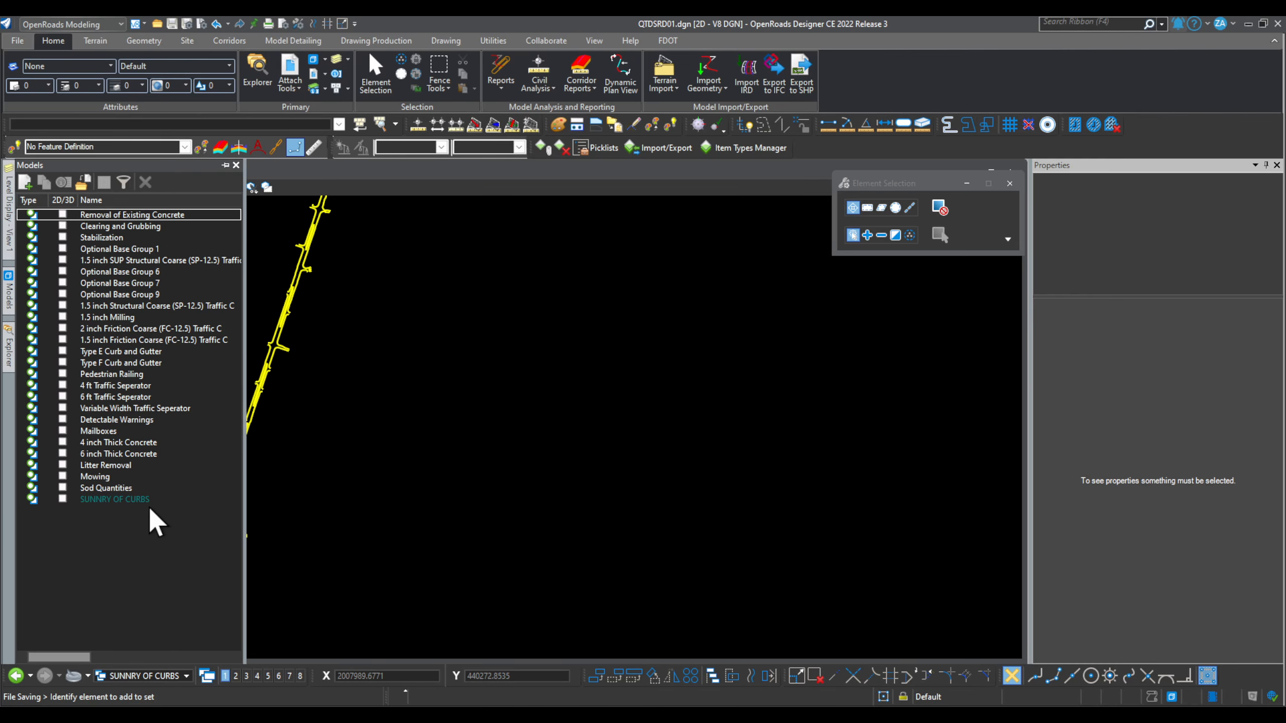
left_click(100, 488)
left_click(102, 476)
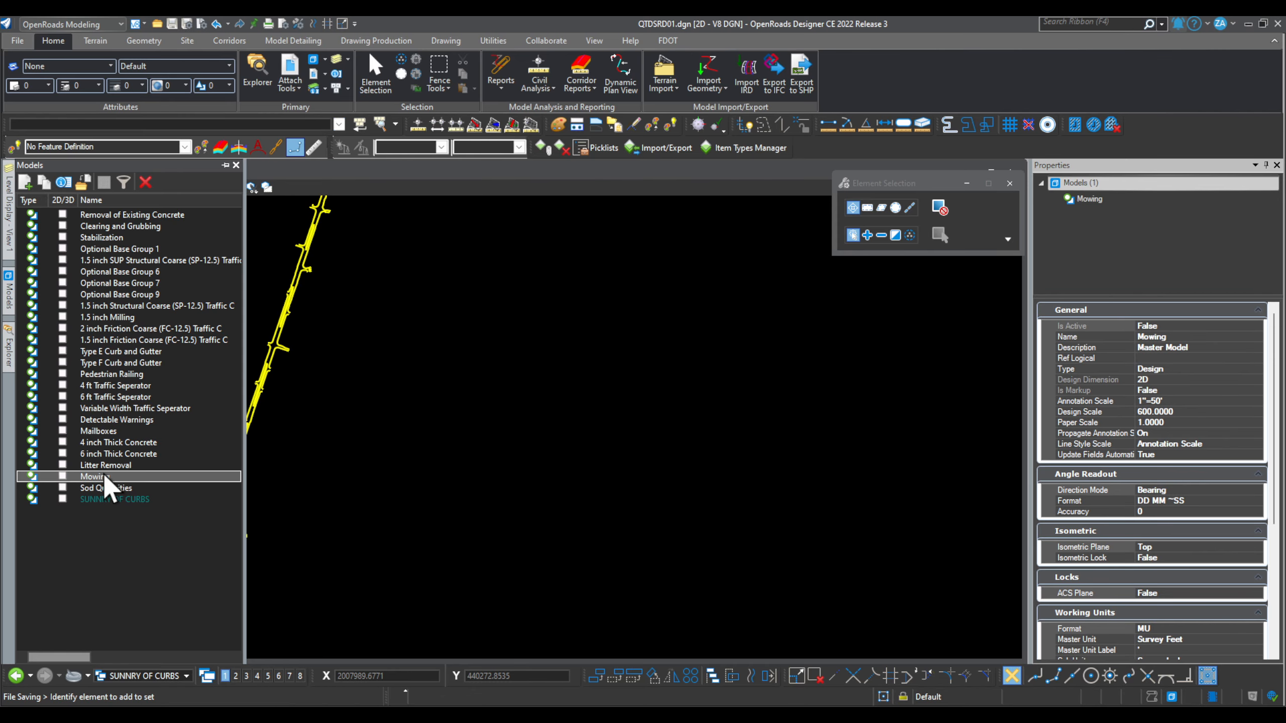
left_click(113, 465)
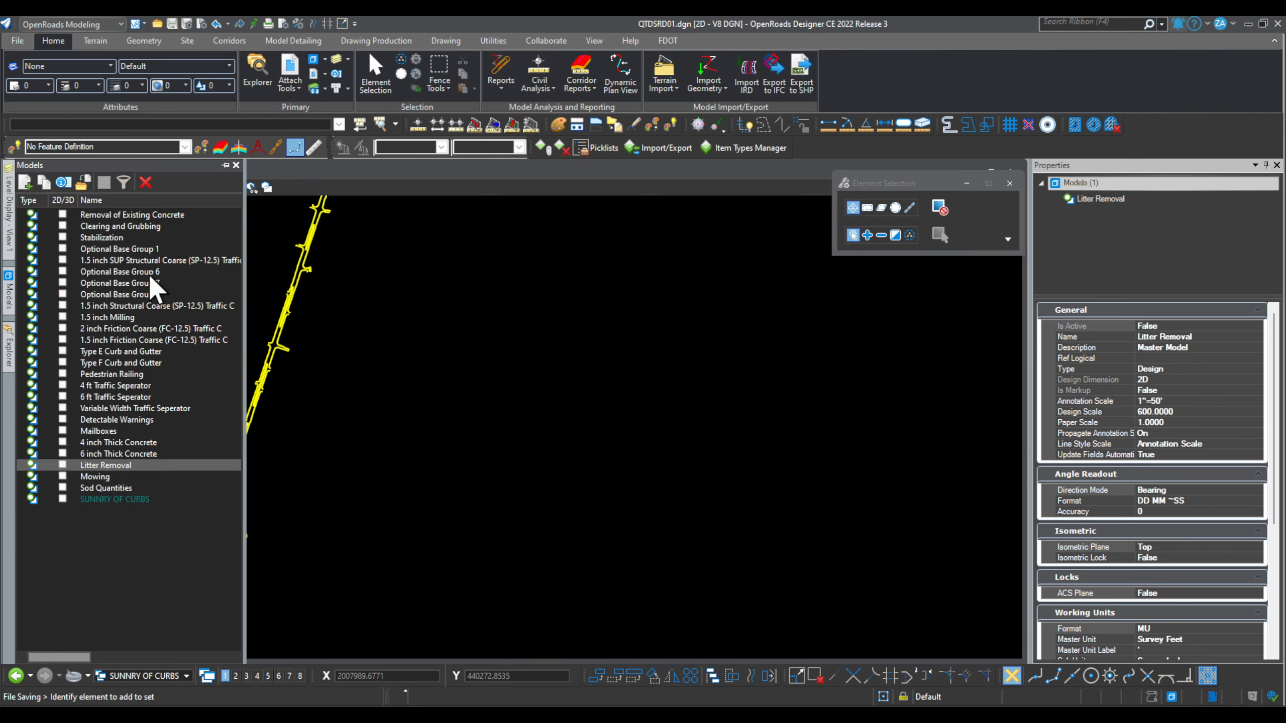
left_click(138, 250)
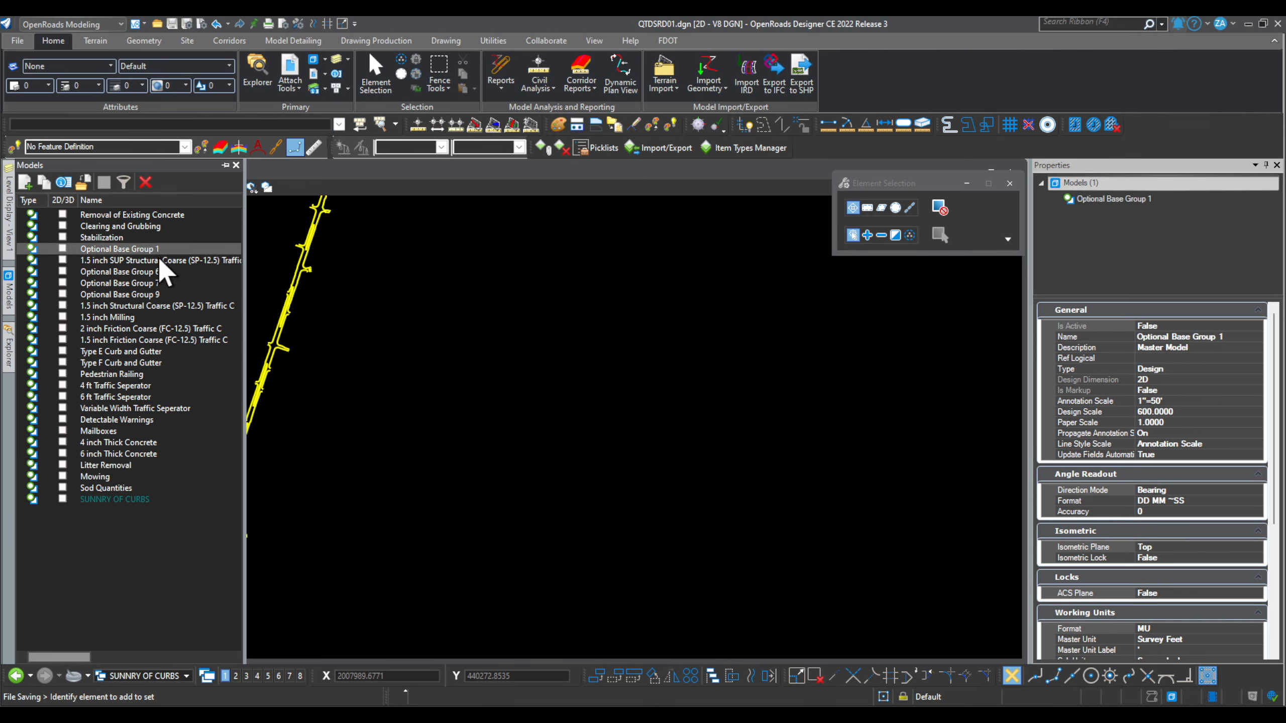
left_click(134, 500)
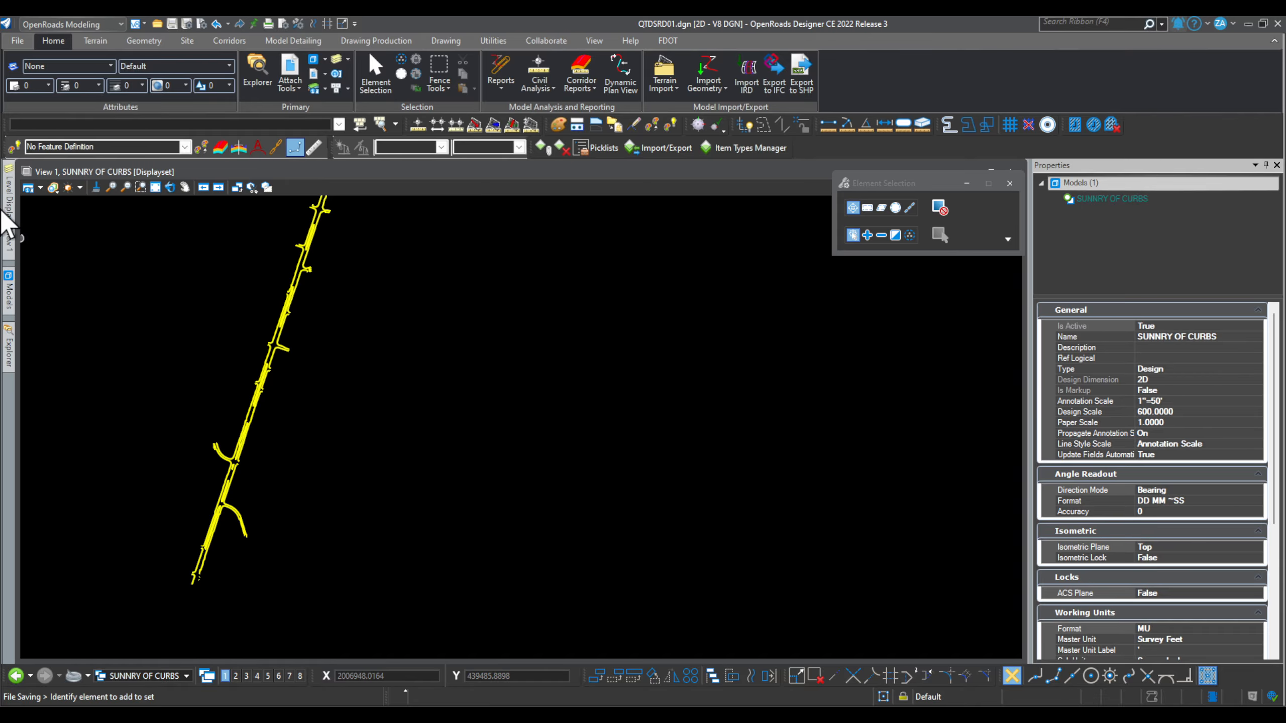
Step: Rename the SUNNRY OF CURBS model to ALL
left_click(314, 61)
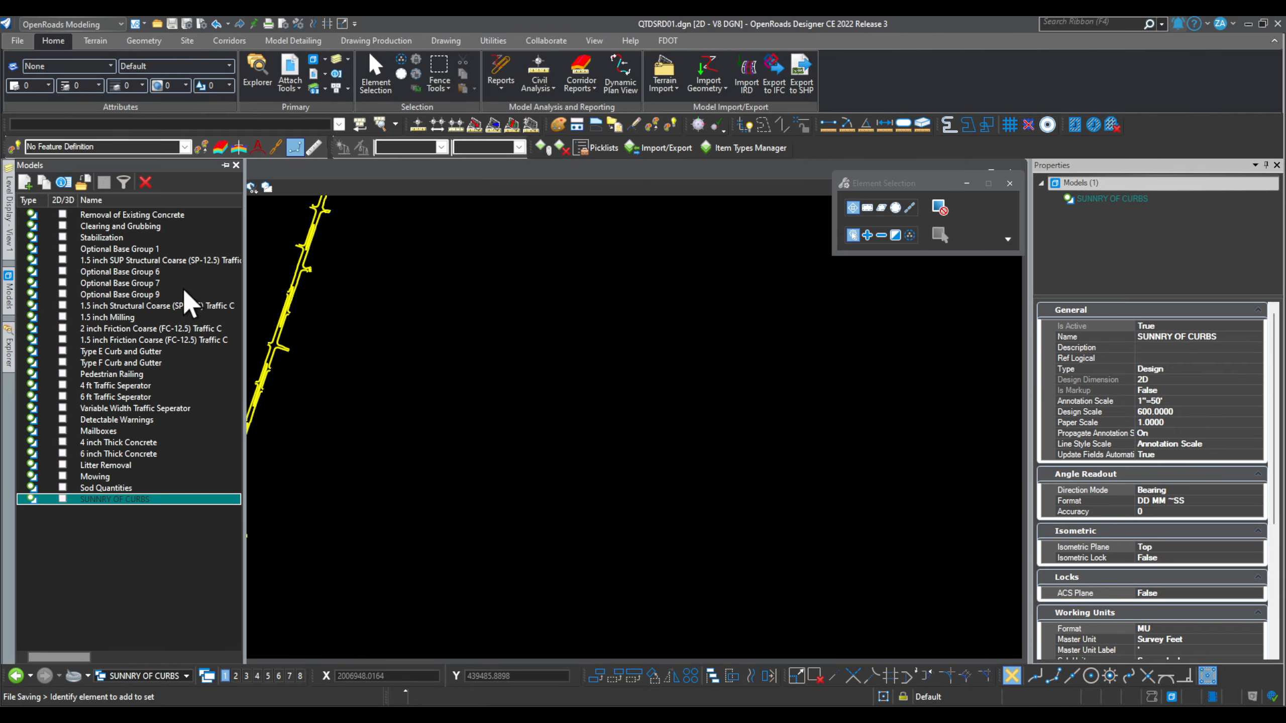
right_click(145, 498)
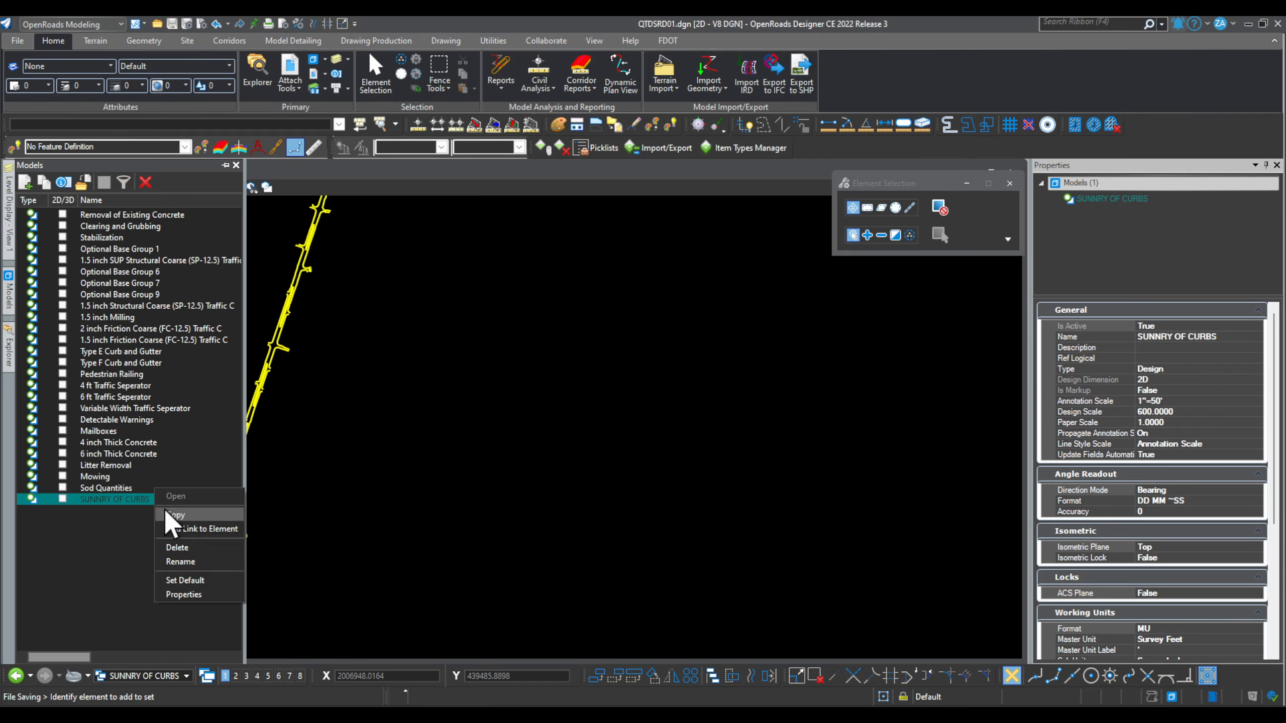
left_click(216, 561)
type("AL")
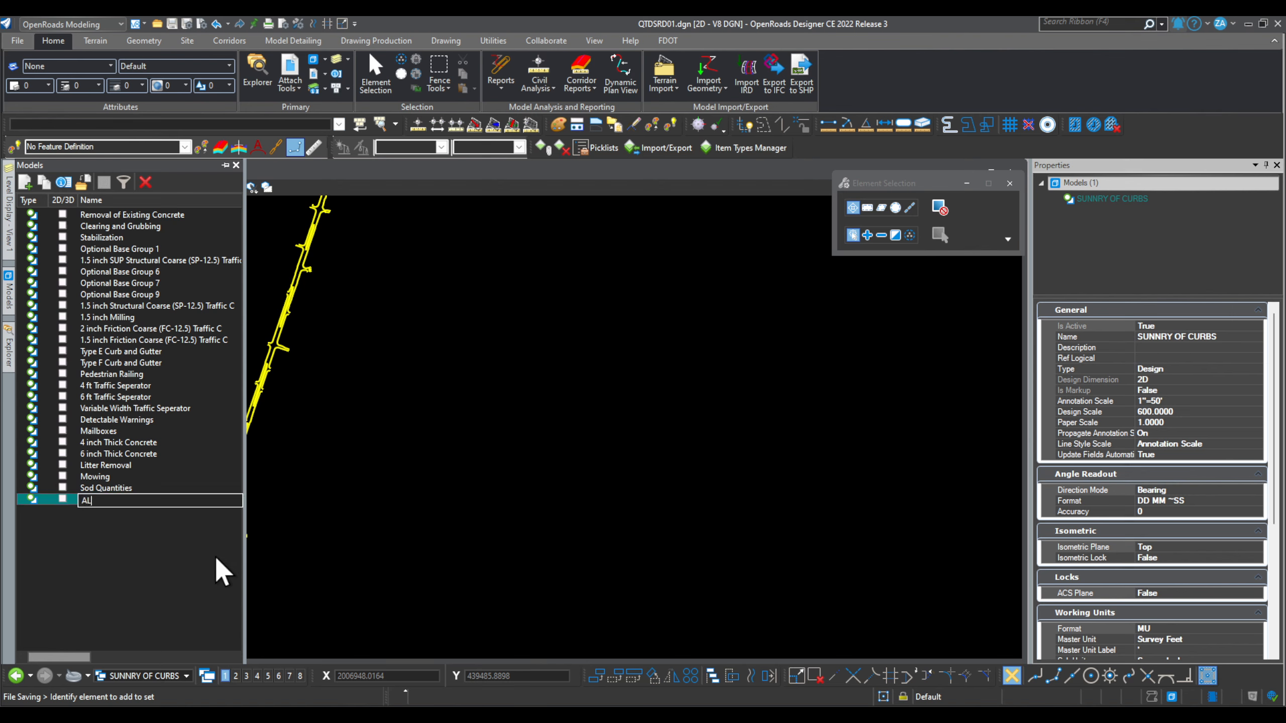
type("L")
key("Return")
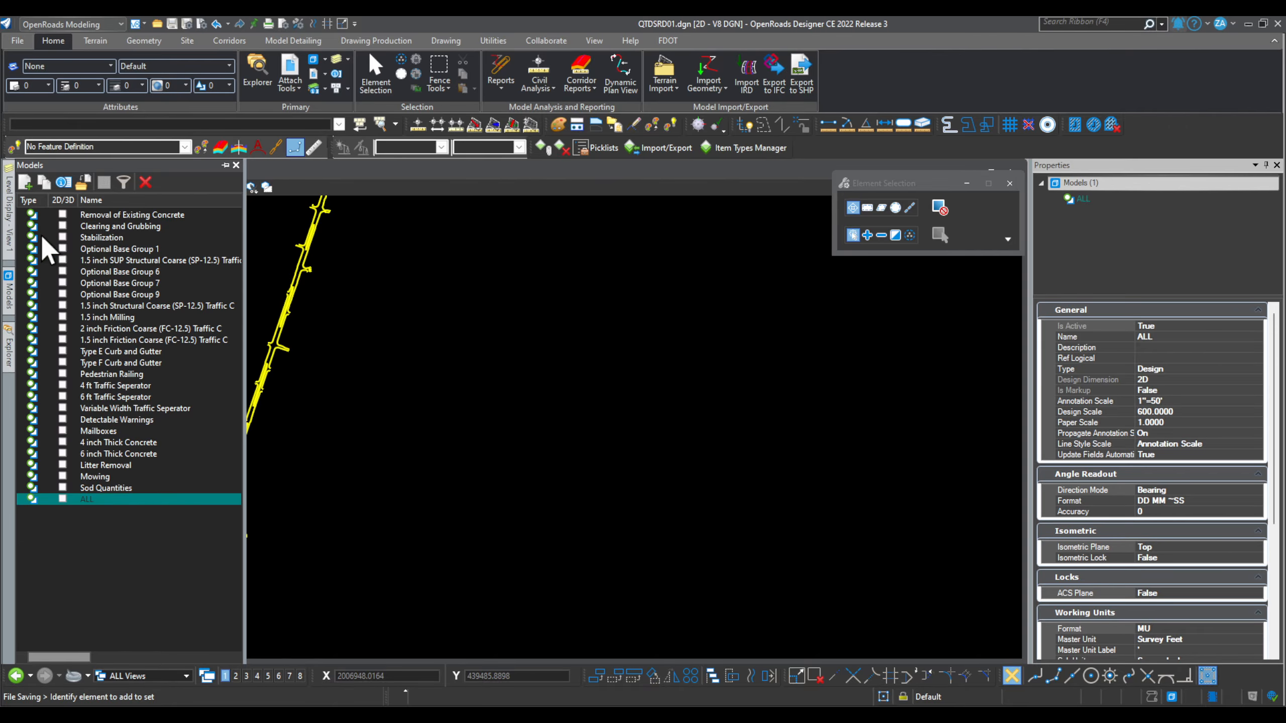
Step: Open the References list and move it off the drawing
left_click(298, 60)
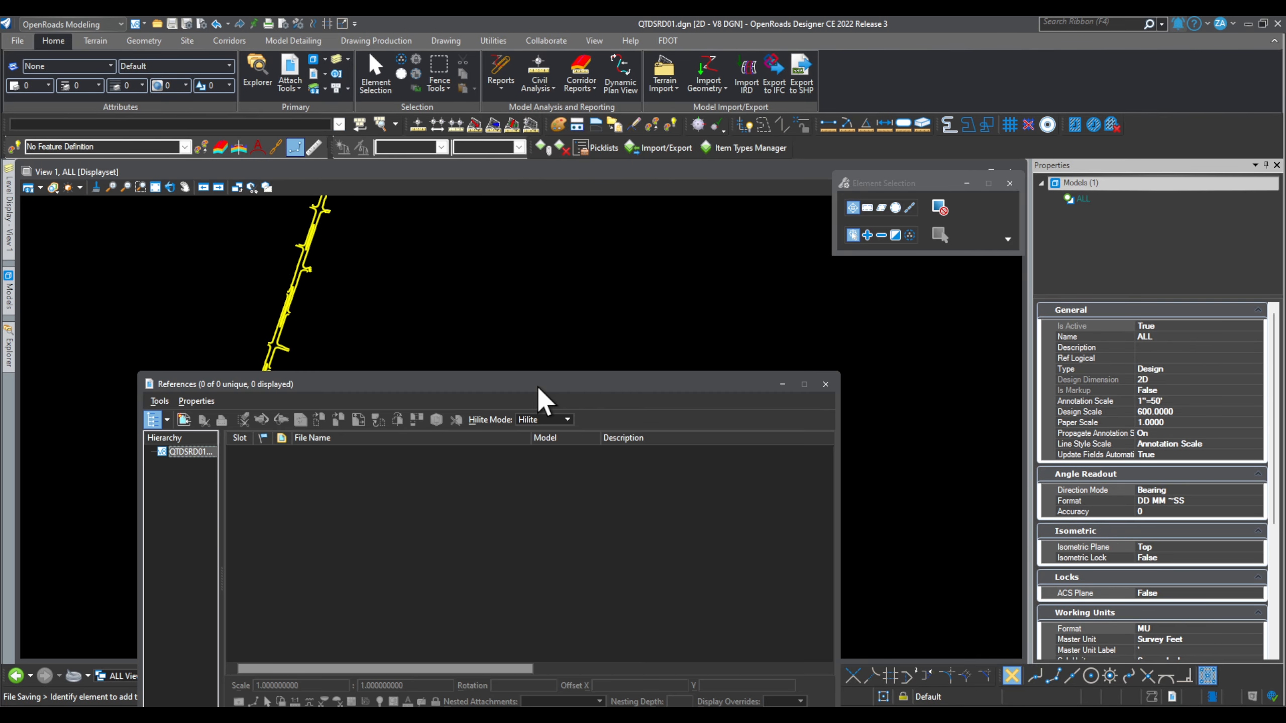
left_click_drag(534, 385, 823, 252)
scroll(250, 396, "up", 2)
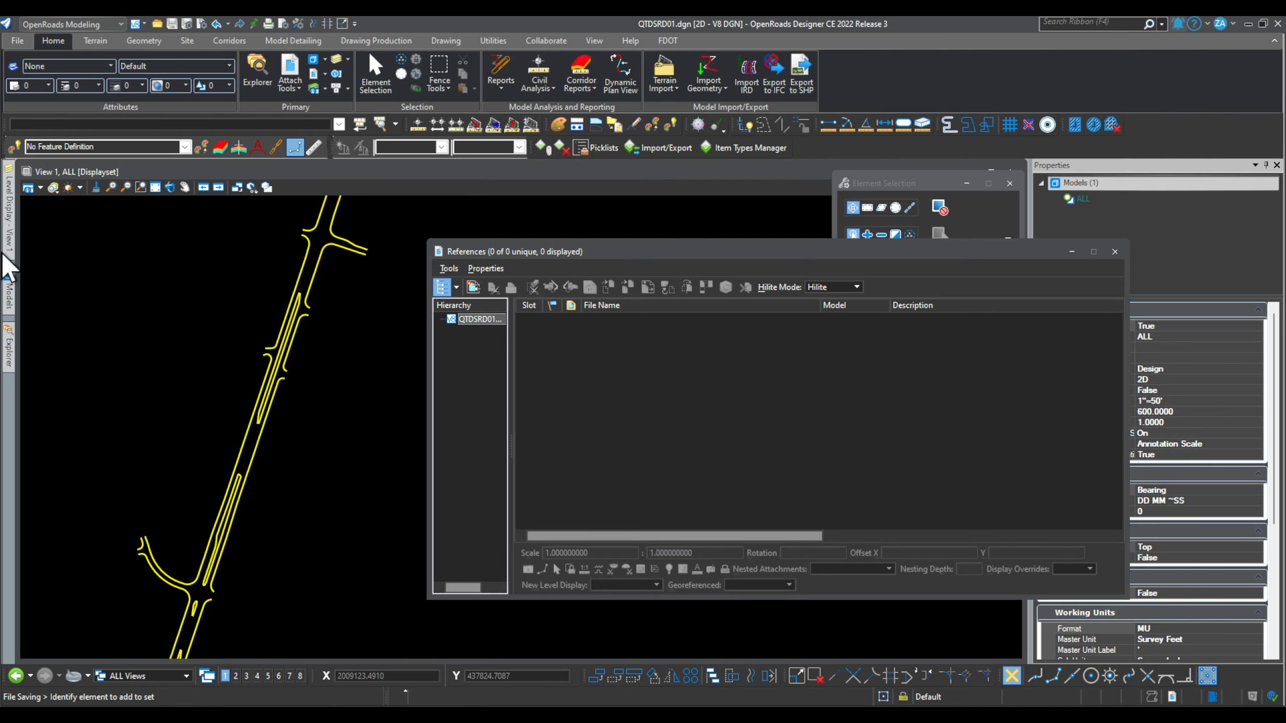
left_click(8, 291)
Step: Attach QTDSRD01.dgn as a reference showing its Optional Base Group 1 model
left_click(474, 288)
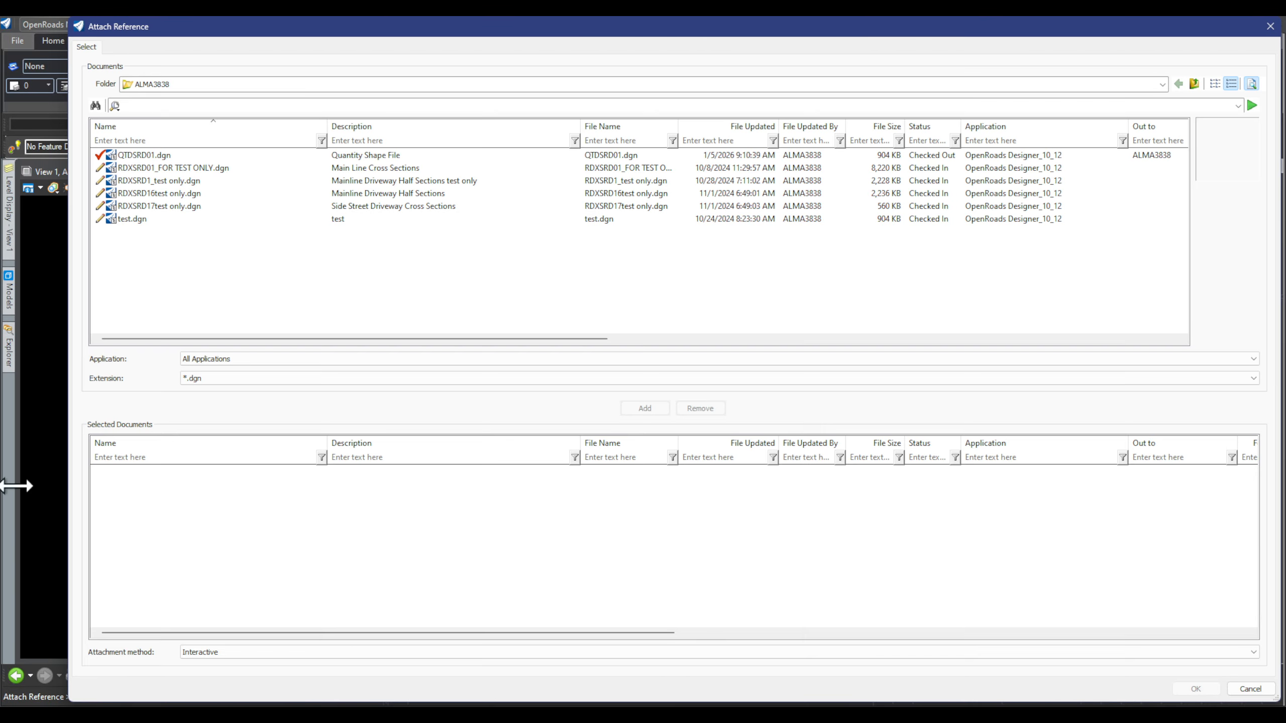
left_click(369, 156)
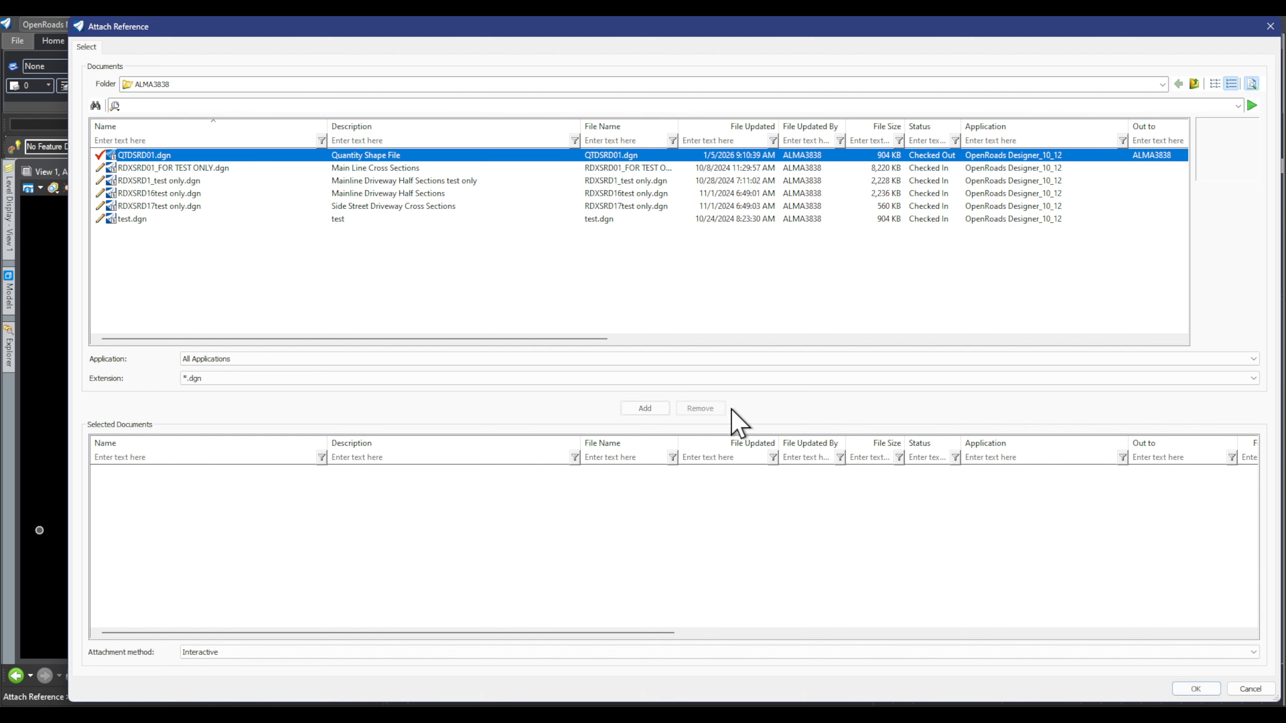
left_click(650, 411)
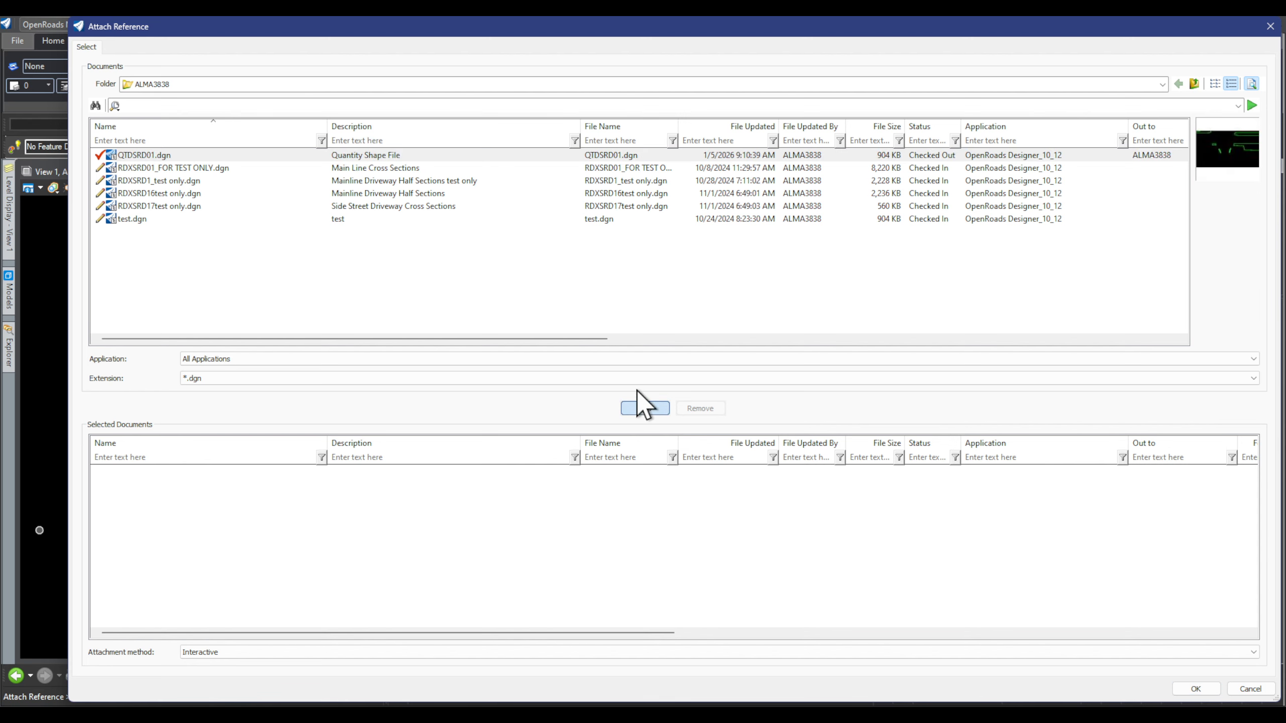
left_click(1197, 690)
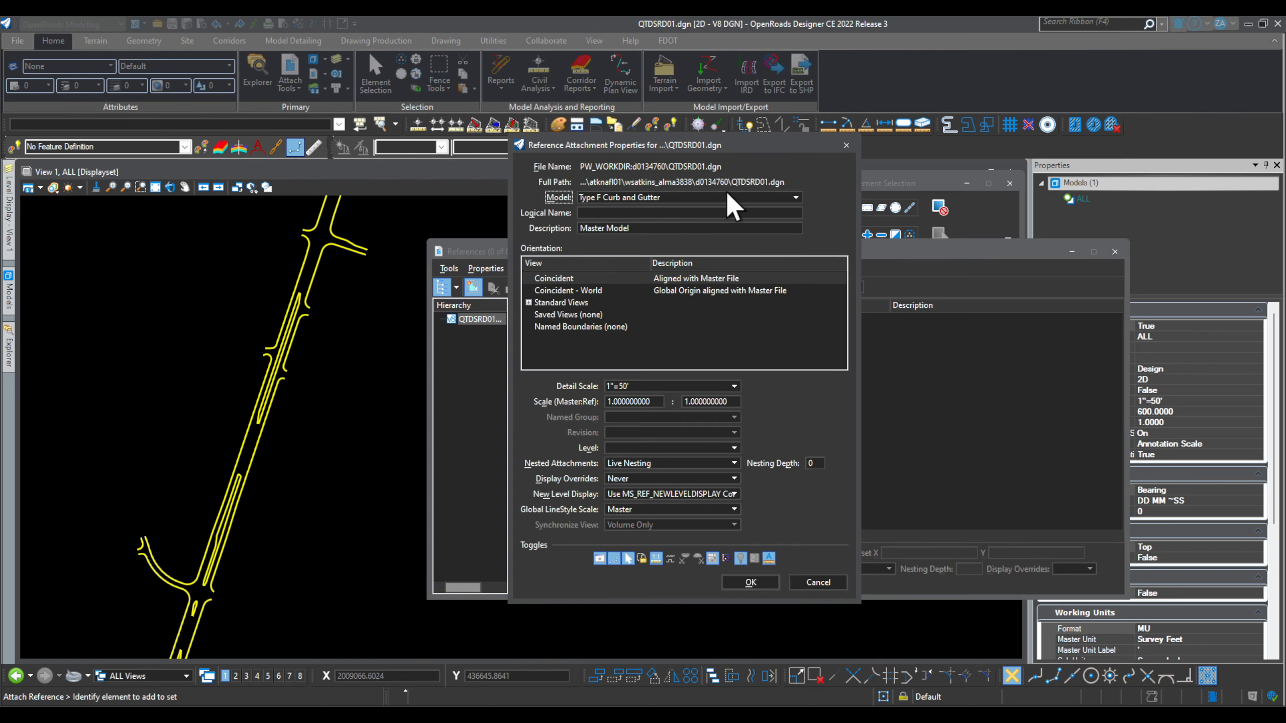
left_click(728, 195)
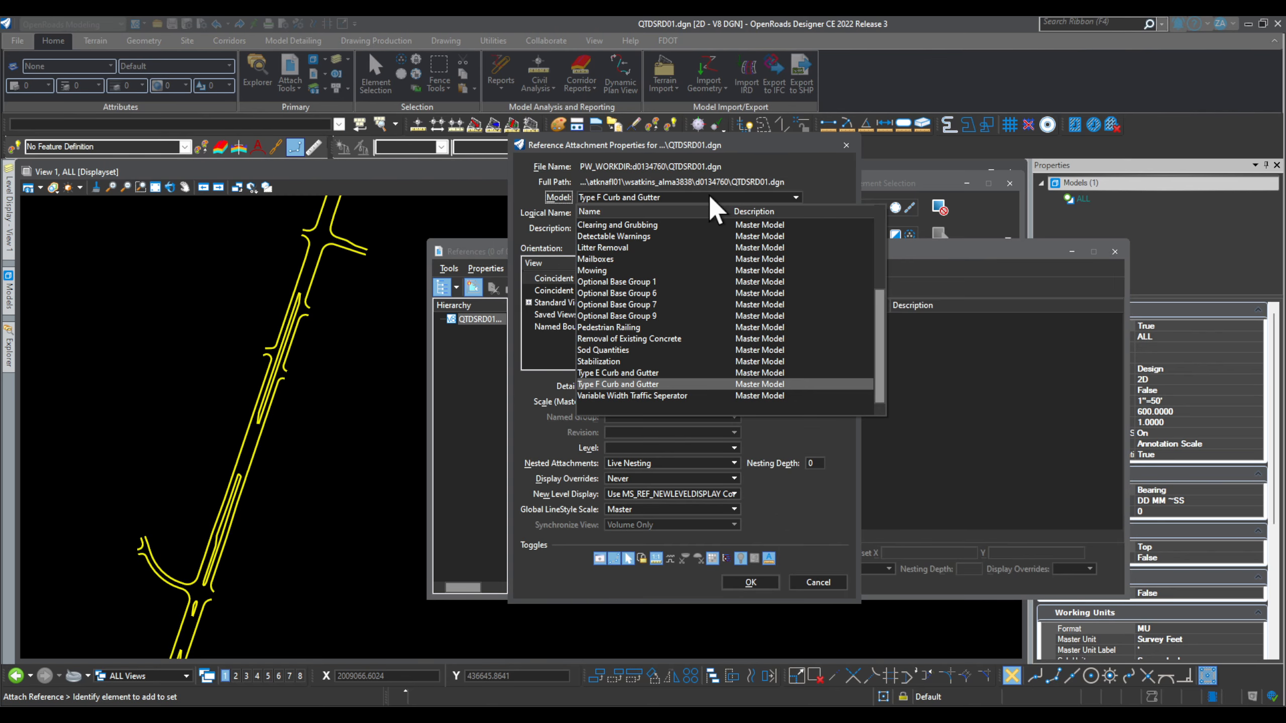
left_click(667, 289)
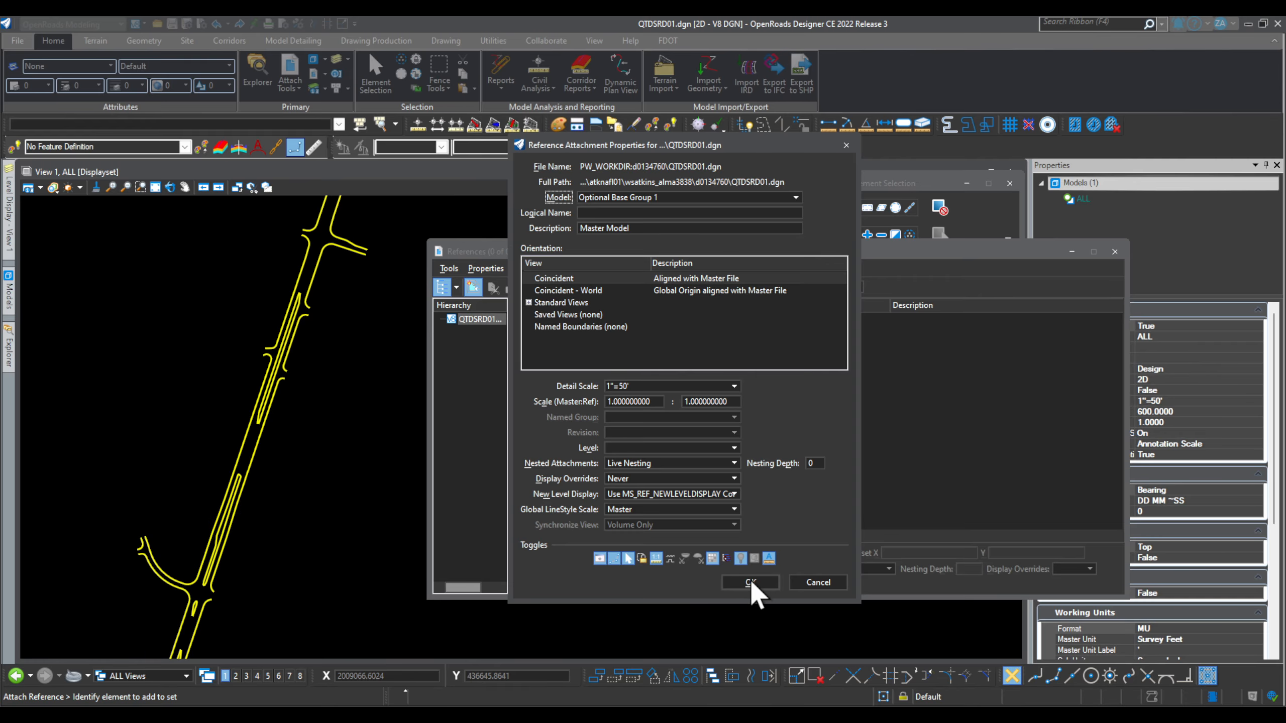
left_click(752, 583)
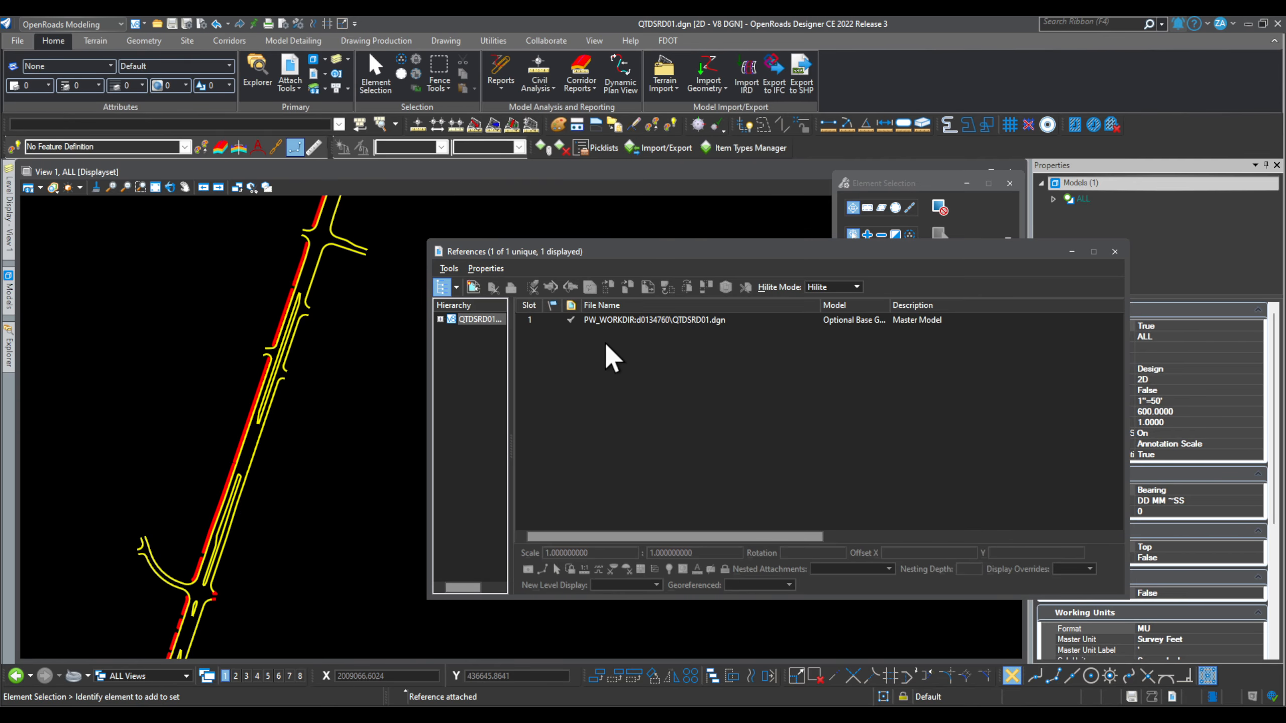
left_click(469, 287)
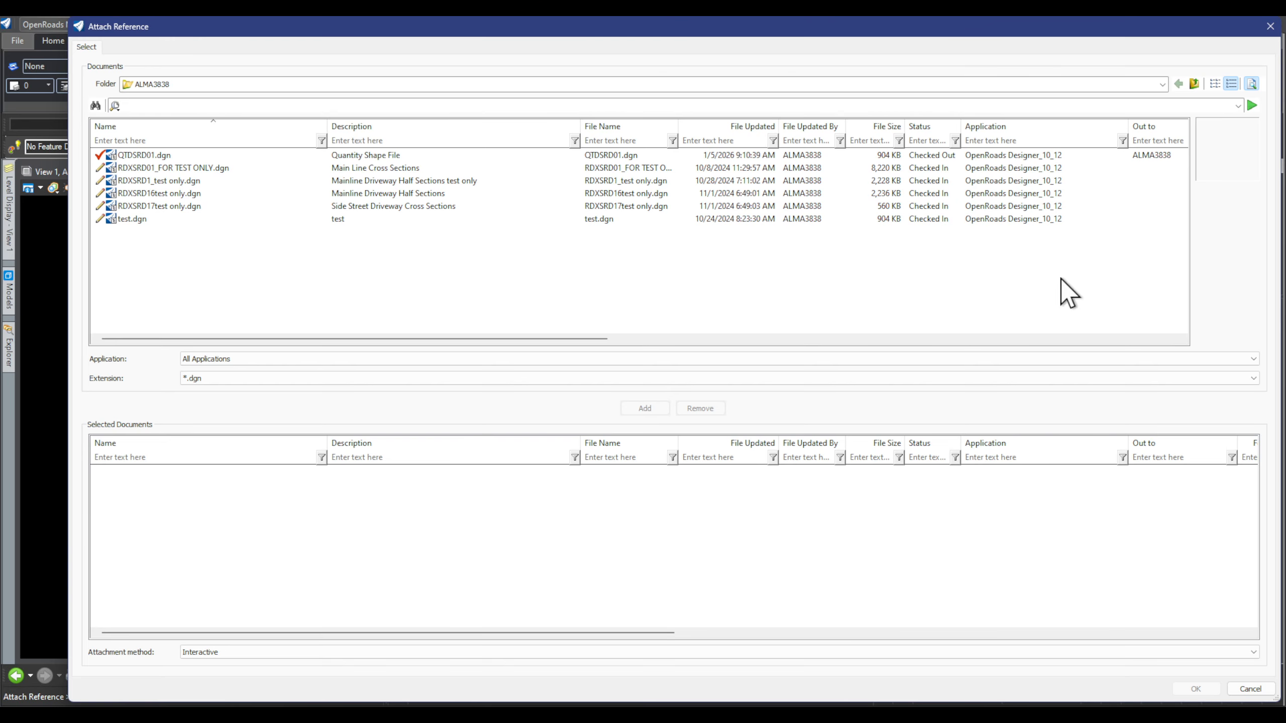
Step: Attach QTDSRD01.dgn again, this time referencing its Optional Base Group 6 model
left_click(400, 155)
left_click(644, 408)
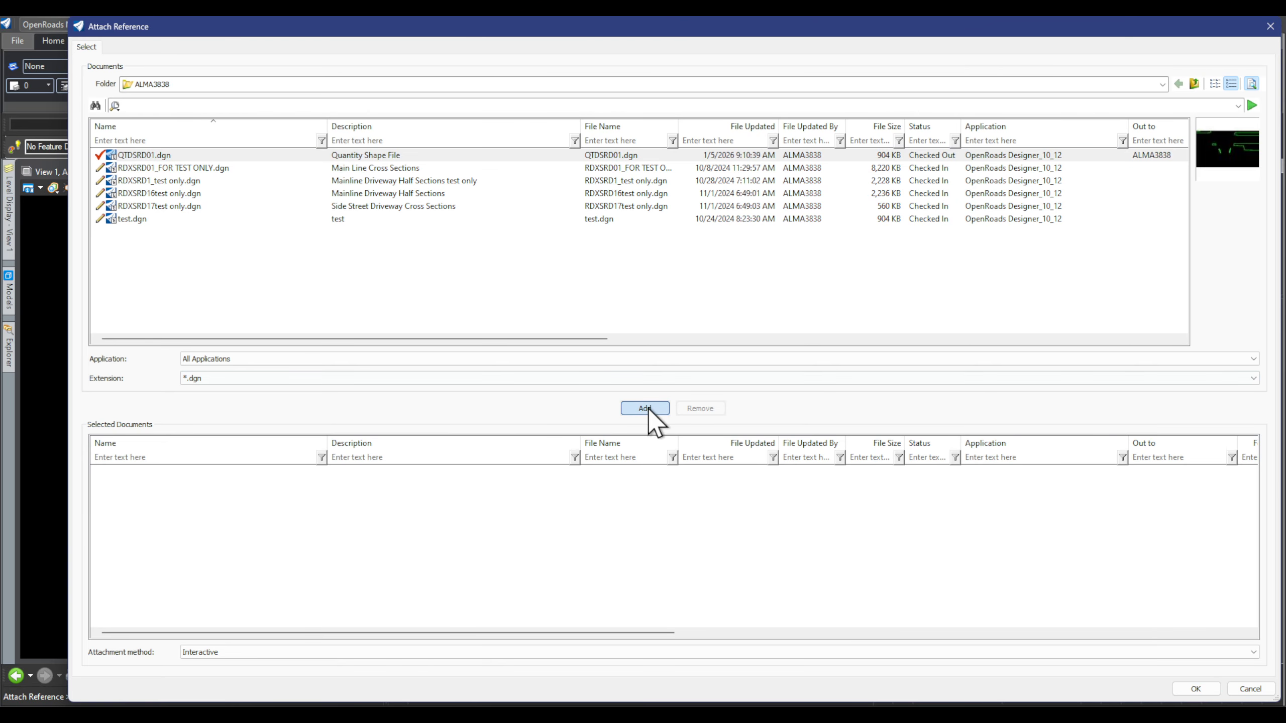
left_click(1195, 689)
left_click(667, 197)
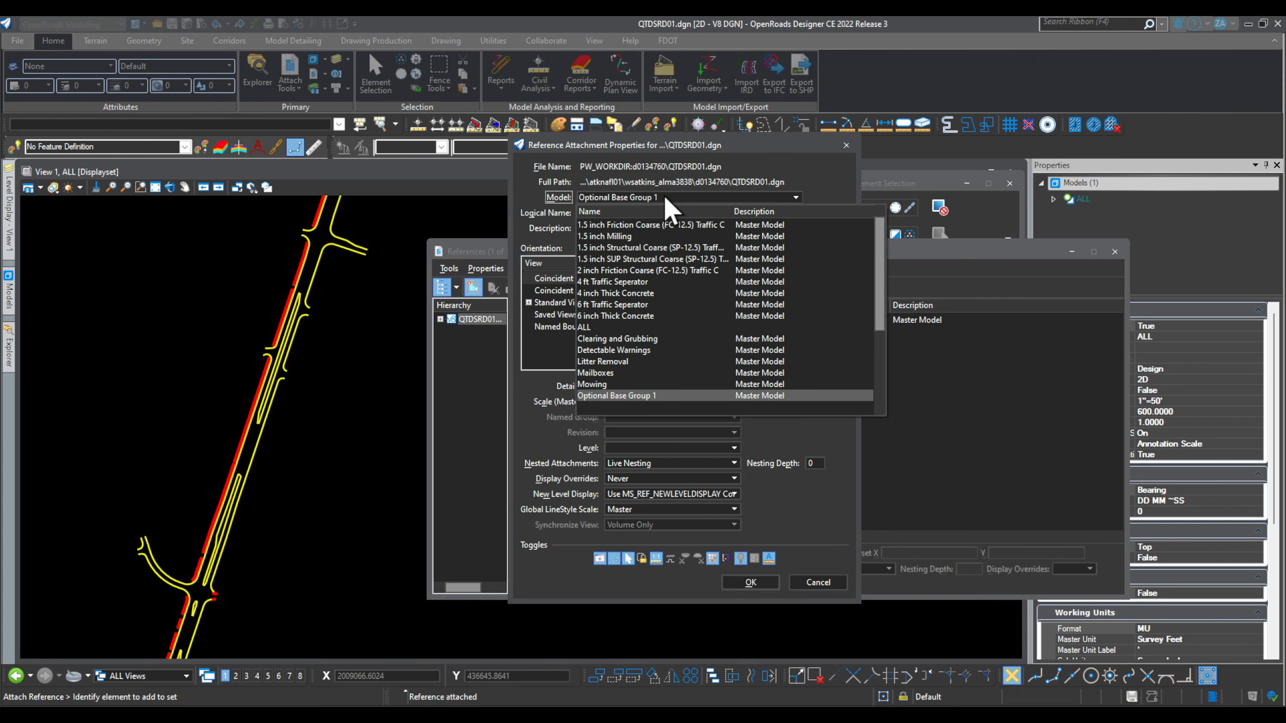
scroll(716, 355, "down", 3)
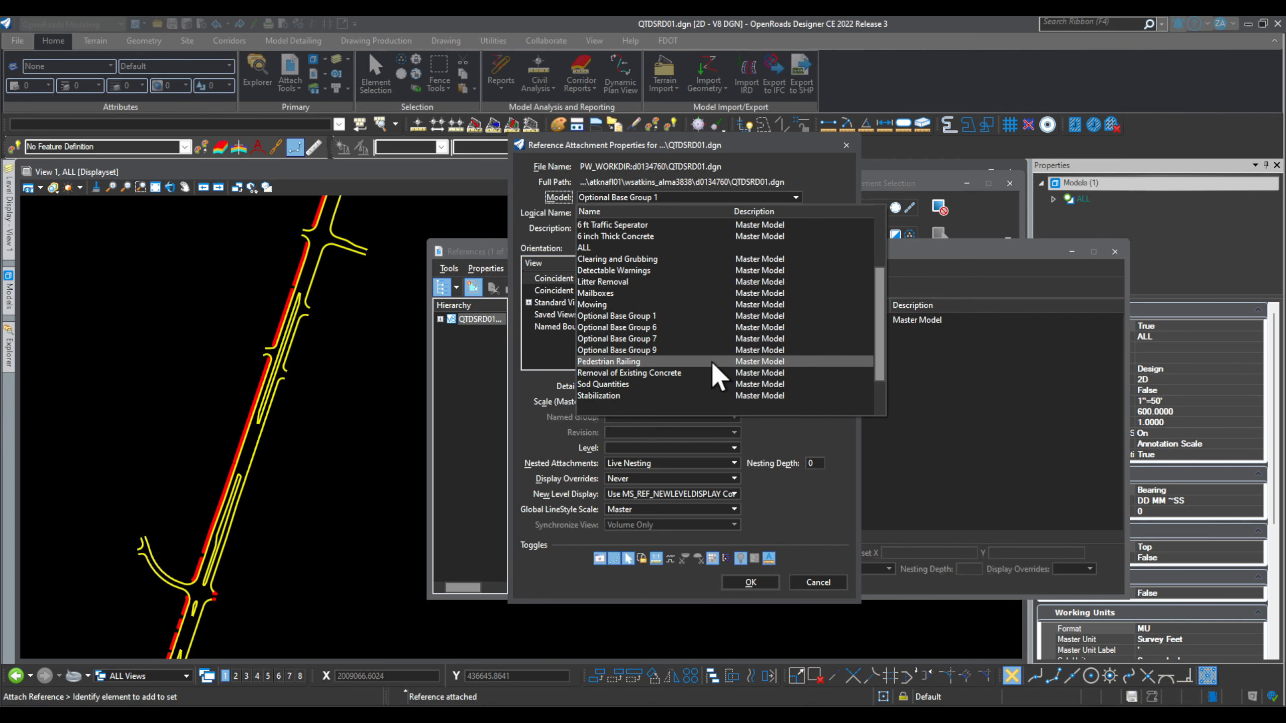
left_click(672, 326)
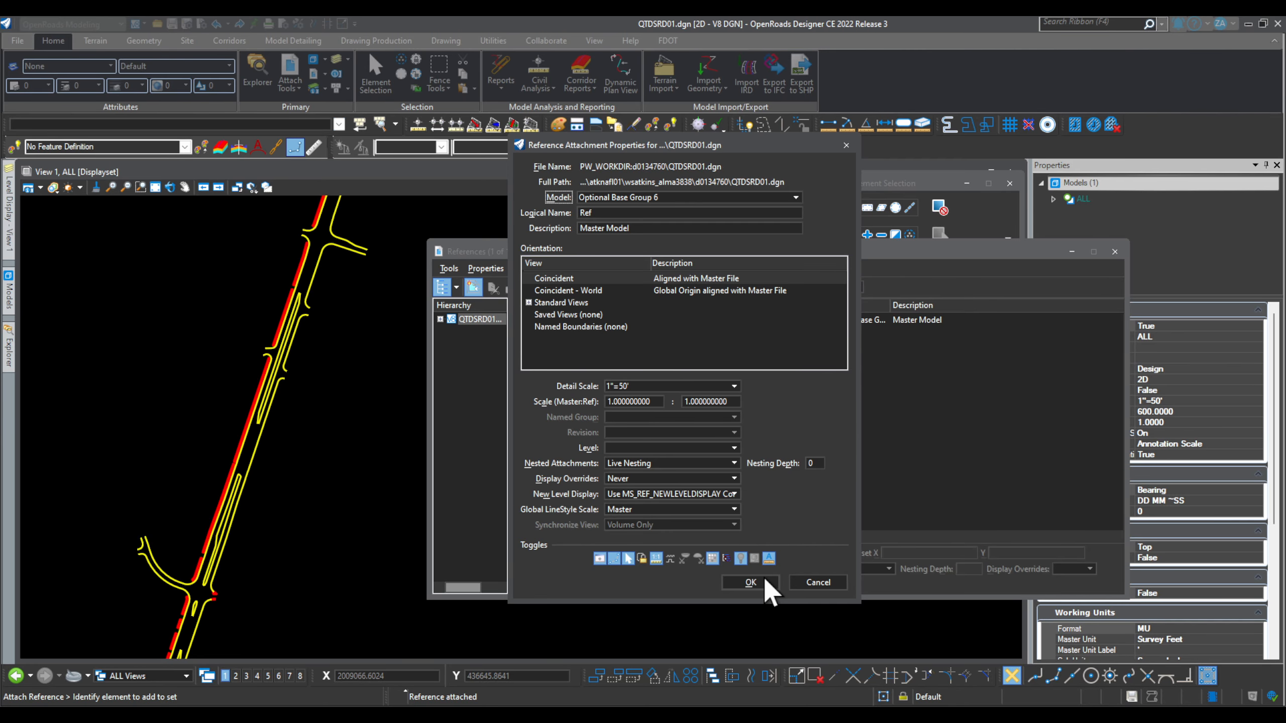
left_click(767, 583)
left_click(759, 332)
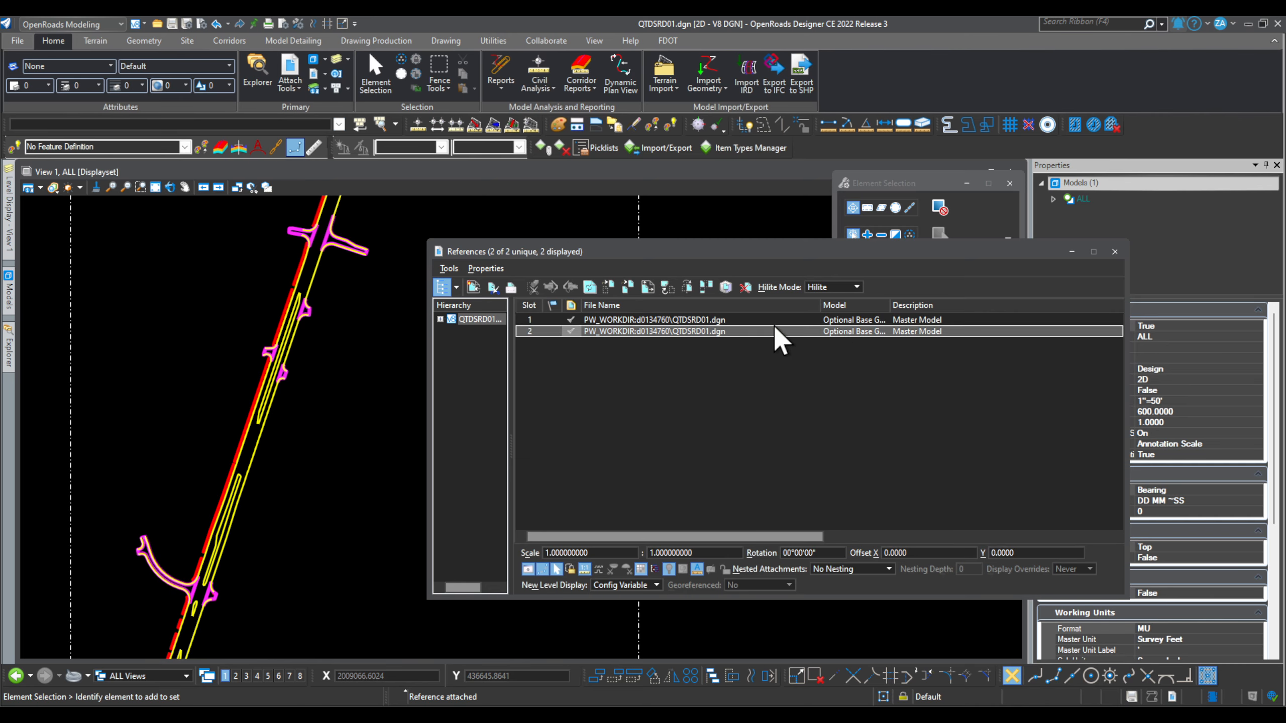
Step: Copy the Optional Base Group 6 attachment in place to create a third reference
left_click(629, 284)
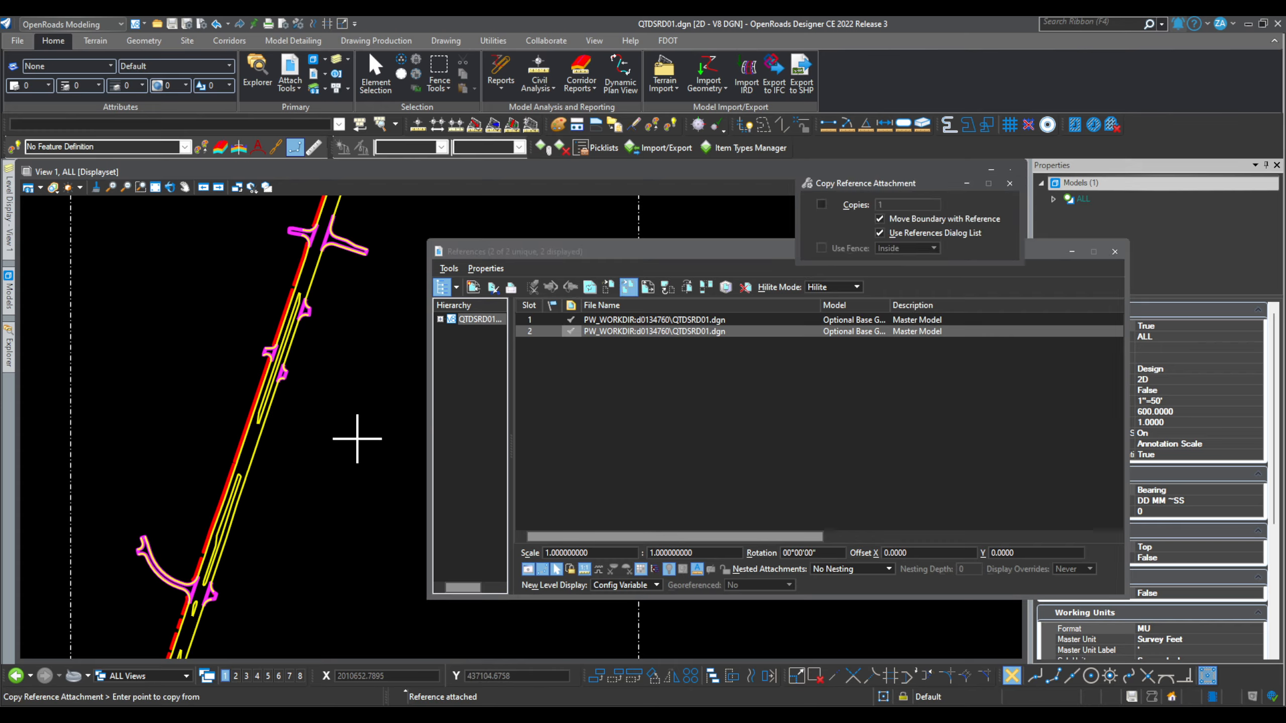
left_click(348, 421)
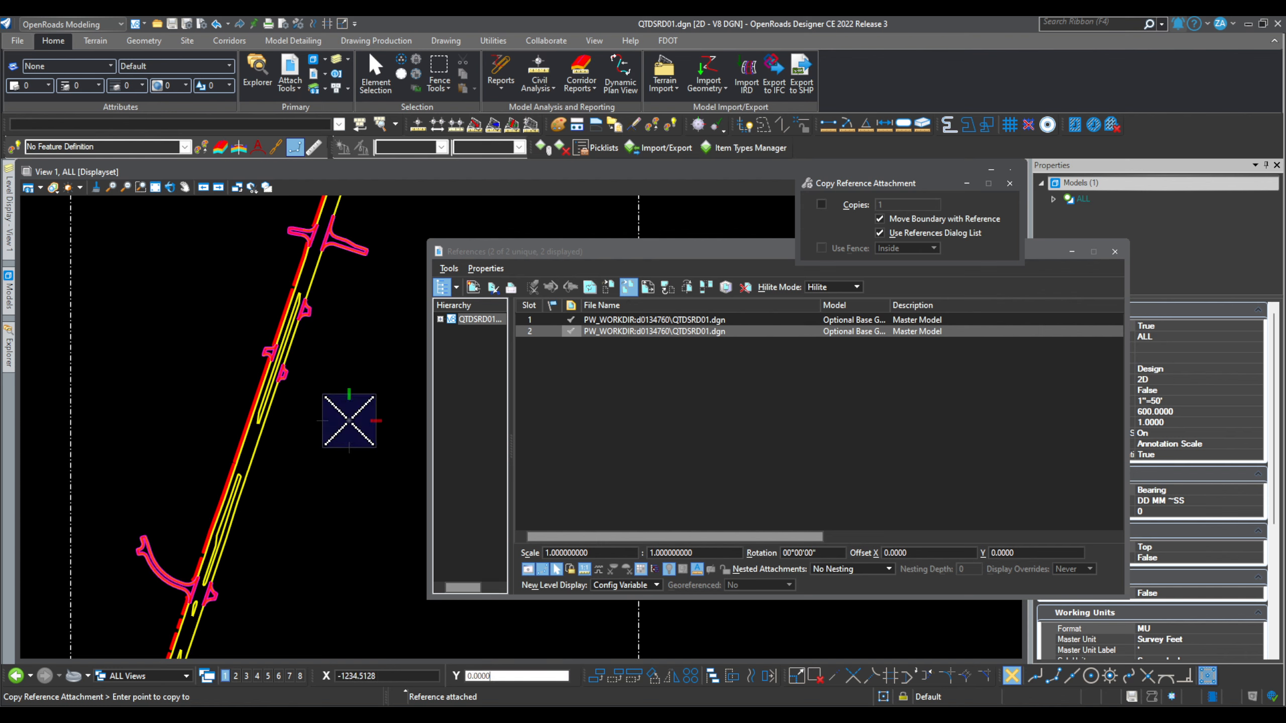
left_click(348, 421)
right_click(349, 421)
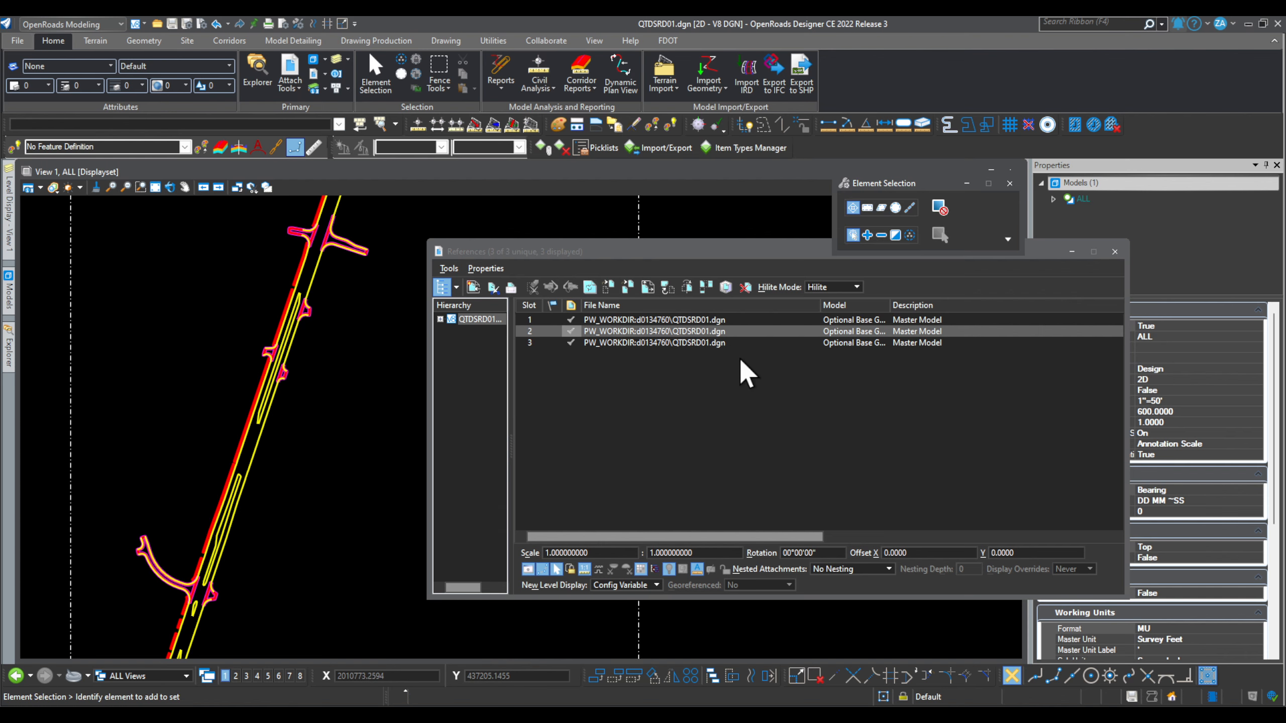
Step: Point the third reference at Optional Base Group 9 and check all three attachments
left_click(725, 344)
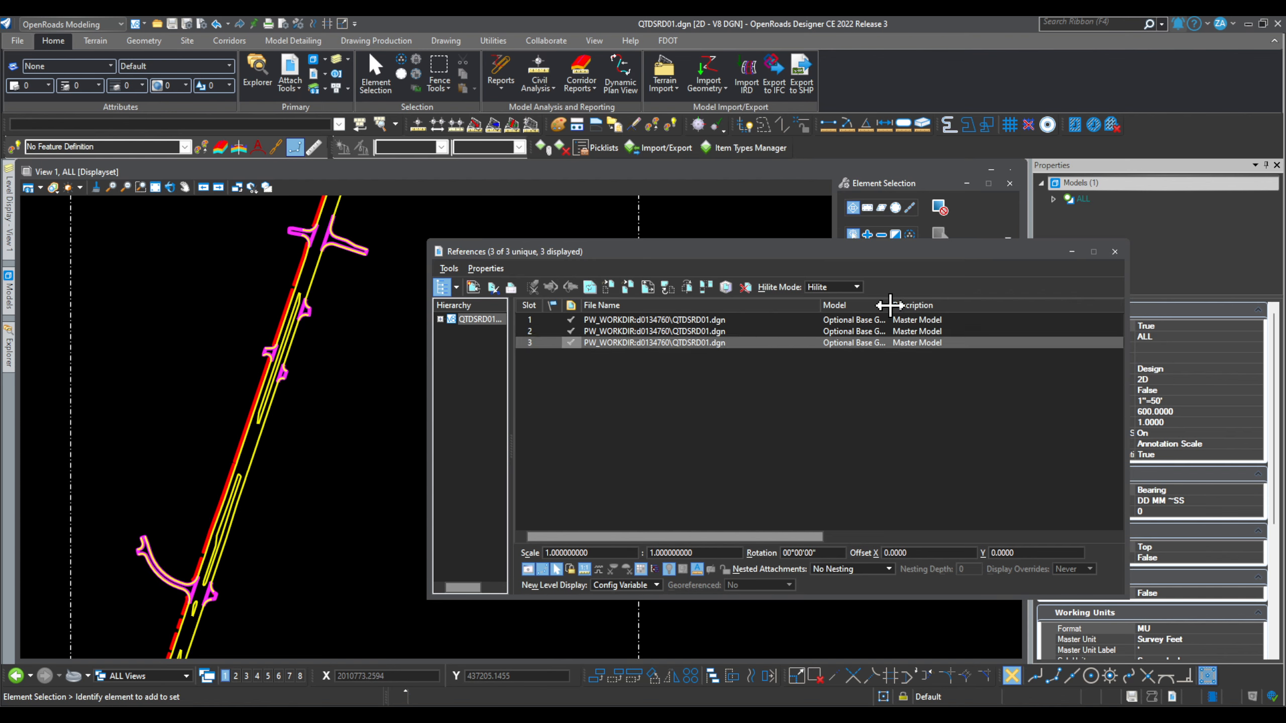
left_click_drag(889, 305, 988, 305)
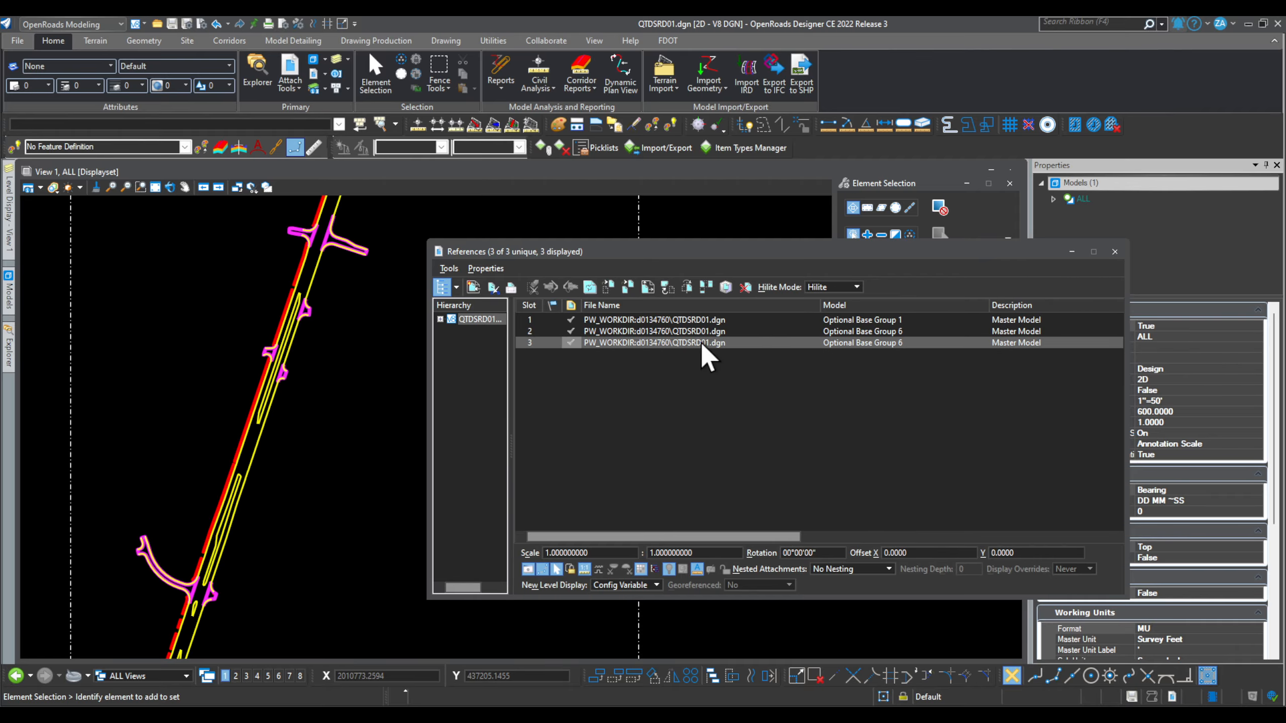
double_click(701, 343)
left_click(1001, 246)
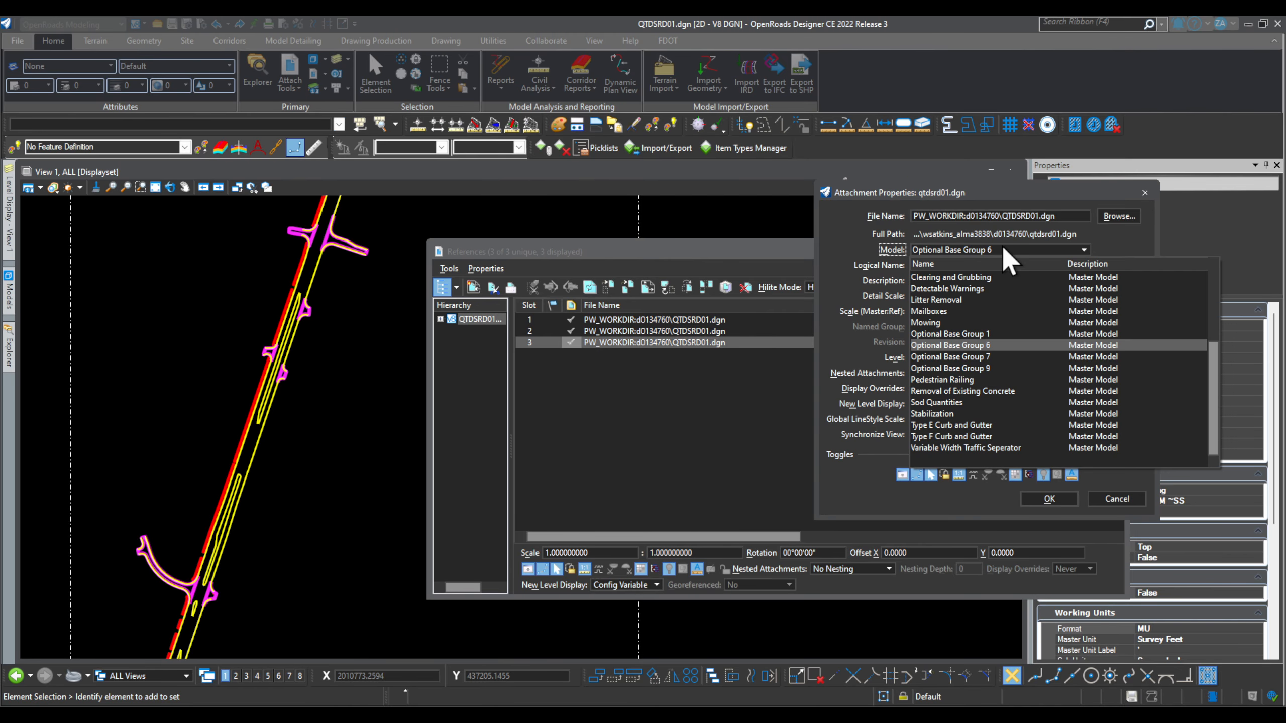
left_click(987, 367)
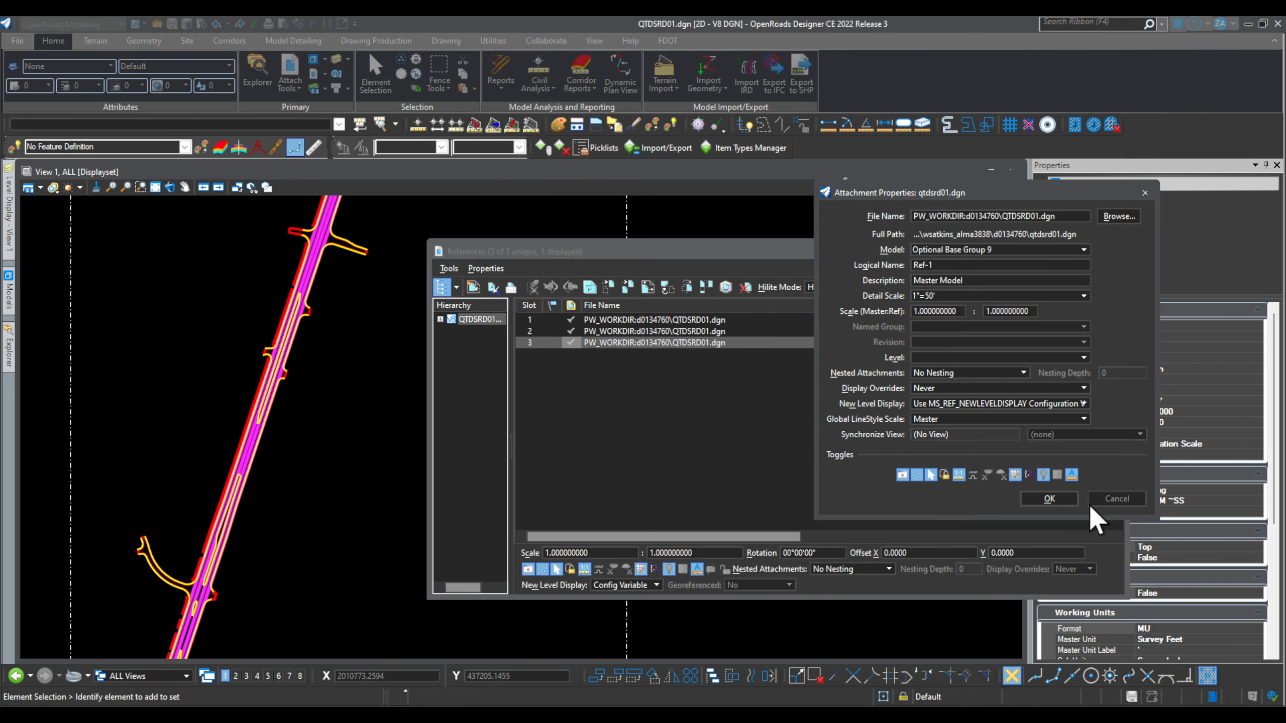
left_click(1048, 499)
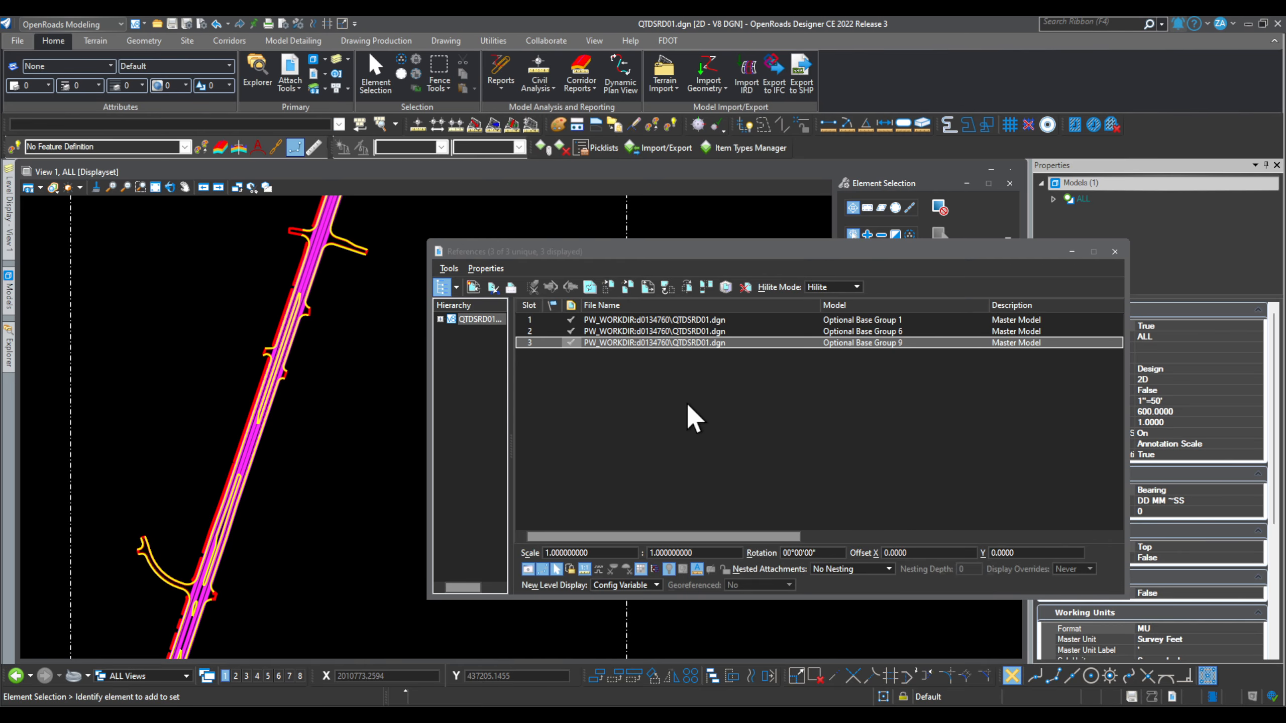
left_click(880, 317)
left_click(876, 330)
left_click(872, 342)
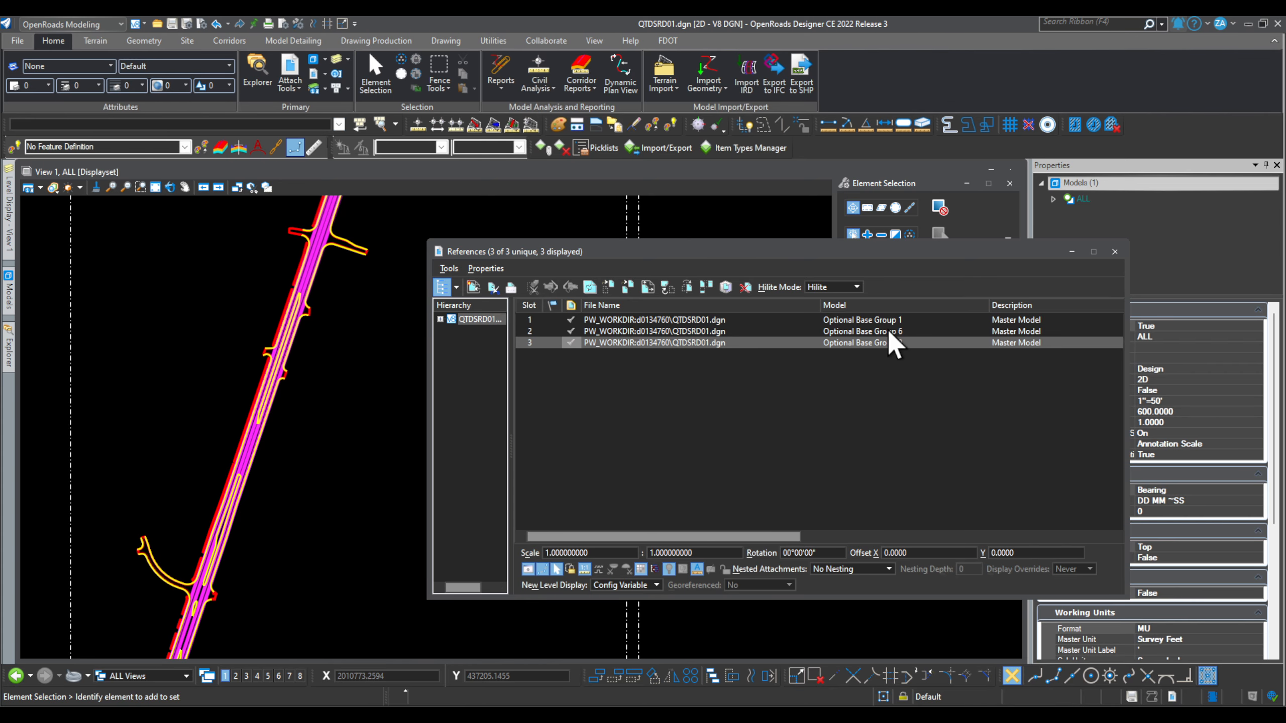
left_click(849, 366)
left_click(838, 342)
Step: Merge the Optional Base Group 1, 6 and 9 references into the master model, then close References
left_click(752, 340)
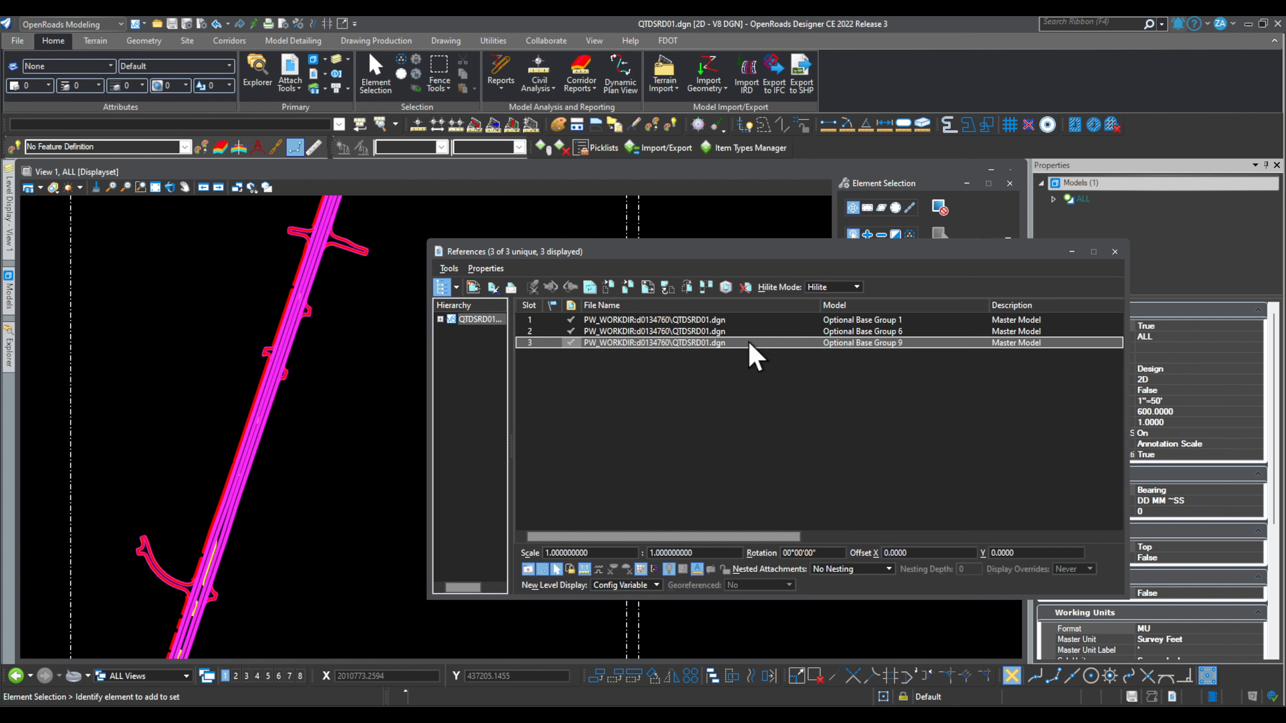
left_click(748, 341)
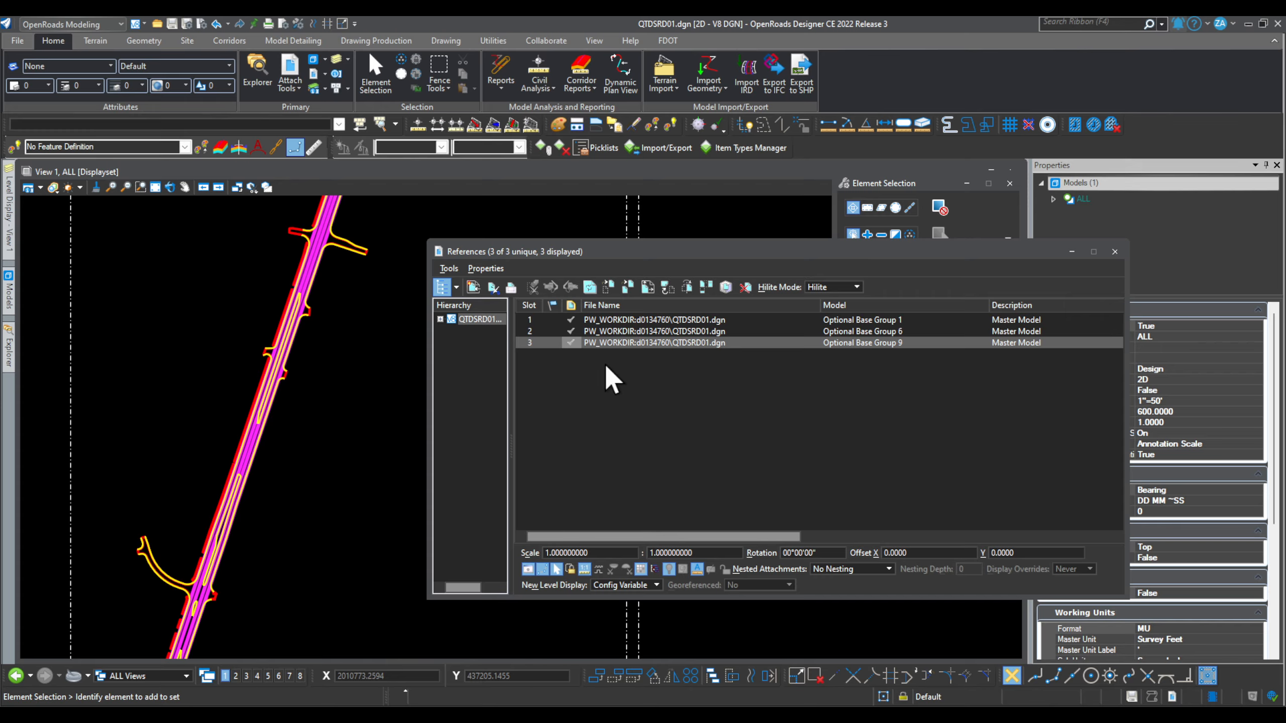
left_click(653, 330)
left_click(658, 319, "ctrl")
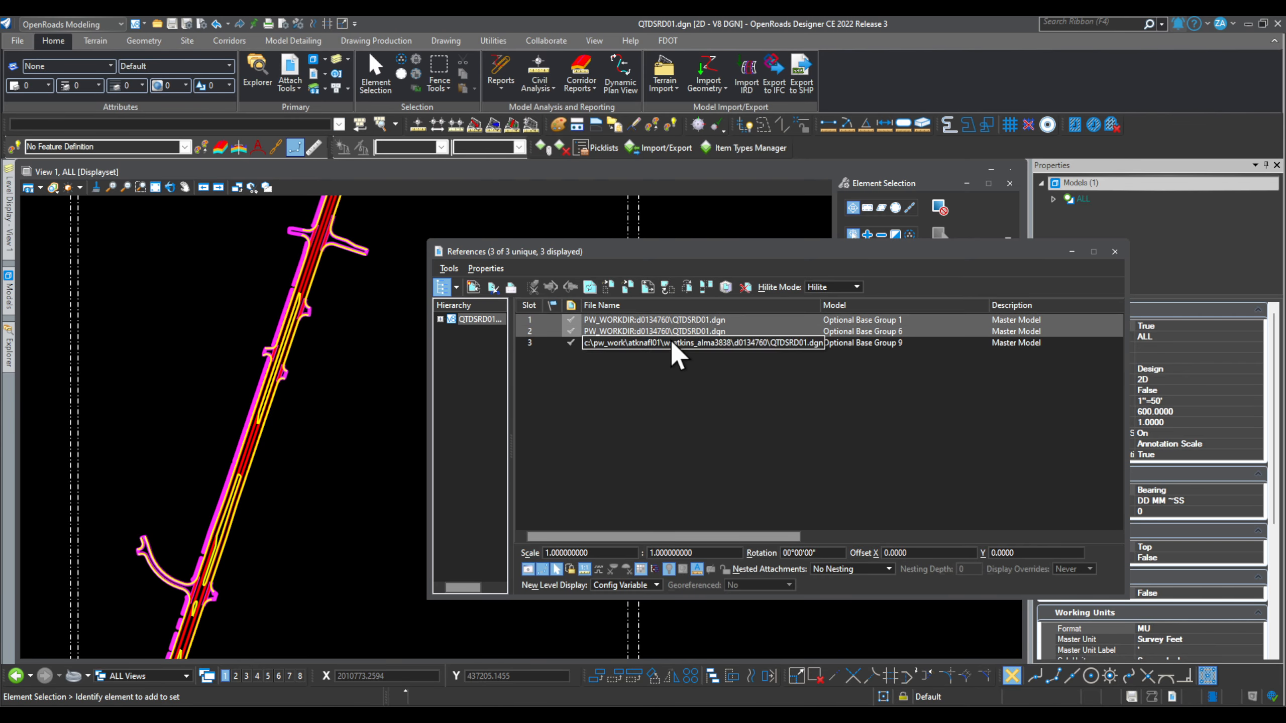
left_click(656, 343, "ctrl")
right_click(665, 336)
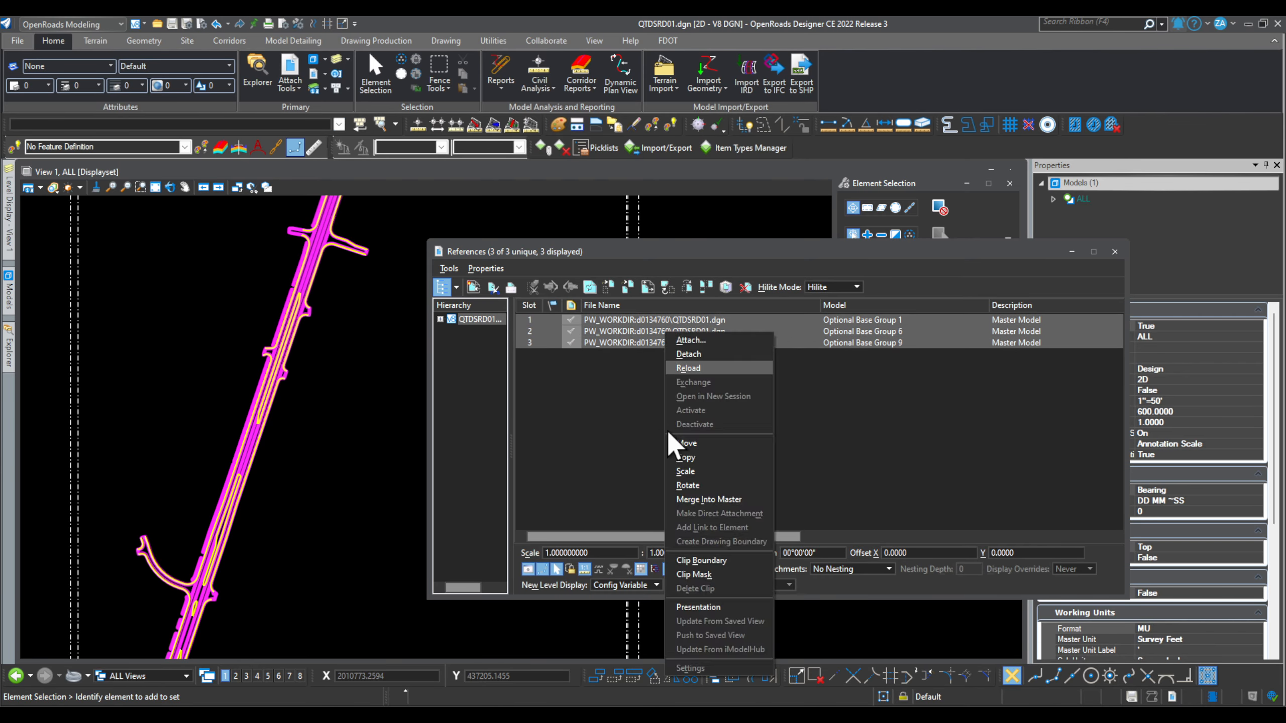
left_click(725, 499)
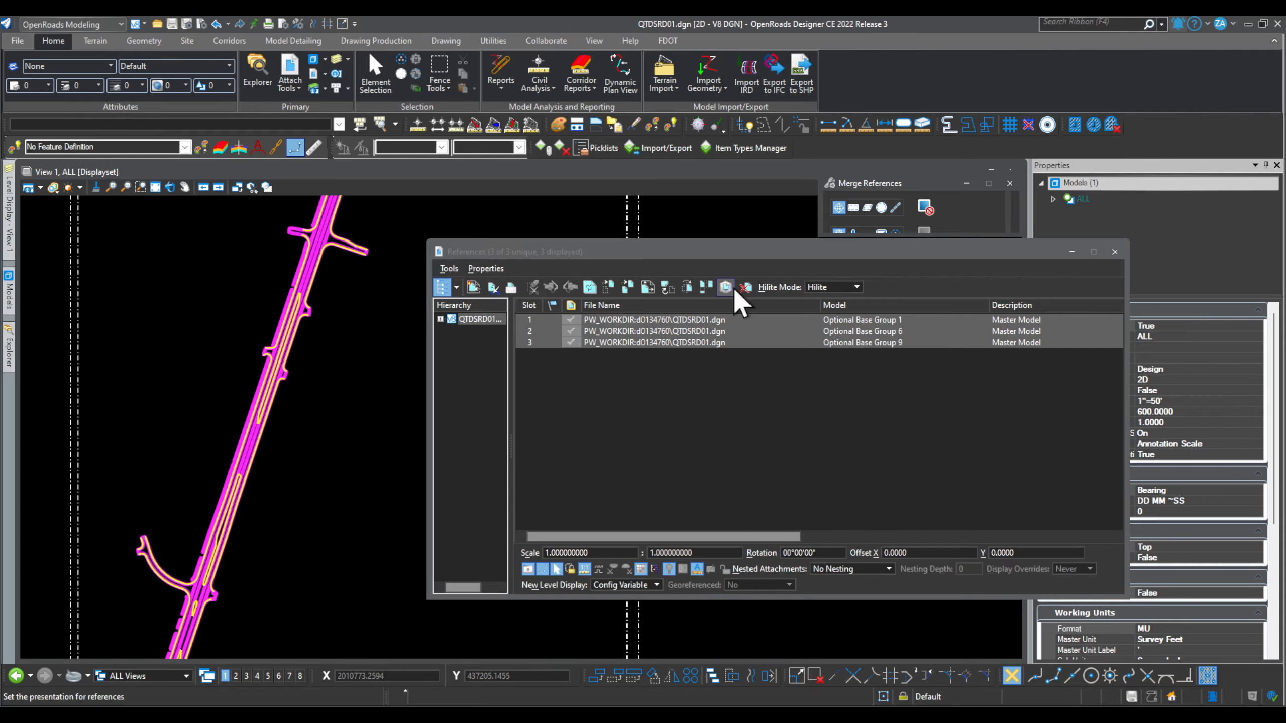
left_click(349, 445)
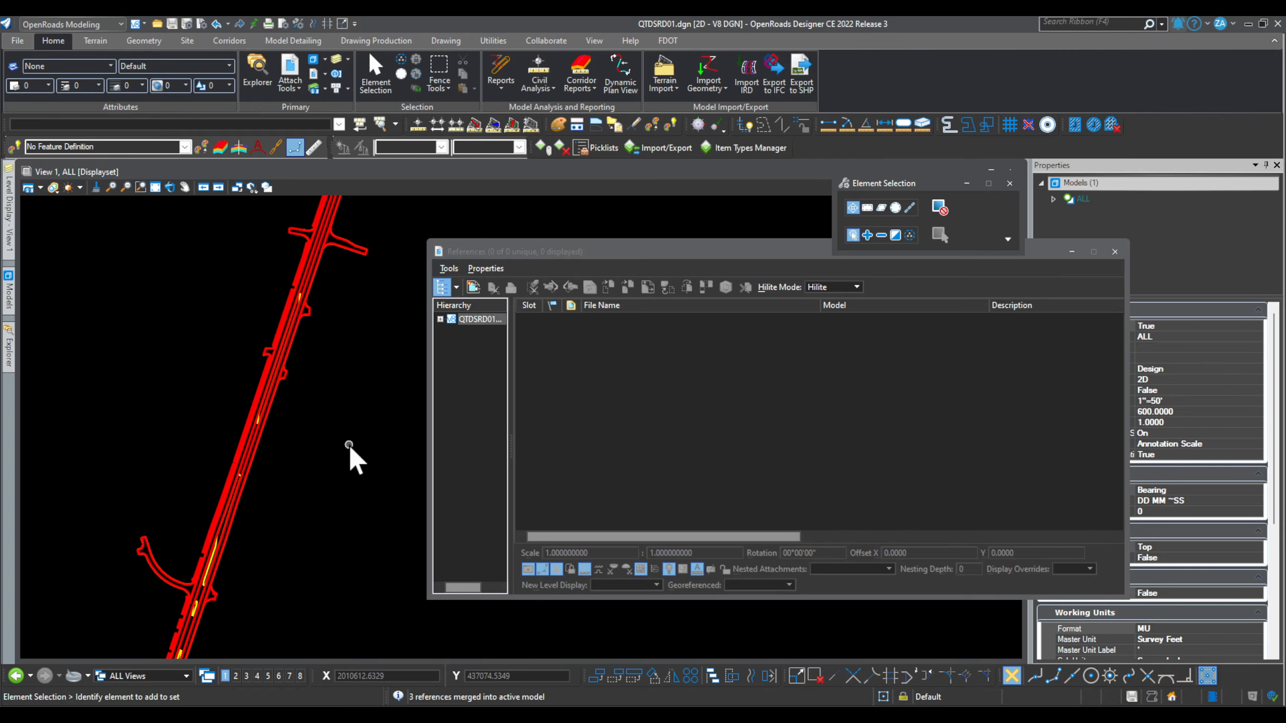
left_click(1114, 251)
scroll(672, 377, "down", 2)
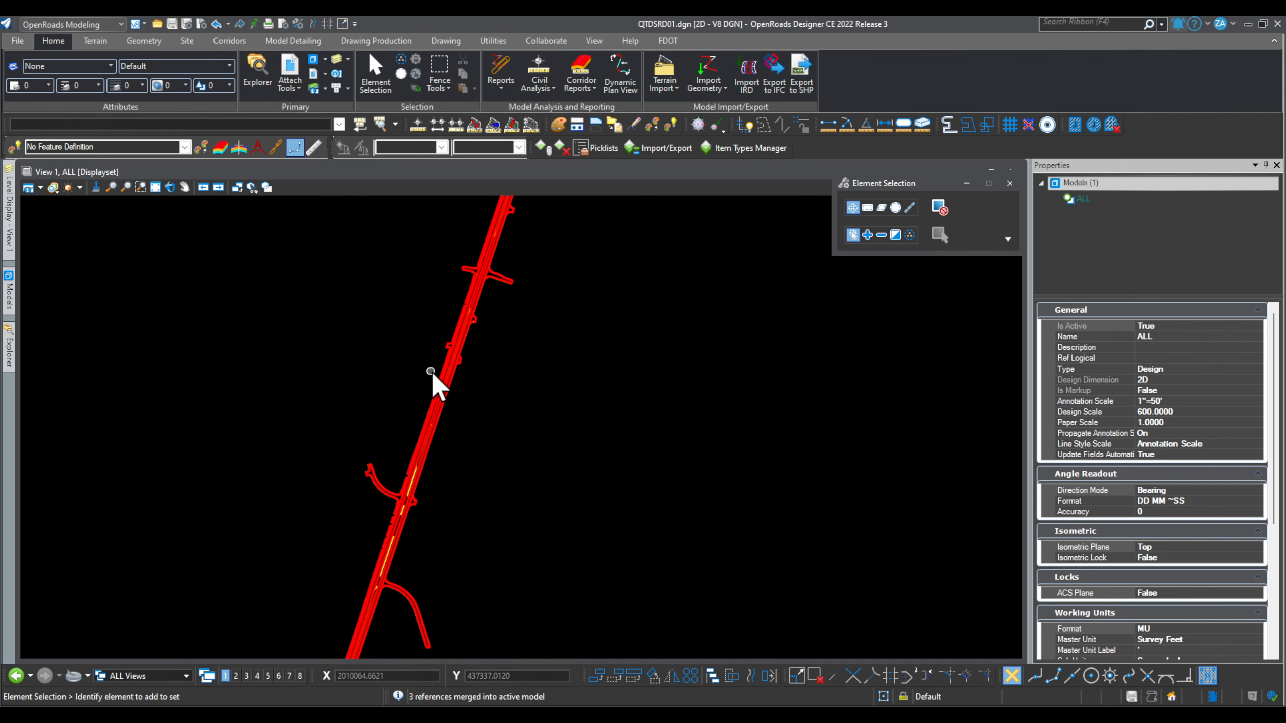
Step: Select a merged pavement outline: a PavtBase_px complex shape of 18 elements, area 229827.8943 Sq. ft
scroll(441, 385, "up", 5)
scroll(465, 438, "up", 2)
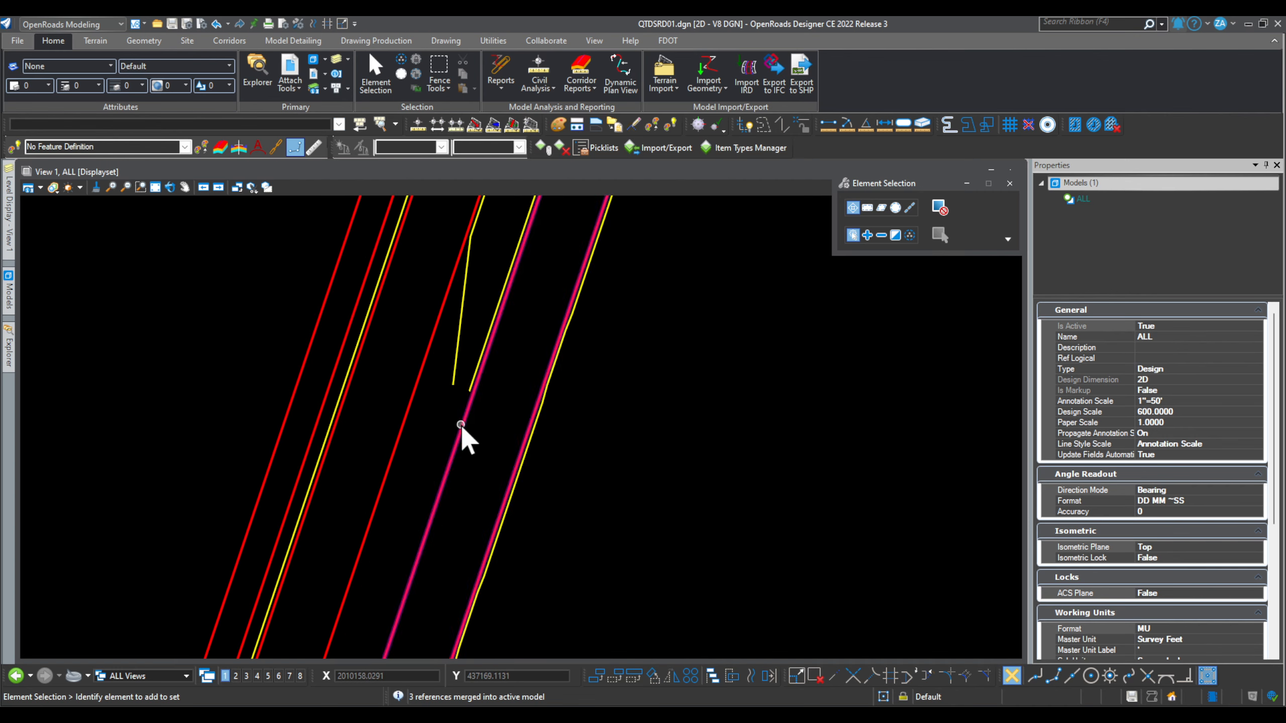
left_click(458, 426)
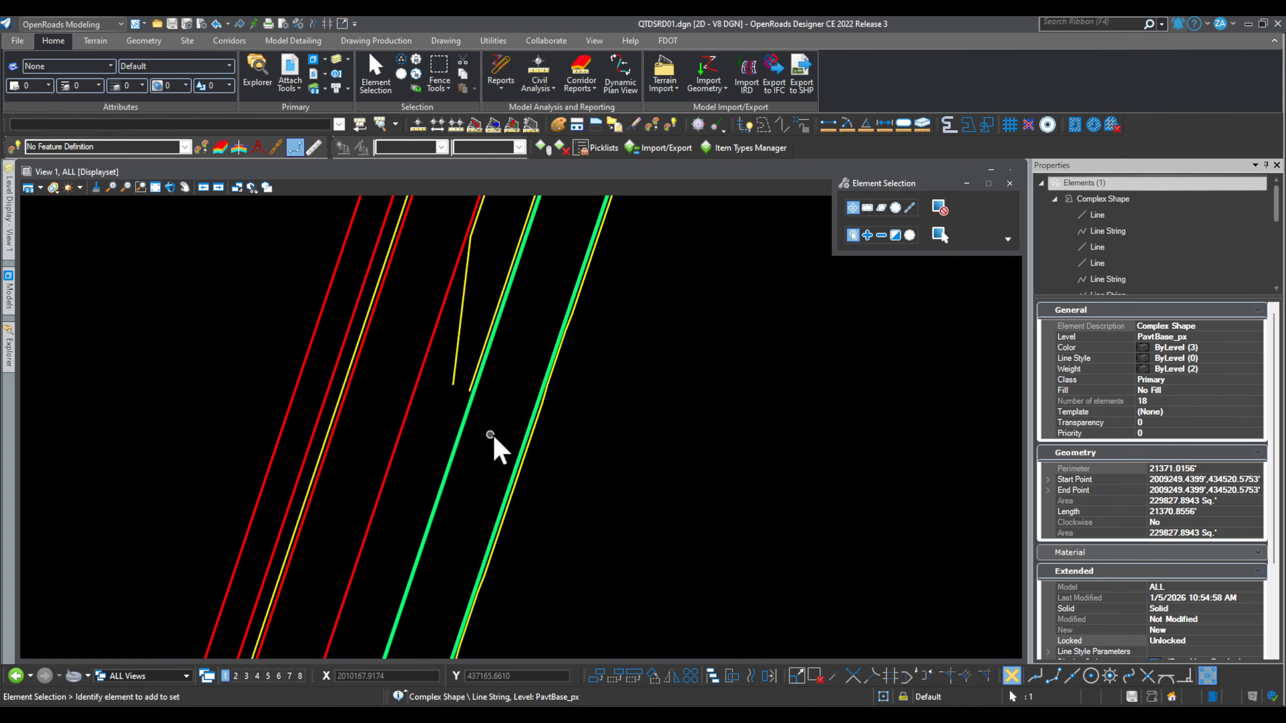
scroll(1151, 486, "down", 4)
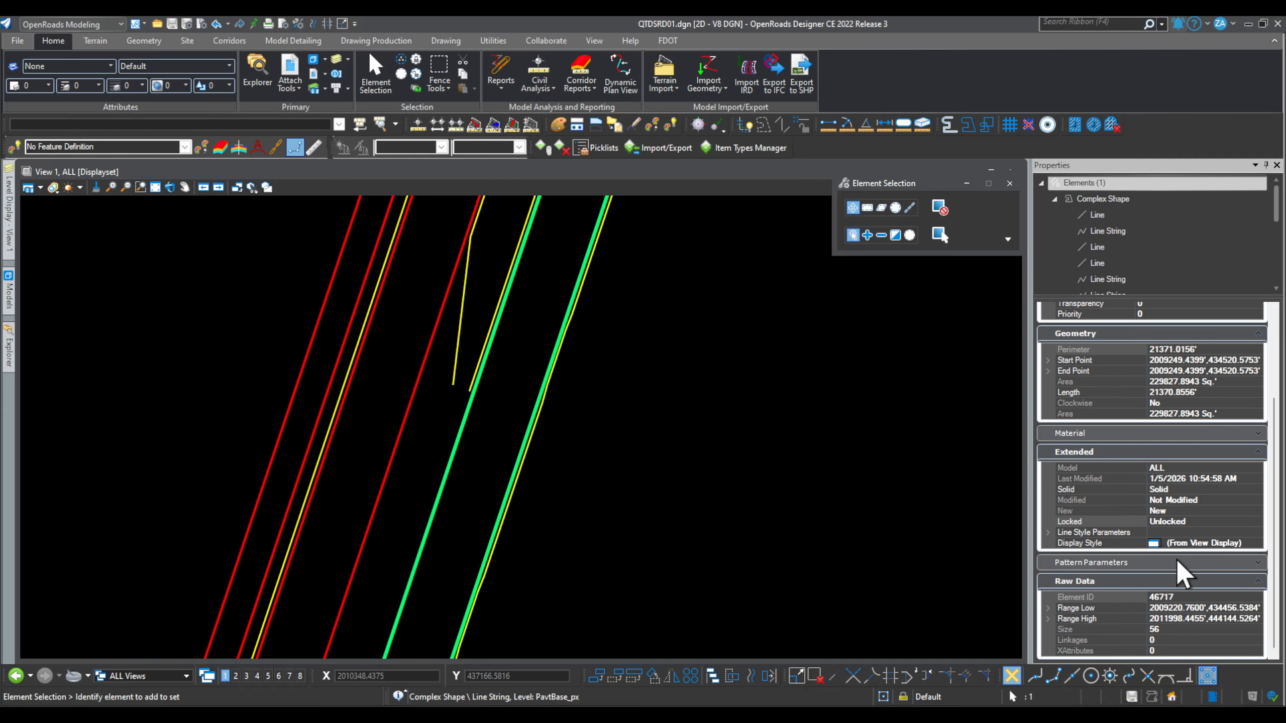
scroll(1179, 556, "up", 2)
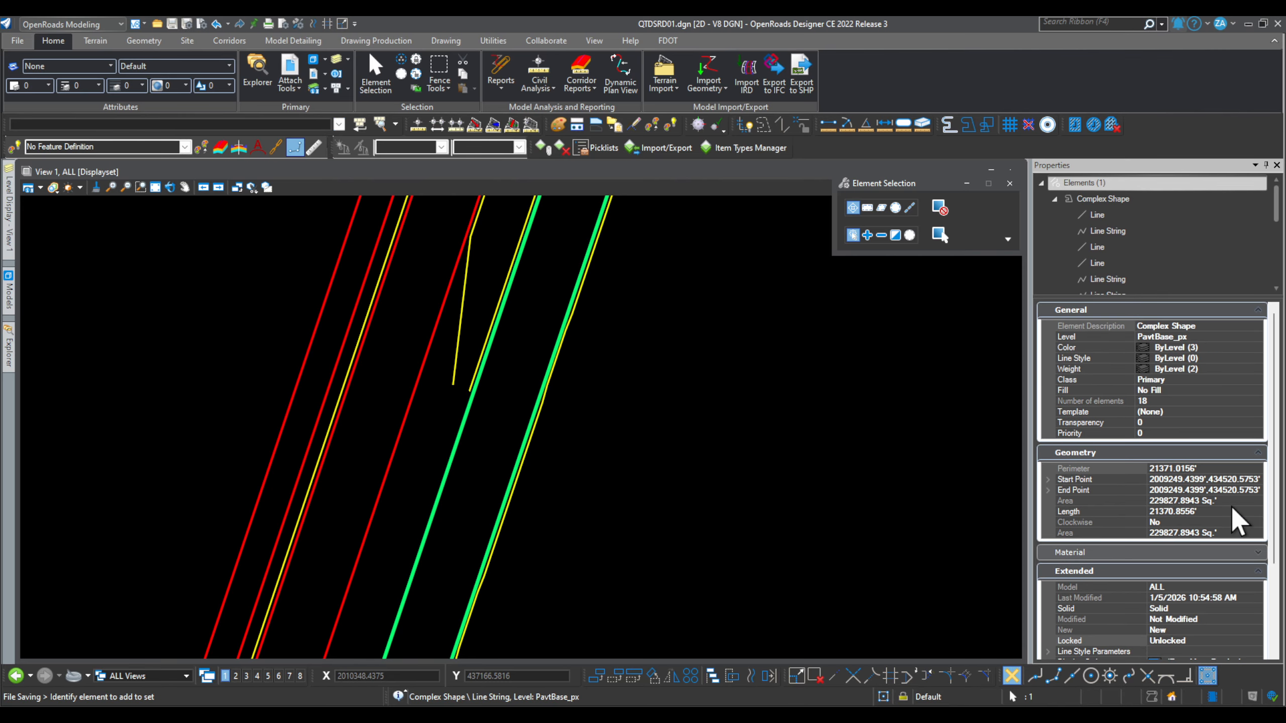
scroll(587, 471, "down", 7)
scroll(484, 423, "down", 6)
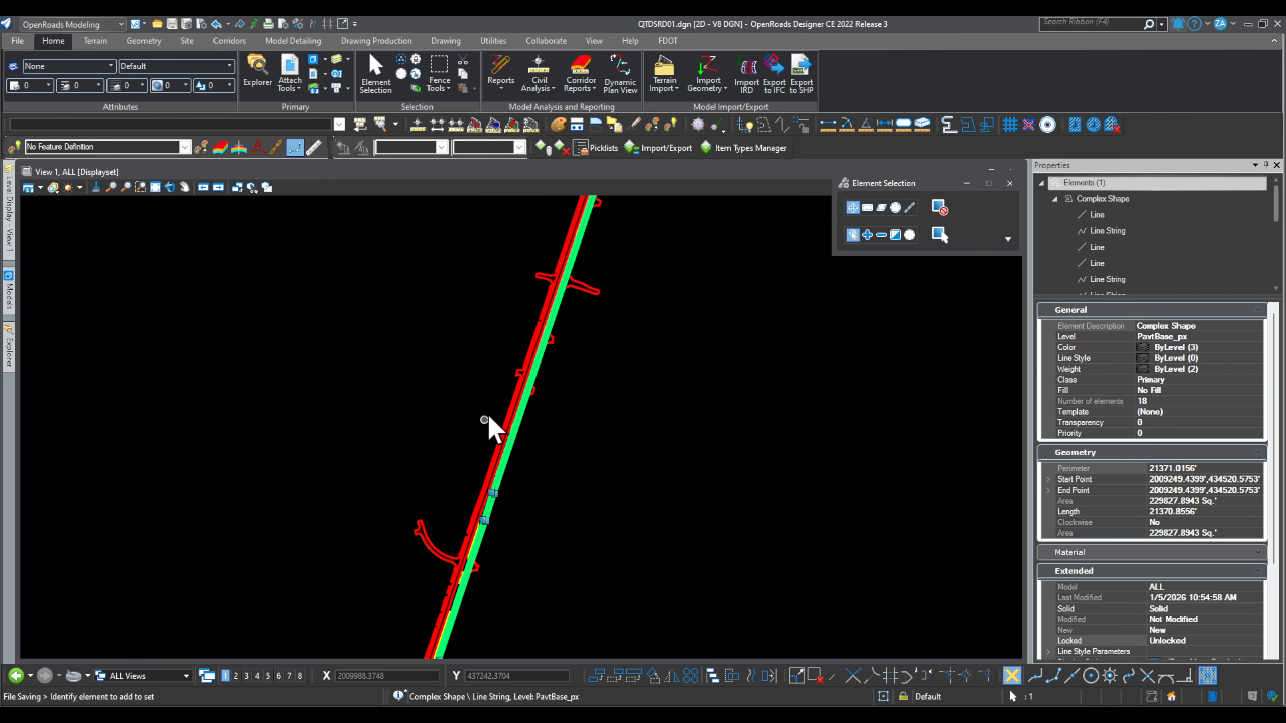
scroll(569, 247, "up", 9)
scroll(469, 279, "down", 6)
scroll(476, 315, "up", 7)
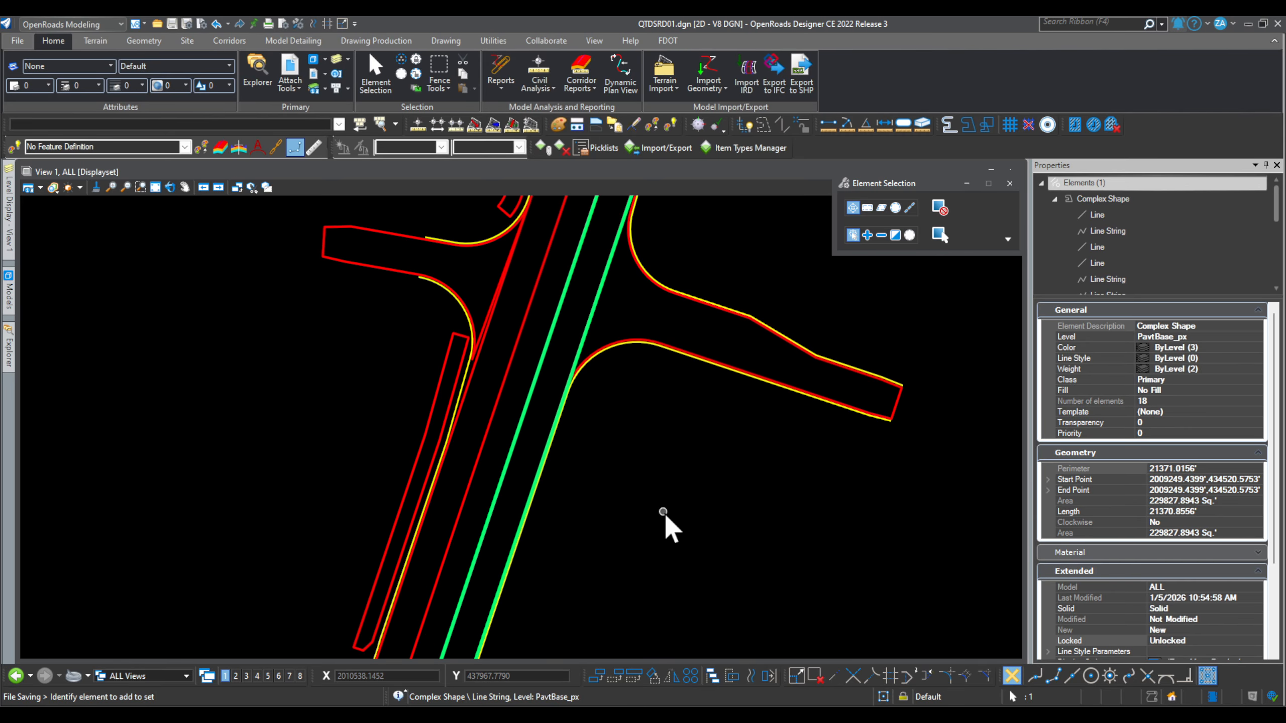
Step: Turn off the pavement base level, then undo the Merge References operation
left_click(633, 457)
right_click(632, 456)
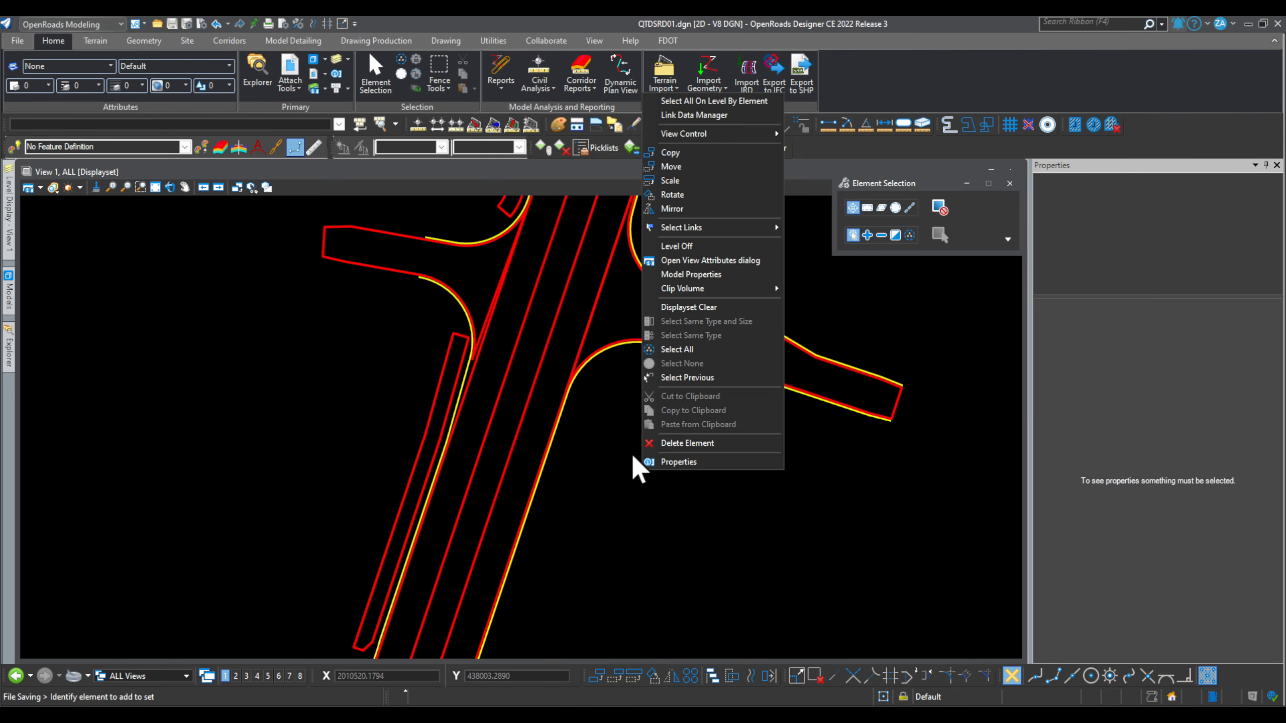
left_click(719, 247)
scroll(592, 380, "up", 3)
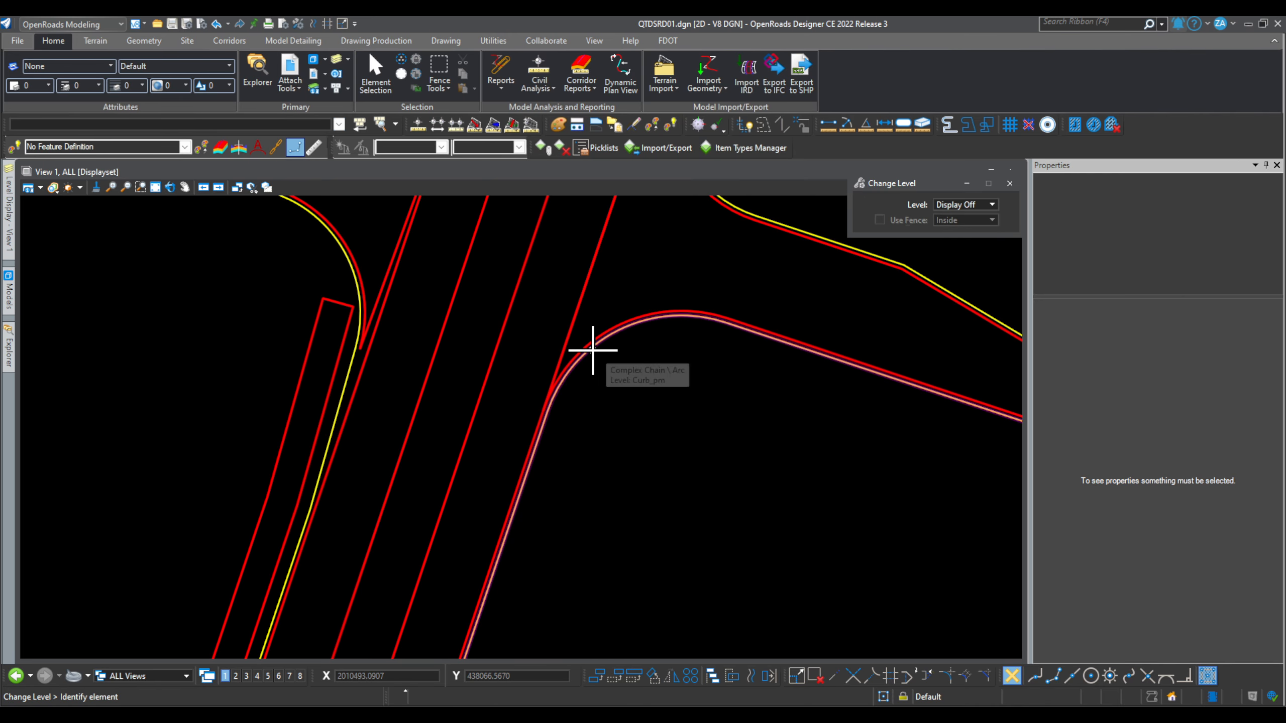
scroll(598, 427, "down", 3)
scroll(597, 427, "down", 1)
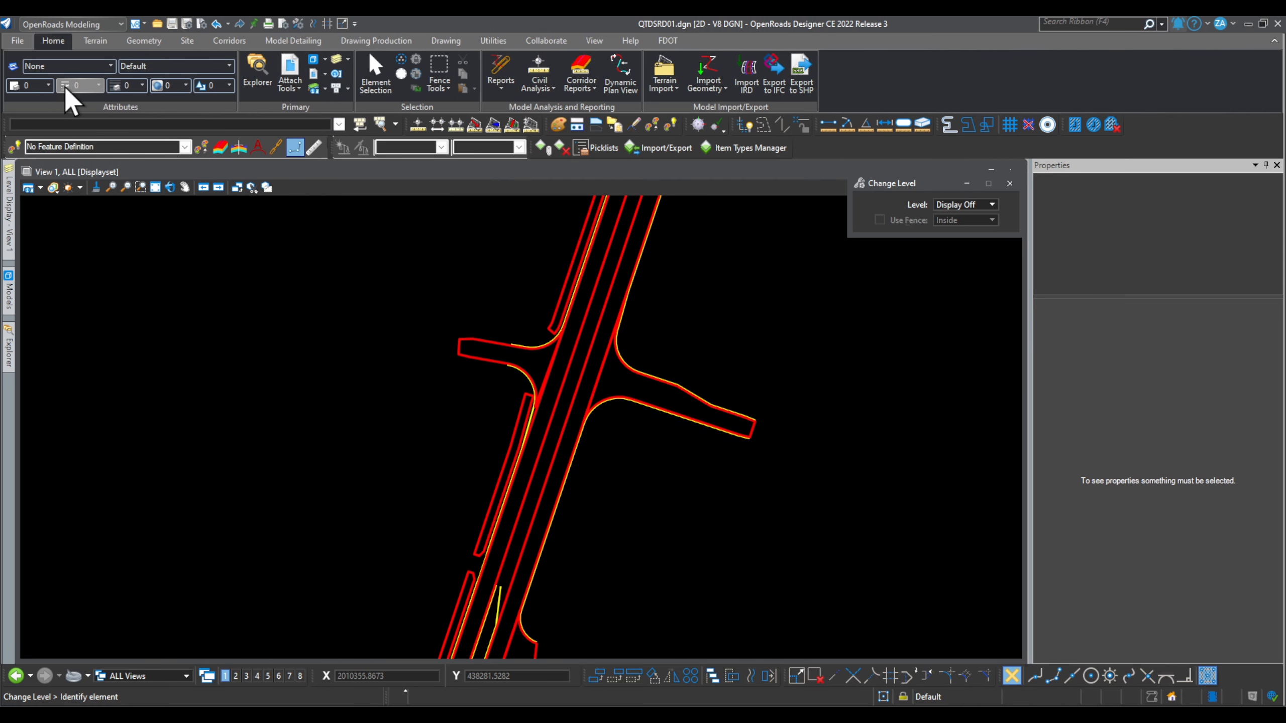
left_click(216, 24)
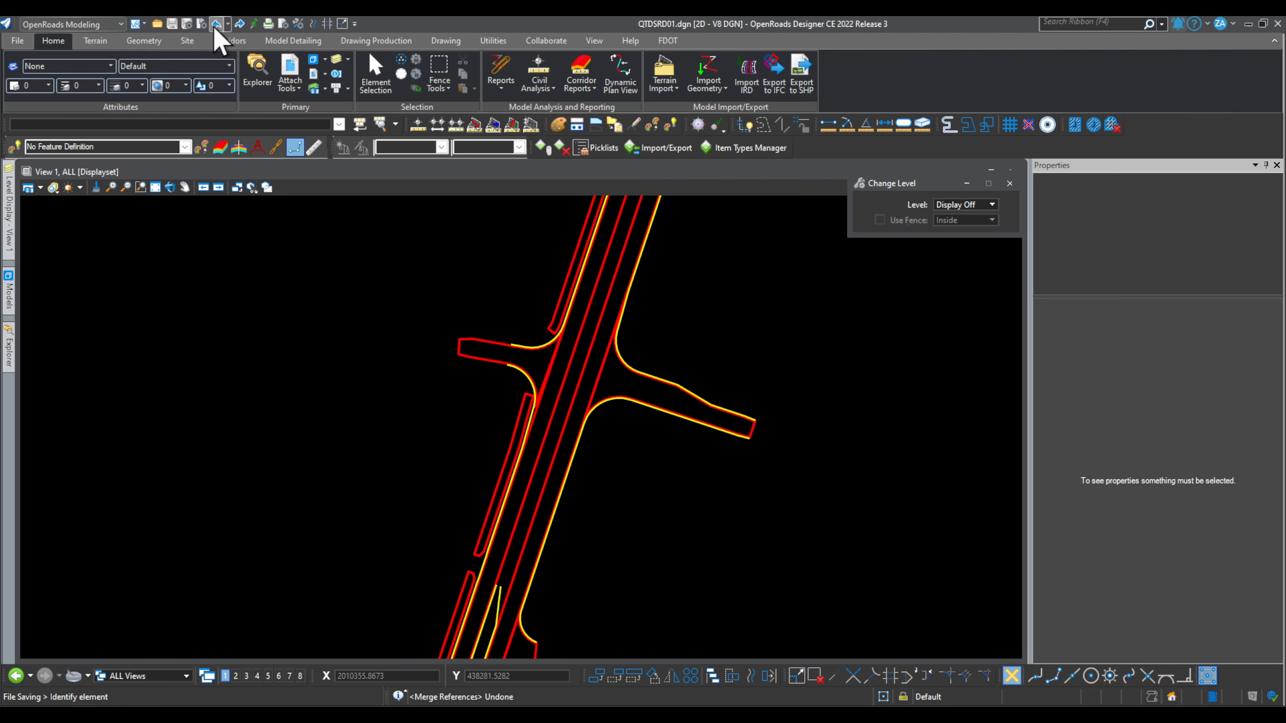
Step: Turn off display of the Optional Base Group 1 and 6 references, leaving Group 9 visible
left_click(293, 57)
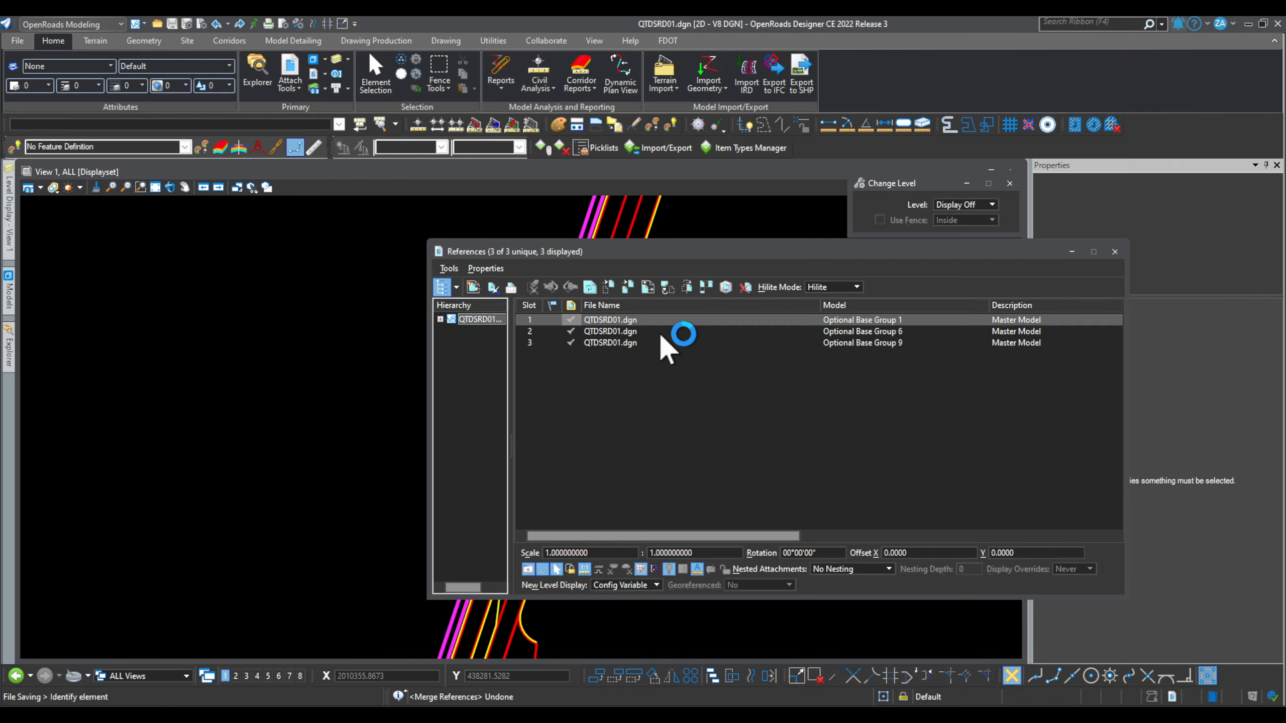
left_click(651, 329, "shift")
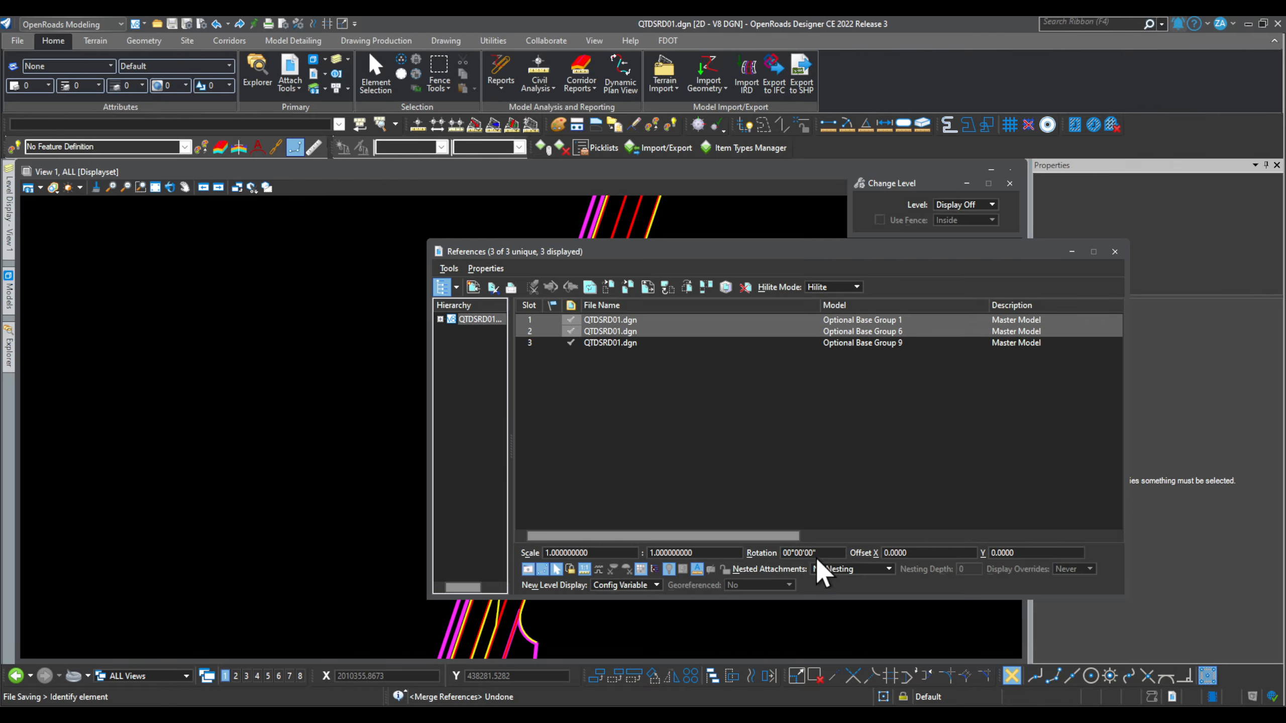
left_click(528, 566)
left_click_drag(739, 247, 979, 221)
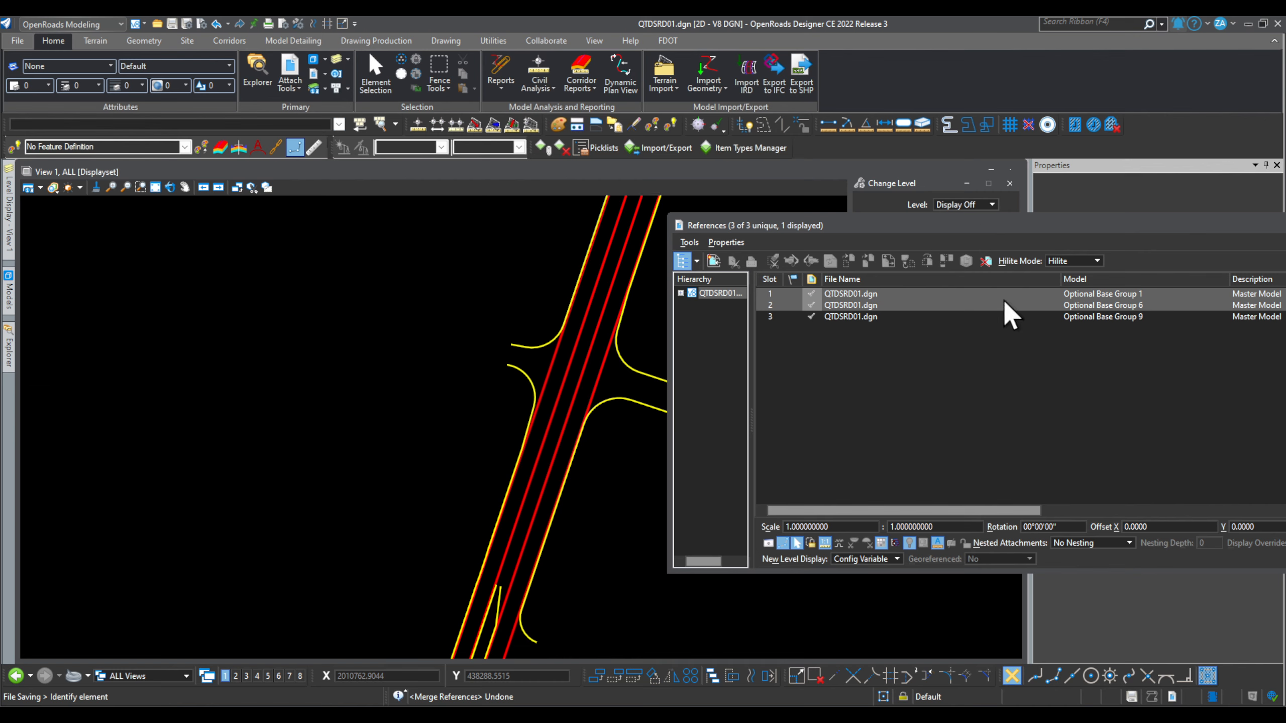
Step: Hide the Curb_pm and CurbFace levels by picking curb lines, then show View 1's Level Display
left_click(525, 348)
scroll(200, 412, "down", 3)
scroll(412, 391, "down", 6)
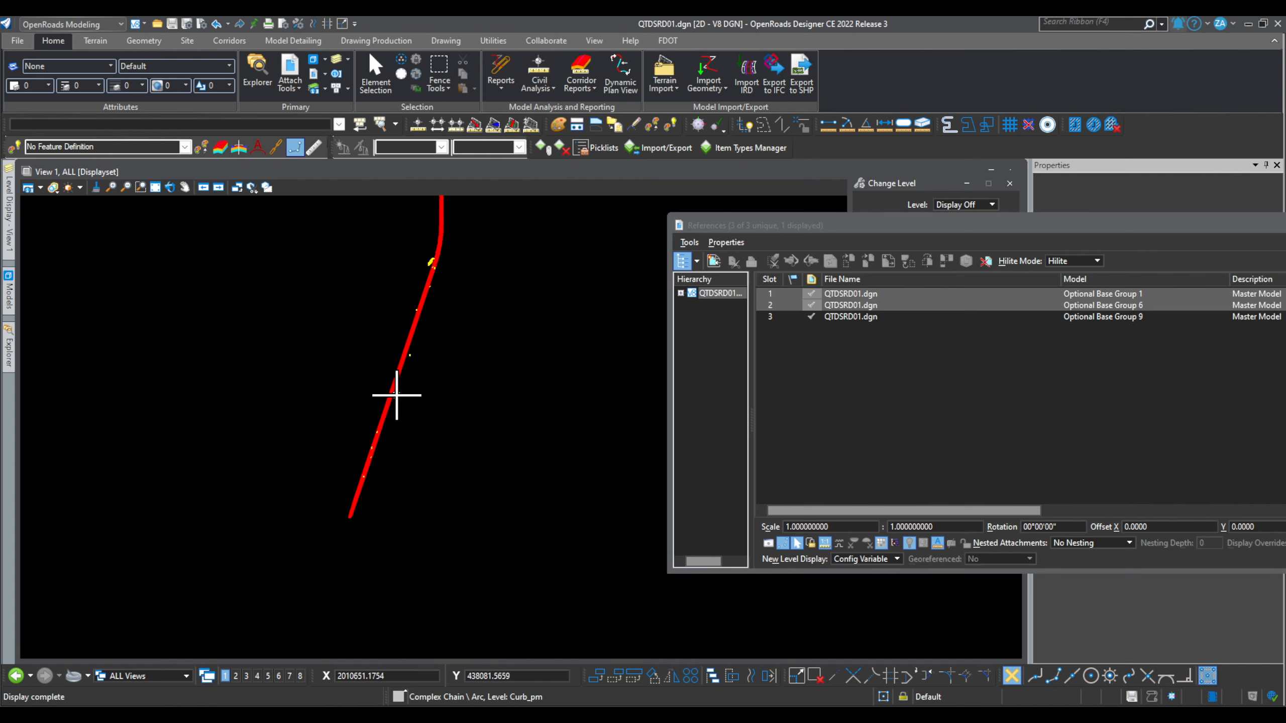
scroll(425, 249, "up", 3)
scroll(437, 316, "up", 4)
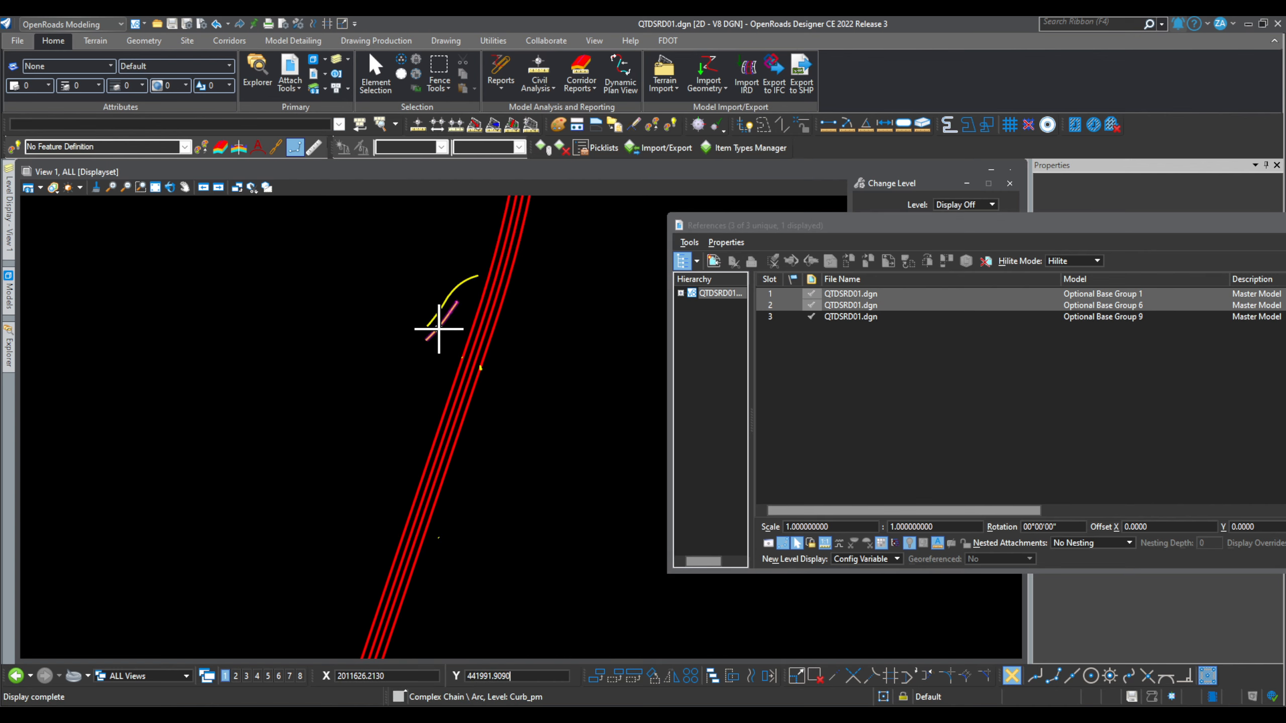
left_click(438, 328)
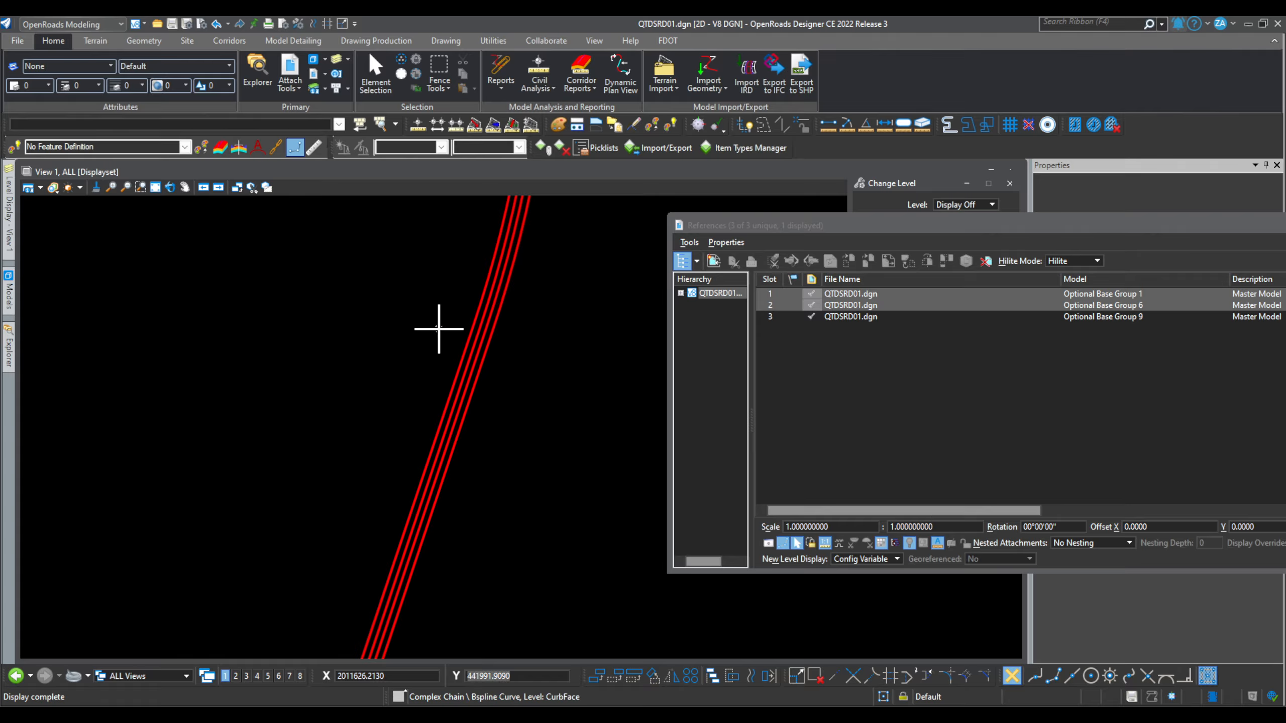
scroll(433, 304, "down", 5)
scroll(447, 405, "up", 3)
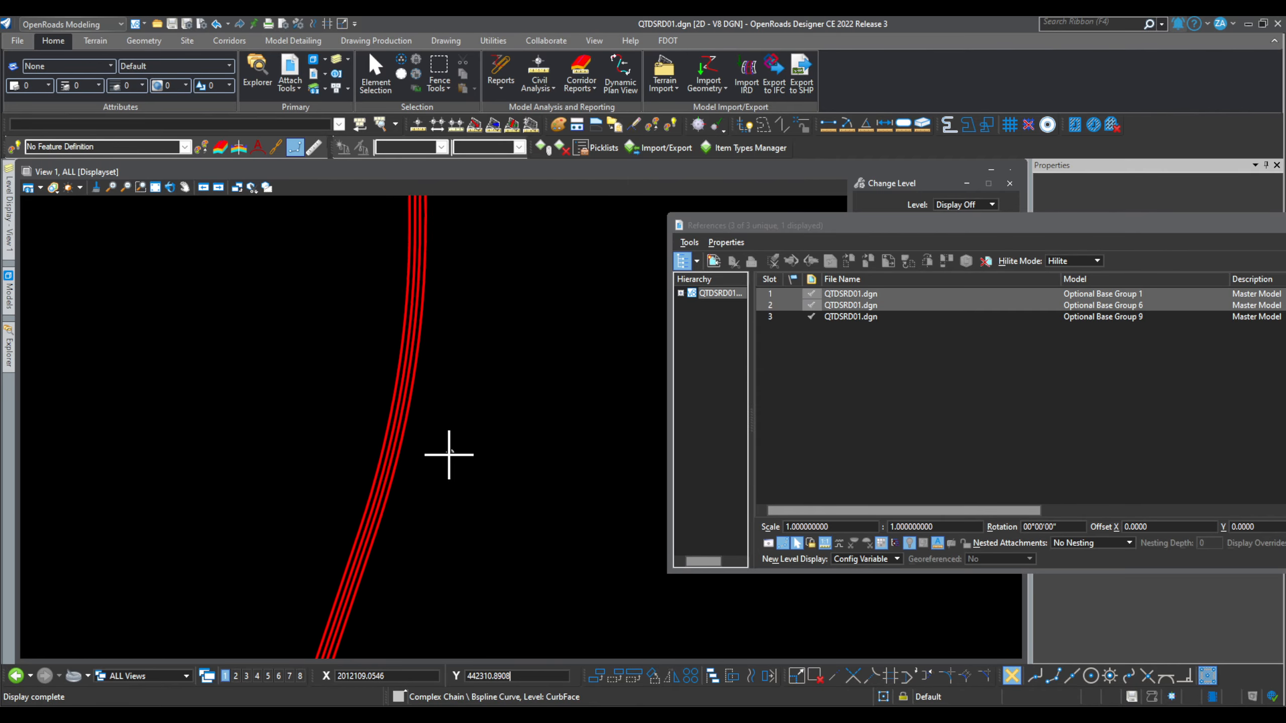
scroll(421, 314, "down", 4)
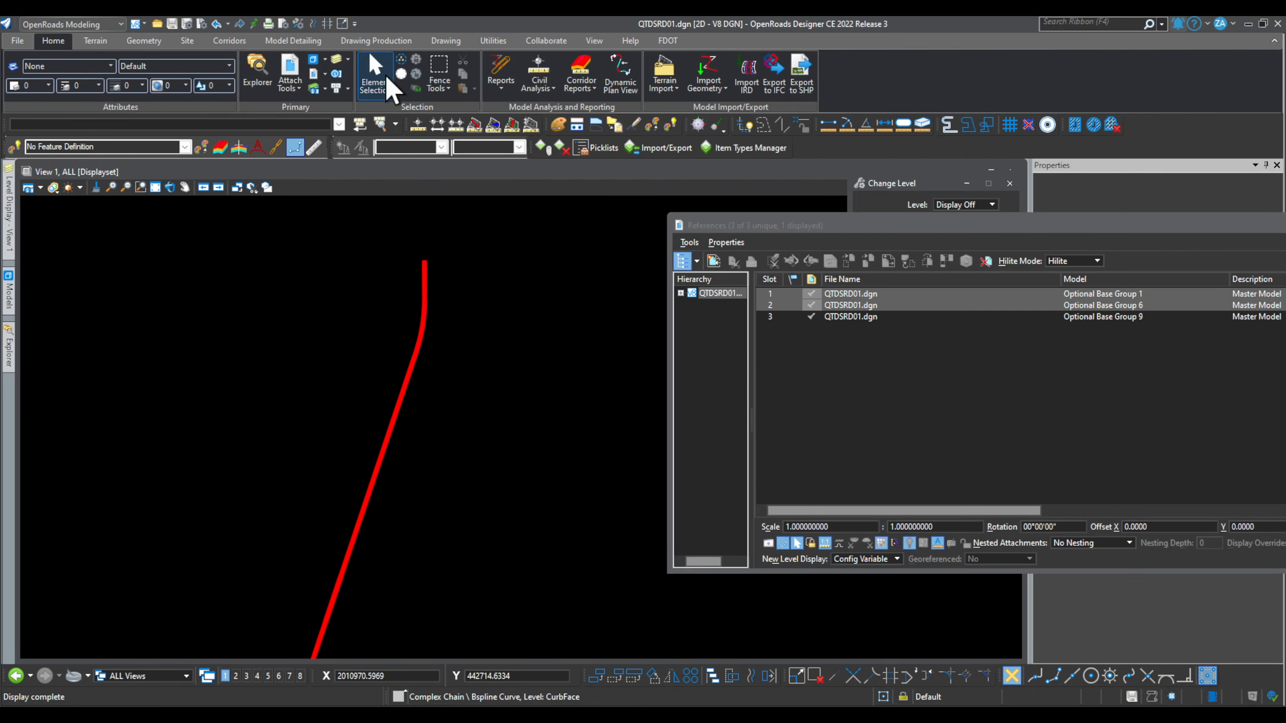
left_click(336, 60)
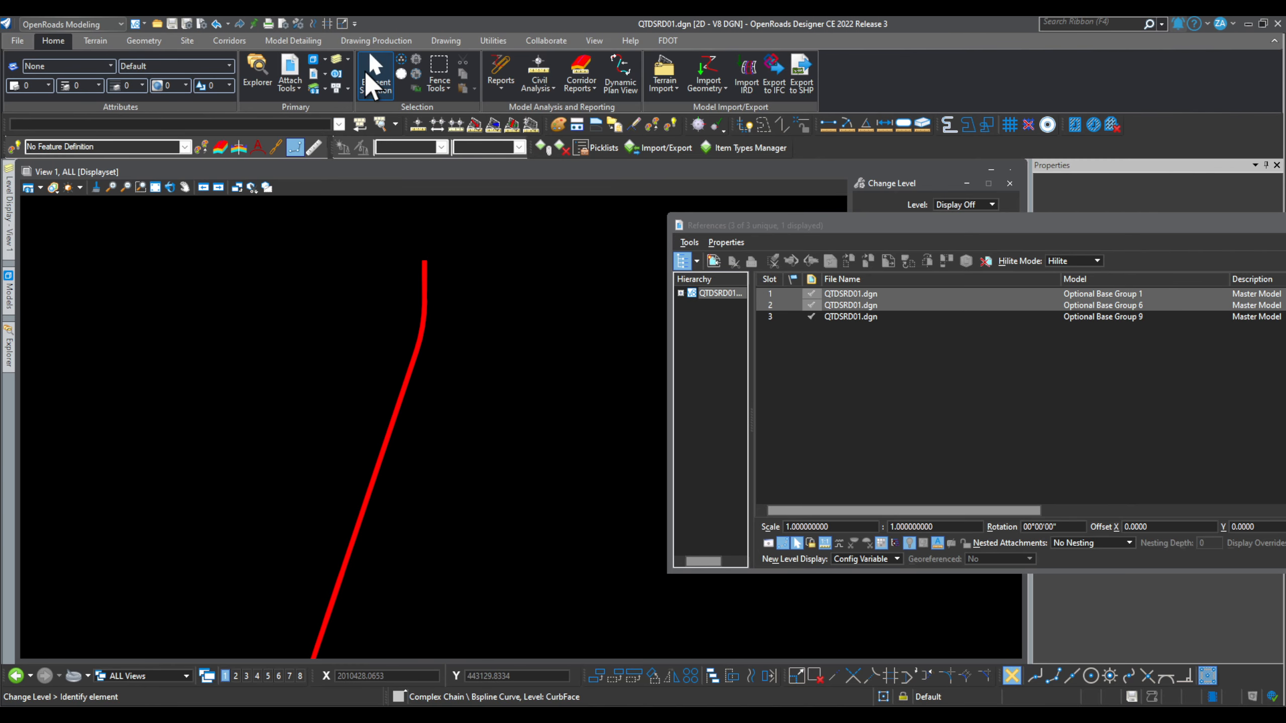
left_click(337, 60)
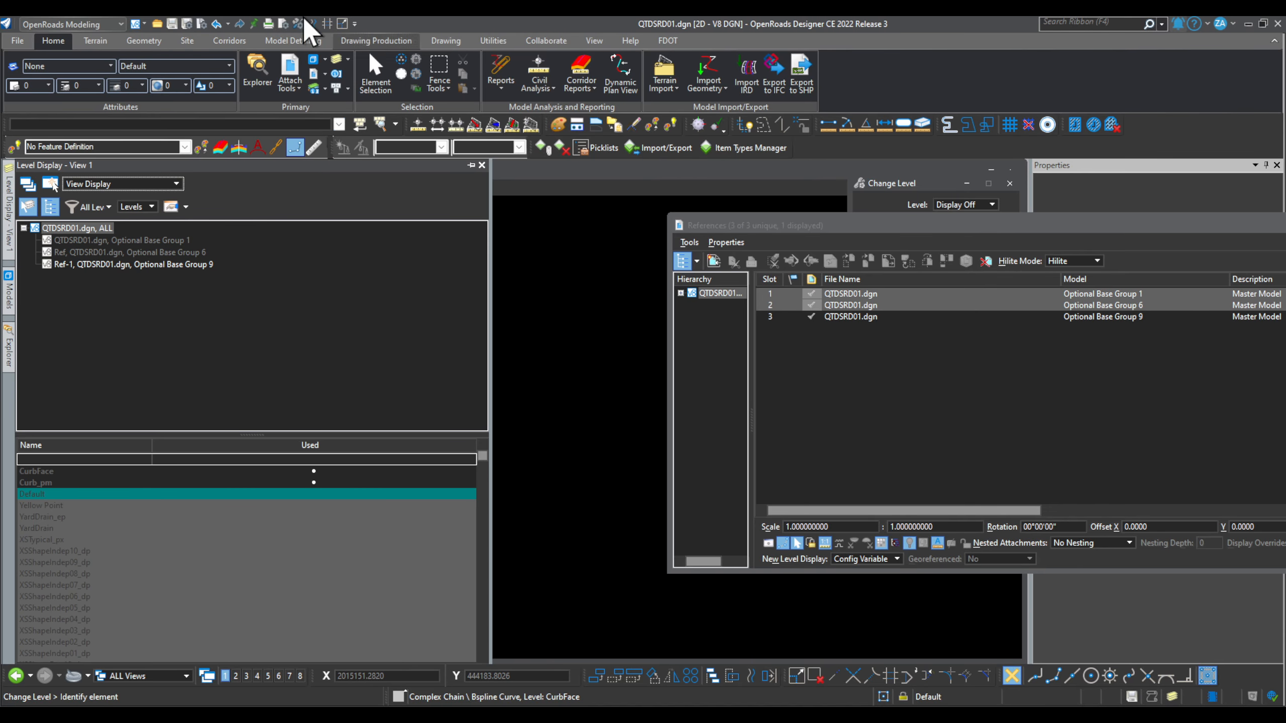
Step: Inspect the selected pavement base complex shapes, then deselect them and show the Models list
left_click(375, 73)
scroll(435, 484, "up", 3)
scroll(431, 479, "up", 2)
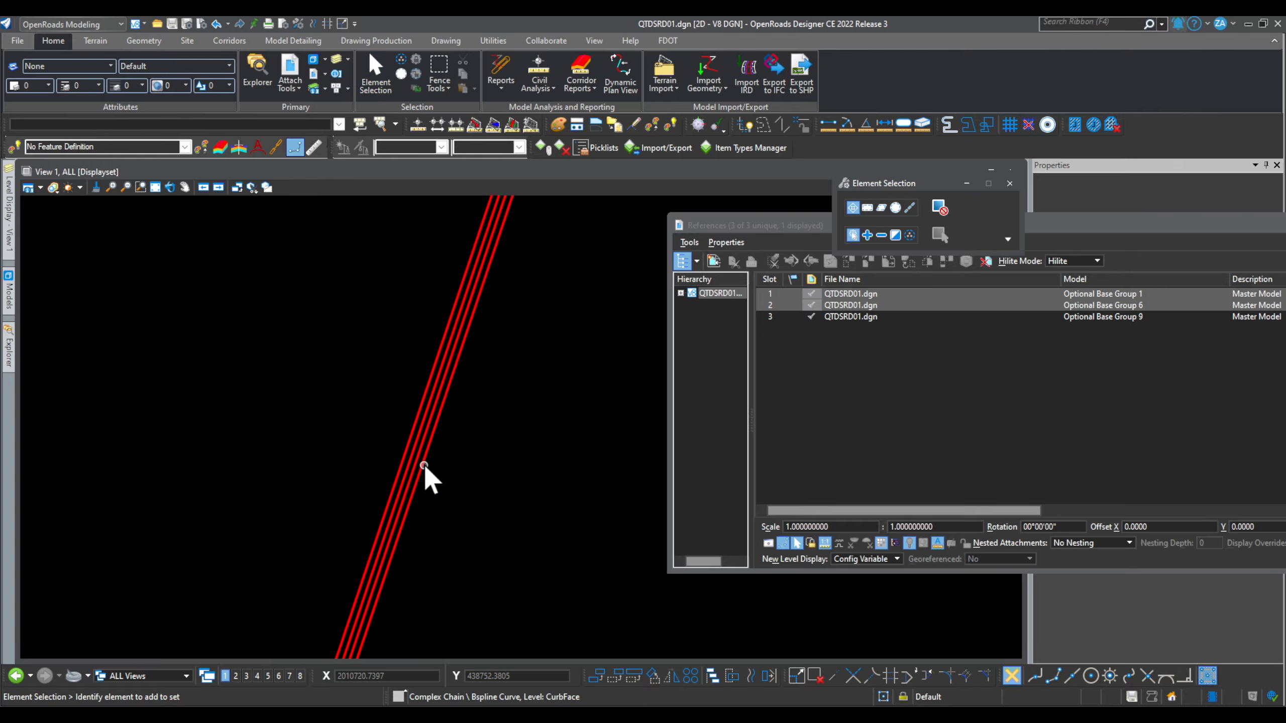
left_click(423, 459)
scroll(414, 418, "down", 4)
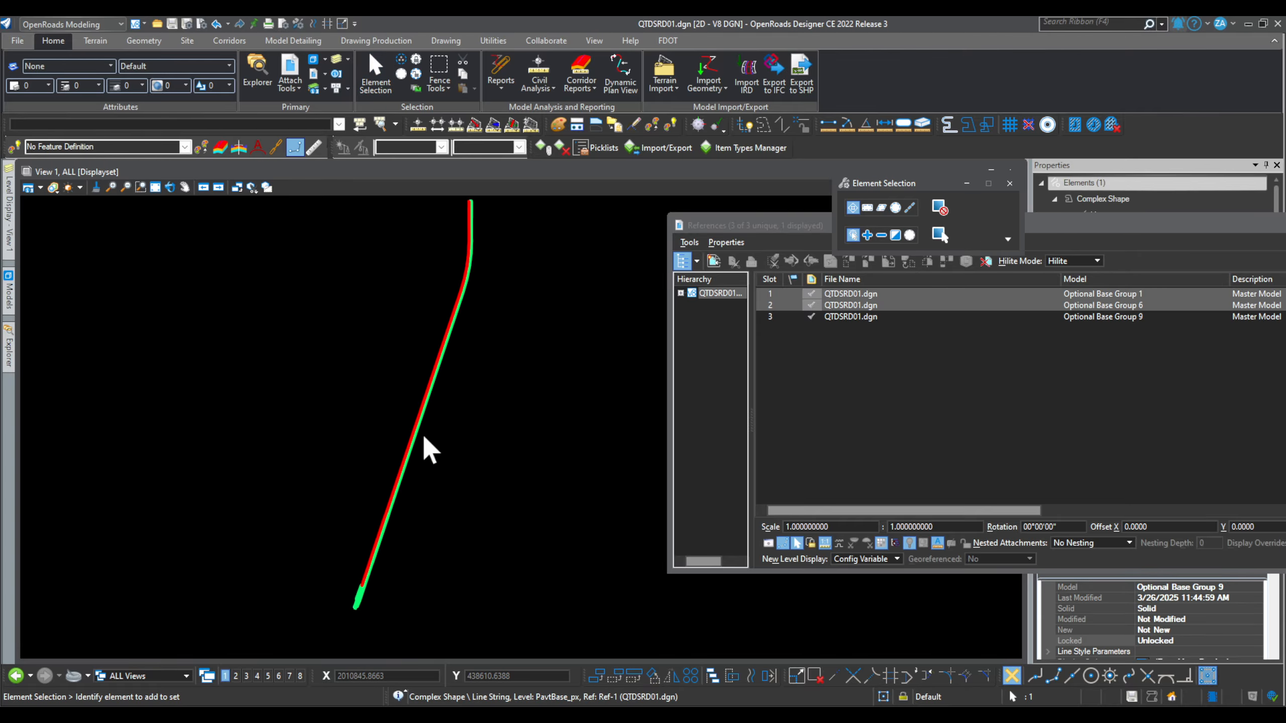
left_click_drag(1105, 226, 753, 599)
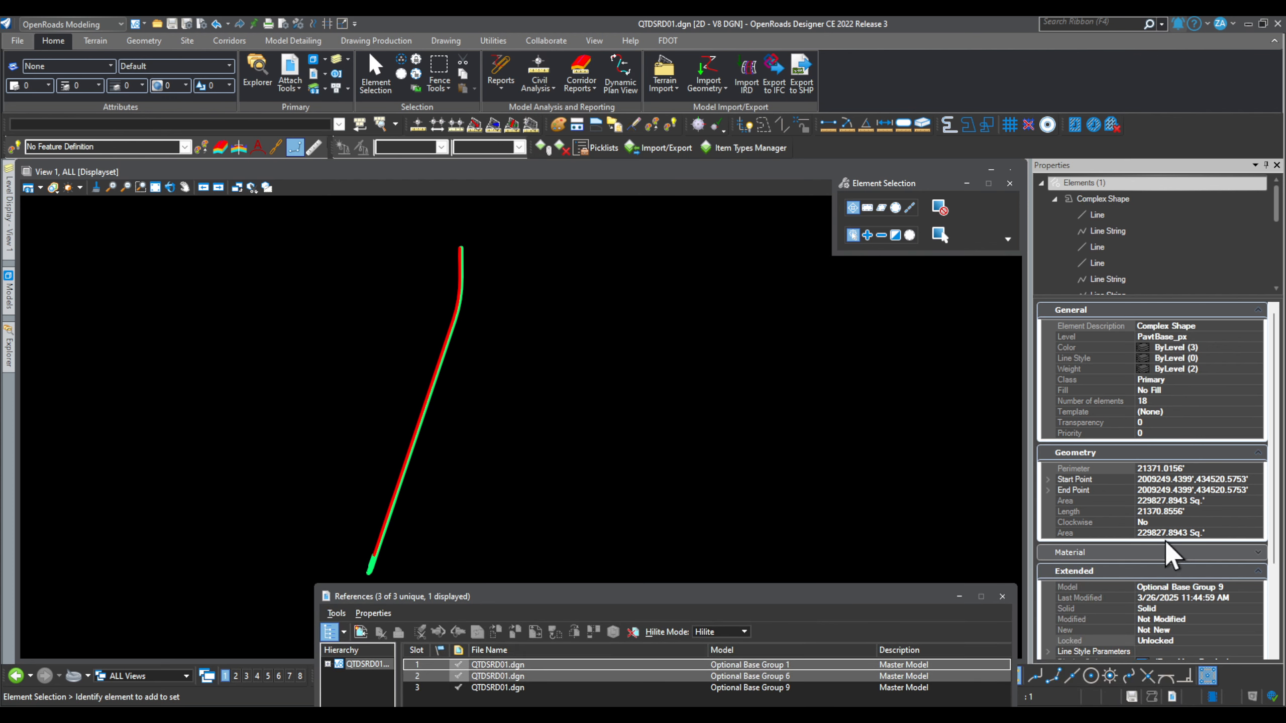
scroll(1158, 349, "down", 4)
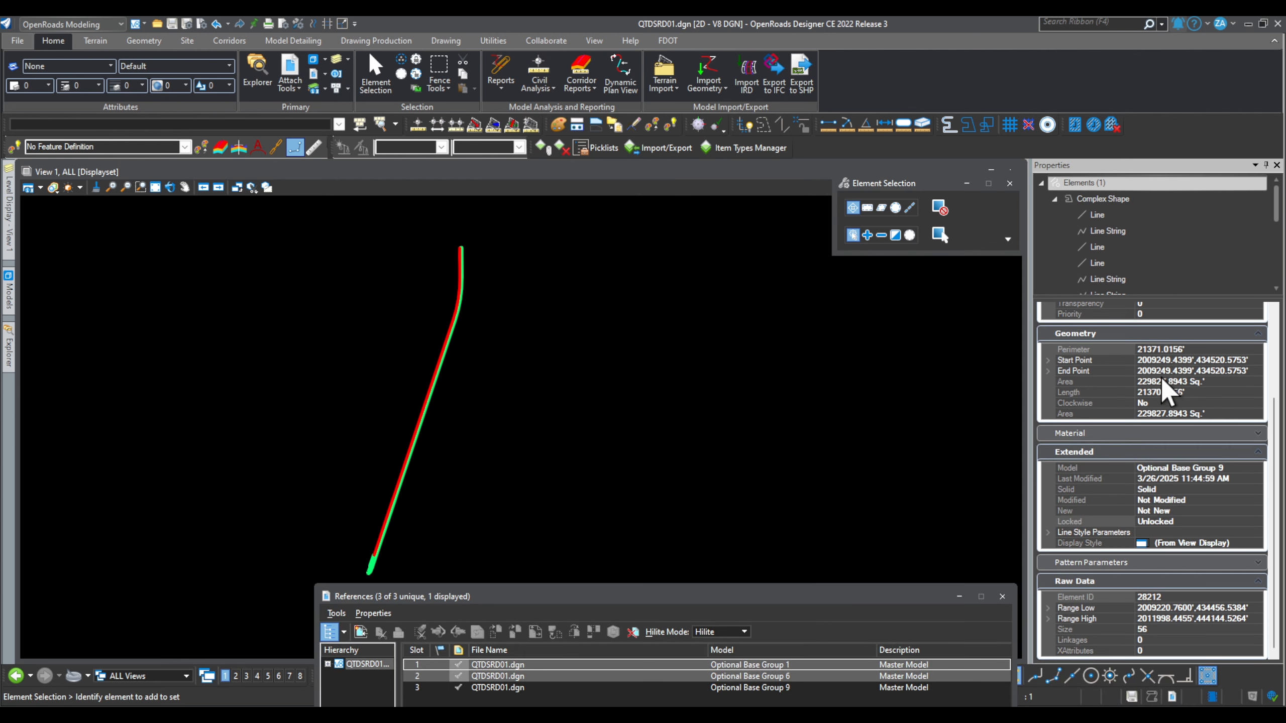
scroll(455, 299, "up", 2)
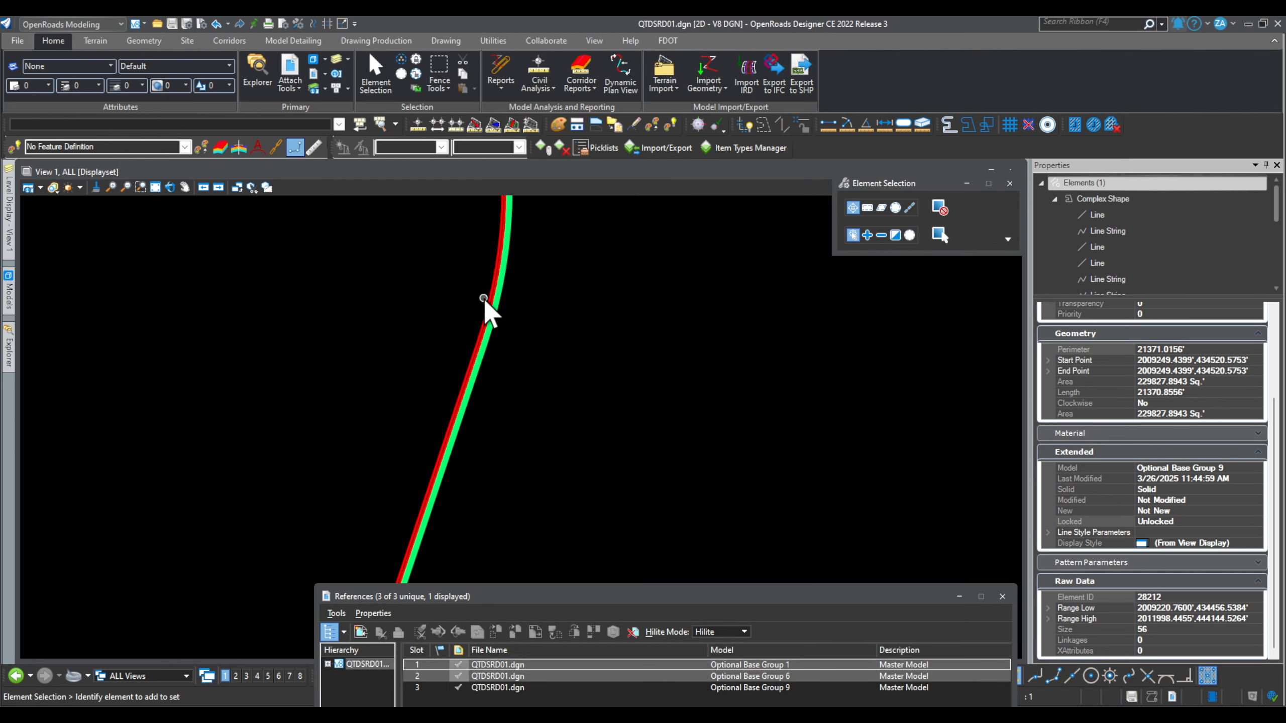
scroll(485, 299, "up", 2)
left_click(503, 299)
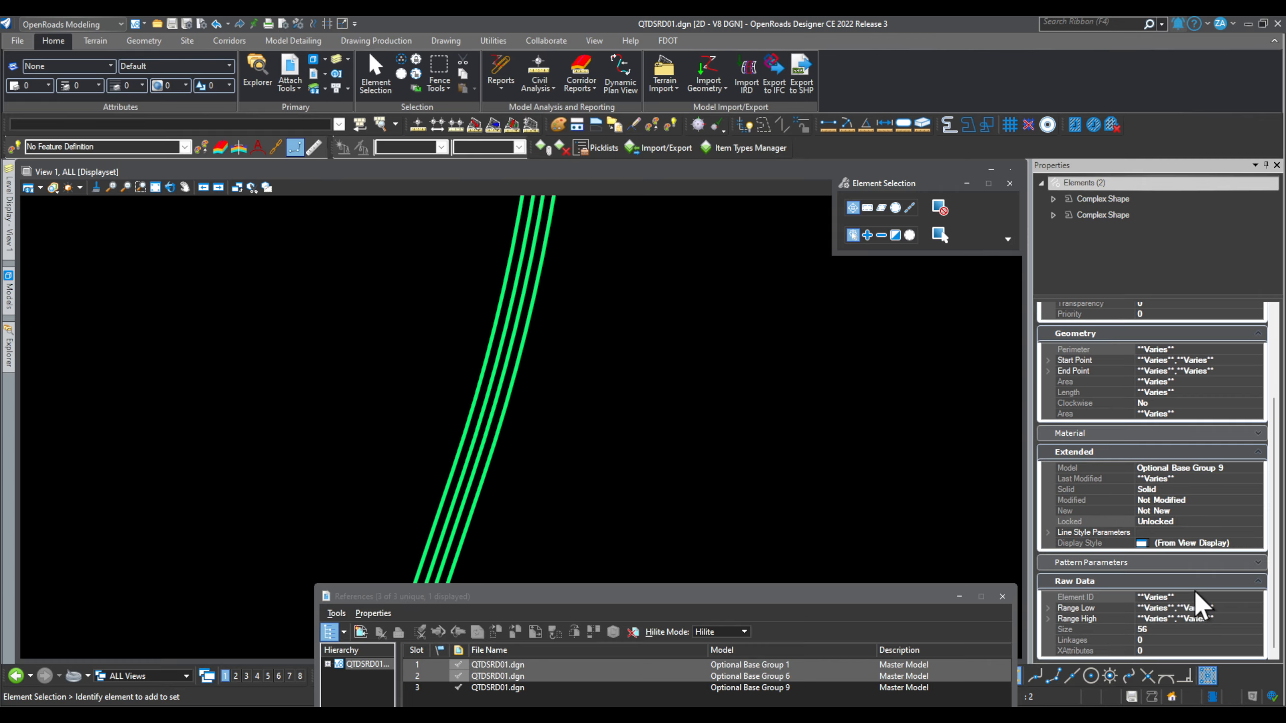
left_click(41, 278)
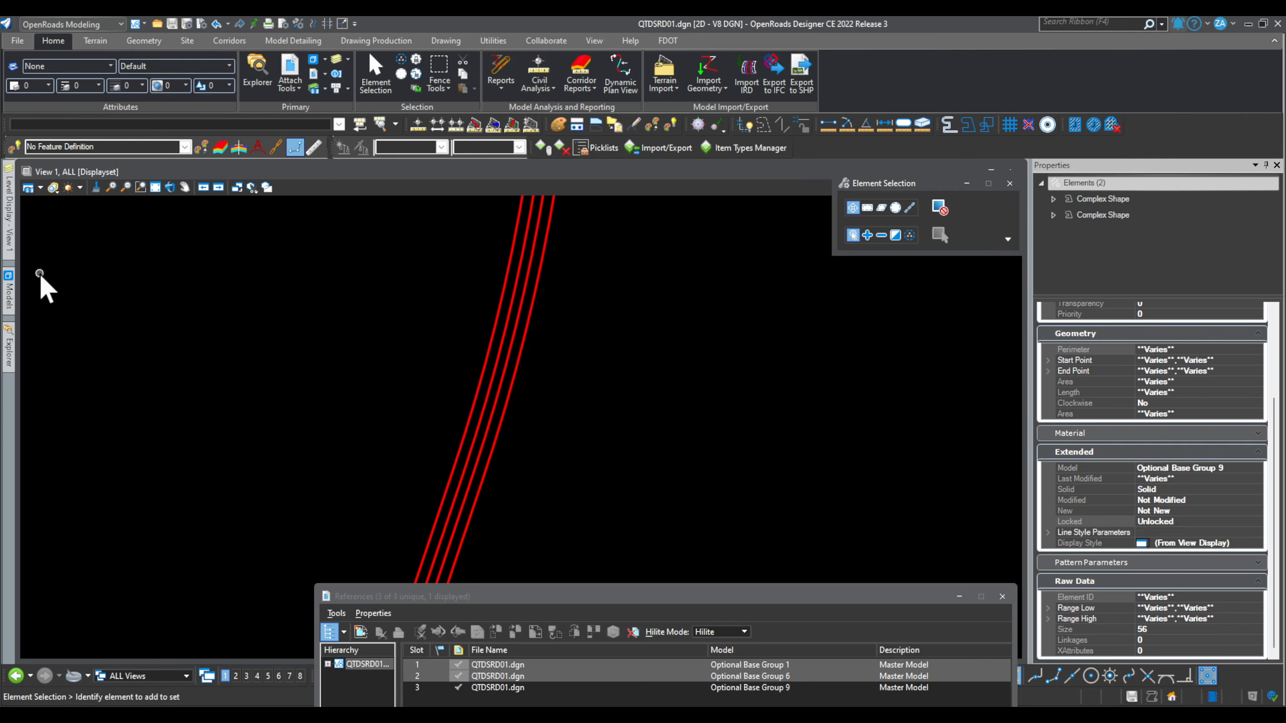
left_click(9, 286)
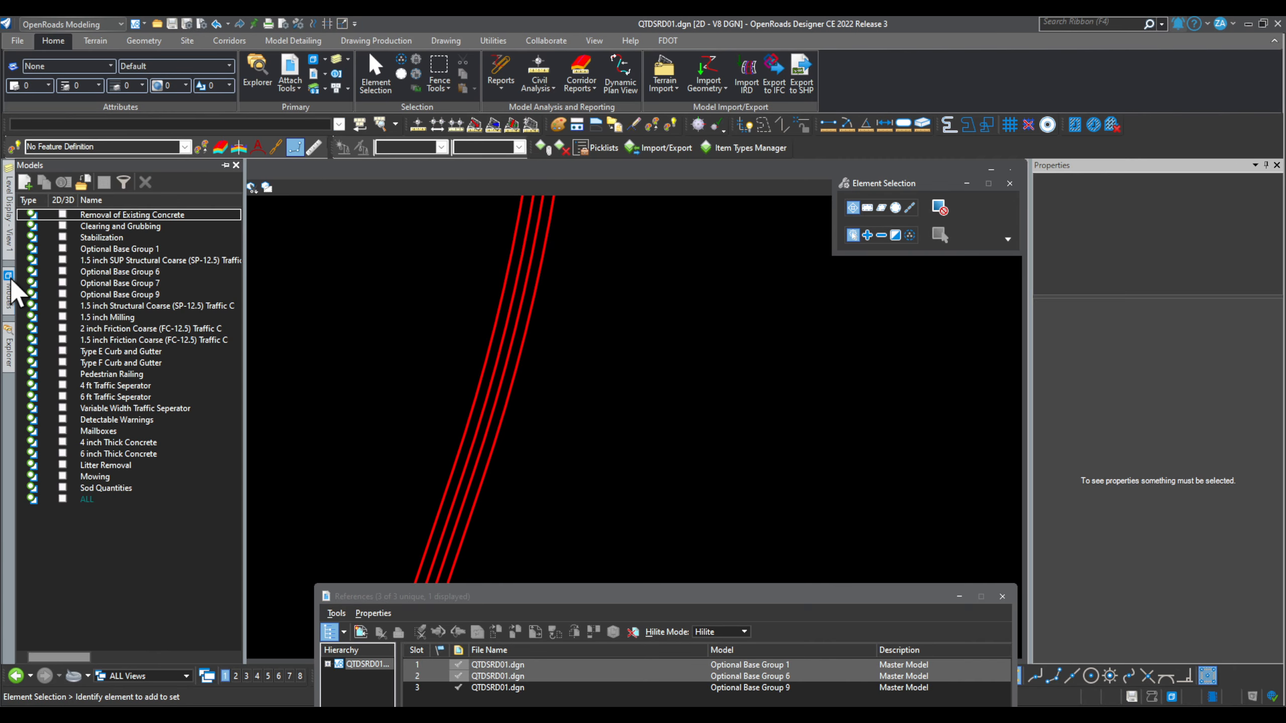
Step: Activate the Optional Base Group 9 model and select its two pavement base complex shapes
double_click(151, 295)
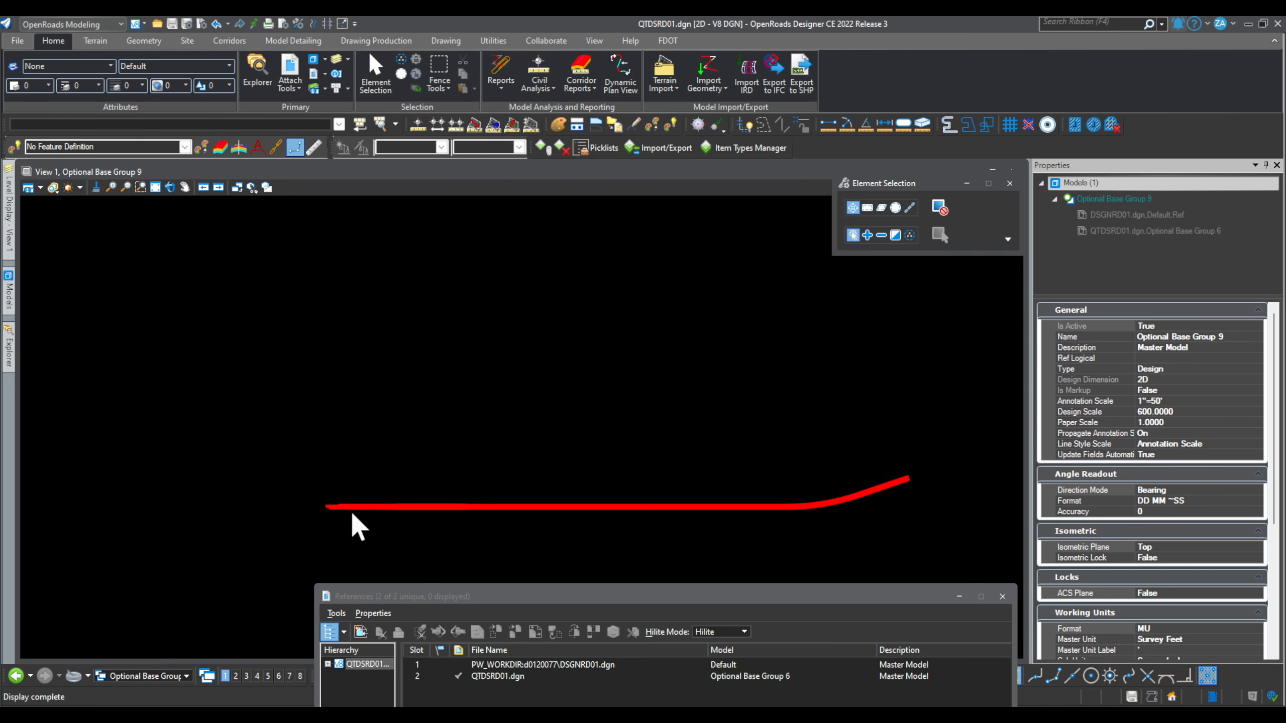
left_click(372, 504)
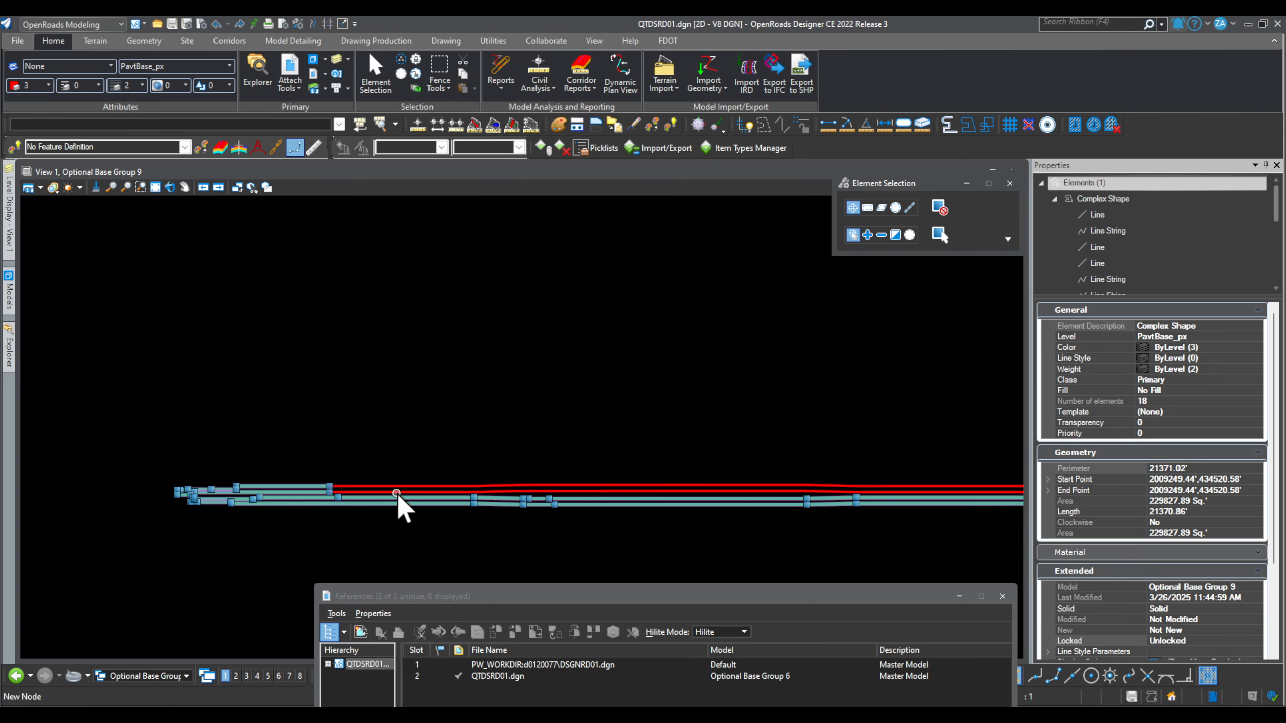
scroll(397, 491, "up", 4)
left_click(397, 490, "ctrl")
scroll(244, 486, "down", 10)
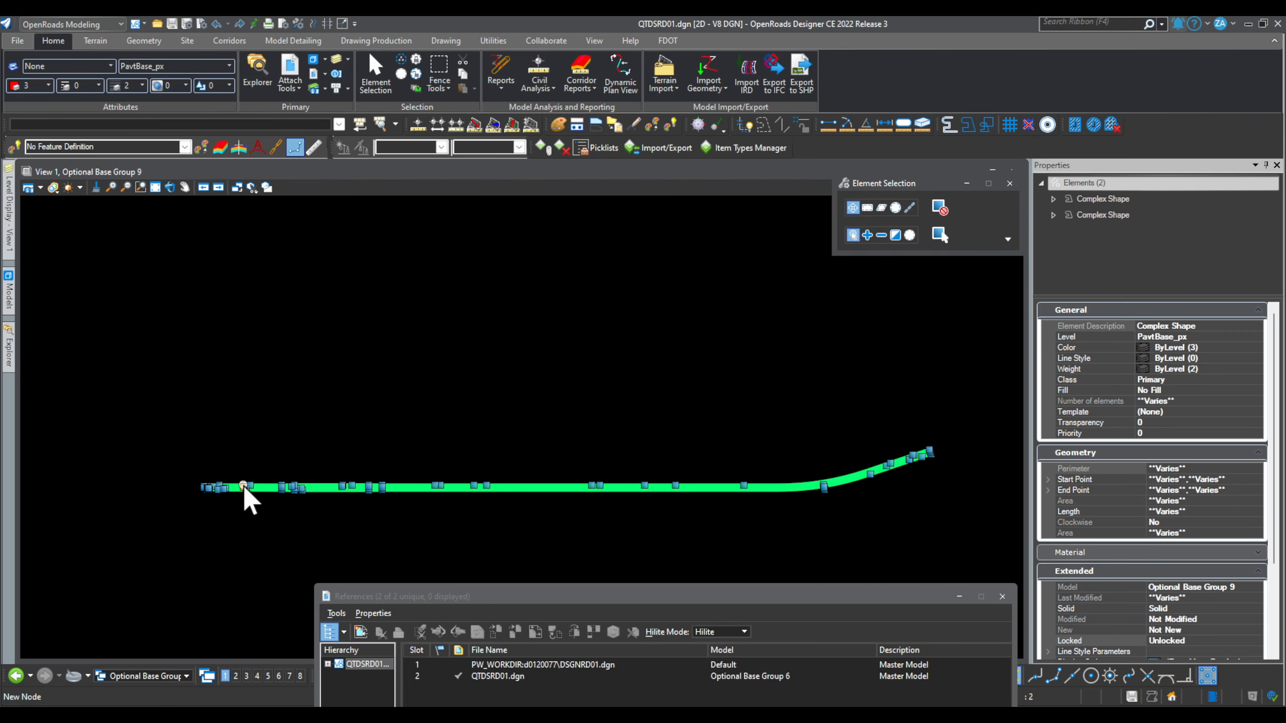
scroll(904, 465, "up", 6)
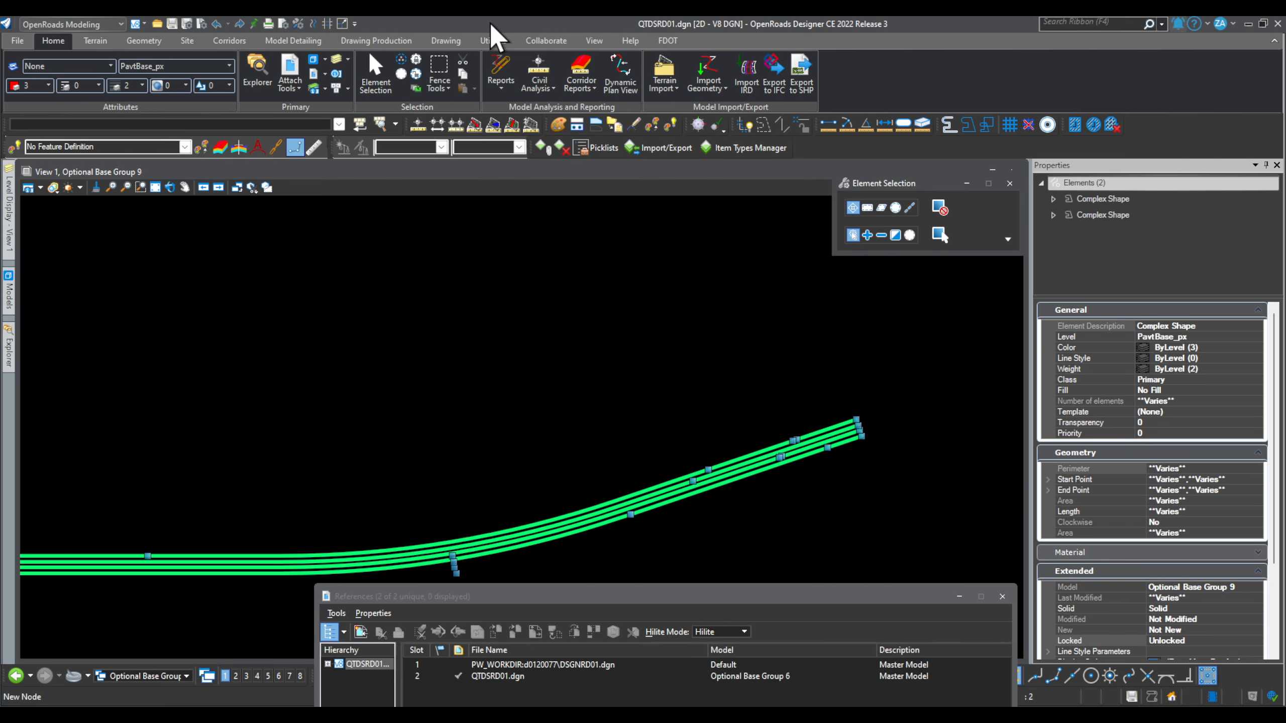
Step: Attach ACFrictionCourse and PavementBase from FDOTProject > RoadwayQuantities to both base shapes
left_click(542, 147)
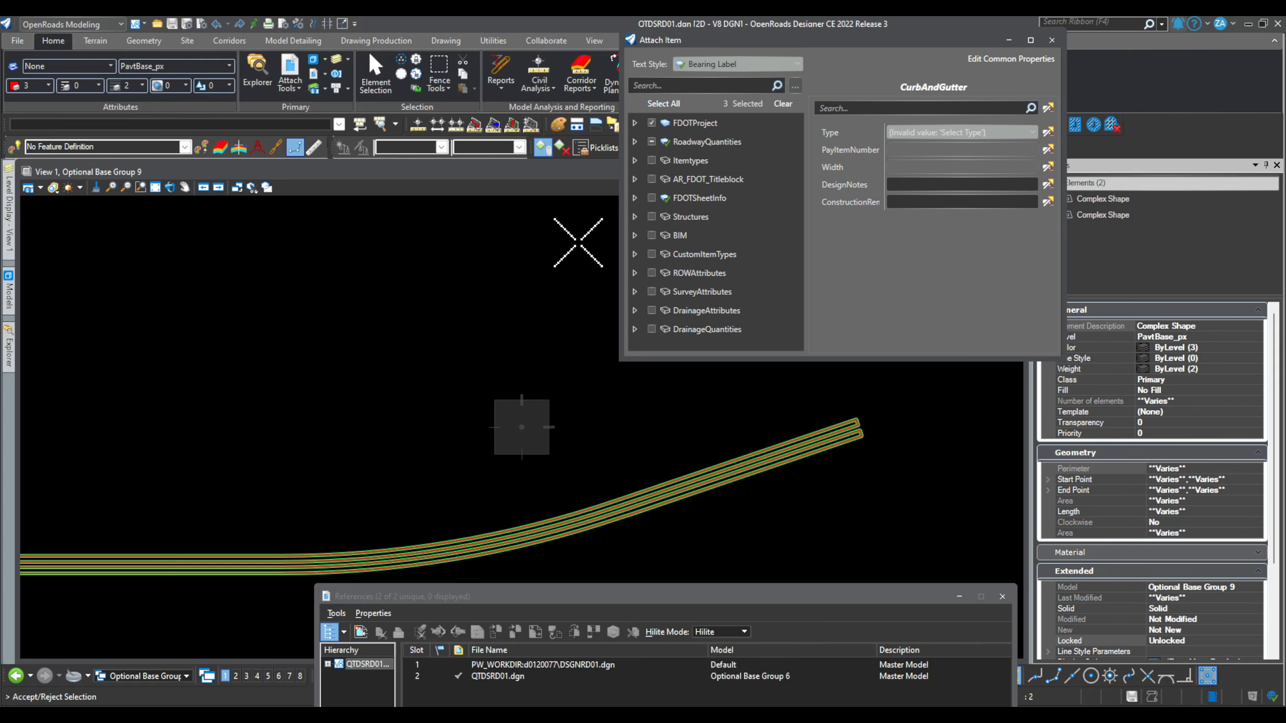
left_click(647, 126)
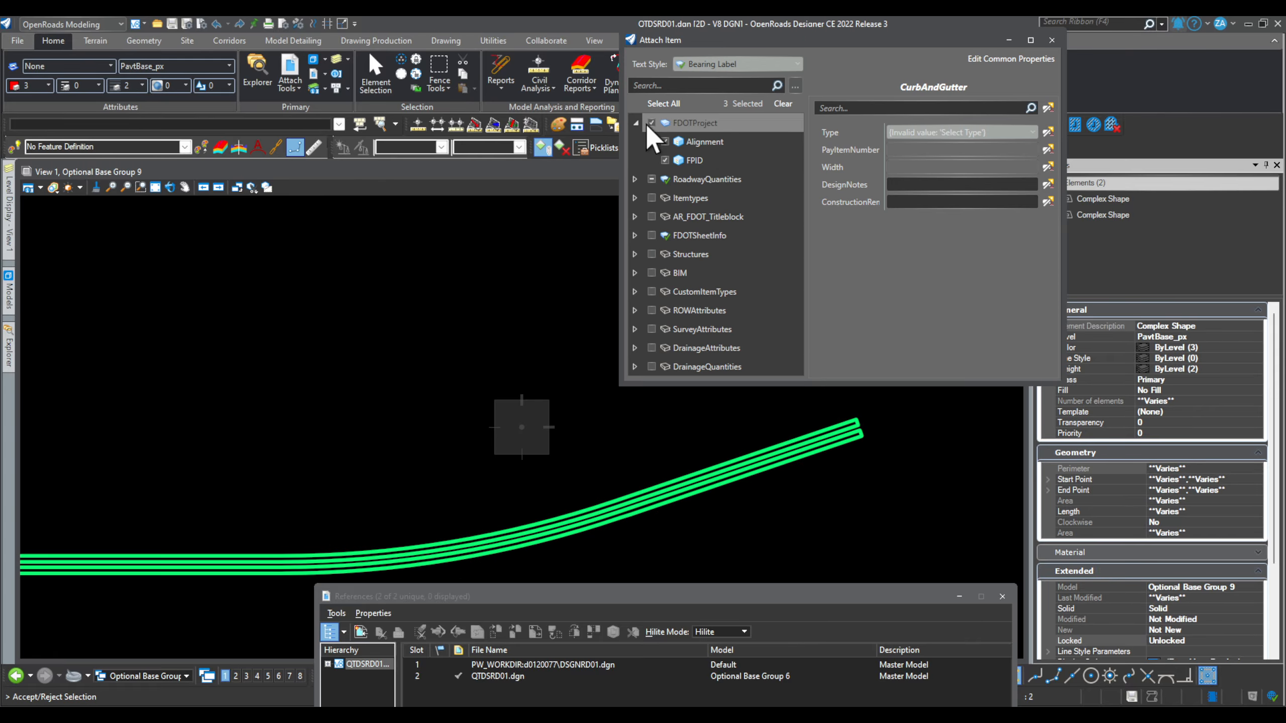
left_click(635, 180)
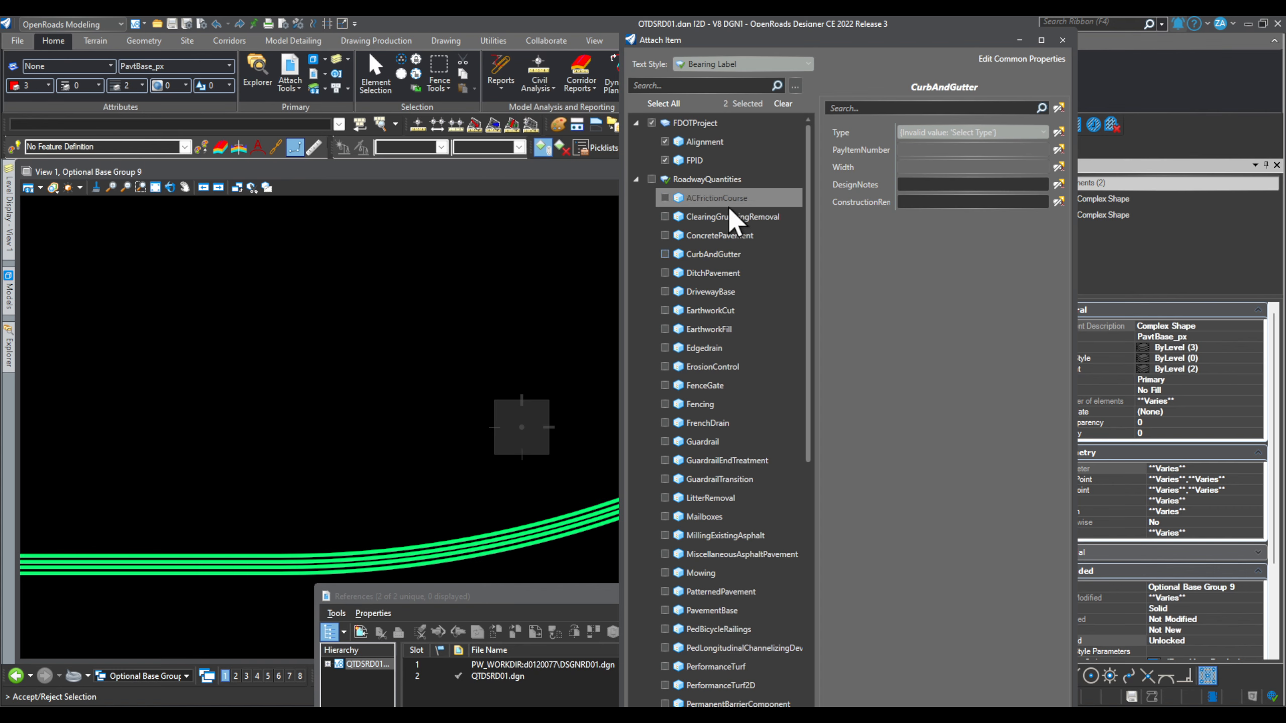
left_click(665, 198)
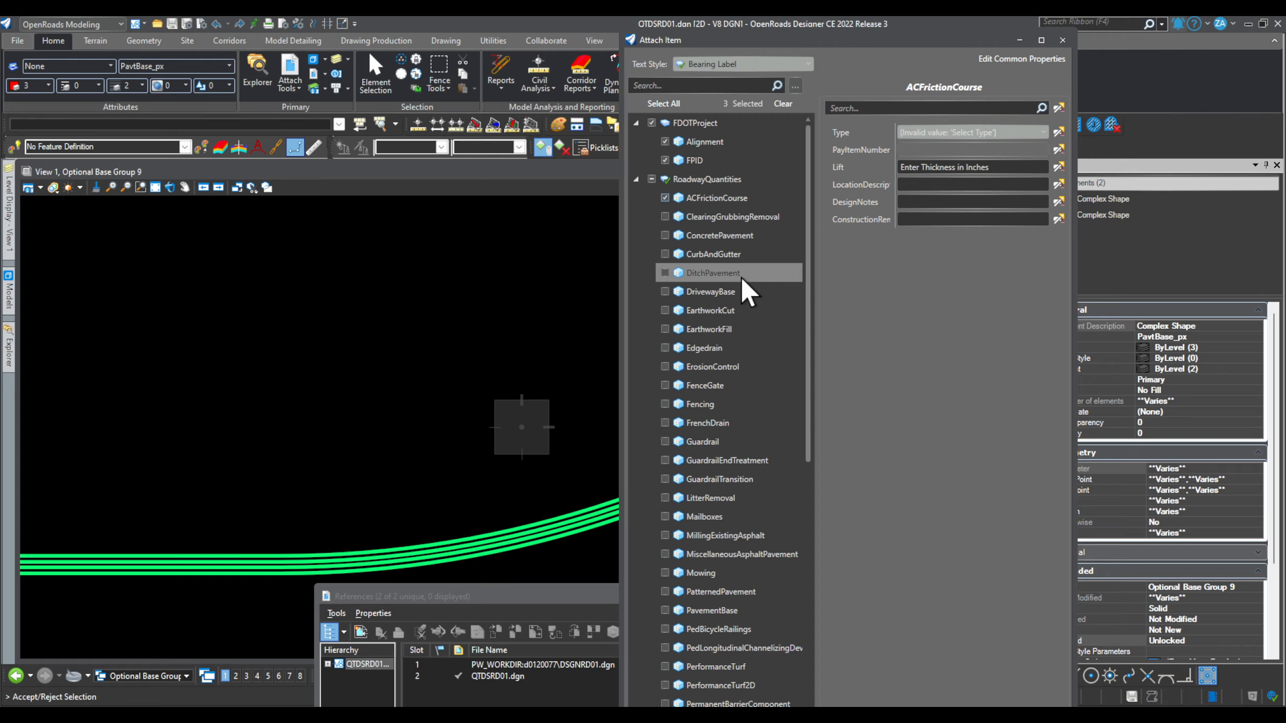
scroll(742, 281, "down", 2)
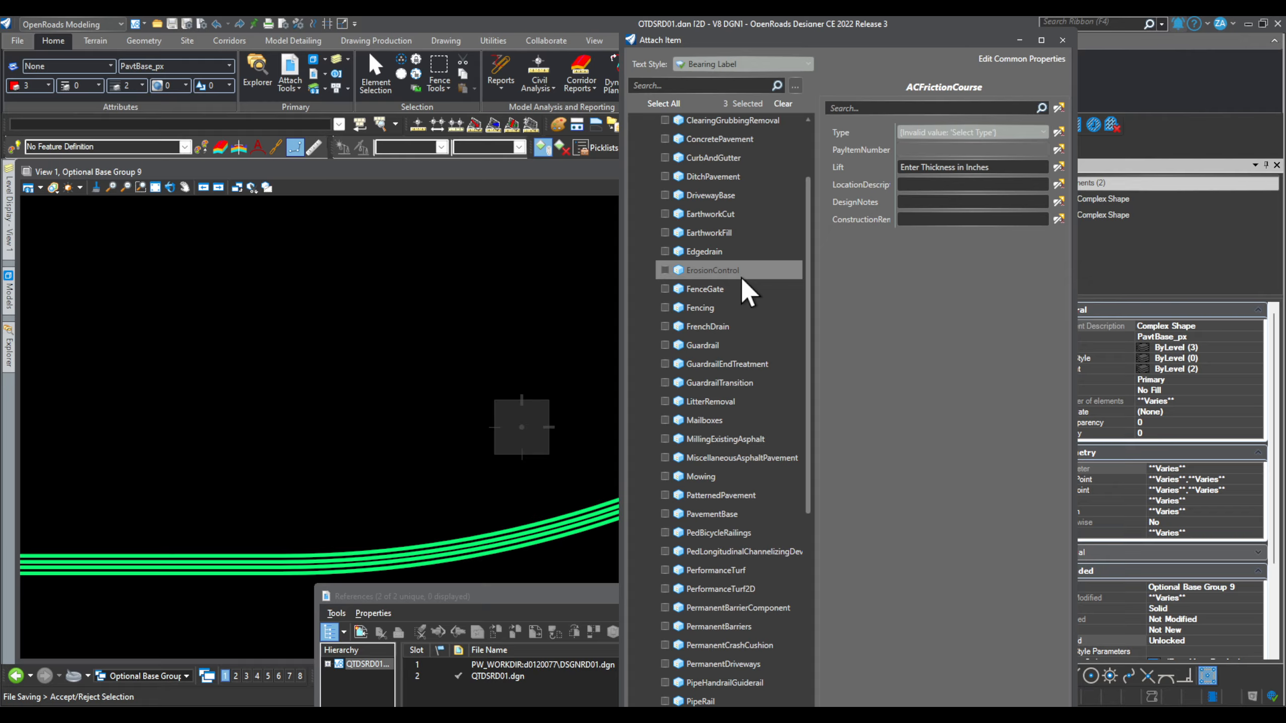
scroll(742, 279, "down", 1)
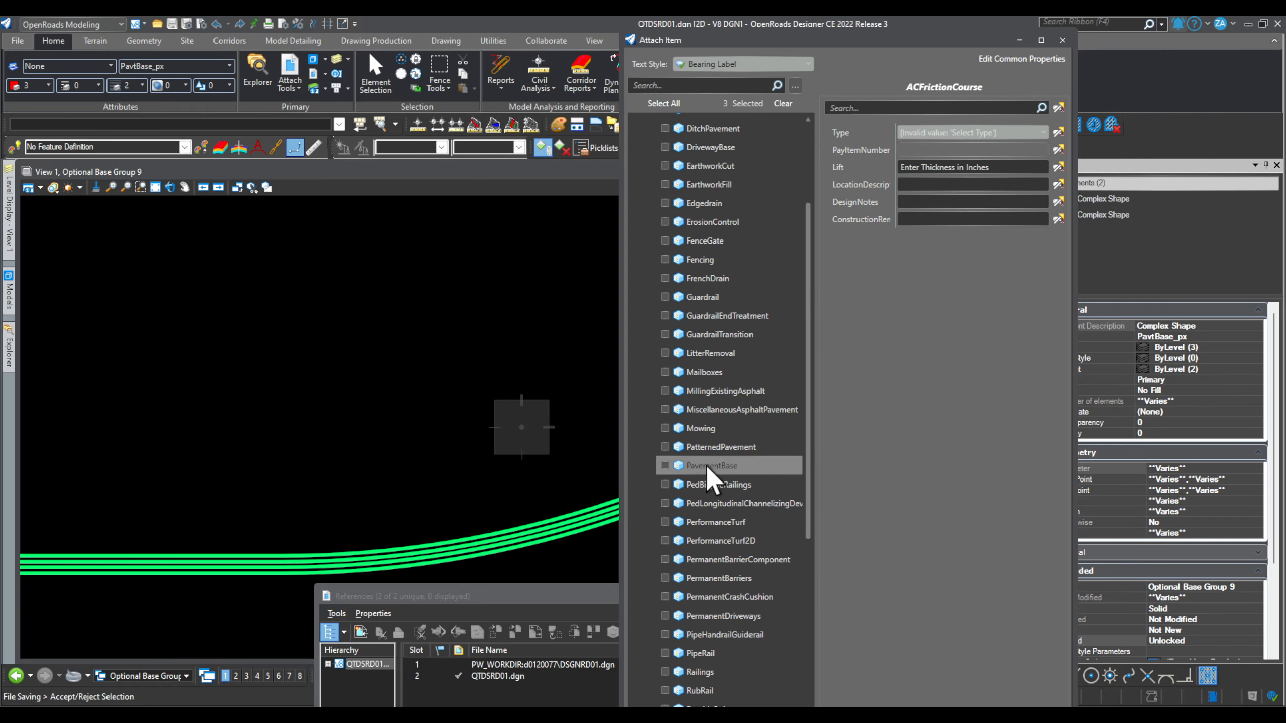
left_click(664, 466)
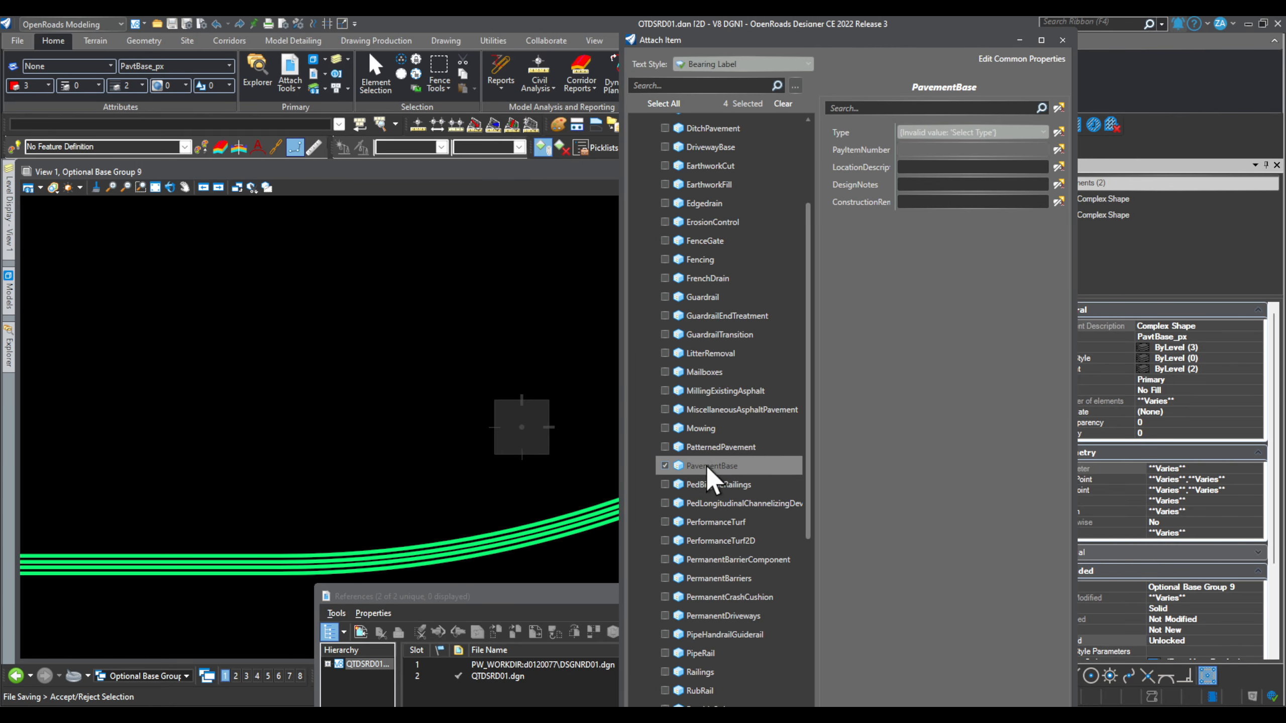
left_click_drag(832, 42, 771, 58)
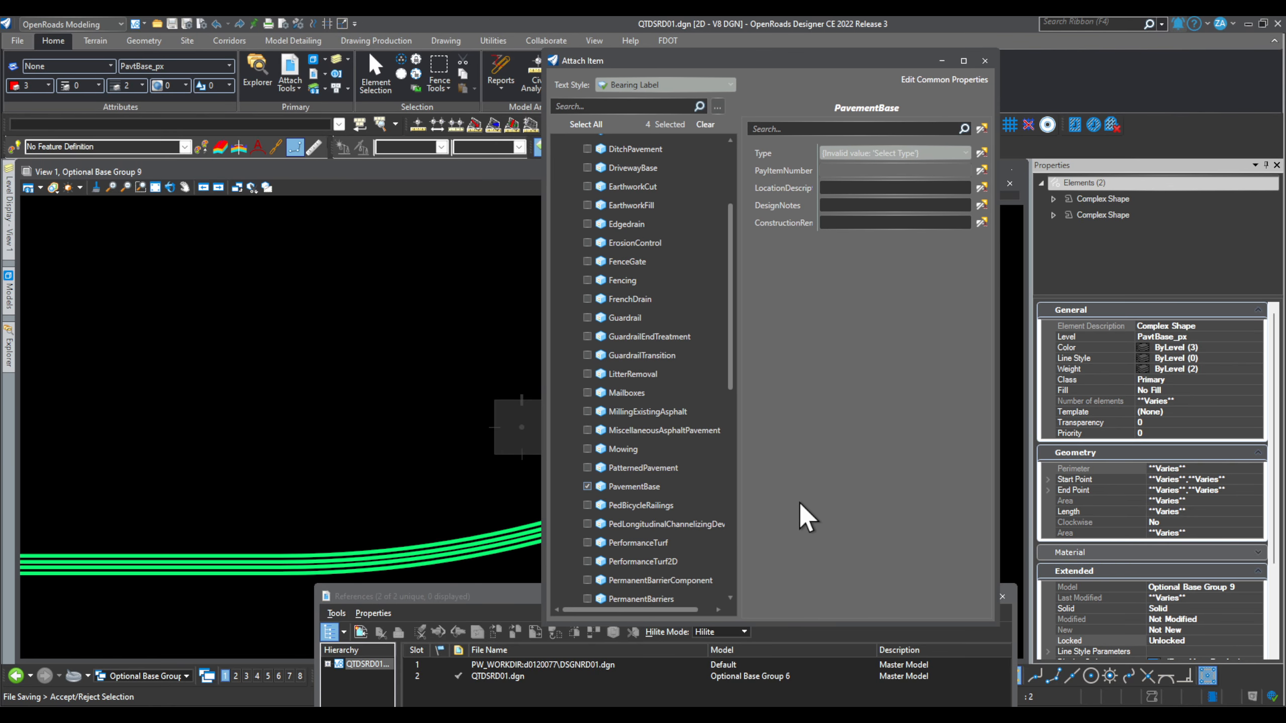
left_click(325, 515)
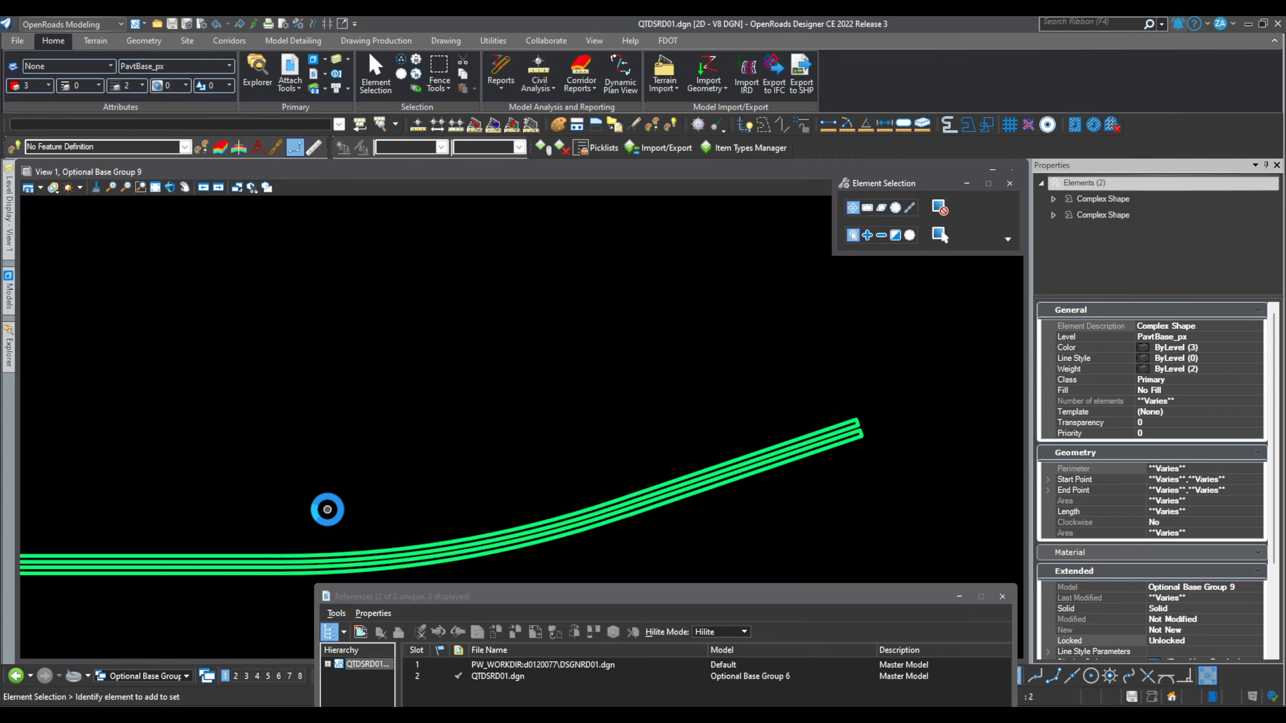
scroll(1130, 495, "down", 5)
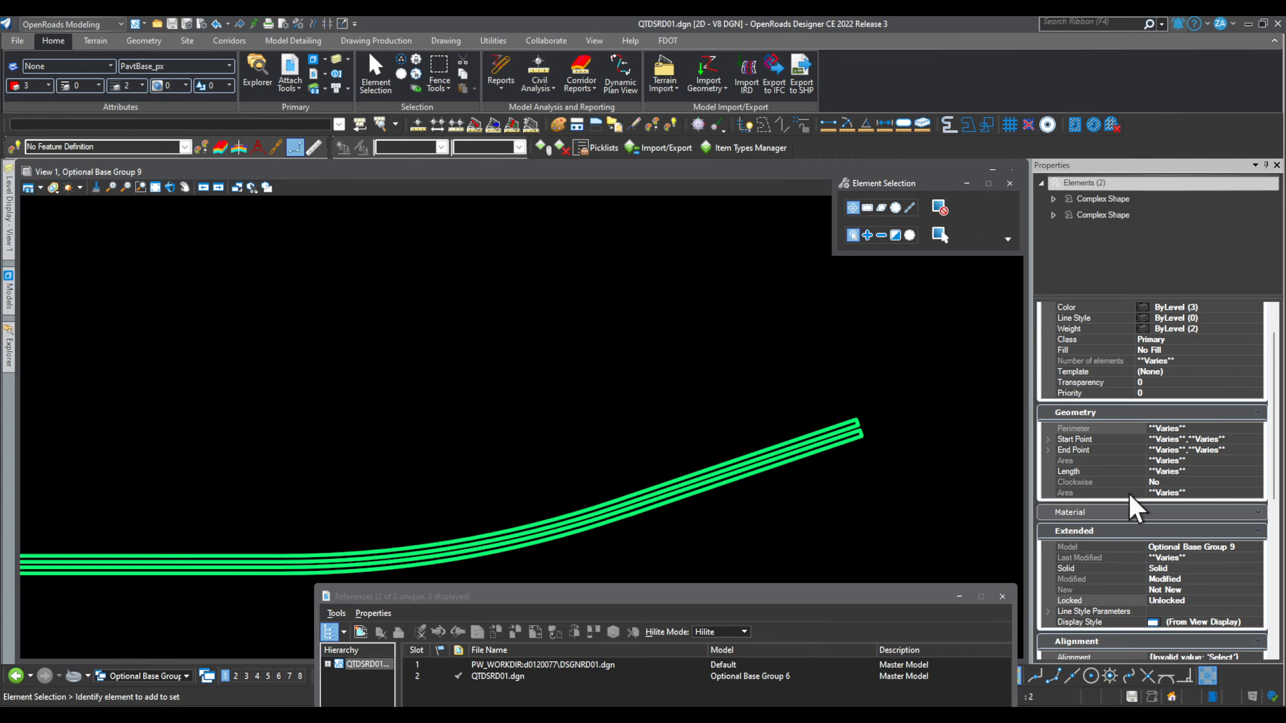
scroll(1129, 493, "down", 3)
left_click(1255, 432)
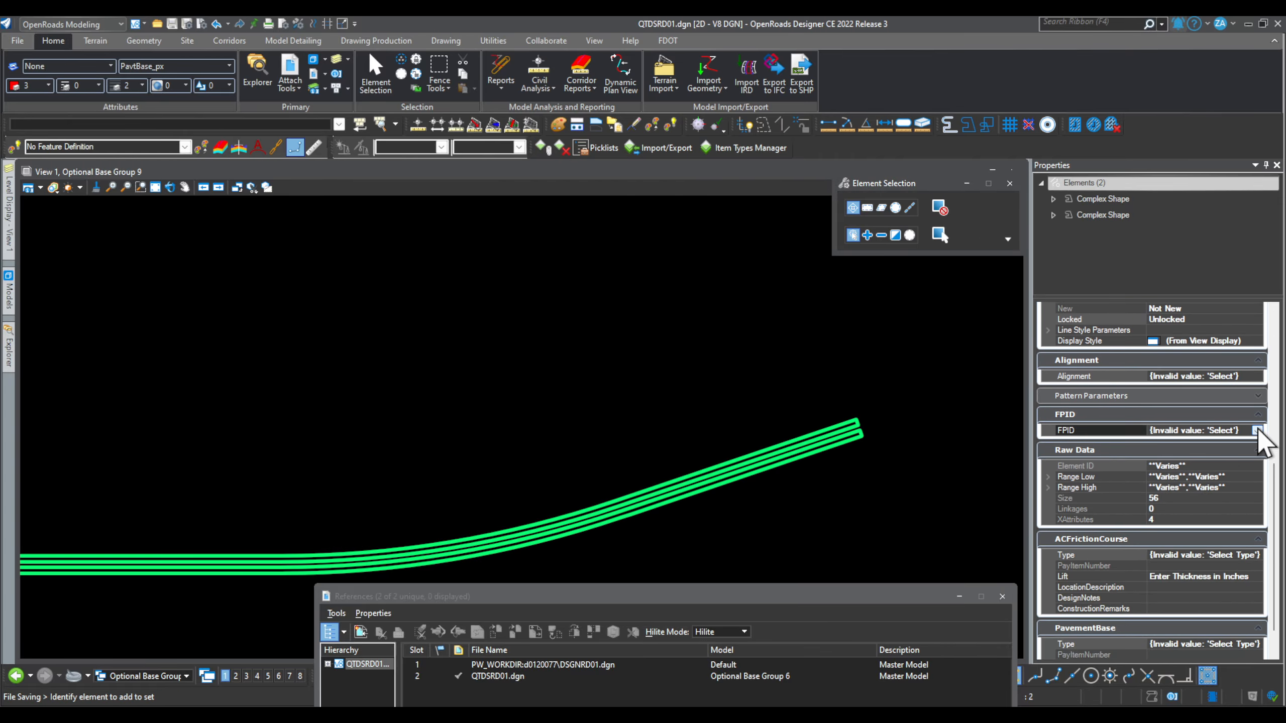
left_click(1258, 430)
left_click(1164, 478)
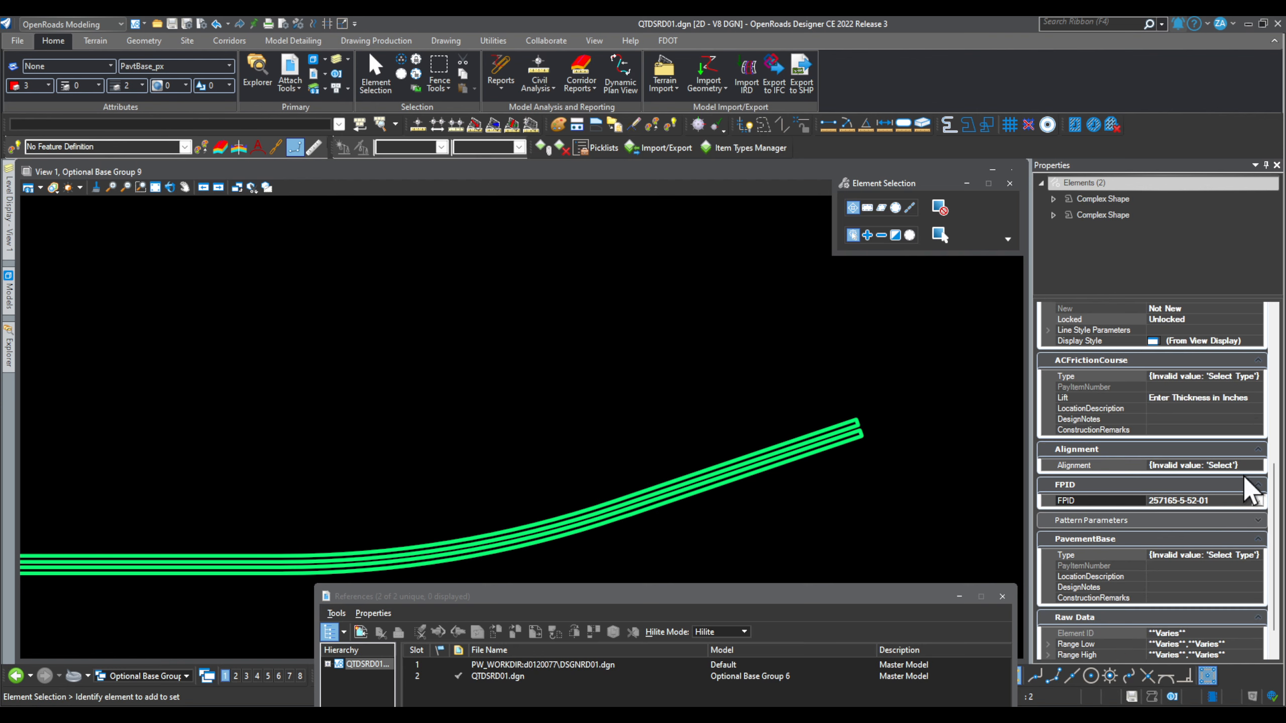
left_click(1252, 465)
left_click(1259, 465)
left_click(1162, 514)
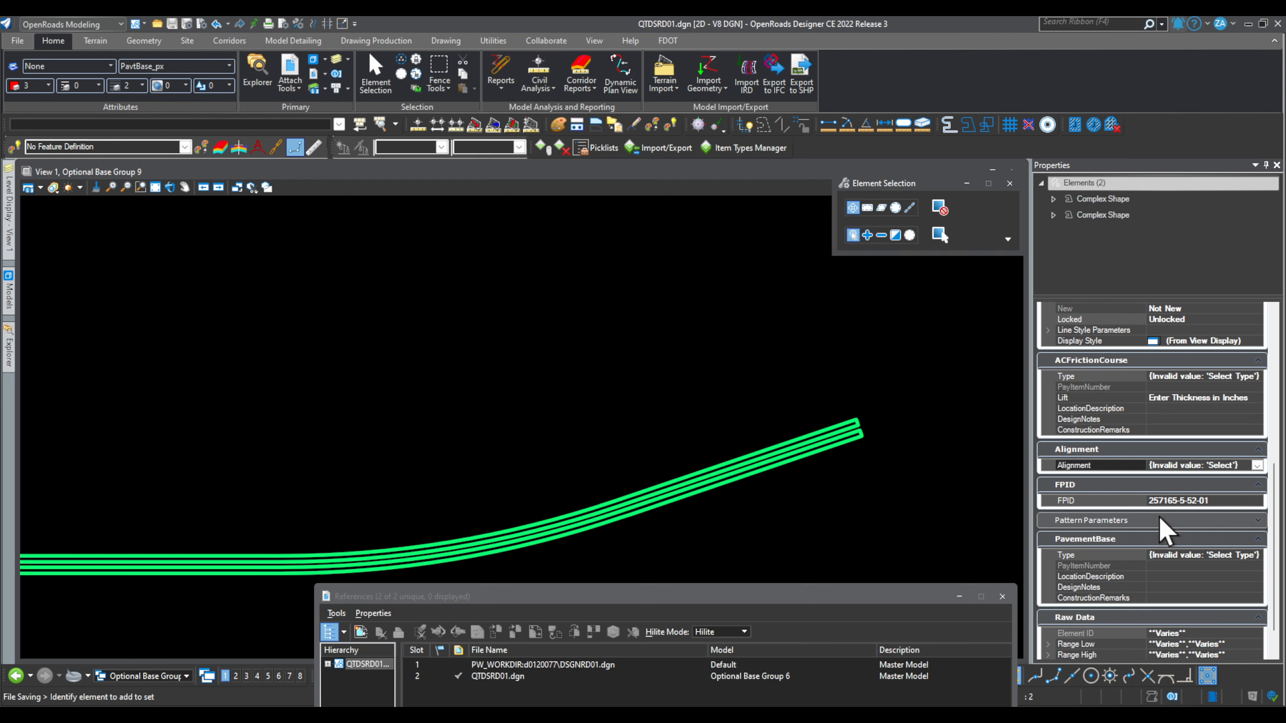
Step: Set PavementBase Type to Optional Base Group 09 with placeholder X location description and design notes
left_click(1210, 556)
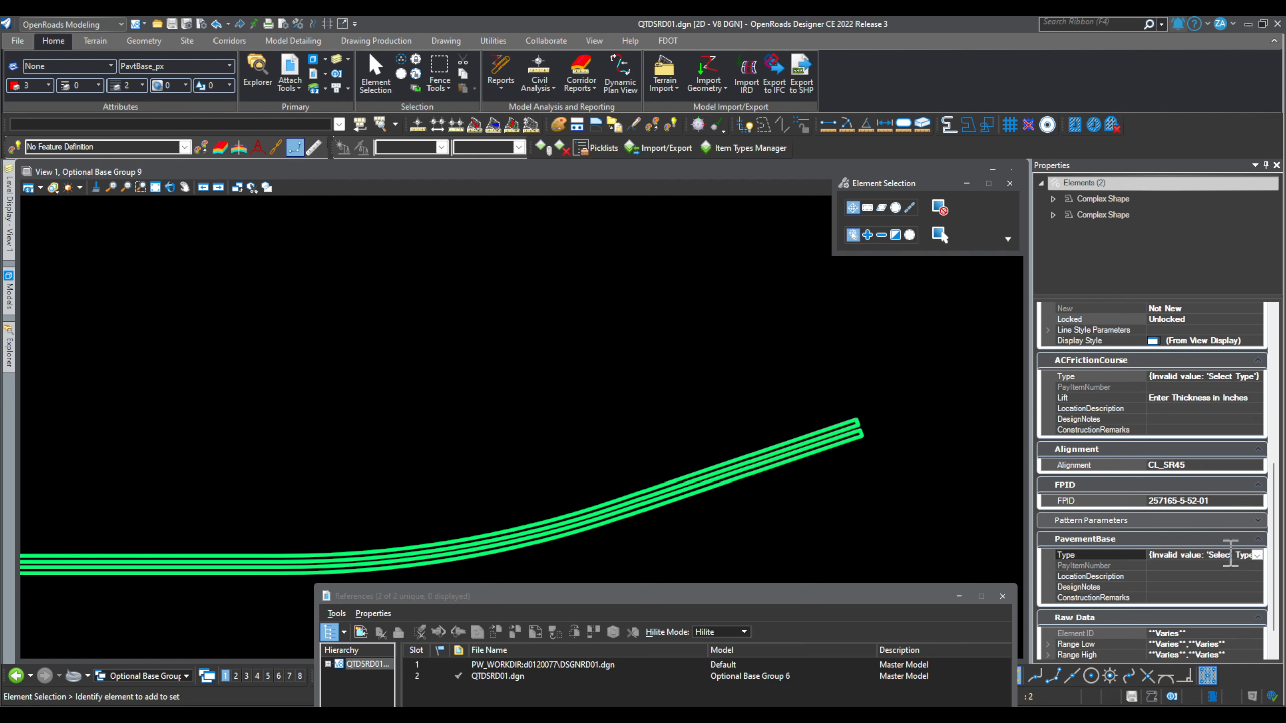
left_click(1257, 555)
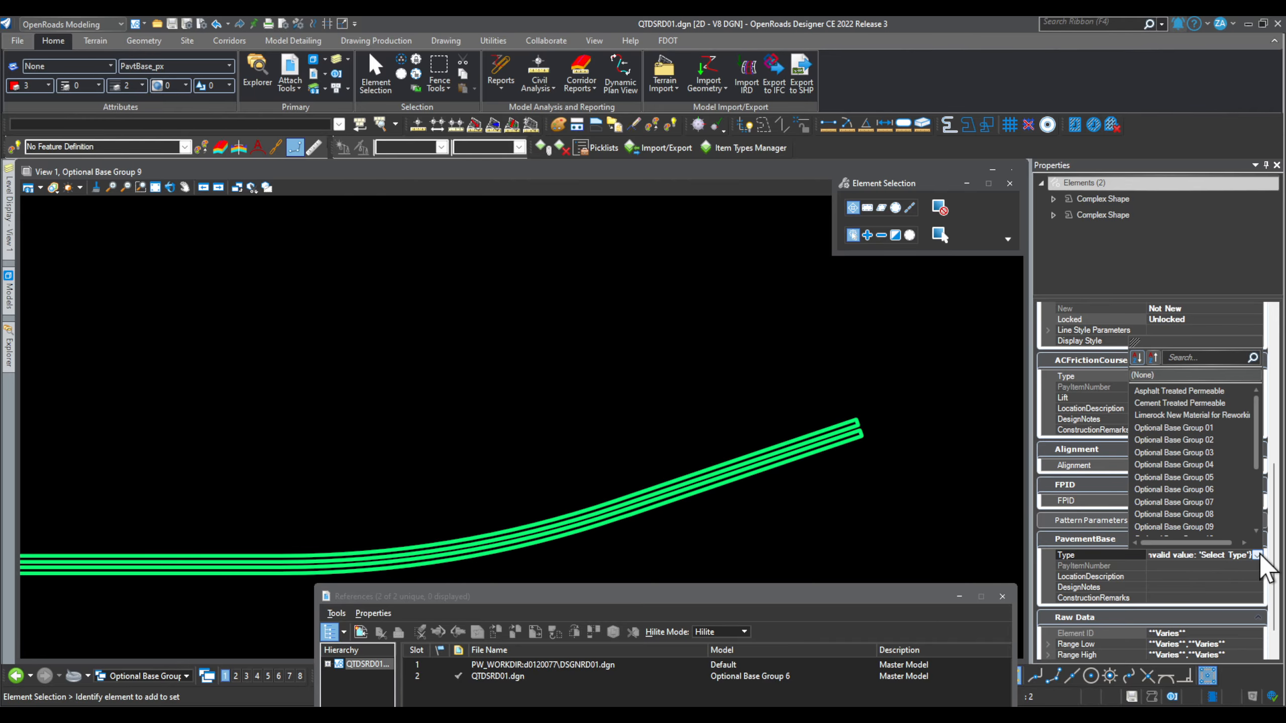
left_click(1258, 555)
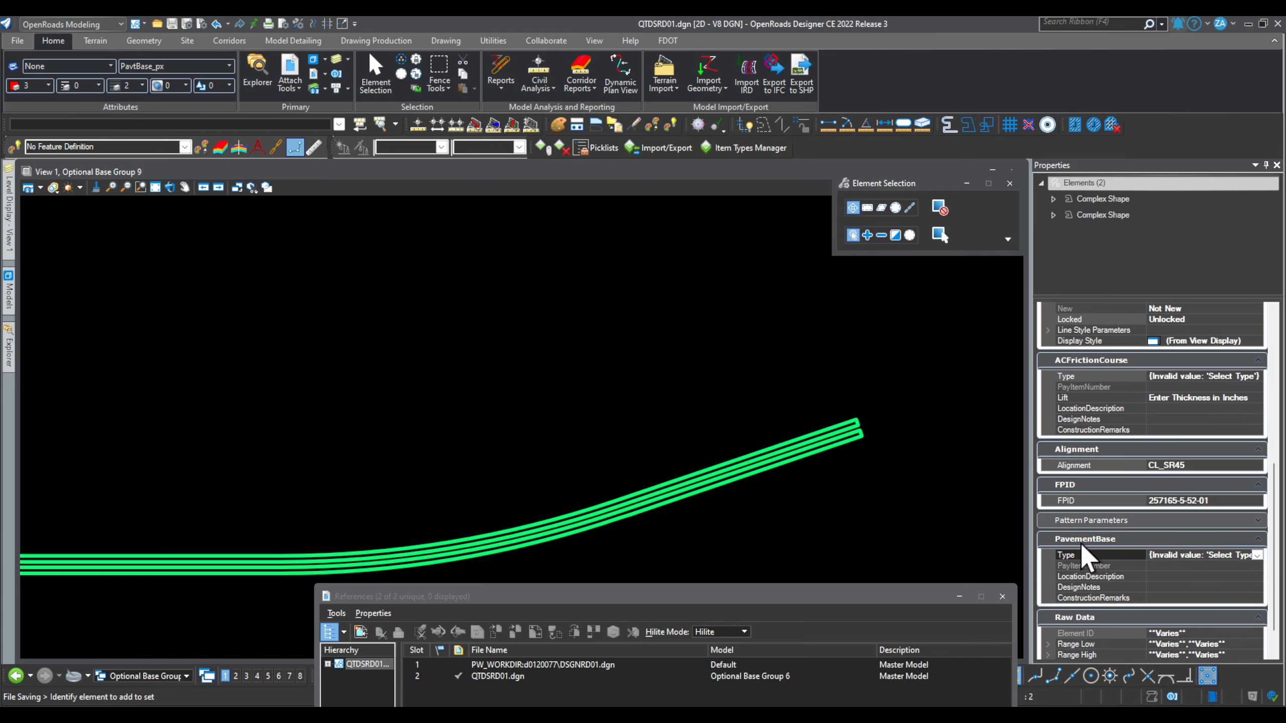
left_click(1257, 555)
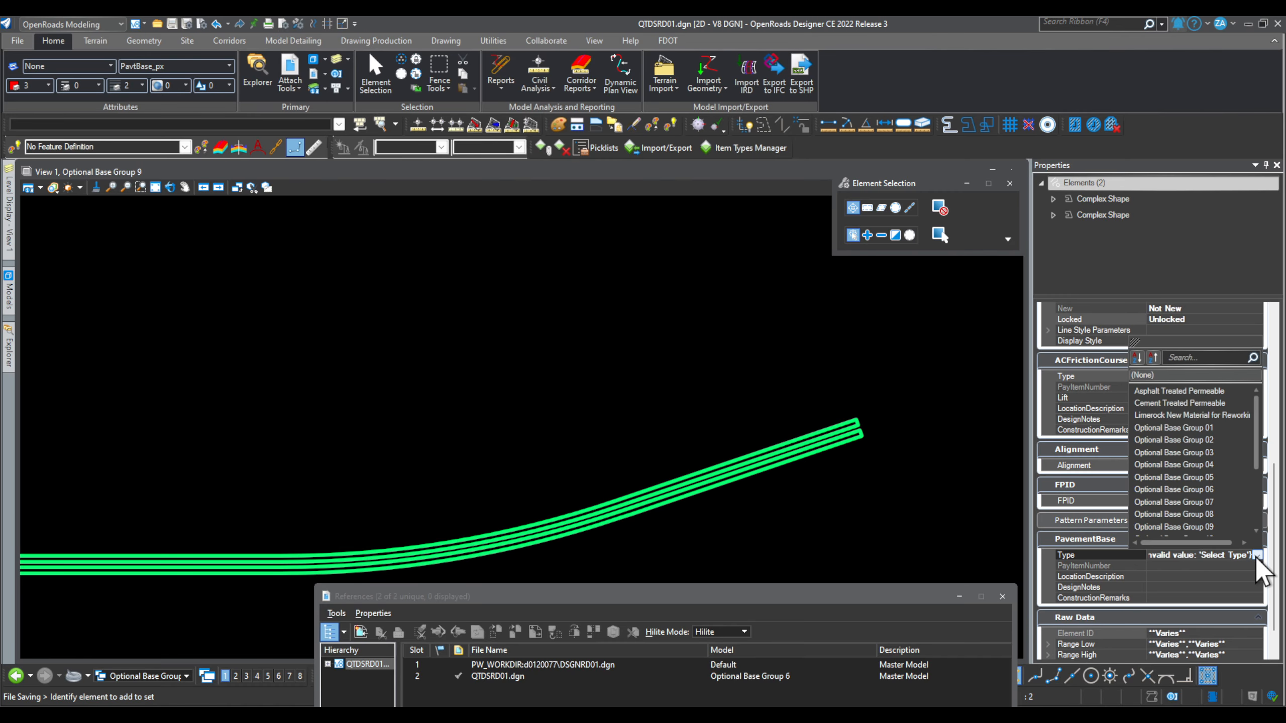
left_click(1191, 531)
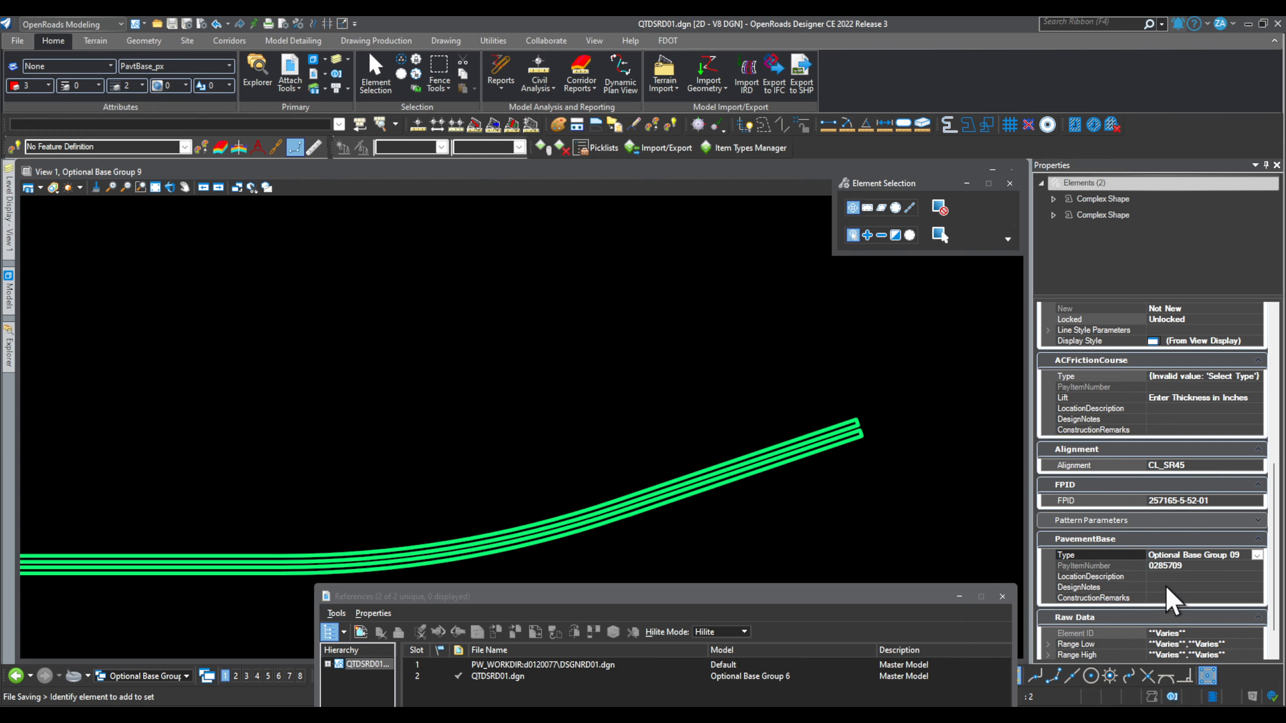
left_click(1175, 577)
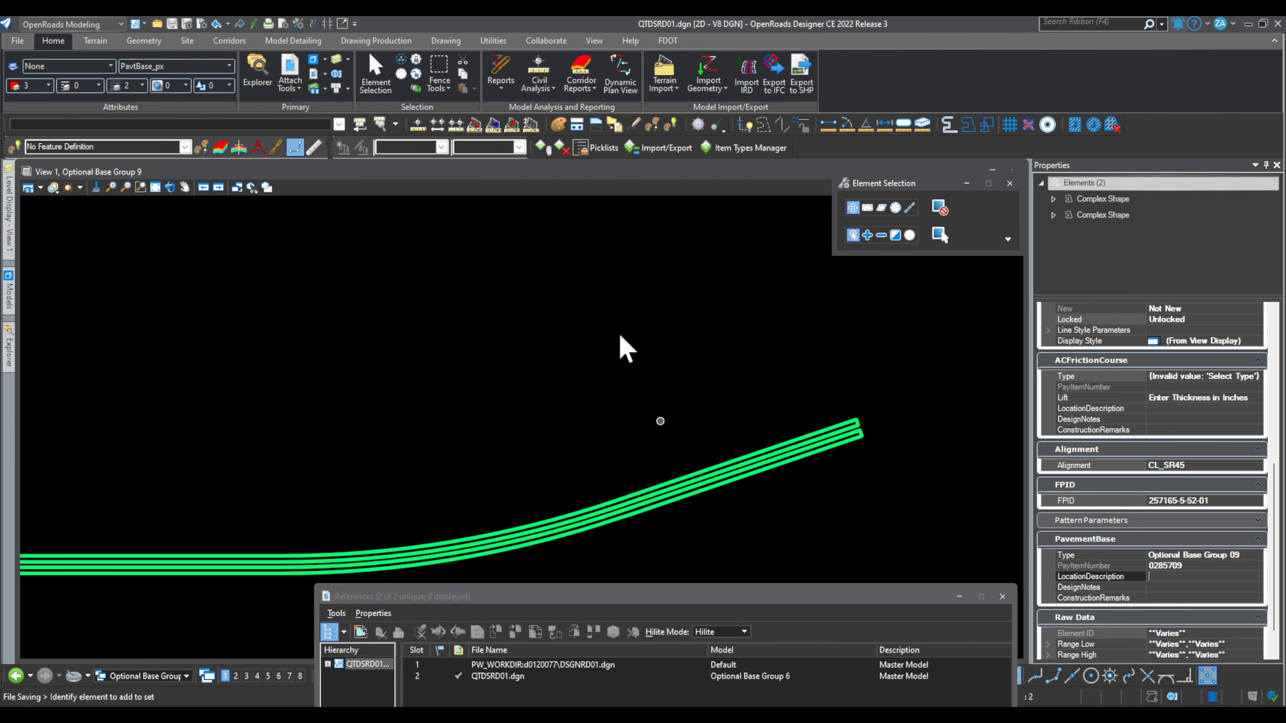
type("XXX")
left_click(1162, 587)
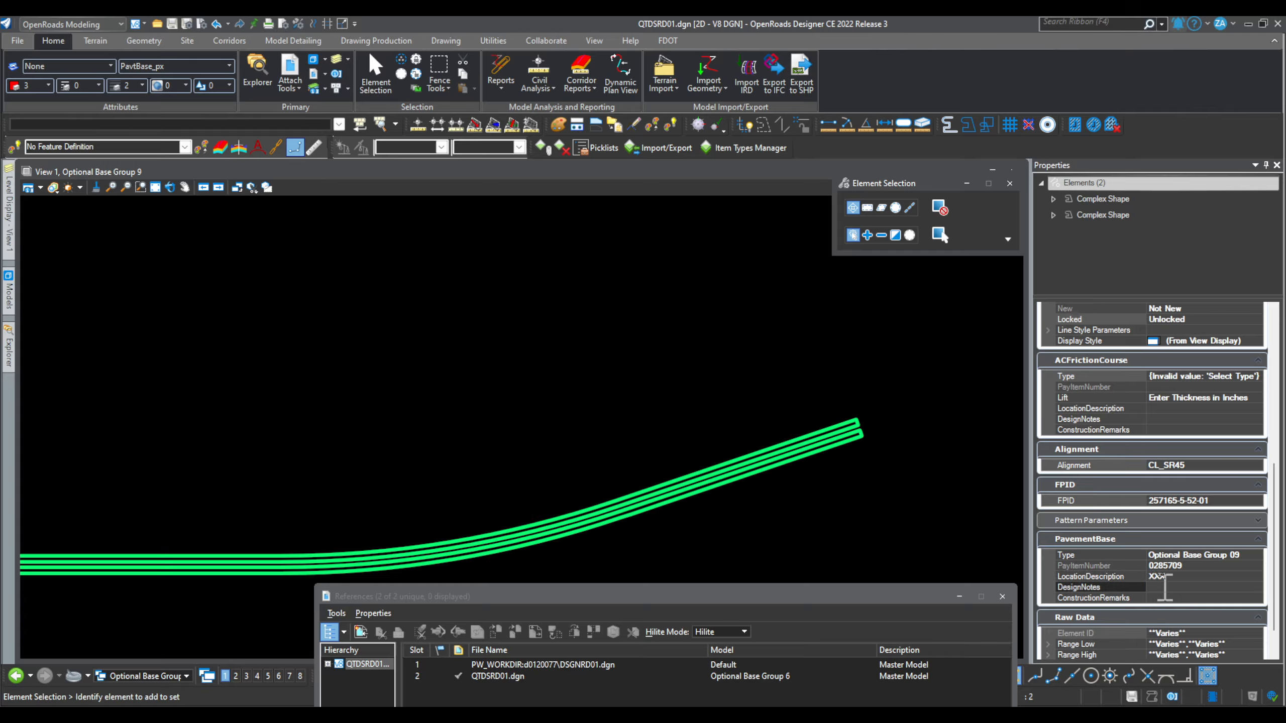
type("XXXXX")
left_click(1180, 597)
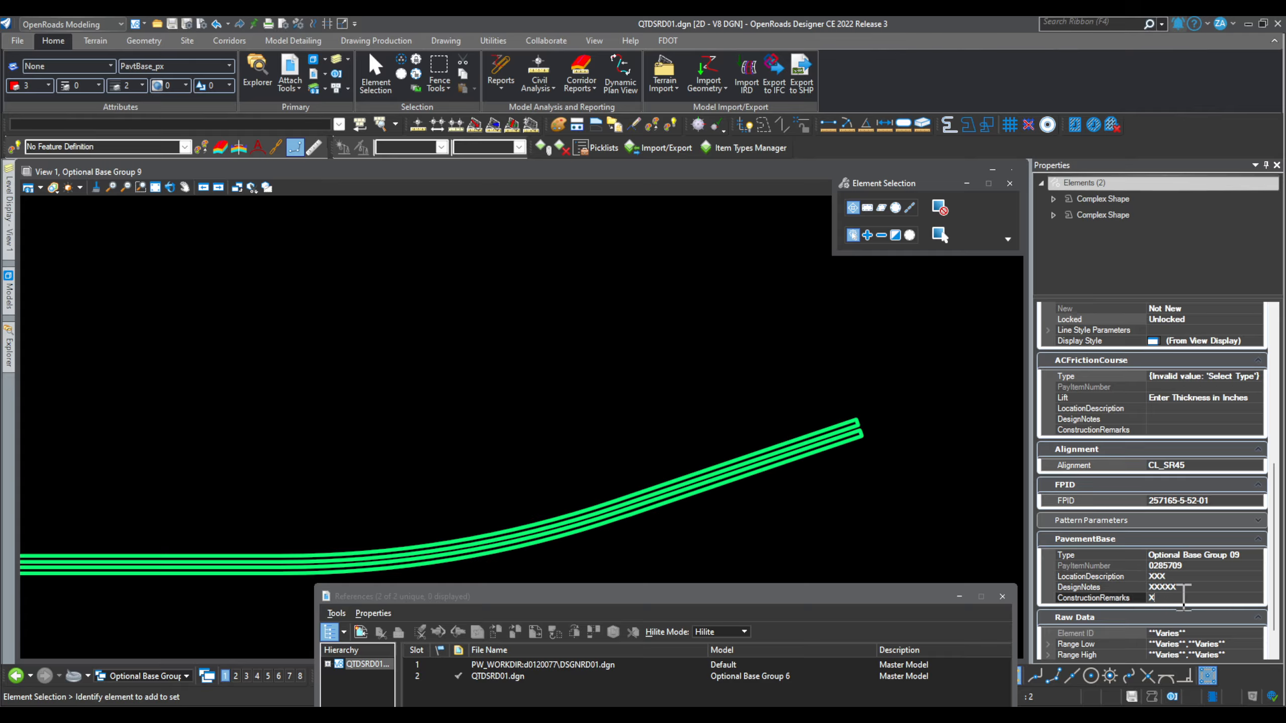
Step: Select the lower base shape to check its values, then clear the selection
left_click(856, 469)
left_click(816, 452)
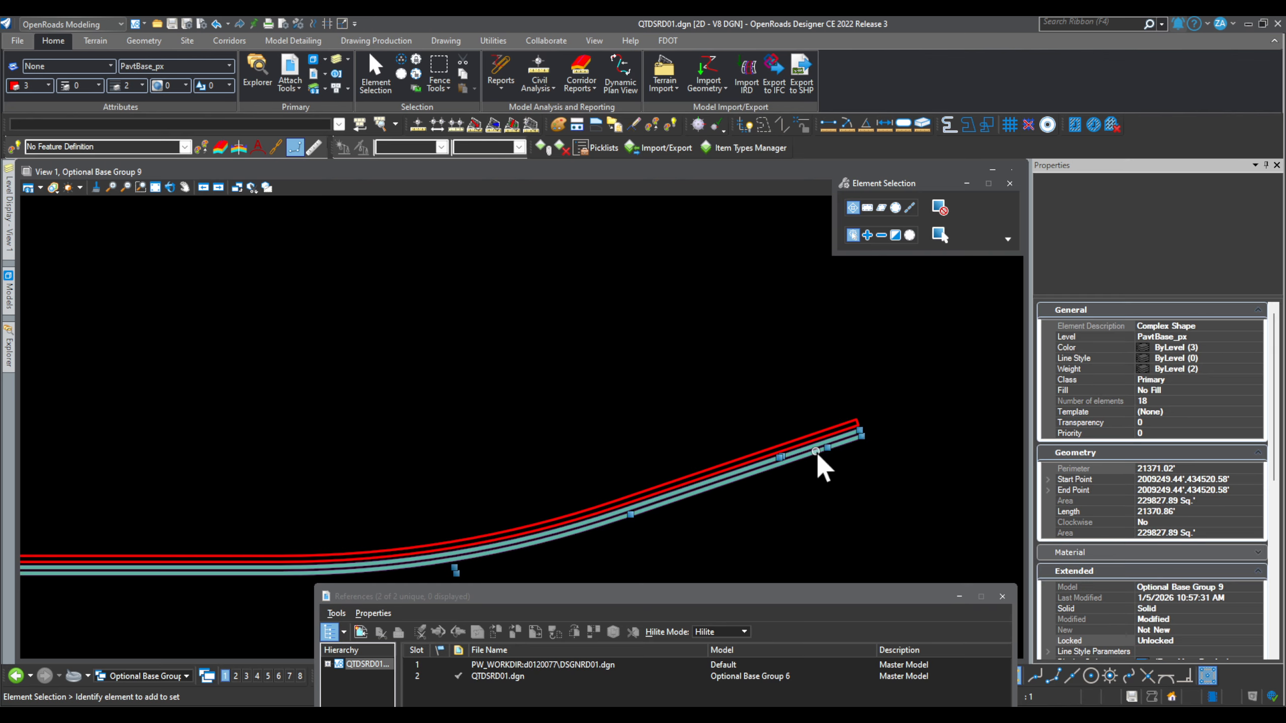
scroll(1088, 532, "down", 10)
scroll(1128, 562, "down", 1)
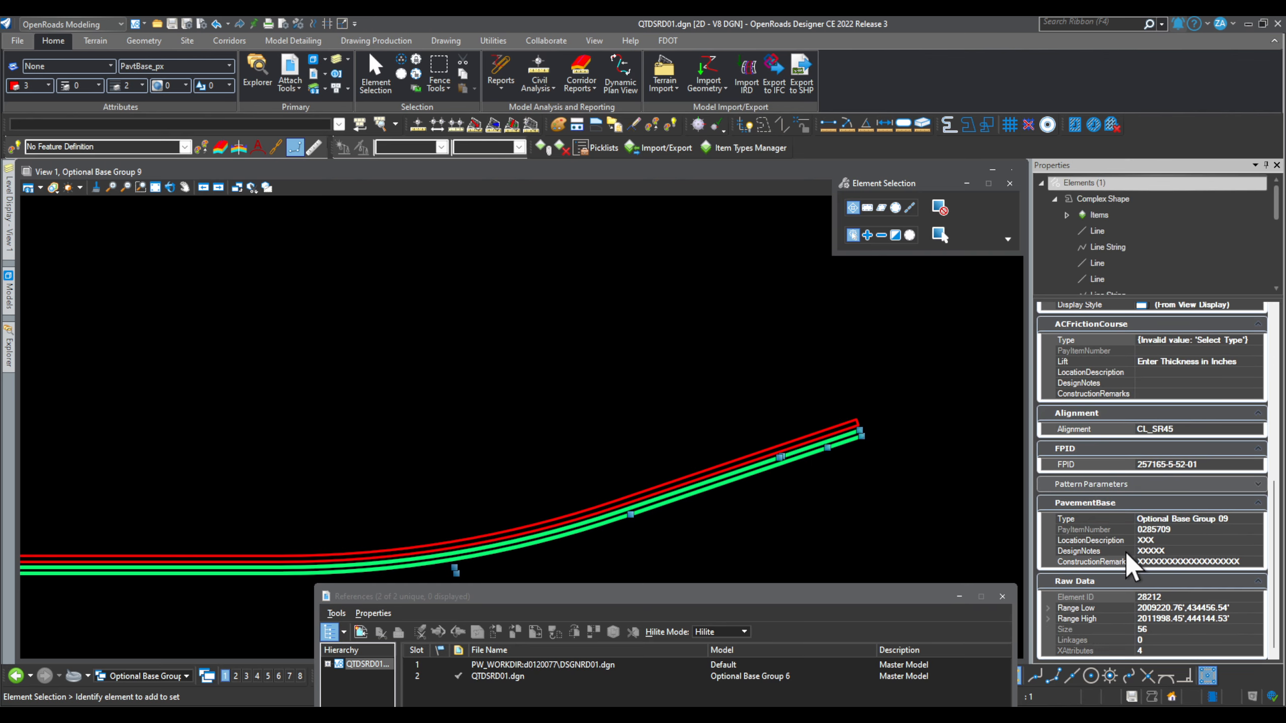
left_click(688, 395)
scroll(682, 391, "down", 2)
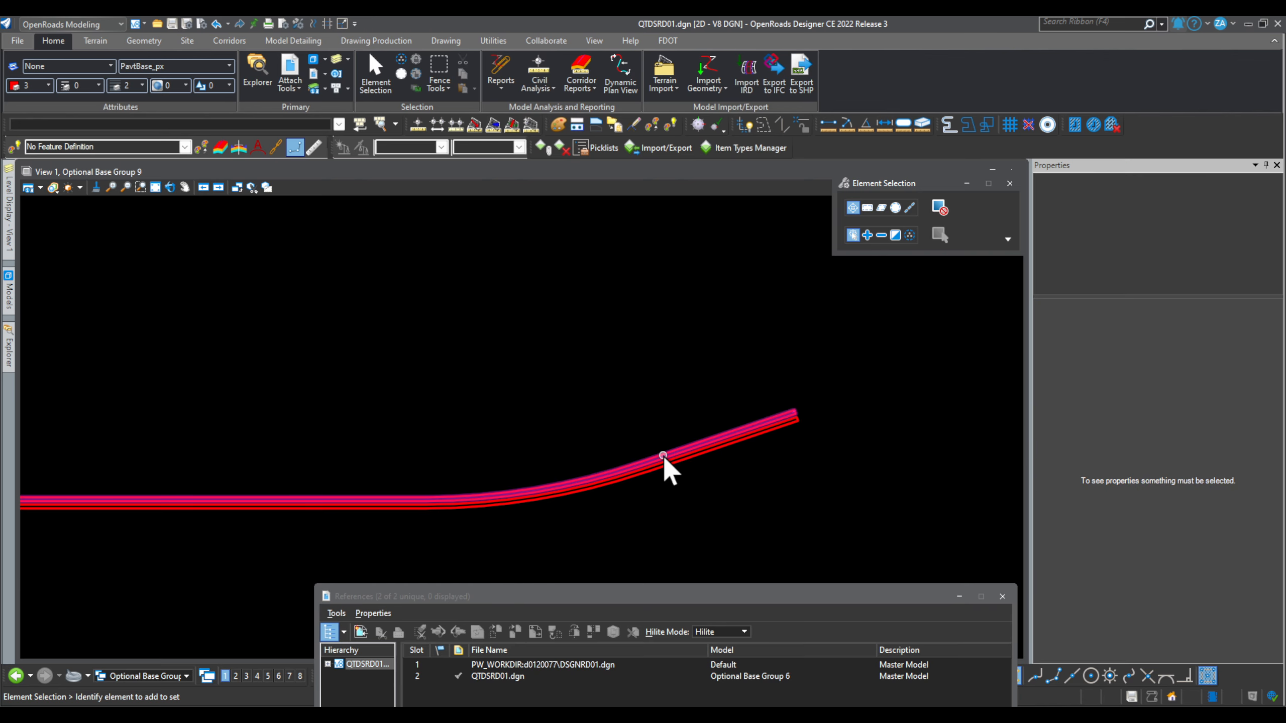
Step: Clear the selection and make Optional Base Group 1 the active model
left_click(665, 466)
left_click(485, 356)
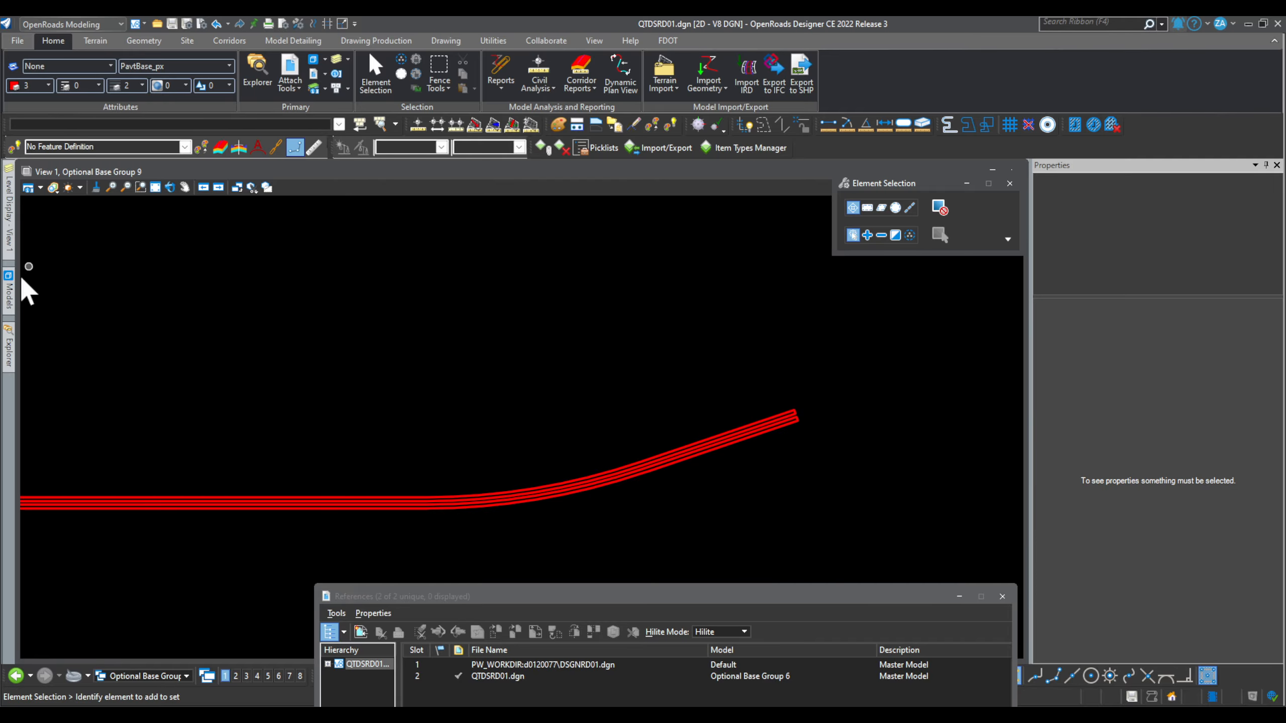
left_click(7, 284)
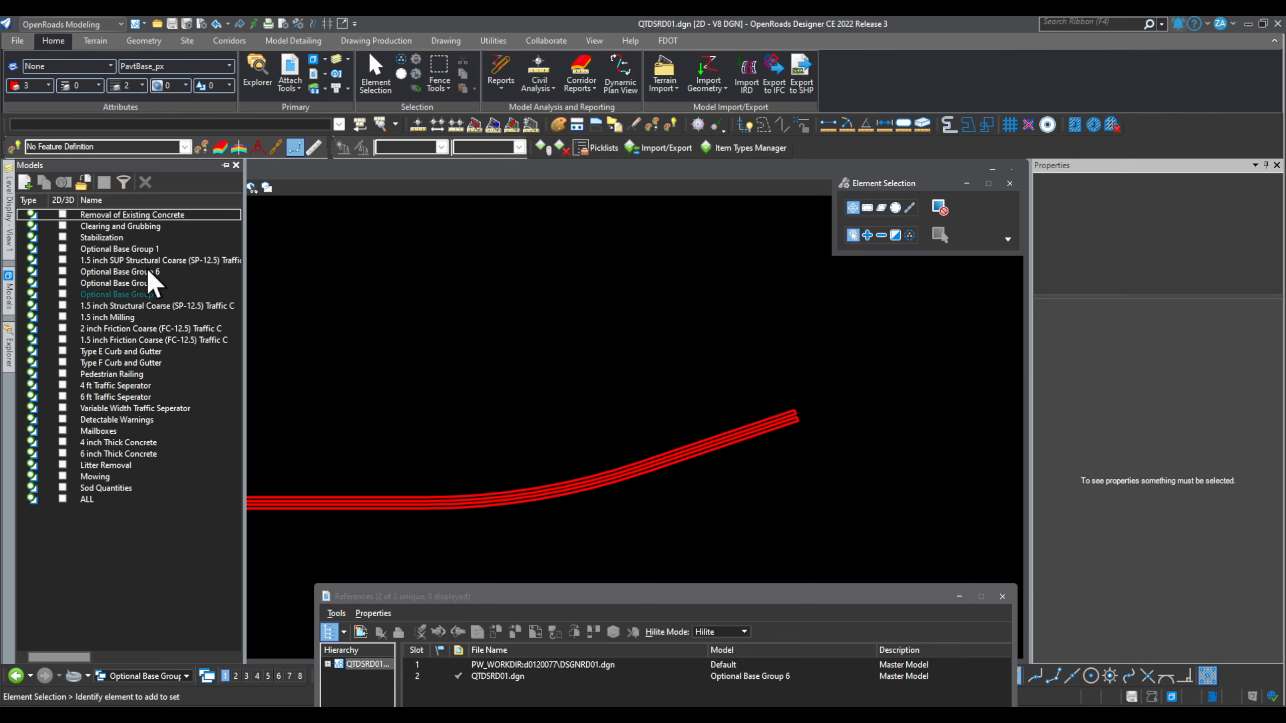
double_click(147, 248)
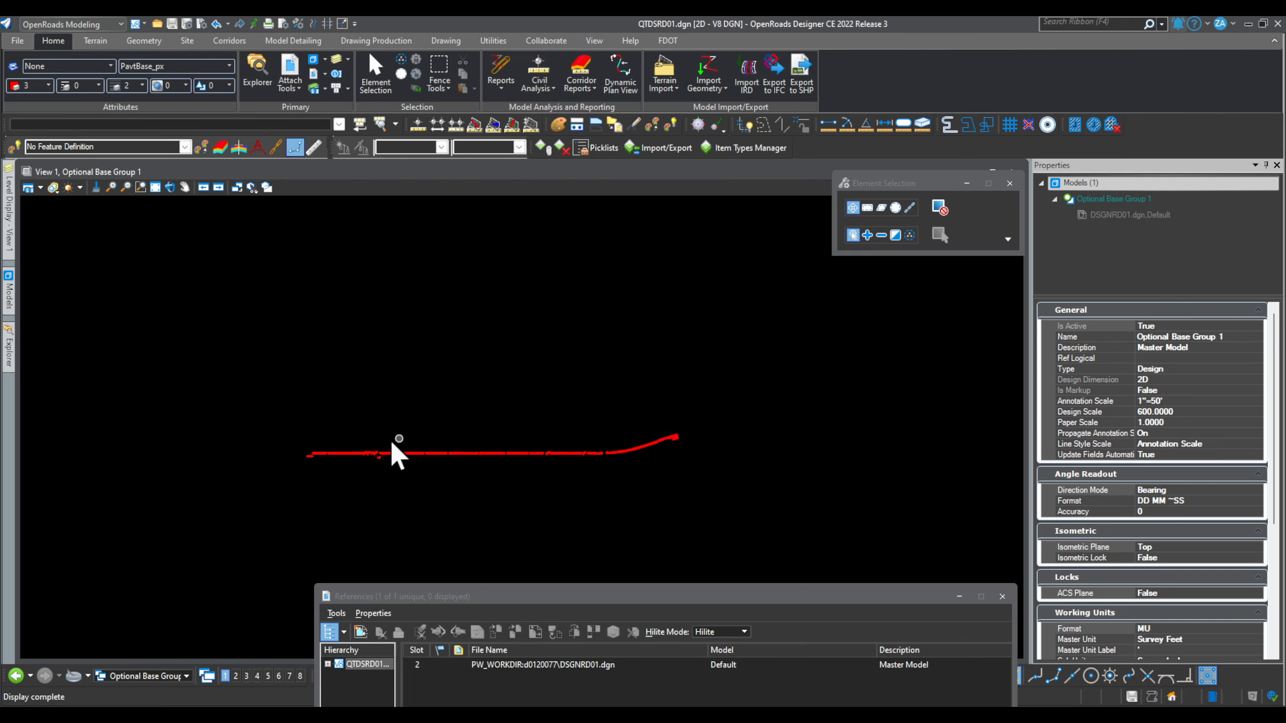
Step: Select all five Optional Base Group 1 pavement base shapes
scroll(368, 441, "up", 4)
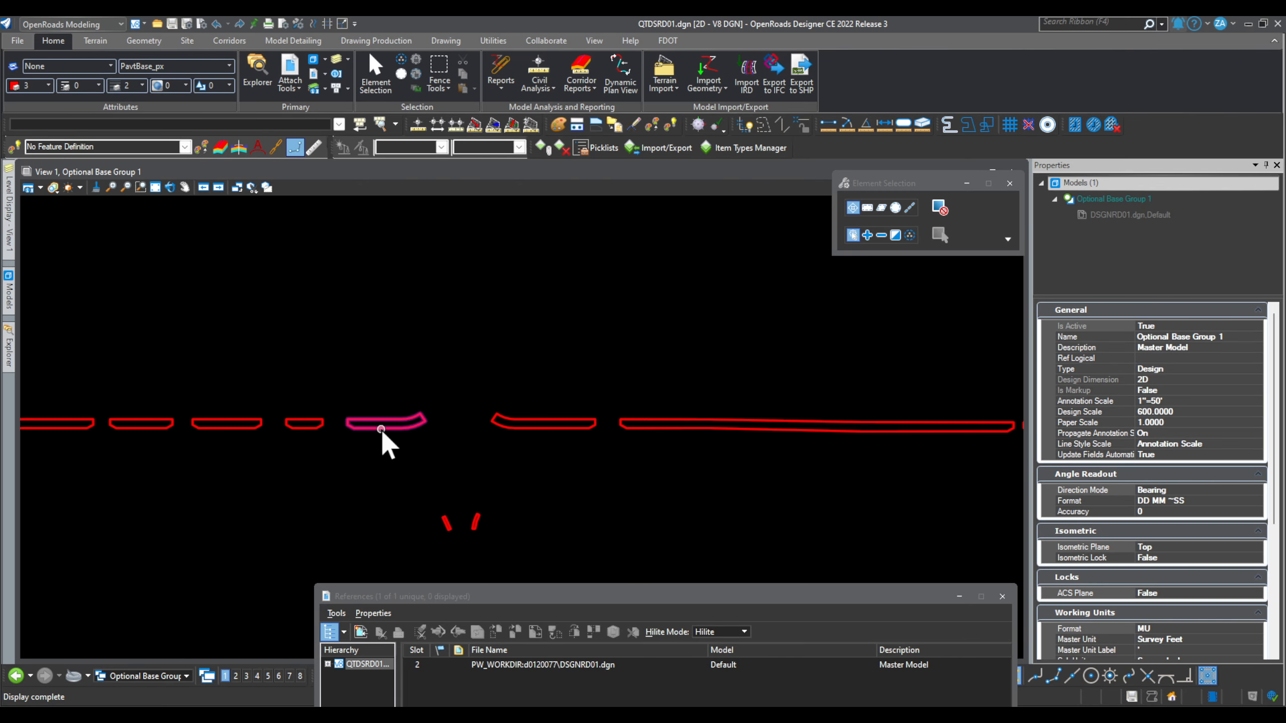
left_click(381, 428)
left_click(540, 428, "ctrl")
left_click(652, 430, "ctrl")
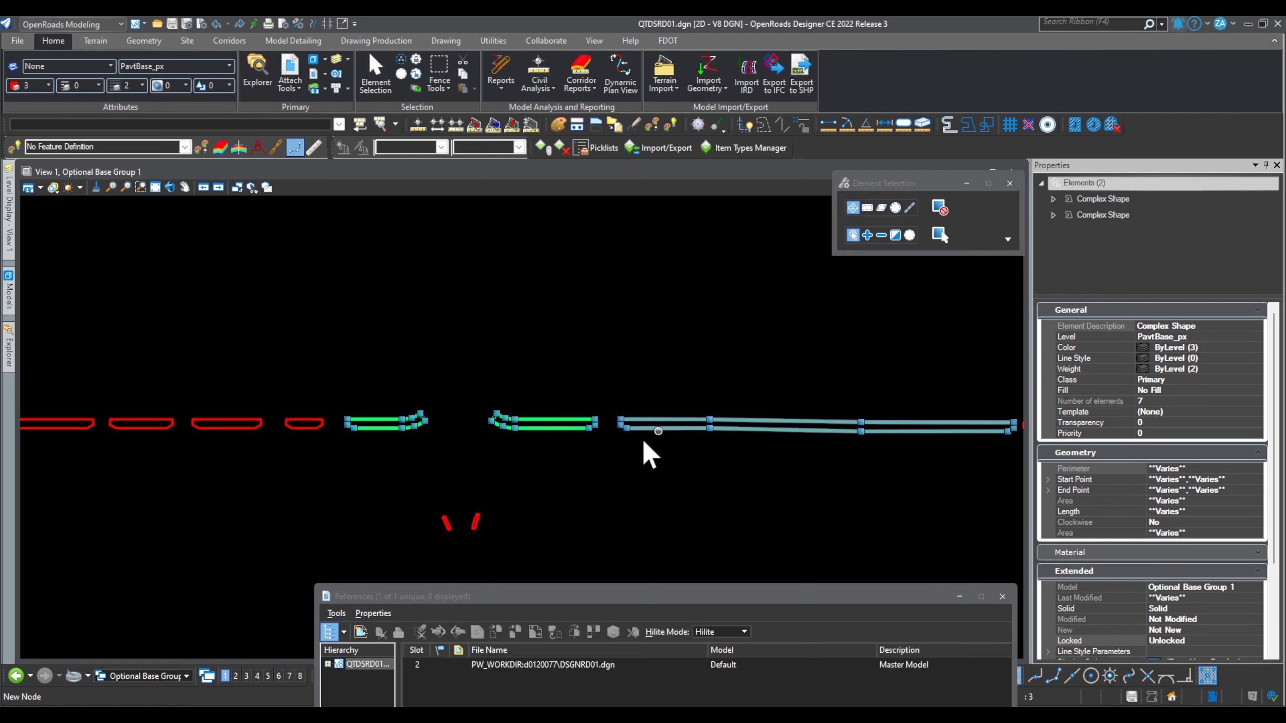
left_click(473, 525, "ctrl")
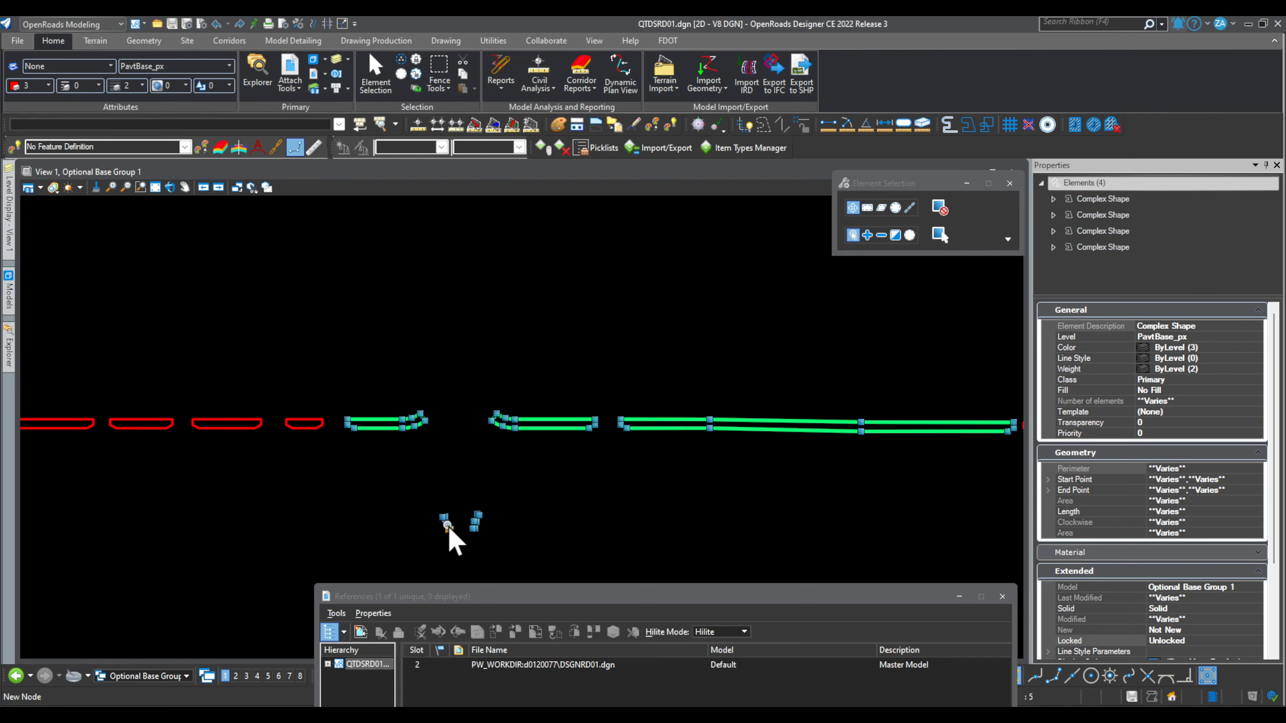
left_click(448, 527, "ctrl")
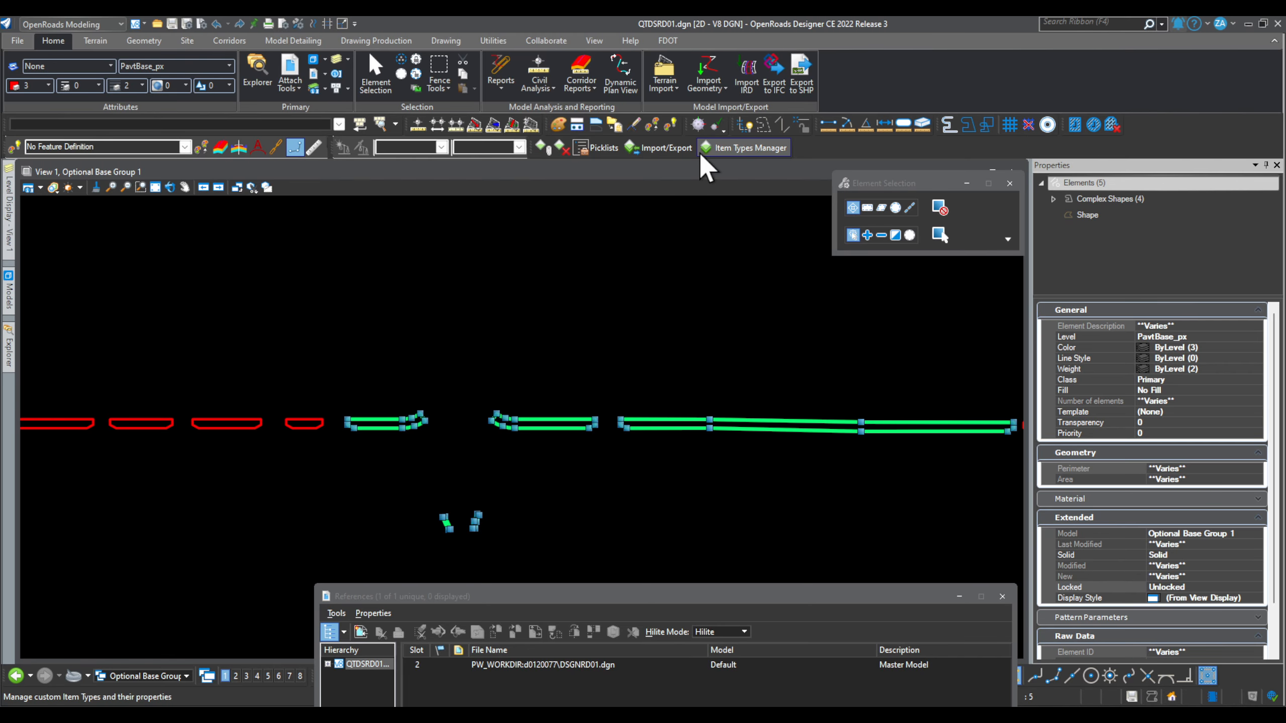
Step: Attach the RoadwayQuantities items to the five shapes, leaving out ACFrictionCourse
left_click(540, 148)
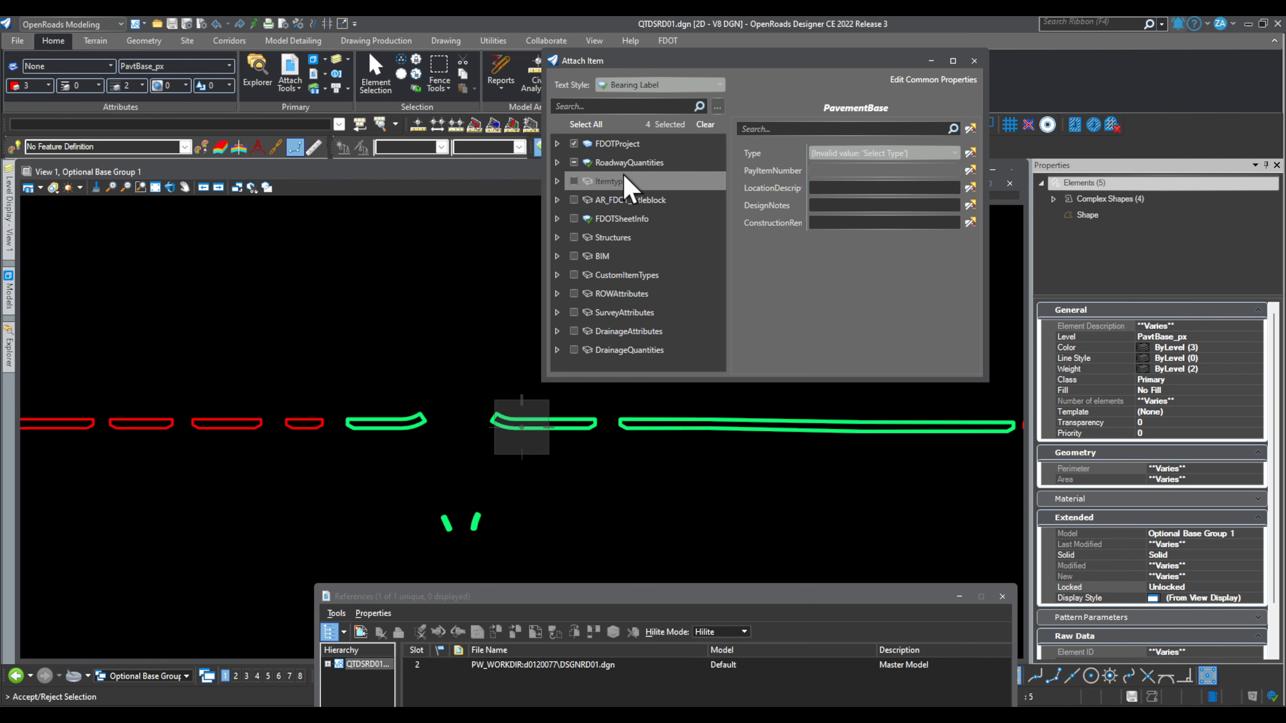
left_click(557, 162)
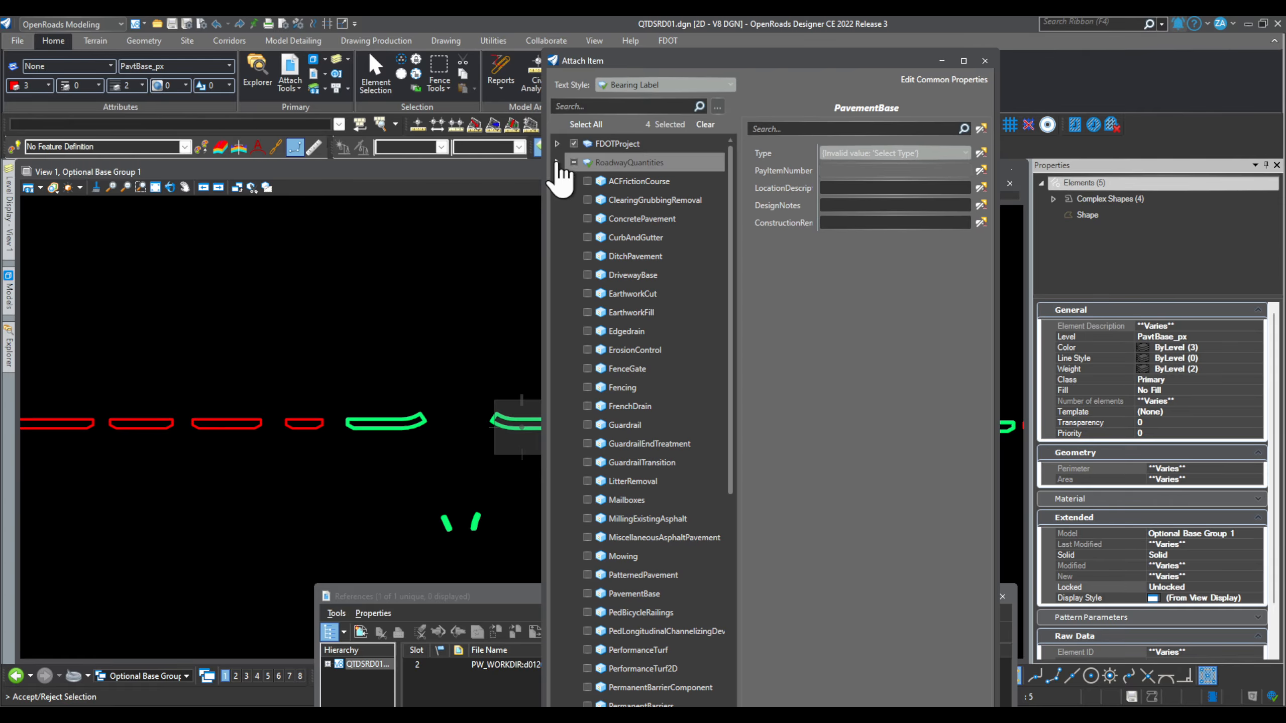
left_click(587, 180)
scroll(637, 506, "down", 7)
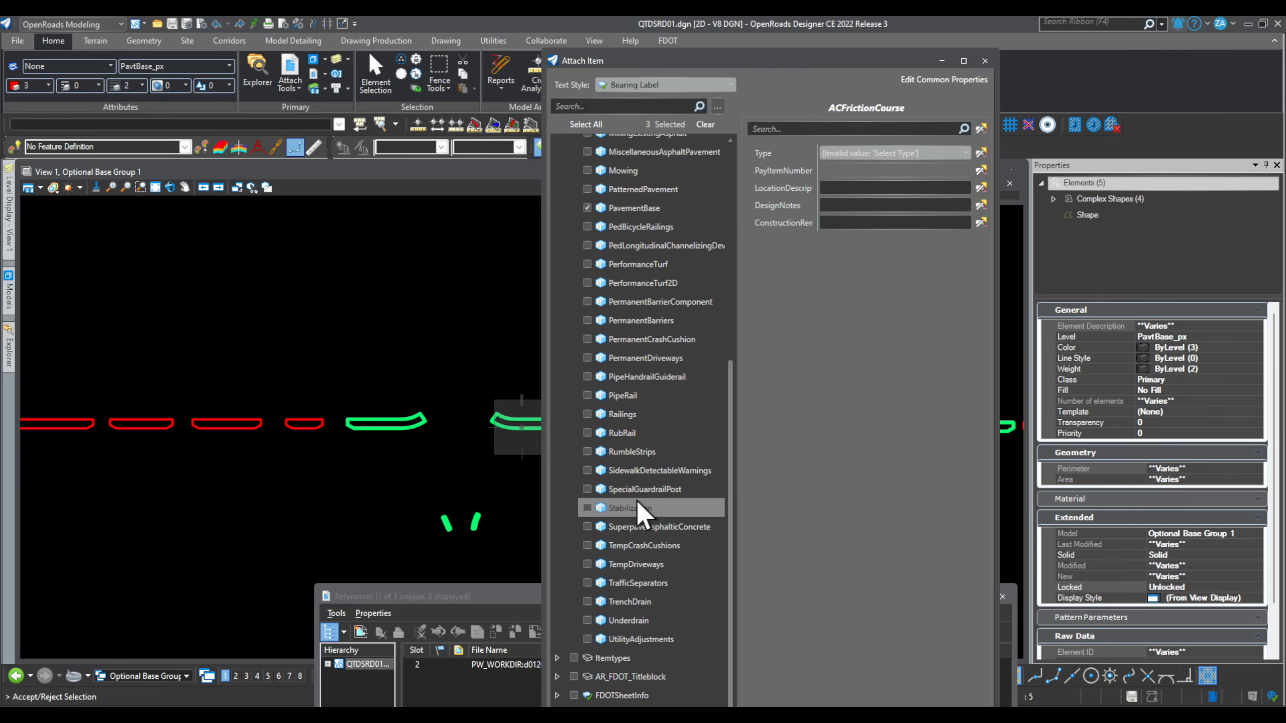
scroll(651, 537, "up", 3)
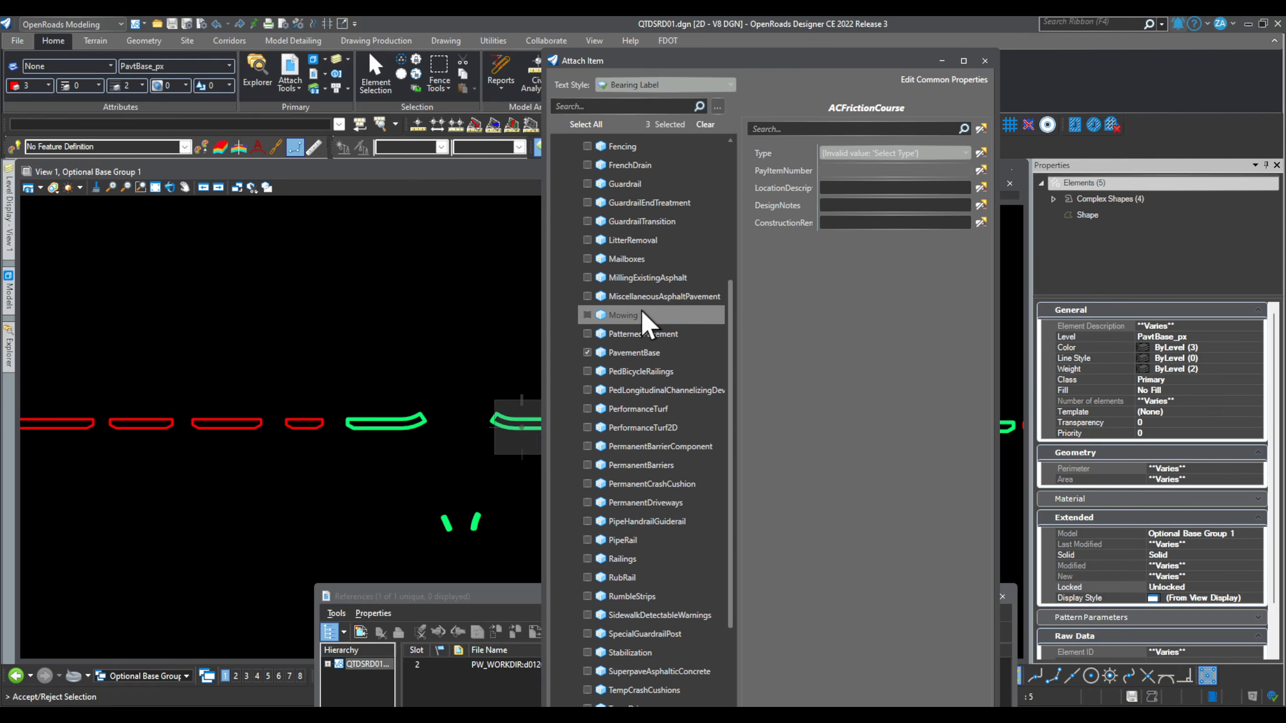
scroll(628, 359, "up", 5)
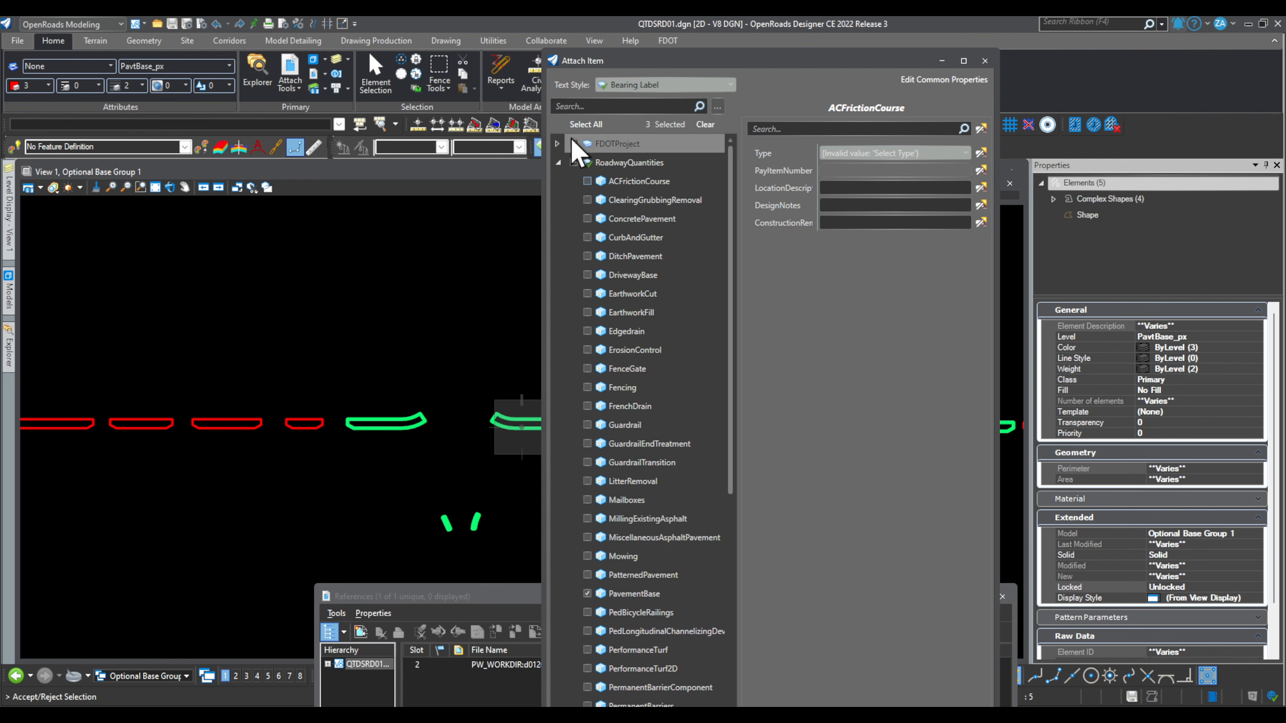
left_click(396, 349)
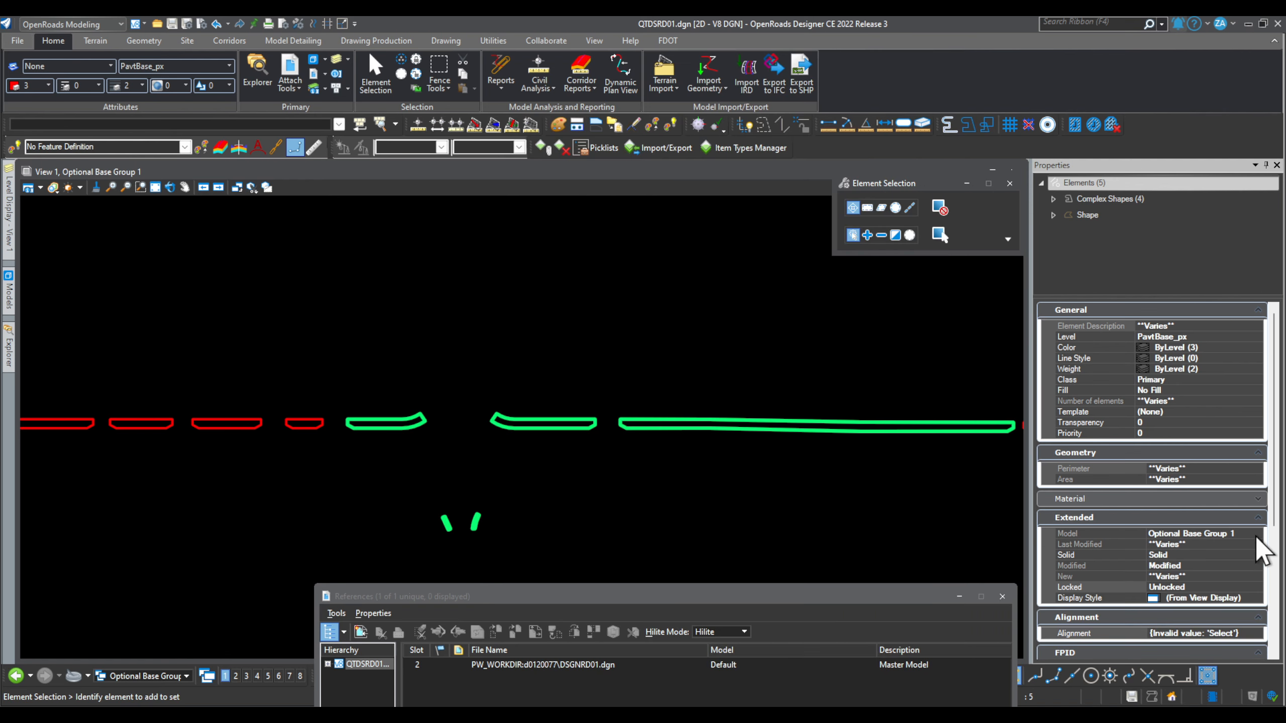
scroll(1246, 537, "down", 3)
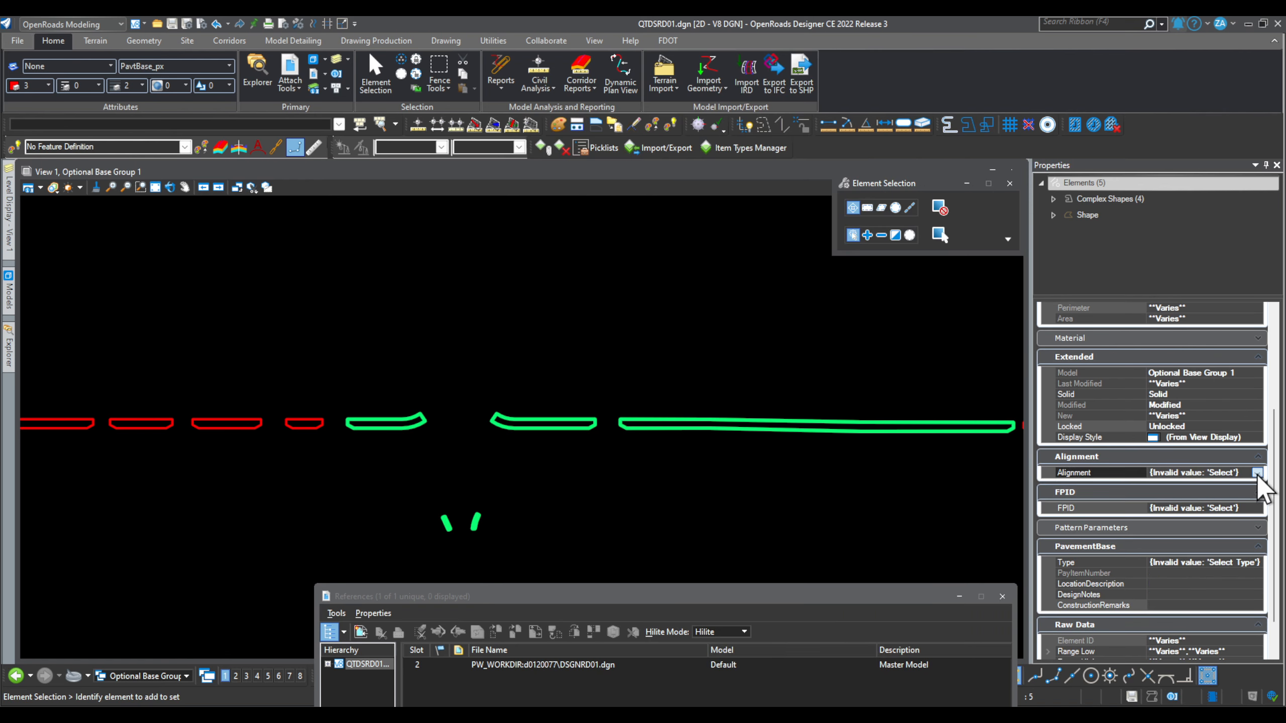
left_click(1256, 474)
left_click(1188, 497)
left_click(1252, 509)
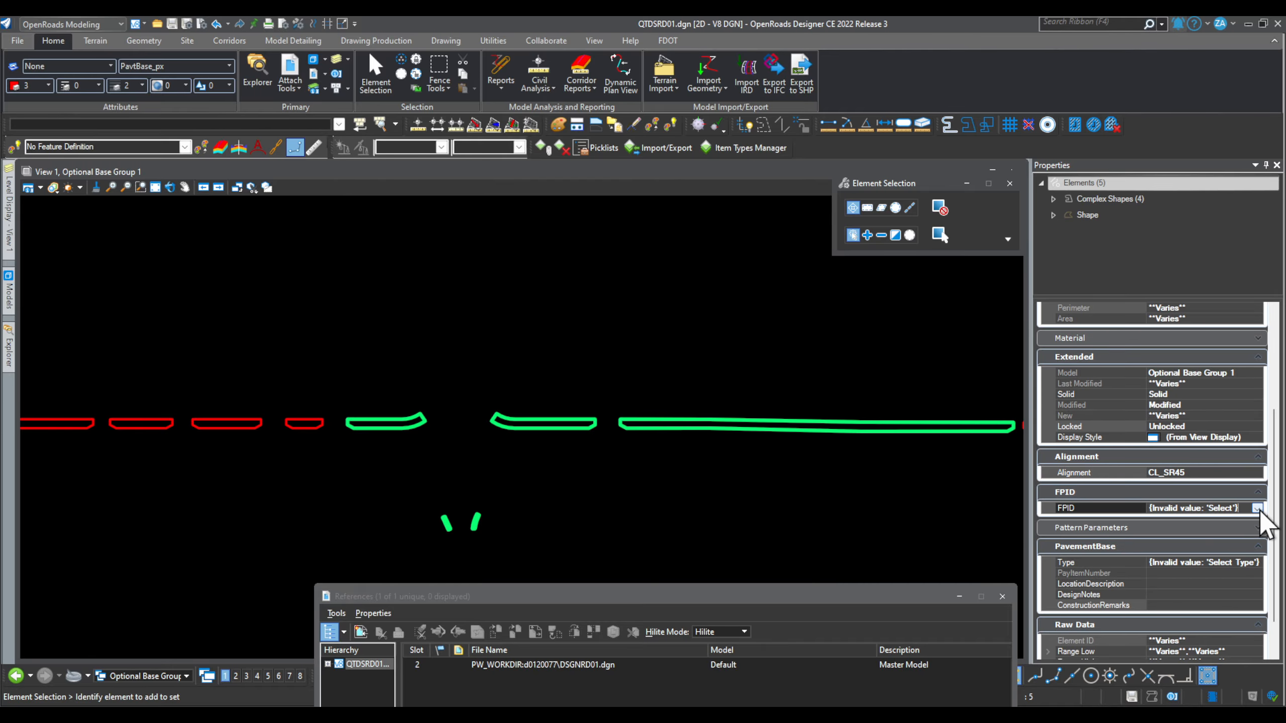
left_click(1159, 344)
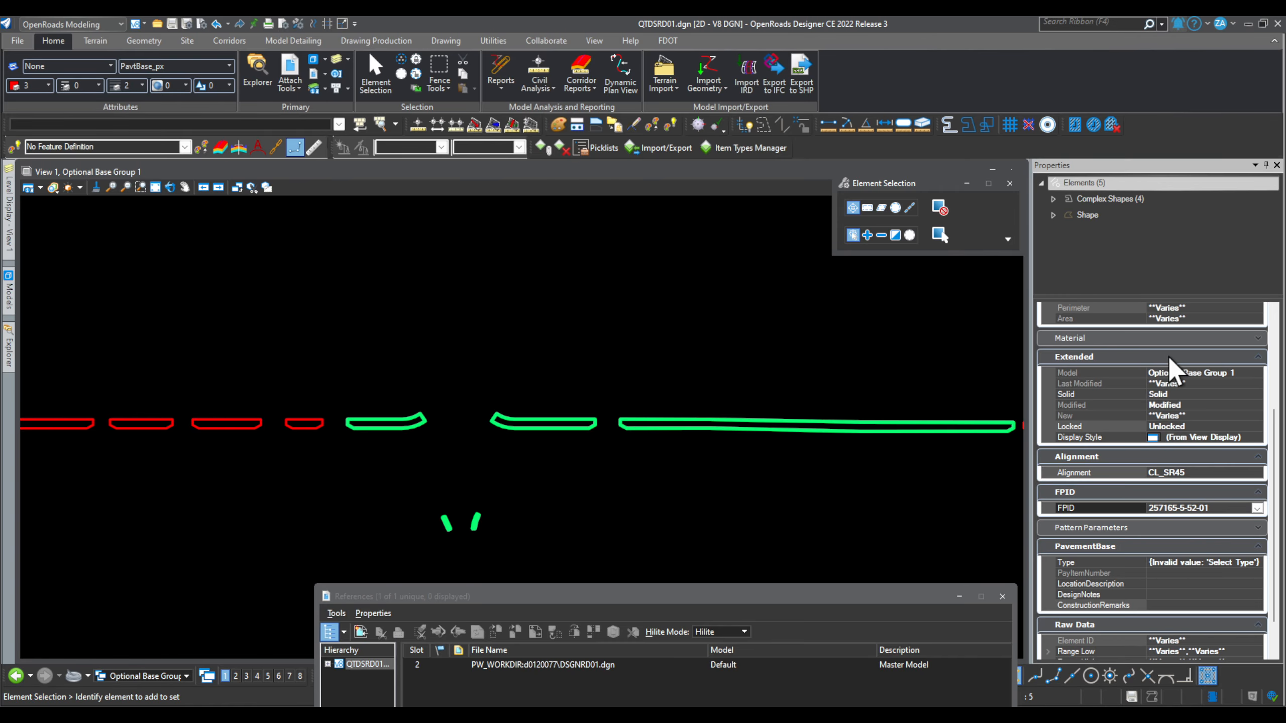
left_click(1257, 562)
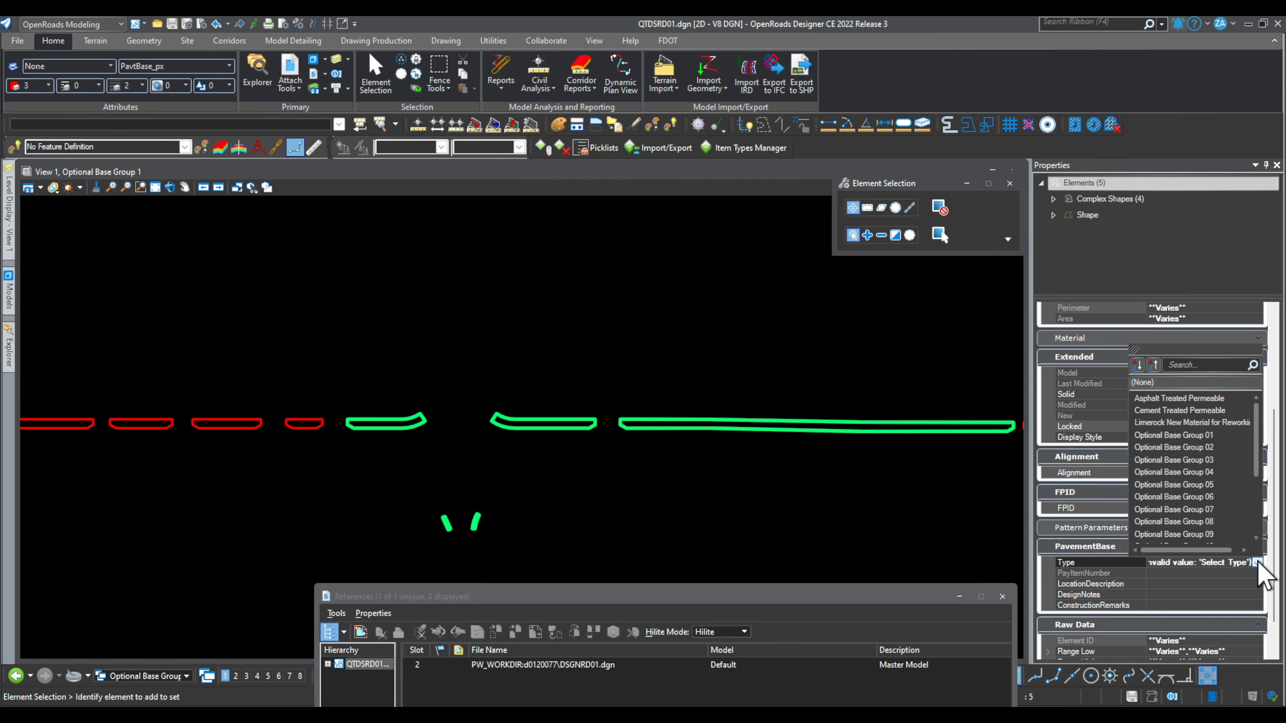
left_click(1210, 434)
left_click(1164, 596)
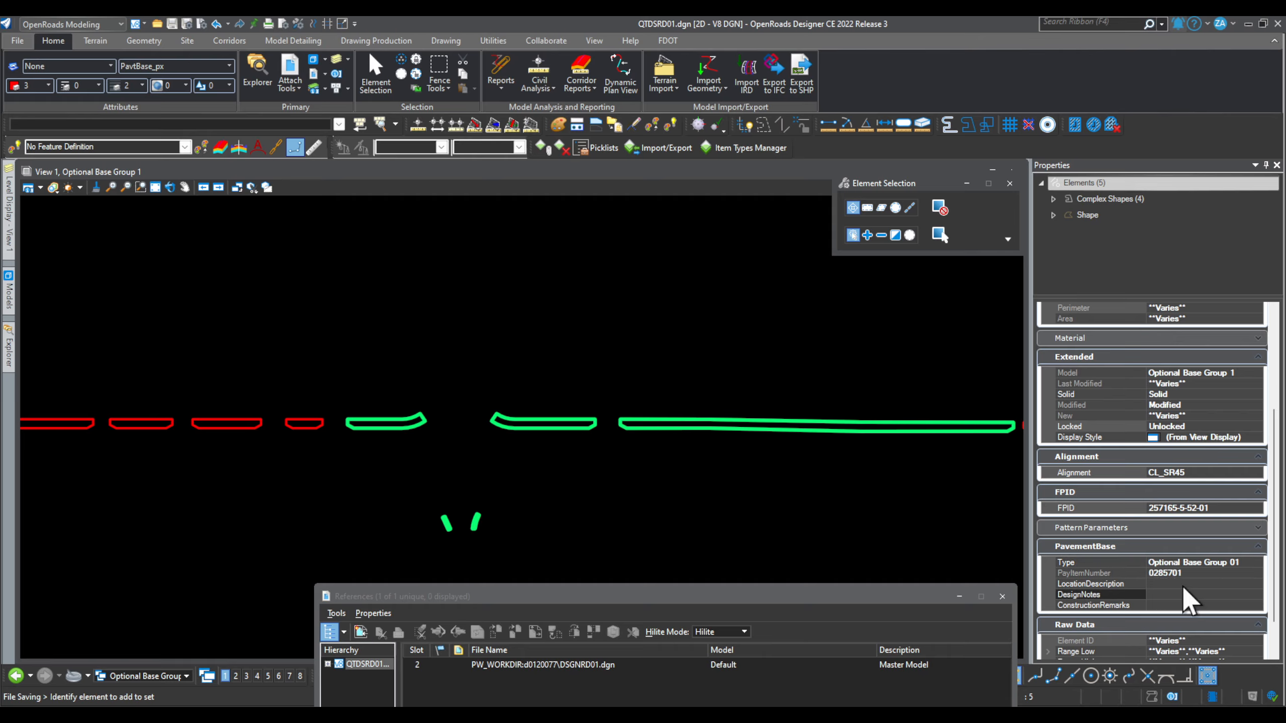
scroll(1052, 554, "down", 1)
left_click(544, 511)
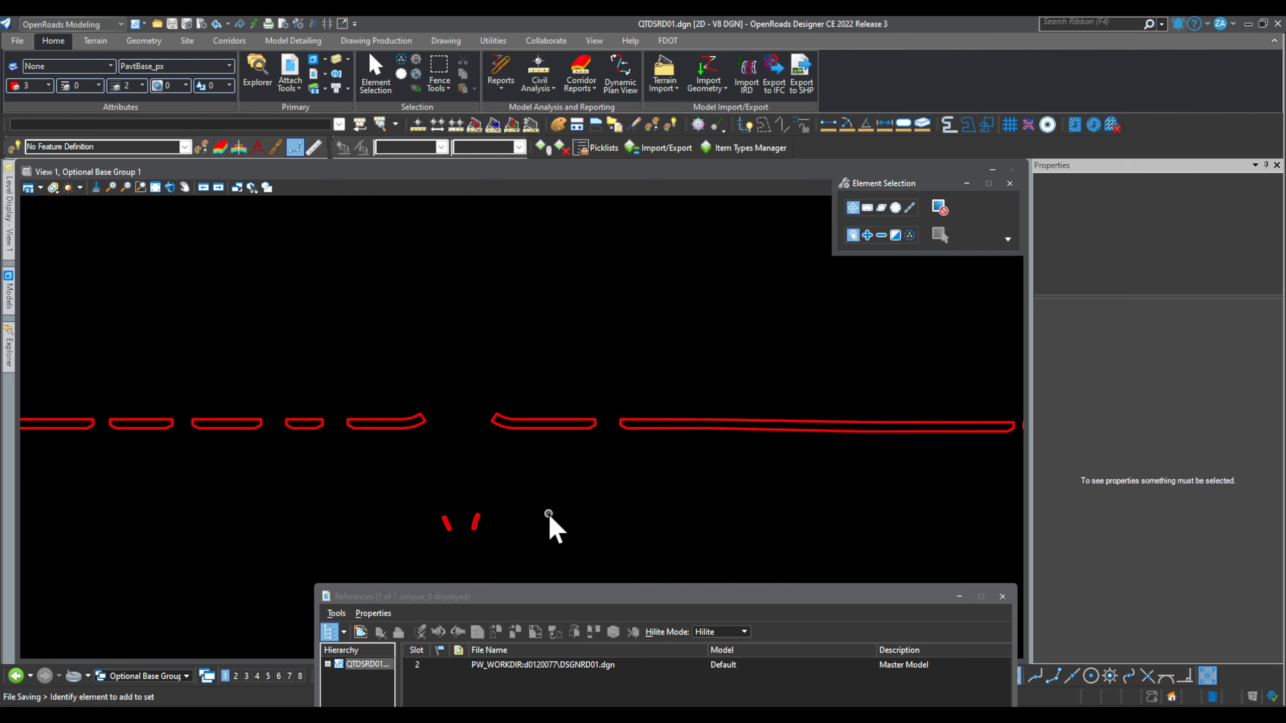
Step: Open Optional Base Group 6 briefly, then make Optional Base Group 9 active again
mouse_move(9, 297)
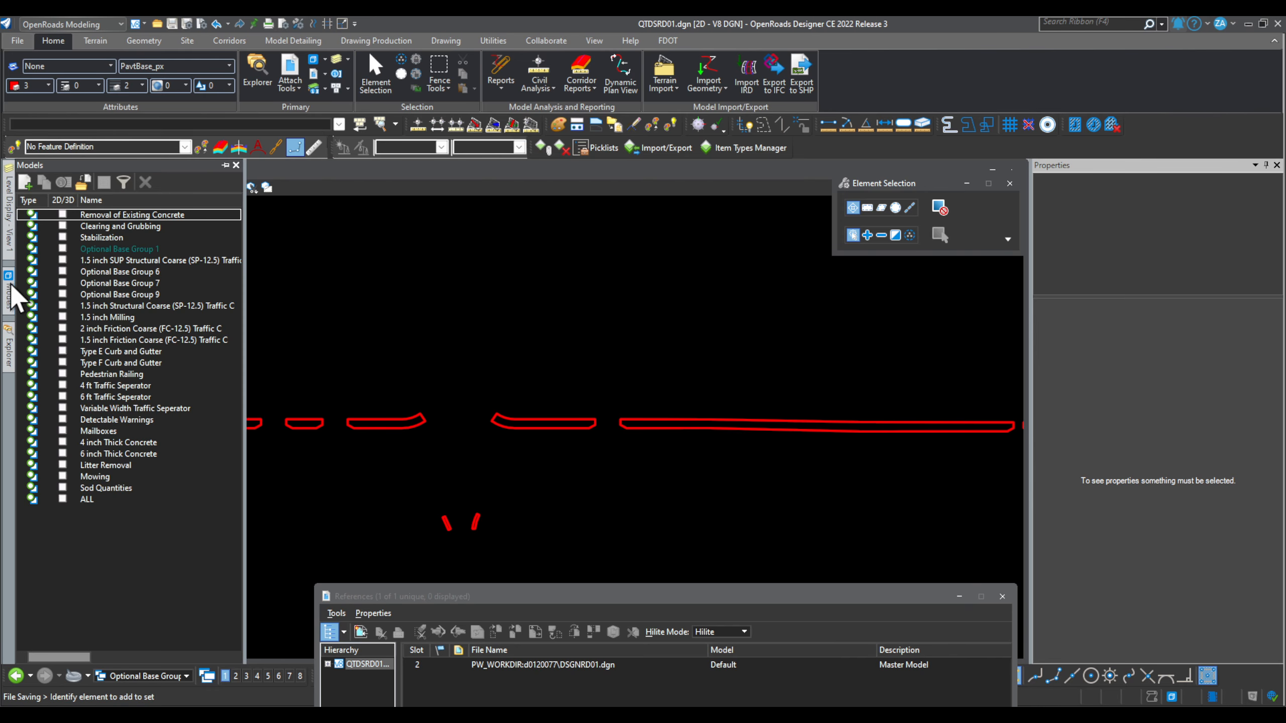
left_click(147, 273)
double_click(147, 272)
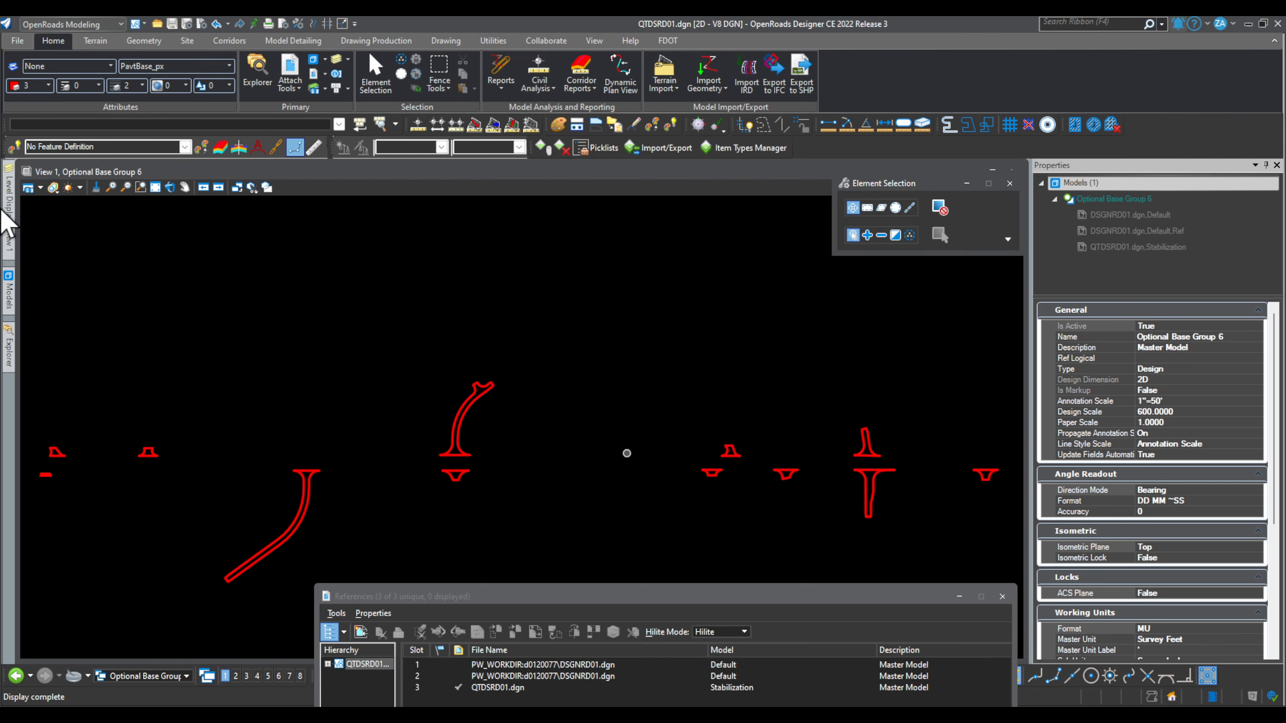
mouse_move(15, 296)
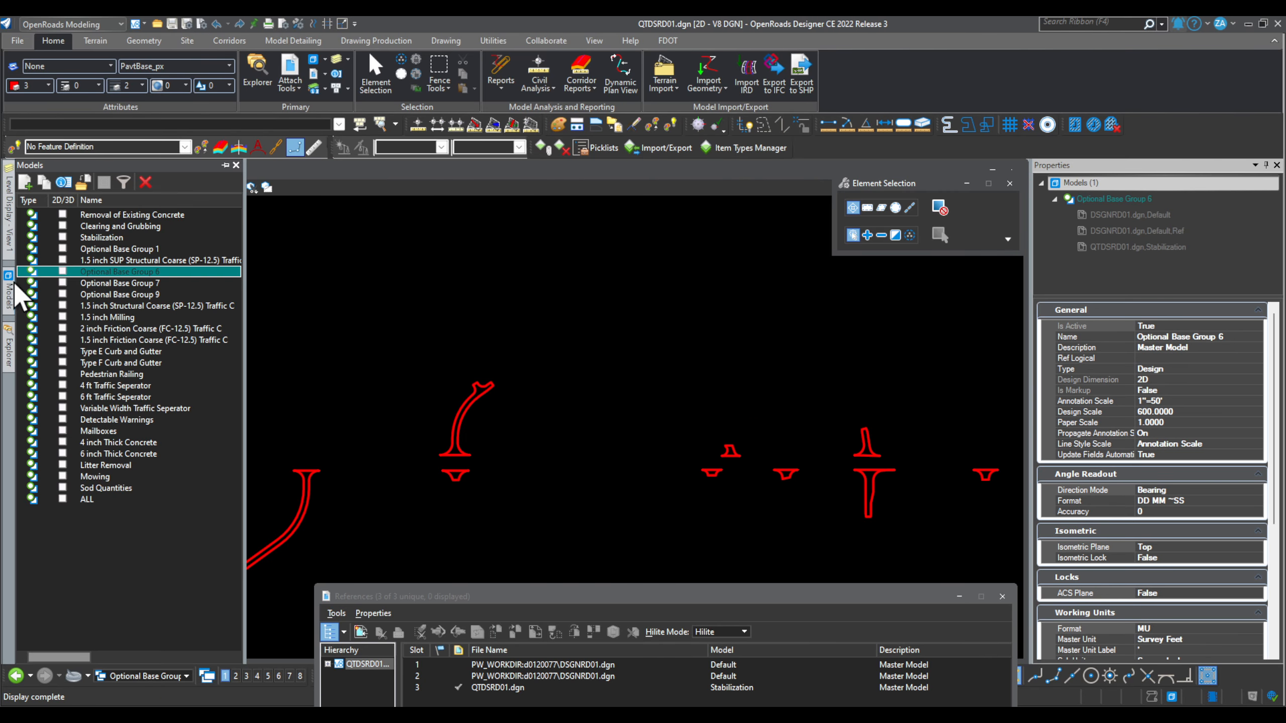
left_click(120, 294)
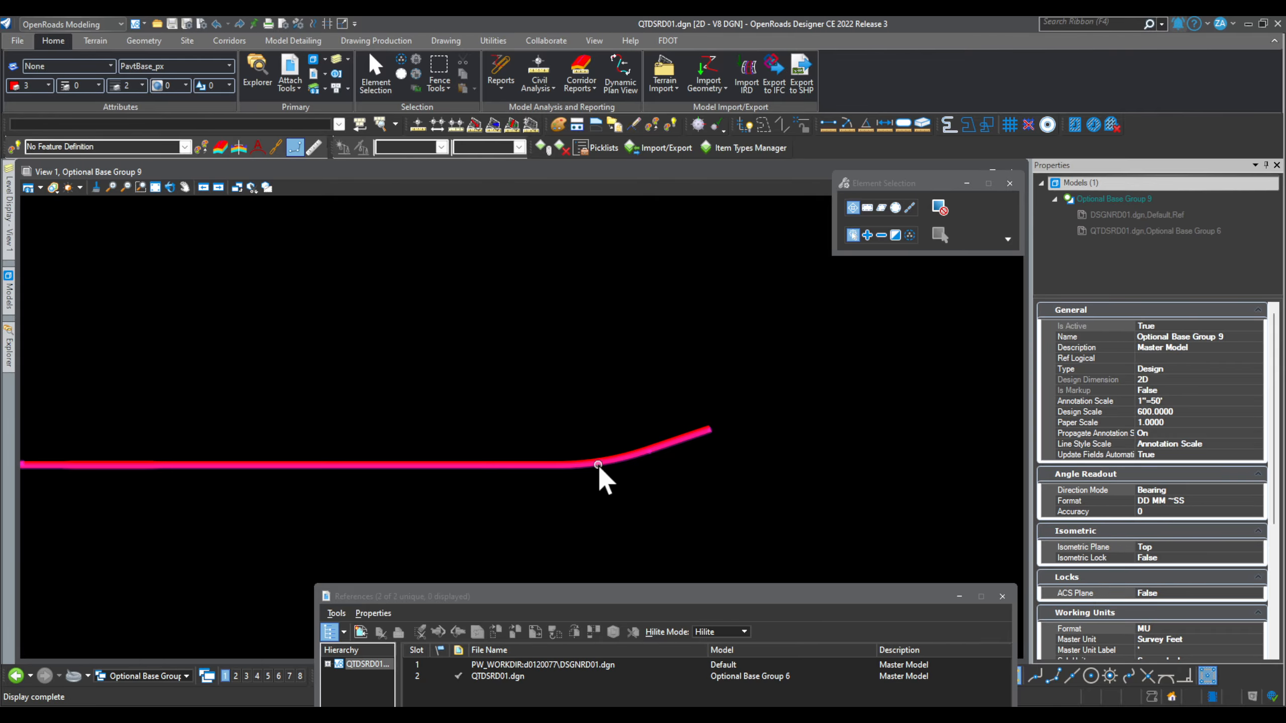
Step: Detach ACFrictionCourse from both Optional Base Group 9 shapes, keeping Alignment and FPID
scroll(494, 405, "down", 2)
left_click_drag(188, 328, 704, 479)
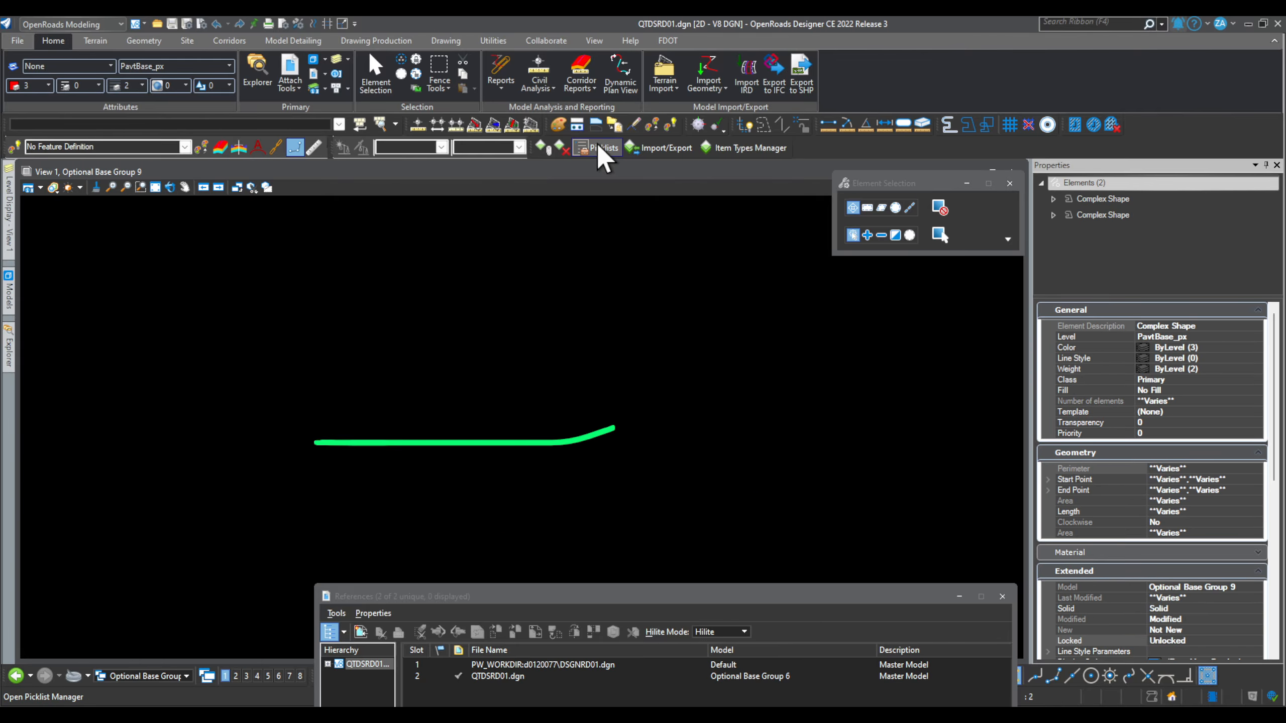
left_click(561, 147)
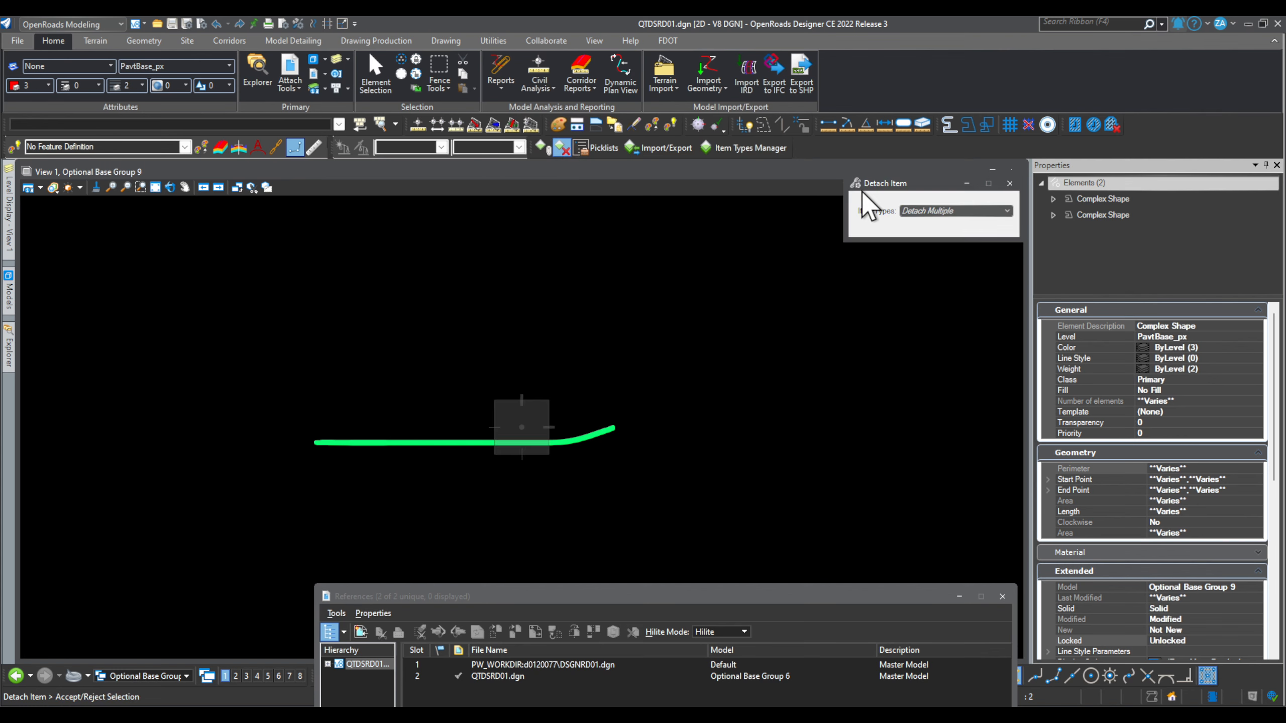
left_click(963, 213)
left_click(937, 243)
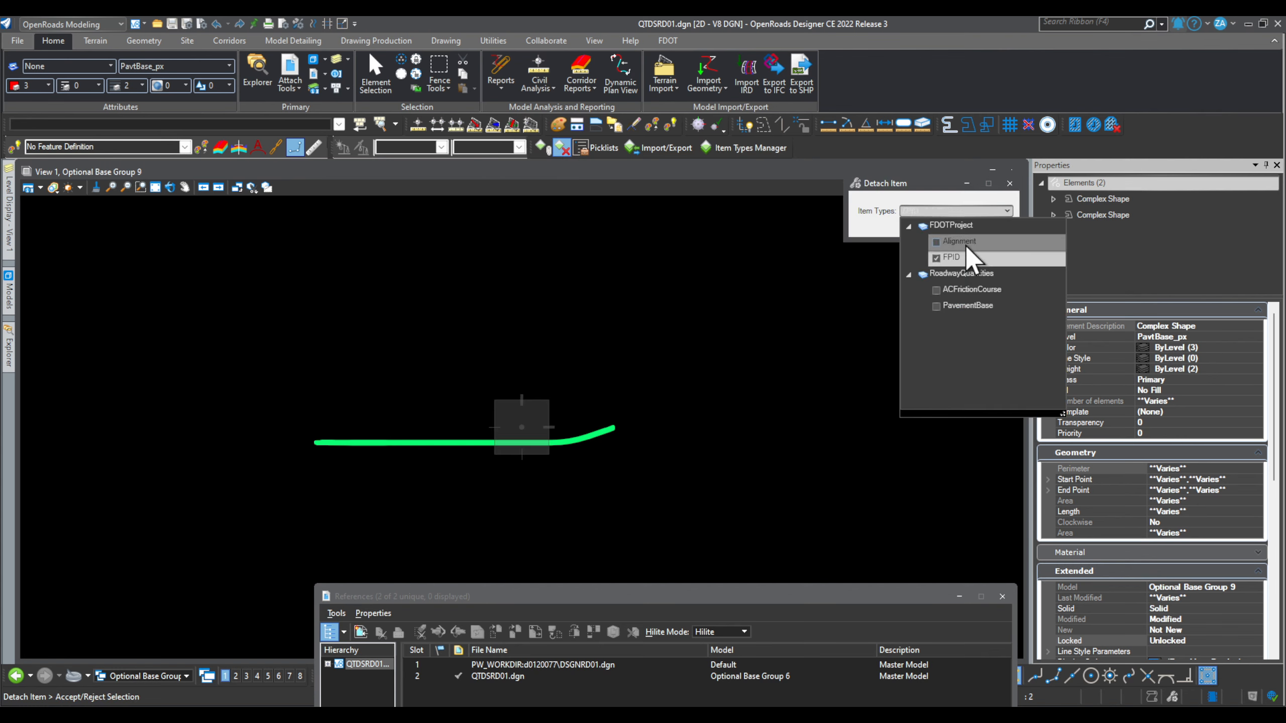
left_click(937, 257)
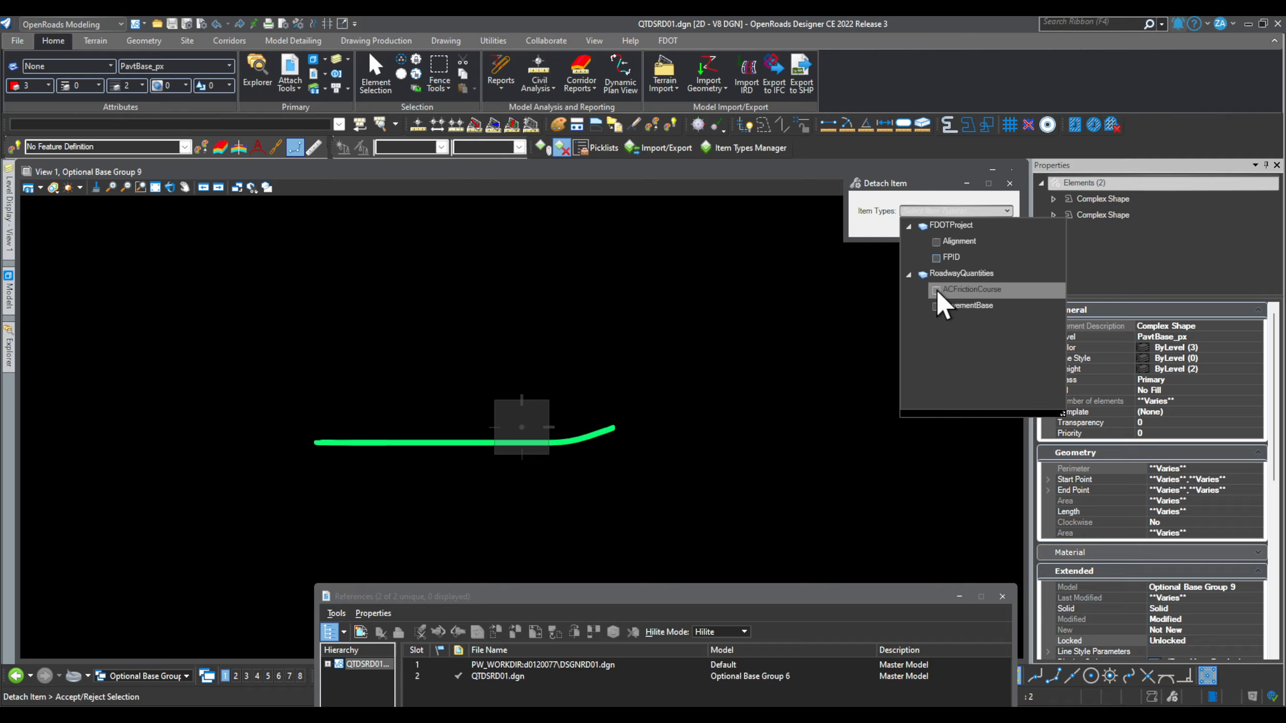
left_click(936, 290)
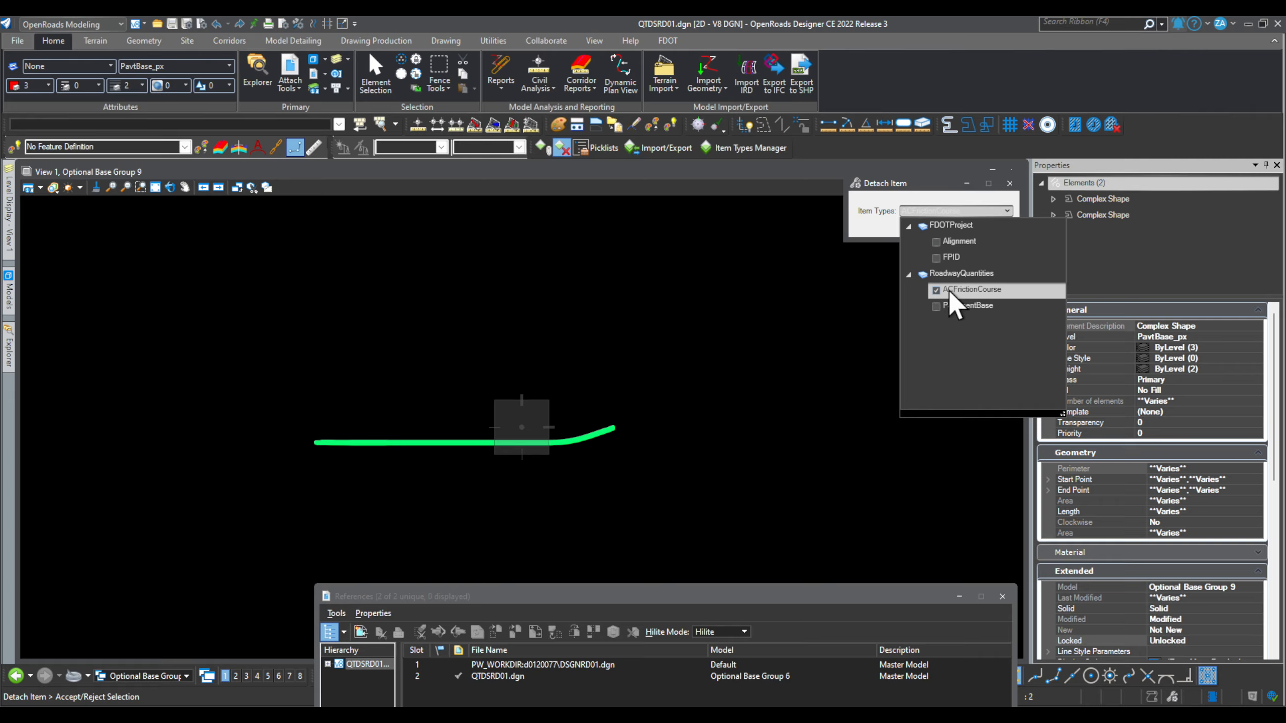
left_click(430, 469)
left_click(437, 468)
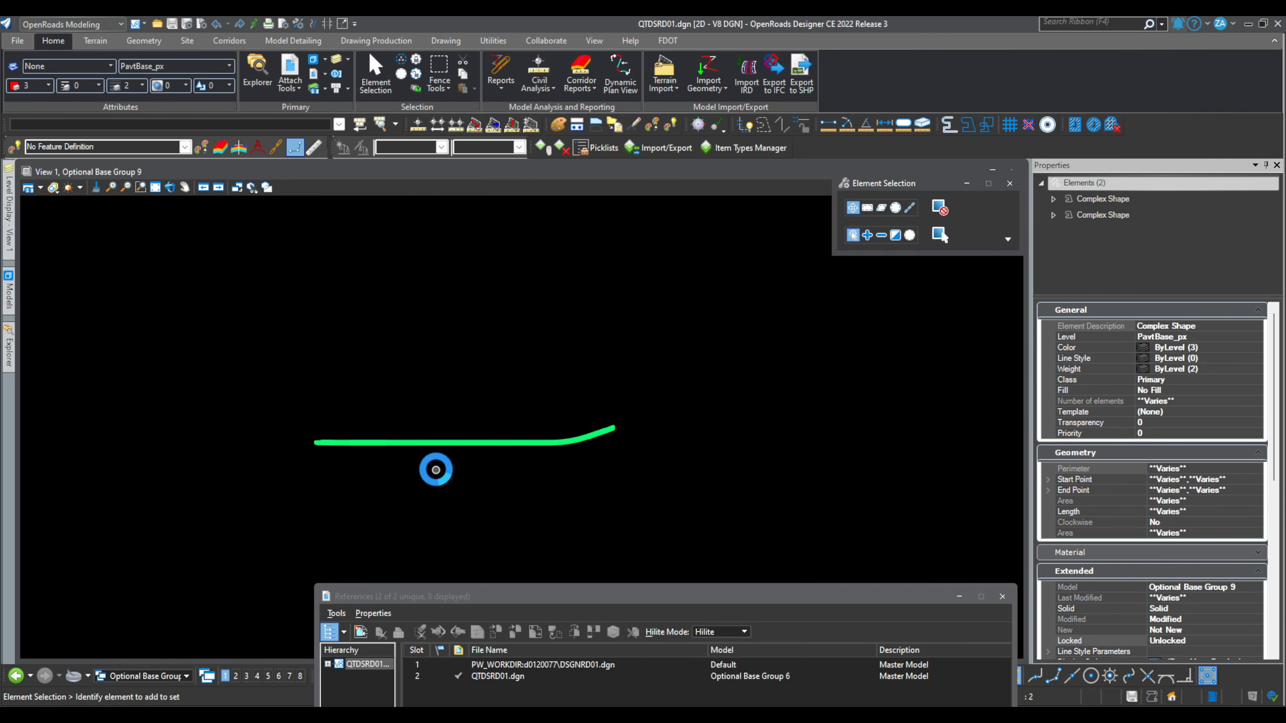
Step: Review the remaining PavementBase properties and clear the selection
scroll(1180, 568, "down", 4)
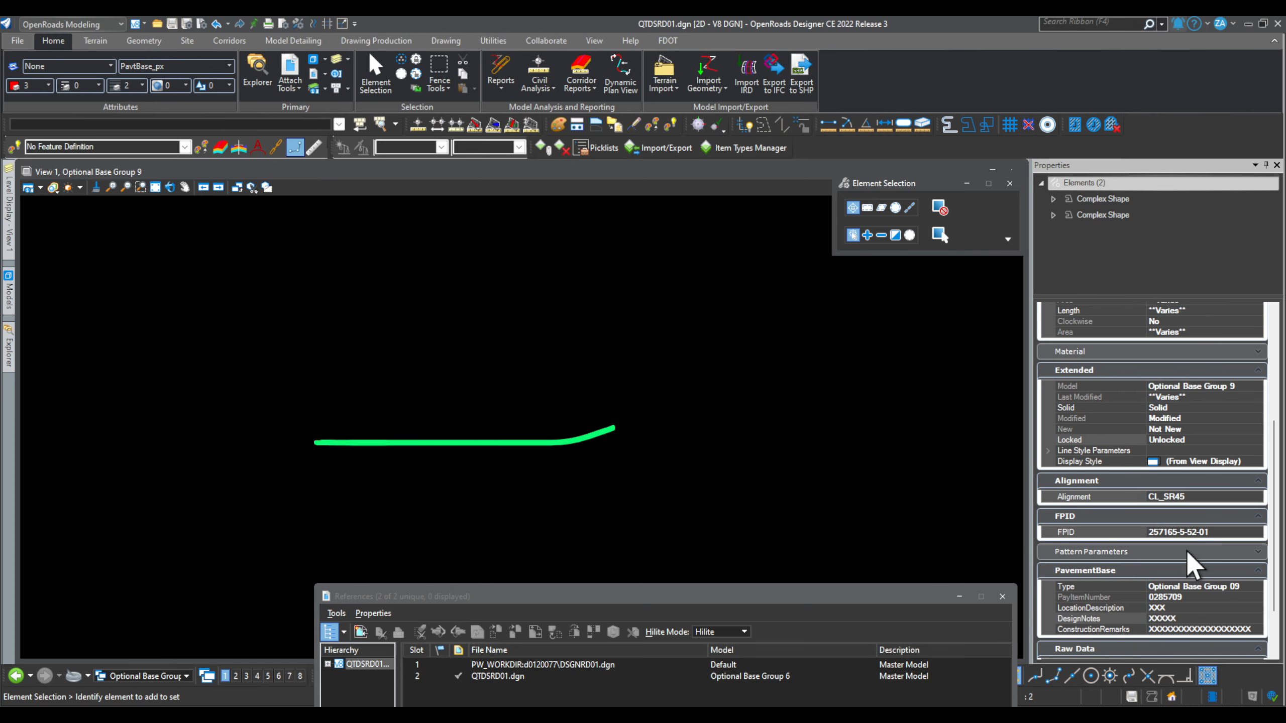
scroll(1106, 406, "down", 2)
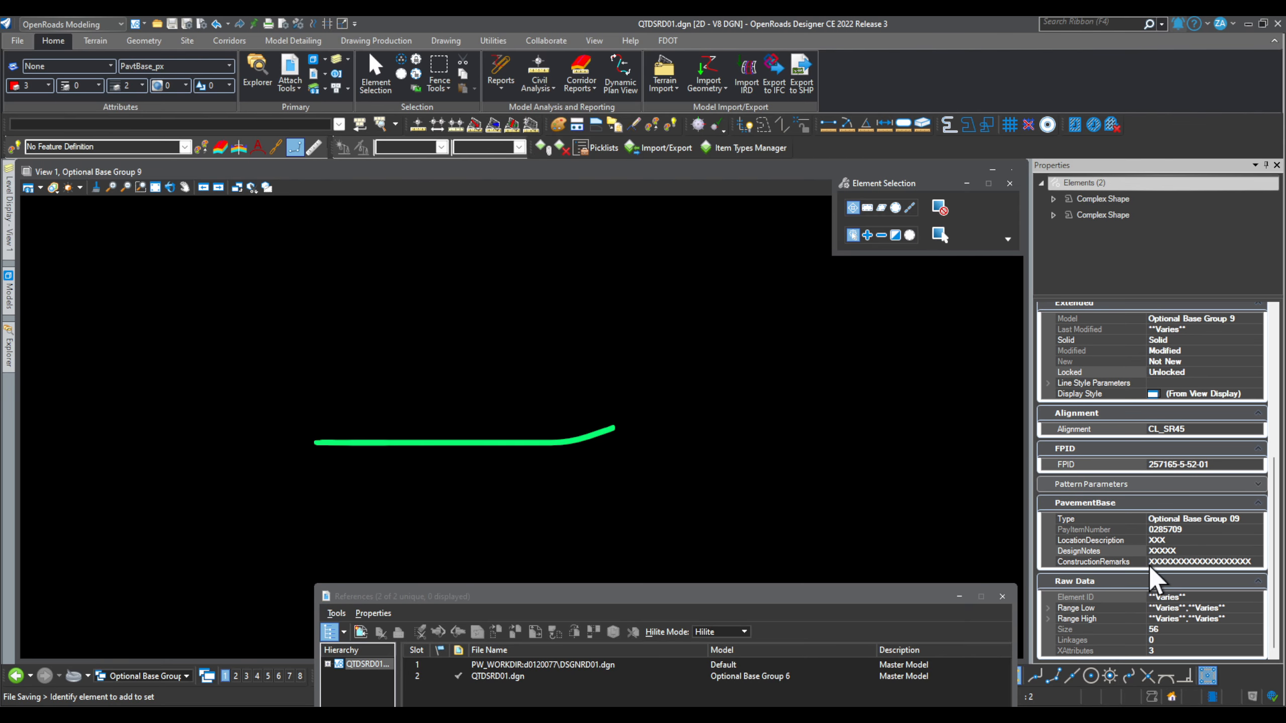
left_click(604, 506)
scroll(336, 451, "up", 2)
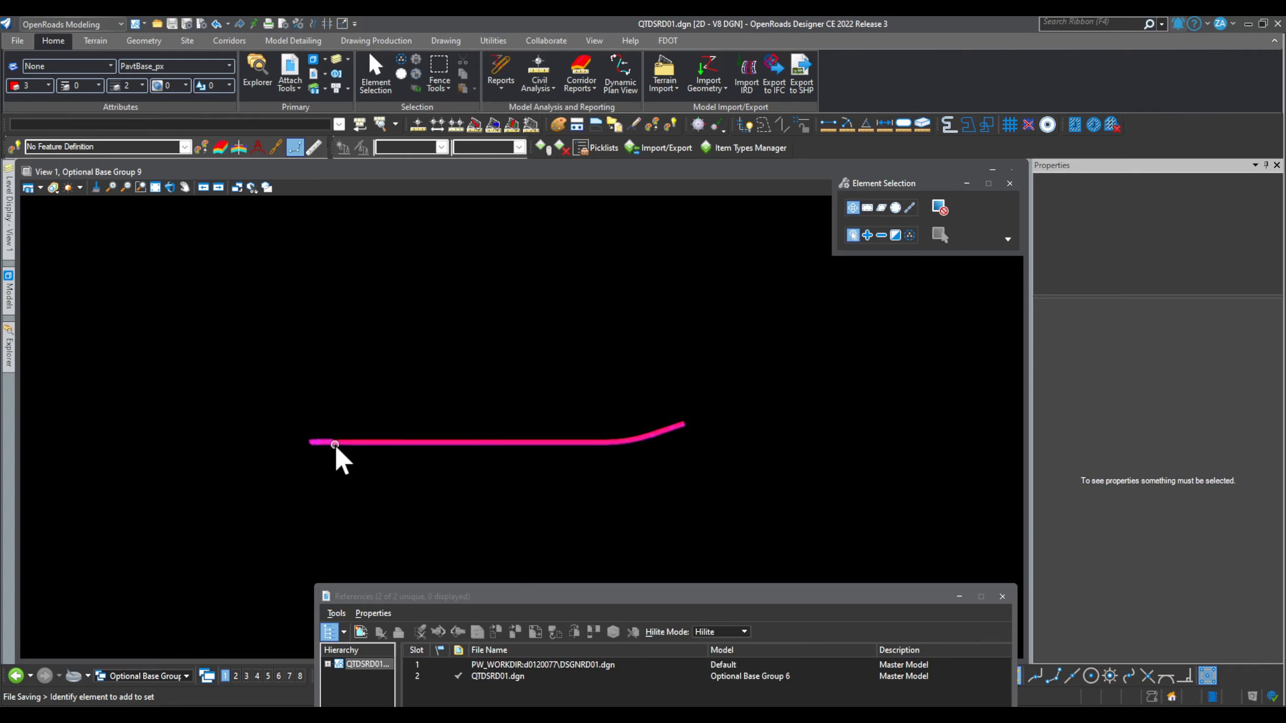
Step: Open Optional Base Group 6 and select its five pavement shapes
mouse_move(7, 289)
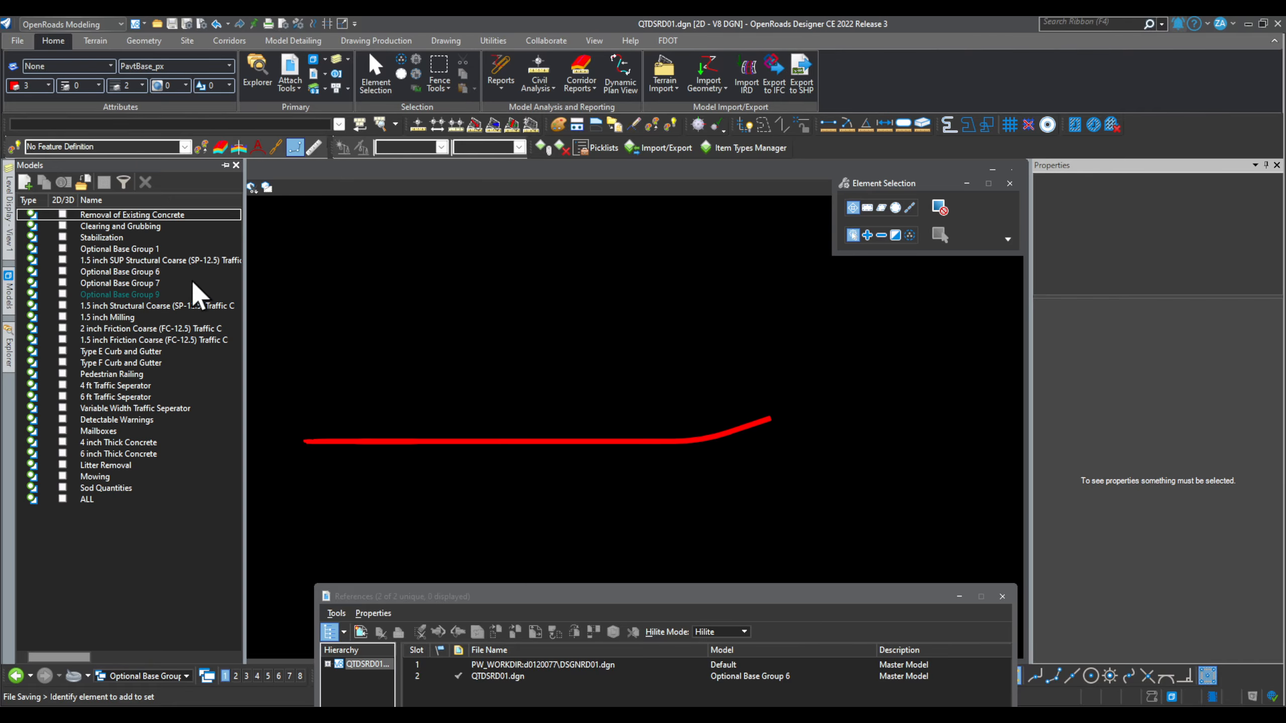
left_click(145, 272)
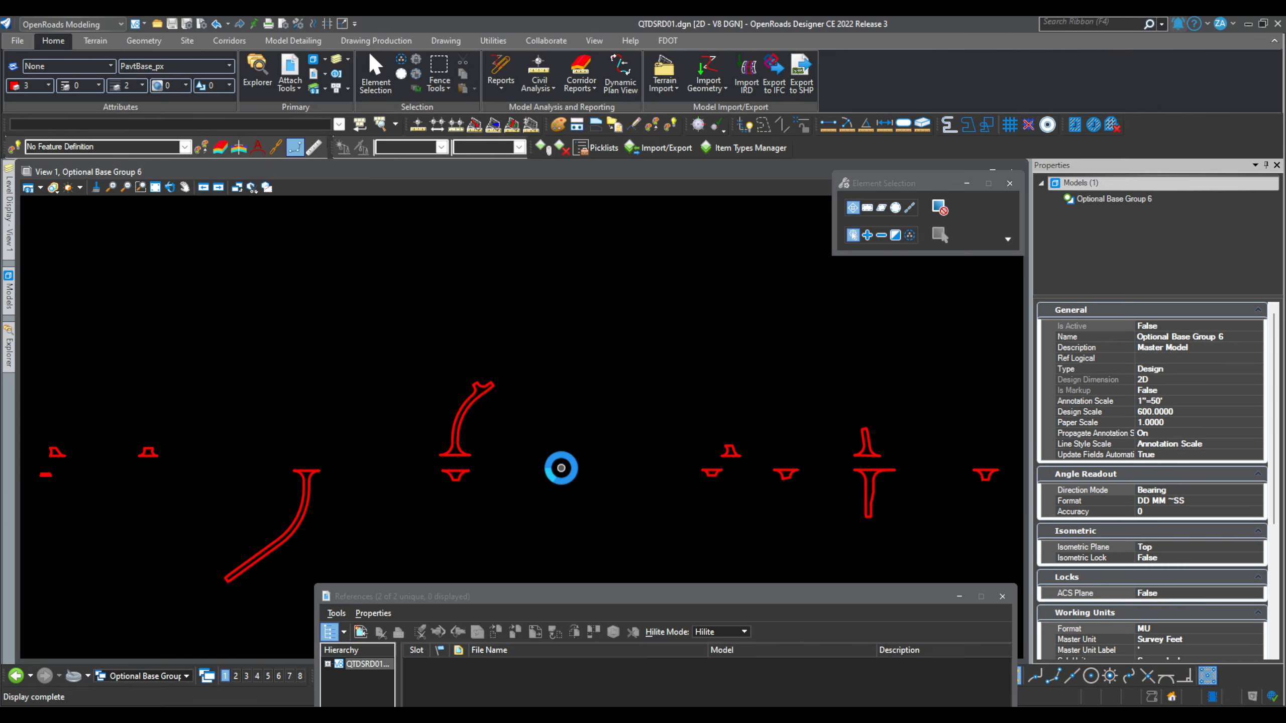
left_click(308, 496)
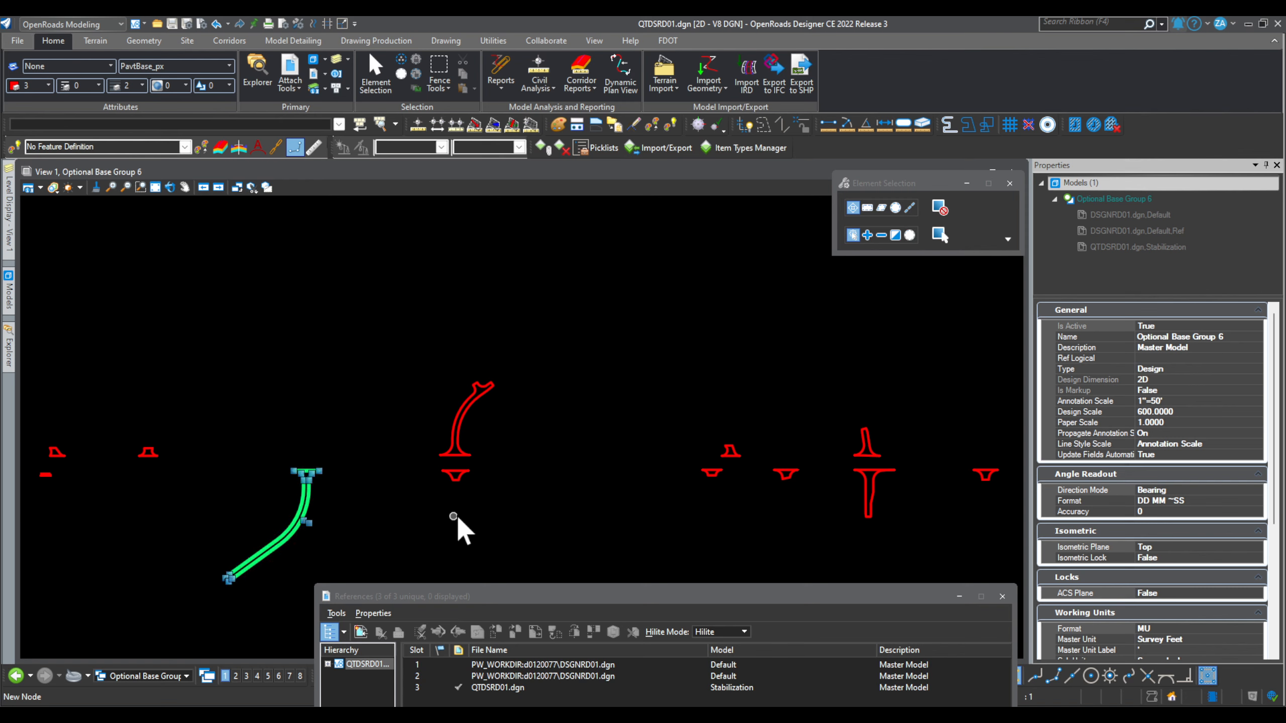
left_click(457, 475, "ctrl")
left_click(462, 446, "ctrl")
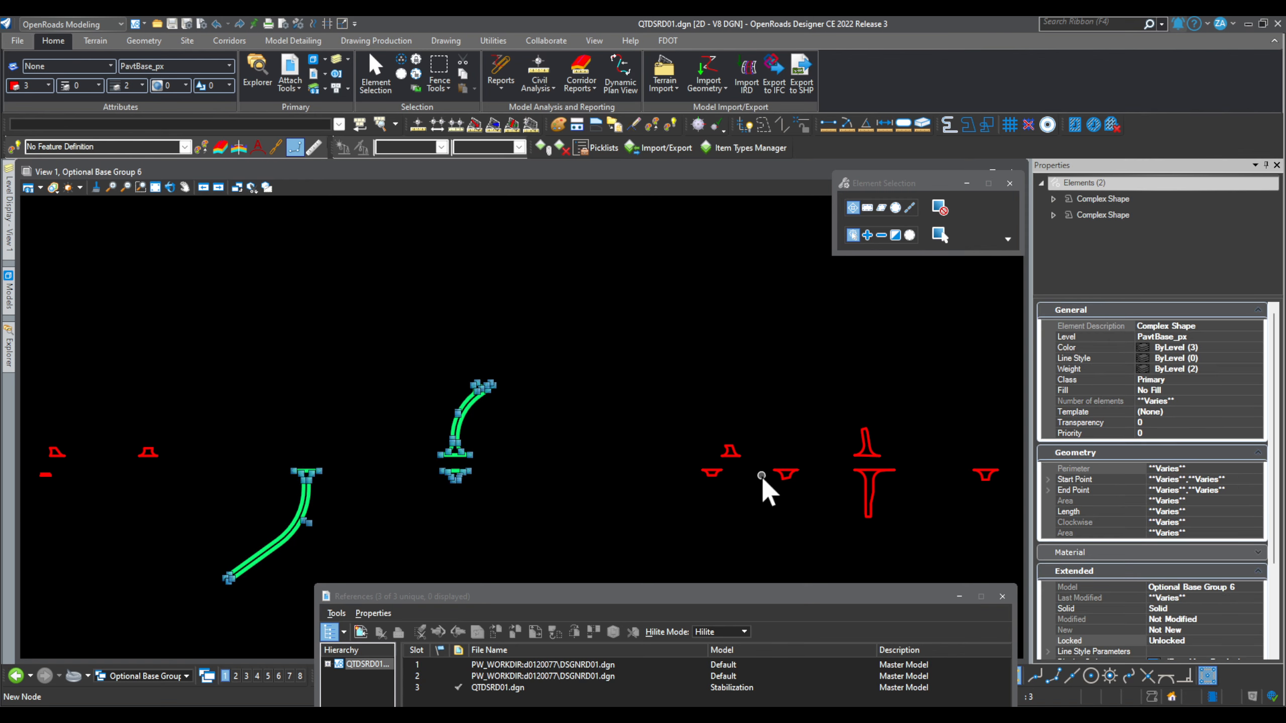
left_click(714, 475, "ctrl")
left_click(731, 450, "ctrl")
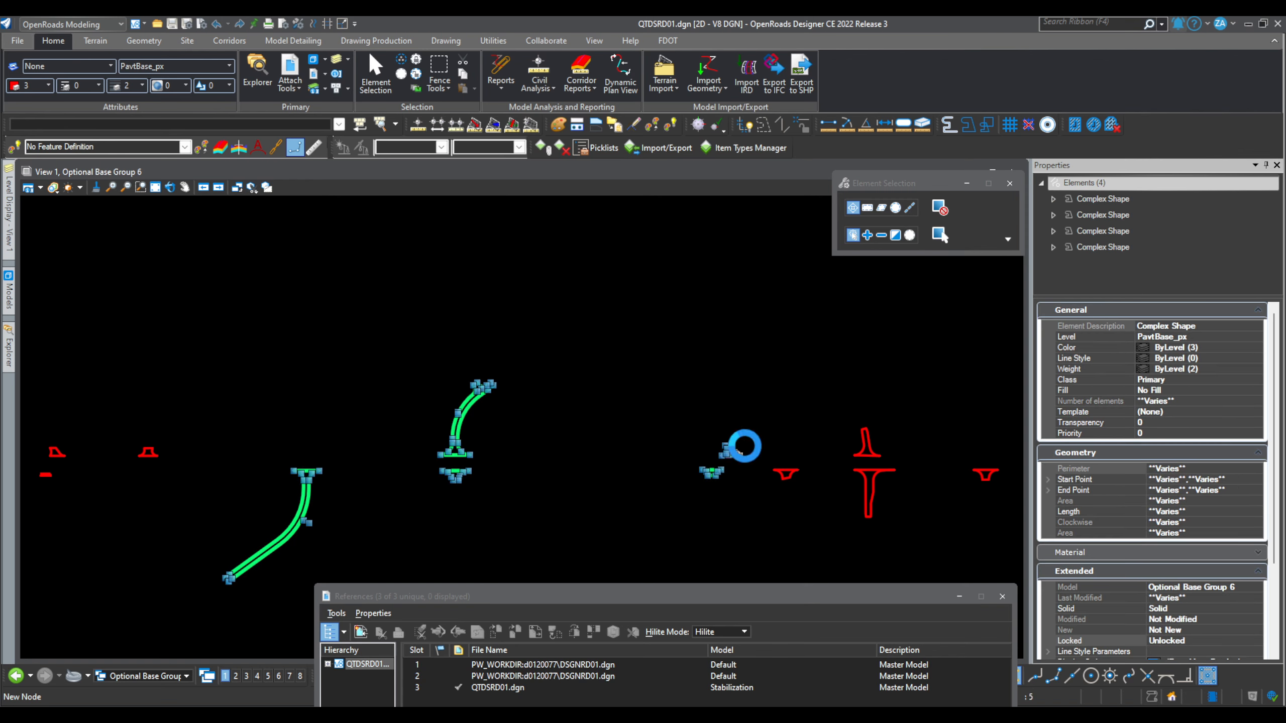
left_click(542, 147)
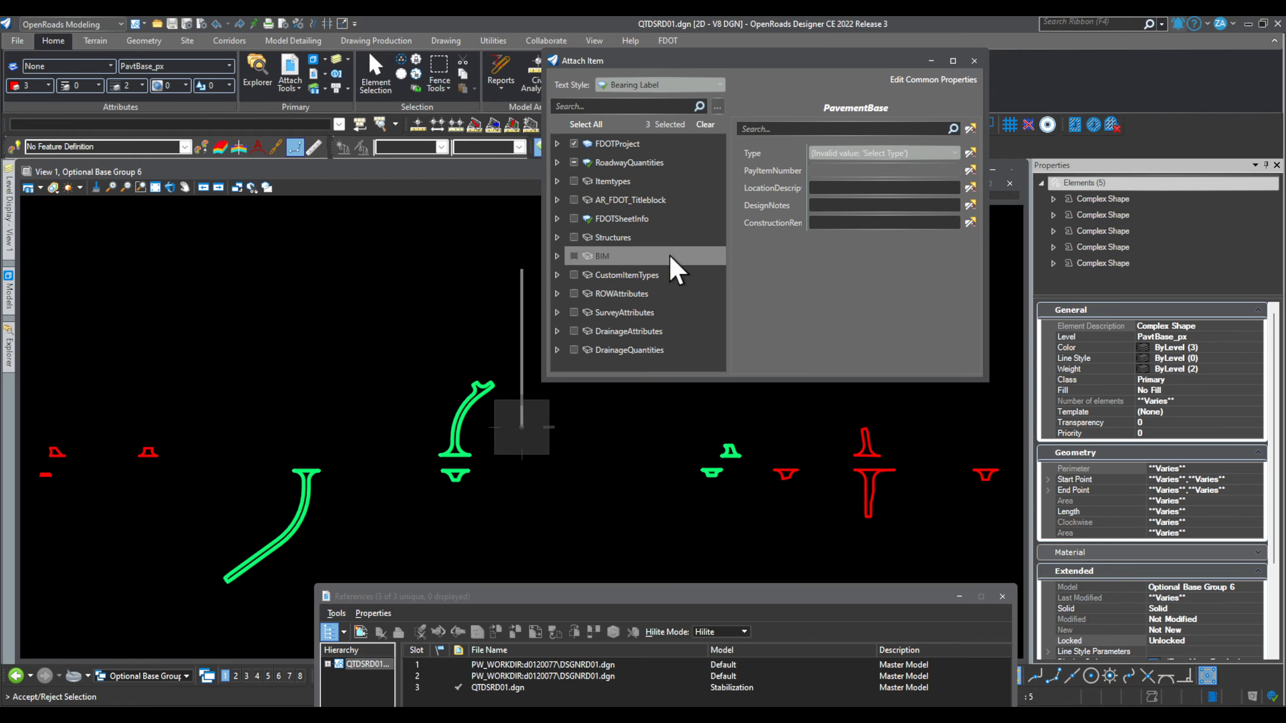
left_click(400, 330)
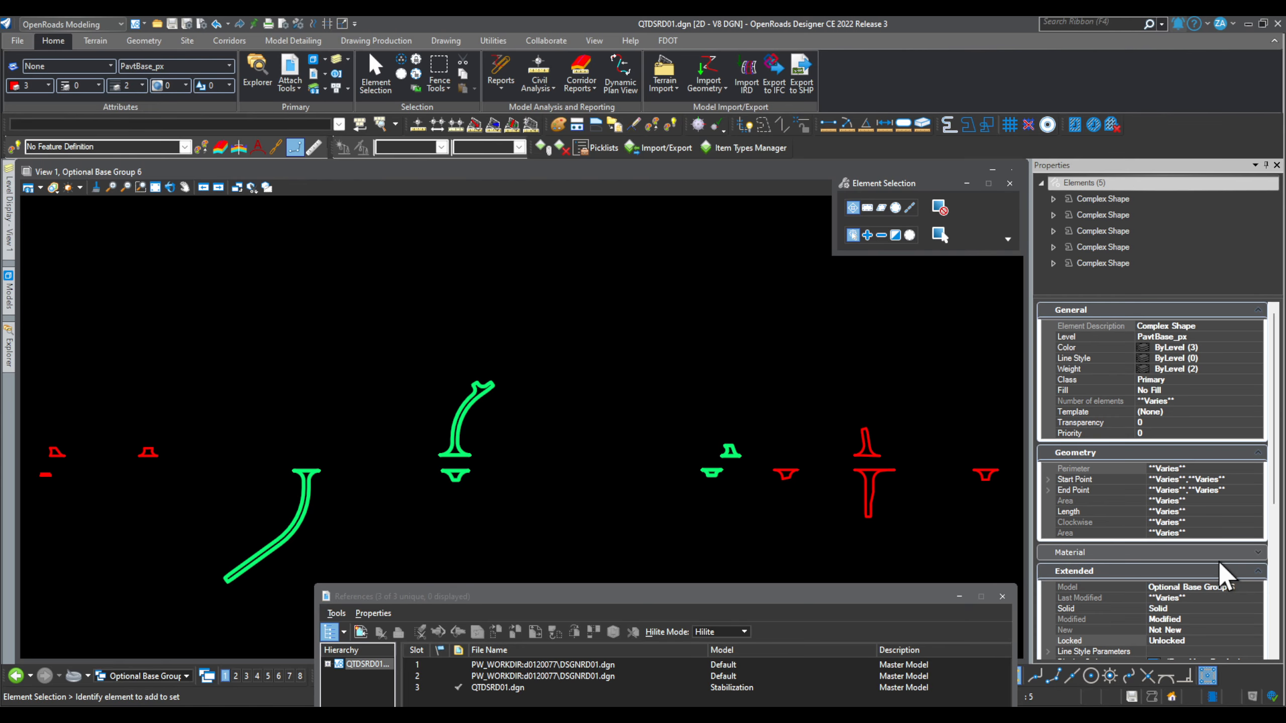
scroll(1215, 562, "down", 5)
left_click(1250, 428)
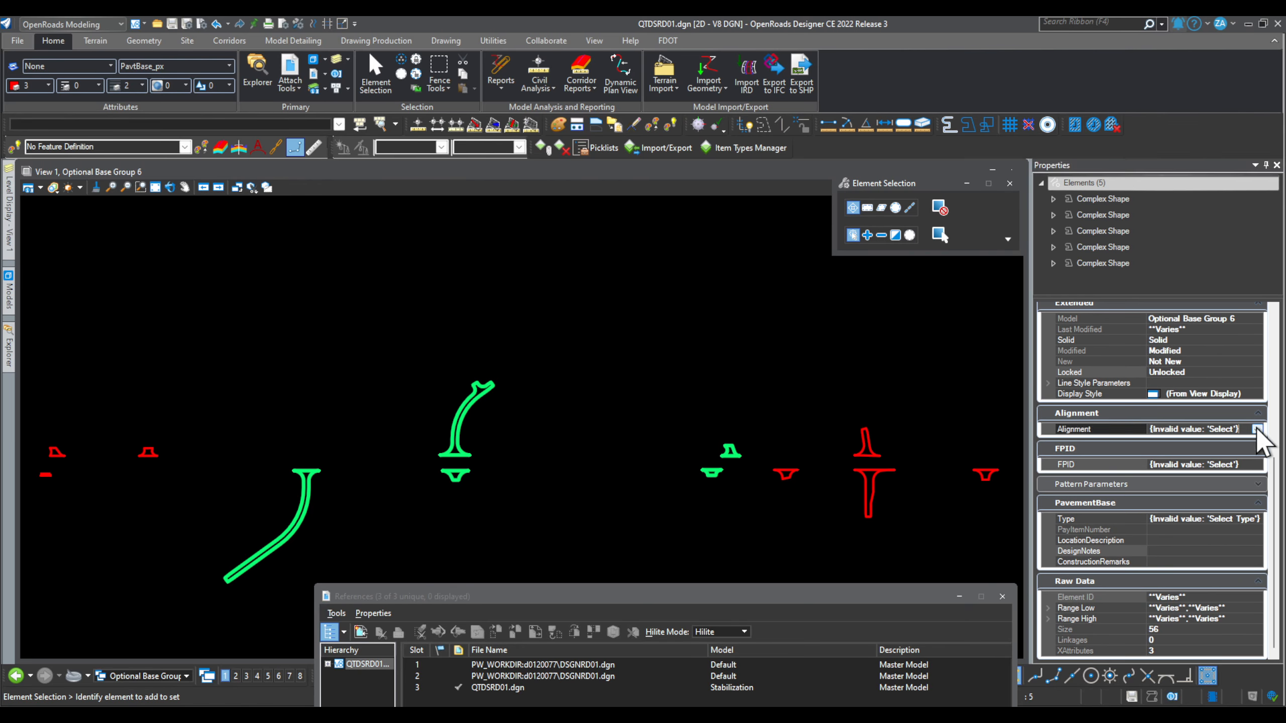
left_click(1256, 428)
left_click(1235, 481)
left_click(1250, 465)
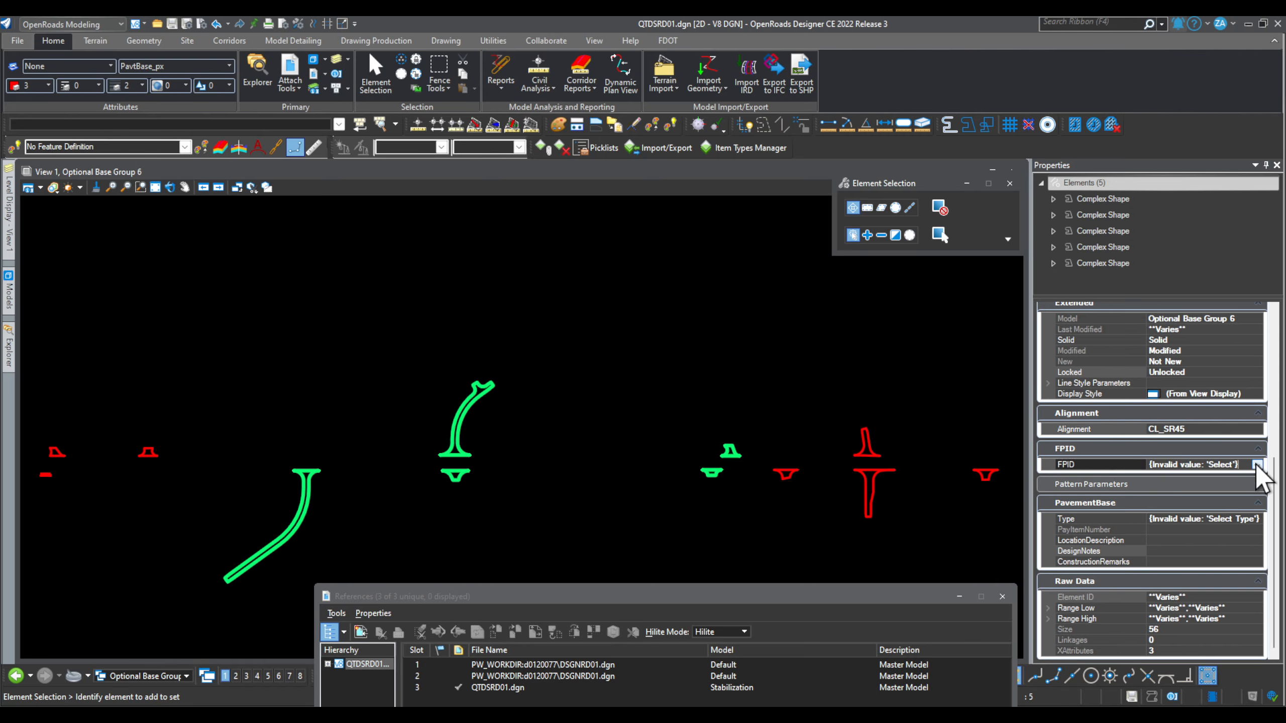
left_click(1257, 464)
left_click(1239, 520)
Step: Set Type to Optional Base Group 06 with design notes 6666, then deselect
left_click(1252, 521)
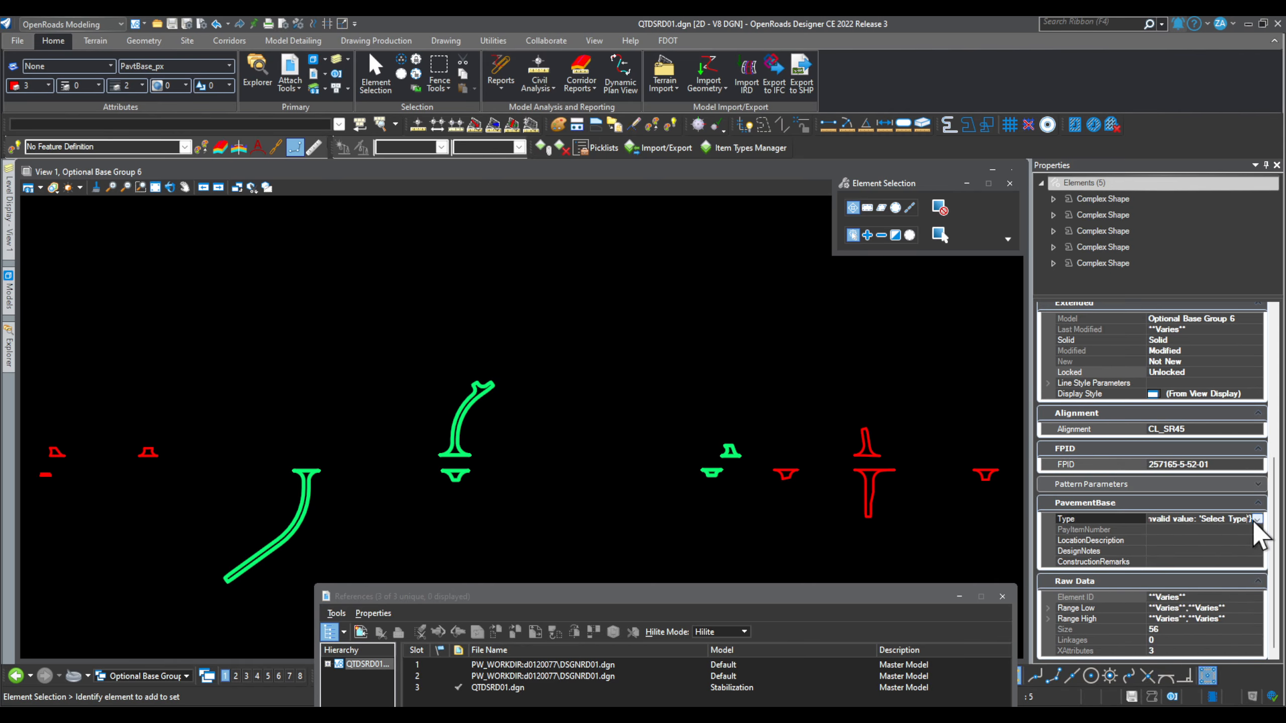
left_click(1257, 519)
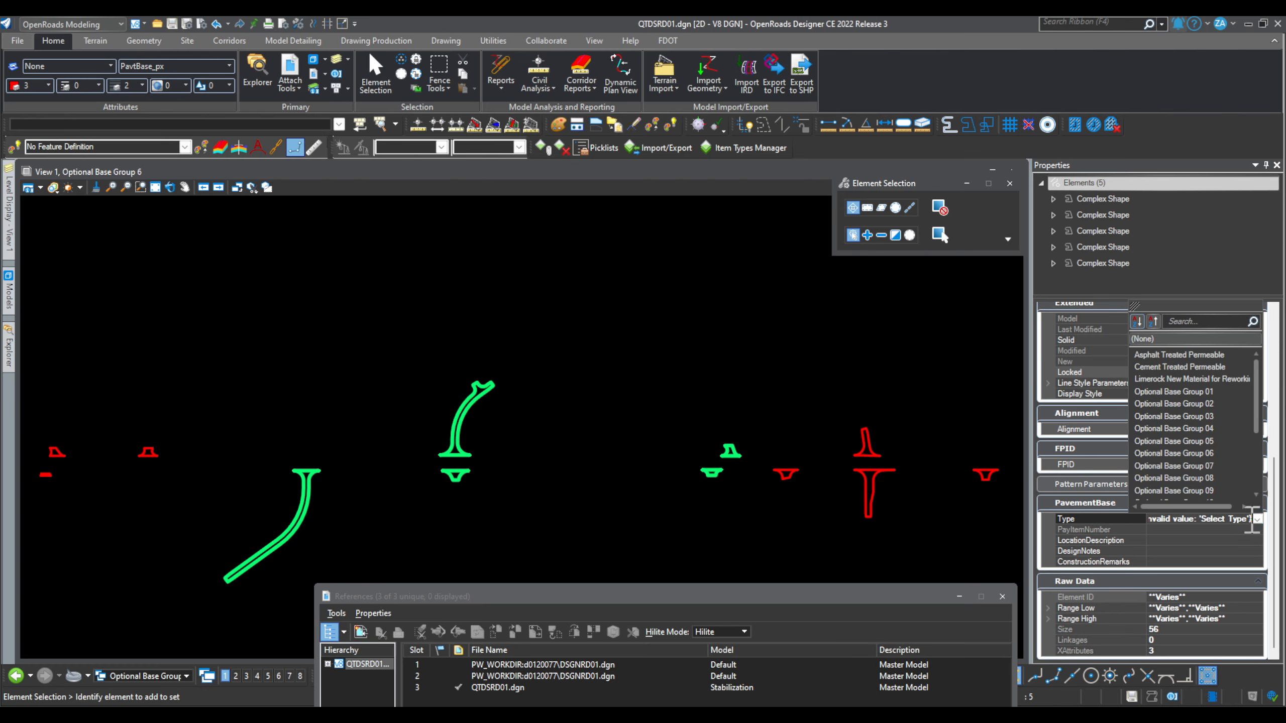
left_click(1215, 453)
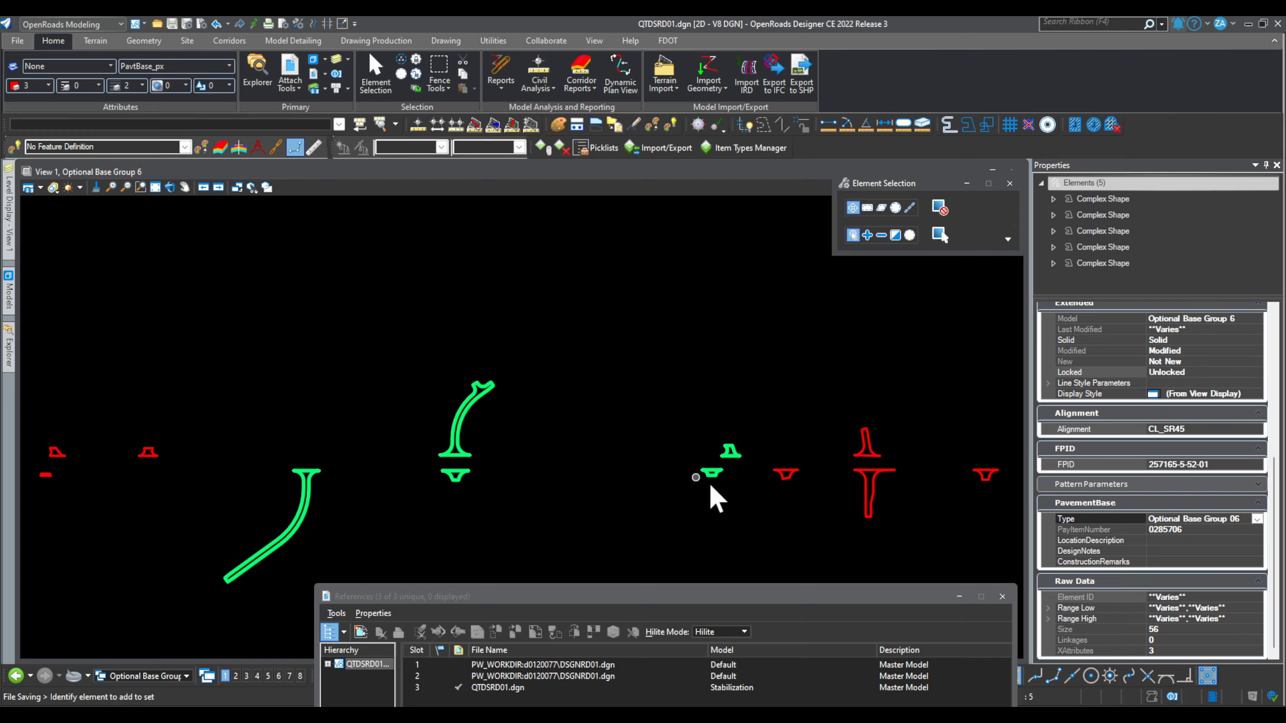
left_click(1162, 551)
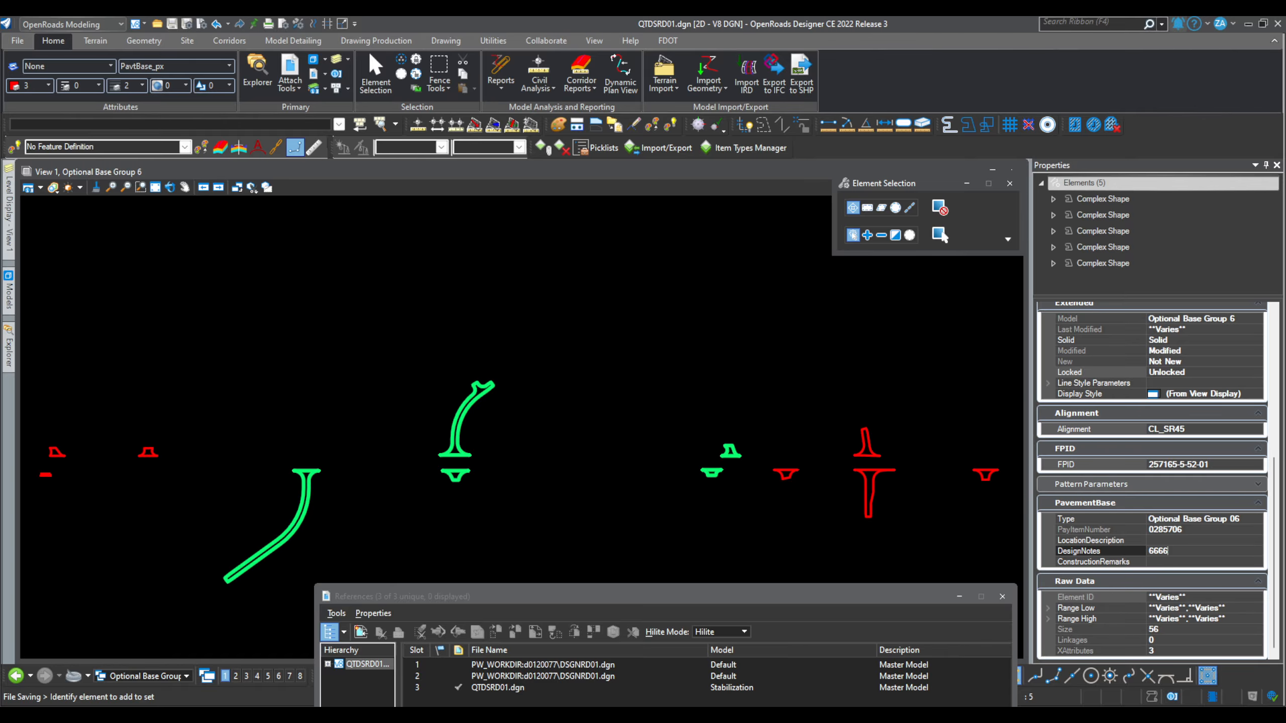
left_click(605, 400)
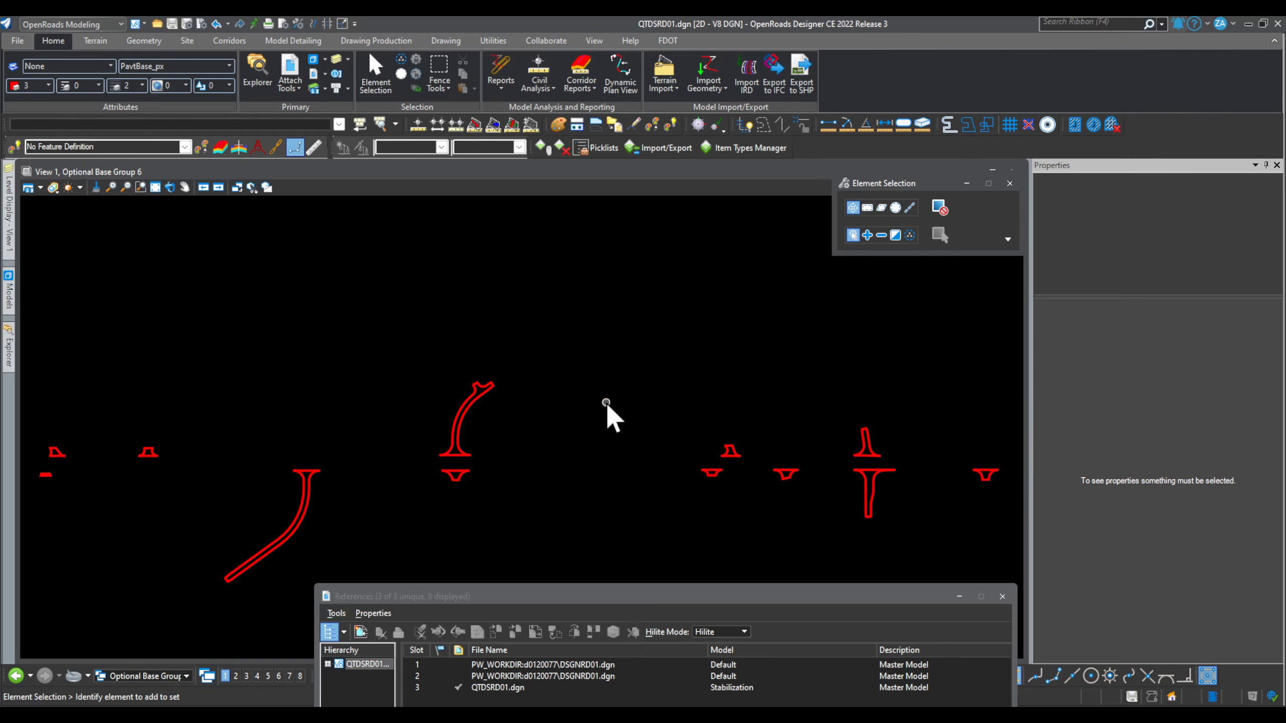
Step: Make the ALL model active and turn all levels on in Level Display
scroll(604, 400, "down", 3)
mouse_move(9, 283)
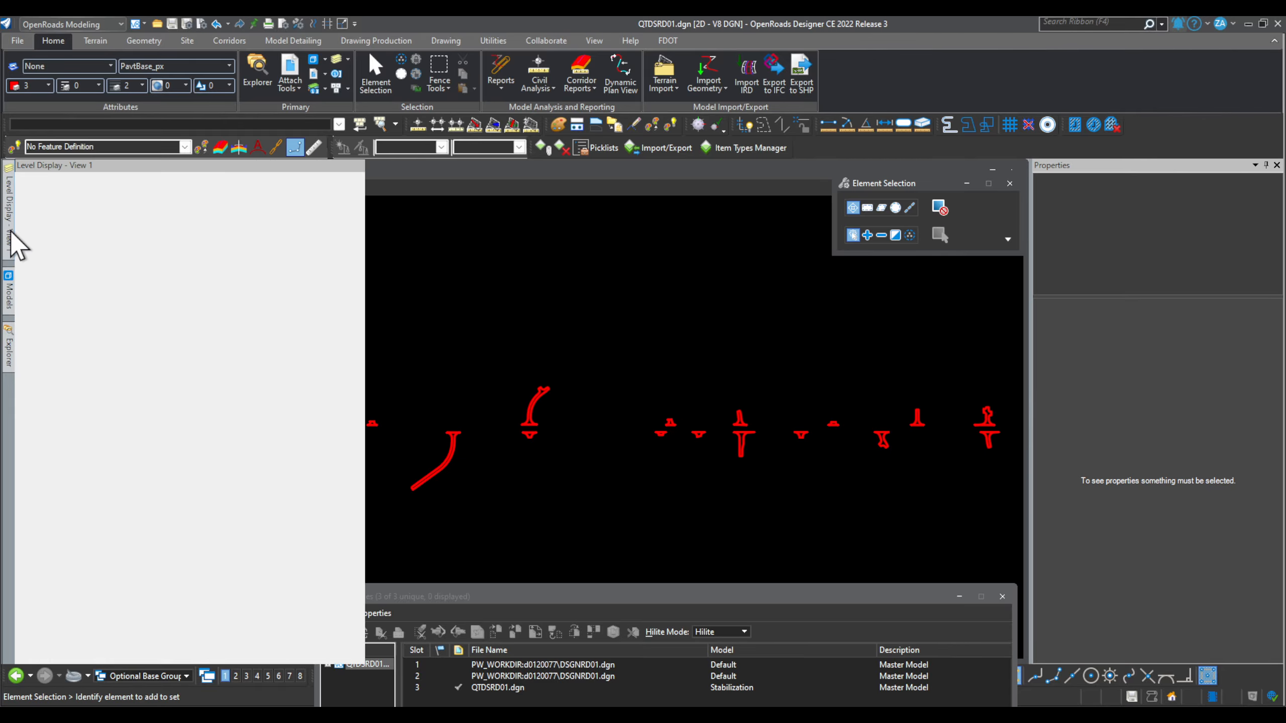
left_click(119, 500)
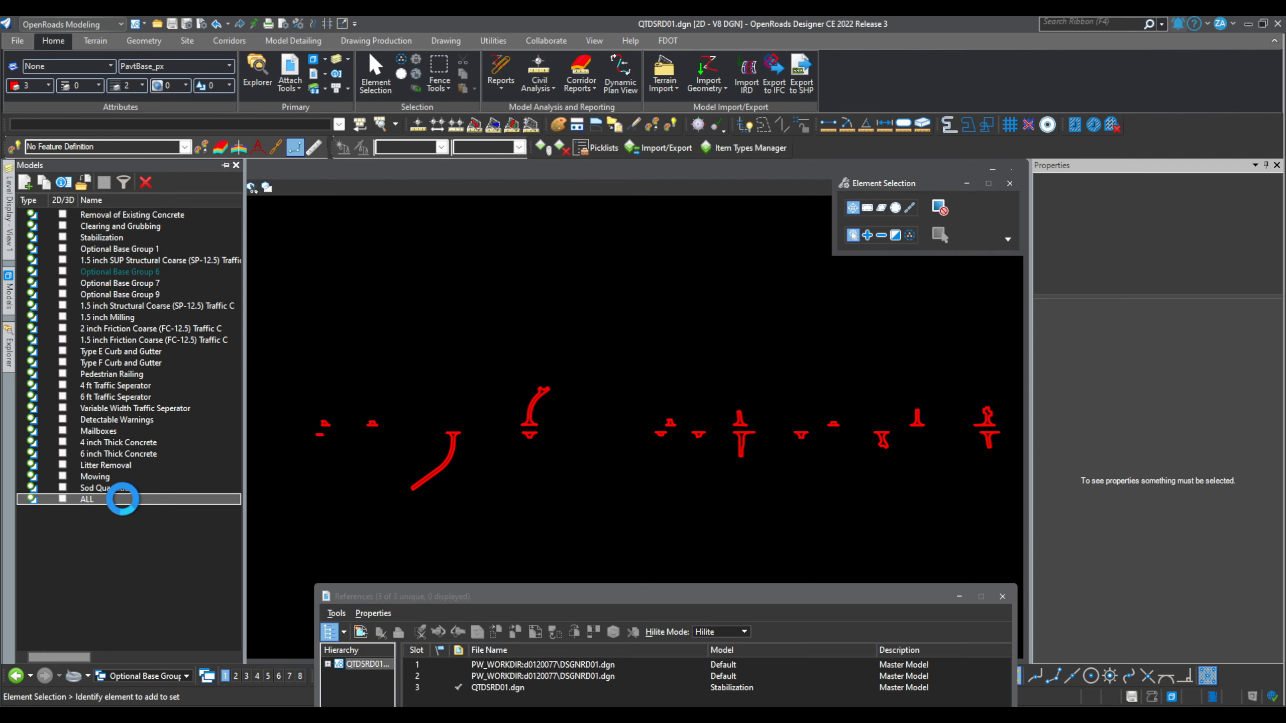
double_click(128, 499)
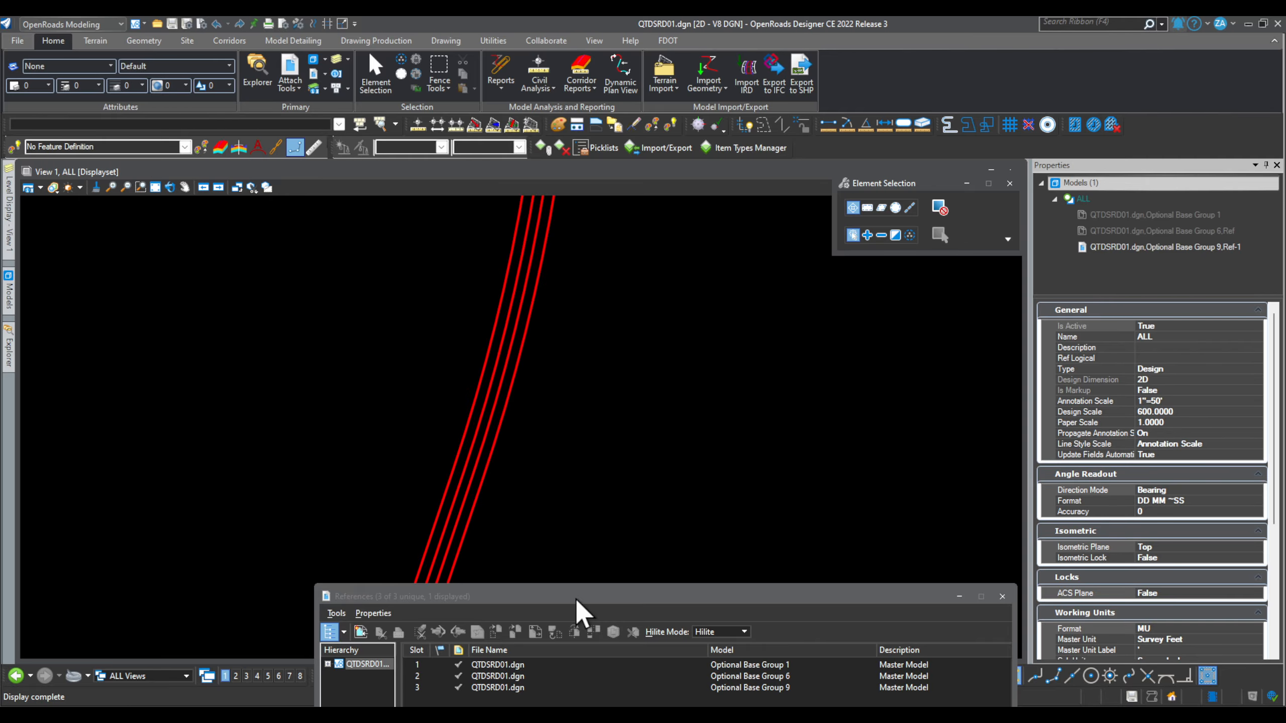
left_click_drag(575, 596, 511, 289)
left_click(453, 372)
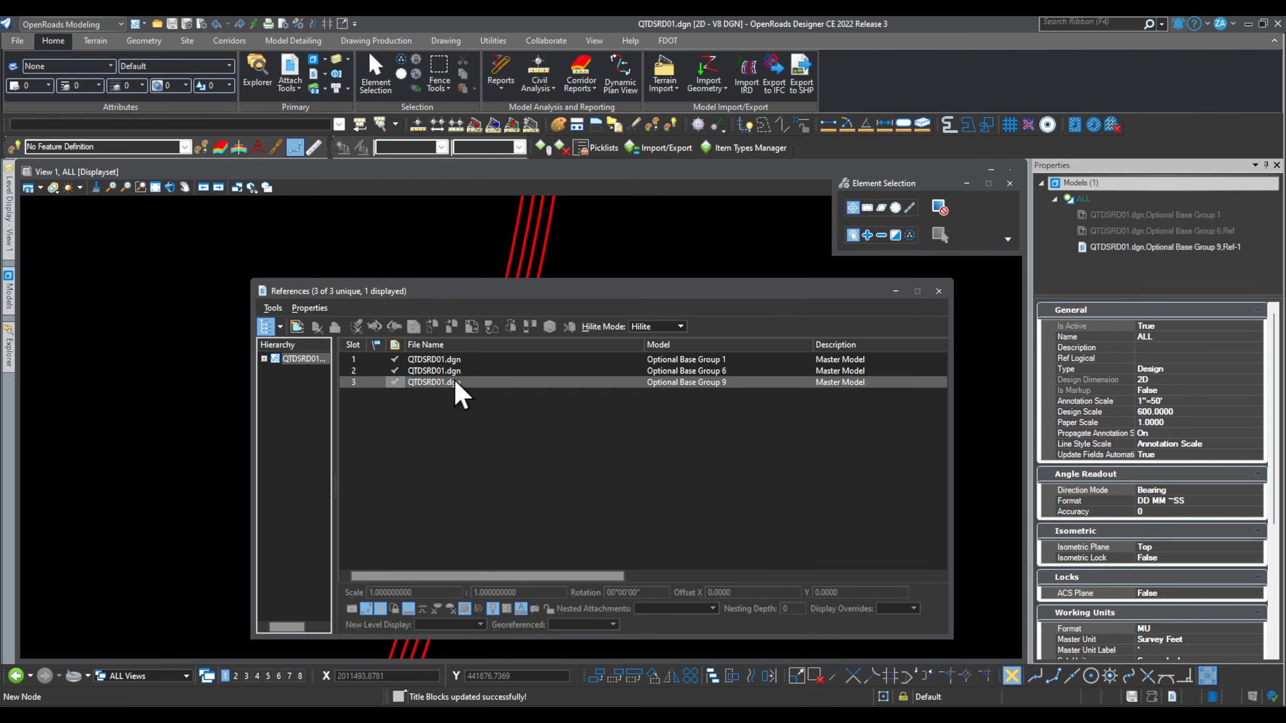
left_click(461, 359)
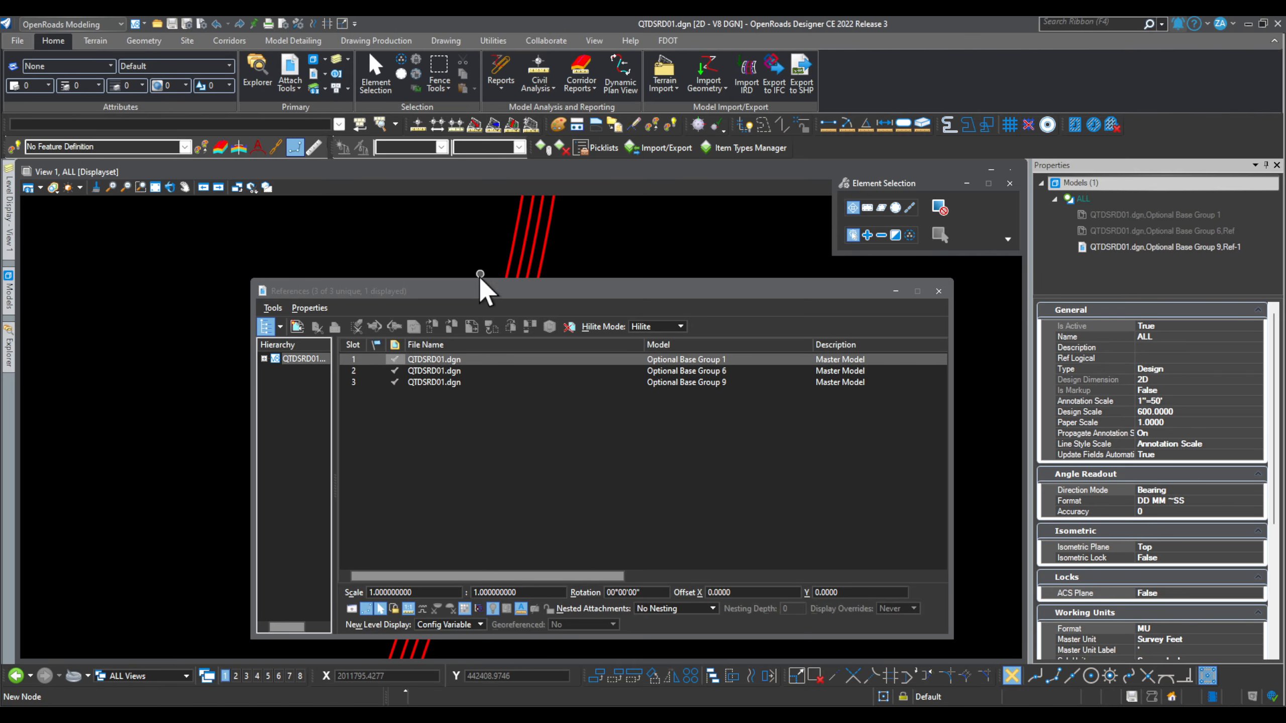
left_click_drag(478, 283, 841, 446)
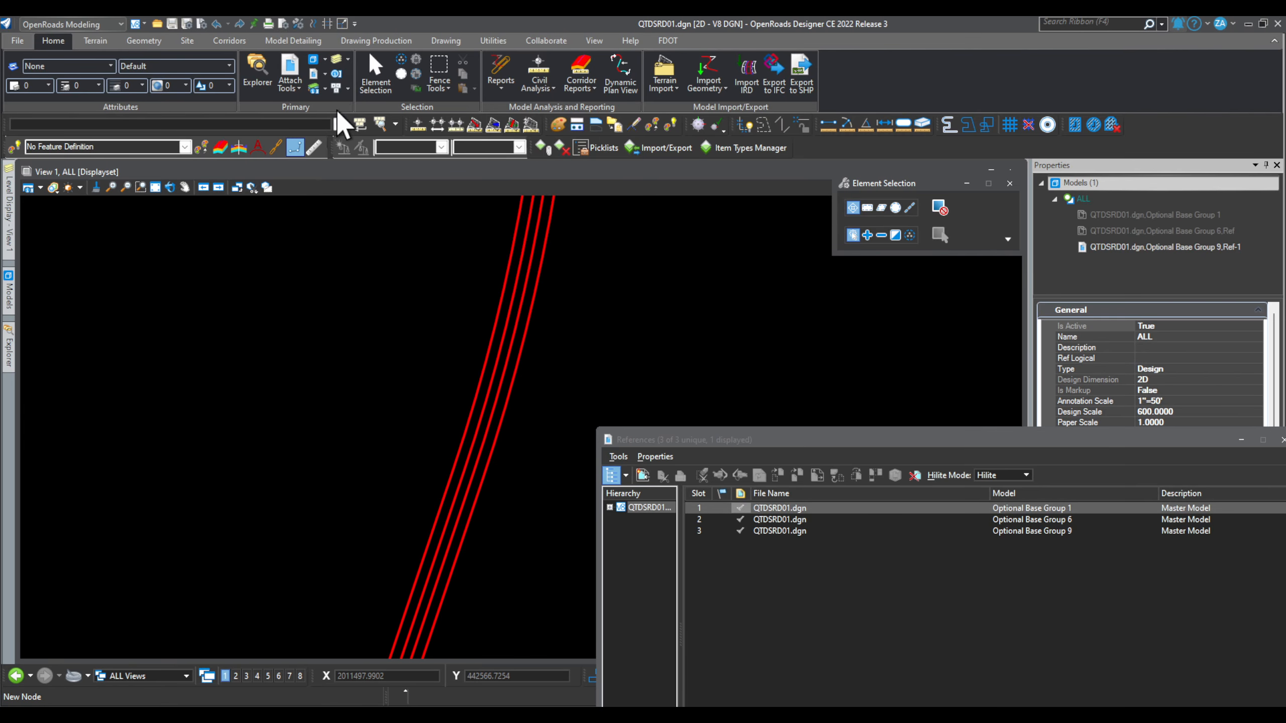
left_click(337, 59)
right_click(188, 551)
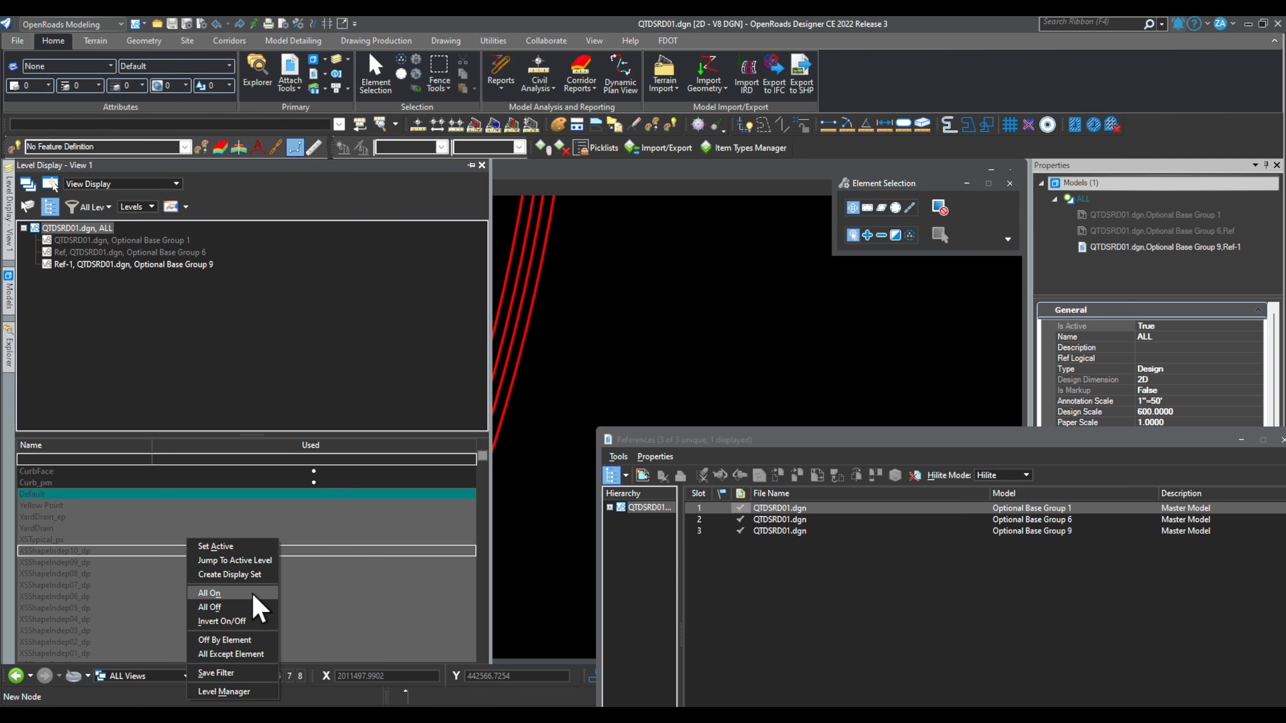
left_click(247, 591)
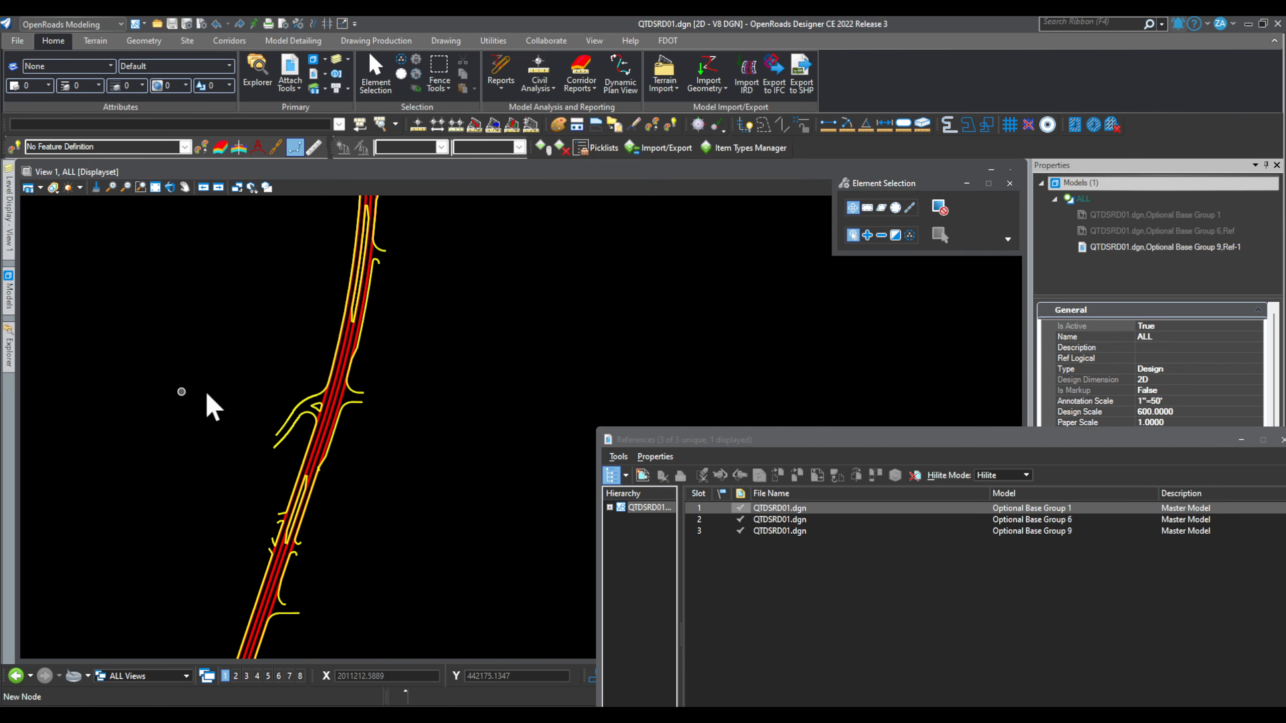
Step: Close the References list and open FDOT's Quantity Takeoff Manager
left_click(375, 41)
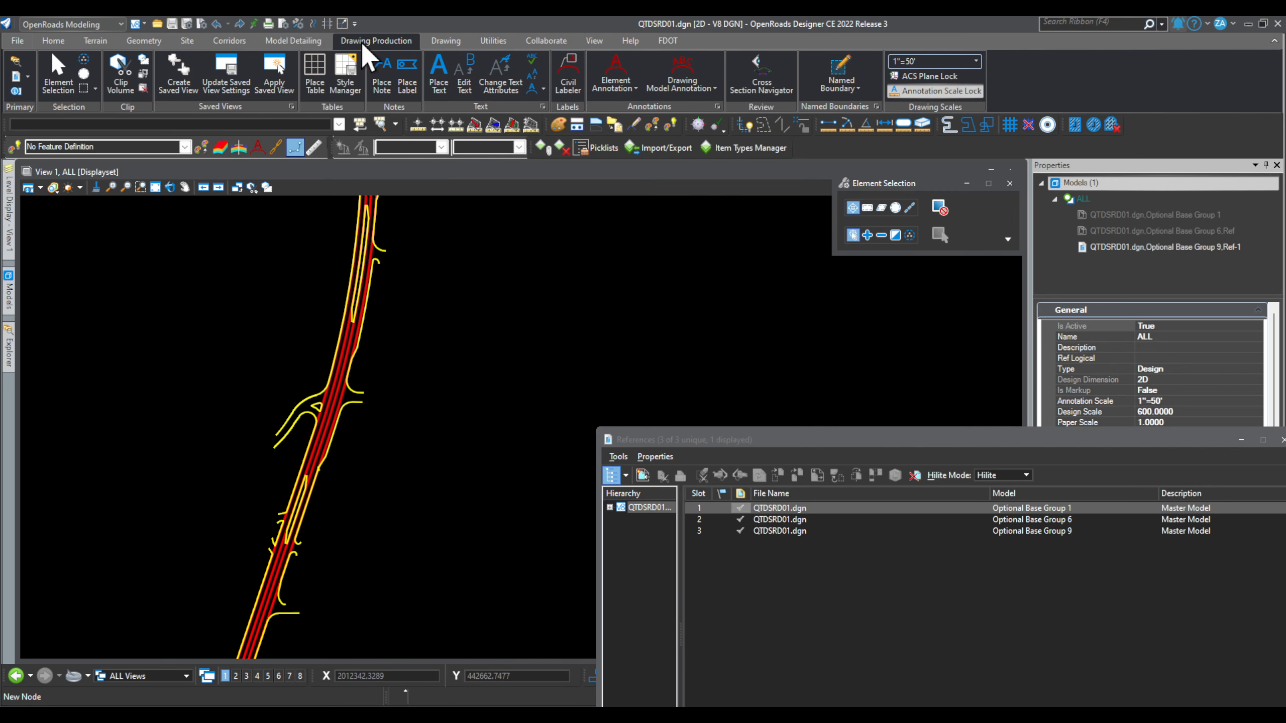
left_click(667, 41)
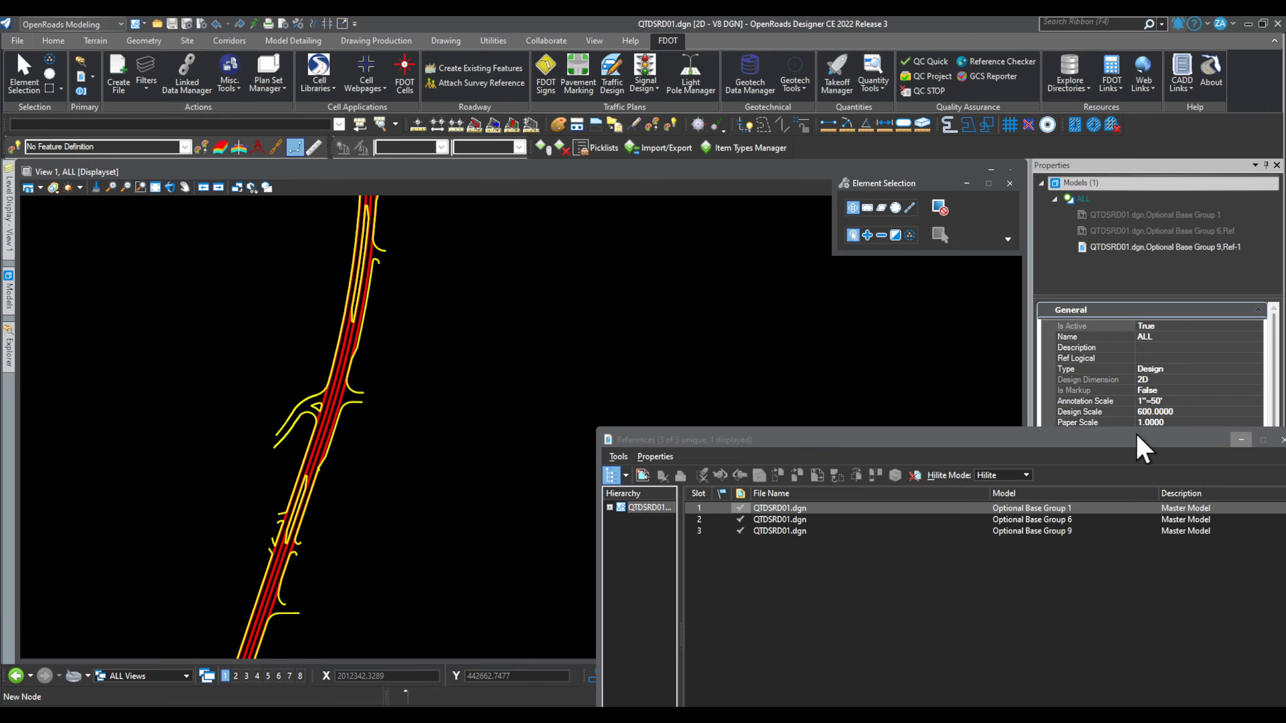
left_click_drag(1138, 437, 856, 407)
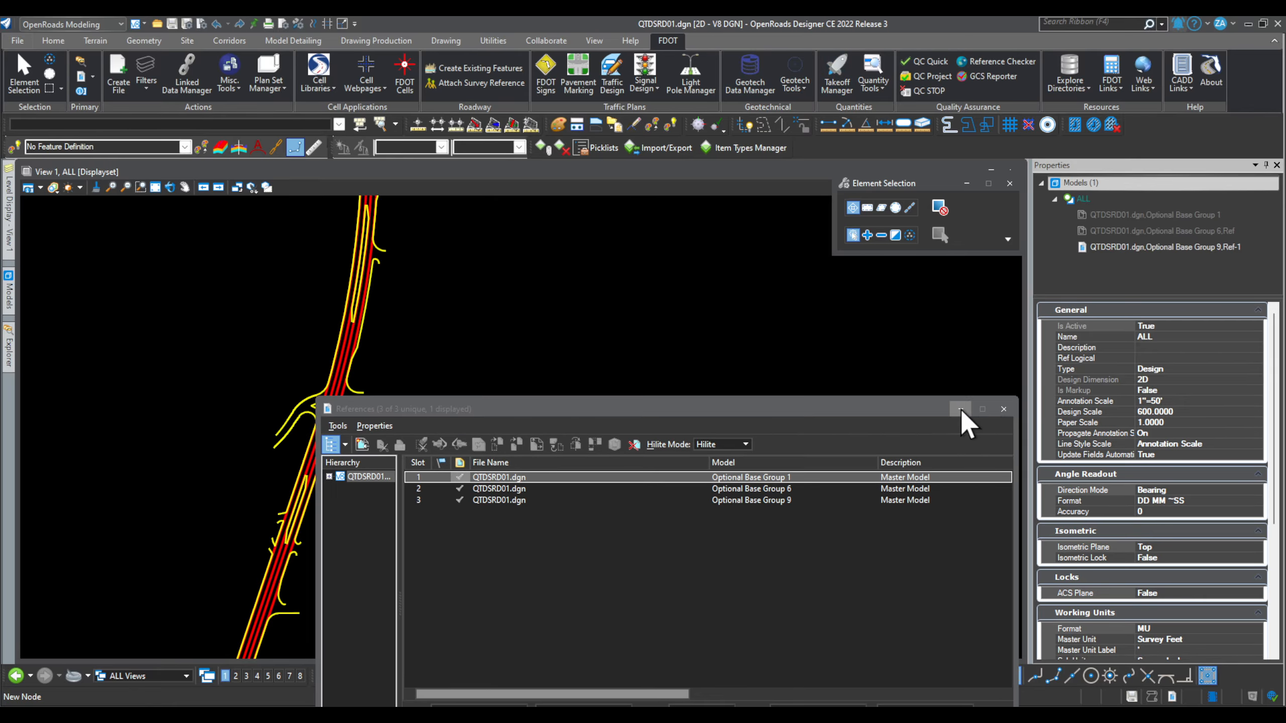
left_click(1004, 409)
scroll(448, 298, "down", 3)
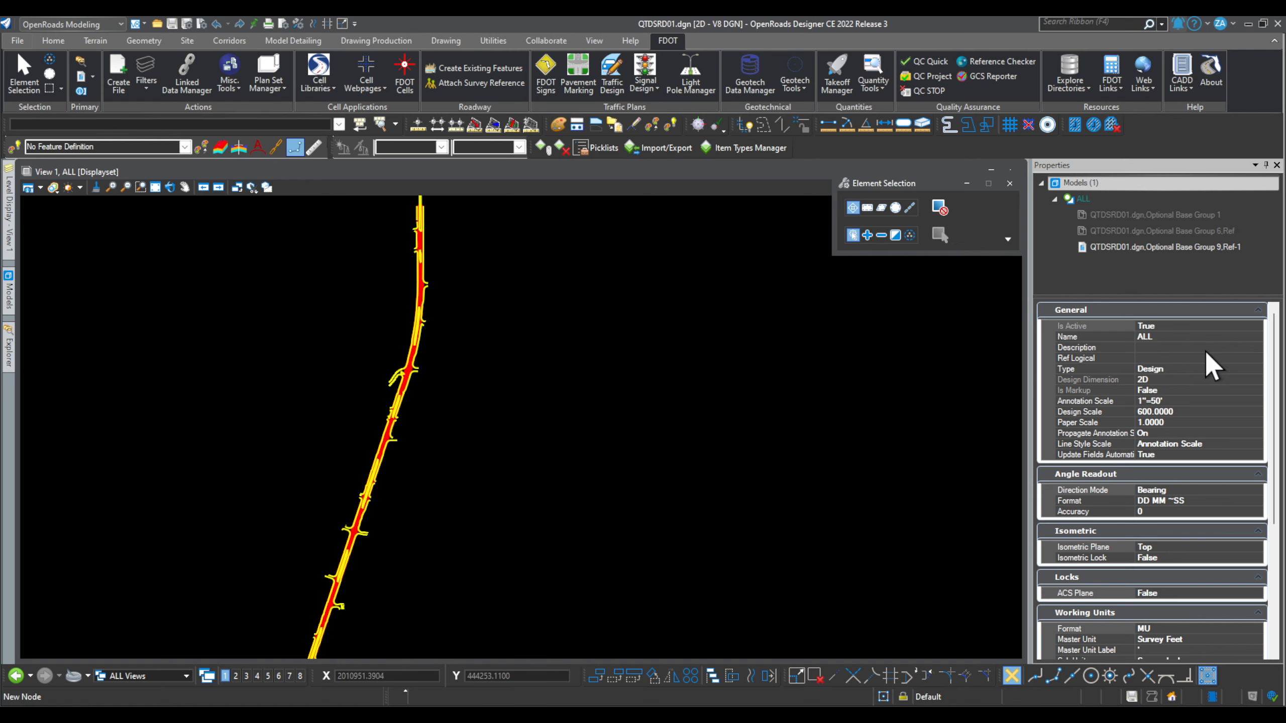
left_click(838, 72)
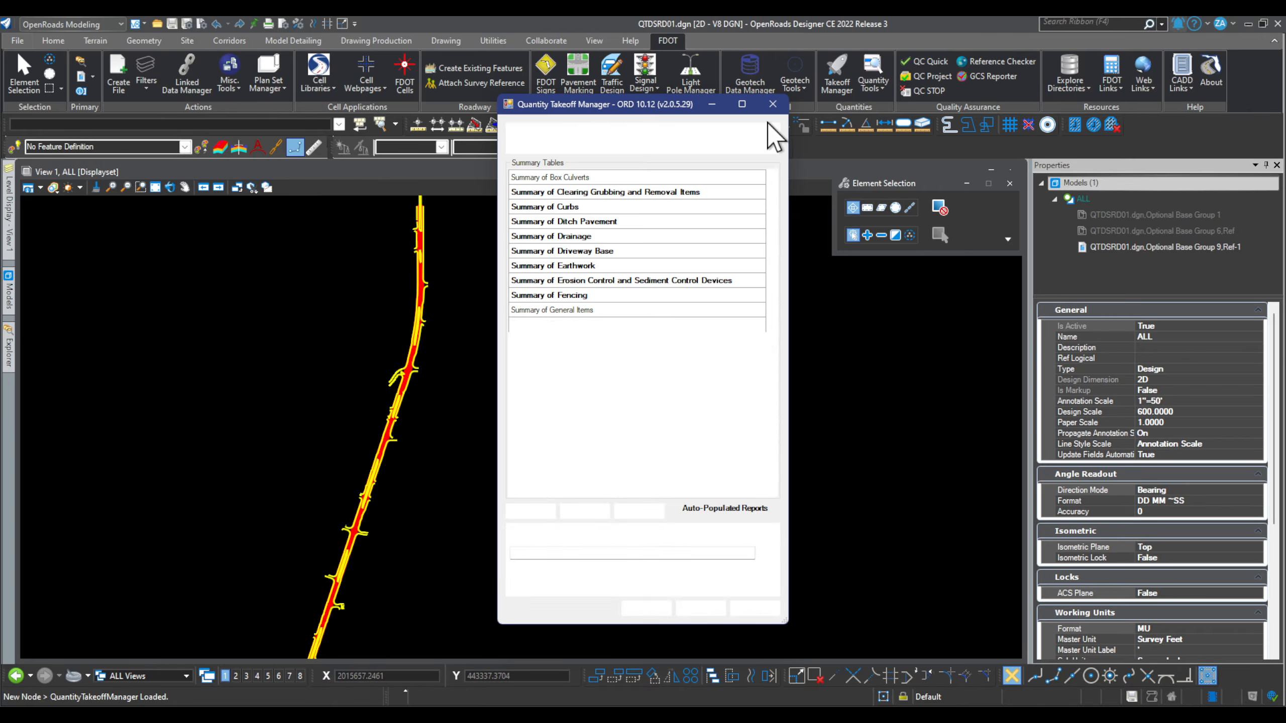
Step: Choose the Summary of Curbs and Summary of Pavement tables and enable Open Output File(s)
left_click(585, 207)
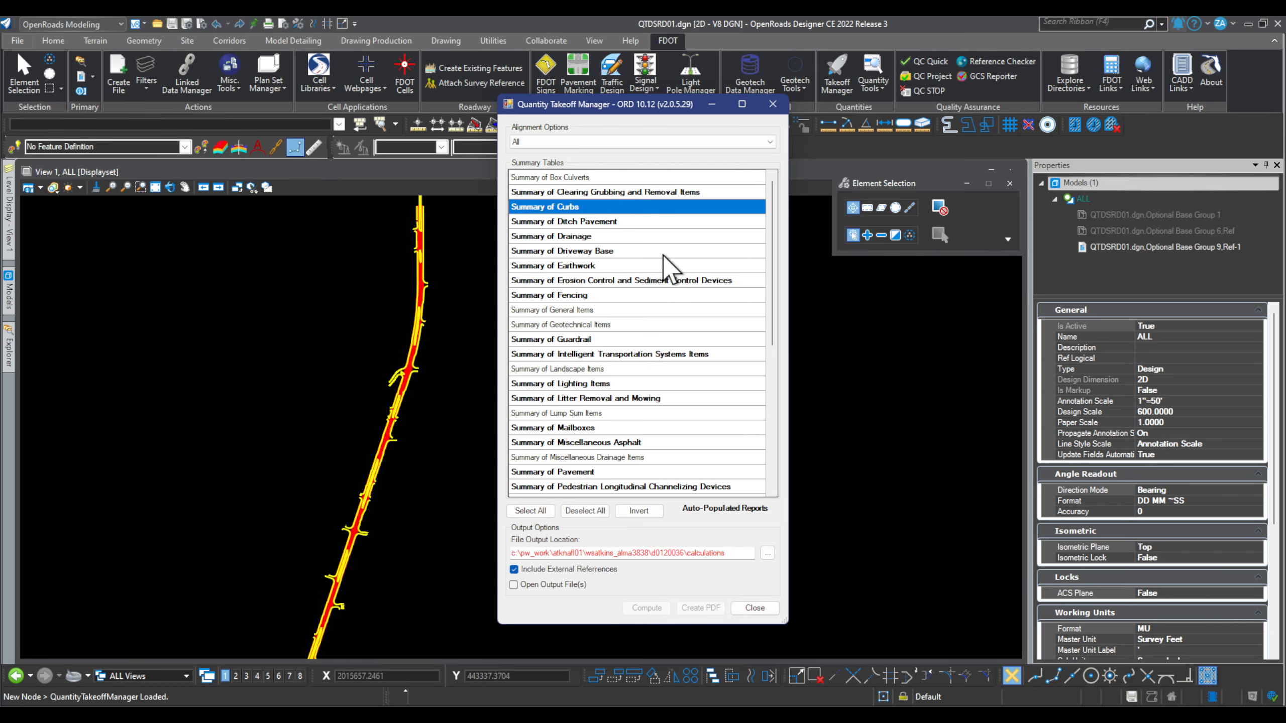
scroll(663, 255, "down", 3)
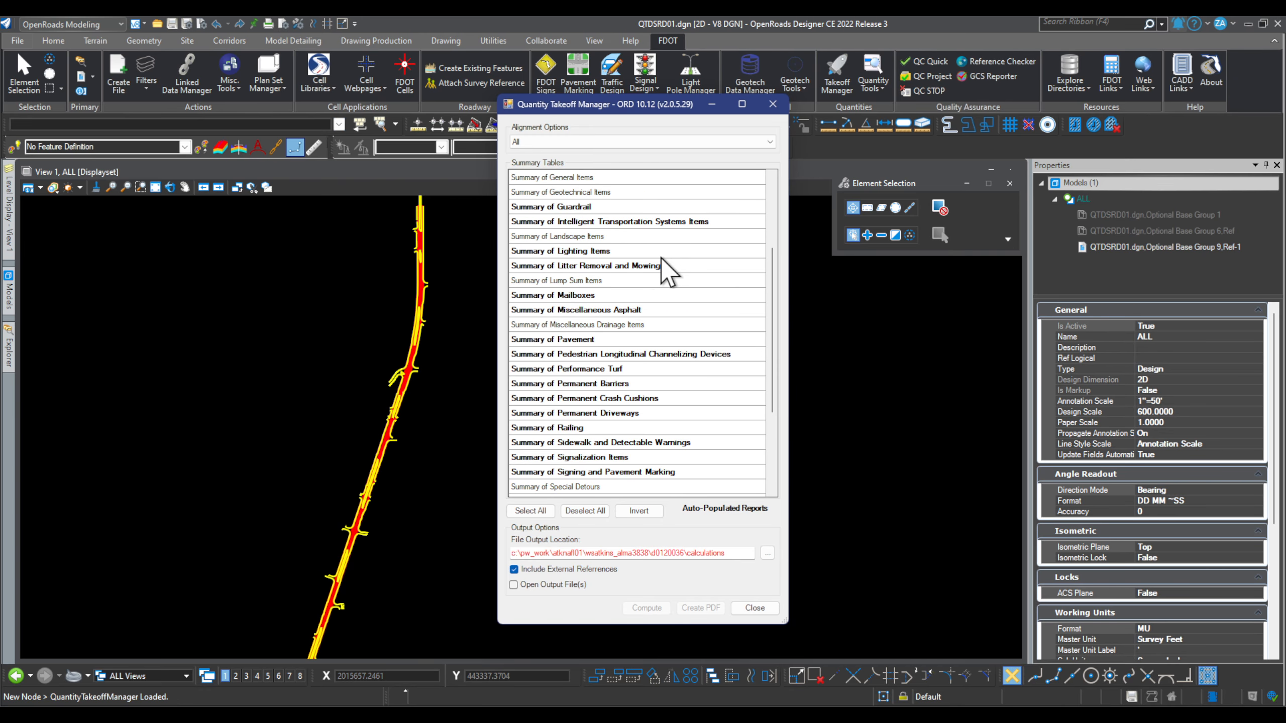
scroll(660, 258, "down", 1)
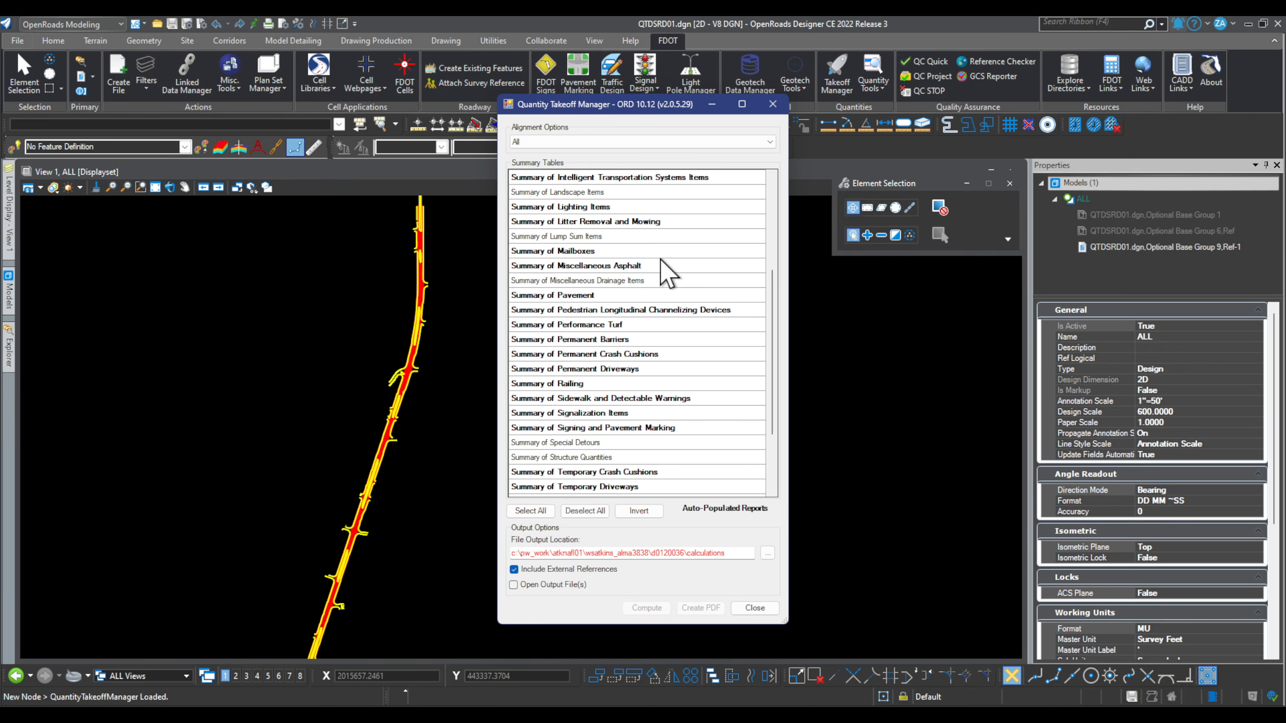
scroll(756, 422, "up", 4)
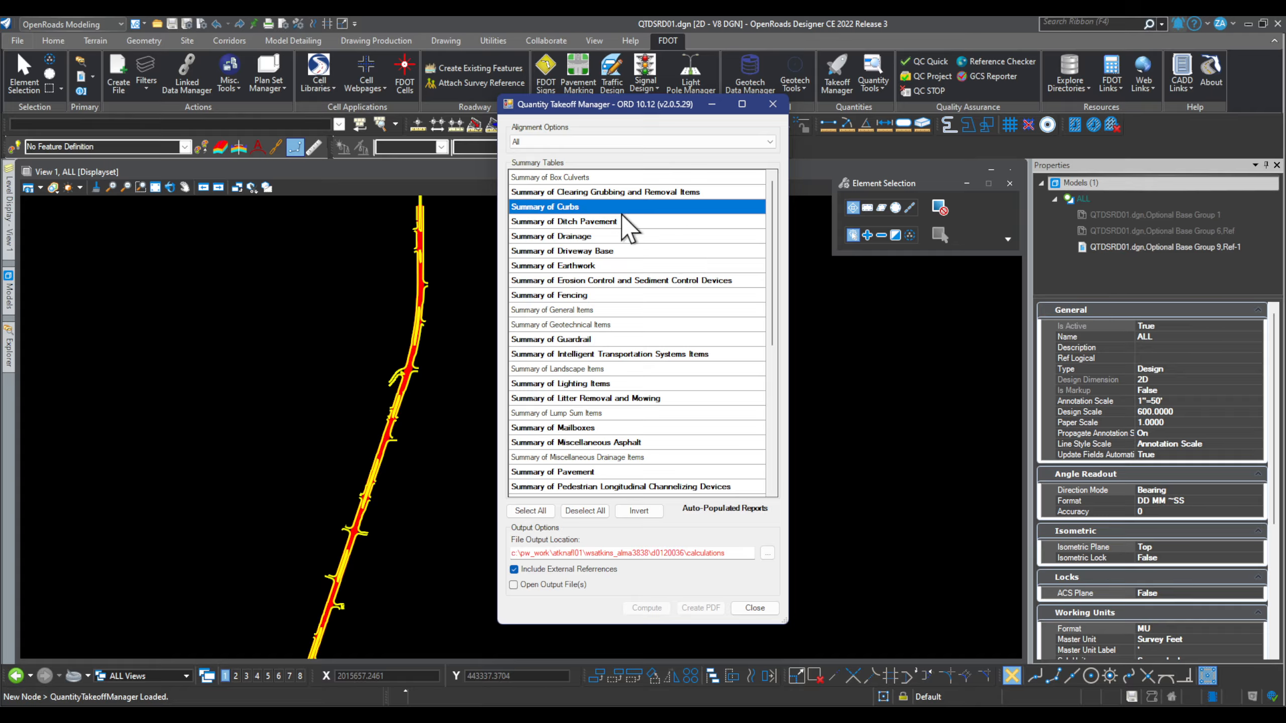
scroll(689, 376, "down", 2)
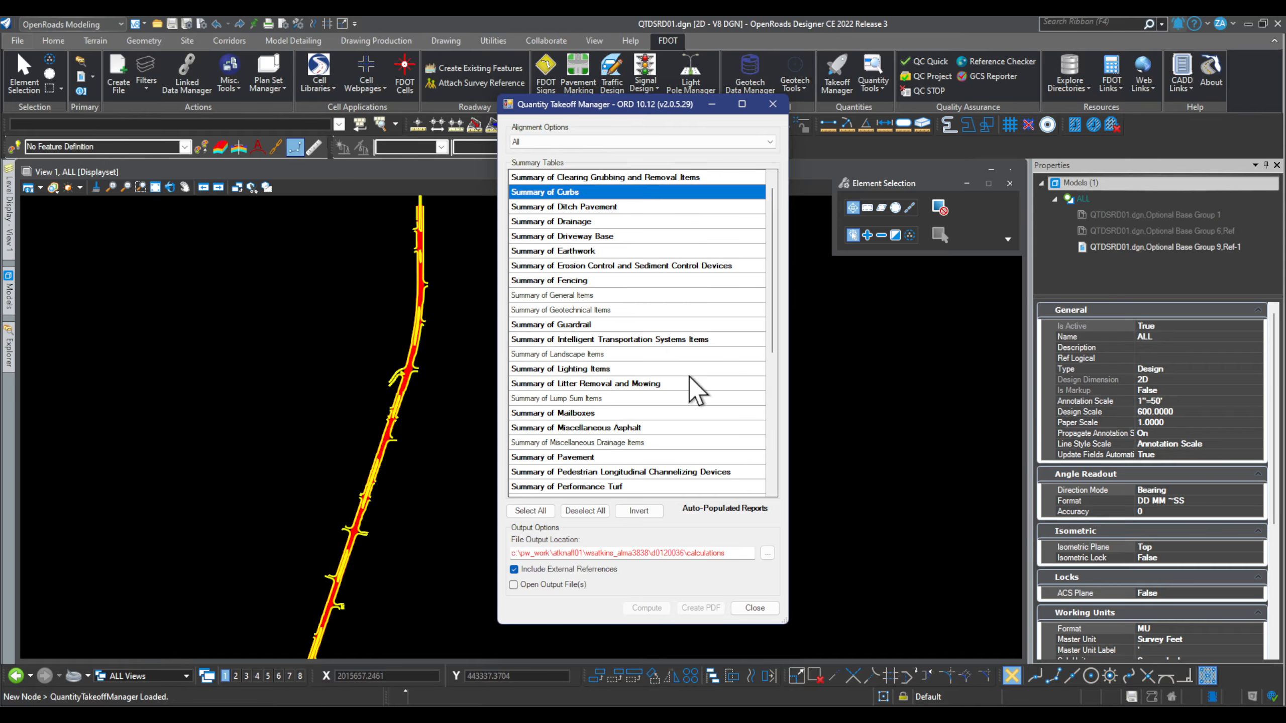
left_click(612, 441)
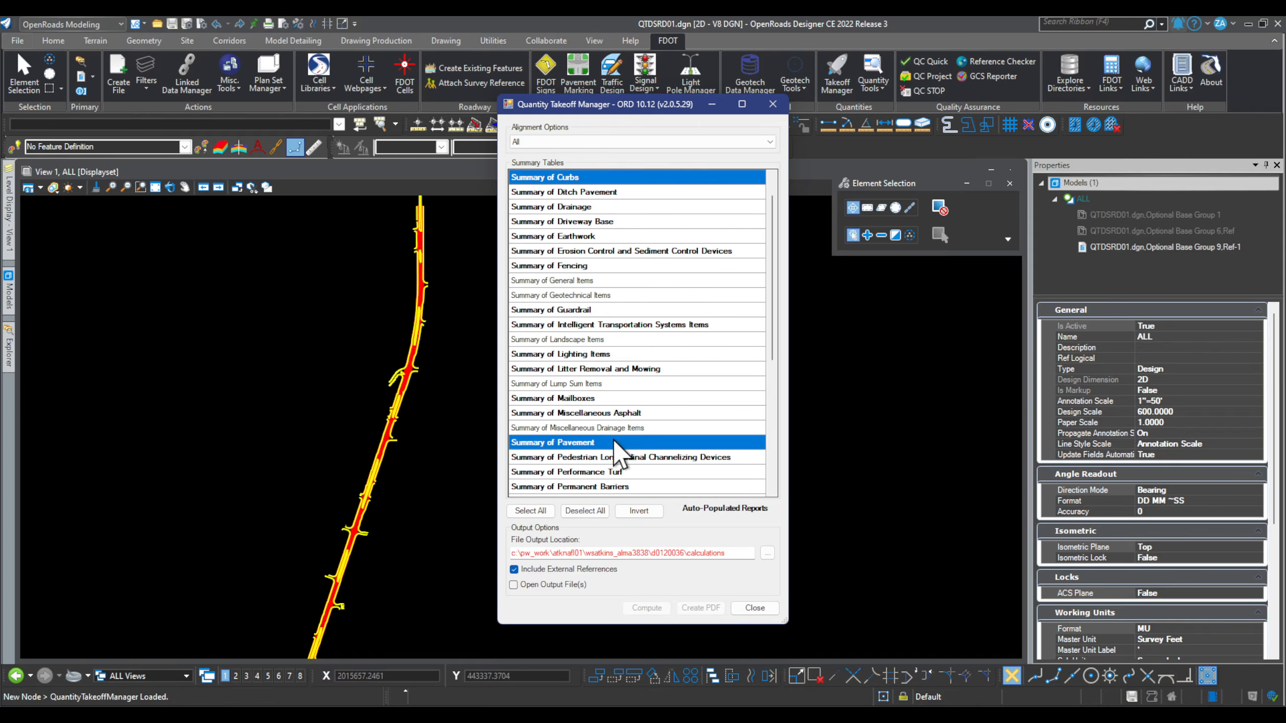
scroll(653, 441, "up", 2)
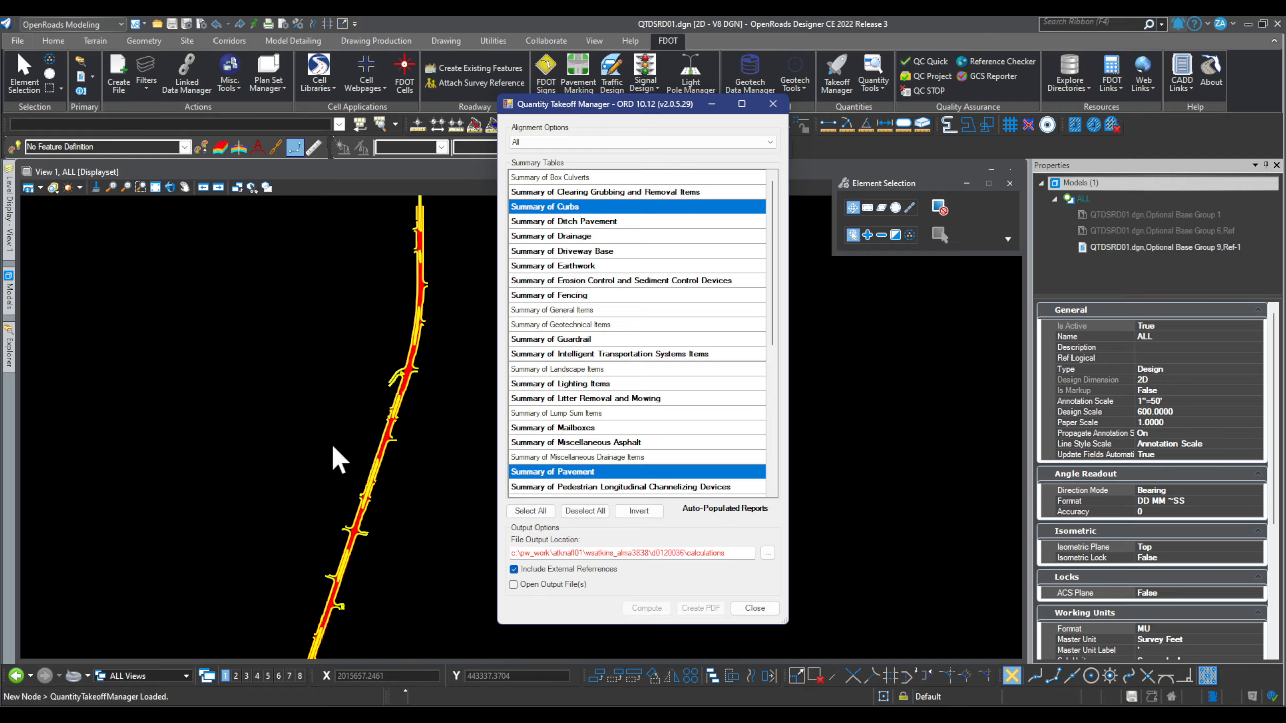
left_click(516, 587)
Step: Open the Calculations folder in ProjectWise Explorer to list EQRSignature.xlsx and the six Summary workbooks
mouse_move(817, 715)
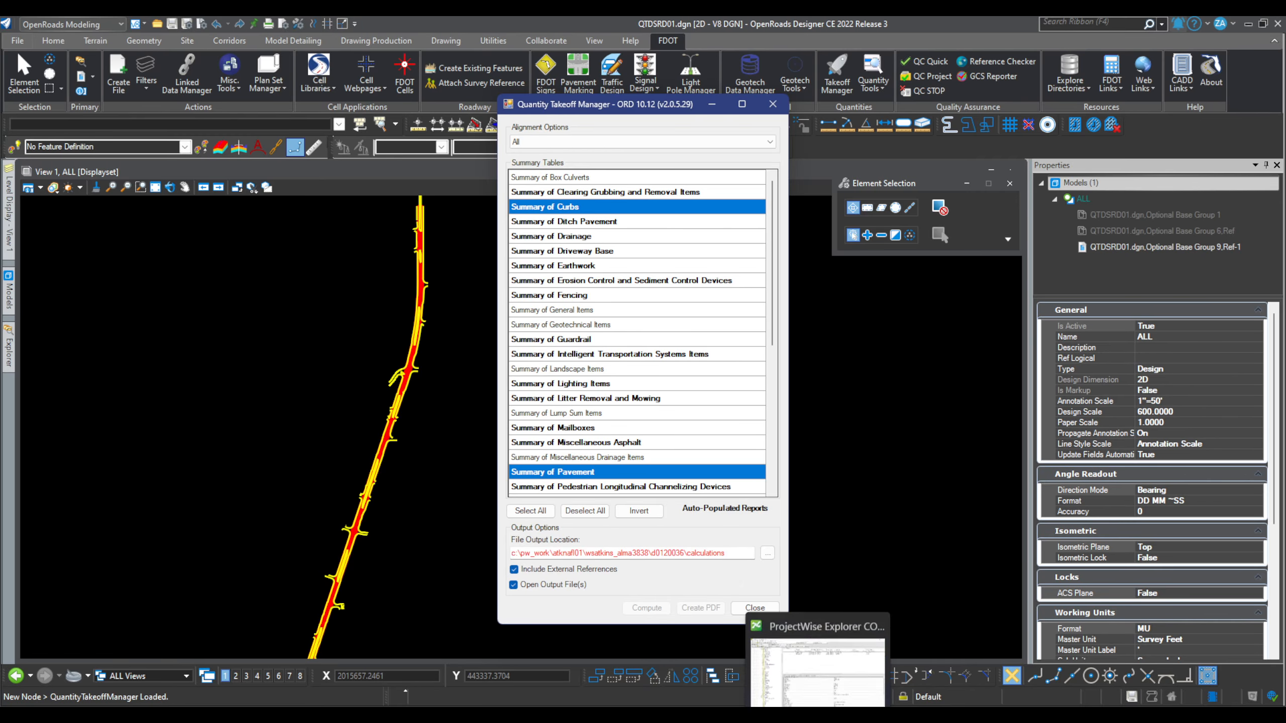
left_click(818, 658)
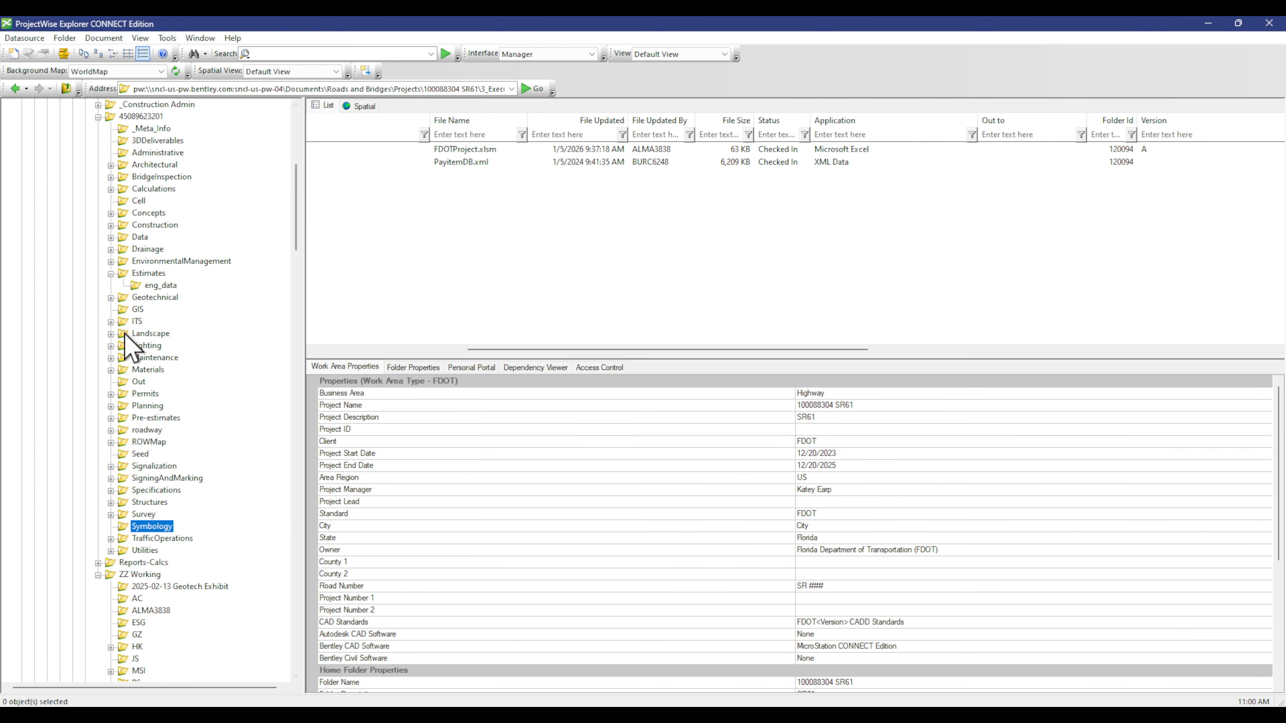
scroll(126, 335, "up", 1)
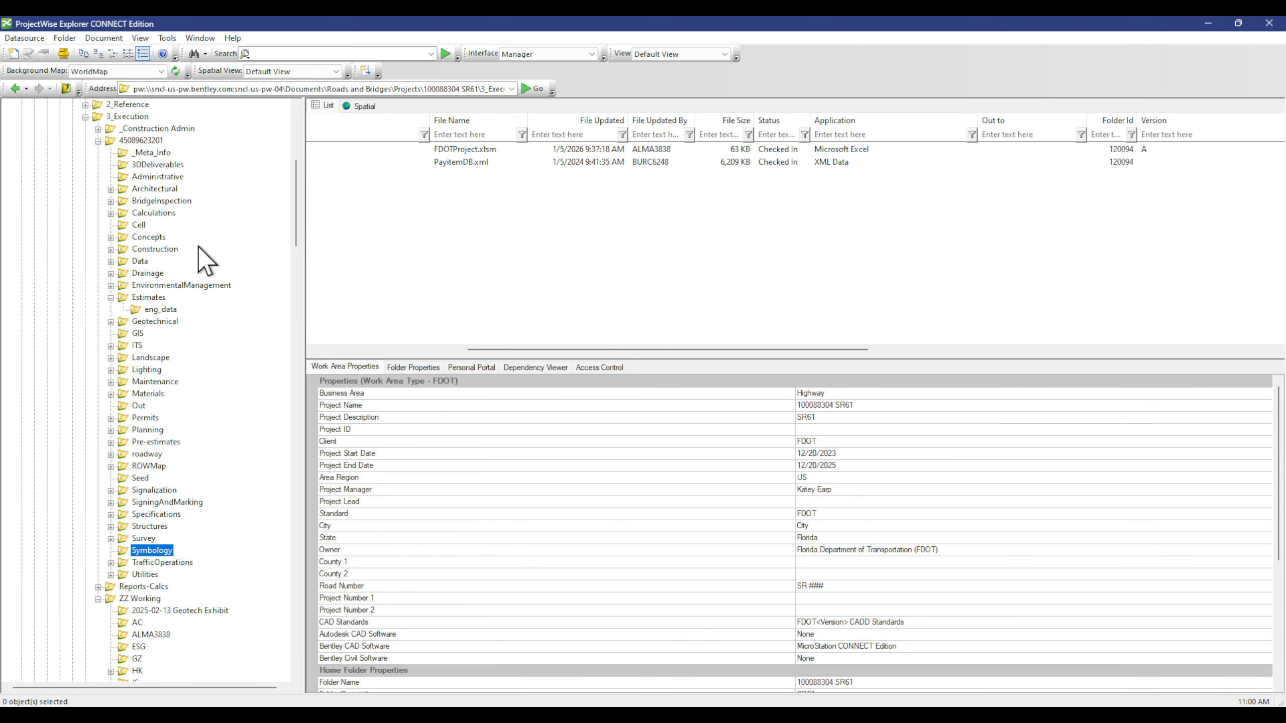
left_click(162, 214)
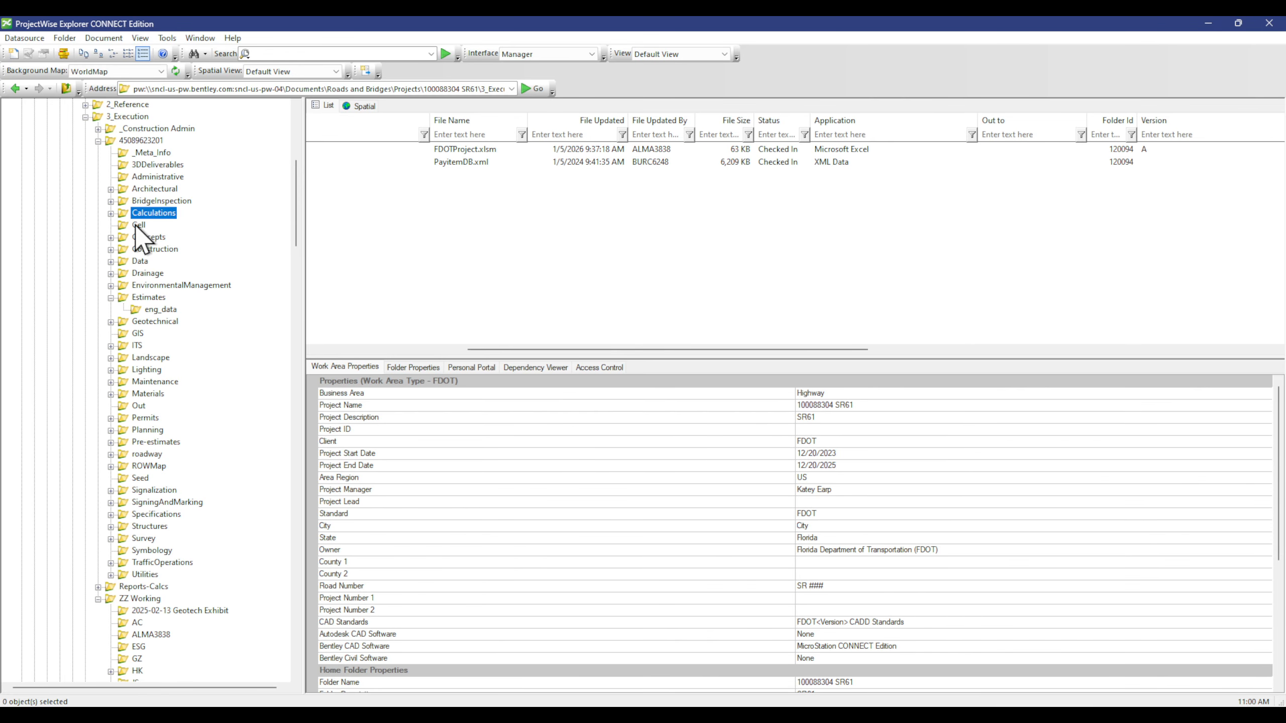
double_click(162, 213)
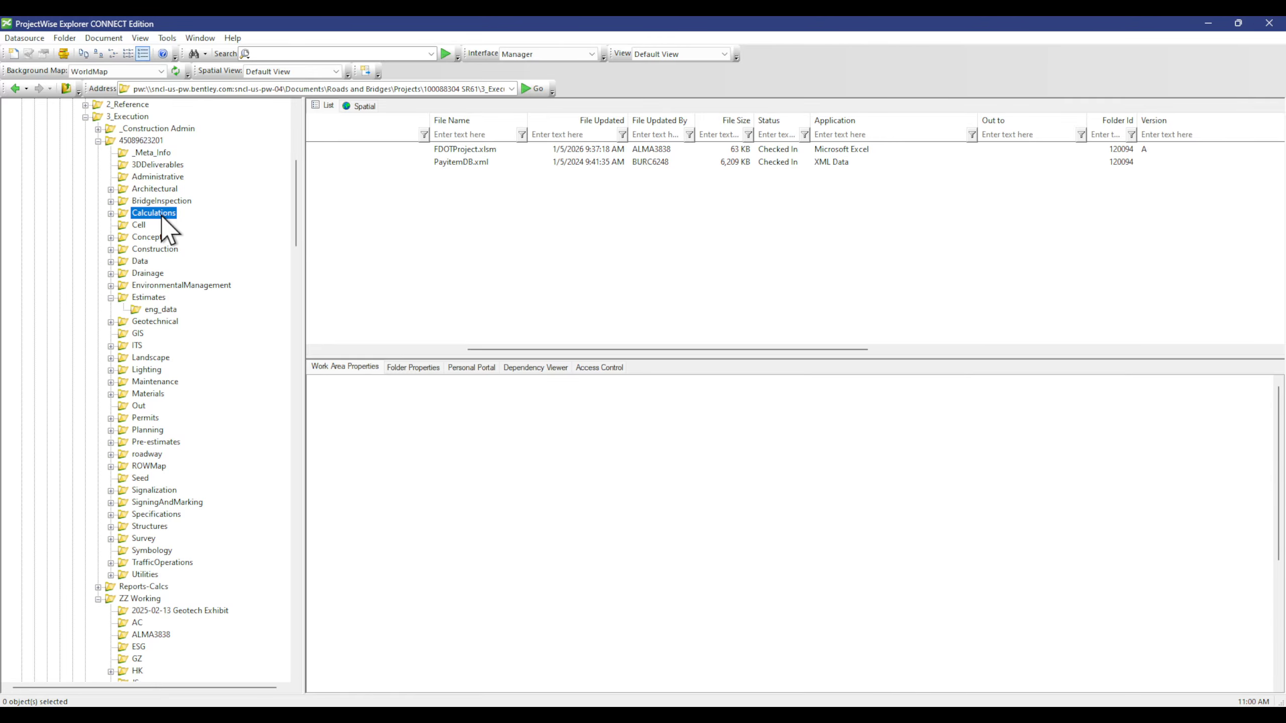
left_click(391, 348)
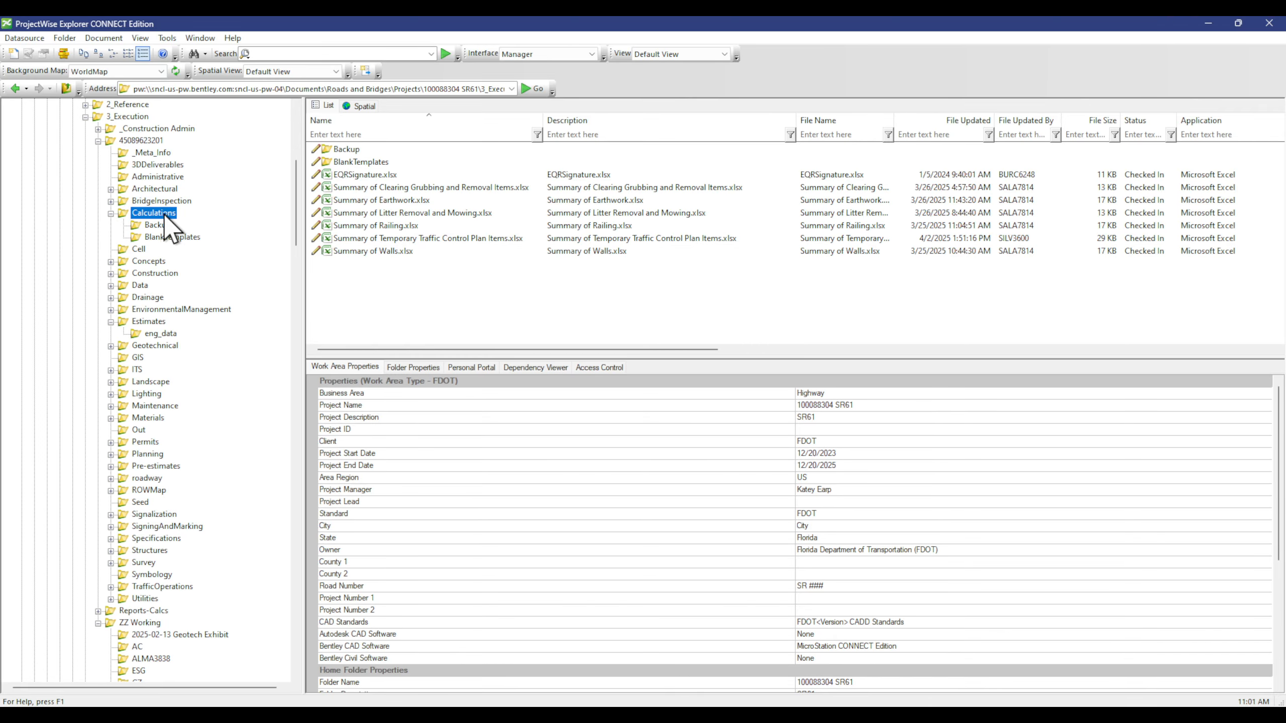
left_click_drag(436, 349, 400, 334)
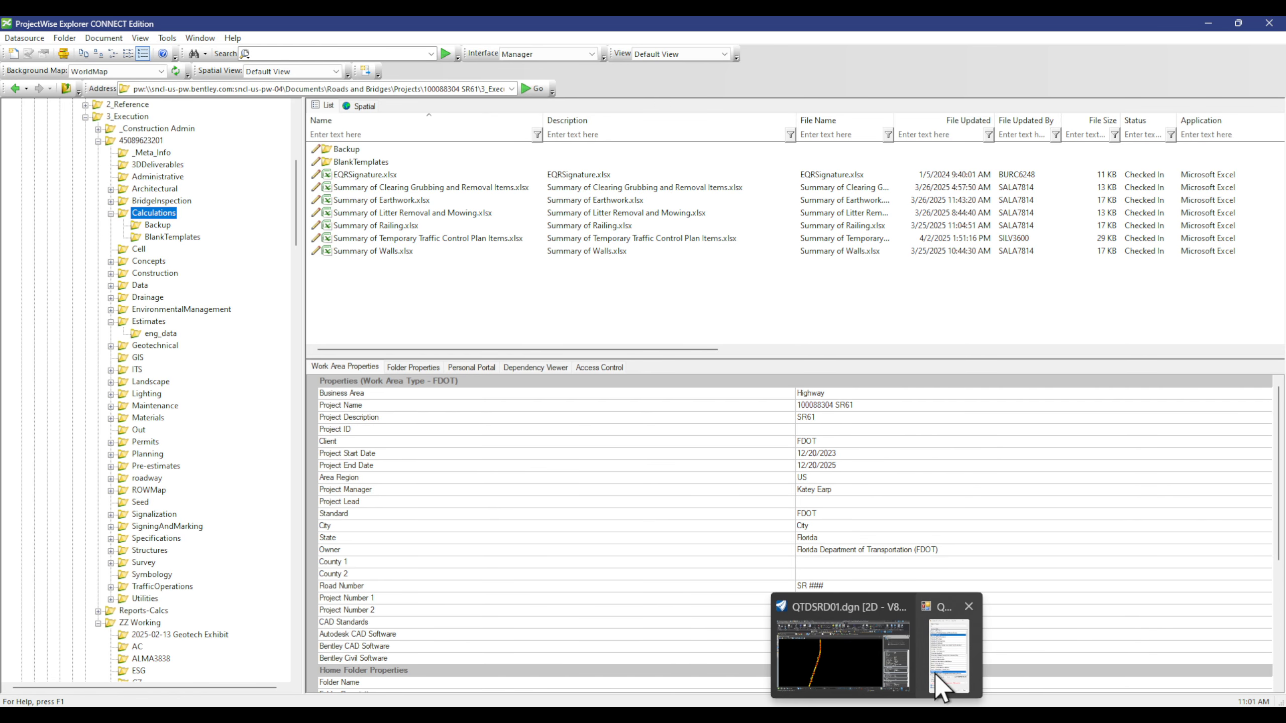
left_click(934, 674)
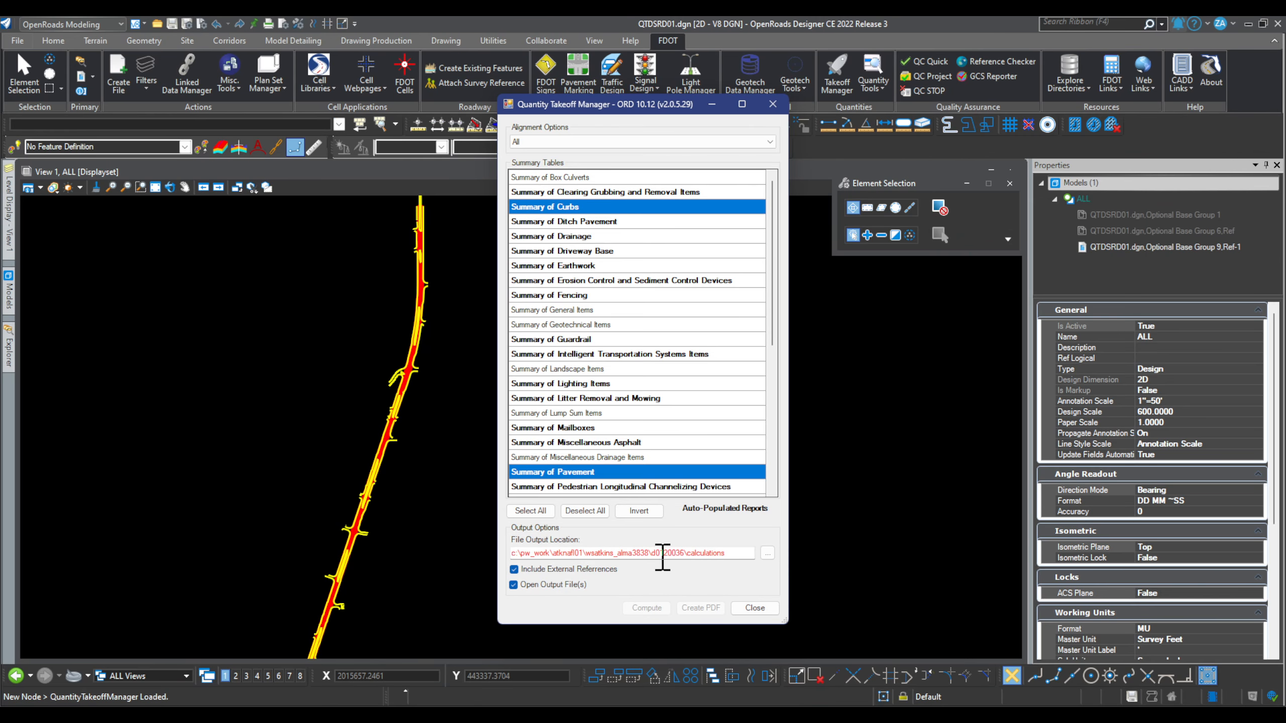
left_click_drag(656, 553, 687, 553)
left_click(815, 715)
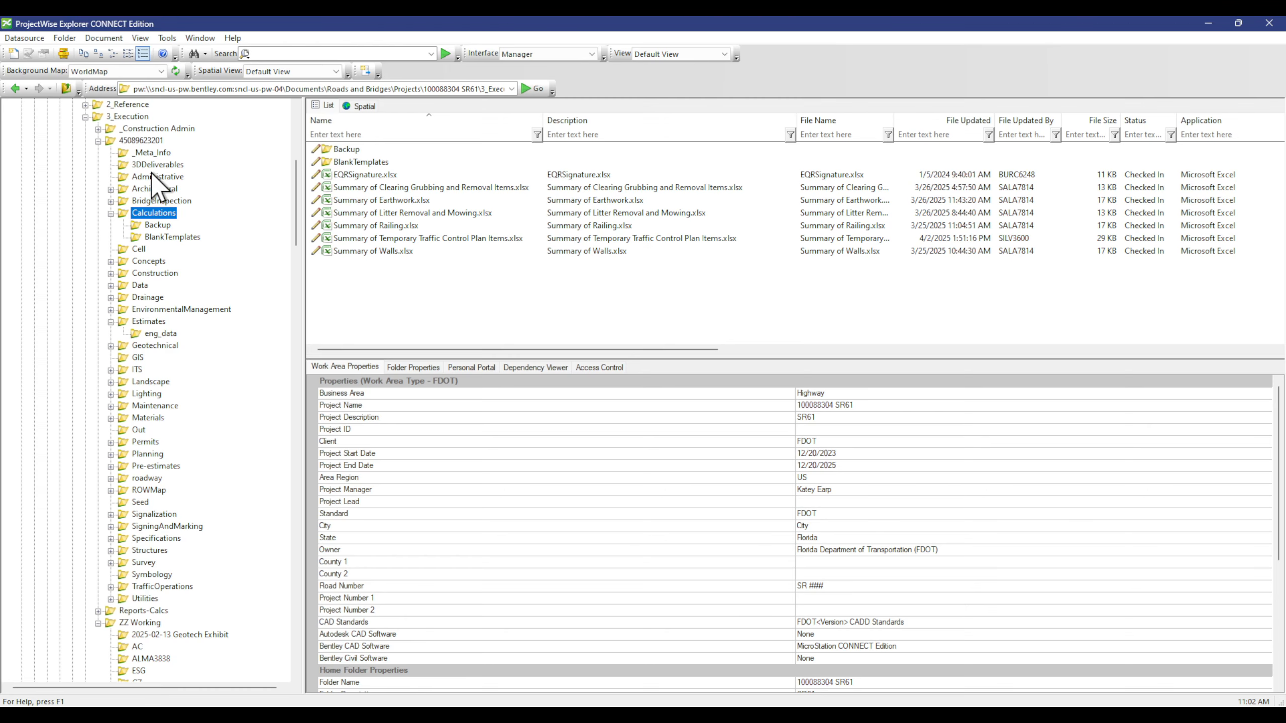
left_click(140, 140)
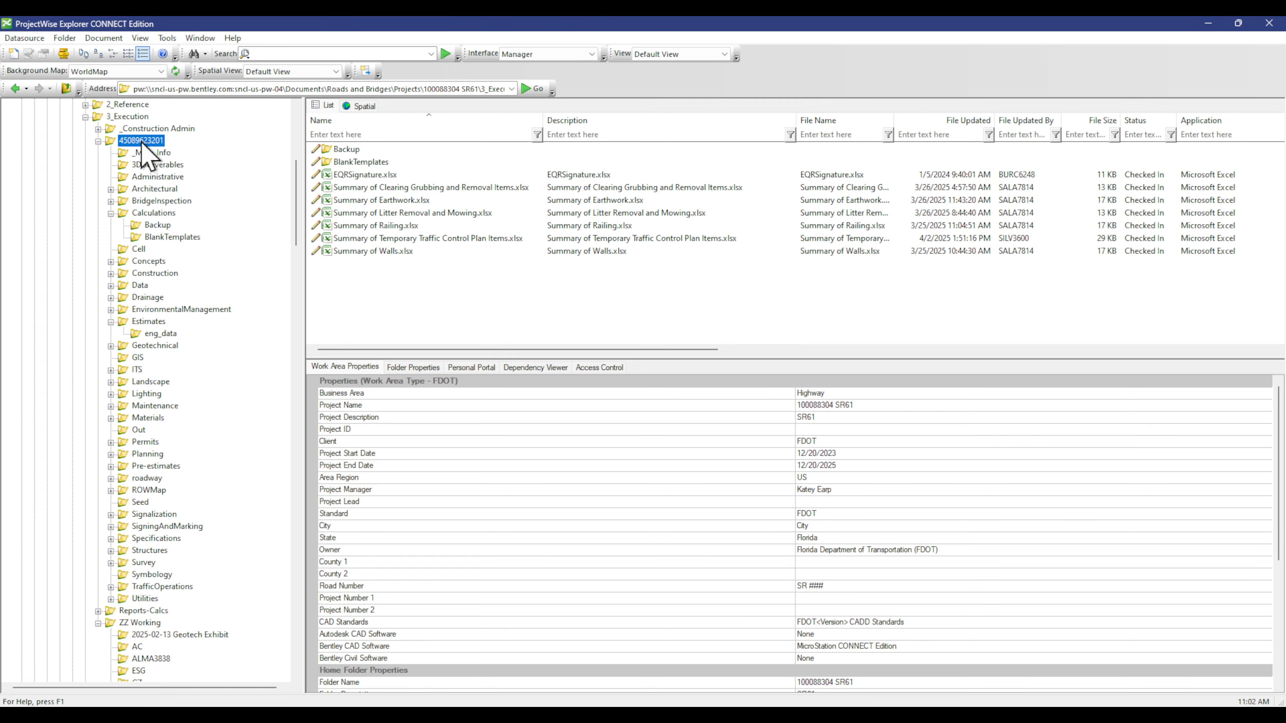
double_click(140, 142)
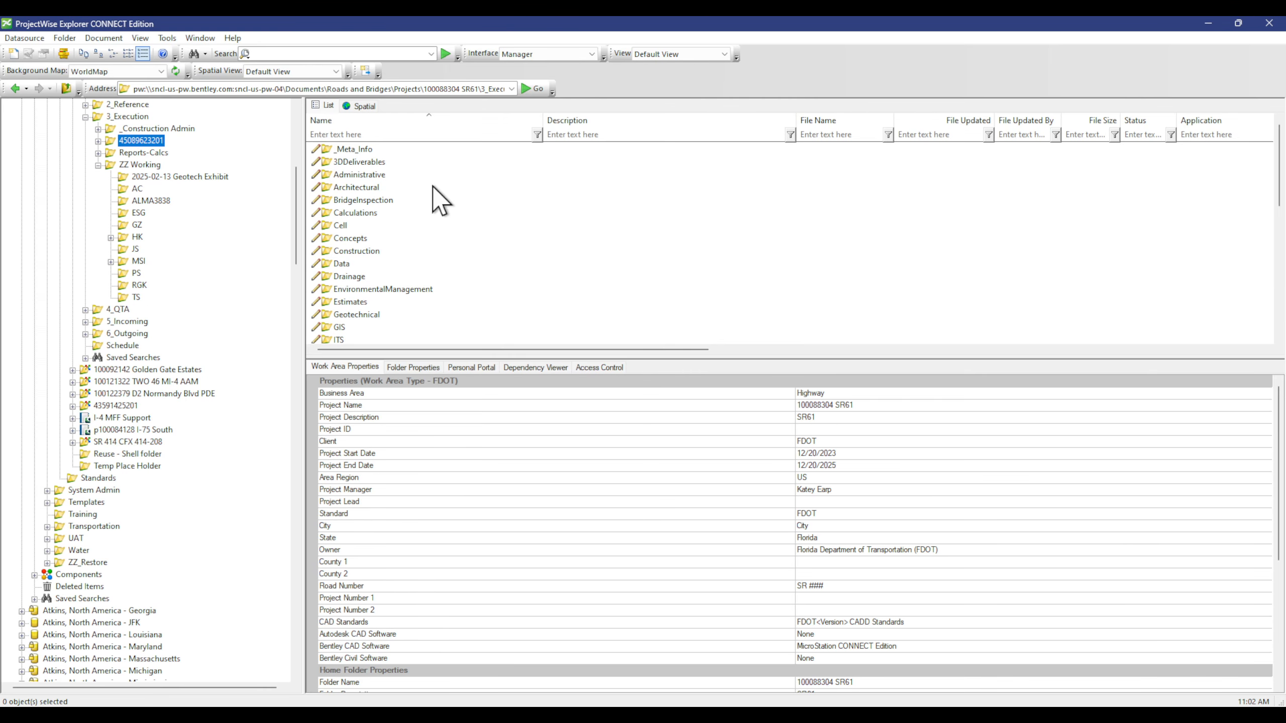
left_click(372, 214)
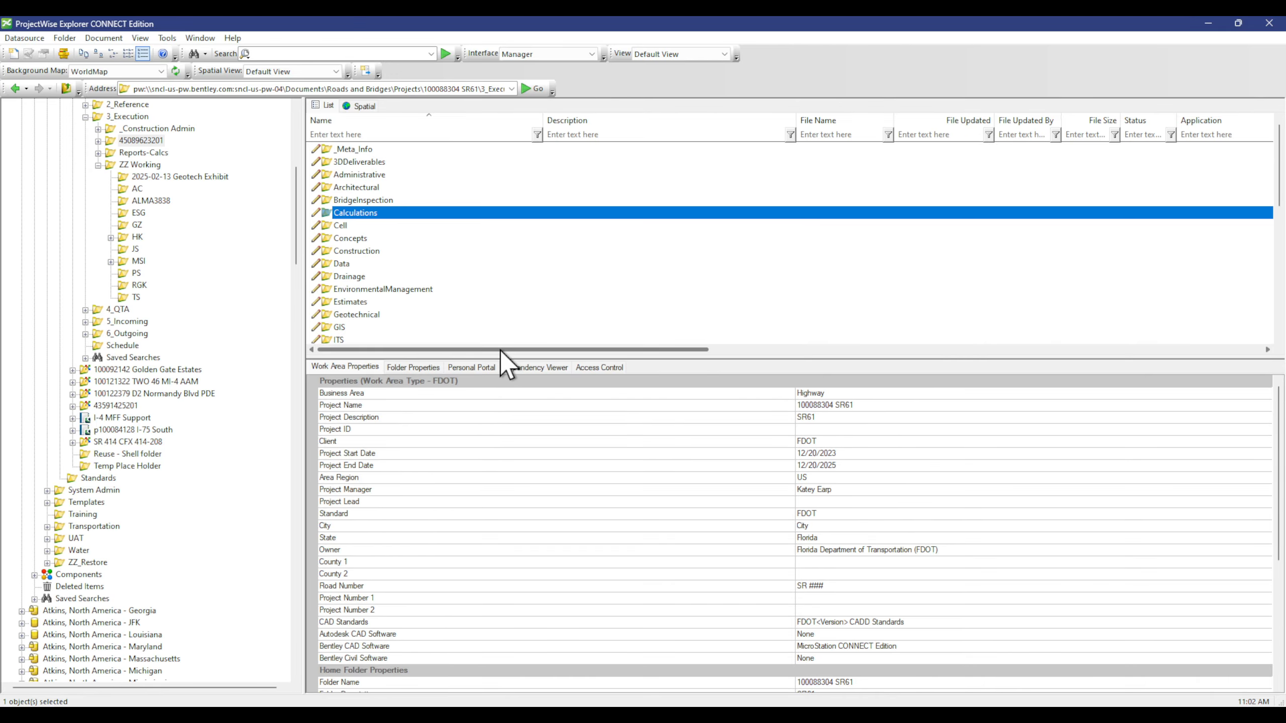
left_click_drag(500, 349, 892, 357)
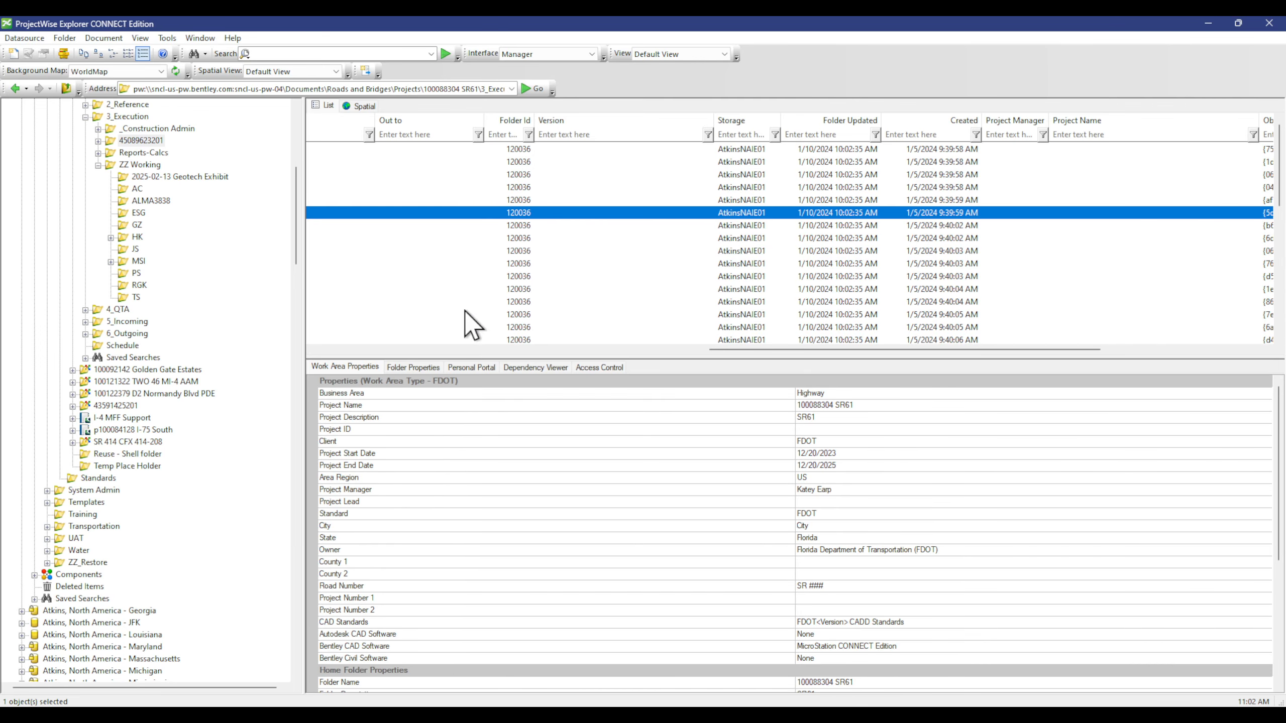
left_click(215, 715)
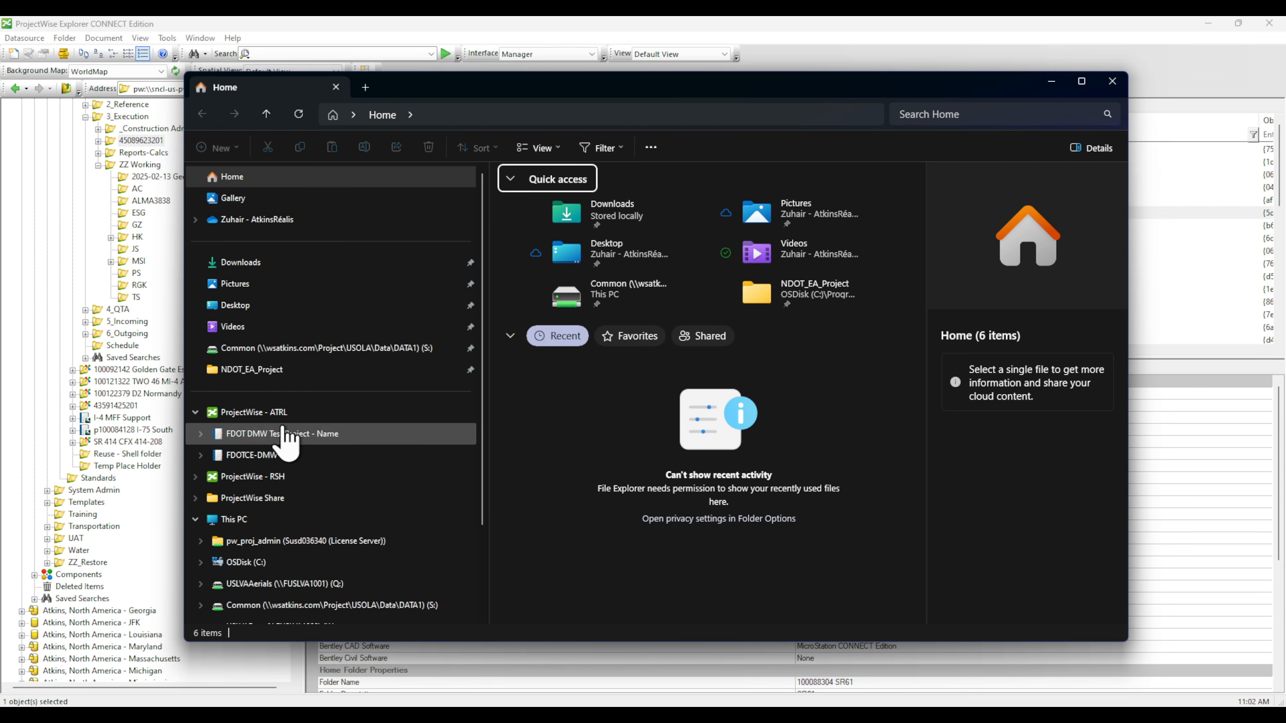
Step: Copy out the seven Calculations files from ProjectWise locally, then return to the Quantity Takeoff Manager
left_click(285, 562)
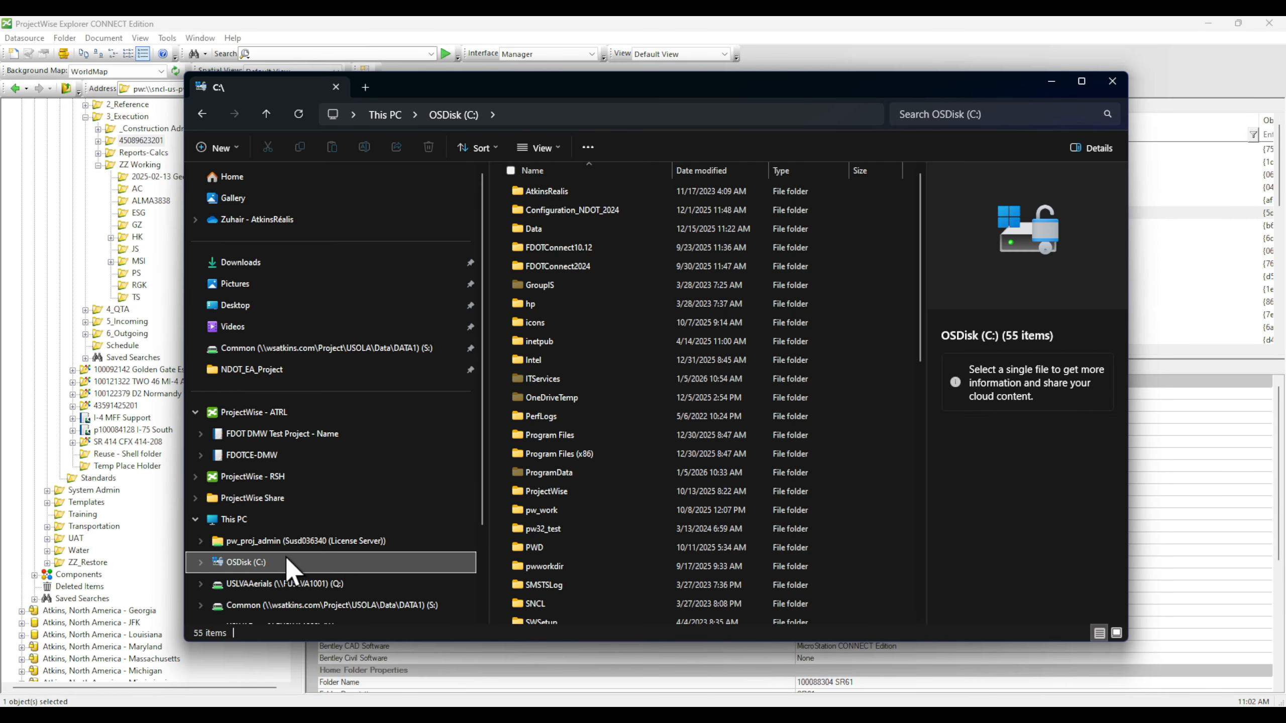
scroll(602, 469, "down", 10)
left_click_drag(671, 73, 675, 591)
right_click(591, 213)
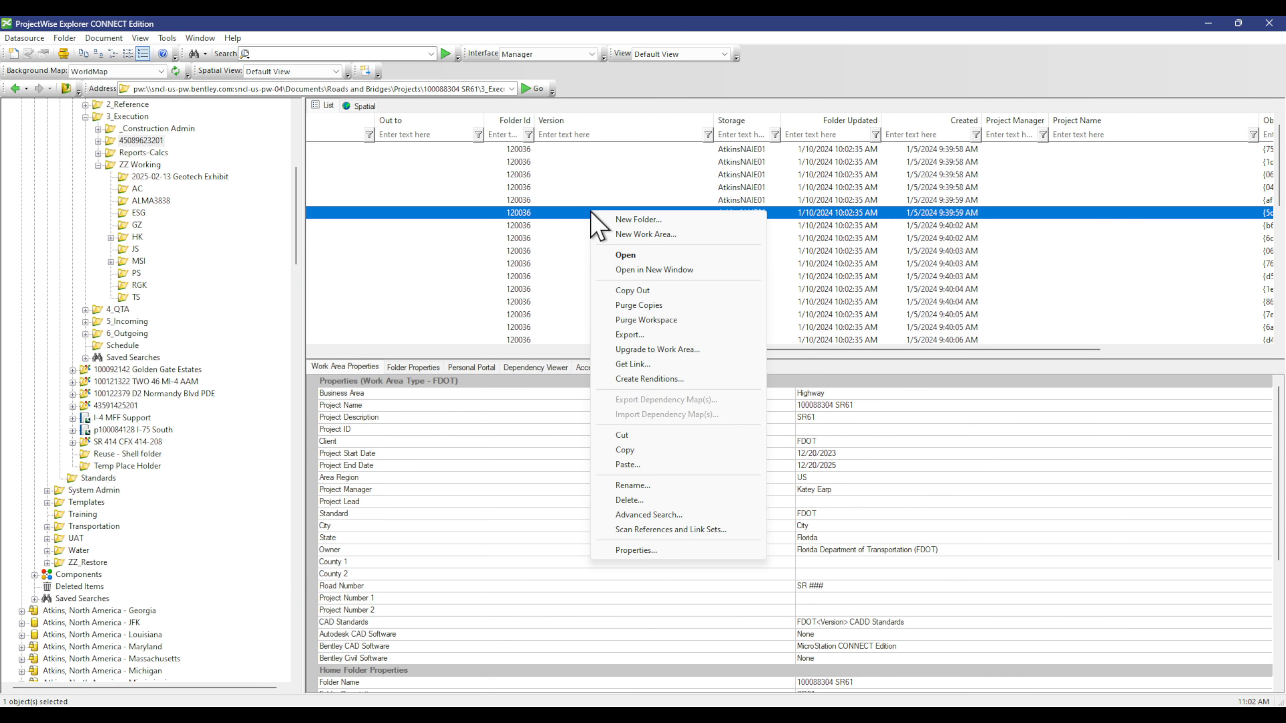
left_click(659, 290)
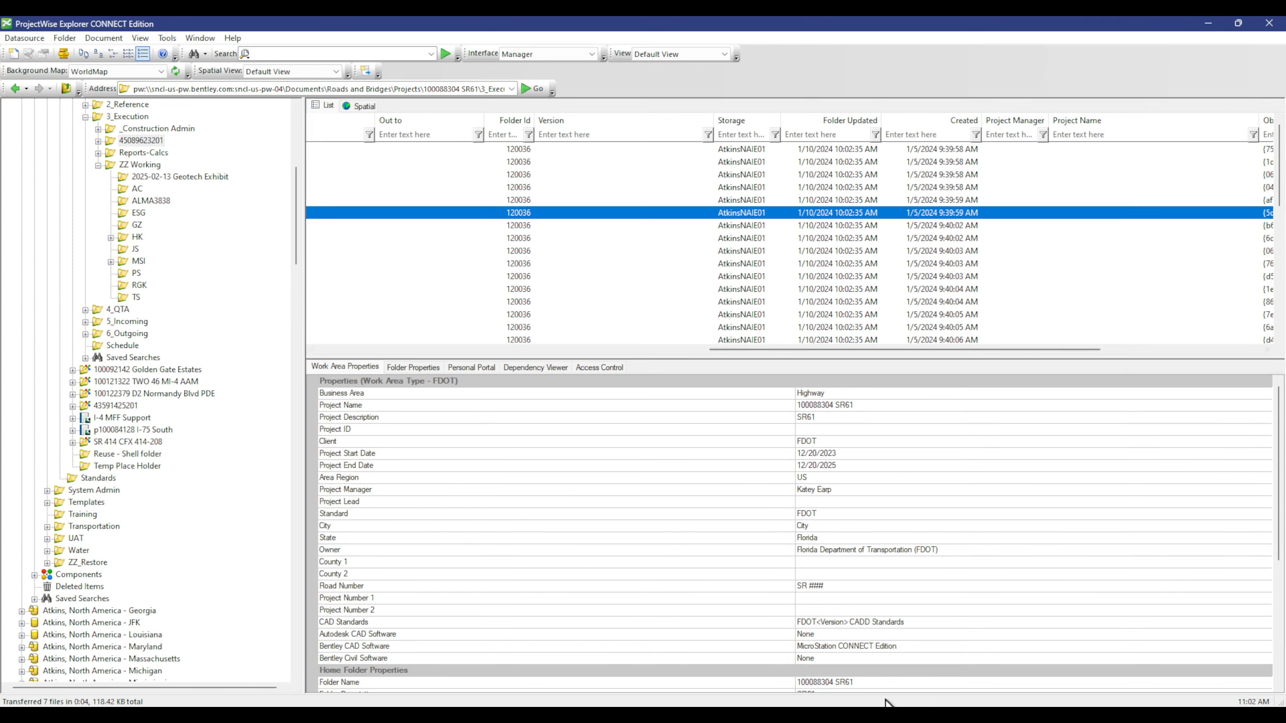
mouse_move(876, 716)
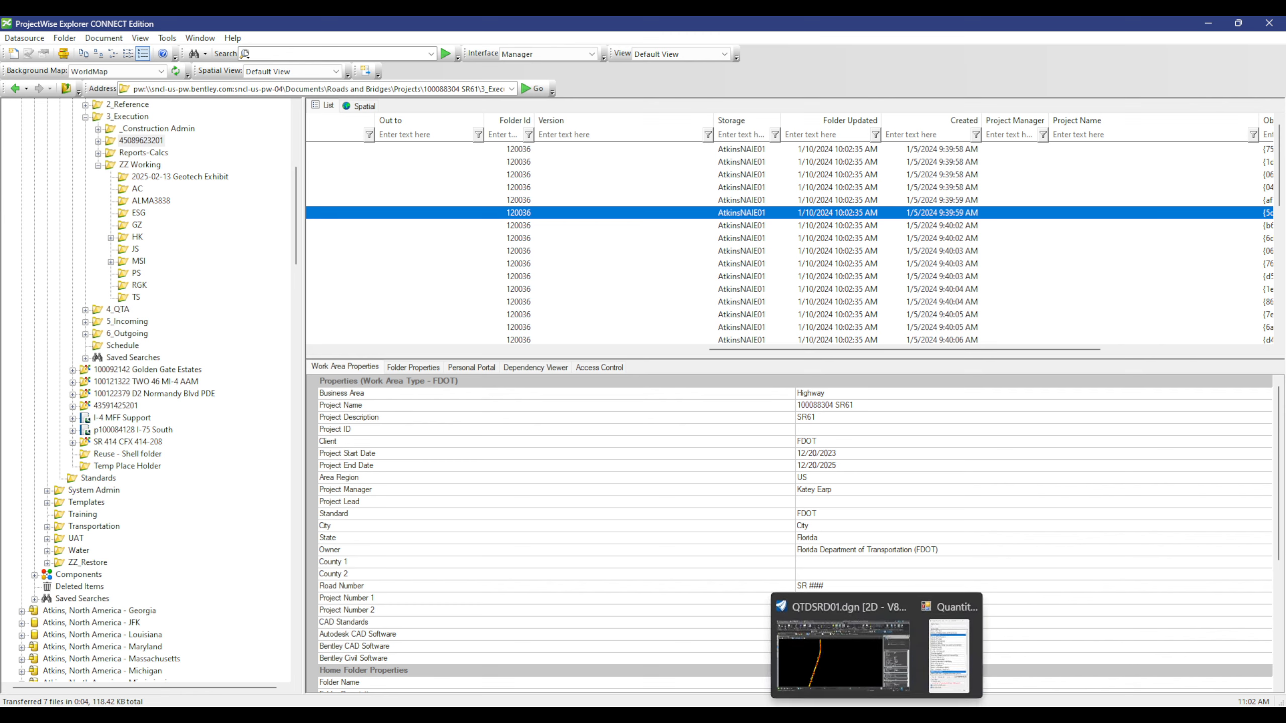
left_click(895, 662)
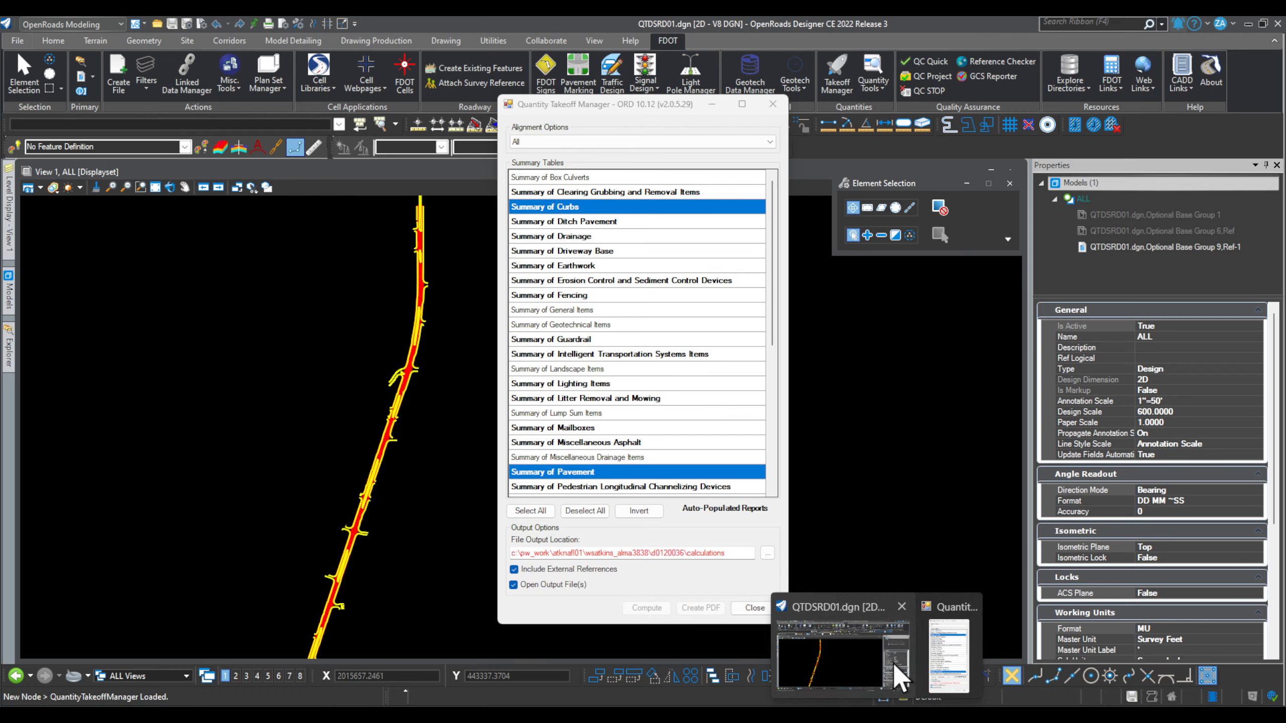
left_click(892, 663)
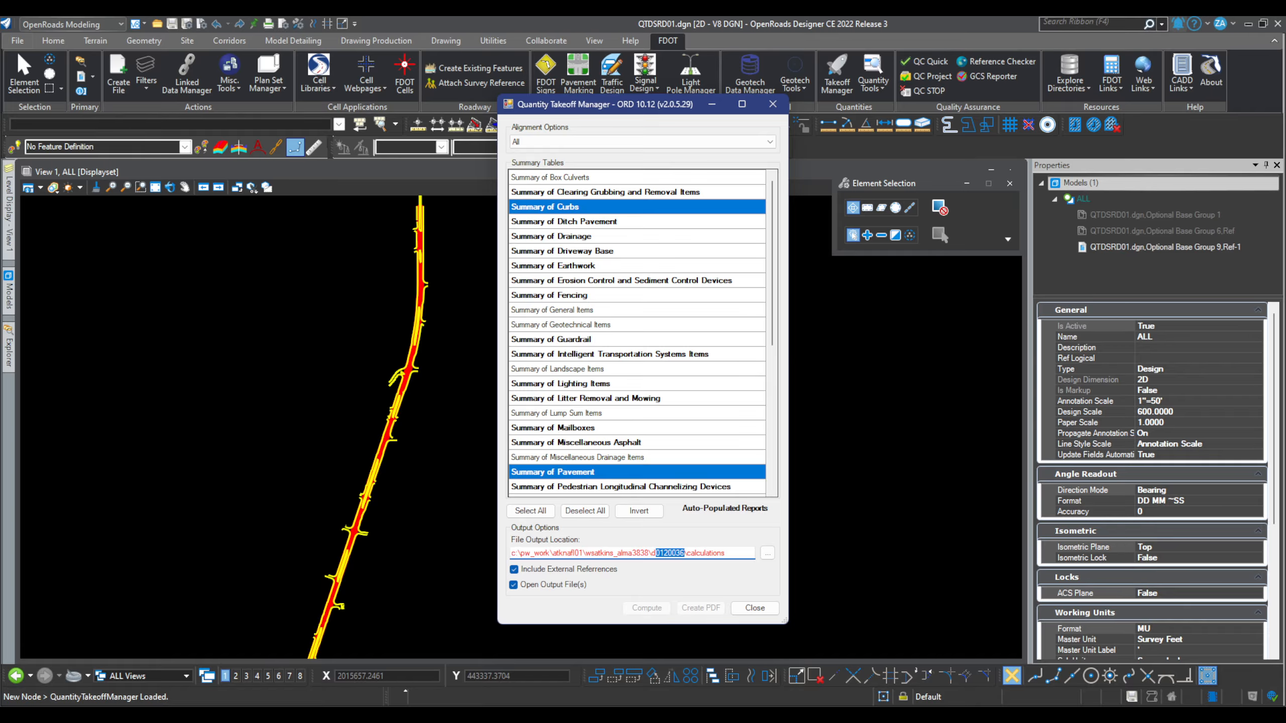
left_click(141, 715)
left_click_drag(571, 585, 718, 94)
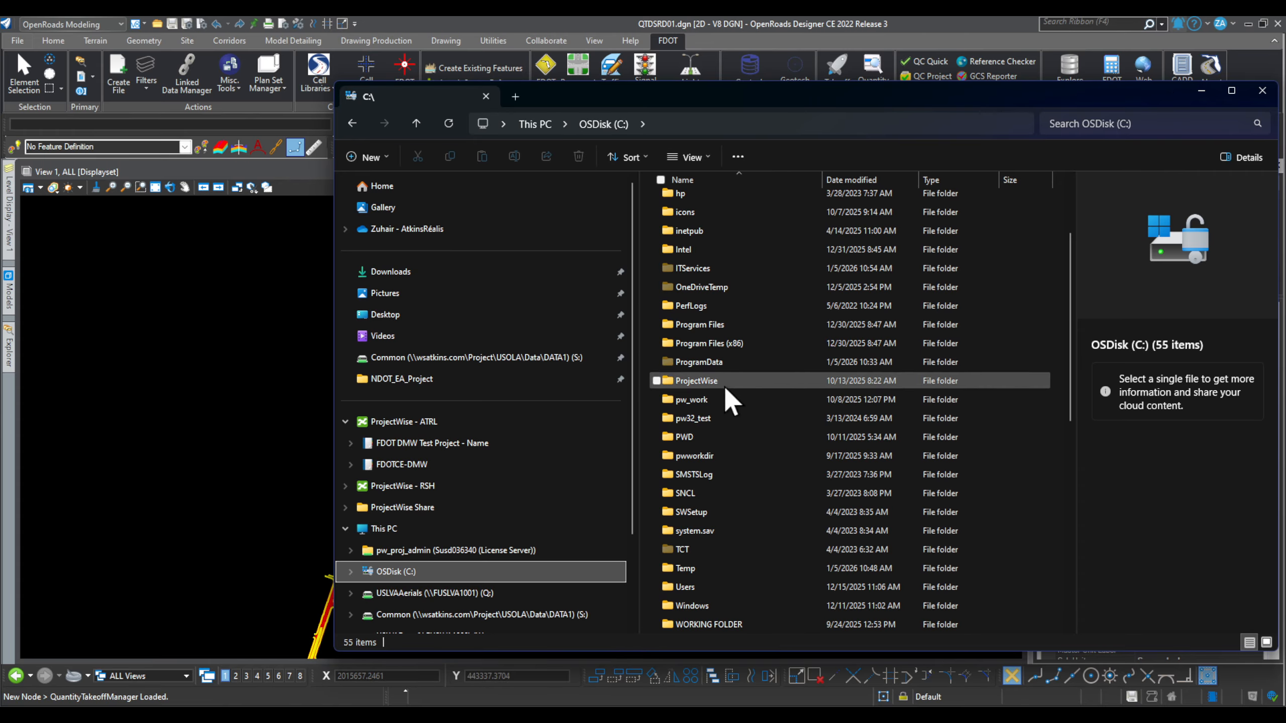
double_click(718, 399)
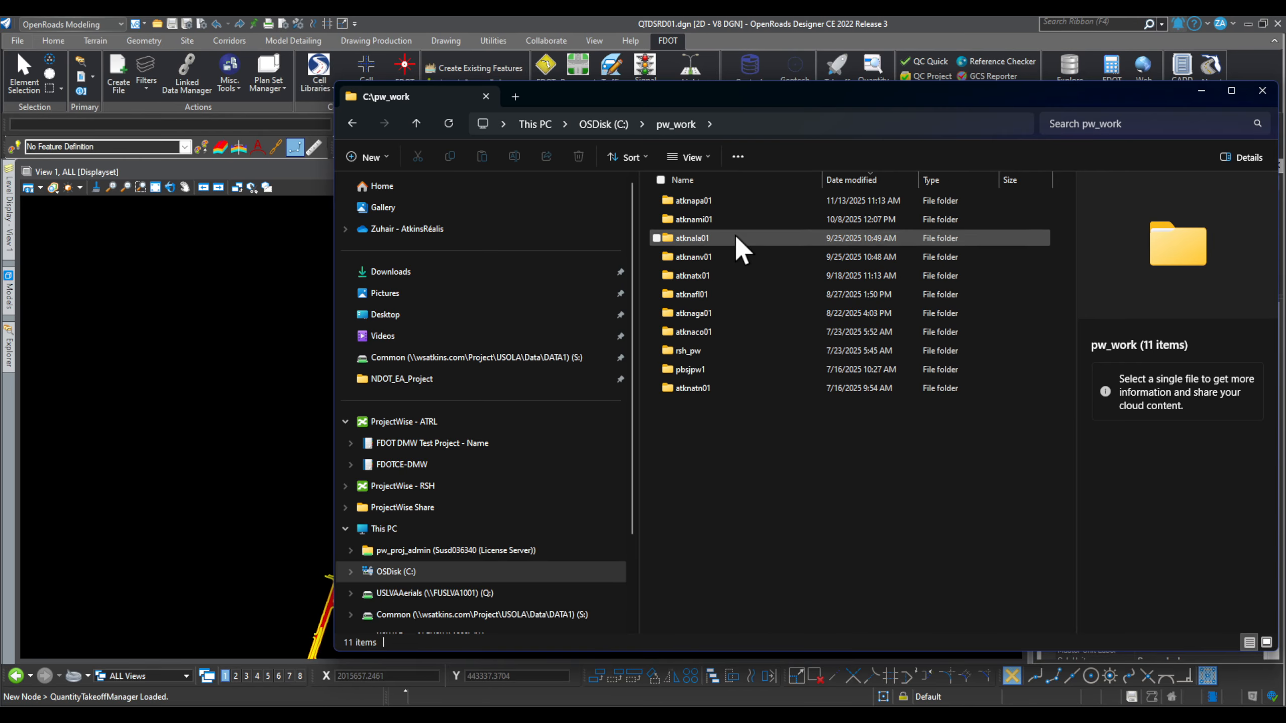
double_click(733, 295)
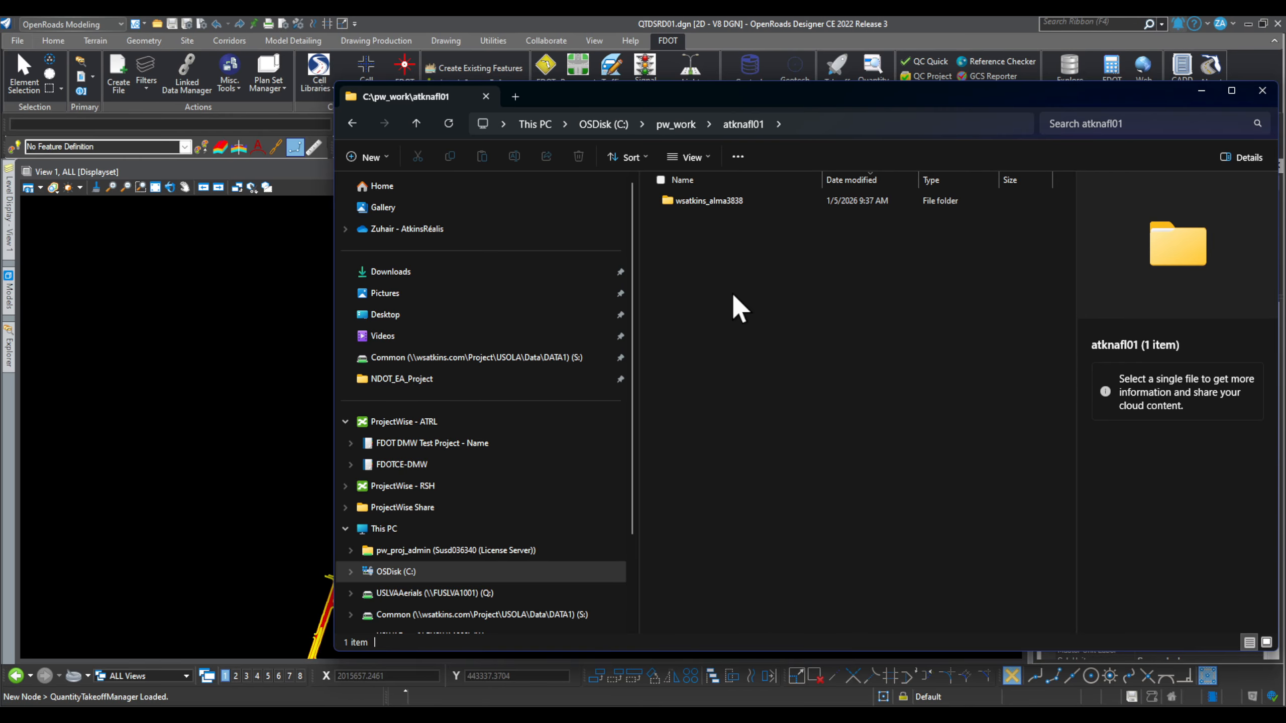
double_click(748, 195)
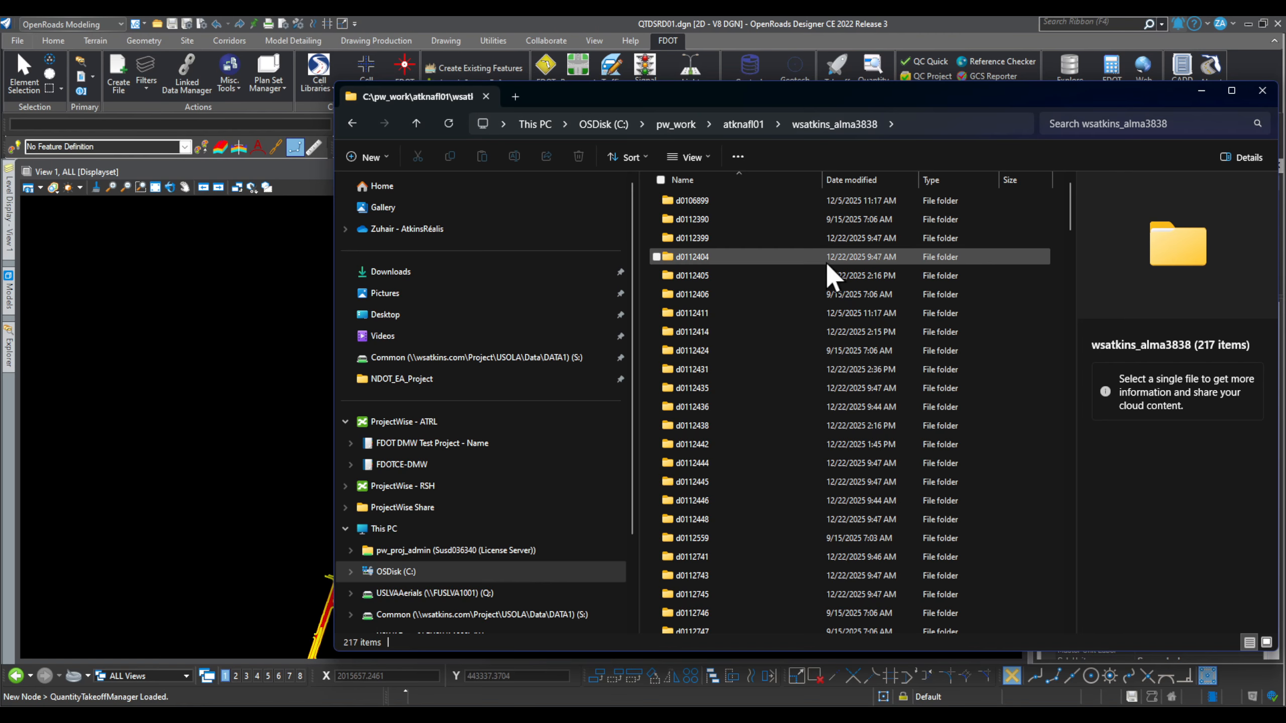
scroll(760, 457, "down", 15)
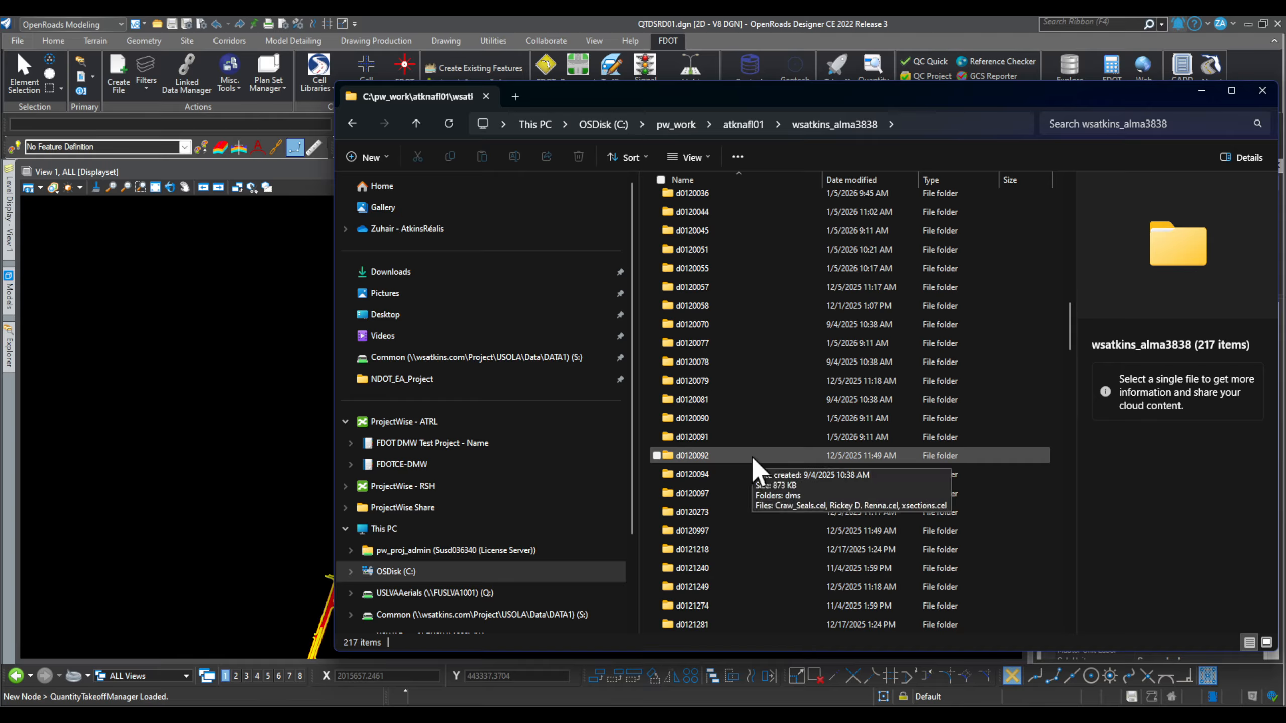
scroll(709, 445, "down", 2)
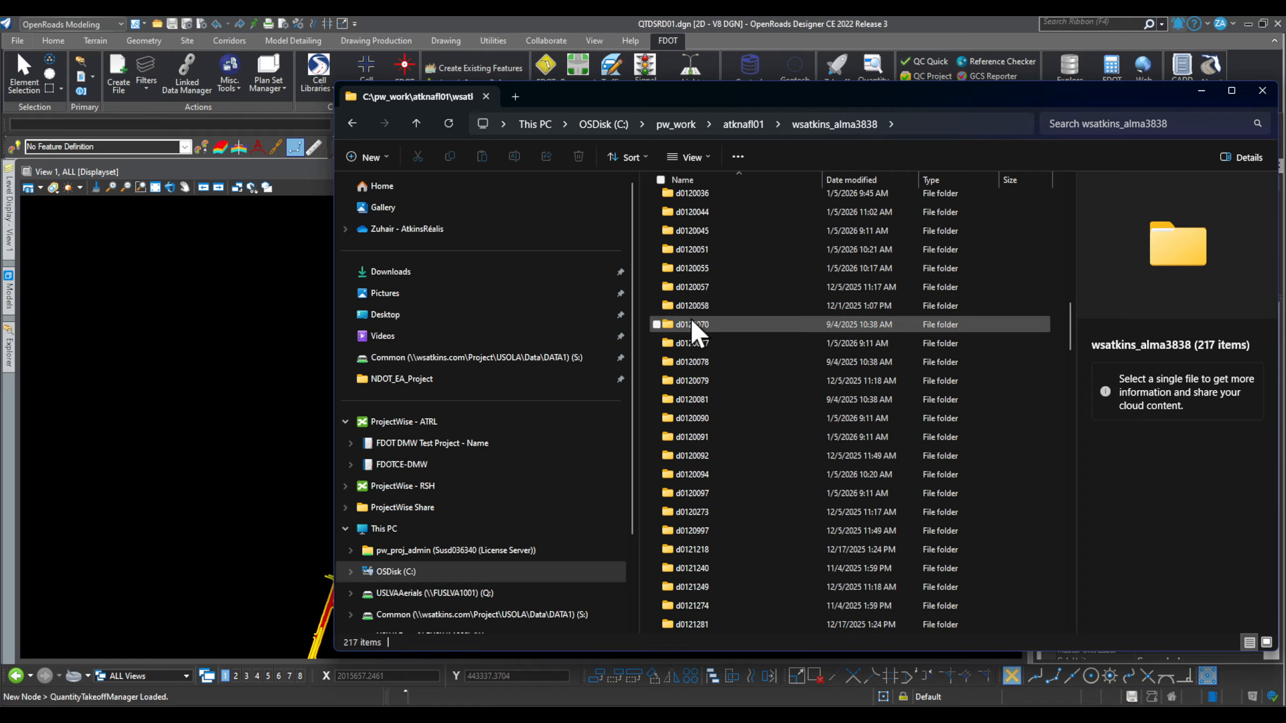
double_click(724, 198)
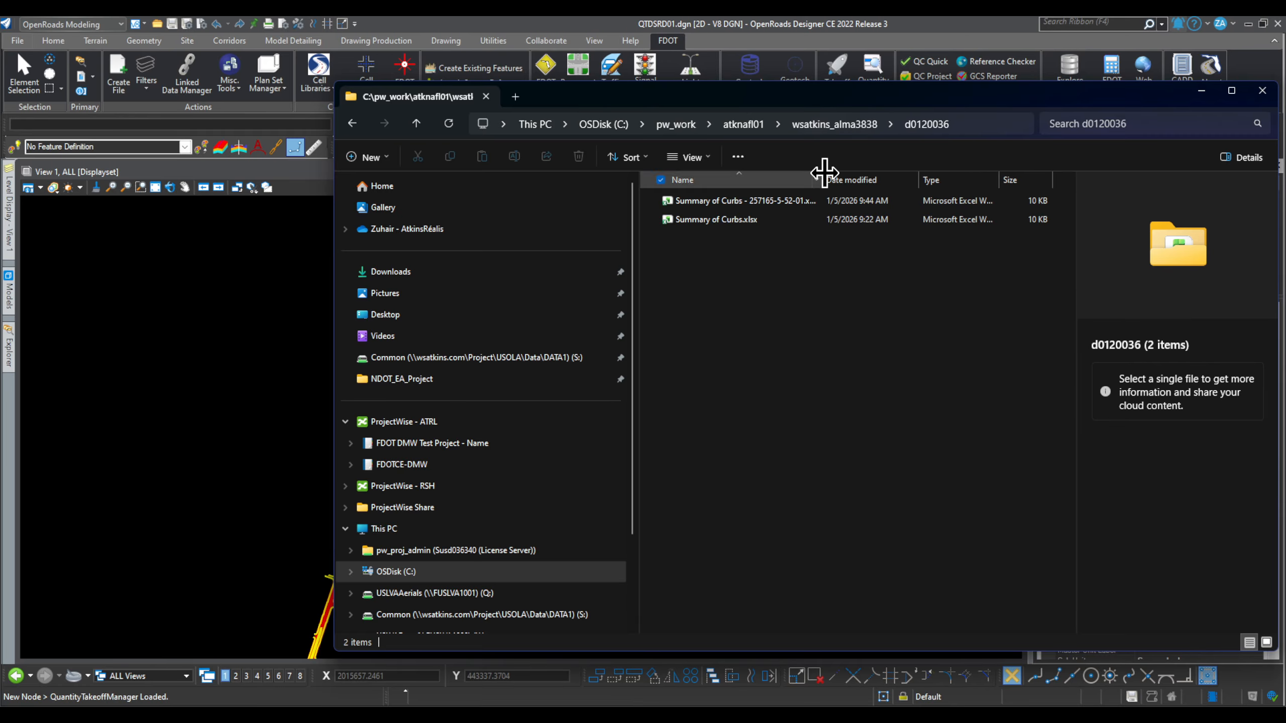
left_click_drag(821, 180, 923, 181)
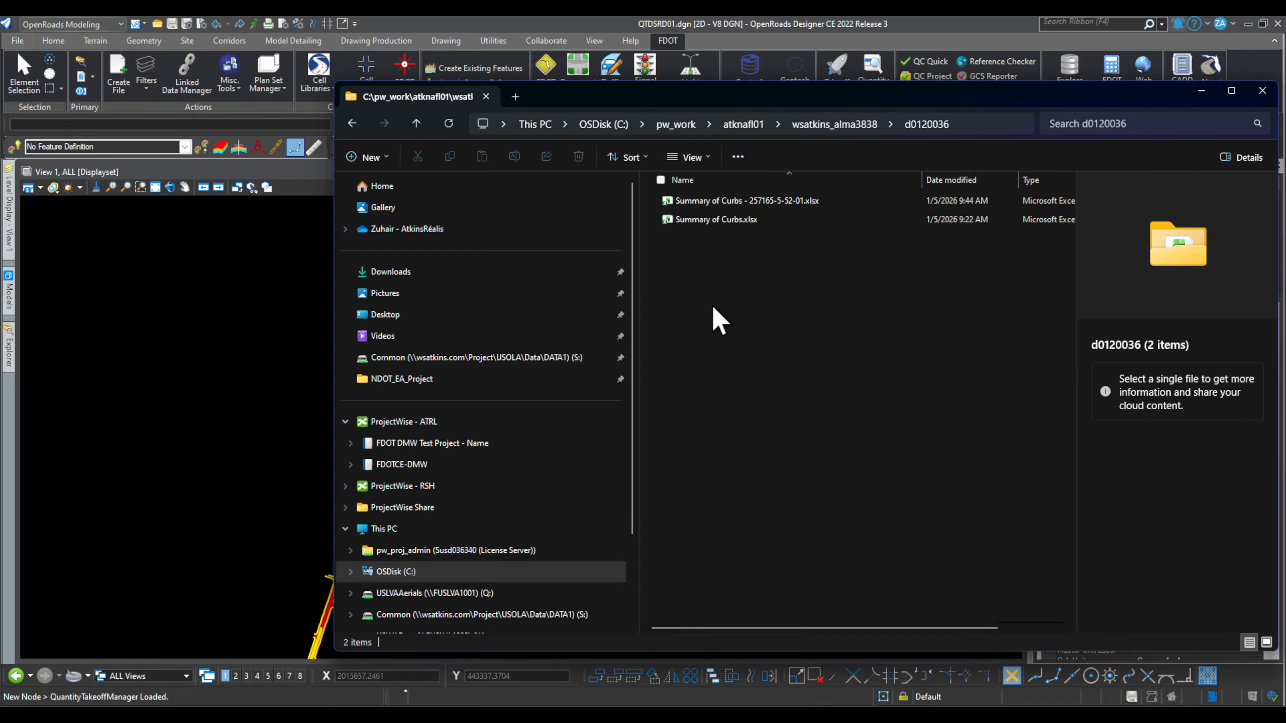
left_click_drag(916, 93, 725, 104)
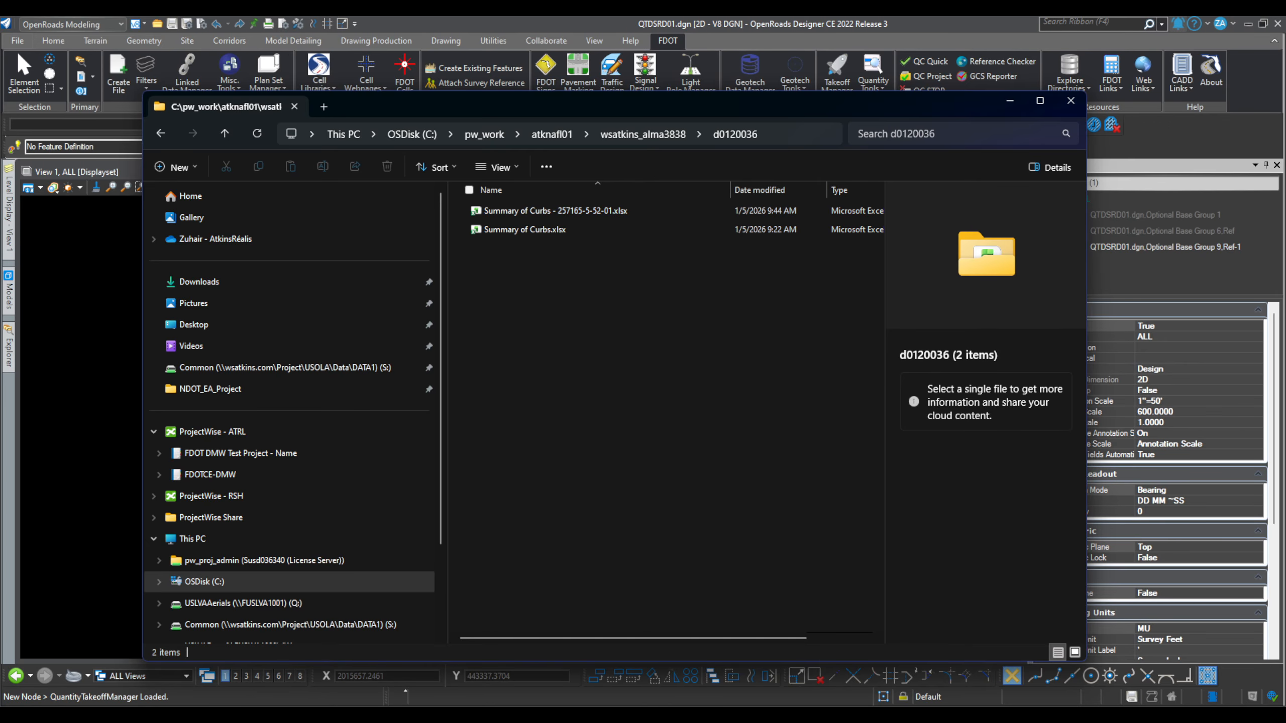
Step: Reopen Calculations in ProjectWise Explorer and select Summary of Clearing Grubbing and Removal Items.xlsx
left_click(818, 715)
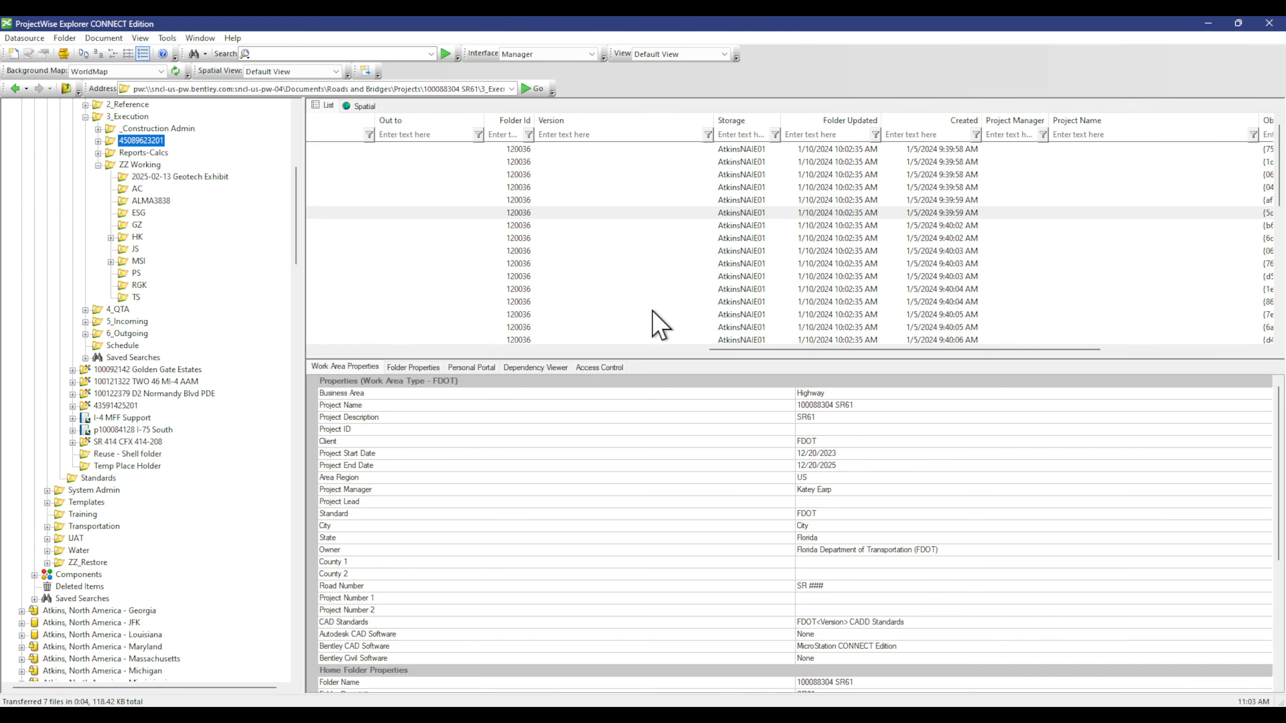
left_click_drag(753, 350, 711, 350)
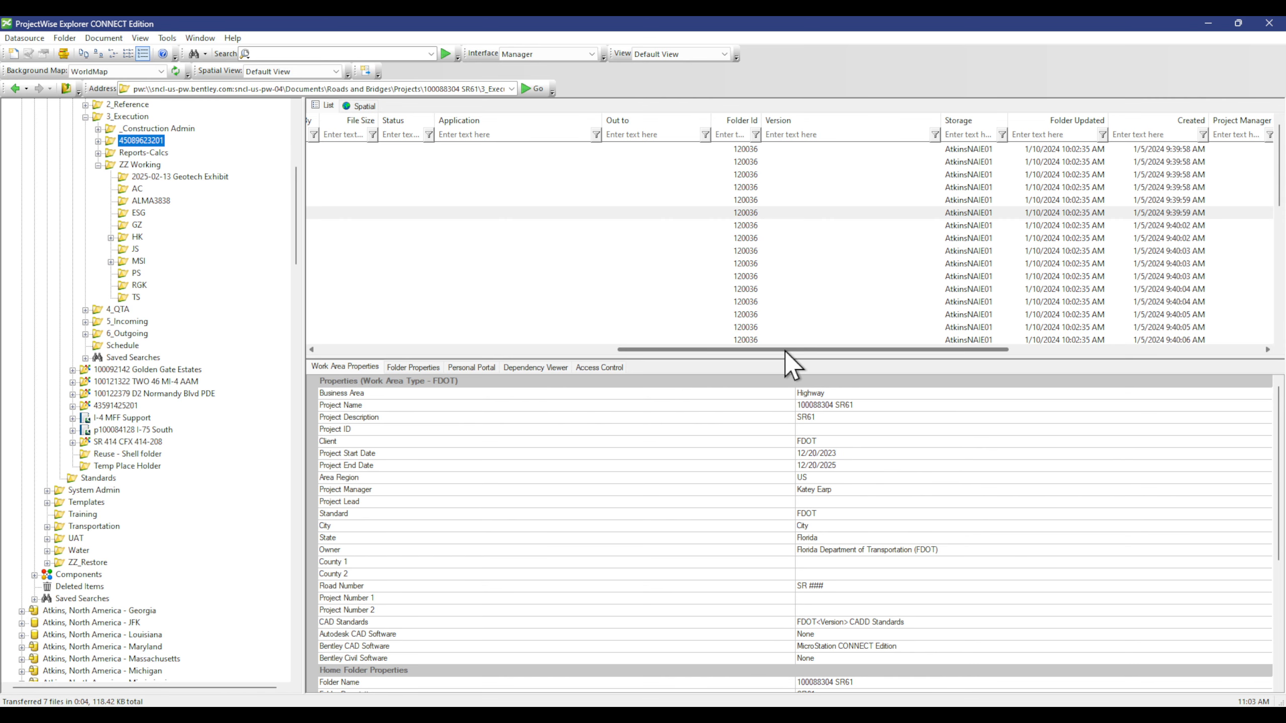
left_click_drag(785, 350, 441, 342)
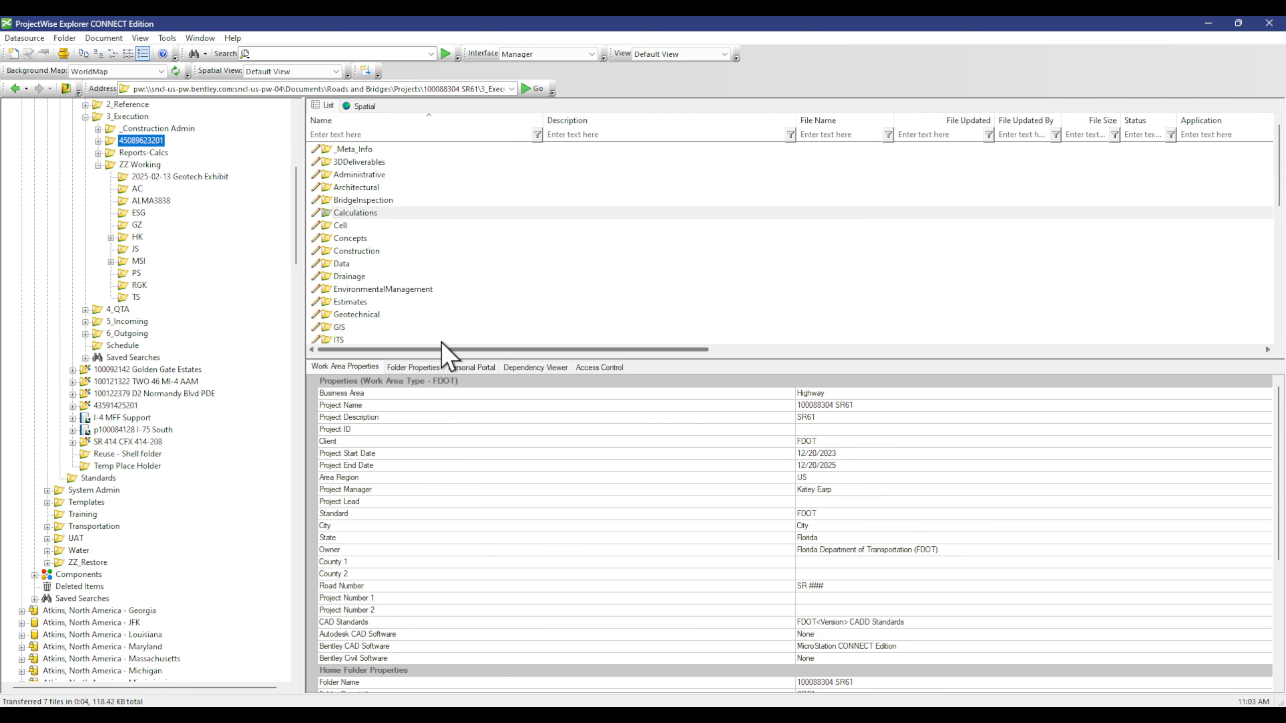
double_click(422, 210)
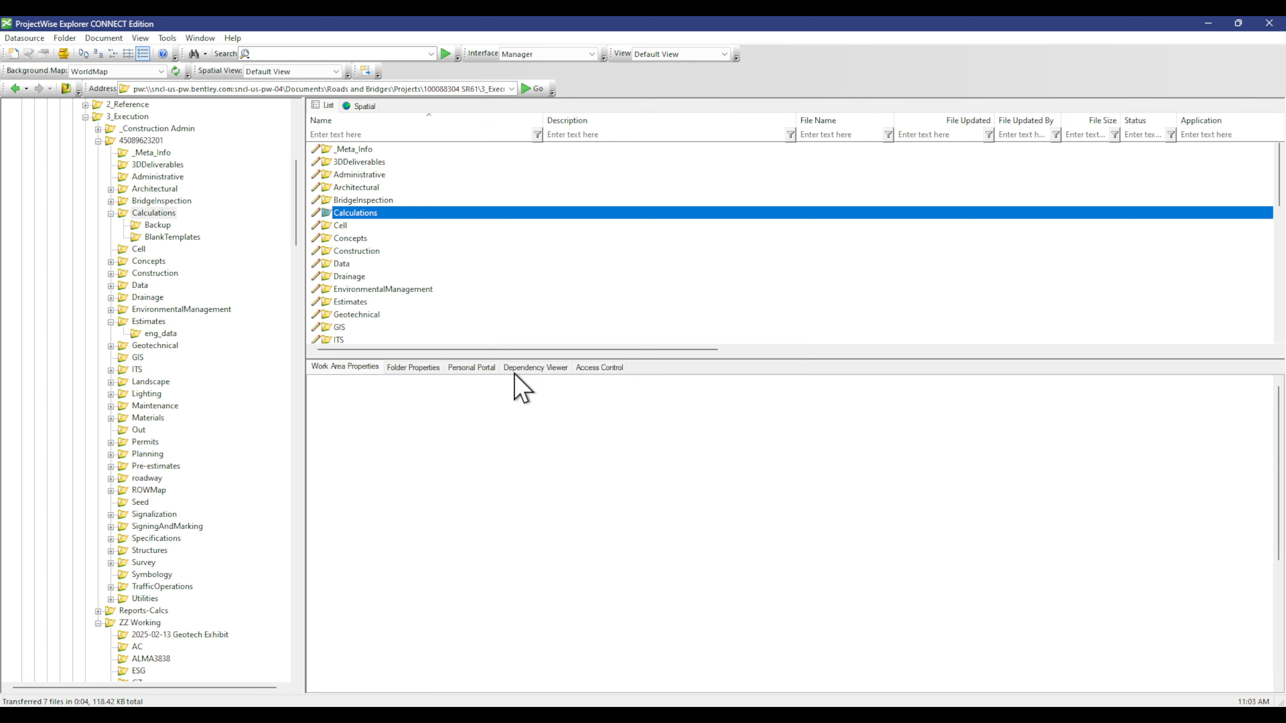
left_click_drag(486, 350, 766, 350)
left_click(386, 187)
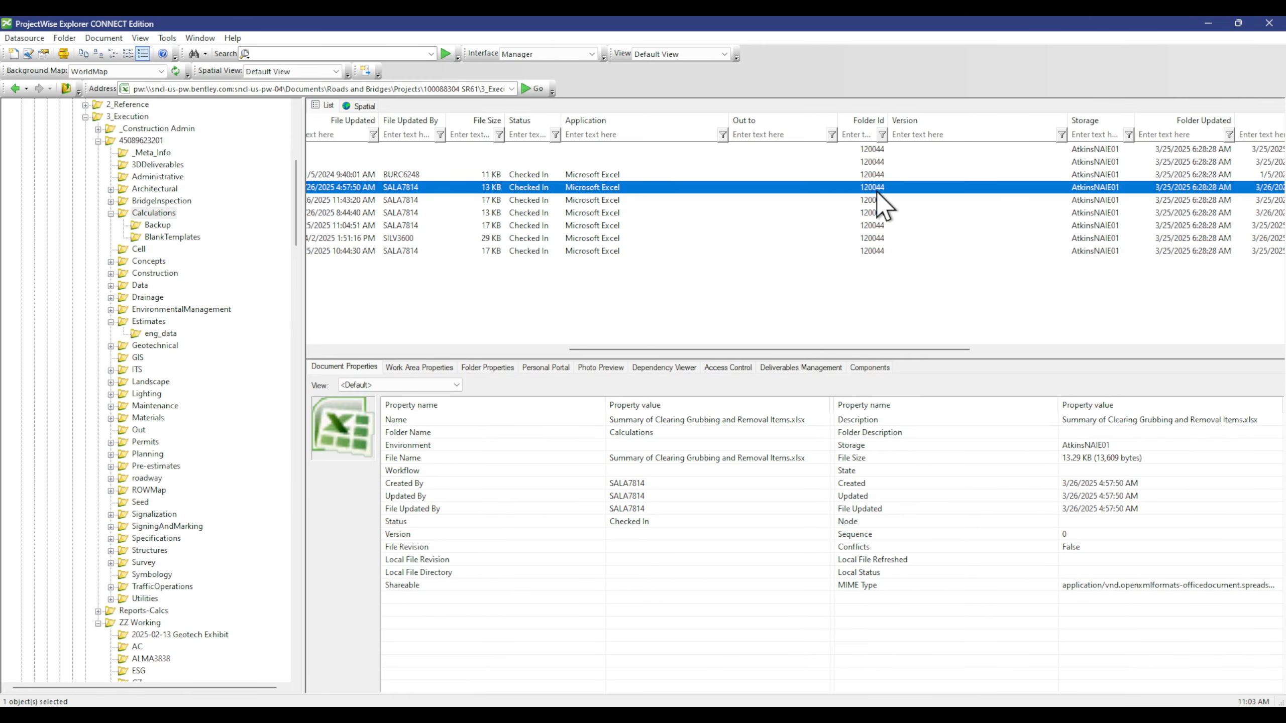
left_click_drag(838, 348, 554, 349)
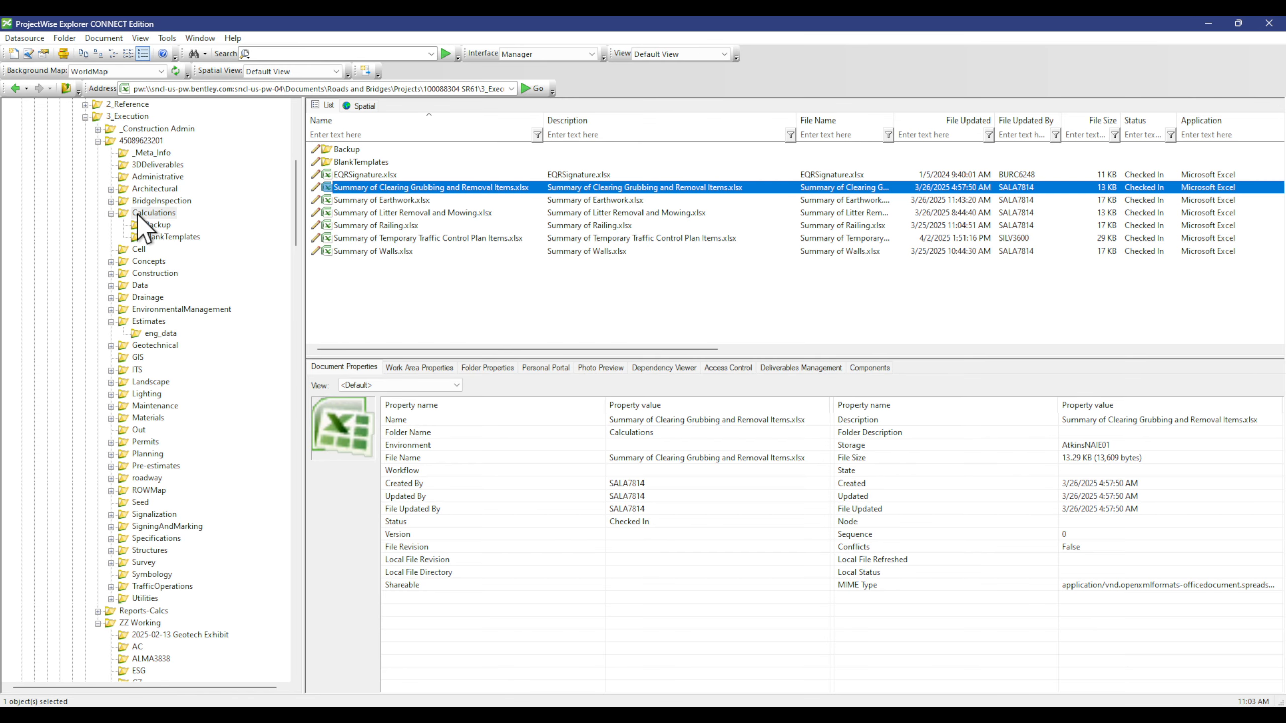
Step: Open local folder d0120044 under wsatkins_alma3838 to check it holds the Calculations files
left_click(139, 715)
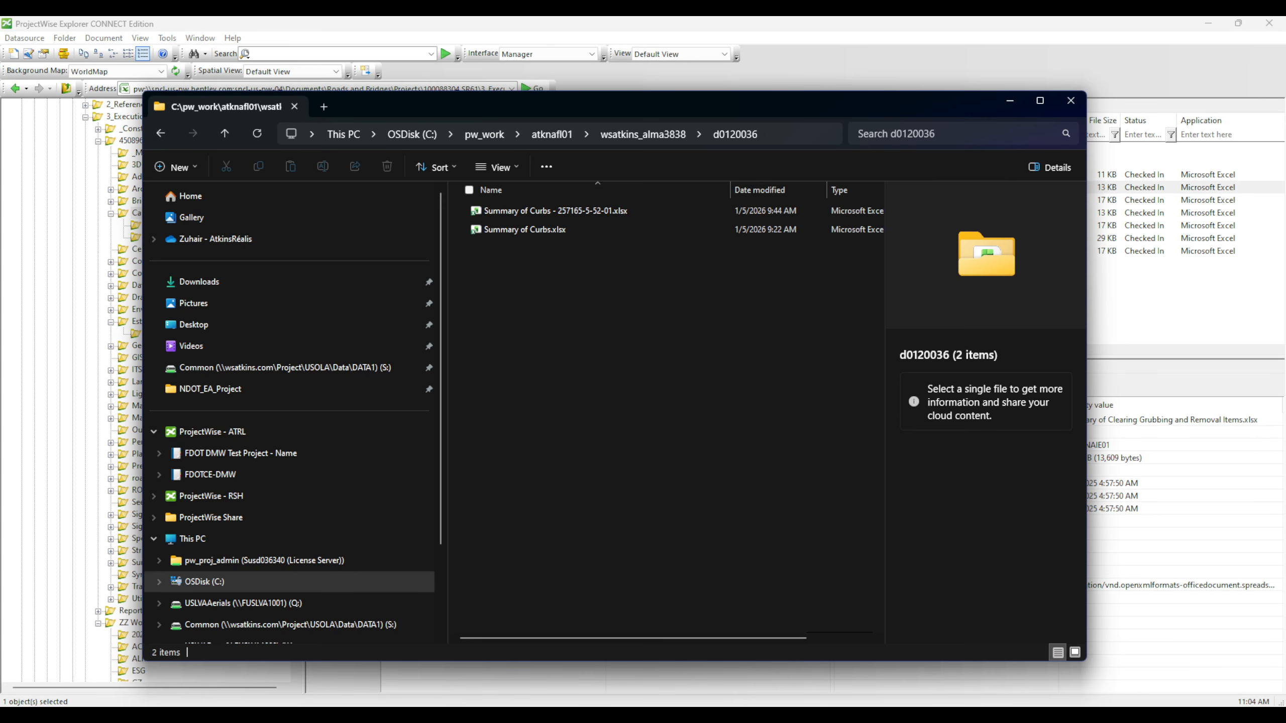
left_click(664, 133)
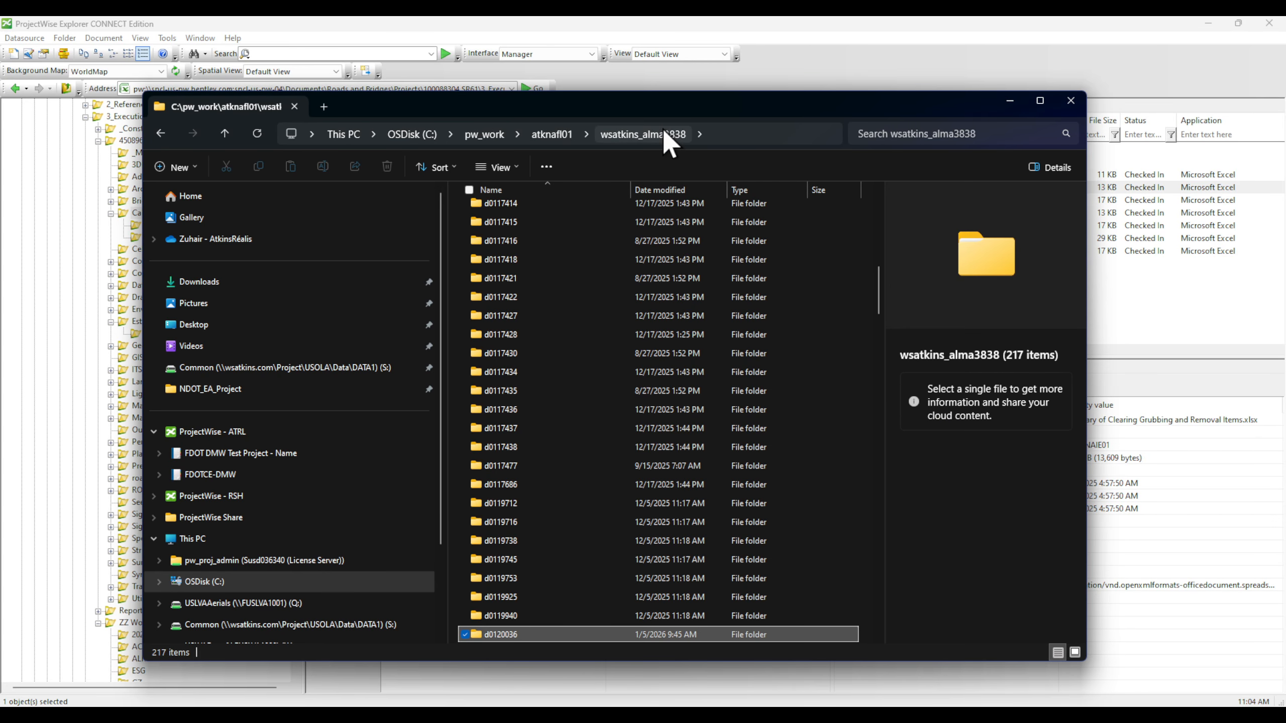
scroll(540, 445, "down", 2)
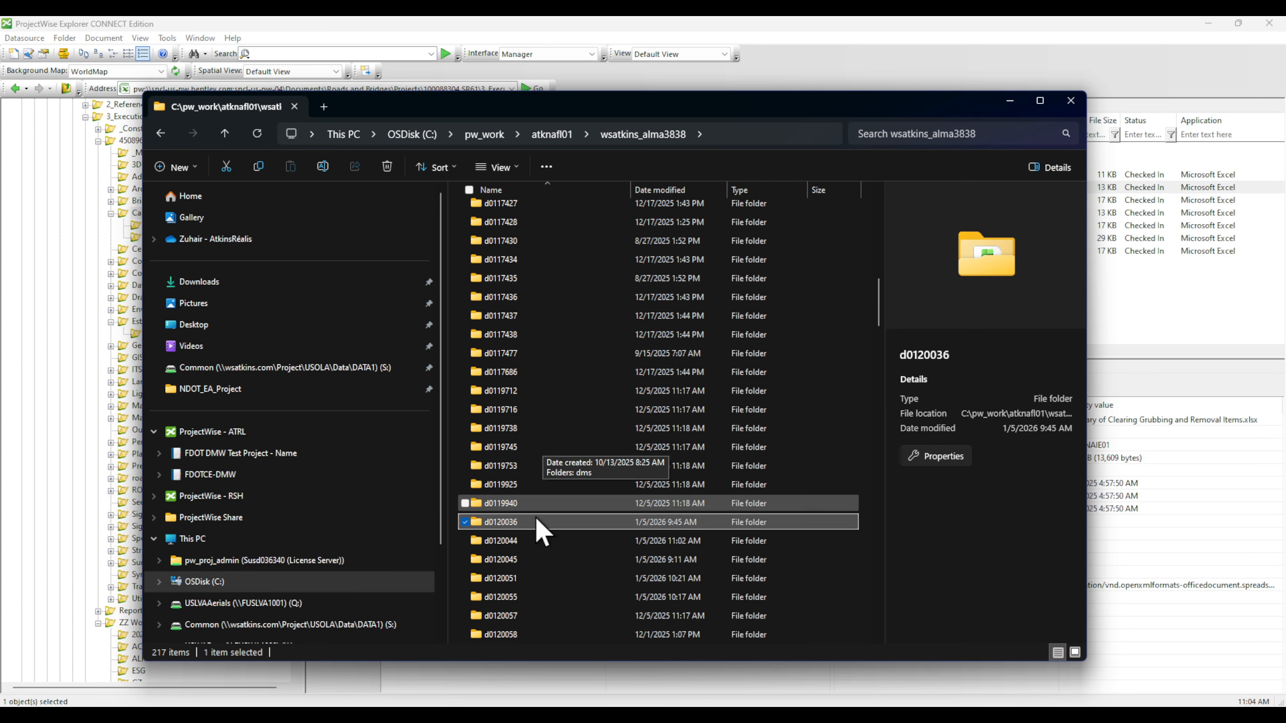
left_click(529, 539)
double_click(531, 537)
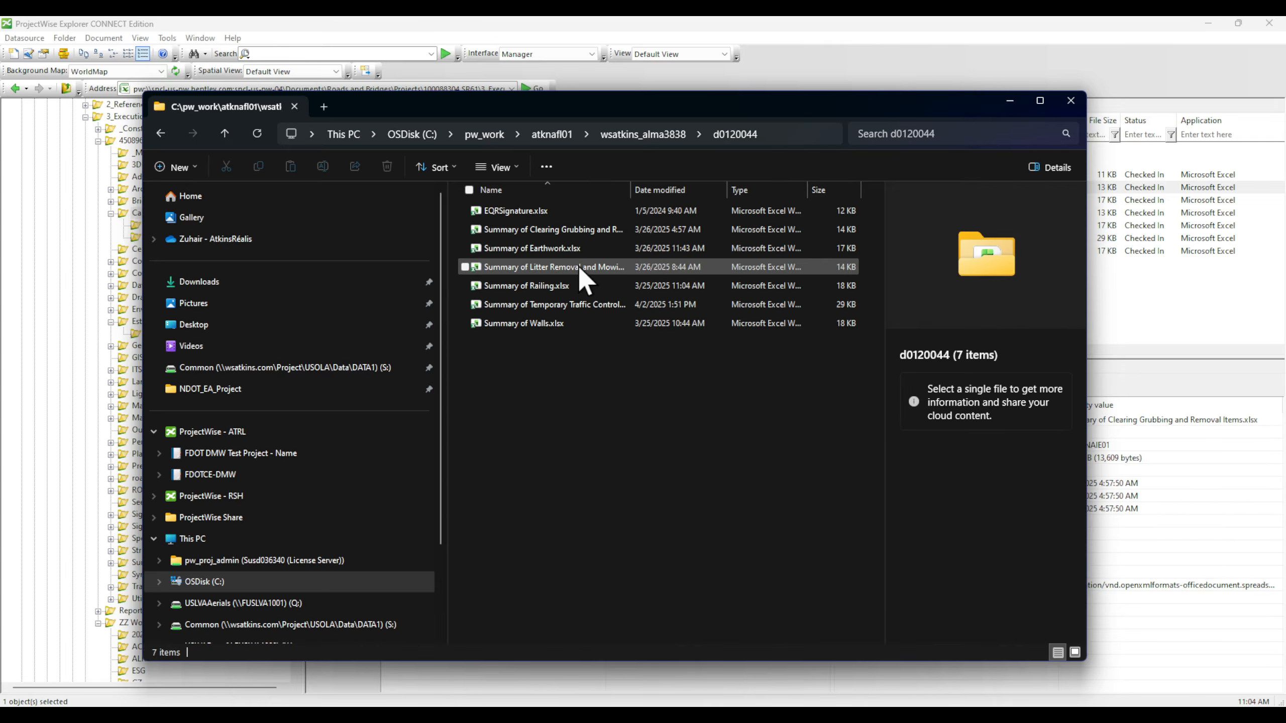
left_click_drag(776, 96, 828, 377)
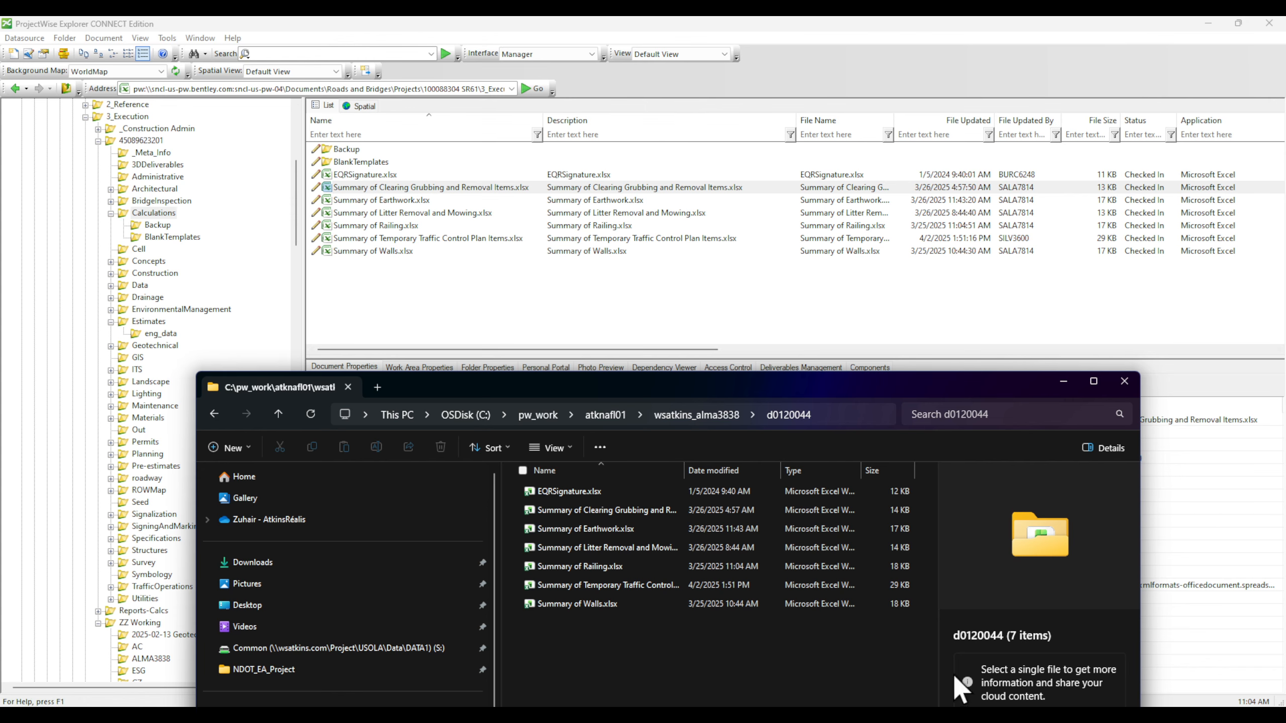
Step: Go back and open folder d0120036, then minimize File Explorer and ProjectWise
left_click(719, 416)
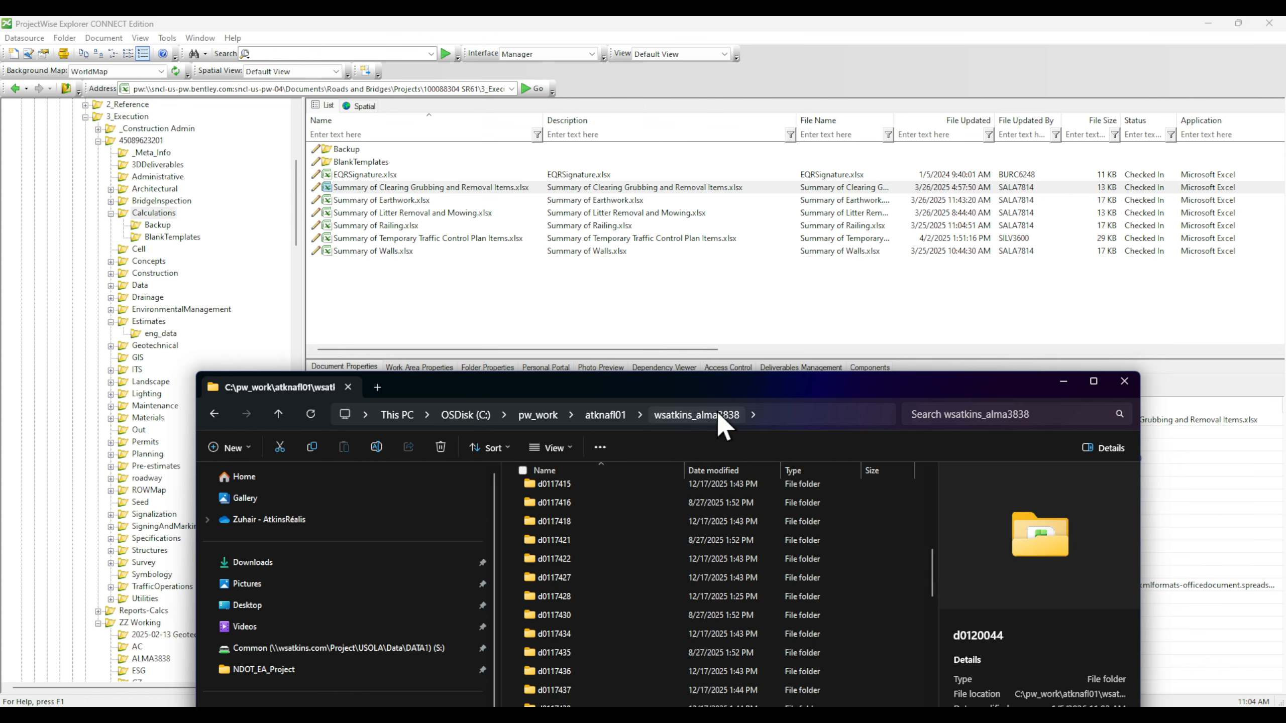
left_click_drag(671, 389, 720, 185)
scroll(608, 575, "down", 1)
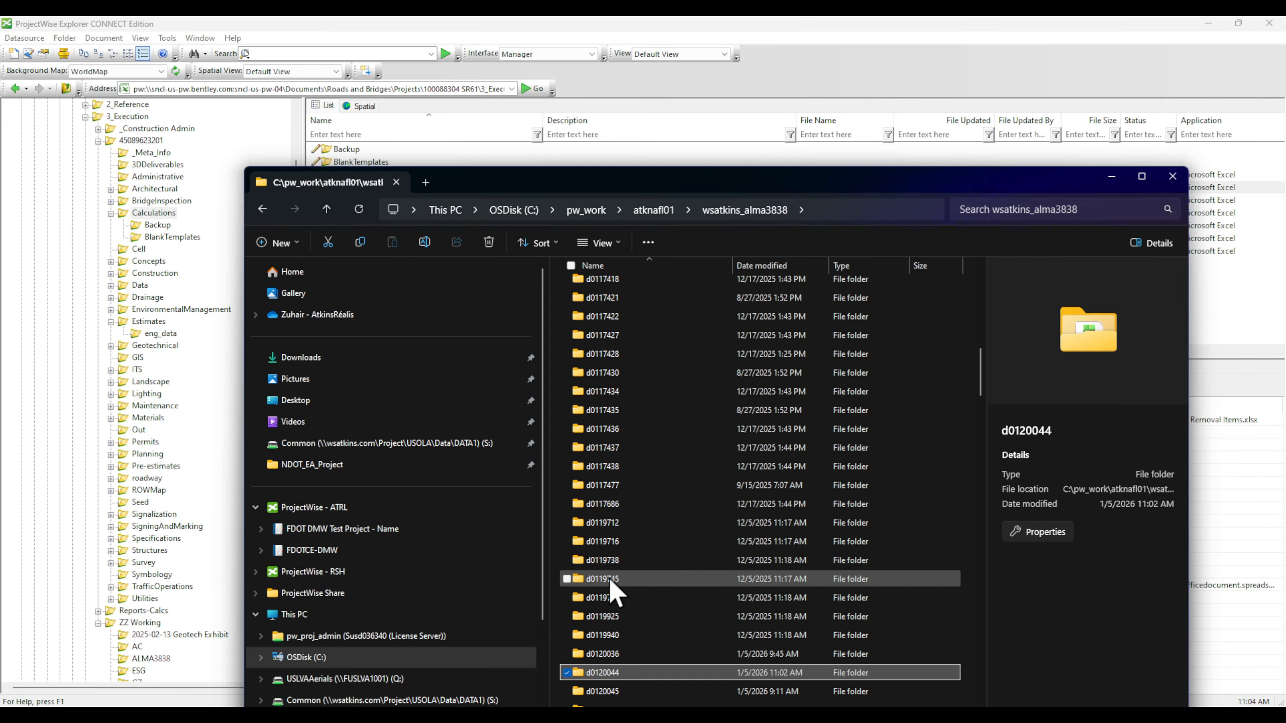
left_click(623, 653)
double_click(625, 653)
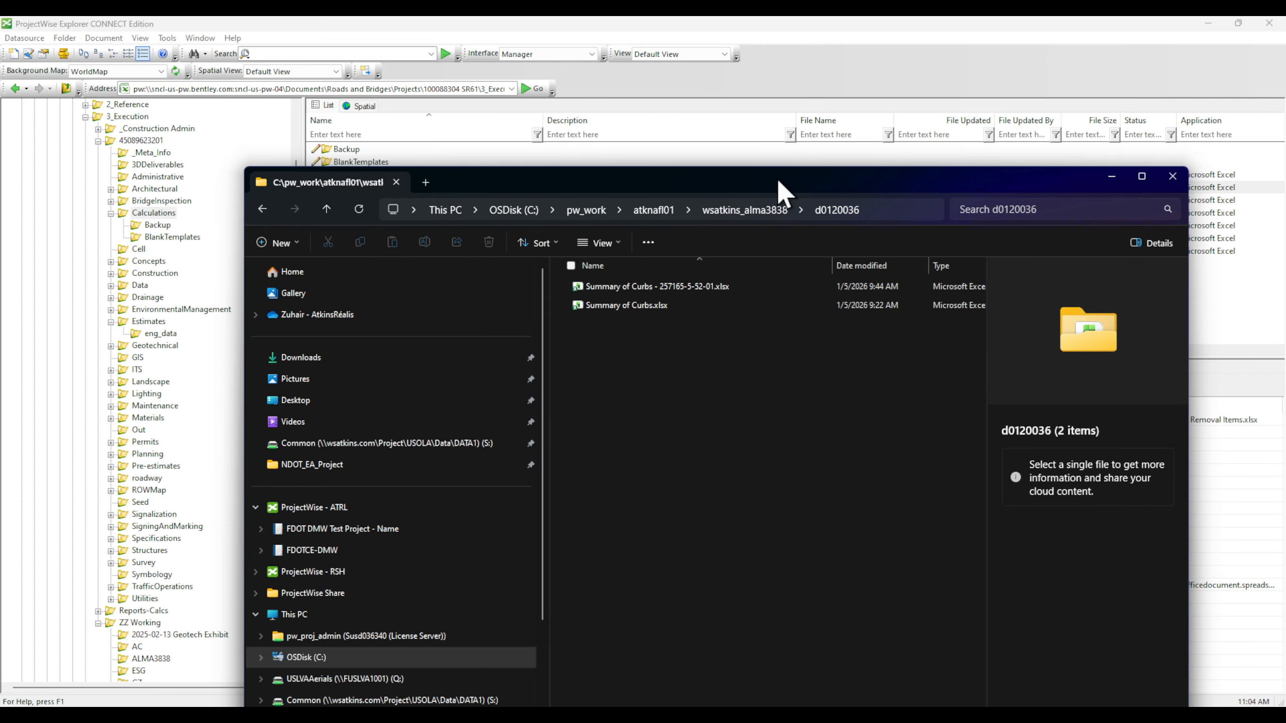
left_click_drag(778, 183, 1003, 198)
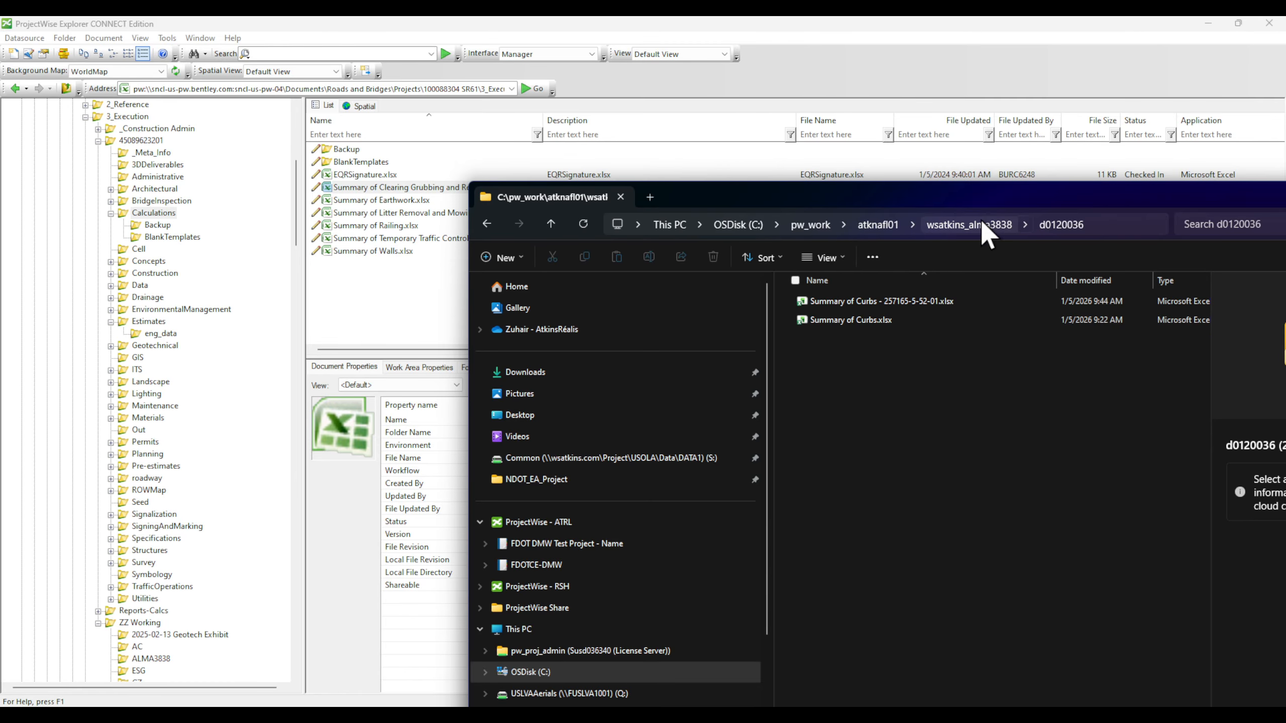
left_click_drag(970, 183, 332, 235)
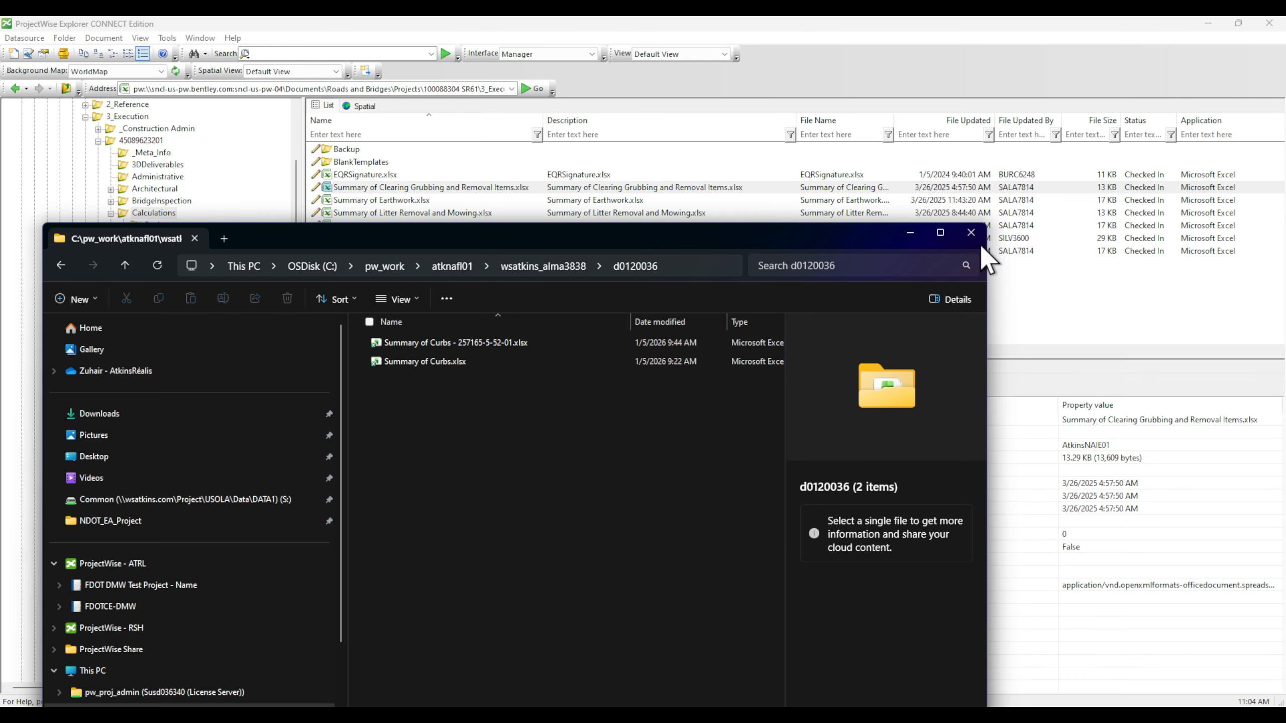
left_click(911, 232)
left_click(1208, 22)
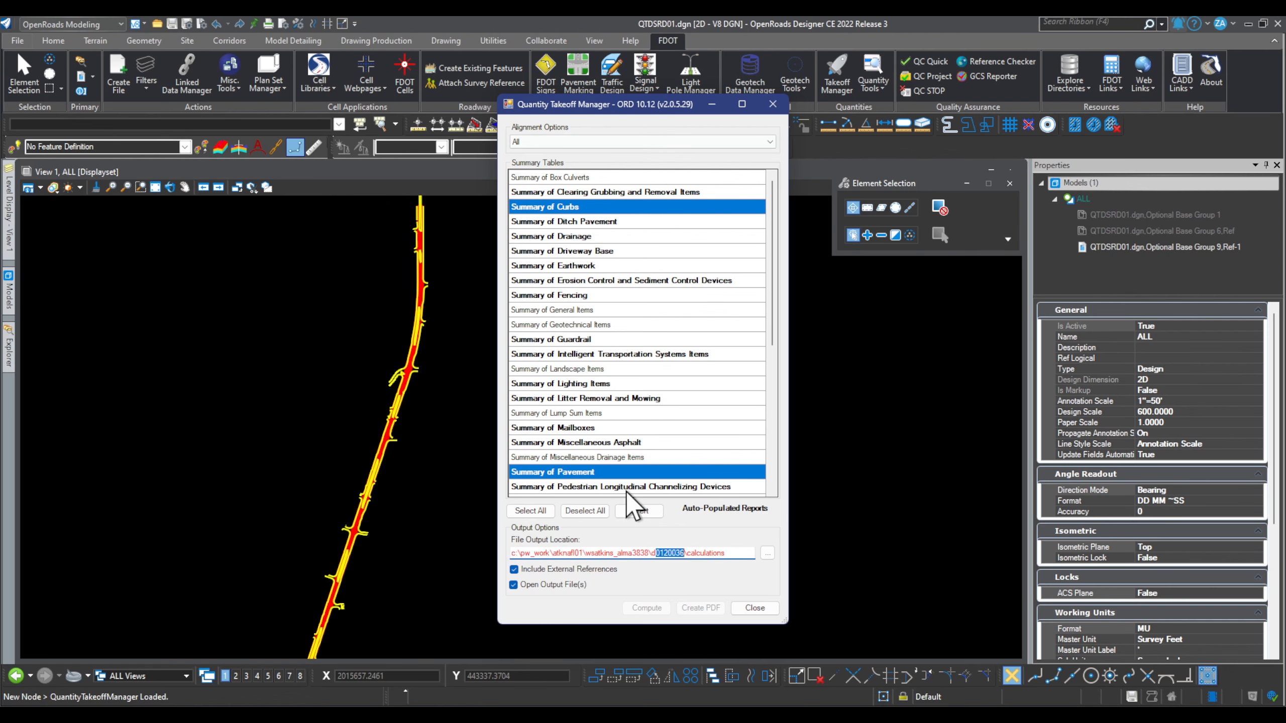
Step: Browse the File Output Location, expanding OSDisk (C:) > pw_work > atknafl01 > wsatkins_alma3838
left_click(767, 553)
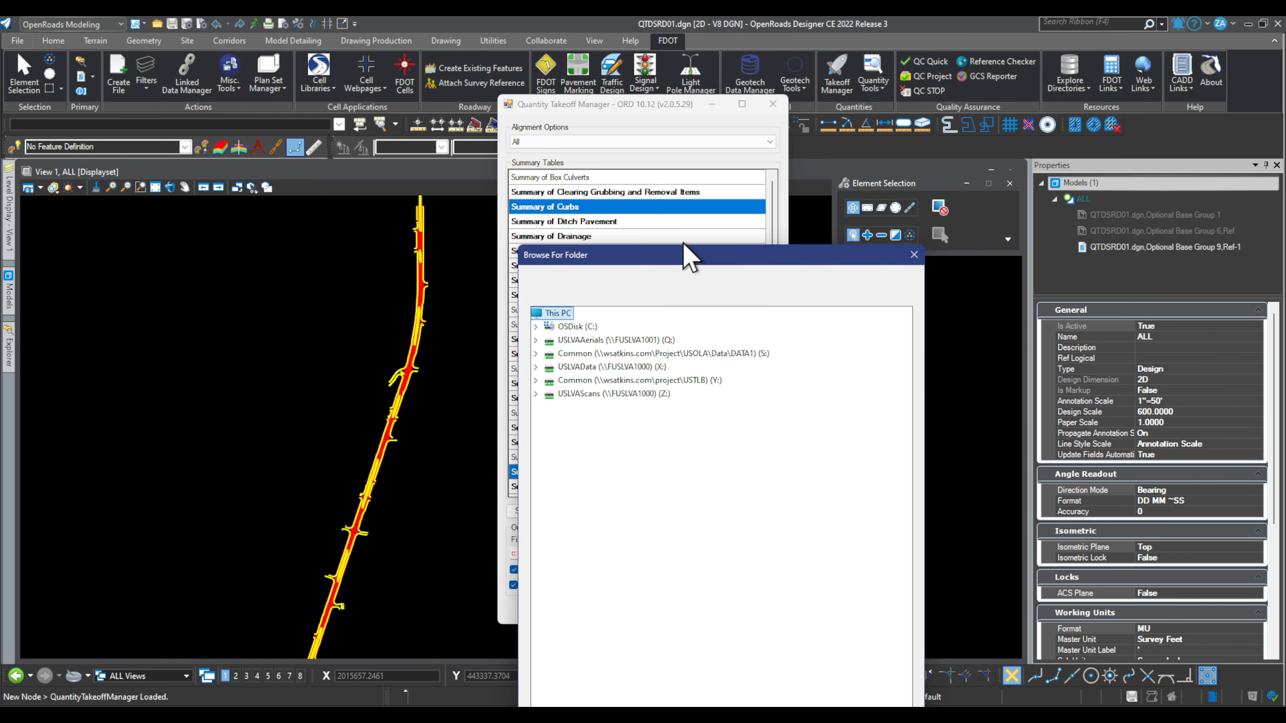
left_click_drag(685, 255, 913, 108)
double_click(810, 174)
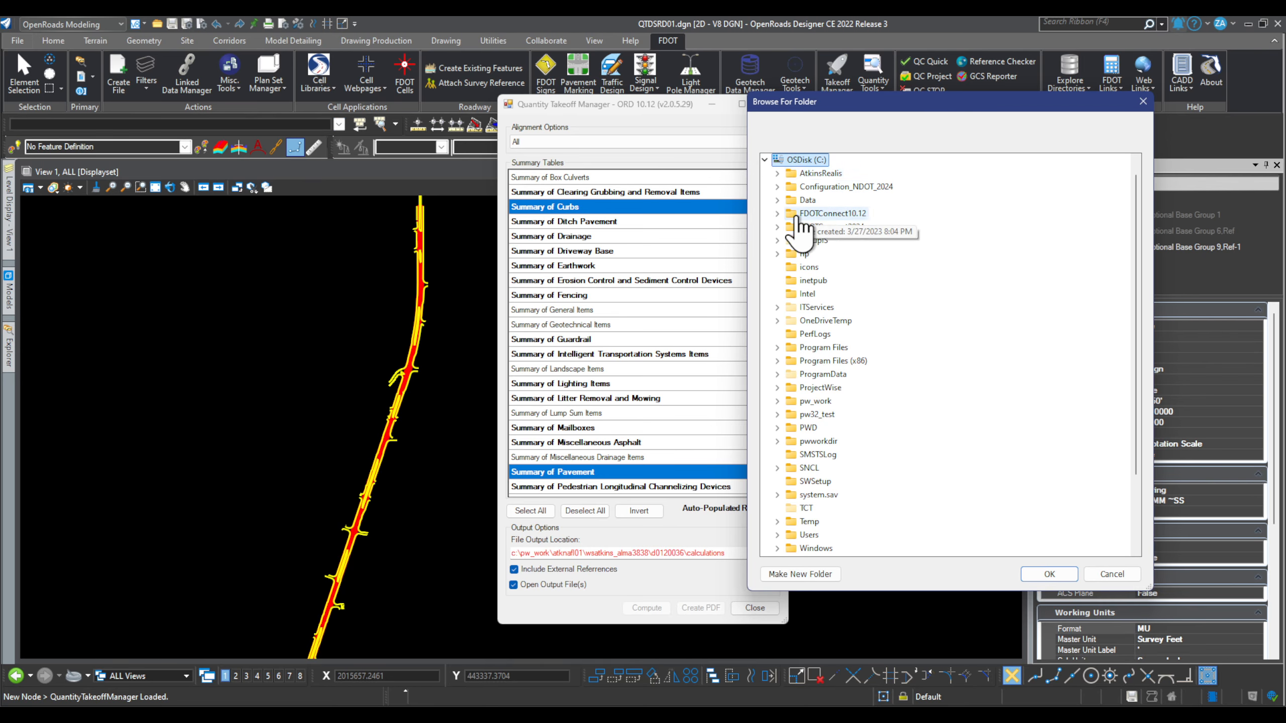
double_click(805, 389)
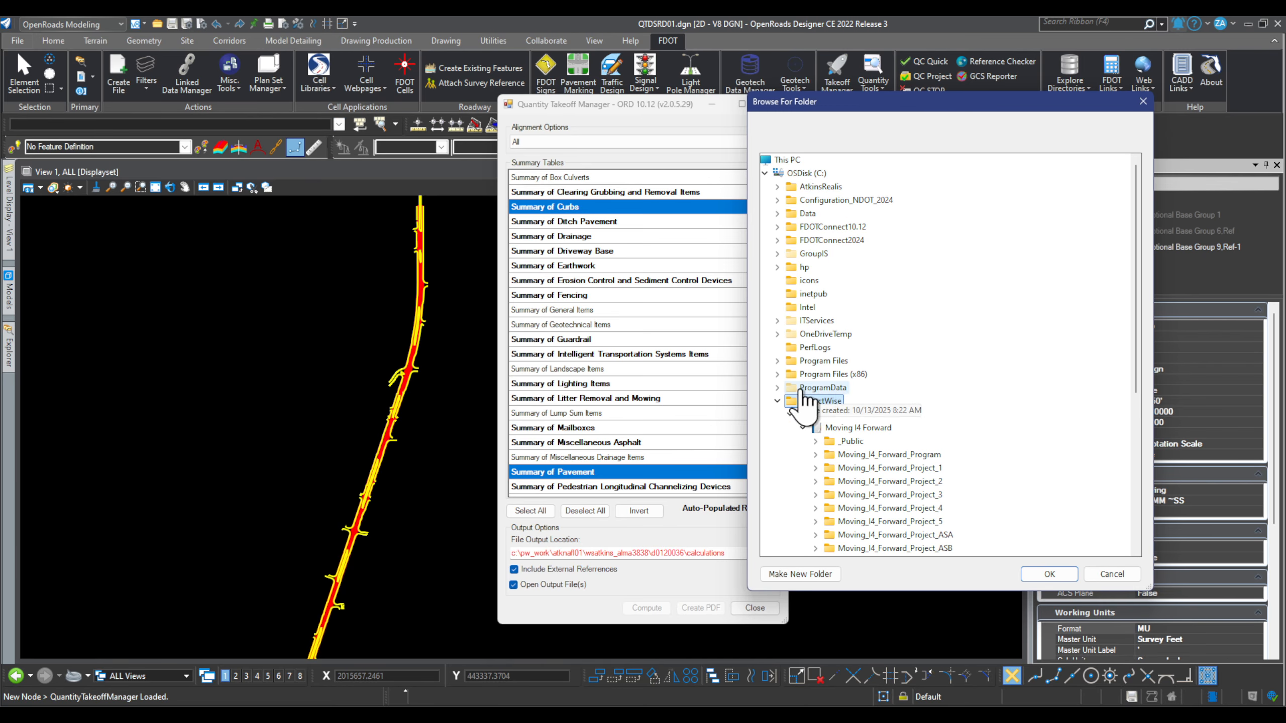
left_click(777, 401)
left_click(777, 413)
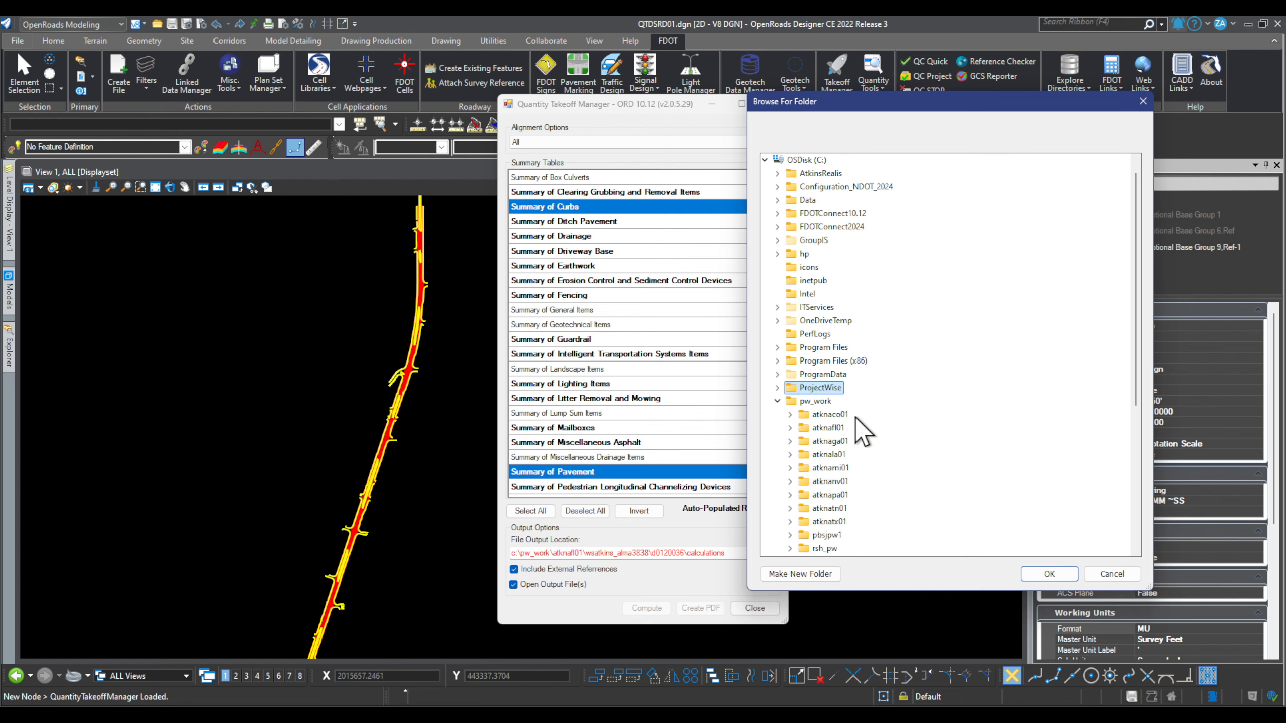
double_click(797, 427)
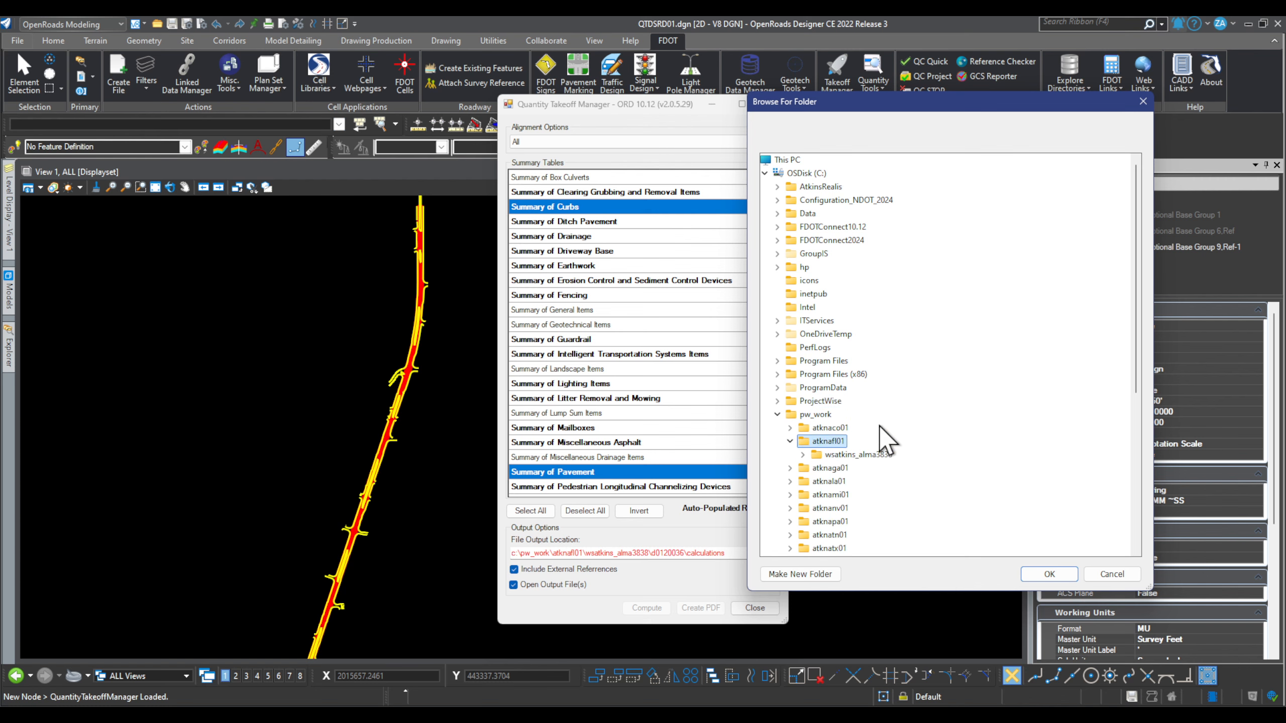
double_click(881, 455)
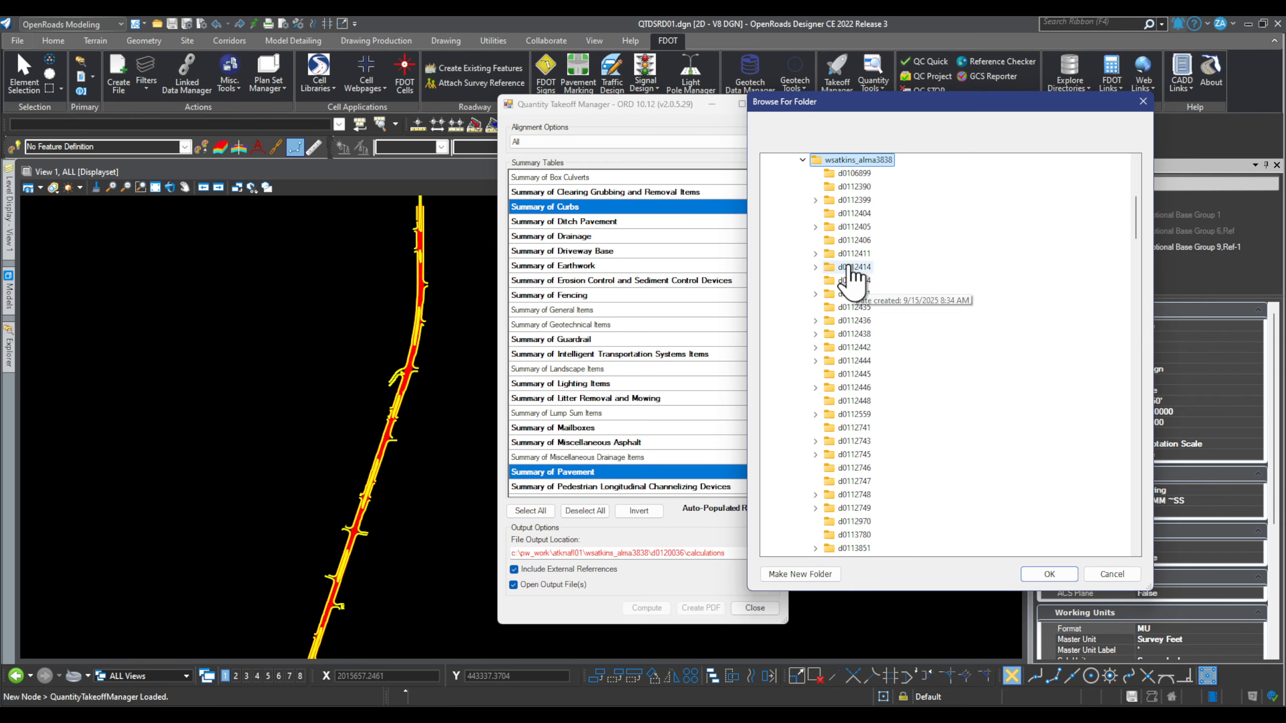
scroll(866, 448, "down", 1)
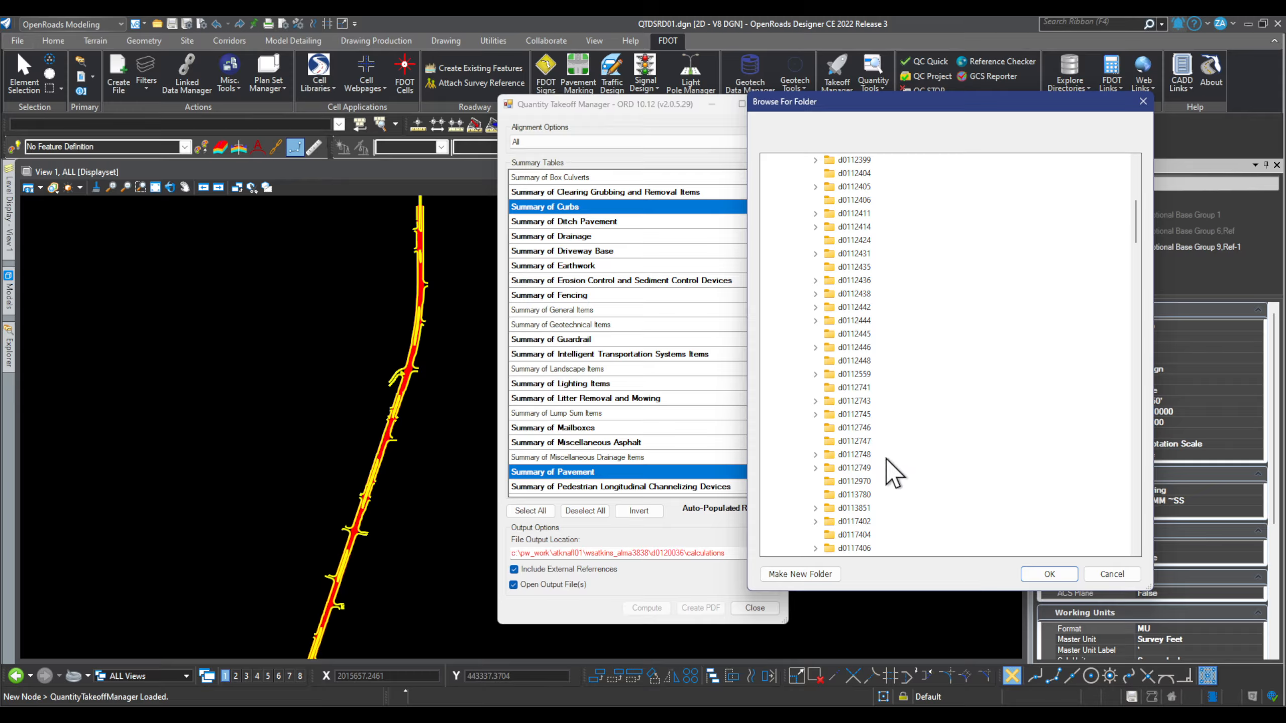
scroll(891, 471, "down", 1)
scroll(892, 474, "down", 2)
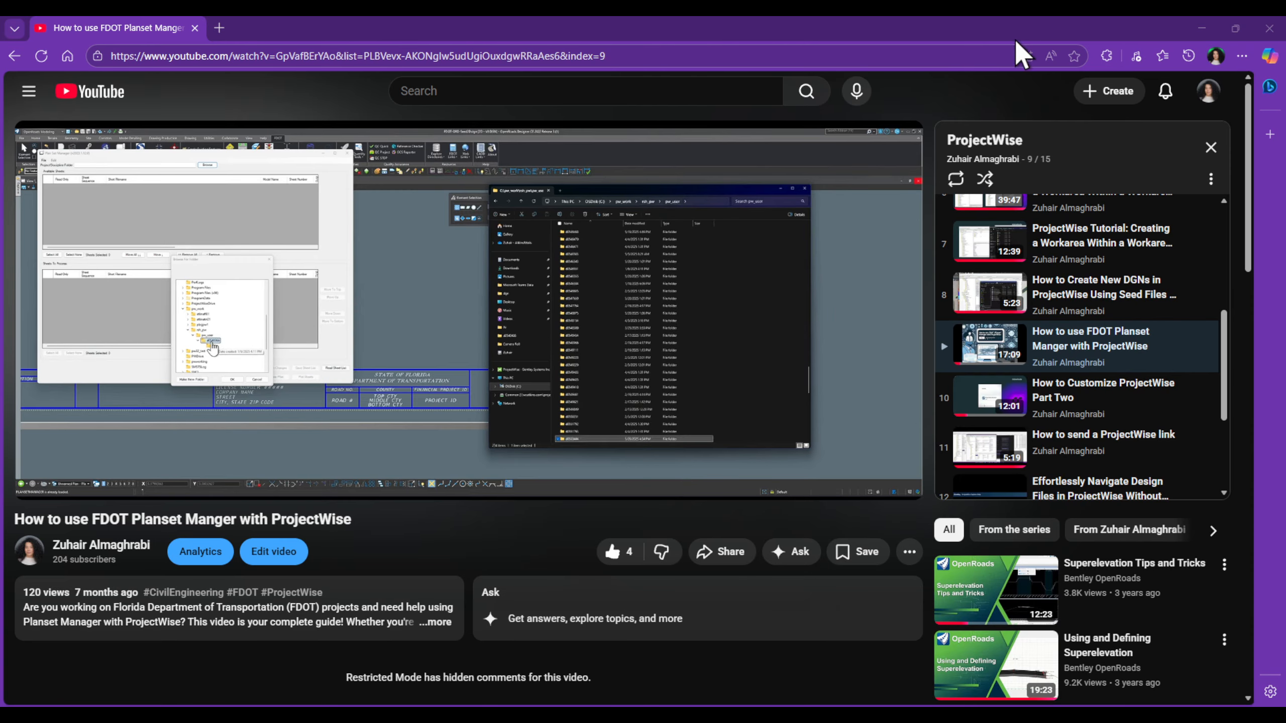
Step: Close the File Explorer window and bring the YouTube browser over OpenRoads
left_click_drag(886, 35, 881, 187)
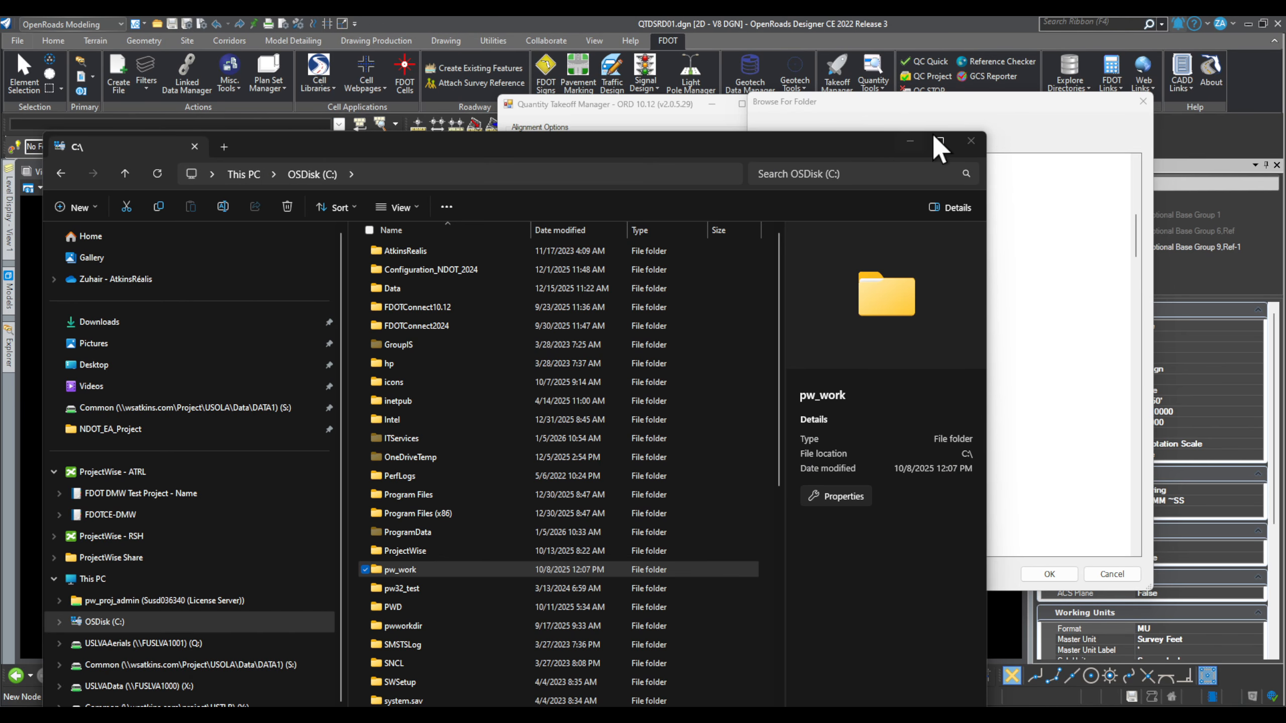
left_click(970, 141)
scroll(870, 268, "up", 6)
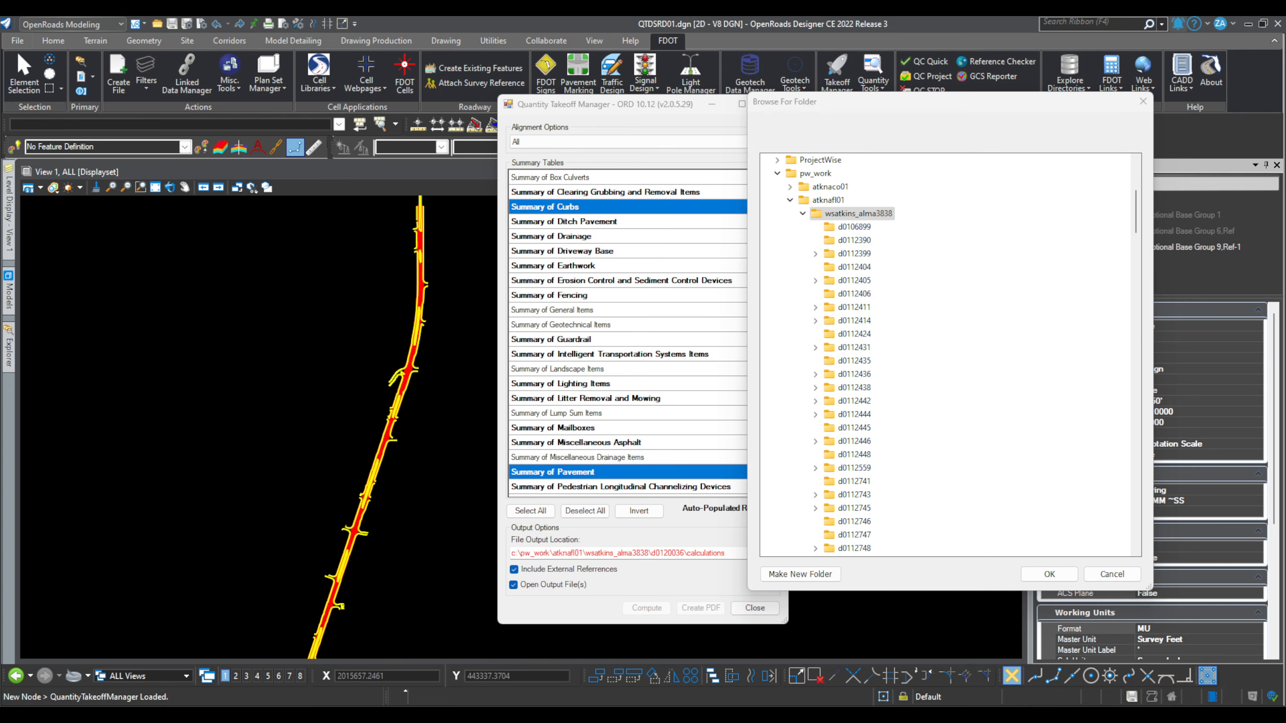
left_click_drag(1283, 324, 594, 136)
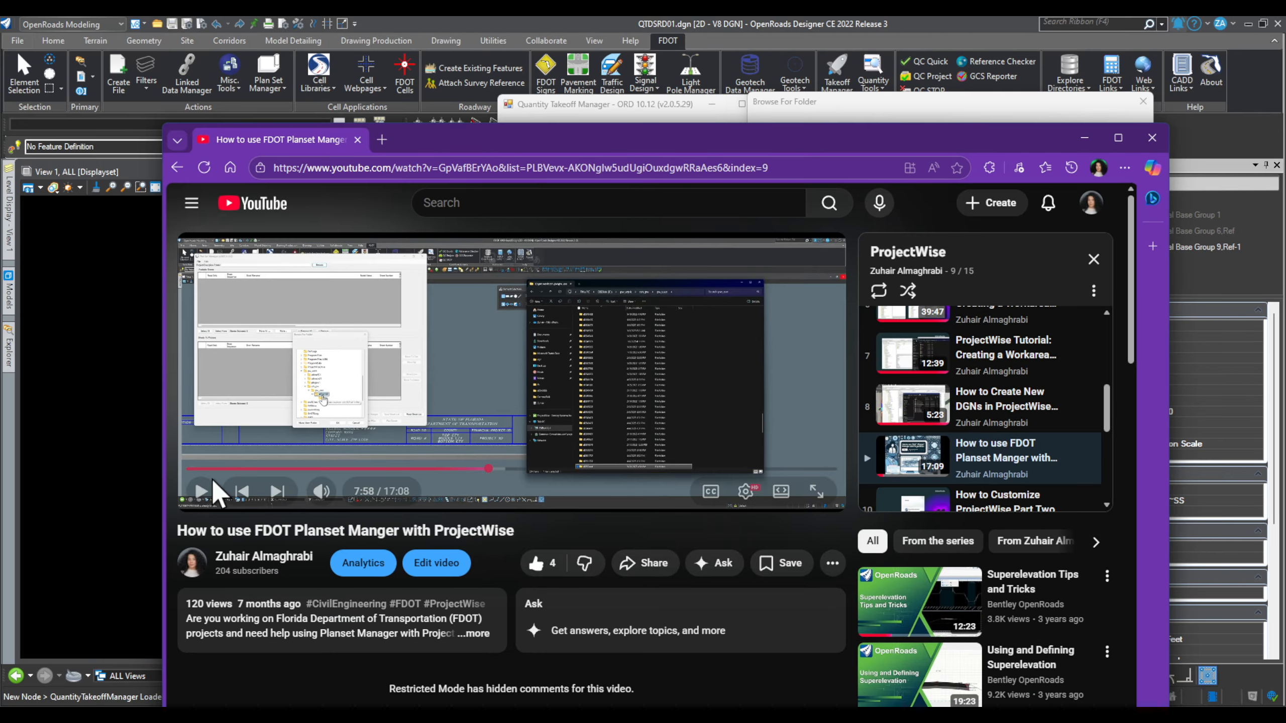
Step: Open the video author's channel and its ProjectWise playlist
left_click(262, 557)
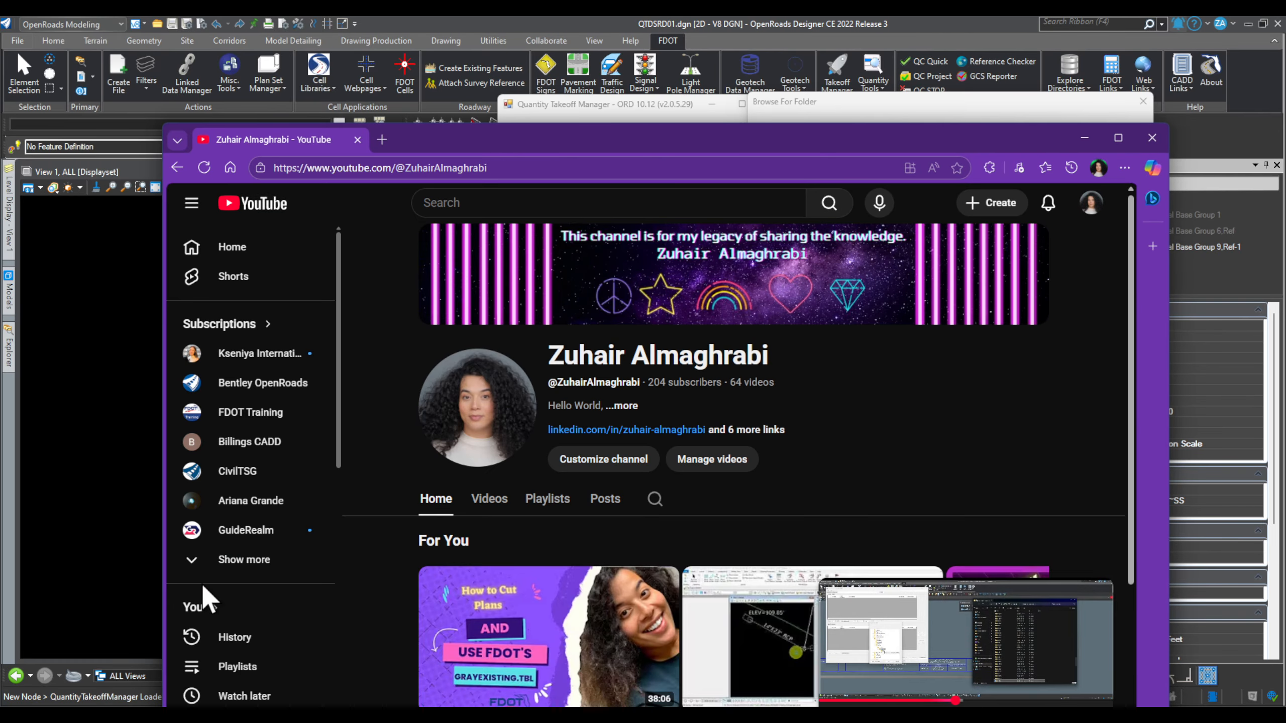
left_click(545, 500)
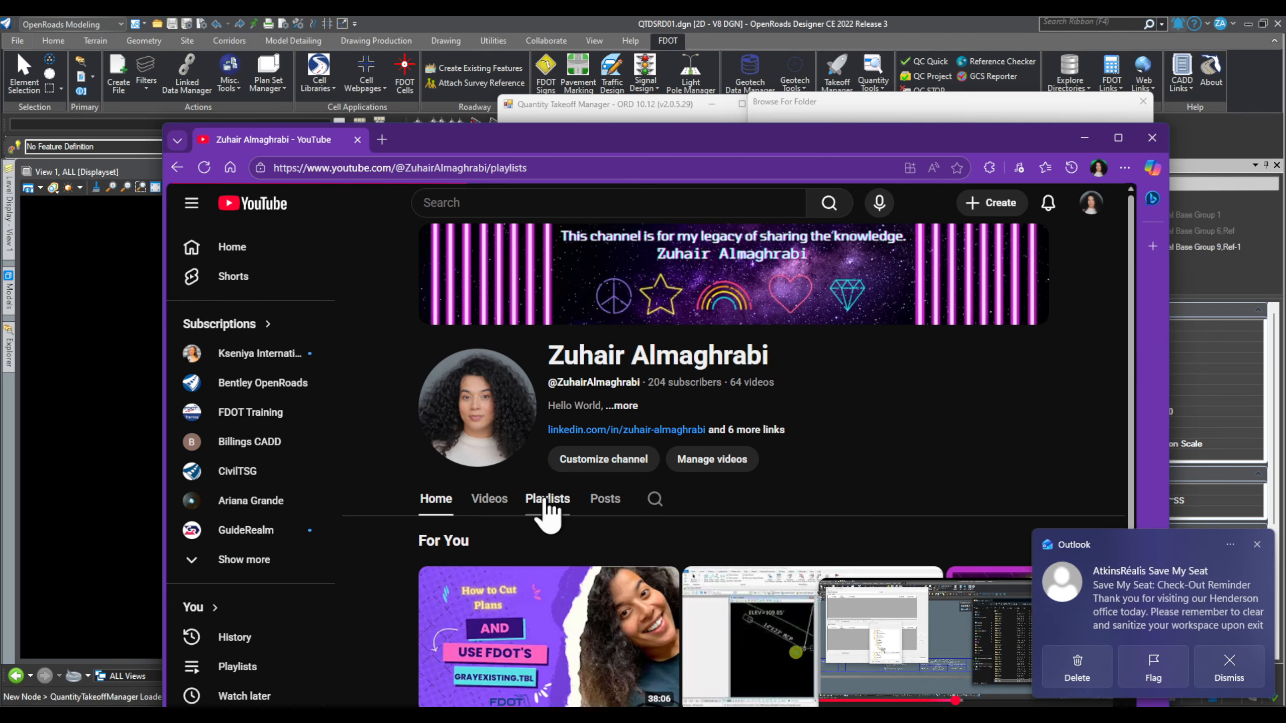
left_click_drag(993, 136, 937, 82)
left_click(1257, 545)
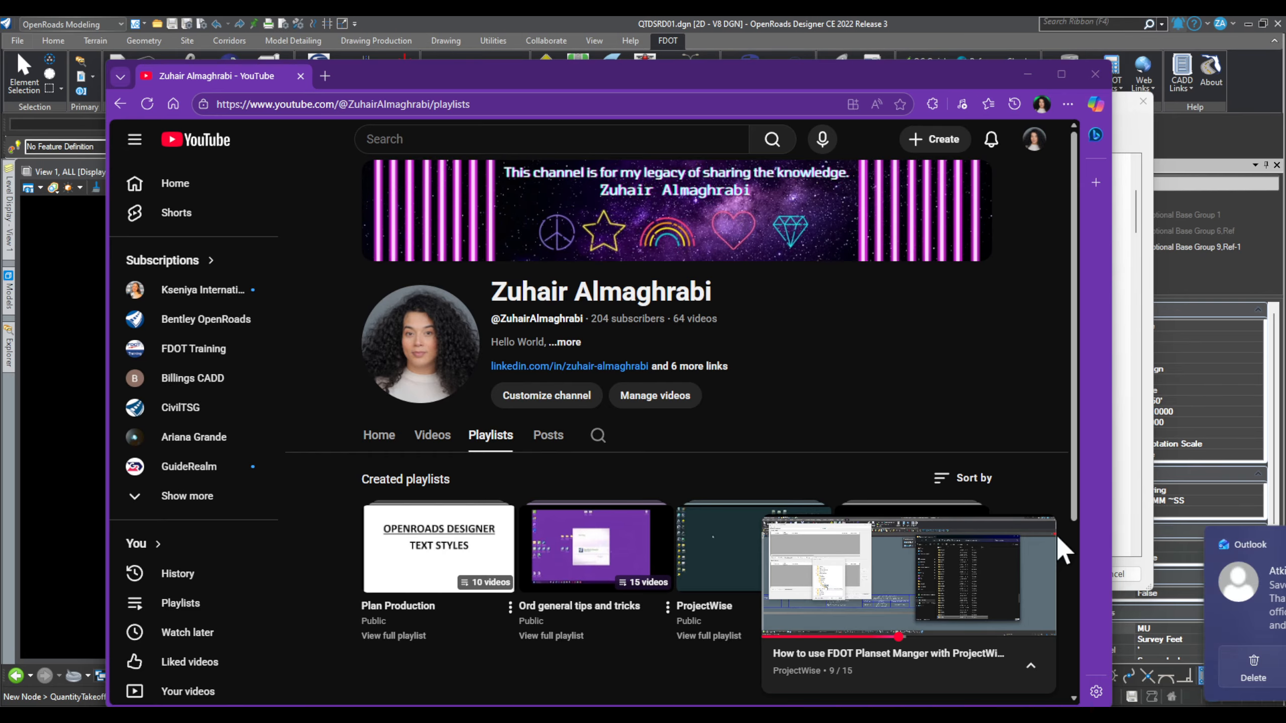
scroll(701, 359, "down", 3)
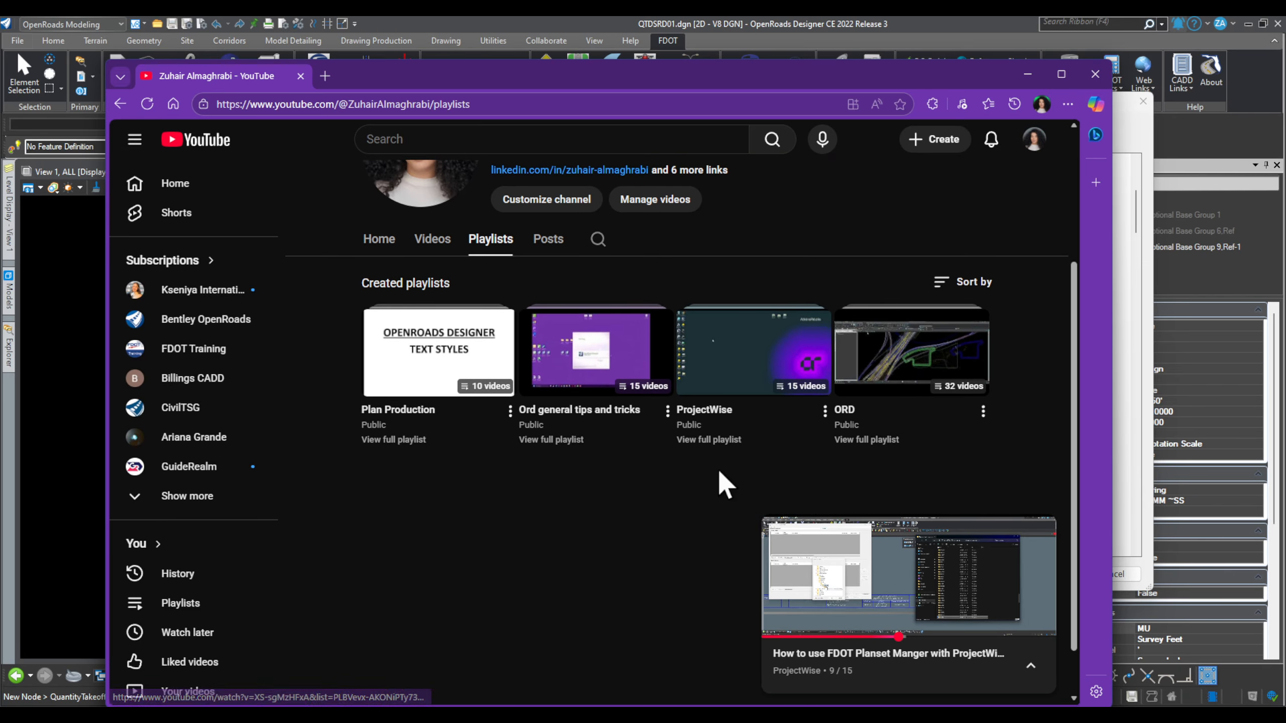
left_click(722, 409)
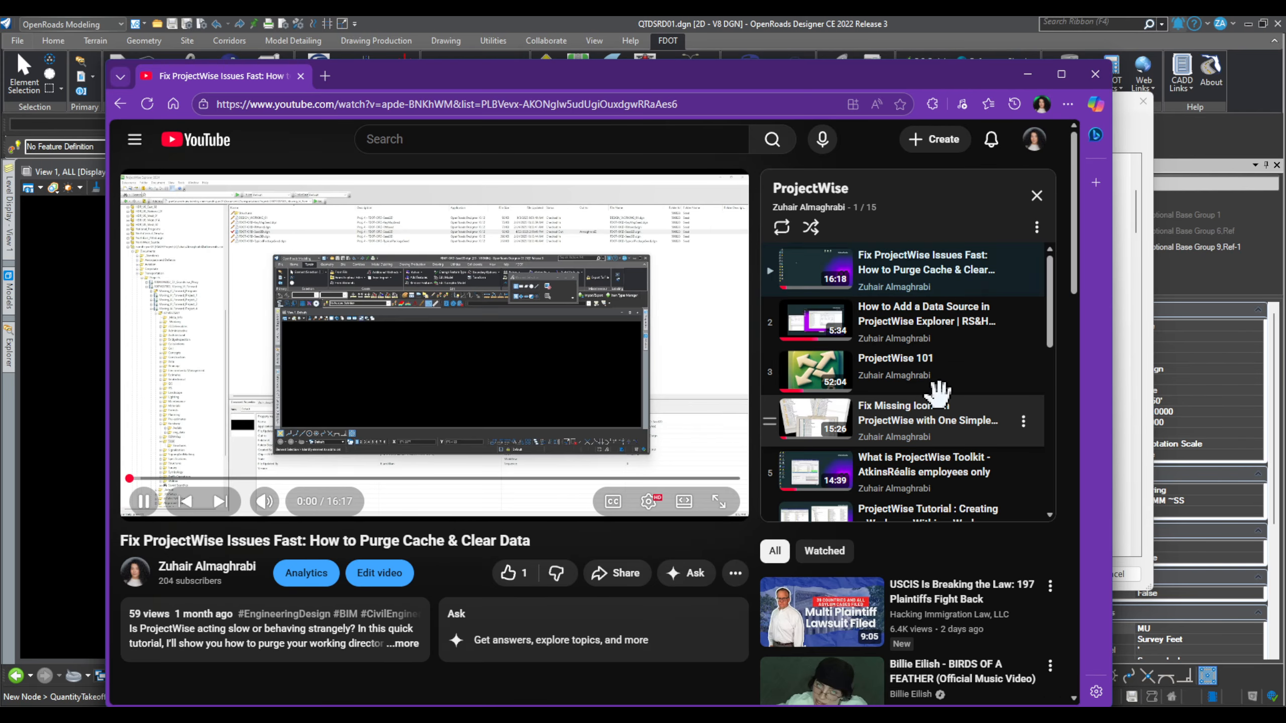
scroll(948, 403, "down", 4)
scroll(1007, 451, "down", 1)
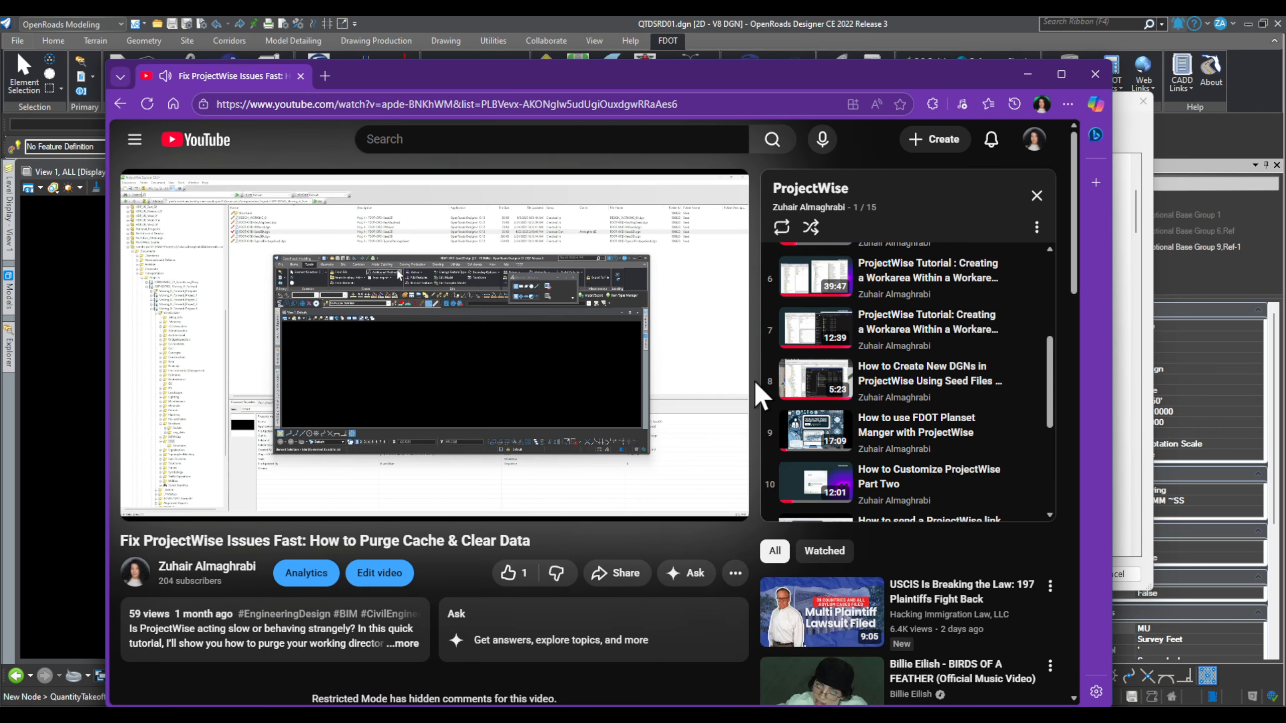
scroll(960, 471, "down", 1)
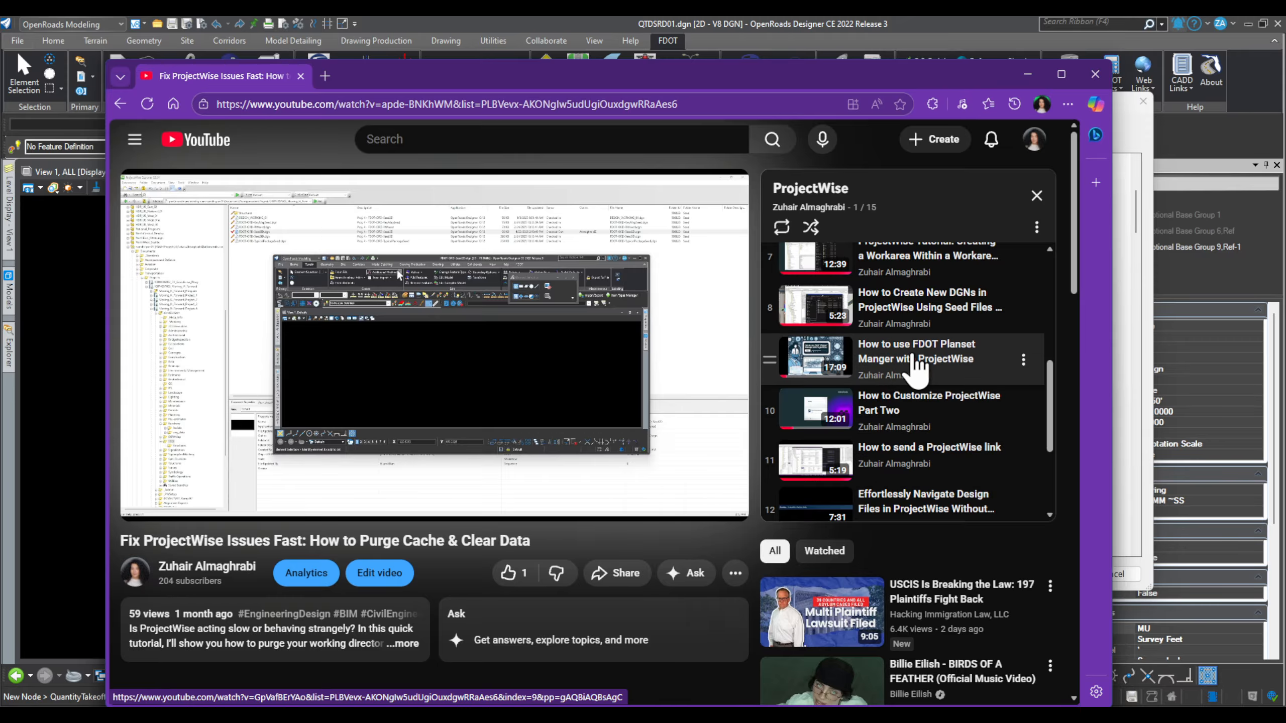
Step: Play the FDOT Planset Manager video from 8:41 at 2160p60 full screen, then minimize the browser
left_click(911, 361)
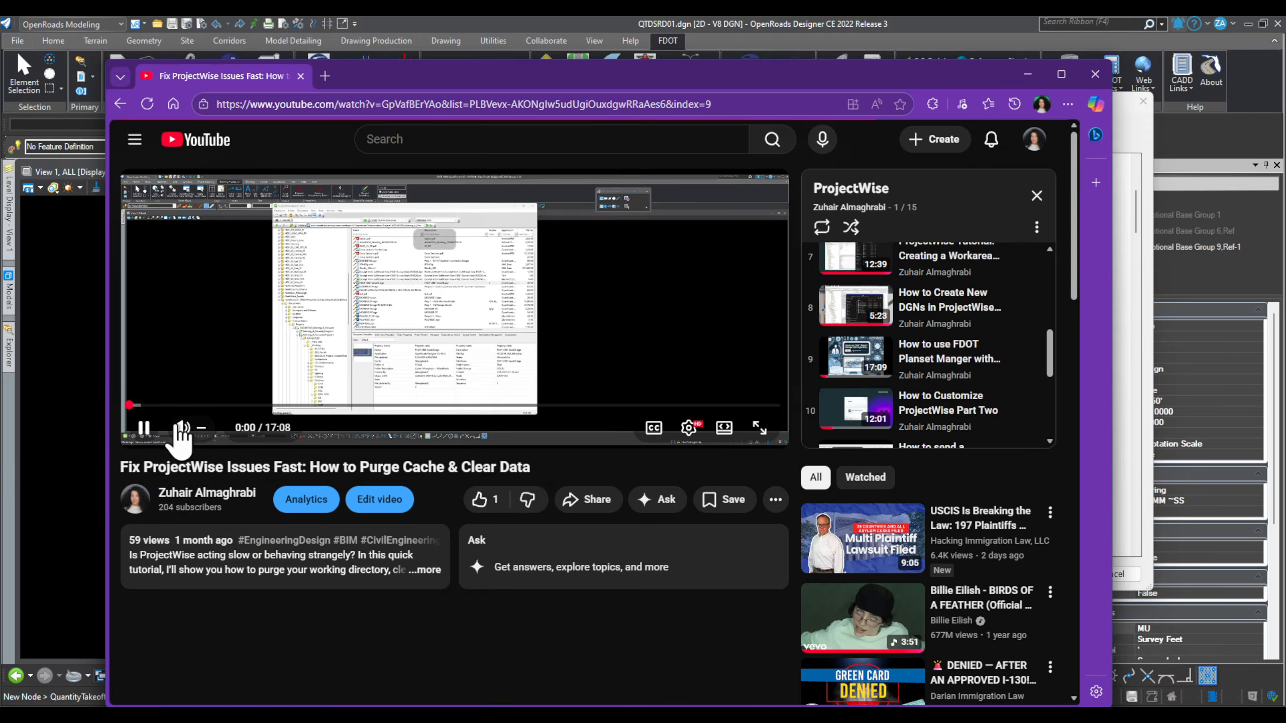
left_click(143, 427)
left_click(459, 406)
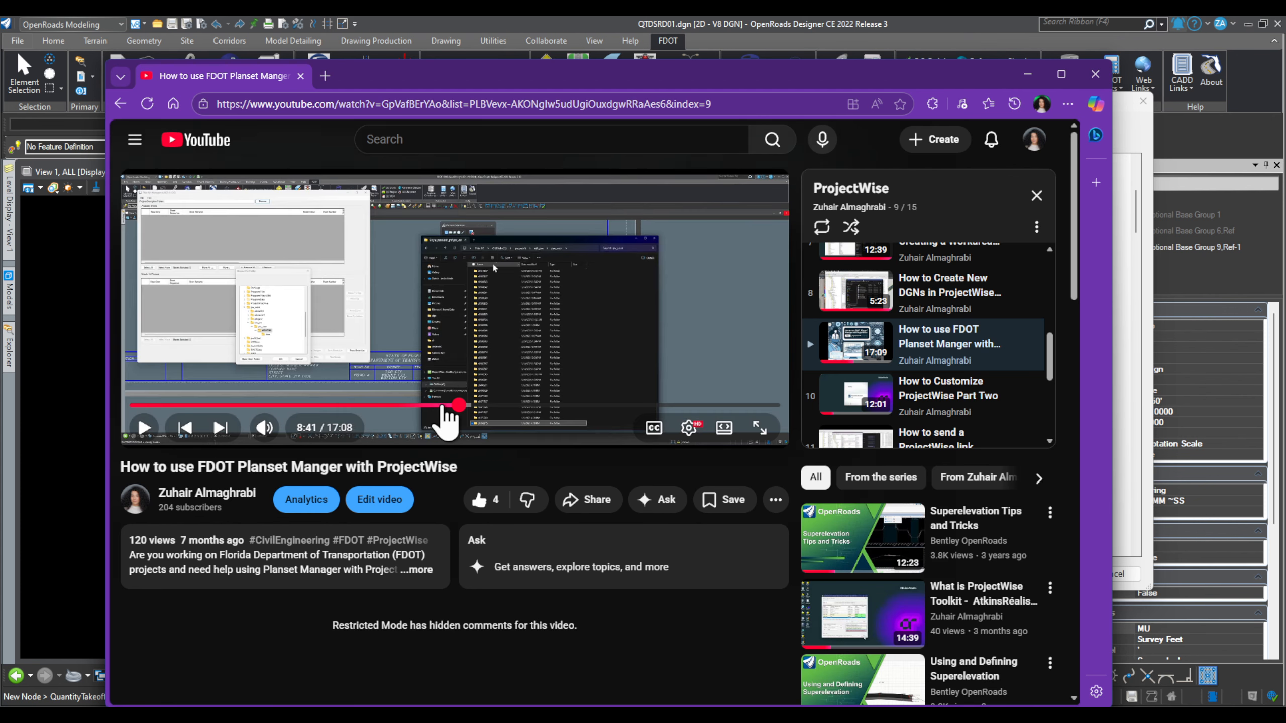
left_click(689, 428)
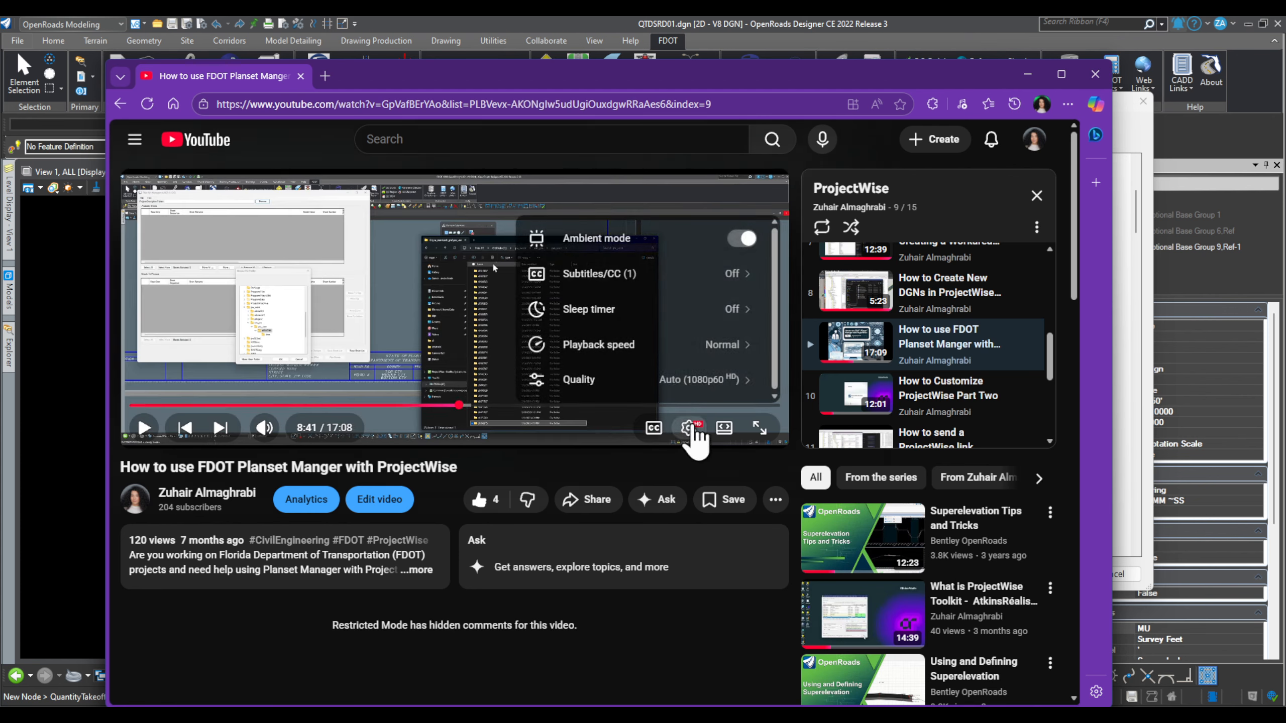
left_click(729, 376)
left_click(699, 290)
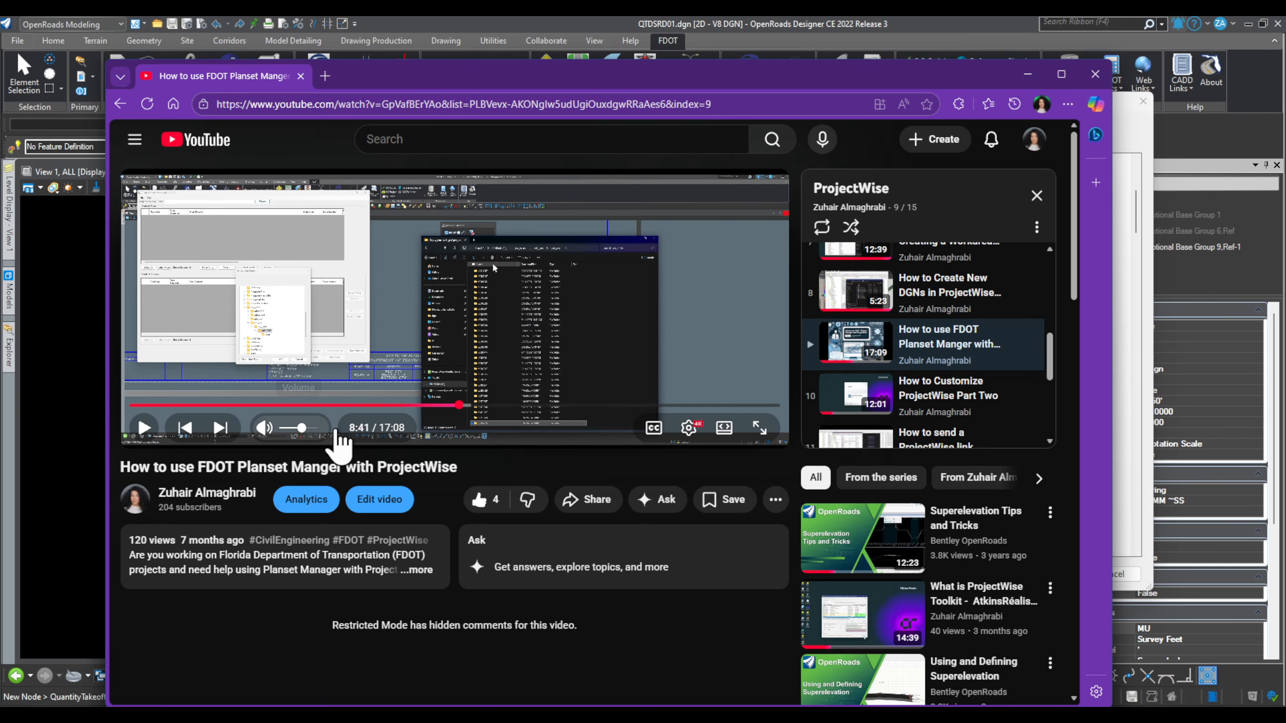
left_click(759, 428)
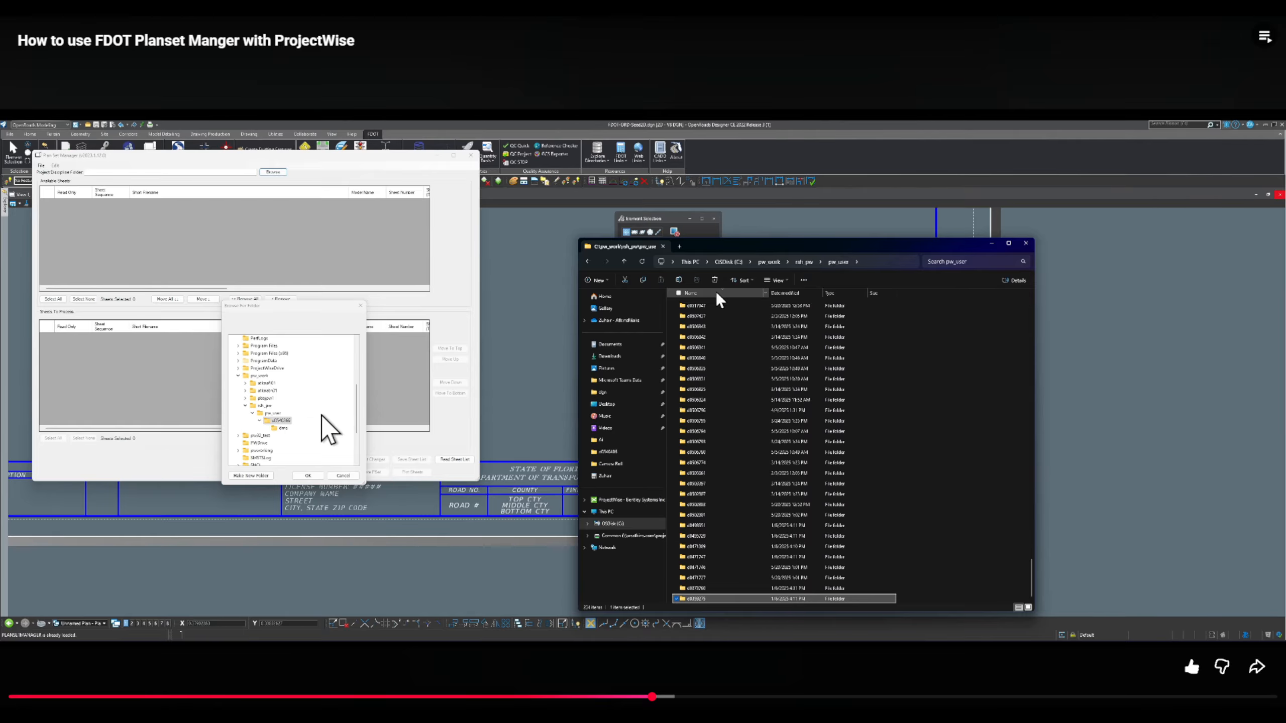
key("Escape")
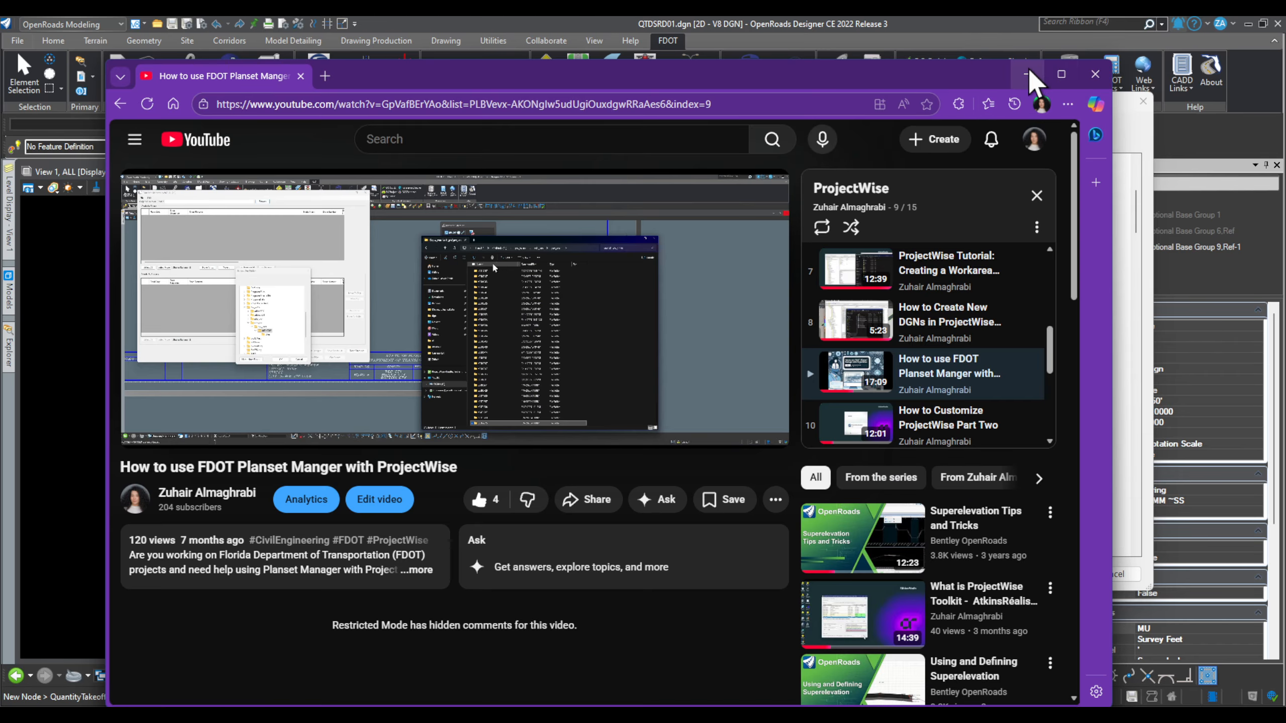
left_click(1027, 74)
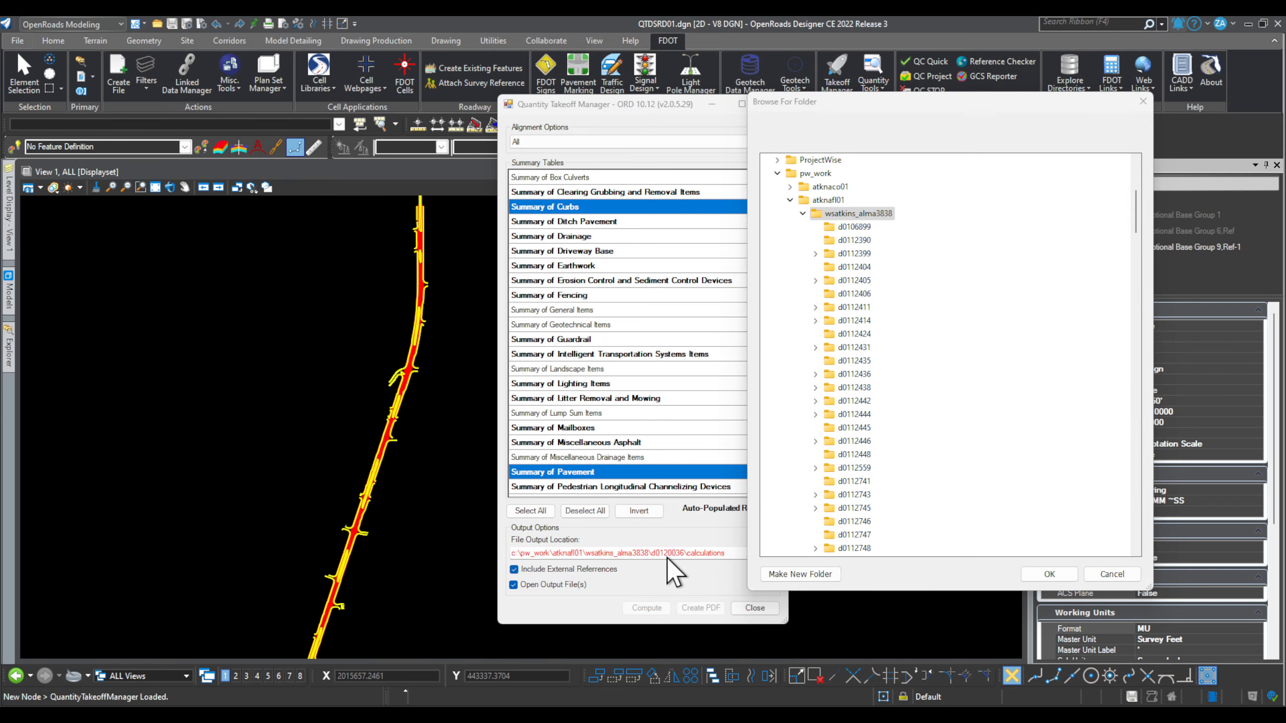
Step: Set the output folder to d0120036 and compute the reports, confirming replacement of existing files
scroll(947, 464, "down", 20)
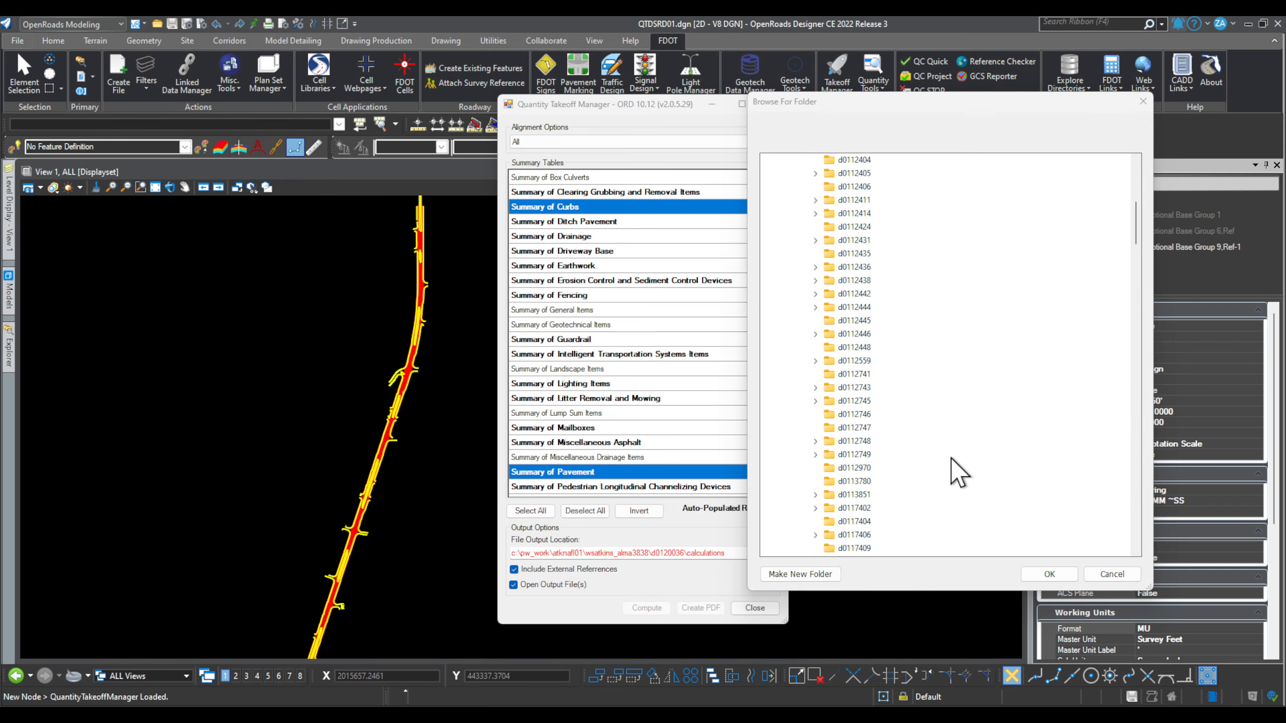
scroll(934, 463, "down", 10)
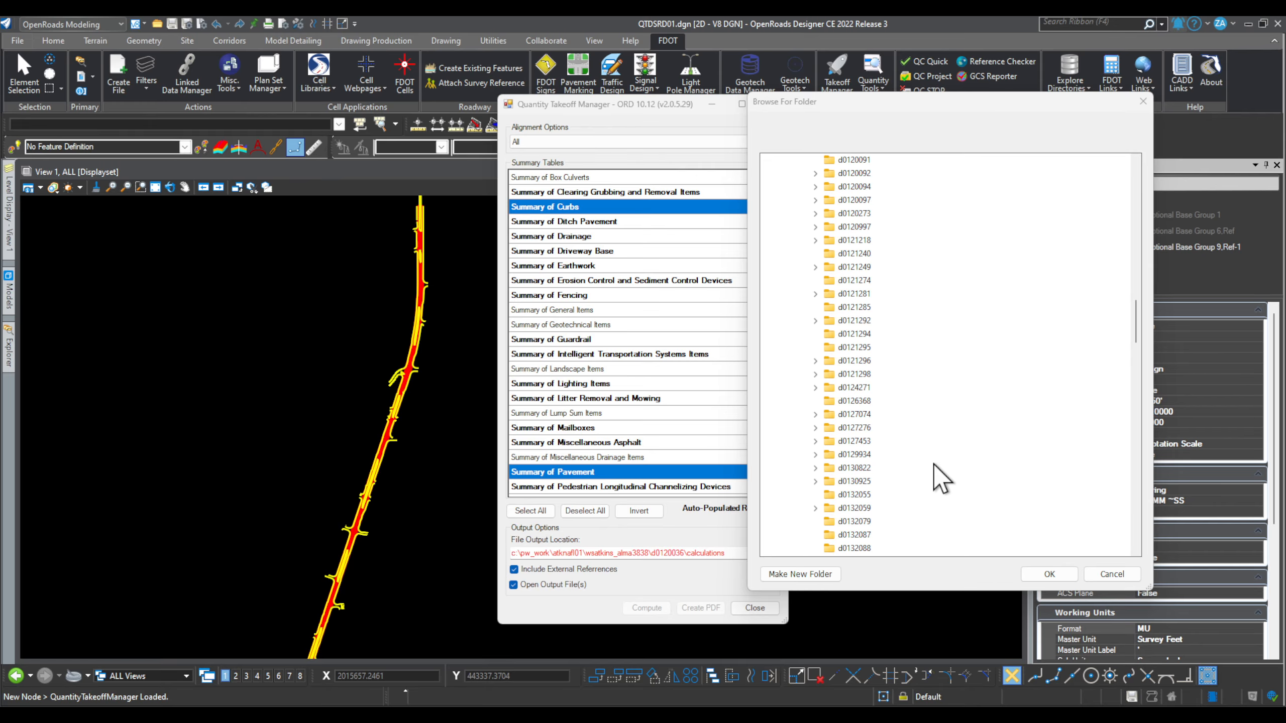
scroll(933, 465, "down", 2)
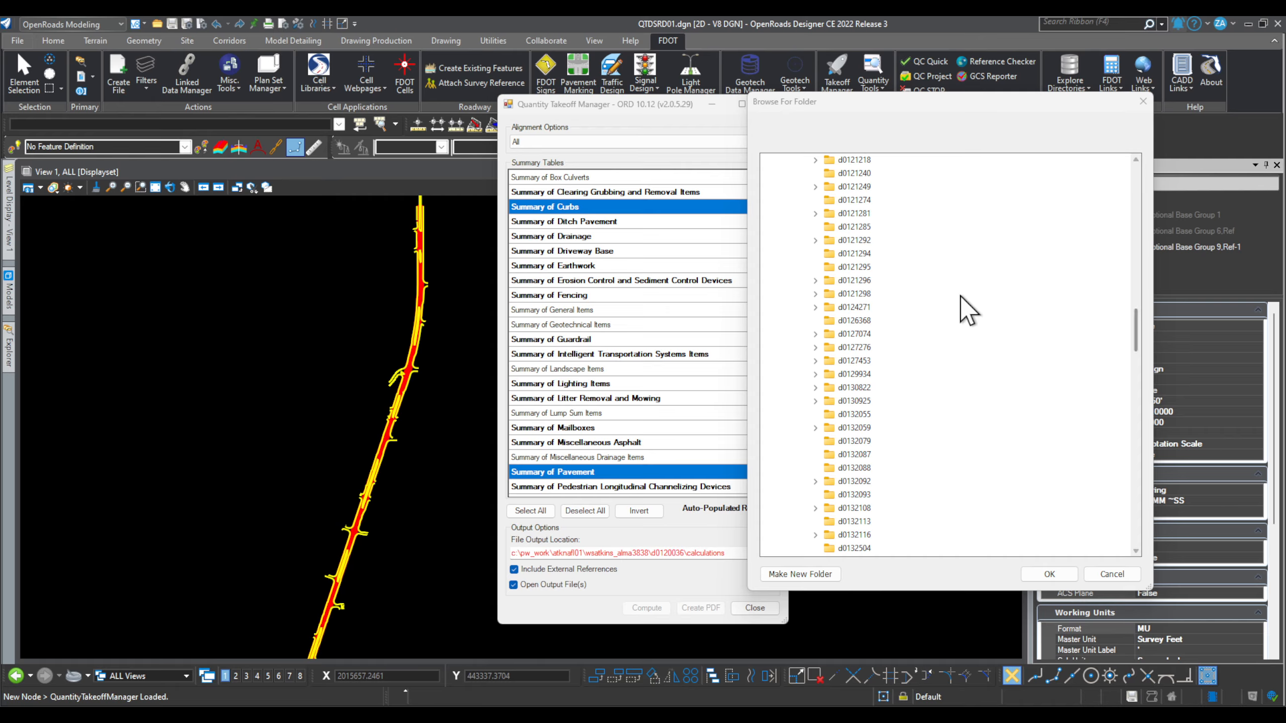
scroll(961, 296, "up", 5)
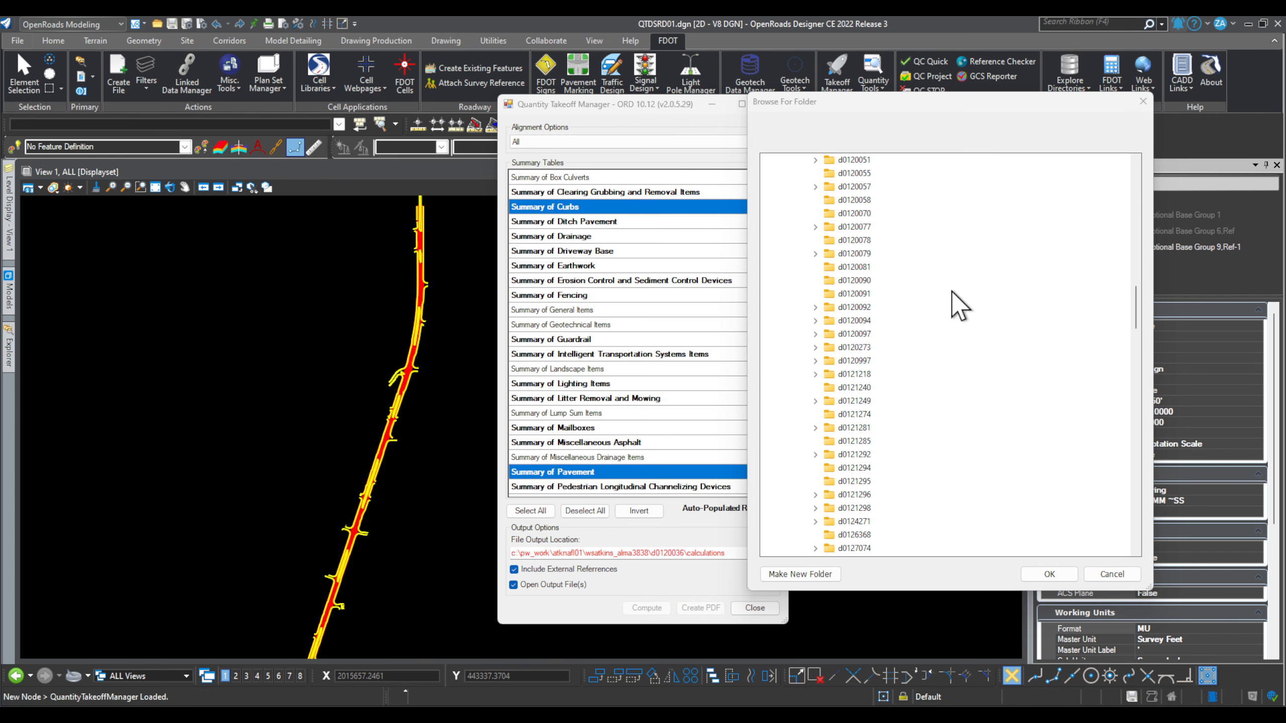
scroll(951, 299, "up", 2)
left_click(856, 187)
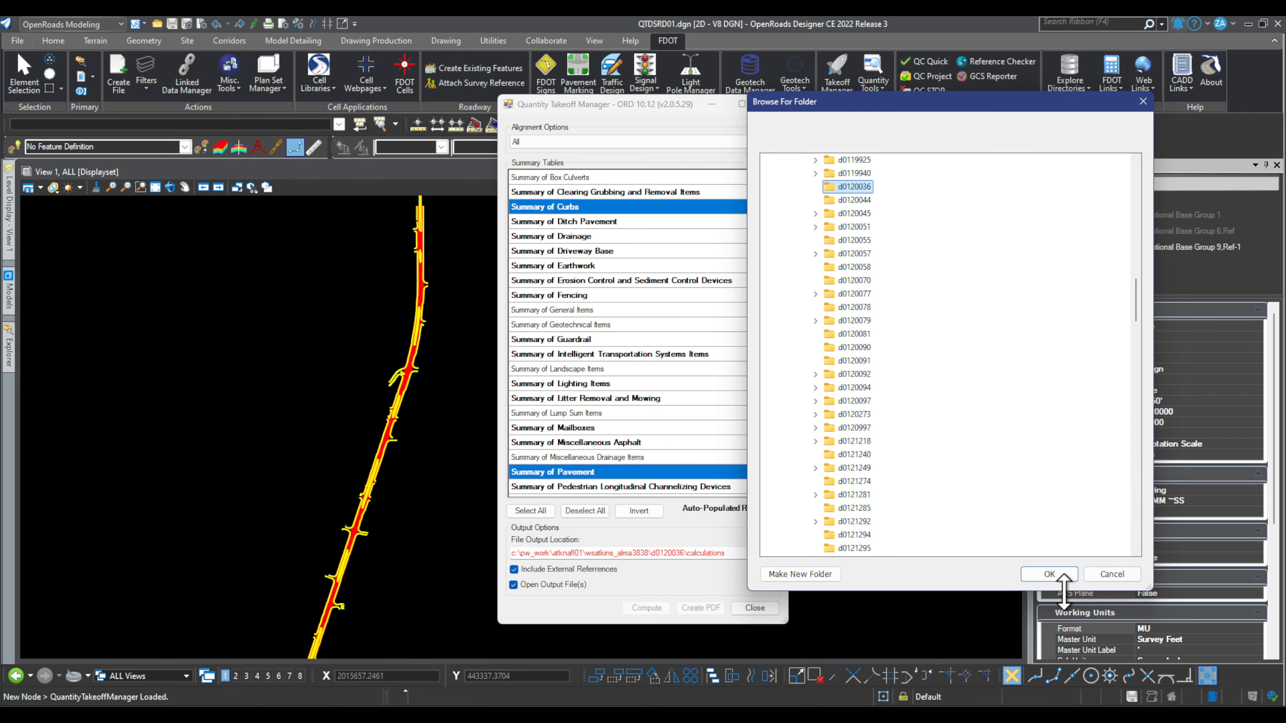
left_click(1049, 574)
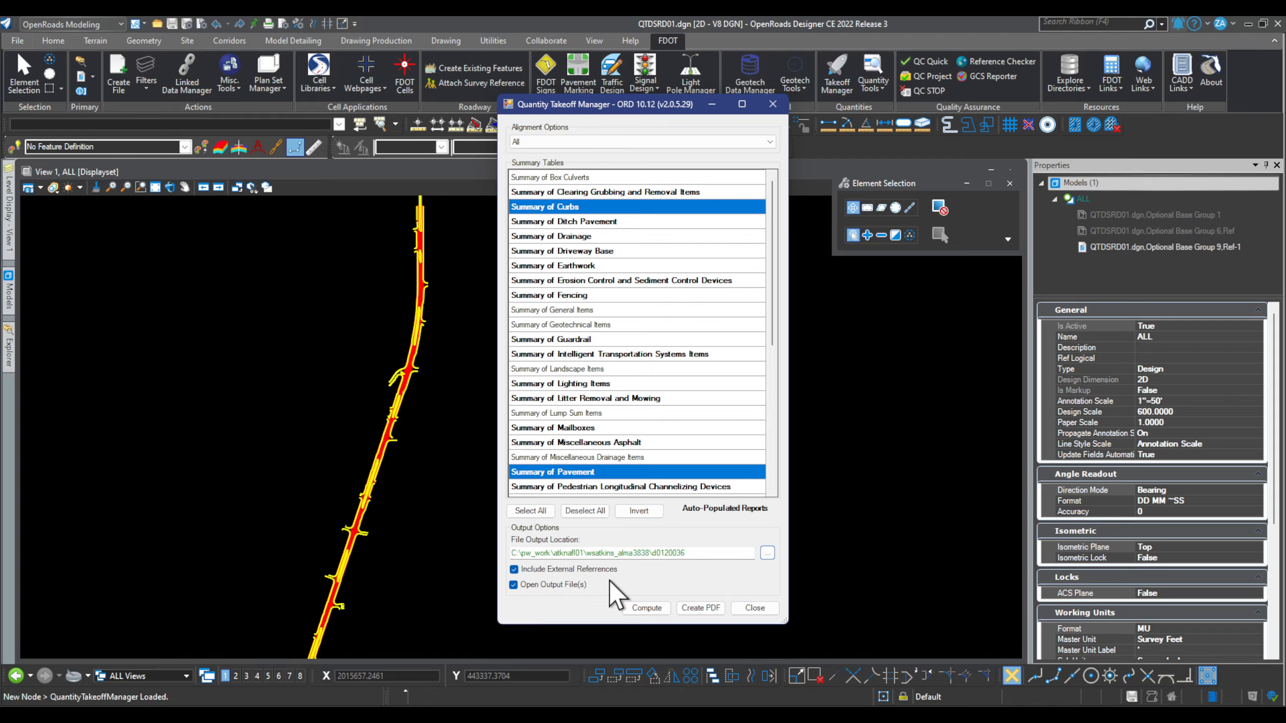
left_click(644, 610)
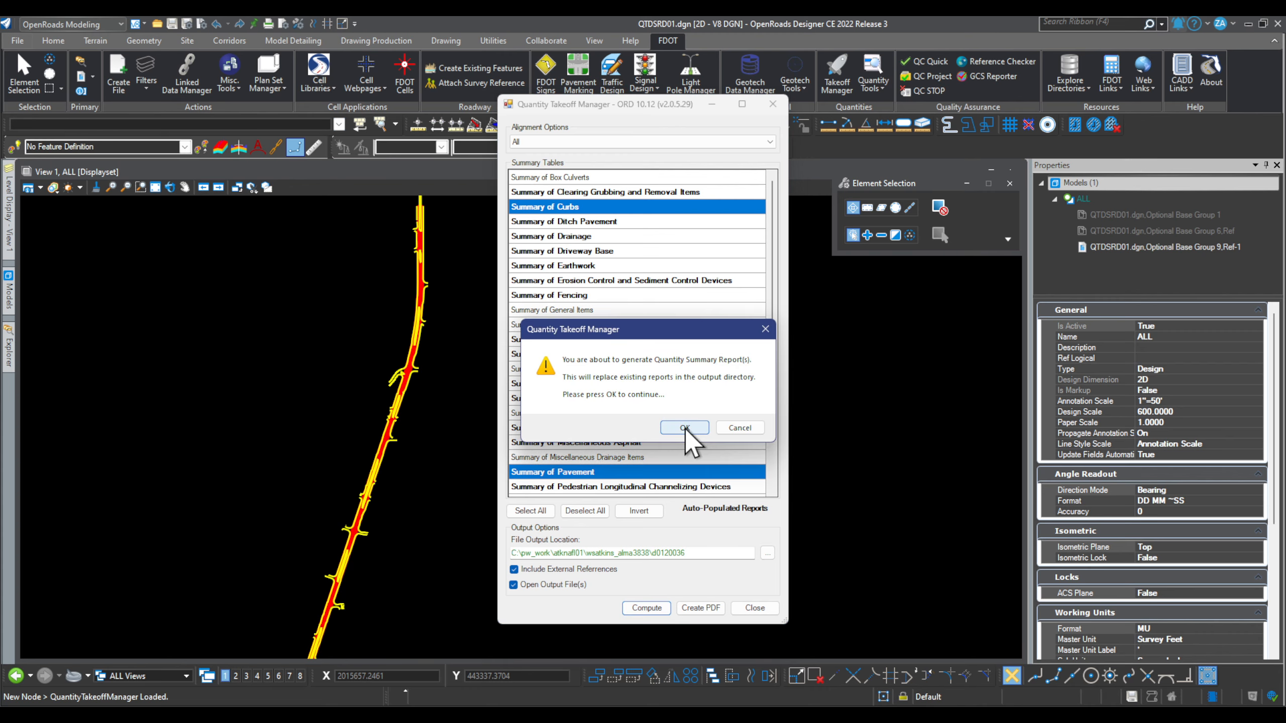
left_click(684, 429)
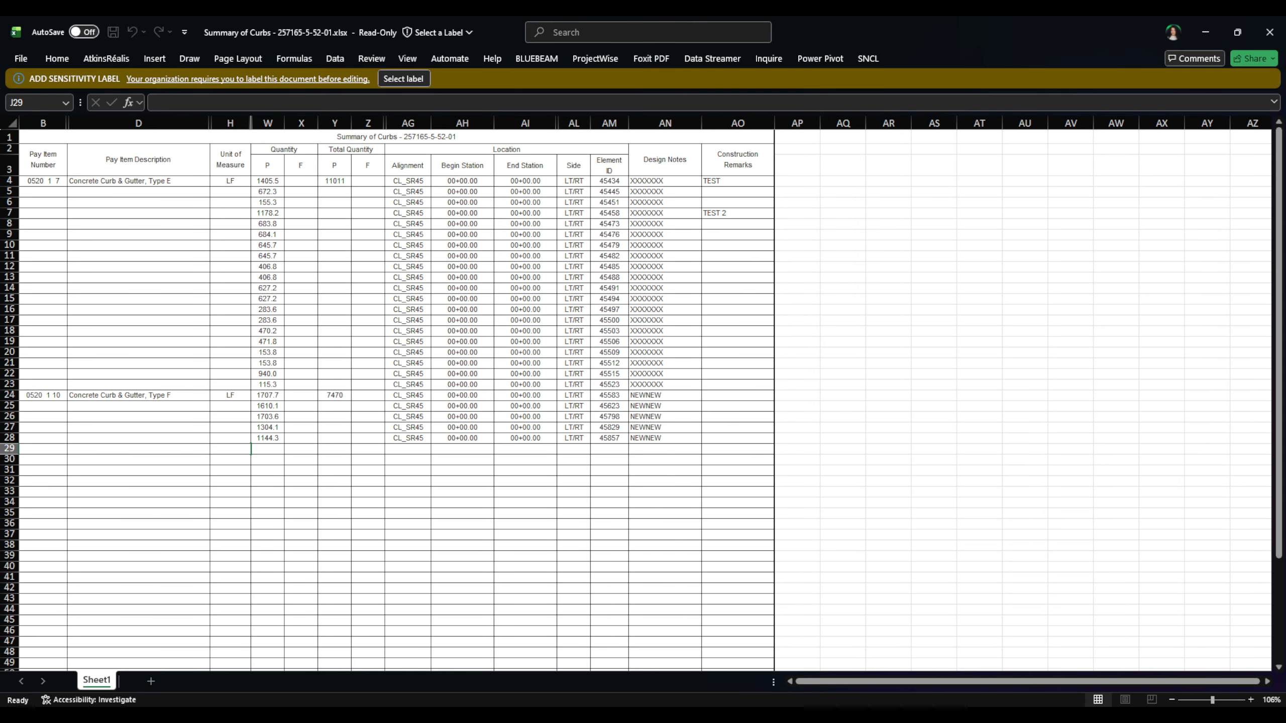
Step: Minimize the Summary of Curbs workbook and place the Summary of Pavement window over OpenRoads
mouse_move(906, 717)
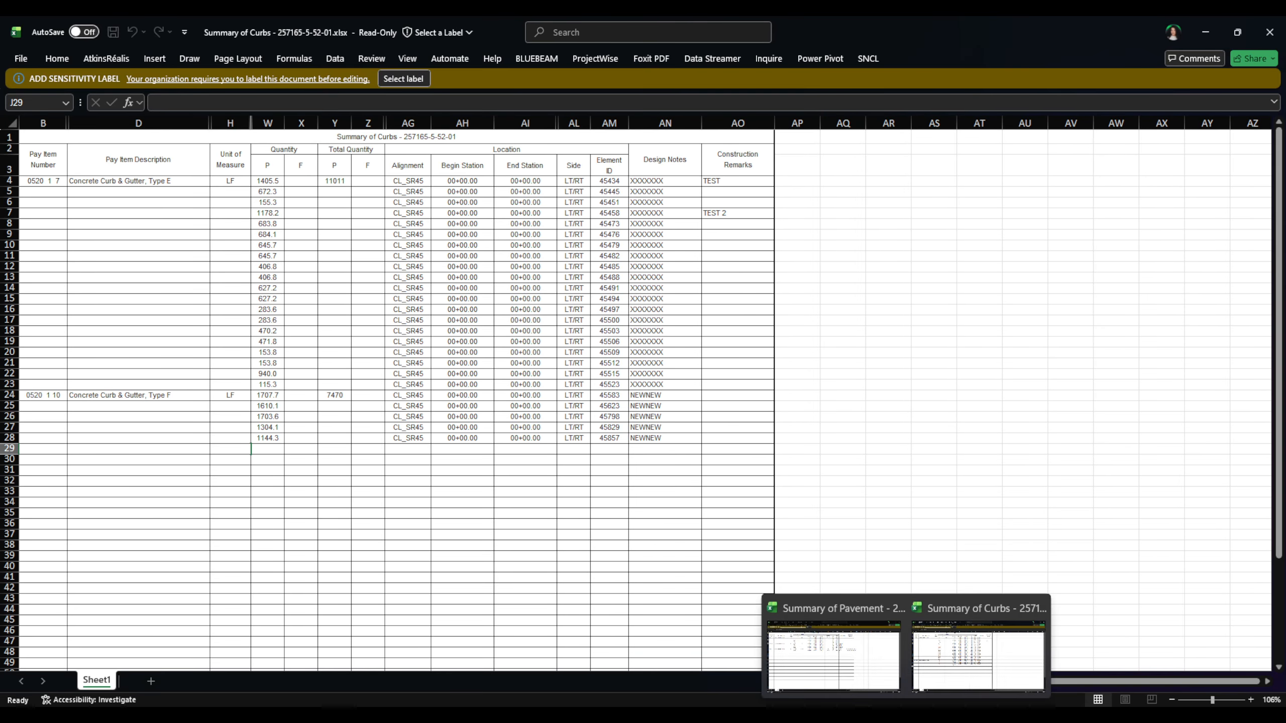
left_click(887, 663)
left_click_drag(1017, 34, 1031, 320)
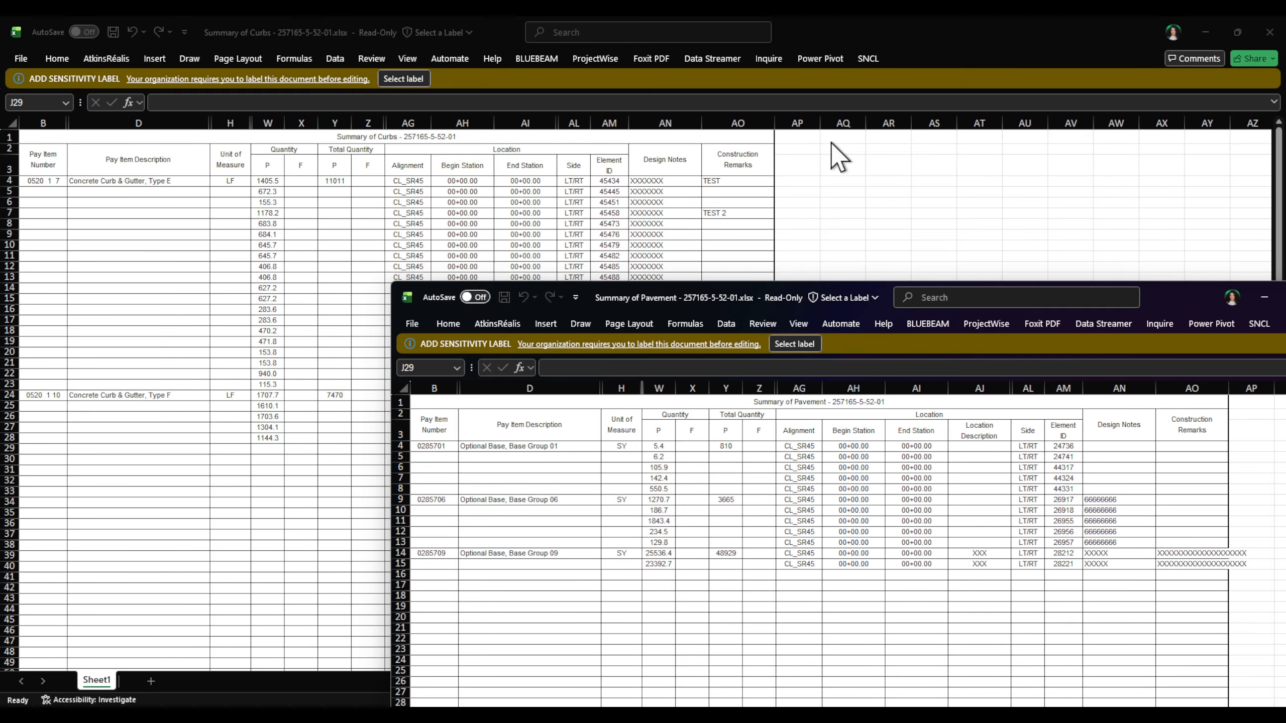
left_click_drag(875, 33, 899, 252)
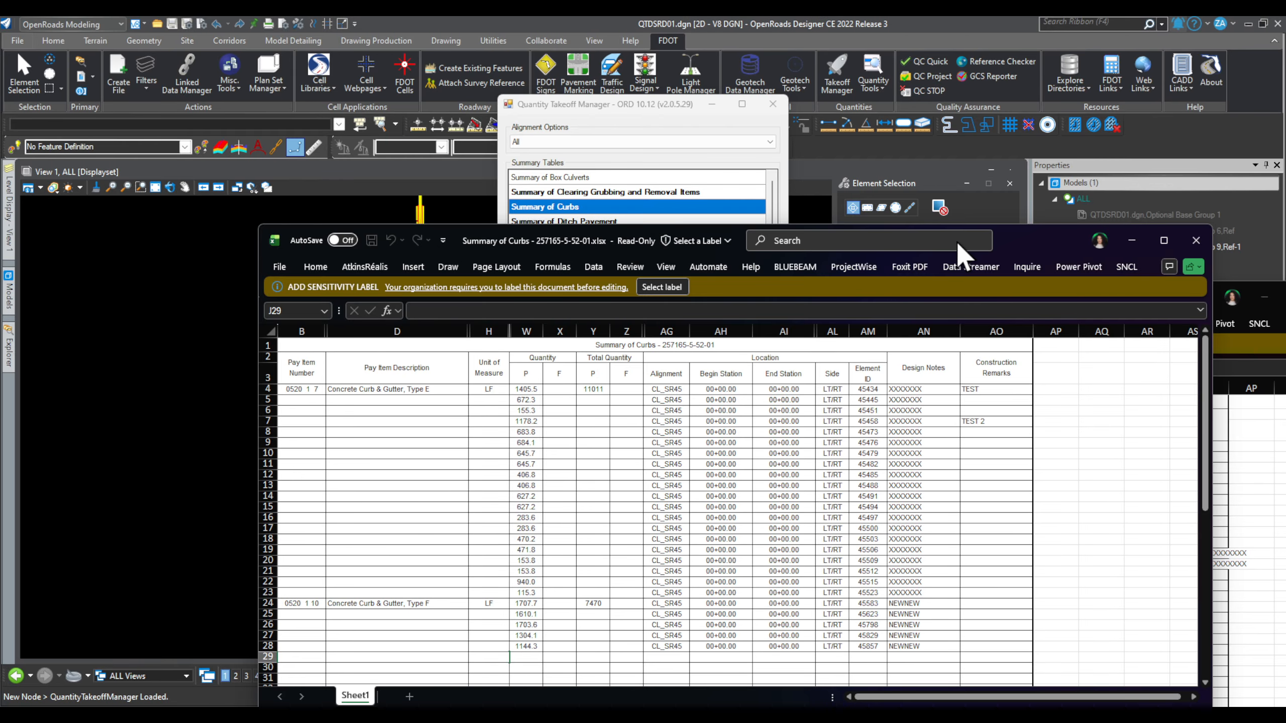
left_click(1160, 242)
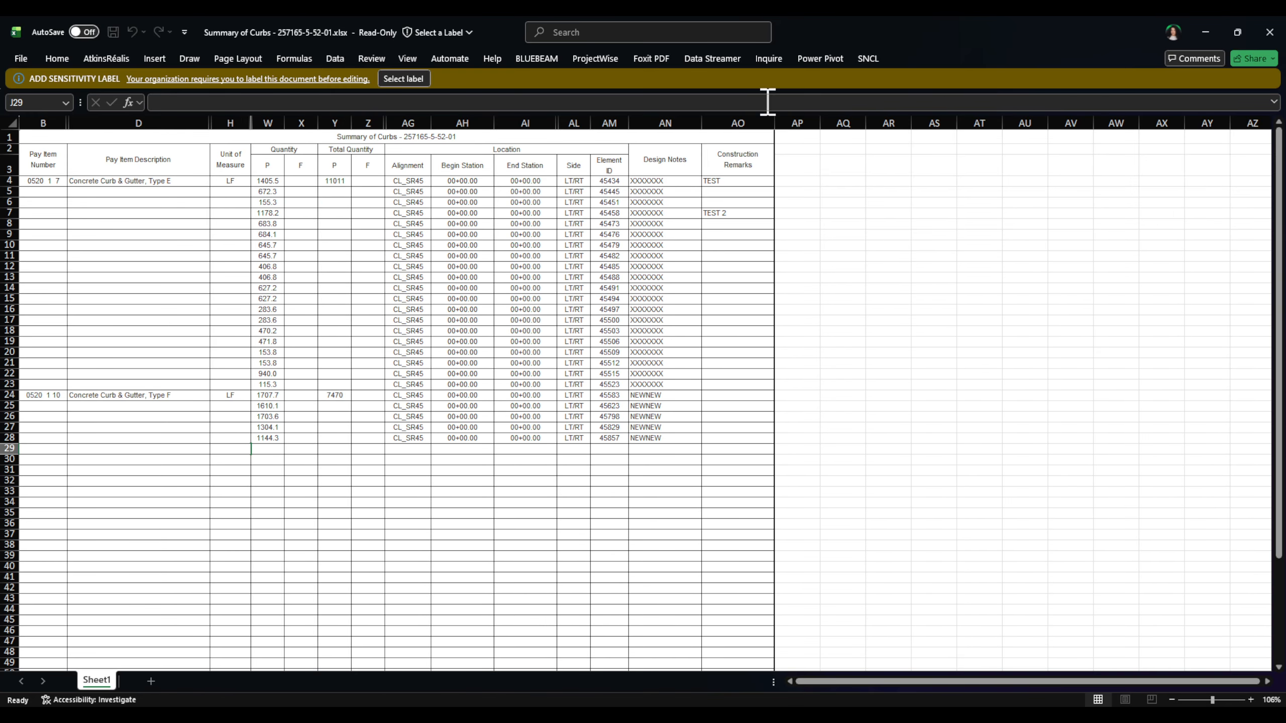
left_click(1206, 33)
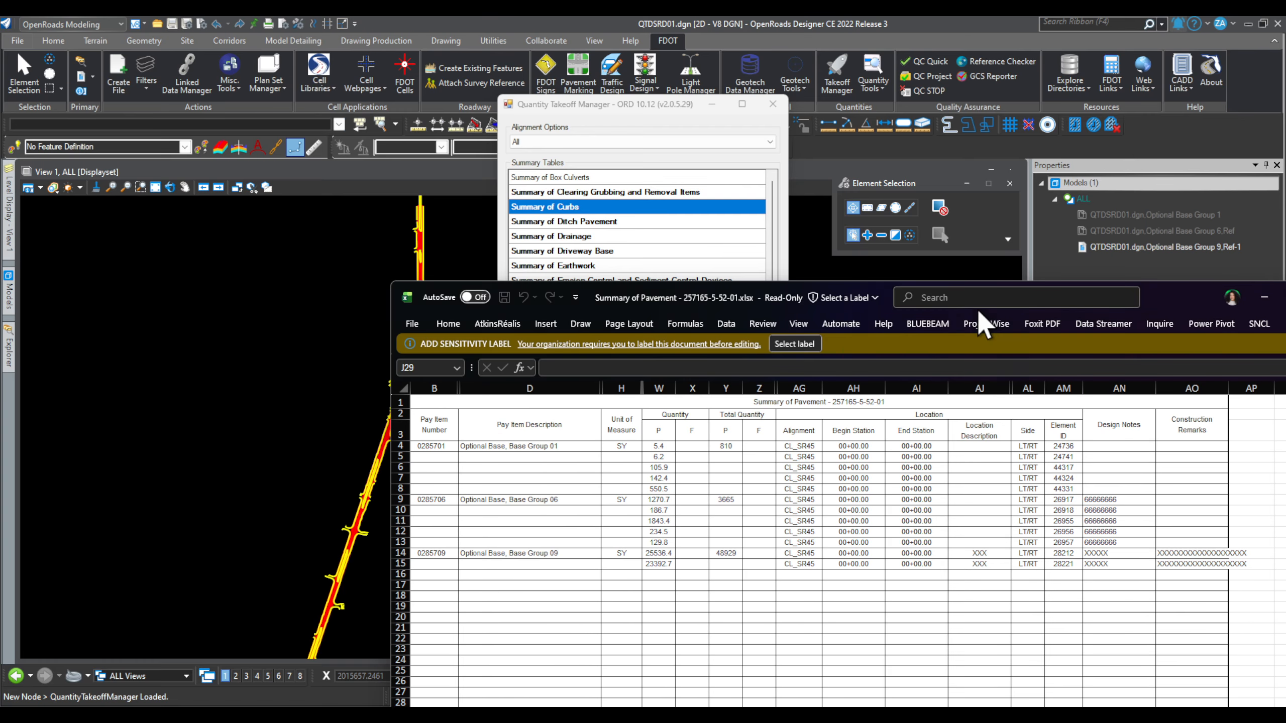
left_click_drag(1225, 292, 881, 144)
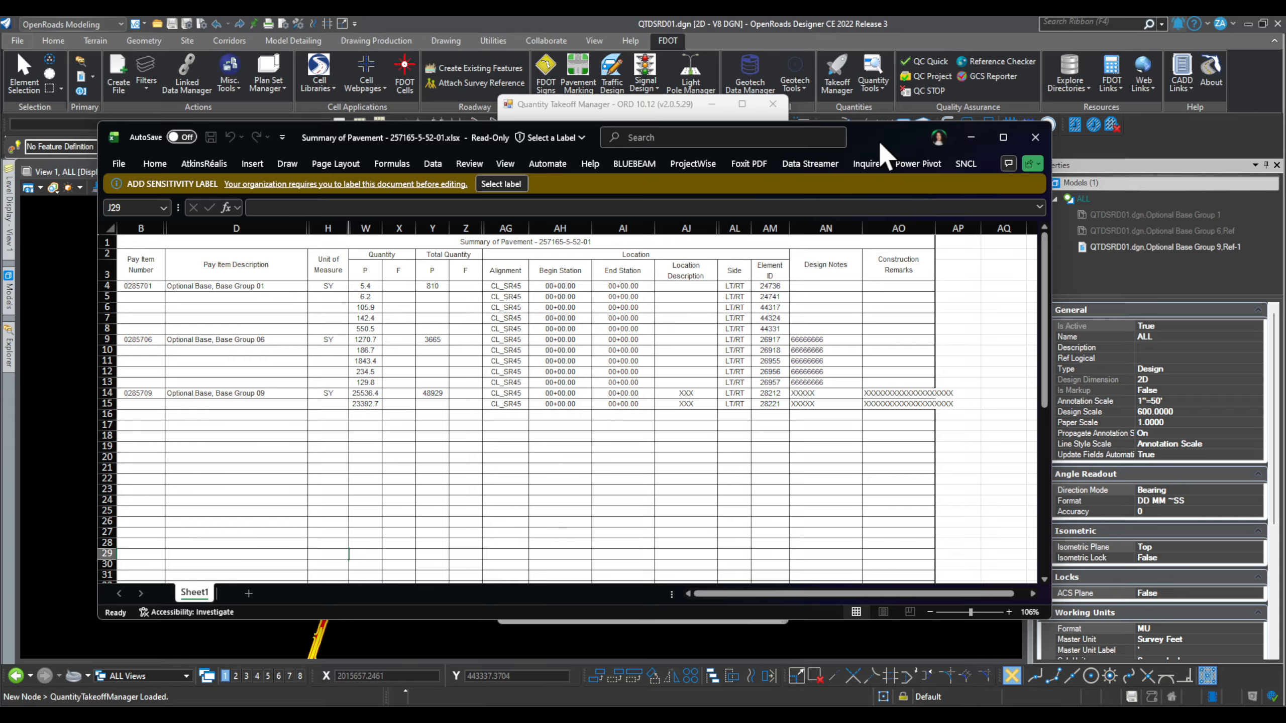
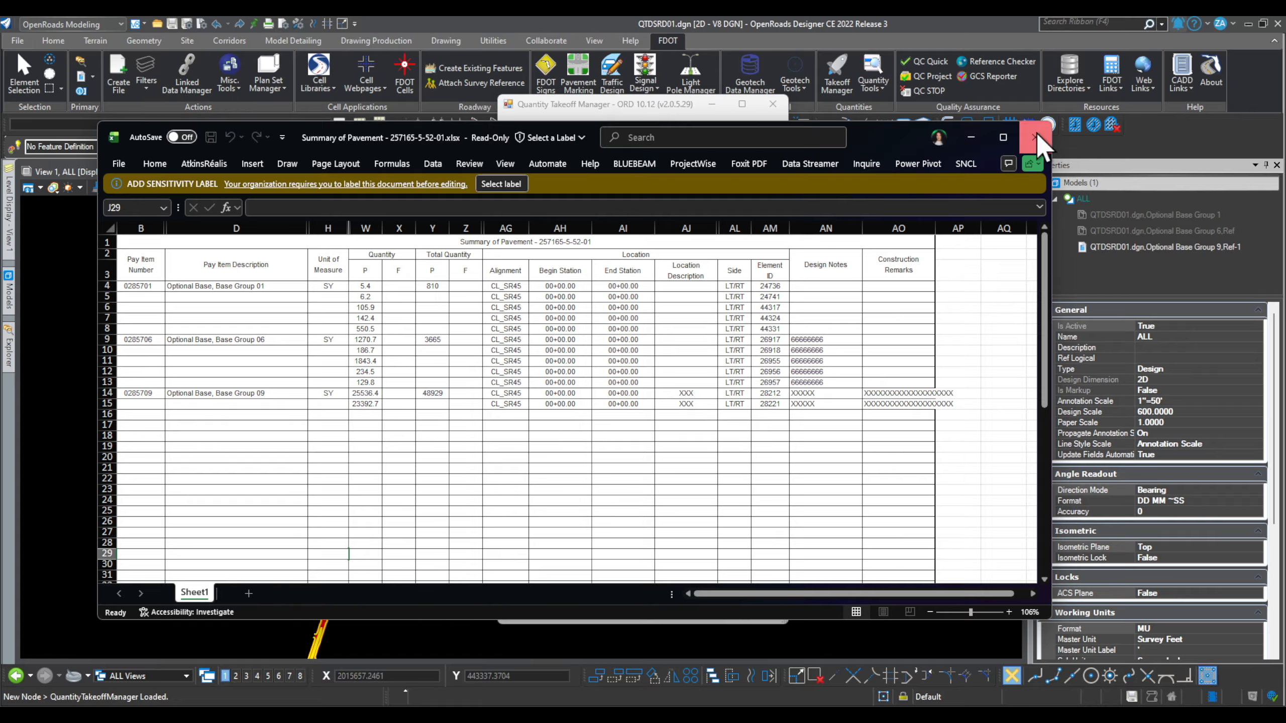
Step: Close Summary of Pavement without saving, dismiss the reports-created message, and open File Explorer
left_click(1034, 137)
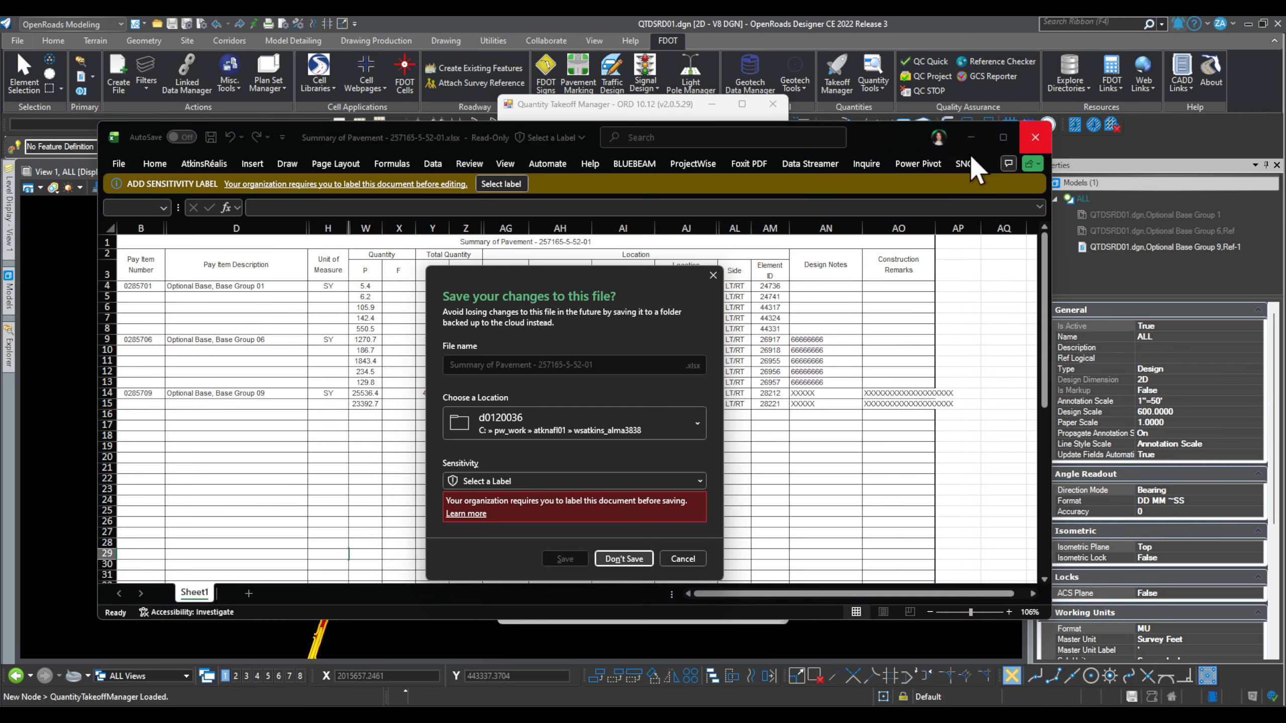
left_click(625, 557)
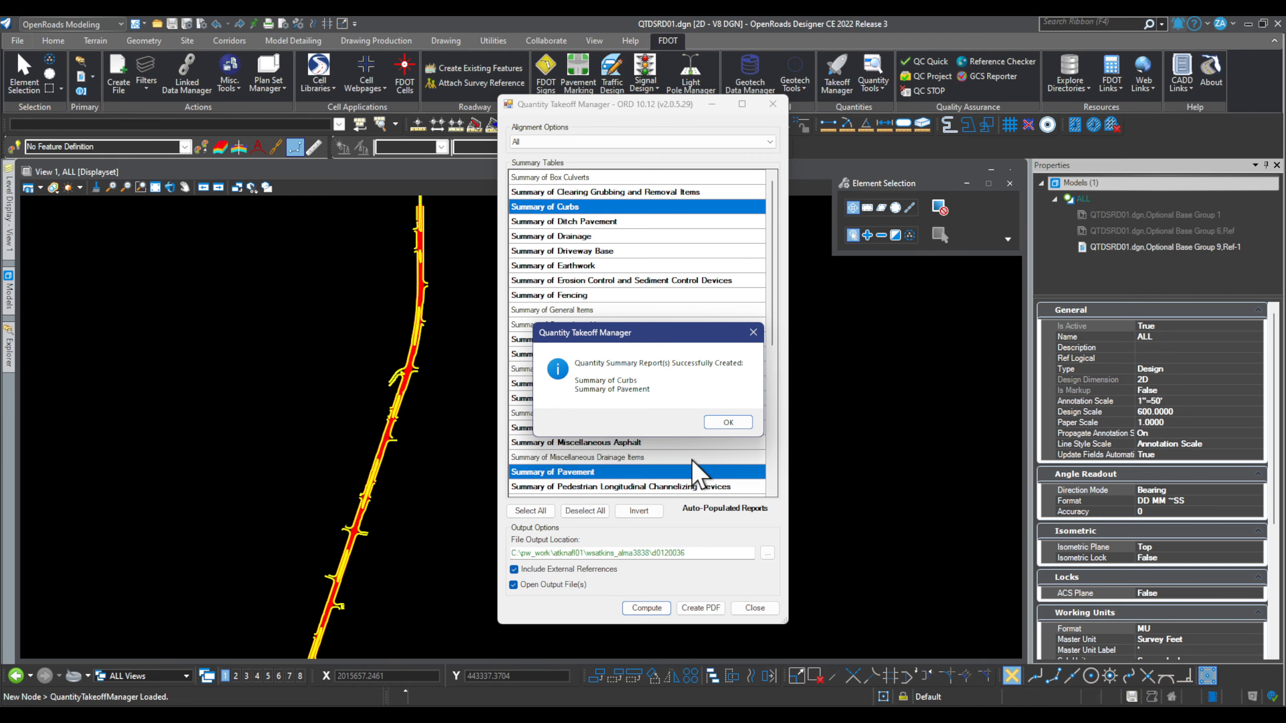
left_click(728, 422)
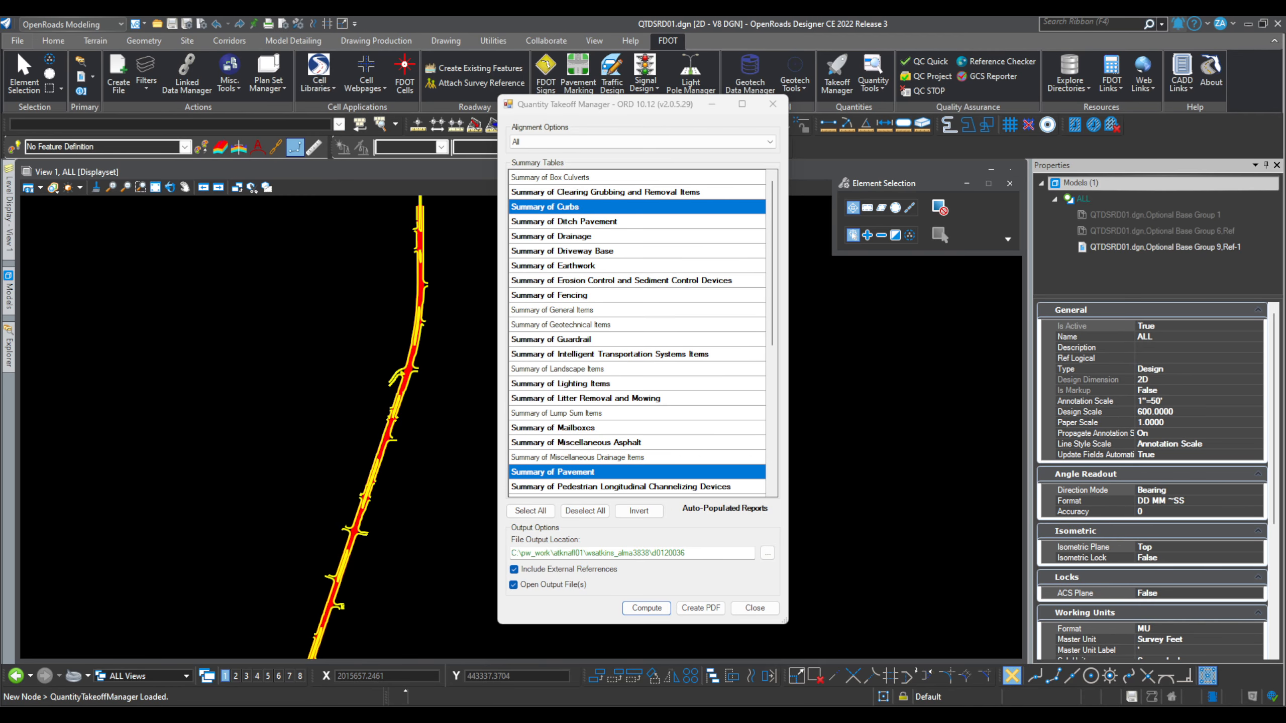
key("super+e")
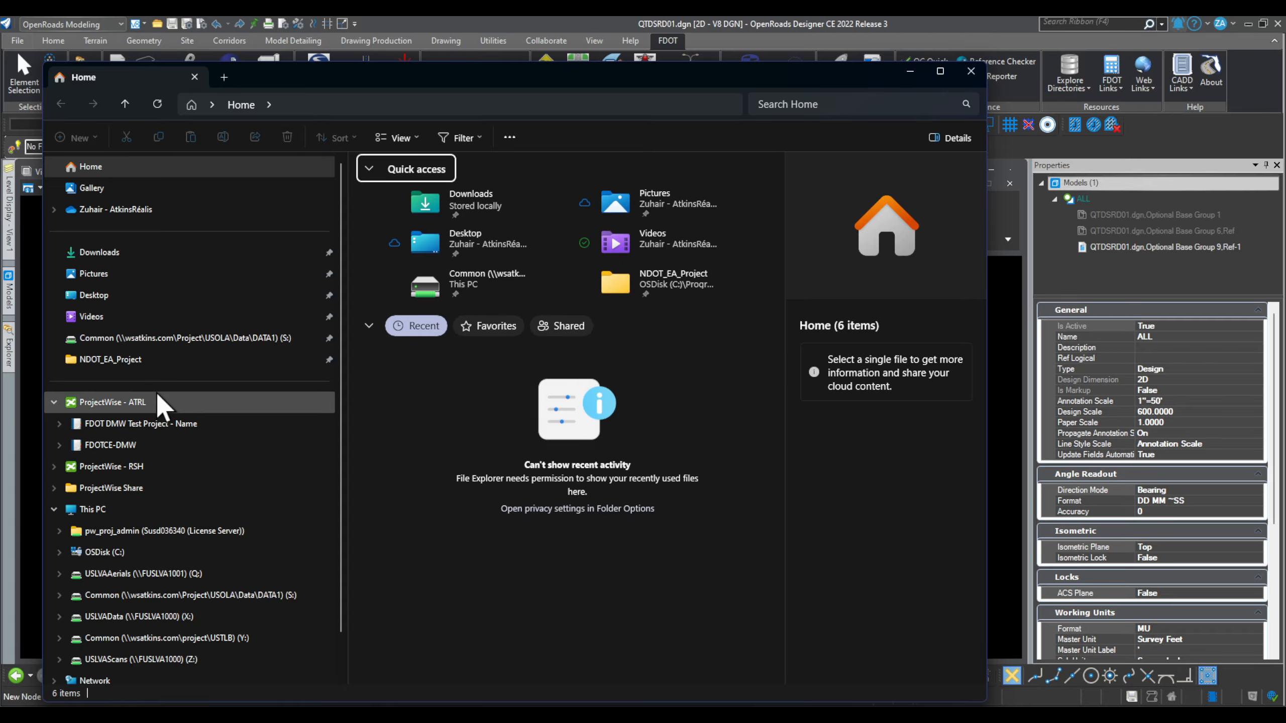
Step: Browse to the d0120036 folder under C: > pw_work > atknafl01 > user folder
left_click(147, 553)
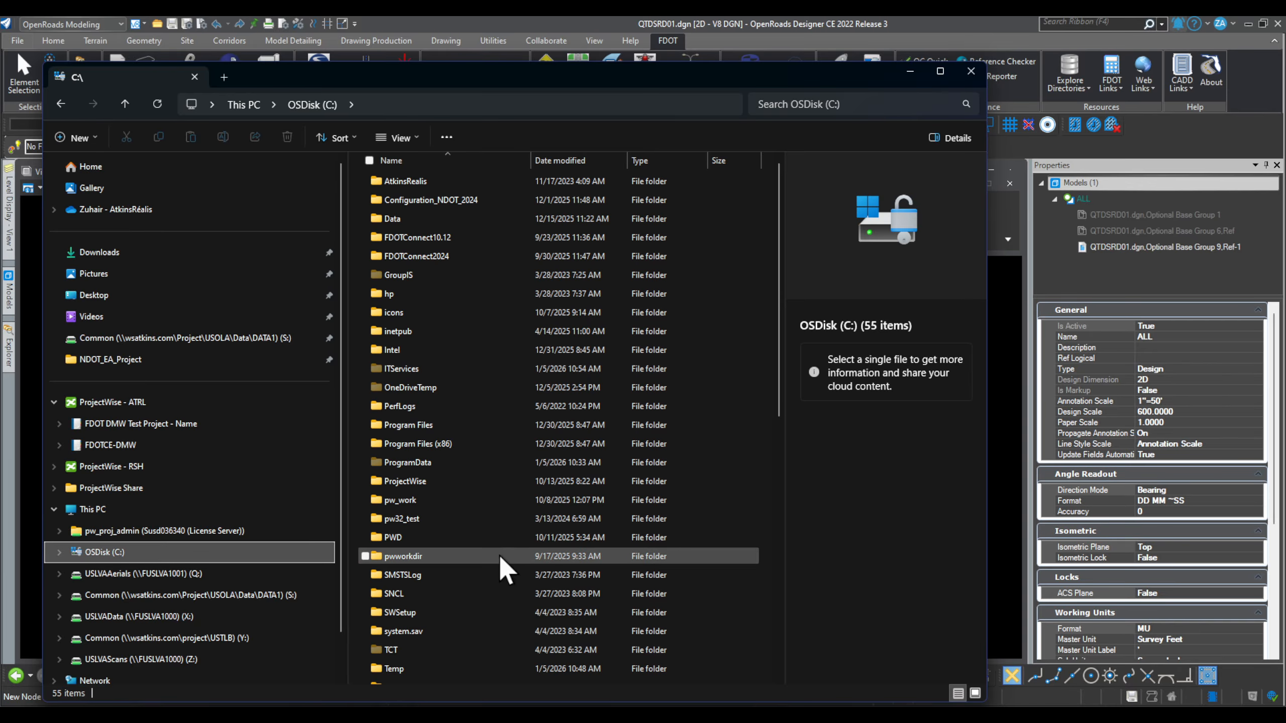
double_click(475, 501)
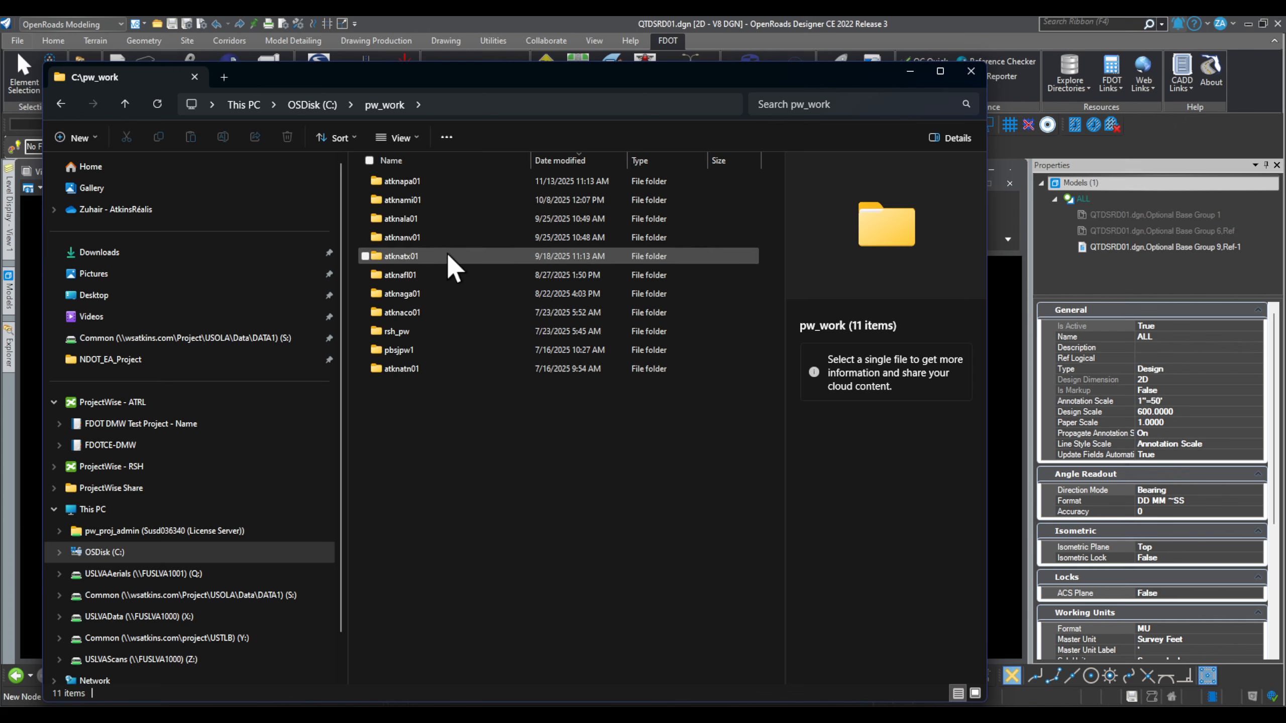
double_click(444, 276)
double_click(466, 182)
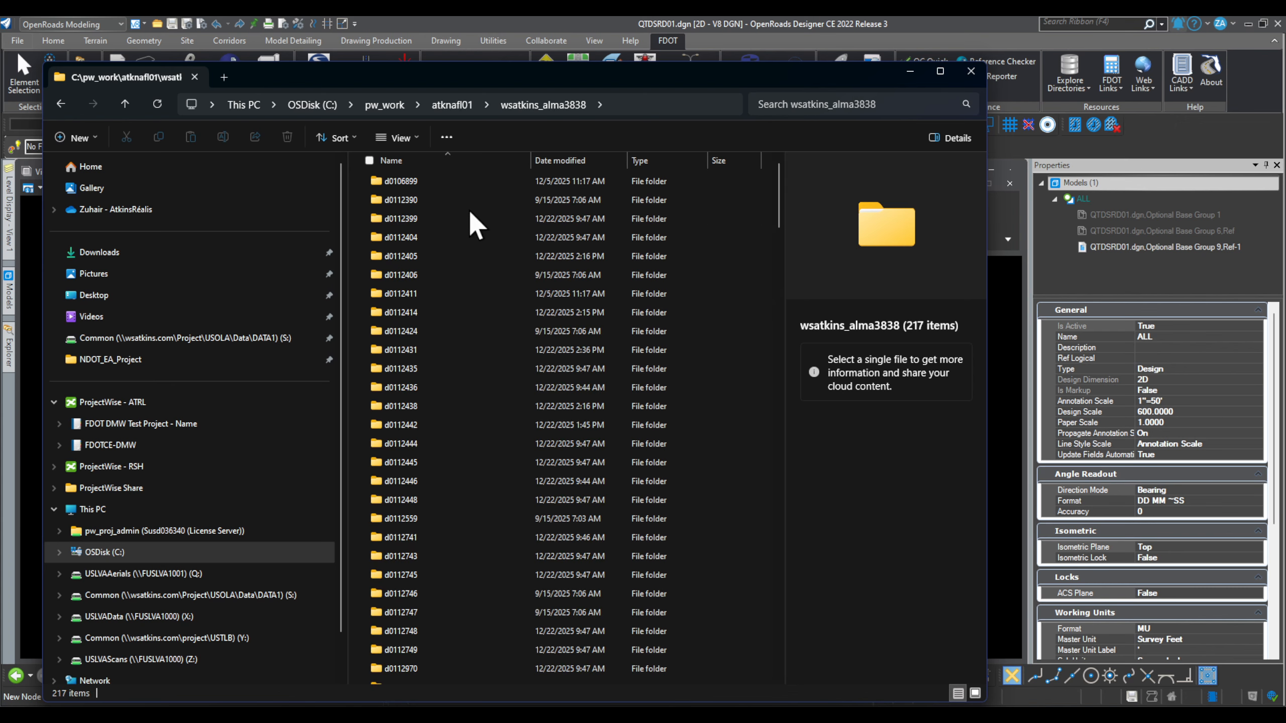
scroll(482, 551, "down", 10)
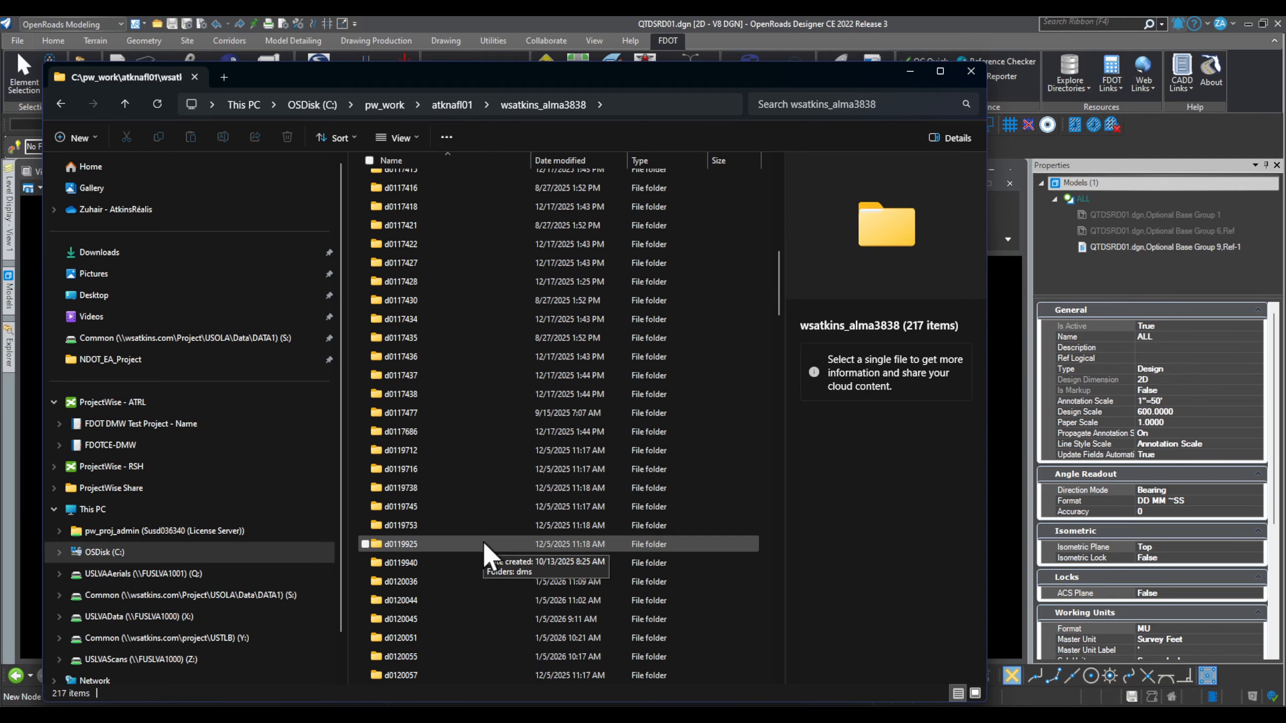
scroll(484, 549, "down", 7)
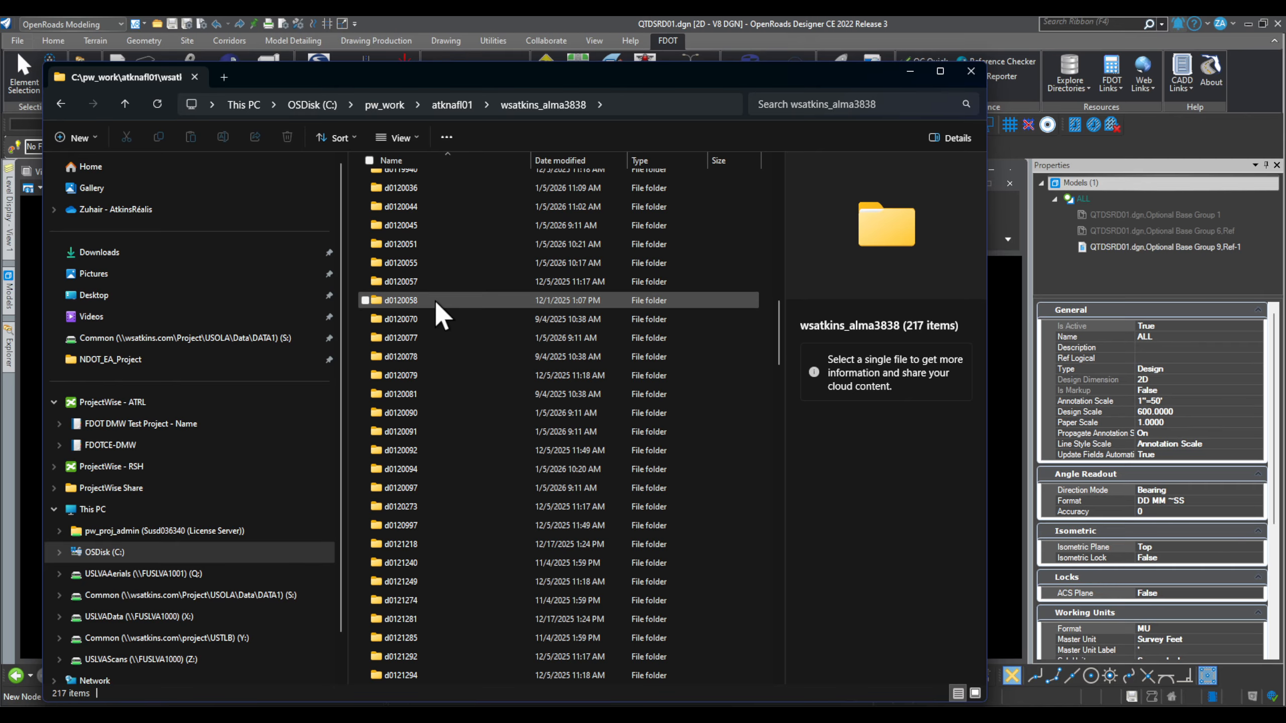
double_click(427, 188)
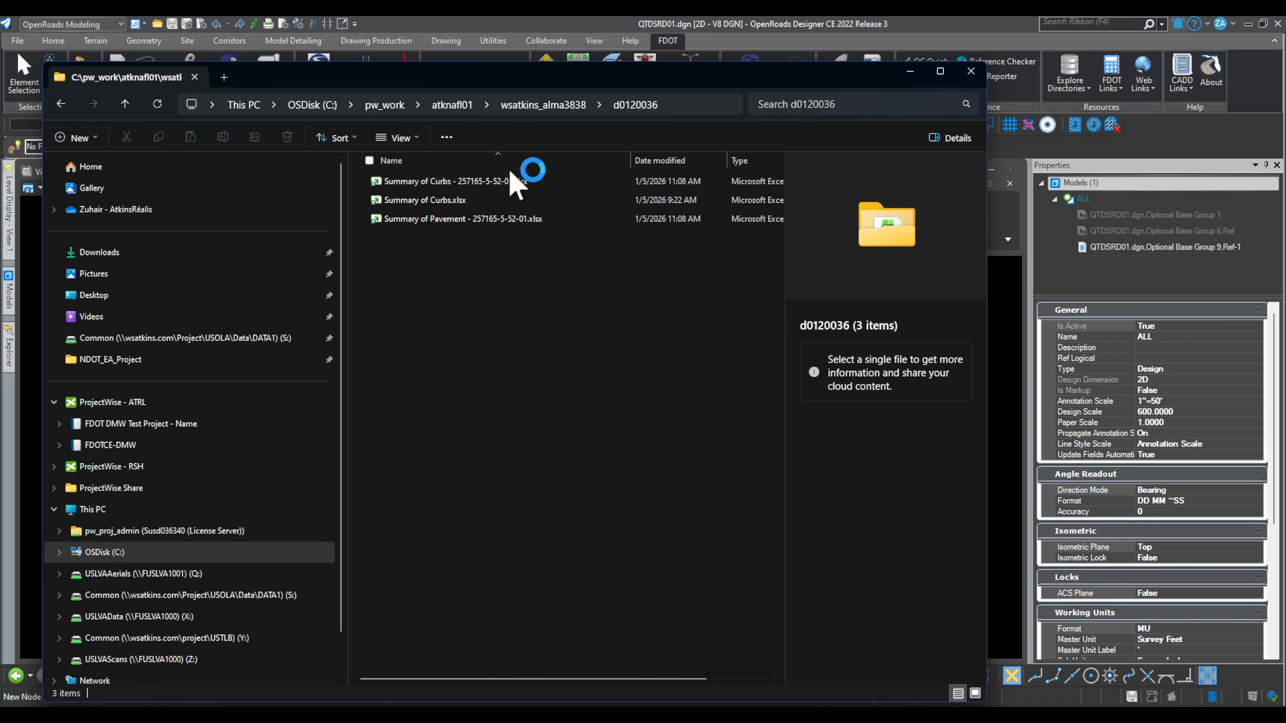
Step: Delete Summary of Curbs.xlsx, leaving only the two dated summary spreadsheets
left_click(491, 199)
left_click(287, 137)
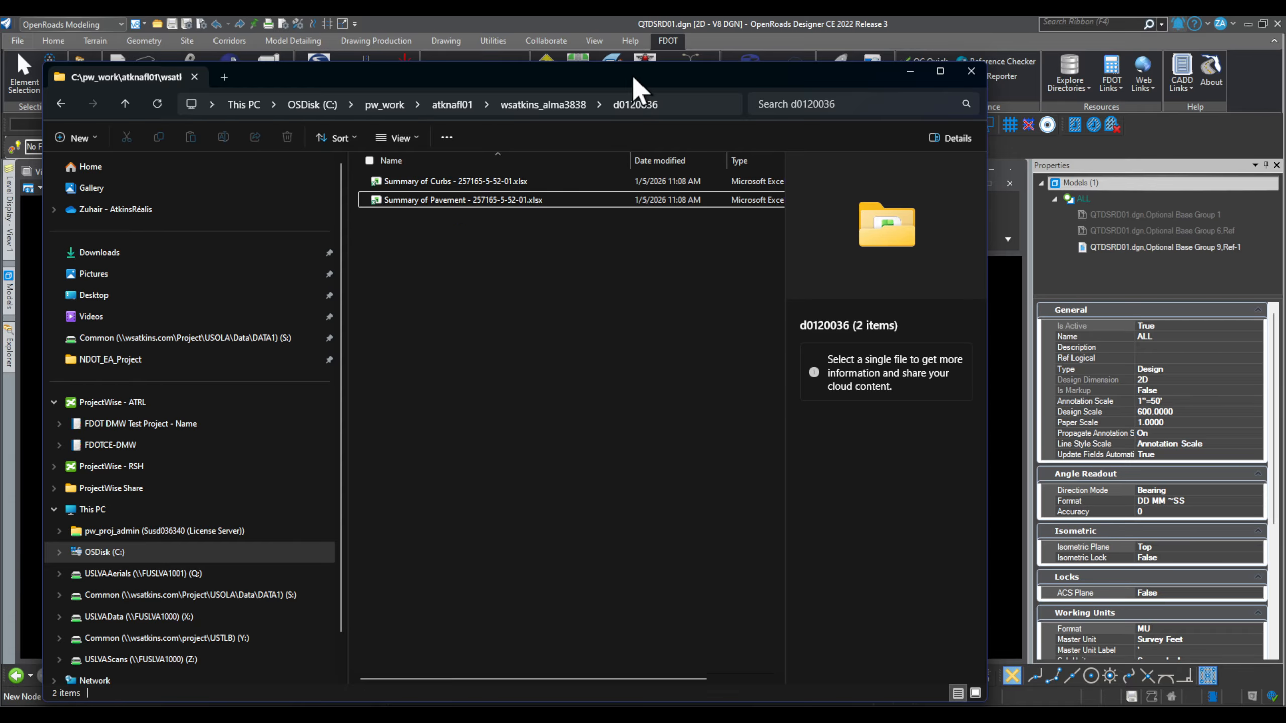
left_click_drag(633, 77, 1285, 64)
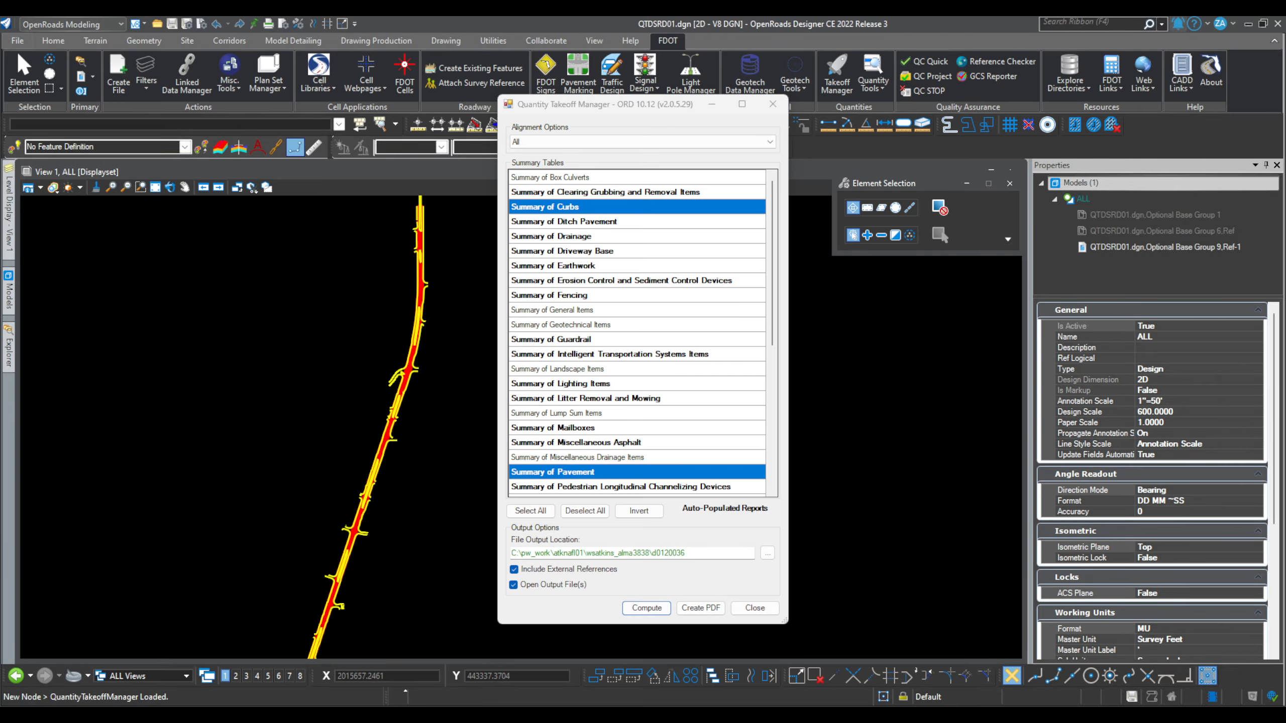
Step: Close Quantity Takeoff Manager and show the Items list: Alignment, CurbAndGutter, FPID, PavementBase
left_click(772, 104)
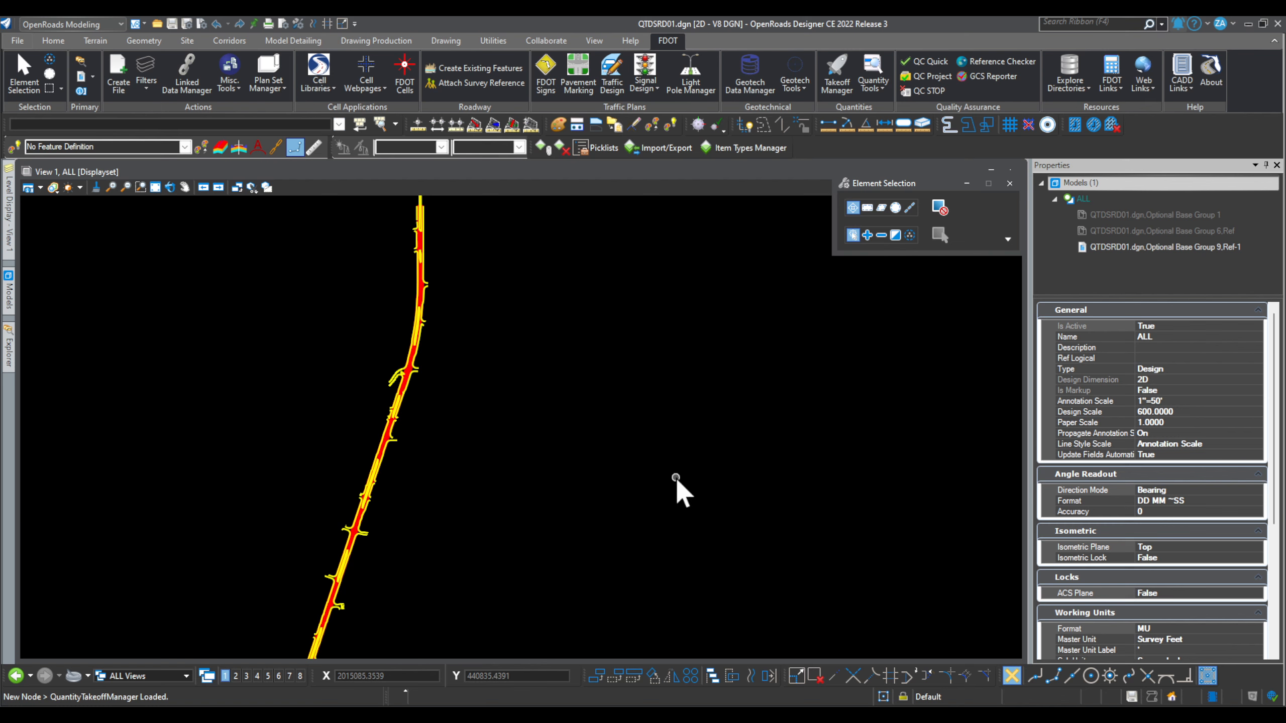
scroll(681, 464, "down", 1)
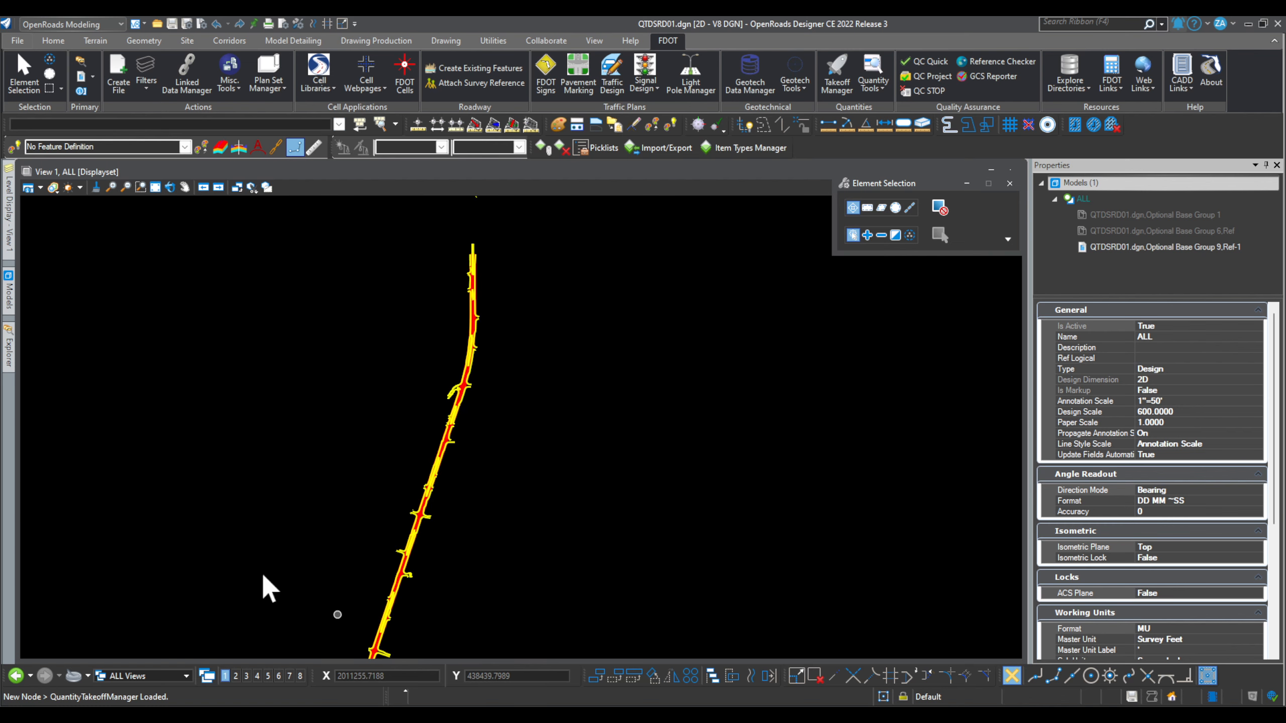
left_click(9, 291)
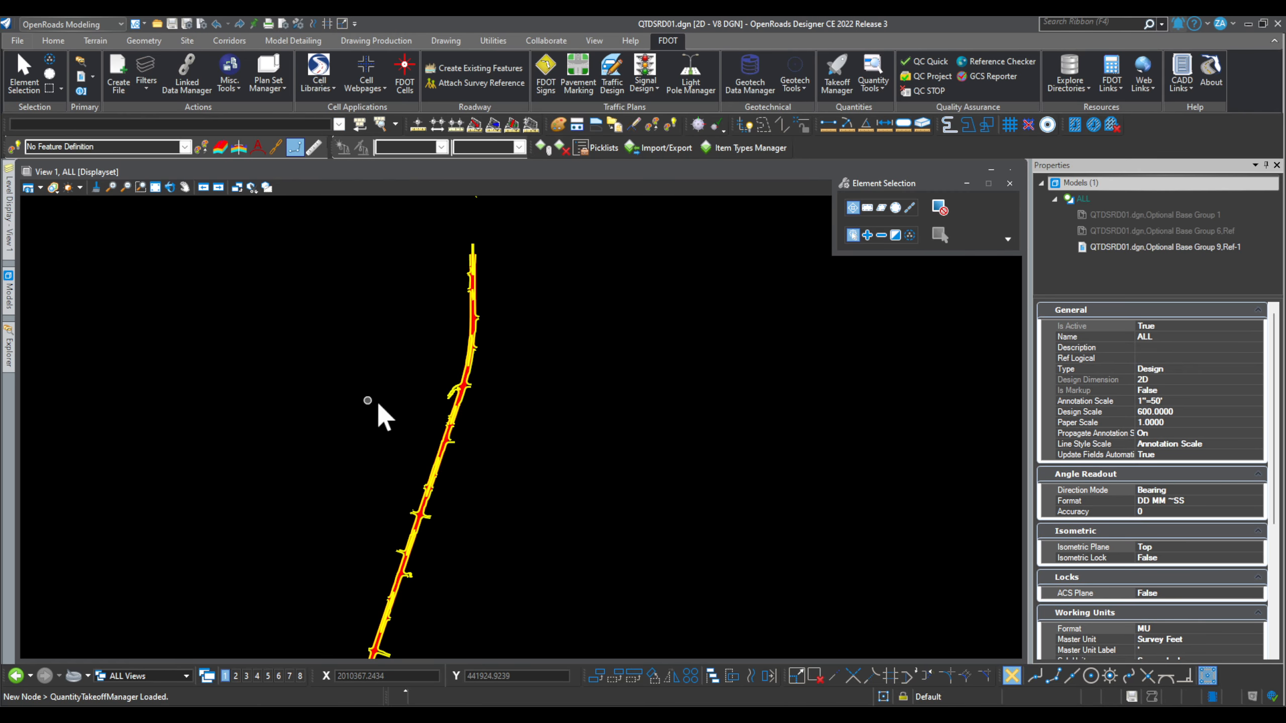
mouse_move(6, 218)
mouse_move(9, 358)
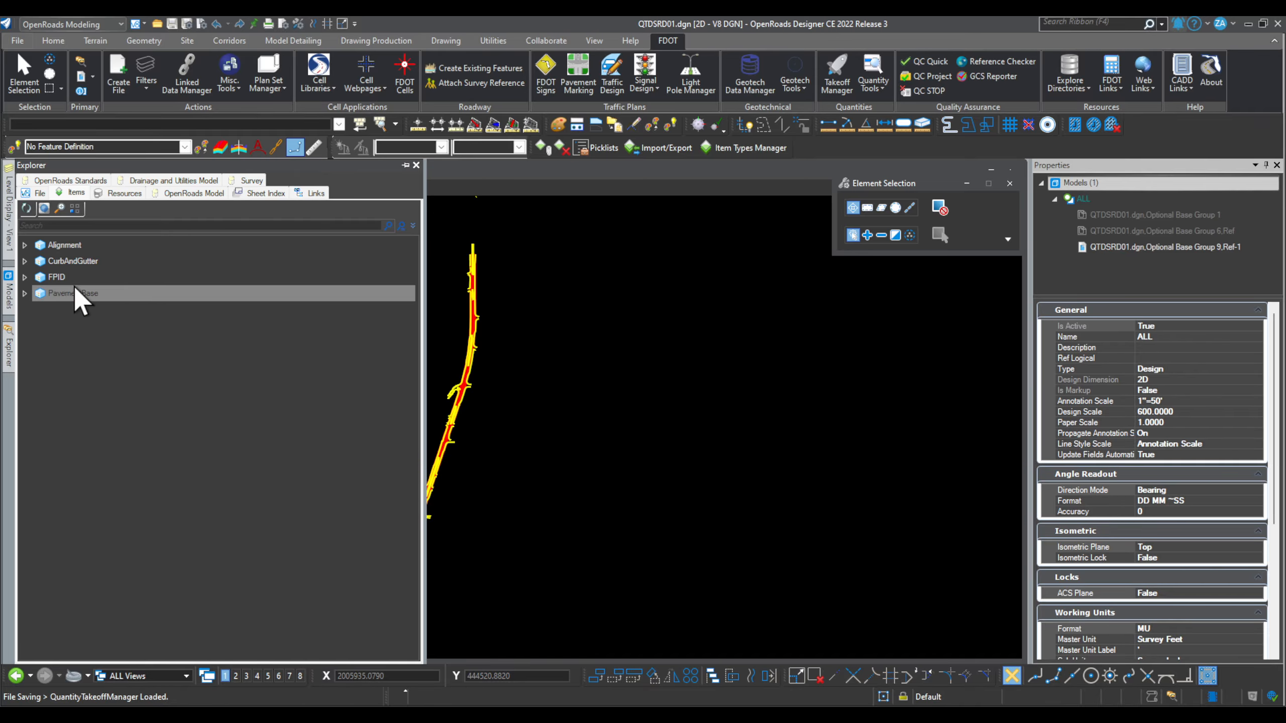
Step: Isolate the 12 PavementBase elements and zoom around to inspect them
left_click(75, 295)
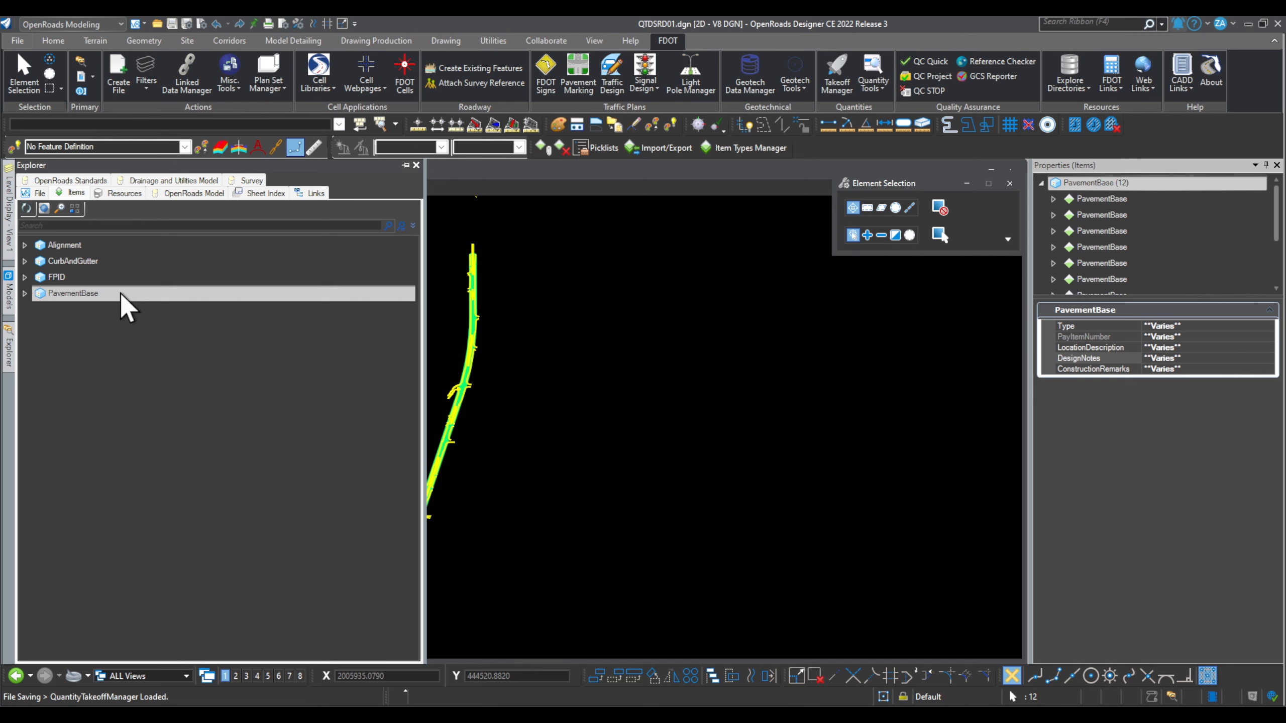
right_click(82, 298)
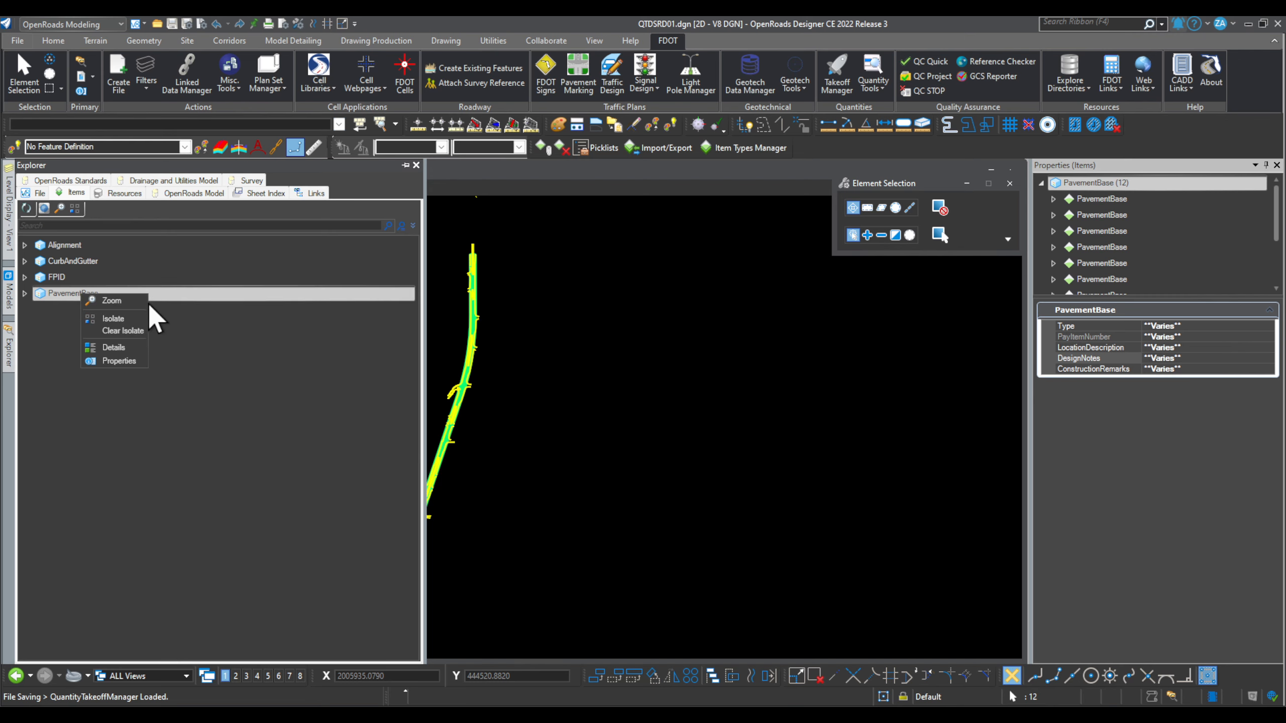
left_click(112, 319)
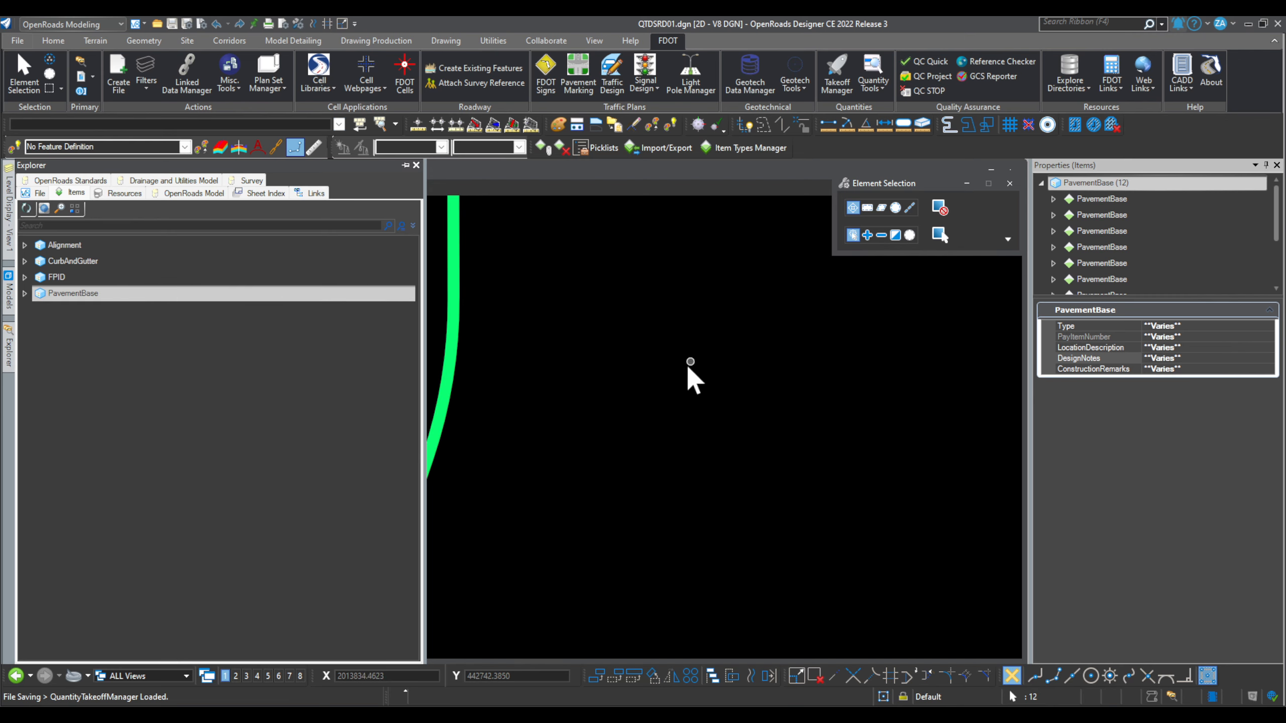
left_click(489, 377)
scroll(419, 359, "up", 3)
scroll(402, 355, "down", 5)
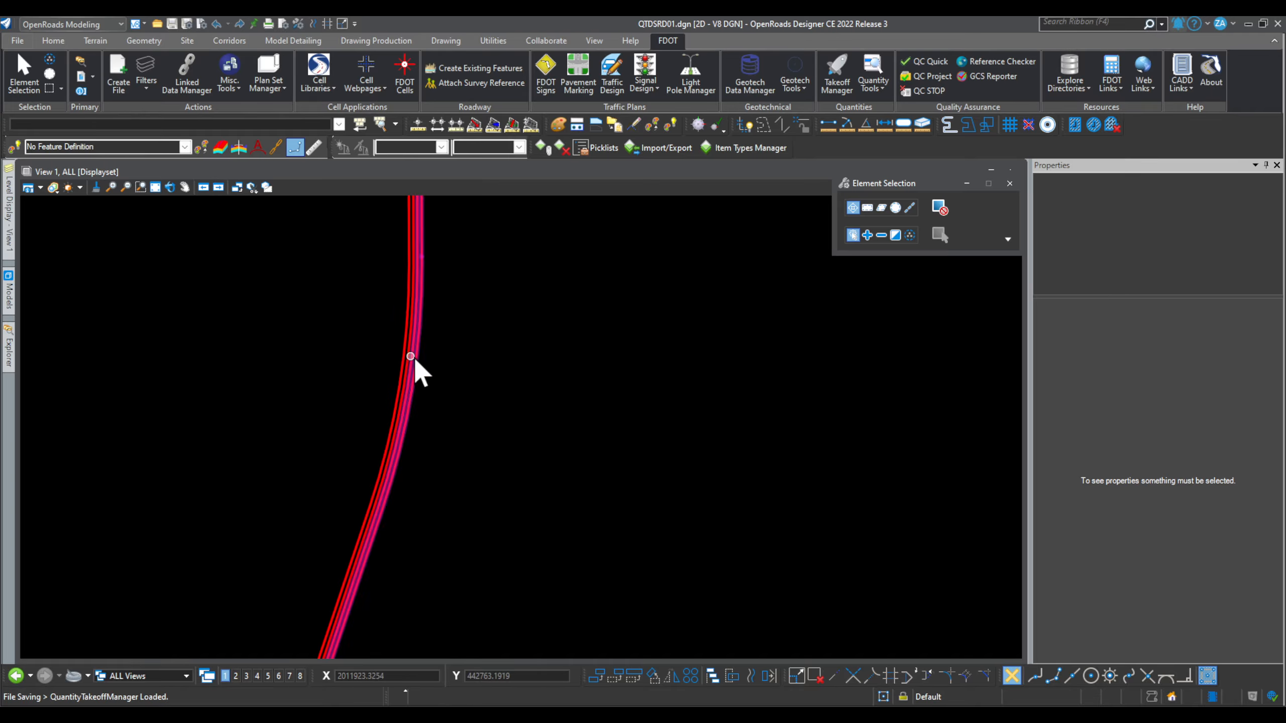
scroll(400, 522, "up", 3)
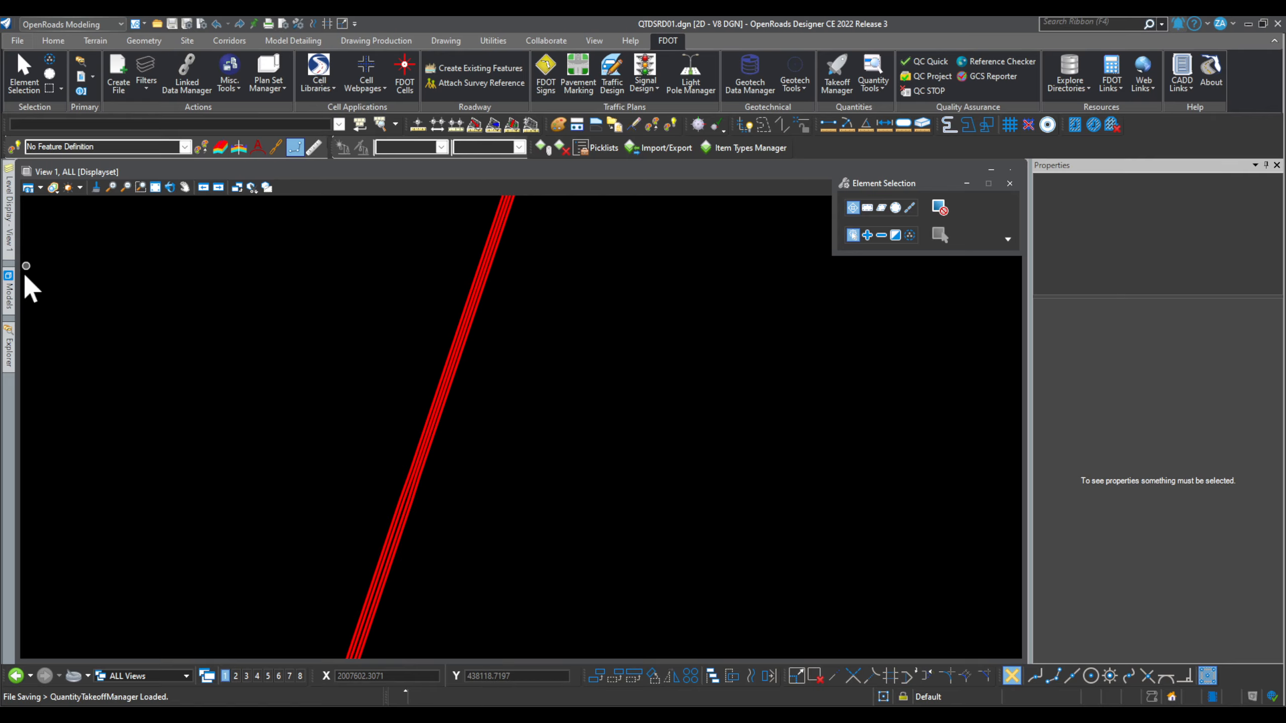
Step: Clear the PavementBase isolation to restore all elements and deselect them
mouse_move(11, 350)
left_click(101, 293)
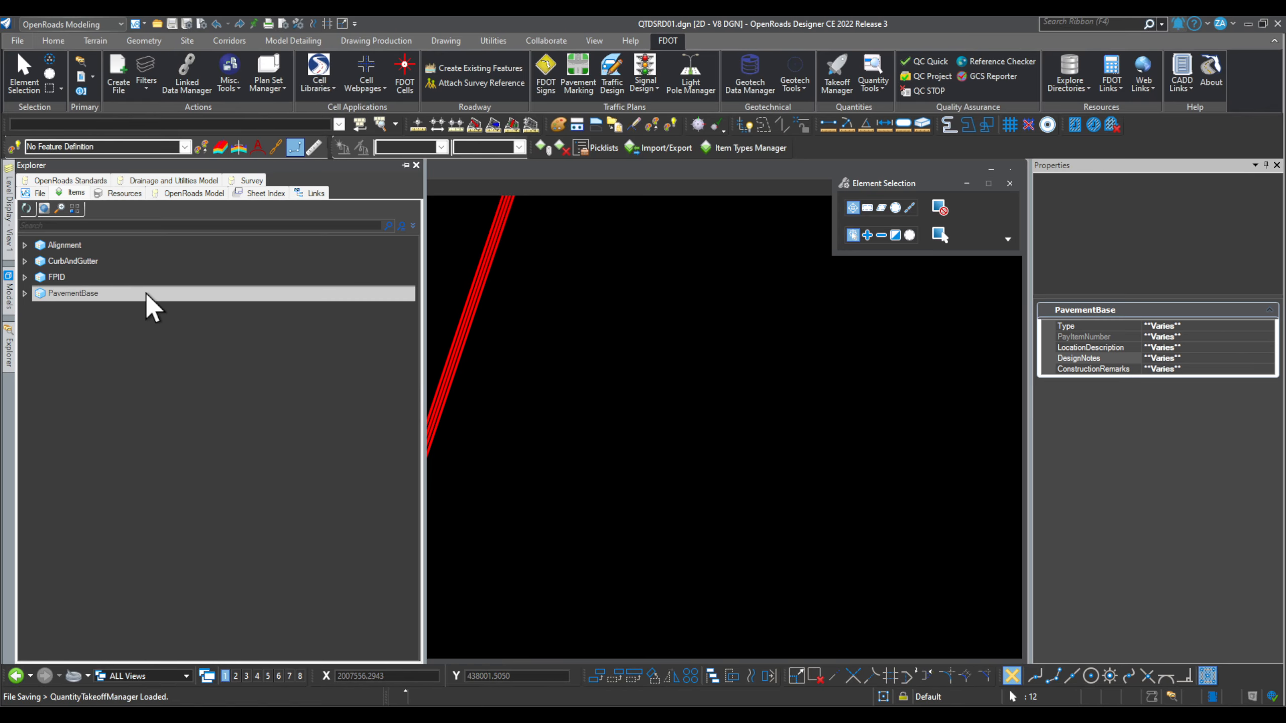
right_click(146, 294)
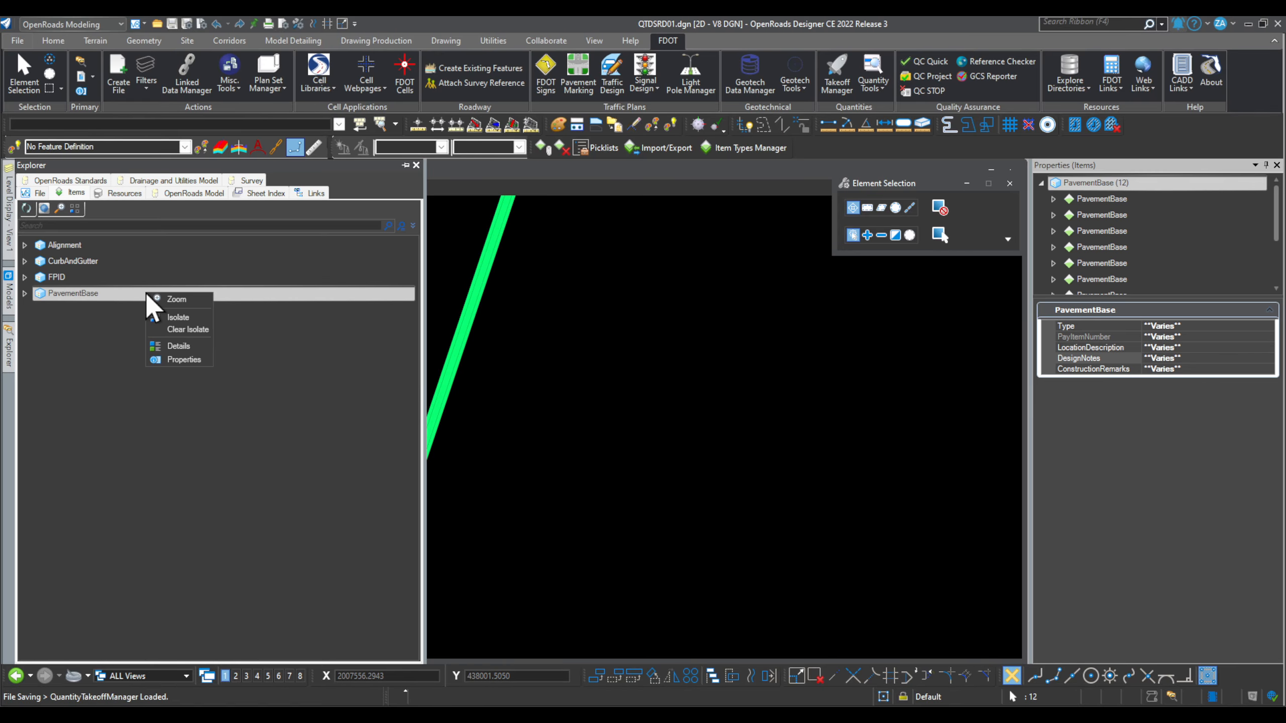
left_click(194, 327)
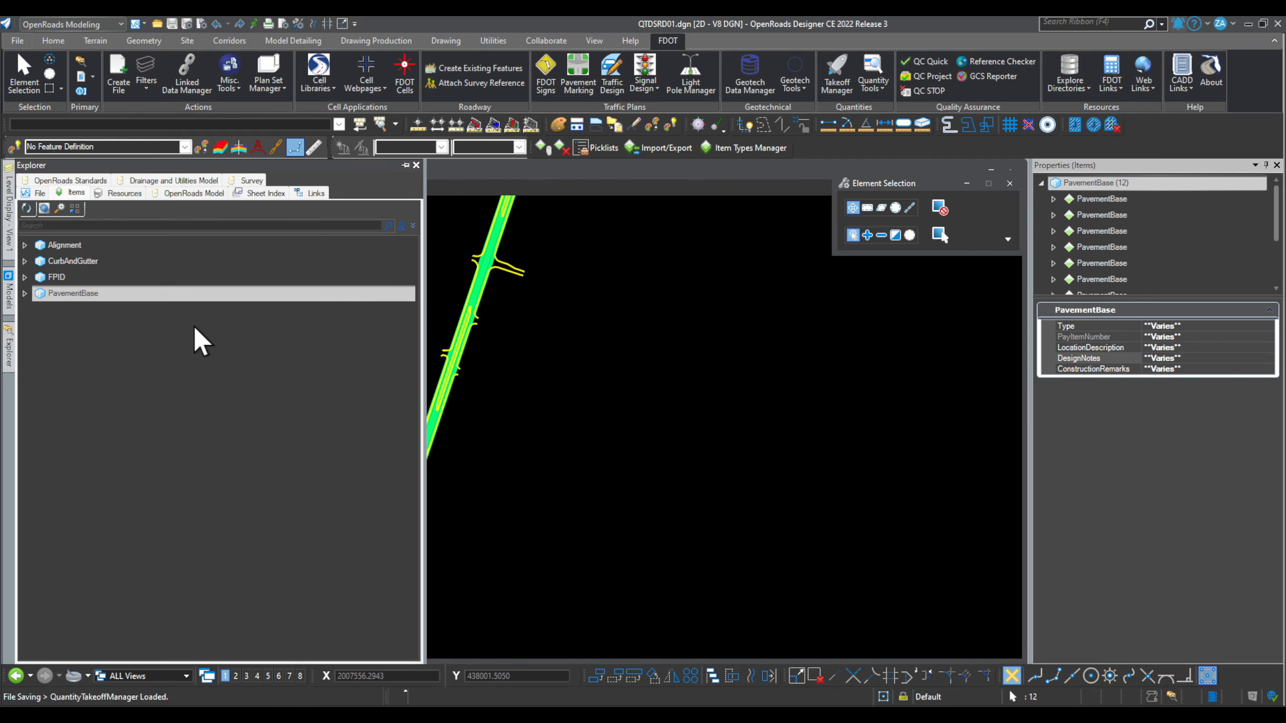
left_click(693, 426)
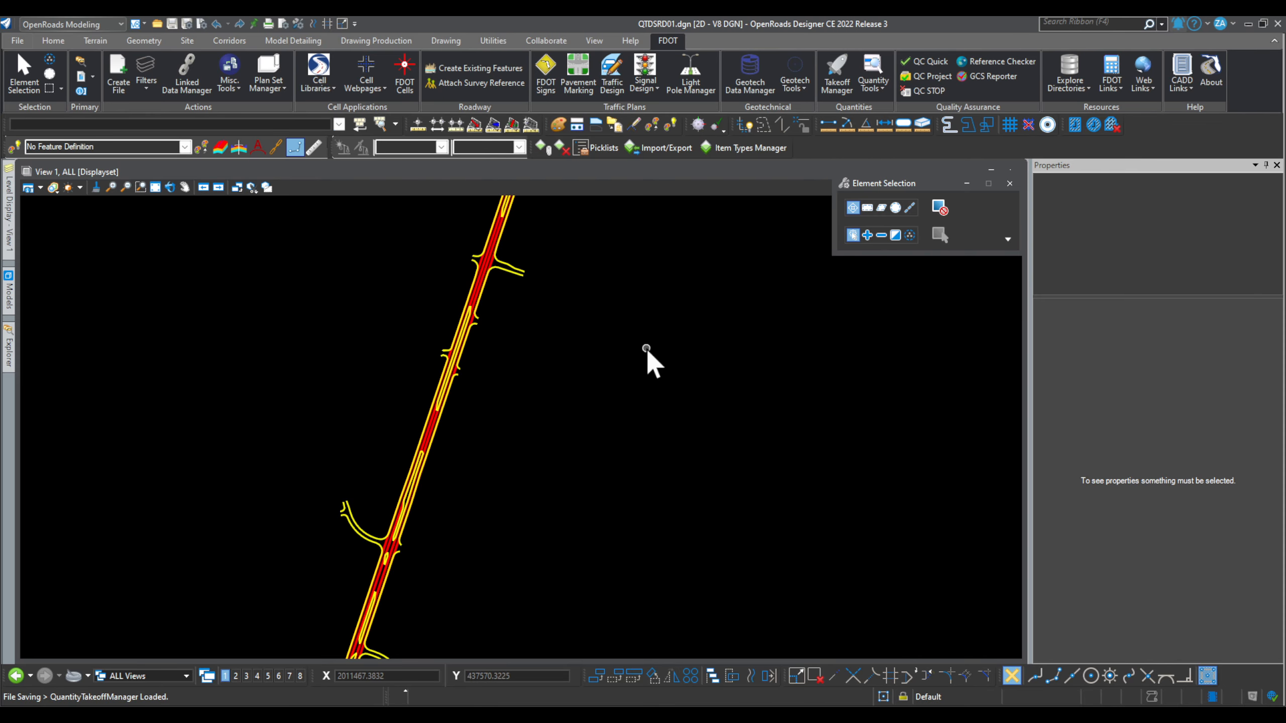
Step: Launch Summary Reports Builder from the FDOT Connect Workstation Start menu folder and reposition the d0120036 folder
left_click(1248, 23)
key("super")
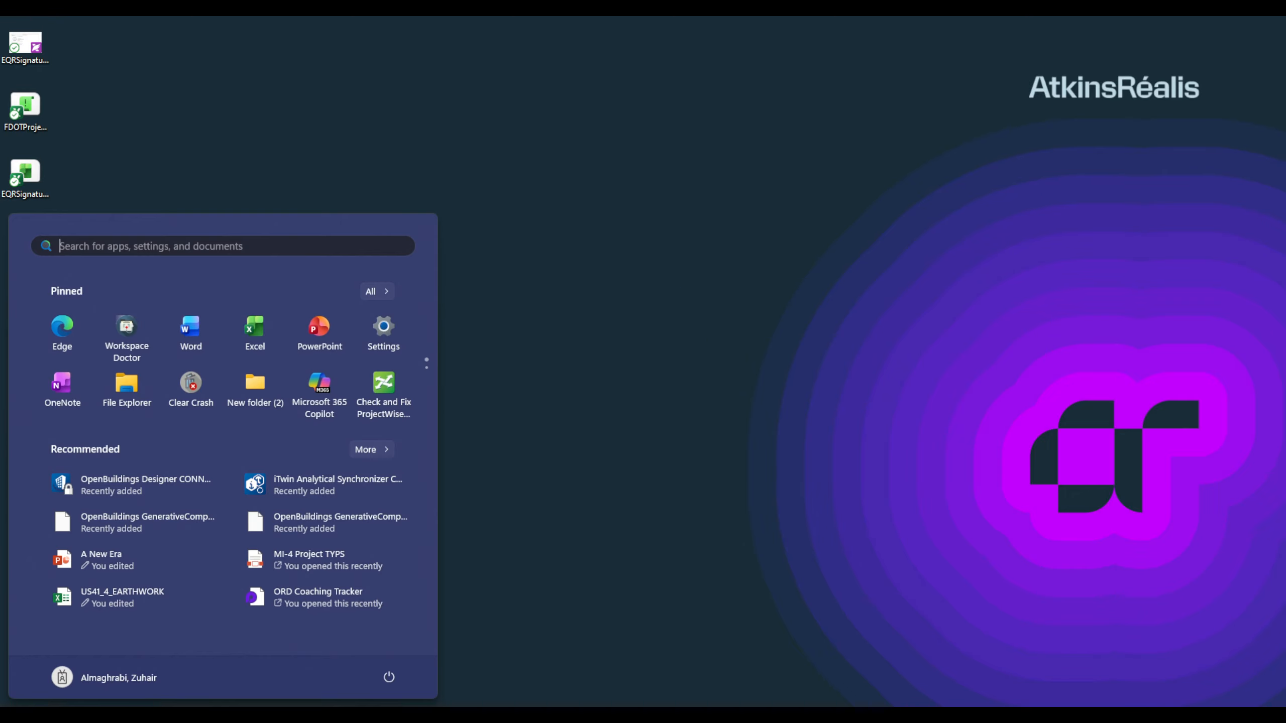
left_click(376, 298)
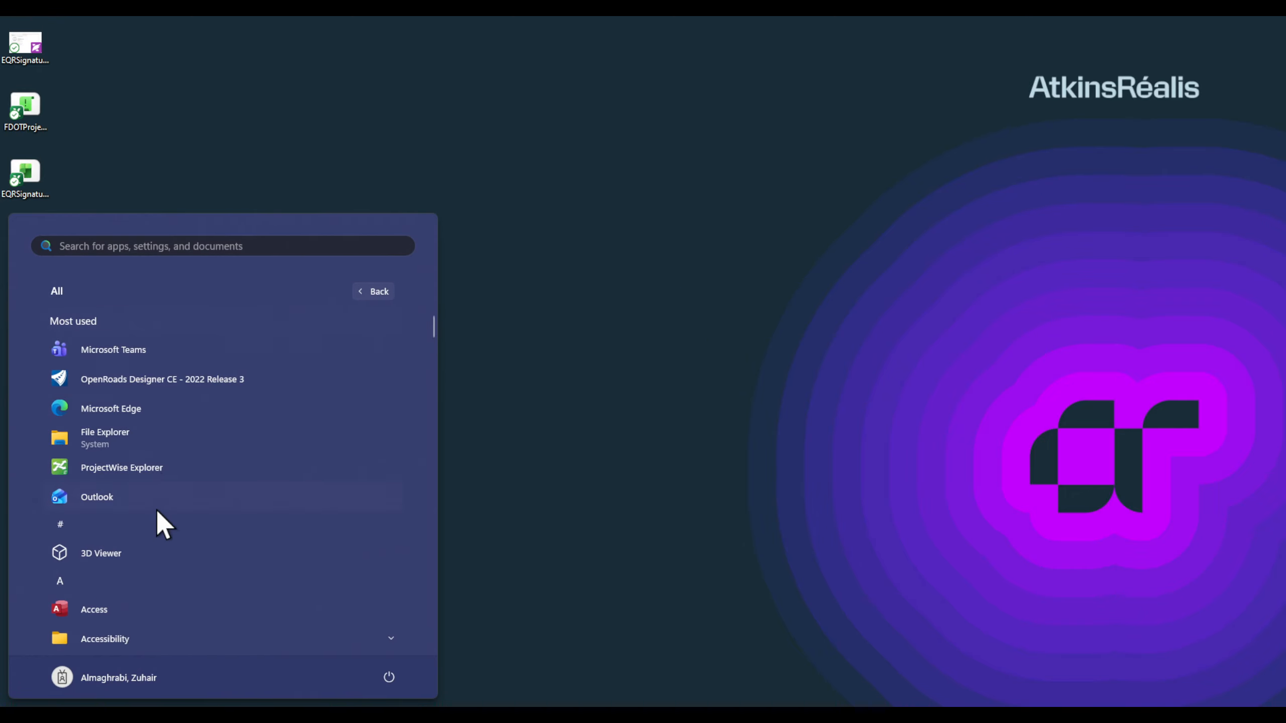
scroll(162, 509, "down", 5)
scroll(163, 510, "down", 6)
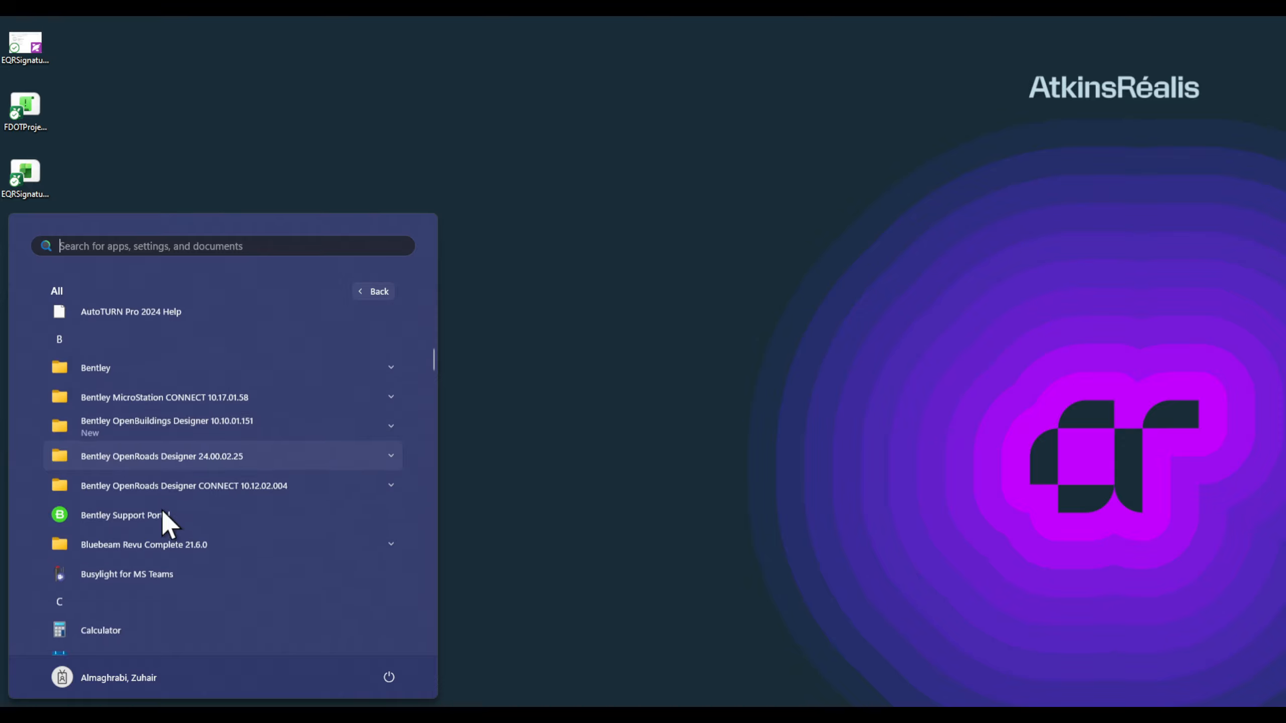
scroll(252, 483, "down", 10)
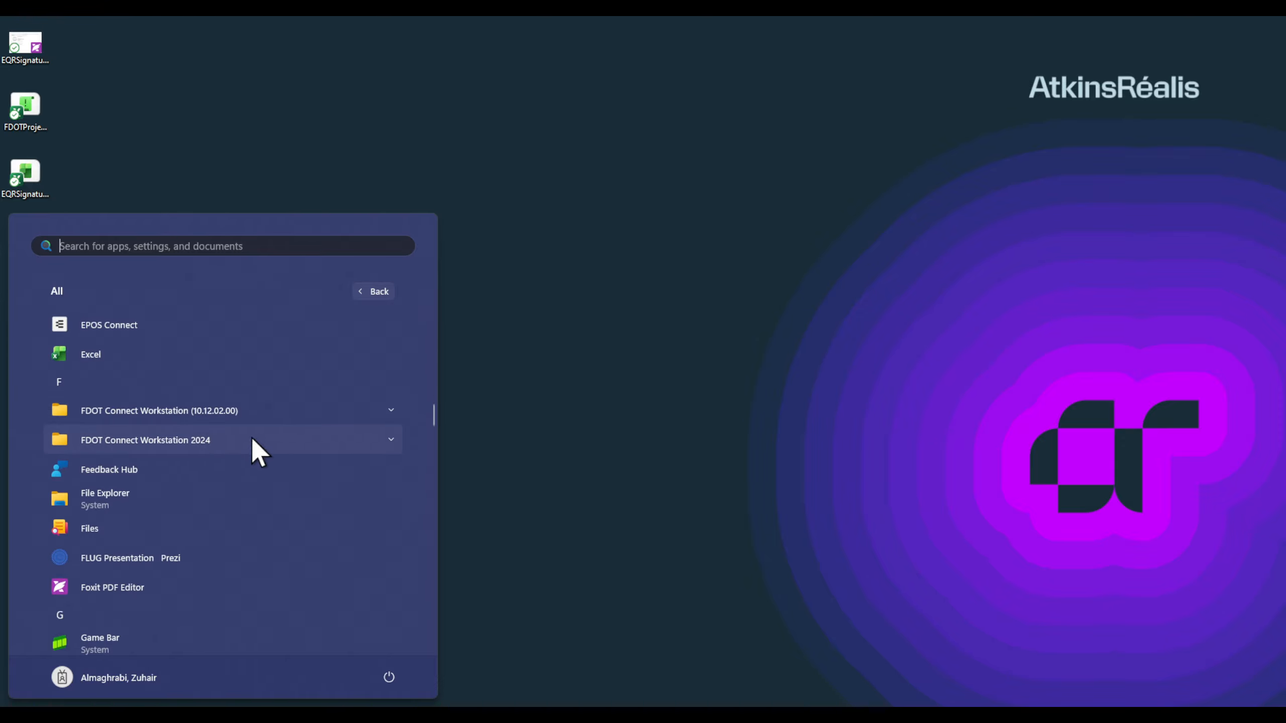
left_click(257, 438)
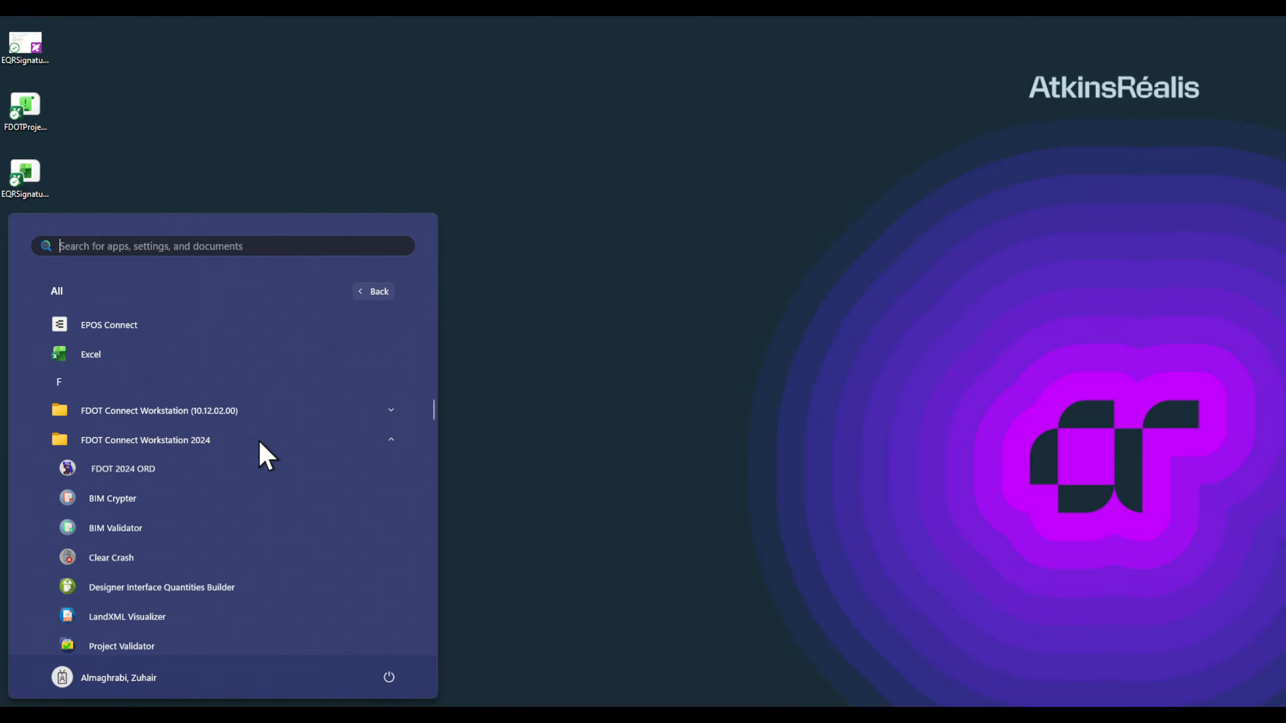
left_click(266, 408)
scroll(266, 411, "down", 5)
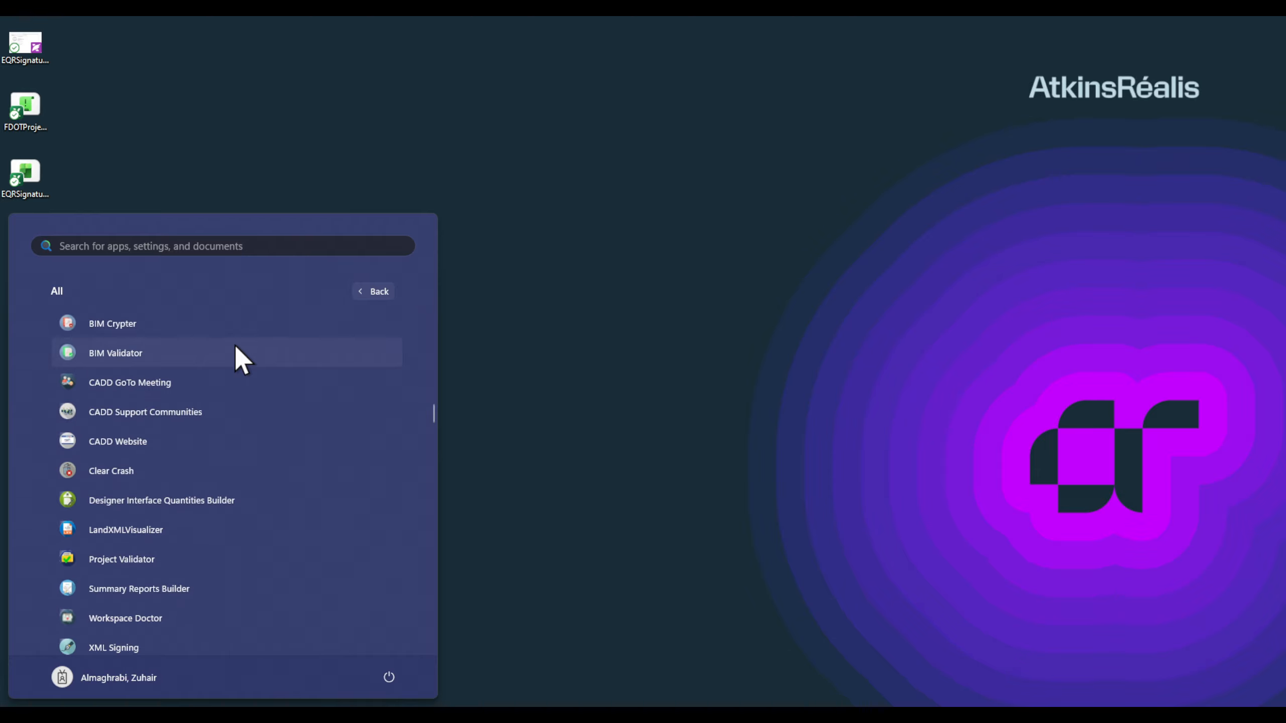
scroll(234, 348, "down", 1)
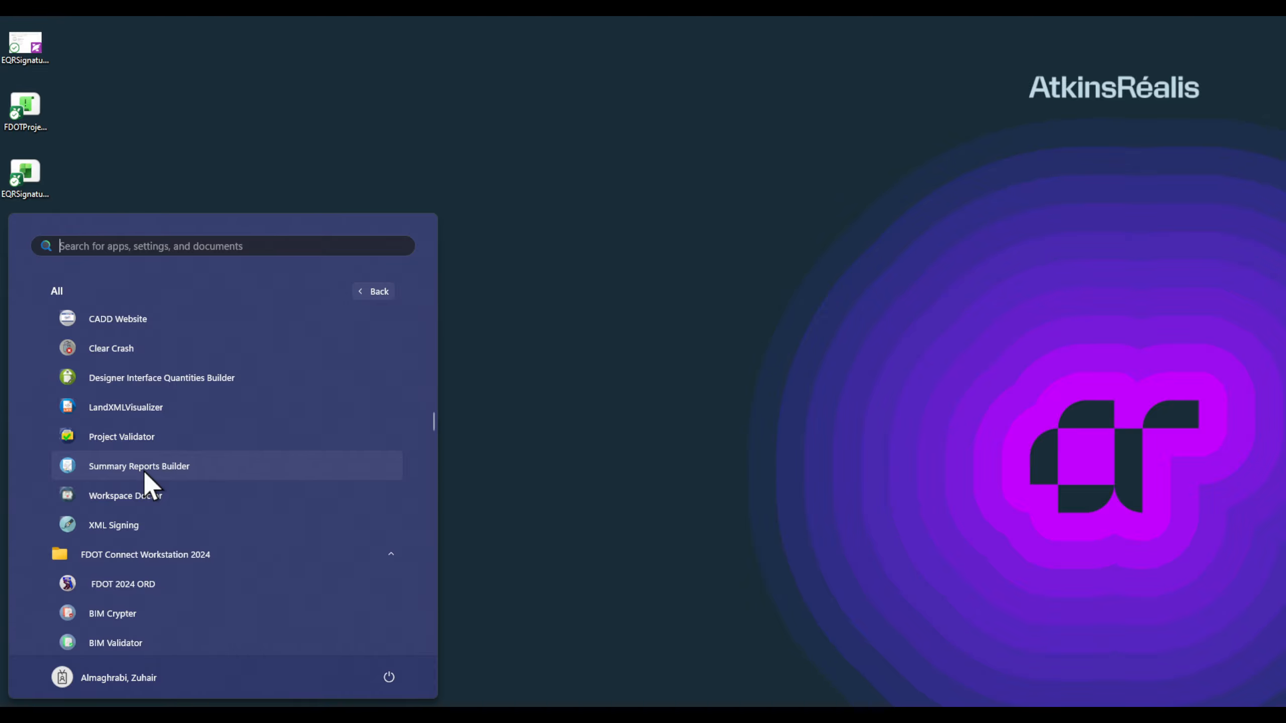
left_click(185, 466)
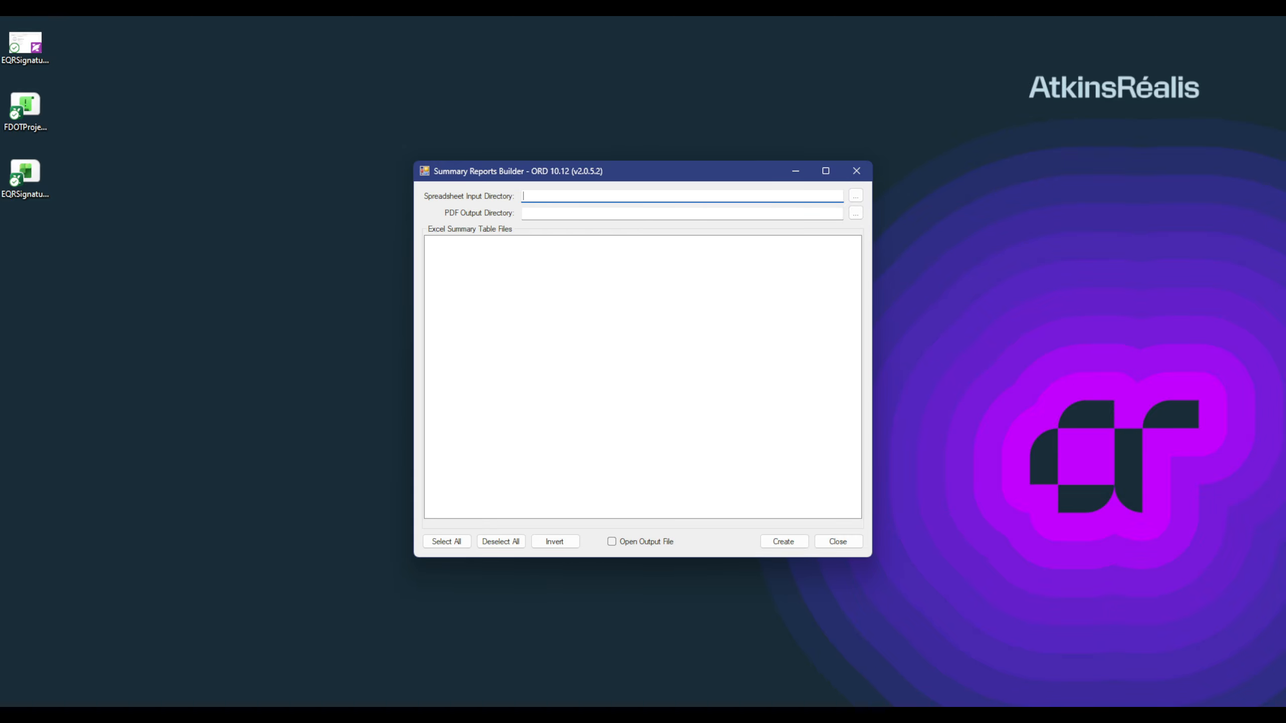
left_click_drag(485, 155, 604, 117)
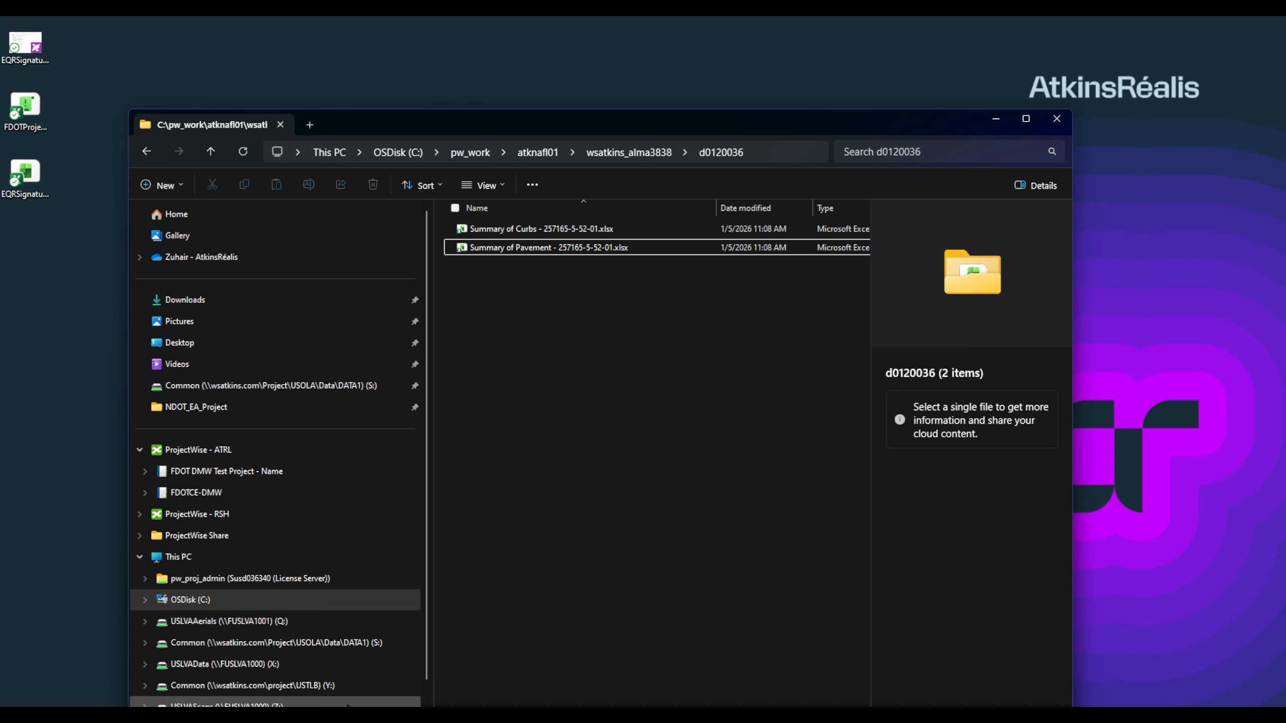
Step: In ProjectWise Explorer, open the Estimates folder and restore the window down
mouse_move(818, 716)
left_click(833, 673)
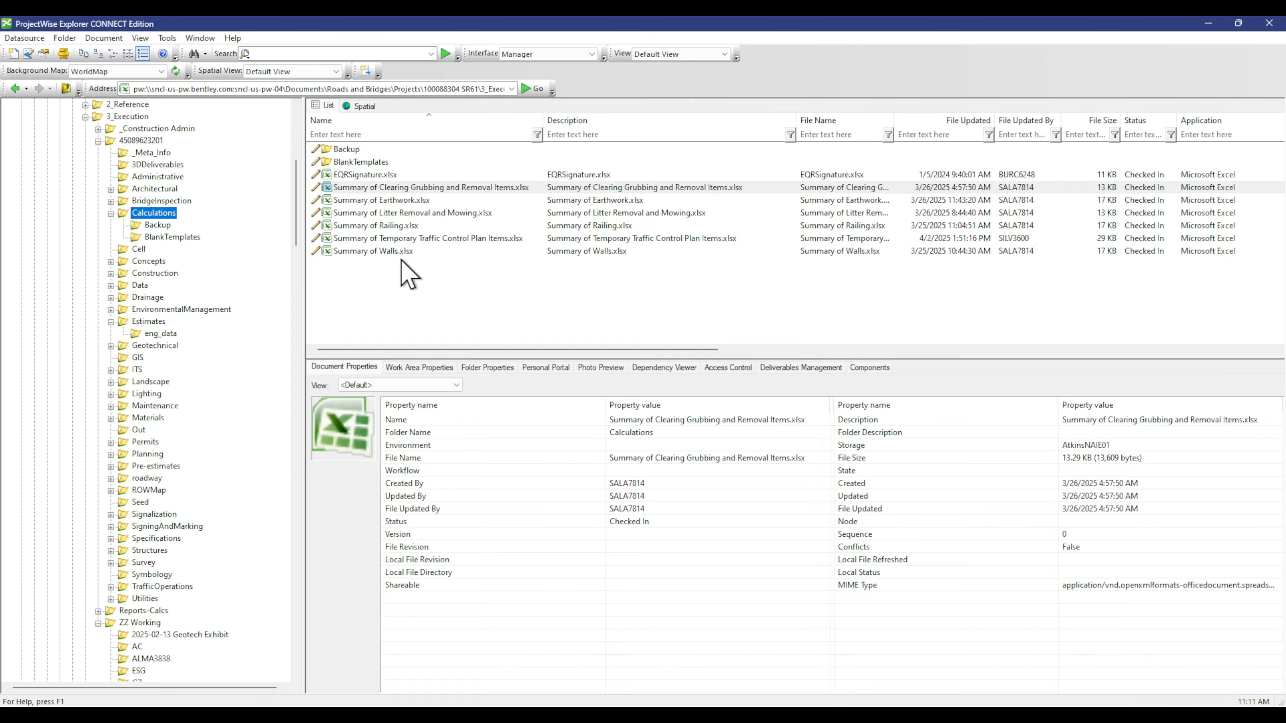
left_click(147, 576)
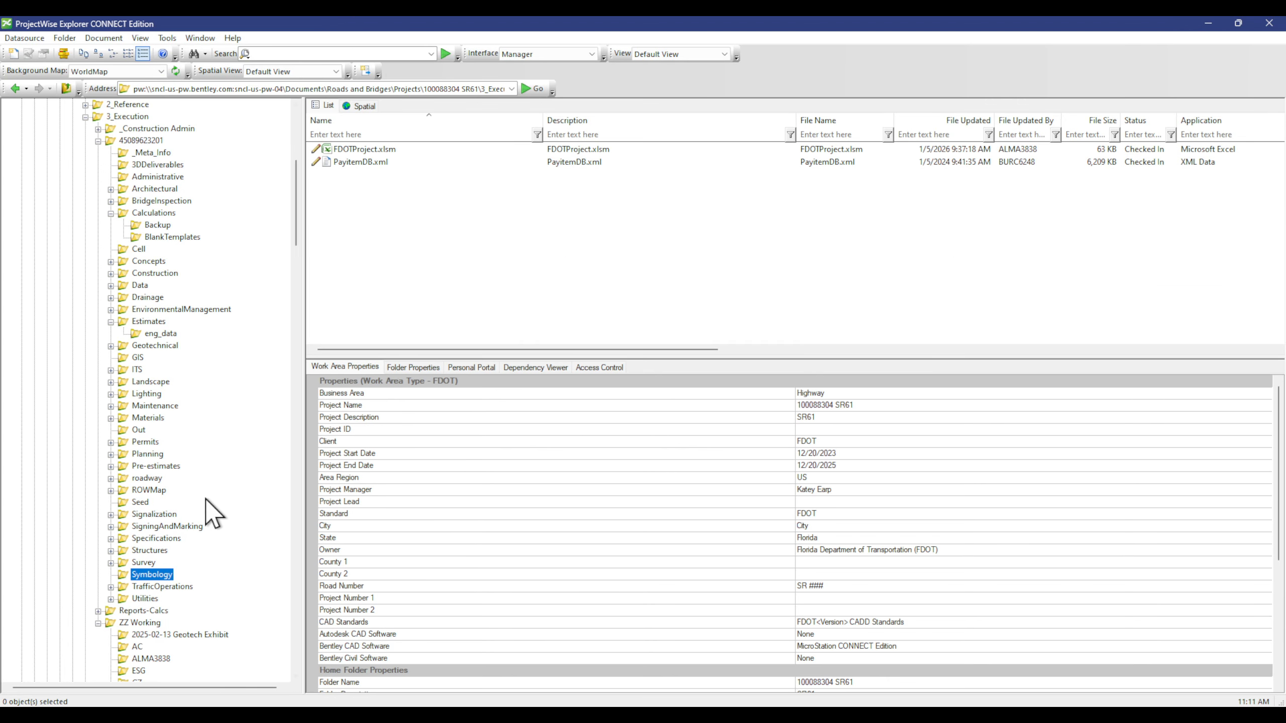
double_click(139, 321)
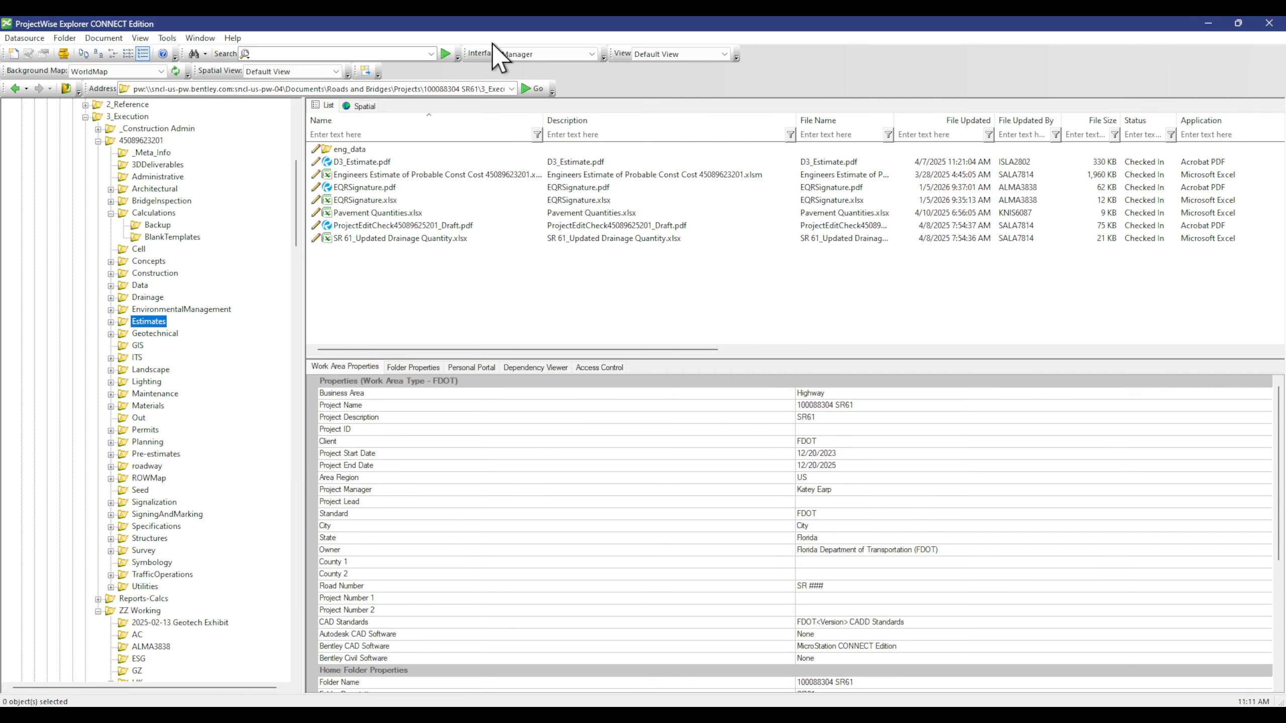
left_click_drag(756, 20, 1285, 143)
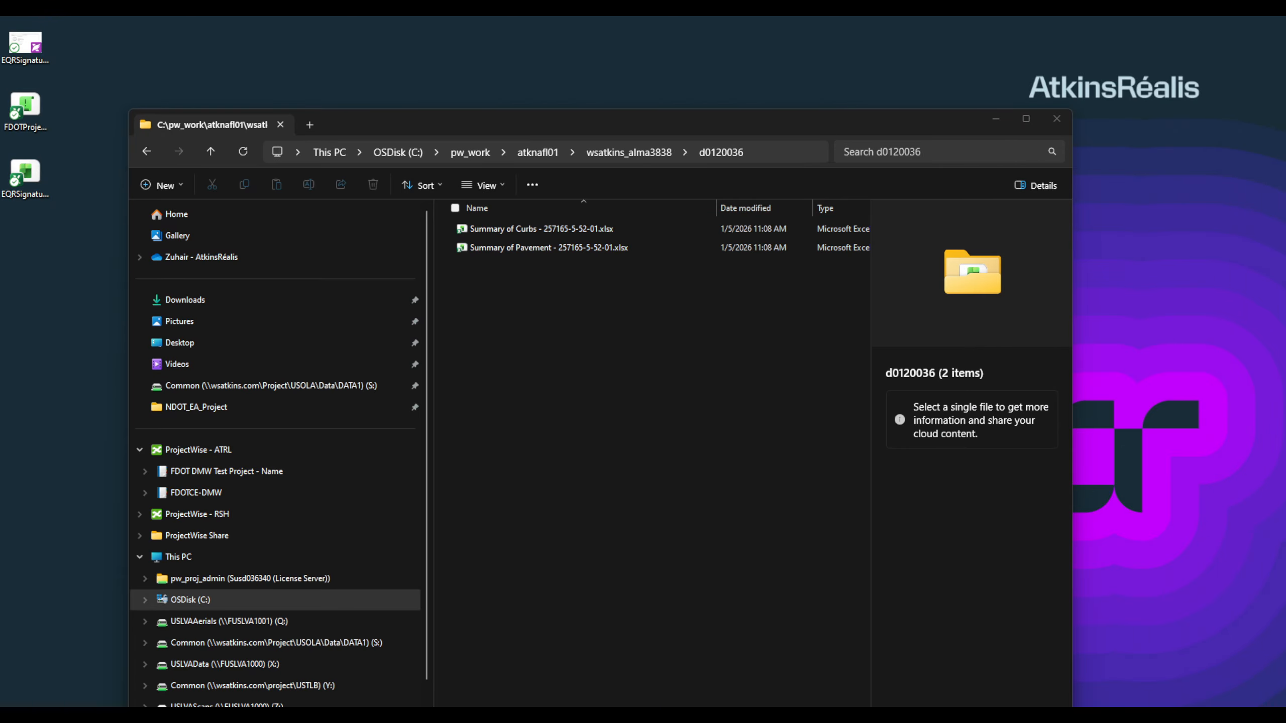
Step: Copy the d0120036 folder path and paste it as the Spreadsheet Input Directory
left_click(563, 349)
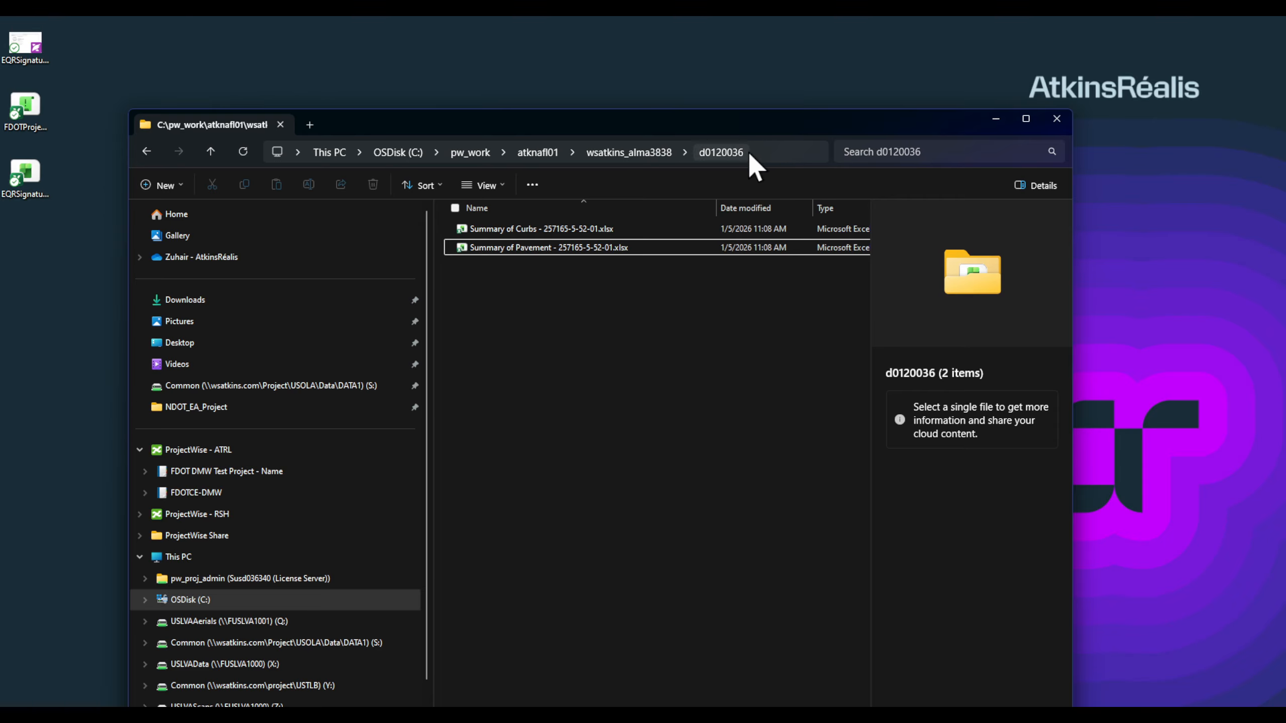
left_click(761, 152)
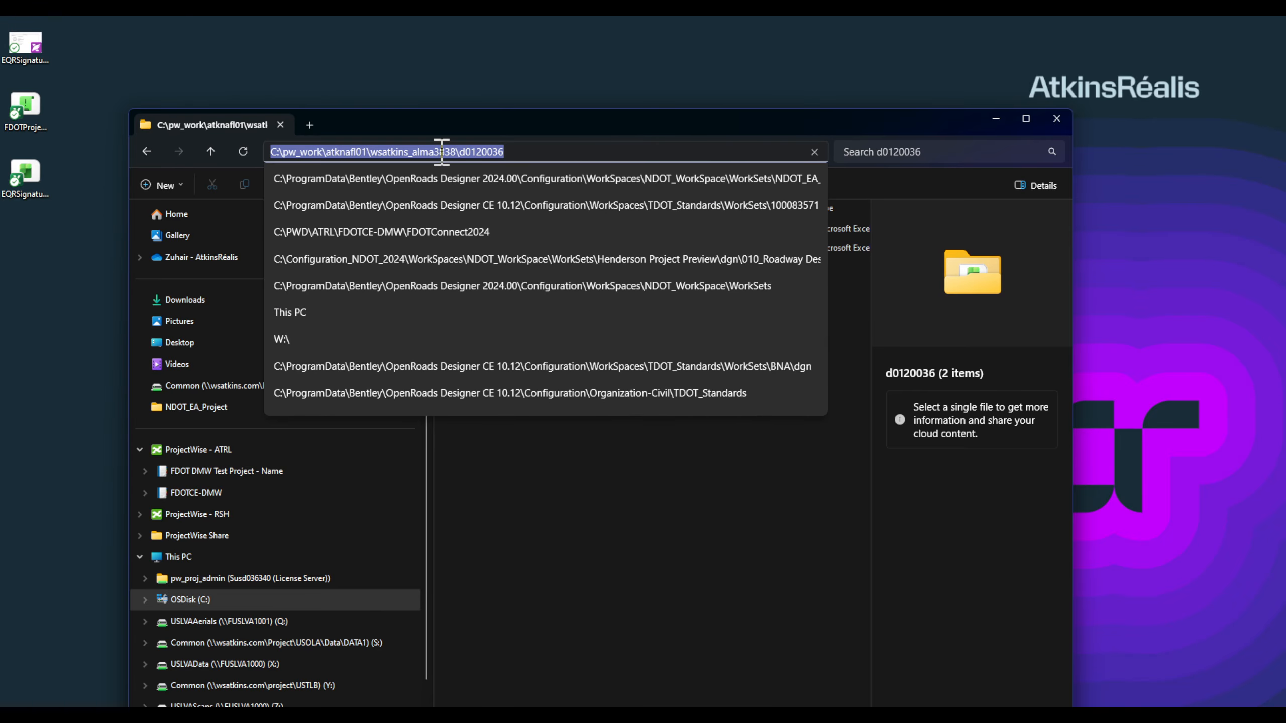
right_click(450, 162)
left_click(481, 188)
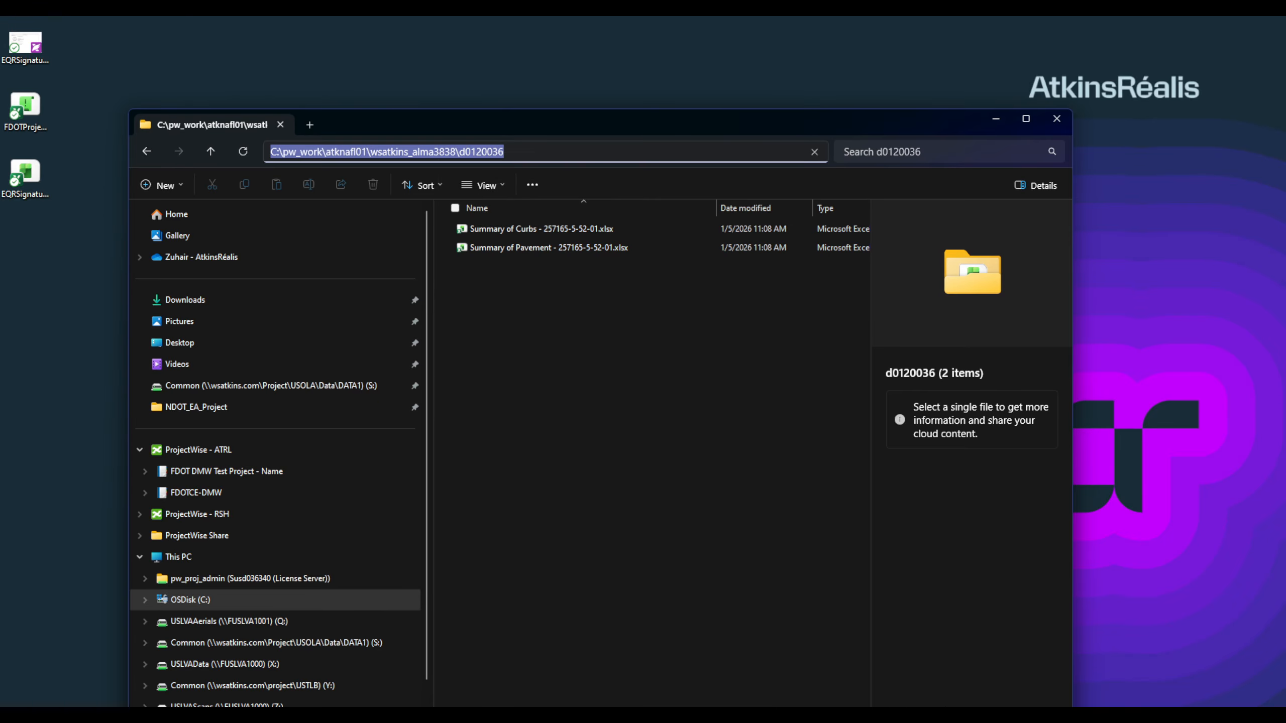
key("alt+Tab")
right_click(539, 197)
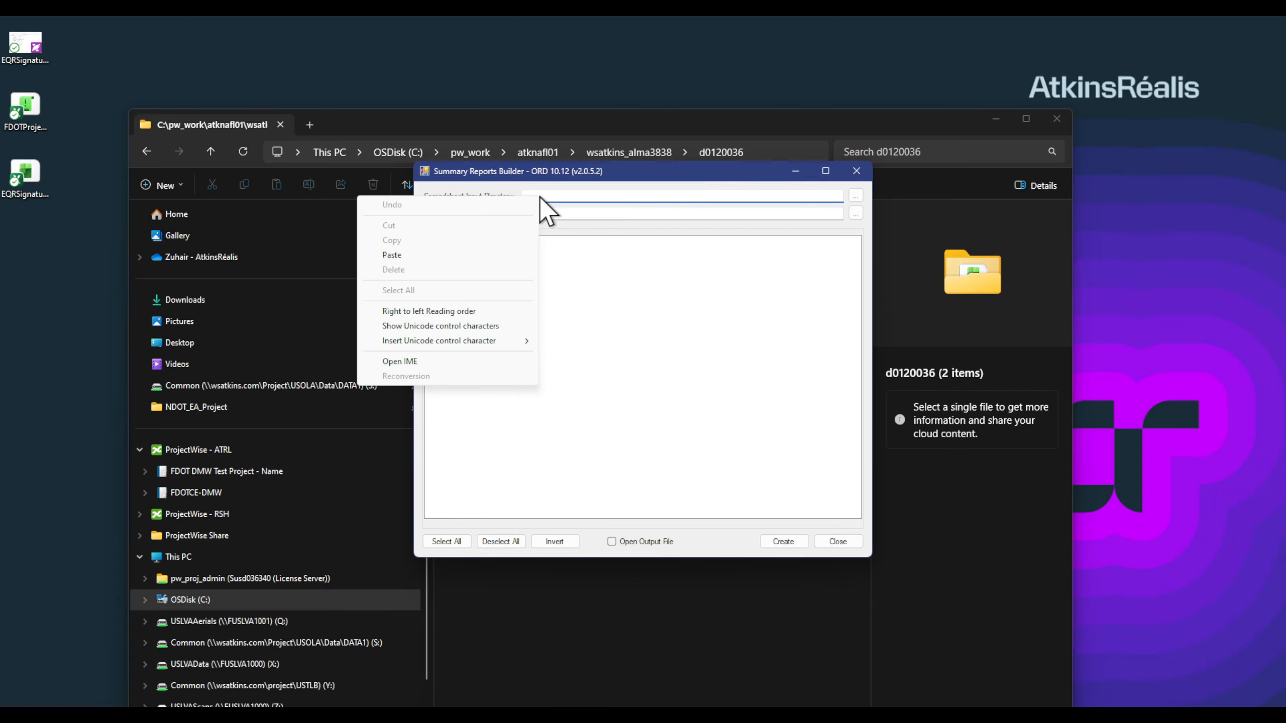
left_click(394, 256)
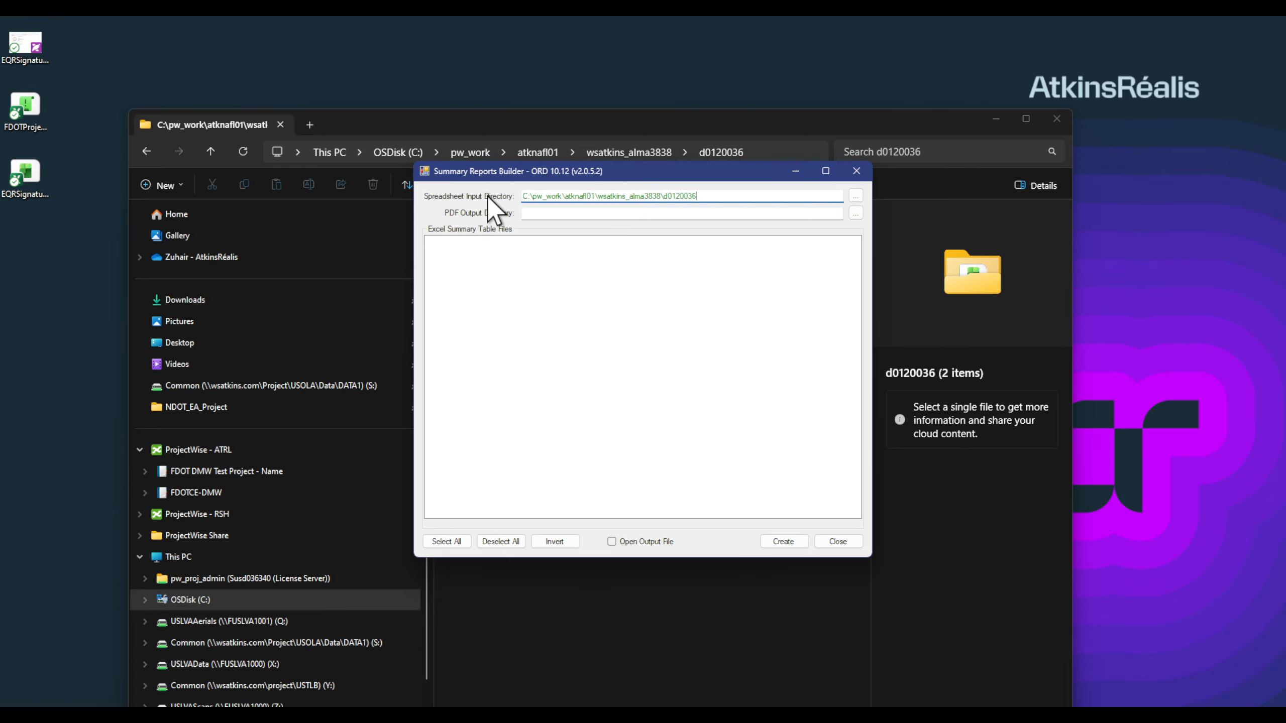
left_click_drag(606, 169, 606, 431)
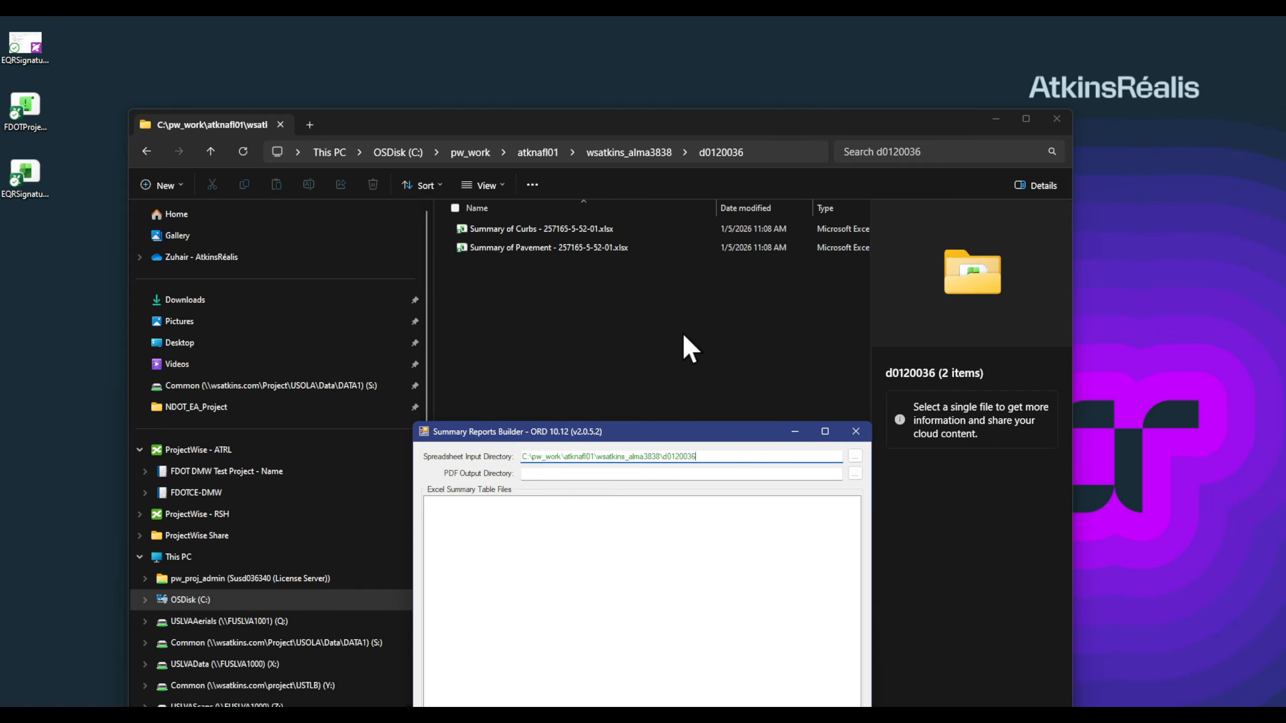
Step: Bring ProjectWise Explorer back in front showing the Estimates documents
key("F4")
key("alt+Tab")
left_click_drag(648, 116, 667, 80)
Step: Copy out EQRSignature.pdf to the local working folder and minimize ProjectWise Explorer
left_click(344, 251)
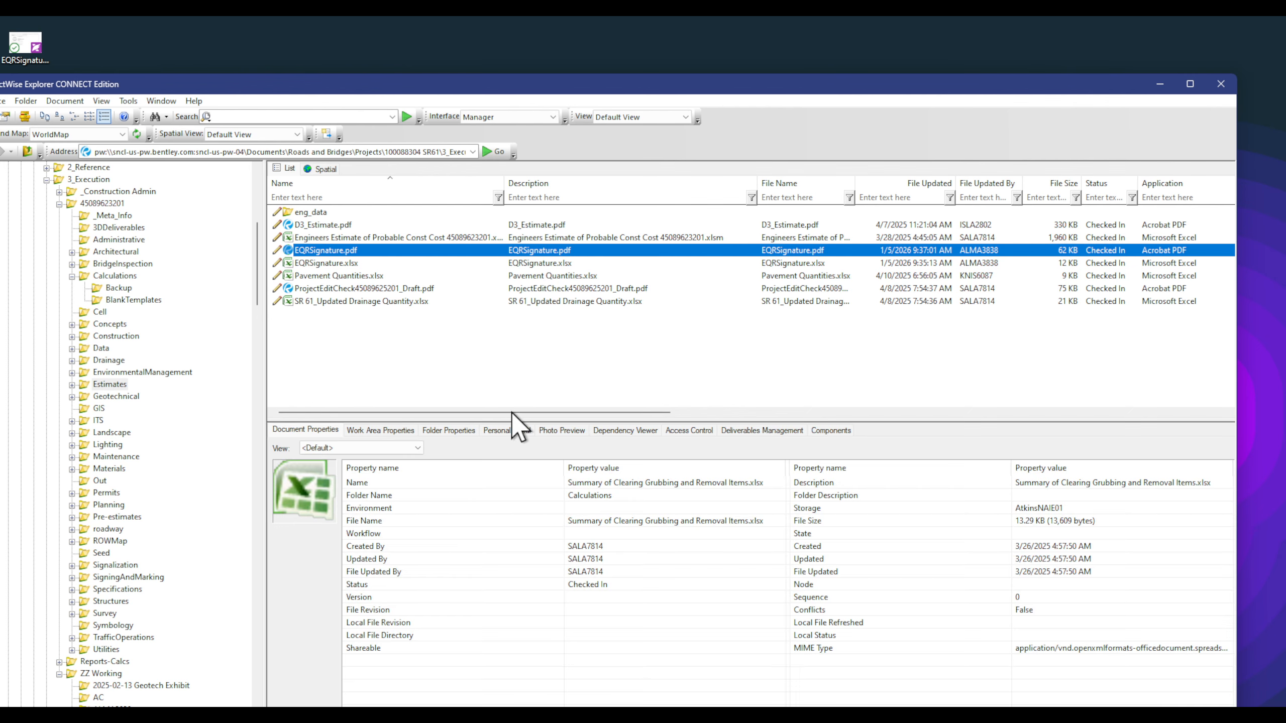
left_click_drag(511, 412, 716, 410)
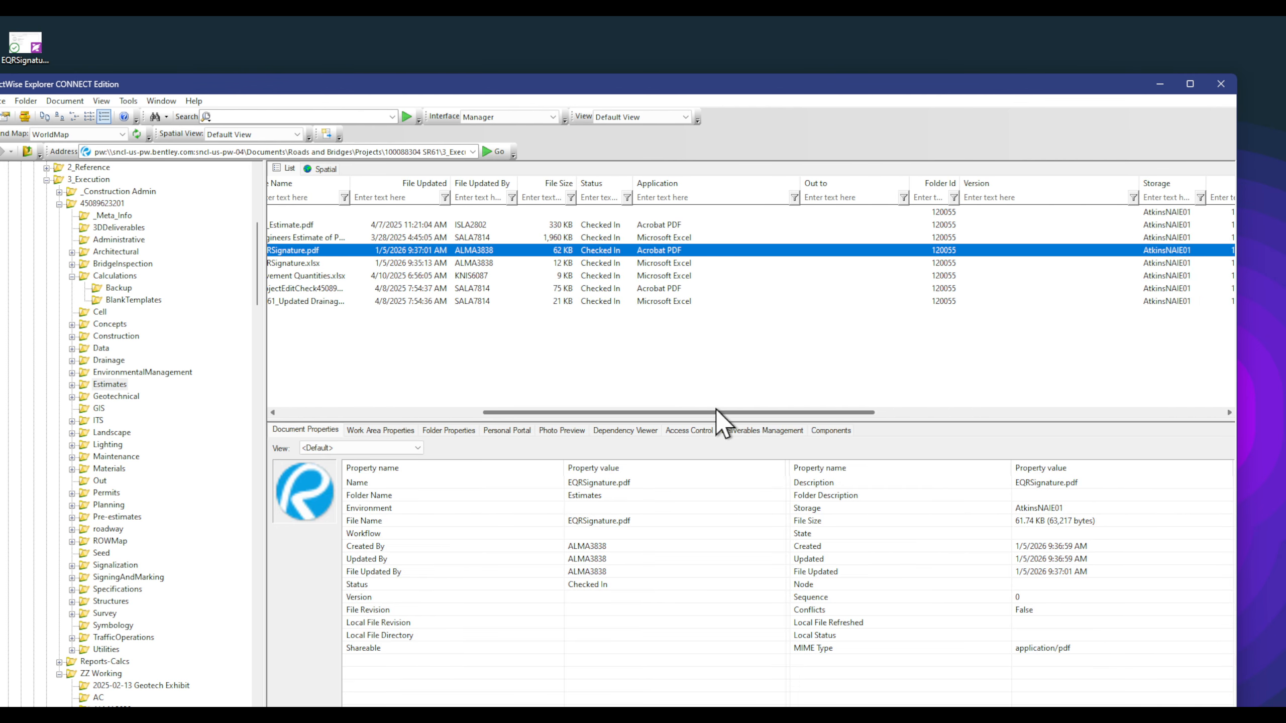
right_click(928, 251)
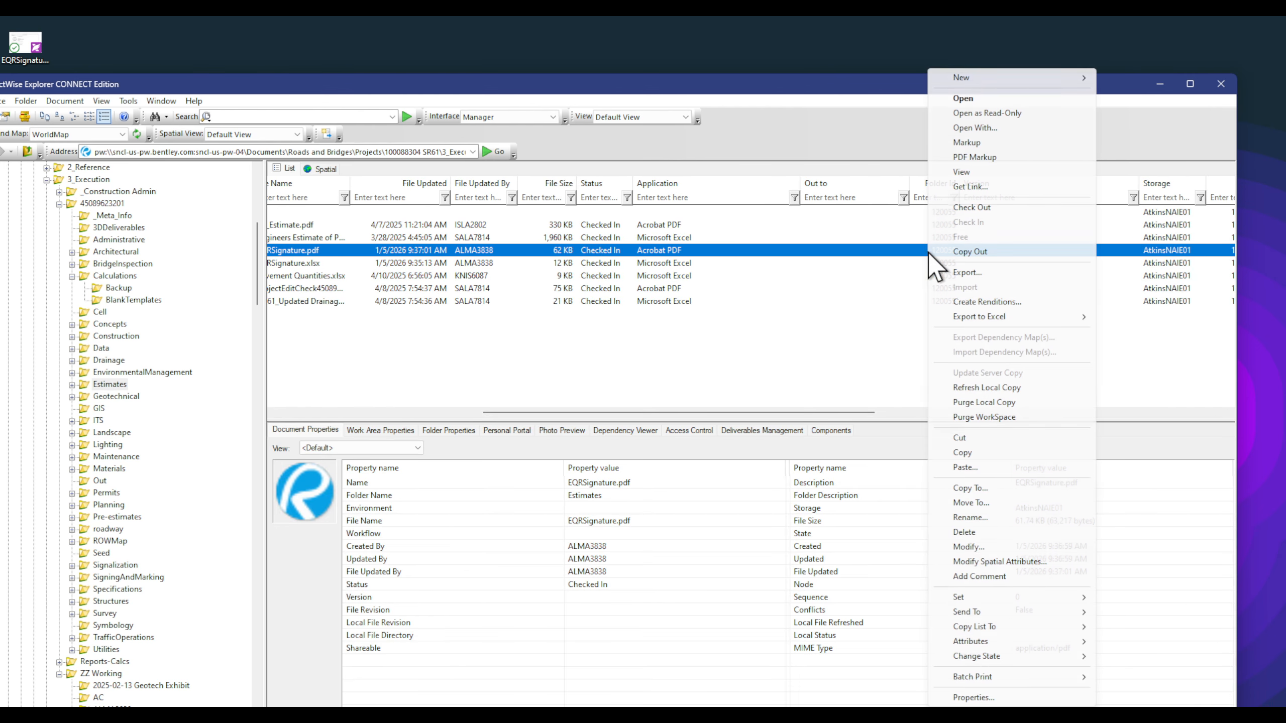
left_click(996, 250)
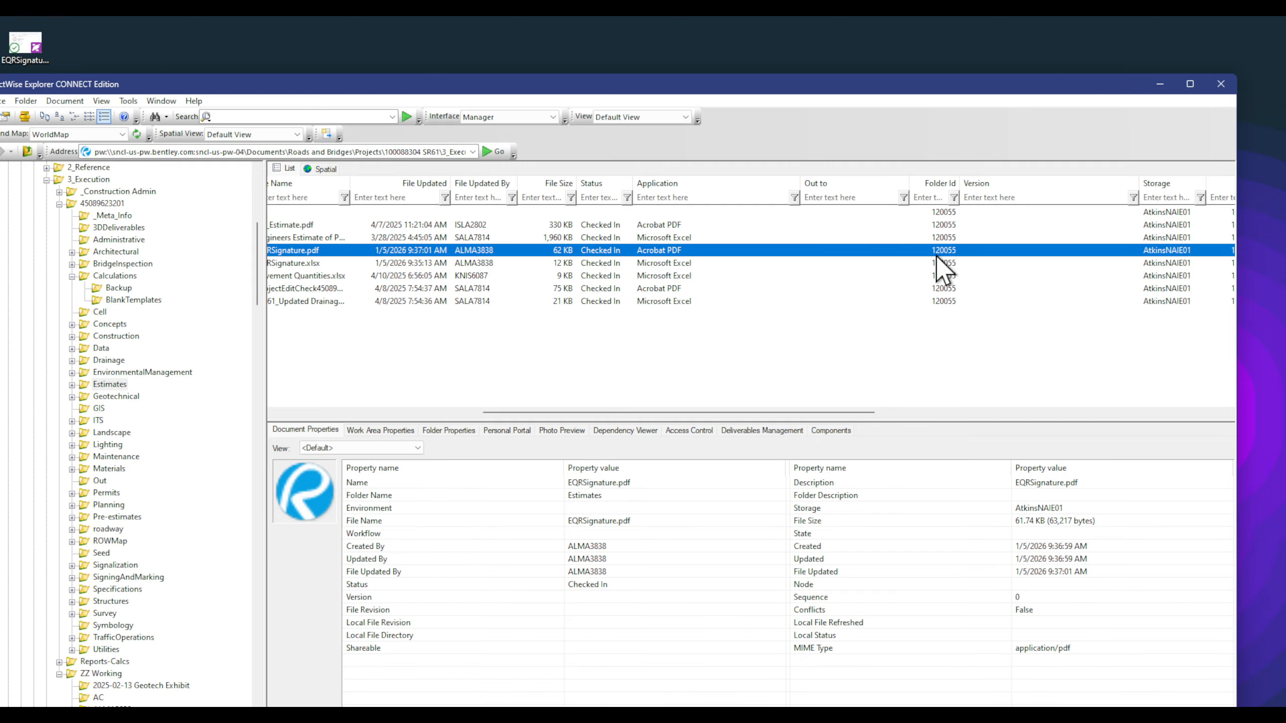
left_click(1160, 83)
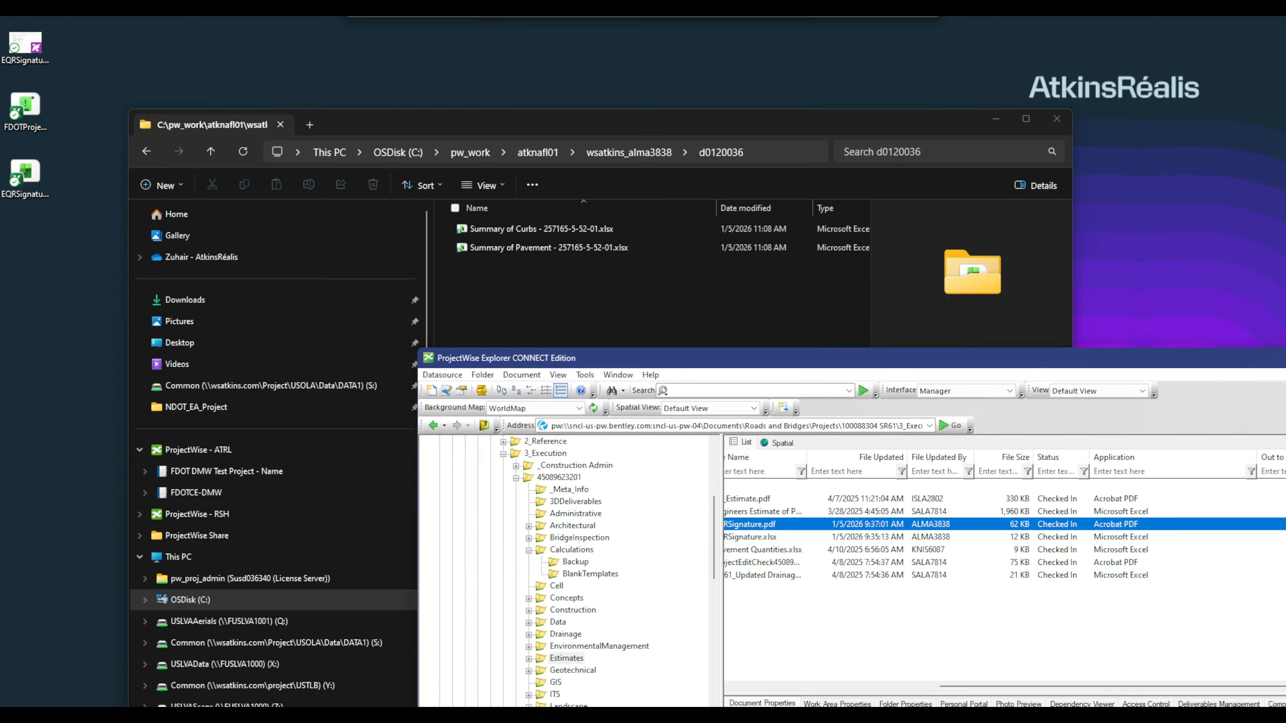
Step: Open the d0120055 folder holding EQRSignature and -ESTIMATES-QUANTITIES.pdf, and copy its path
left_click(618, 153)
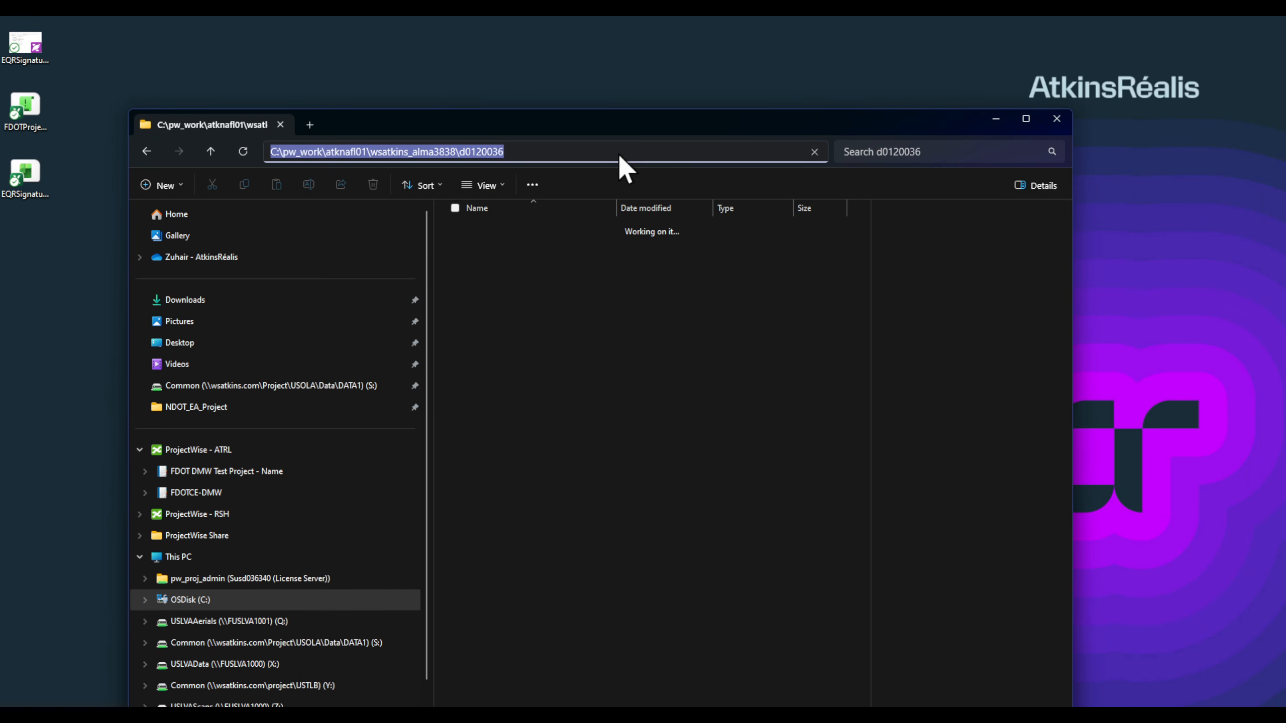
scroll(523, 521, "down", 8)
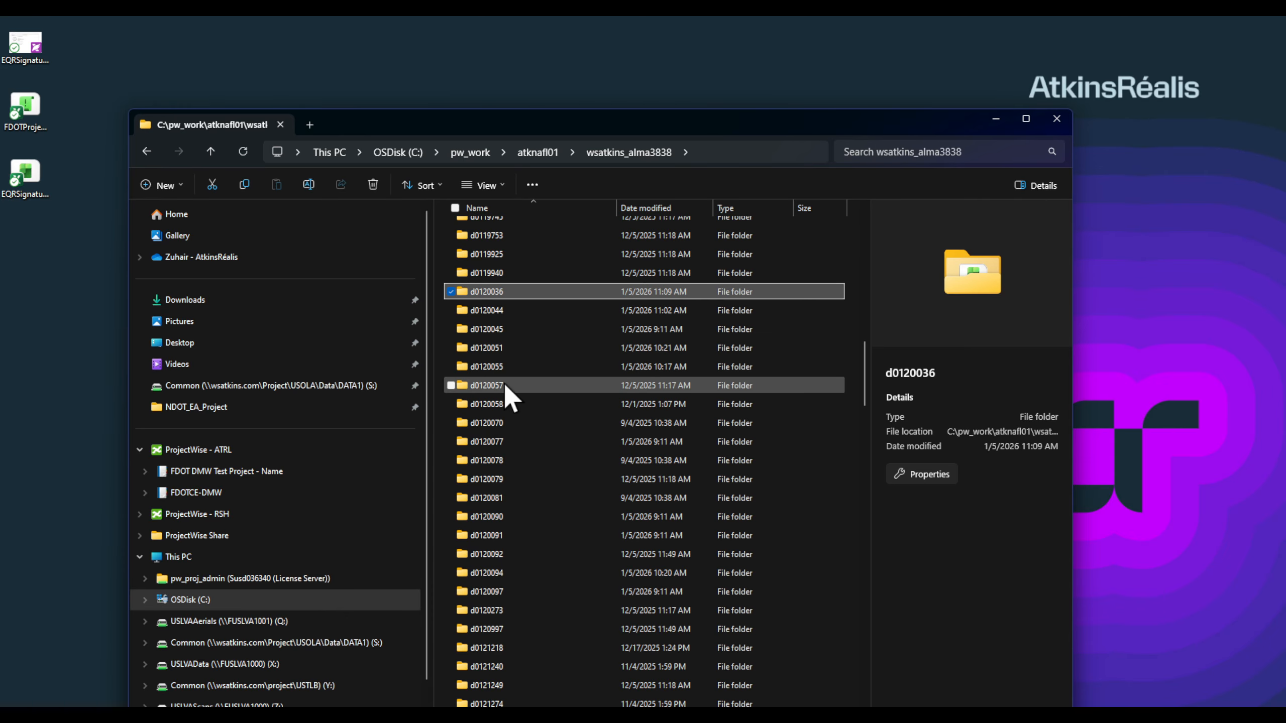
double_click(501, 367)
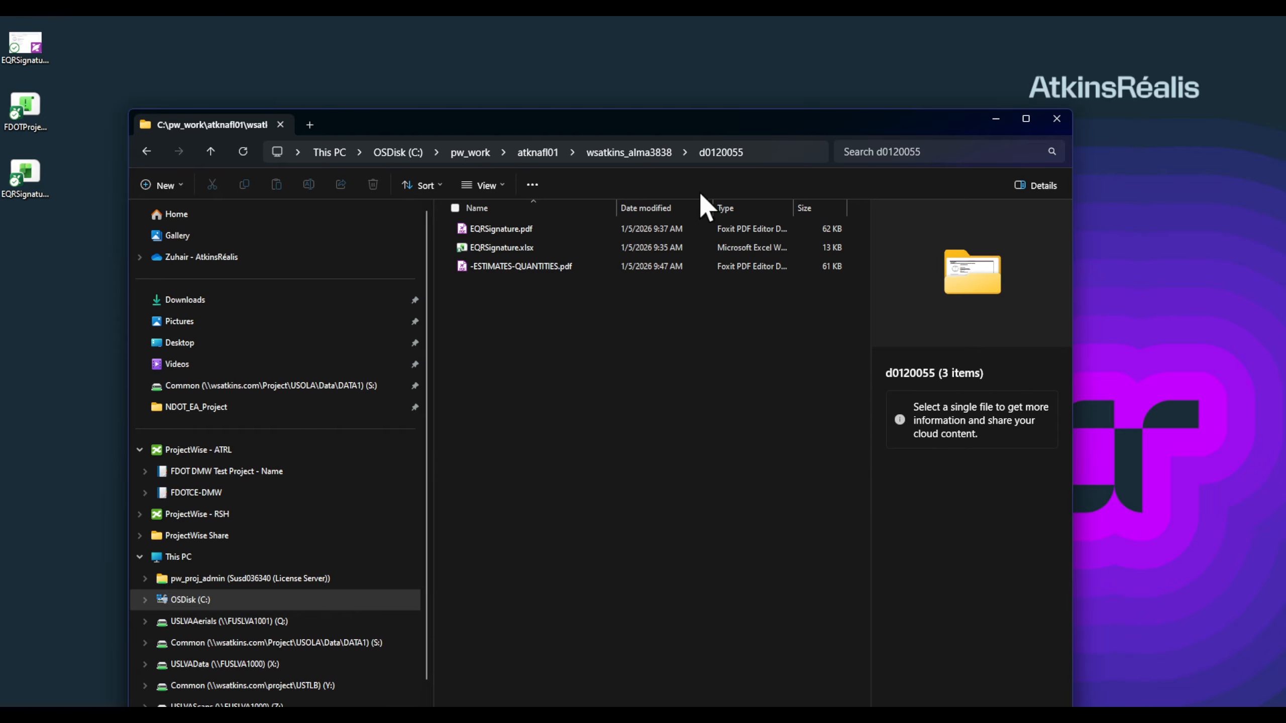
left_click(771, 152)
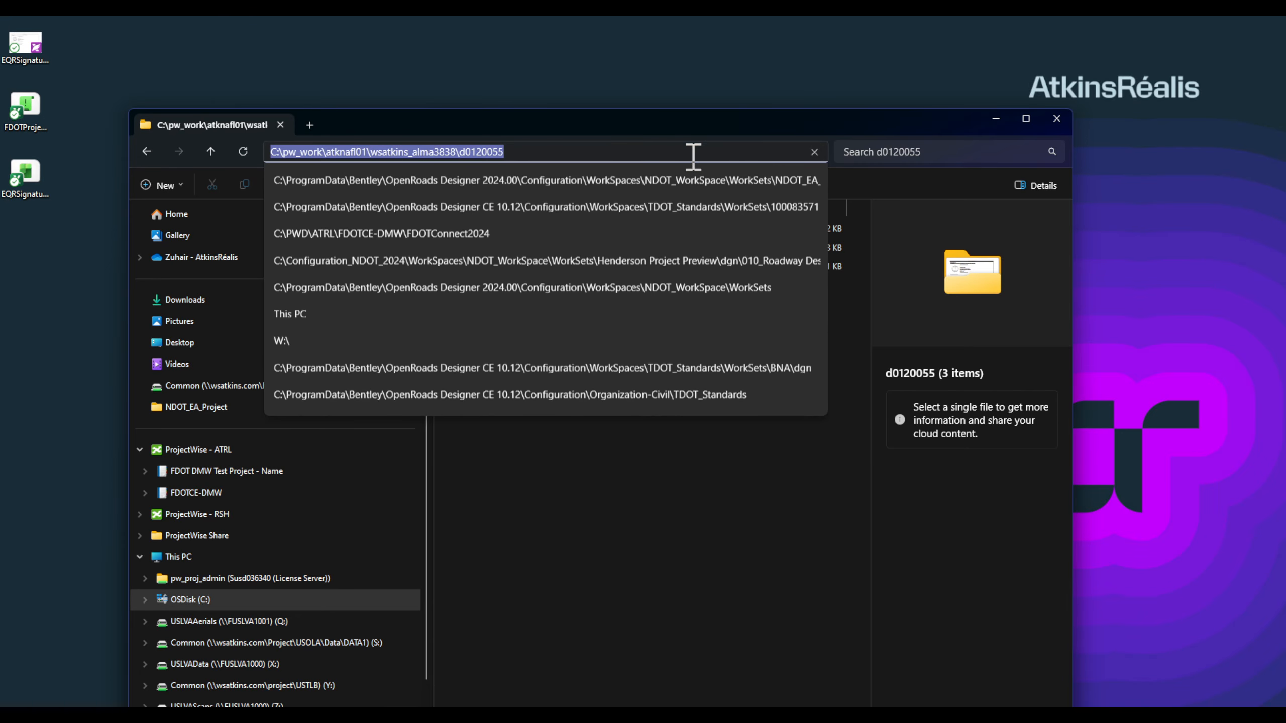
right_click(454, 151)
left_click(490, 190)
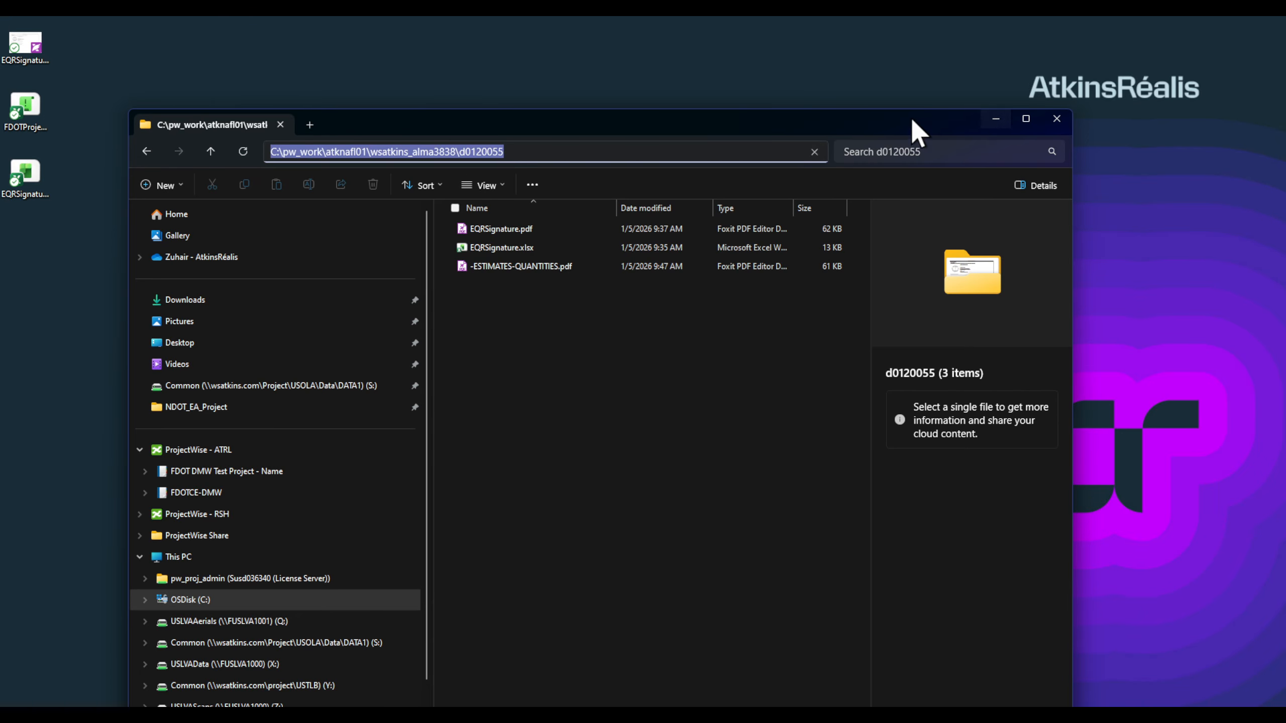
left_click_drag(912, 120, 874, 553)
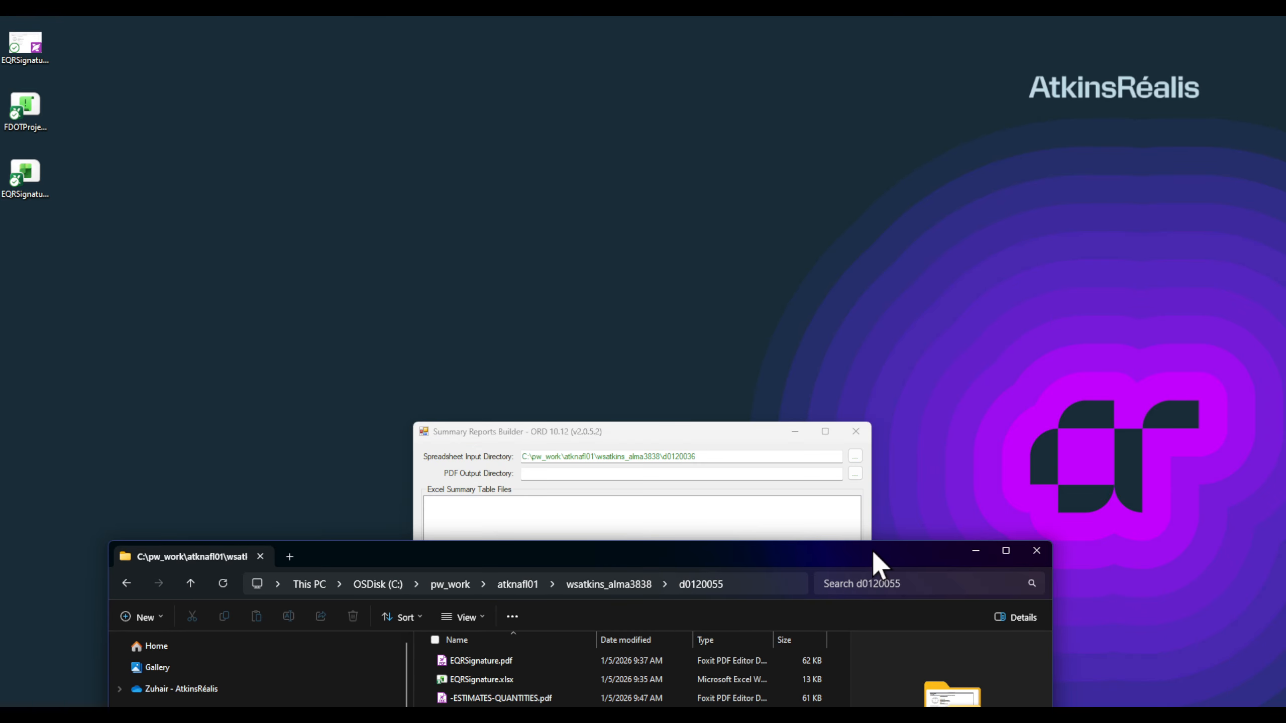
Step: Paste the d0120055 path into the PDF Output Directory field
left_click_drag(689, 431, 713, 159)
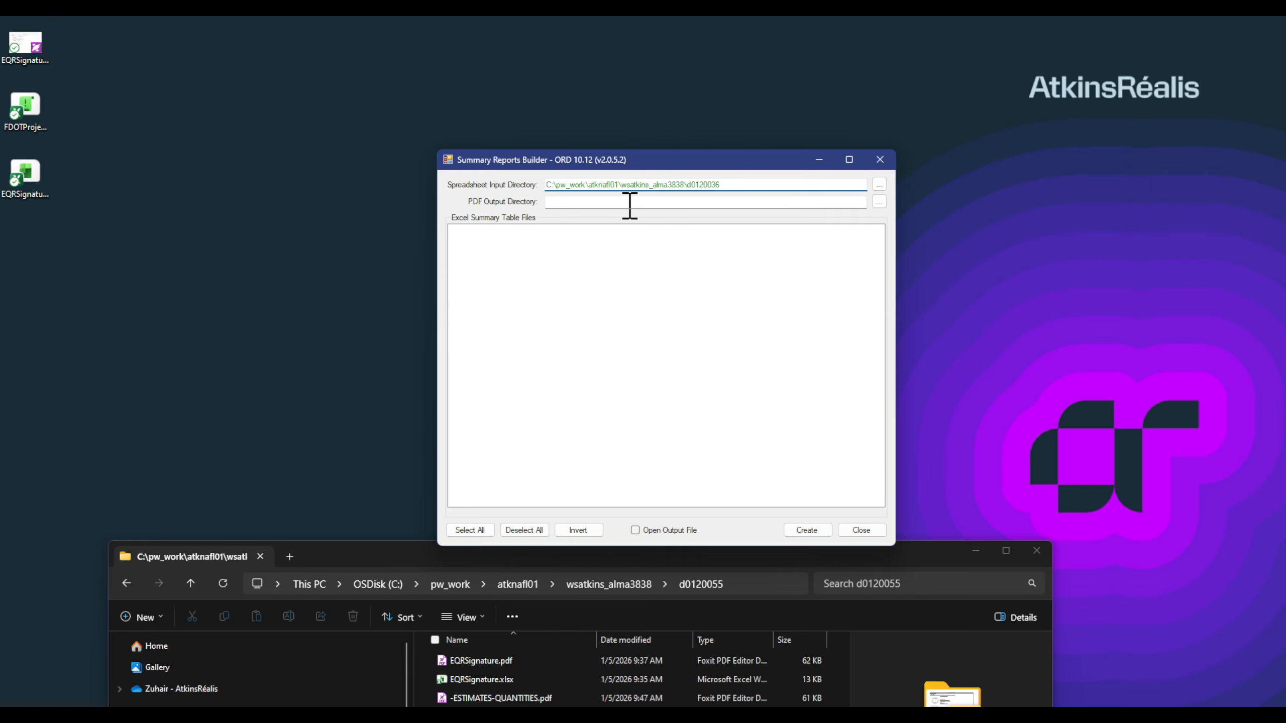
left_click(629, 202)
right_click(627, 205)
left_click(478, 264)
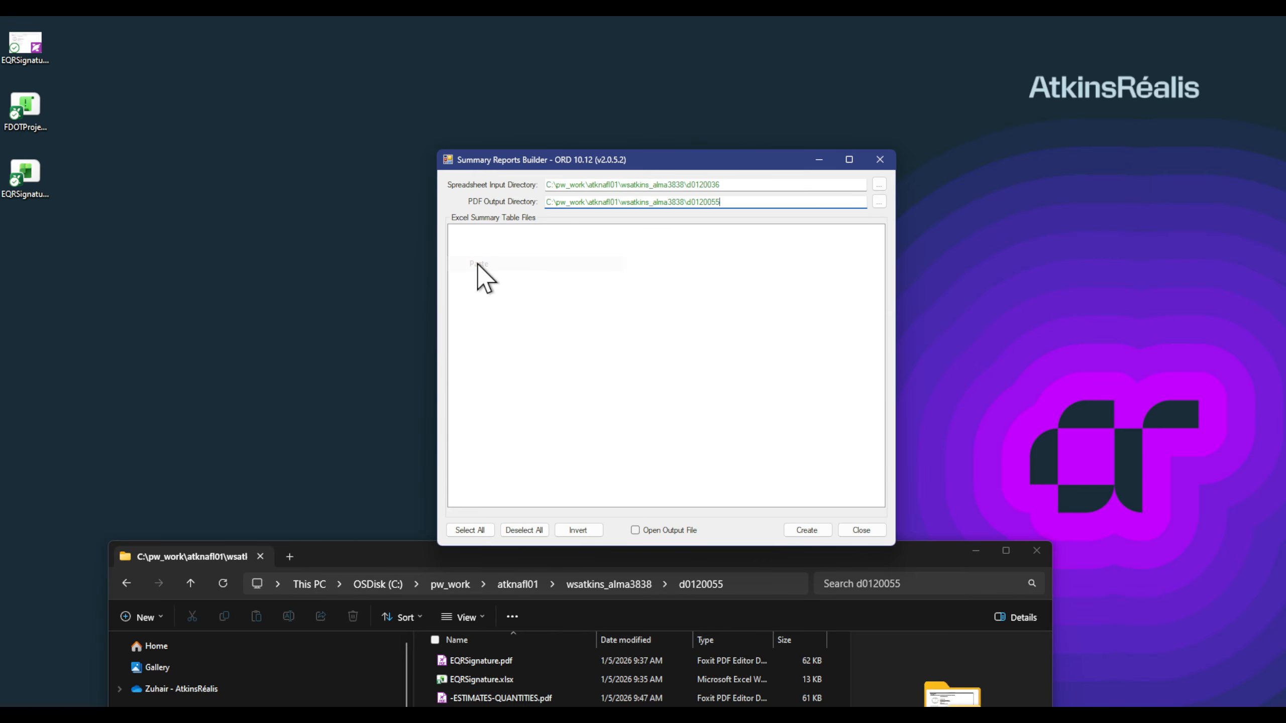
Step: Select all listed Excel summary files and browse for the spreadsheet input folder
left_click(609, 289)
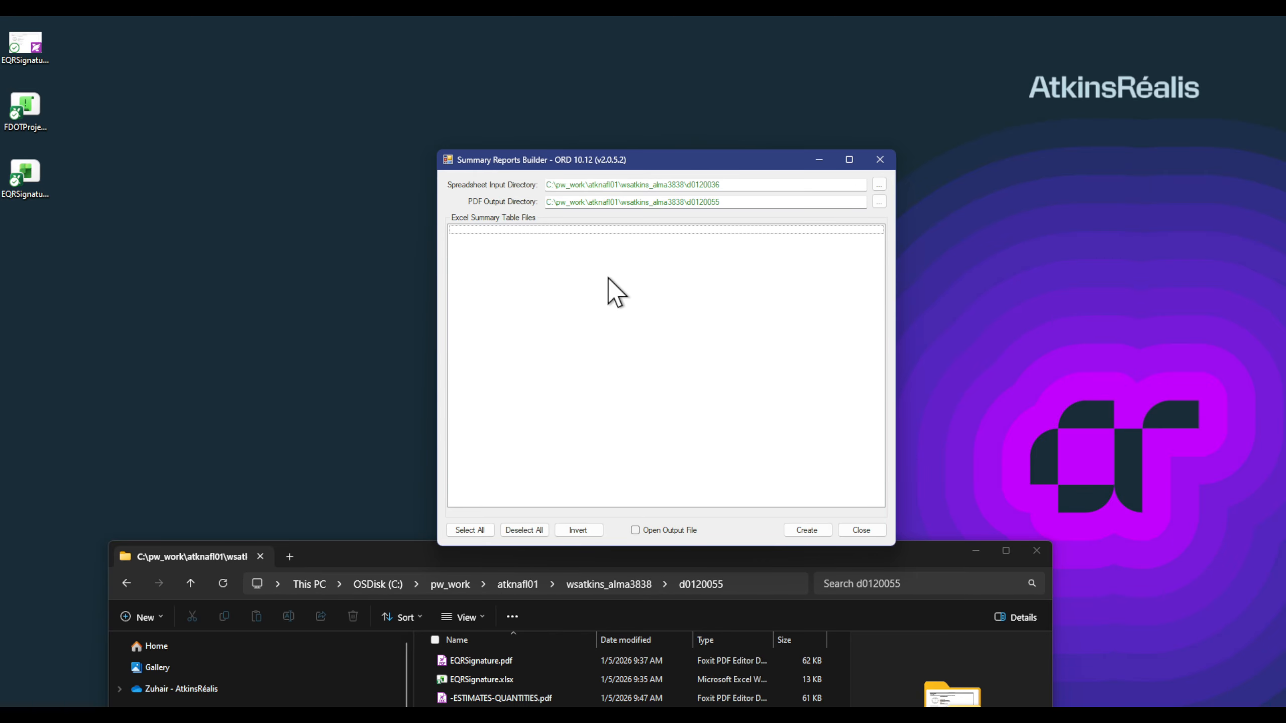
left_click(806, 184)
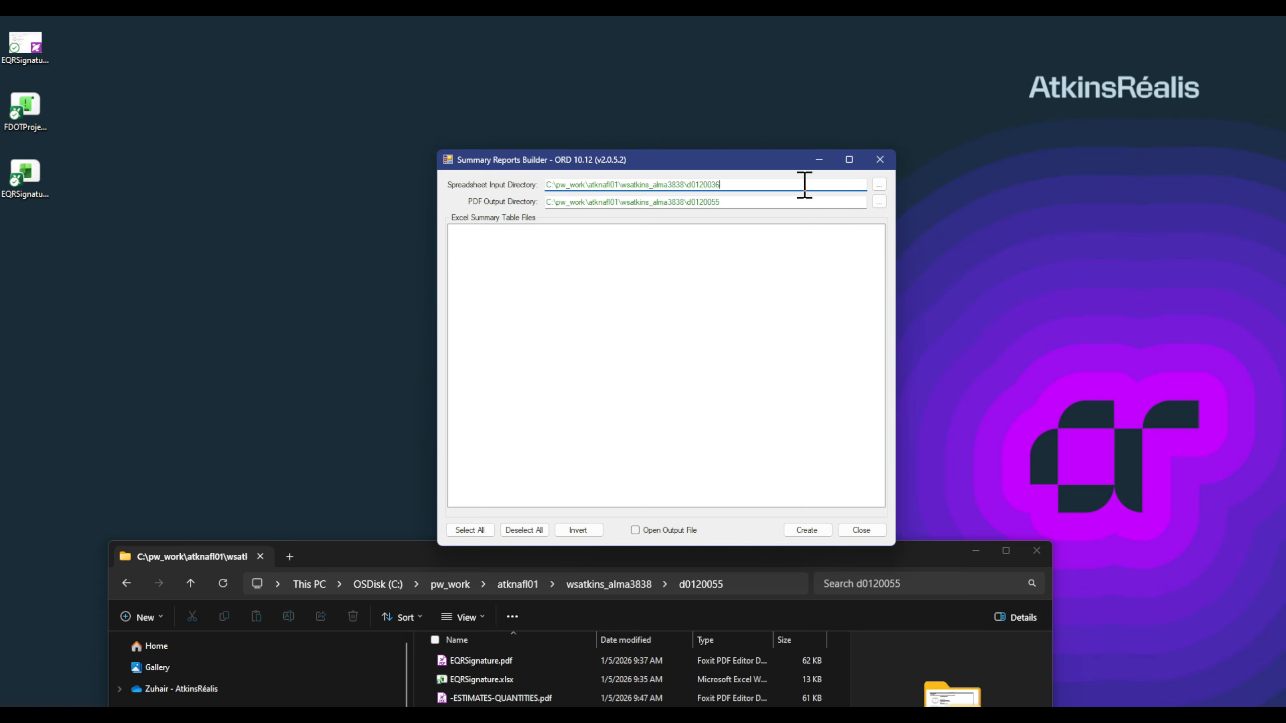
left_click(810, 400)
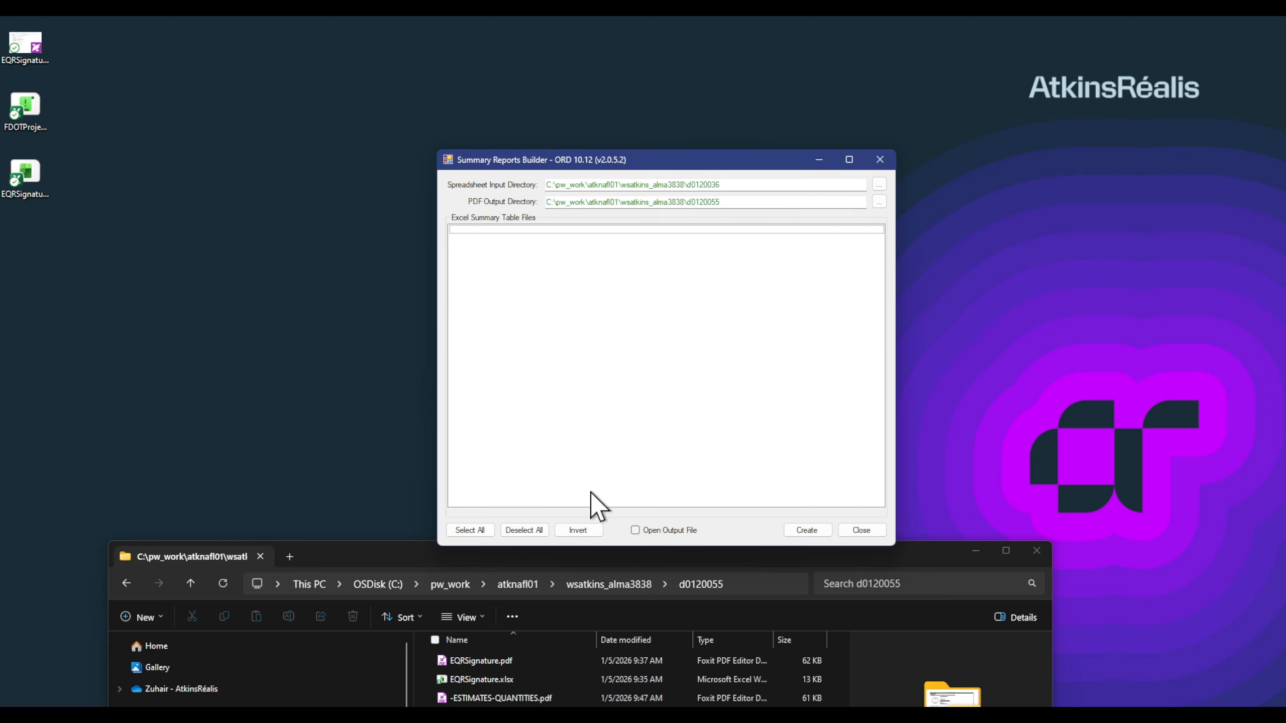
left_click(468, 530)
left_click(540, 268)
left_click(879, 184)
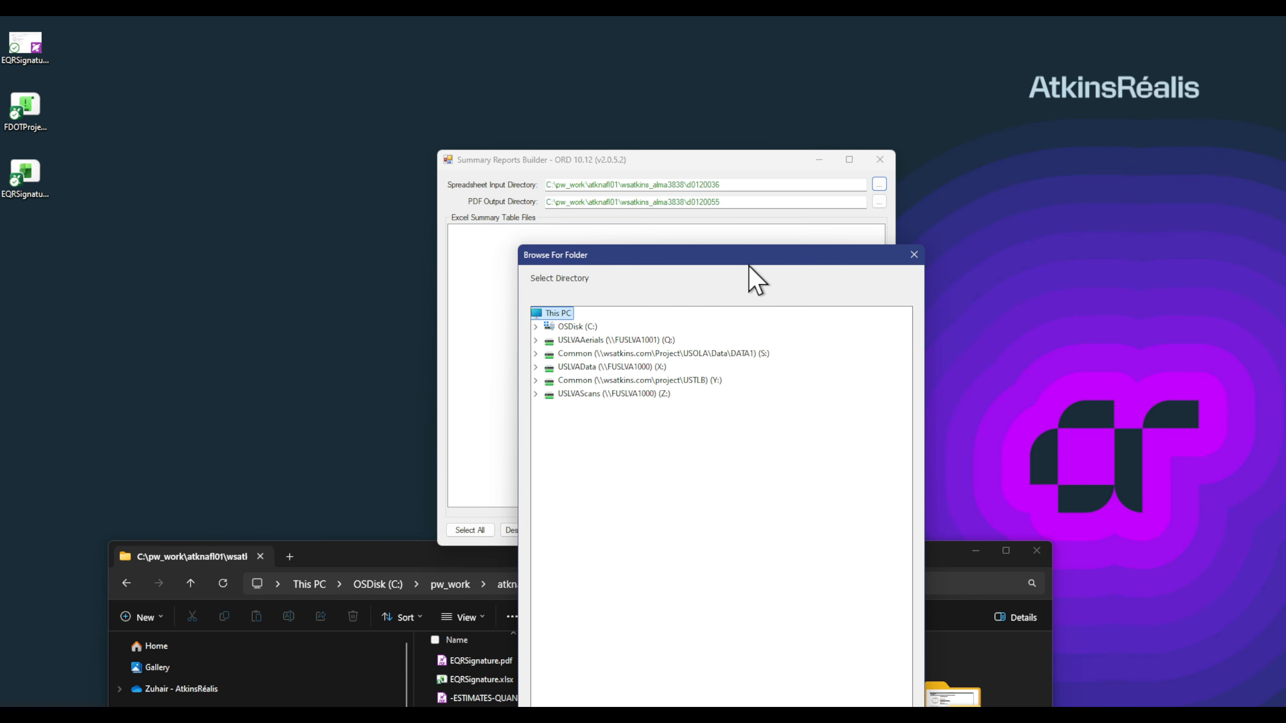
Step: Dismiss the old folder picker and browse the spreadsheet input path to pw_work\atknafl01\wsatkins_alma3838
mouse_move(748, 258)
left_mouse_down()
mouse_move(1101, 124)
mouse_move(1067, 149)
left_mouse_up()
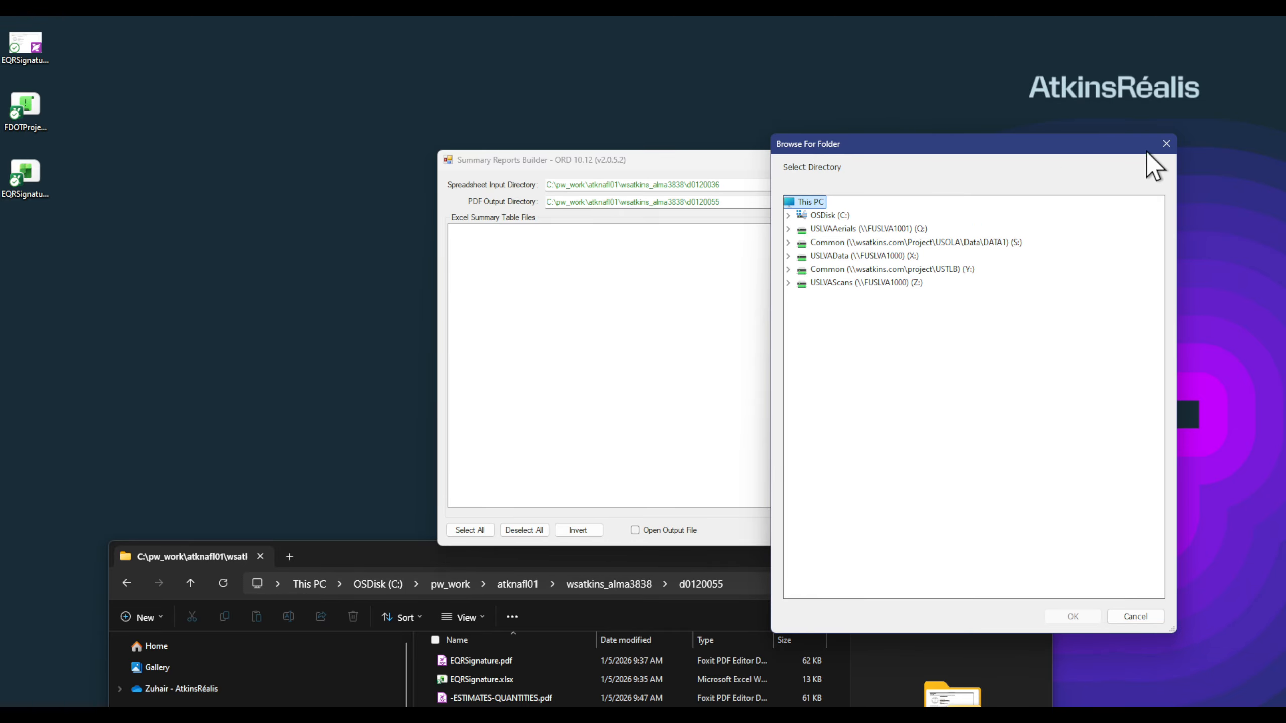
left_click(1165, 143)
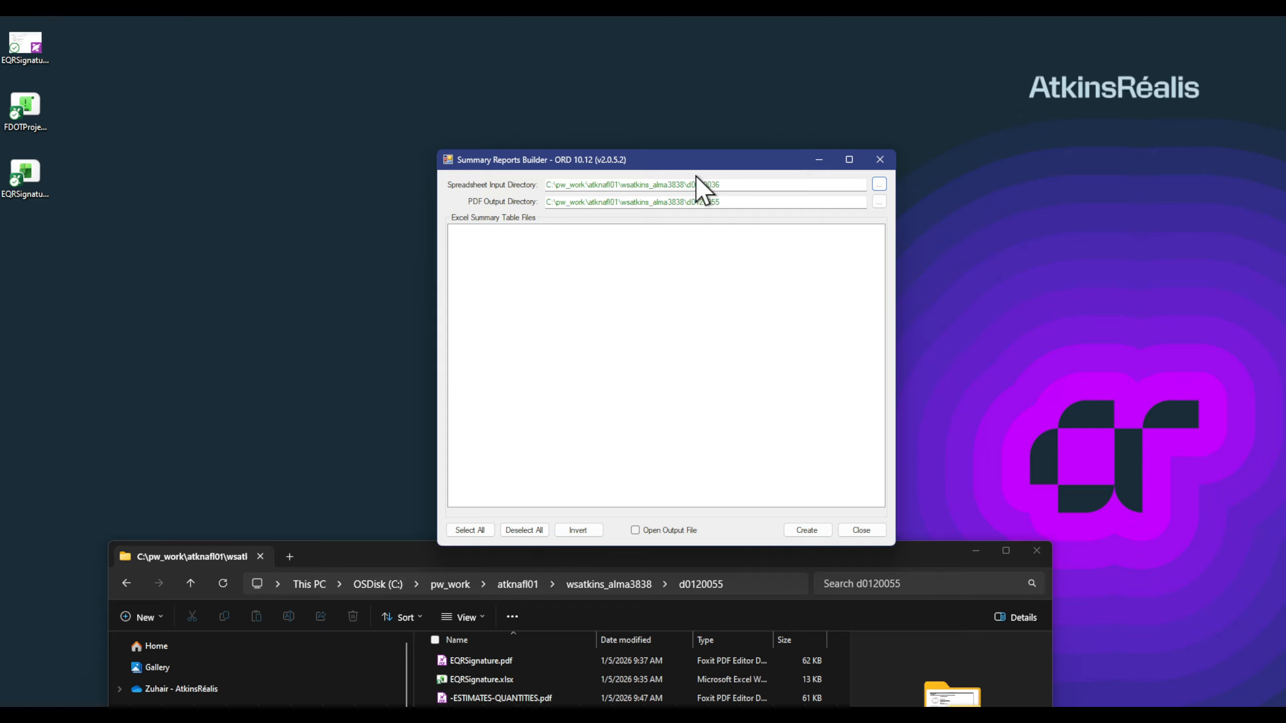
left_click(744, 185)
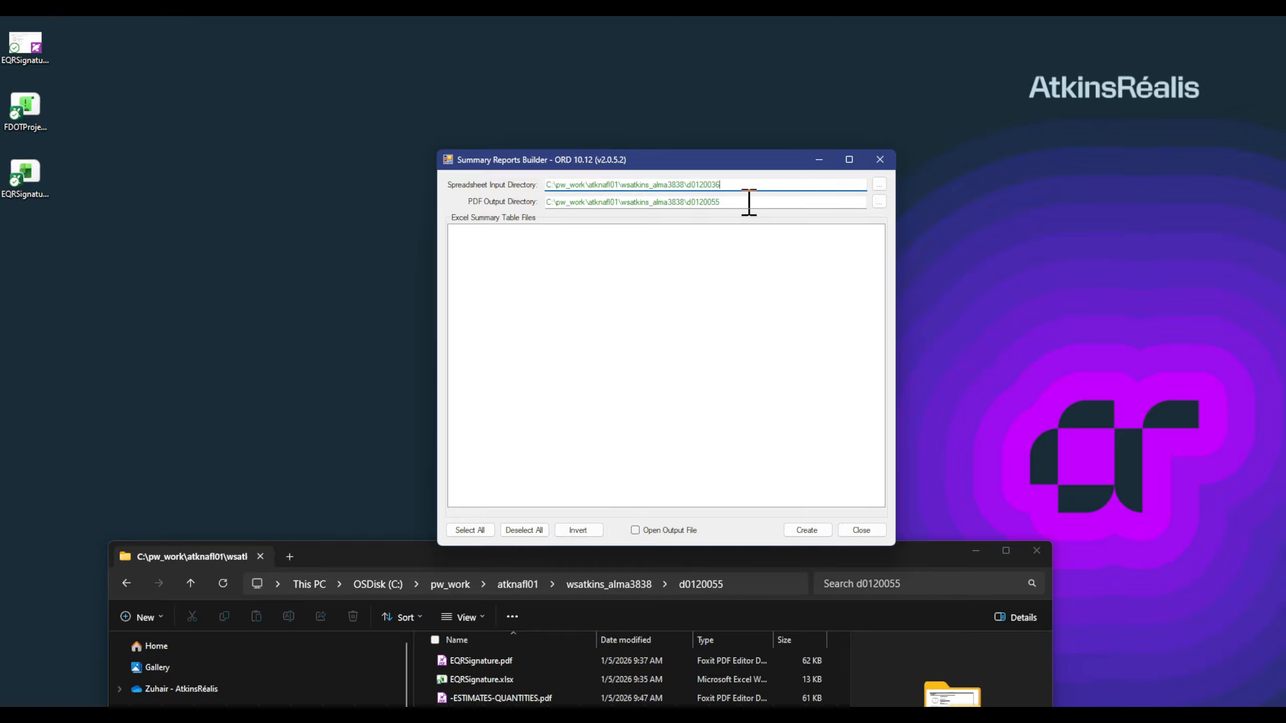
left_click(879, 184)
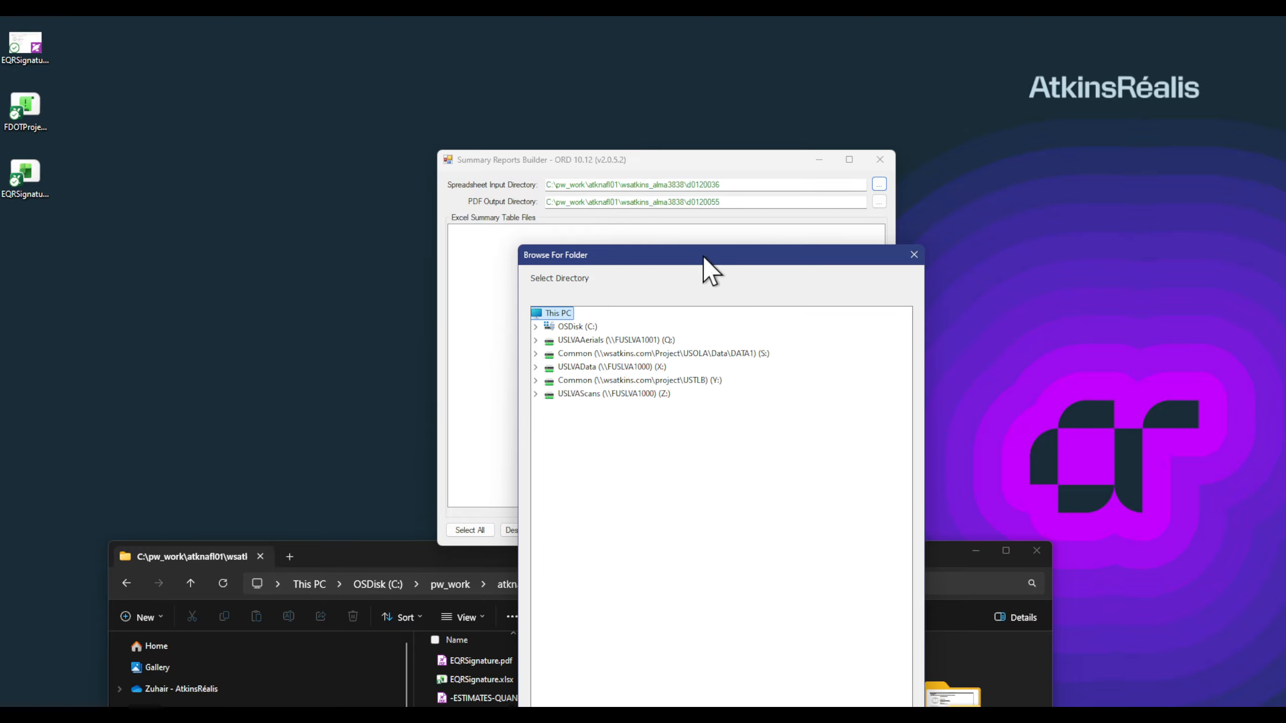
left_click_drag(703, 256, 973, 247)
left_click(805, 316)
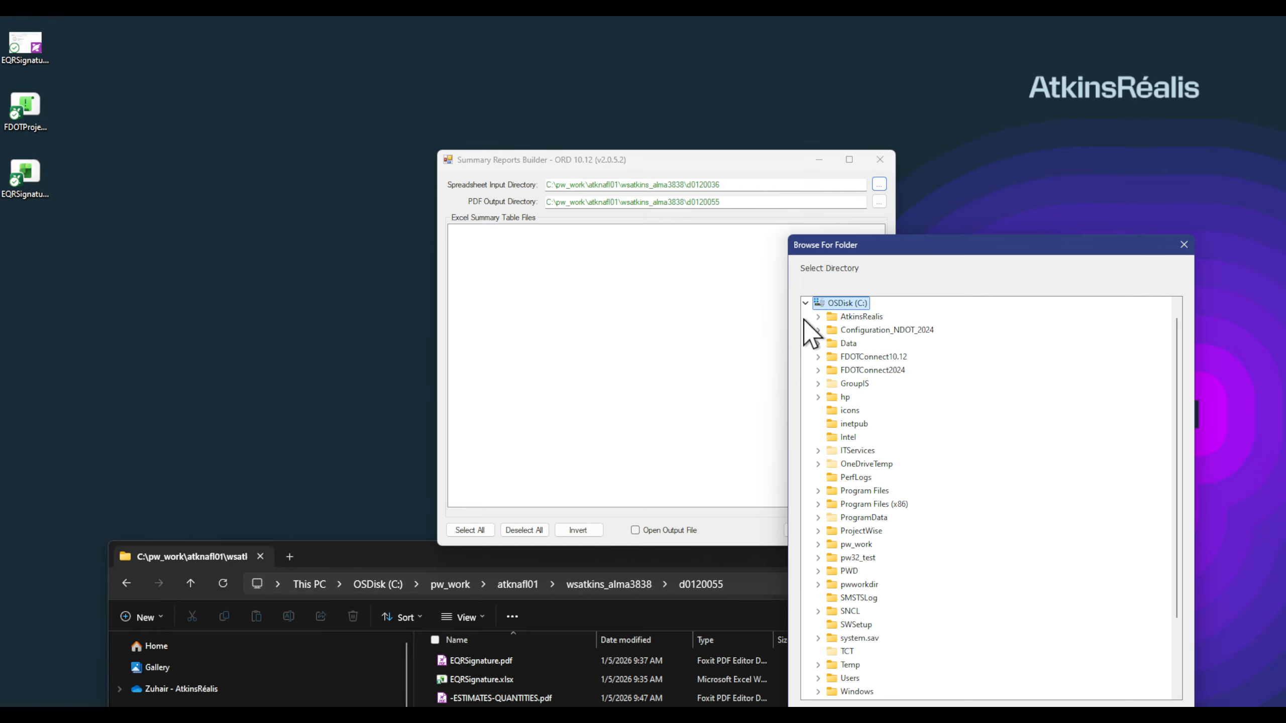
scroll(900, 576, "down", 3)
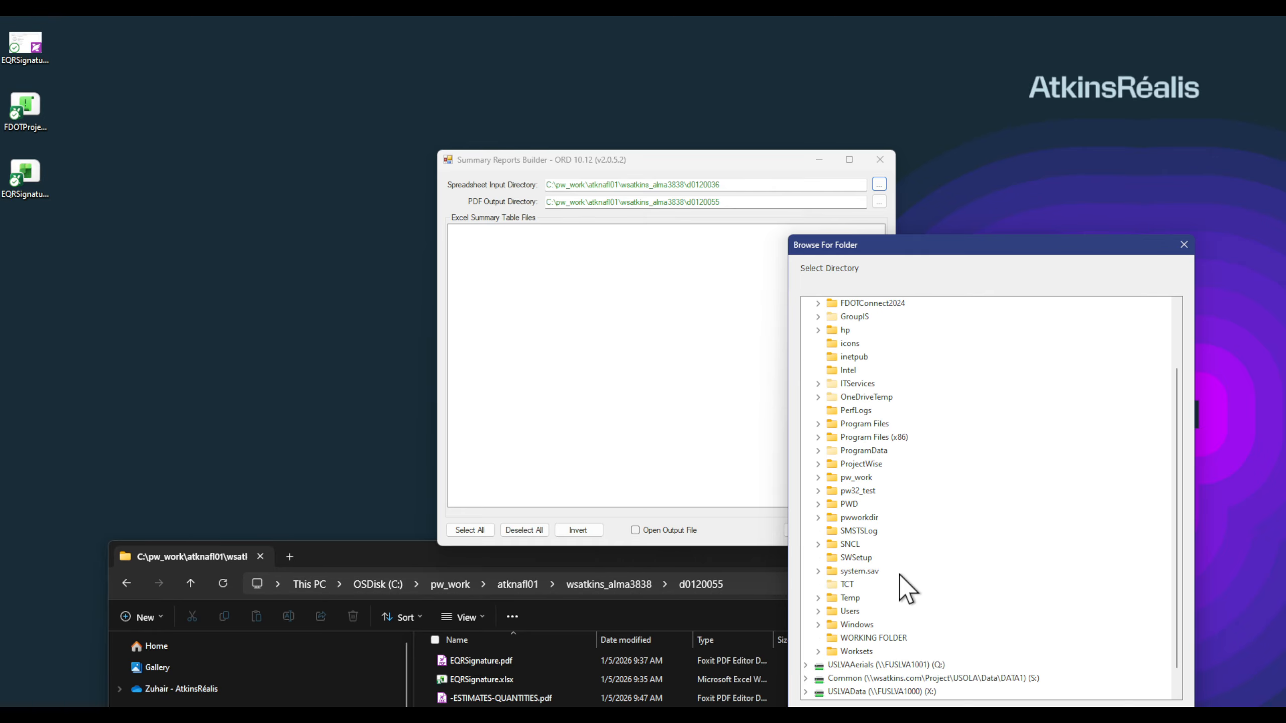
left_click(818, 477)
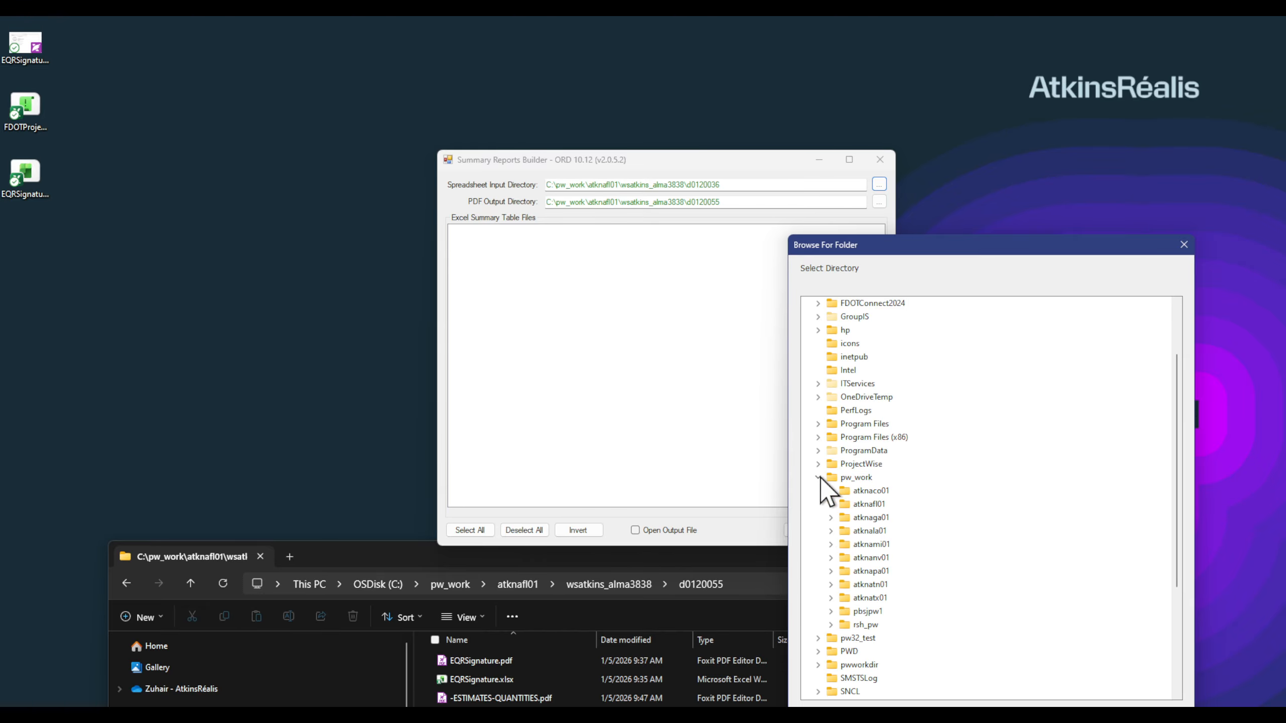
left_click(830, 504)
left_click(844, 518)
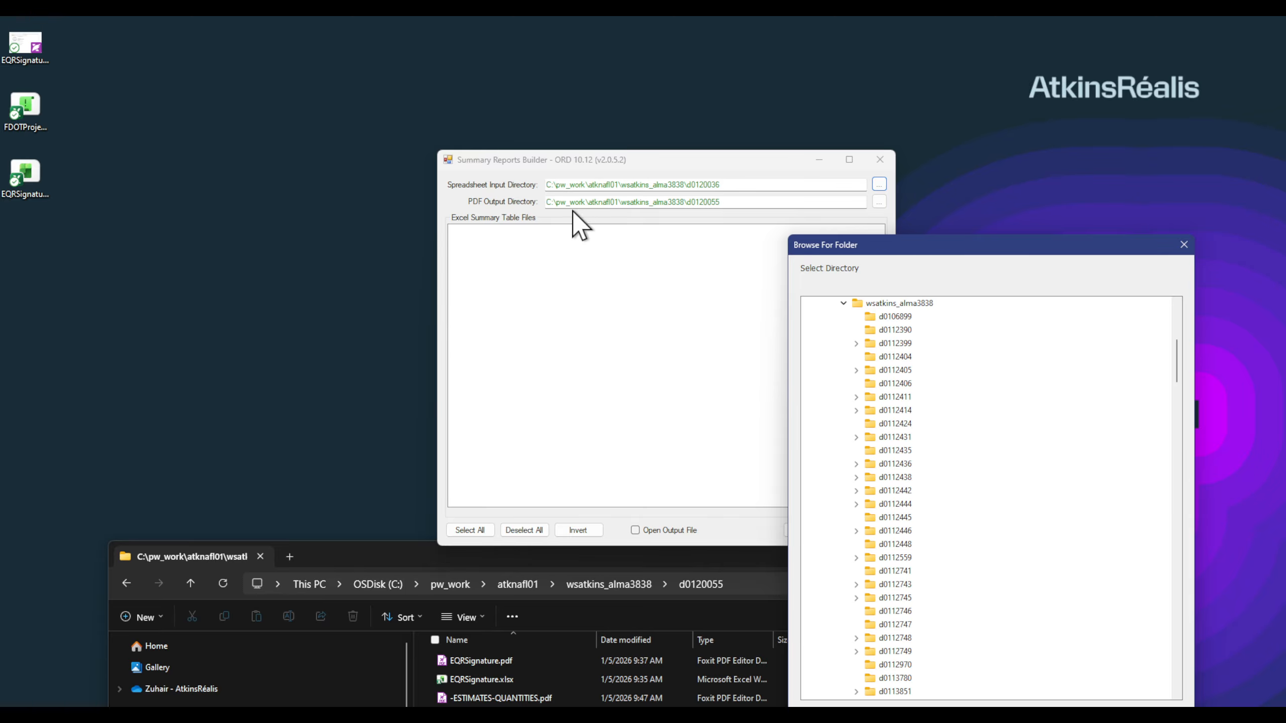
Step: Set the spreadsheet input directory to the d0120036 folder
left_click_drag(996, 245, 1026, 131)
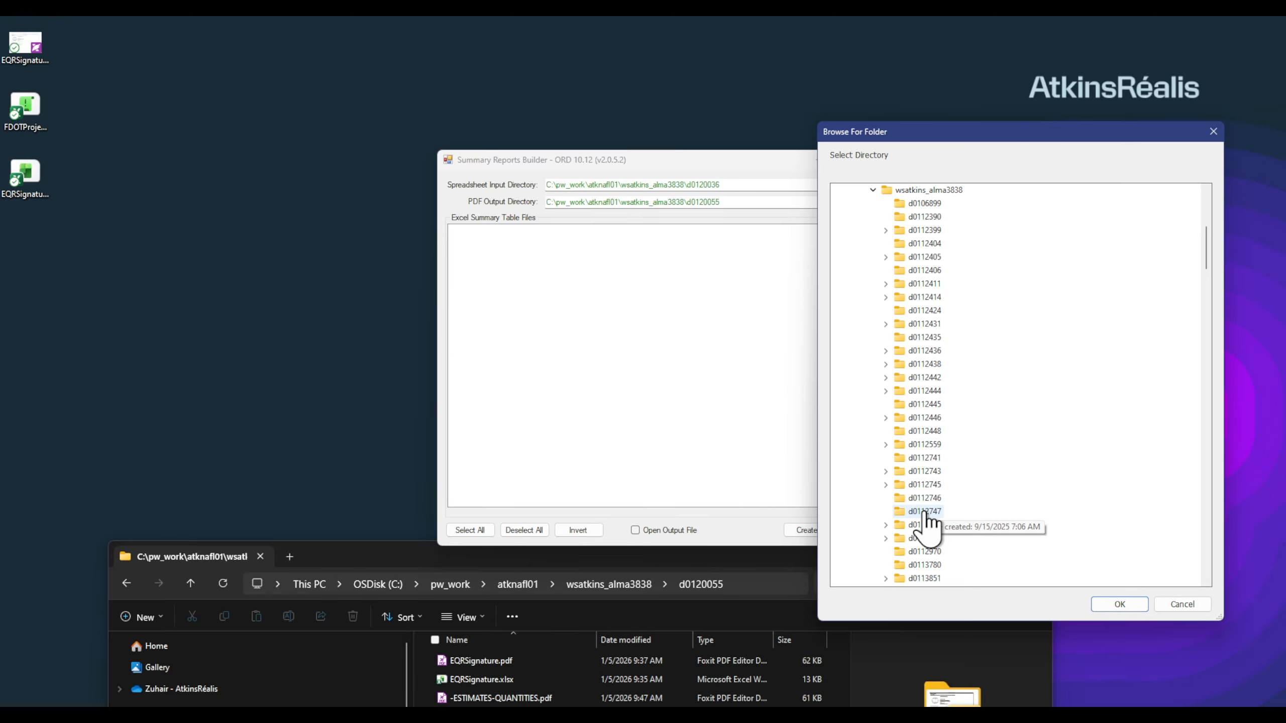
scroll(949, 390, "down", 15)
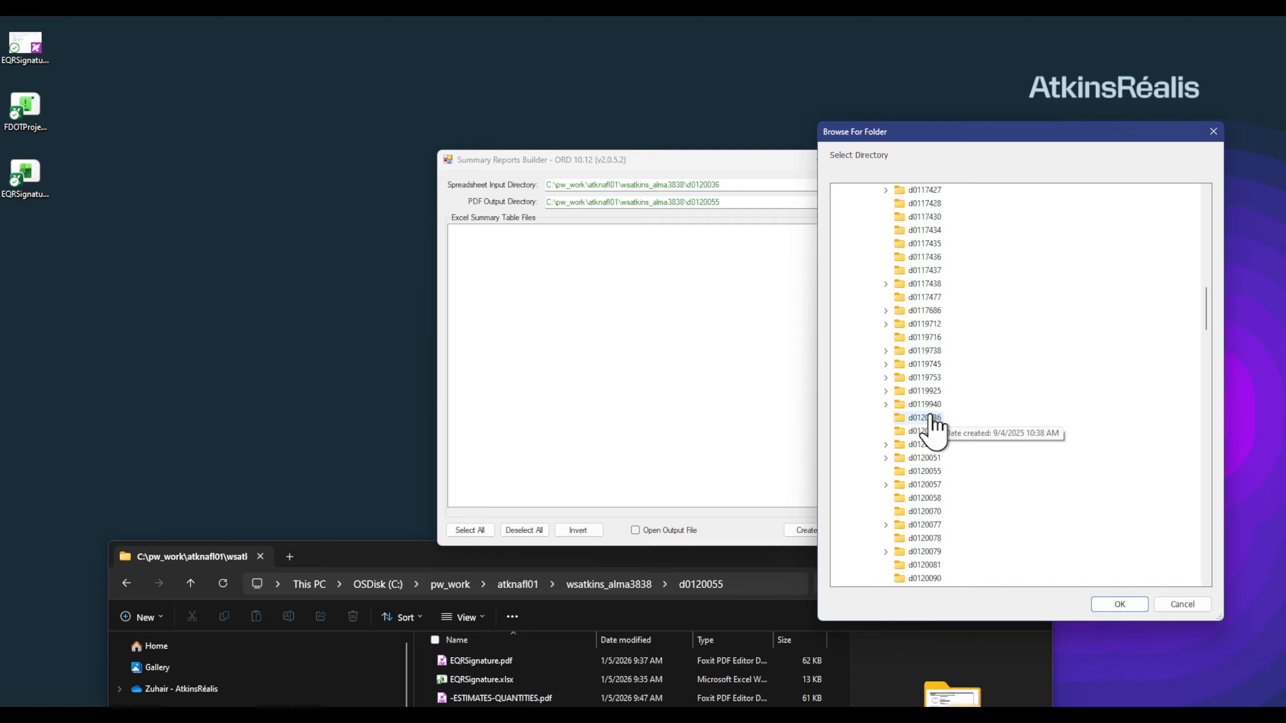
left_click(931, 418)
left_click(1119, 604)
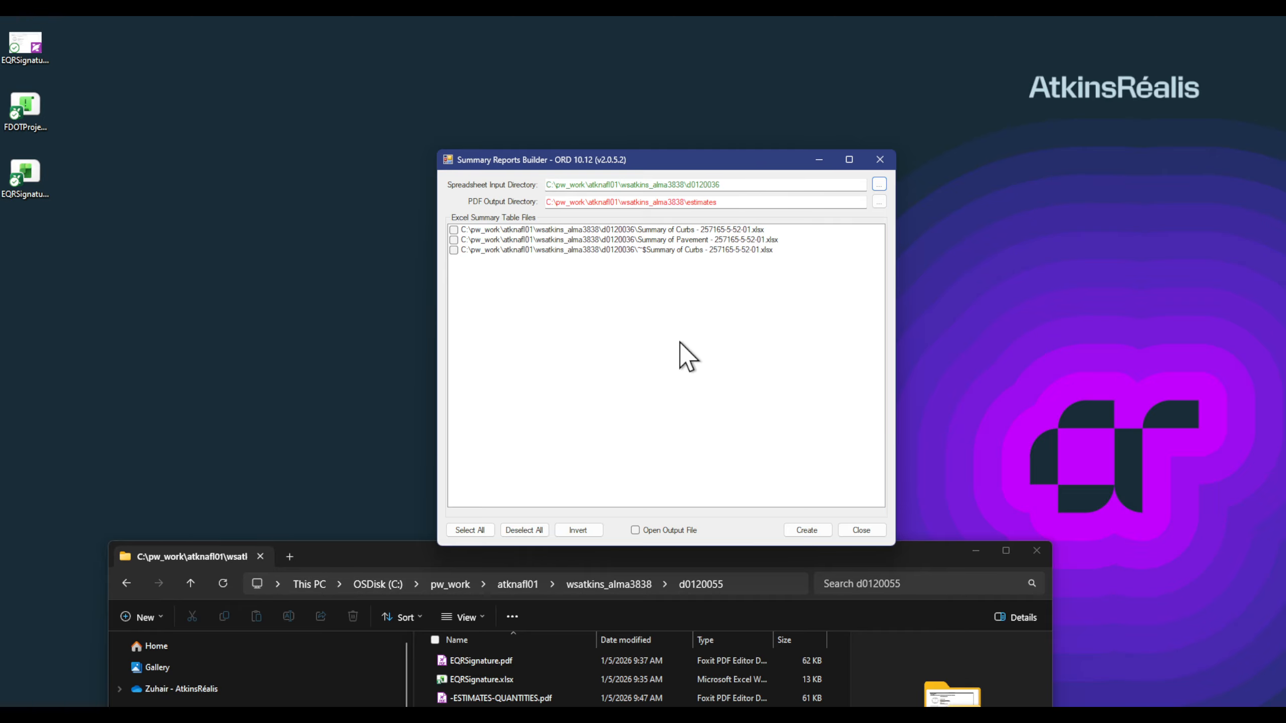
left_click(879, 202)
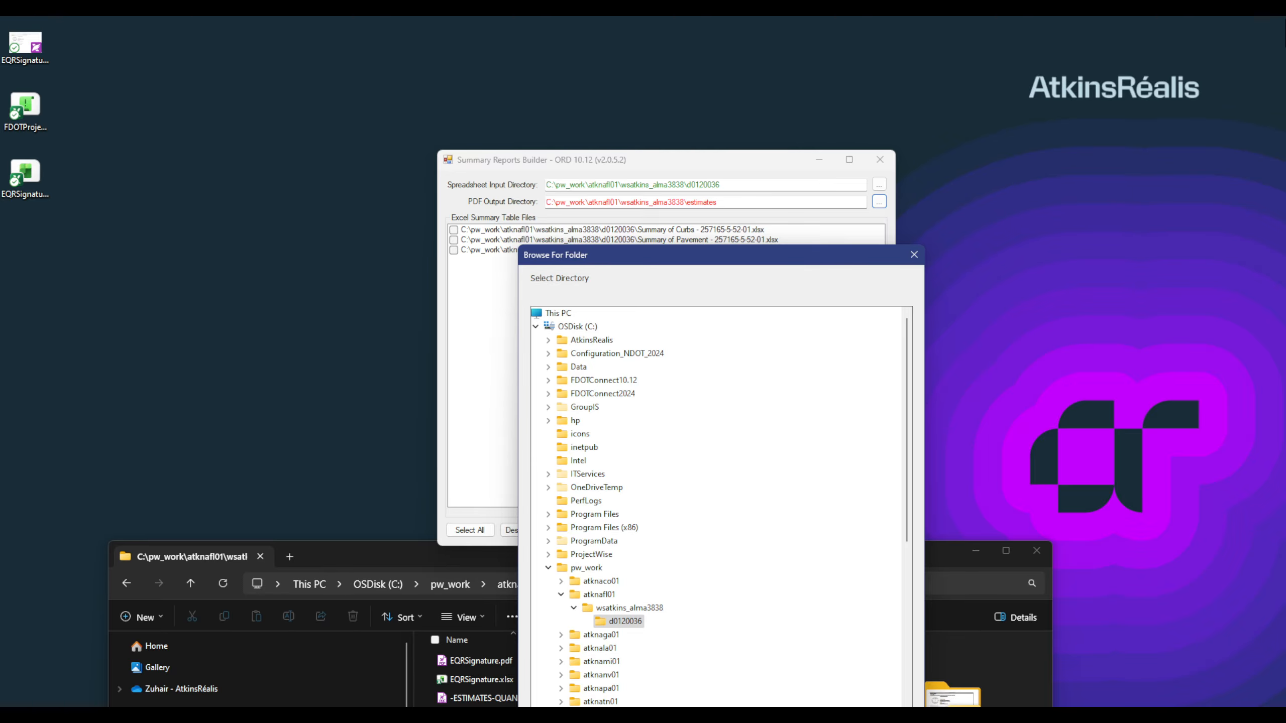
Step: Minimize ProjectWise Explorer and dismiss the folder browser without choosing a folder
key("alt+Tab")
left_click_drag(1164, 78, 1181, 76)
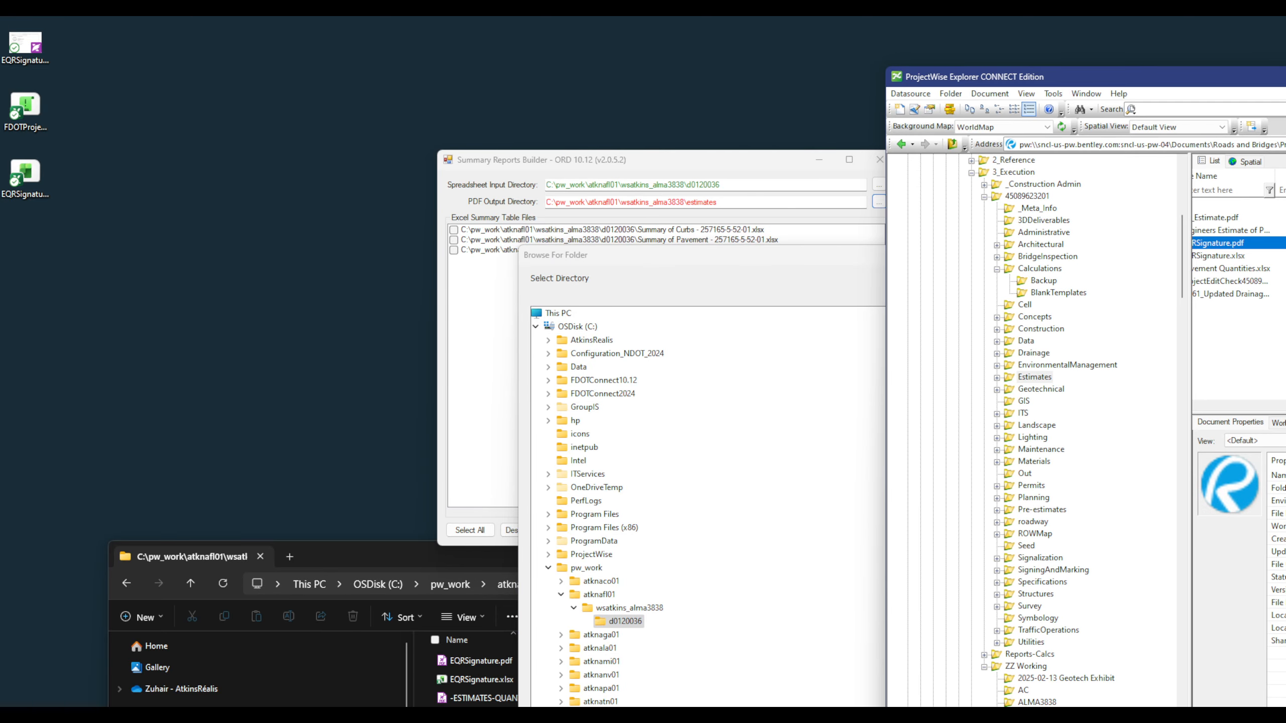
key("super+Down")
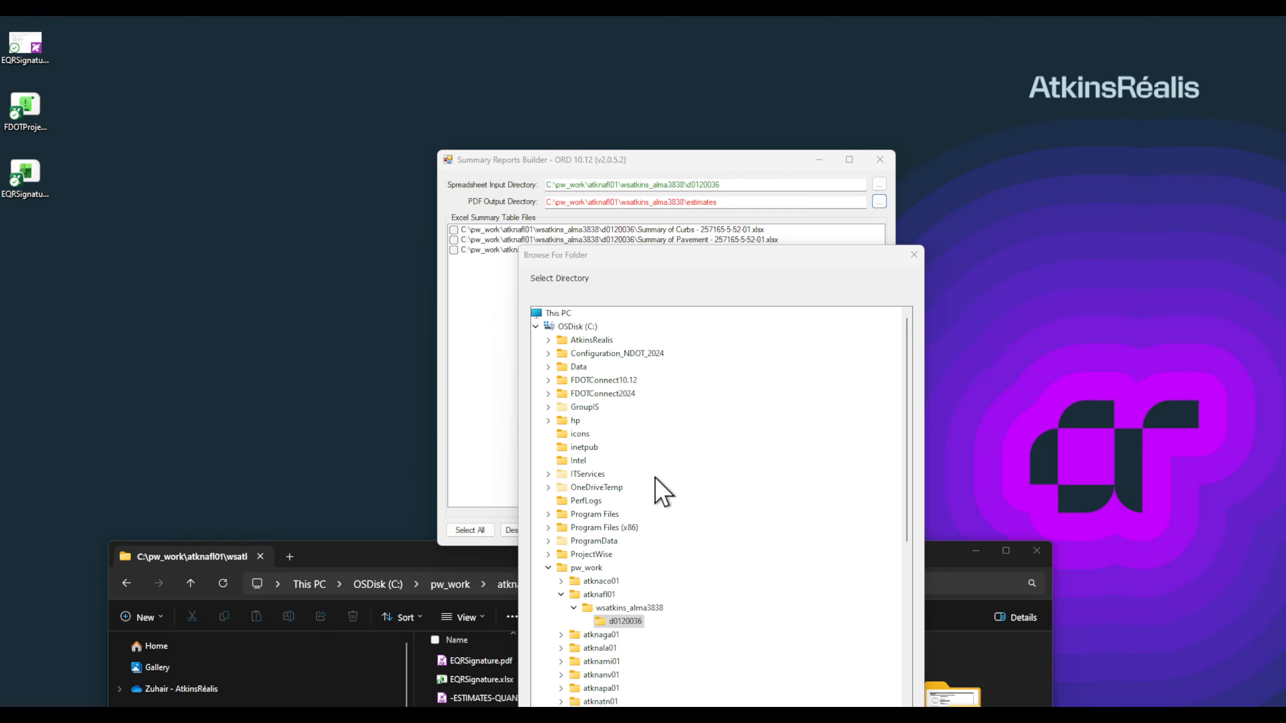
left_click_drag(705, 268, 1085, 120)
scroll(1024, 434, "down", 3)
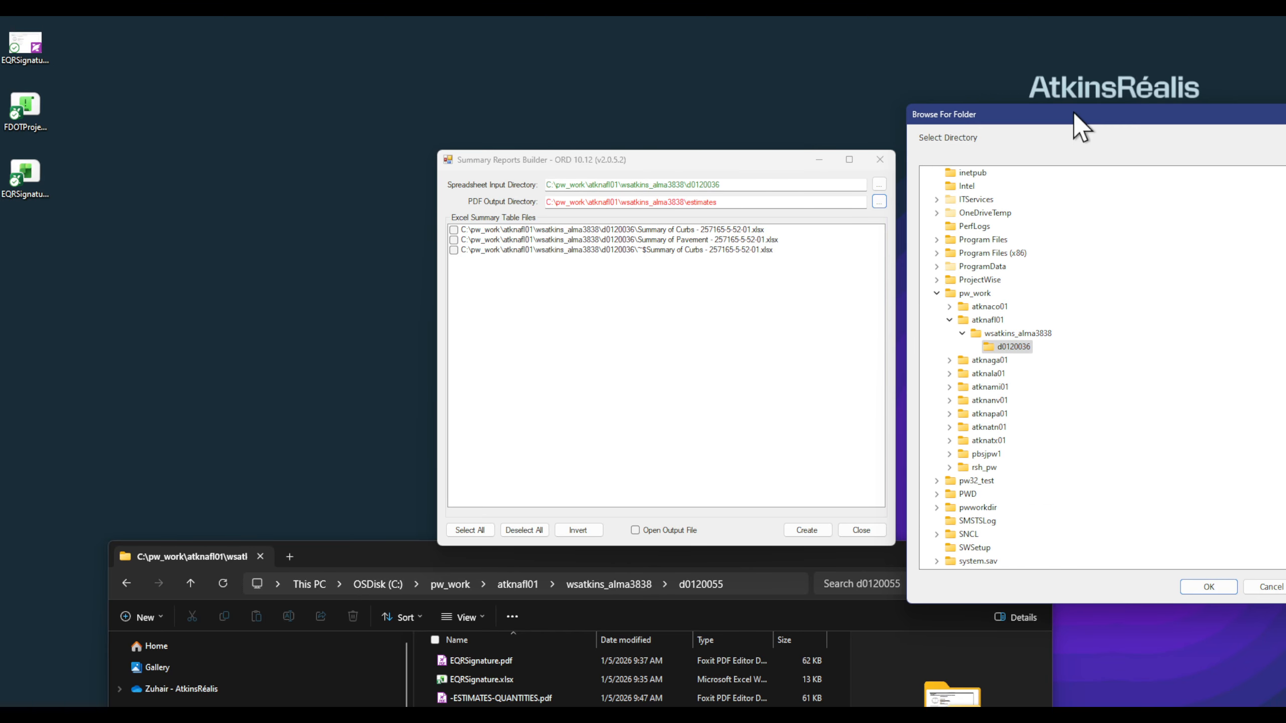
left_click_drag(1073, 114, 836, 141)
left_click(1068, 140)
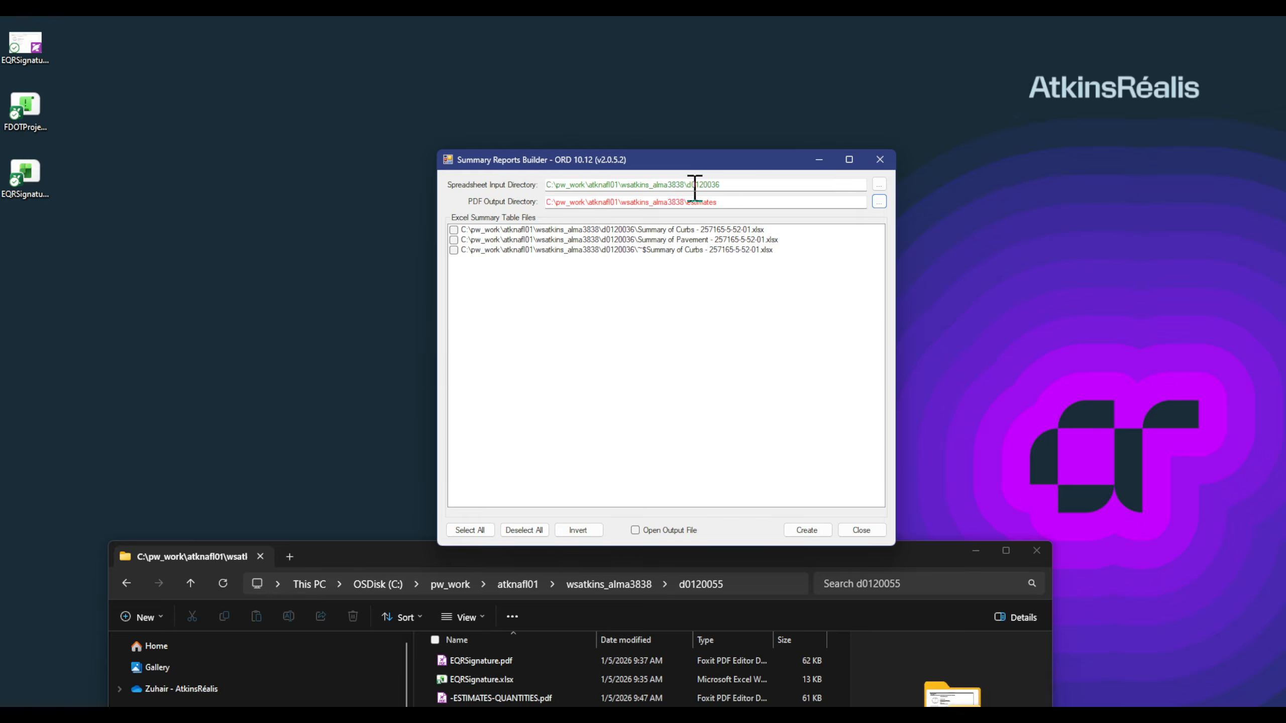
Step: Set the PDF output directory to pw_work\atknafl01\wsatkins_alma3838
left_click(879, 201)
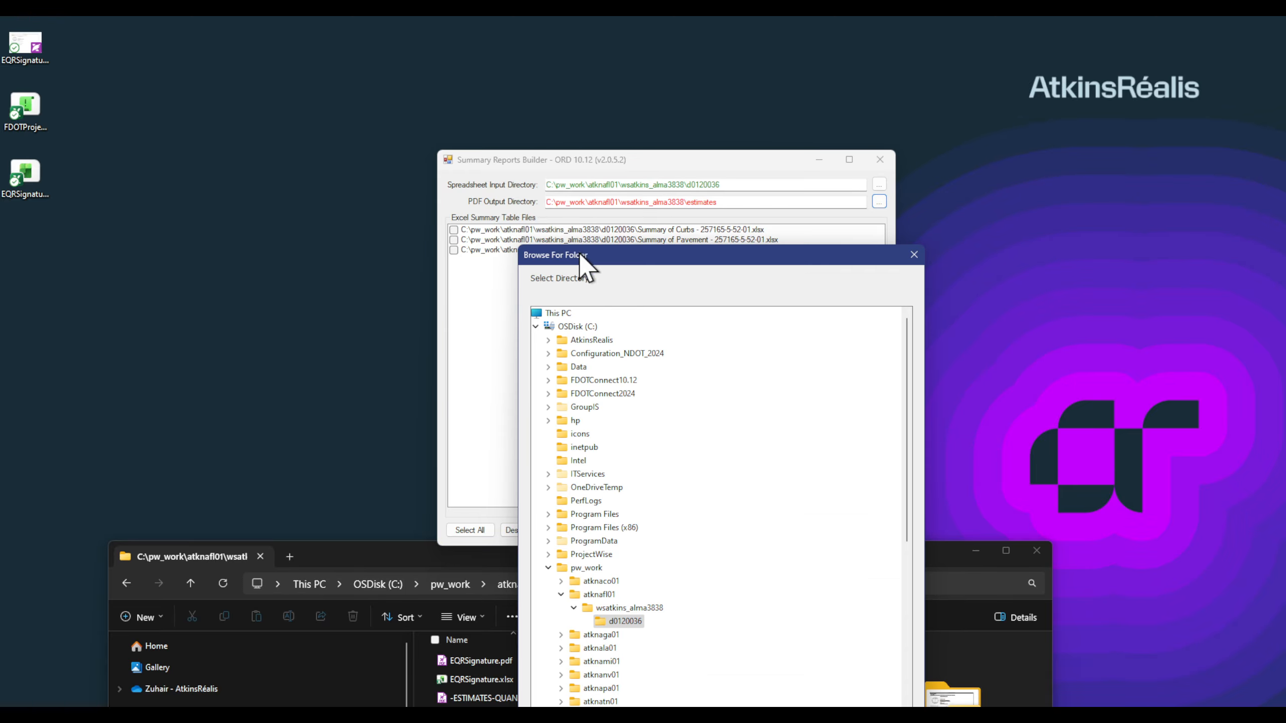
left_click_drag(585, 251, 917, 91)
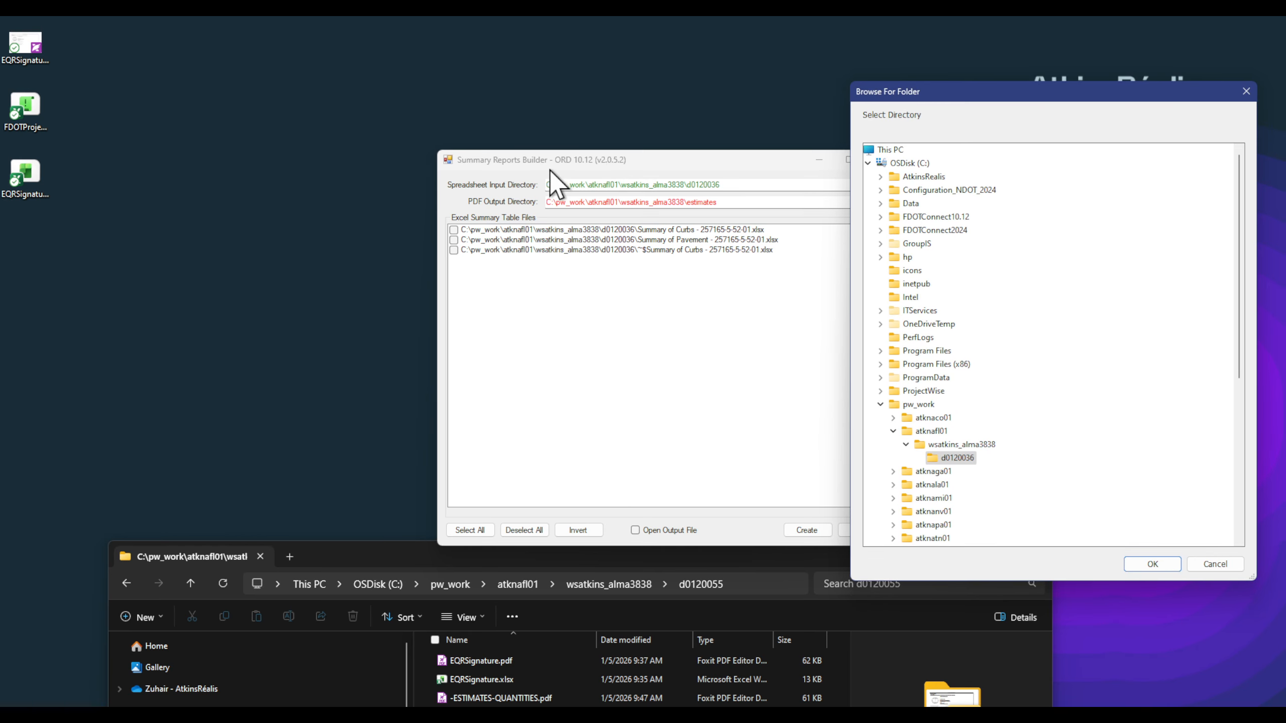
left_click(930, 433)
left_click(893, 431)
left_click(910, 405)
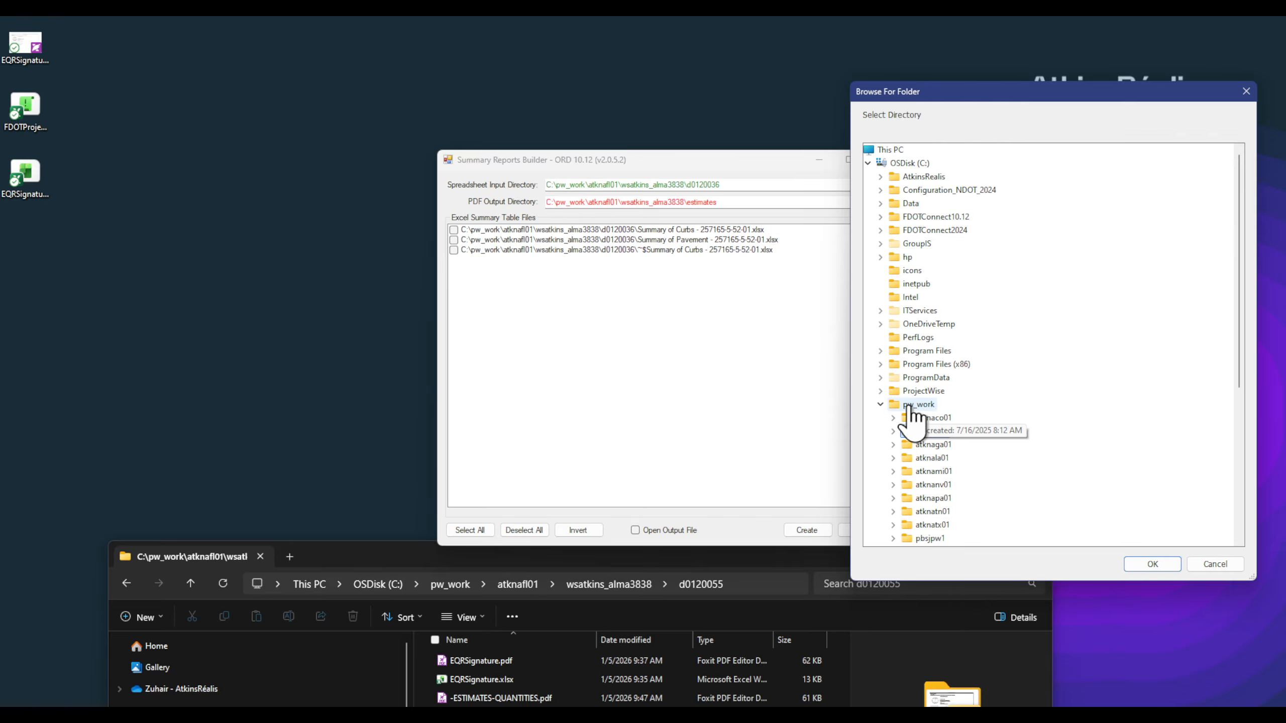
left_click(893, 431)
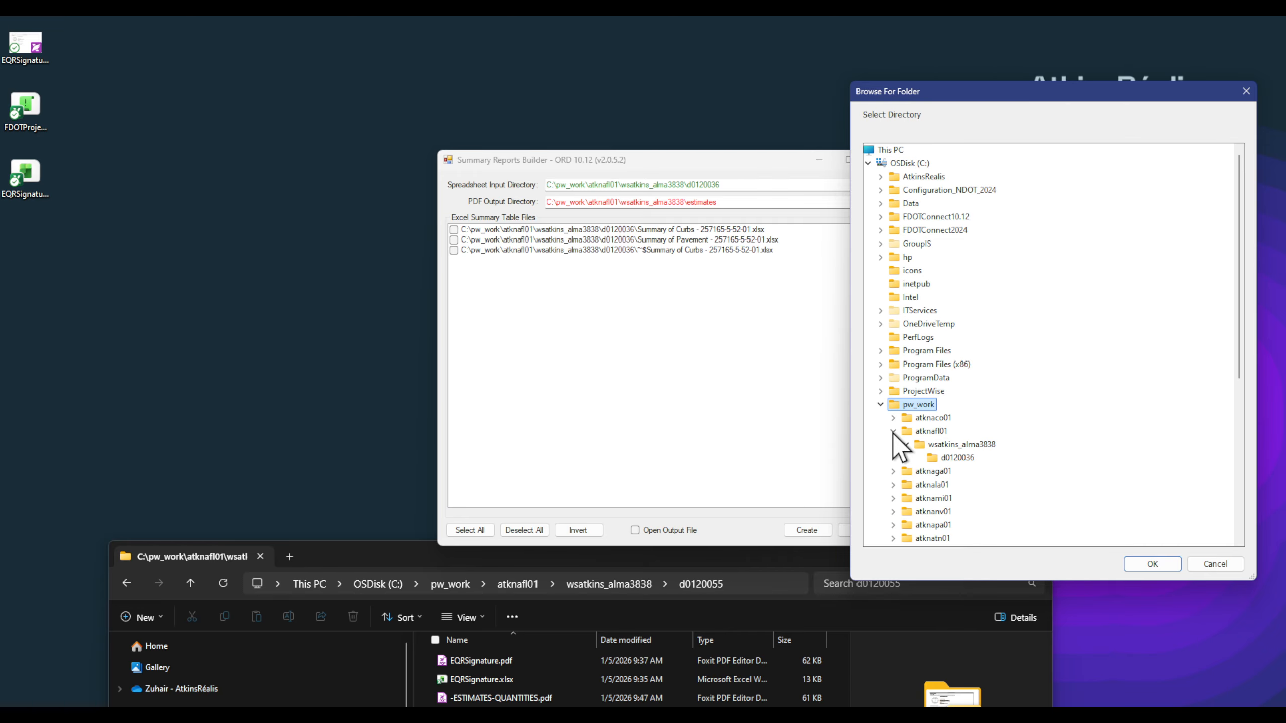
left_click(930, 432)
left_click(940, 445)
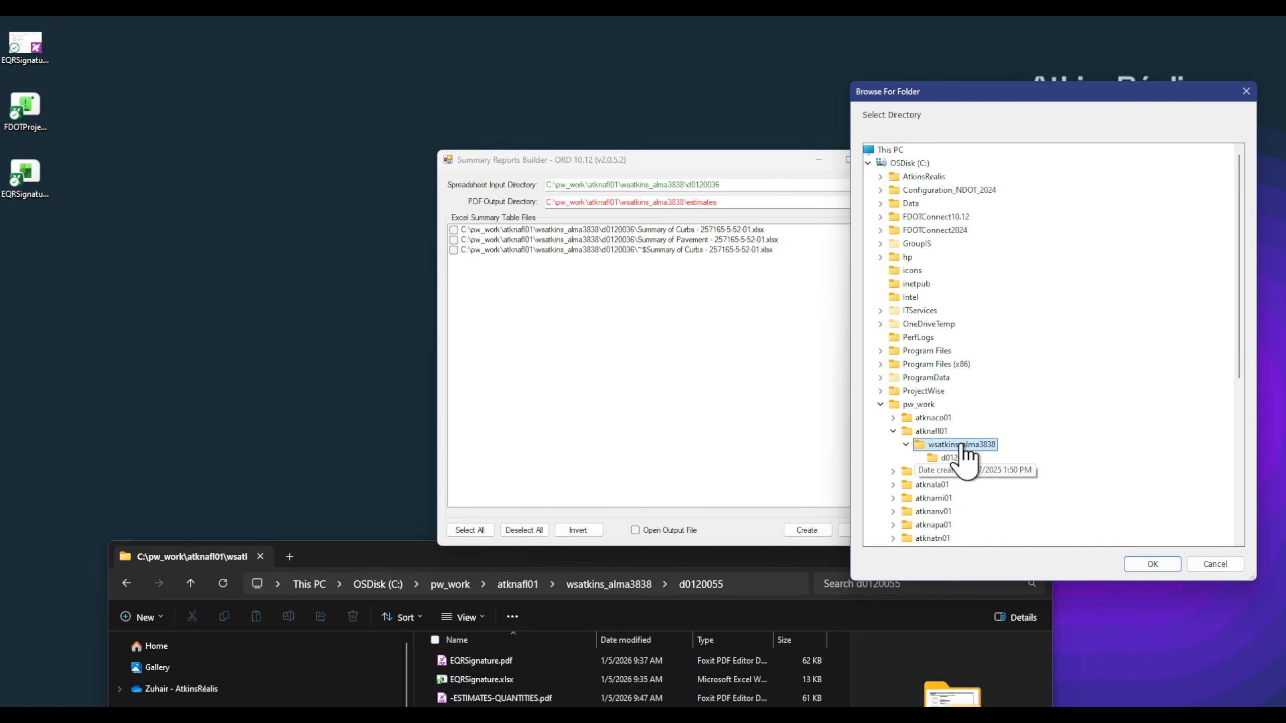
left_click(1151, 565)
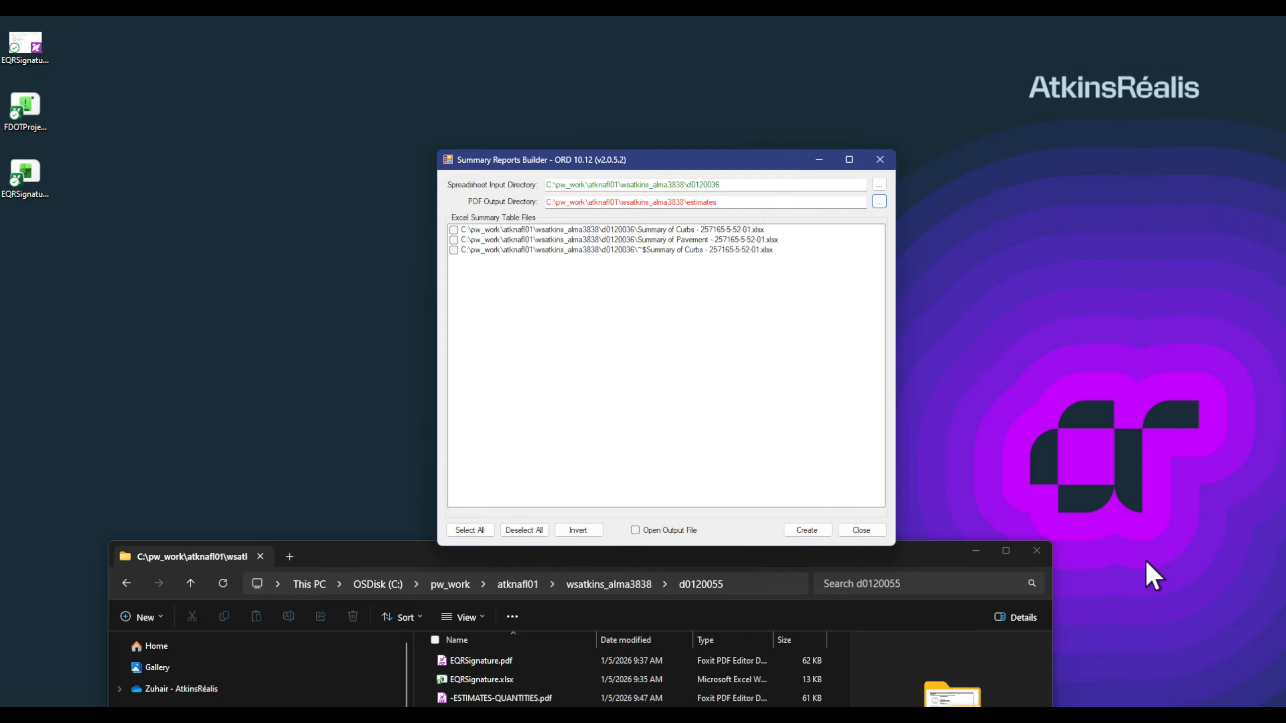
left_click(883, 202)
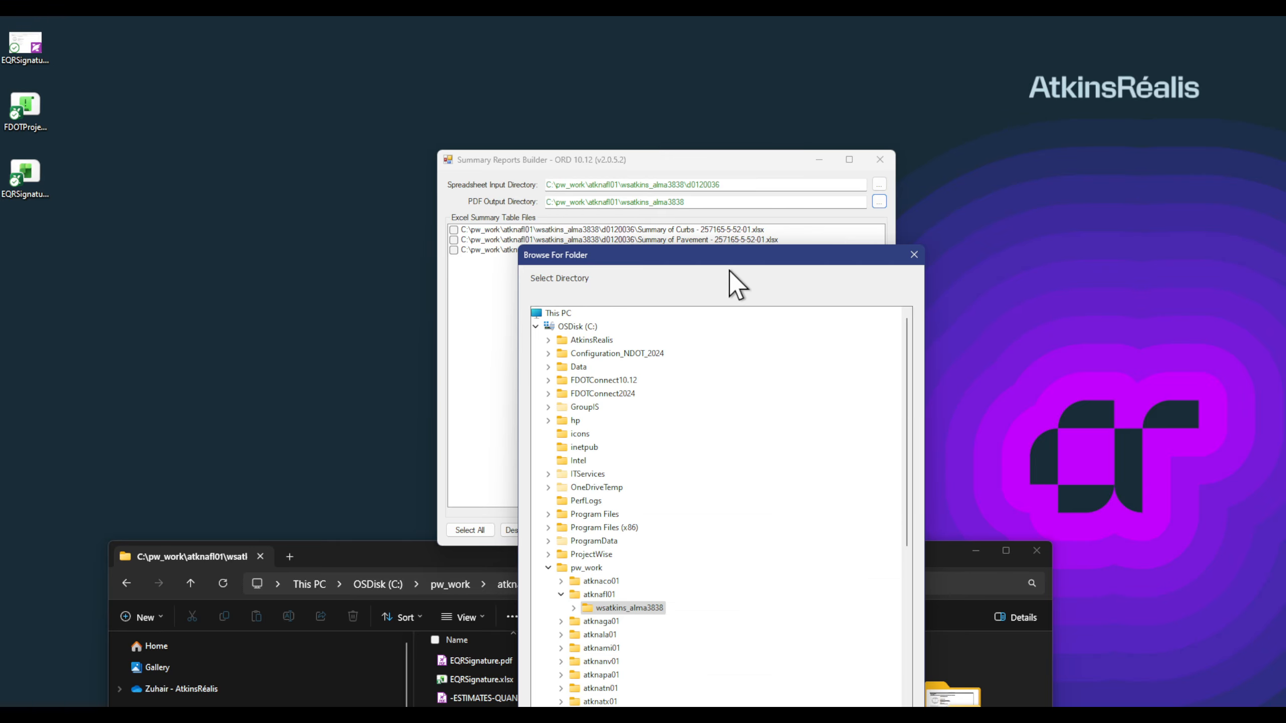
left_click_drag(733, 257, 1059, 77)
left_click(899, 427)
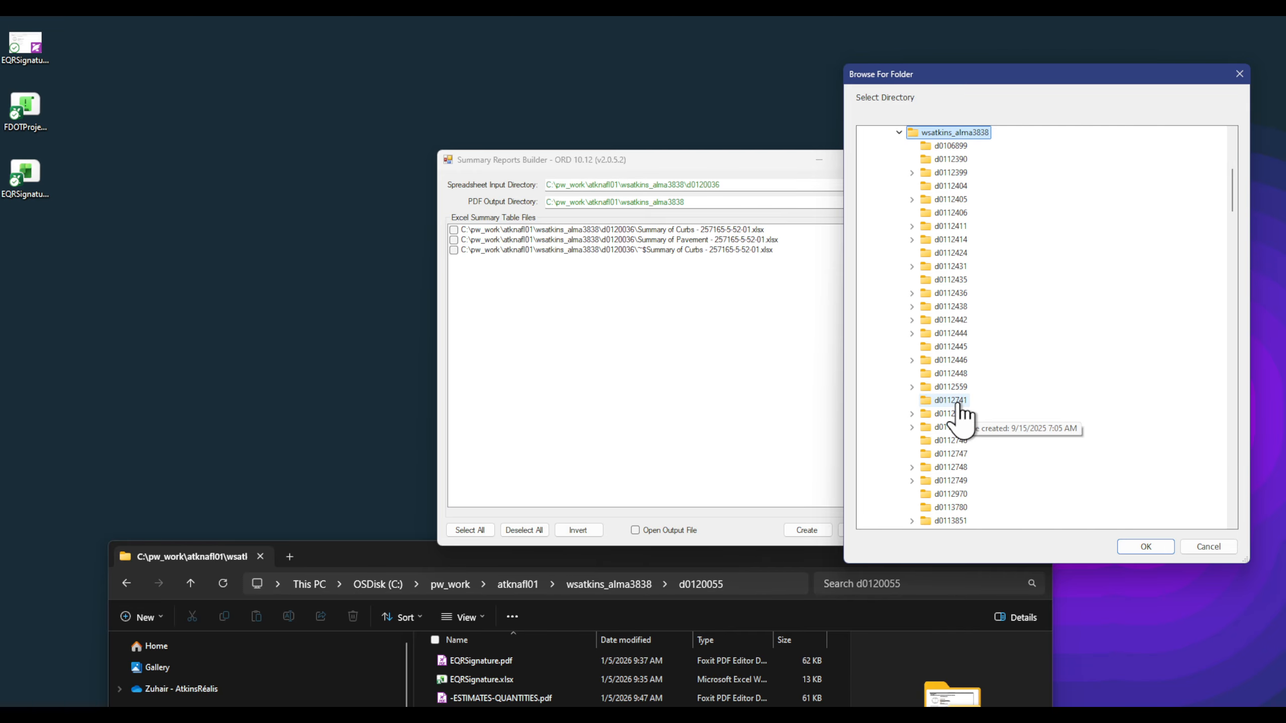
scroll(998, 409, "down", 10)
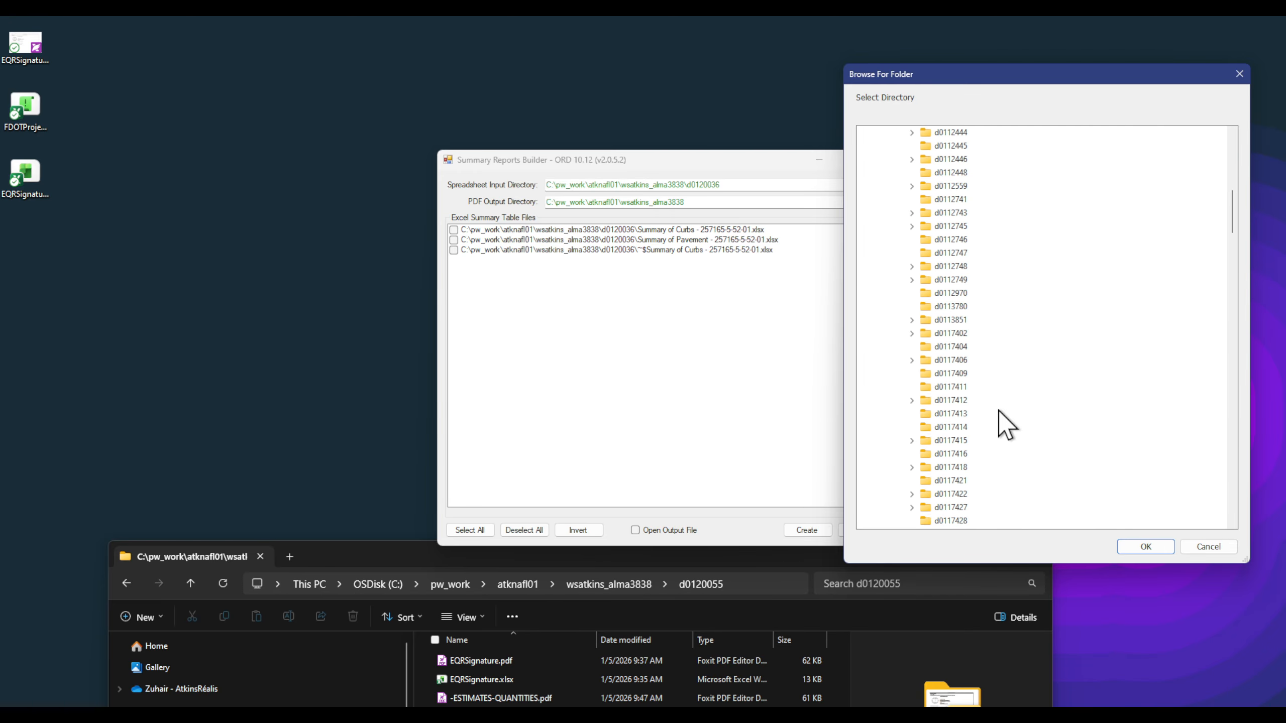
scroll(998, 410, "down", 6)
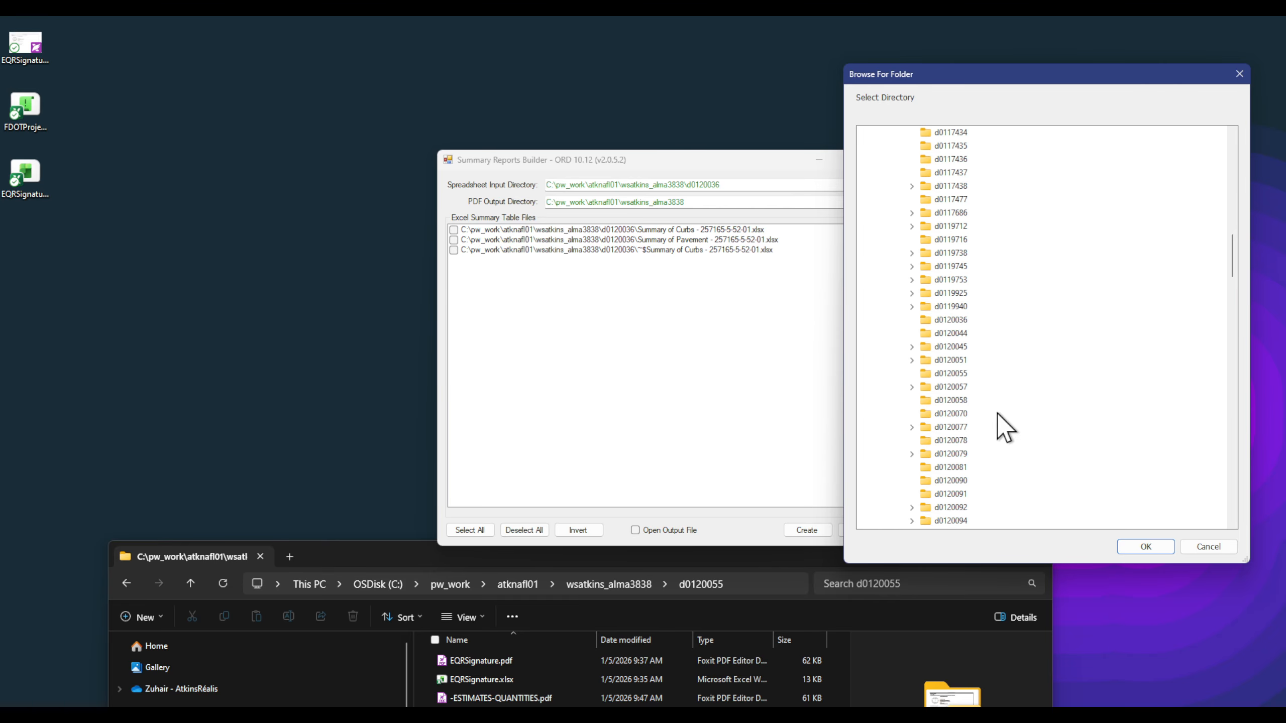
left_click(960, 377)
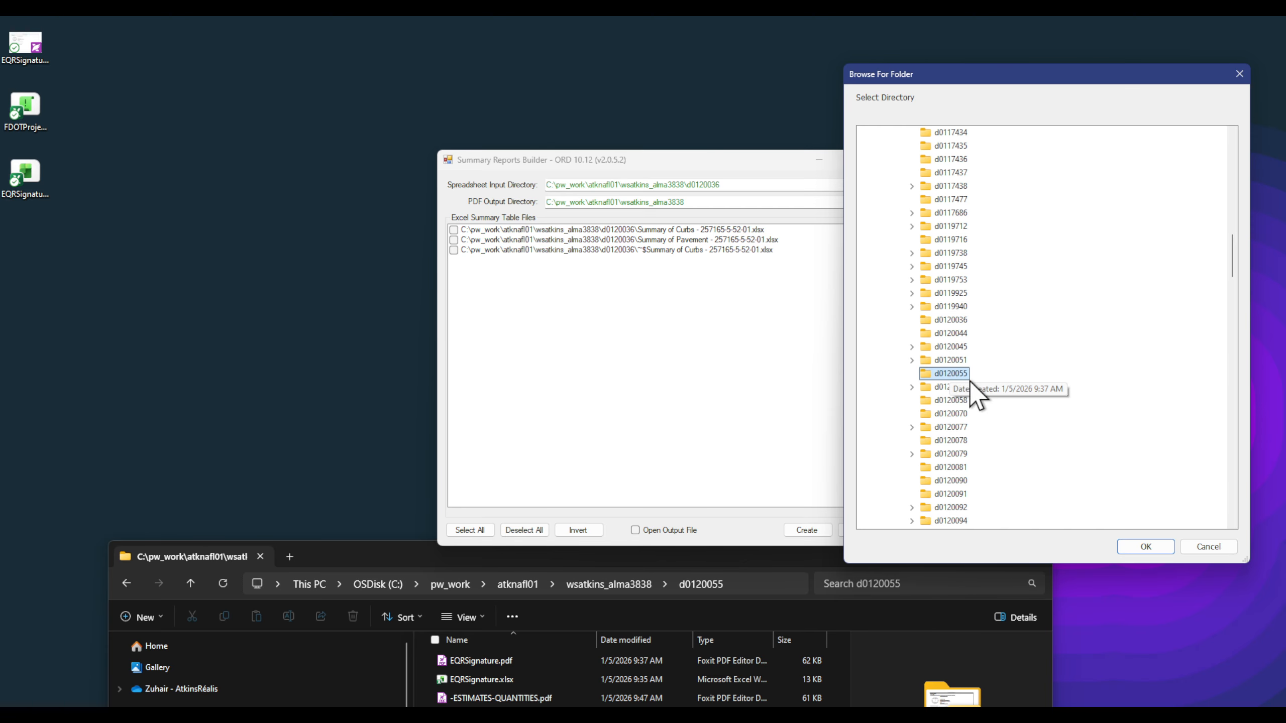
left_click(1144, 548)
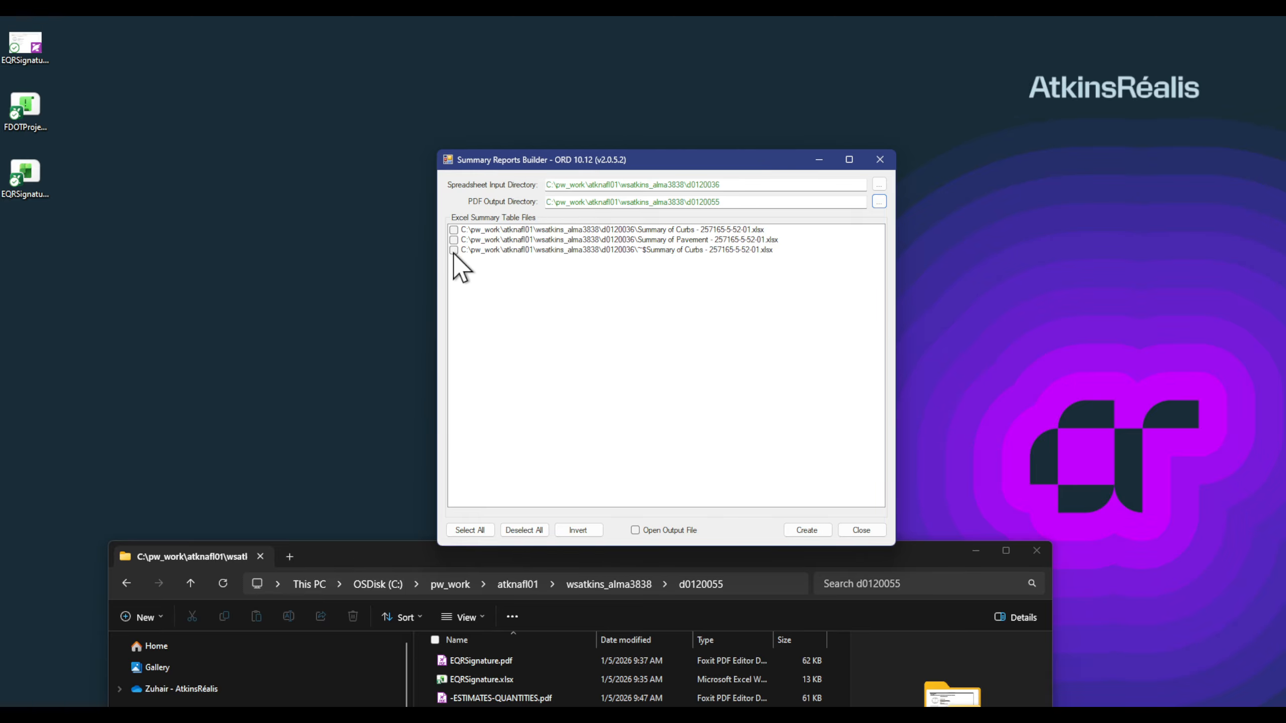
left_click(654, 250)
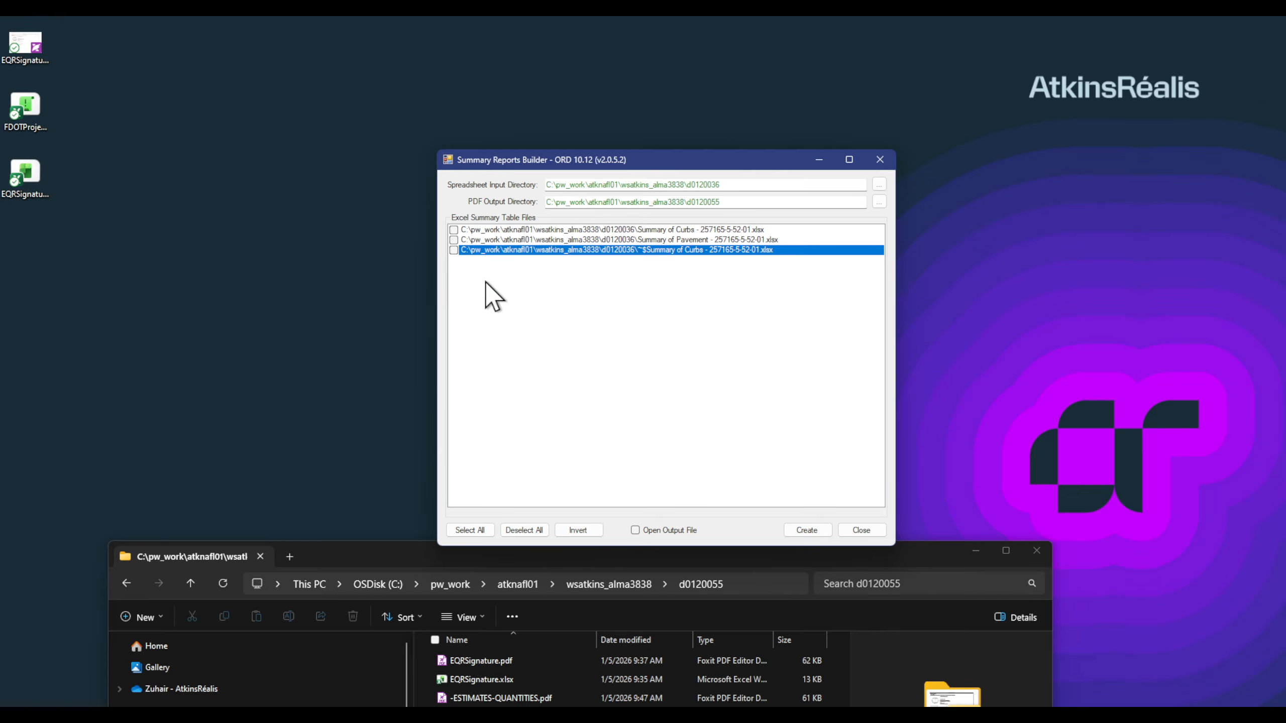
key("alt+Tab")
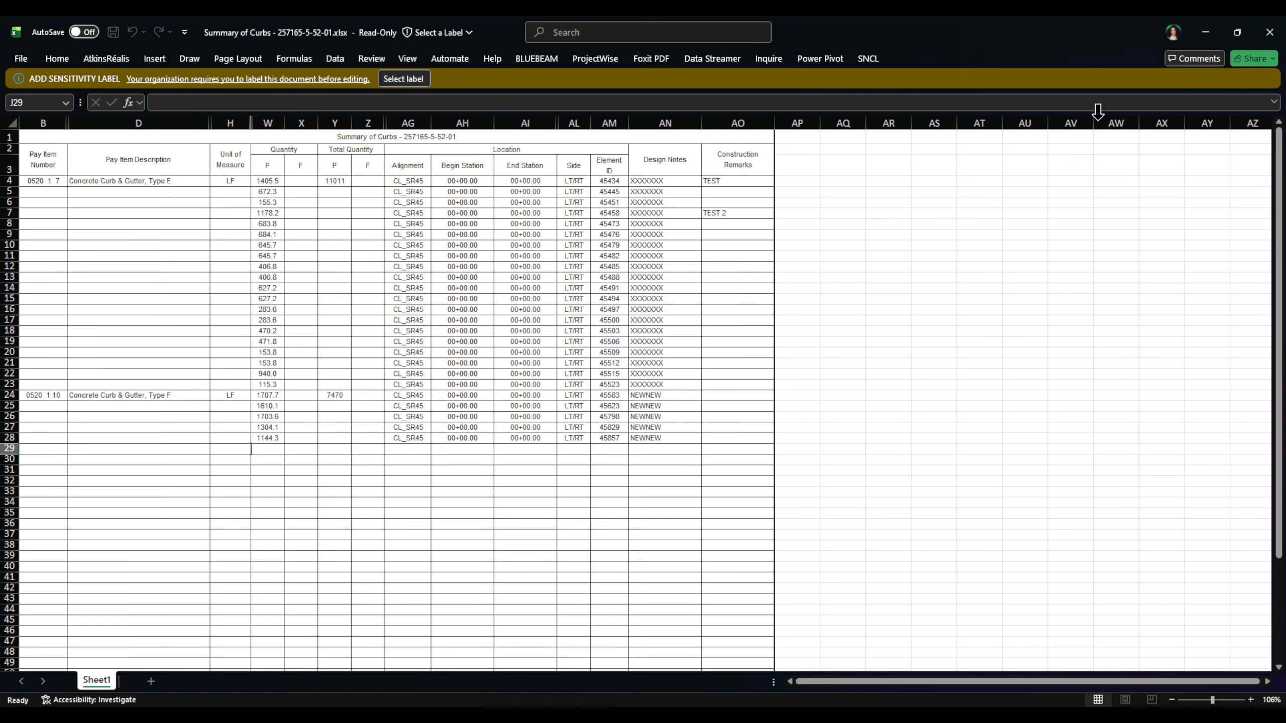
left_click(1268, 43)
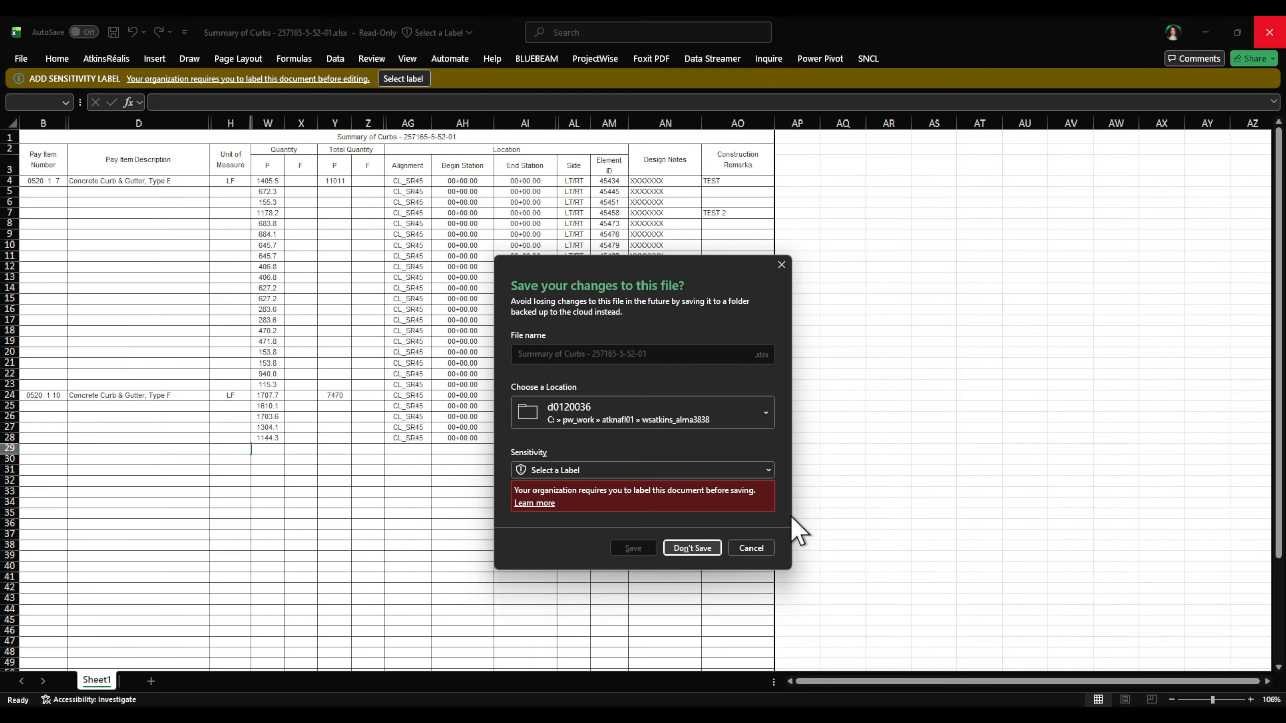
left_click(695, 548)
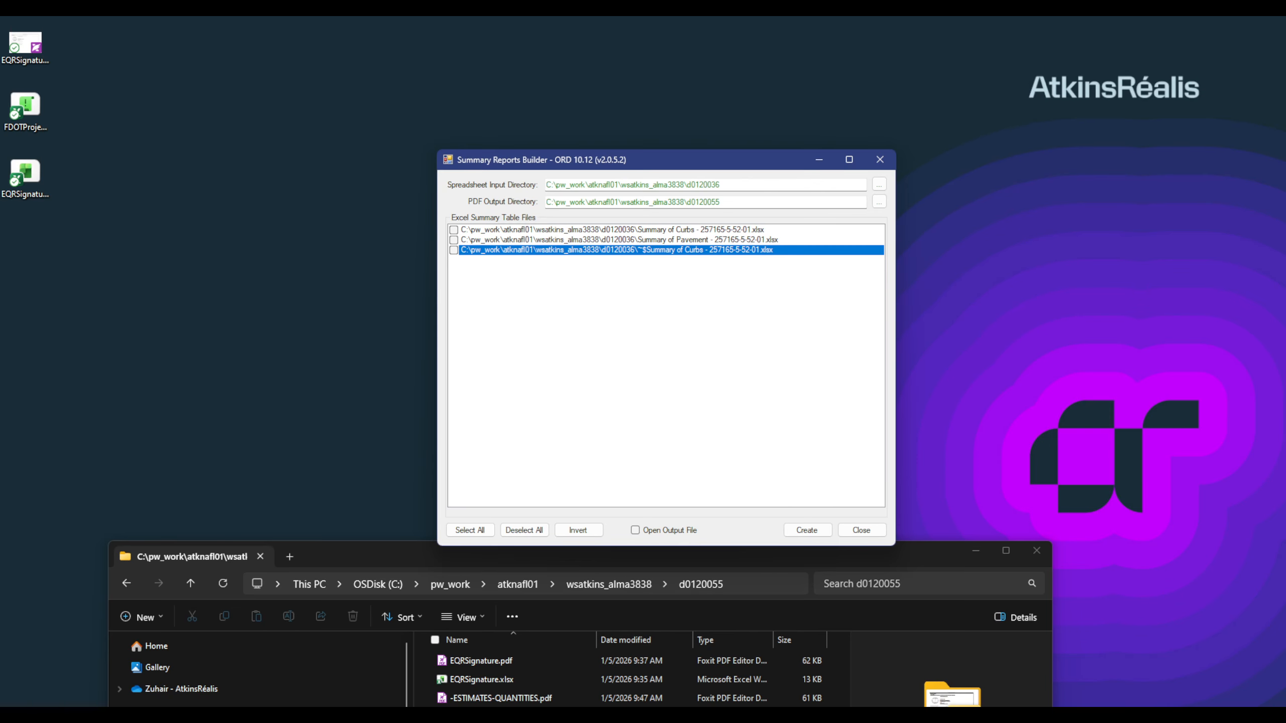
Step: Reset the spreadsheet input directory to wsatkins_alma3838\d0120036, listing the Curbs and Pavement spreadsheets
left_click(879, 184)
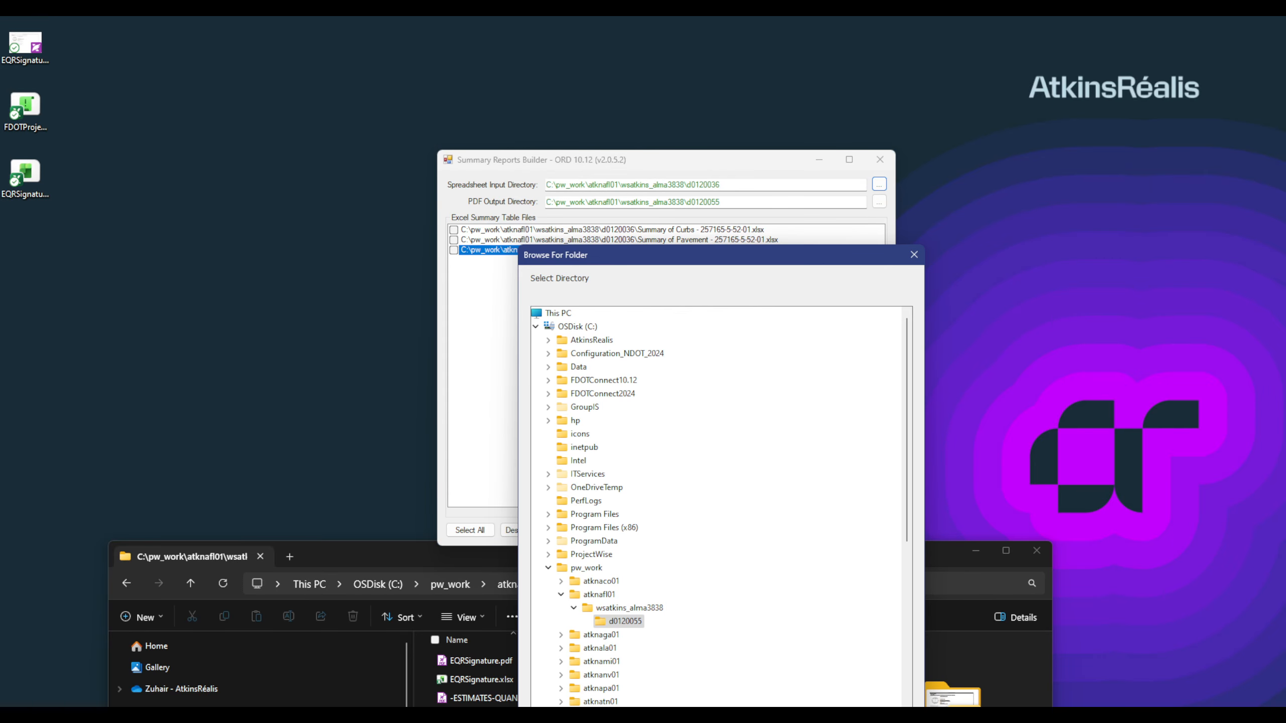
left_click(630, 607)
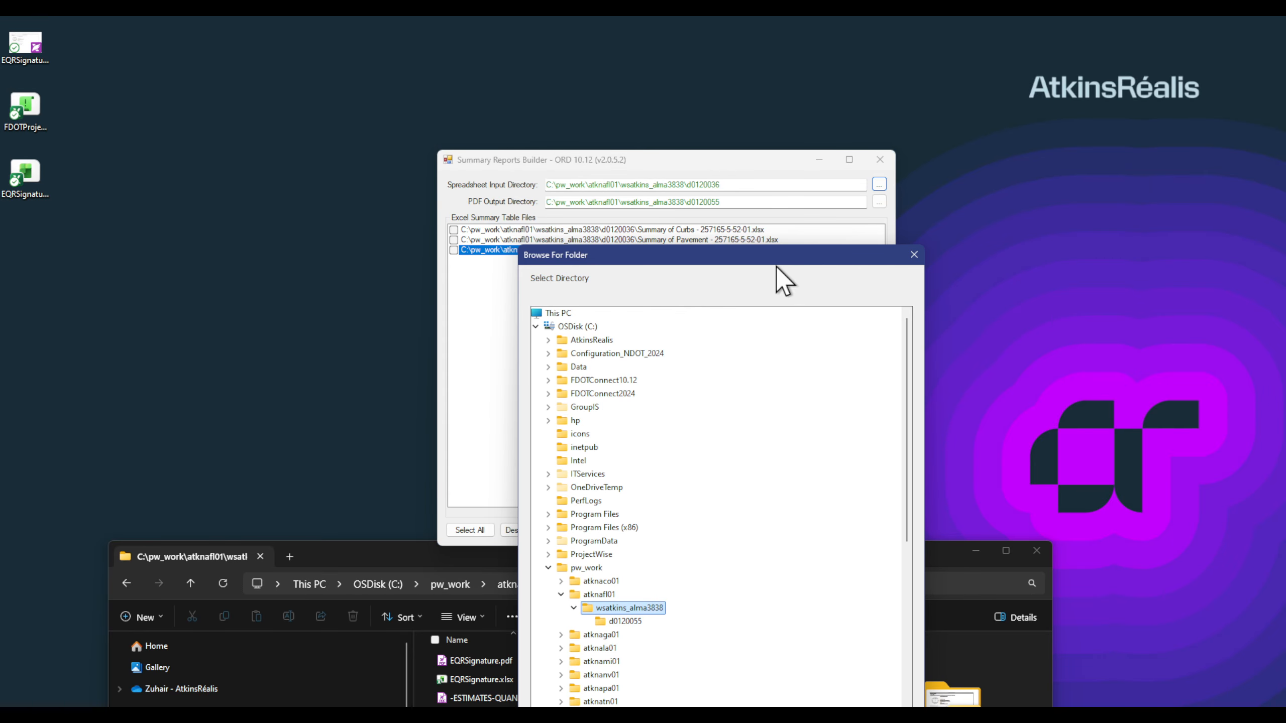
left_click_drag(763, 259, 1135, 120)
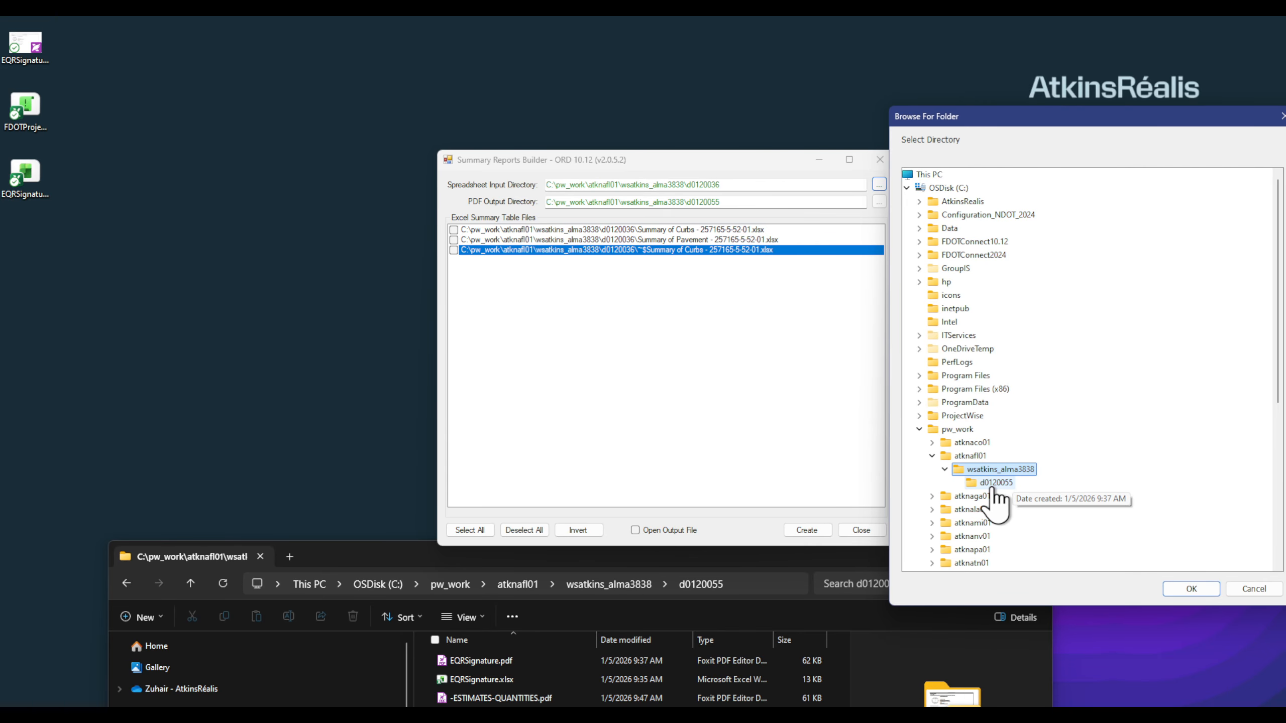
left_click(1177, 588)
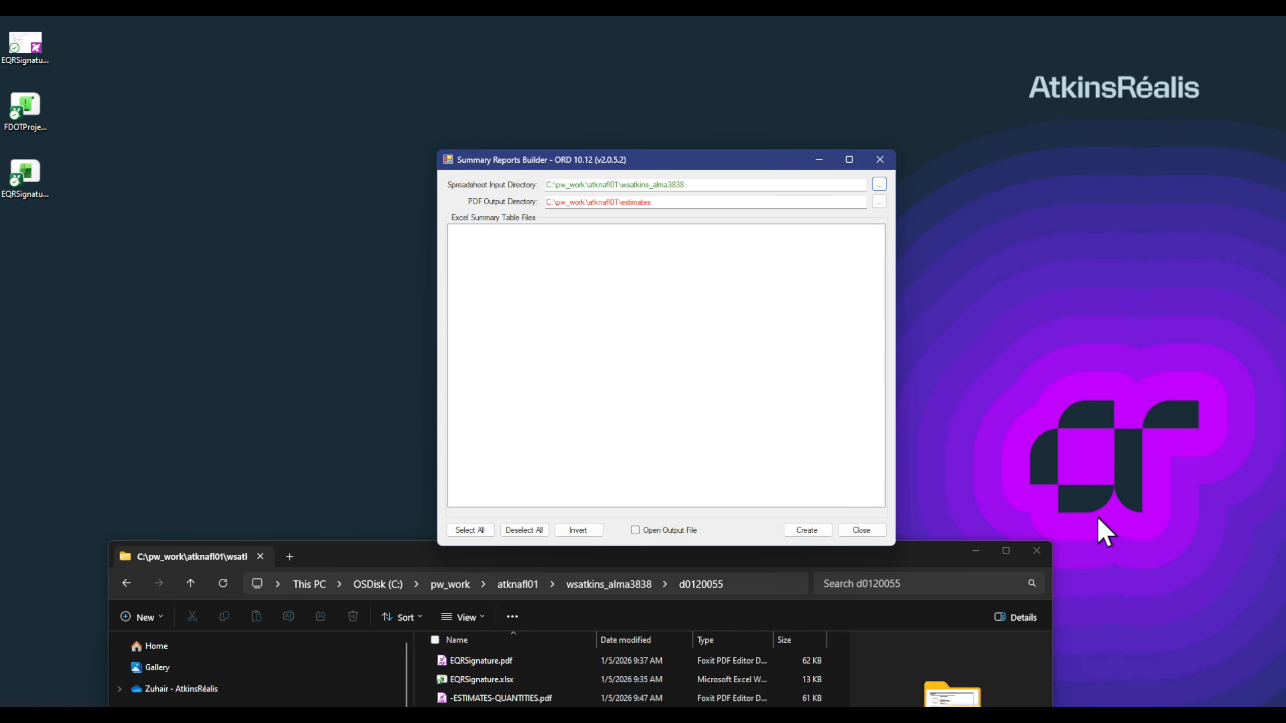
left_click(879, 184)
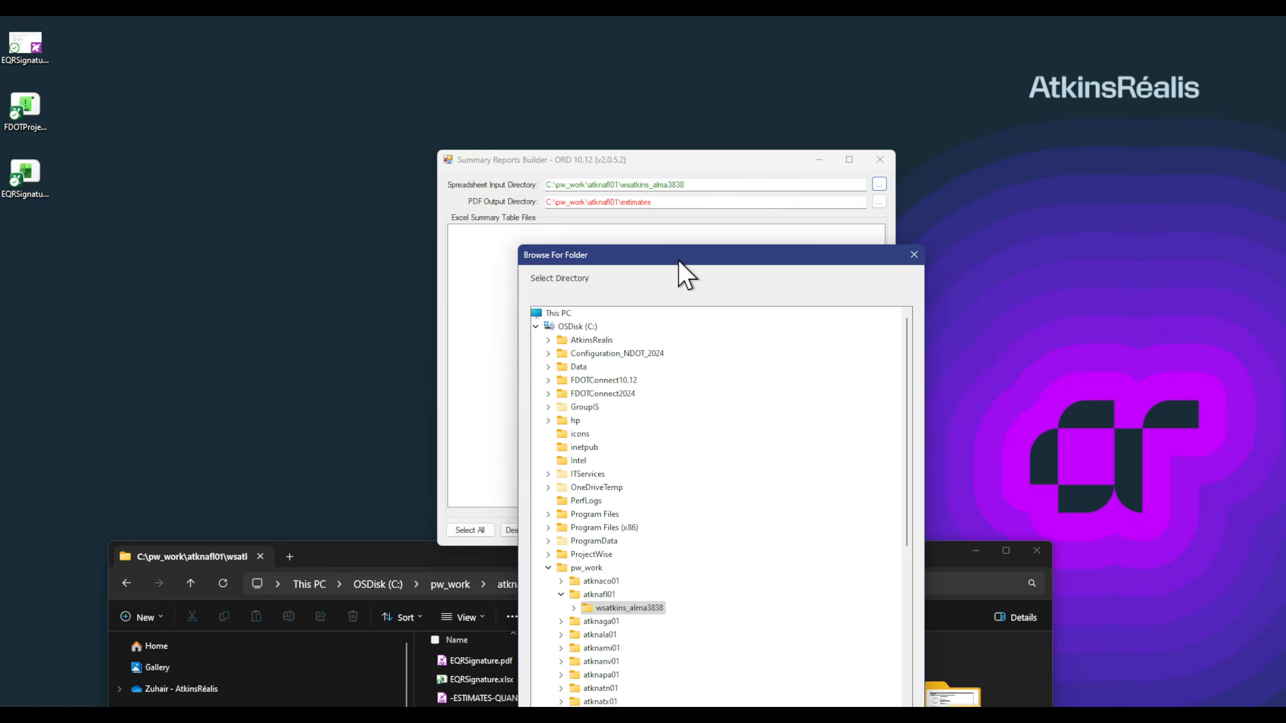
left_click_drag(678, 259, 1030, 102)
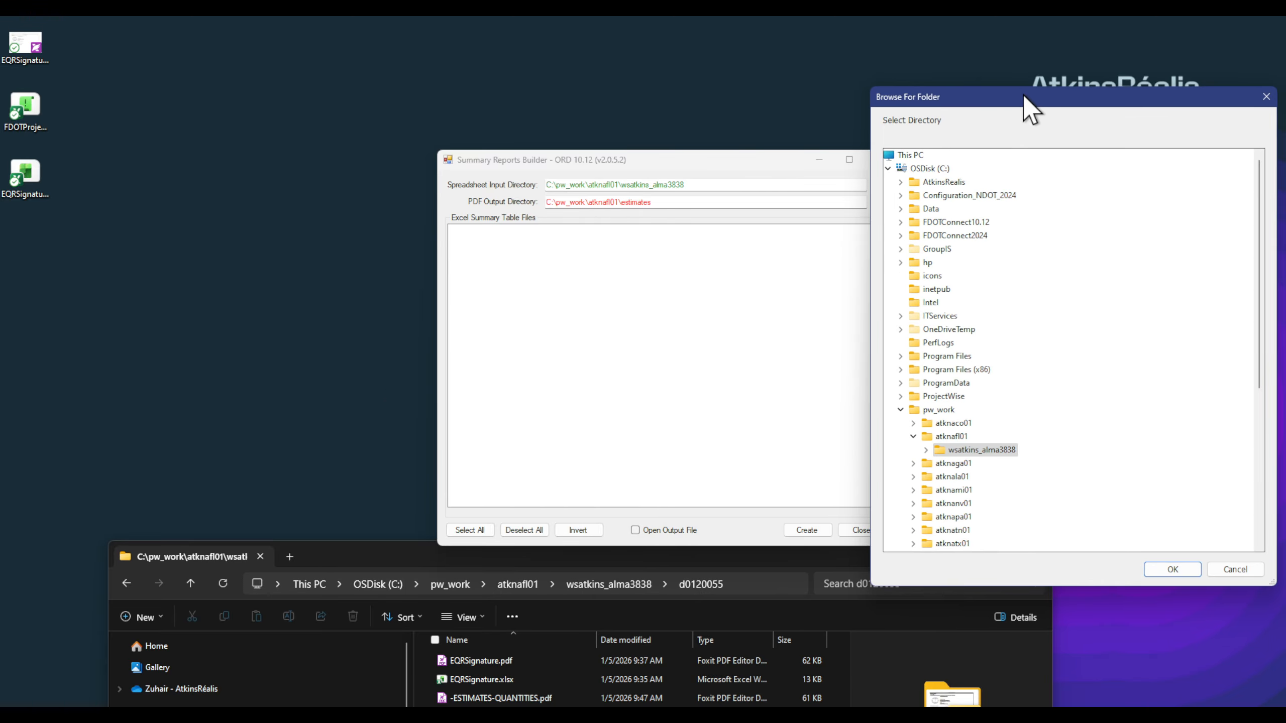
left_click(926, 450)
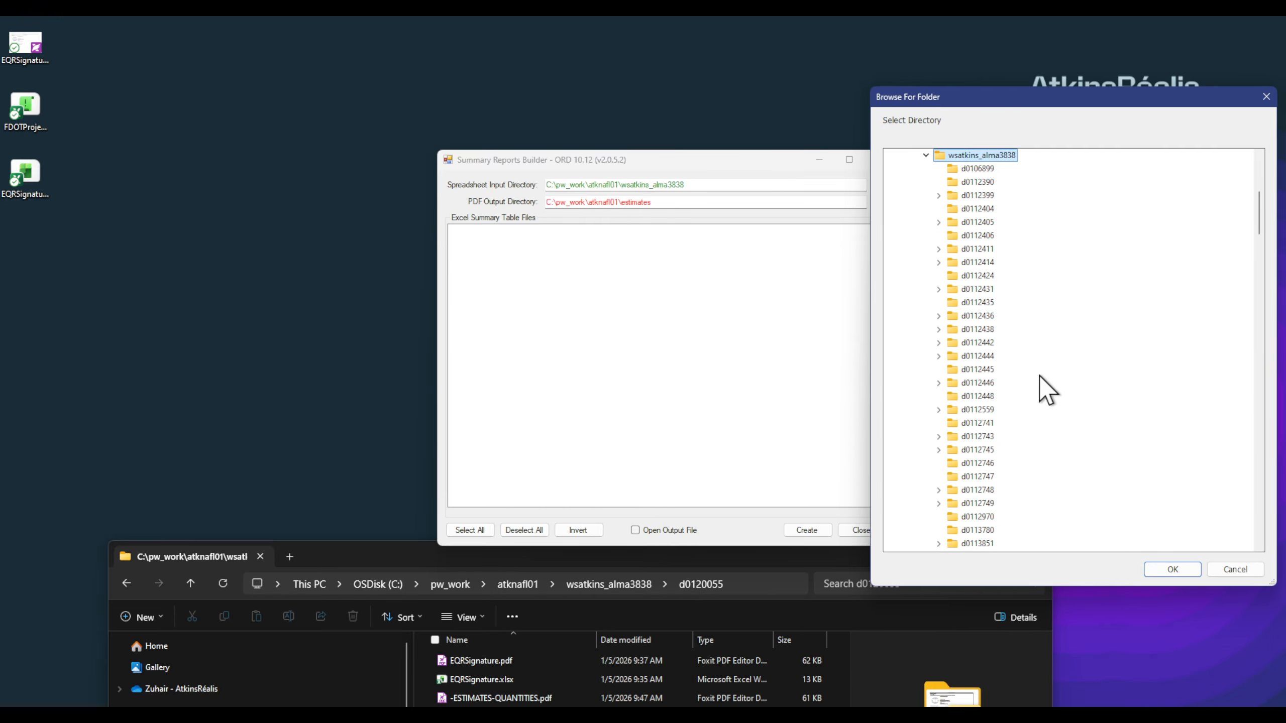
scroll(1036, 359, "down", 5)
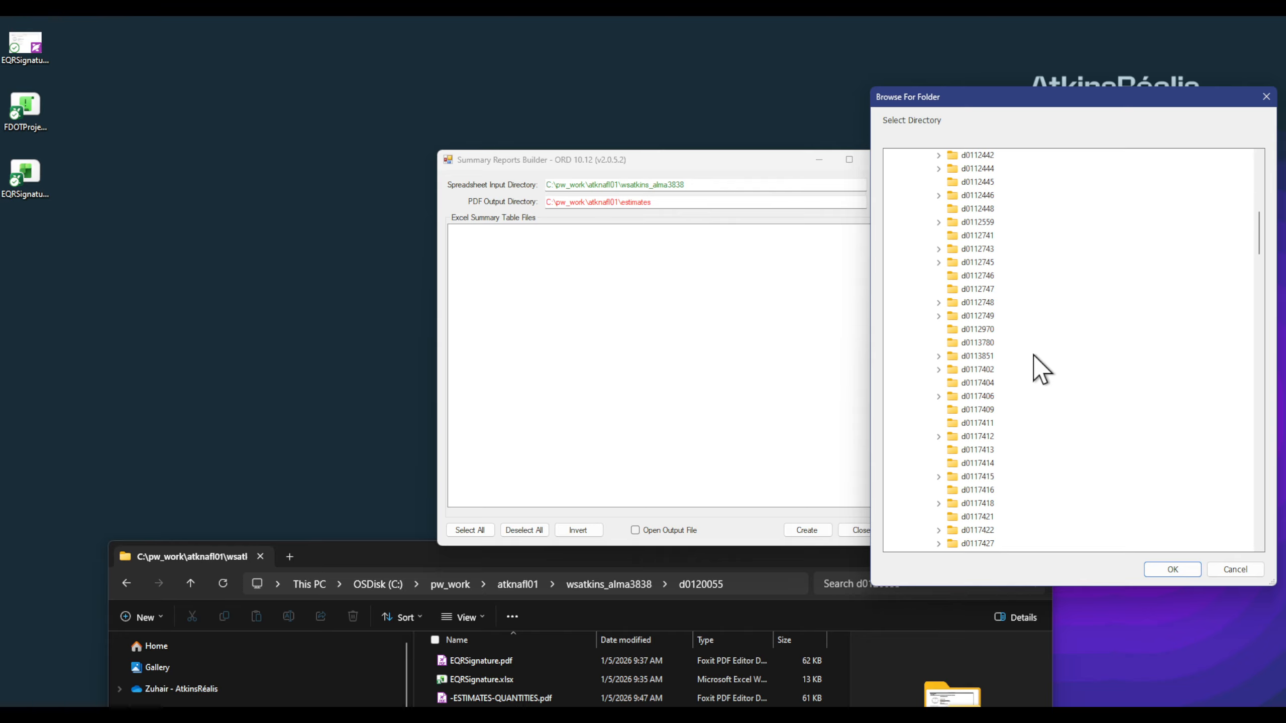
scroll(1033, 354, "down", 10)
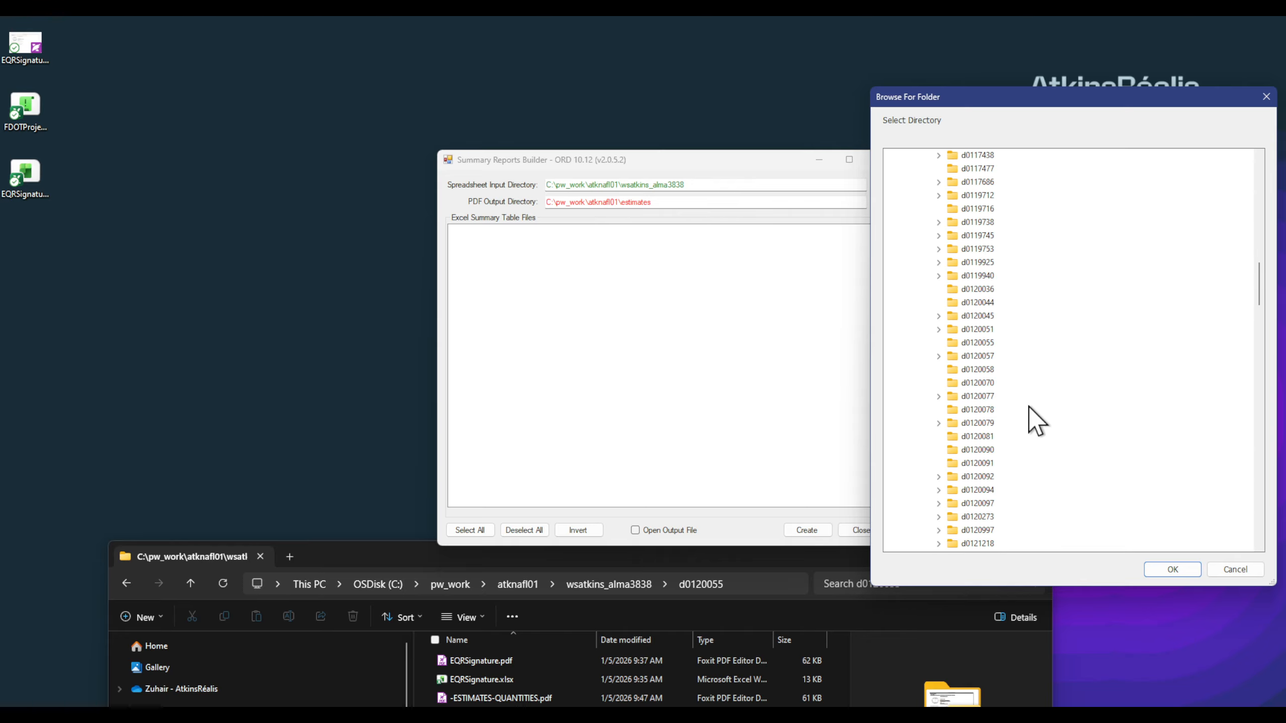
left_click(977, 290)
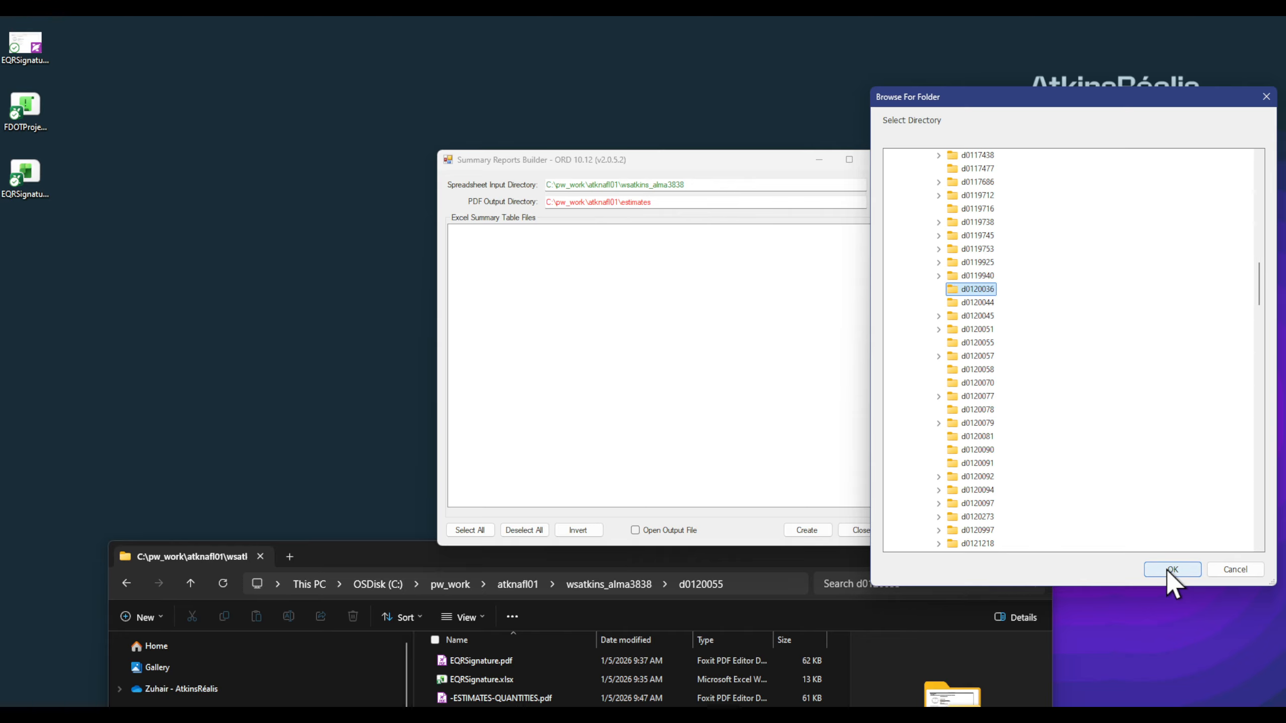
left_click(1172, 570)
Step: Set the PDF output directory to the wsatkins_alma3838 folder
left_click(878, 203)
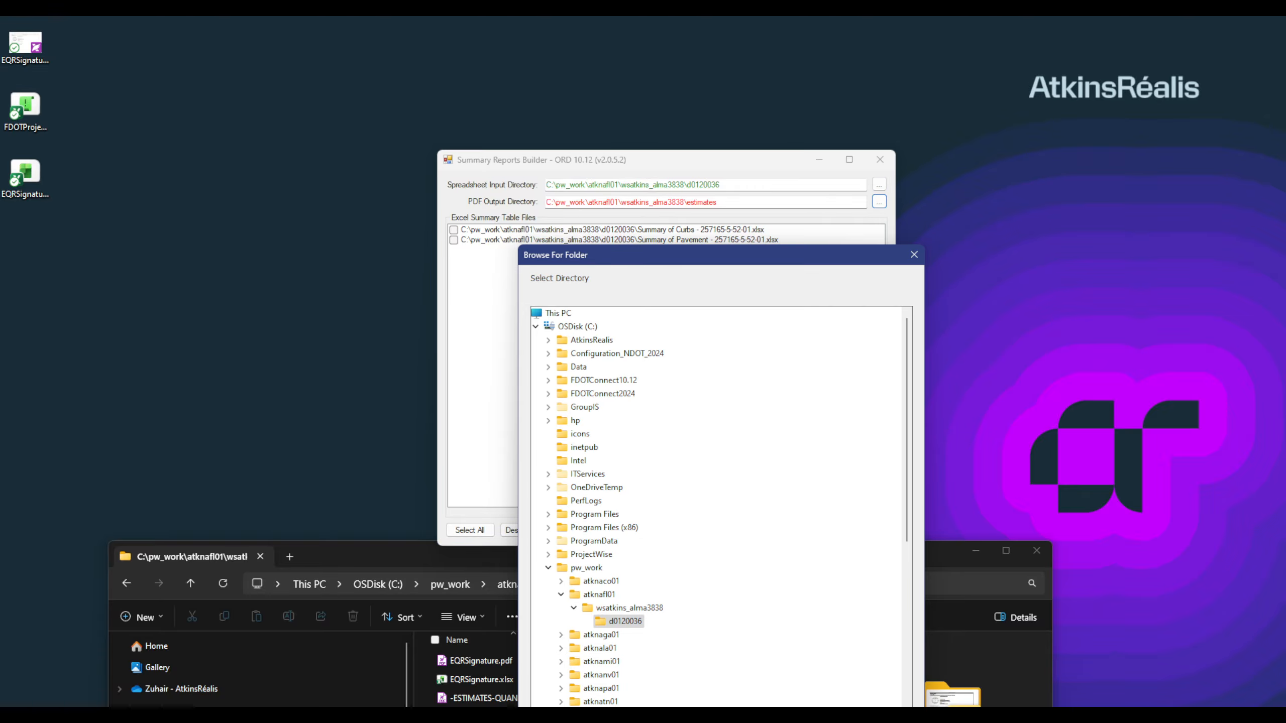
left_click_drag(632, 255, 994, 106)
left_click(972, 460)
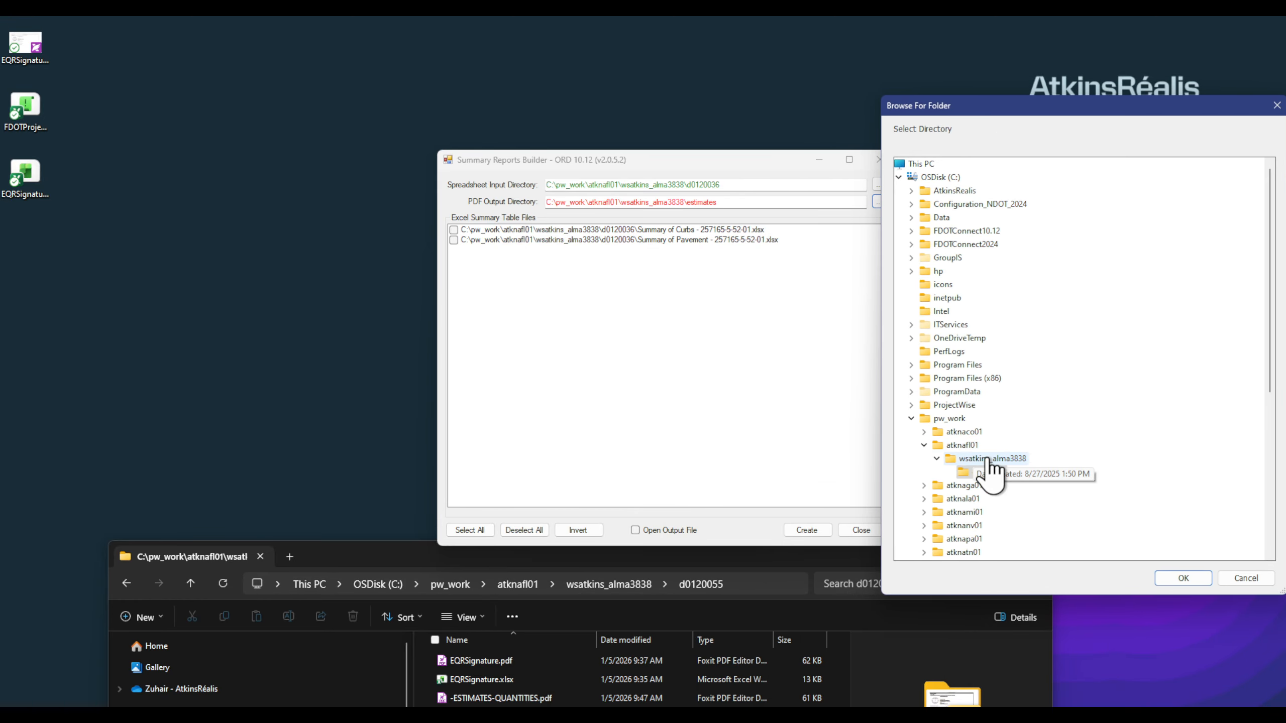
left_click(1184, 579)
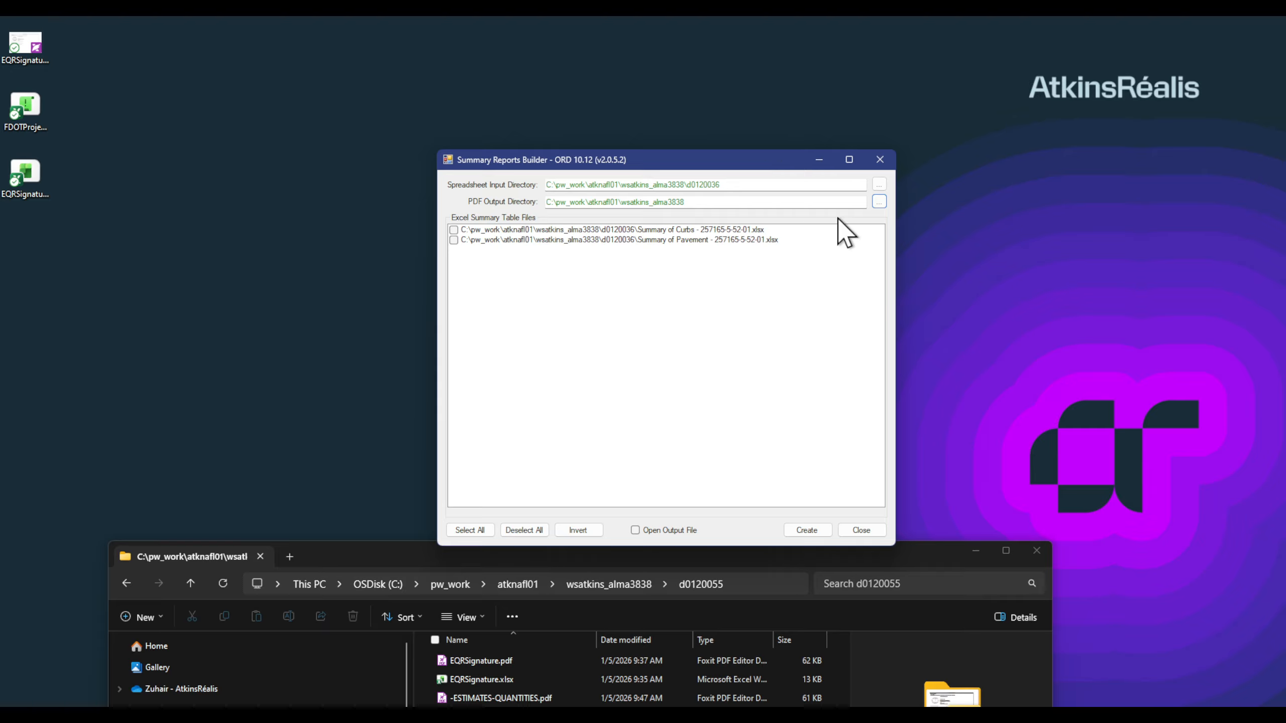
Step: Set the PDF output directory to wsatkins_alma3838\d0120055
left_click(878, 202)
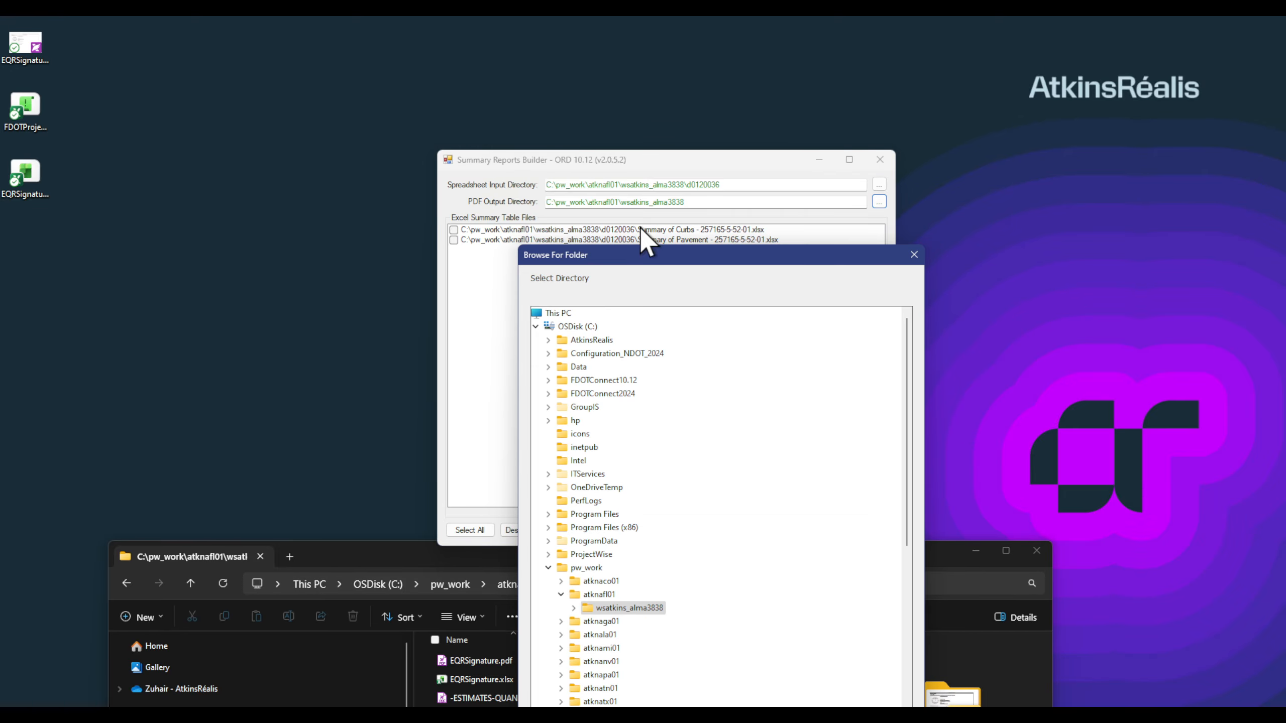
left_click_drag(636, 253, 1012, 96)
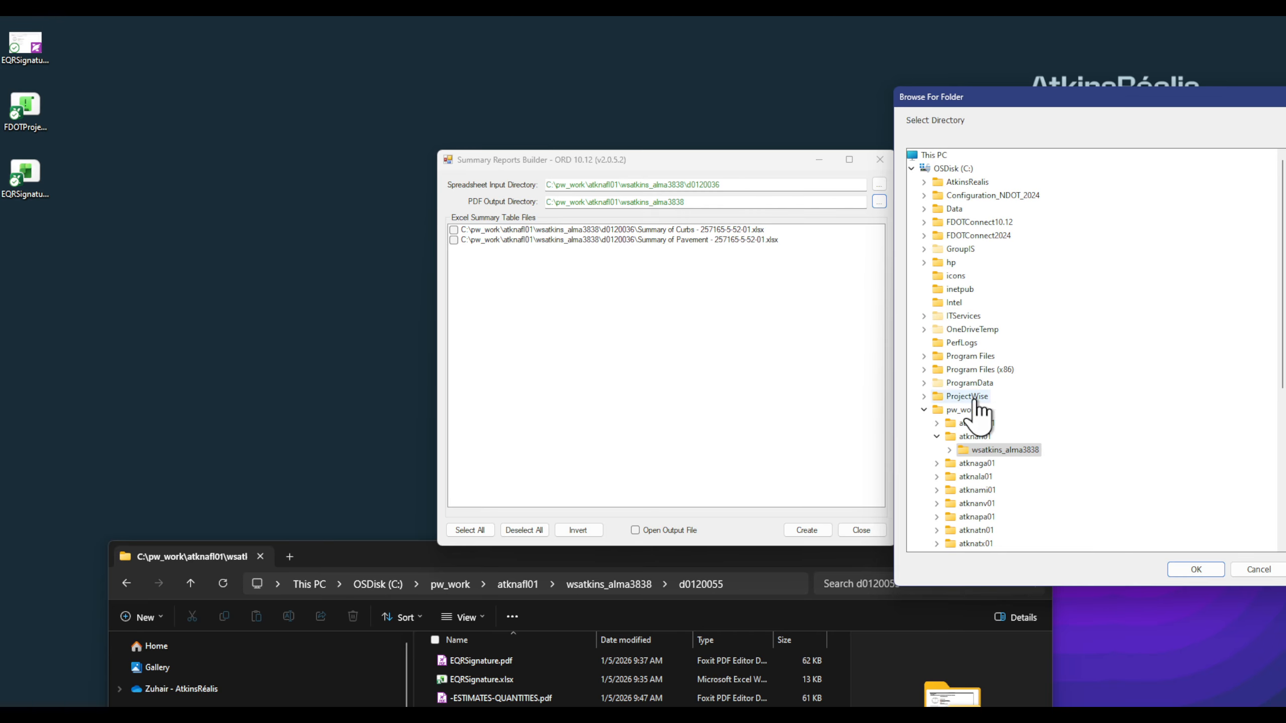
left_click(950, 450)
scroll(1050, 444, "down", 5)
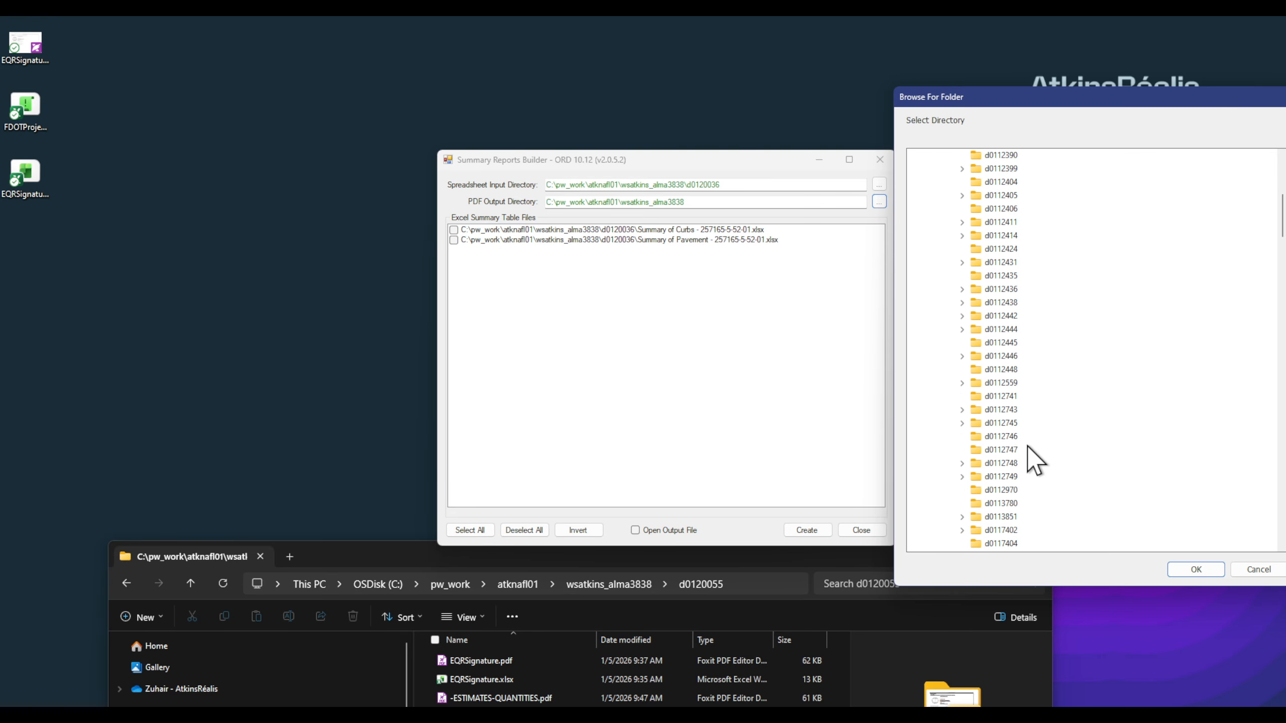
scroll(1025, 421, "down", 9)
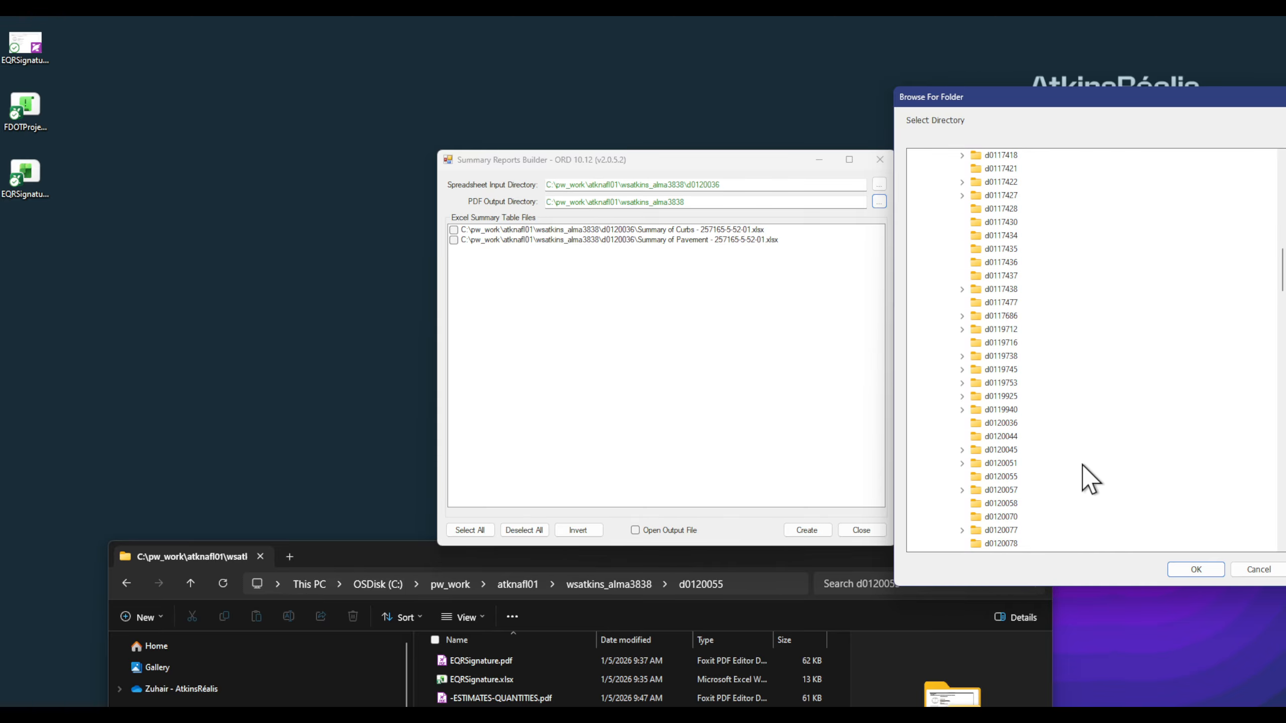
left_click(1001, 476)
left_click(1183, 568)
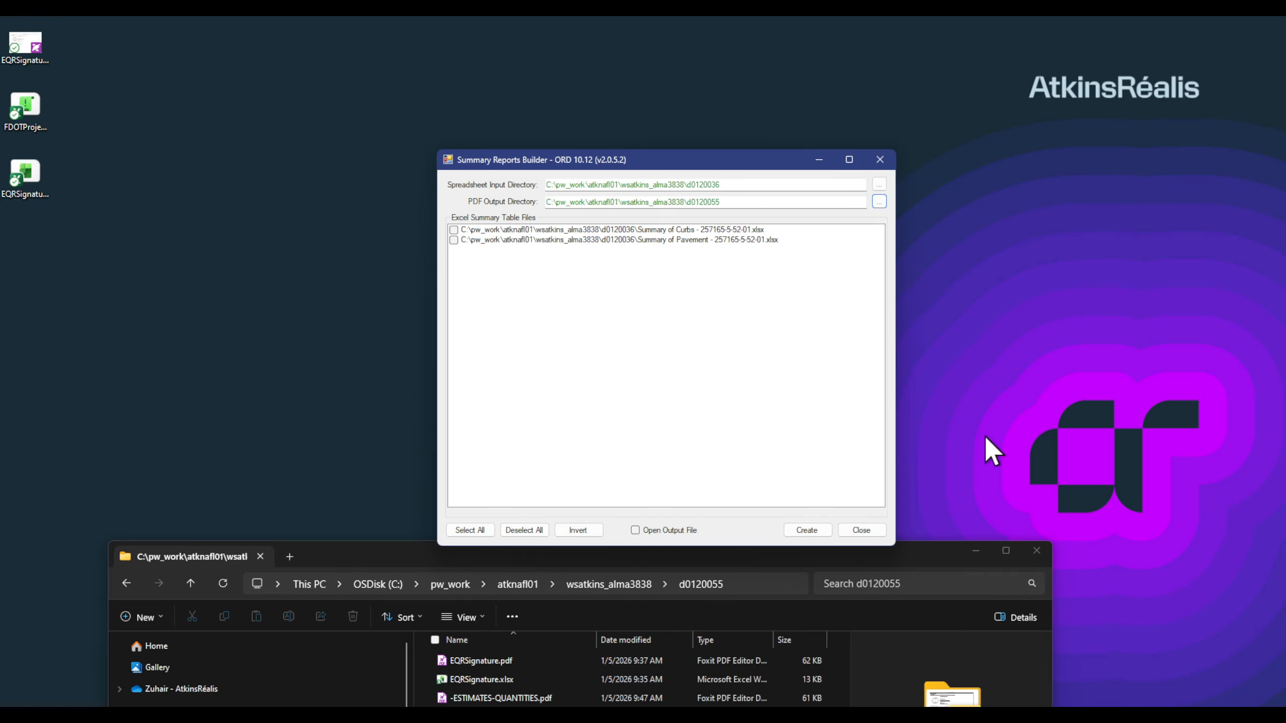
Step: Tick Open Output File and create the report, confirming replacement of existing reports
left_click(639, 532)
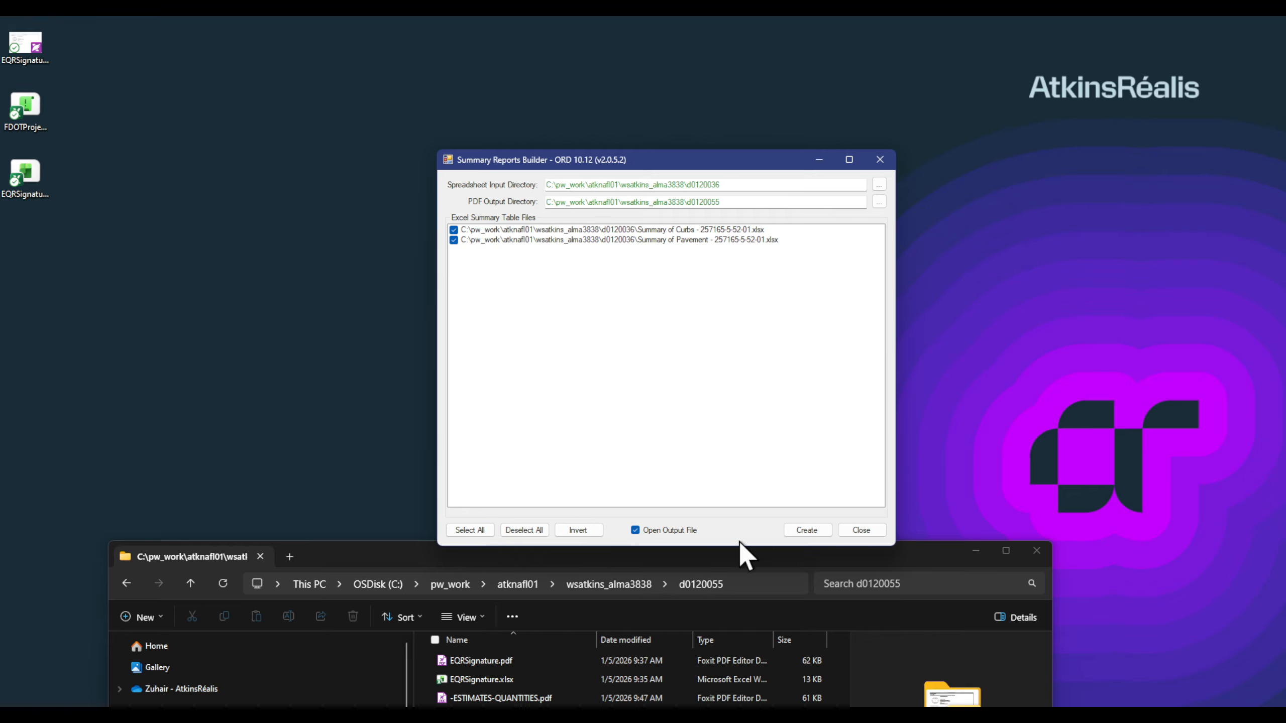
left_click(808, 531)
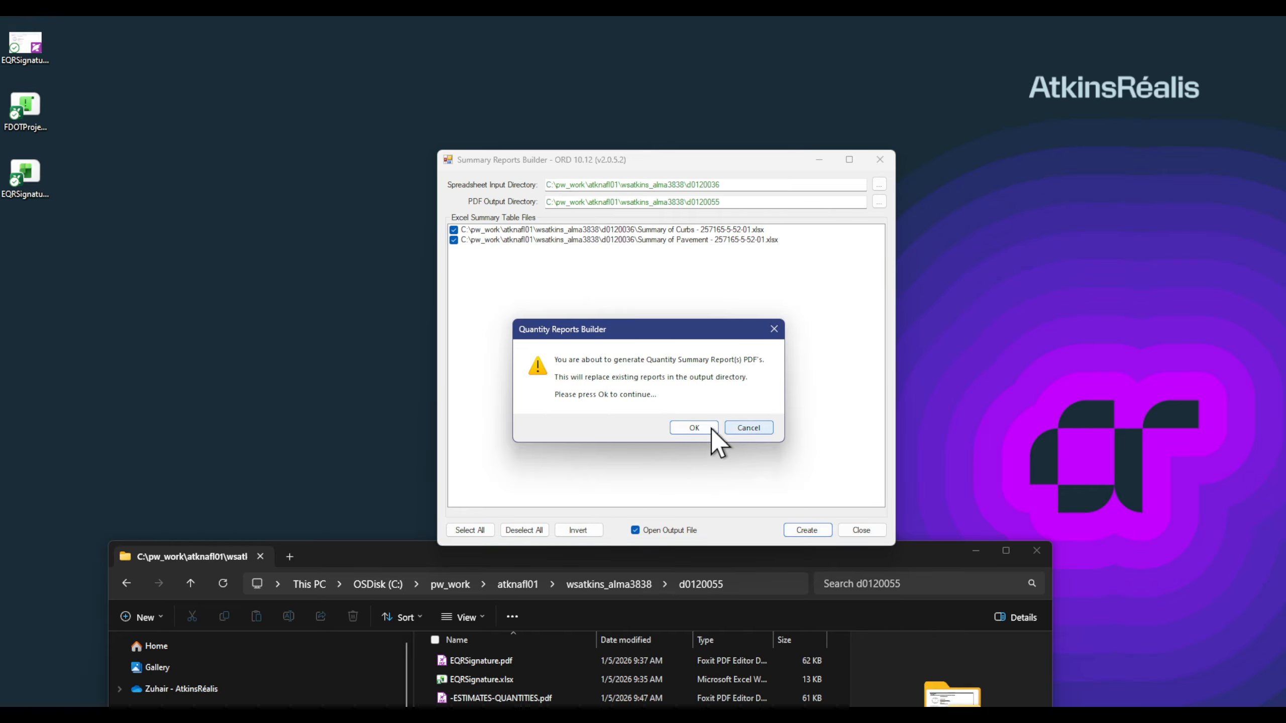
left_click(695, 428)
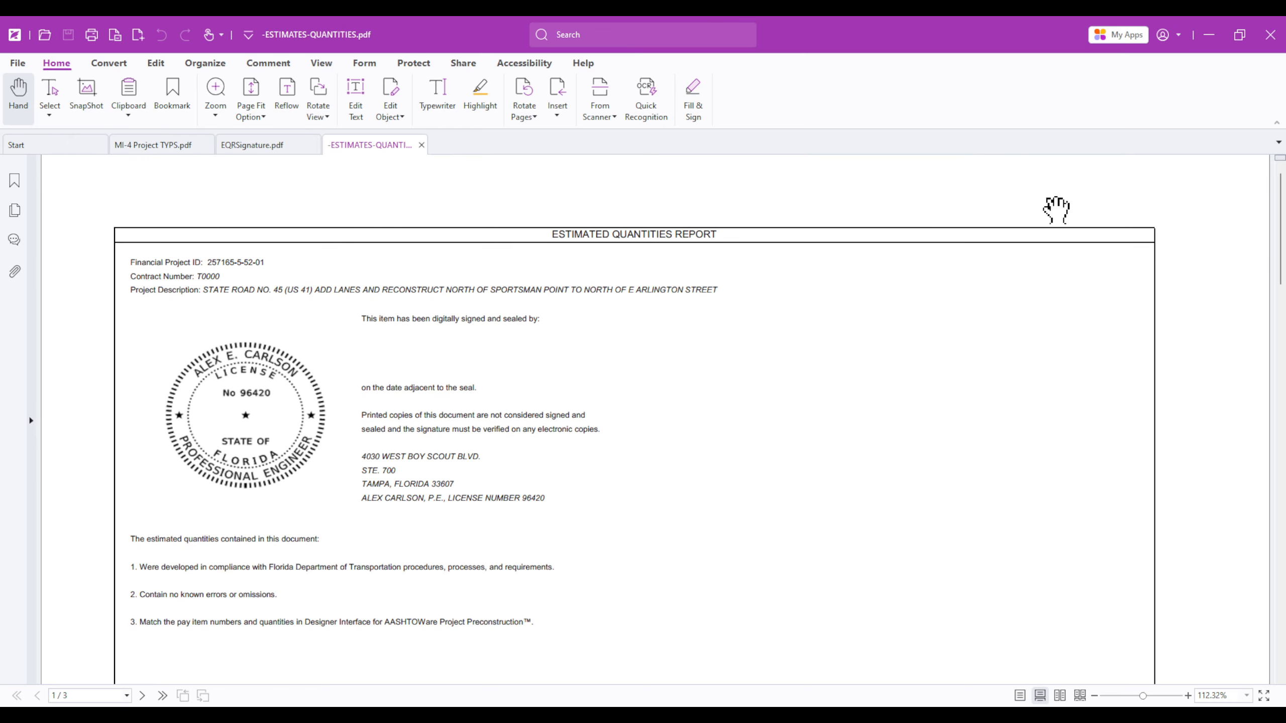
Step: Scroll through -ESTIMATES-QUANTITIES.pdf's seal page, Summary of Pavement and Summary of Curbs pages
scroll(671, 307, "down", 3)
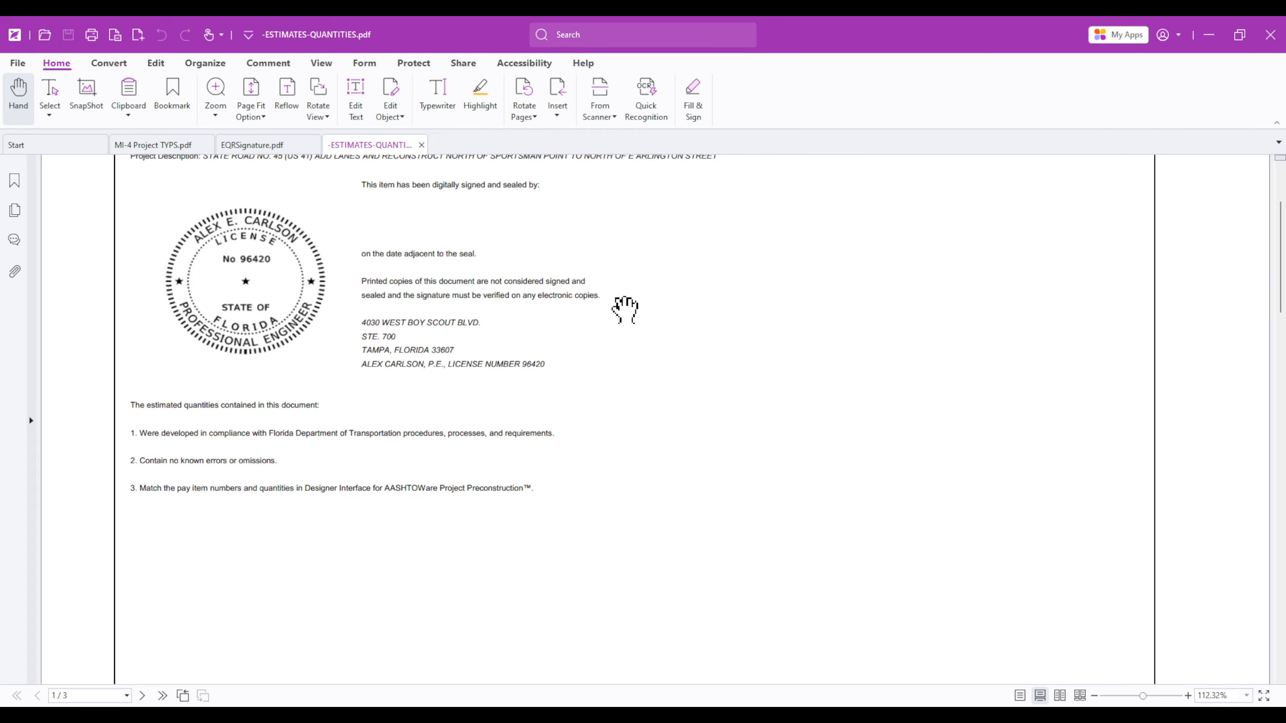
scroll(623, 307, "down", 3, "ctrl")
scroll(582, 296, "up", 1)
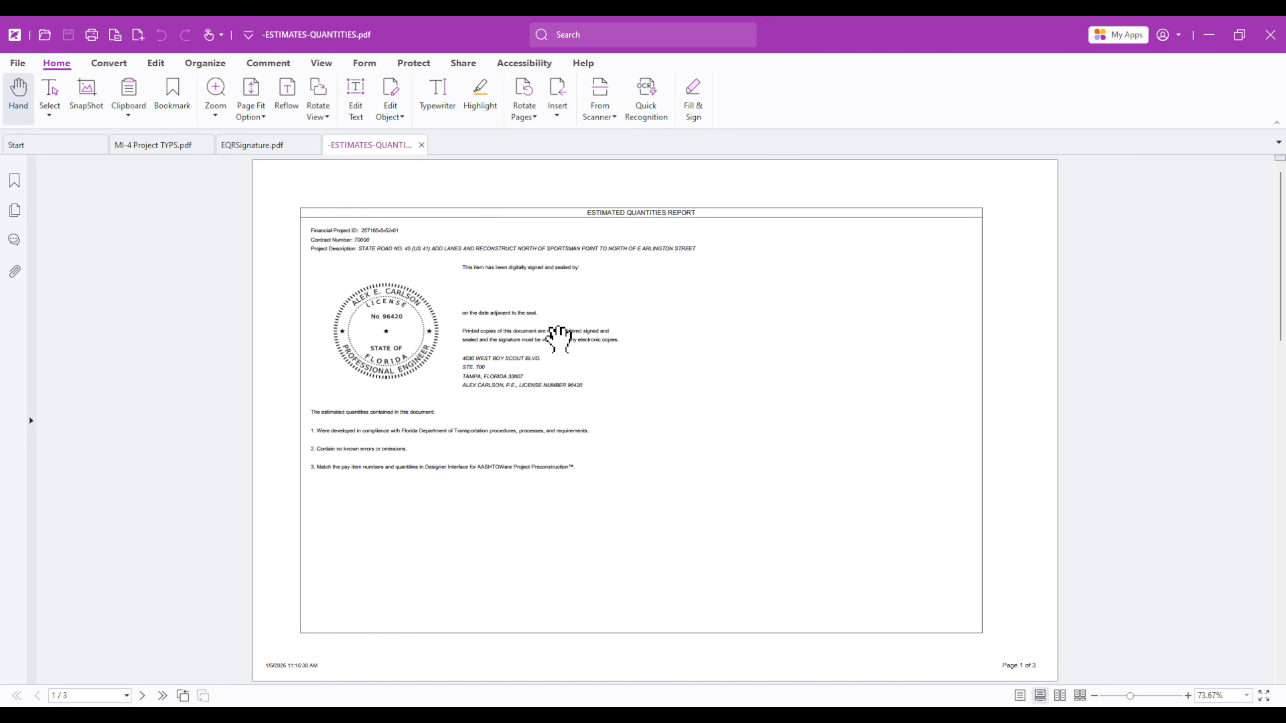
scroll(565, 488, "down", 5)
scroll(576, 470, "down", 2)
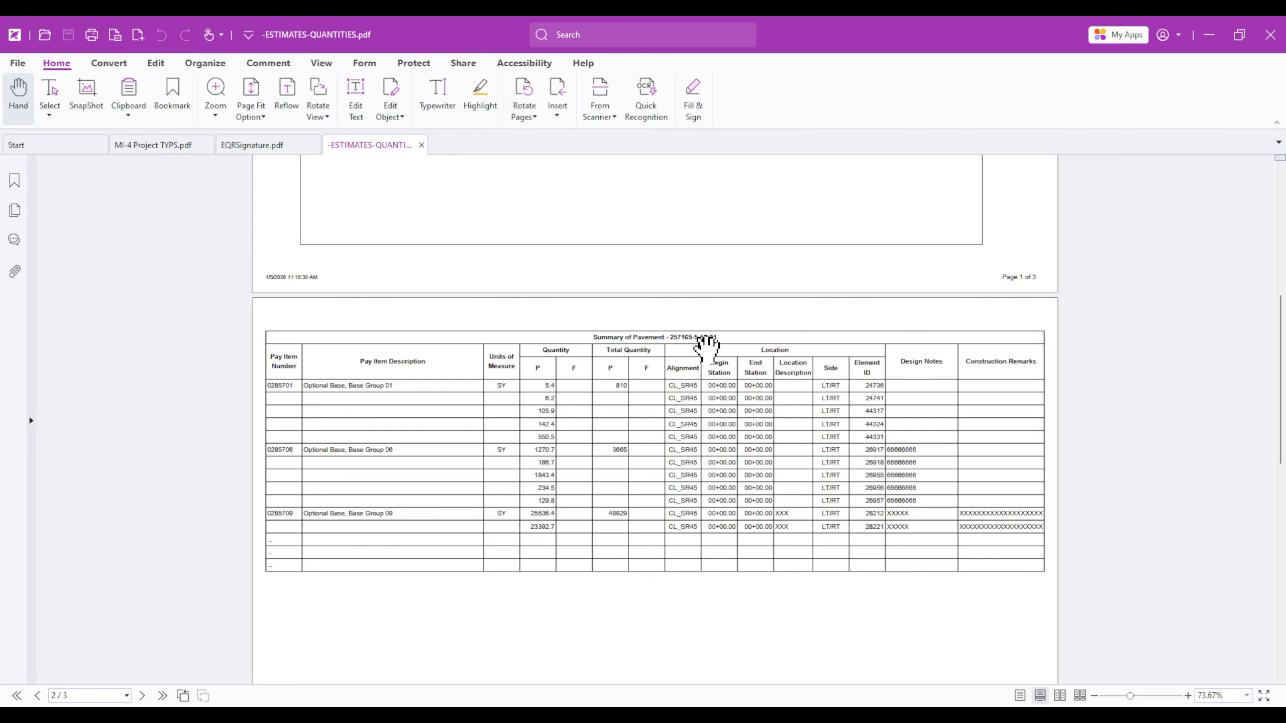
scroll(681, 473, "down", 3)
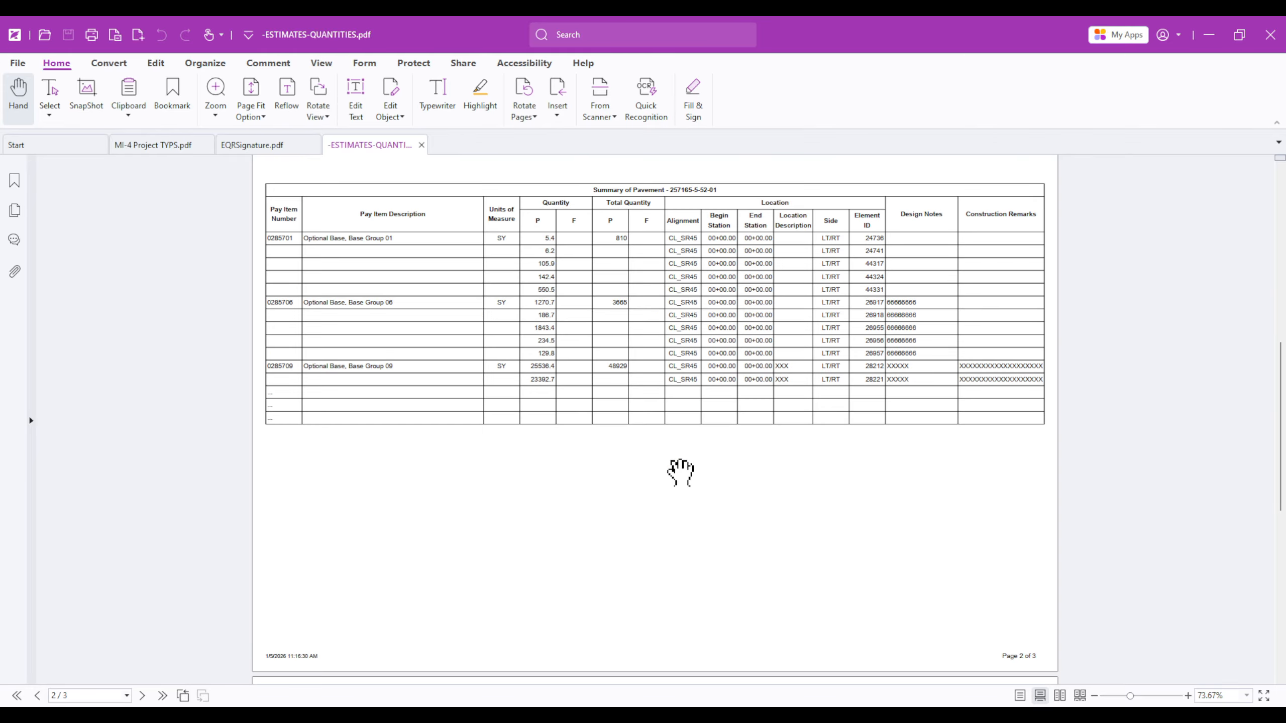
scroll(681, 473, "down", 5)
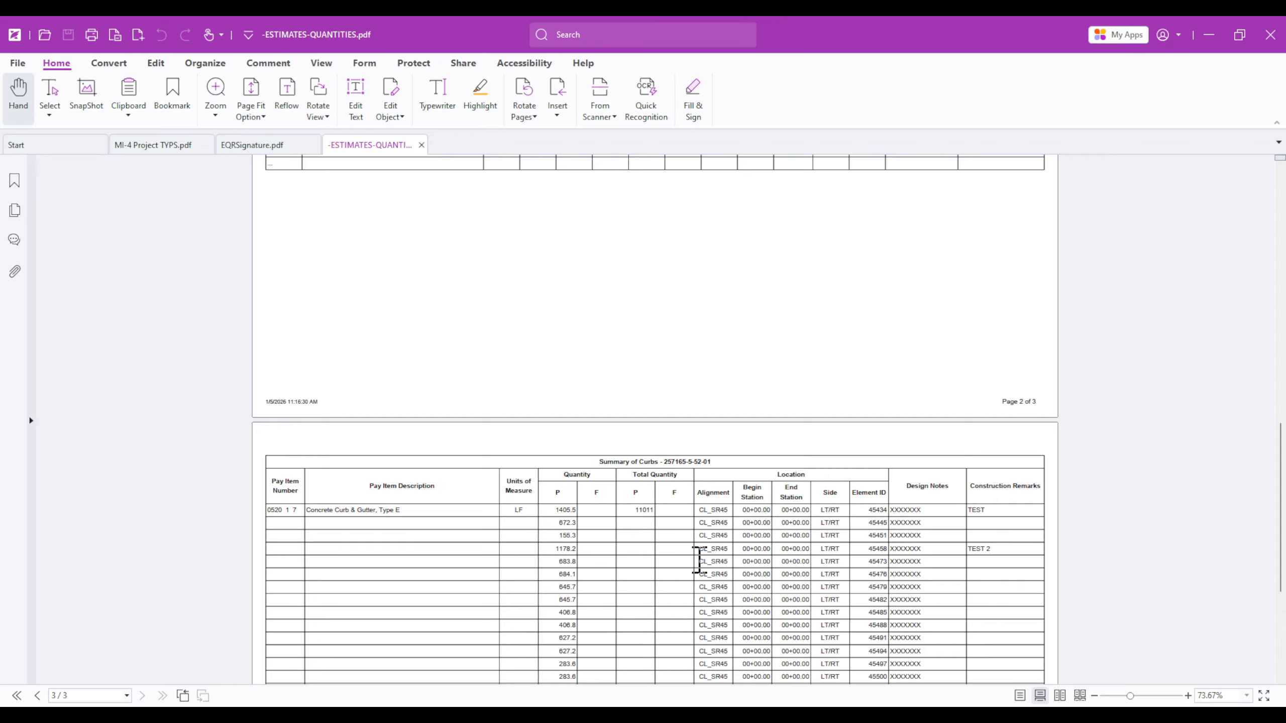
scroll(718, 531, "down", 3)
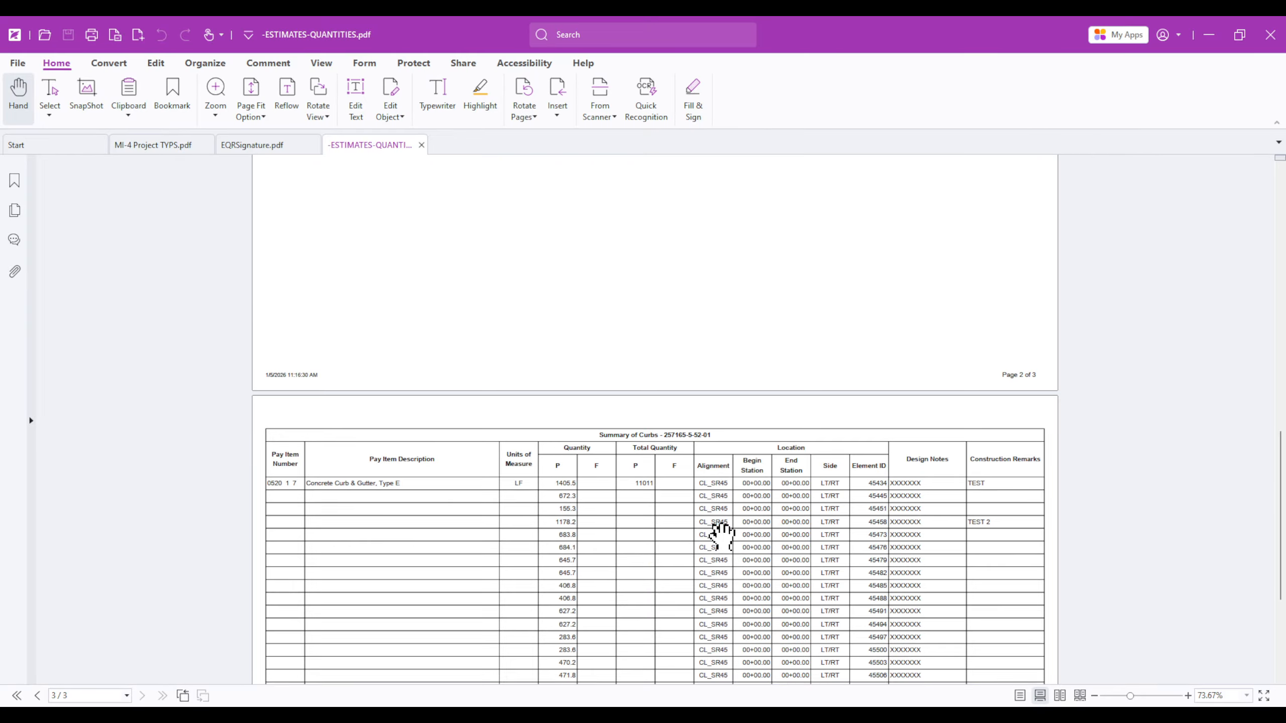
scroll(718, 531, "down", 2)
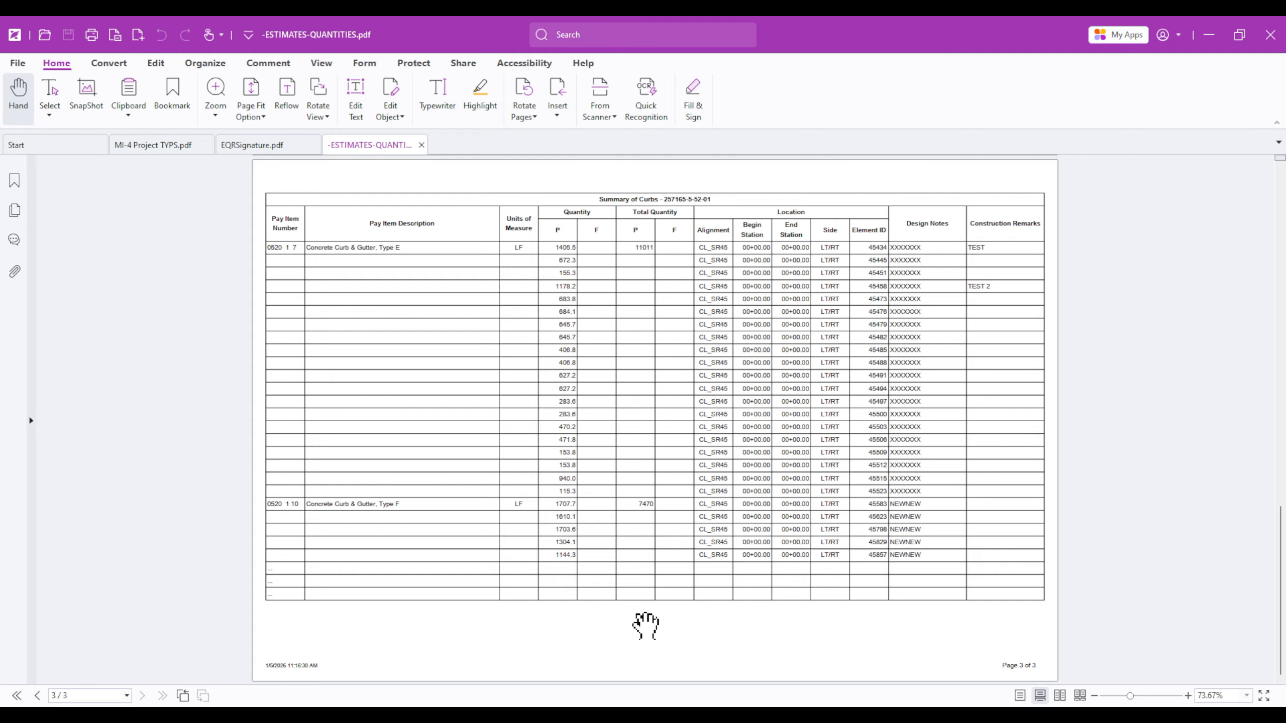
scroll(645, 626, "up", 12)
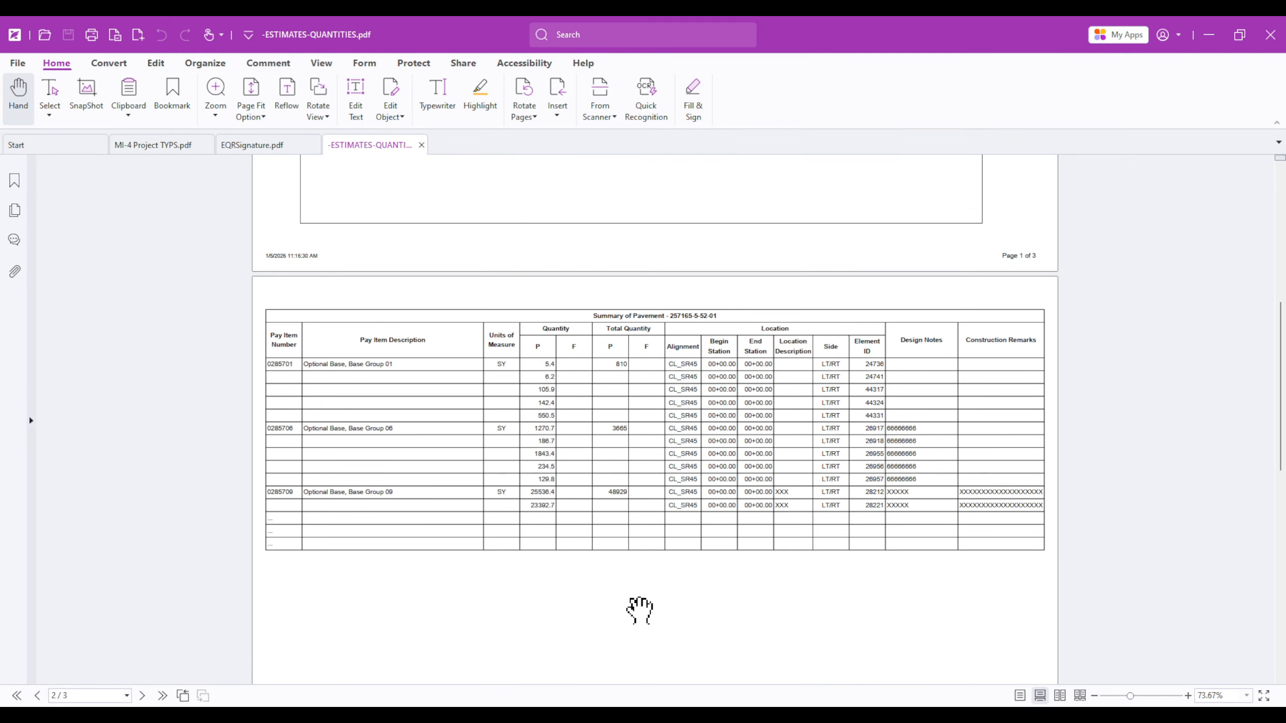
scroll(638, 611, "up", 7)
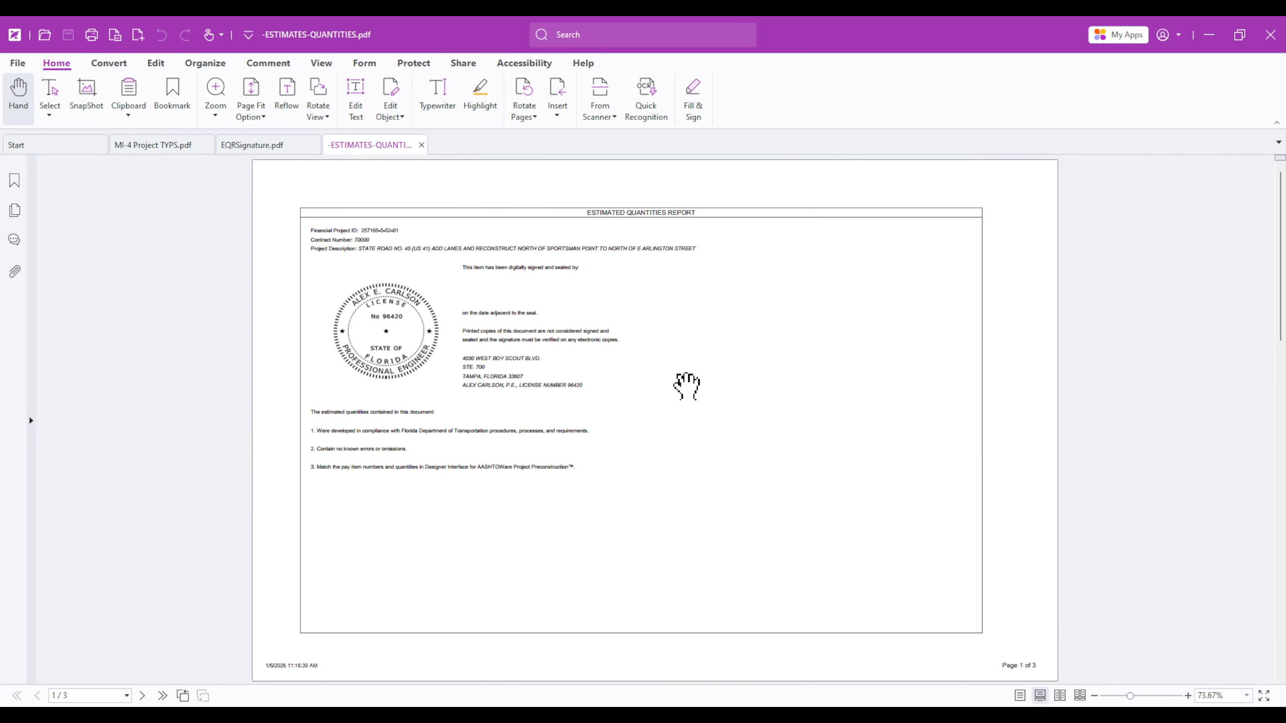
scroll(658, 445, "down", 7)
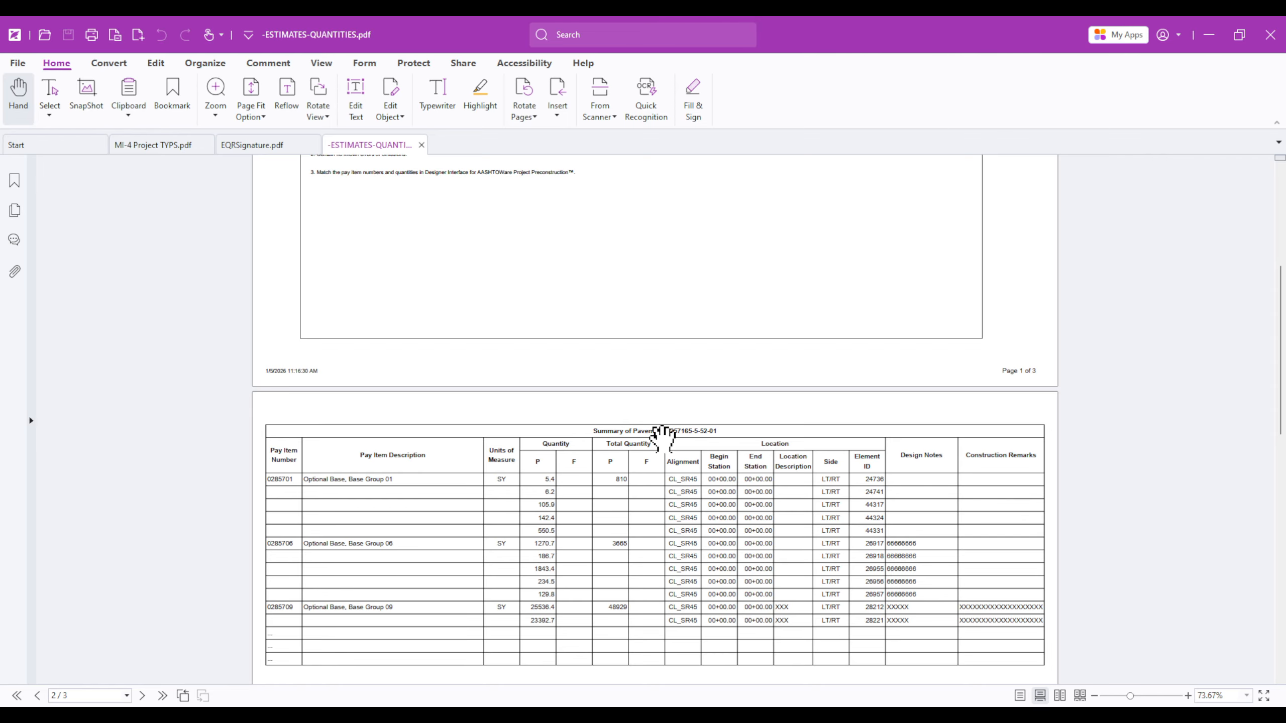
Step: Minimize Foxit, dismiss the success message and open a new File Explorer window on OSDisk (C:)
left_click(1209, 35)
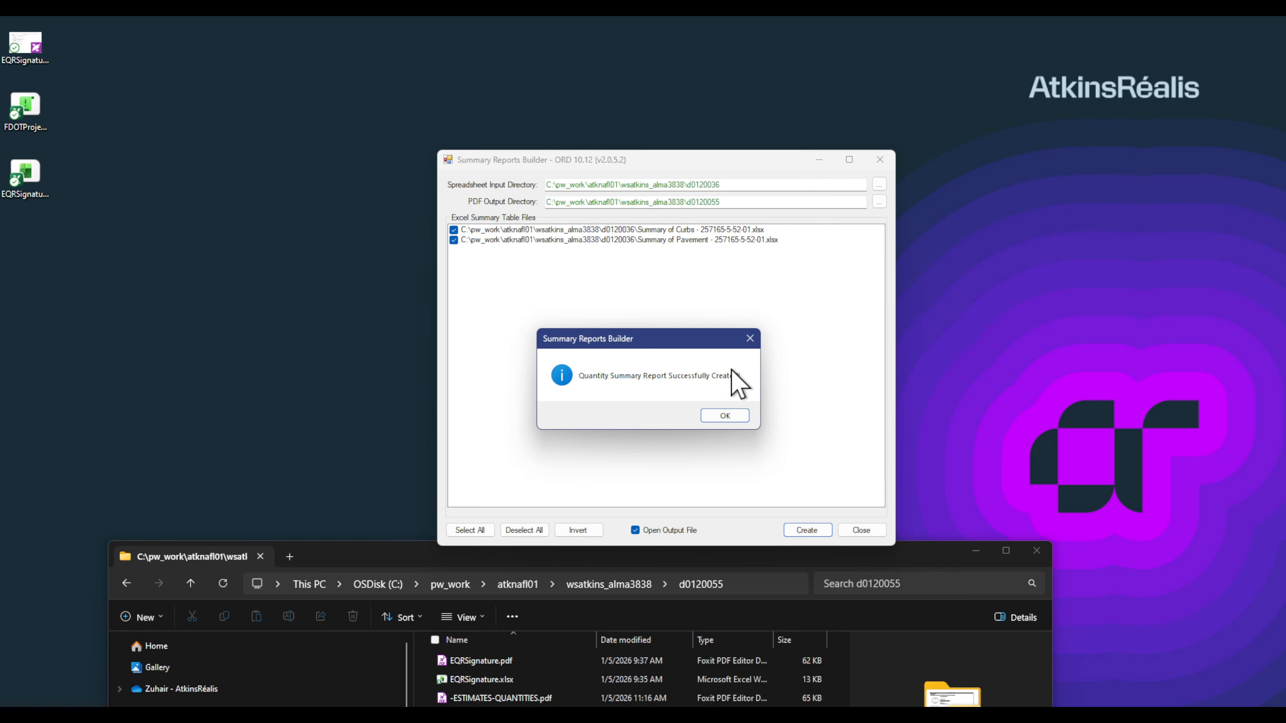
left_click(724, 416)
left_click_drag(367, 556, 357, 138)
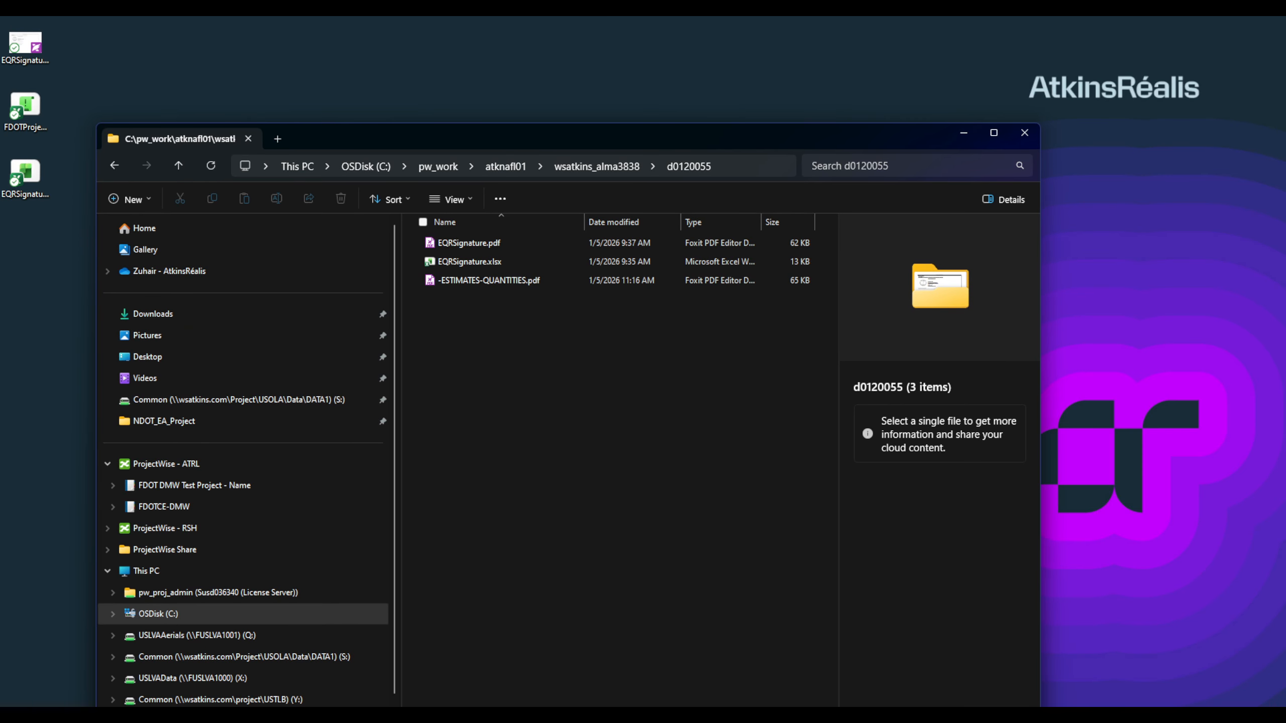
right_click(139, 716)
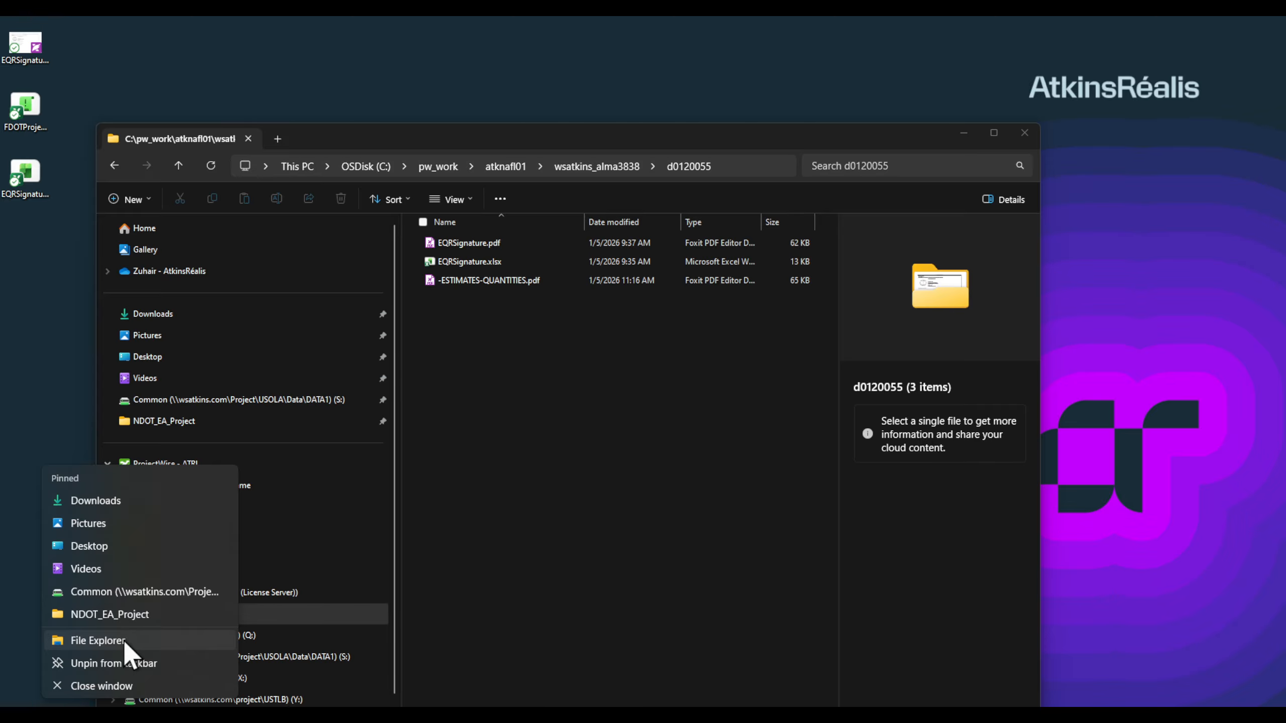
left_click(125, 644)
left_click_drag(714, 40, 1040, 85)
left_click(552, 550)
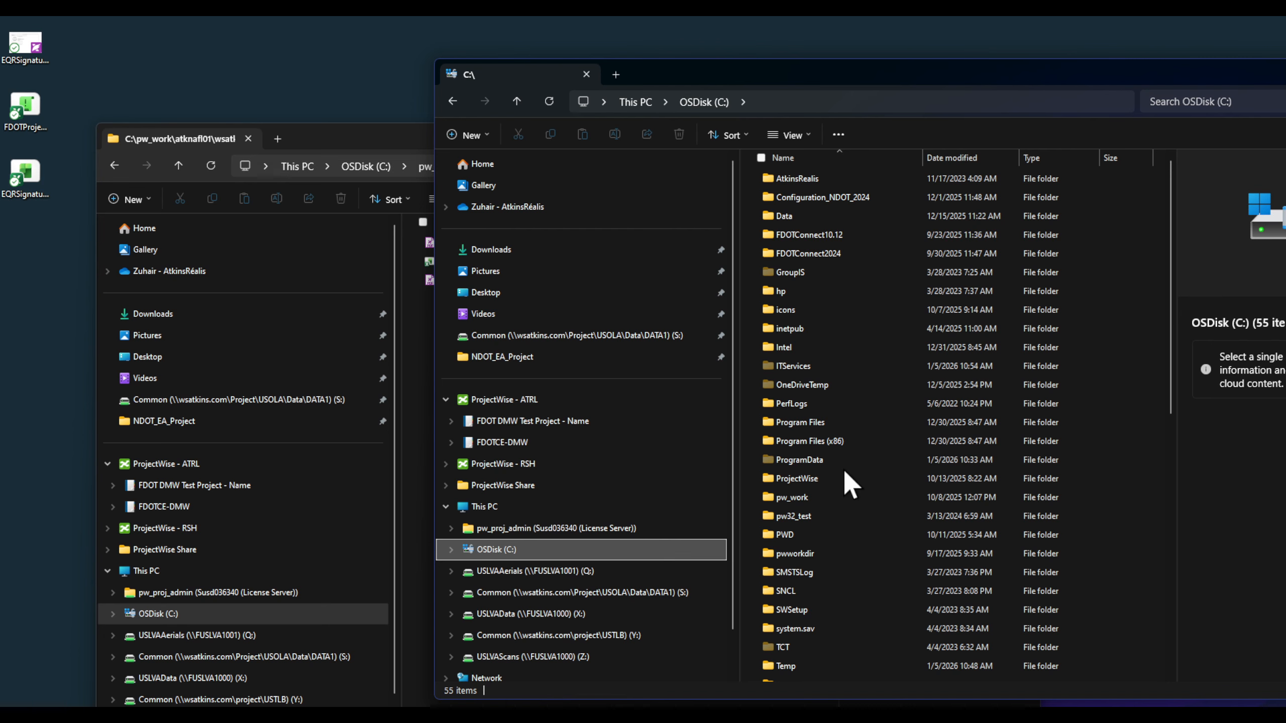
Step: Navigate to pw_work\atknafl01\wsatkins_alma3838\d0120036 and select the Summary of Curbs spreadsheet
left_click(842, 498)
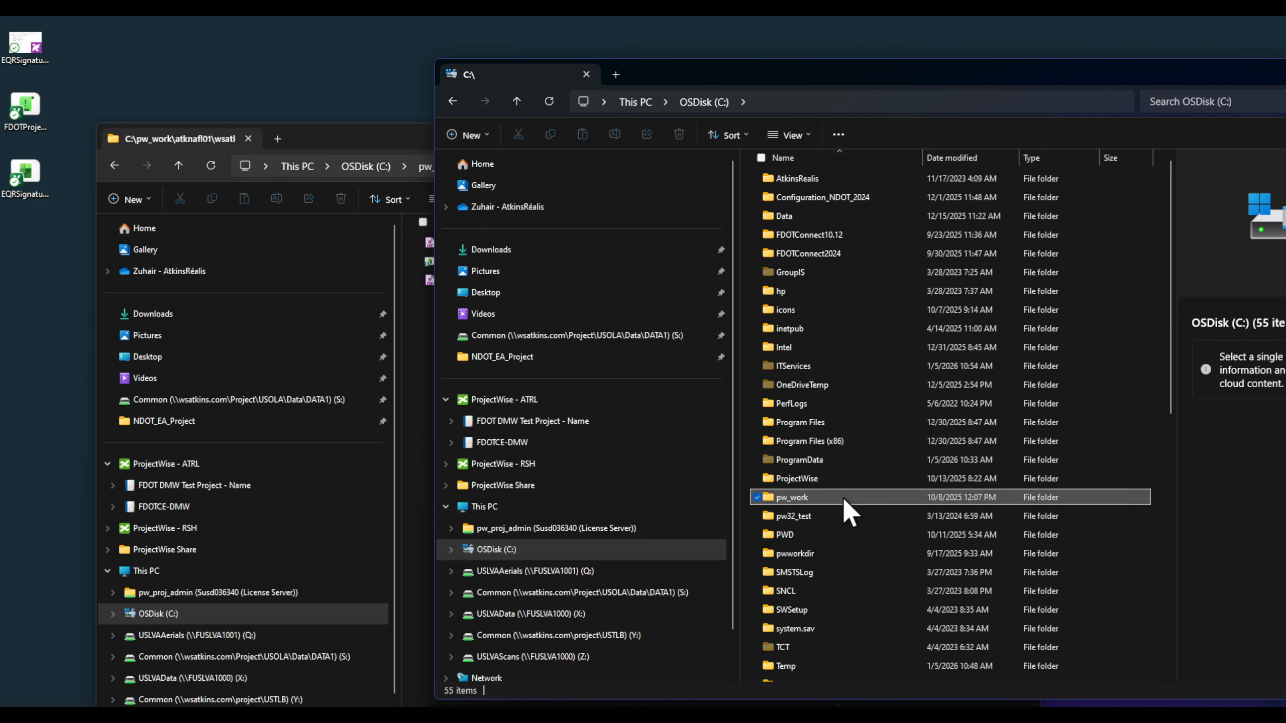
double_click(842, 497)
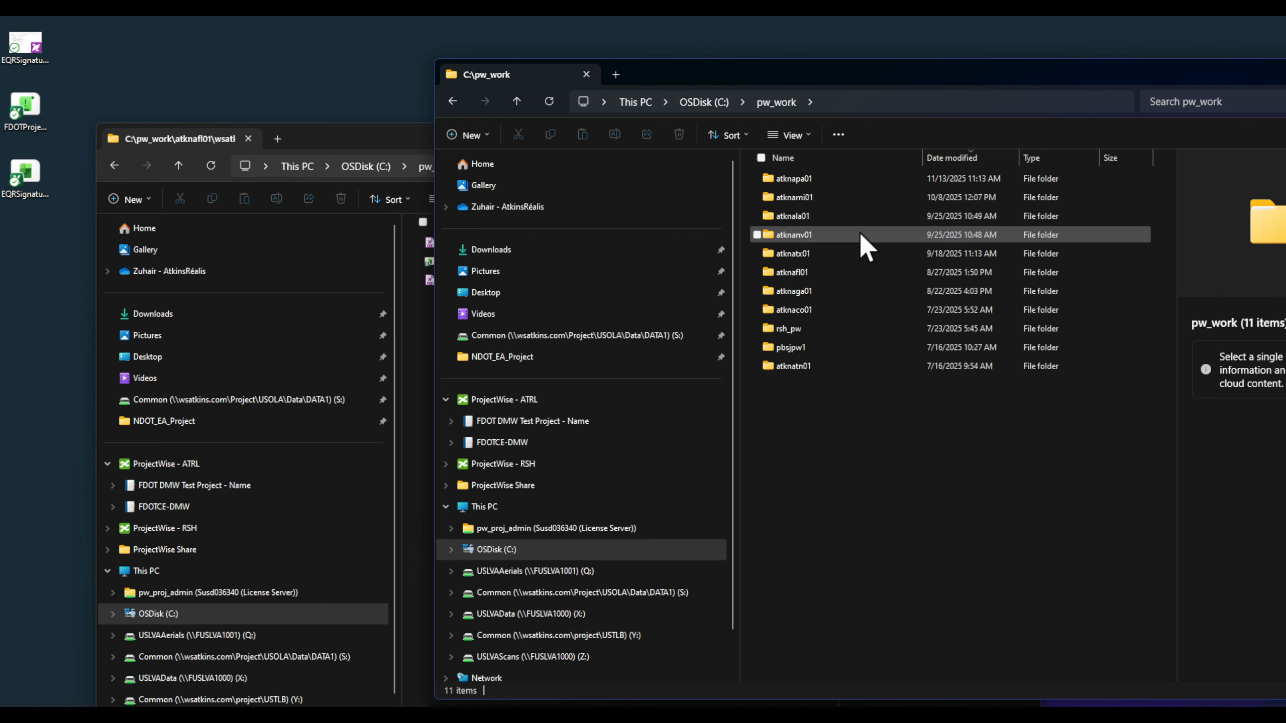
left_click(828, 274)
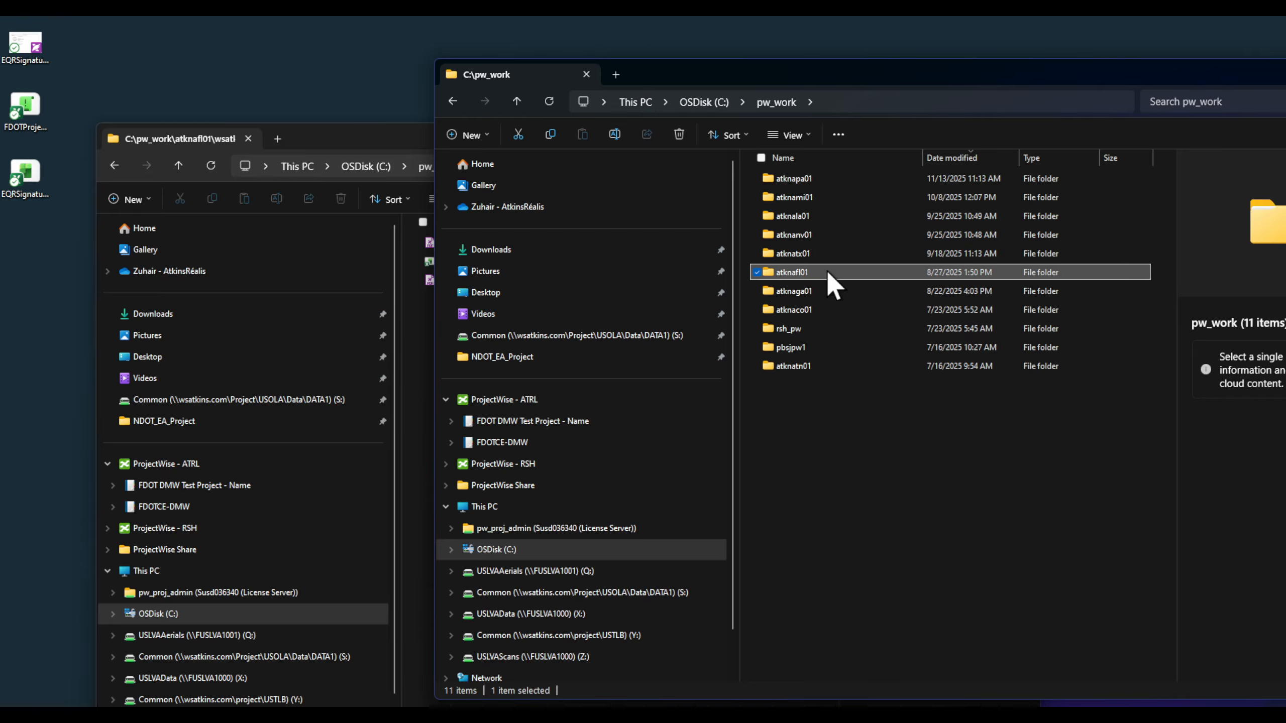
double_click(830, 274)
left_click(839, 176)
double_click(839, 177)
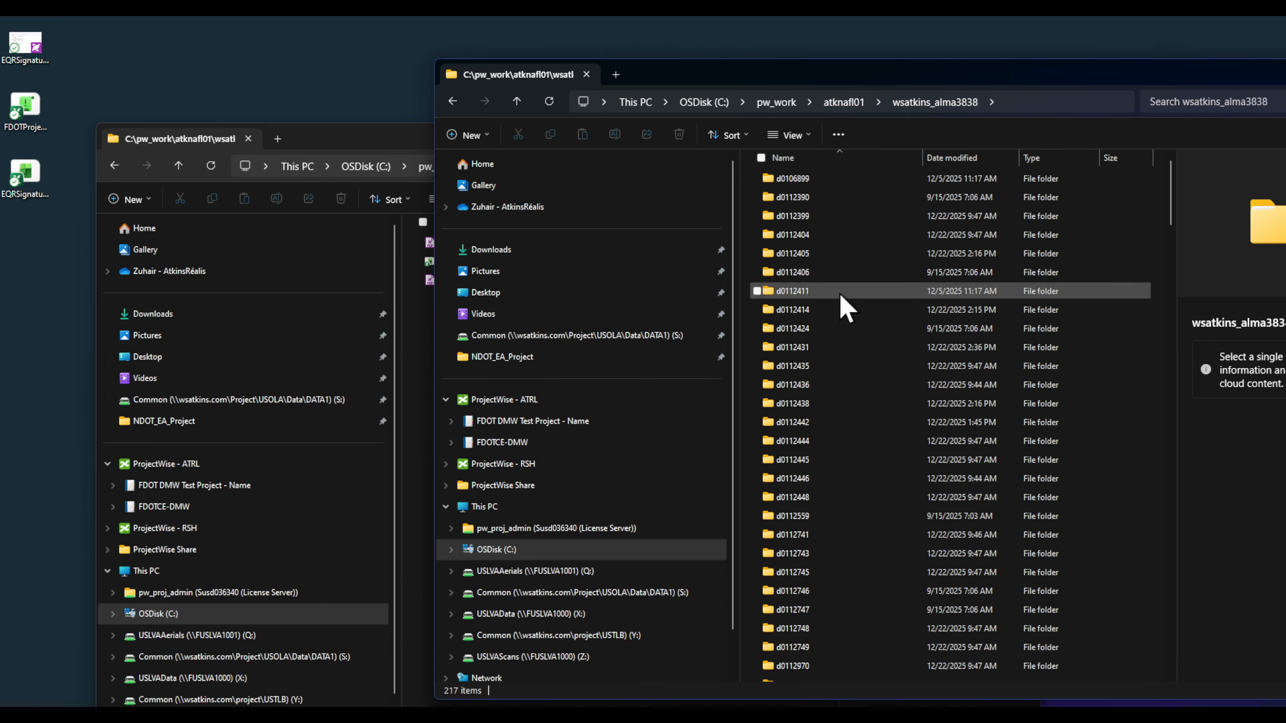
scroll(855, 569, "down", 15)
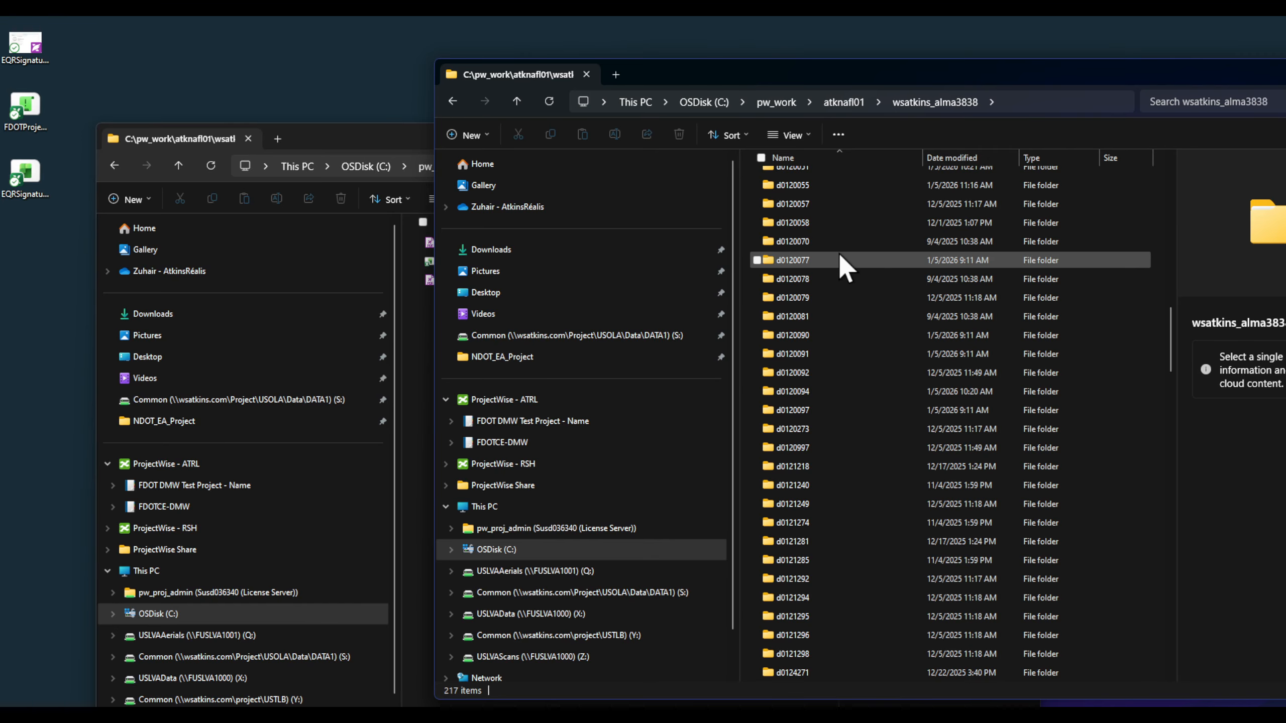
scroll(840, 253, "up", 1)
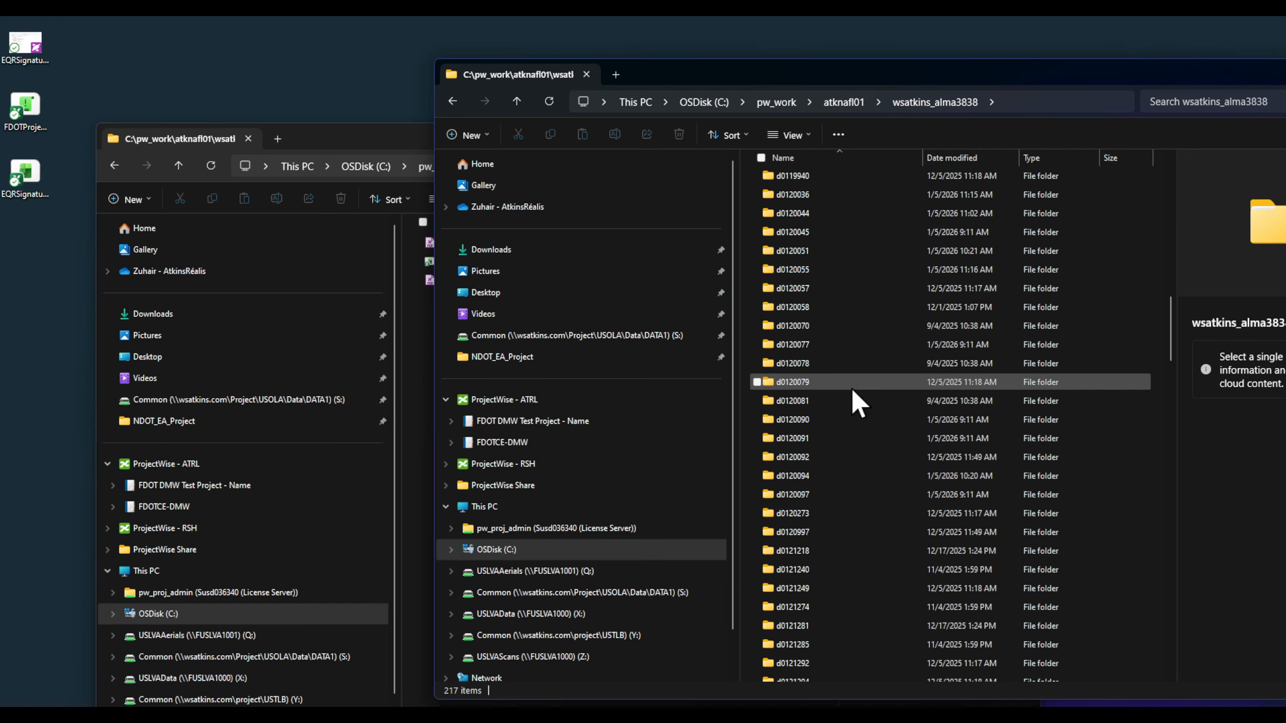
double_click(831, 192)
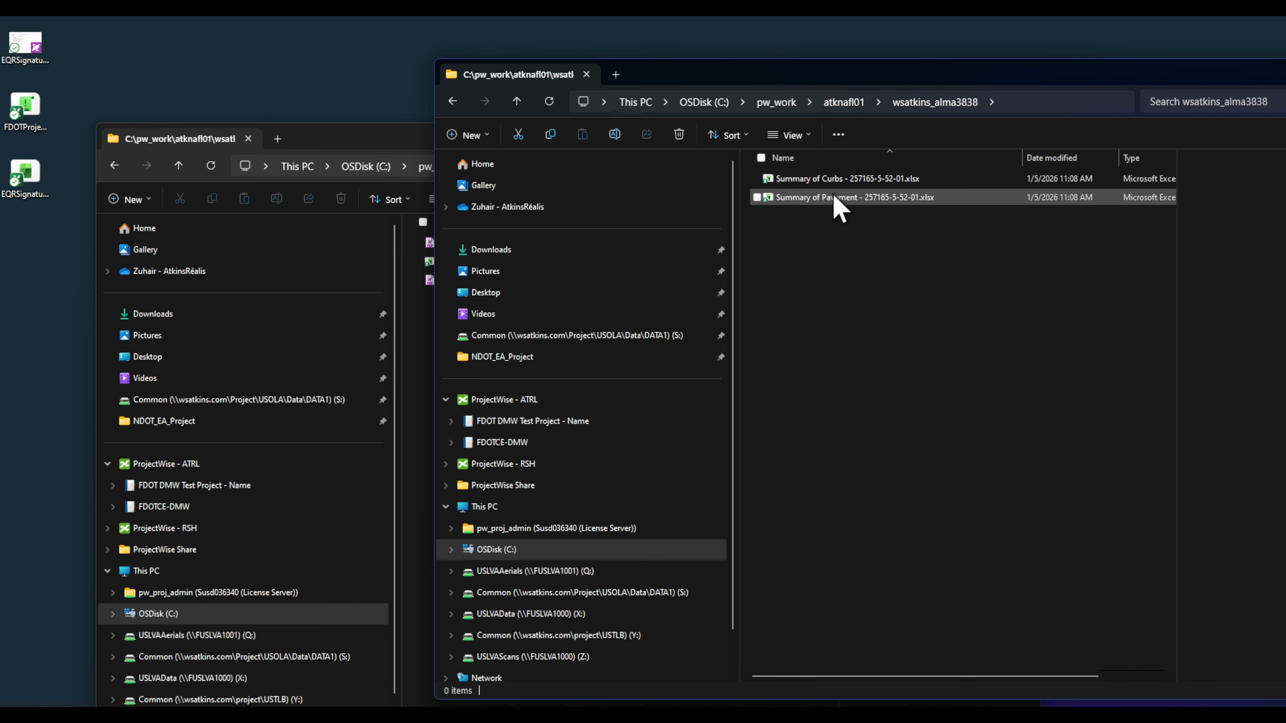
left_click(893, 177)
Step: Rename the curbs spreadsheet to 'Summary of Curbs -LOLOLOL.xlsx' and close that Explorer window
right_click(883, 179)
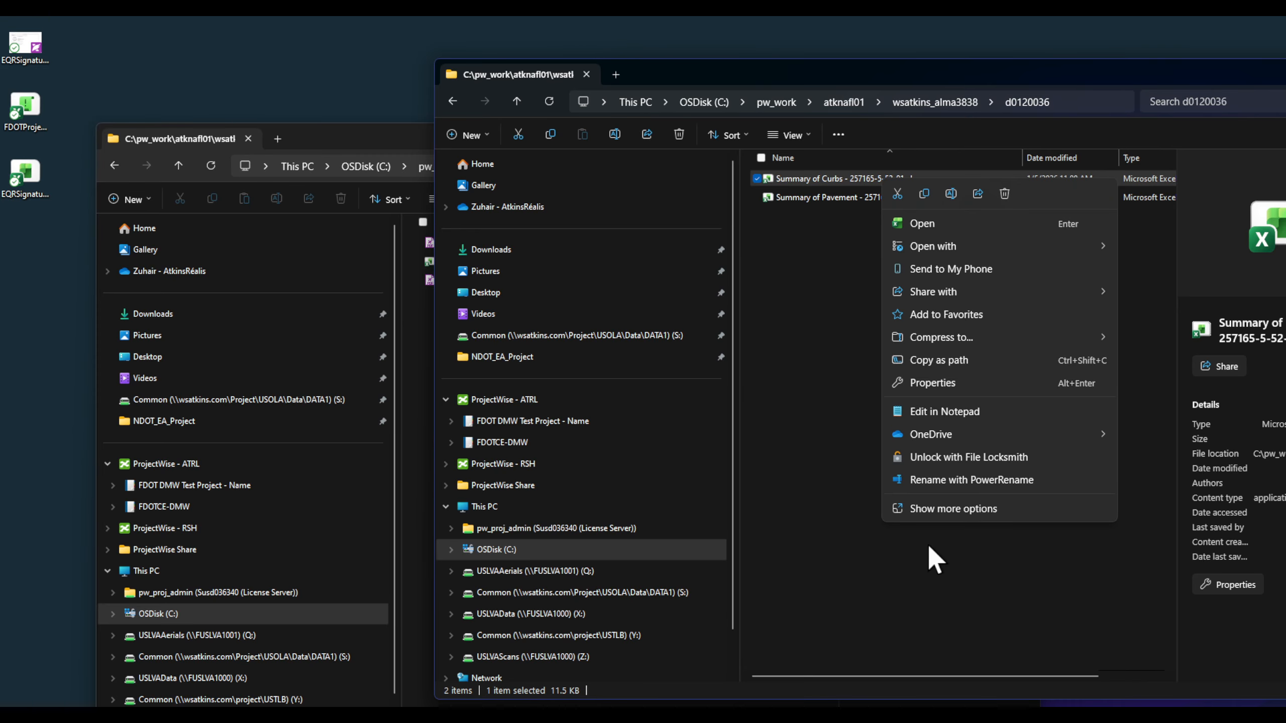
left_click(961, 509)
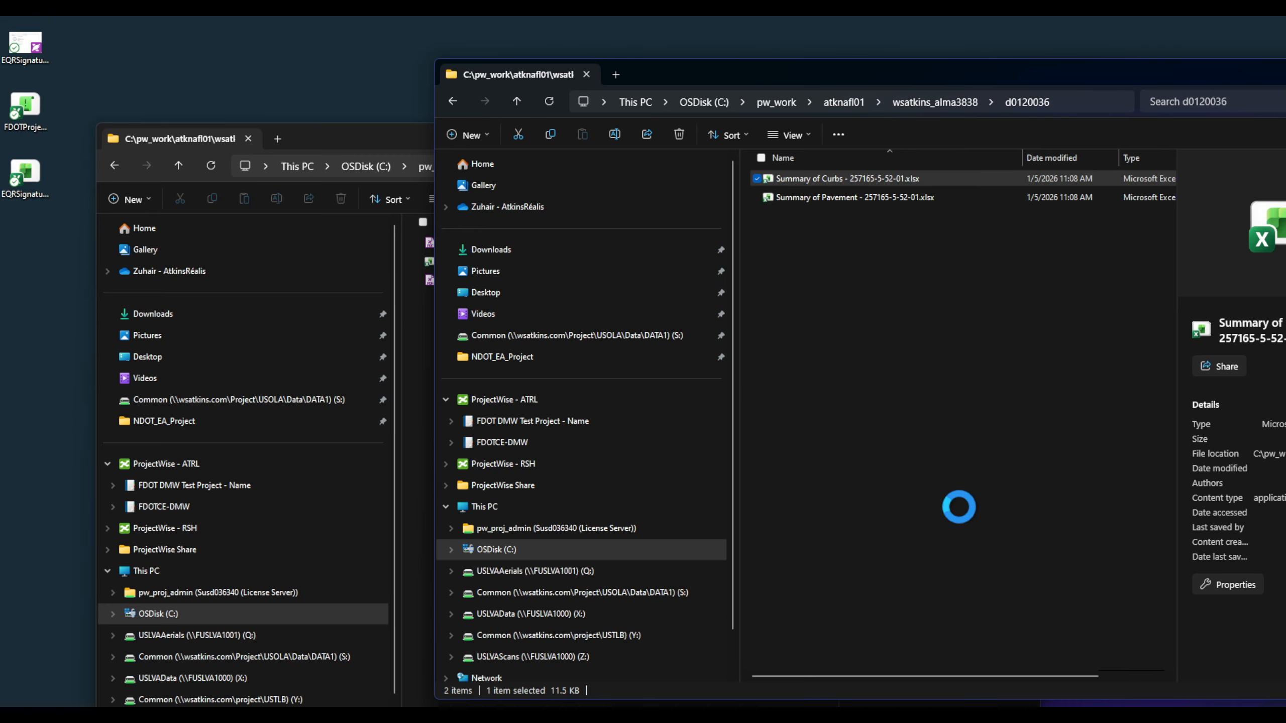
left_click(948, 568)
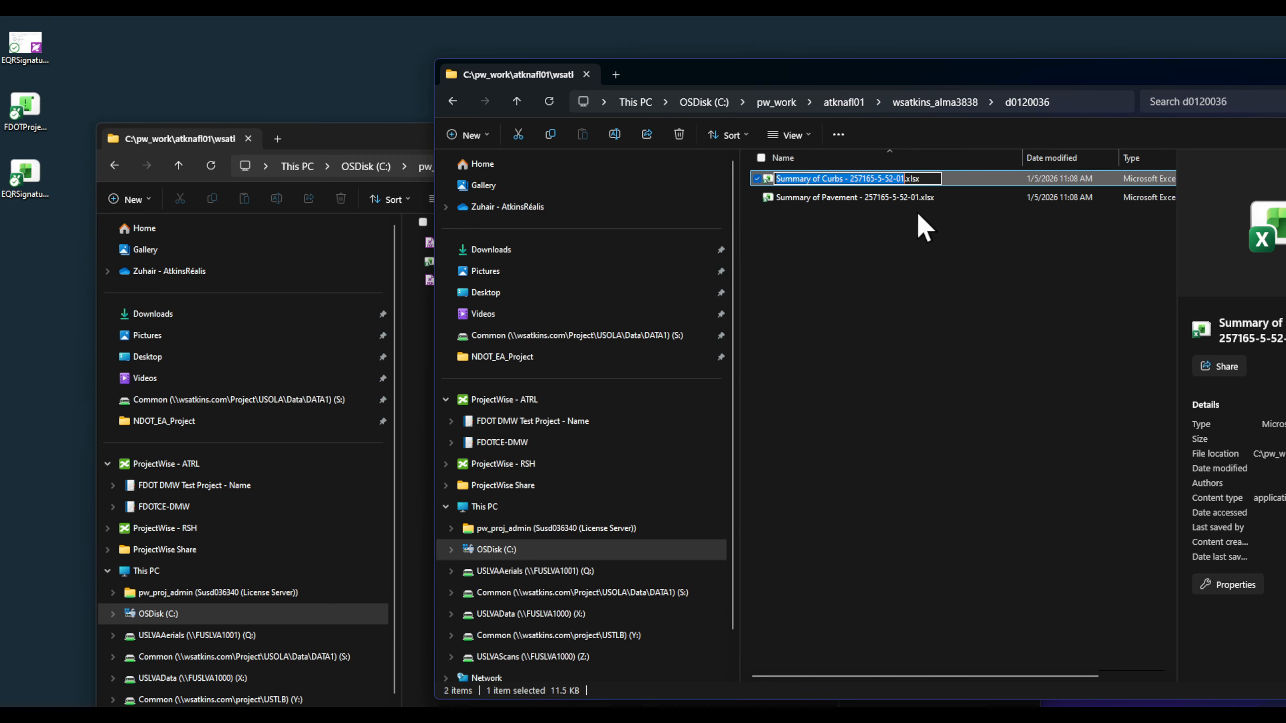
left_click(884, 178)
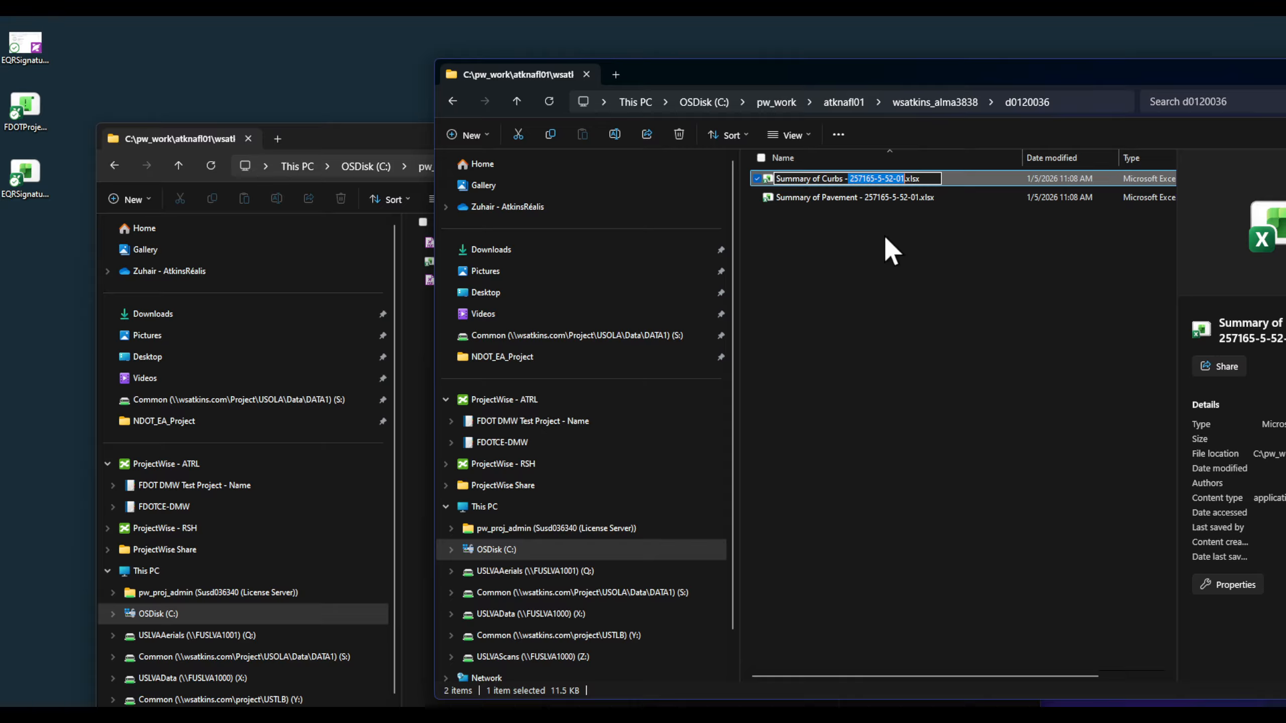
key("BackSpace")
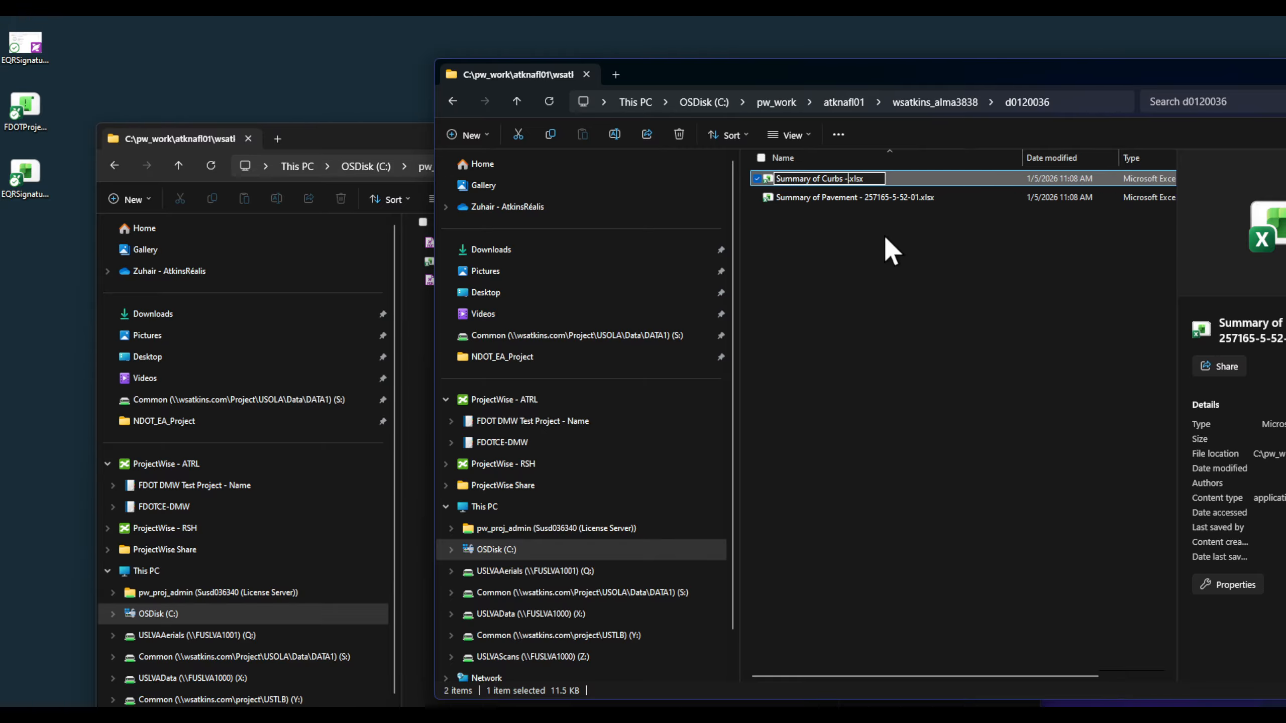
type("LOLOLOL")
key("Return")
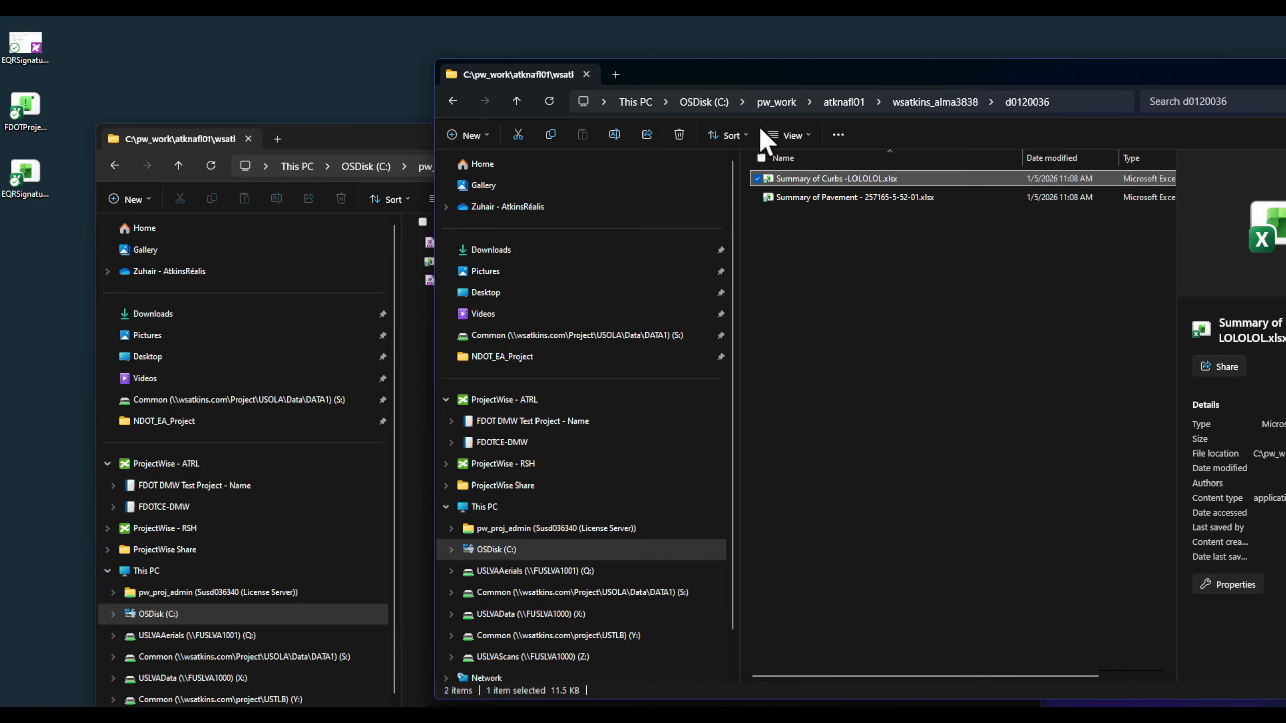
left_click(878, 304)
left_click_drag(1001, 72, 771, 125)
left_click(1133, 121)
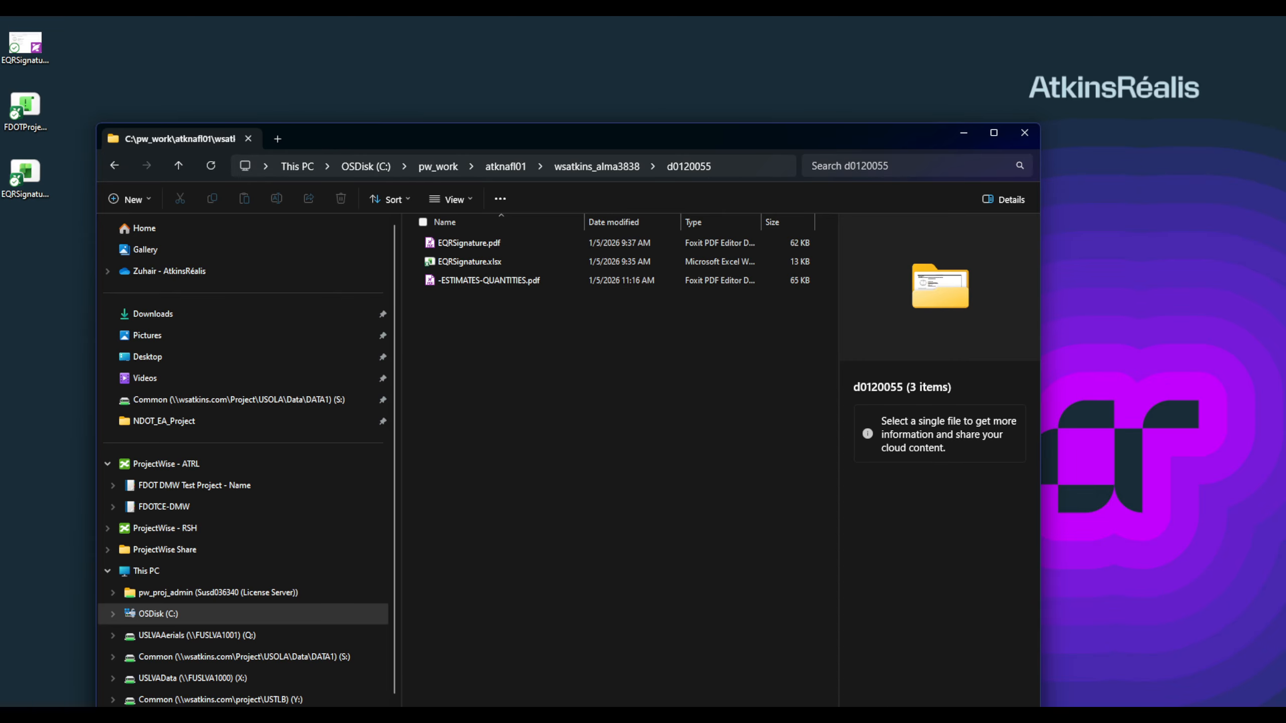
Step: Reset the spreadsheet input directory to wsatkins_alma3838\d0120036 in Summary Reports Builder
key("alt+Tab")
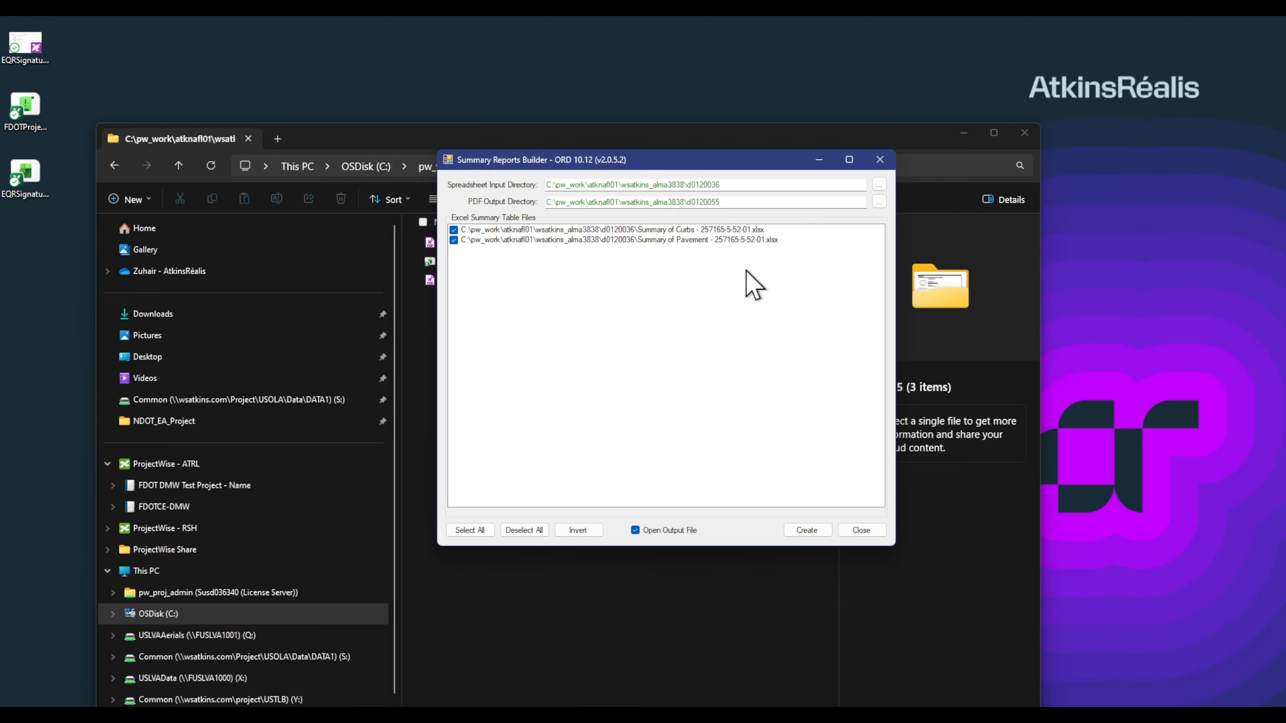
left_click(880, 184)
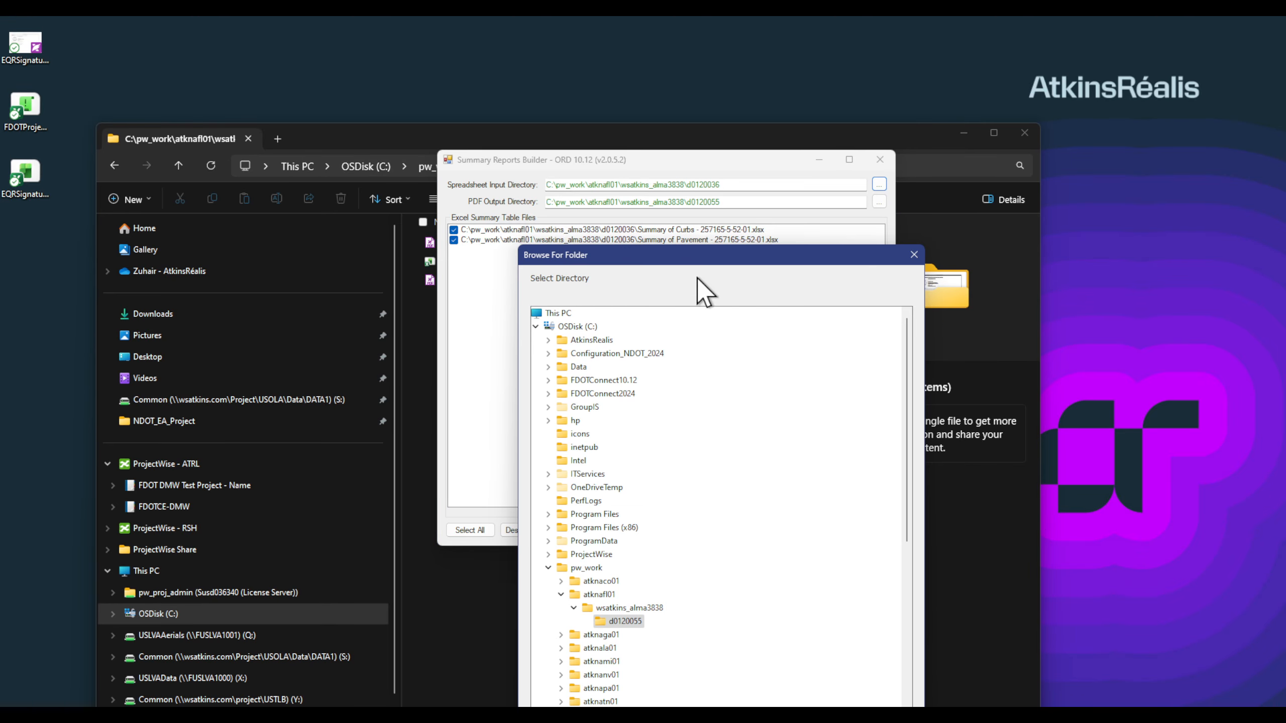
left_click(827, 409)
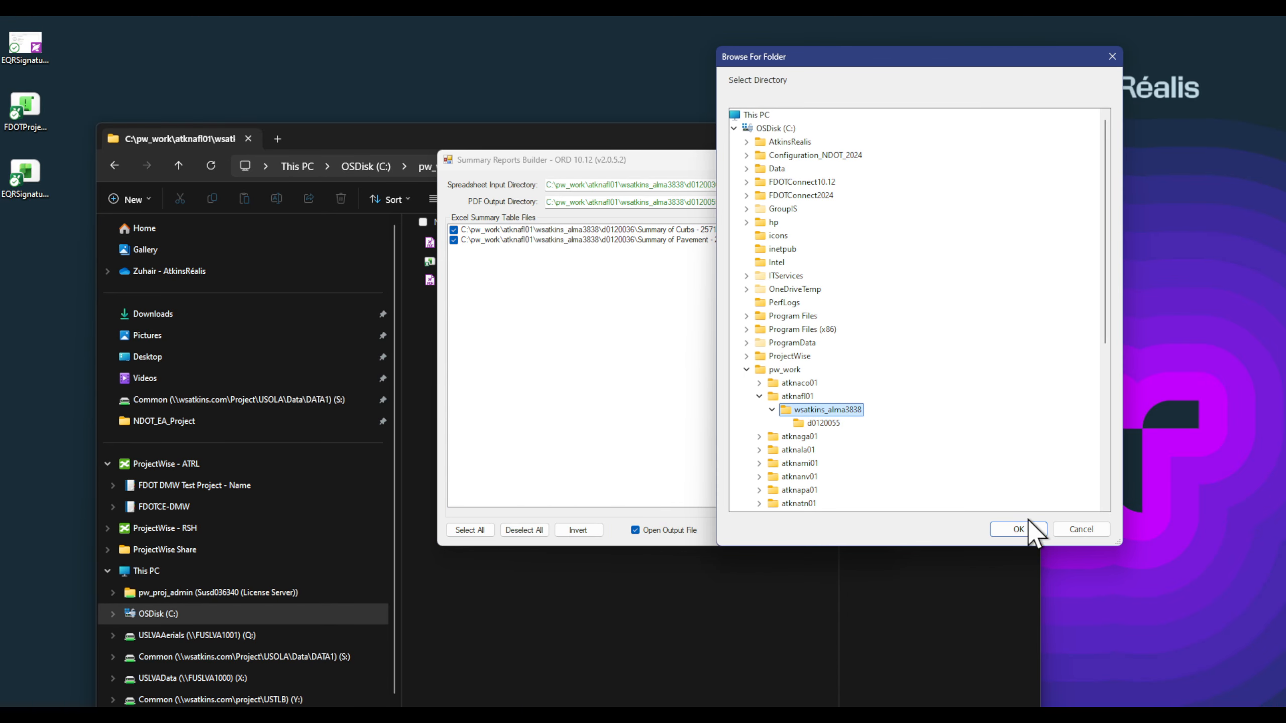
left_click(1027, 527)
left_click(879, 184)
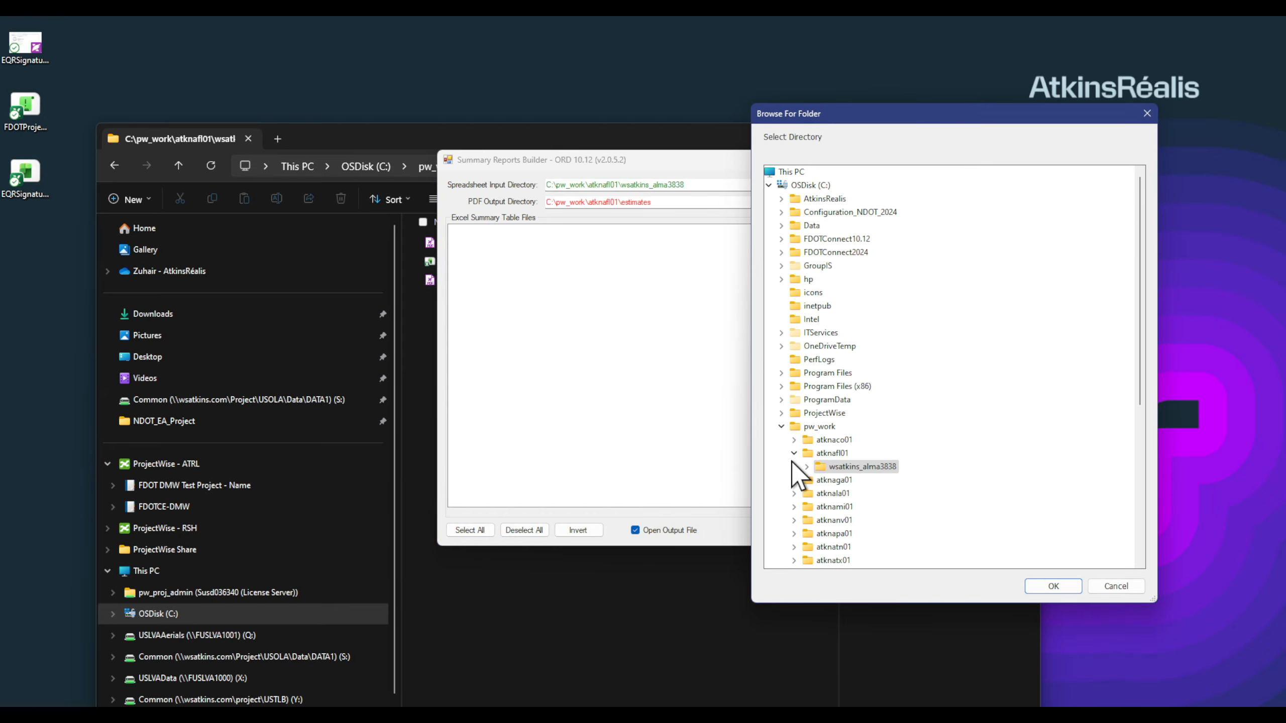
left_click(808, 466)
scroll(904, 430, "down", 15)
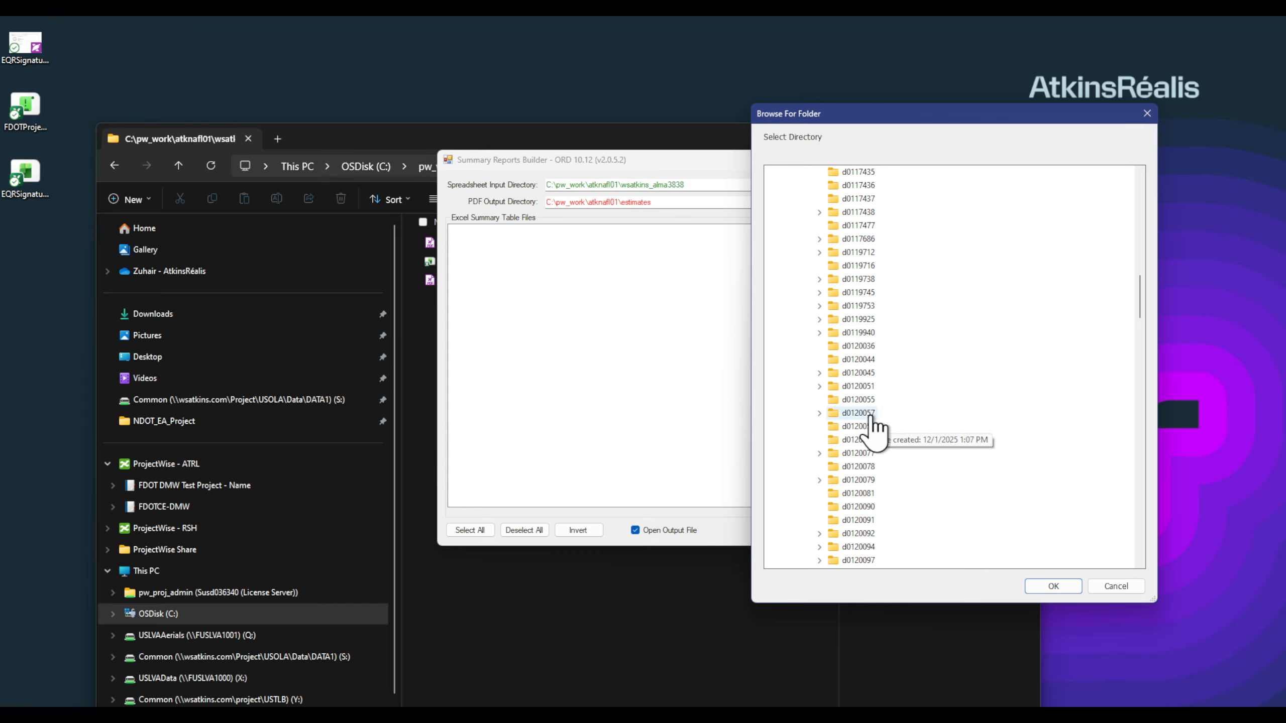
left_click(866, 347)
left_click(1056, 586)
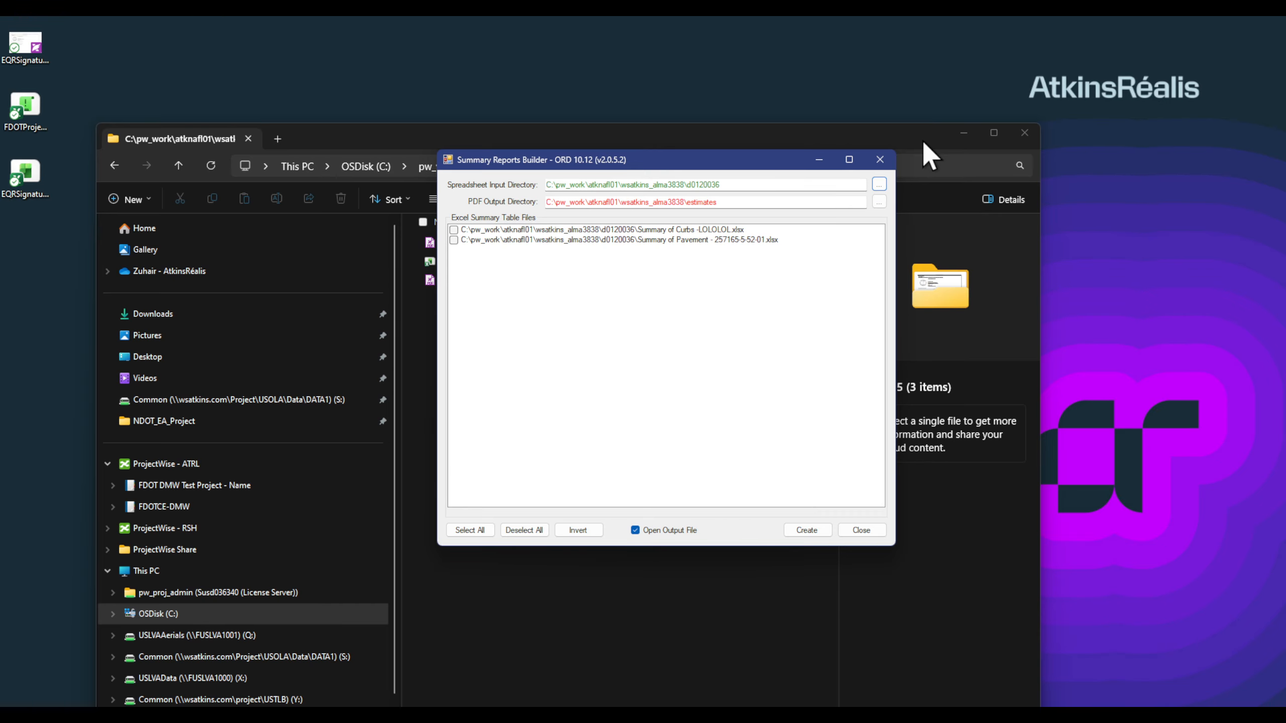
Step: Set the PDF output directory to wsatkins_alma3838\d0120055 and select both summary spreadsheets
left_click(880, 202)
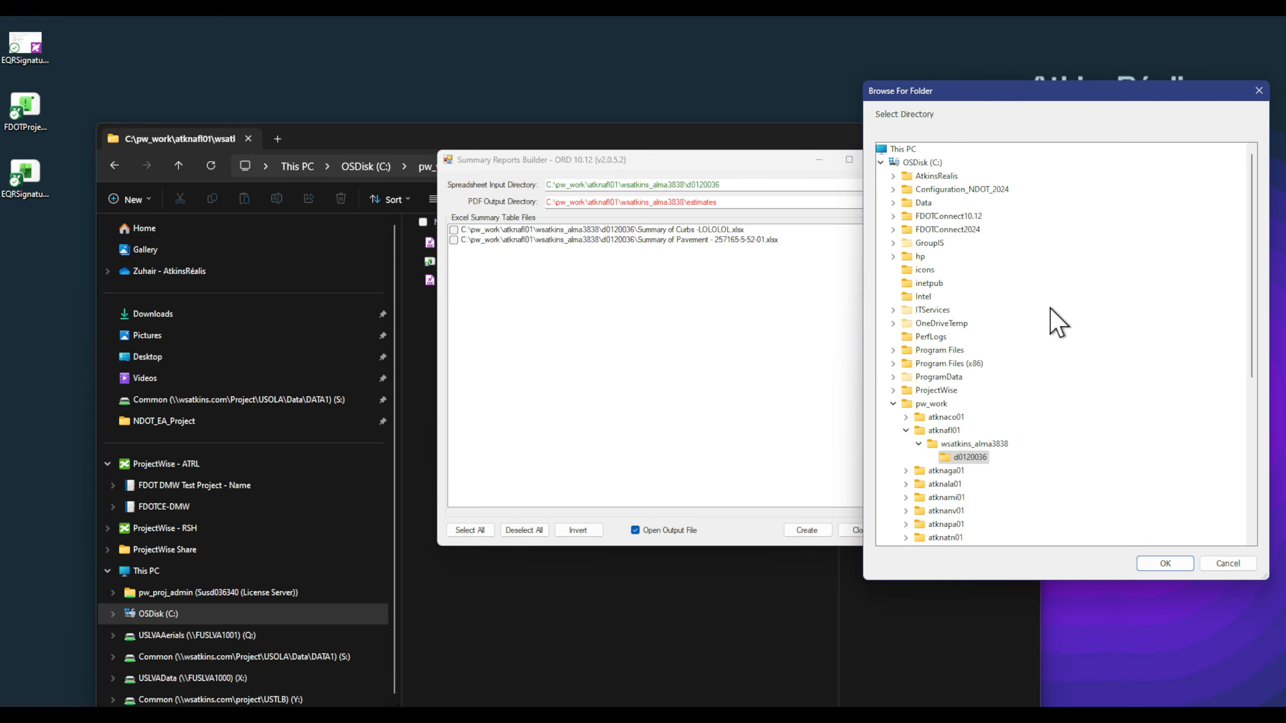
left_click(977, 444)
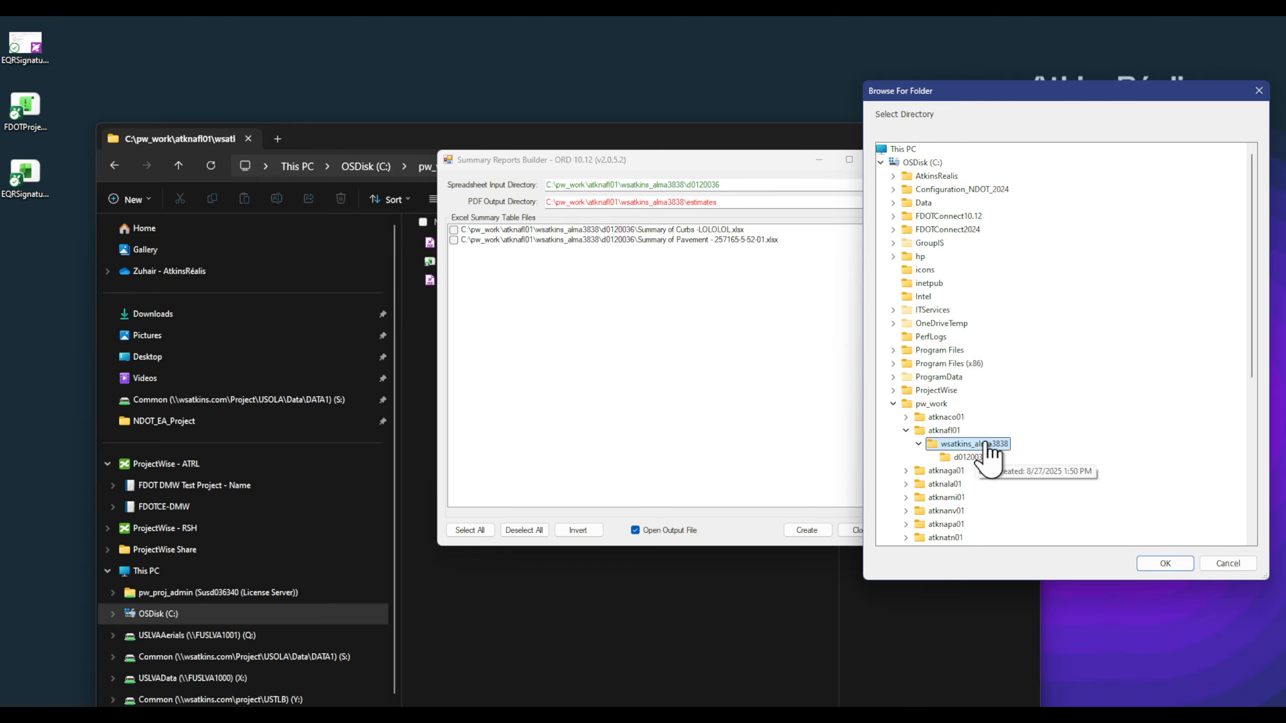
left_click(1173, 563)
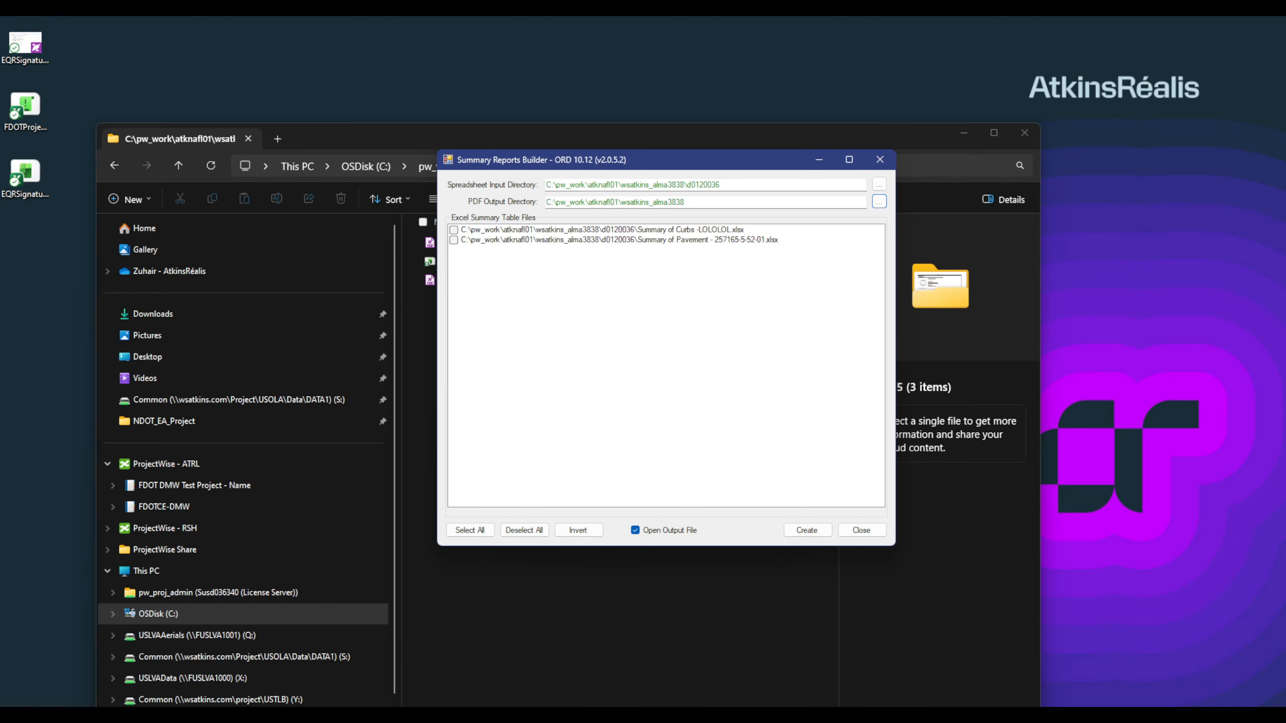
left_click(879, 202)
left_click_drag(771, 253, 1122, 64)
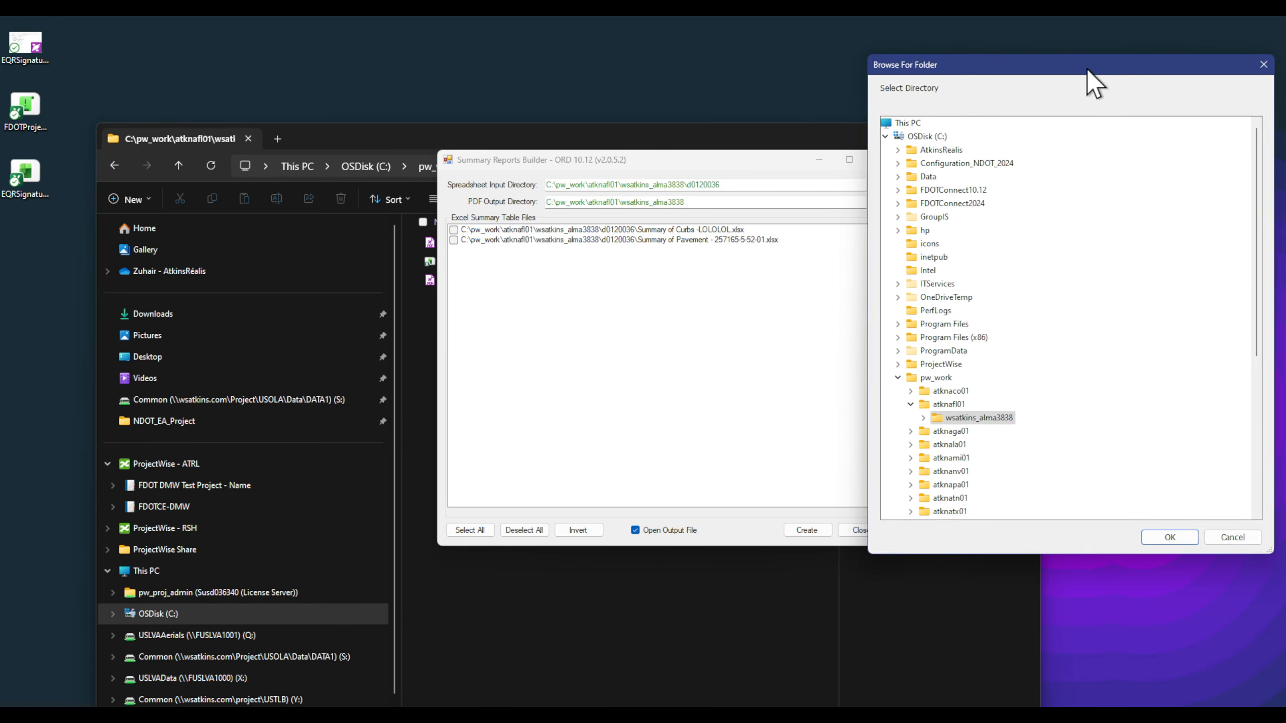
left_click(923, 418)
scroll(1057, 428, "down", 3)
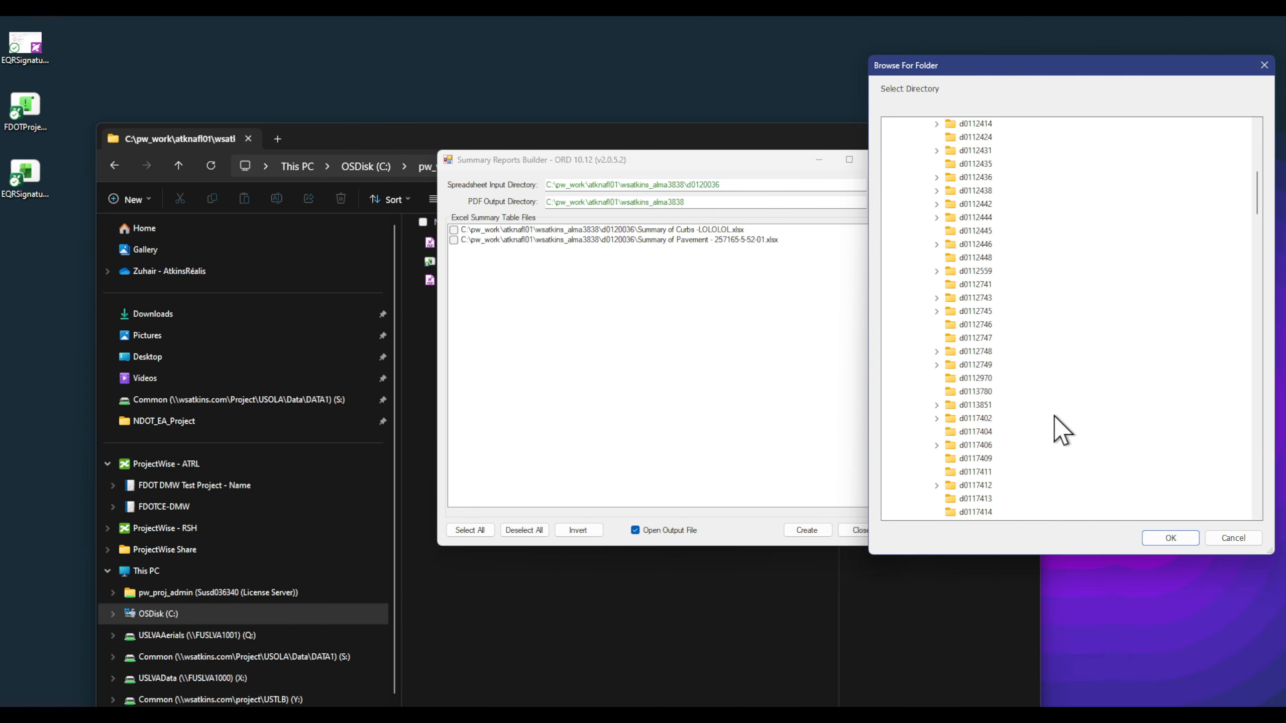
scroll(1000, 387, "down", 6)
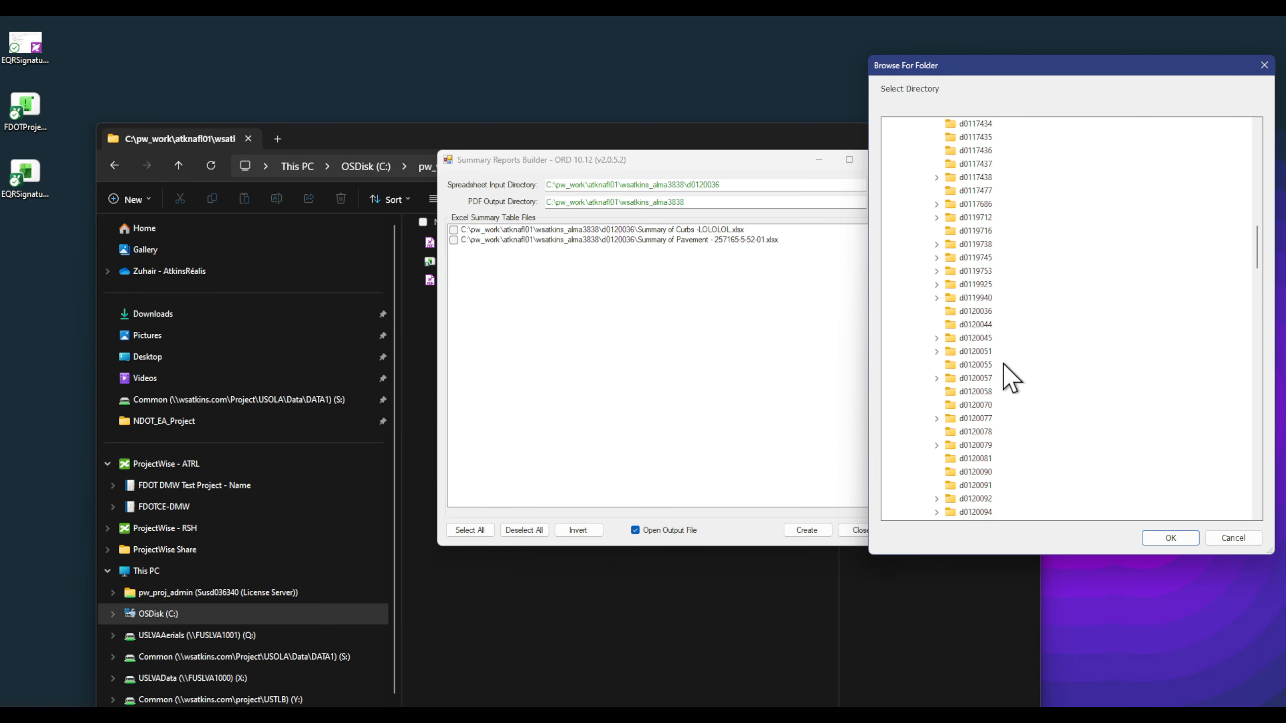
left_click(970, 365)
left_click(1169, 538)
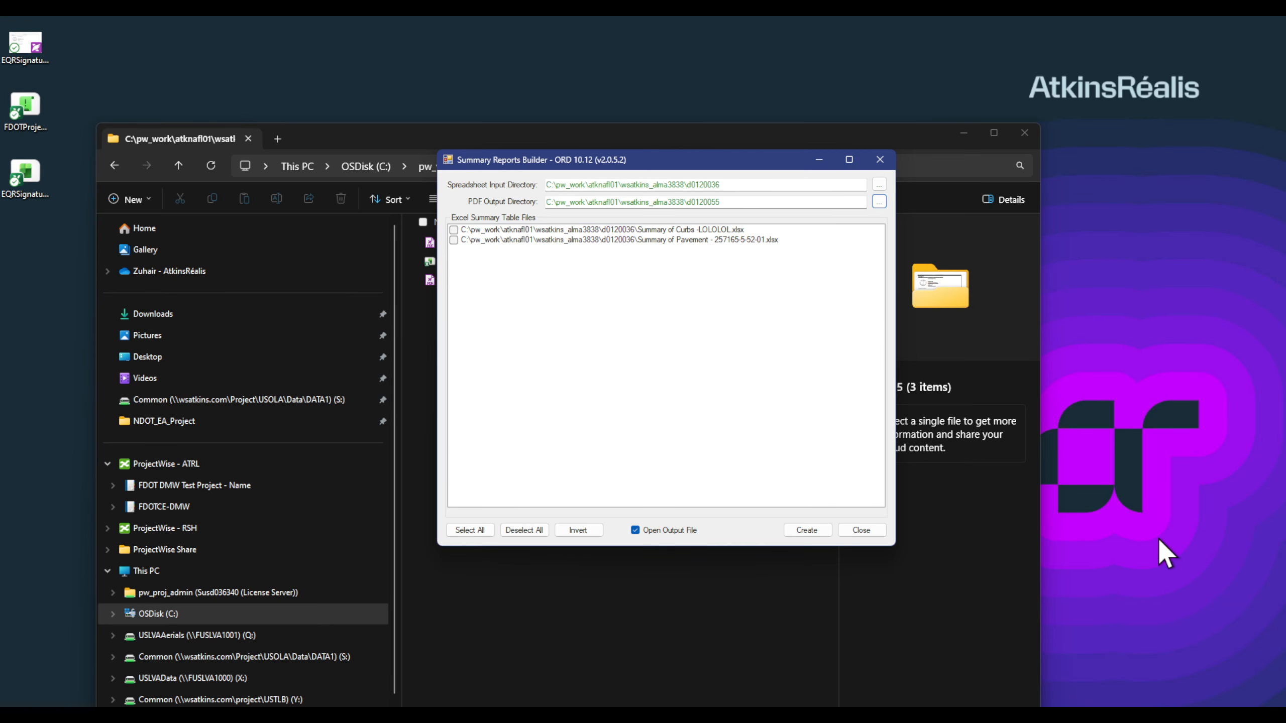
left_click(480, 533)
left_click(651, 650)
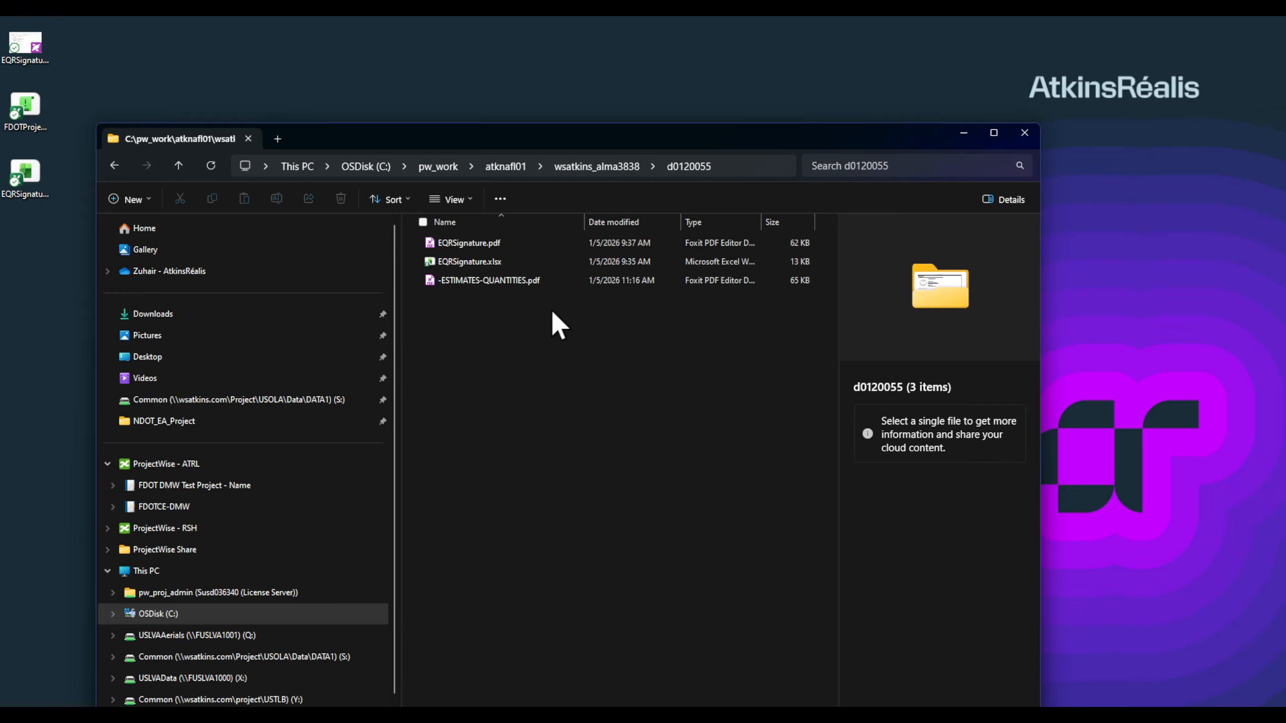
Step: Start dragging -ESTIMATES-QUANTITIES.pdf from the d0120055 folder, then cancel the drop without copying
left_click(508, 281)
right_click_drag(508, 281, 502, 282)
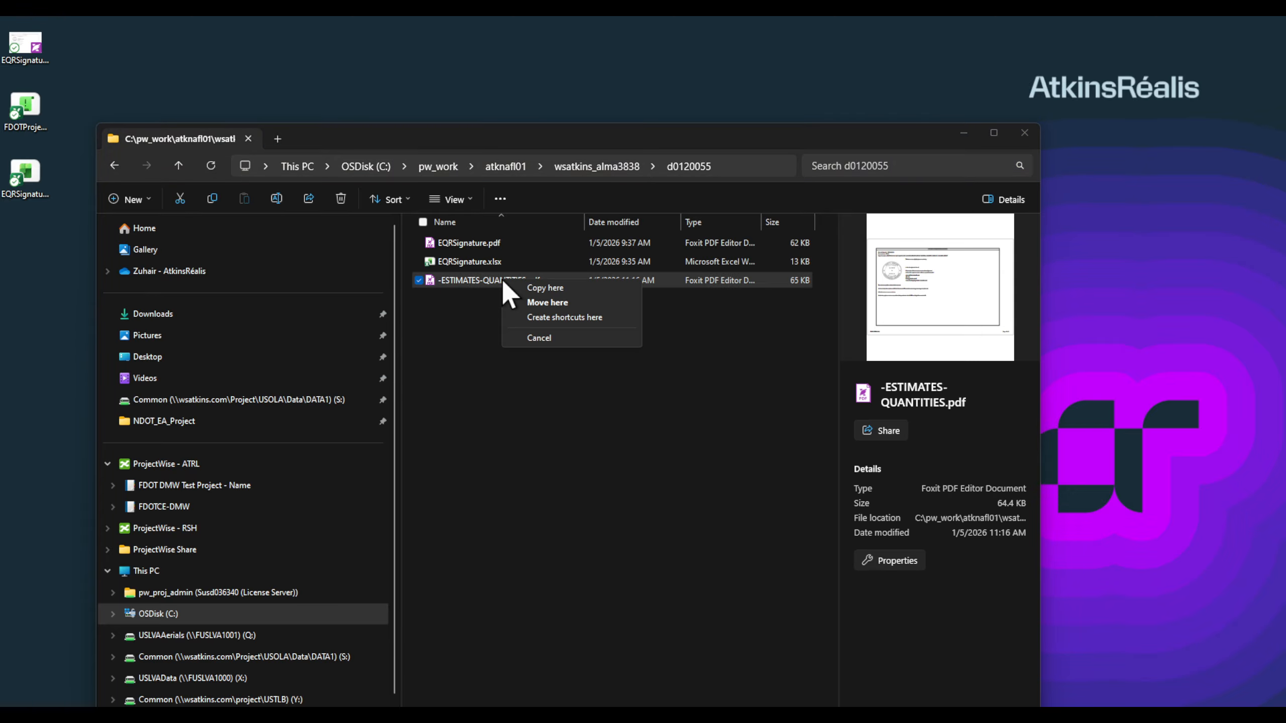
left_click(516, 388)
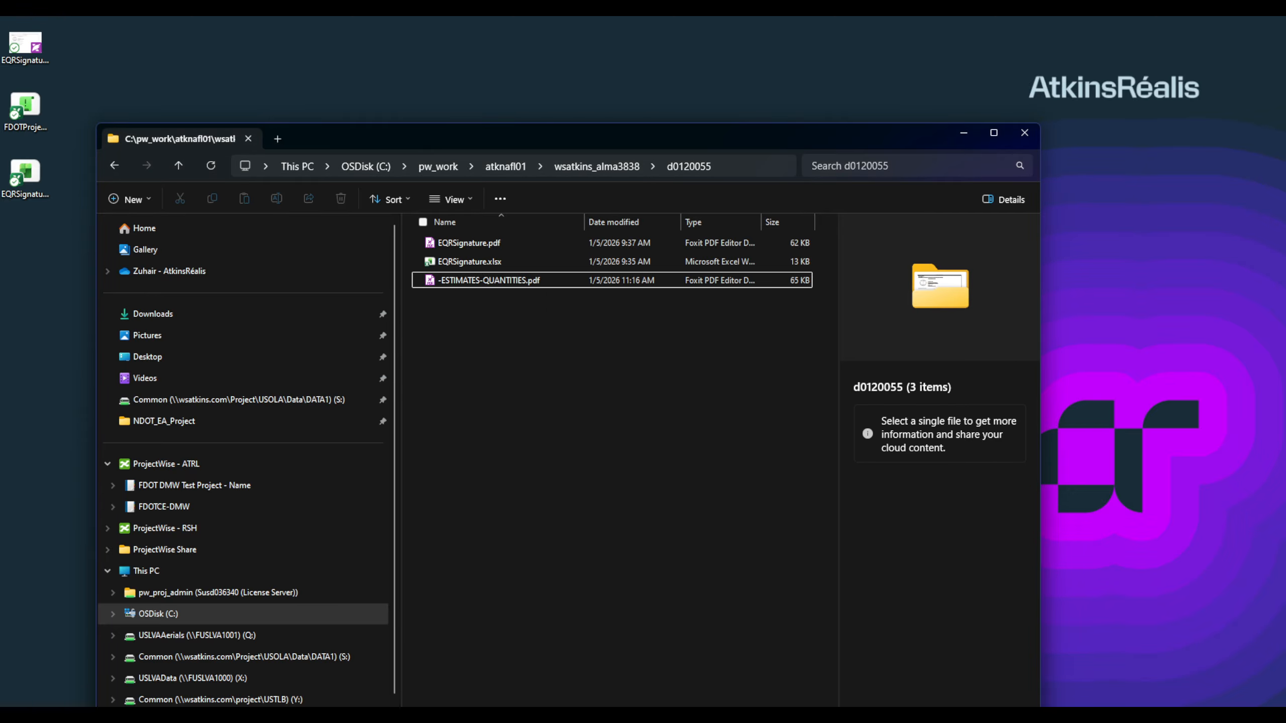
Step: Close Foxit PDF Editor with all its tabs, returning to the d0120055 folder
key("alt+Tab")
scroll(561, 296, "up", 3)
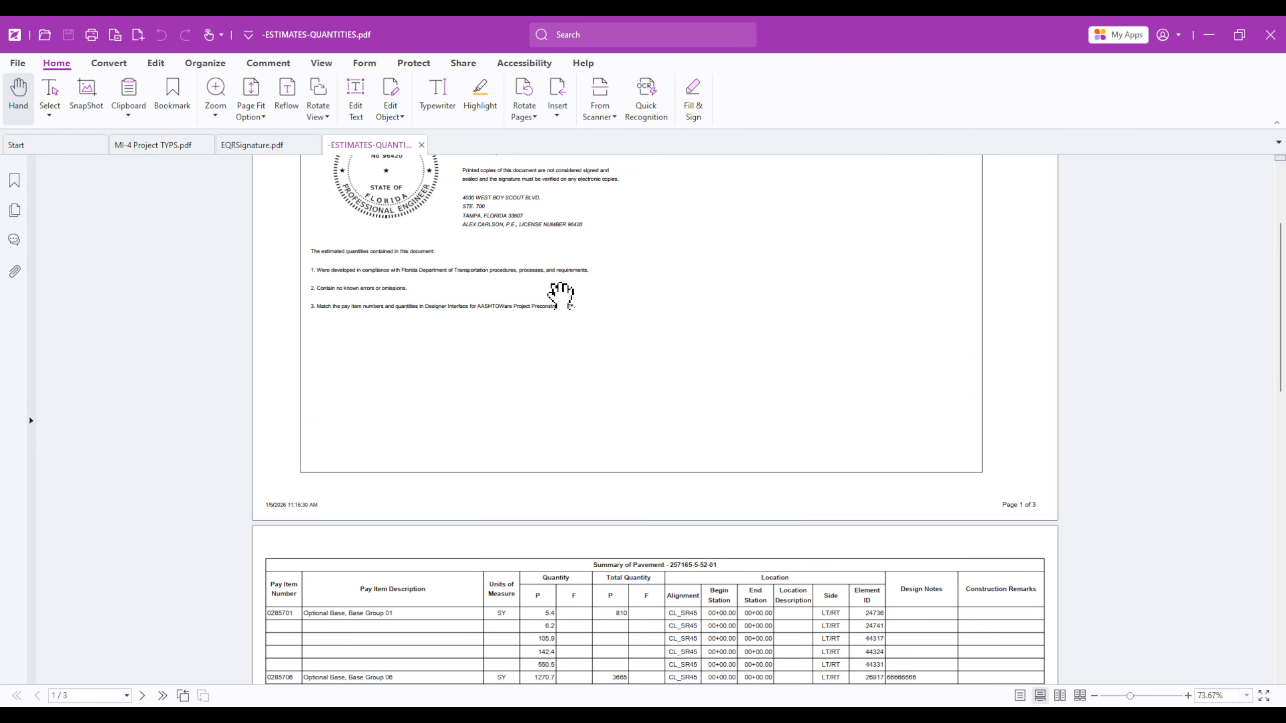
scroll(561, 296, "up", 3)
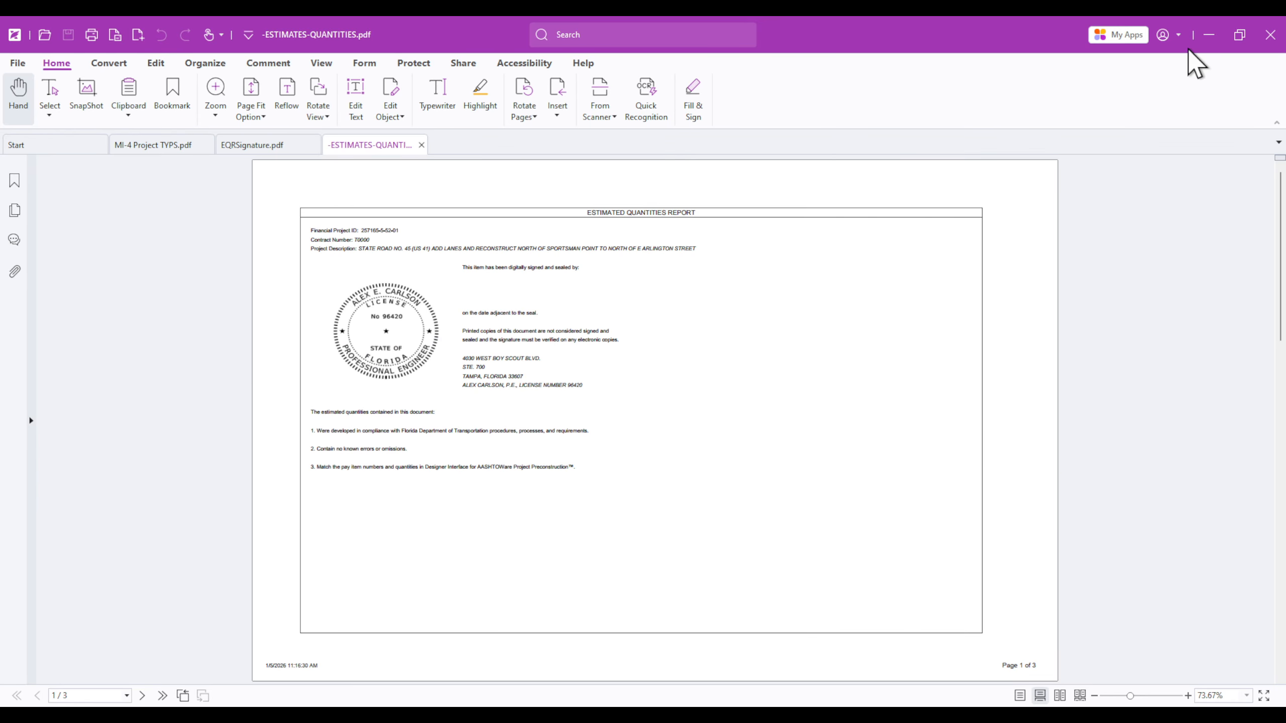
left_click(1270, 35)
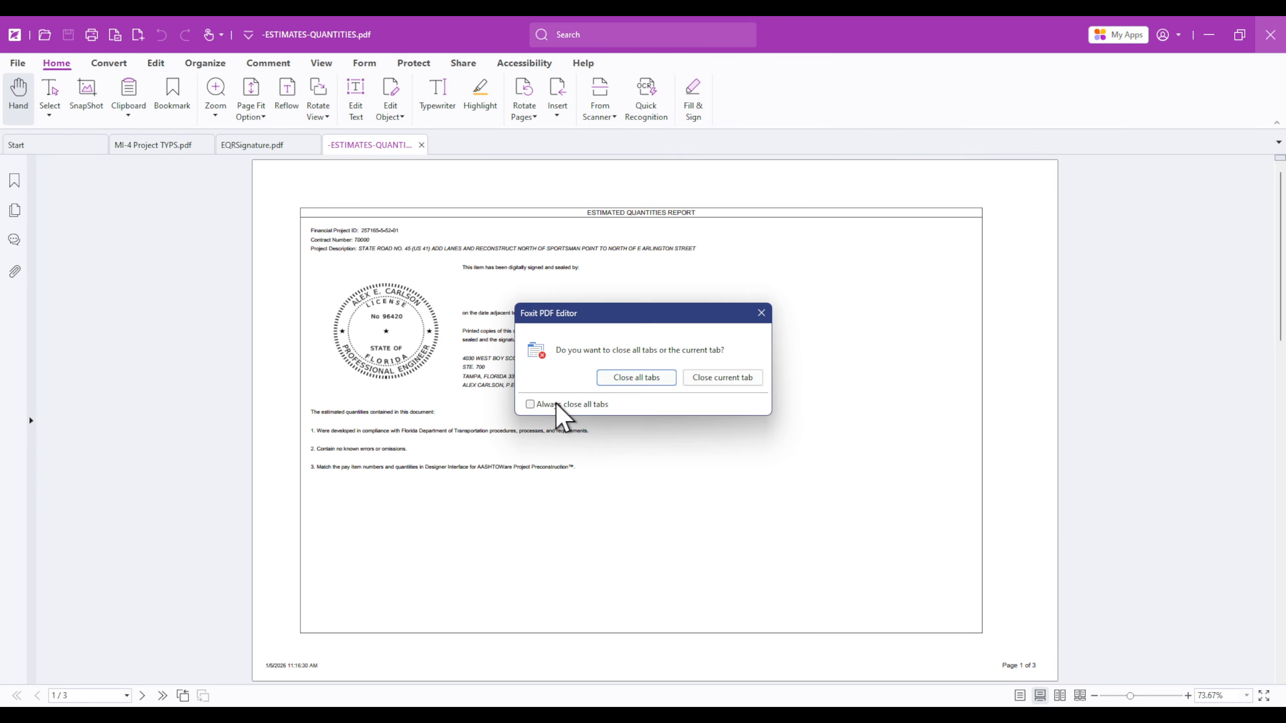
left_click(636, 378)
left_click(468, 282)
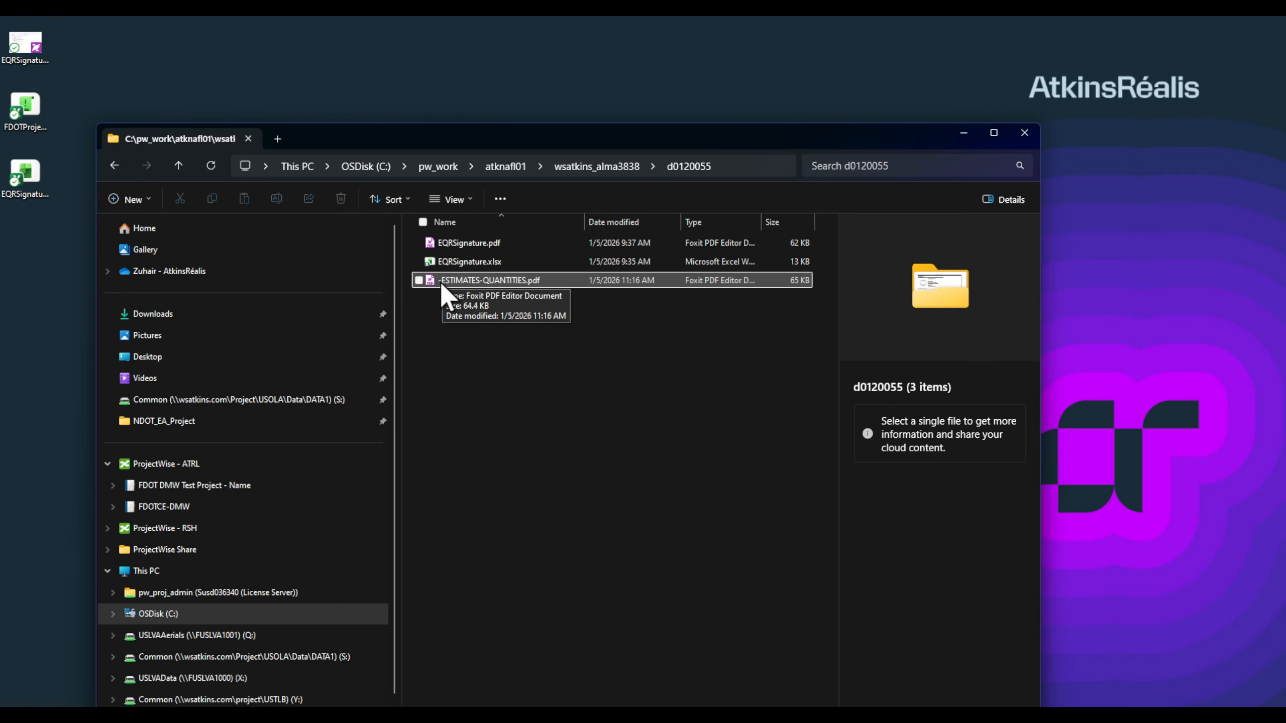
right_click(493, 275)
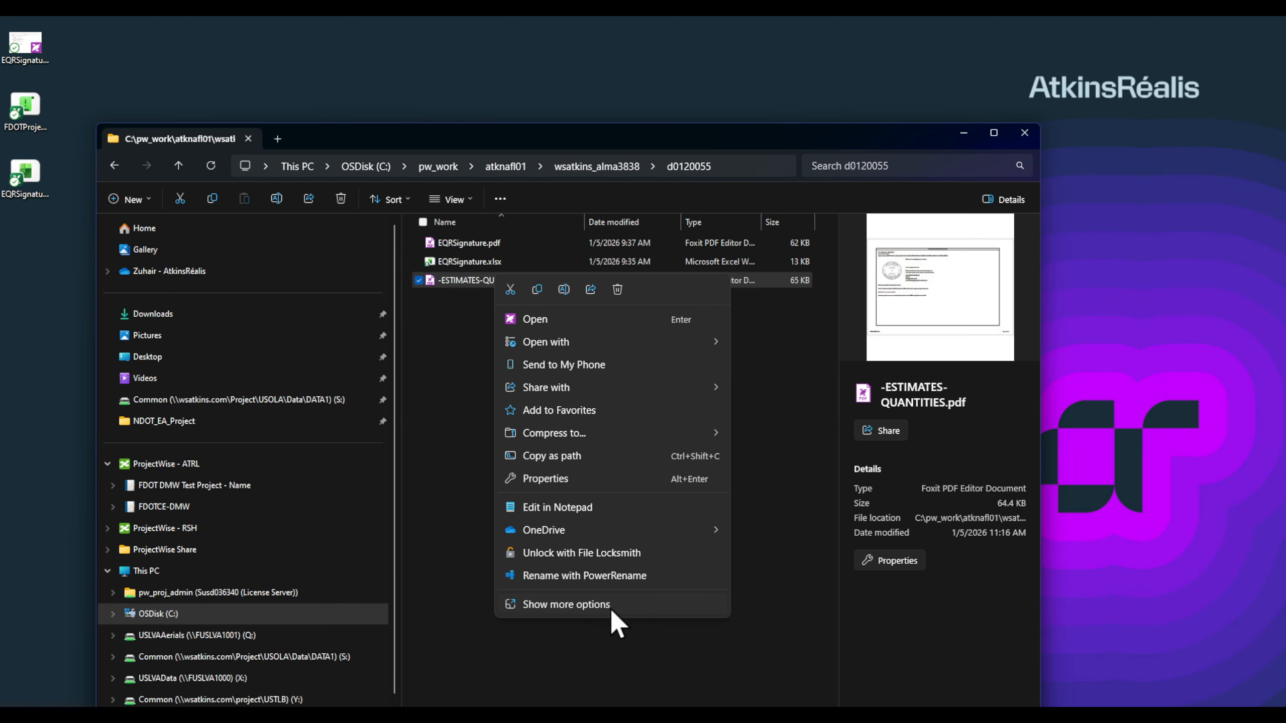
left_click(609, 606)
left_click(568, 678)
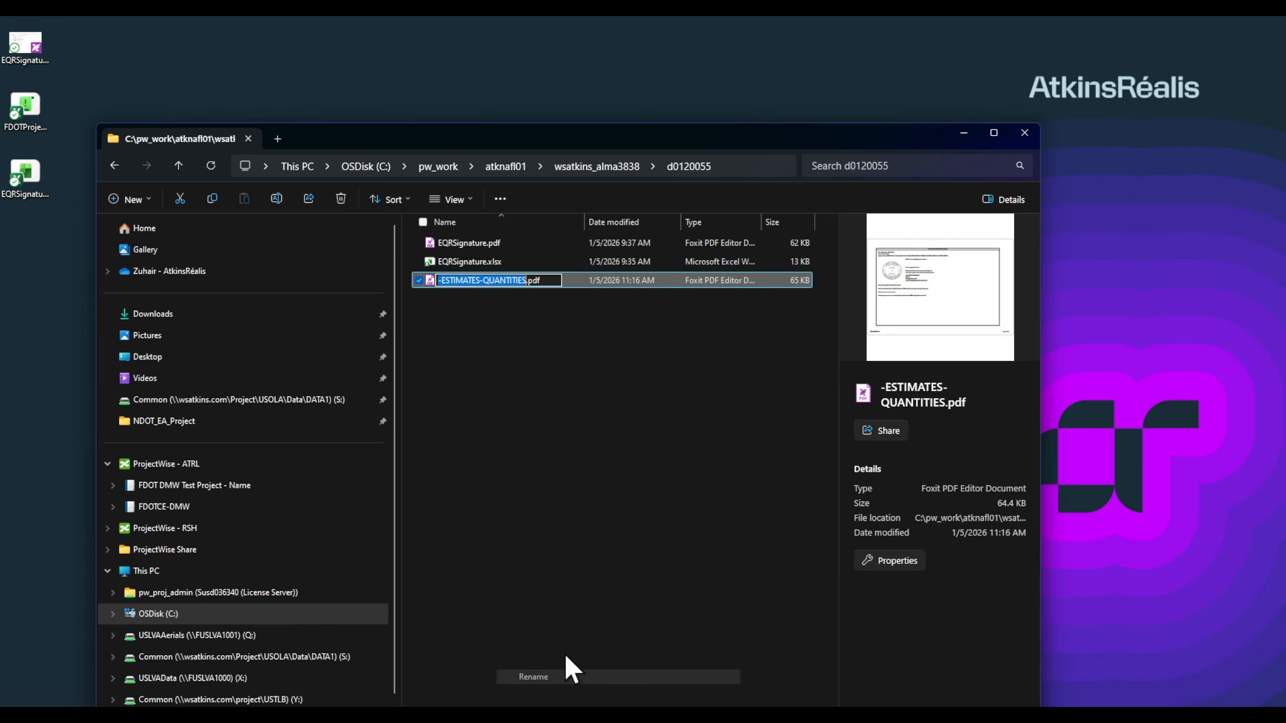
left_click(440, 280)
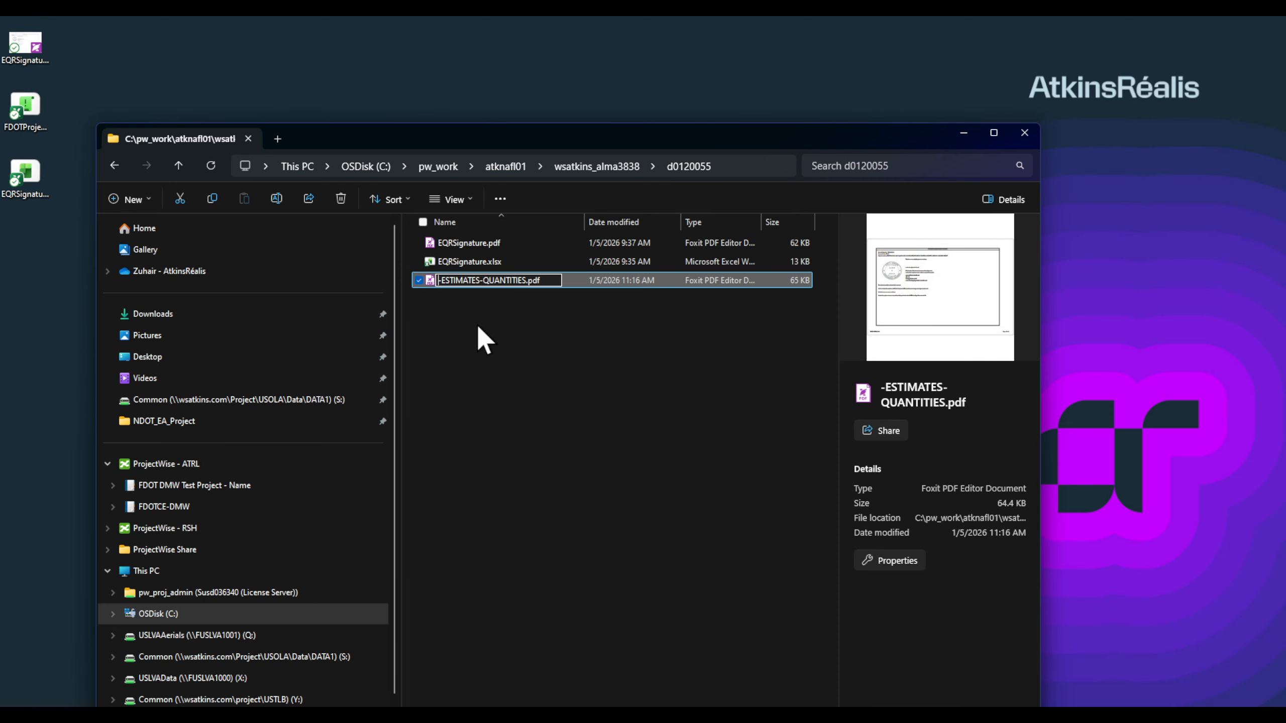
type("98759759790")
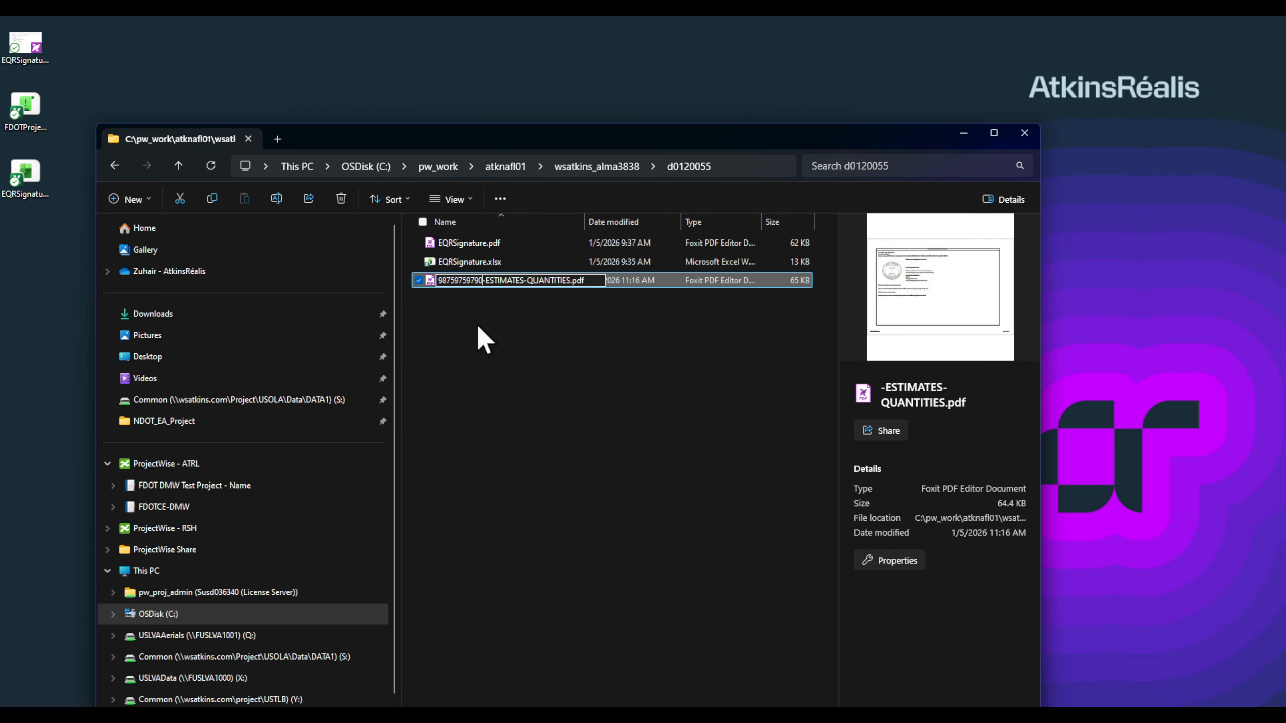
key("Return")
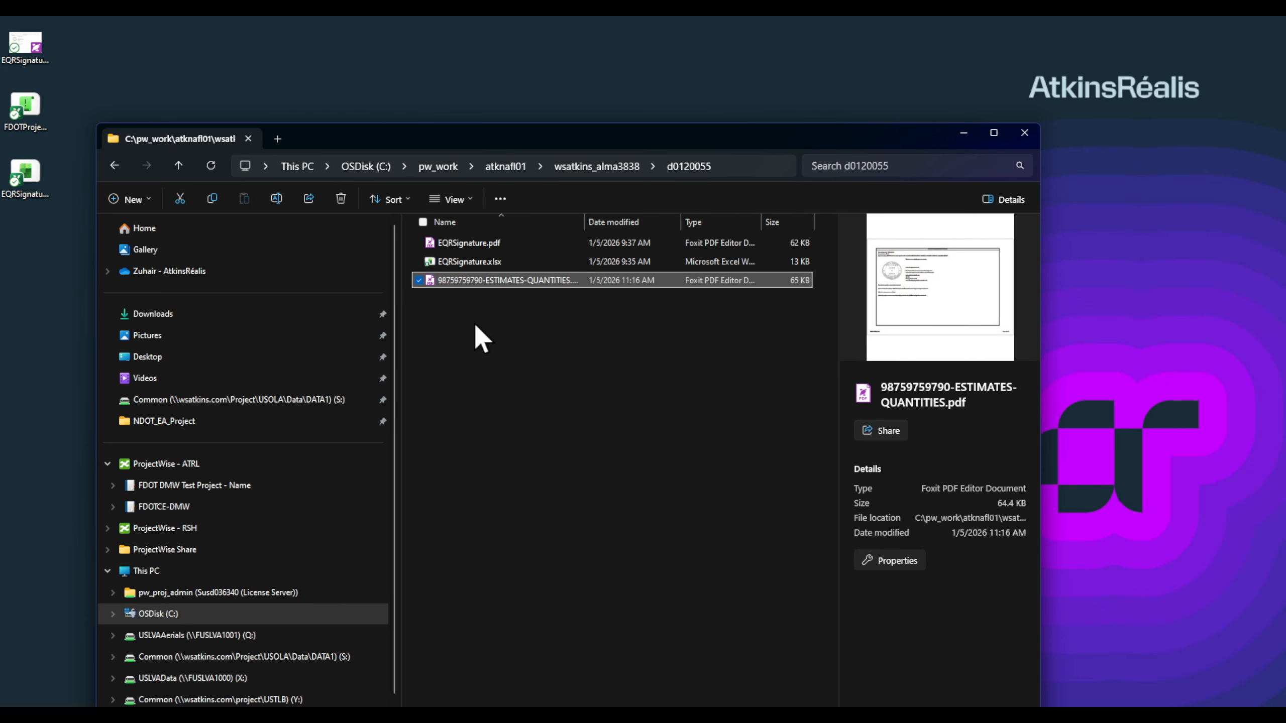
Step: Copy the renamed PDF and paste it onto the desktop, moving the icon right
right_click(544, 279)
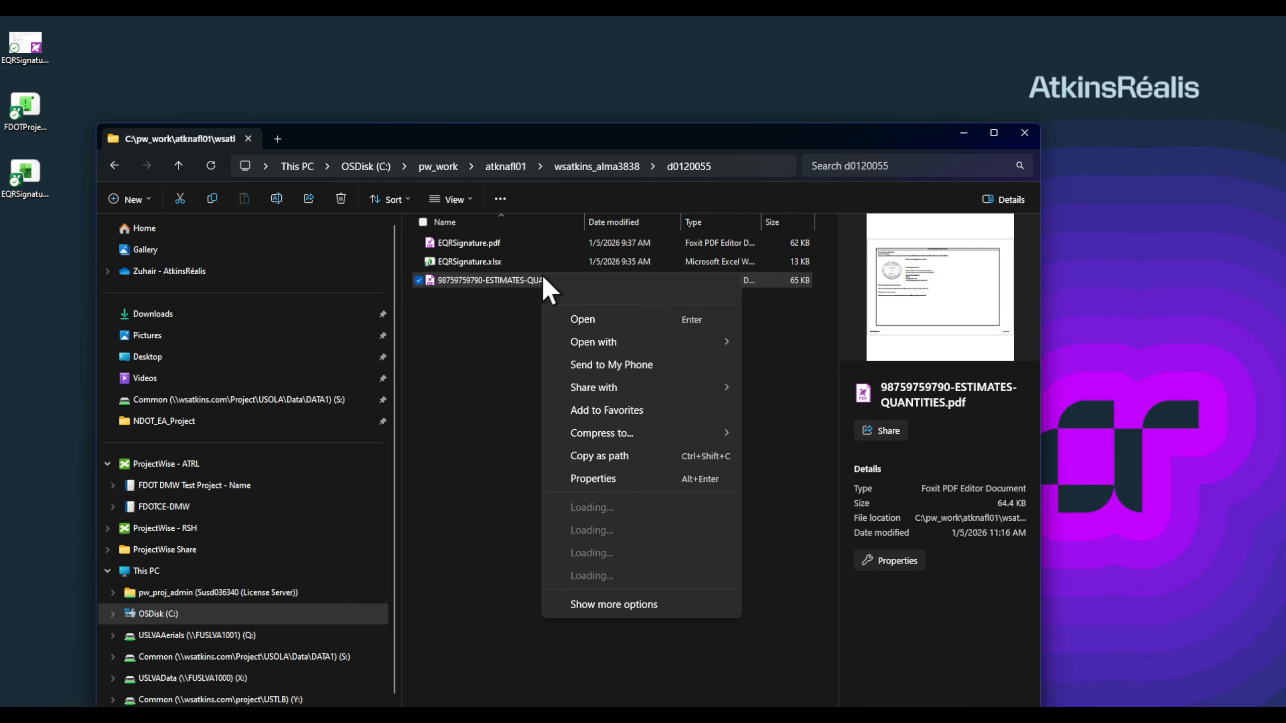
left_click(584, 320)
right_click(498, 67)
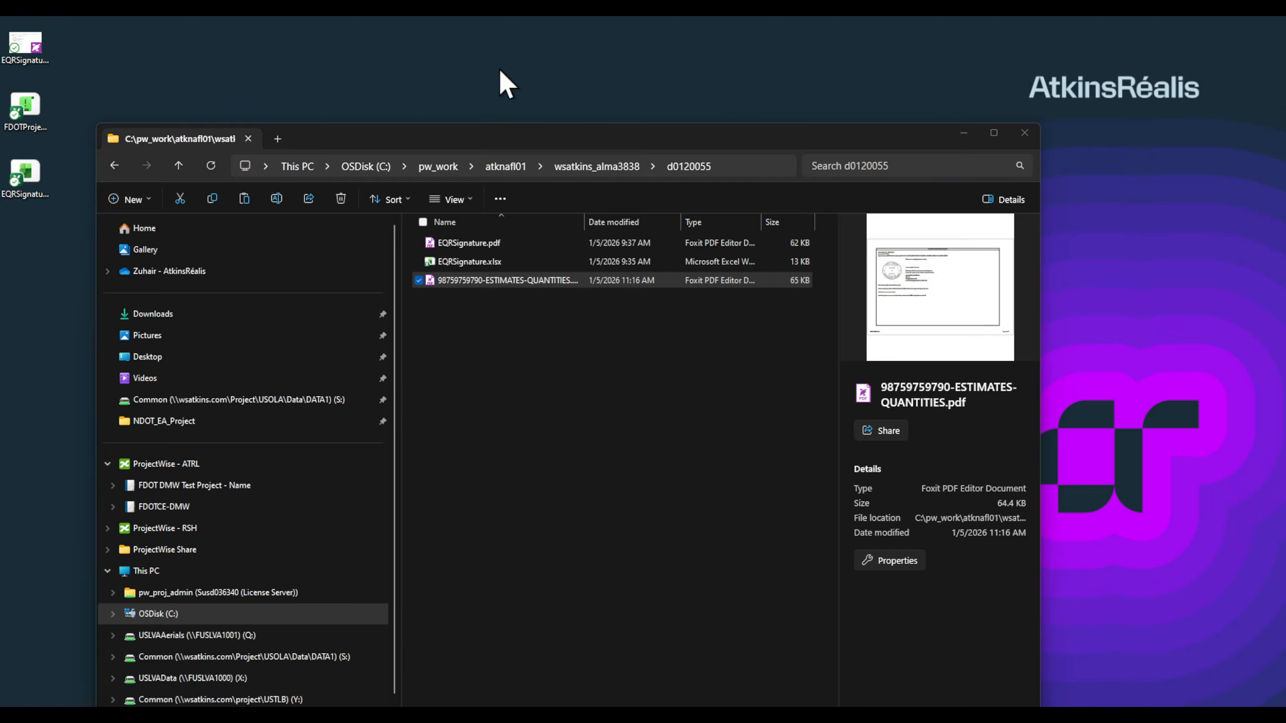
left_click(515, 78)
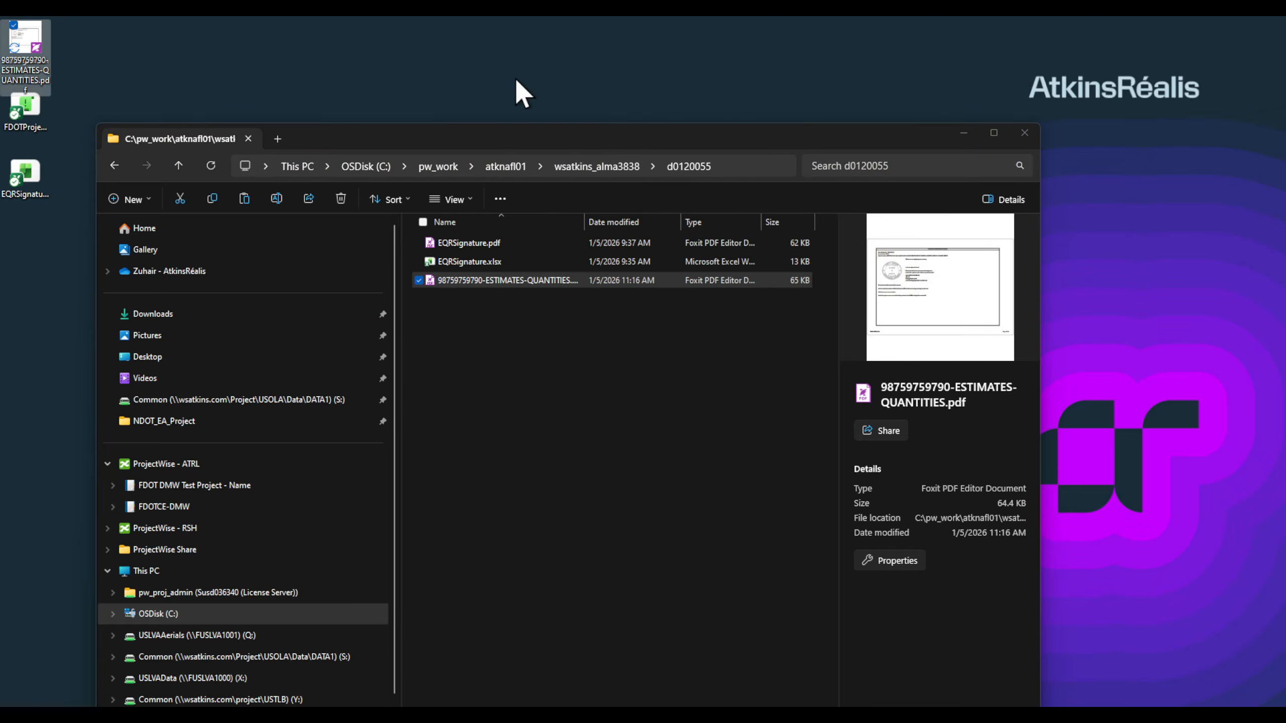
left_click_drag(40, 42, 285, 57)
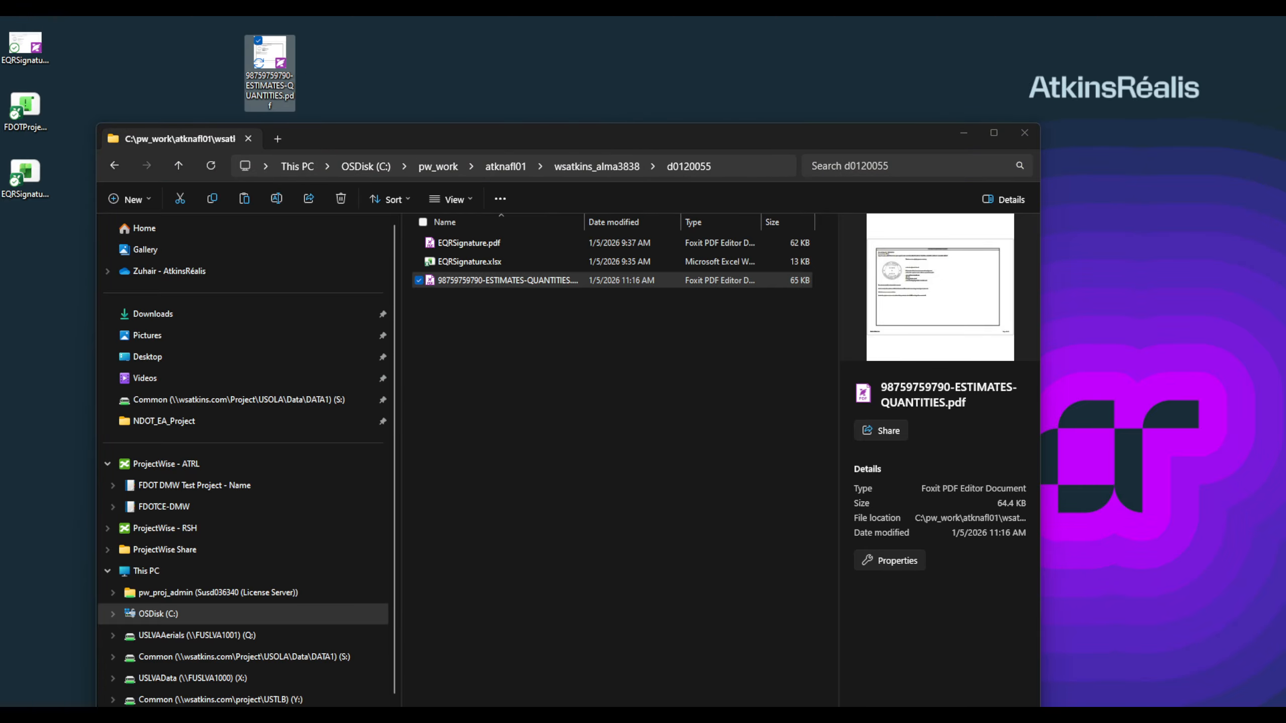
left_click(877, 716)
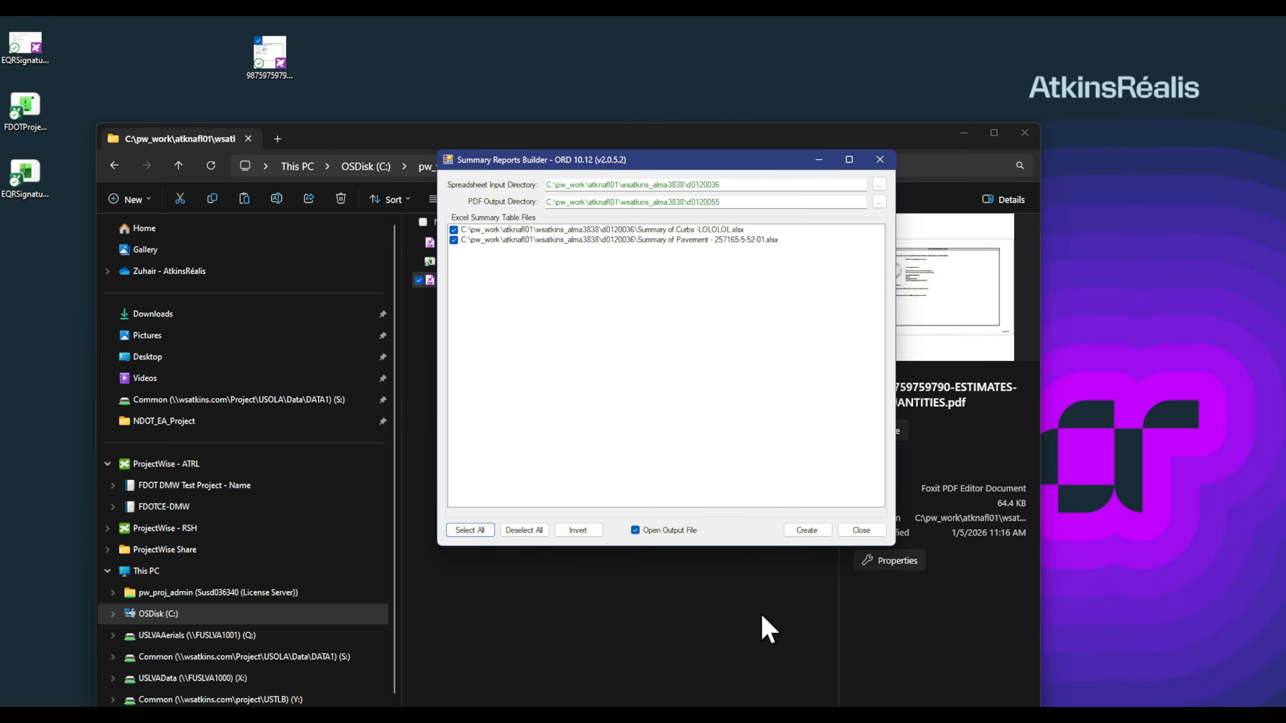
Step: Create the combined ESTIMATES-QUANTITIES report and scroll through the PDF, including the Summary of Curbs -LOLOLOL table
left_click(803, 531)
left_click(692, 428)
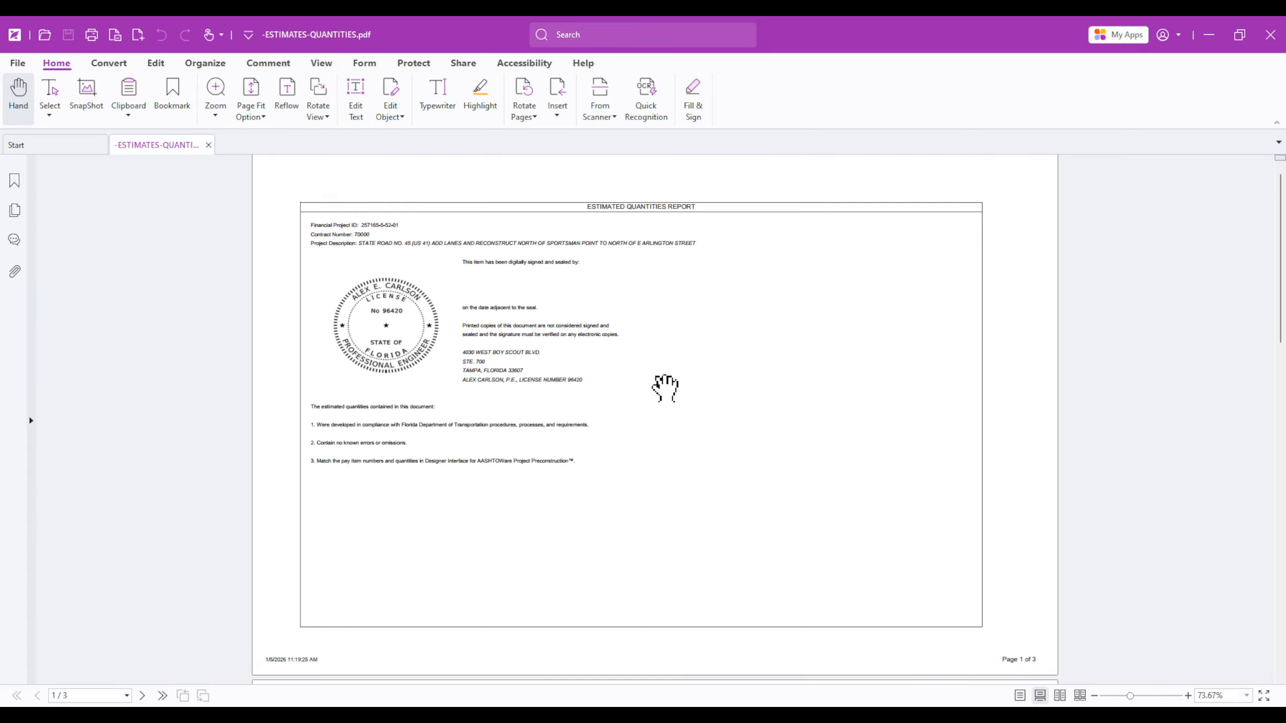
scroll(664, 388, "down", 3)
scroll(667, 398, "down", 15)
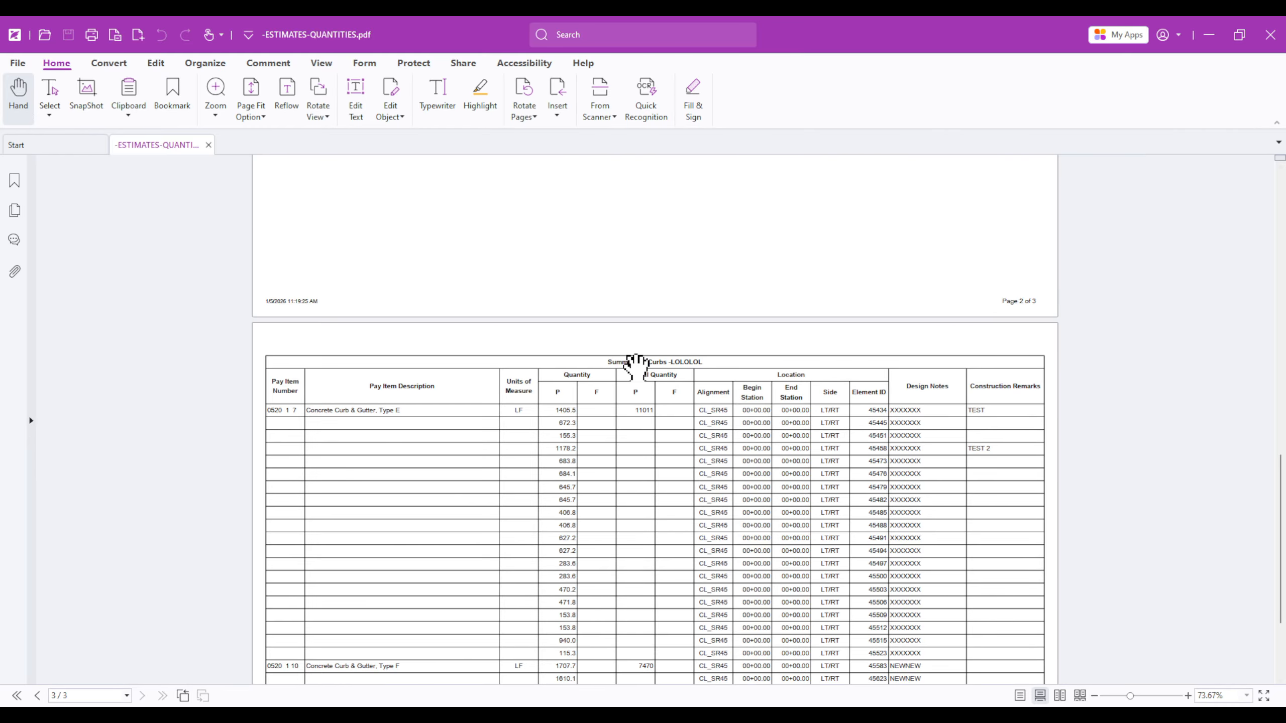
scroll(664, 366, "up", 3, "ctrl")
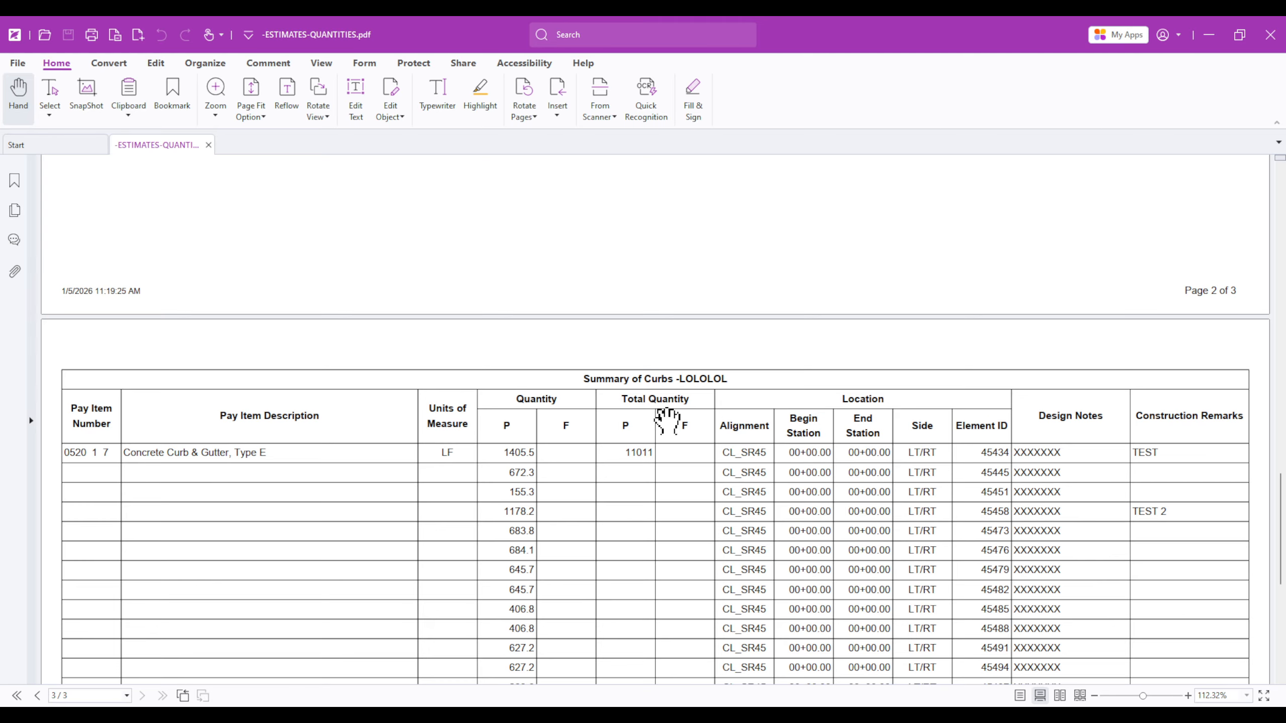
scroll(665, 422, "down", 3, "ctrl")
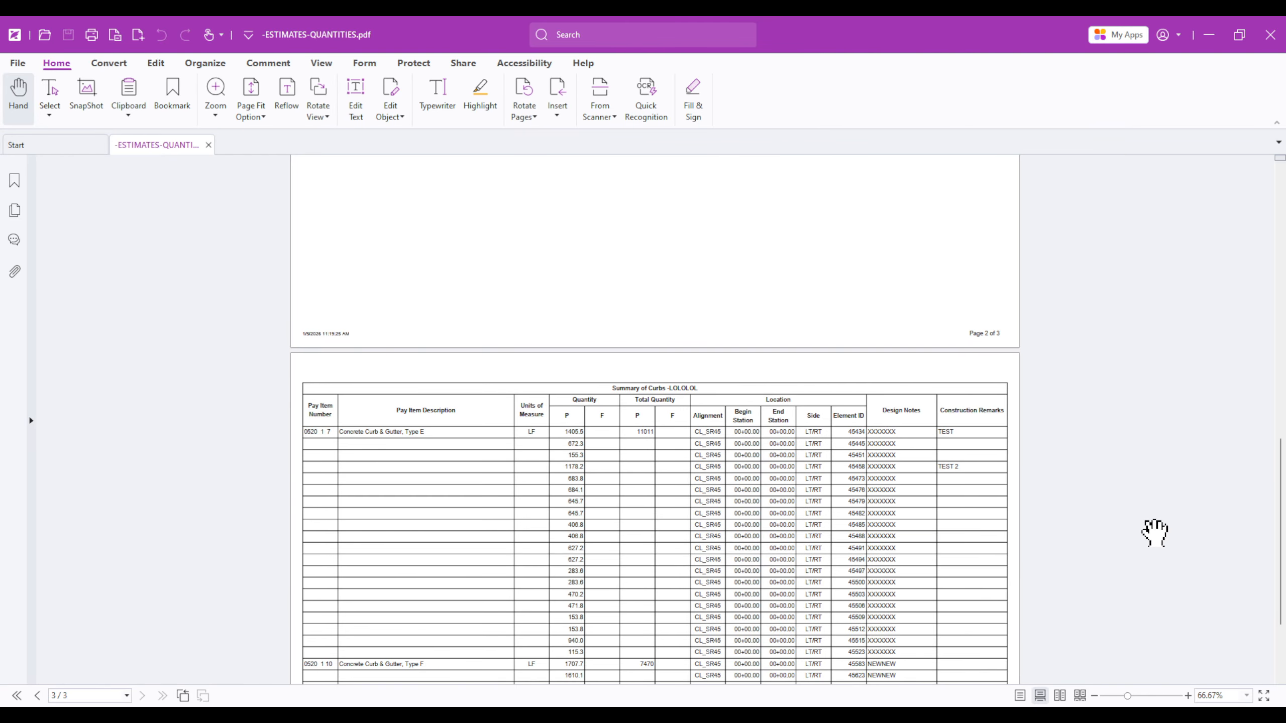
left_click_drag(1280, 510, 1255, 397)
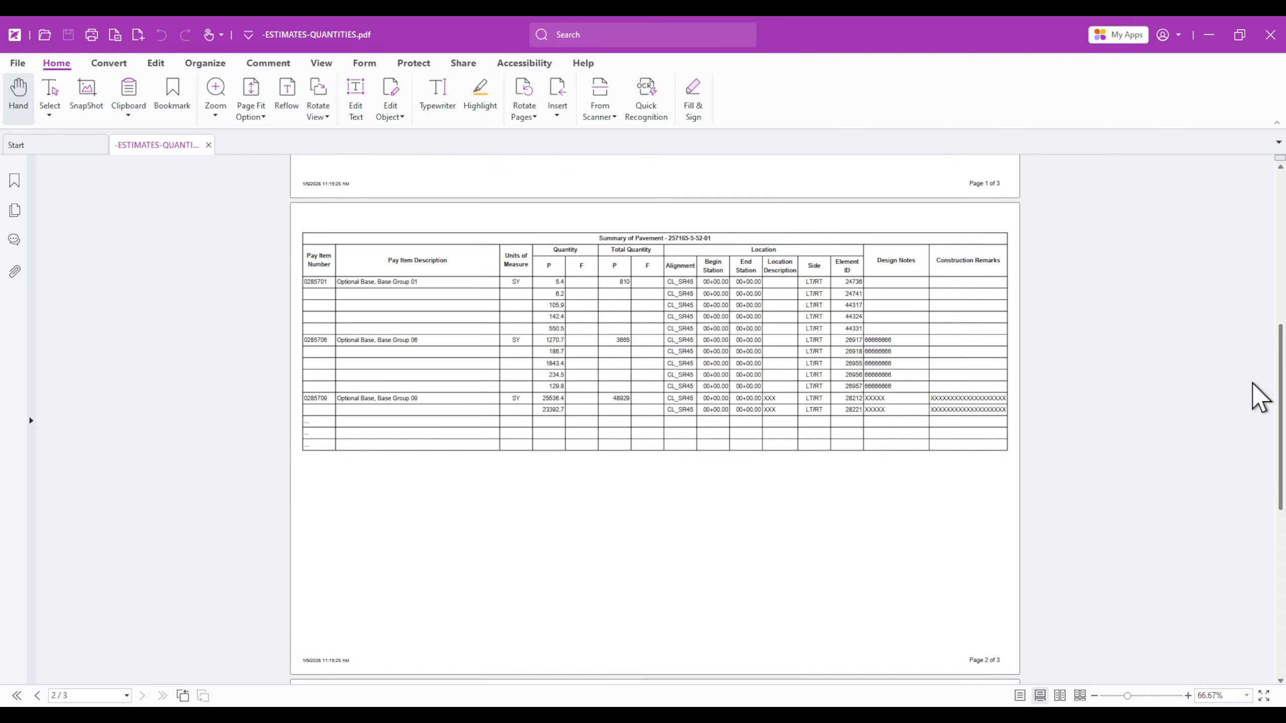
Step: Close the report PDF, acknowledge the success message, close Summary Reports Builder, and bring ProjectWise Explorer on-screen
left_click(1268, 37)
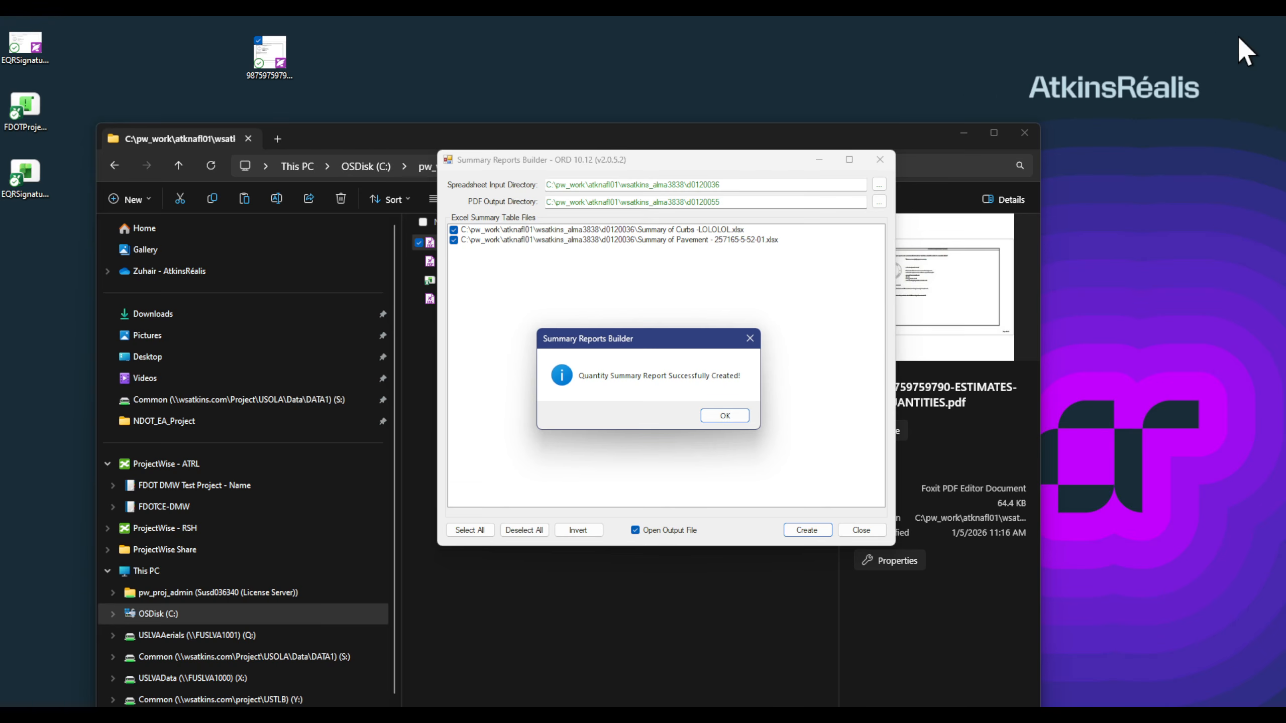
left_click(724, 417)
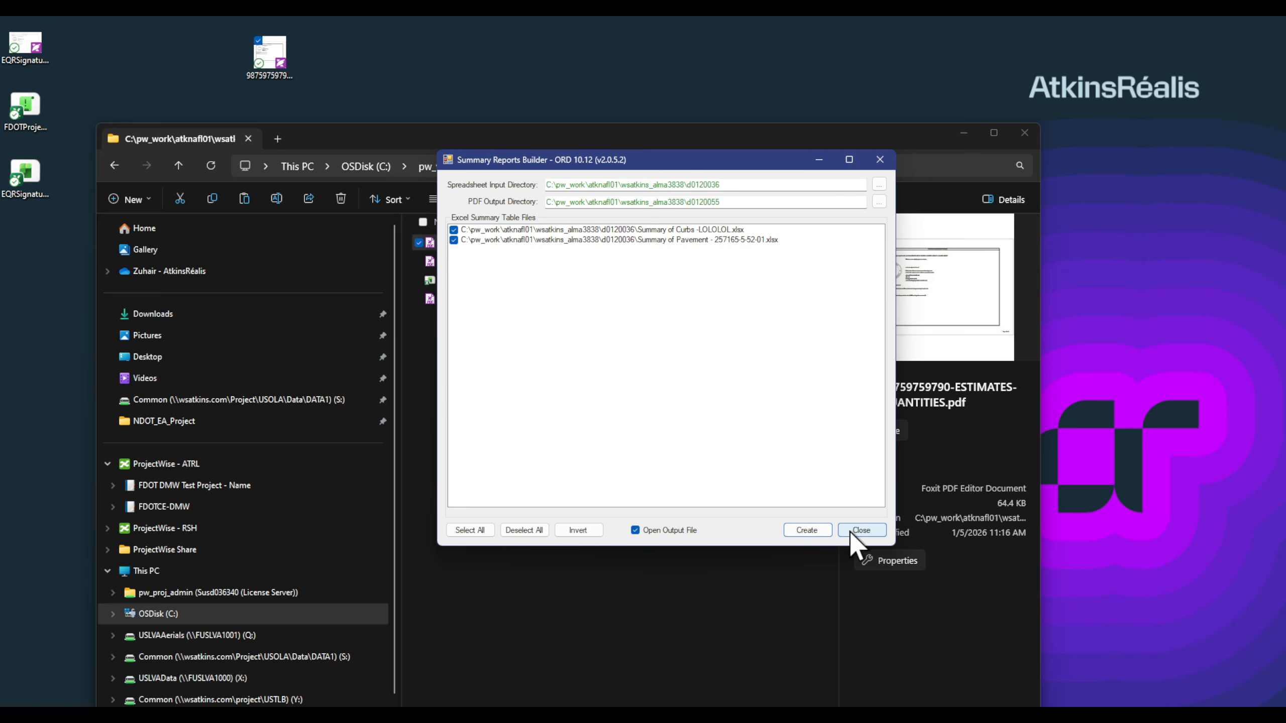
left_click(860, 530)
left_click(487, 368)
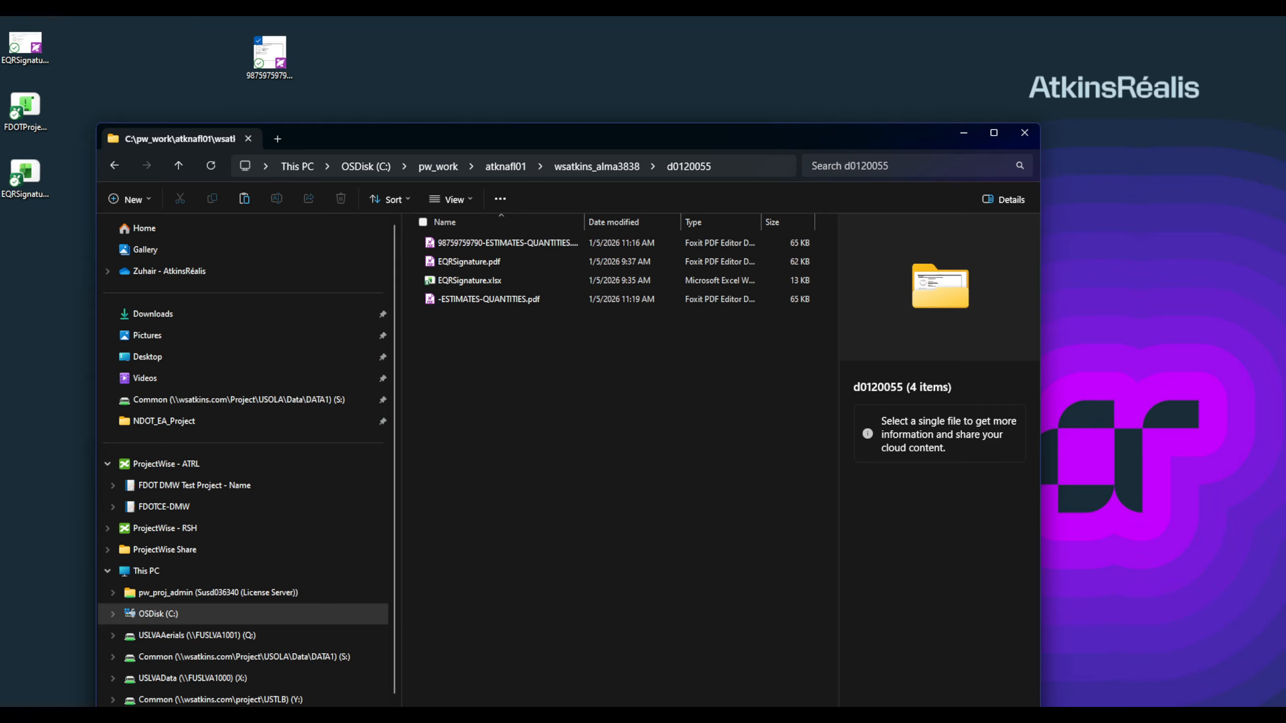
left_click_drag(1285, 284, 1001, 73)
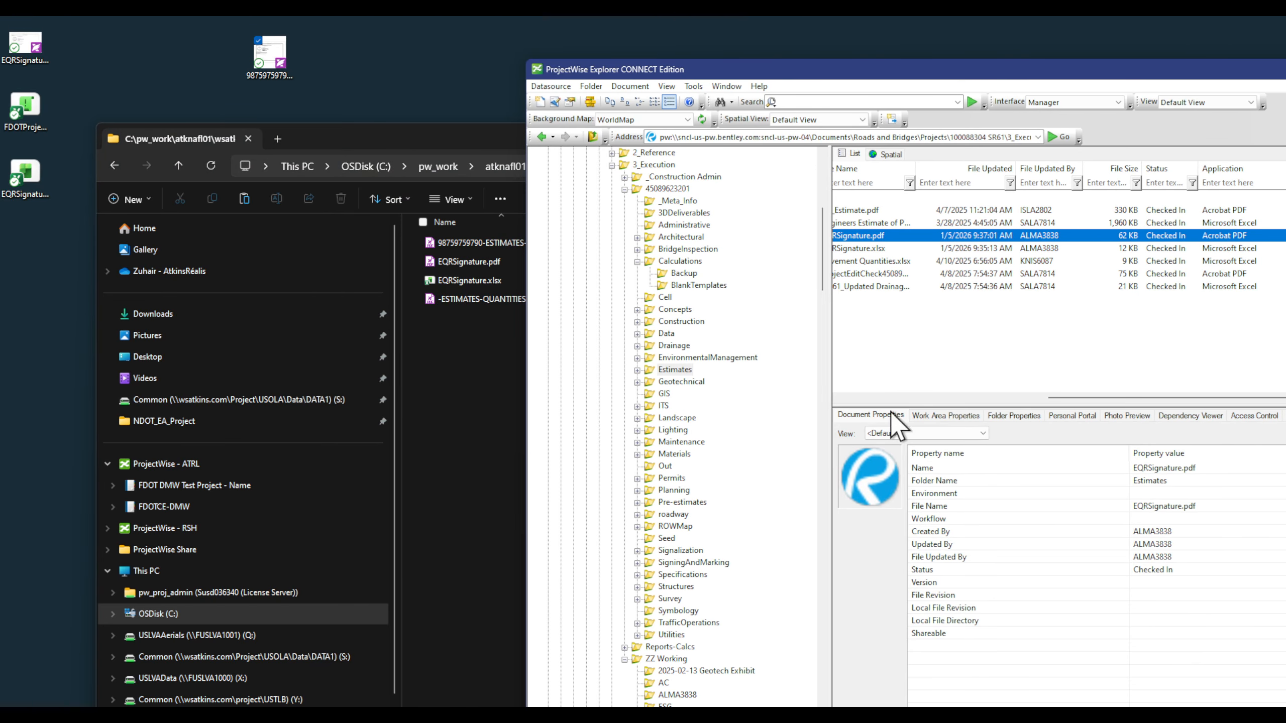
Step: Move File Explorer left and narrow it so ProjectWise Explorer shows beside it
left_click(918, 398)
left_click_drag(494, 143, 408, 159)
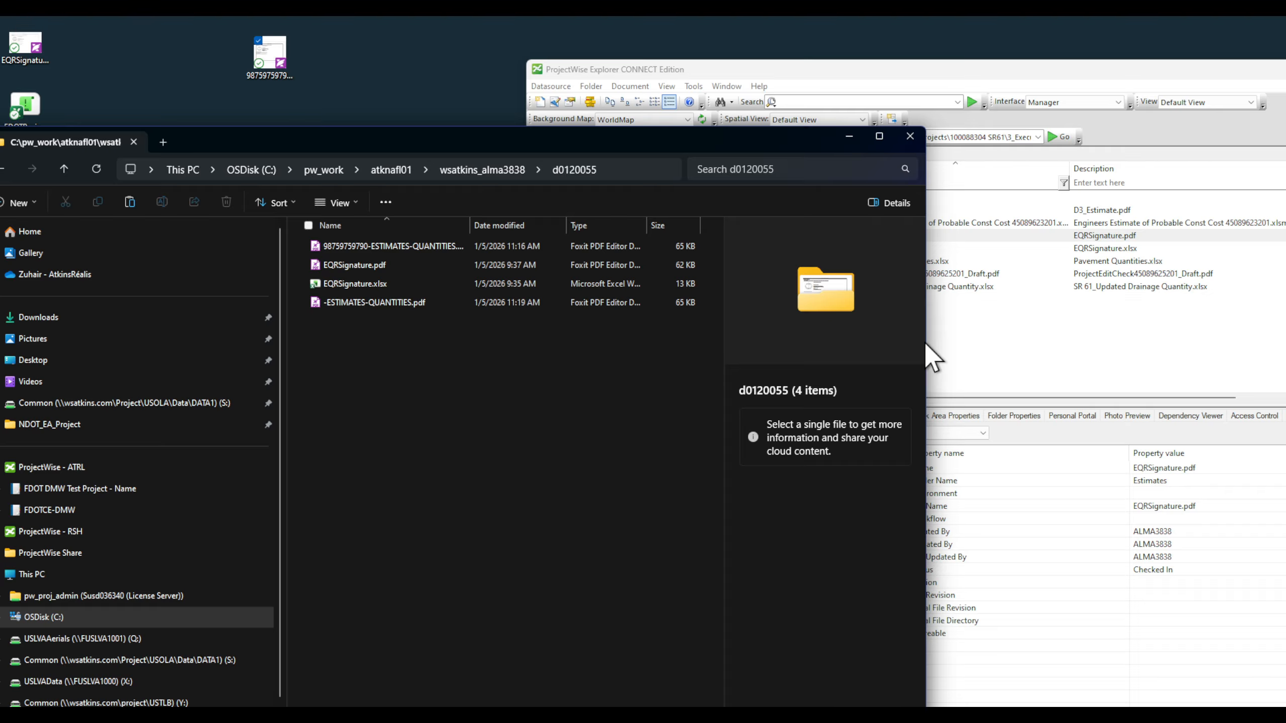
left_click_drag(924, 344, 650, 381)
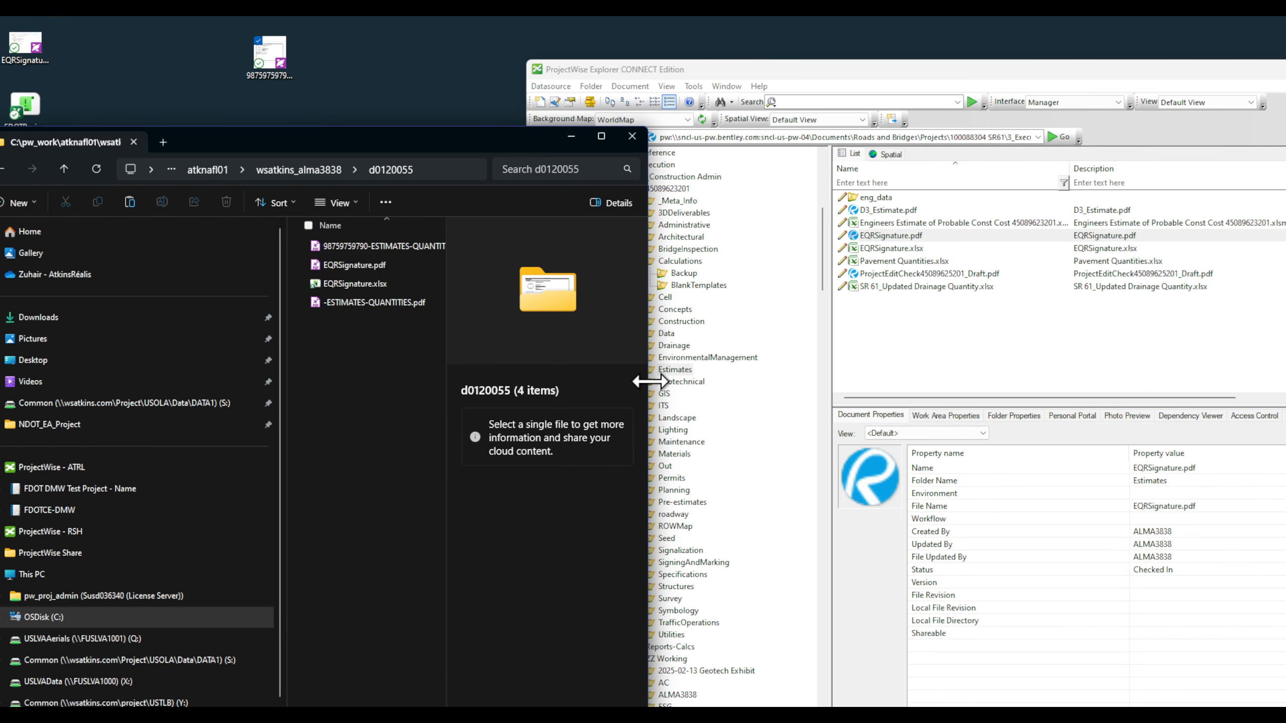
Step: Open the project's Estimates then Calculations folder in ProjectWise and launch a second File Explorer window
left_click(1063, 350)
left_click(669, 370)
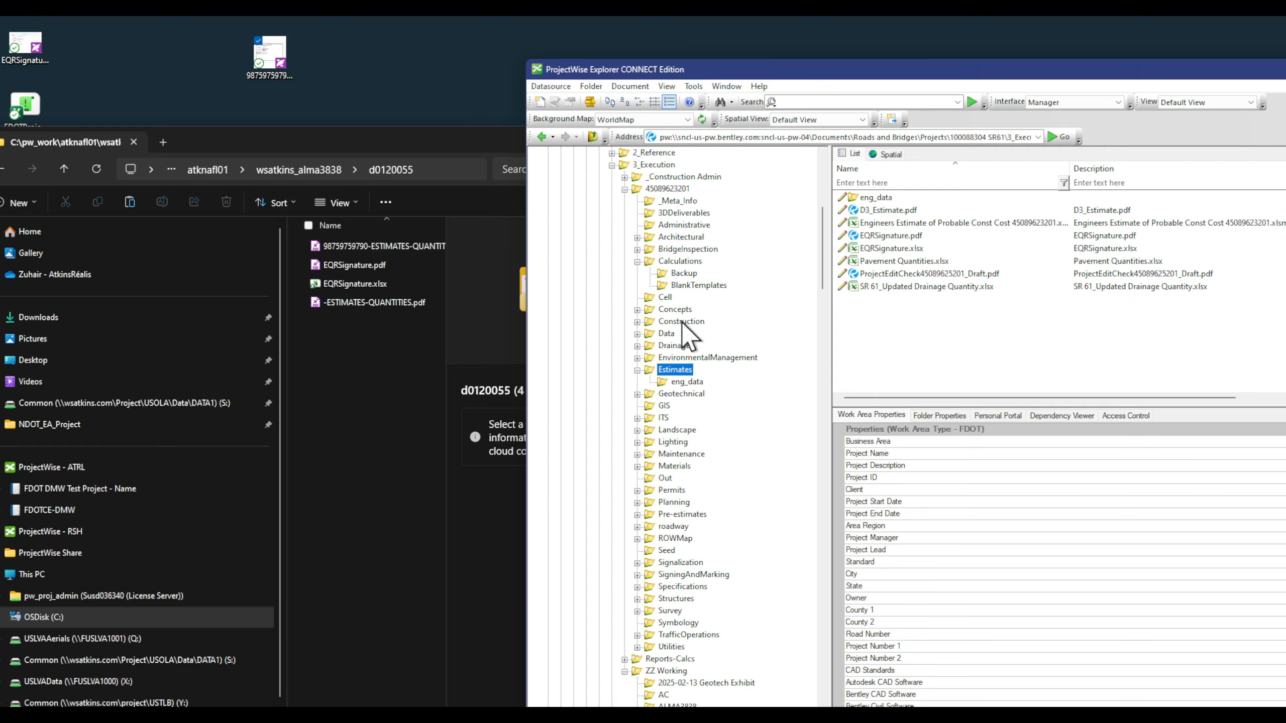
left_click(683, 262)
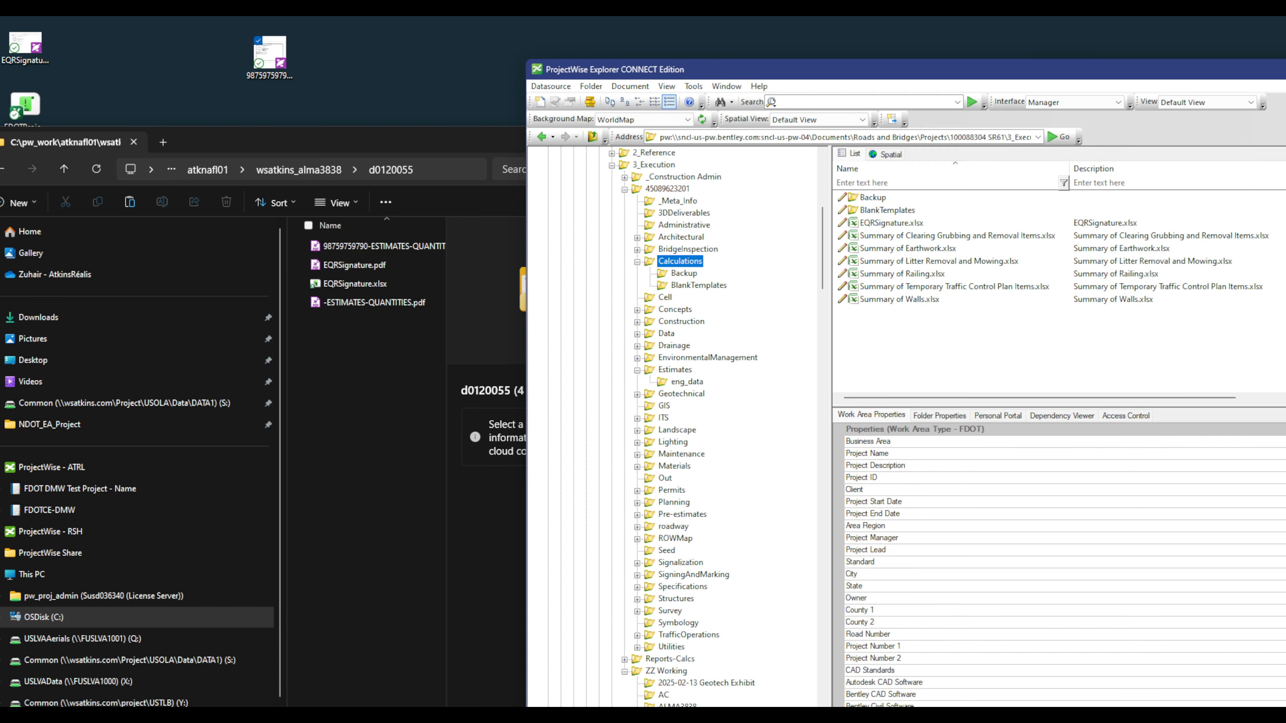
right_click(141, 714)
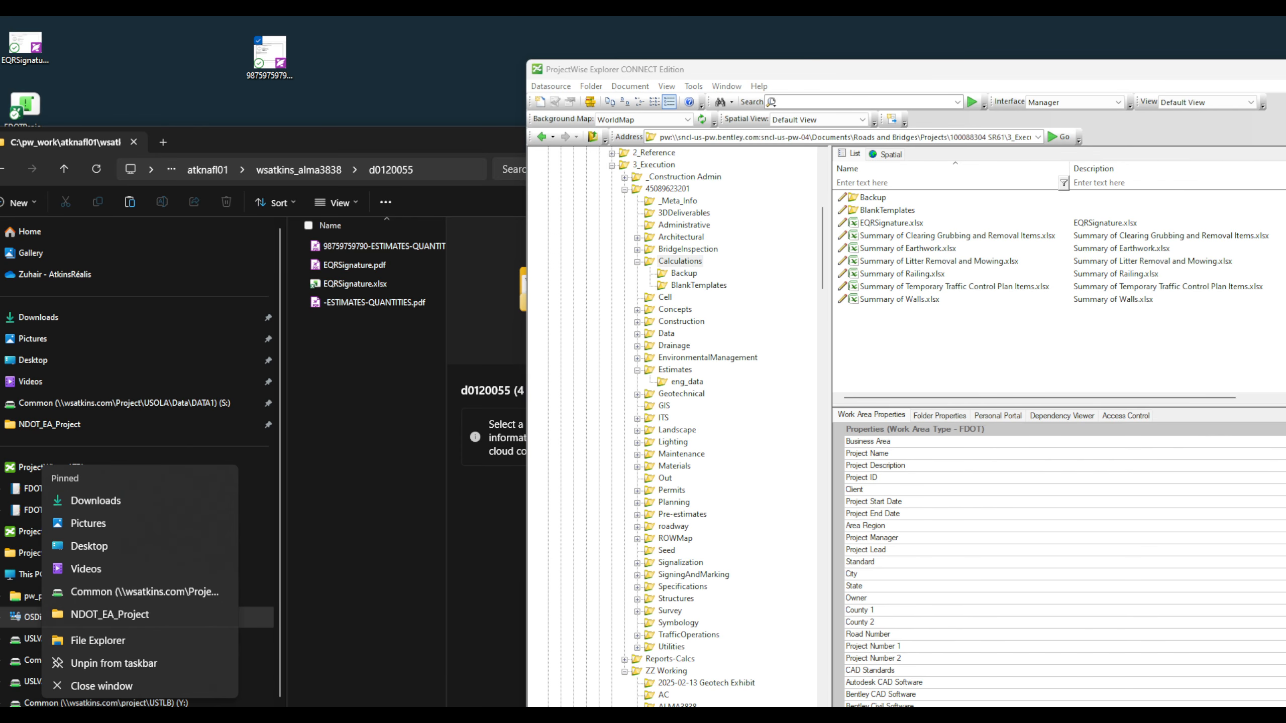
left_click(147, 640)
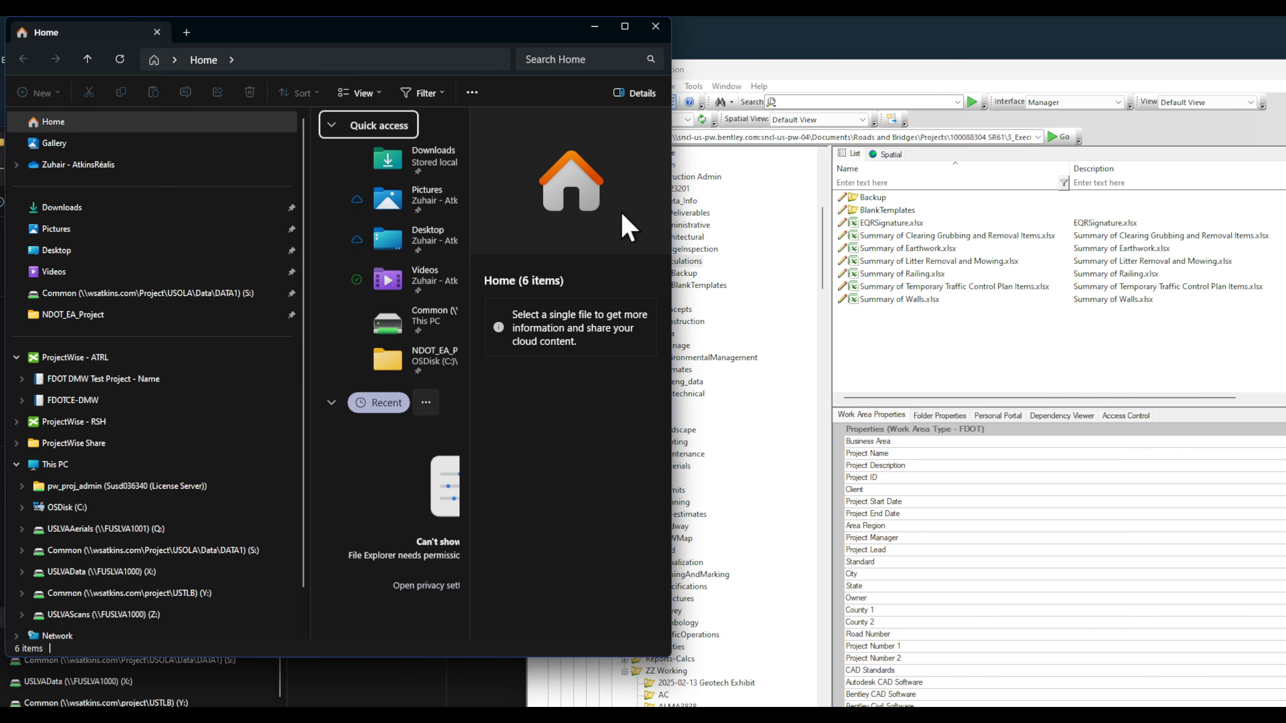
Step: Browse C: > pw_work > atknafl01 > working folder > d0120036, placing the window beside ProjectWise
left_click_drag(670, 247, 972, 247)
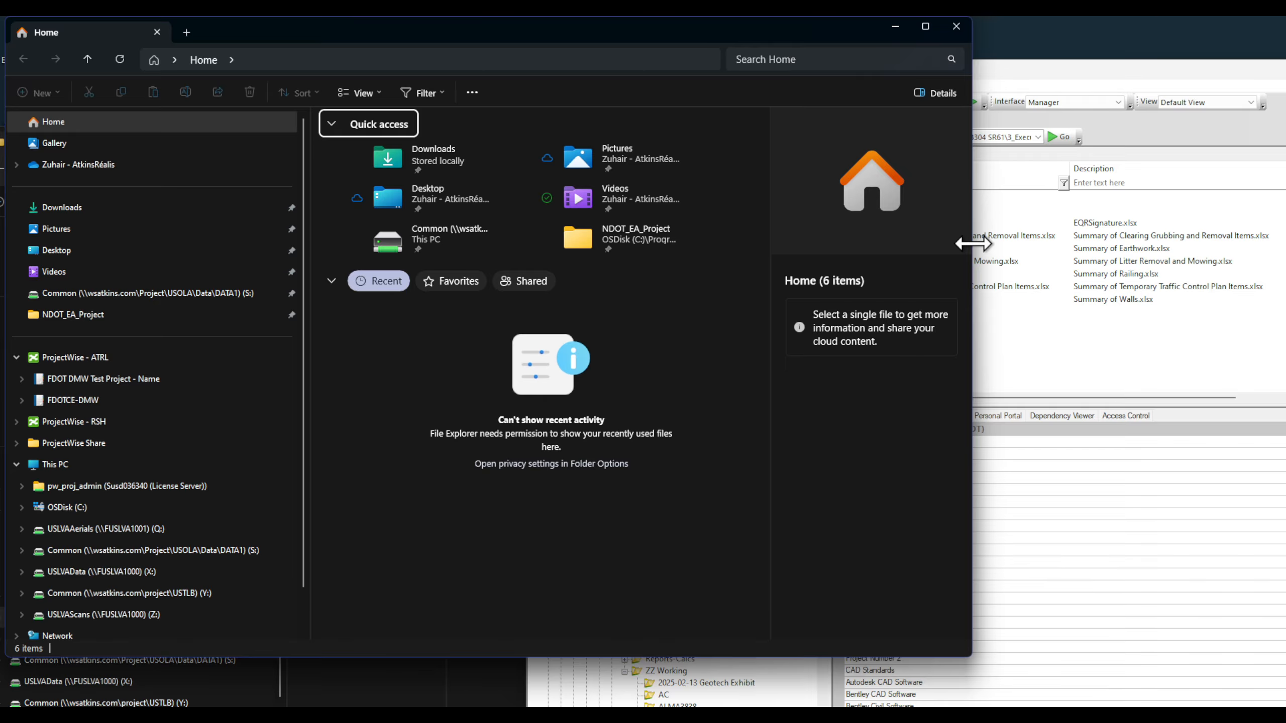
left_click(76, 506)
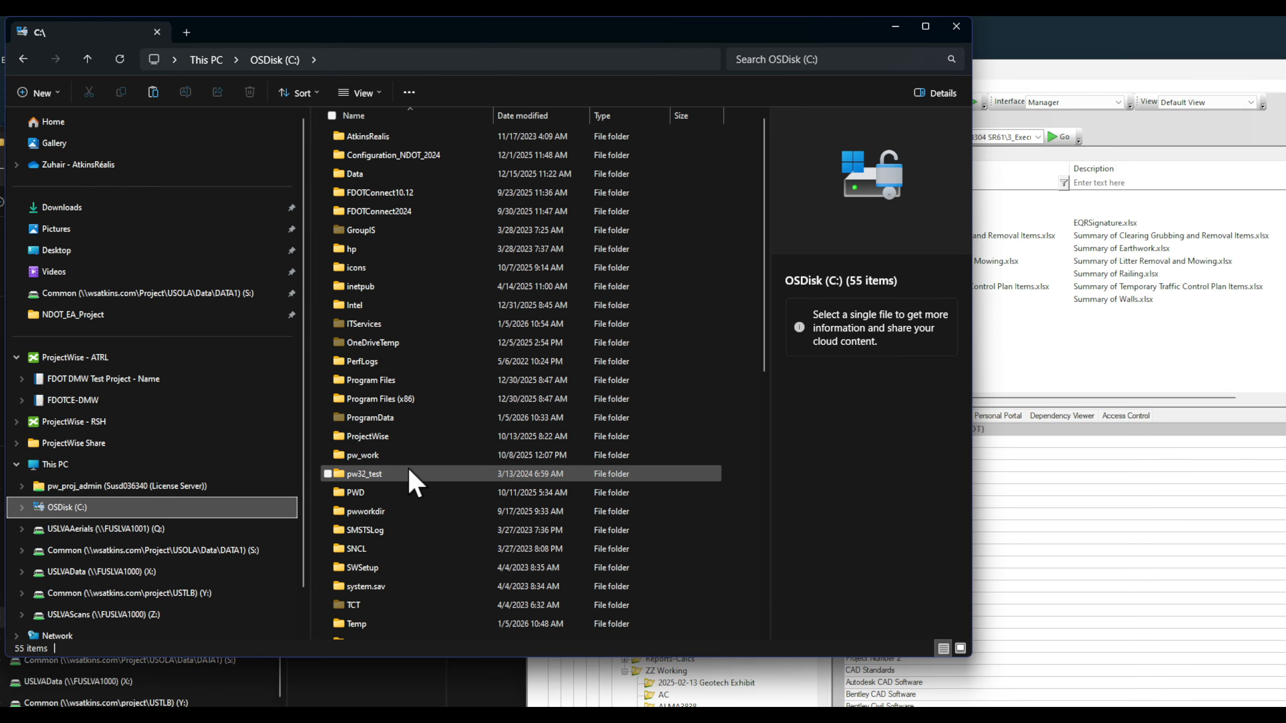
double_click(406, 456)
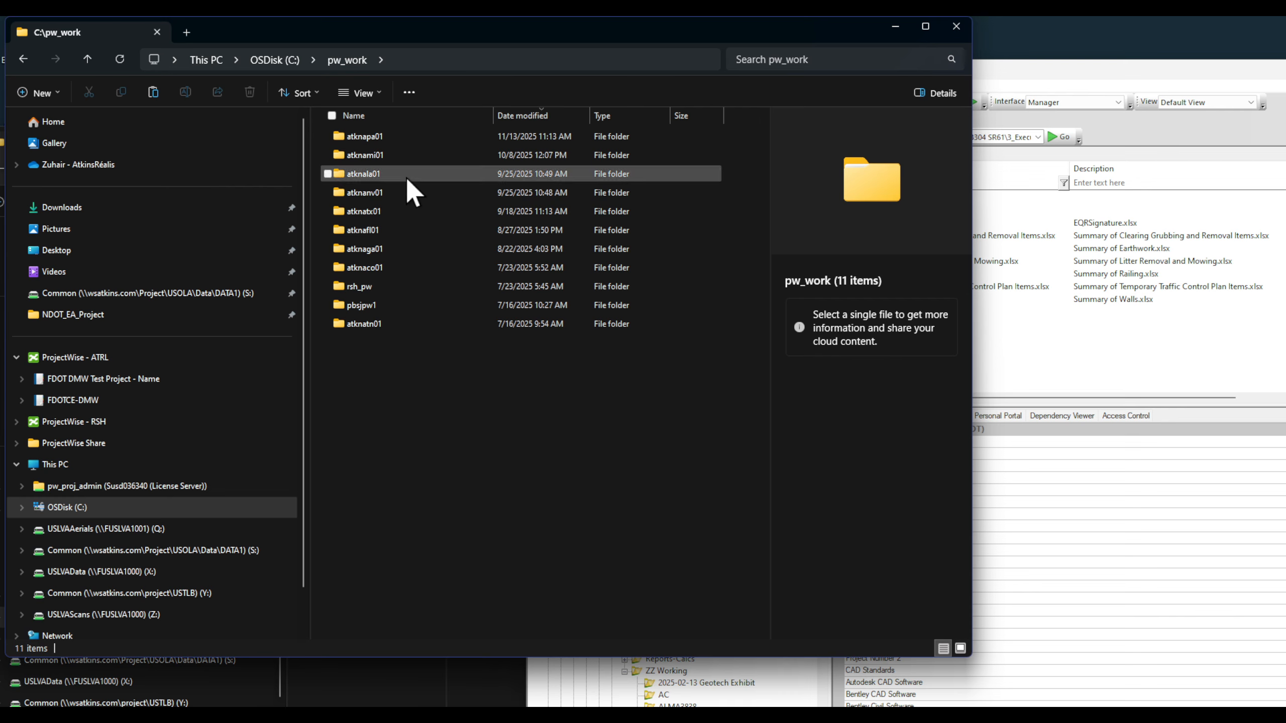
double_click(407, 230)
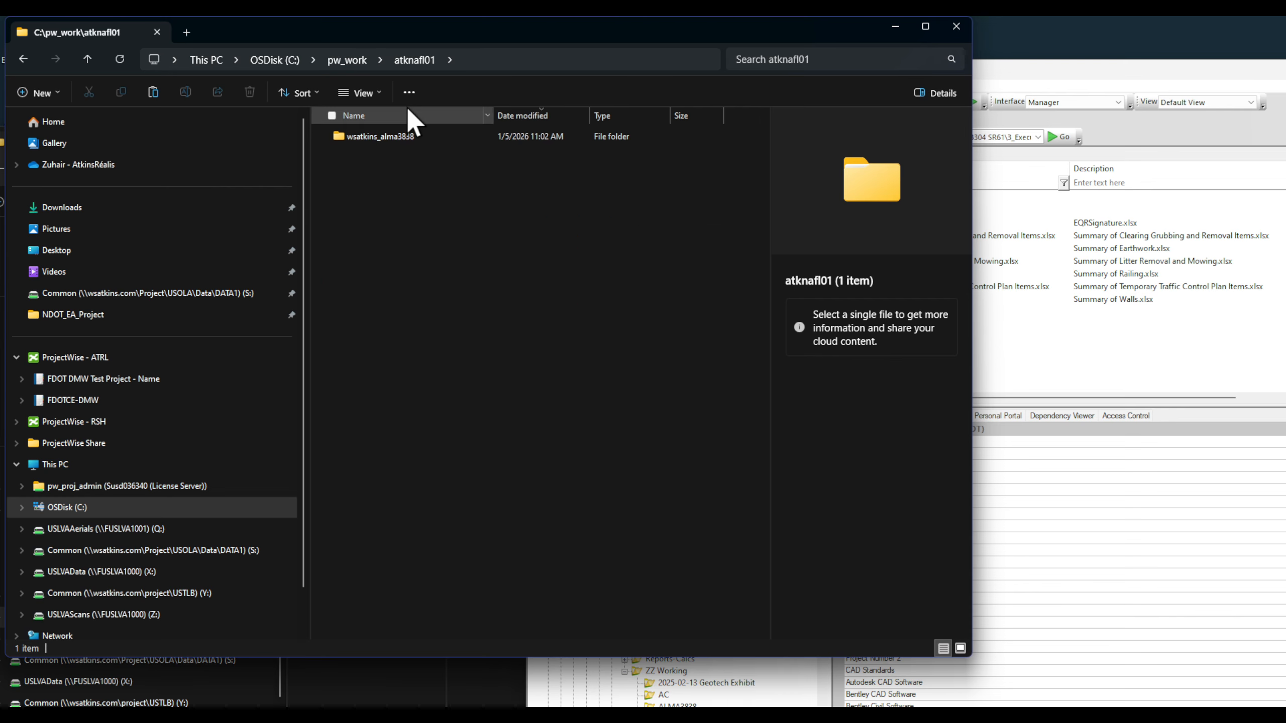
double_click(415, 136)
scroll(411, 304, "down", 15)
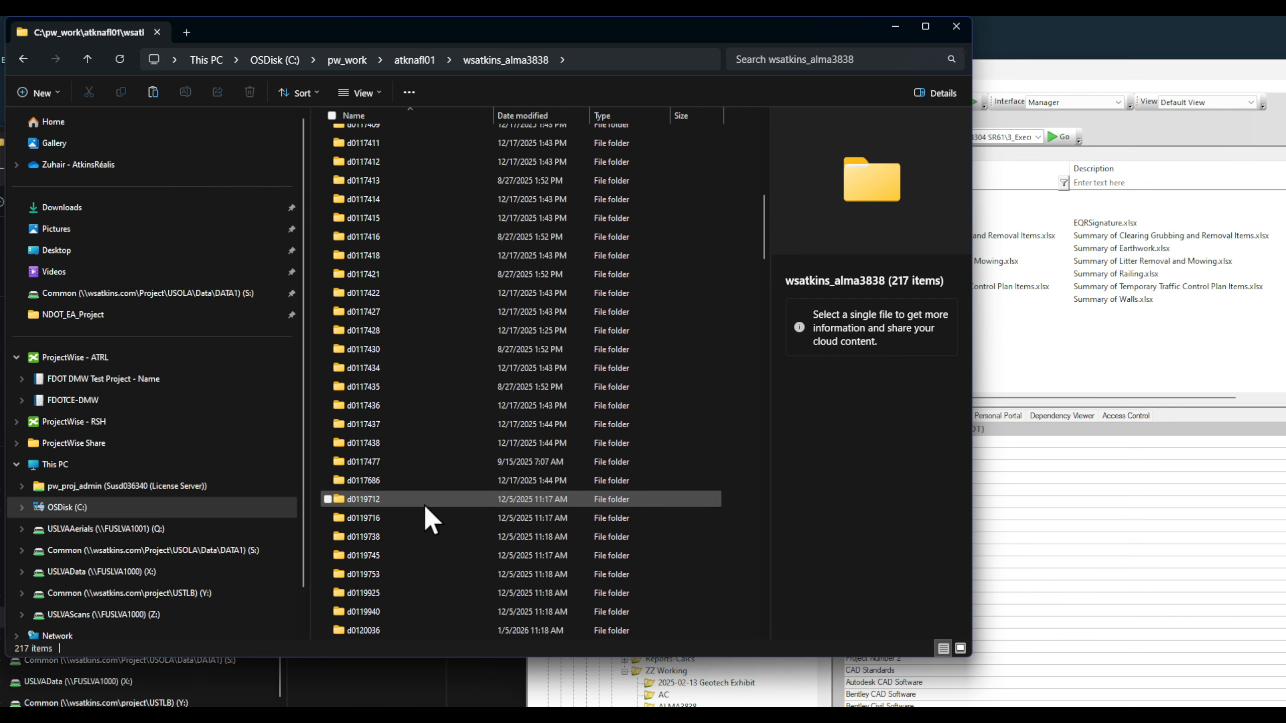
scroll(426, 529, "down", 6)
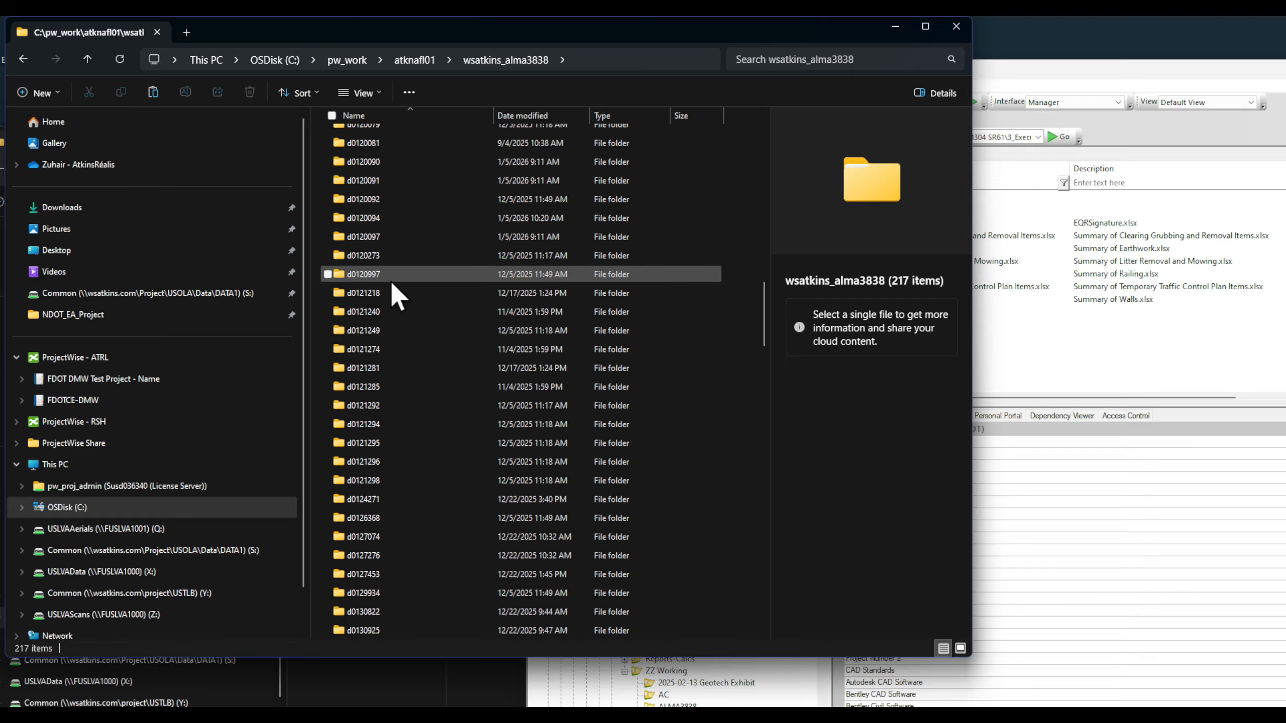
scroll(393, 284, "up", 3)
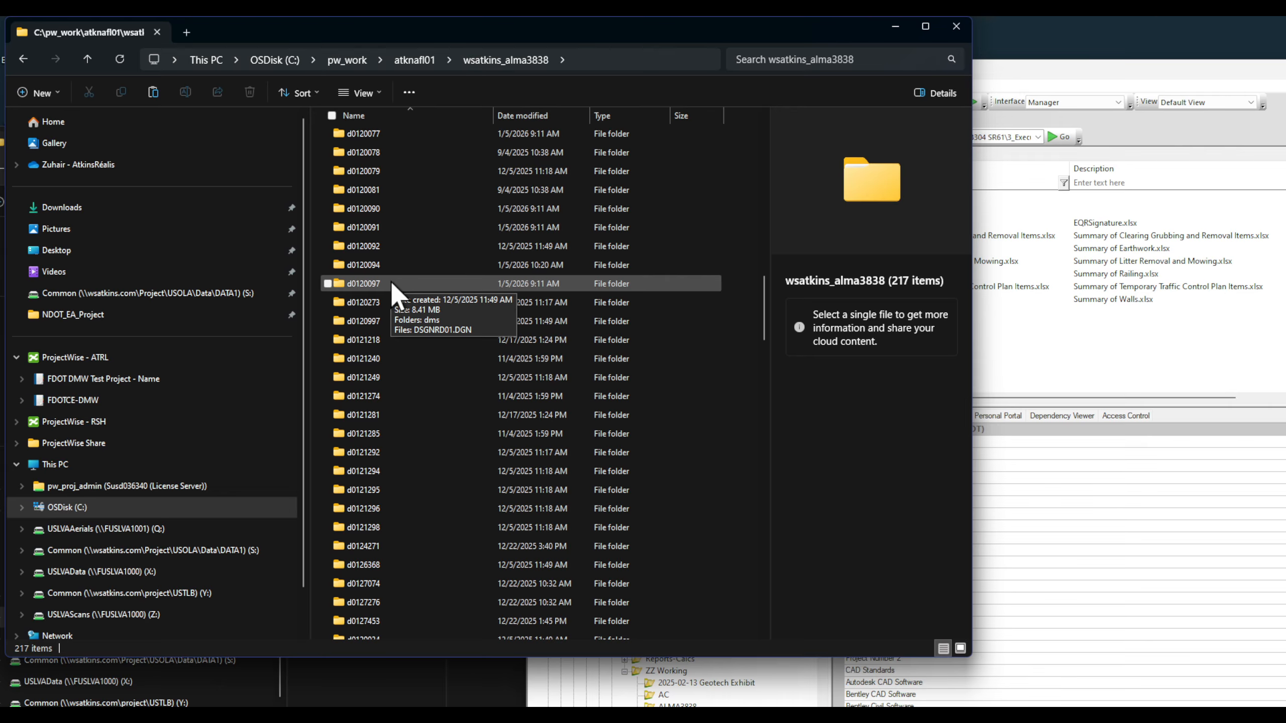
scroll(392, 282, "up", 2)
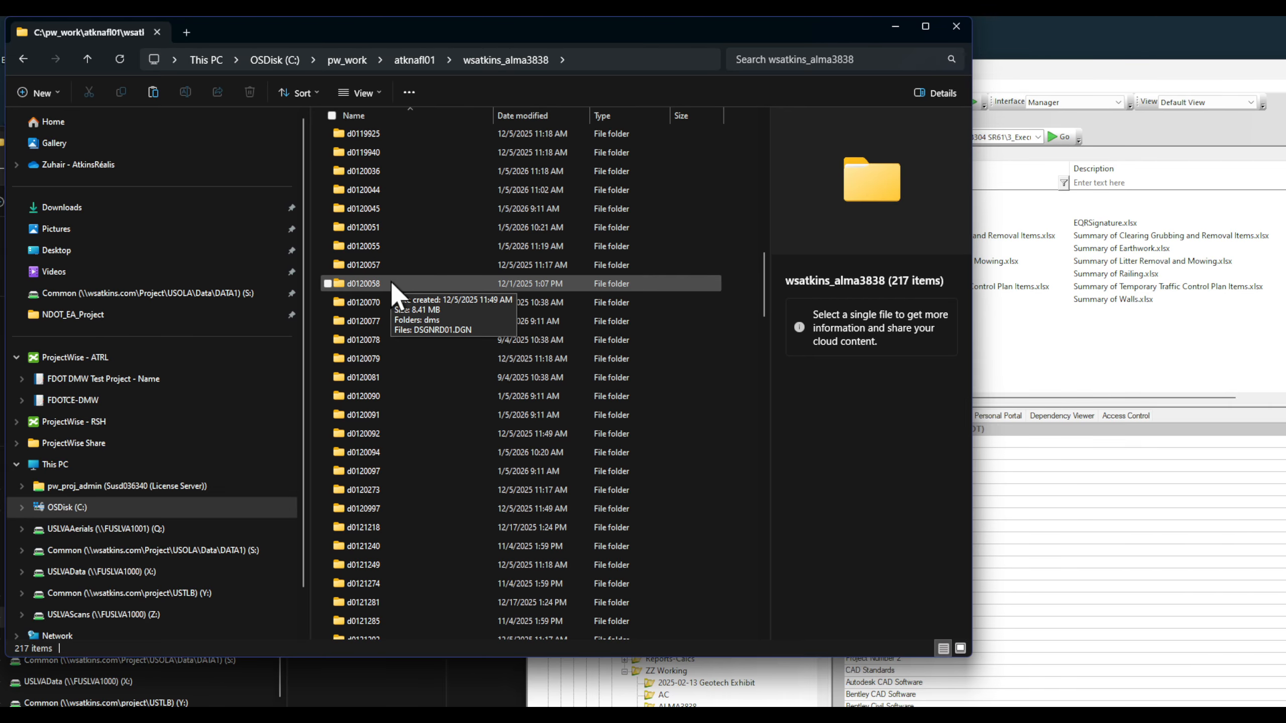
double_click(398, 171)
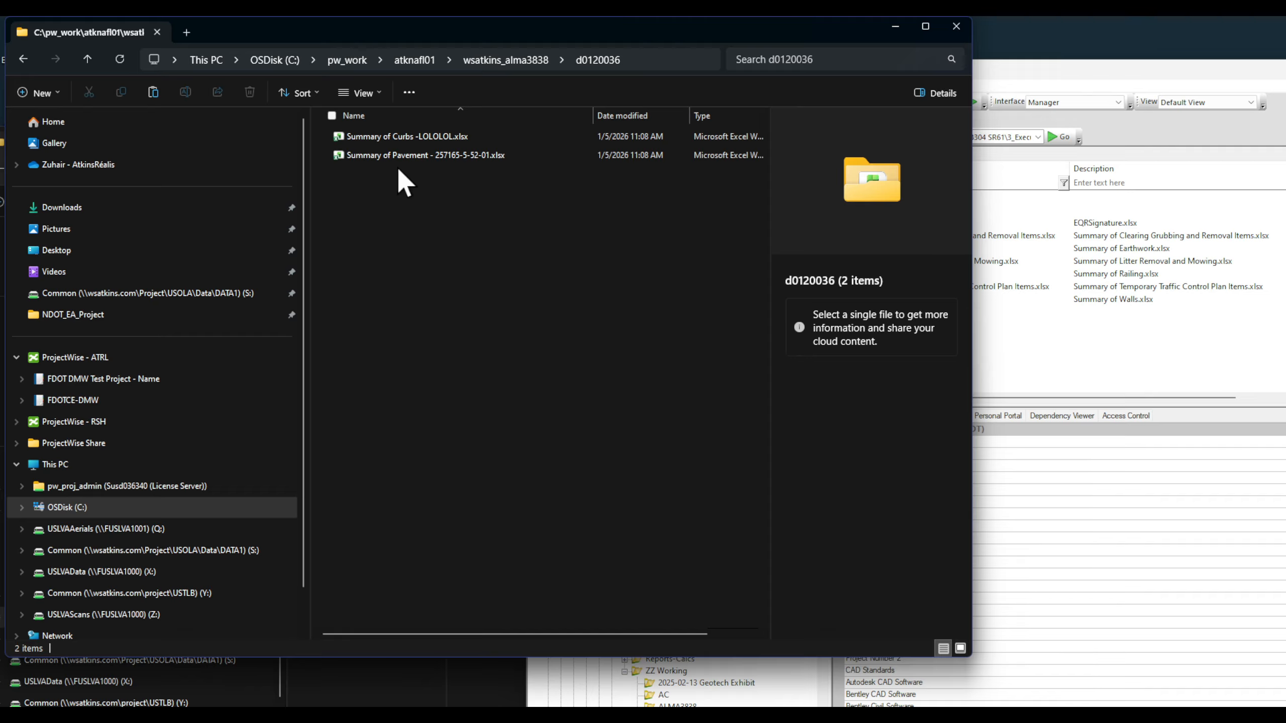
left_click_drag(703, 28, 913, 397)
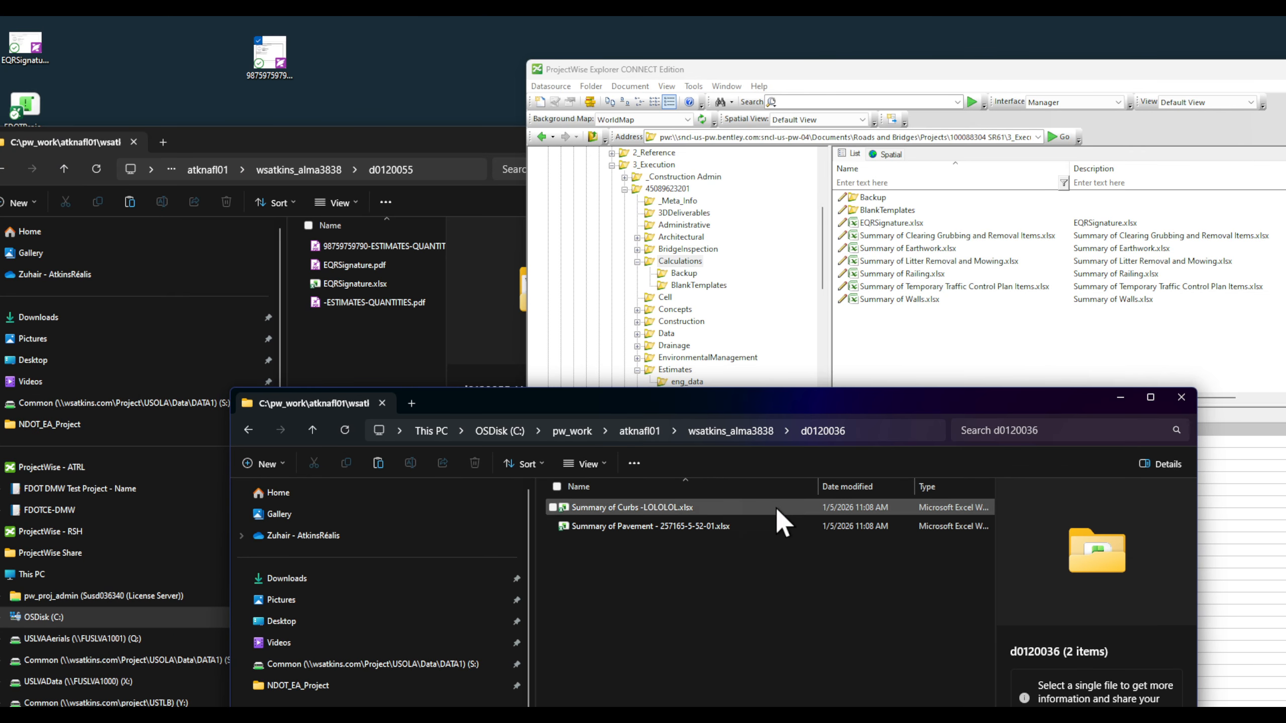
Step: Drag Summary of Curbs -LOLOLOL.xlsx and Summary of Pavement - 257165-5-52-01.xlsx into Calculations, importing with No Wizard
left_click(655, 526)
key("ctrl+a")
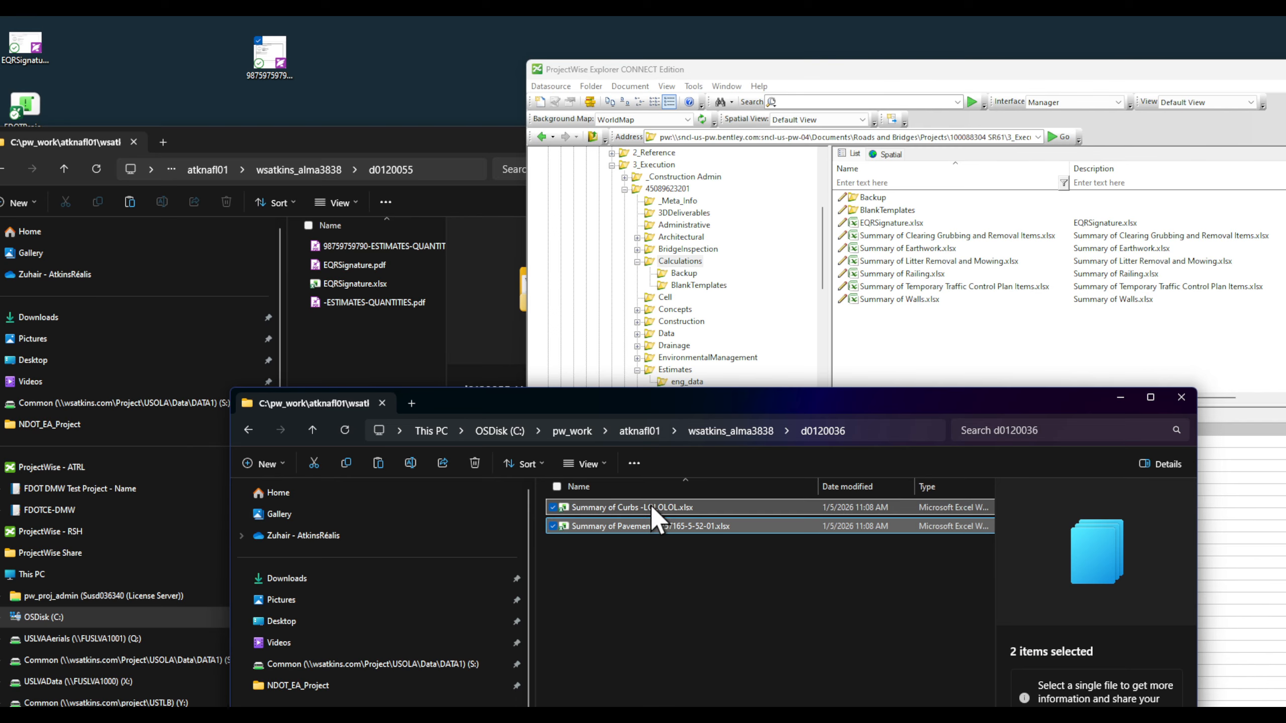
left_click_drag(652, 506, 937, 355)
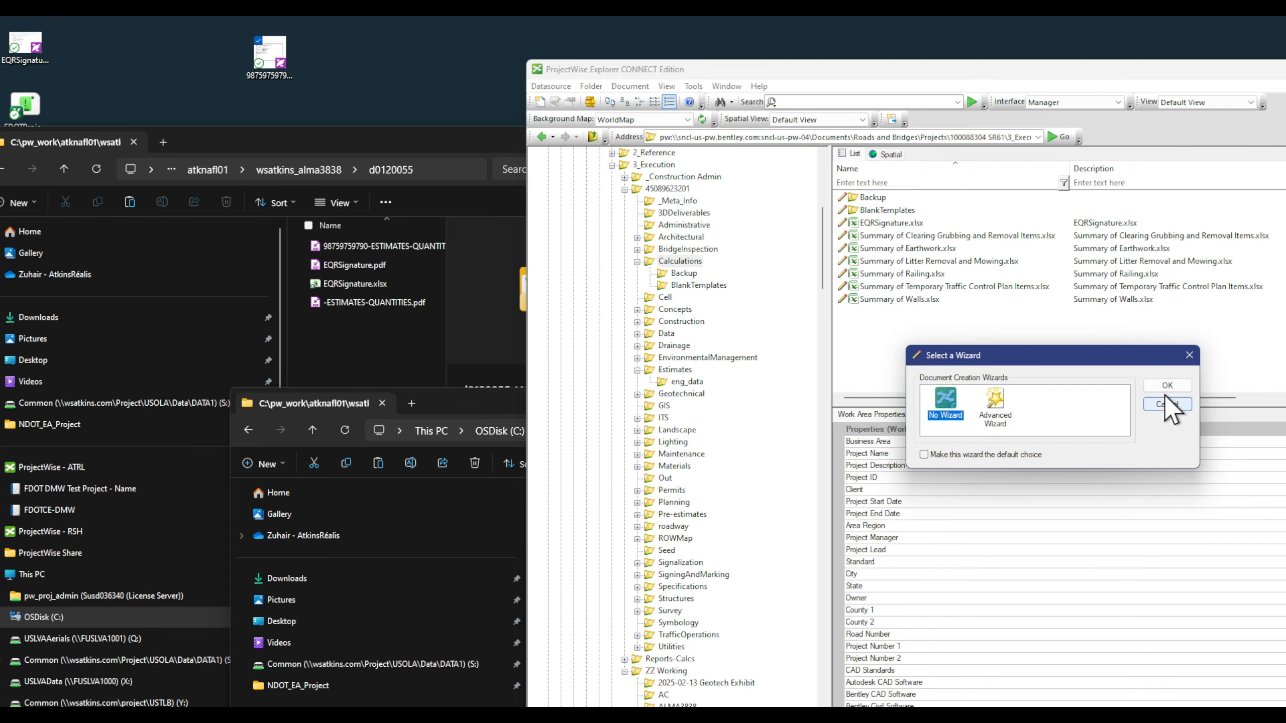
left_click(1166, 386)
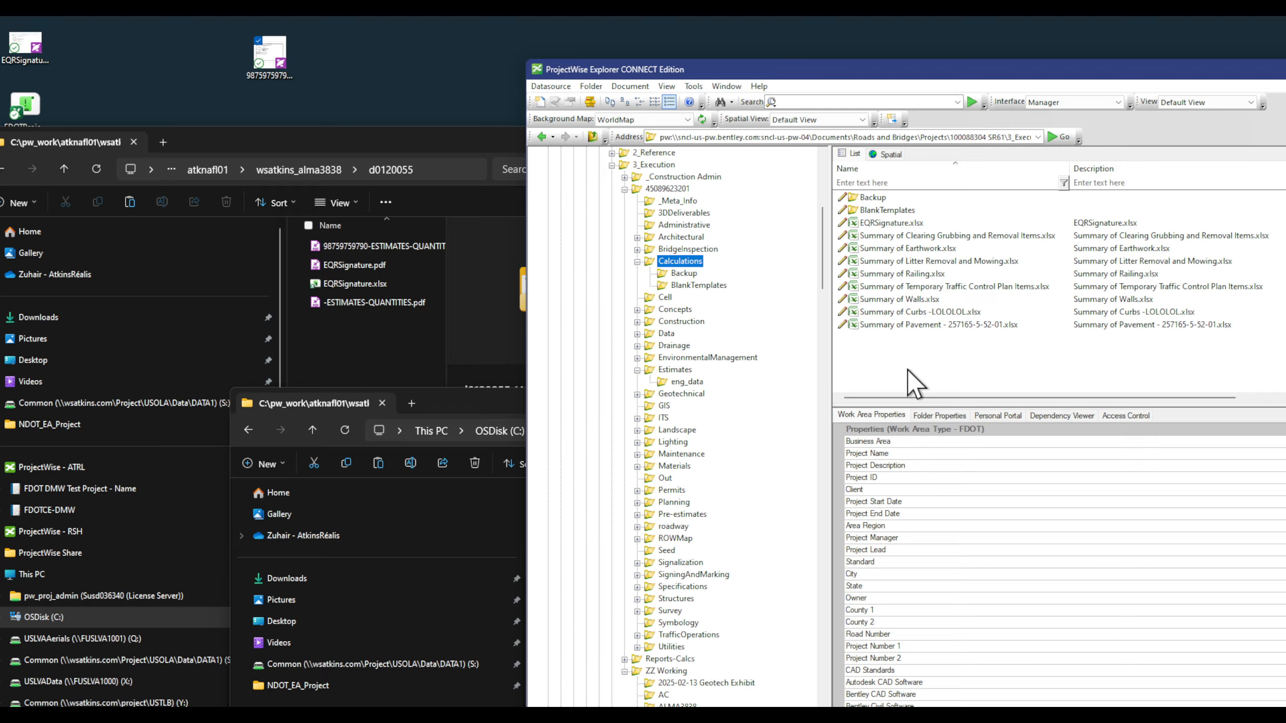
left_click(375, 343)
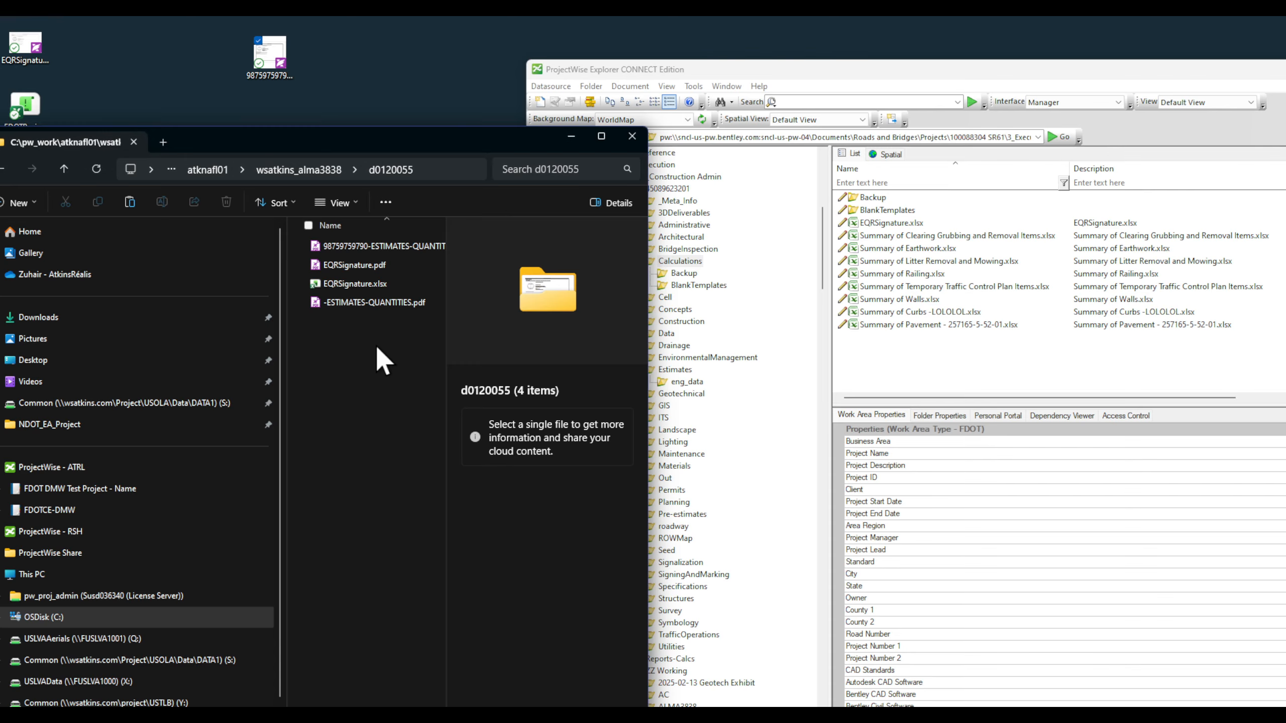
left_click(974, 355)
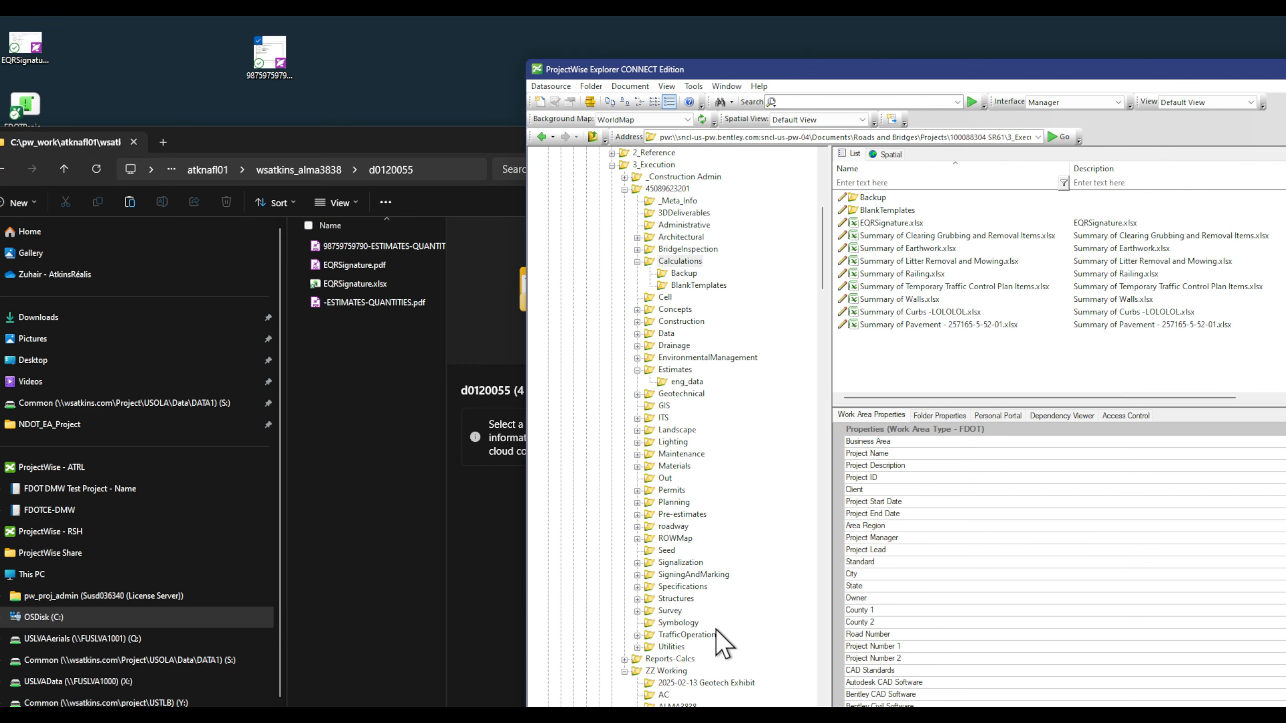
double_click(676, 372)
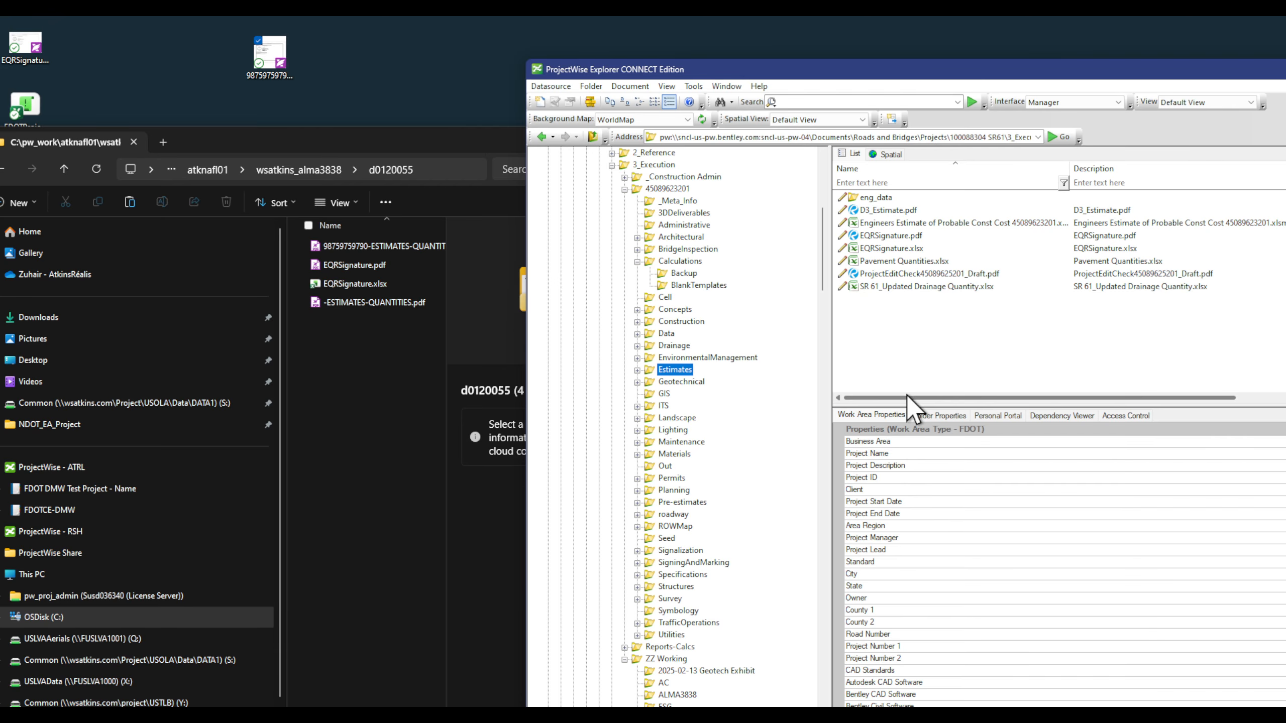
left_click_drag(906, 394, 836, 390)
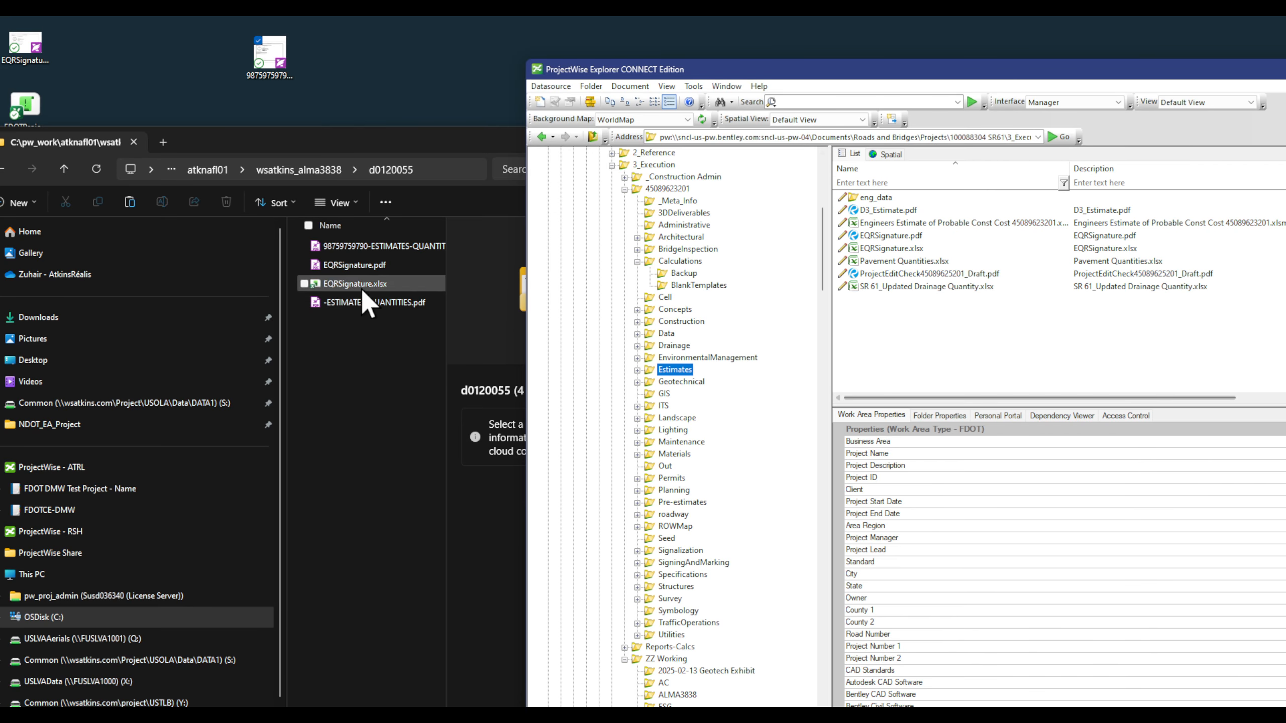
left_click(356, 304)
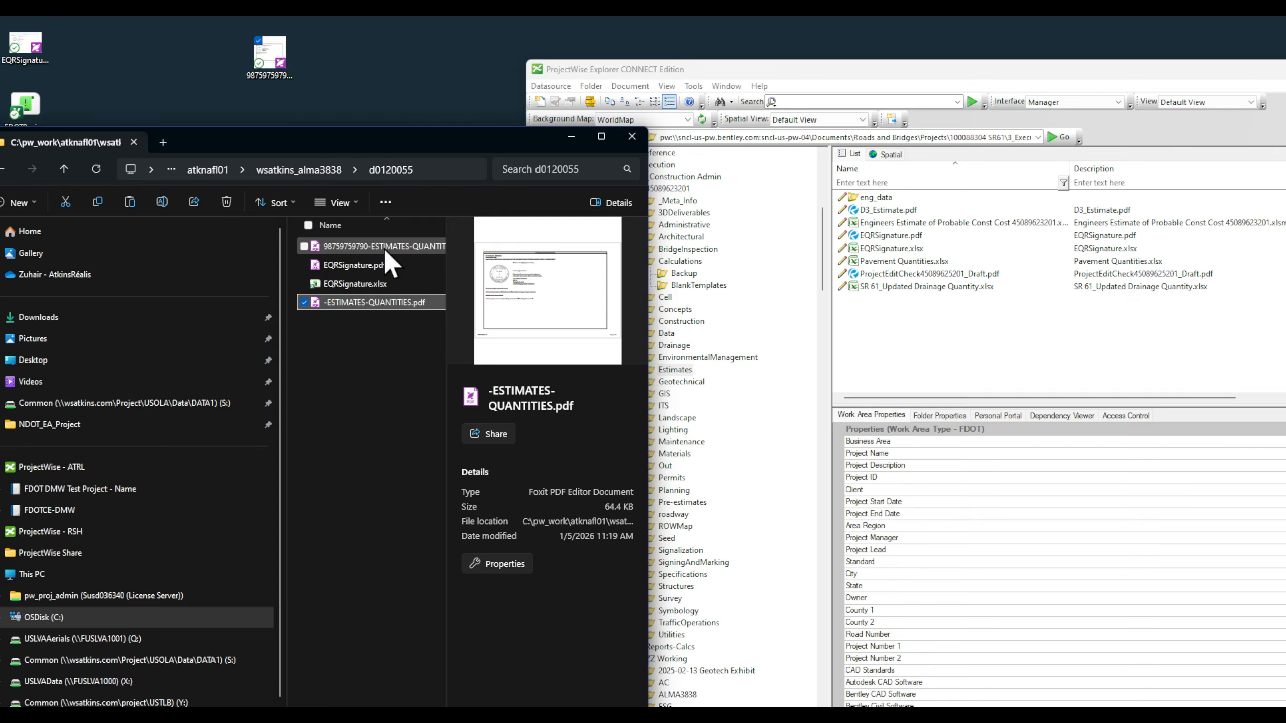
left_click(384, 246)
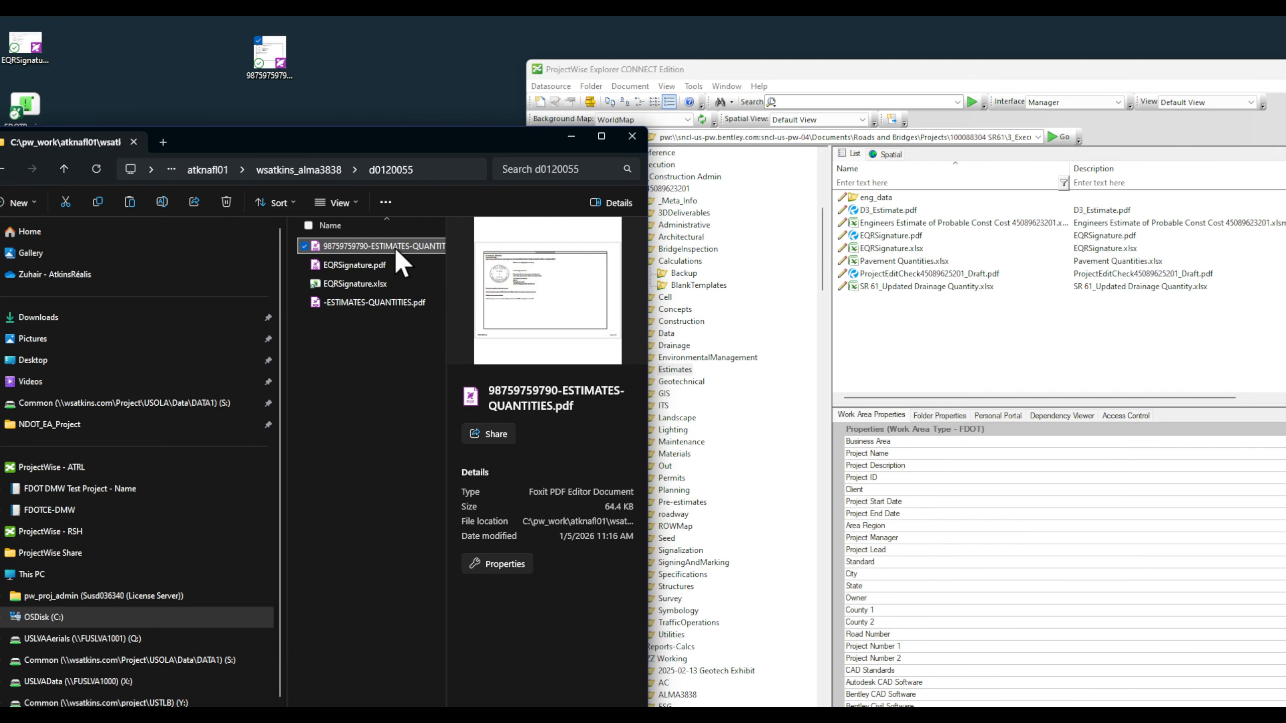
left_click_drag(388, 246, 936, 352)
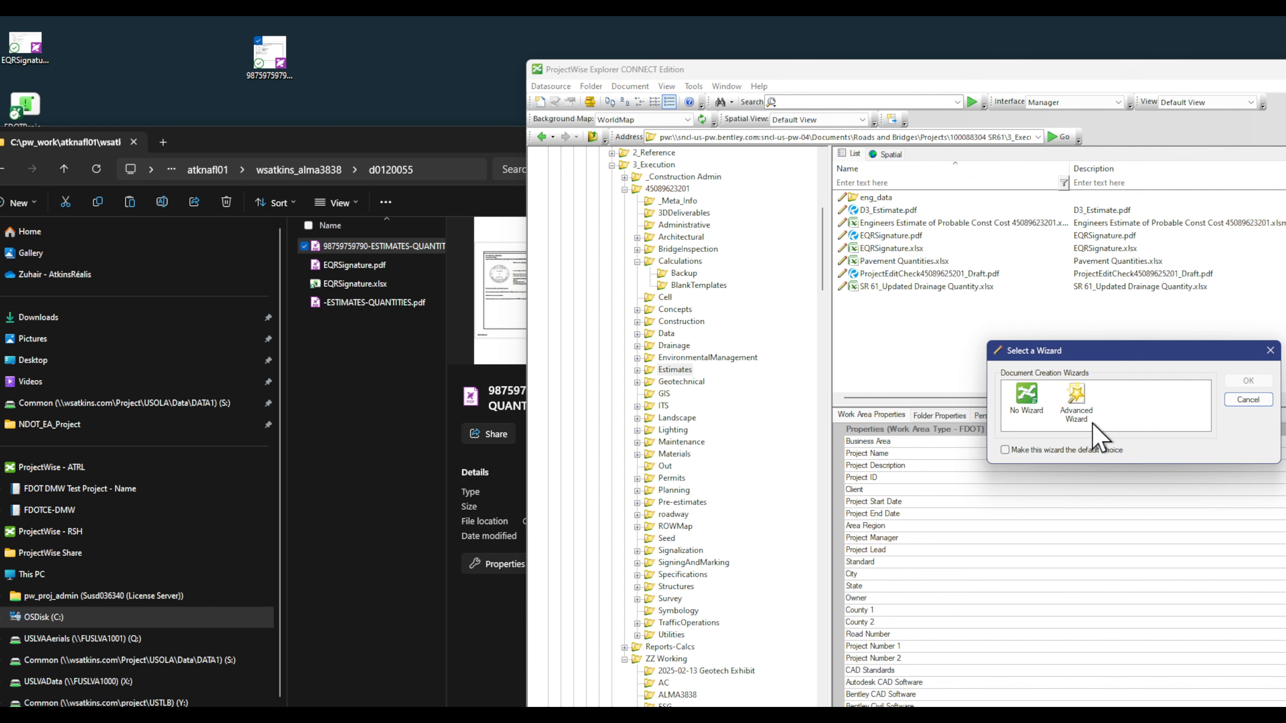
left_click(1235, 384)
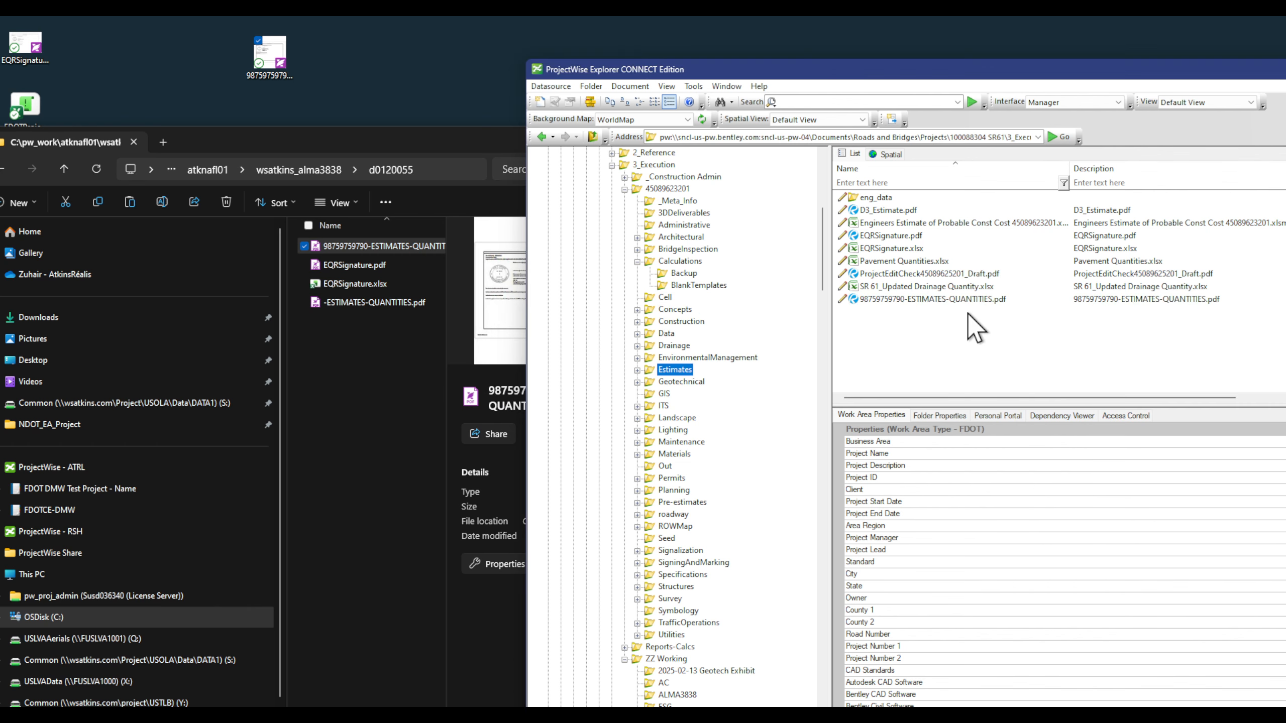
left_click(913, 300)
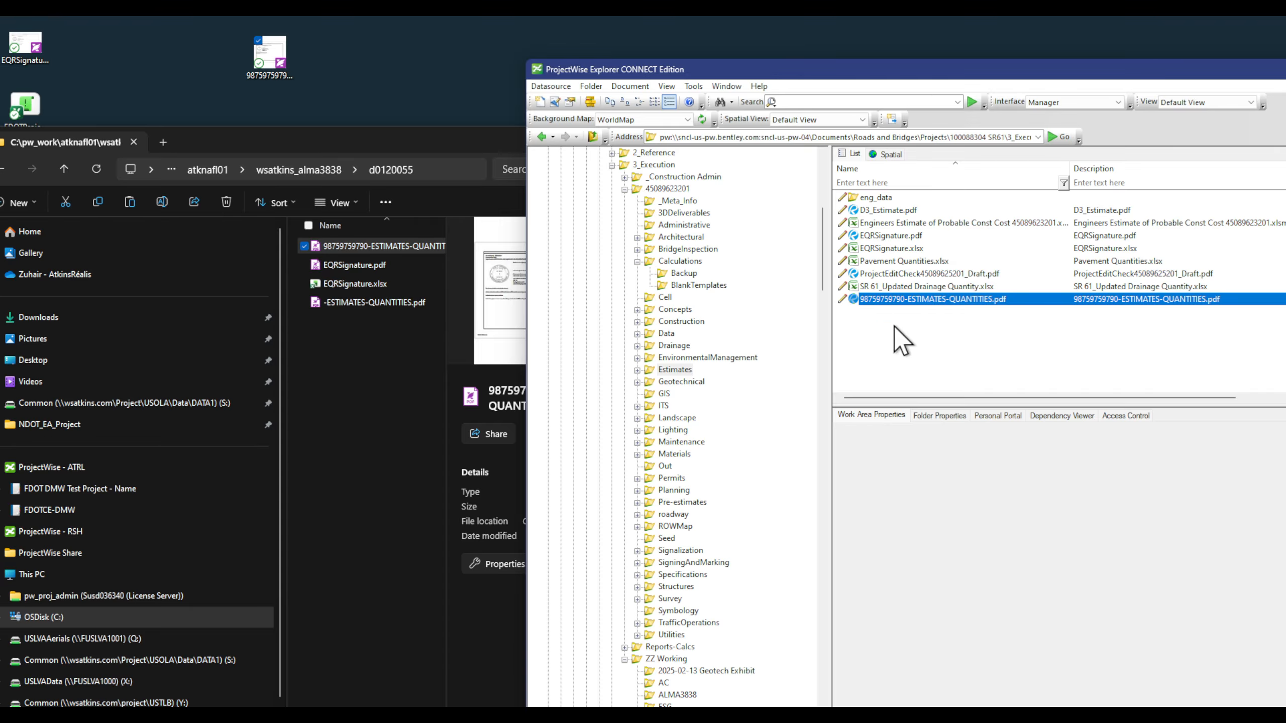
Step: Bring the QTDSRD01.dgn drawing forward and dismiss the workflow list unchanged
left_click(849, 711)
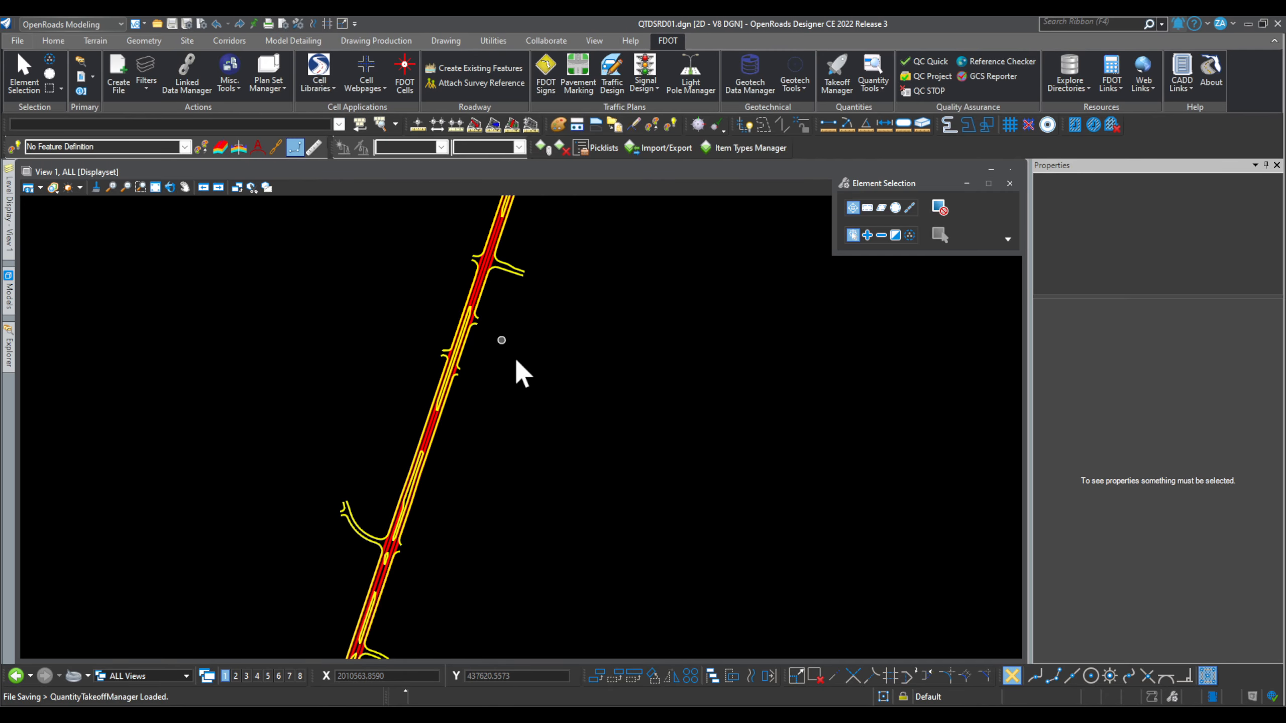
left_click(27, 29)
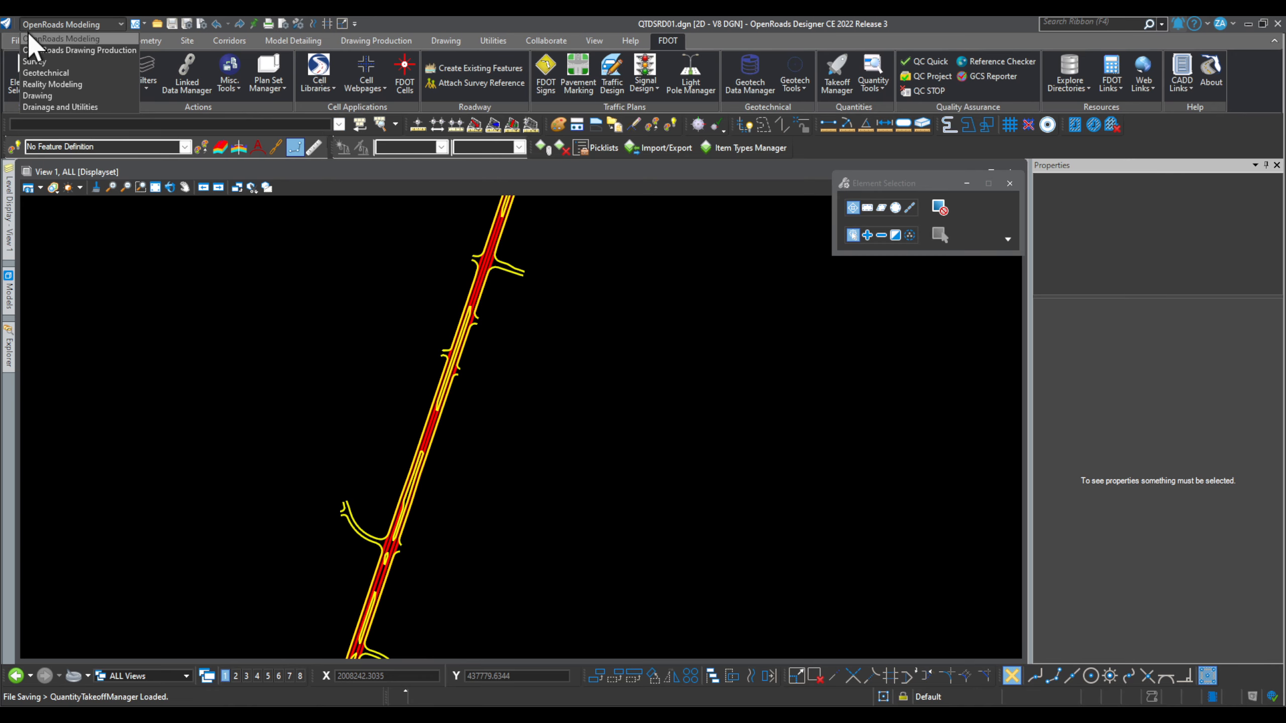
left_click(639, 20)
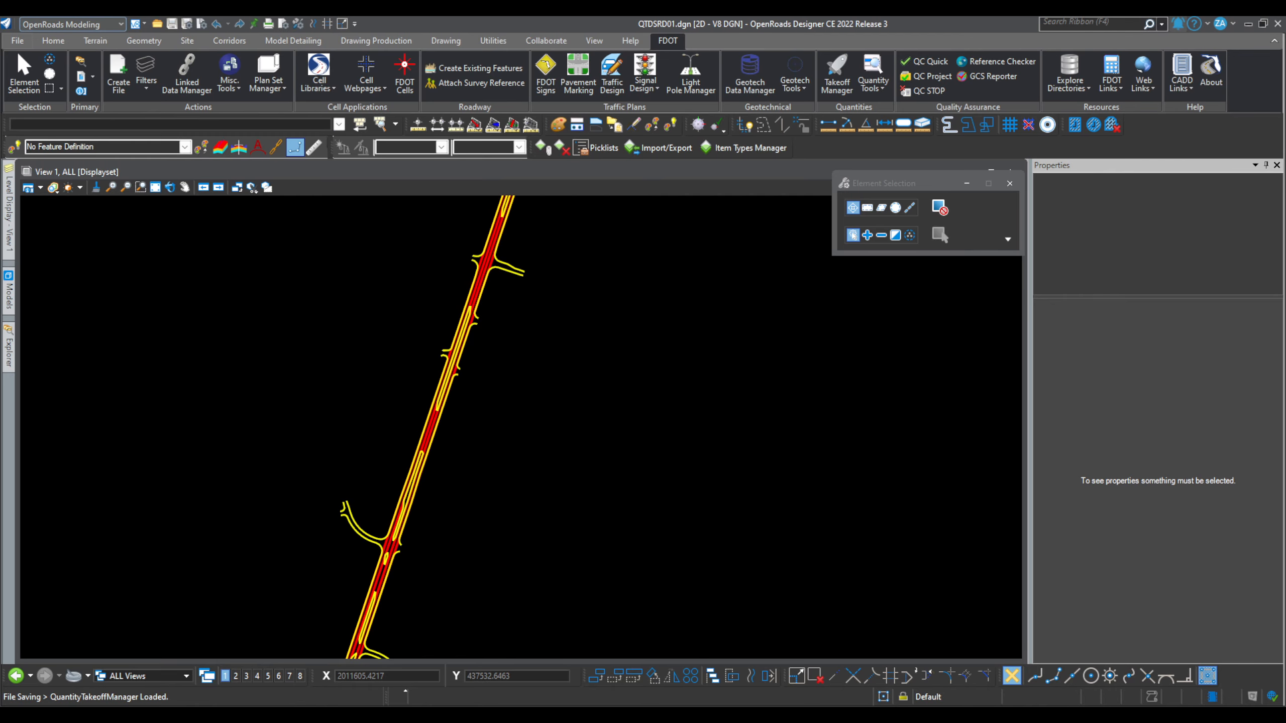
Step: Open ZZ Working\ALMA3838 in ProjectWise, then close the drawing to trigger check-in
key("alt+Tab")
scroll(758, 246, "up", 1)
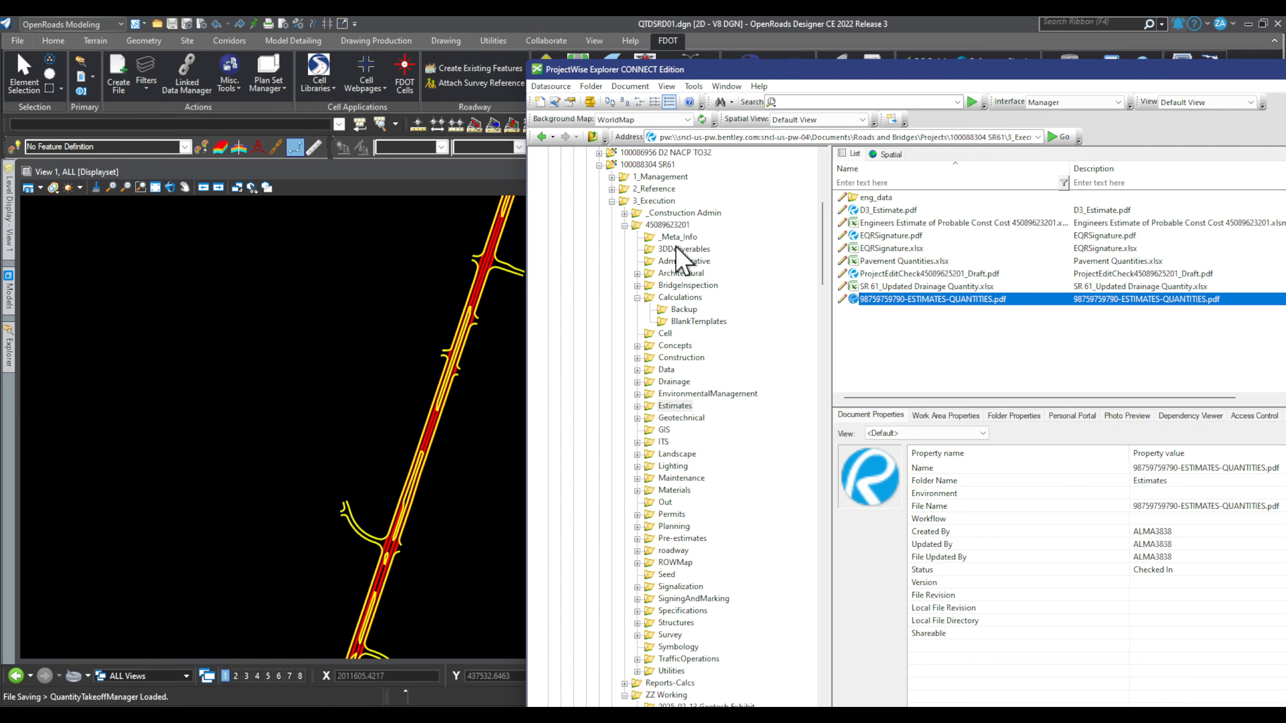
scroll(701, 482, "down", 9)
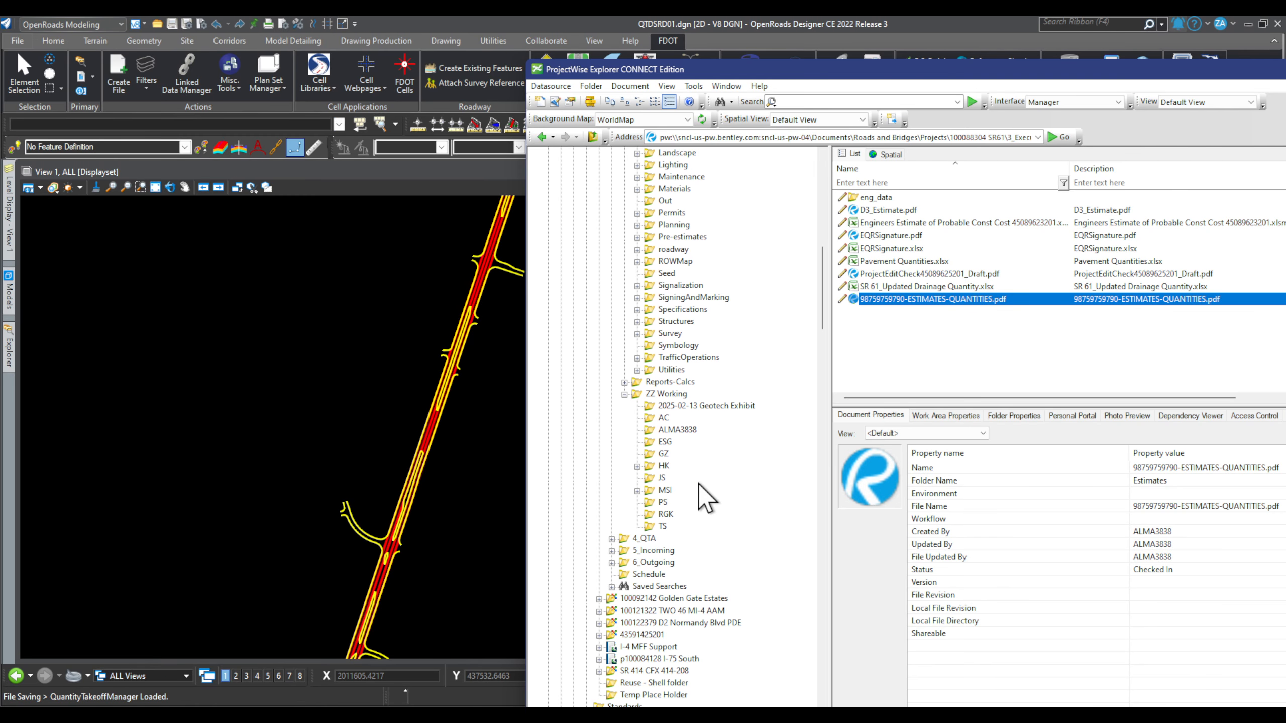
double_click(673, 391)
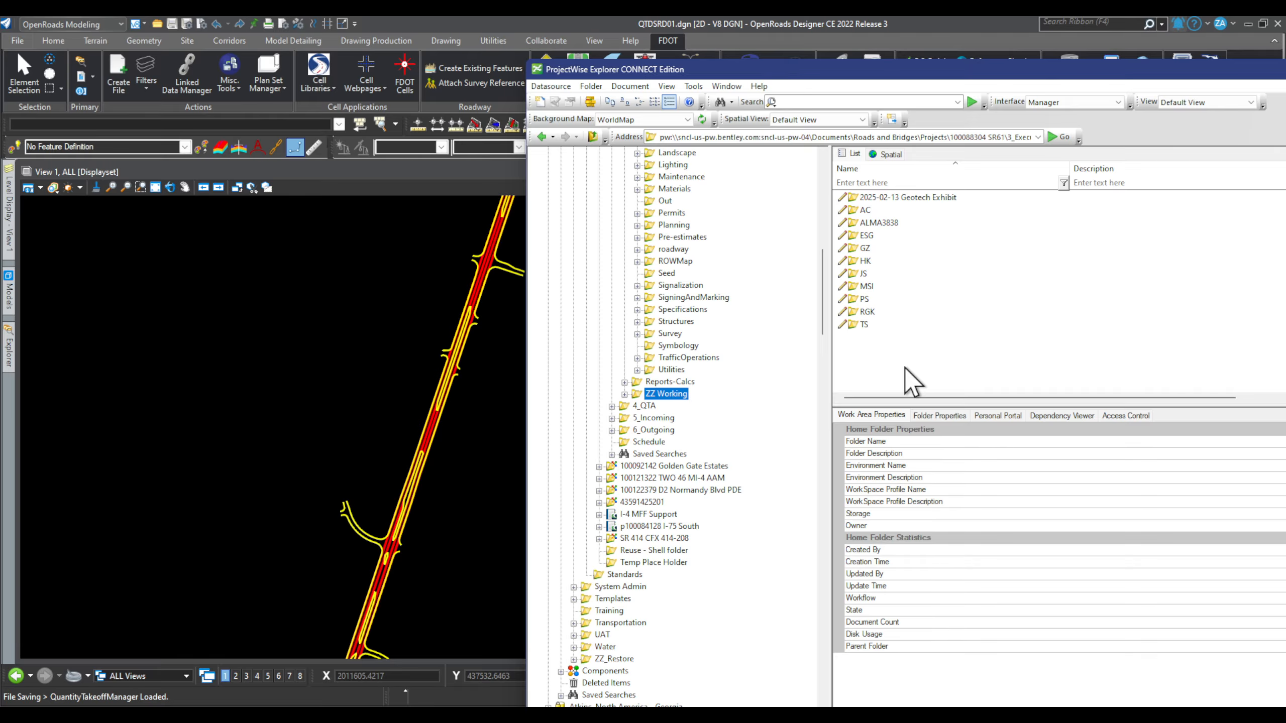
left_click(889, 223)
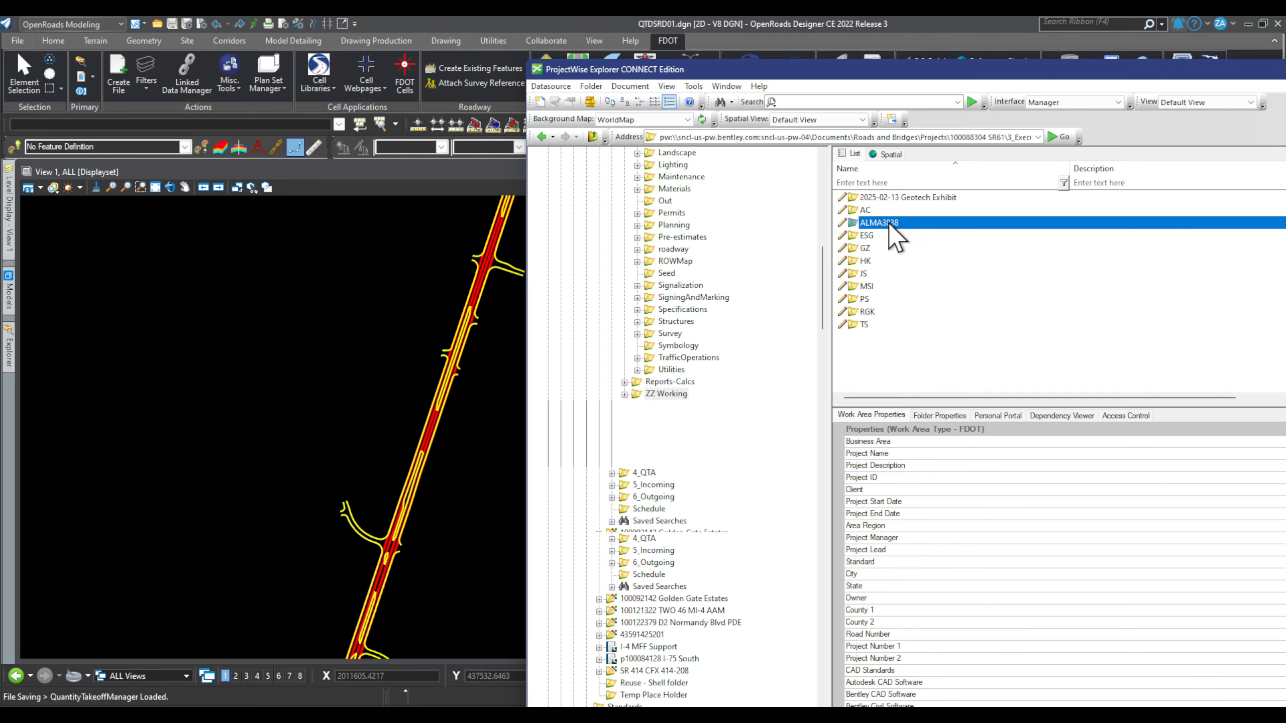
double_click(976, 223)
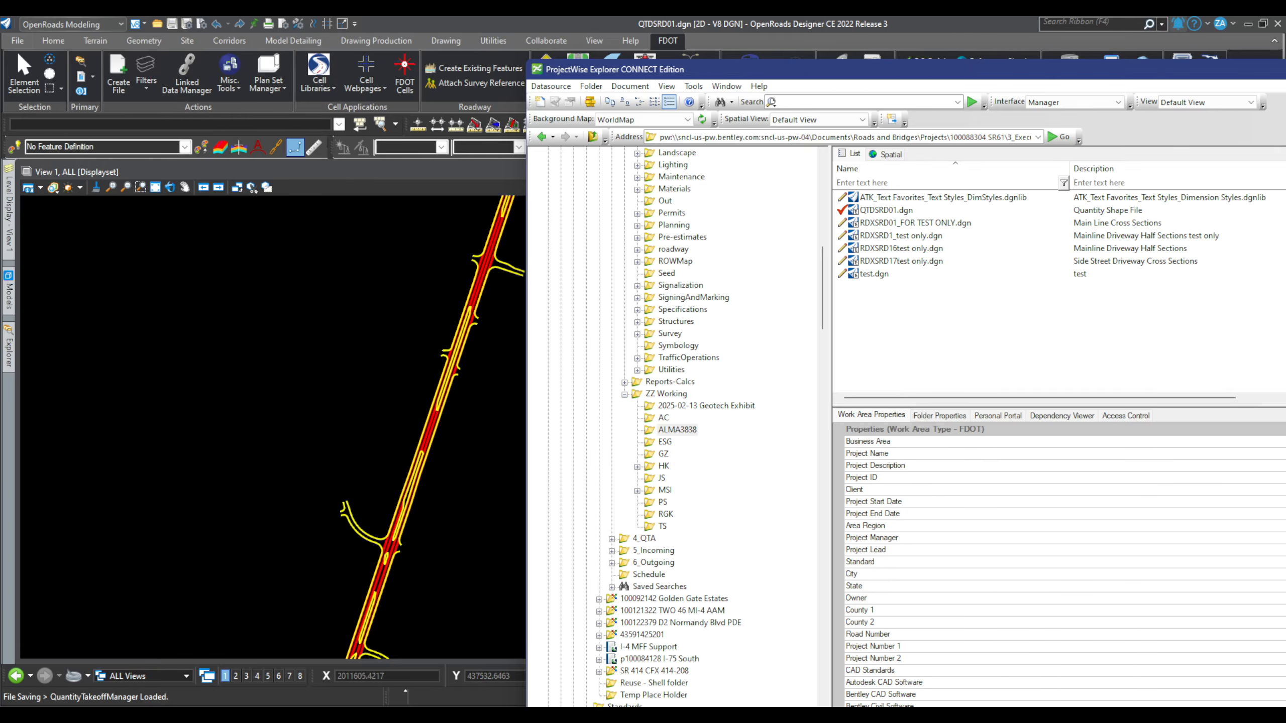
left_click(1280, 28)
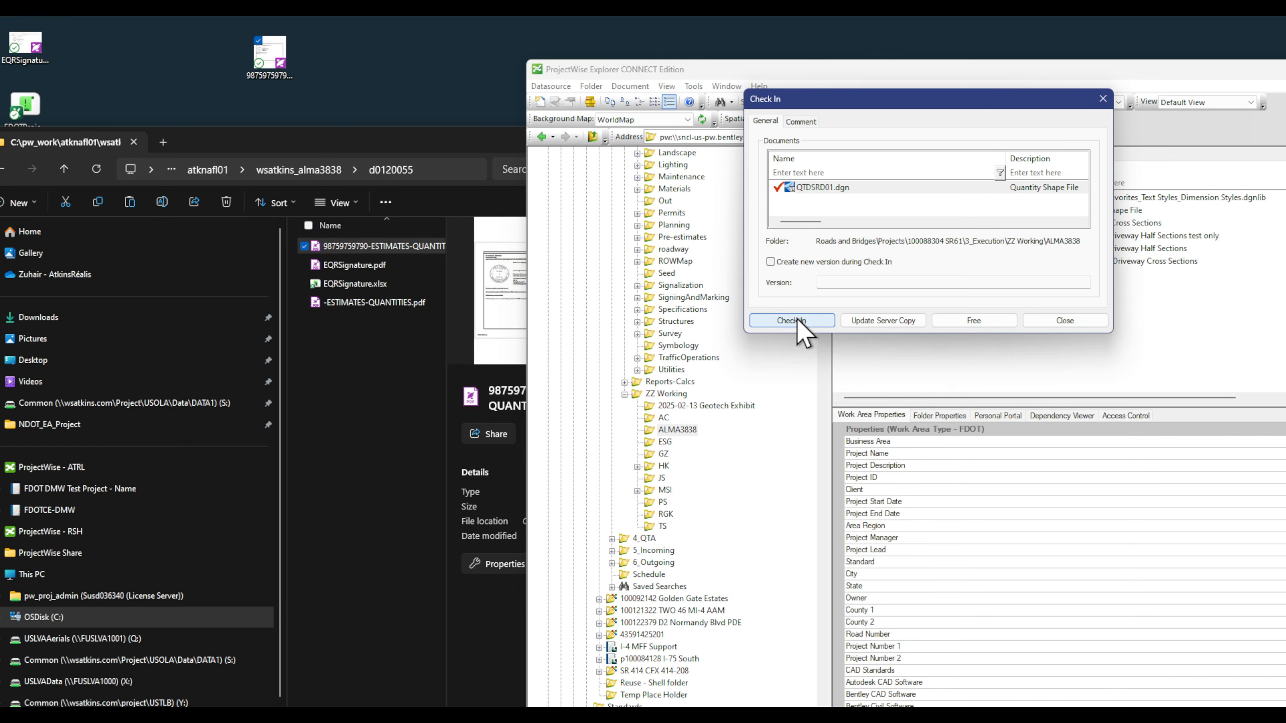
Step: Check in QTDSRD01.dgn and confirm its status reads Checked In
left_click(807, 320)
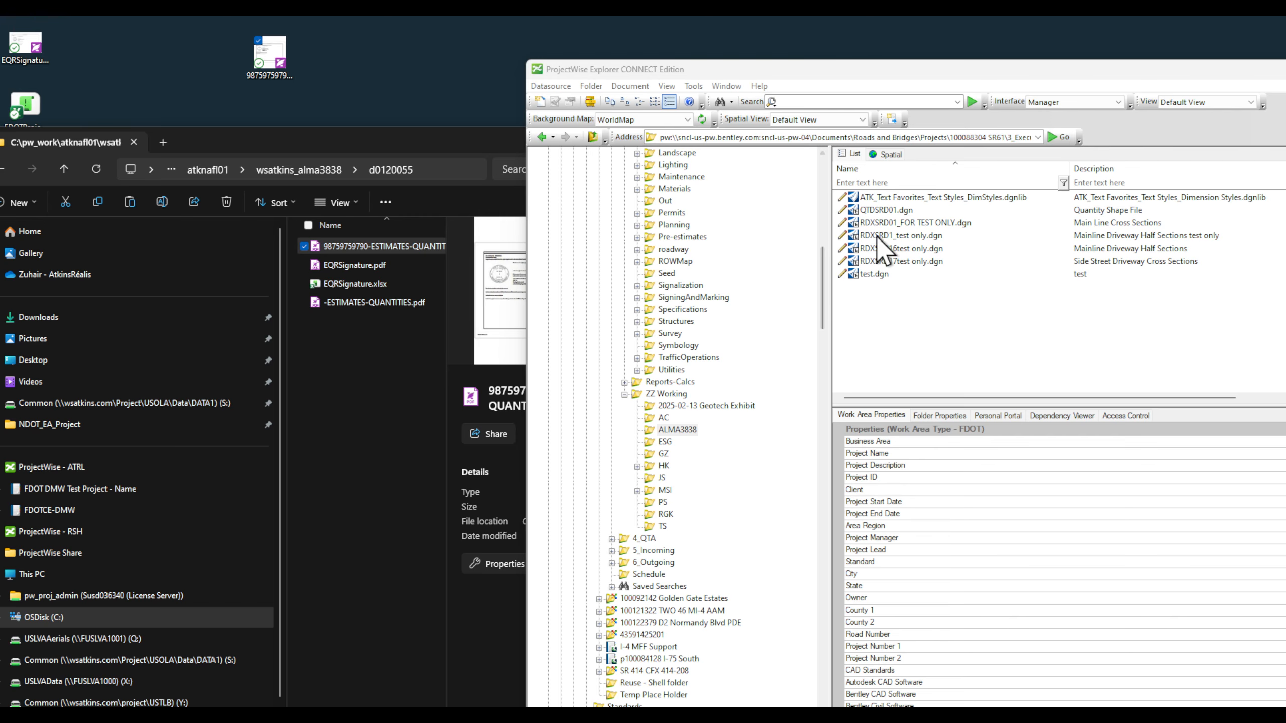
left_click(922, 213)
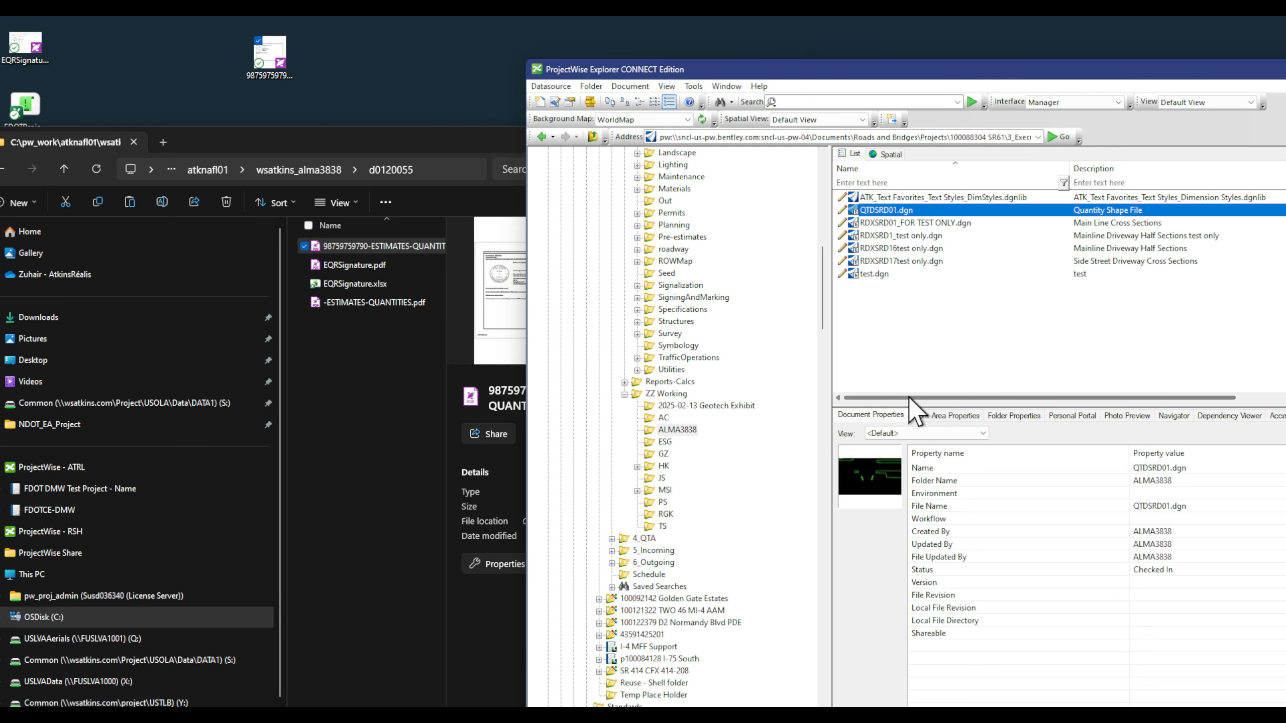
left_click_drag(908, 397, 943, 391)
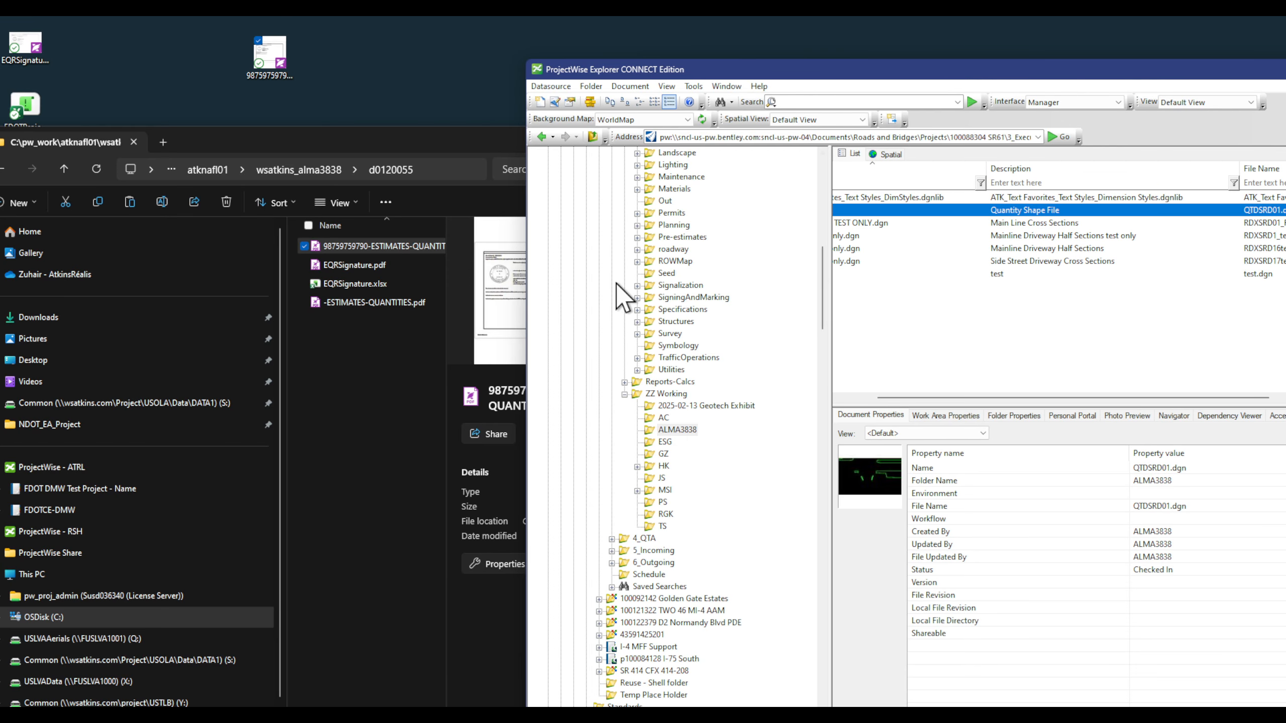
scroll(655, 356, "up", 3)
Step: Close the local File Explorer window and reposition ProjectWise Explorer
left_click(400, 440)
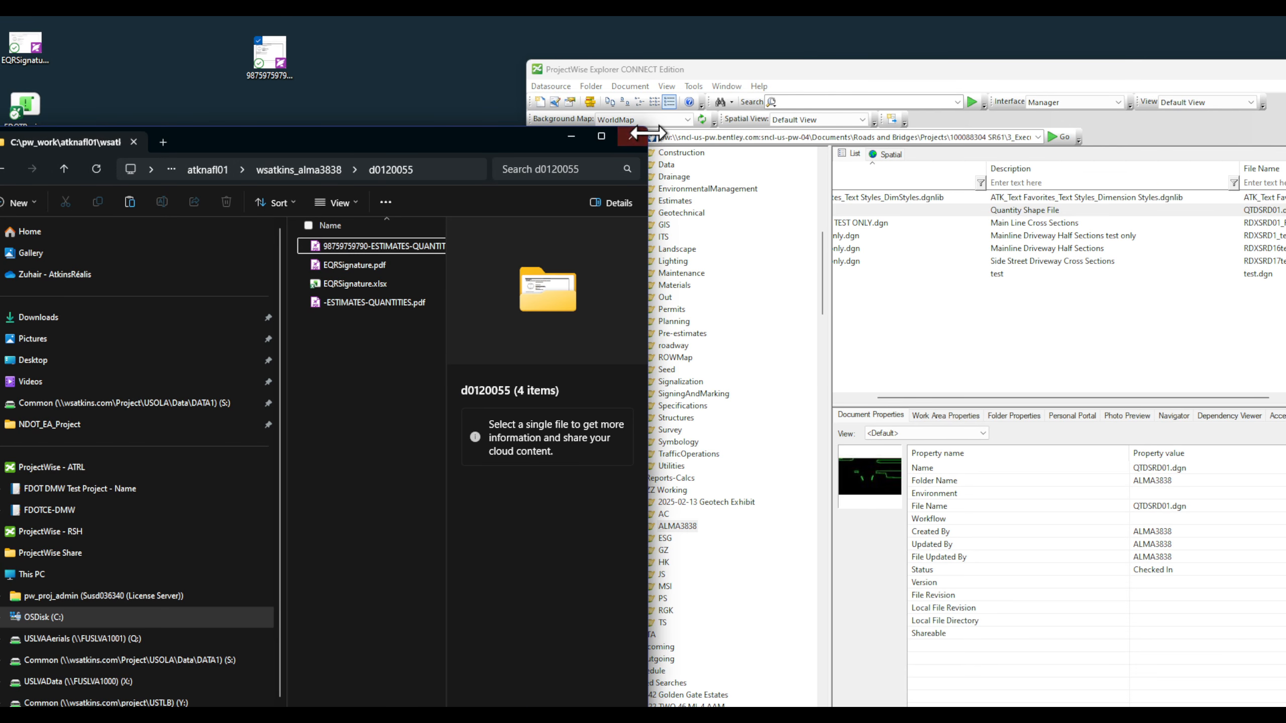
left_click(634, 140)
left_click_drag(985, 72, 465, 18)
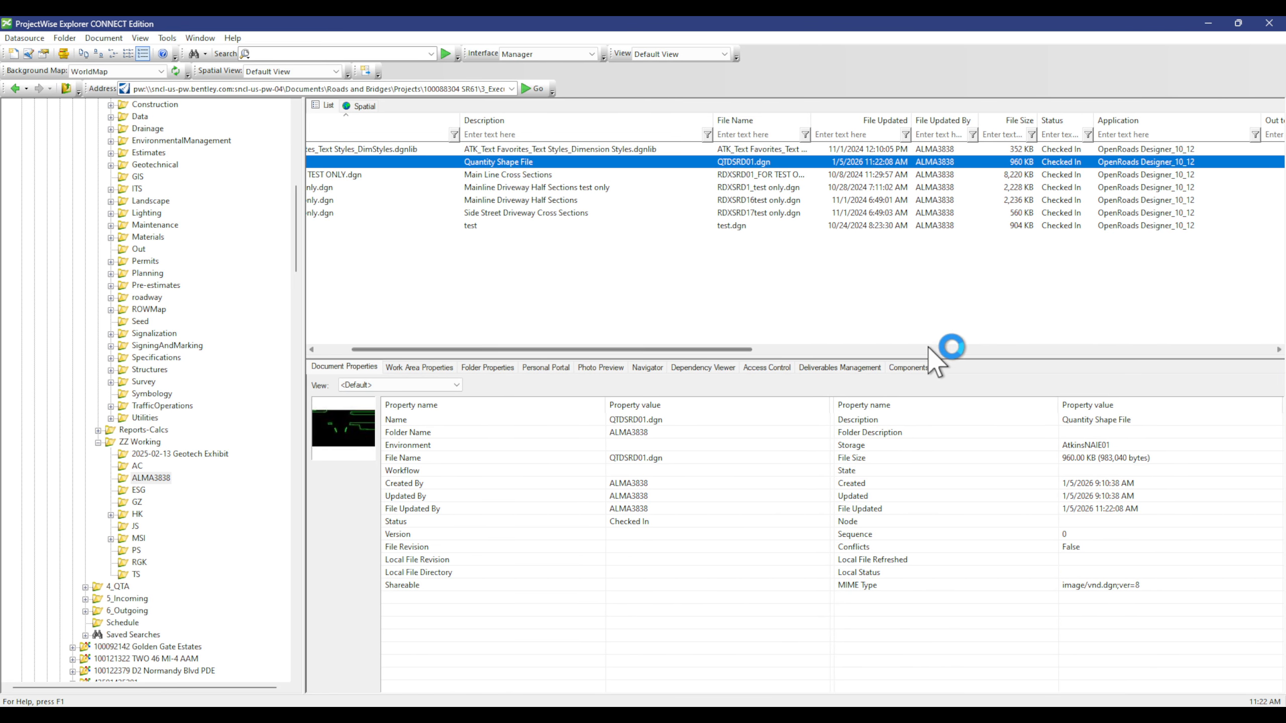
left_click_drag(659, 350, 521, 349)
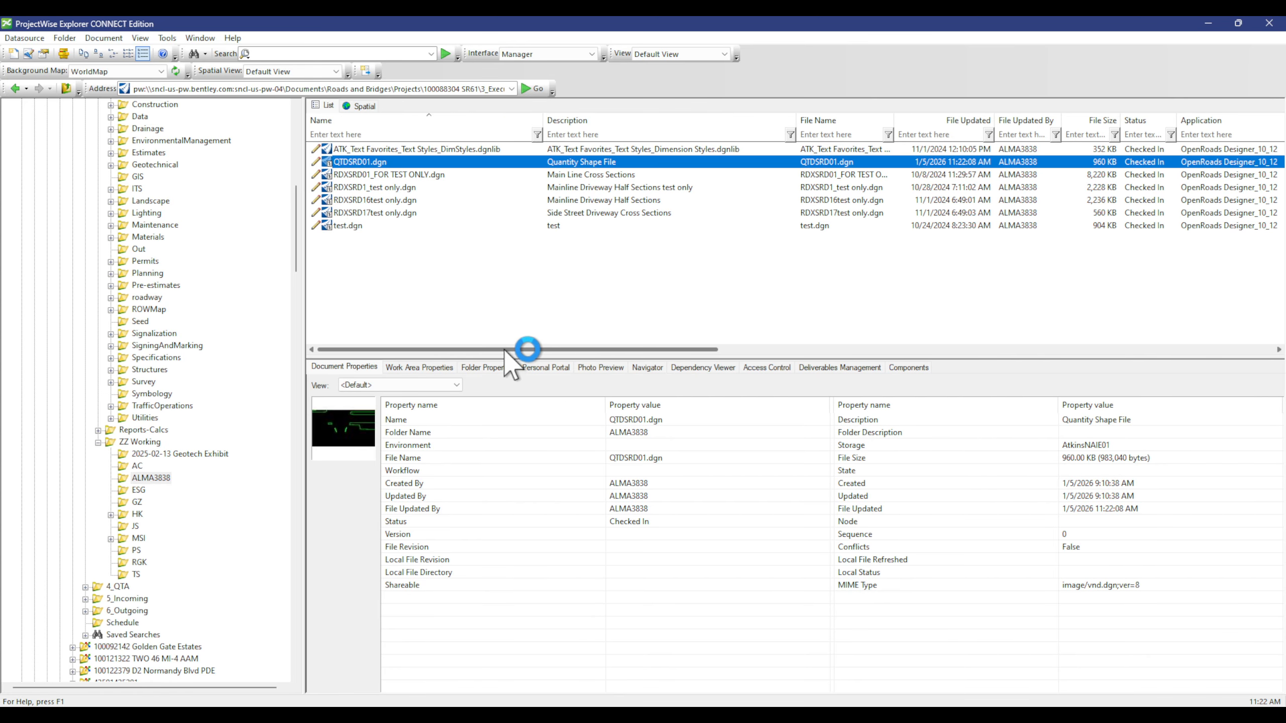